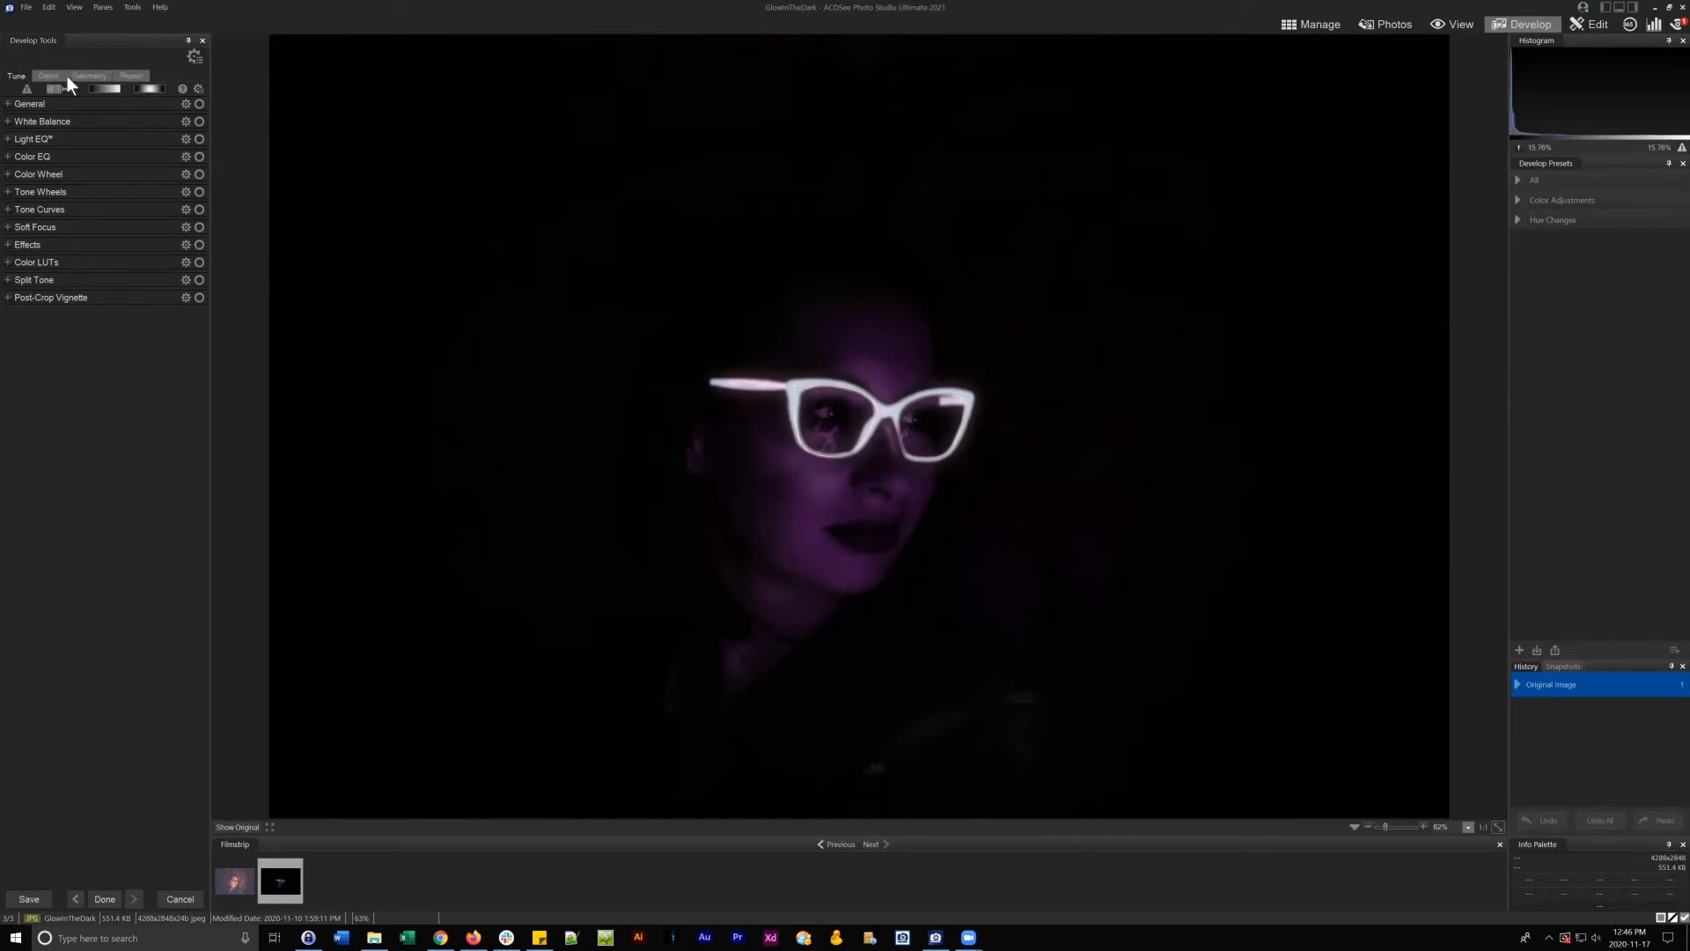
- Hide the Histogram pane from the Develop workspace and show it again
{"action": "left_click", "coordinate": [103, 8]}
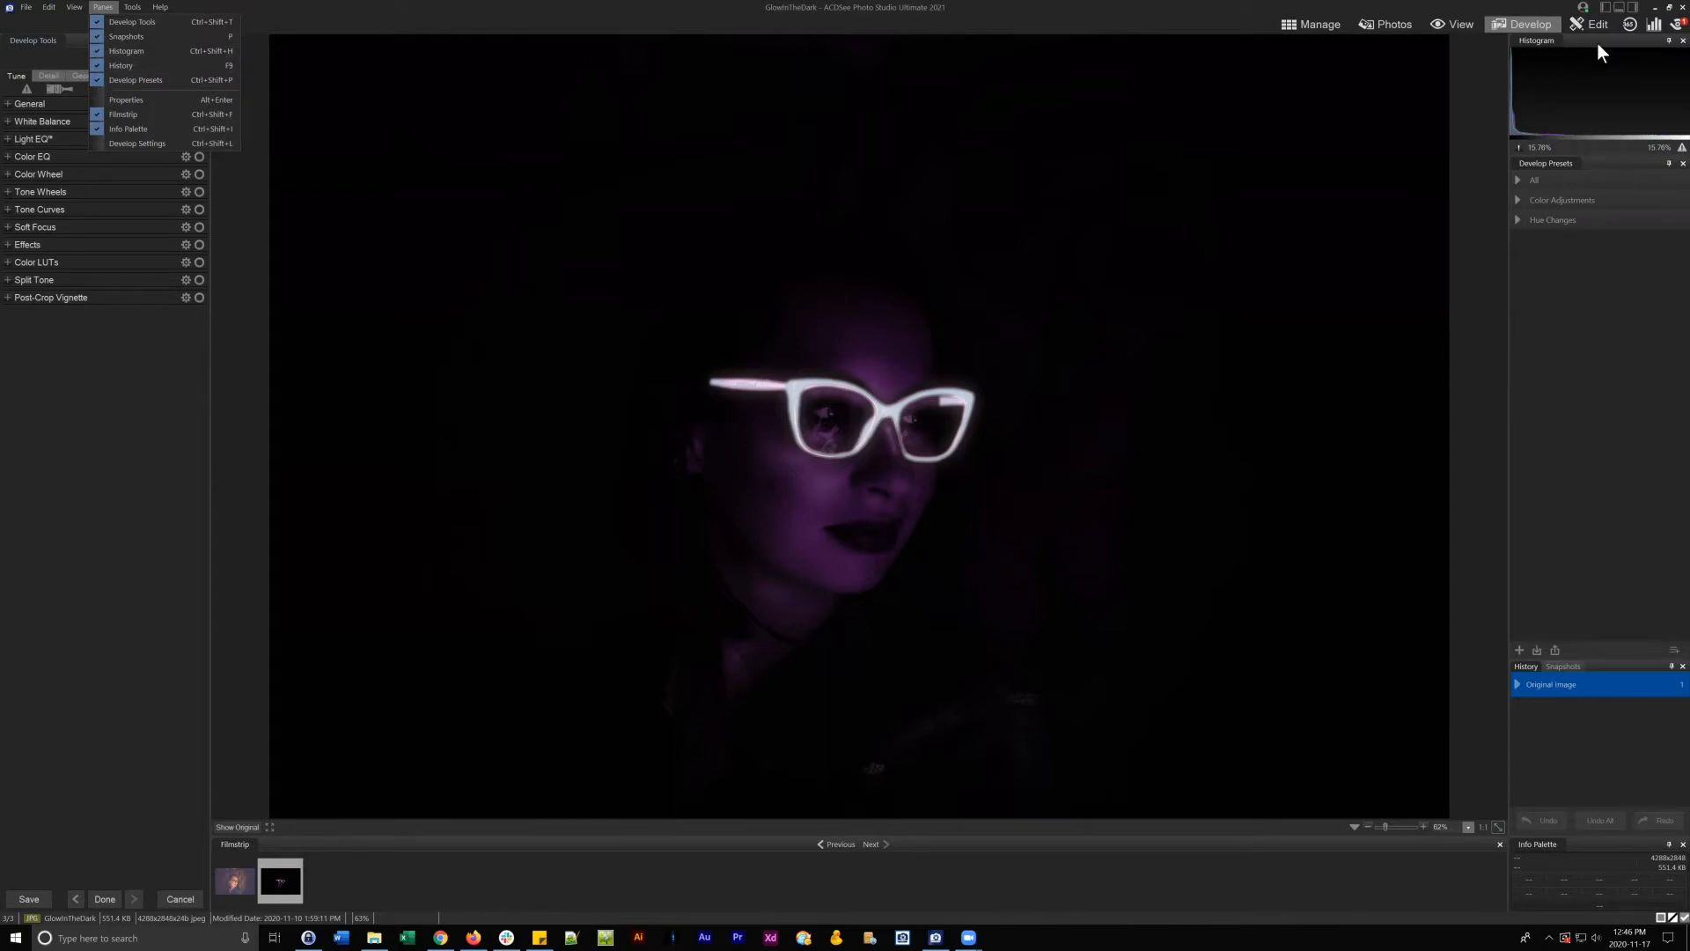
{"action": "left_click", "coordinate": [113, 459]}
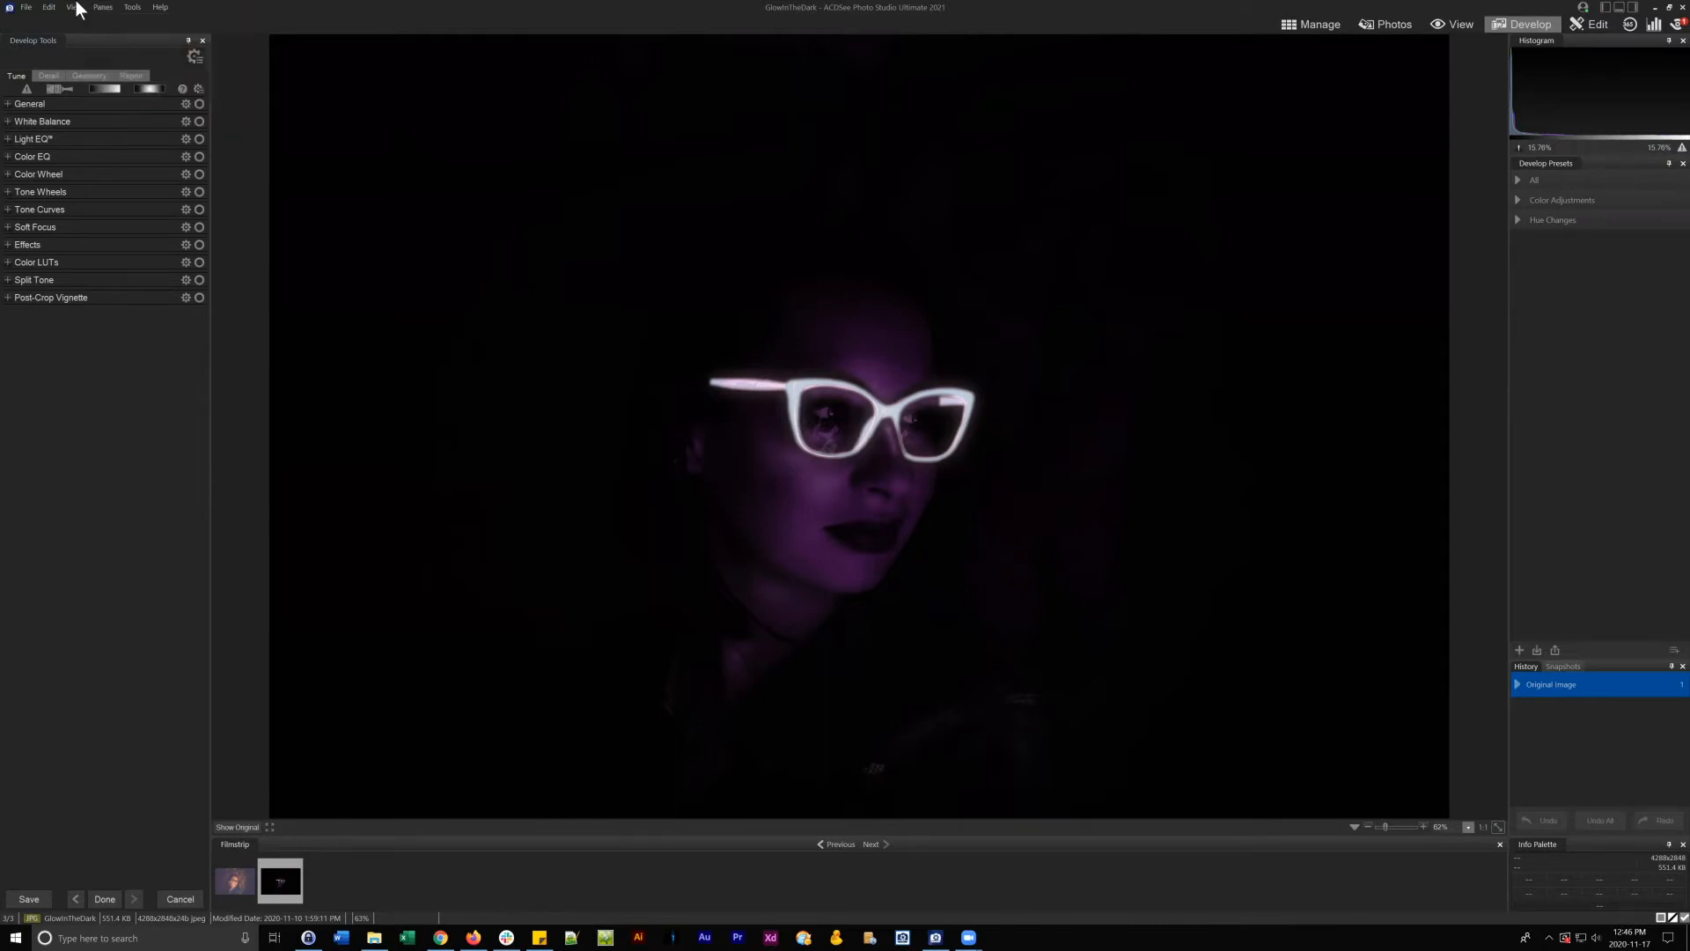
{"action": "left_click", "coordinate": [103, 7]}
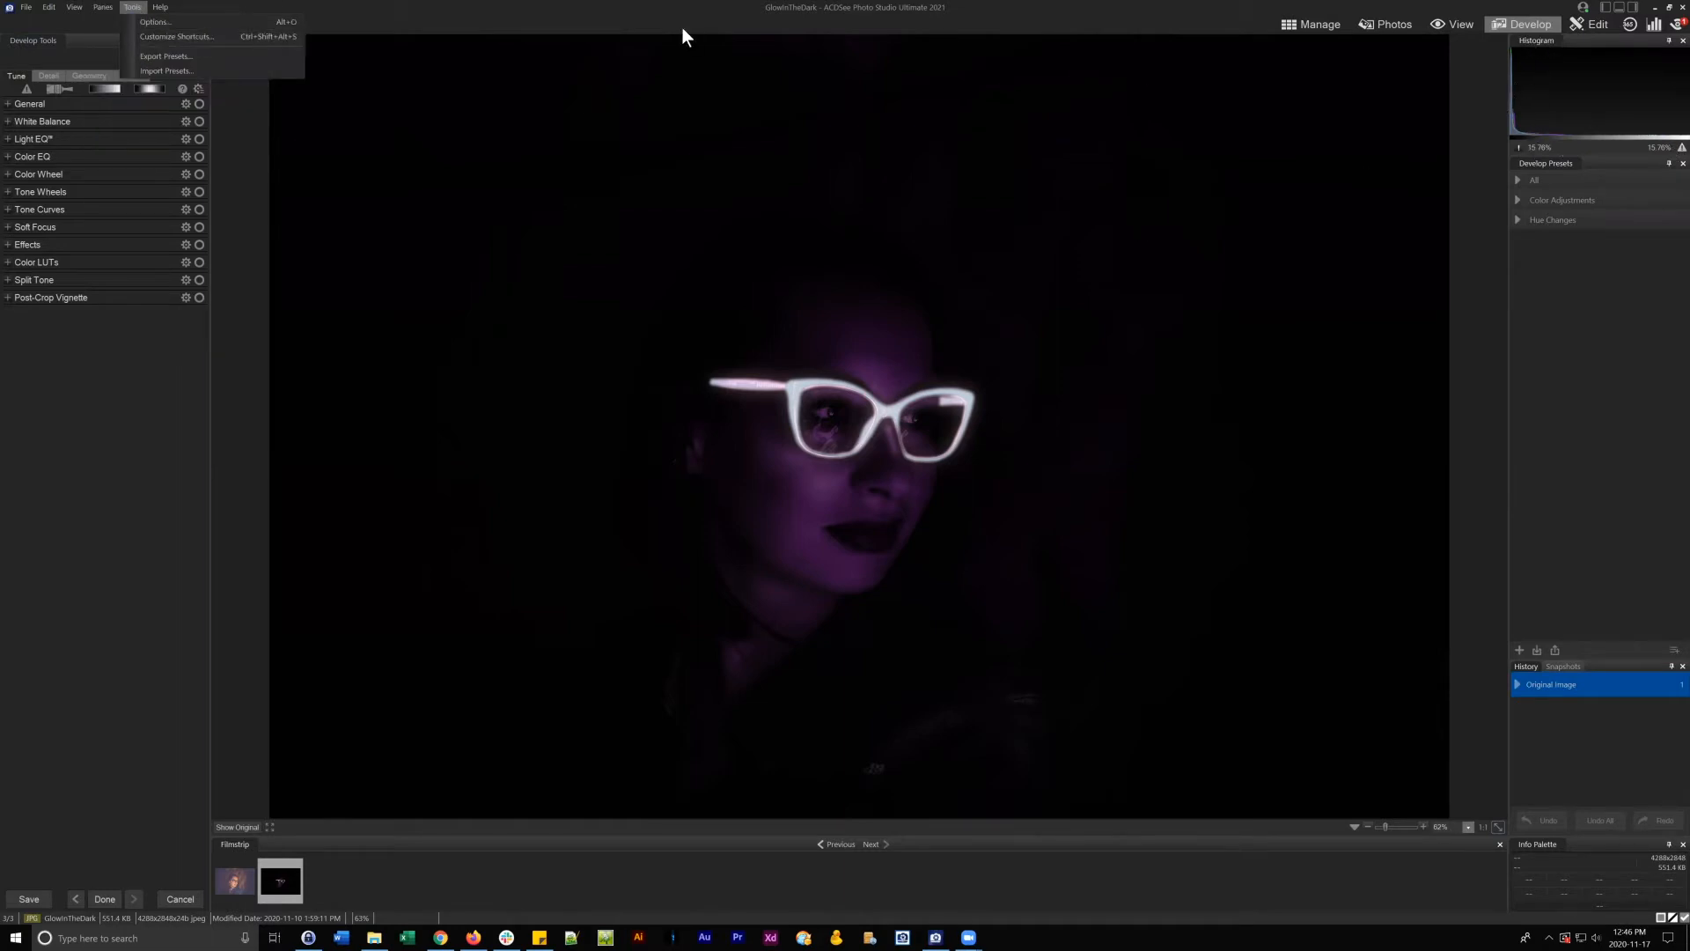
{"action": "mouse_move", "coordinate": [99, 15]}
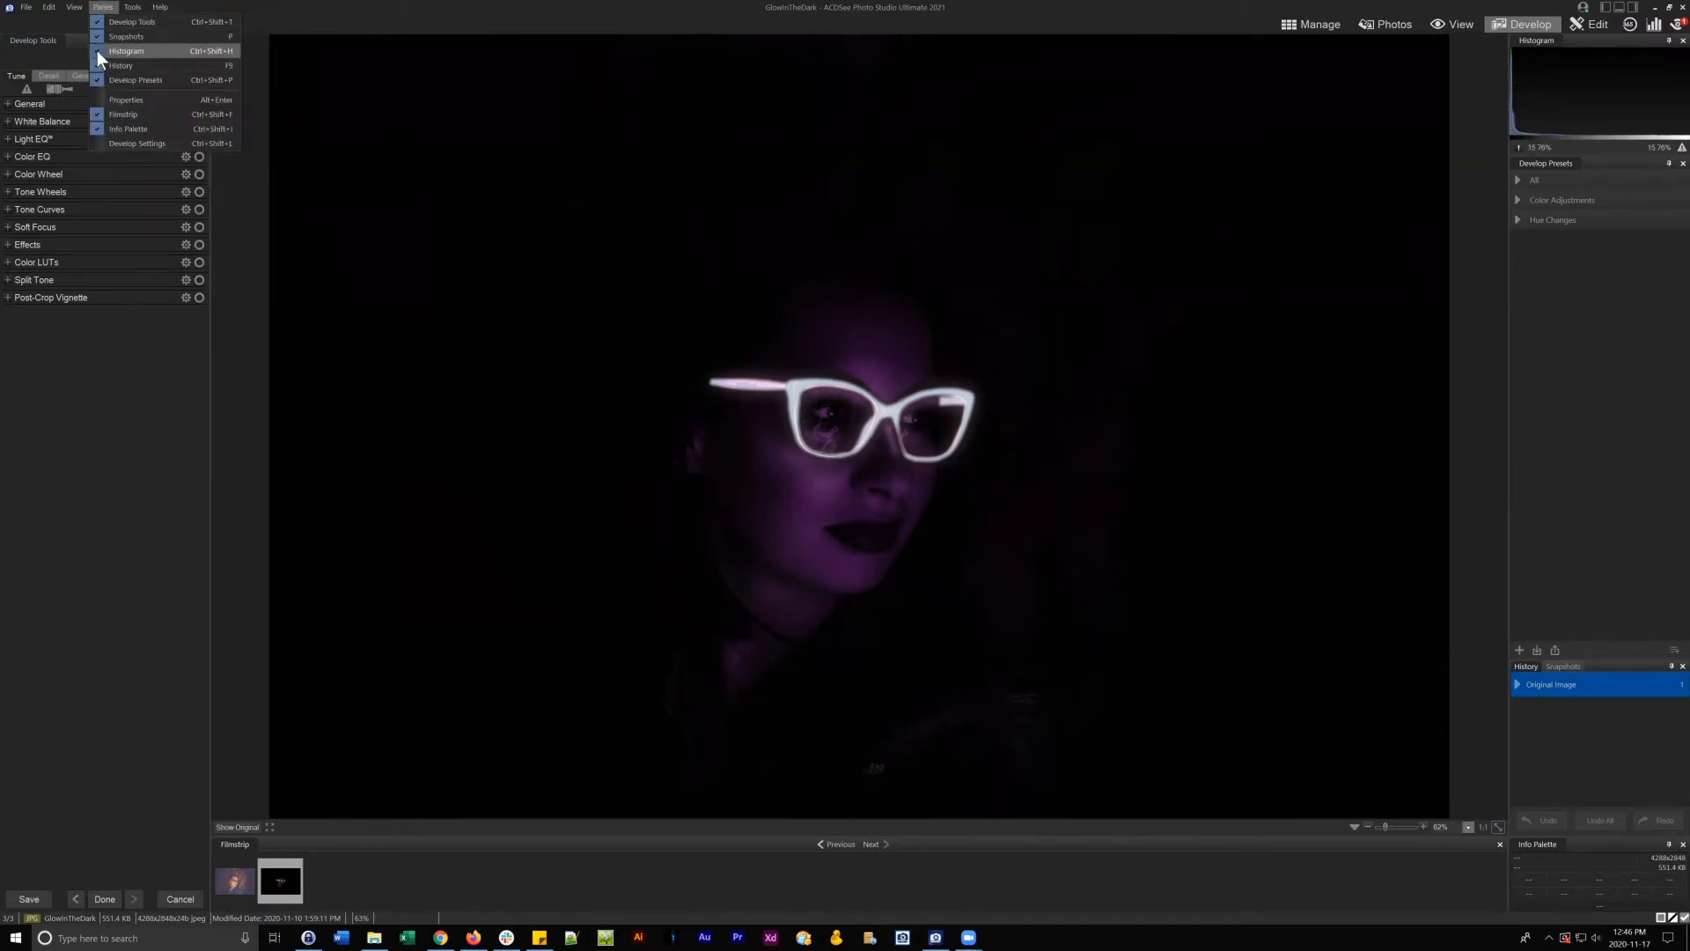
{"action": "left_click", "coordinate": [130, 51]}
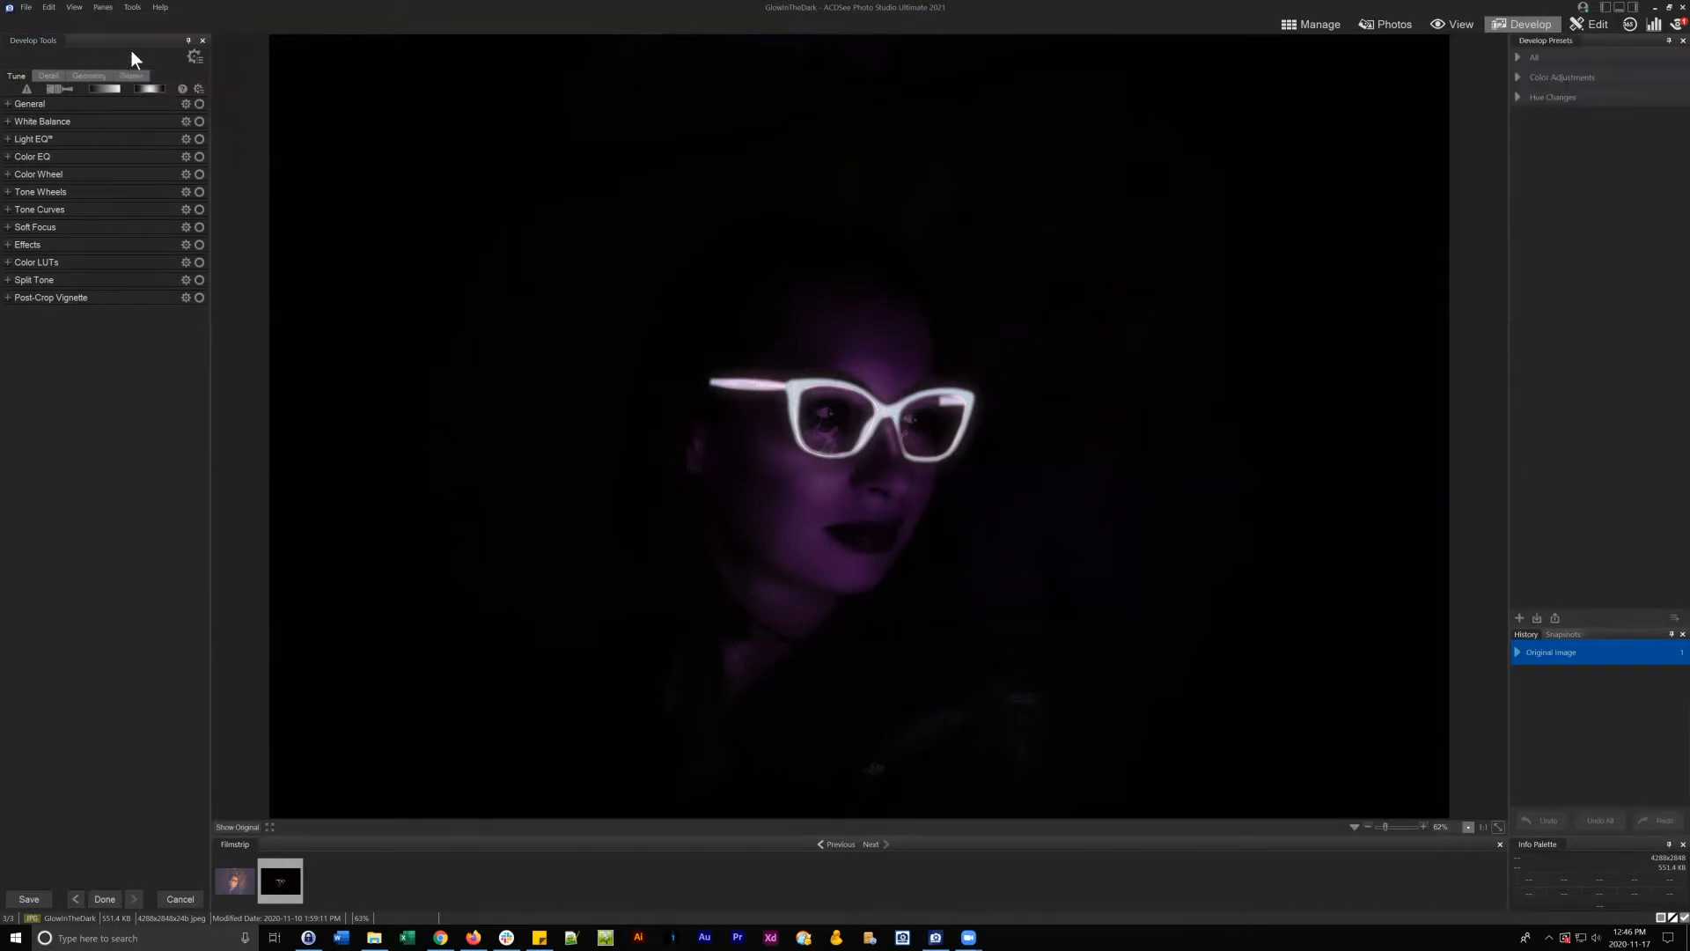
{"action": "left_click", "coordinate": [103, 7]}
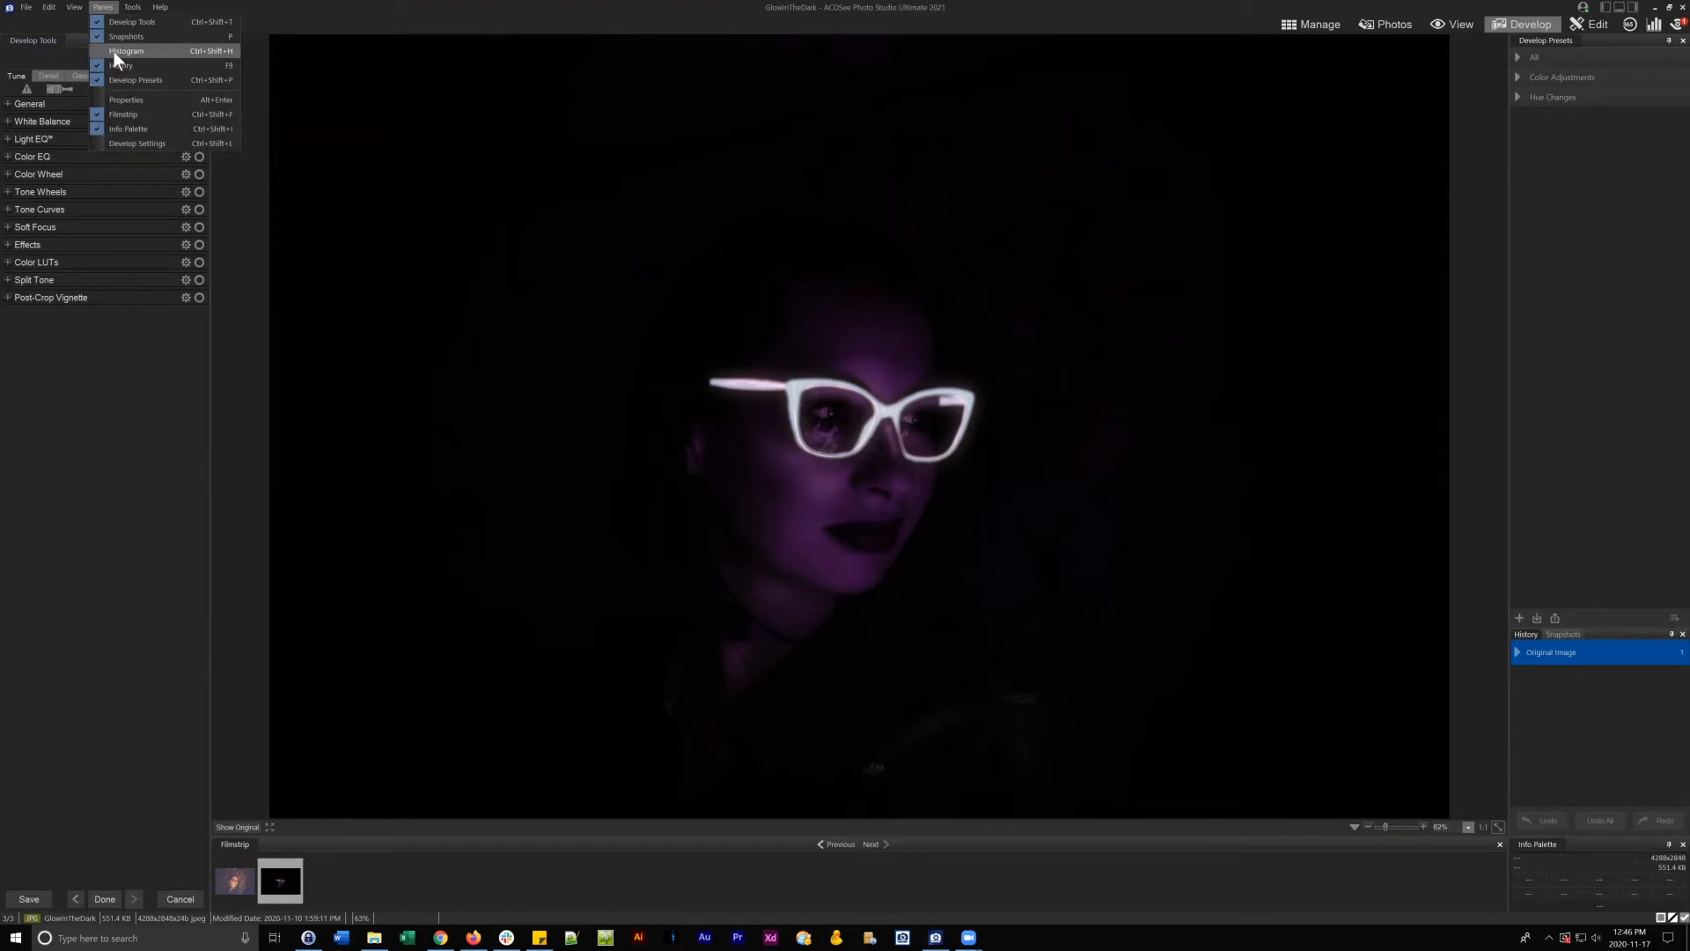
{"action": "left_click", "coordinate": [120, 50]}
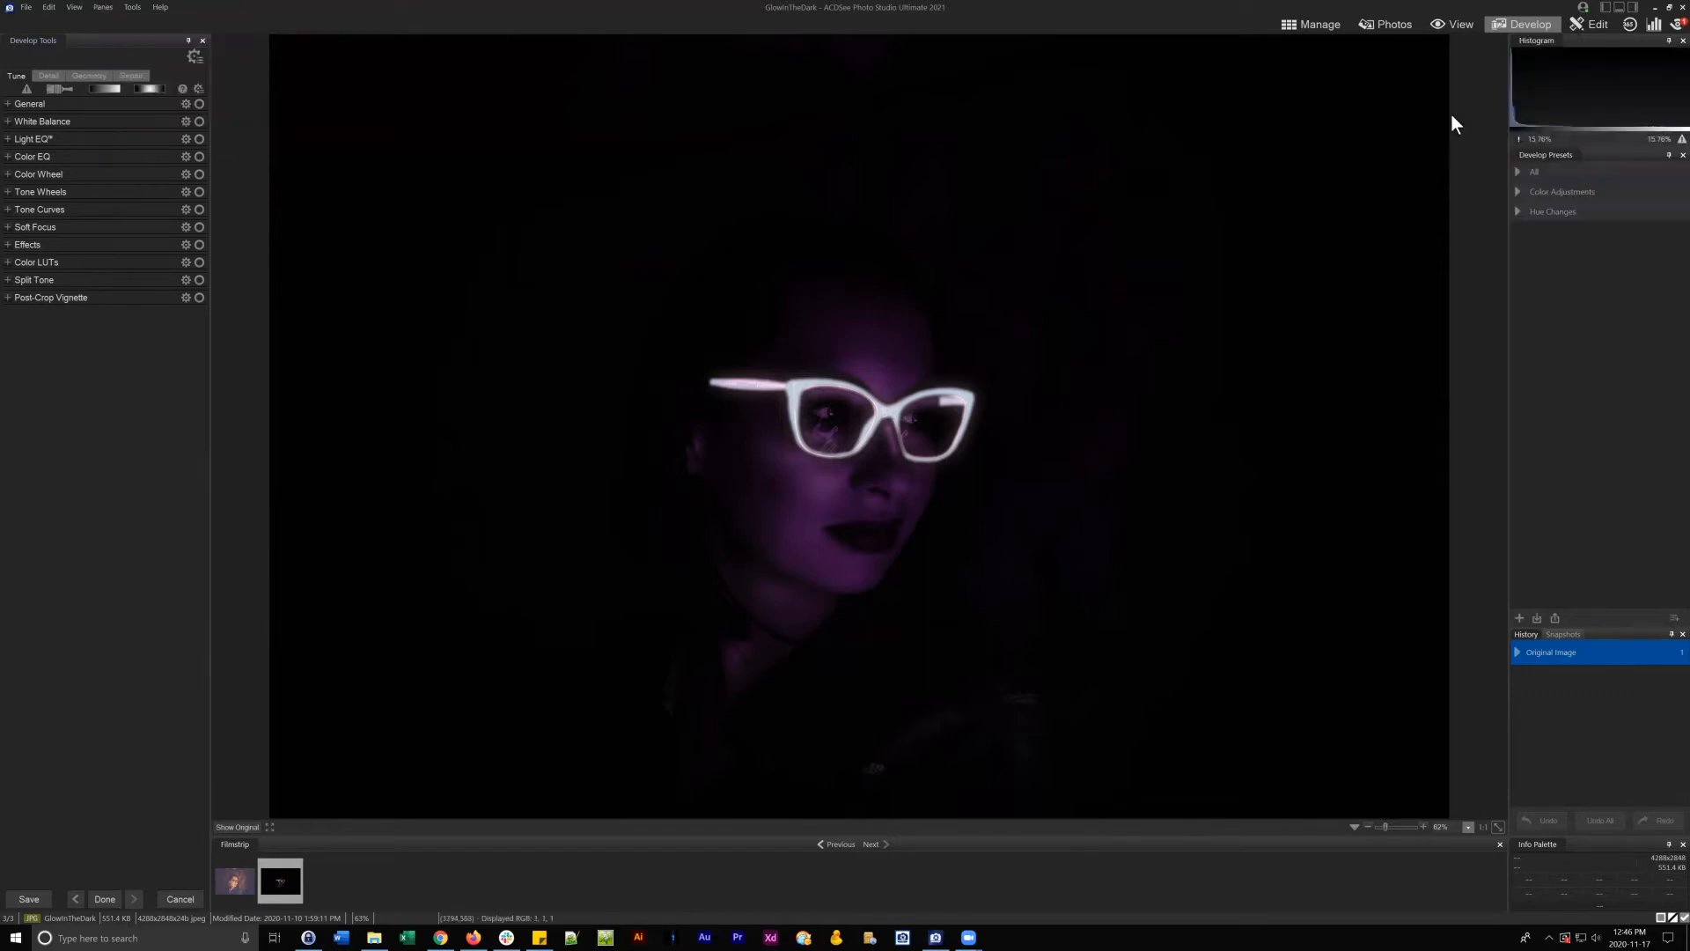
- Try docking the Histogram pane as a separate full-height column outside Develop Tools, and float it over the photo again
{"action": "left_click_drag", "start_coordinate": [1541, 44], "coordinate": [1135, 491]}
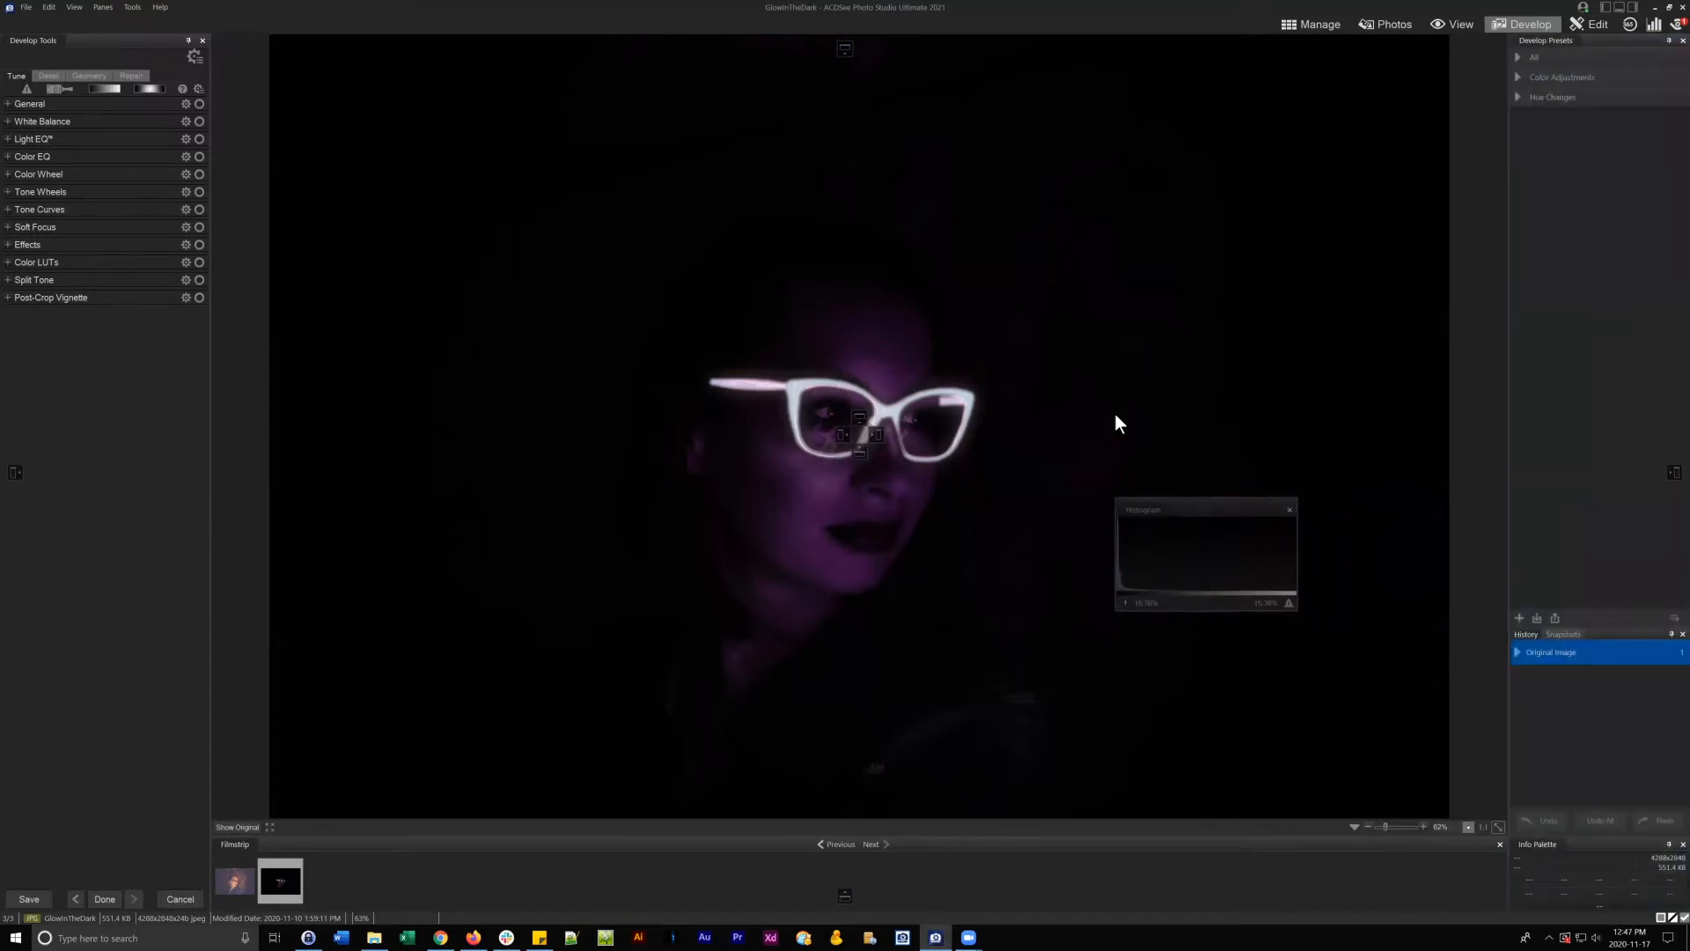
{"action": "left_click_drag", "start_coordinate": [1115, 416], "coordinate": [13, 472]}
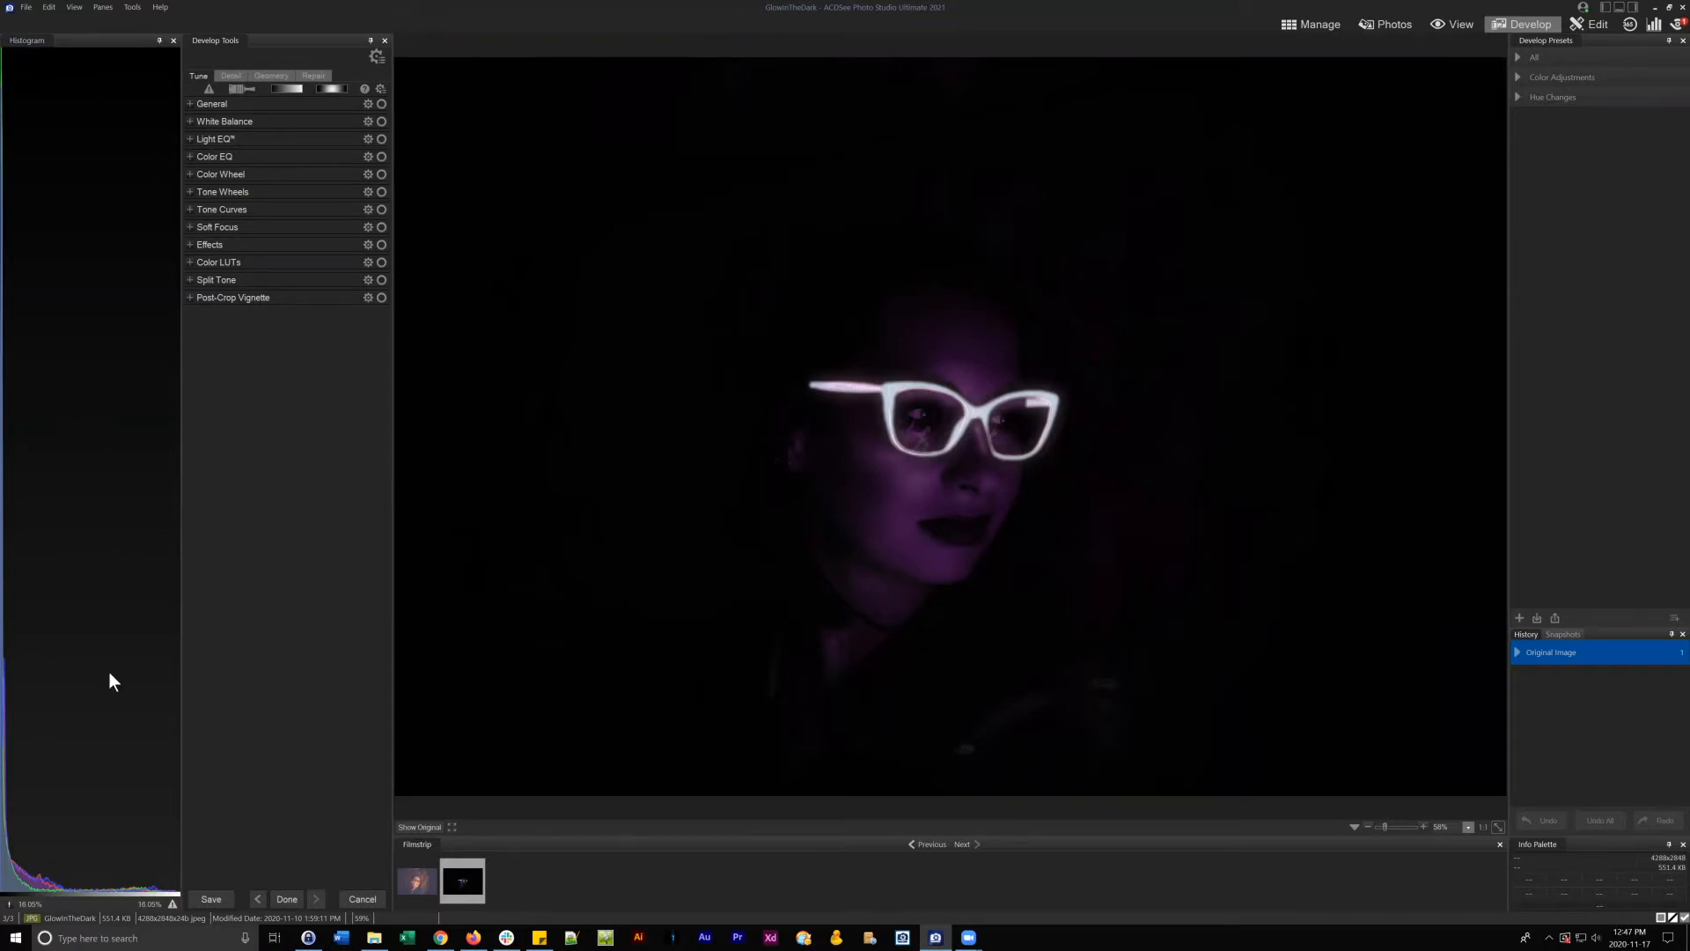
{"action": "left_click_drag", "start_coordinate": [19, 40], "coordinate": [499, 12]}
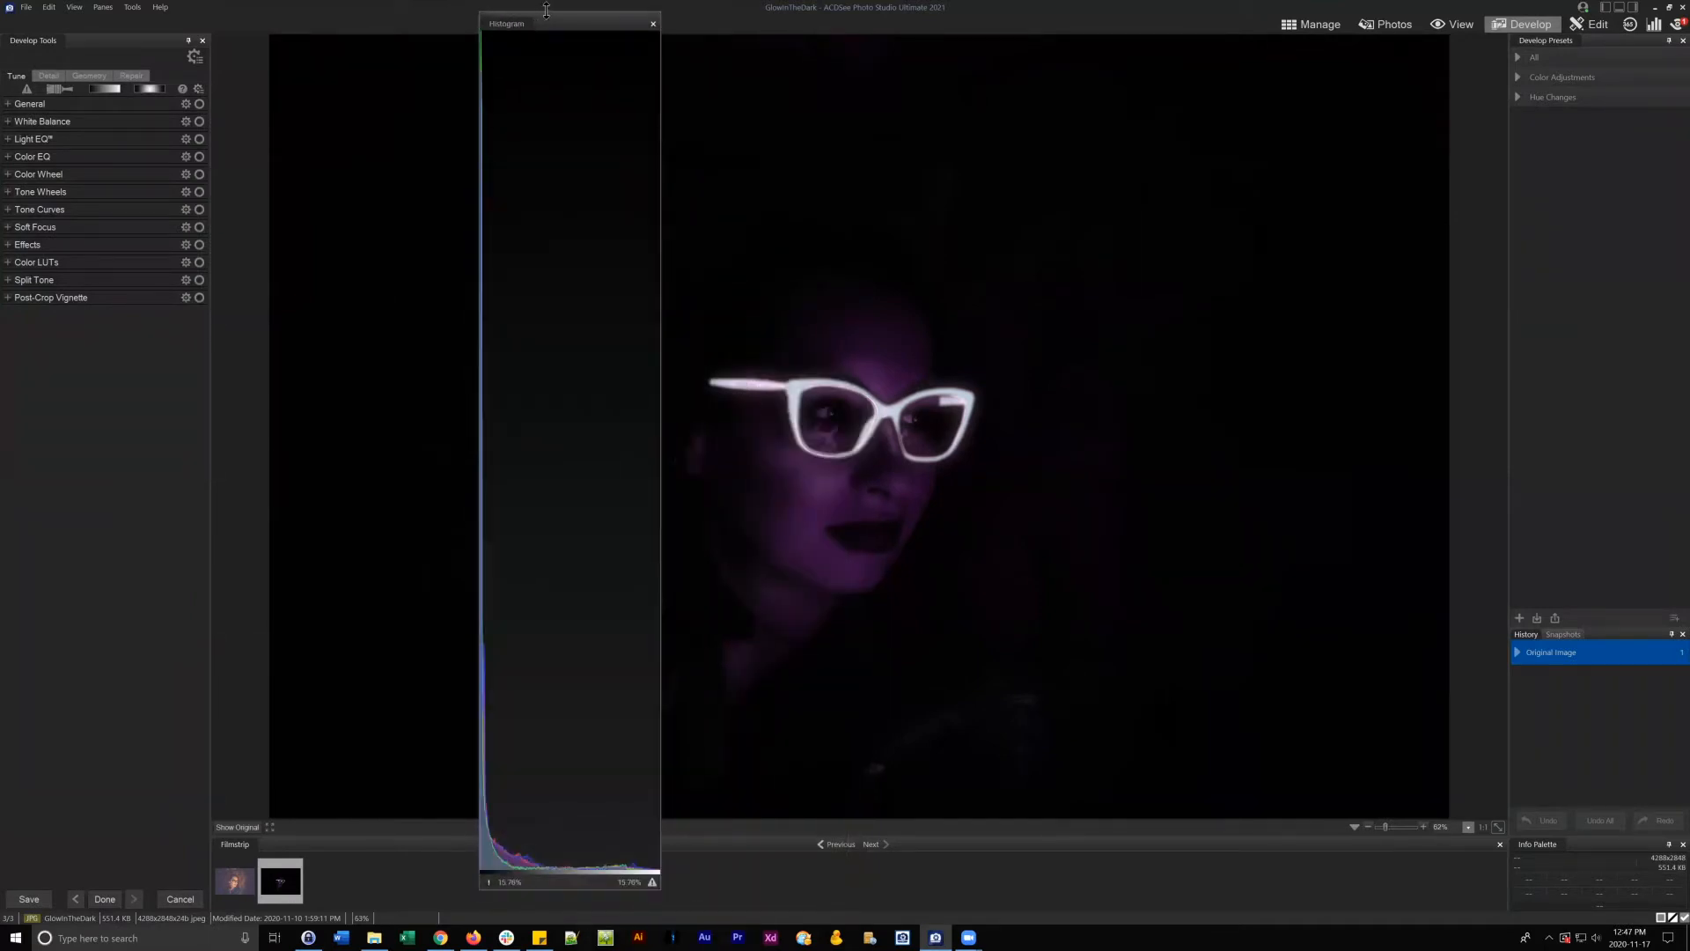
- Dock the floating Histogram pane above the Develop Tools pane in the same column
{"action": "left_click_drag", "start_coordinate": [546, 9], "coordinate": [104, 474]}
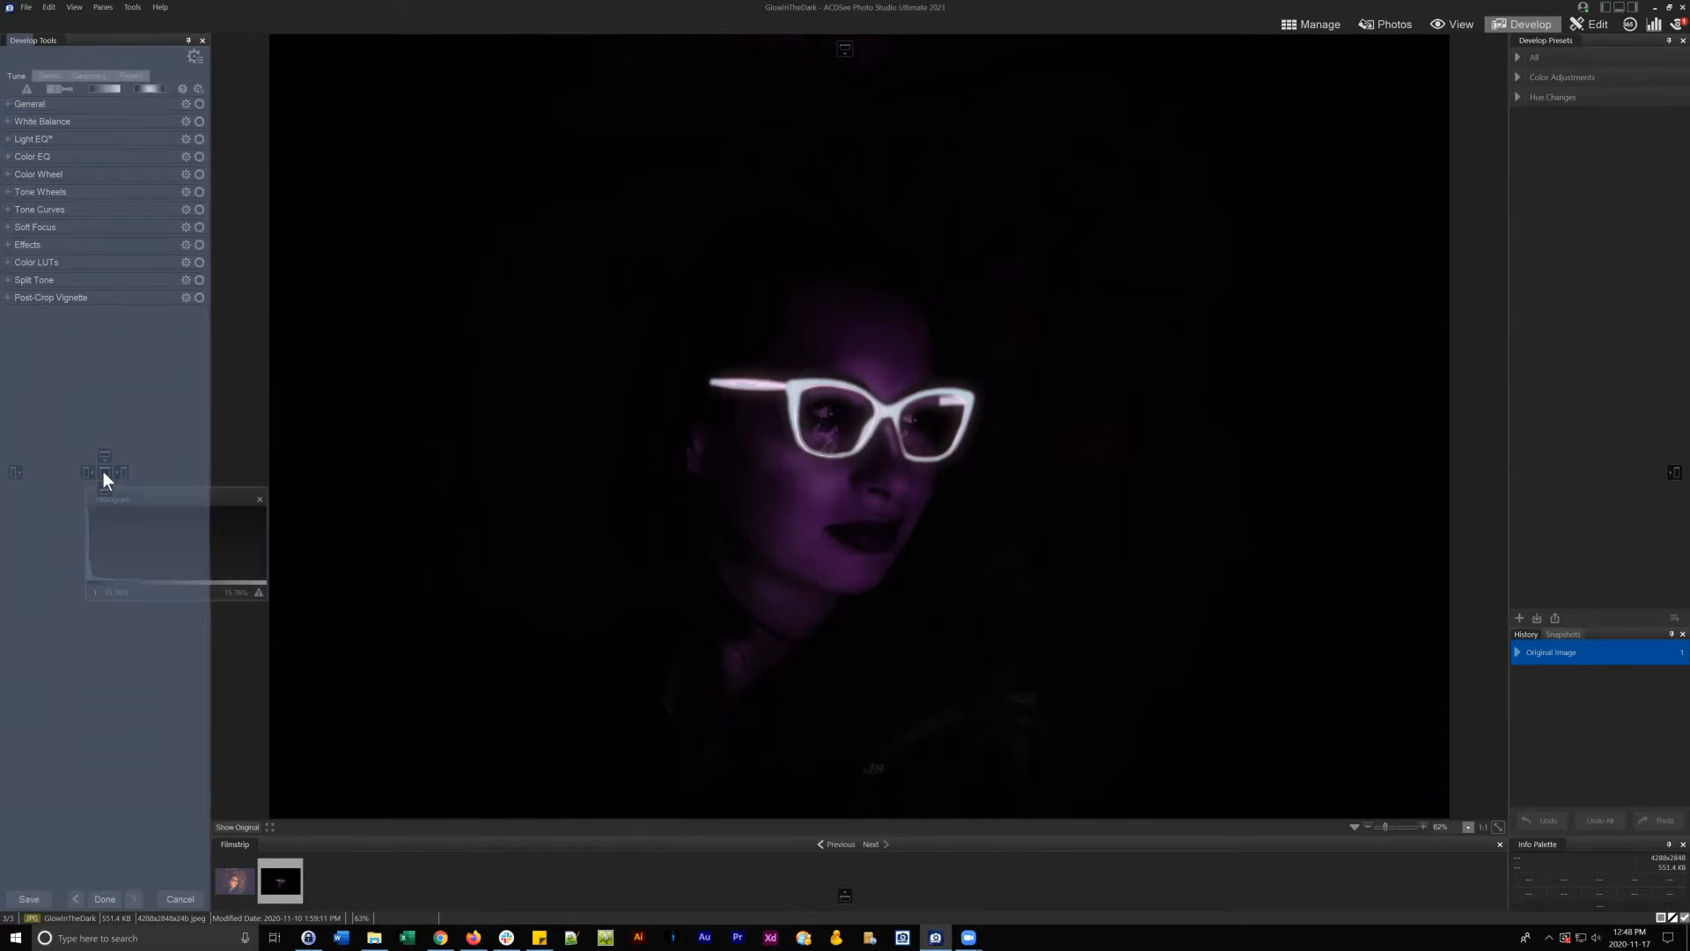
{"action": "left_click_drag", "start_coordinate": [103, 471], "coordinate": [104, 454]}
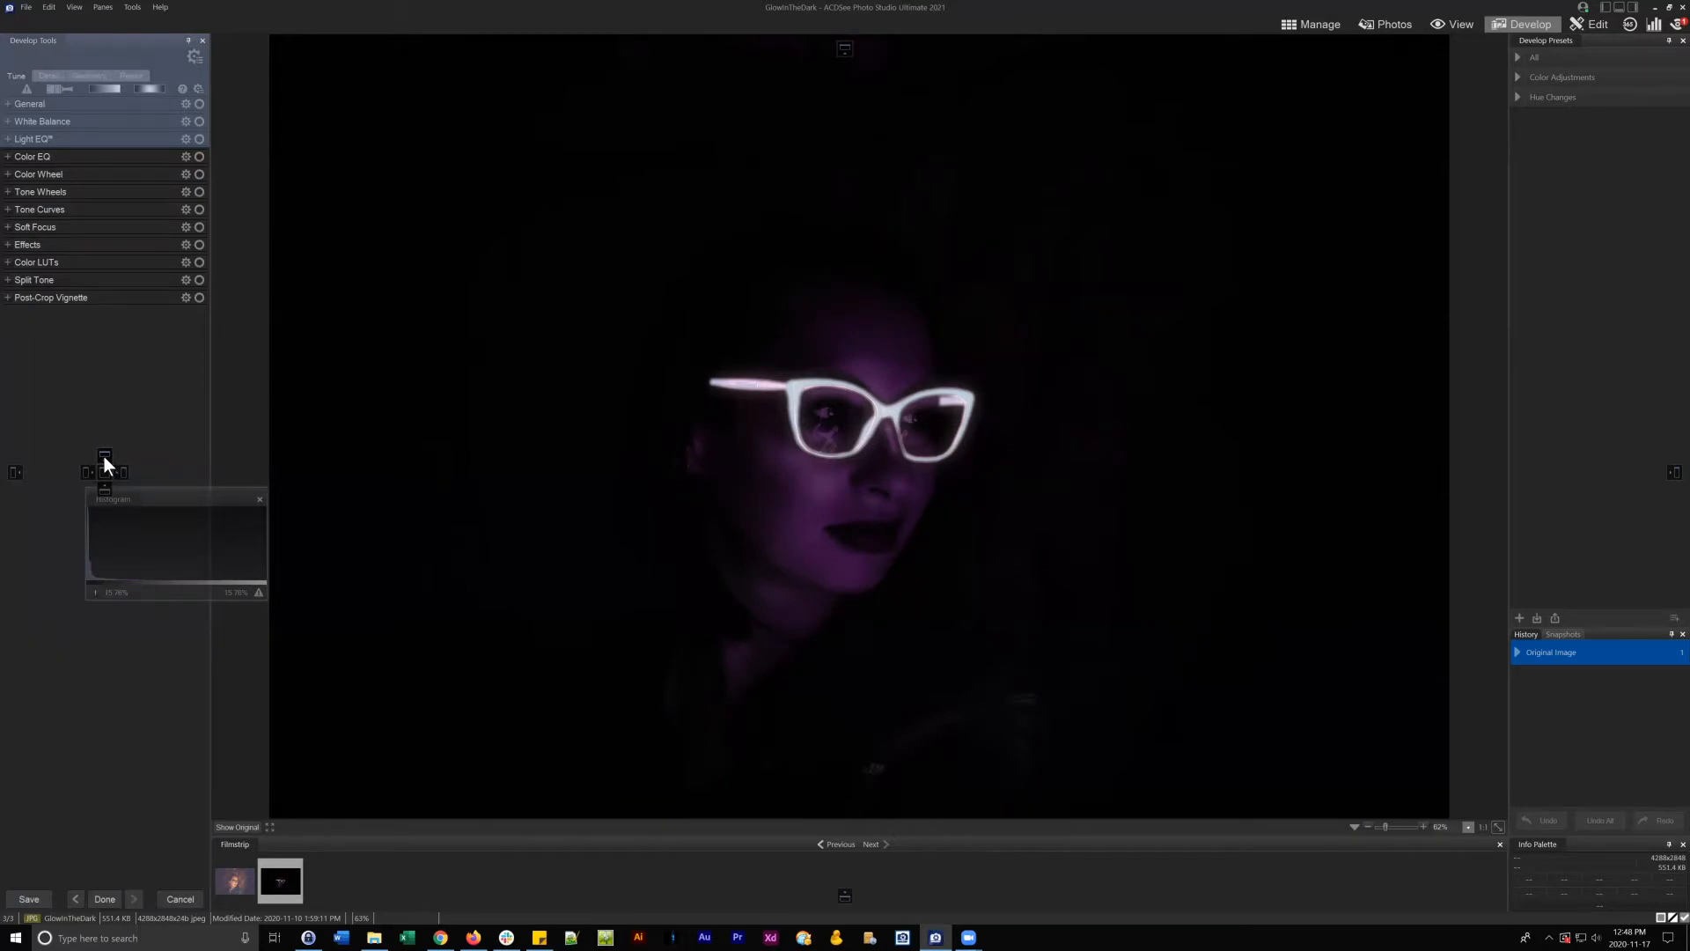
{"action": "left_click_drag", "start_coordinate": [103, 456], "coordinate": [104, 456]}
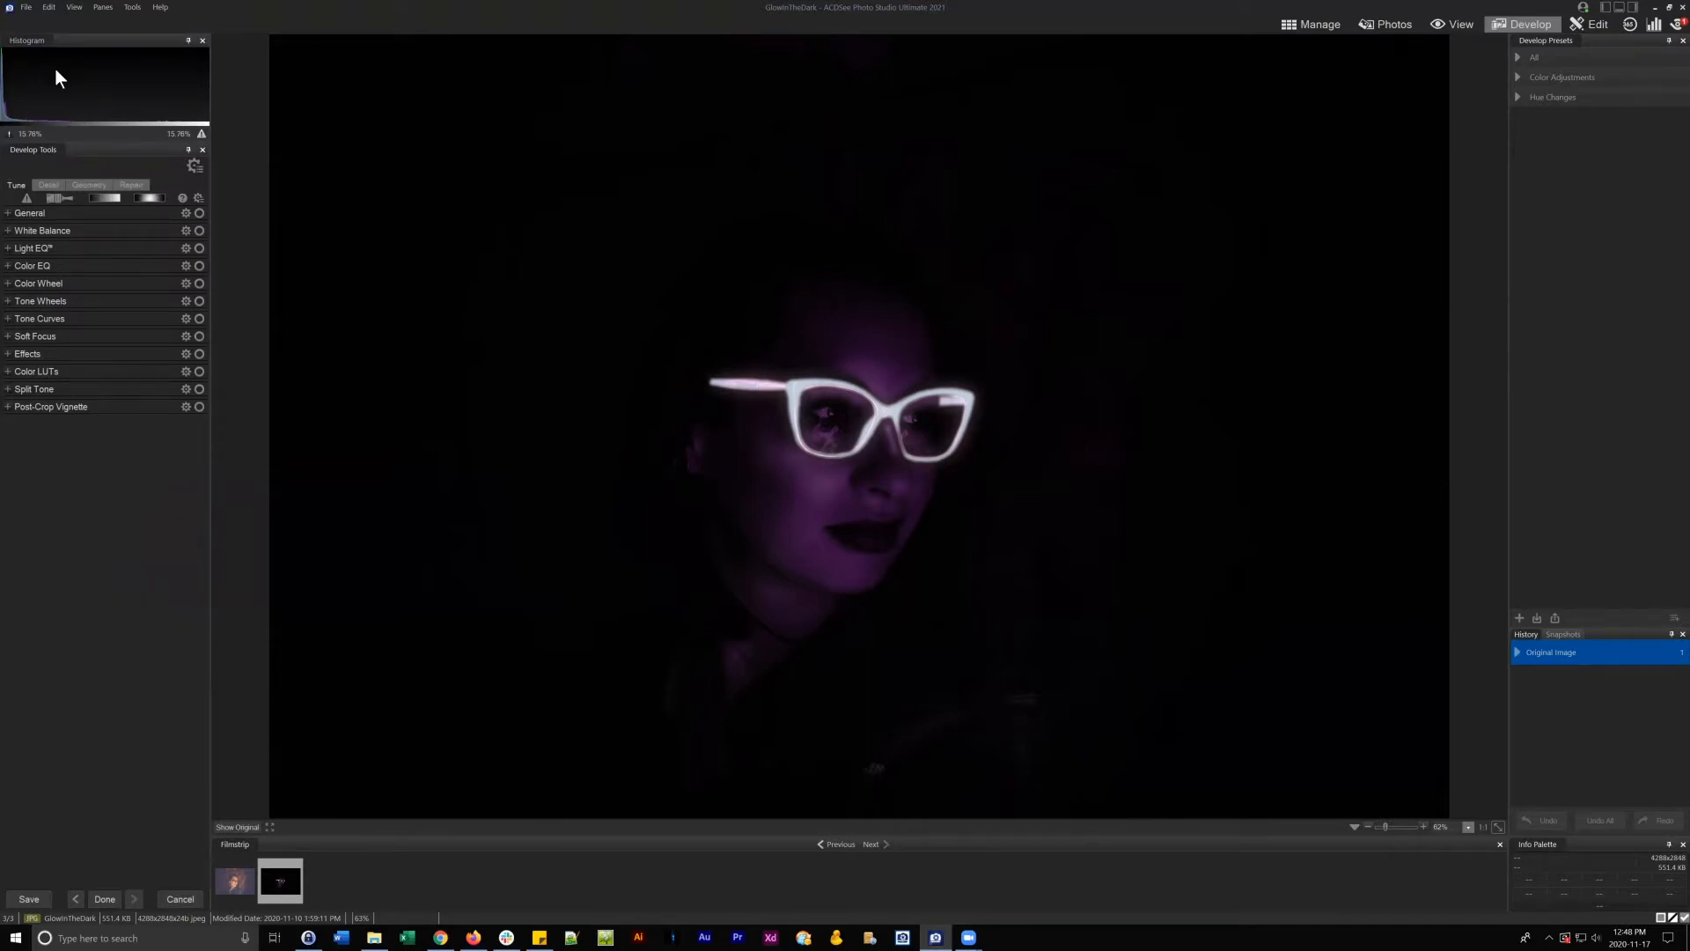
- Stack the Histogram pane together with Develop Tools in one shared pane and switch between the two, ending on Develop Tools
{"action": "left_click_drag", "start_coordinate": [23, 42], "coordinate": [104, 470]}
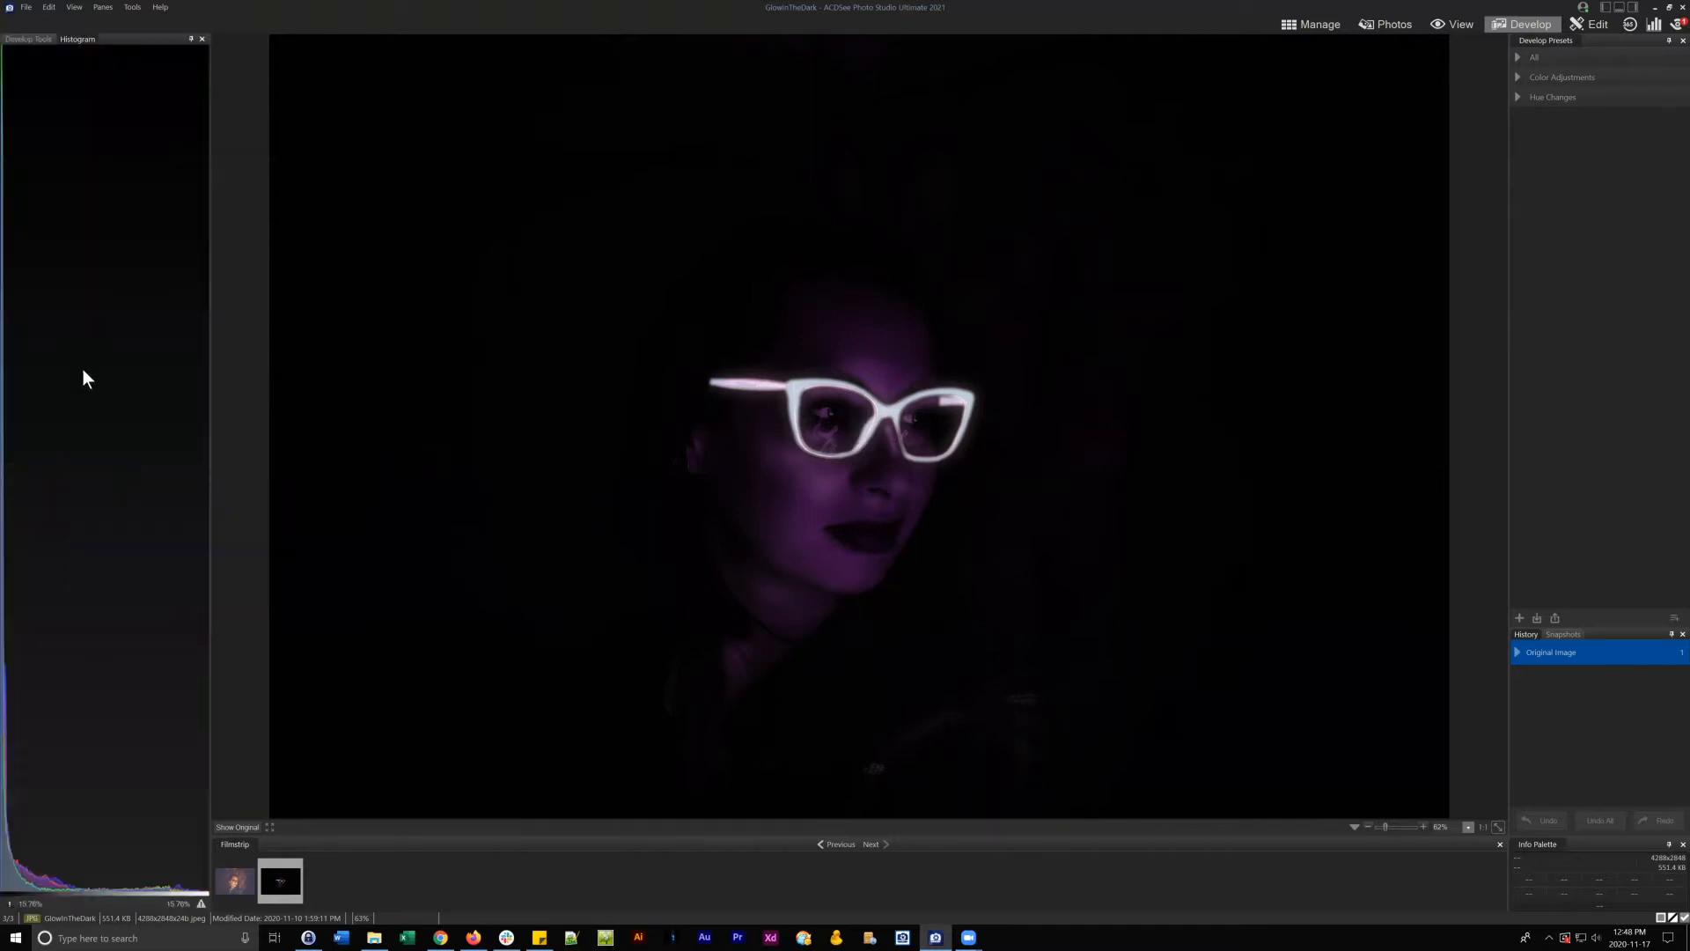
{"action": "left_click", "coordinate": [17, 40]}
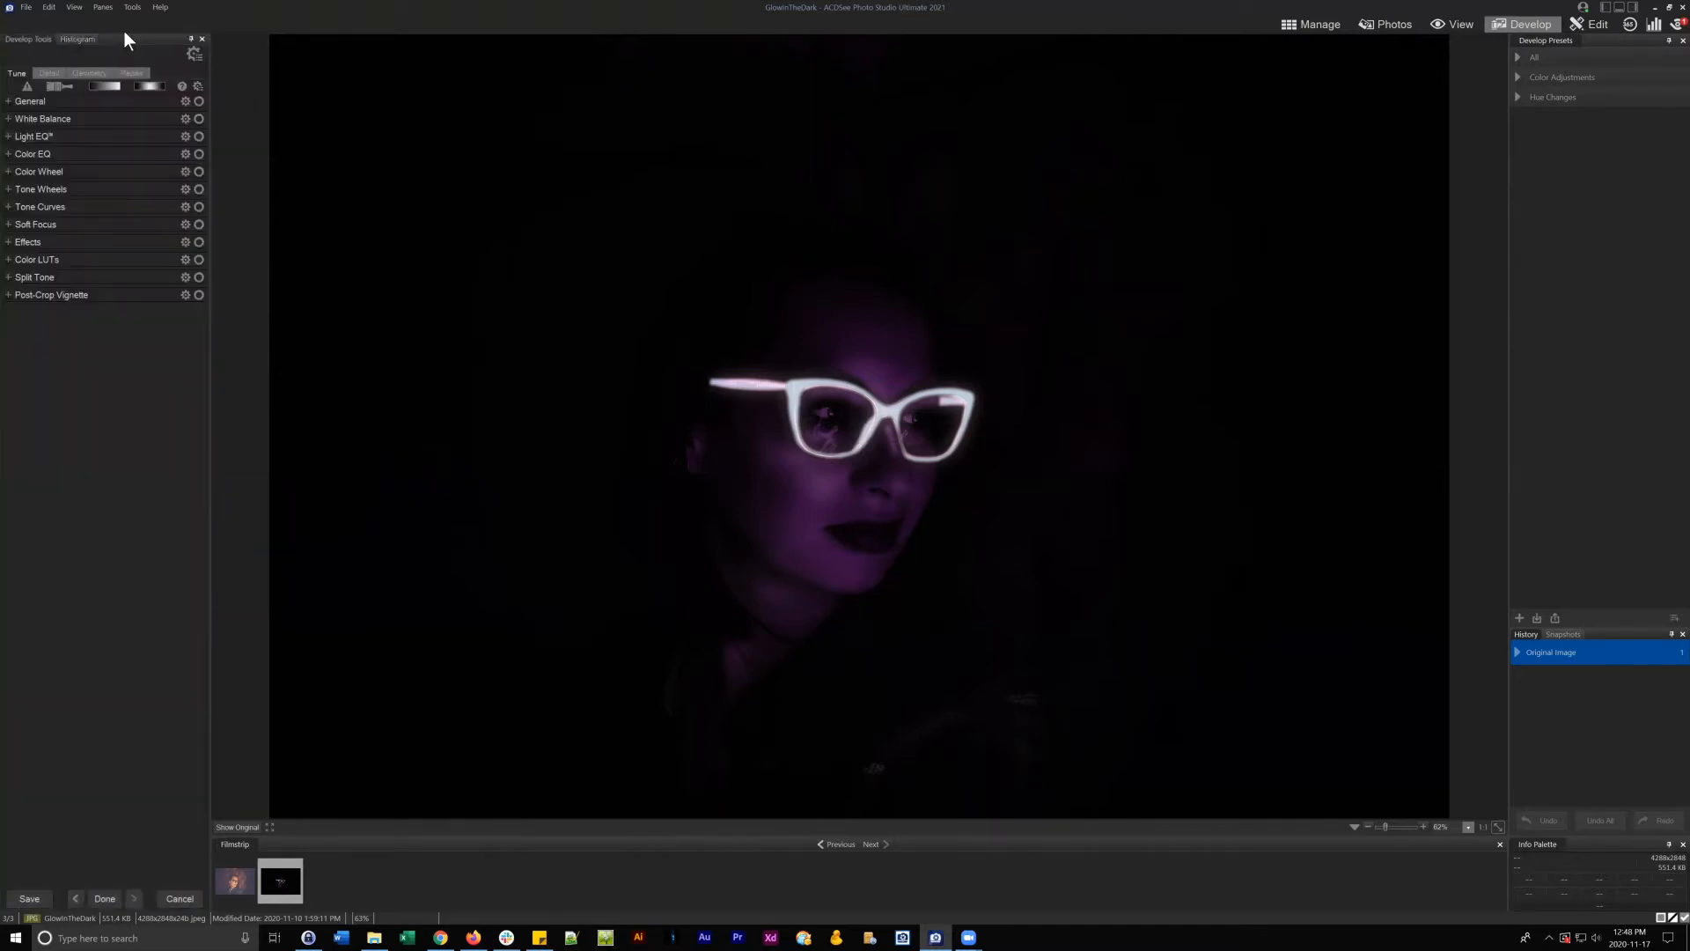
{"action": "left_click", "coordinate": [77, 39]}
{"action": "left_click", "coordinate": [16, 39]}
{"action": "left_click", "coordinate": [82, 39]}
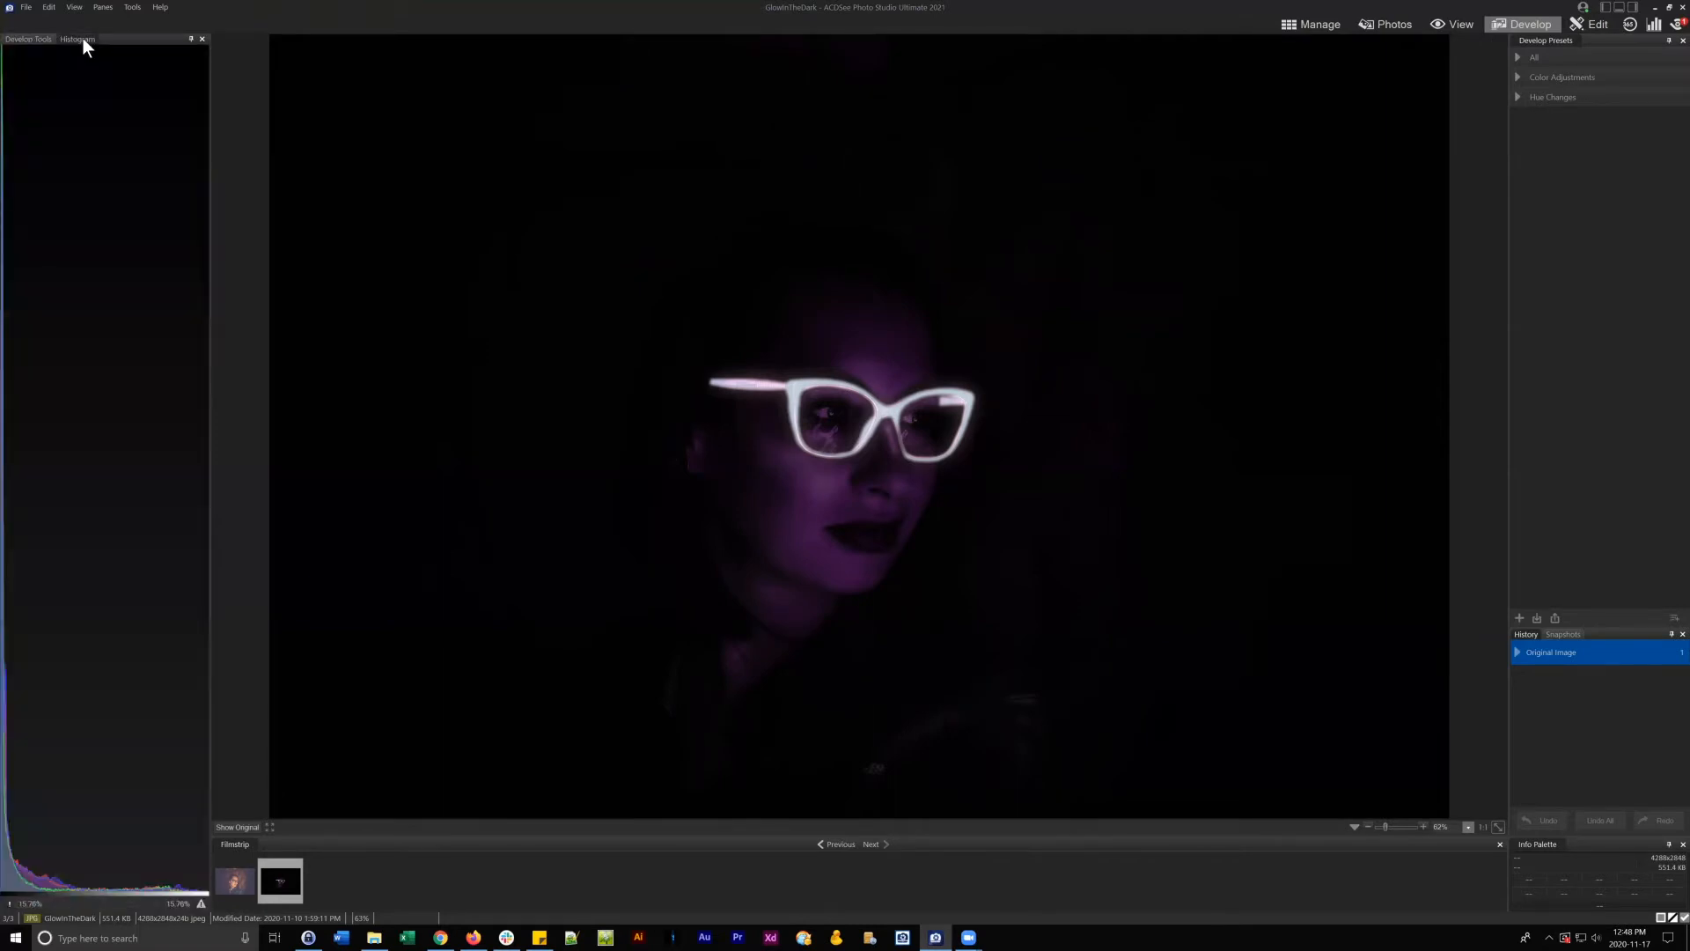
{"action": "left_click", "coordinate": [37, 38]}
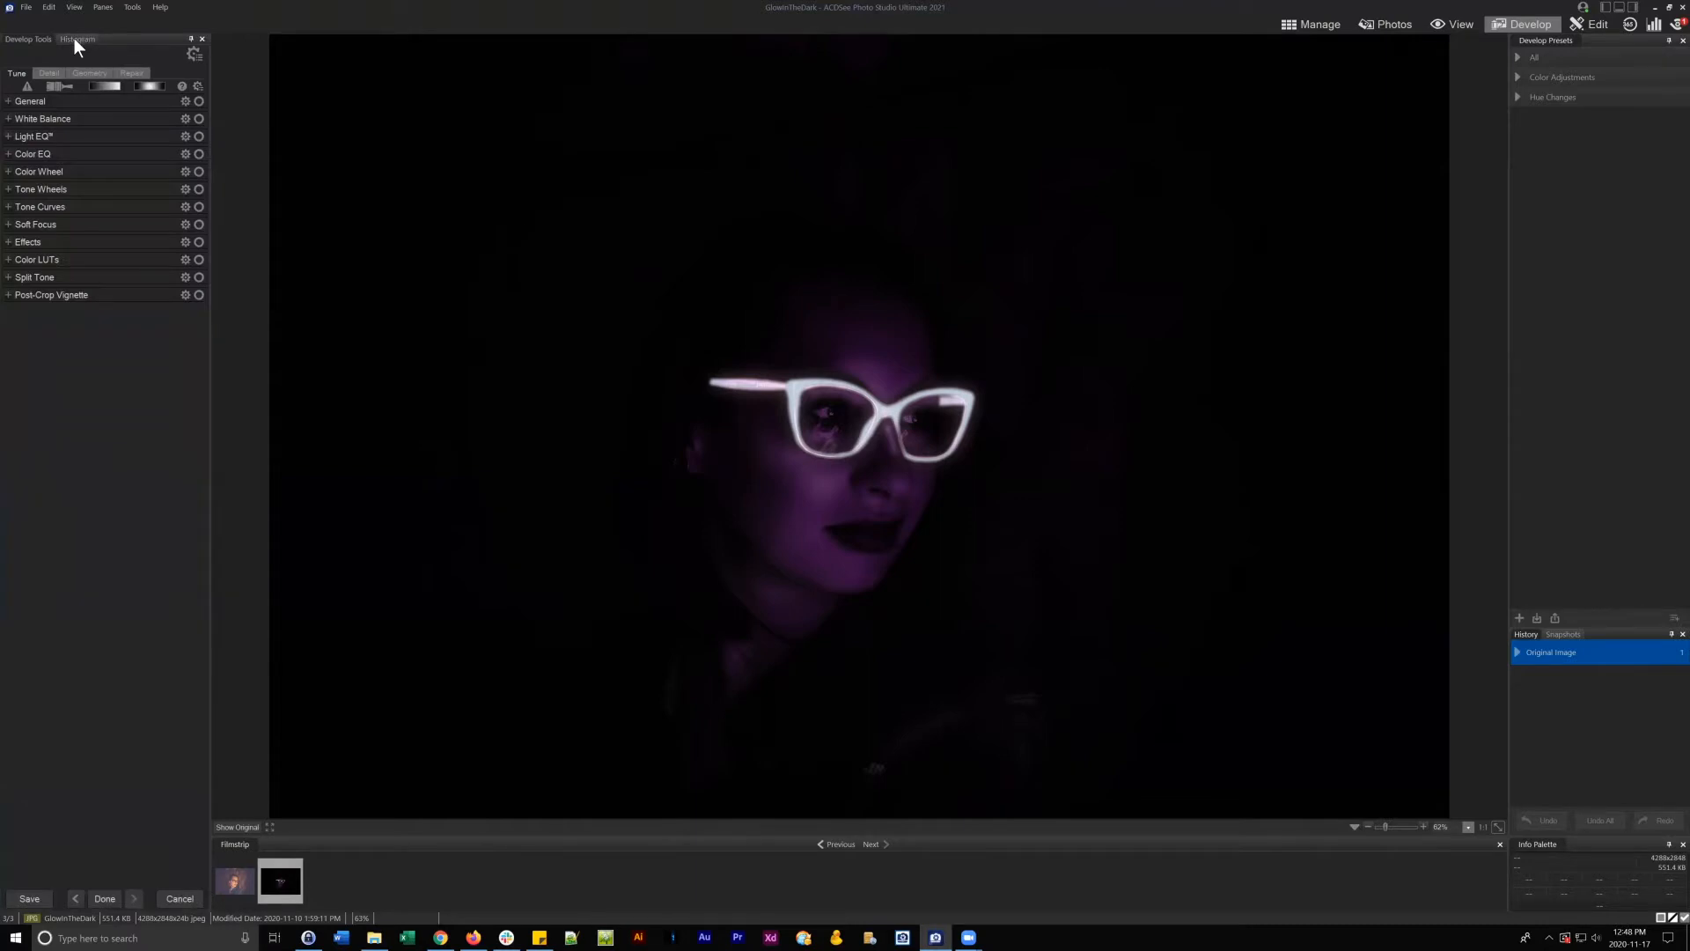
- Separate the Histogram from the shared pane and dock it beneath Develop Tools
{"action": "left_click_drag", "start_coordinate": [74, 39], "coordinate": [104, 487]}
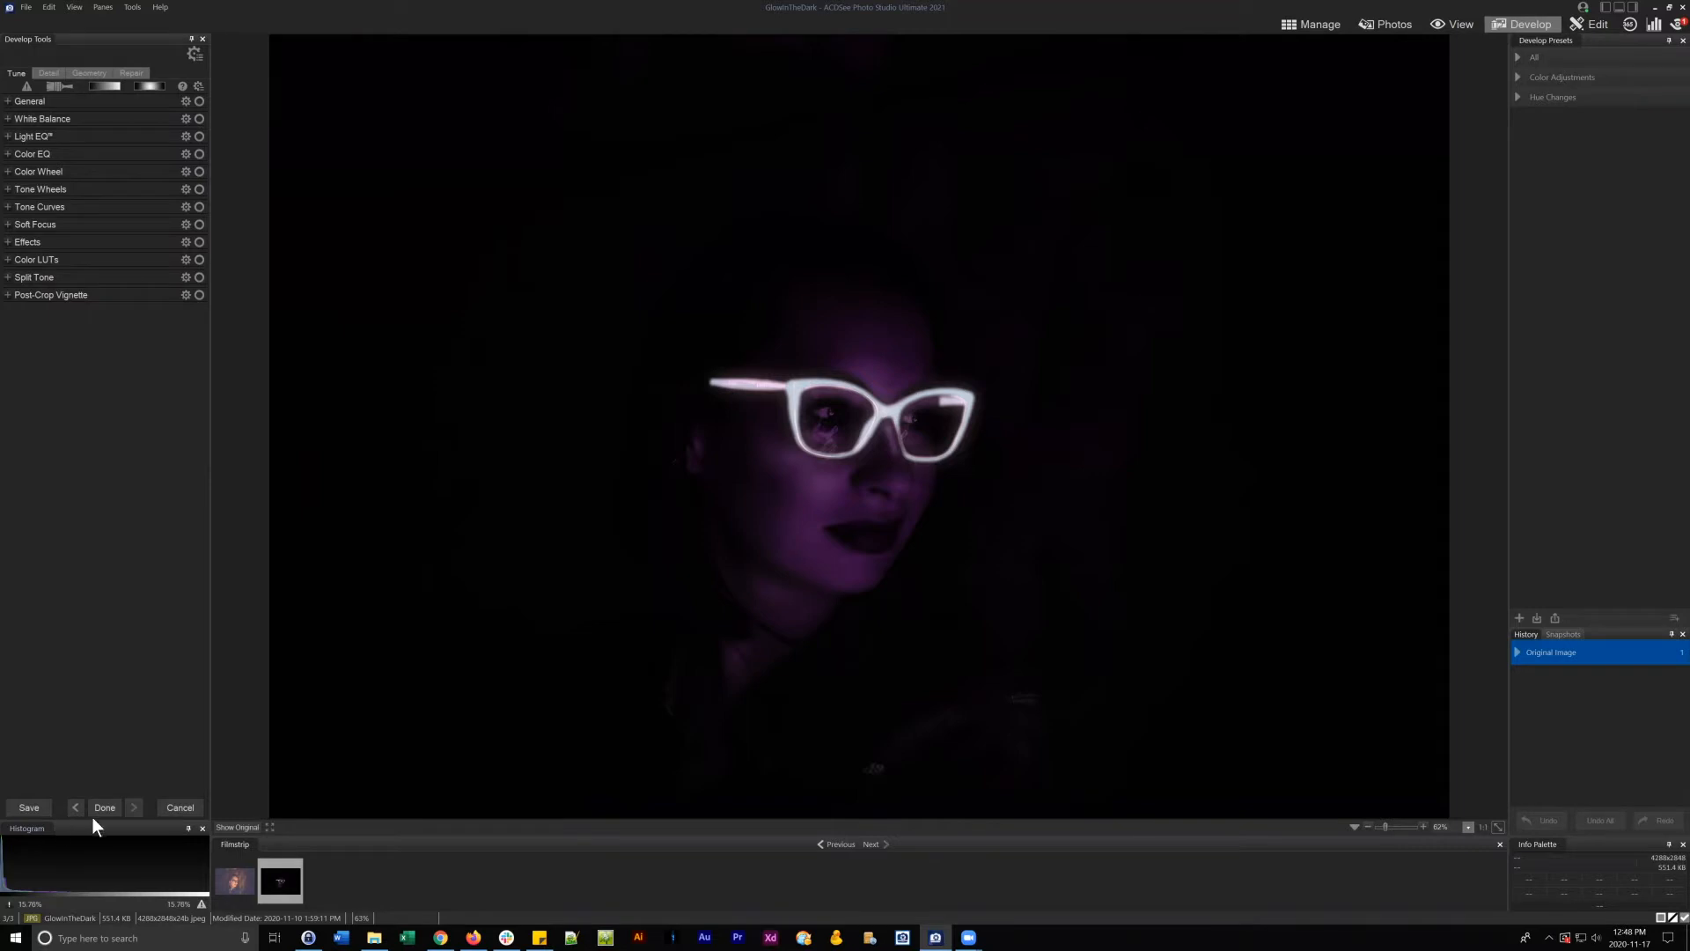
{"action": "left_click_drag", "start_coordinate": [93, 821], "coordinate": [105, 484]}
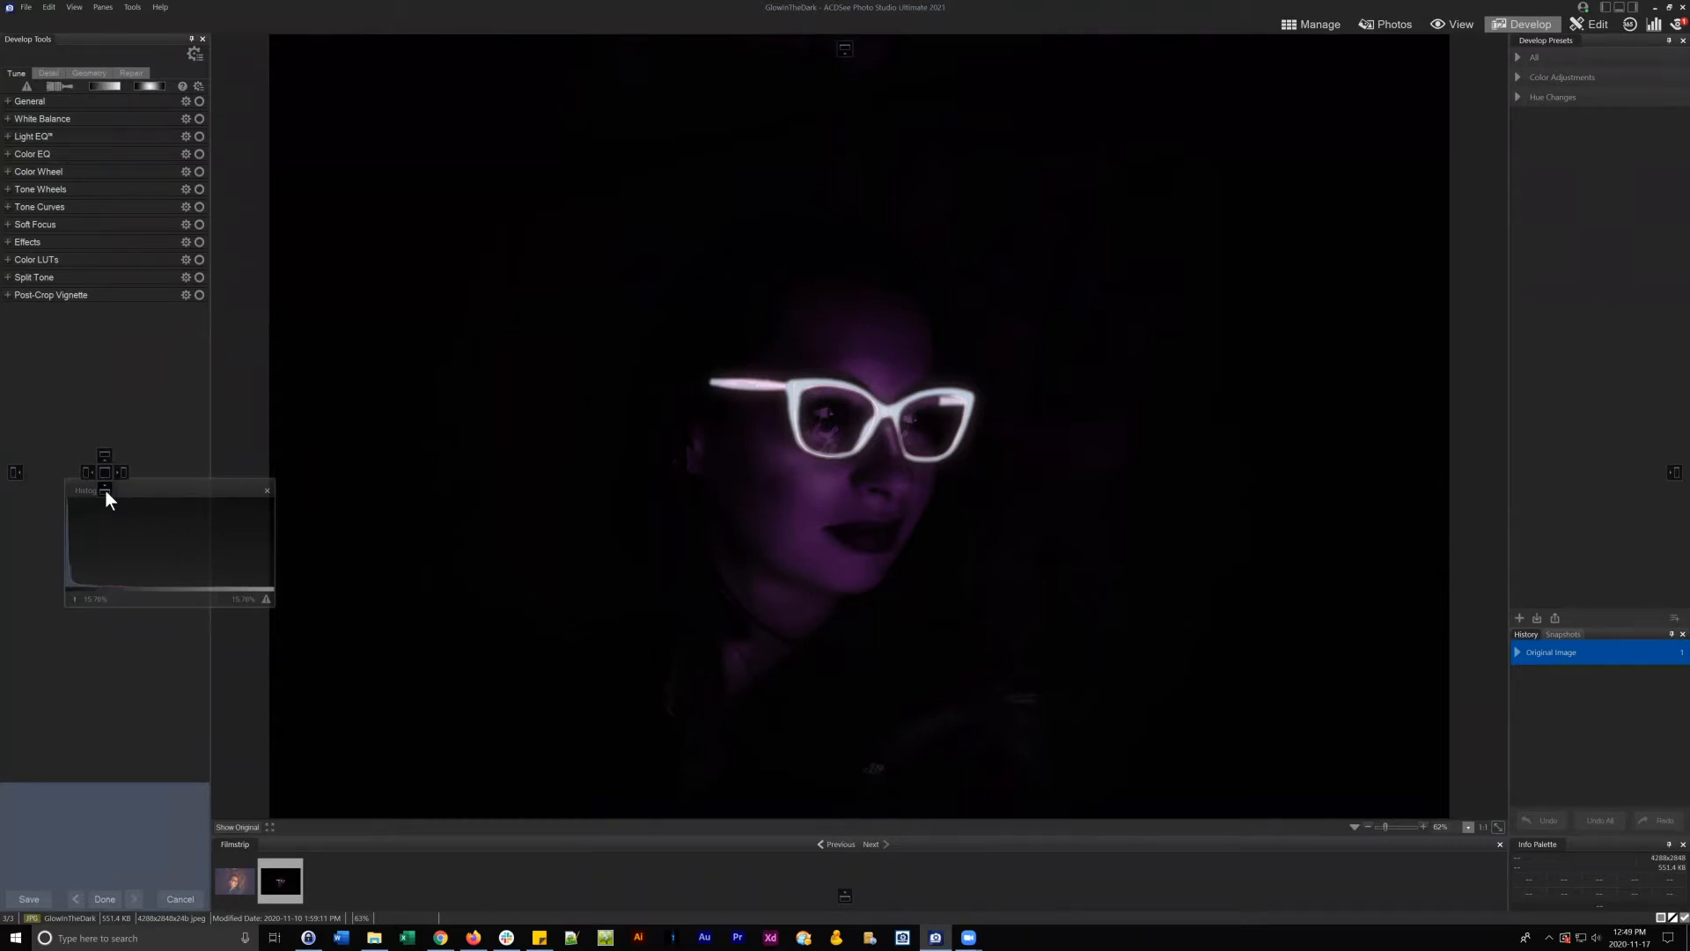
{"action": "left_click_drag", "start_coordinate": [106, 490], "coordinate": [106, 489]}
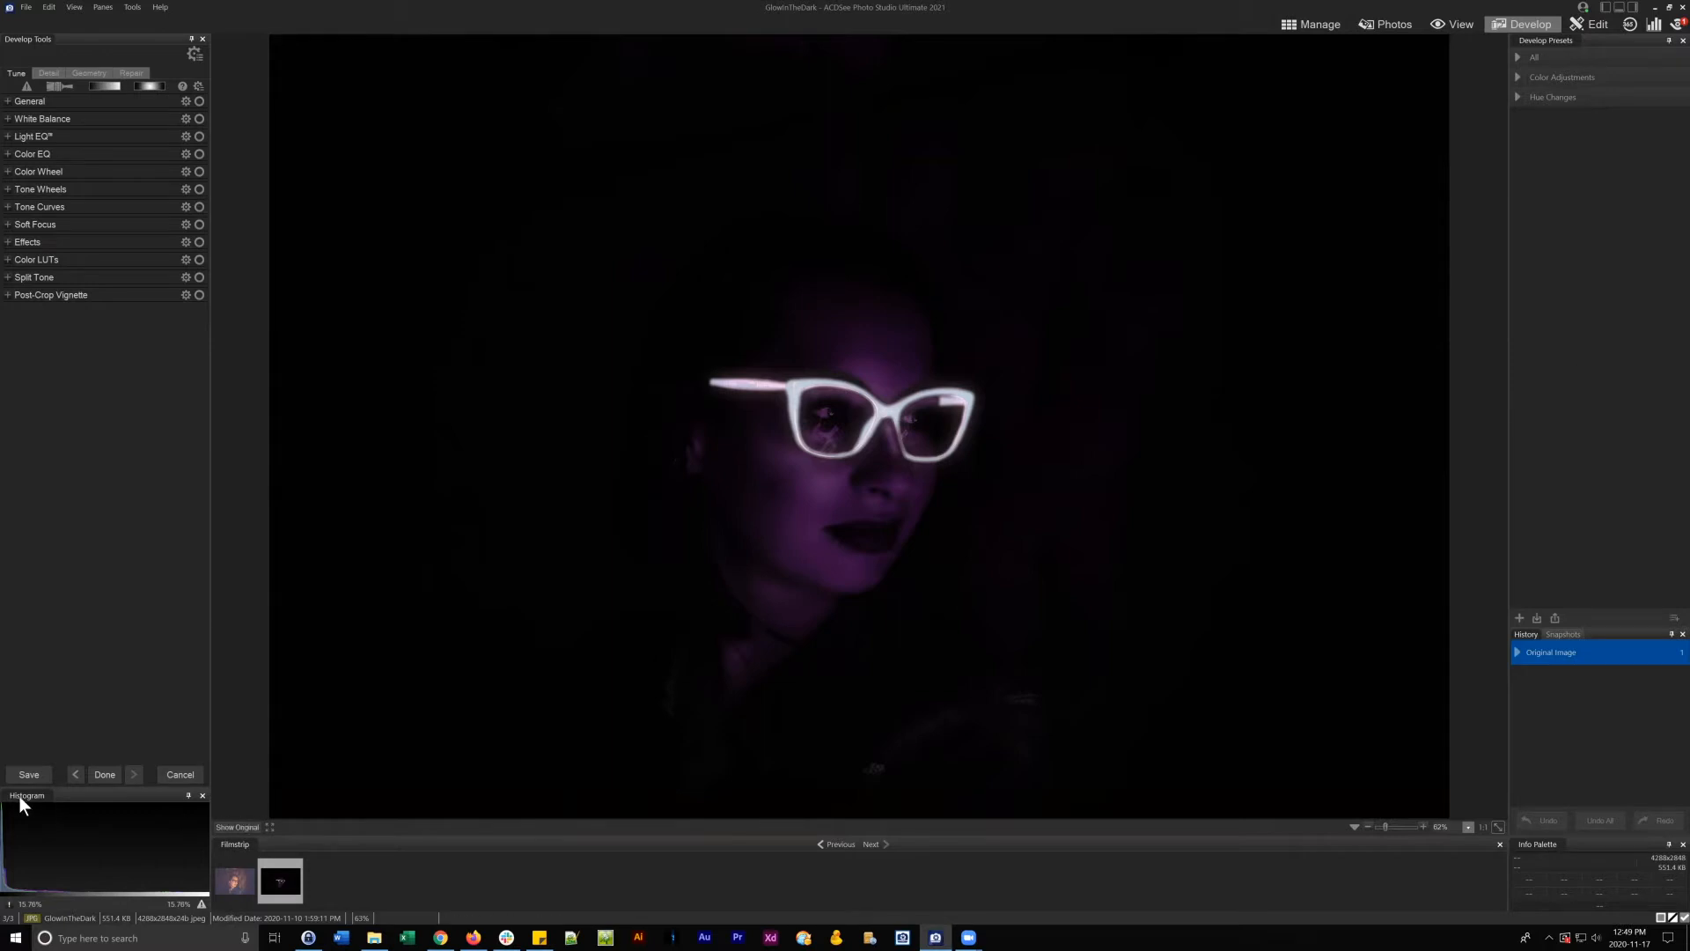
- Float the Histogram pane over the photo, docking it beneath Develop Tools once more in between
{"action": "left_click_drag", "start_coordinate": [20, 795], "coordinate": [1186, 296]}
{"action": "left_click_drag", "start_coordinate": [734, 124], "coordinate": [1111, 273]}
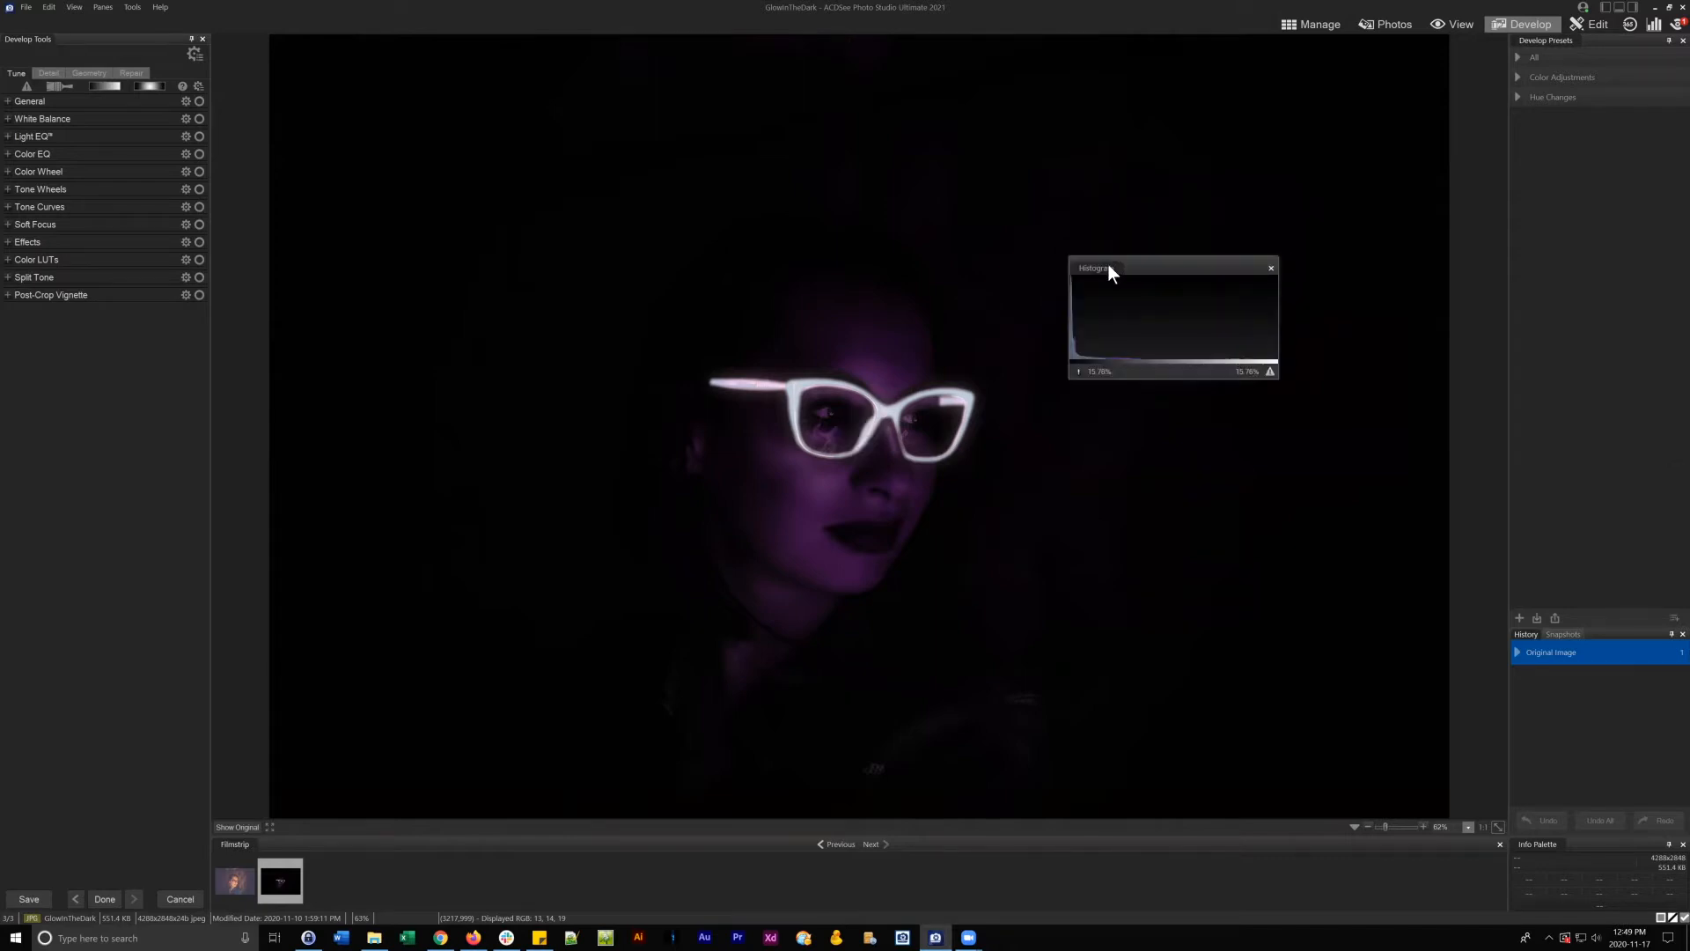
{"action": "left_click", "coordinate": [102, 7]}
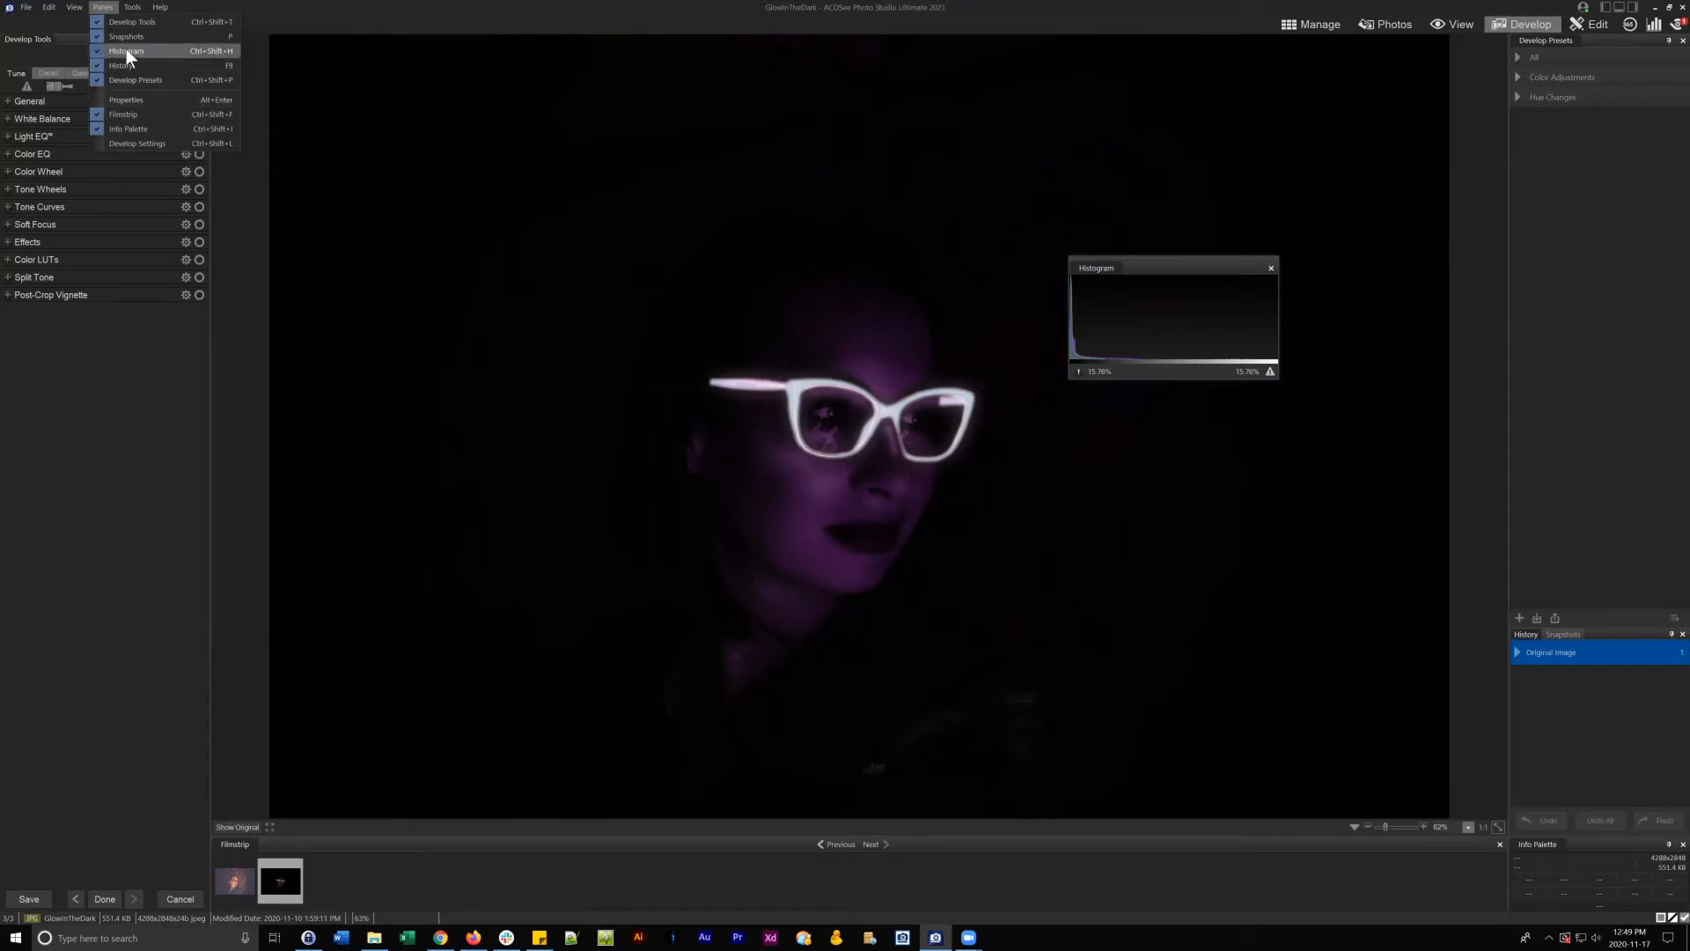
{"action": "left_click", "coordinate": [350, 12]}
{"action": "left_click_drag", "start_coordinate": [1176, 294], "coordinate": [108, 488]}
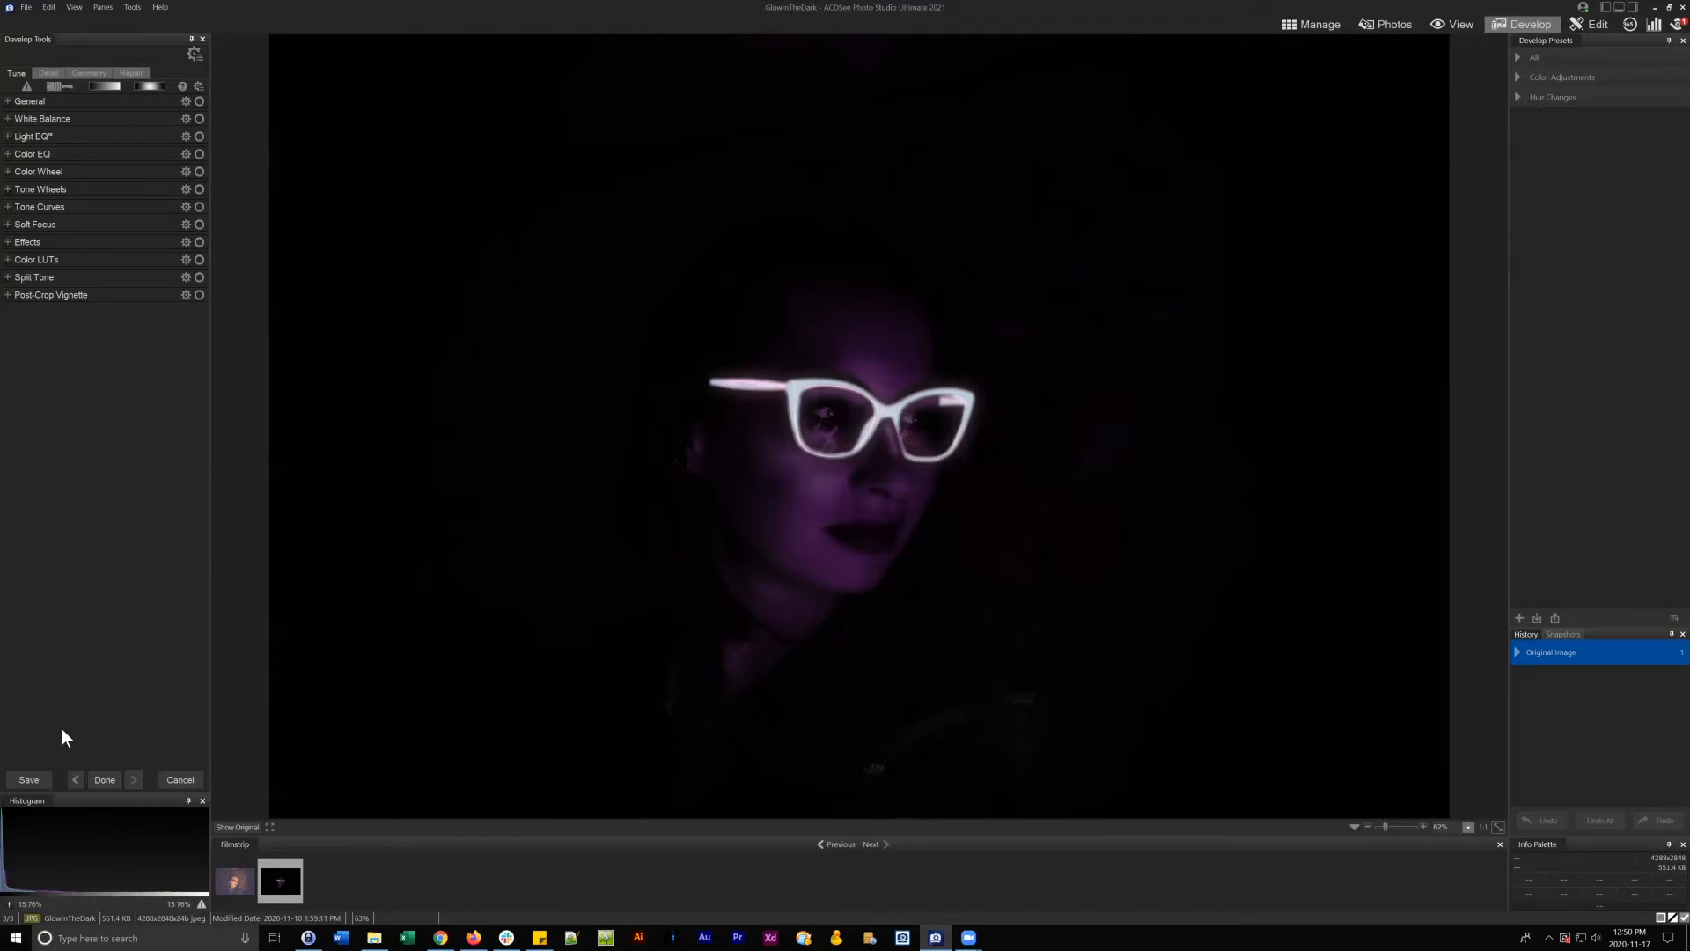
{"action": "left_click_drag", "start_coordinate": [25, 800], "coordinate": [411, 310]}
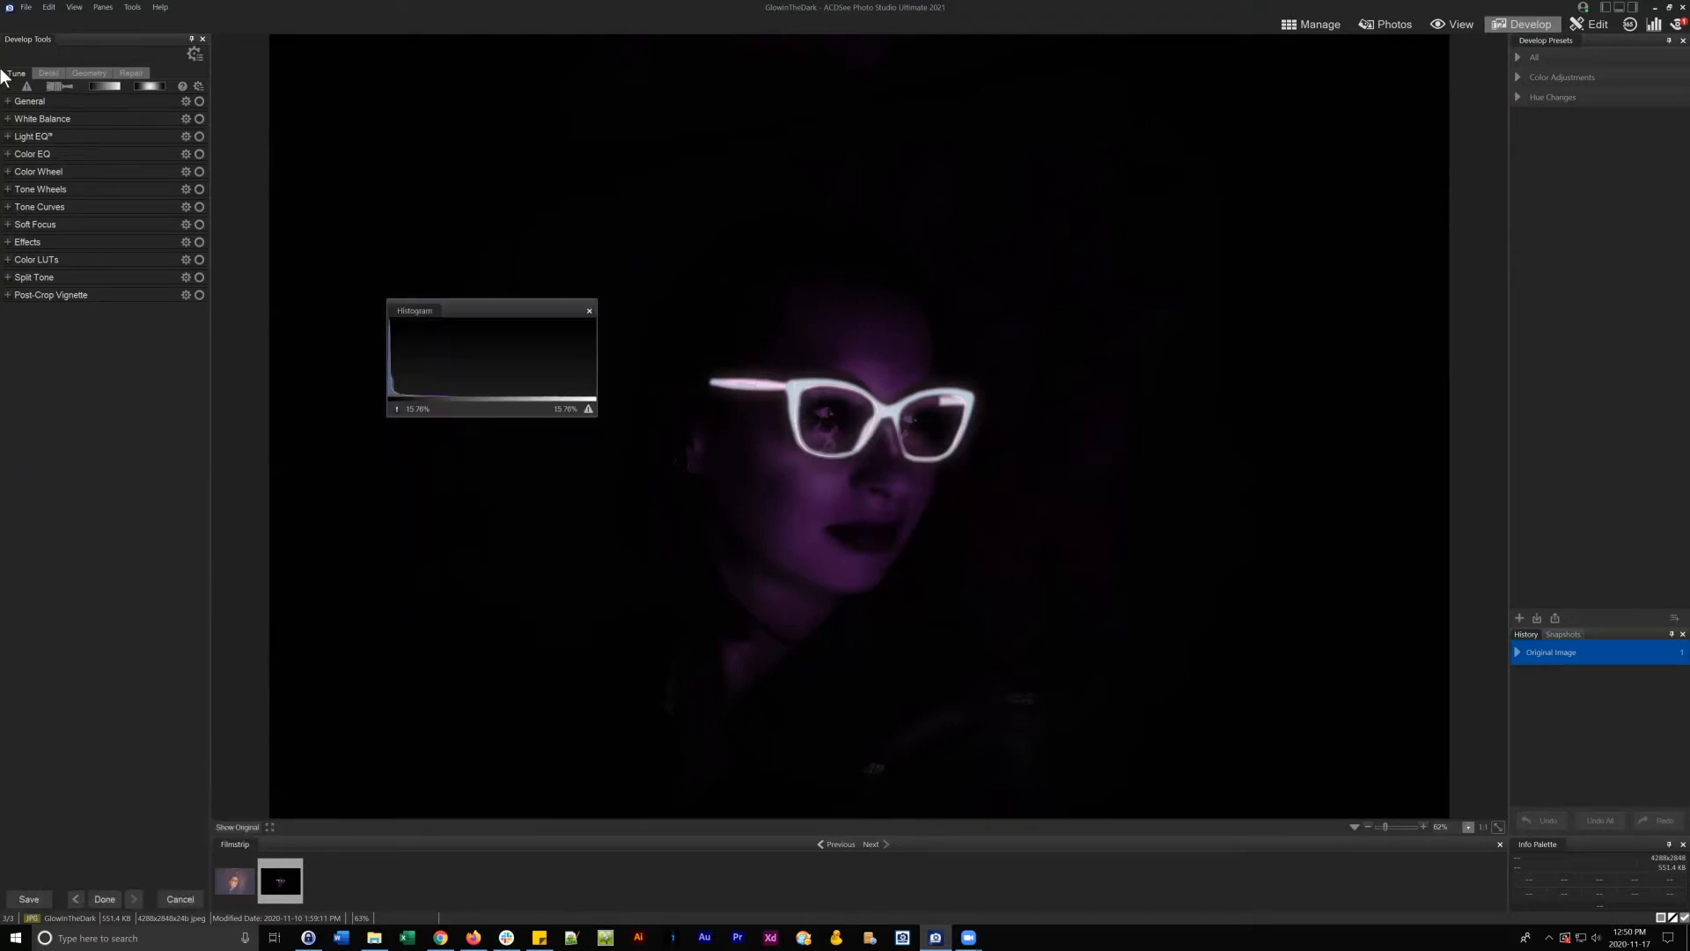
- Expand the General adjustment group and switch the exposure warning overlay on and off again
{"action": "left_click", "coordinate": [9, 103]}
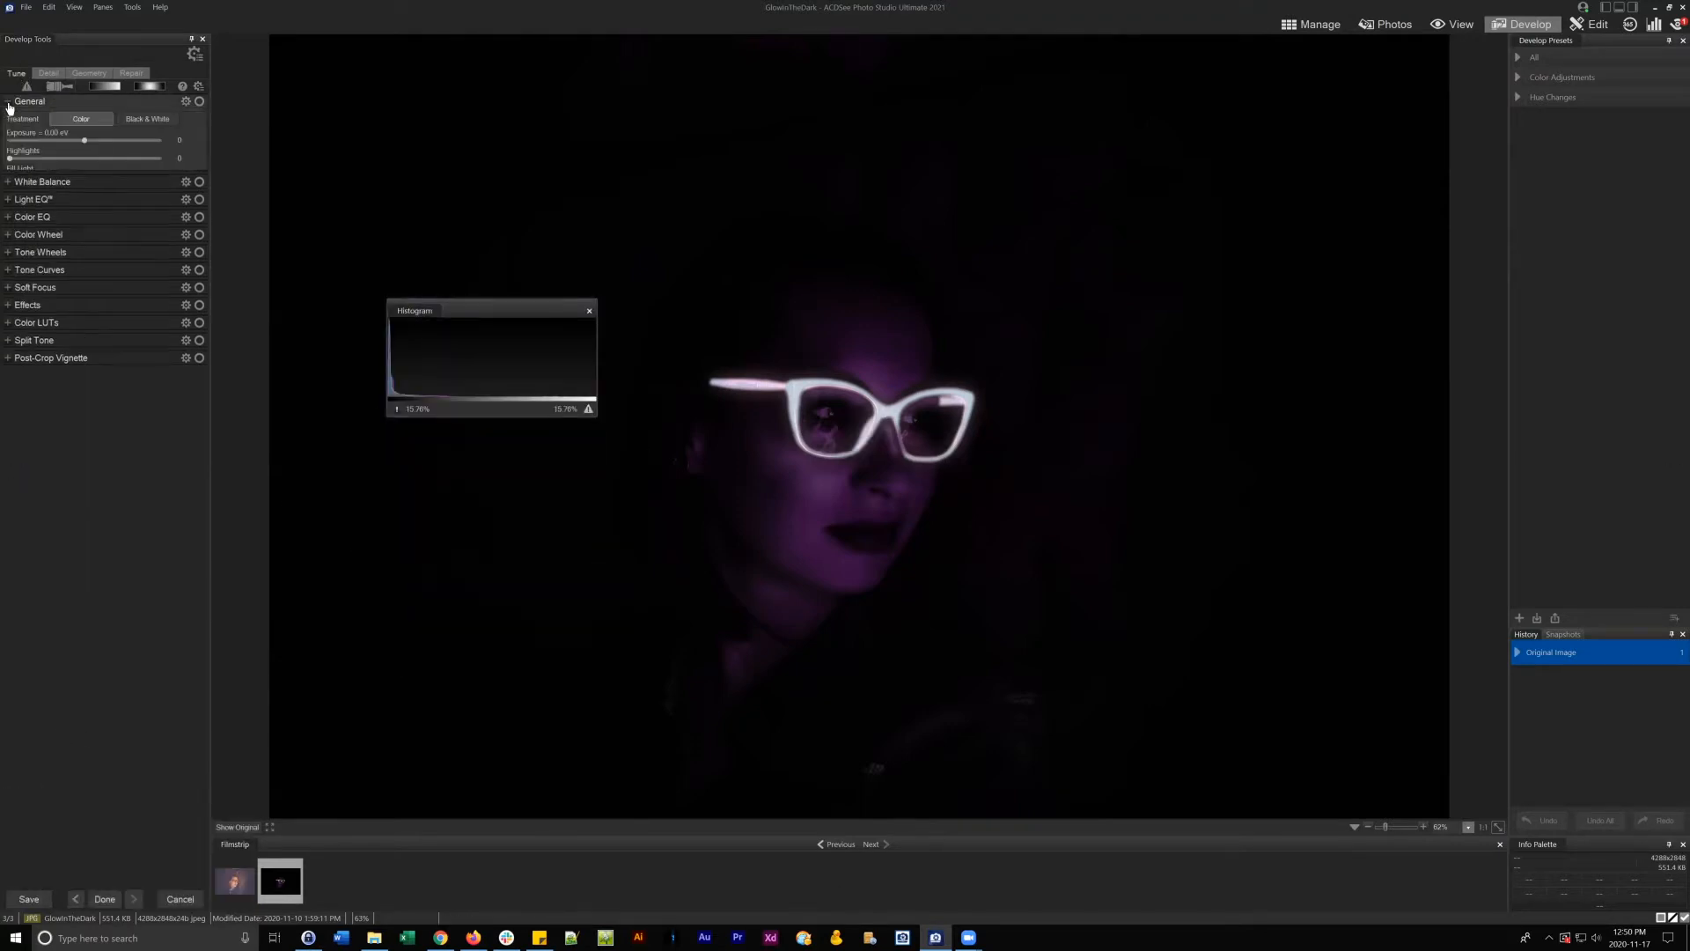
{"action": "left_click", "coordinate": [29, 87]}
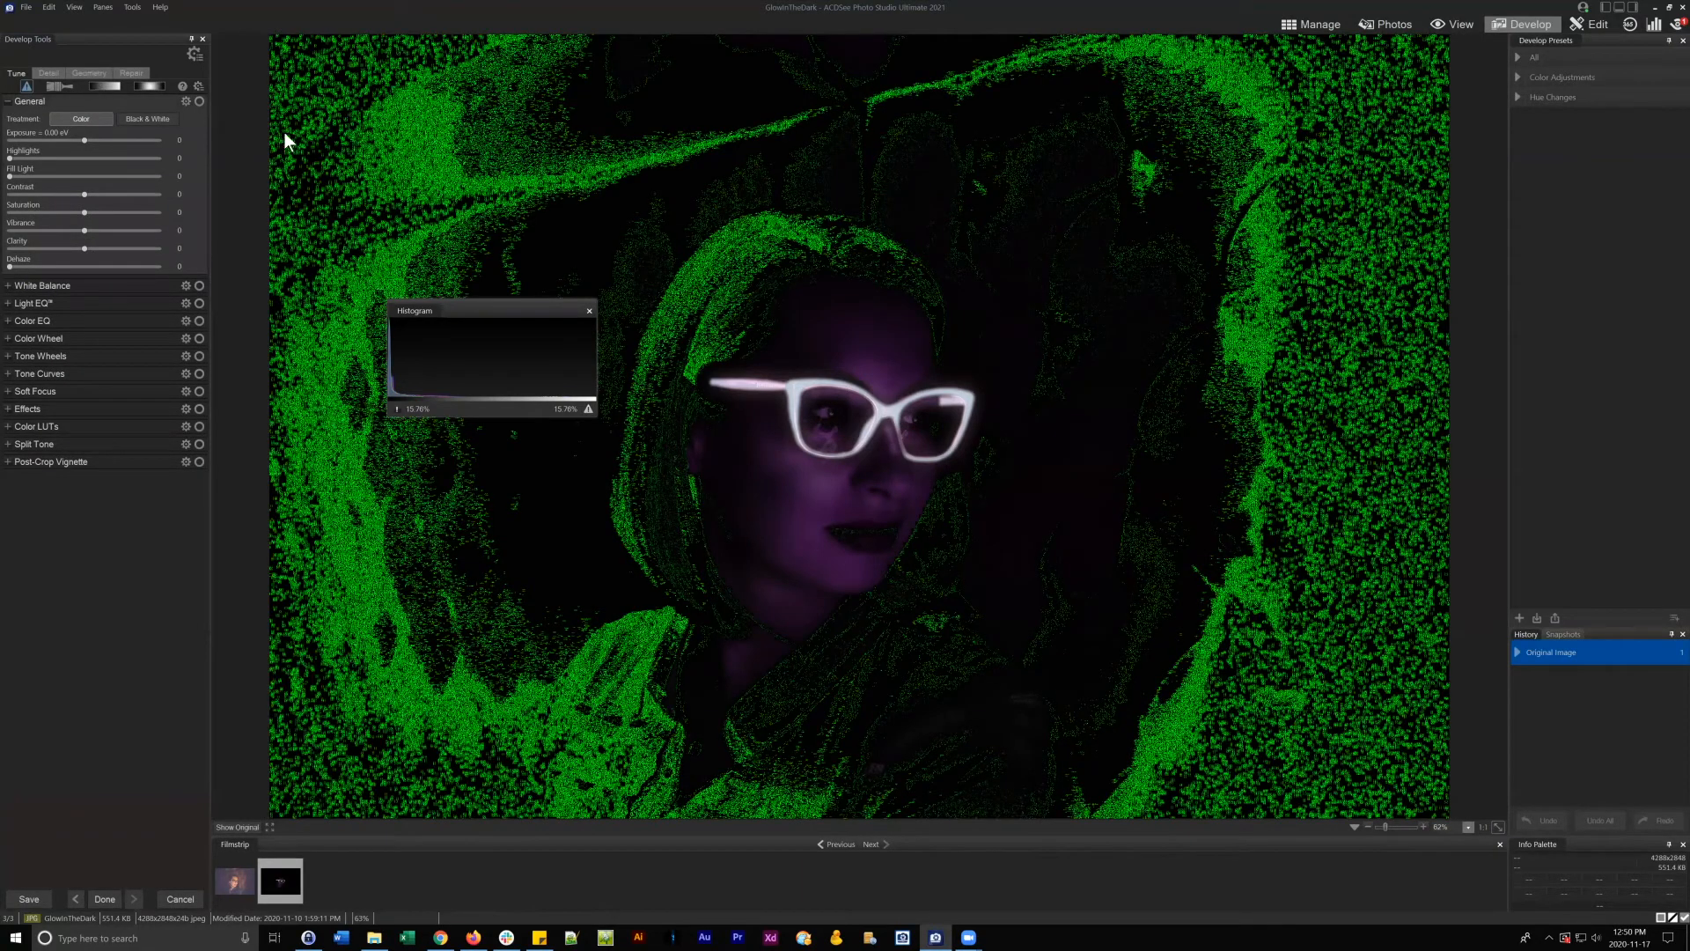
{"action": "left_click", "coordinate": [27, 86]}
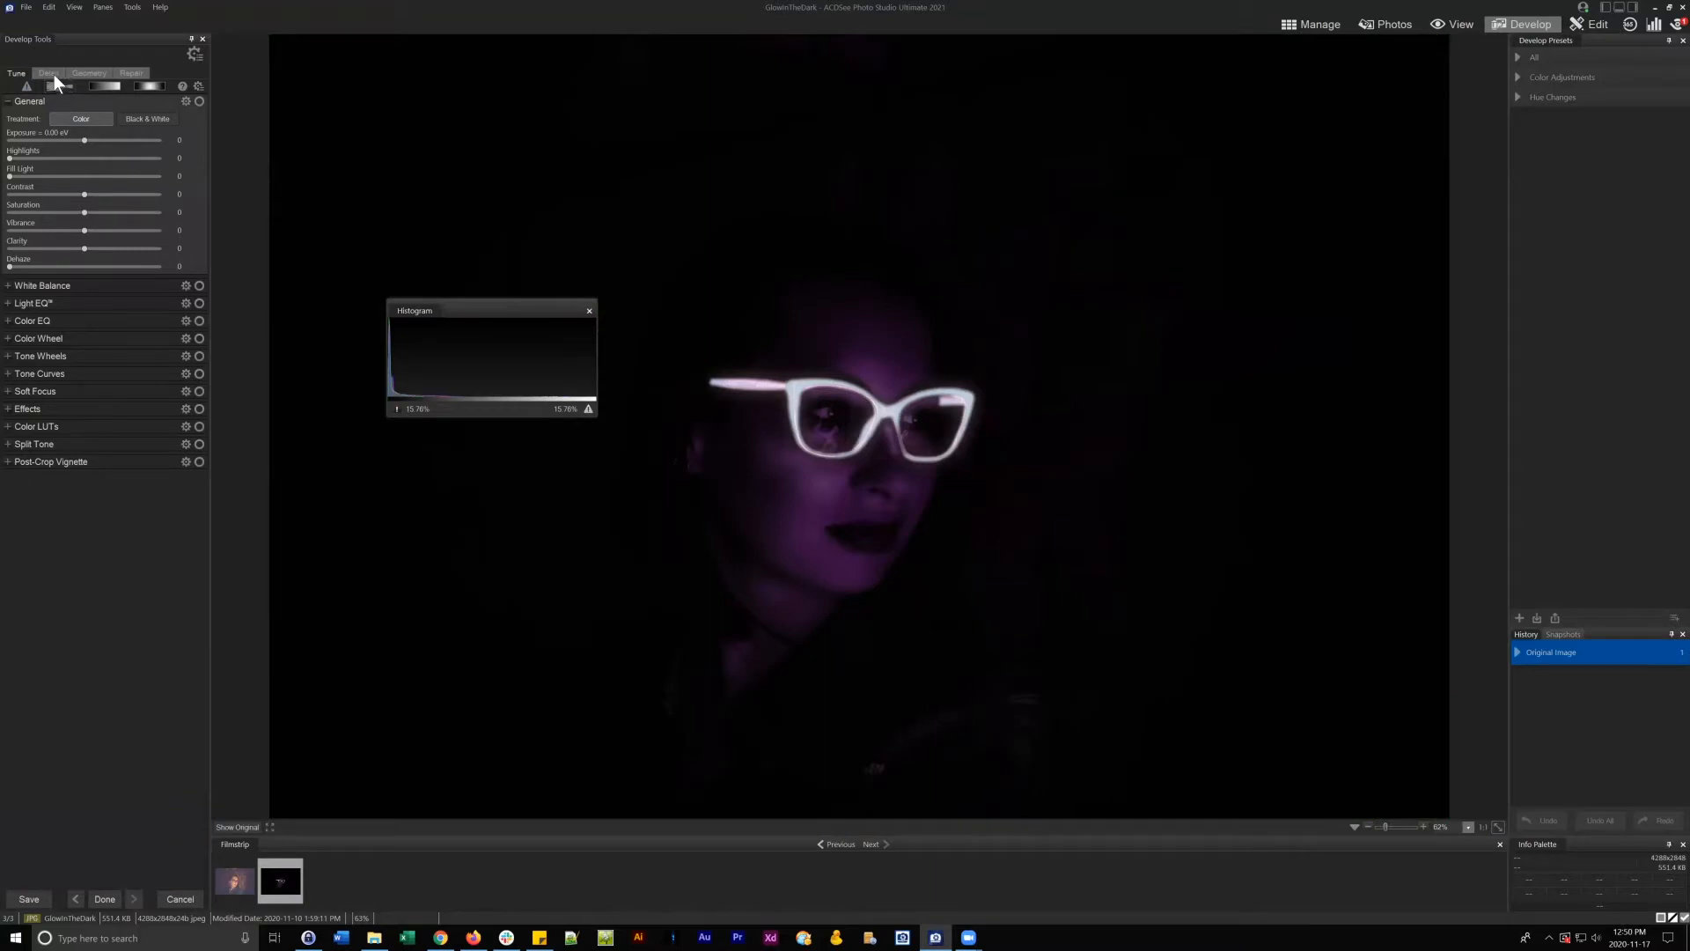
- Look through the Detail tools, the Tune develop settings options and the Develop Brush controls, with the Histogram floating over the photo
{"action": "left_click", "coordinate": [50, 73]}
{"action": "left_click", "coordinate": [16, 73]}
{"action": "left_click_drag", "start_coordinate": [415, 310], "coordinate": [357, 268]}
{"action": "left_click", "coordinate": [199, 83]}
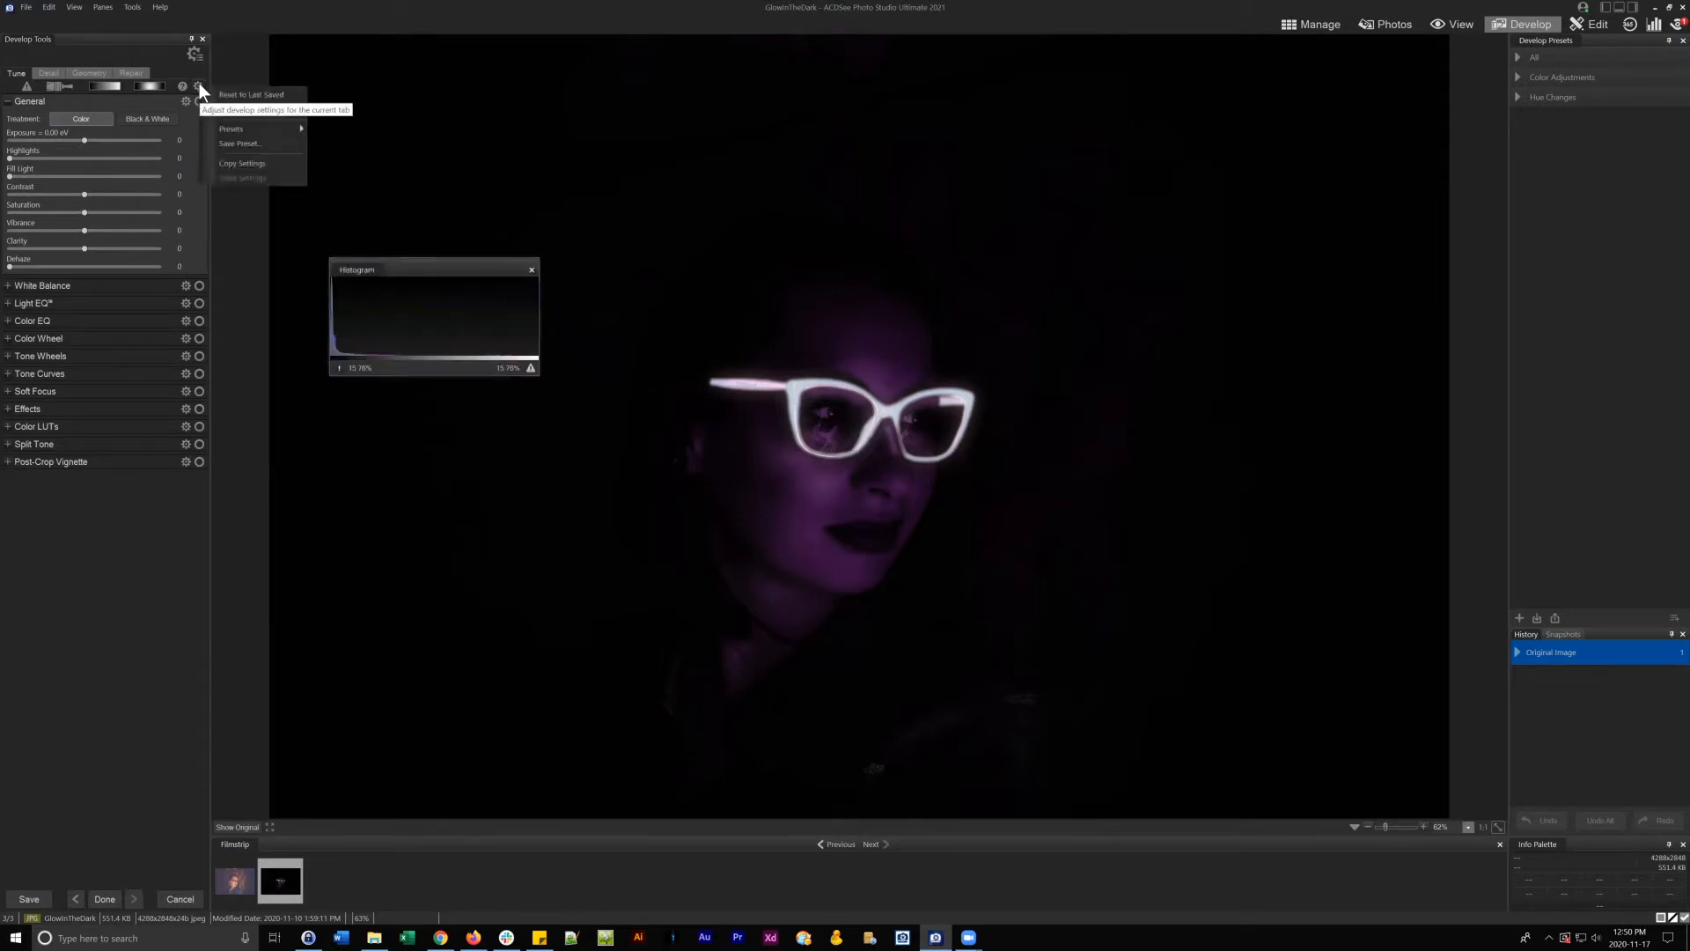
{"action": "left_click", "coordinate": [197, 81]}
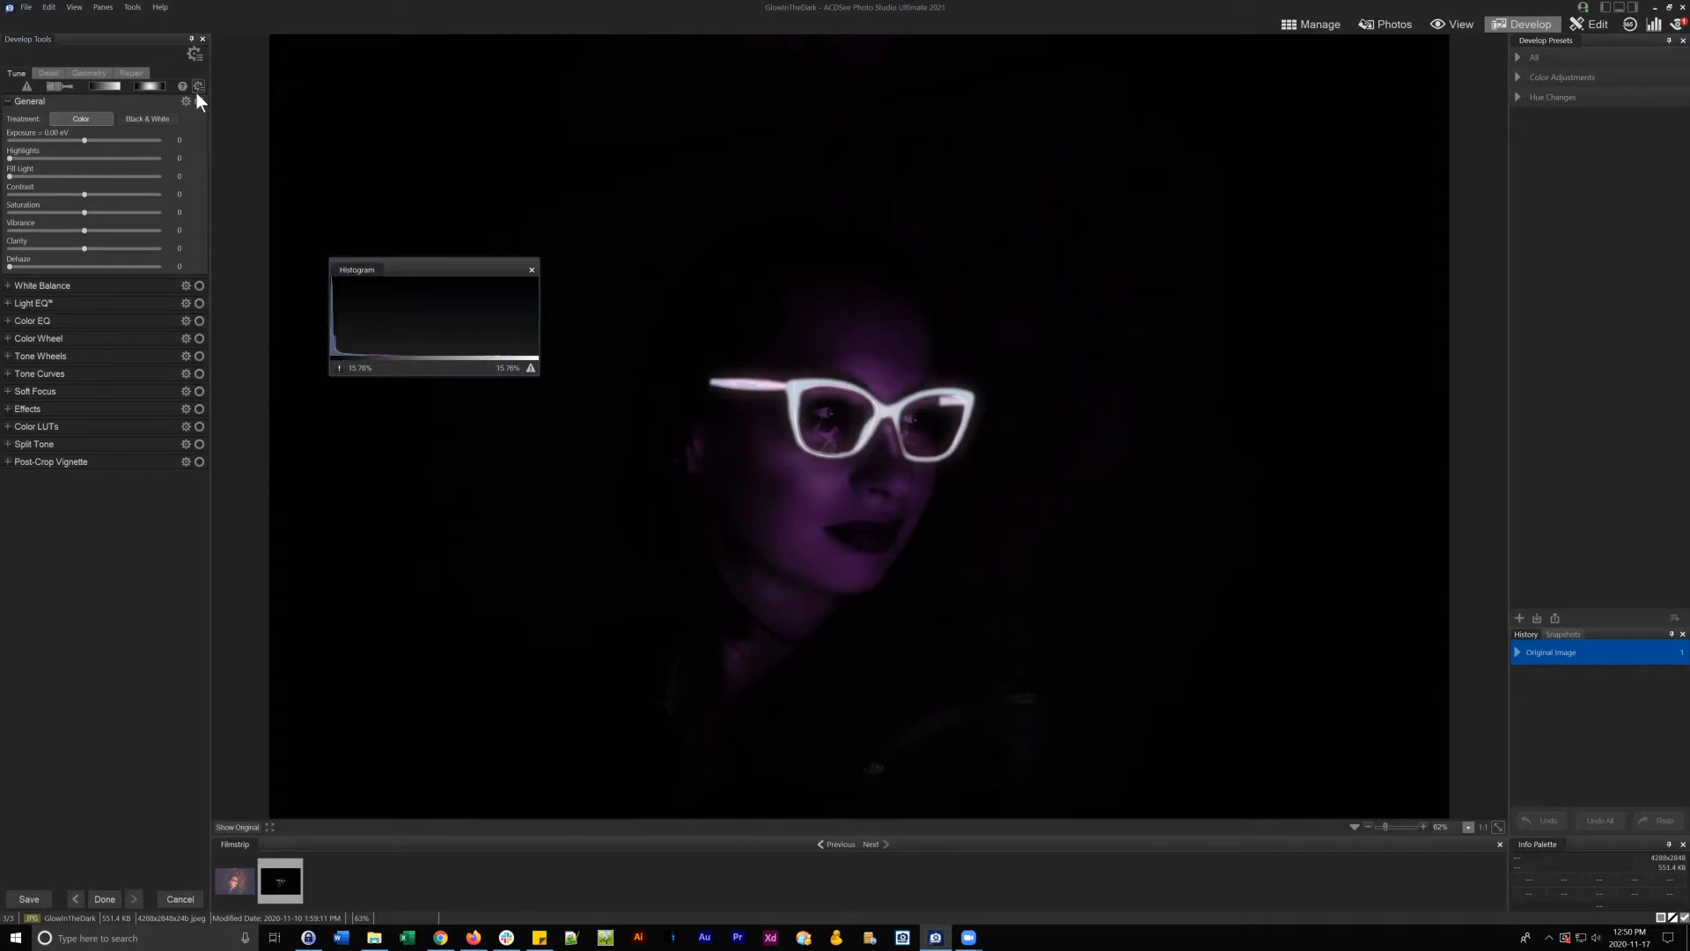
{"action": "left_click", "coordinate": [45, 72]}
{"action": "left_click", "coordinate": [21, 73]}
{"action": "left_click", "coordinate": [65, 86]}
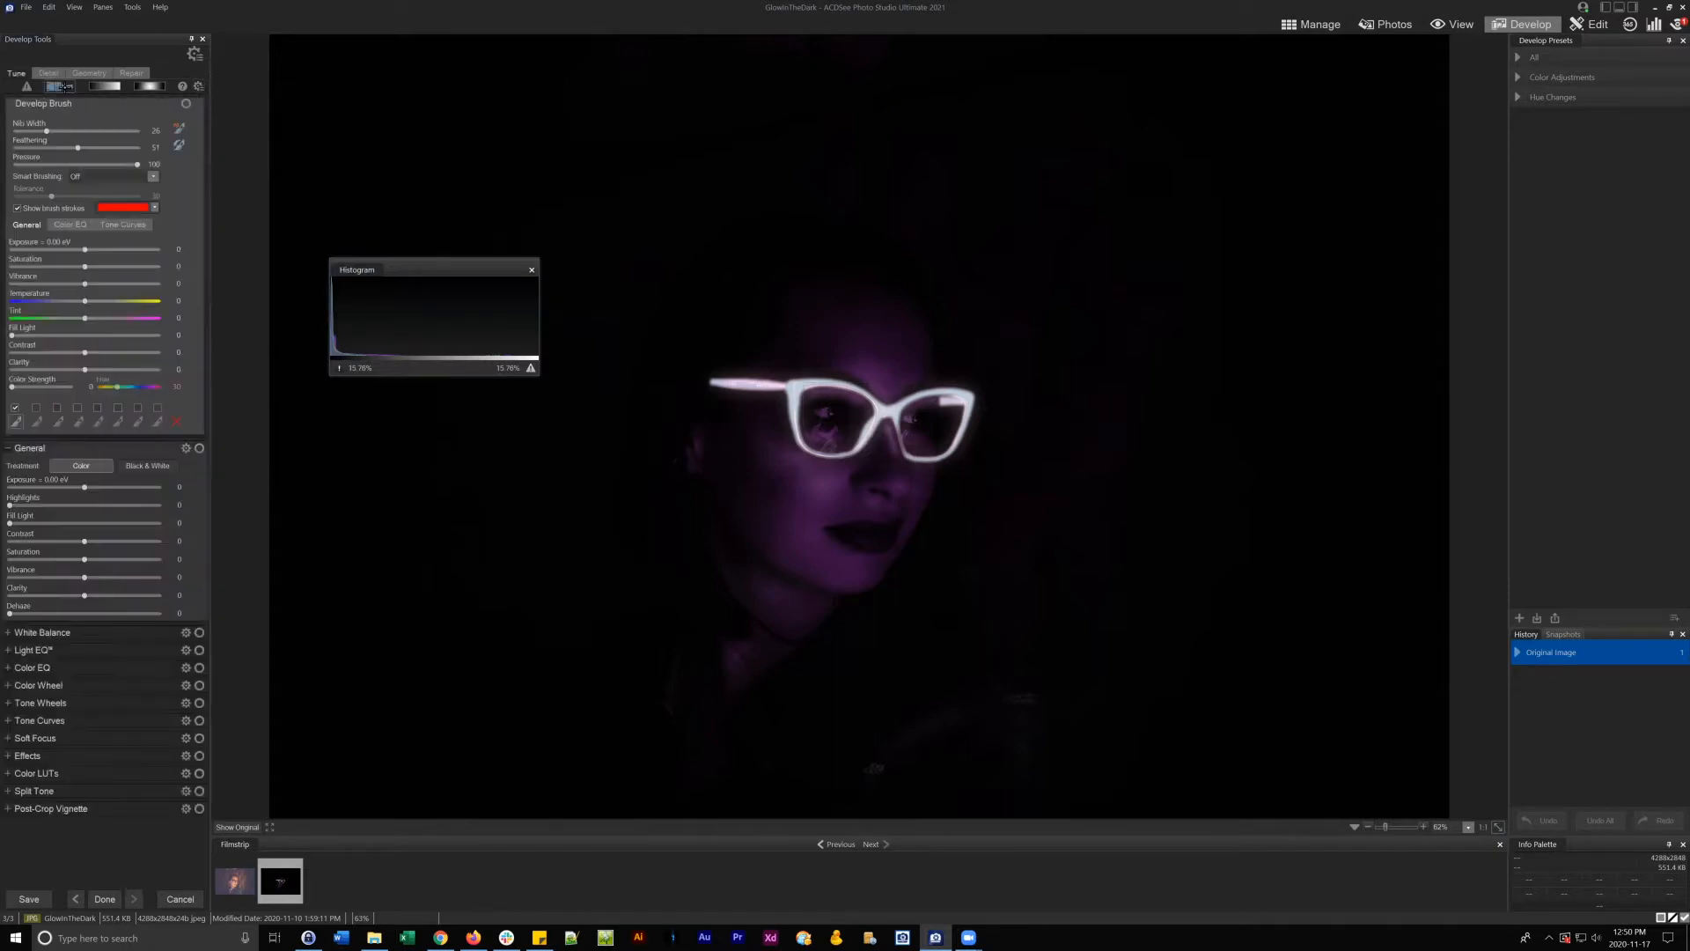
{"action": "left_click", "coordinate": [16, 75]}
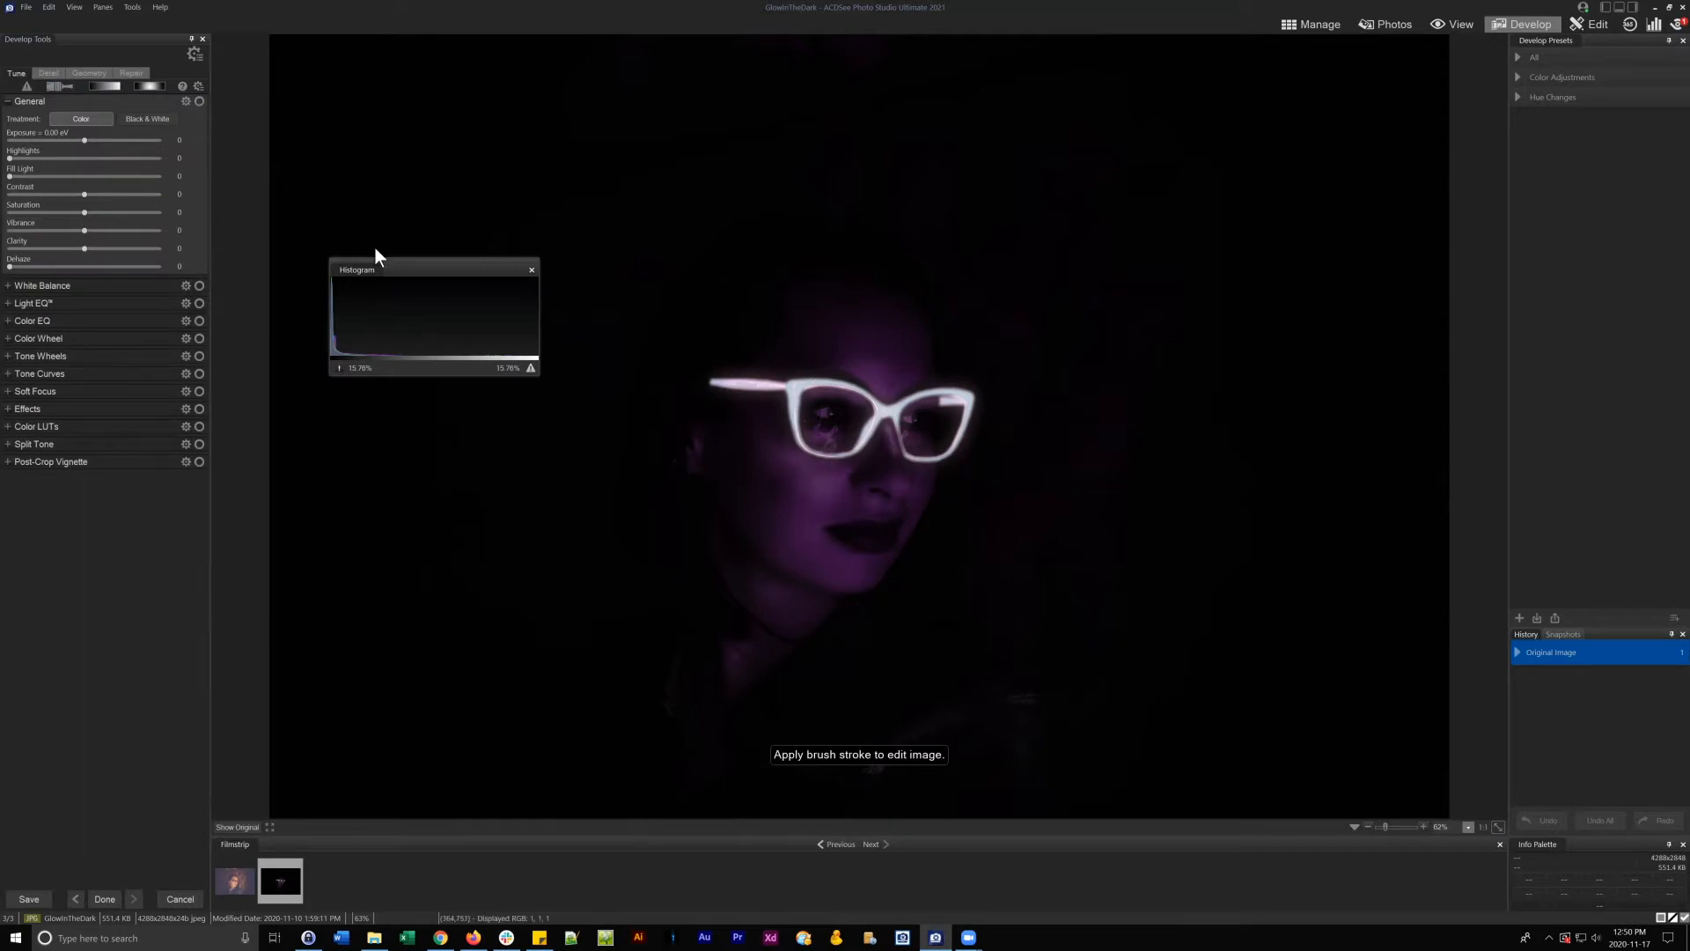
- Dock the floating Histogram above Develop Tools and check the layout in the Detail, Geometry and Repair tools, ending on Tune
{"action": "left_click_drag", "start_coordinate": [363, 266], "coordinate": [104, 451]}
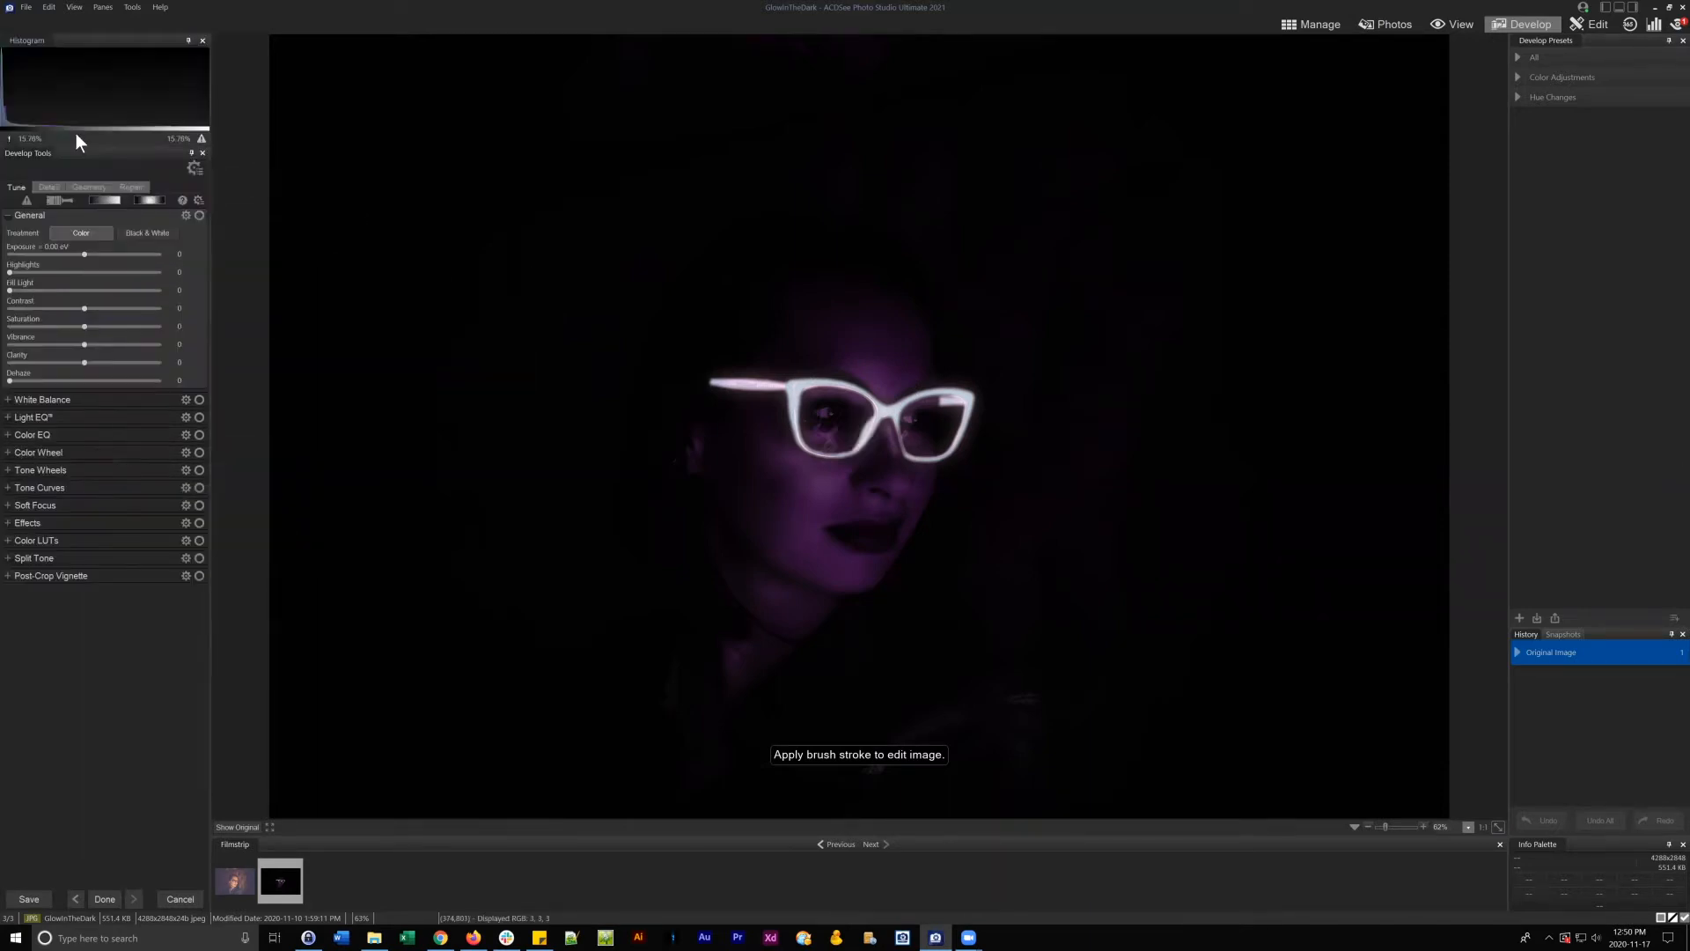
{"action": "left_click", "coordinate": [56, 183]}
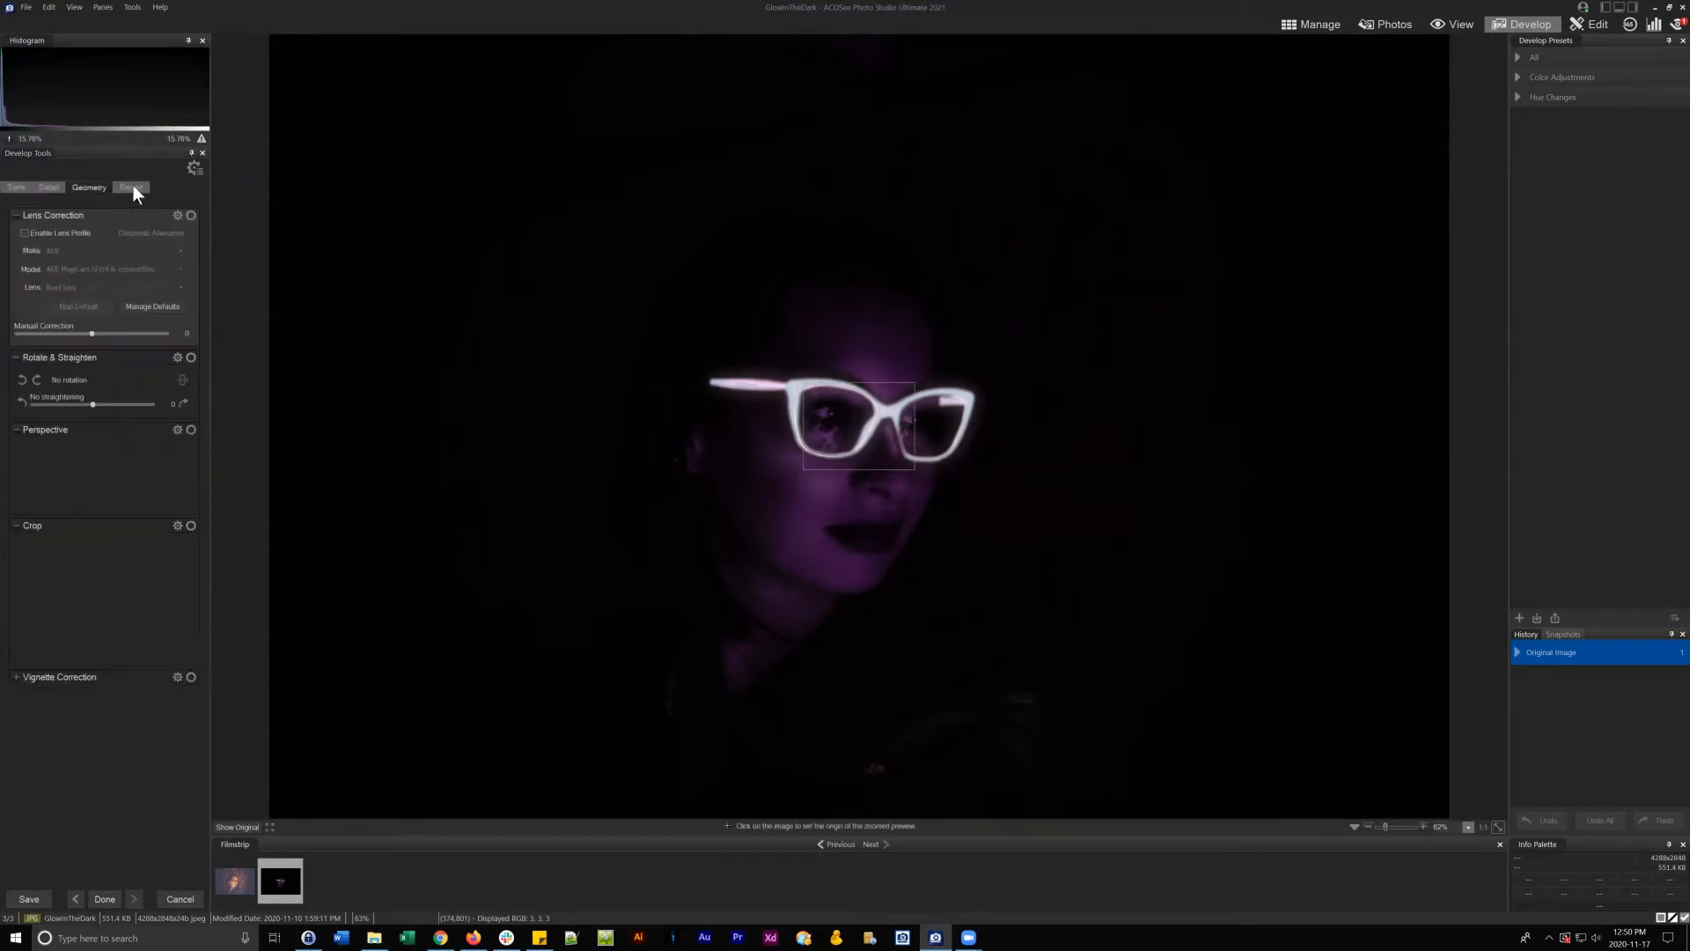
{"action": "left_click", "coordinate": [132, 185]}
{"action": "left_click", "coordinate": [84, 188]}
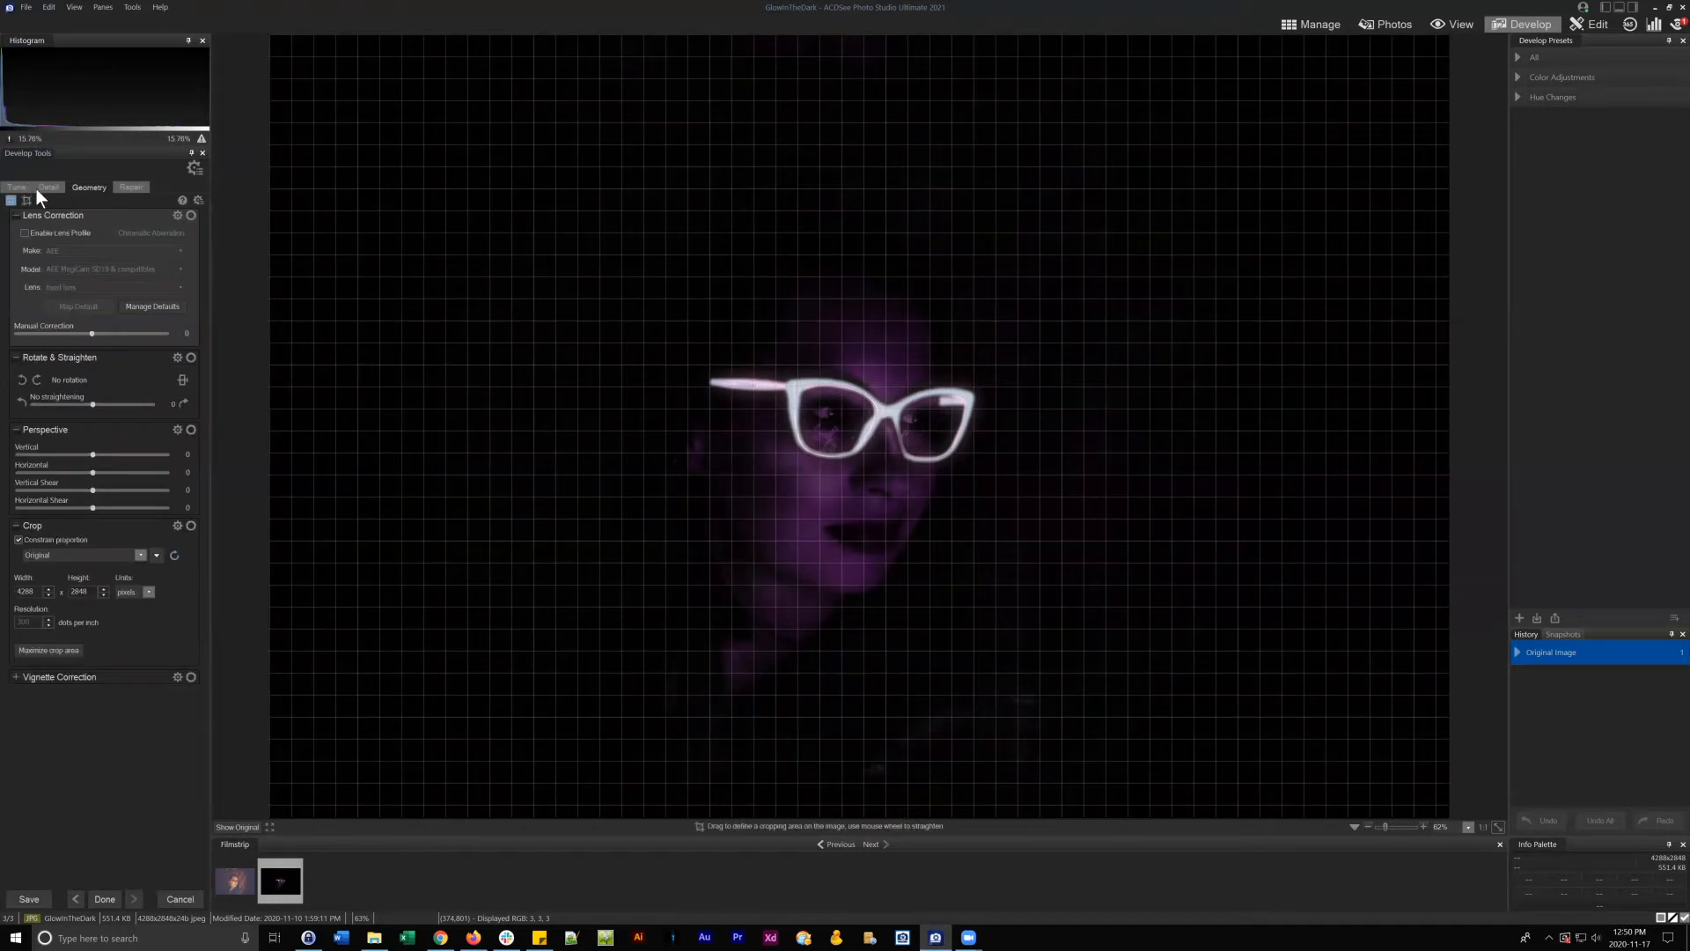
{"action": "left_click", "coordinate": [37, 188]}
{"action": "left_click", "coordinate": [17, 187]}
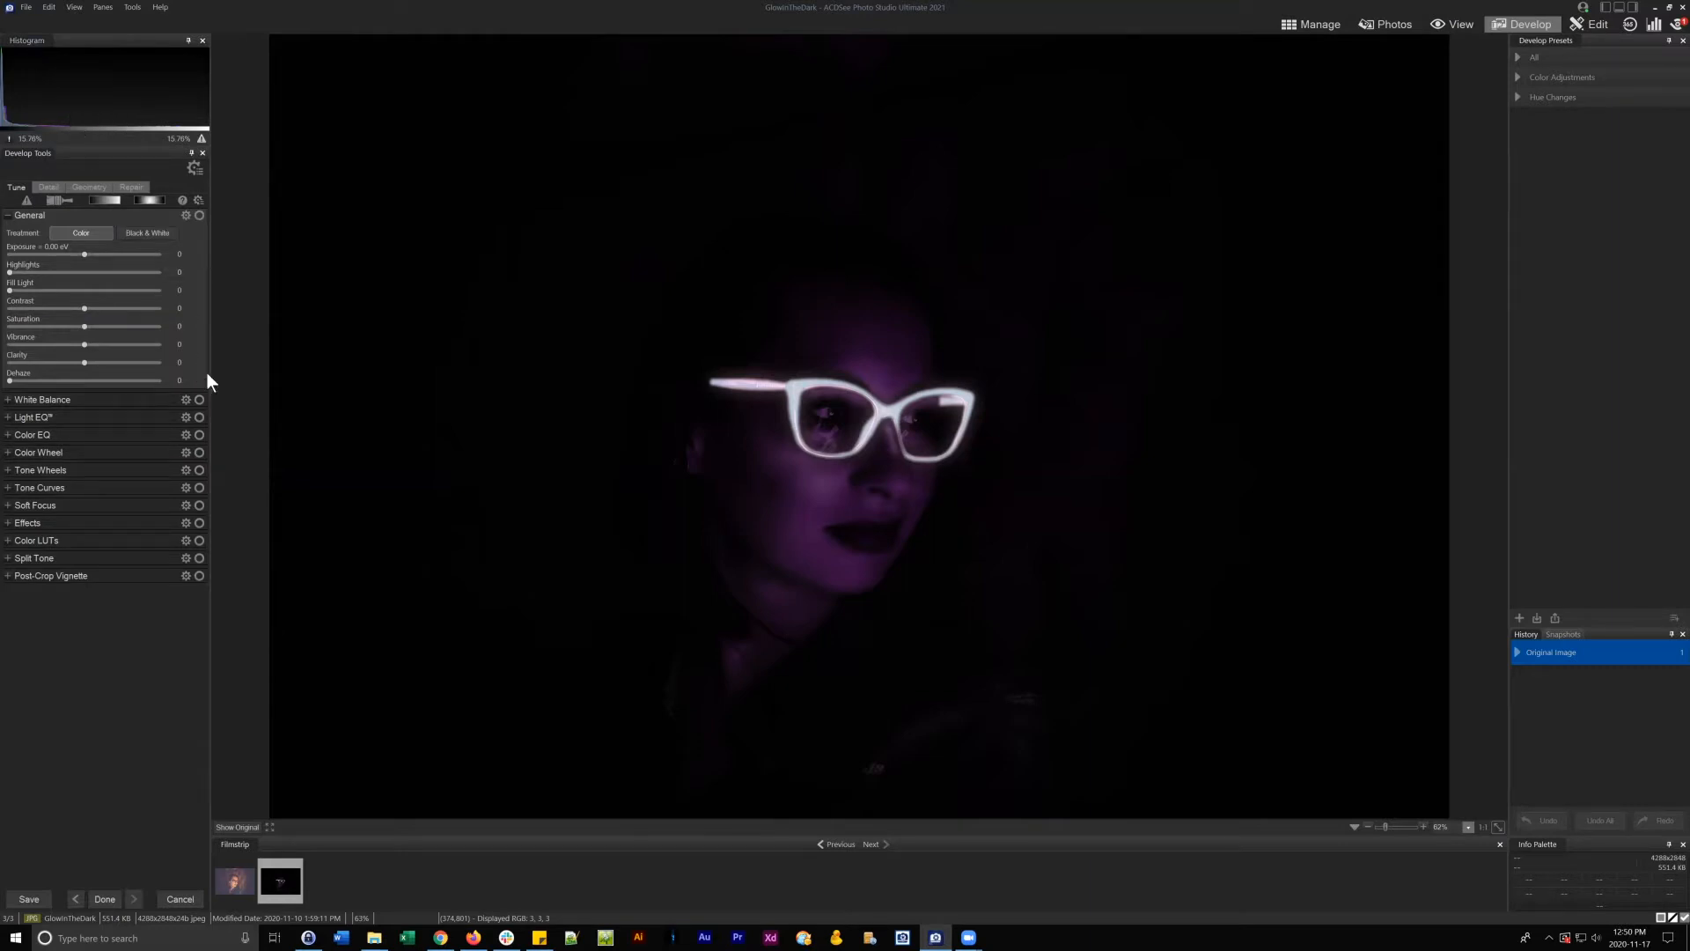
- Look into the White Balance group, collapse it and General, and check the preset list in the develop settings options
{"action": "left_click", "coordinate": [8, 401]}
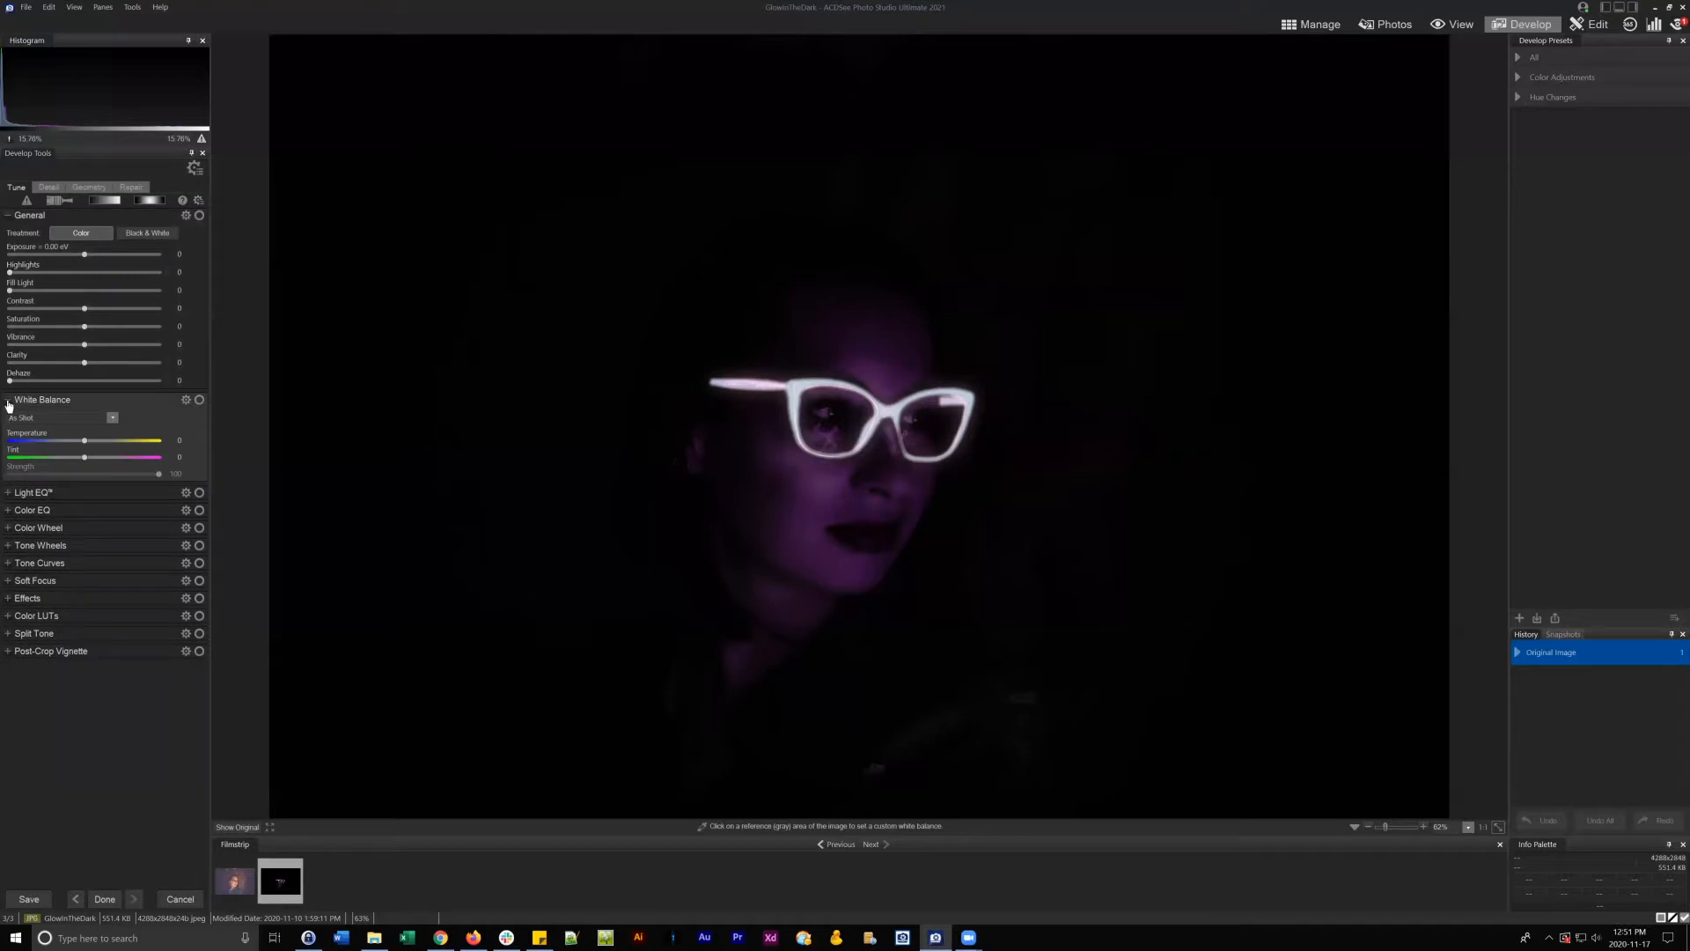
{"action": "left_click", "coordinate": [9, 405]}
{"action": "left_click", "coordinate": [11, 215]}
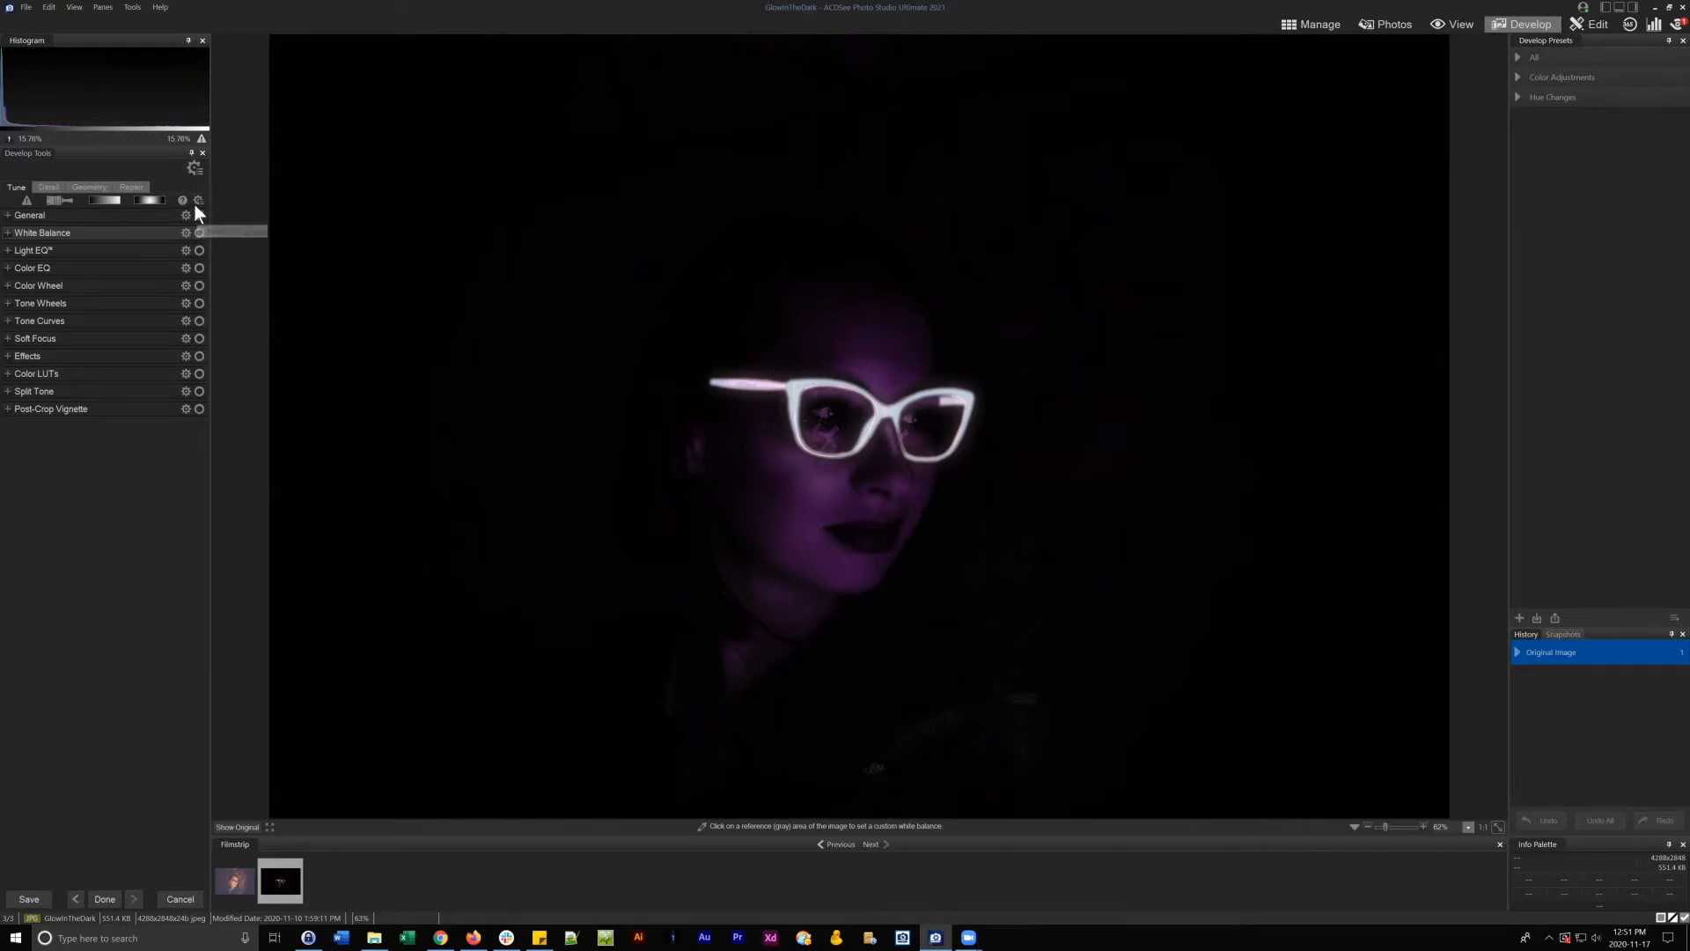
{"action": "left_click", "coordinate": [192, 168]}
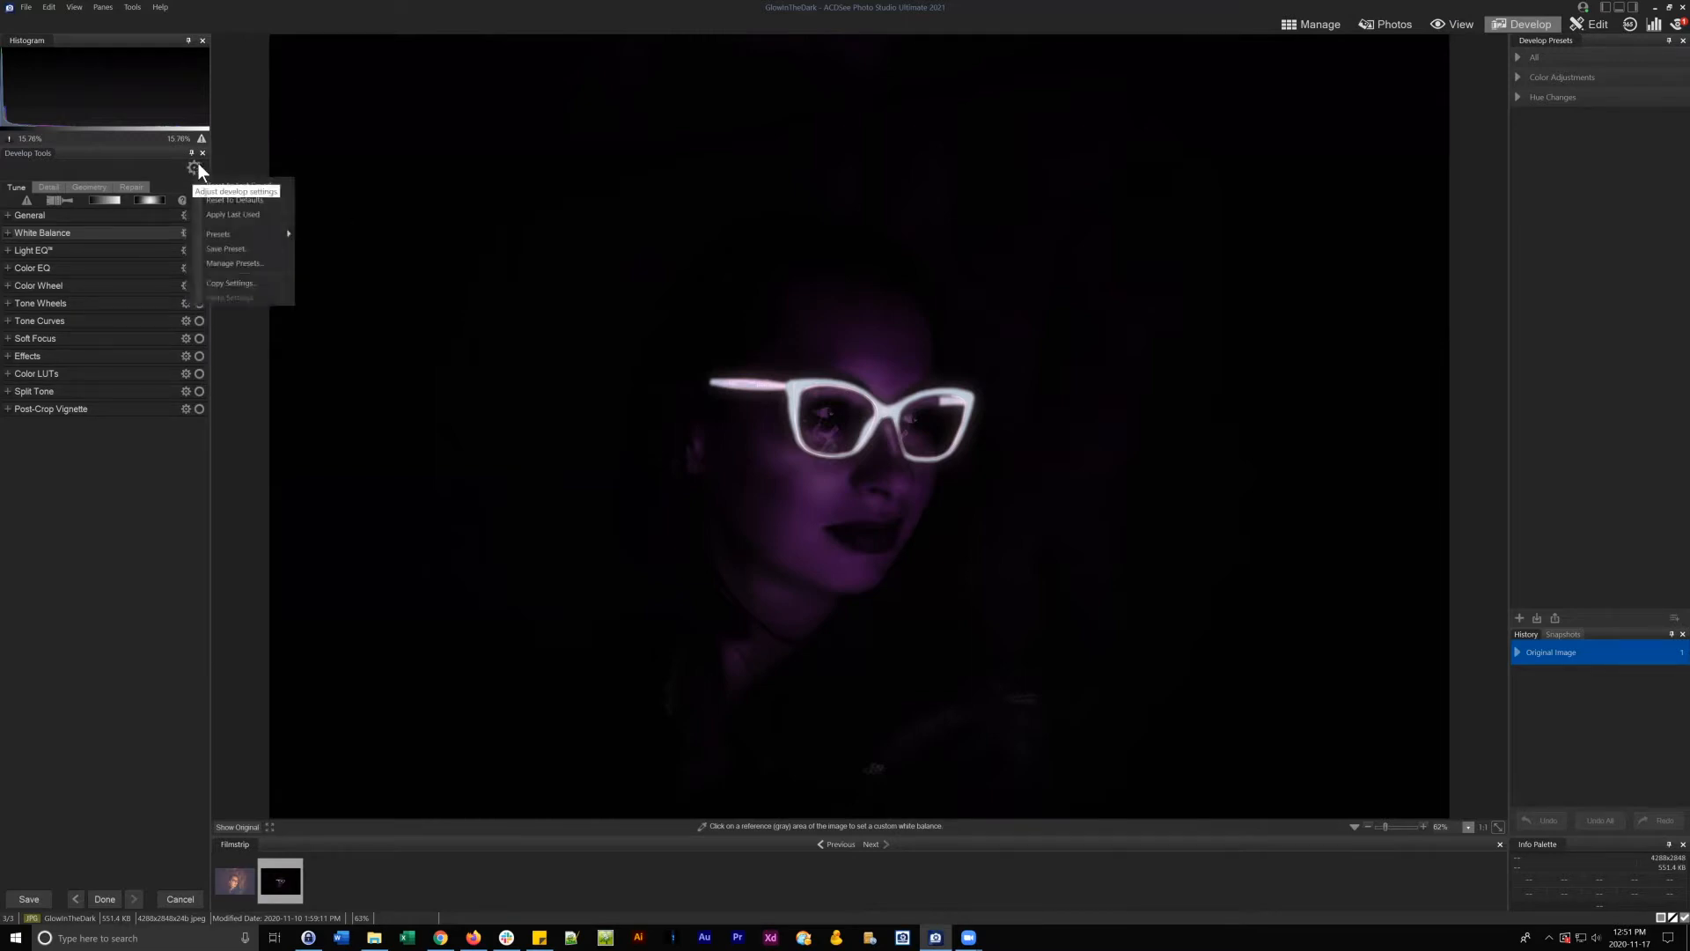
{"action": "mouse_move", "coordinate": [246, 236]}
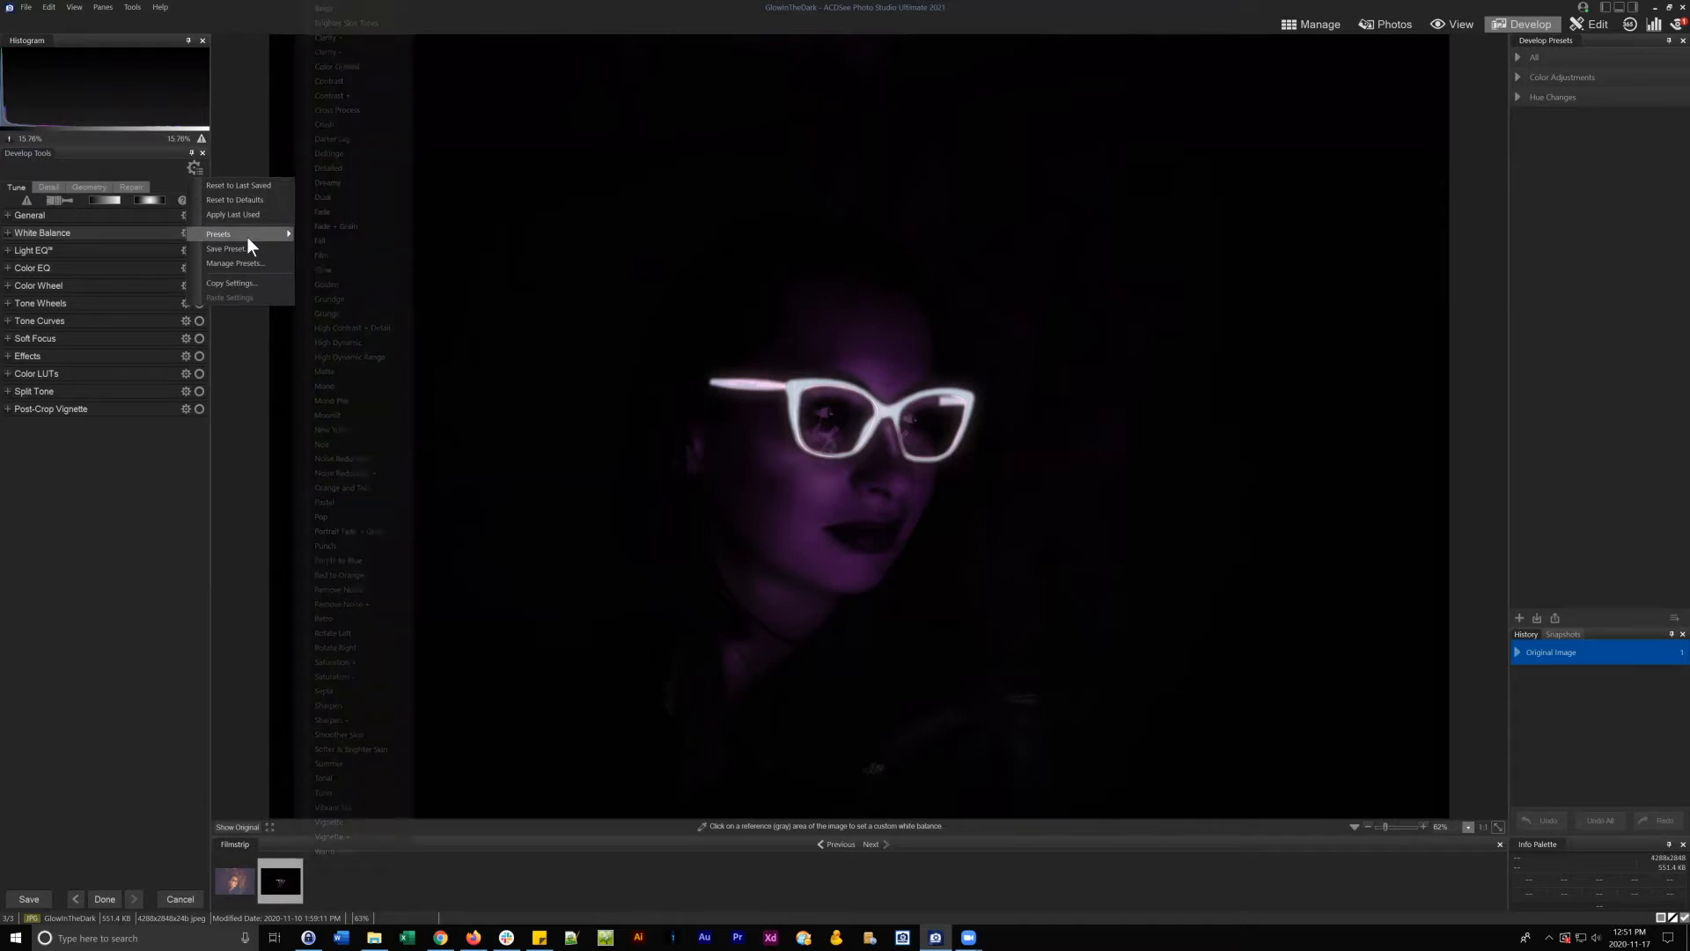
{"action": "left_click", "coordinate": [114, 585]}
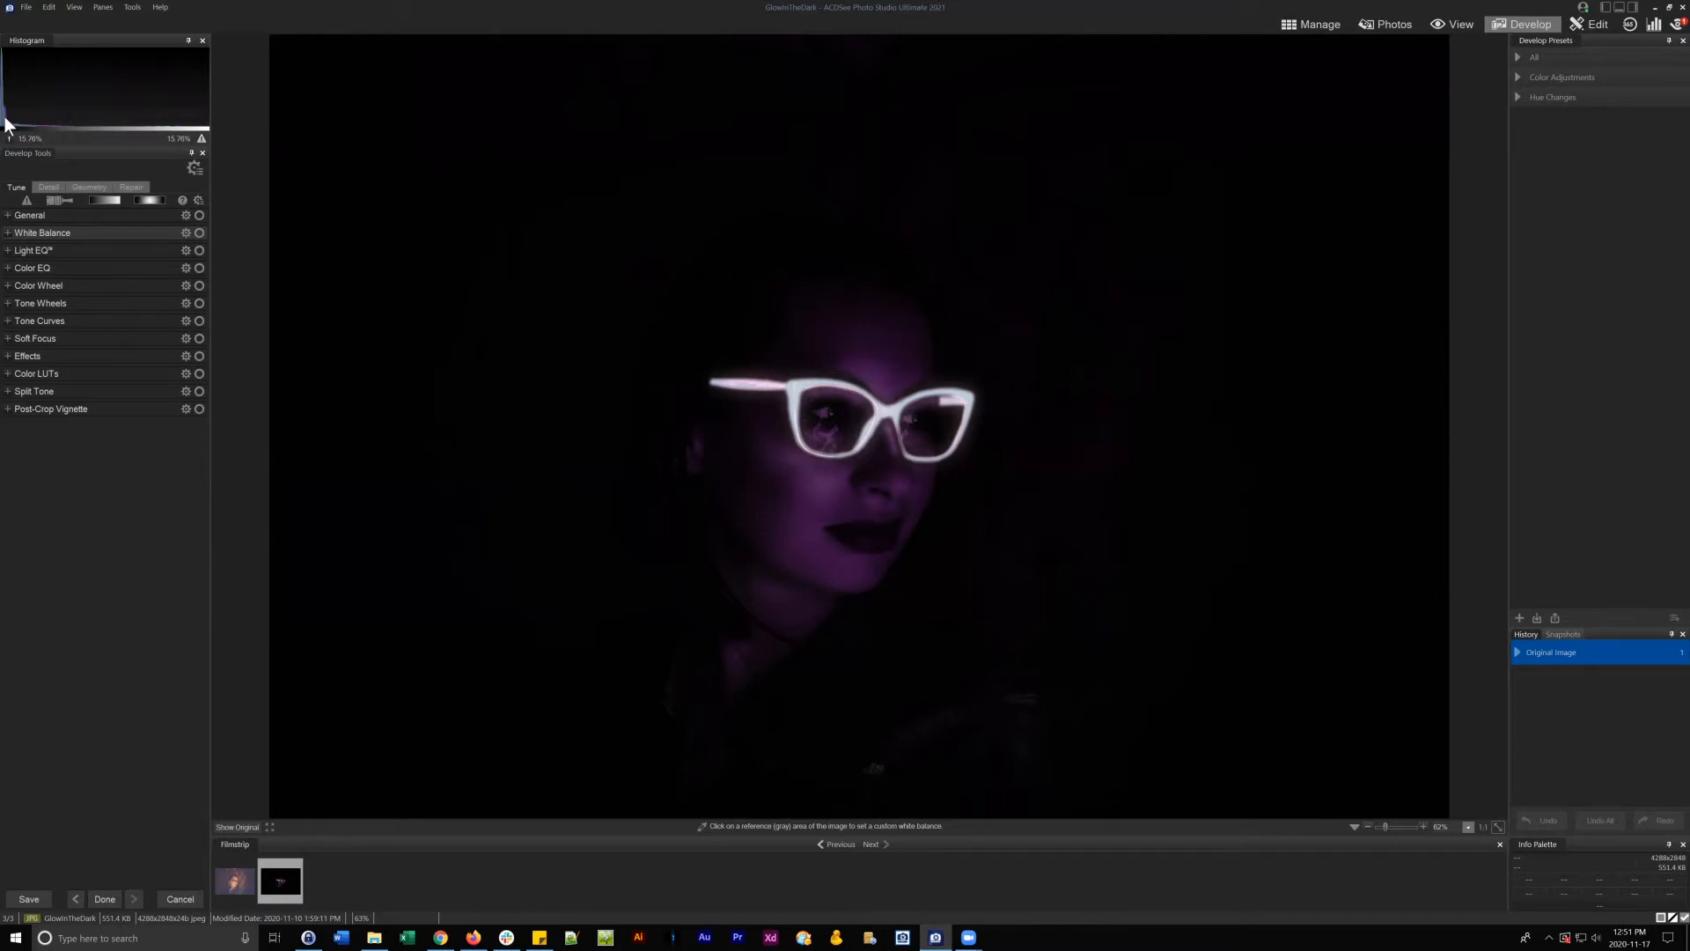
- Float the Histogram over the photo, check the Detail tools and Tune's General group, and move the Histogram back to the Develop Tools column
{"action": "left_click_drag", "start_coordinate": [20, 39], "coordinate": [522, 273]}
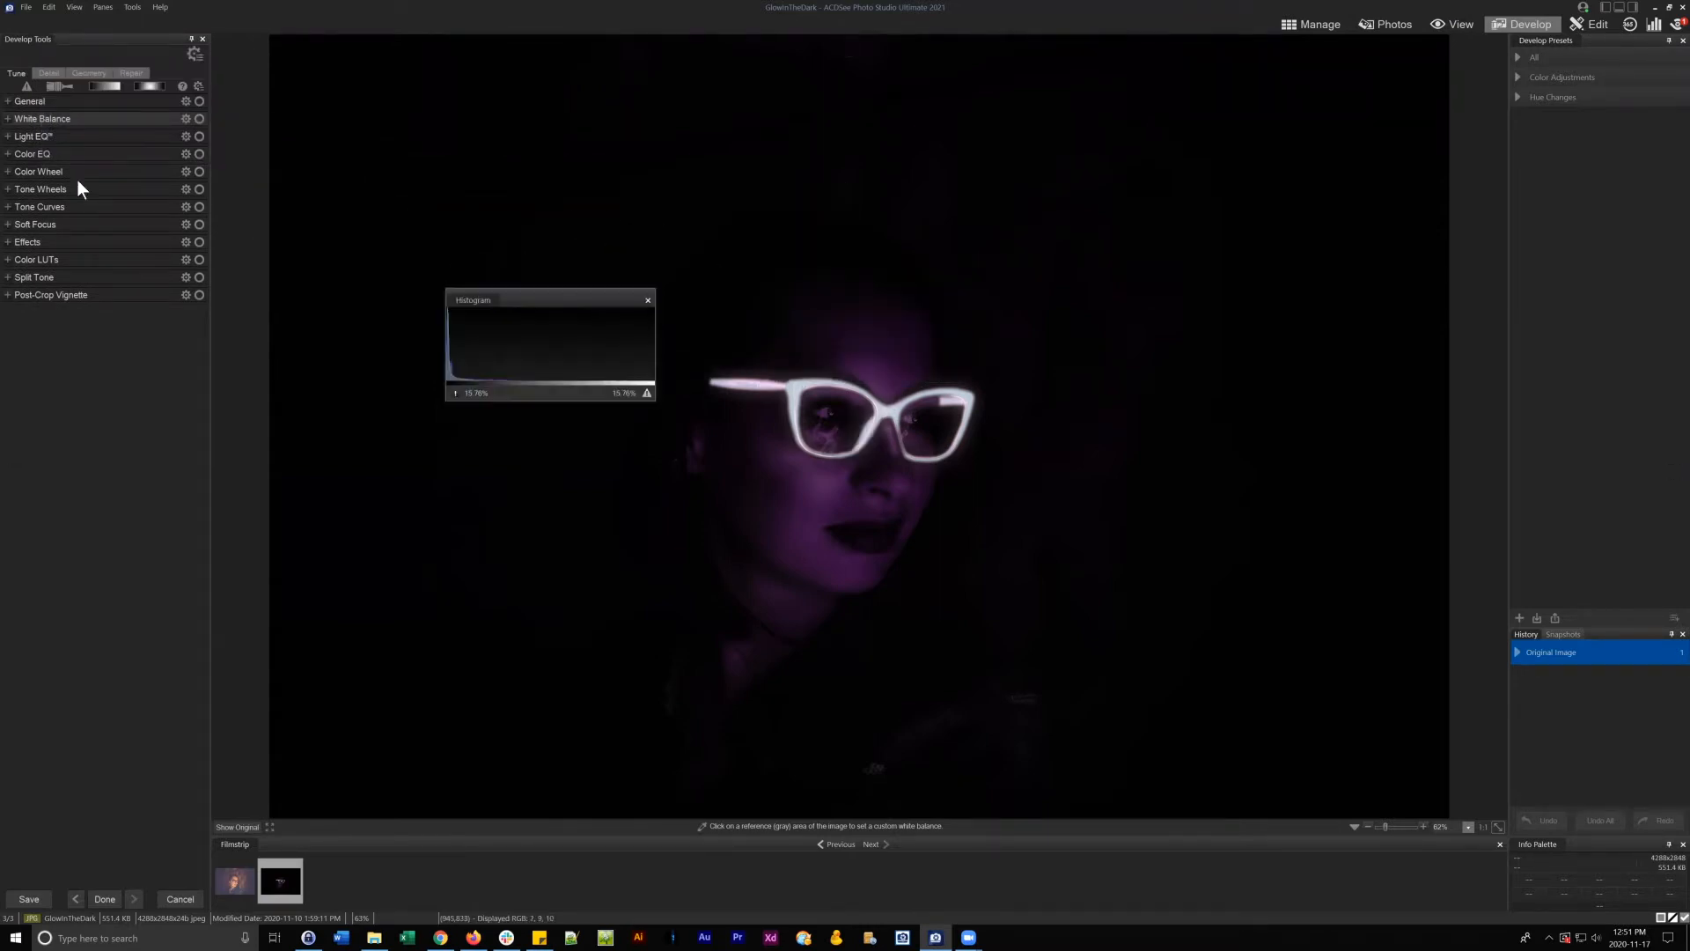
{"action": "left_click", "coordinate": [49, 73]}
{"action": "left_click", "coordinate": [14, 73]}
{"action": "left_click", "coordinate": [18, 102]}
{"action": "left_click", "coordinate": [16, 104]}
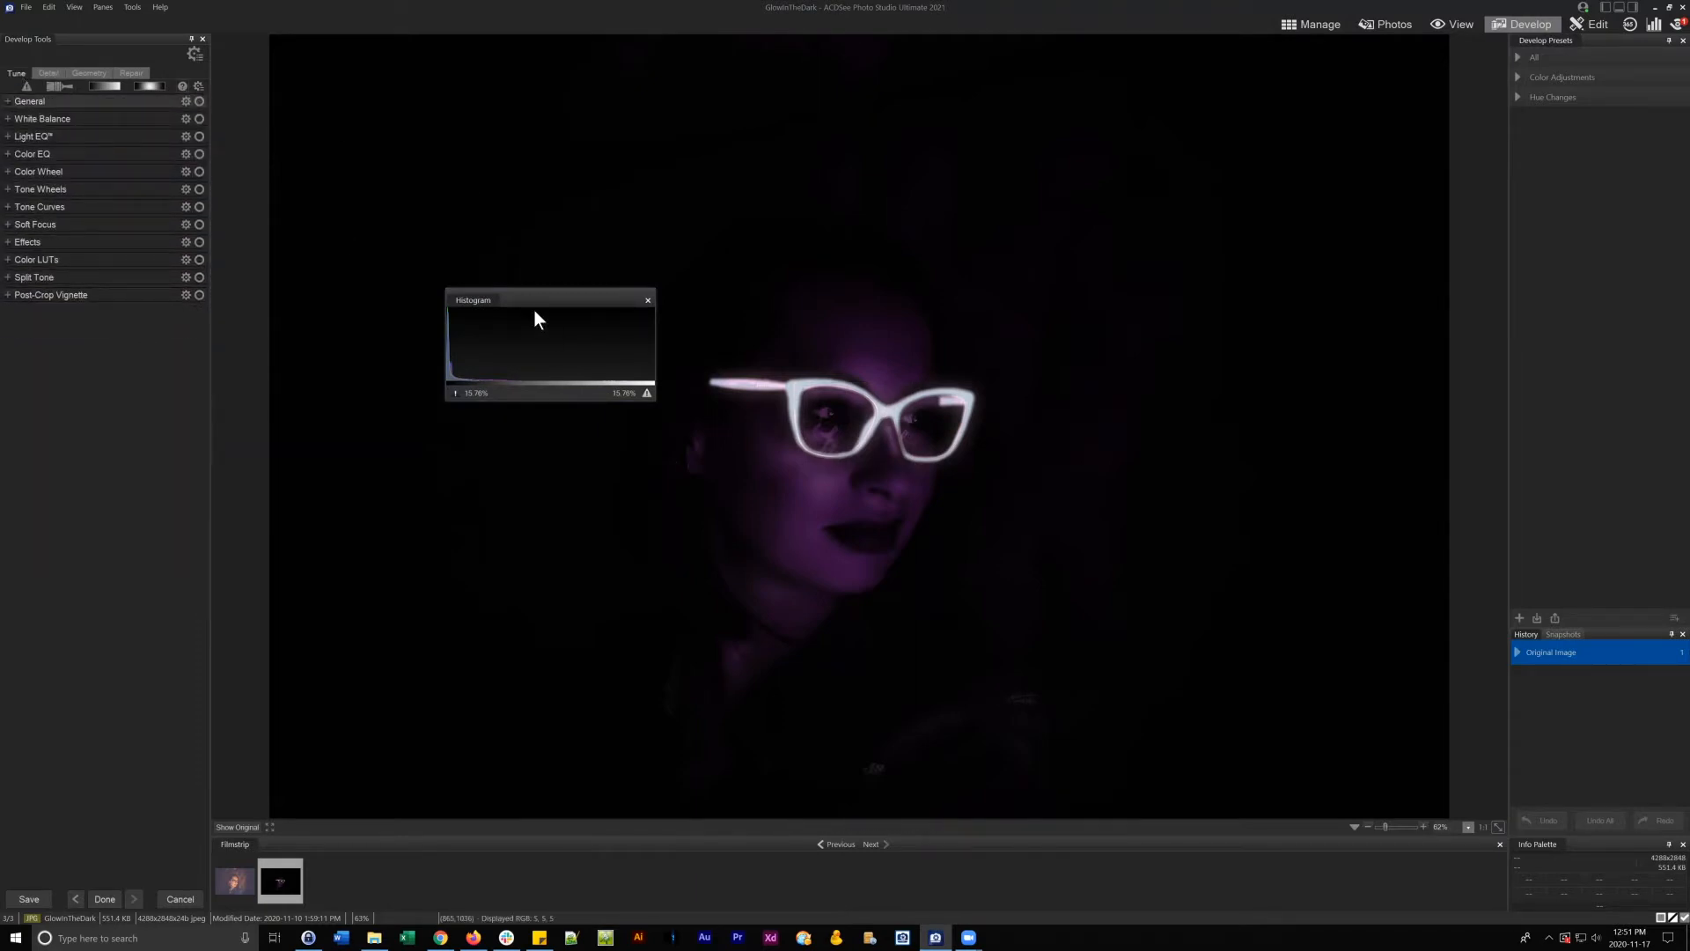
{"action": "left_click_drag", "start_coordinate": [520, 300], "coordinate": [107, 488]}
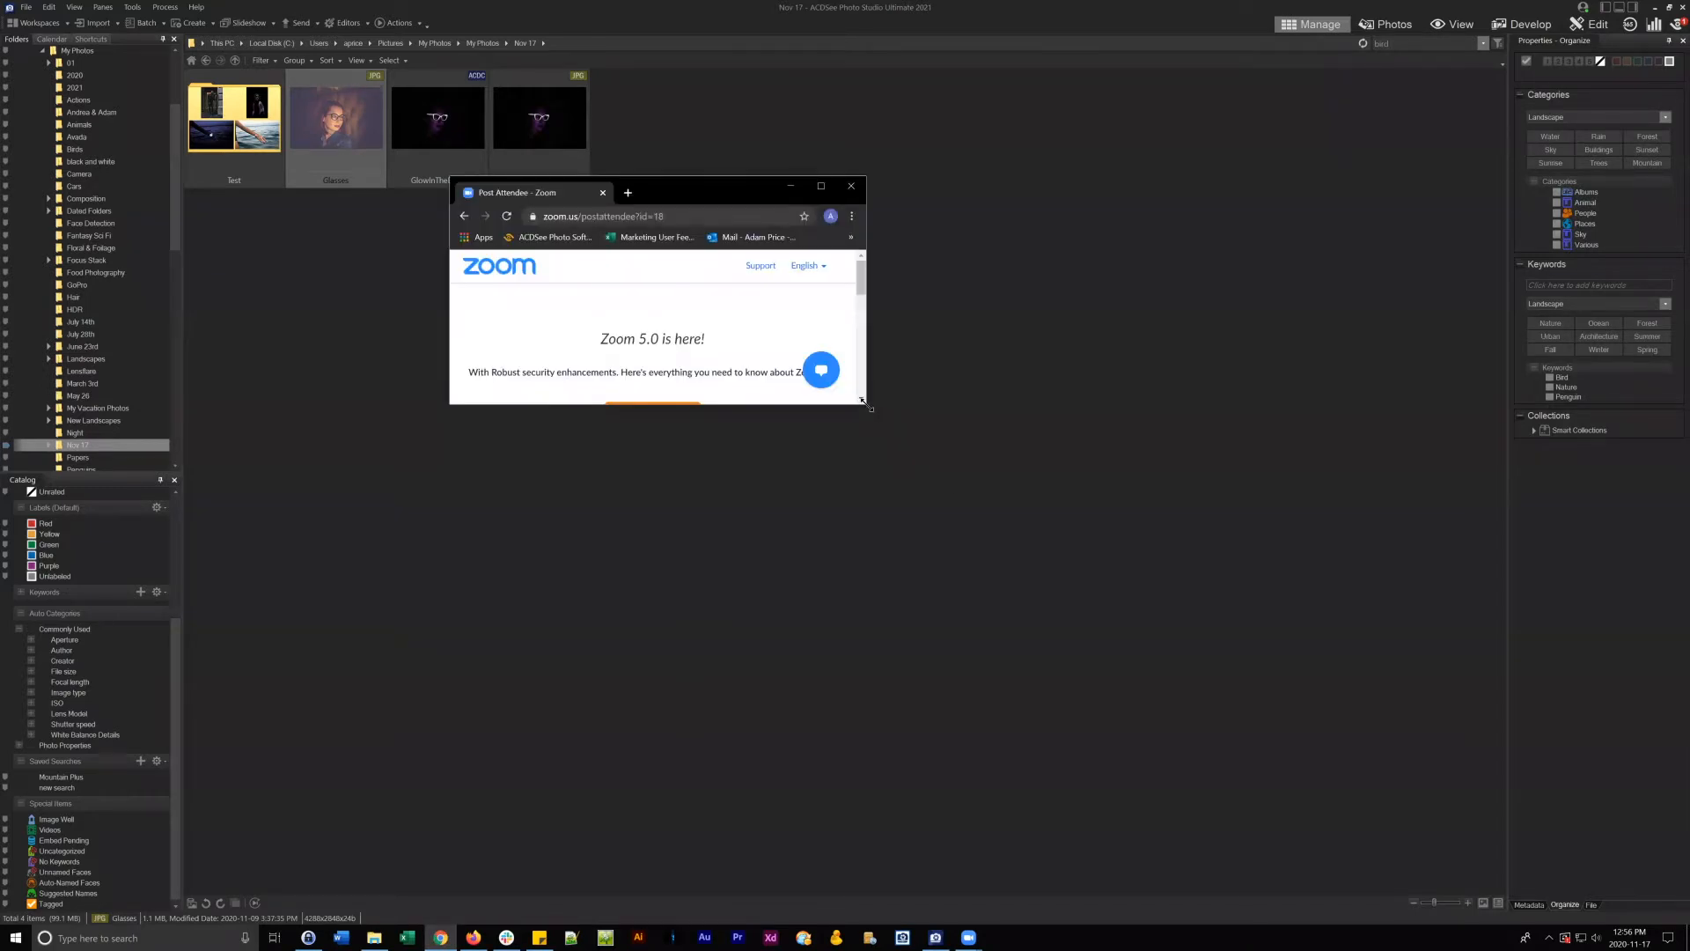
- In Chrome, open the ACDSee YouTube channel, youtube.com/acdseephotostudio, in a new tab and enlarge the browser window
{"action": "left_click_drag", "start_coordinate": [863, 402], "coordinate": [1392, 825]}
{"action": "left_click", "coordinate": [626, 193]}
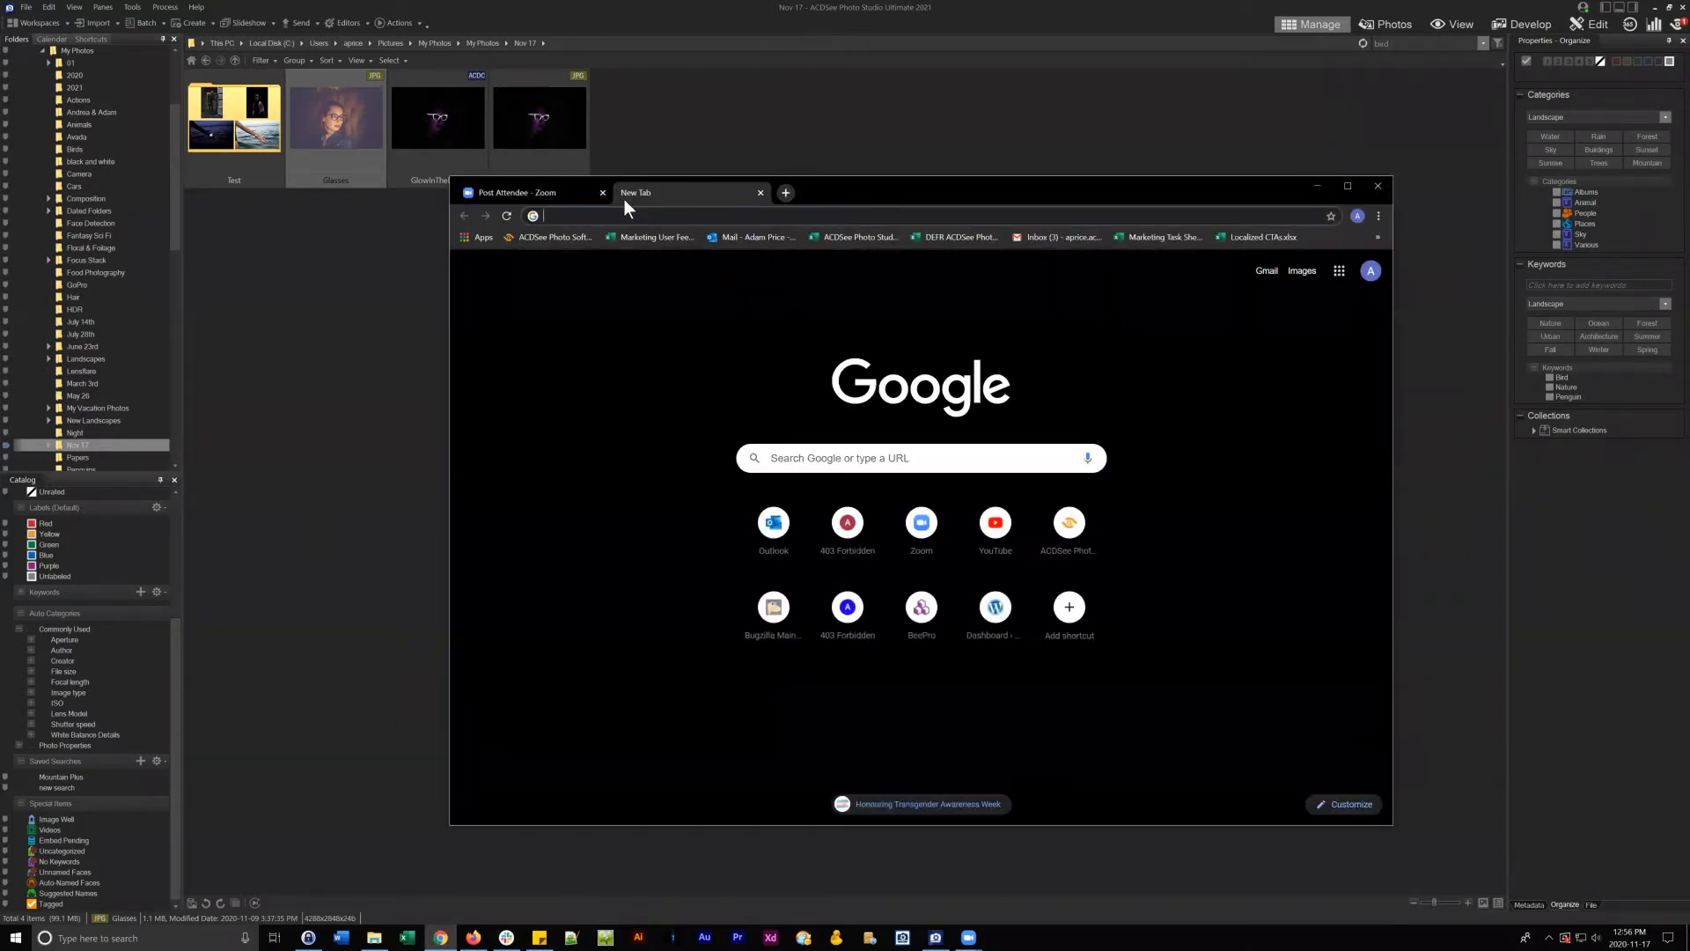
{"action": "type", "text": "youtube.com"}
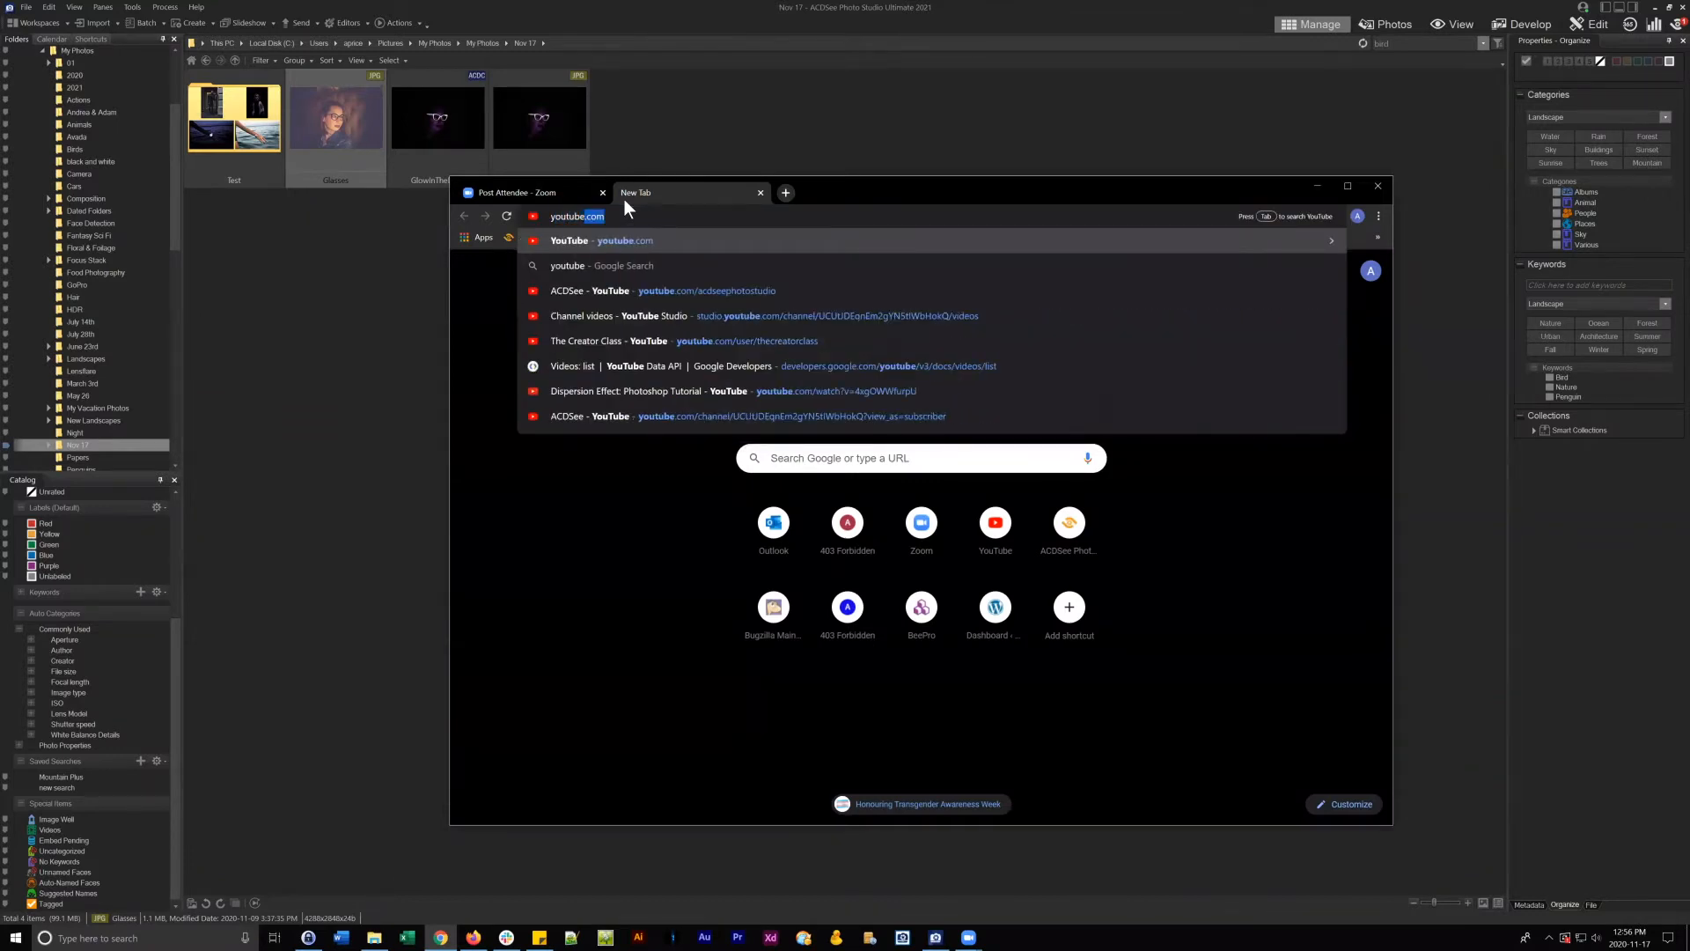
{"action": "left_click", "coordinate": [701, 291]}
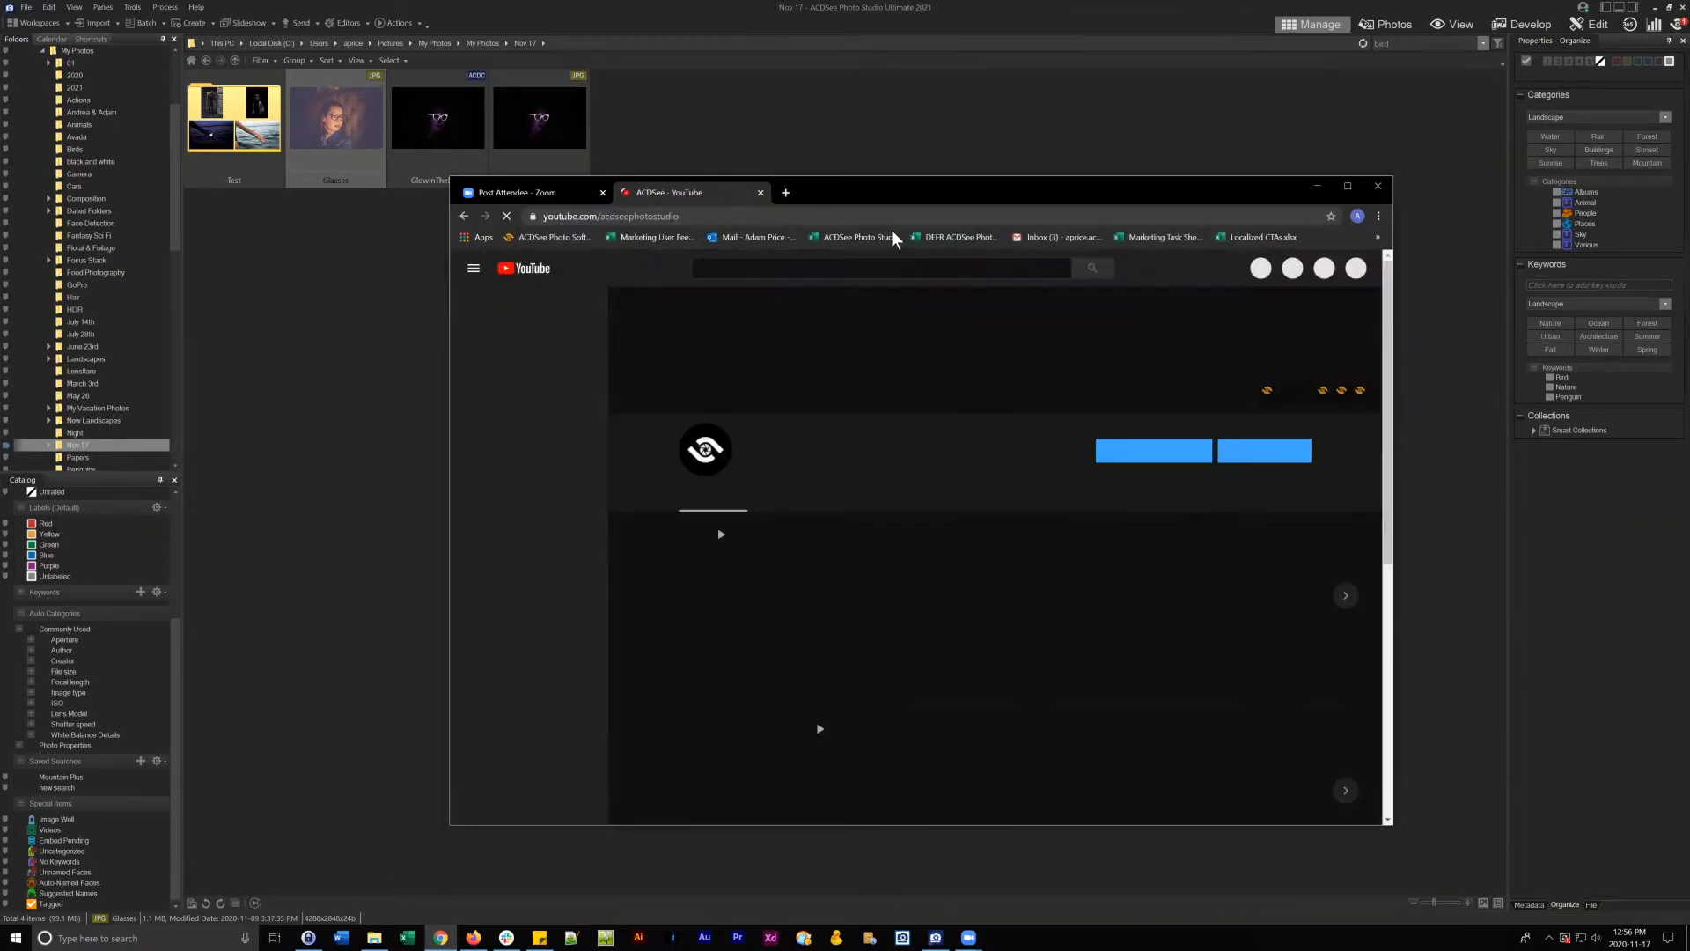
{"action": "left_click_drag", "start_coordinate": [1204, 176], "coordinate": [1204, 64]}
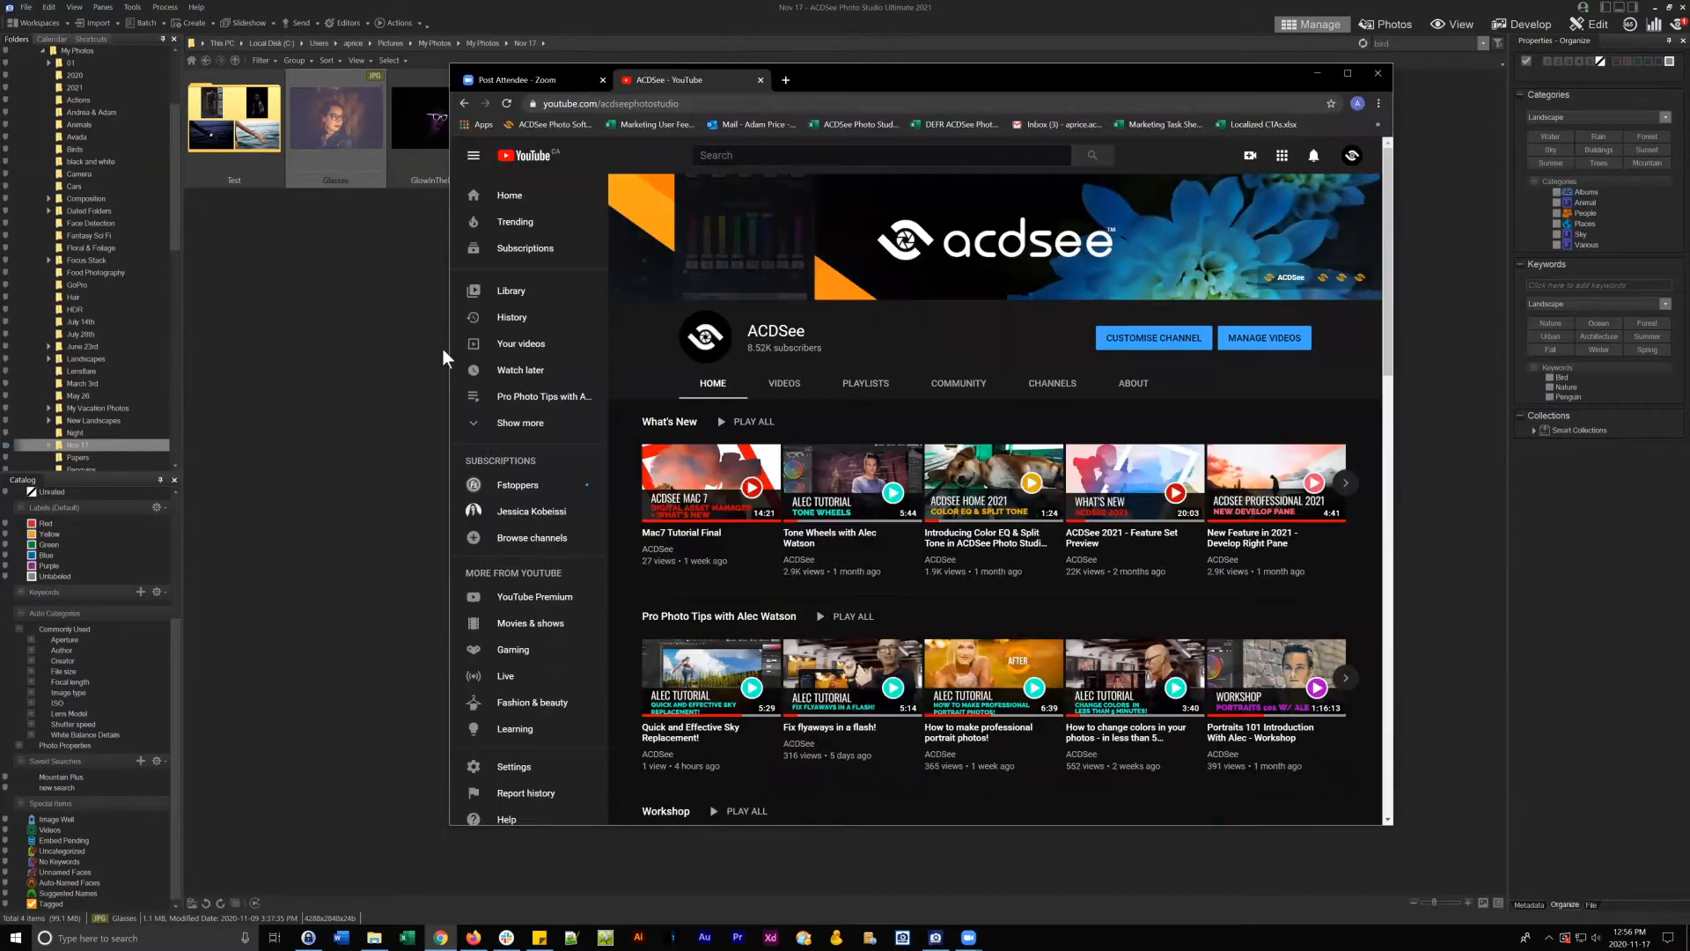
{"action": "left_click_drag", "start_coordinate": [96, 320], "coordinate": [97, 320]}
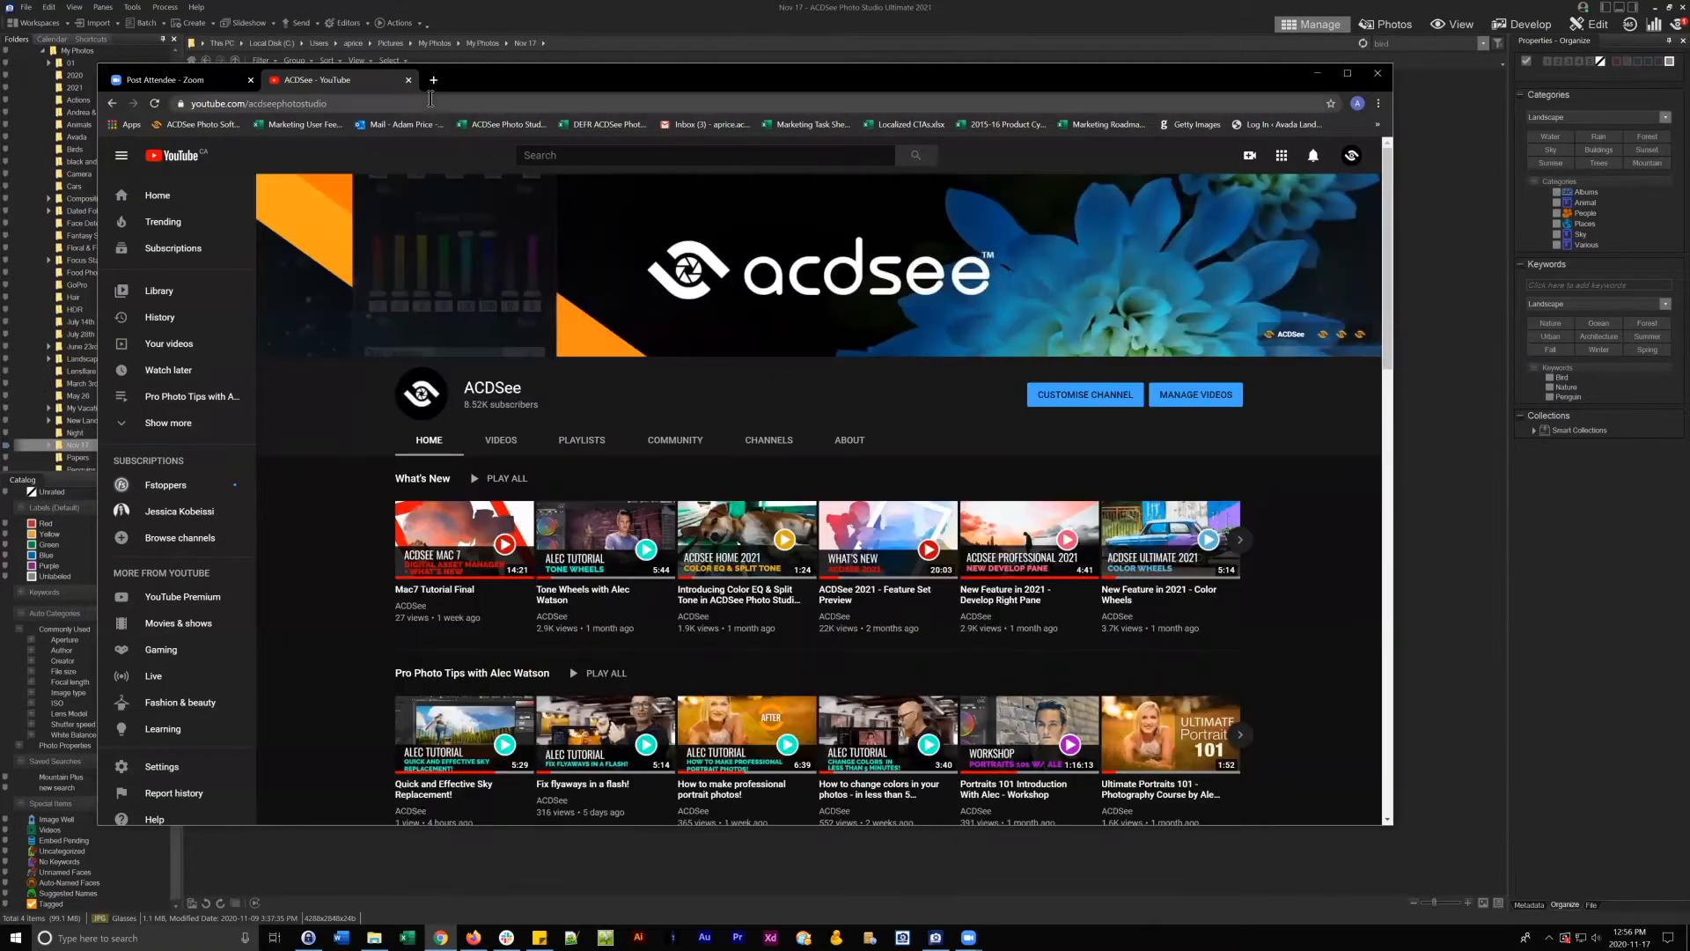
- Show the channel's full web address and glance over the videos on its home page
{"action": "left_click", "coordinate": [430, 103]}
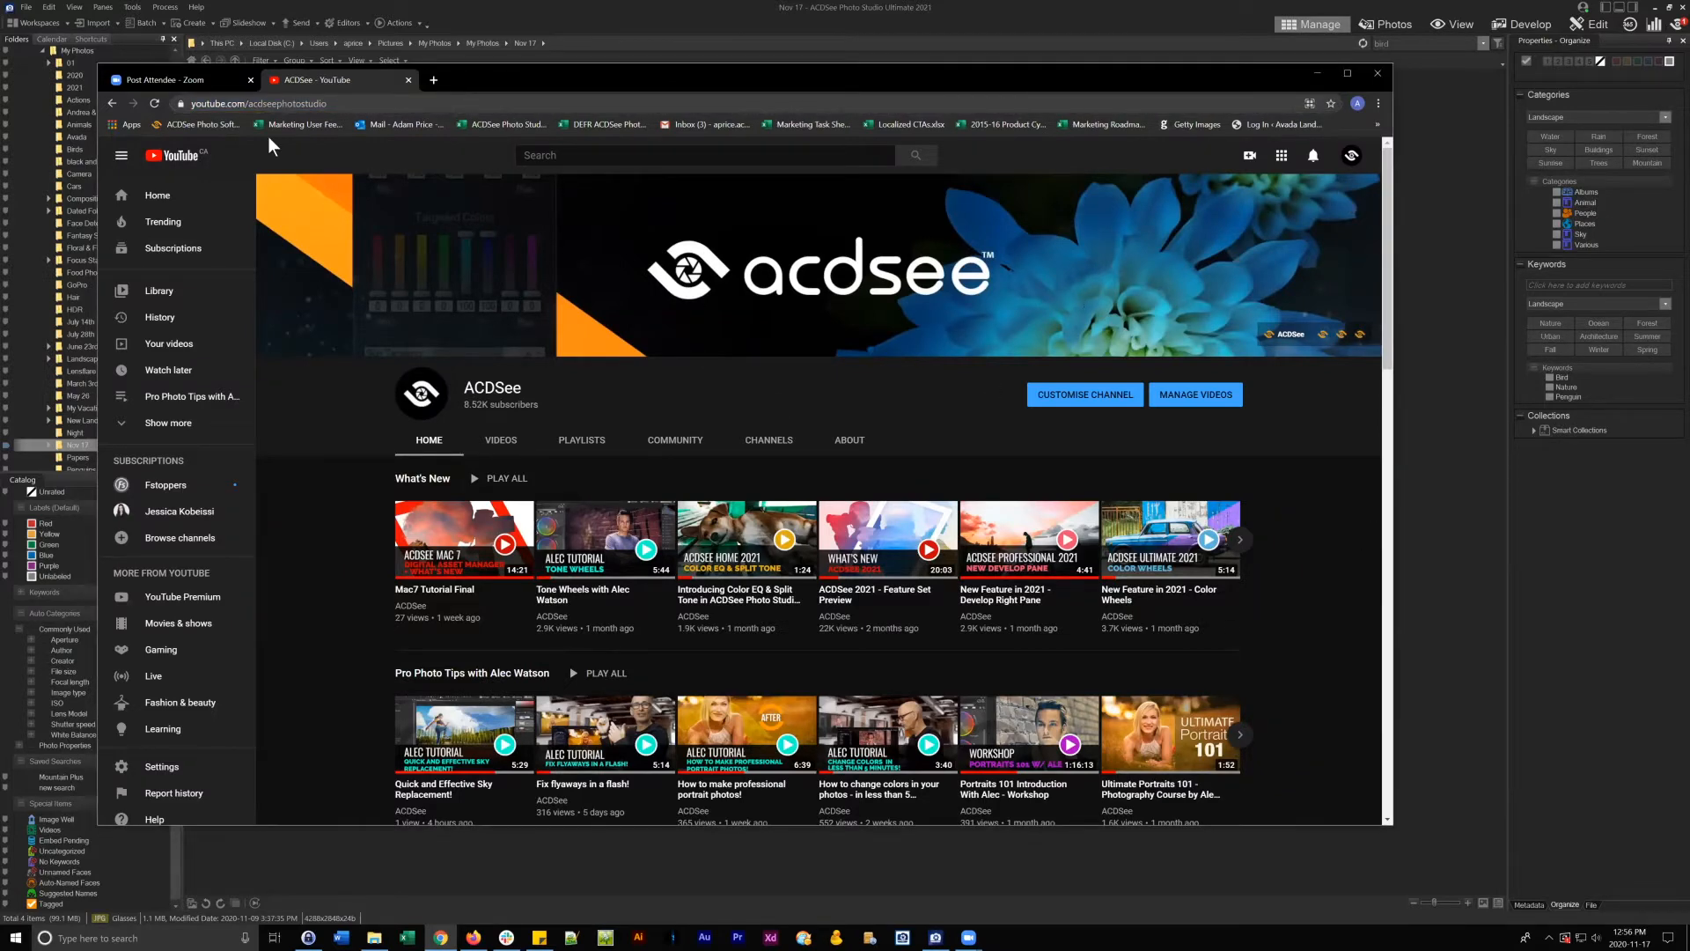
{"action": "left_click", "coordinate": [206, 103]}
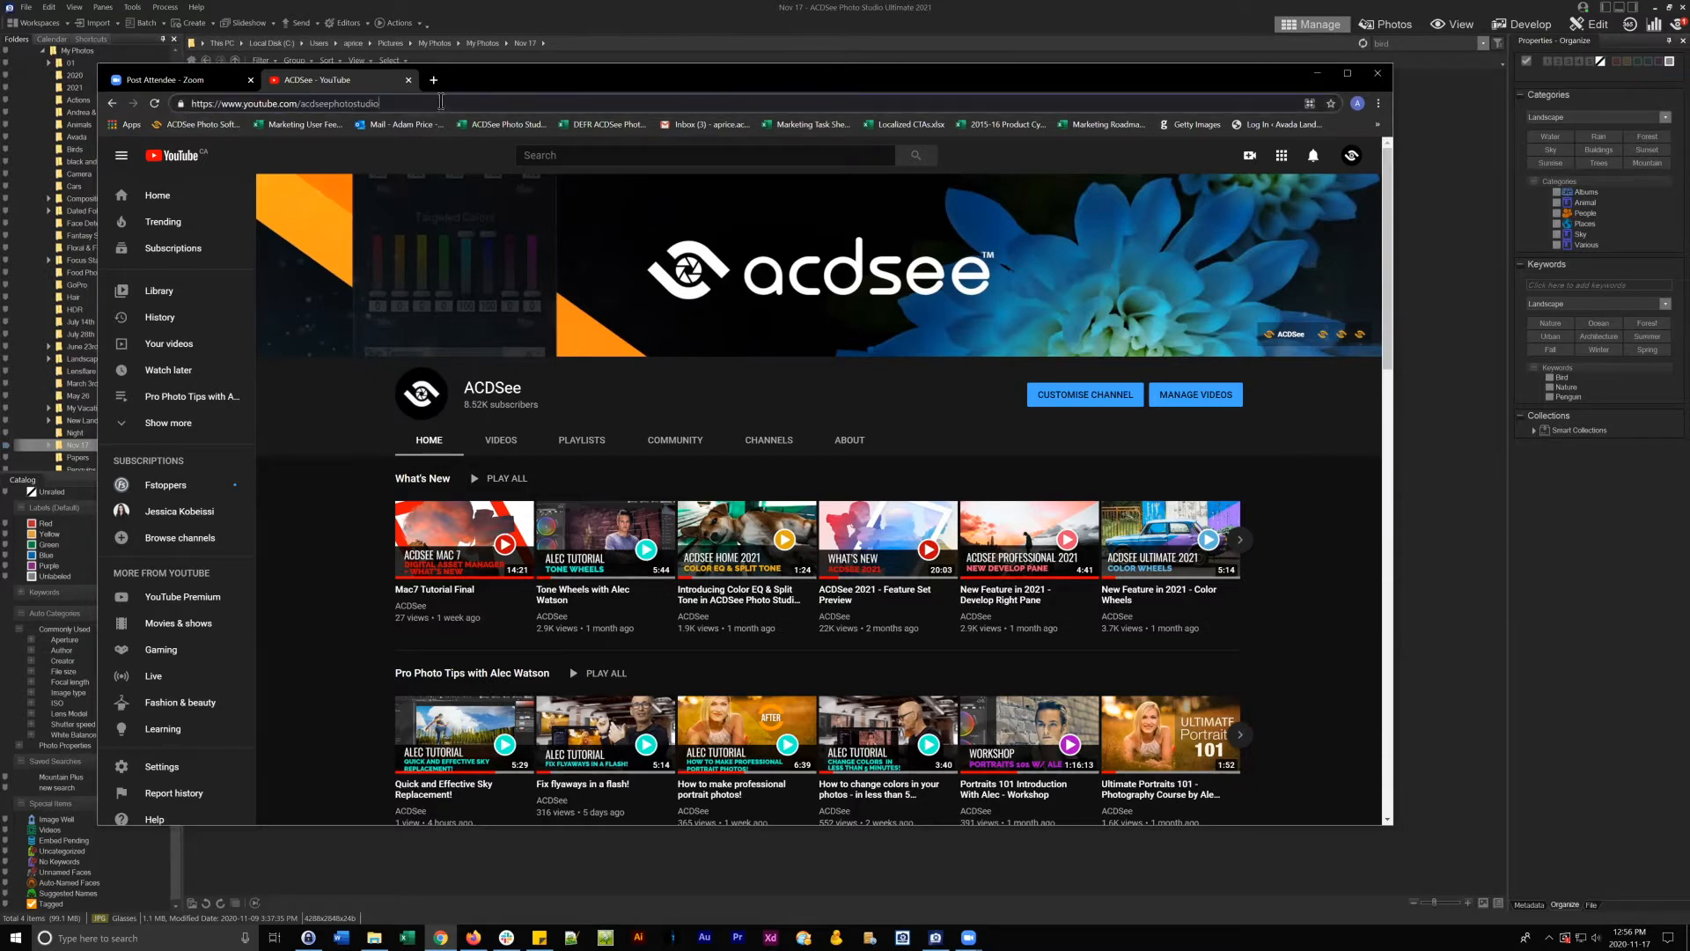
{"action": "double_click", "coordinate": [342, 104]}
{"action": "left_click", "coordinate": [385, 103]}
{"action": "scroll", "coordinate": [905, 483], "scroll_direction": "down", "scroll_amount": 2}
{"action": "scroll", "coordinate": [904, 483], "scroll_direction": "up", "scroll_amount": 2}
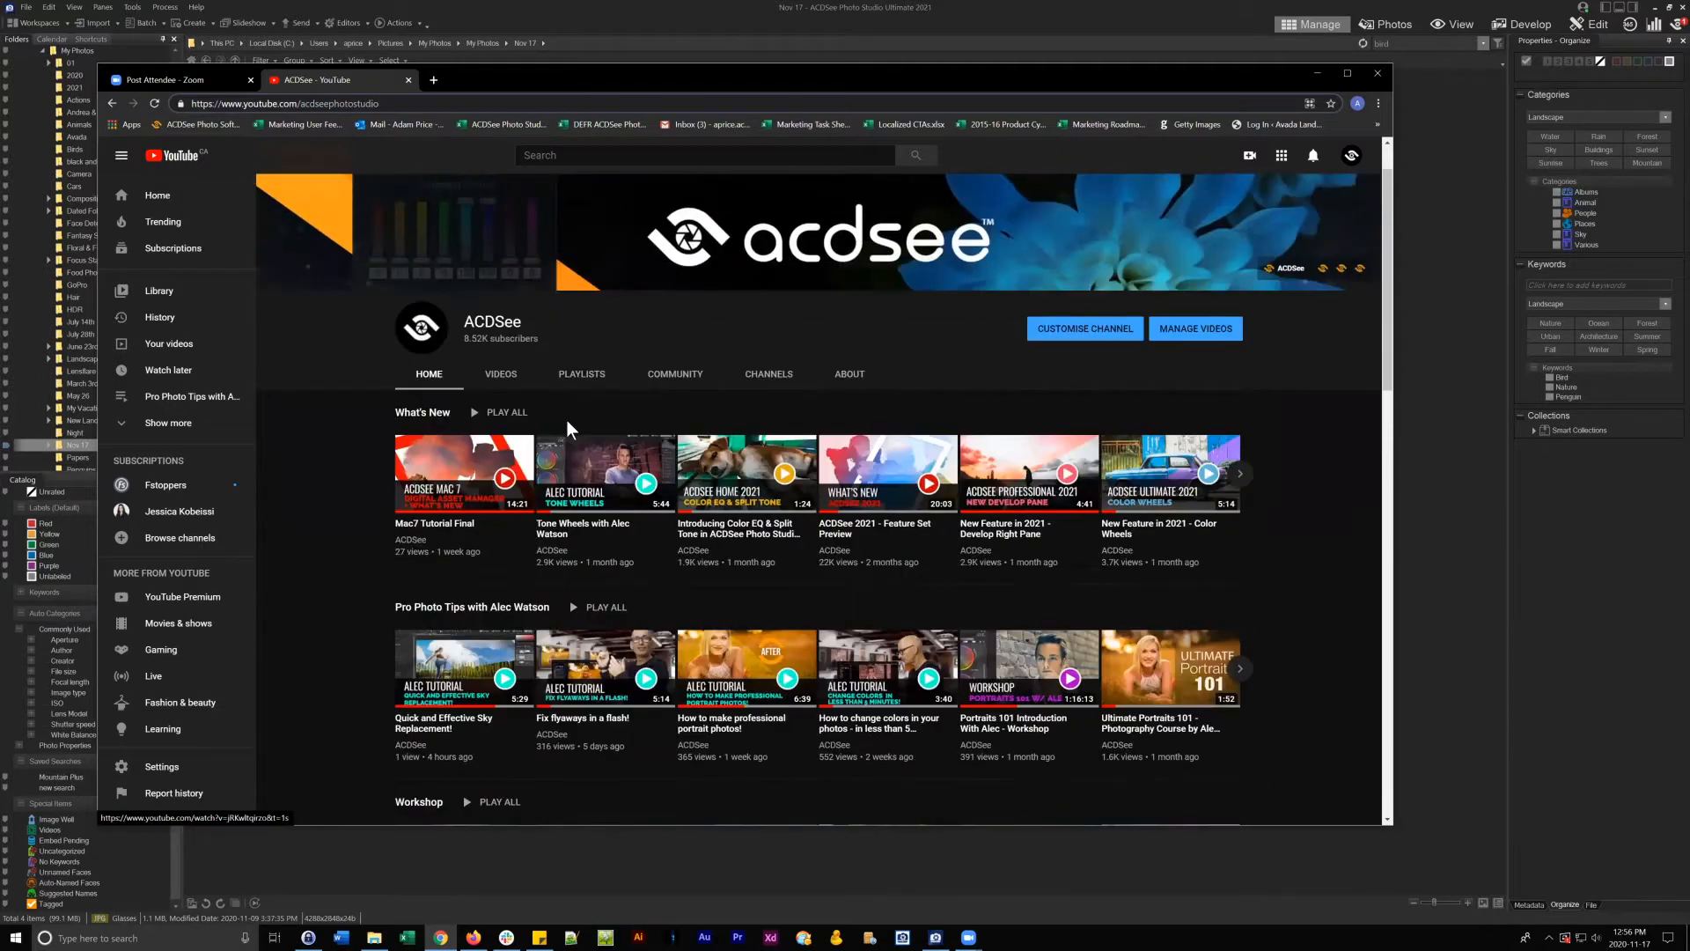
- Open the channel's playlists and play all of the Workshop playlist
{"action": "left_click", "coordinate": [574, 373]}
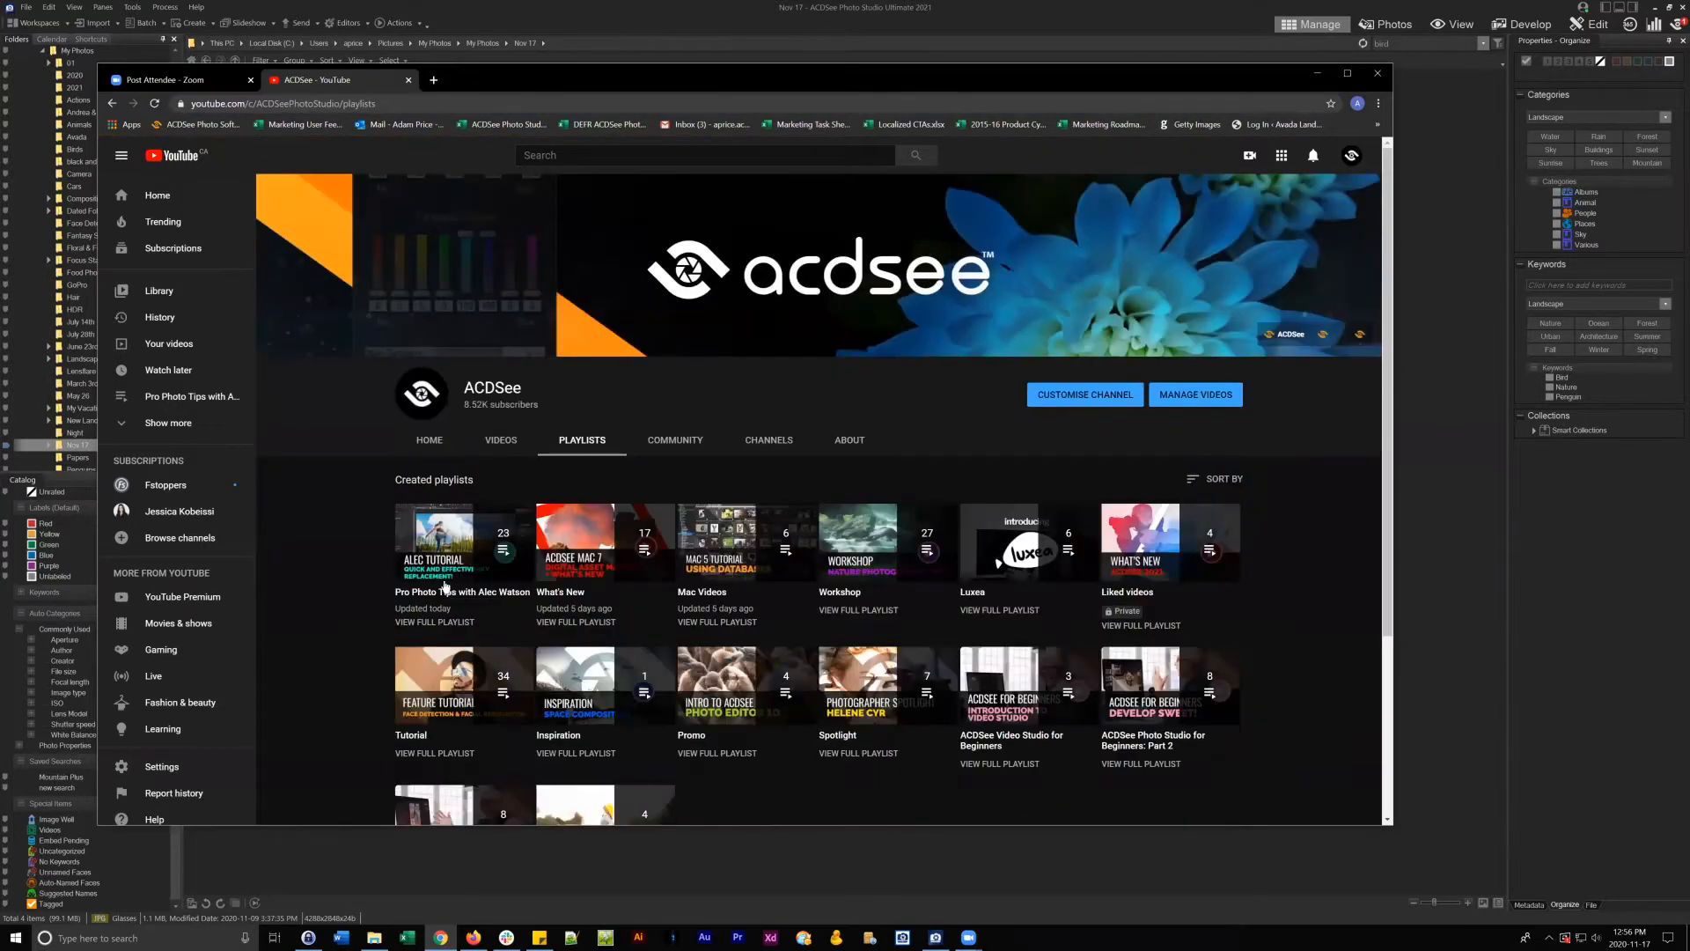
{"action": "scroll", "coordinate": [902, 319], "scroll_direction": "down", "scroll_amount": 2}
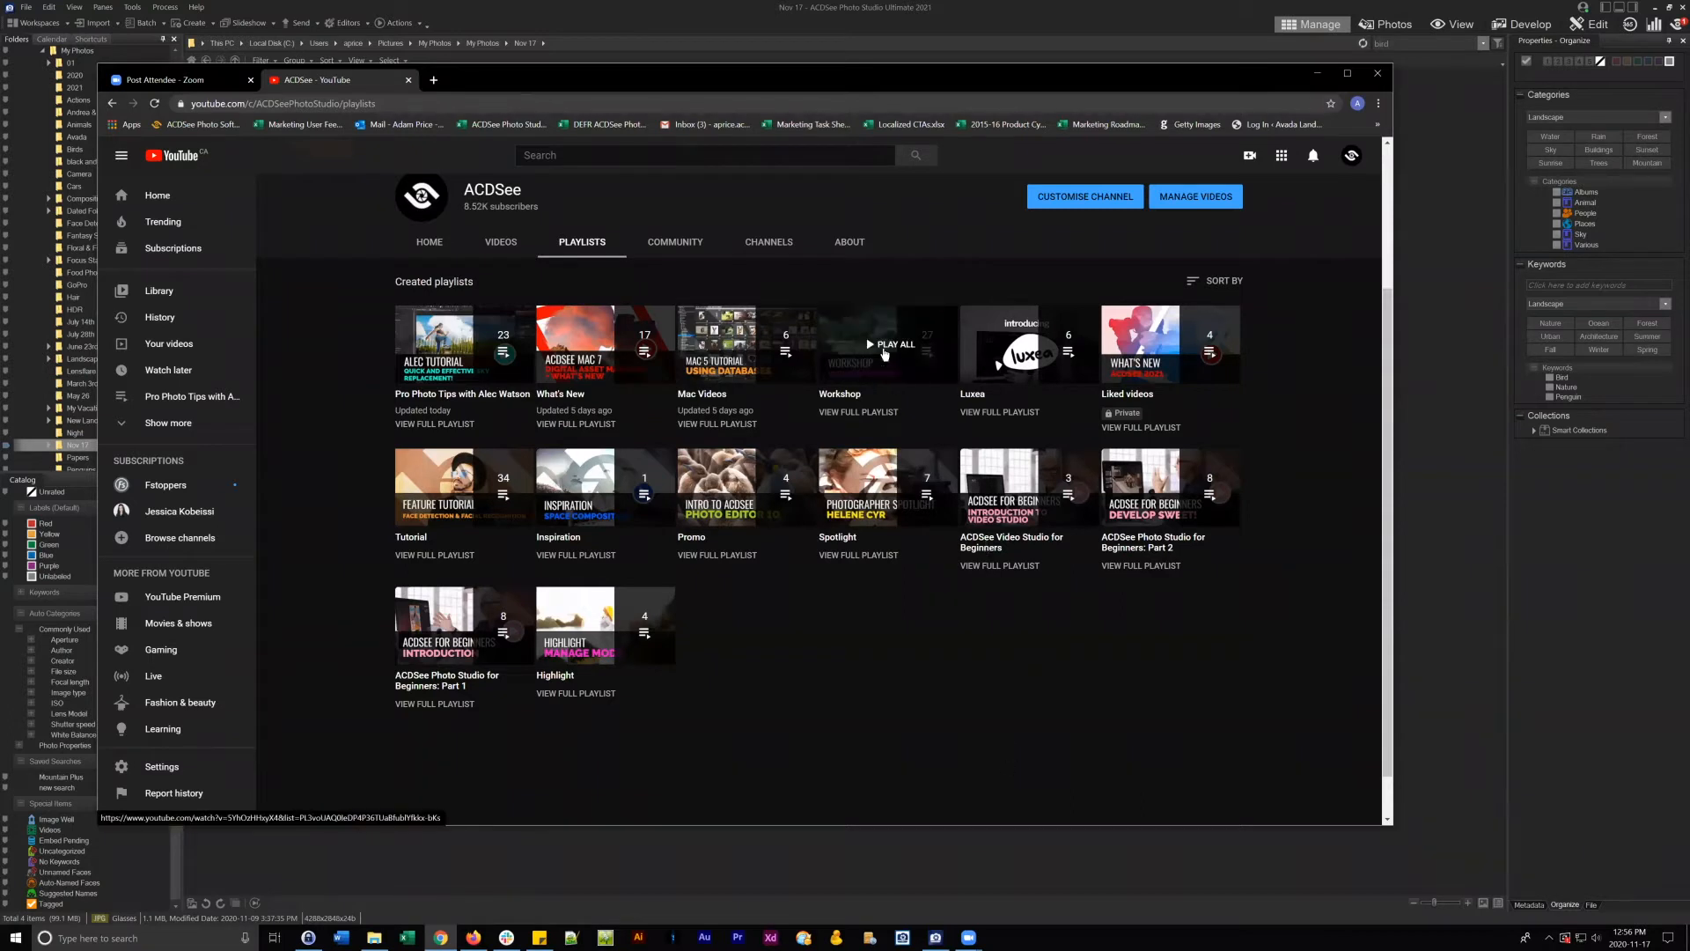
{"action": "left_click", "coordinate": [886, 345]}
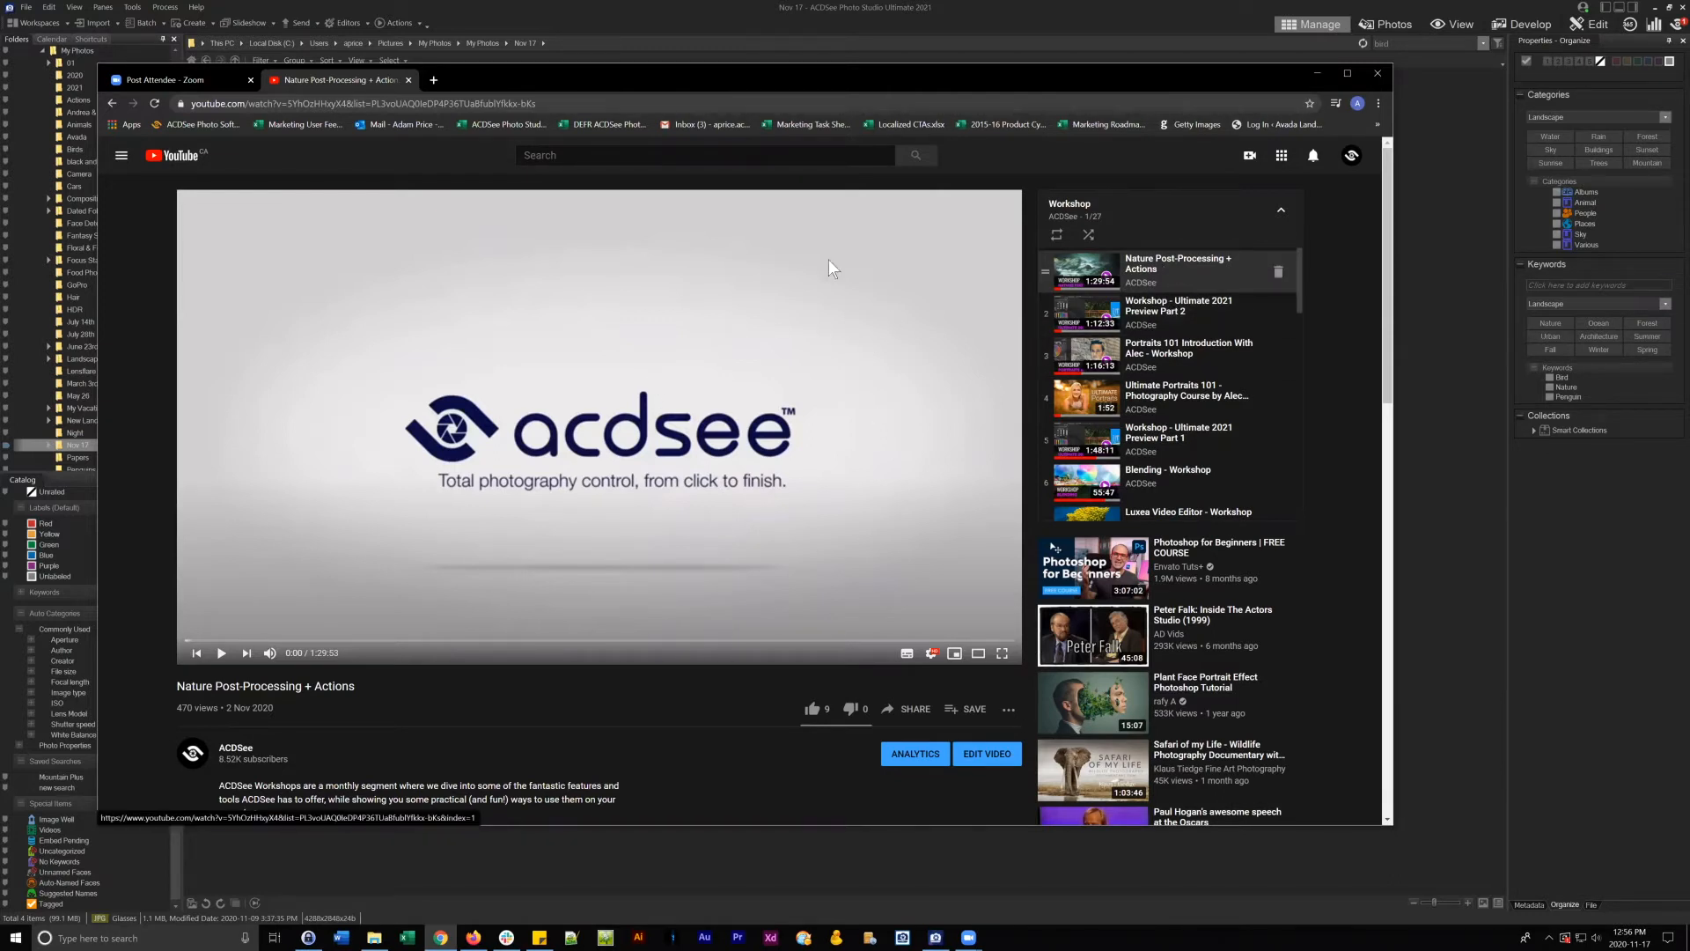
- Look through the videos of the Workshop playlist down to the last entry and back to the first
{"action": "scroll", "coordinate": [1181, 382], "scroll_direction": "down", "scroll_amount": 2}
{"action": "scroll", "coordinate": [1250, 352], "scroll_direction": "up", "scroll_amount": 2}
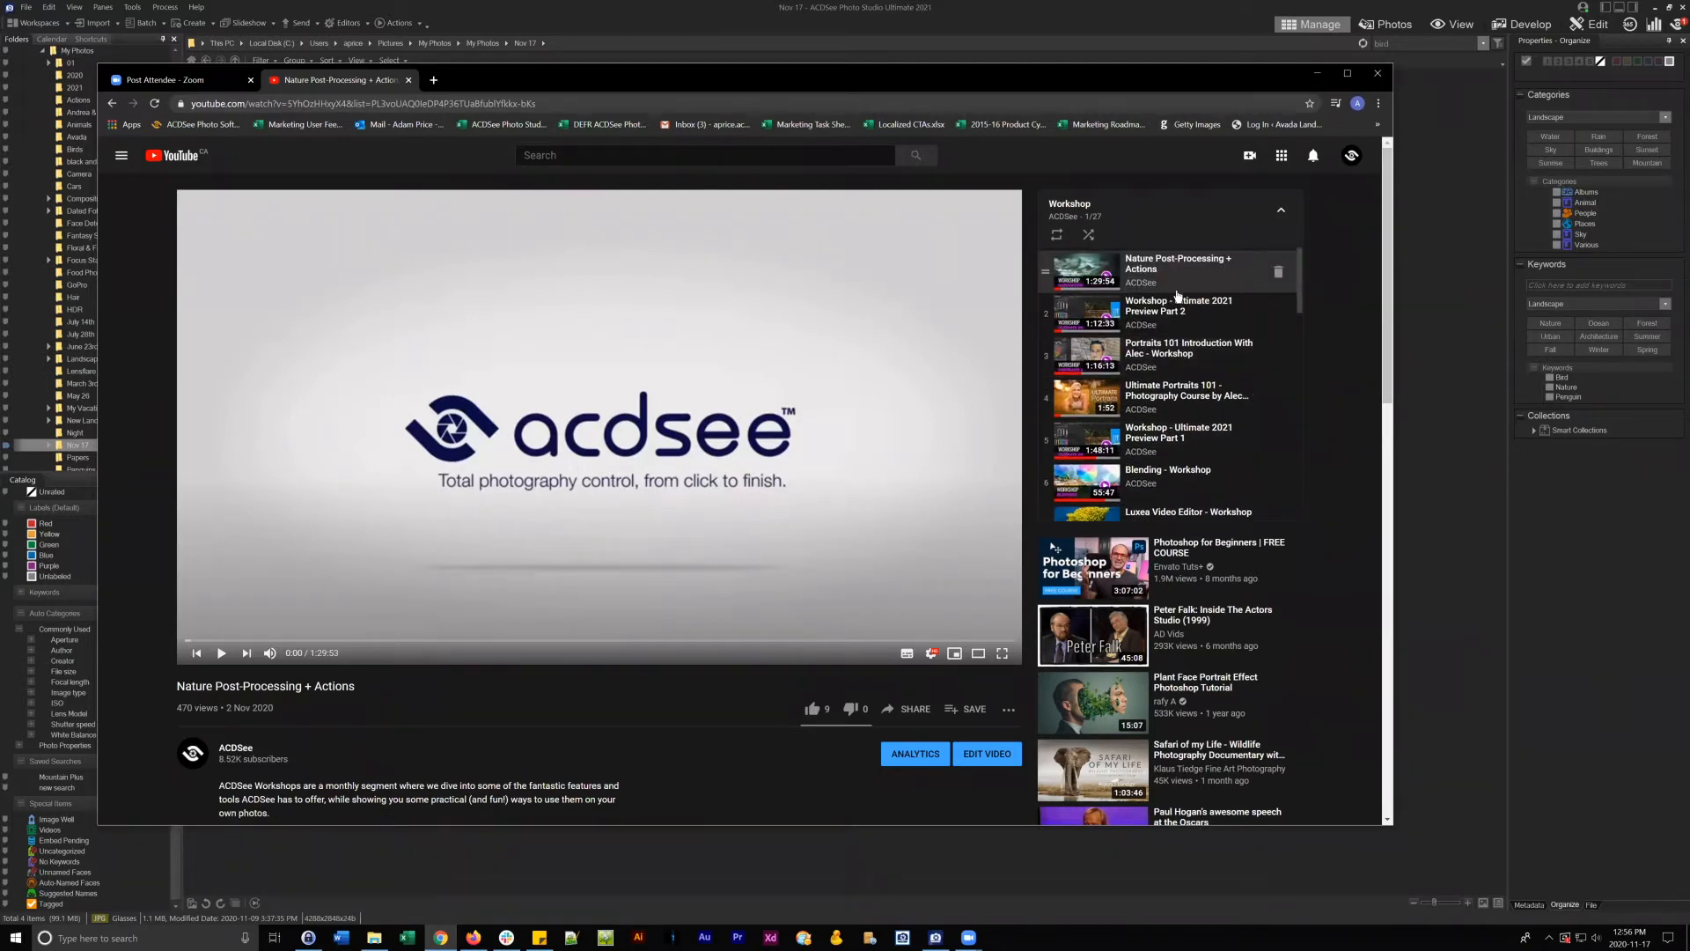
{"action": "scroll", "coordinate": [1194, 479], "scroll_direction": "down", "scroll_amount": 9}
{"action": "scroll", "coordinate": [1193, 480], "scroll_direction": "up", "scroll_amount": 3}
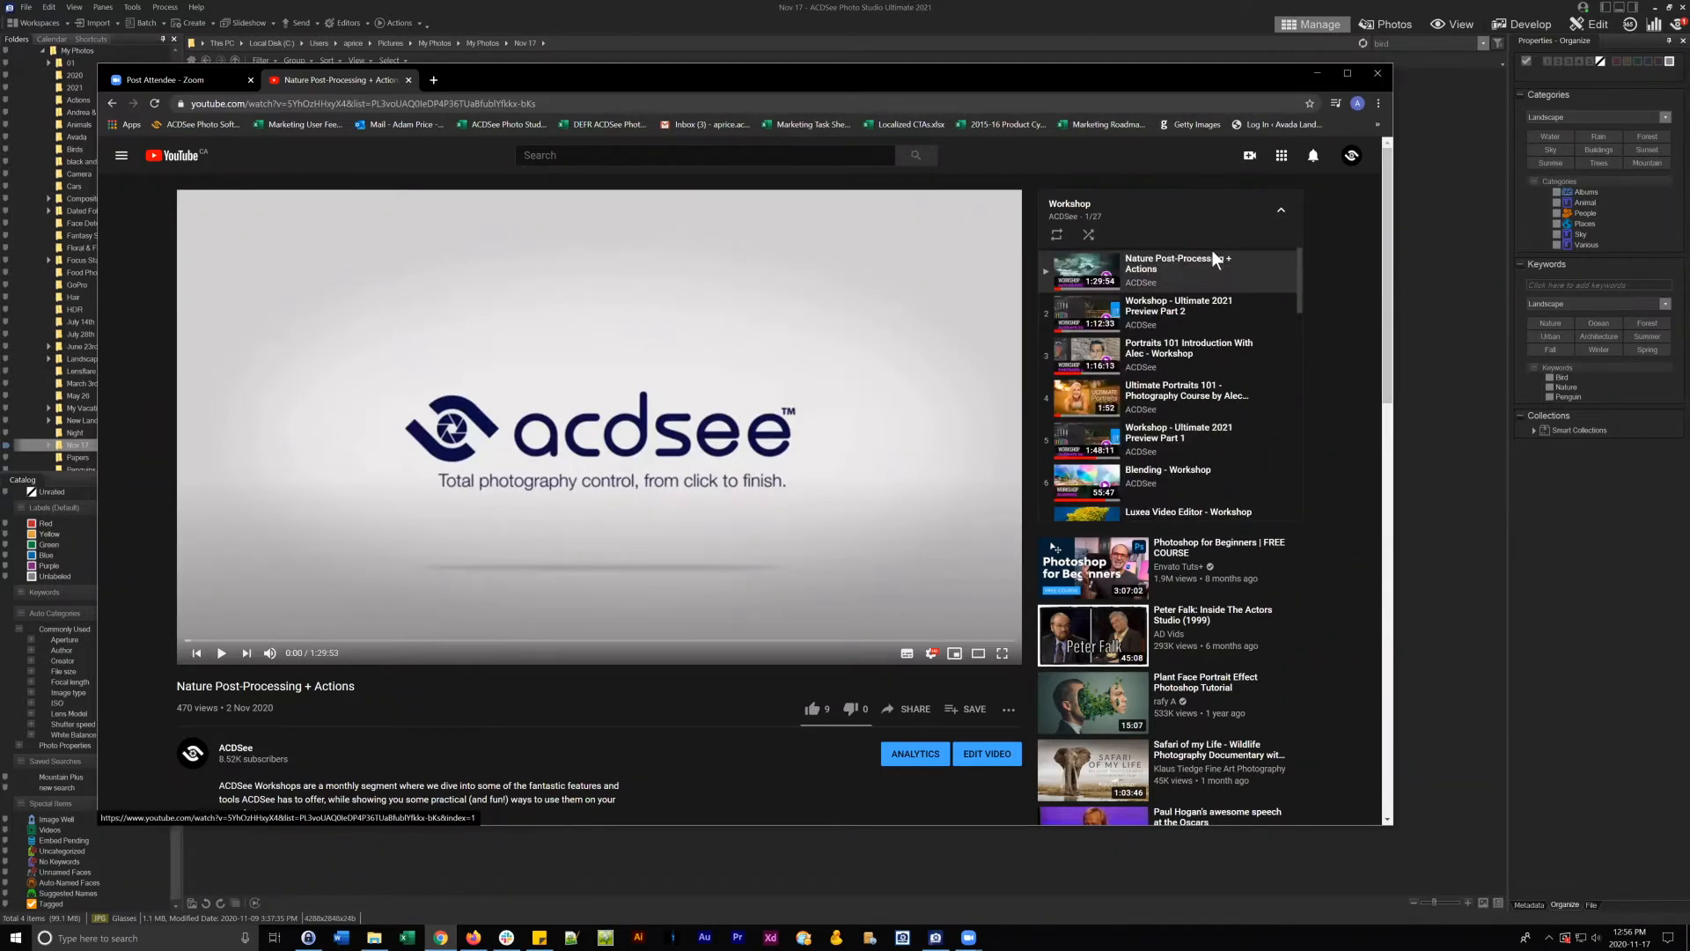
{"action": "scroll", "coordinate": [1172, 349], "scroll_direction": "up", "scroll_amount": 2}
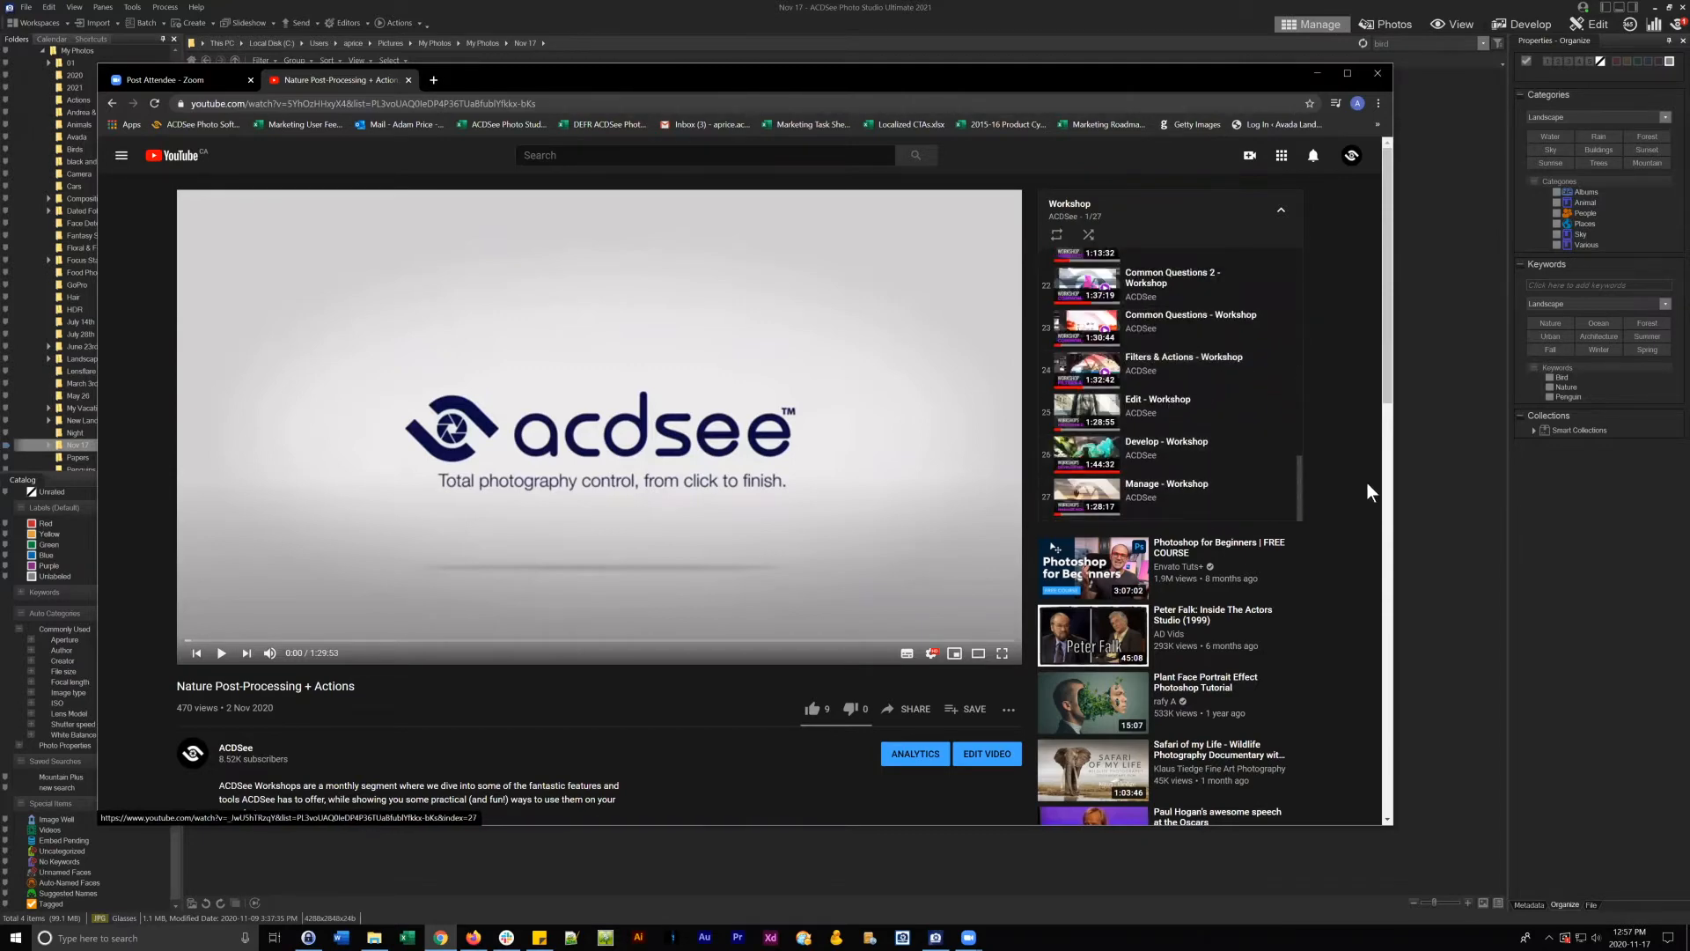
{"action": "scroll", "coordinate": [1179, 485], "scroll_direction": "down", "scroll_amount": 5}
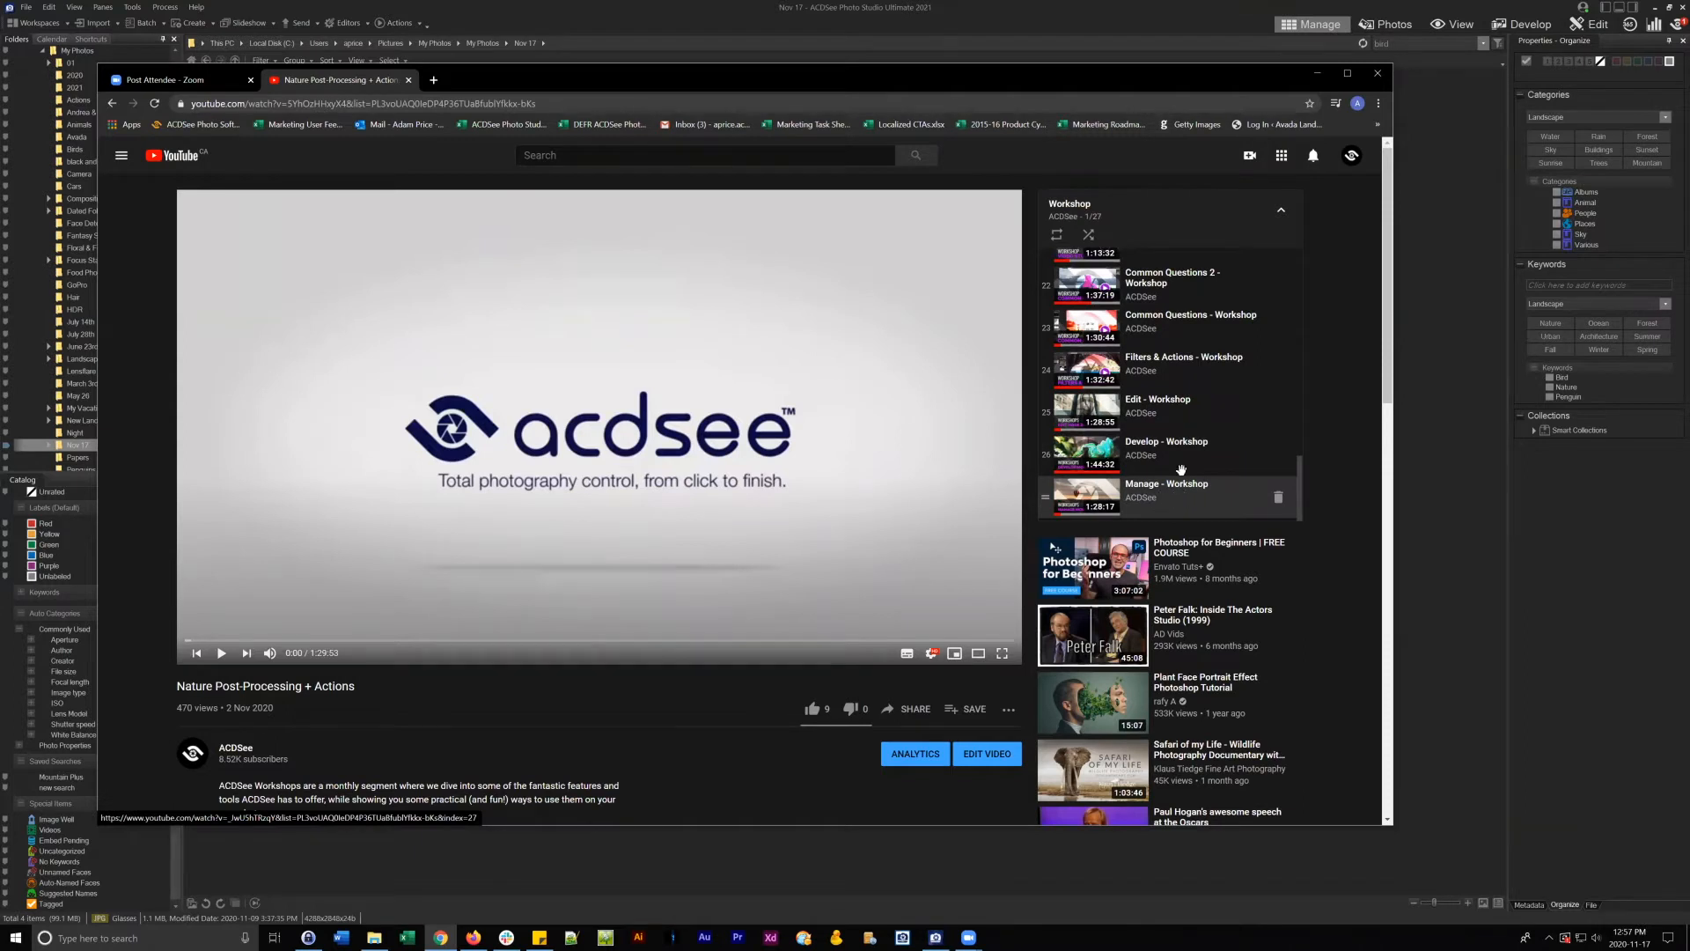
{"action": "scroll", "coordinate": [1185, 502], "scroll_direction": "up", "scroll_amount": 9}
{"action": "scroll", "coordinate": [1193, 338], "scroll_direction": "up", "scroll_amount": 2}
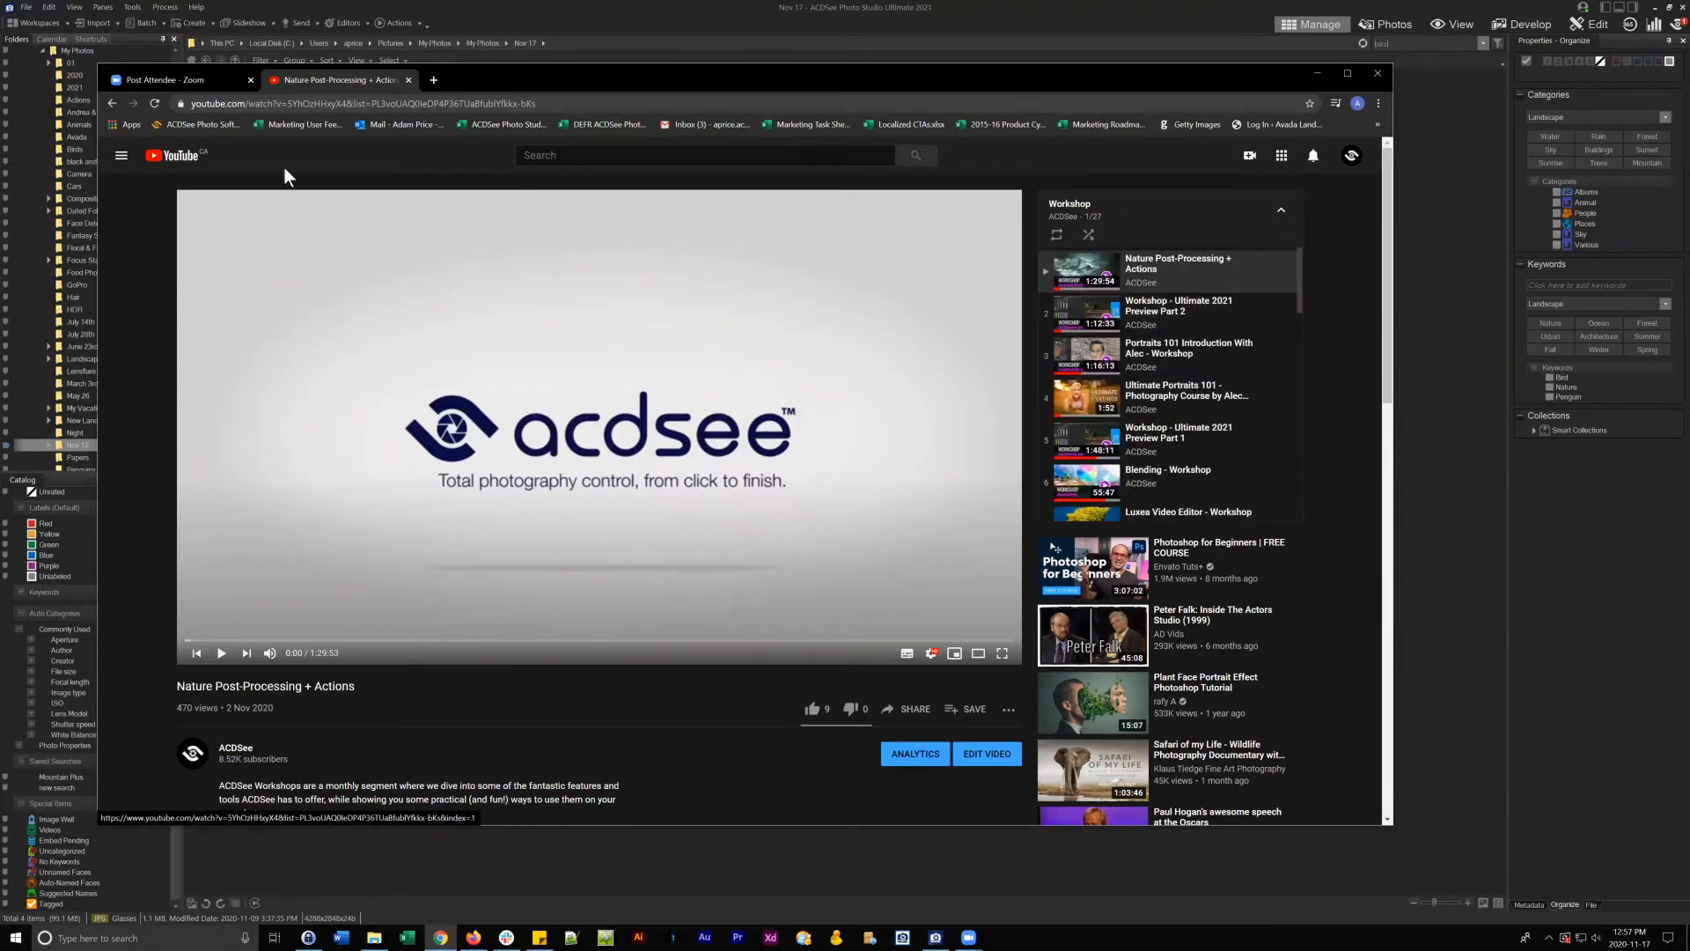
- Return to the channel's playlists, close the miniplayer and go to the channel's home page
{"action": "left_click", "coordinate": [112, 103]}
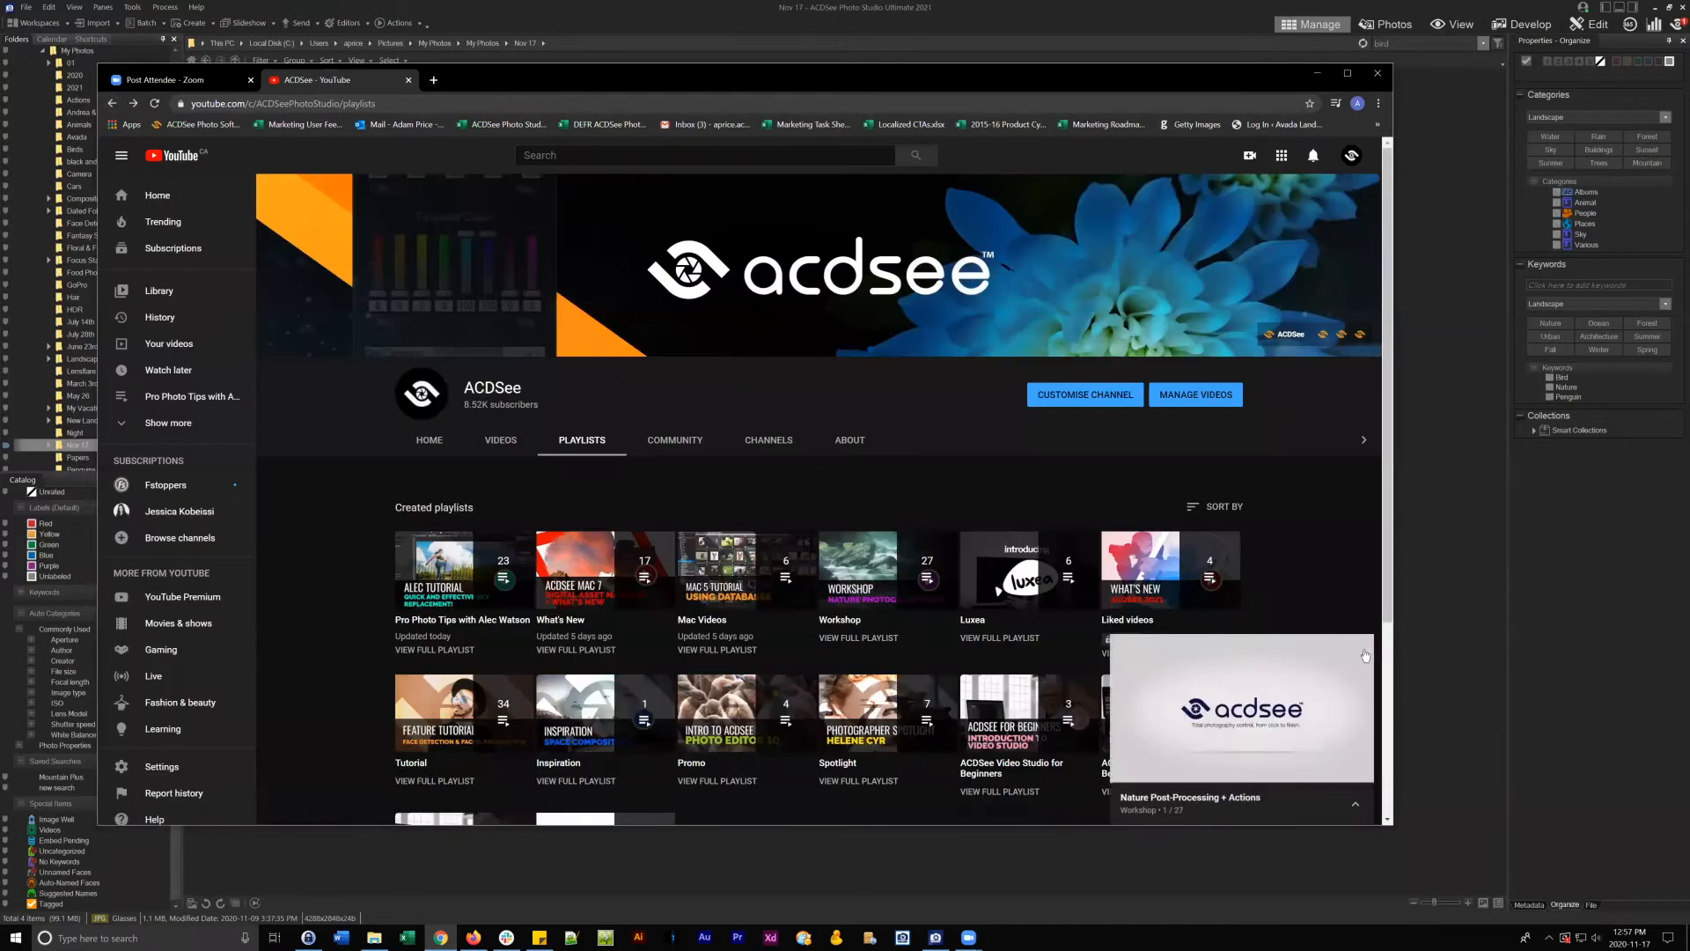
{"action": "mouse_move", "coordinate": [1361, 649]}
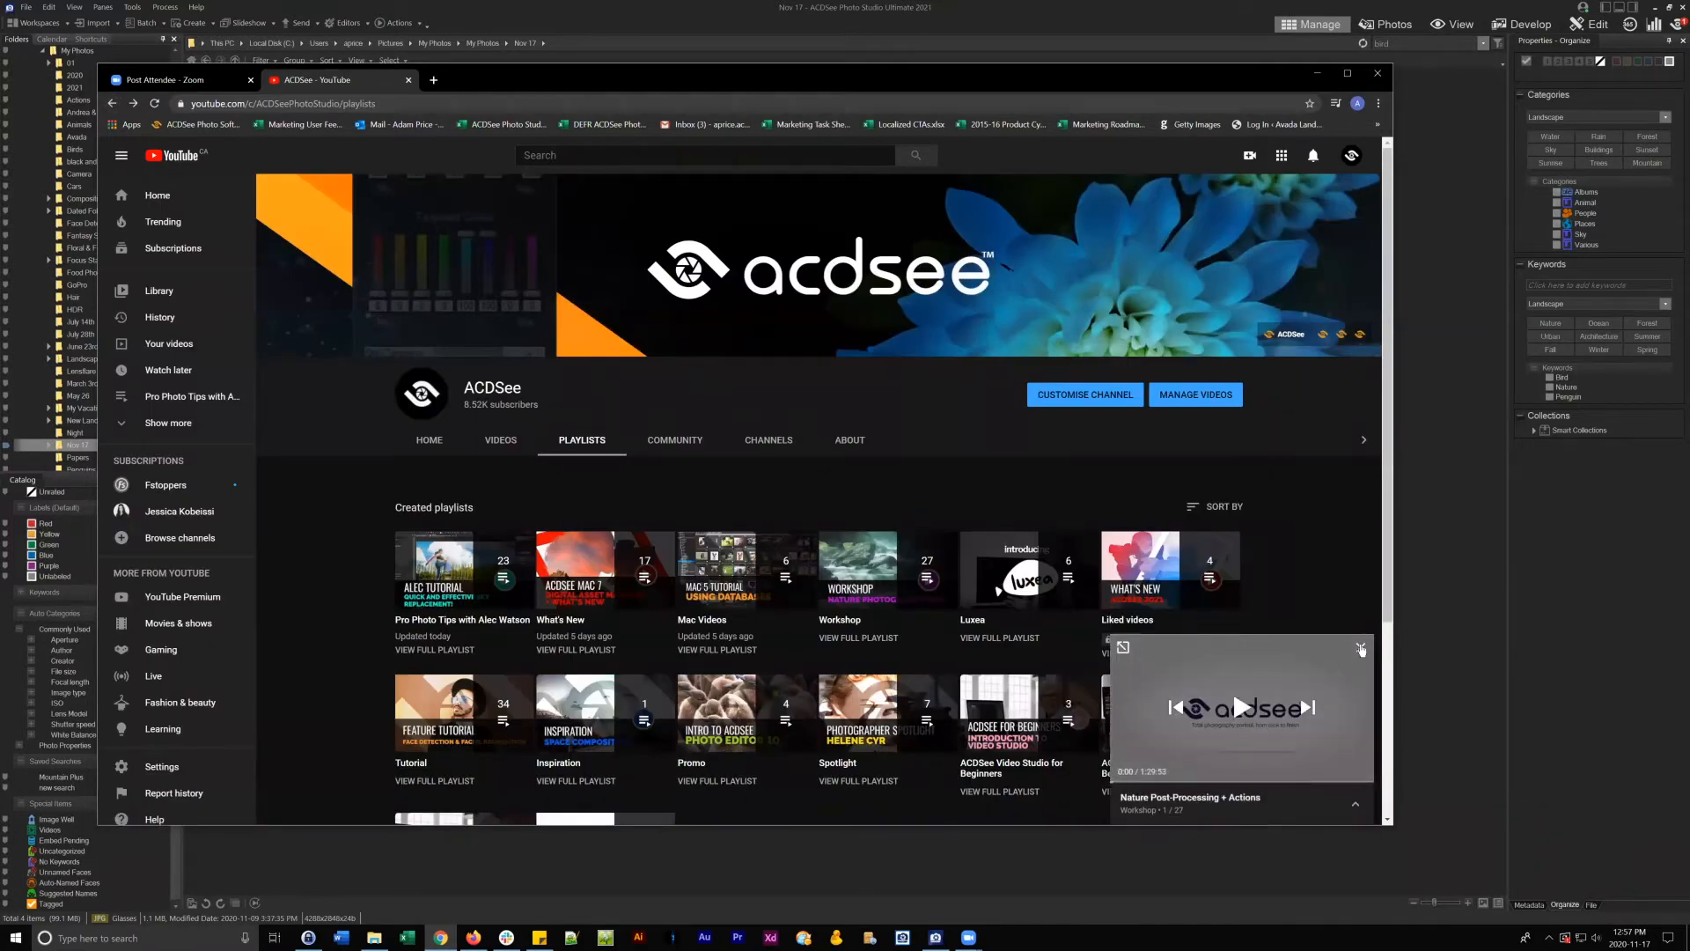
{"action": "left_click", "coordinate": [1361, 650]}
{"action": "scroll", "coordinate": [668, 483], "scroll_direction": "down", "scroll_amount": 2}
{"action": "scroll", "coordinate": [668, 482], "scroll_direction": "up", "scroll_amount": 2}
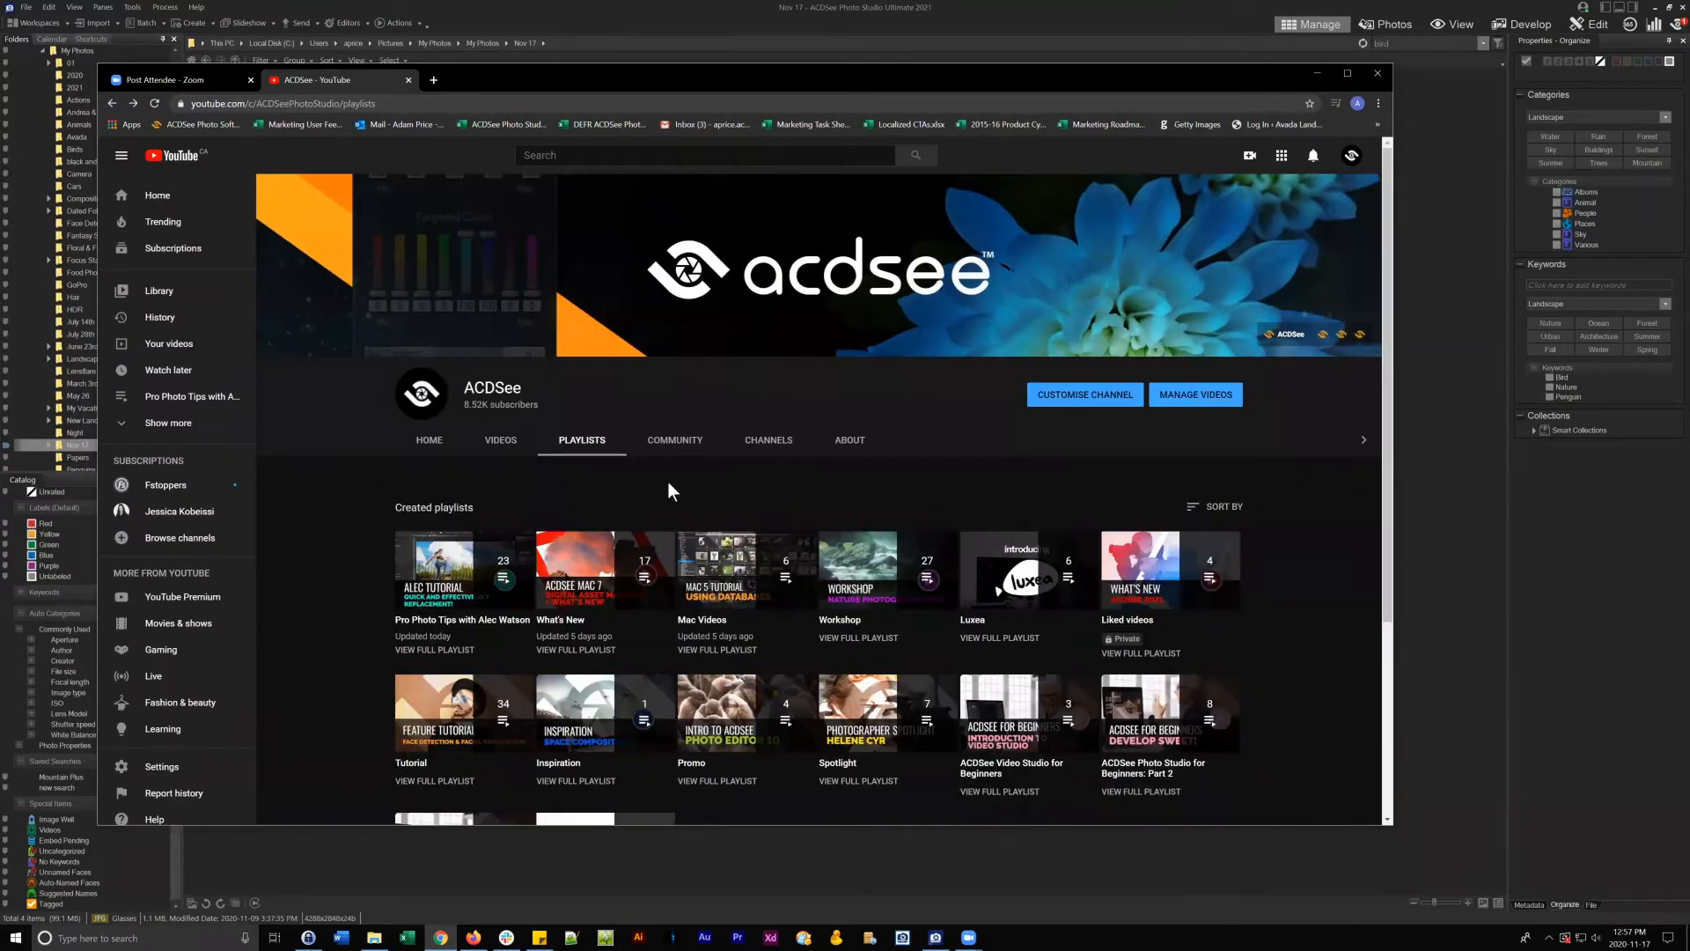
{"action": "left_click", "coordinate": [429, 440]}
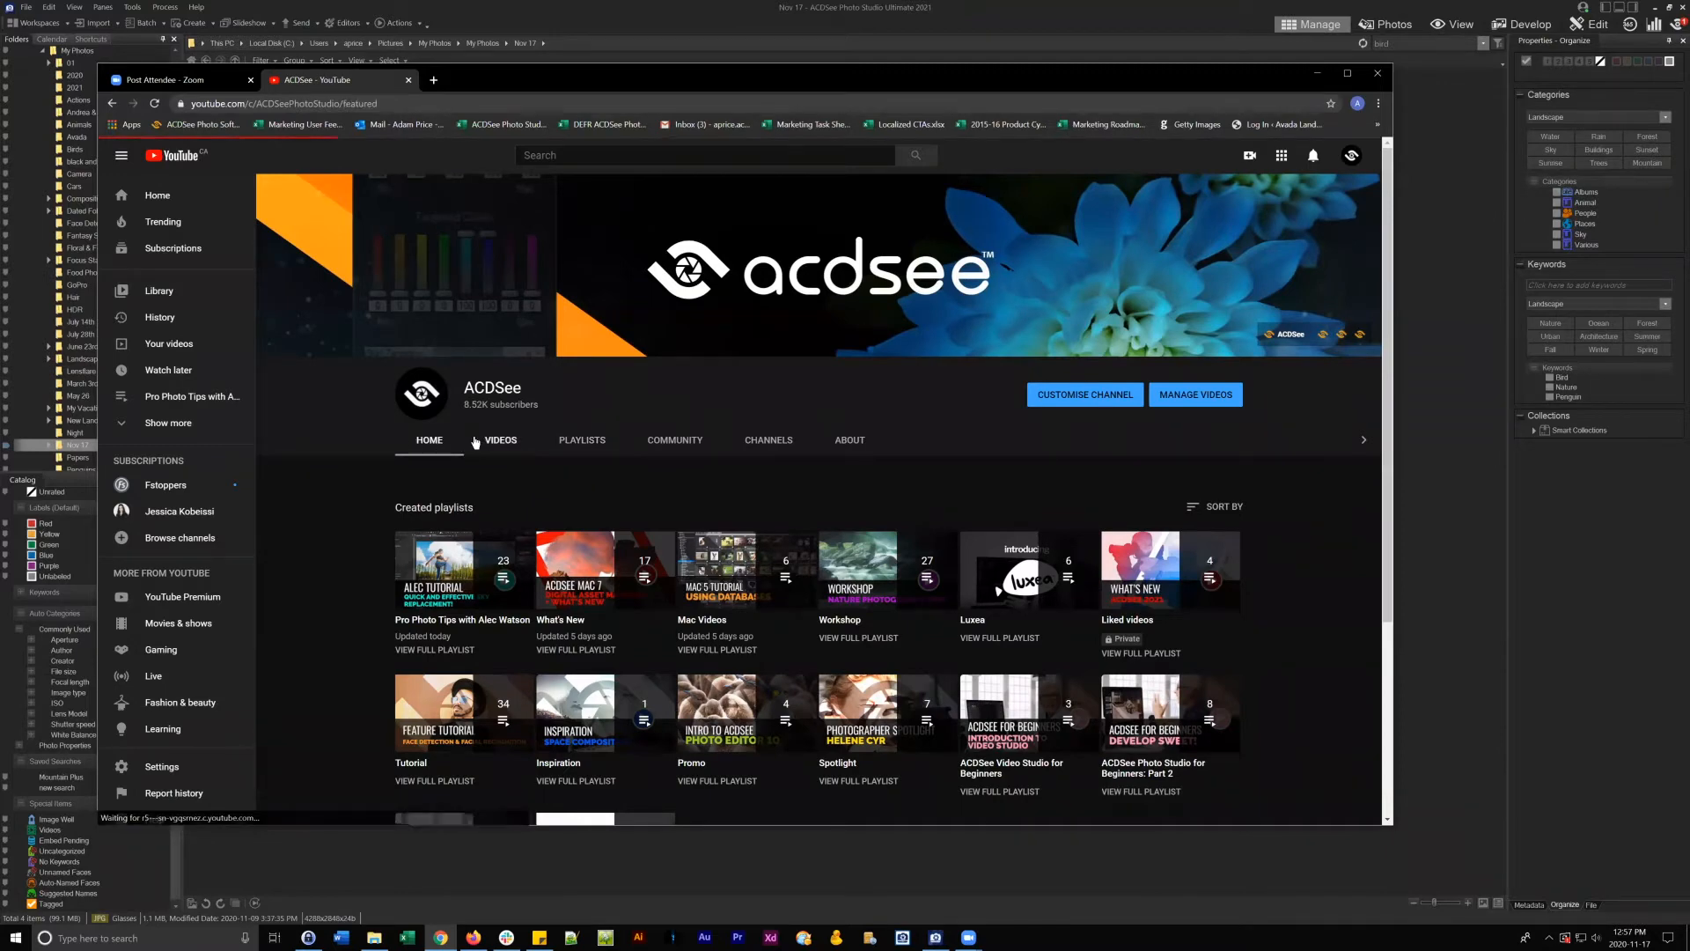
- Open the Mac7 Tutorial Final video and look over its description and comments area
{"action": "left_click", "coordinate": [462, 567]}
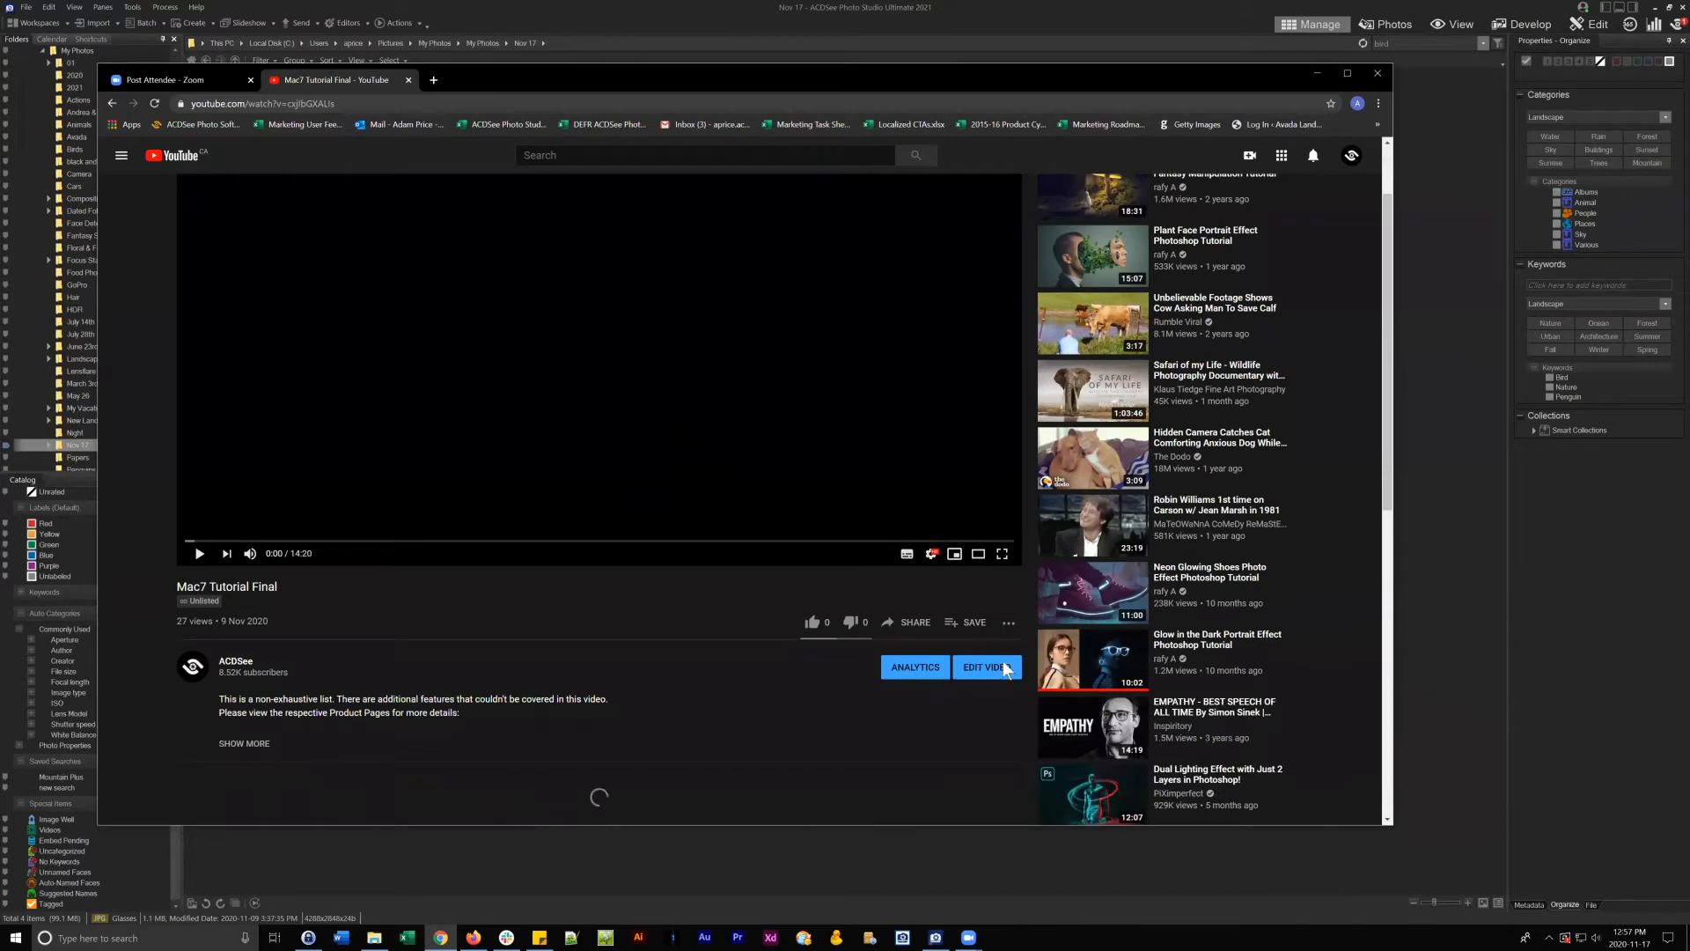
{"action": "scroll", "coordinate": [1006, 669], "scroll_direction": "down", "scroll_amount": 2}
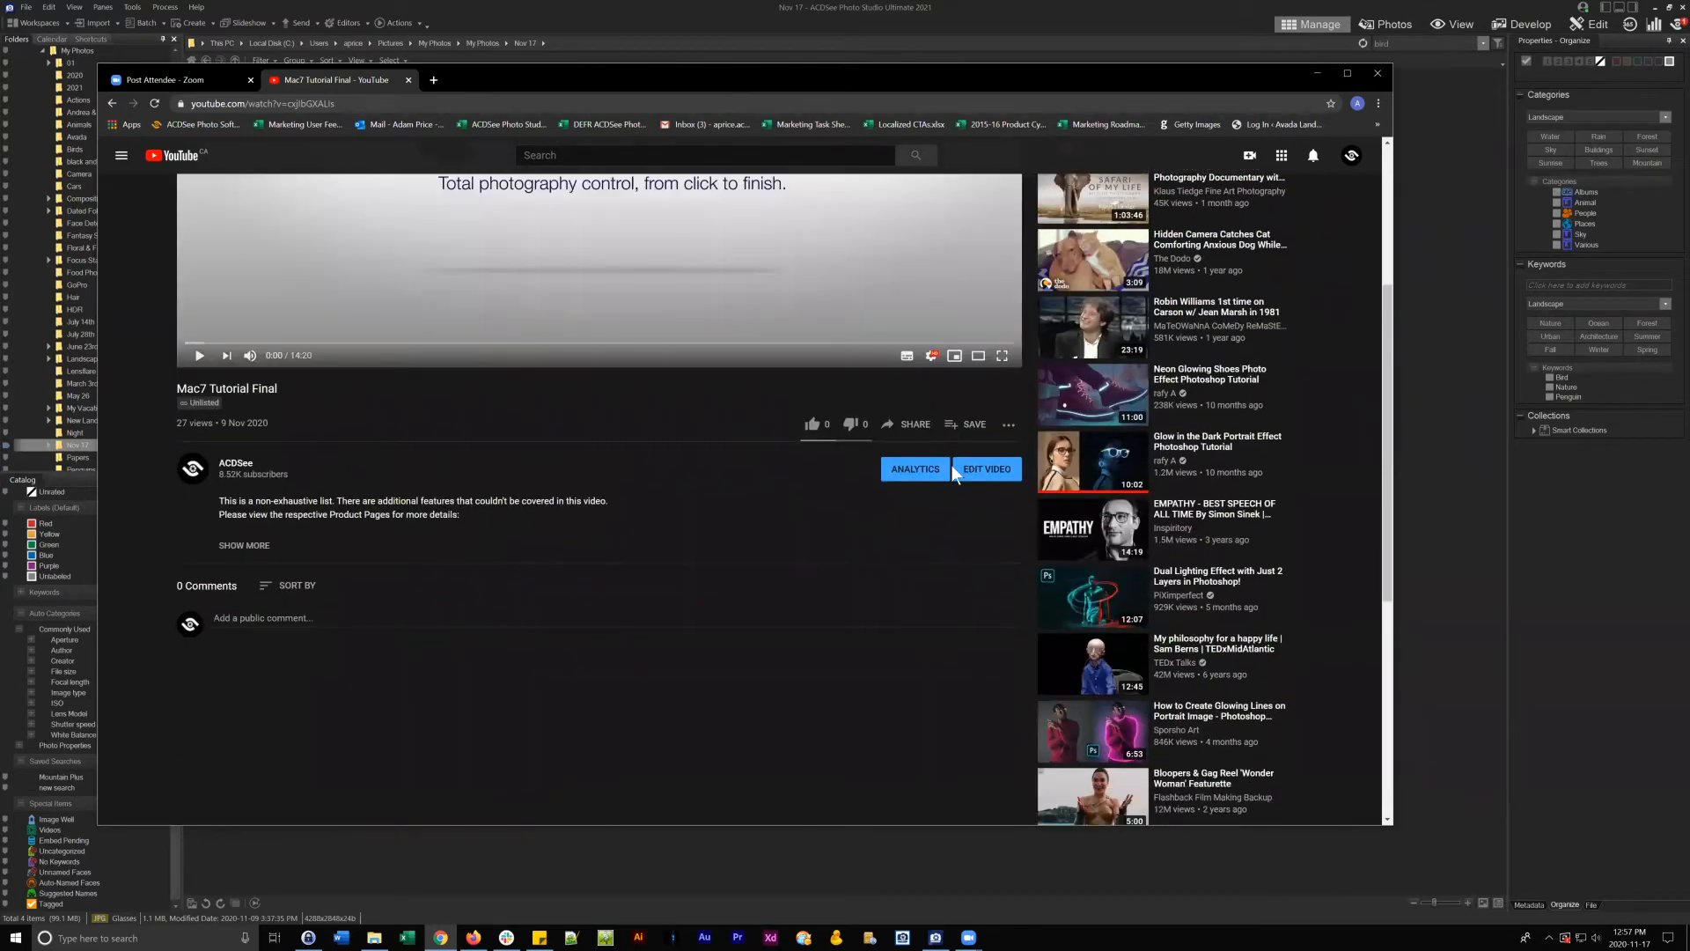
{"action": "scroll", "coordinate": [1012, 547], "scroll_direction": "up", "scroll_amount": 1}
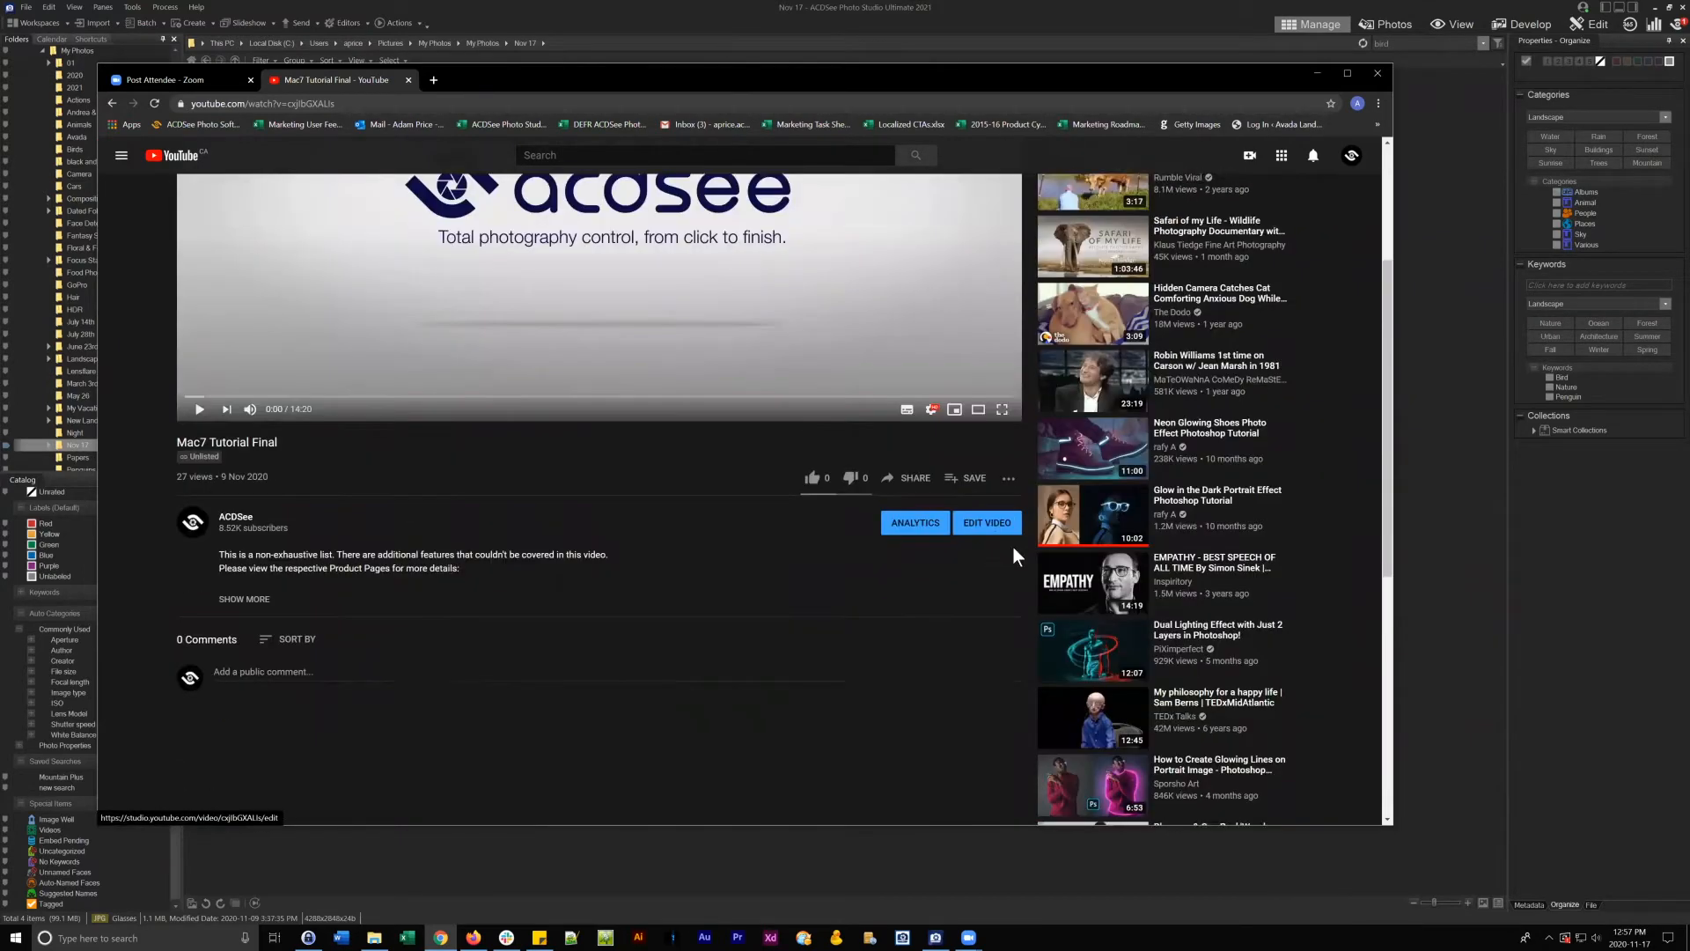
{"action": "scroll", "coordinate": [1012, 546], "scroll_direction": "up", "scroll_amount": 1}
{"action": "scroll", "coordinate": [798, 426], "scroll_direction": "up", "scroll_amount": 2}
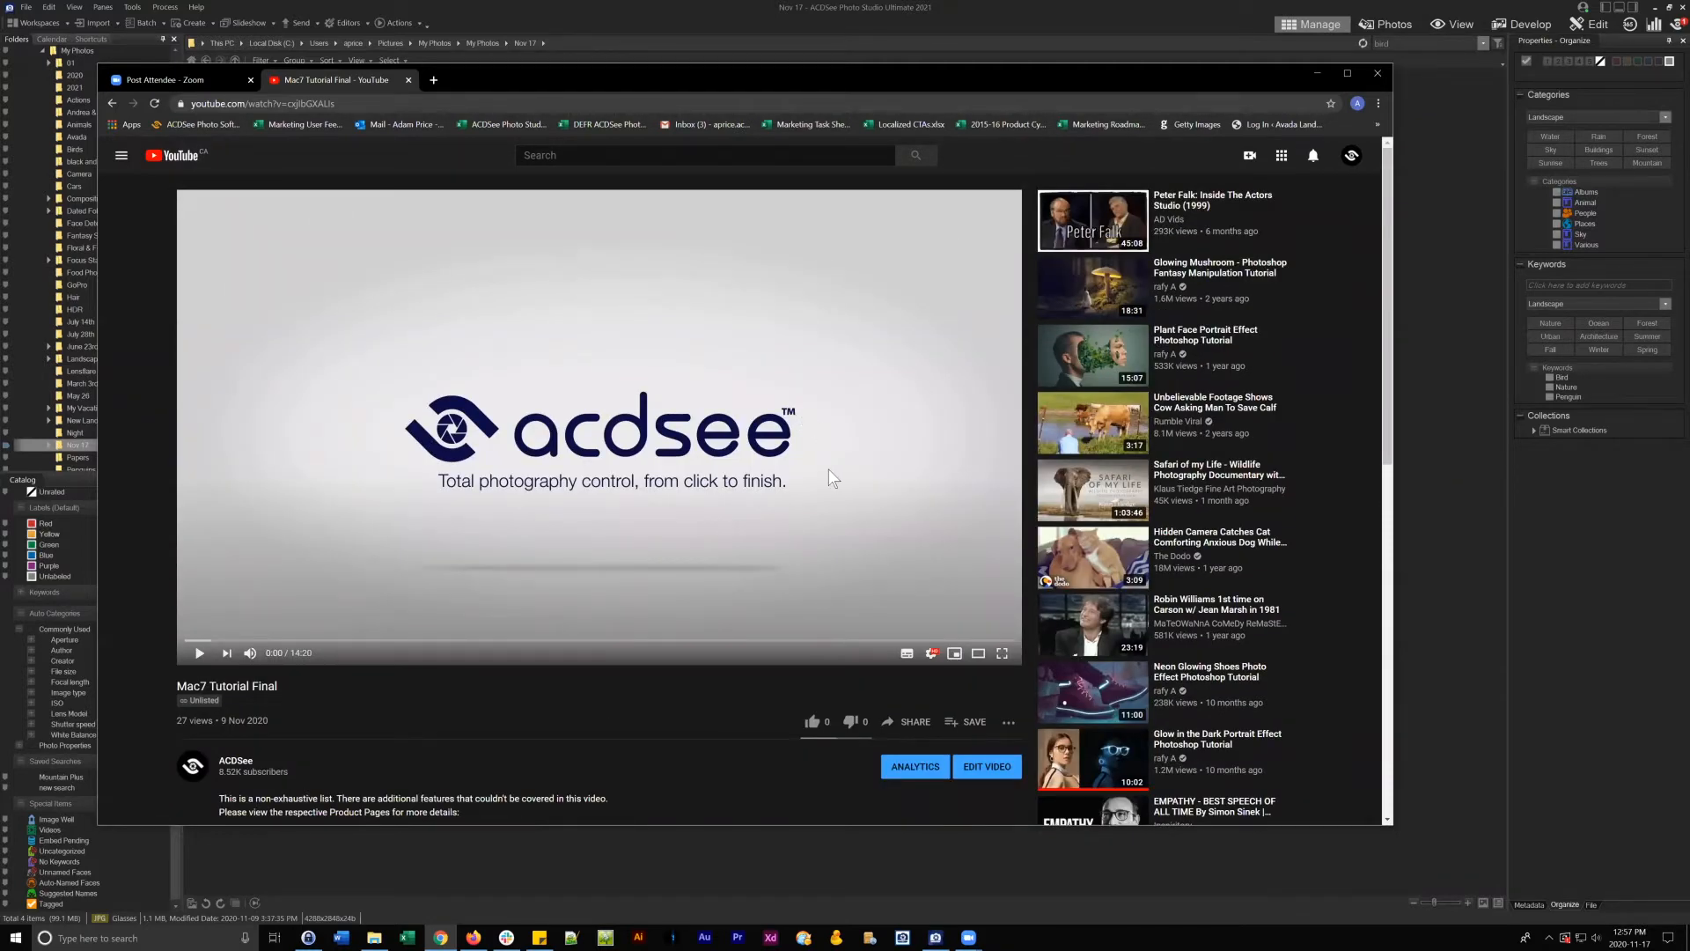
{"action": "scroll", "coordinate": [832, 465], "scroll_direction": "down", "scroll_amount": 1}
{"action": "scroll", "coordinate": [806, 472], "scroll_direction": "up", "scroll_amount": 1}
- Close the YouTube tab, minimize the browser and select the Glasses photo in ACDSee's Manage mode
{"action": "left_click", "coordinate": [408, 80]}
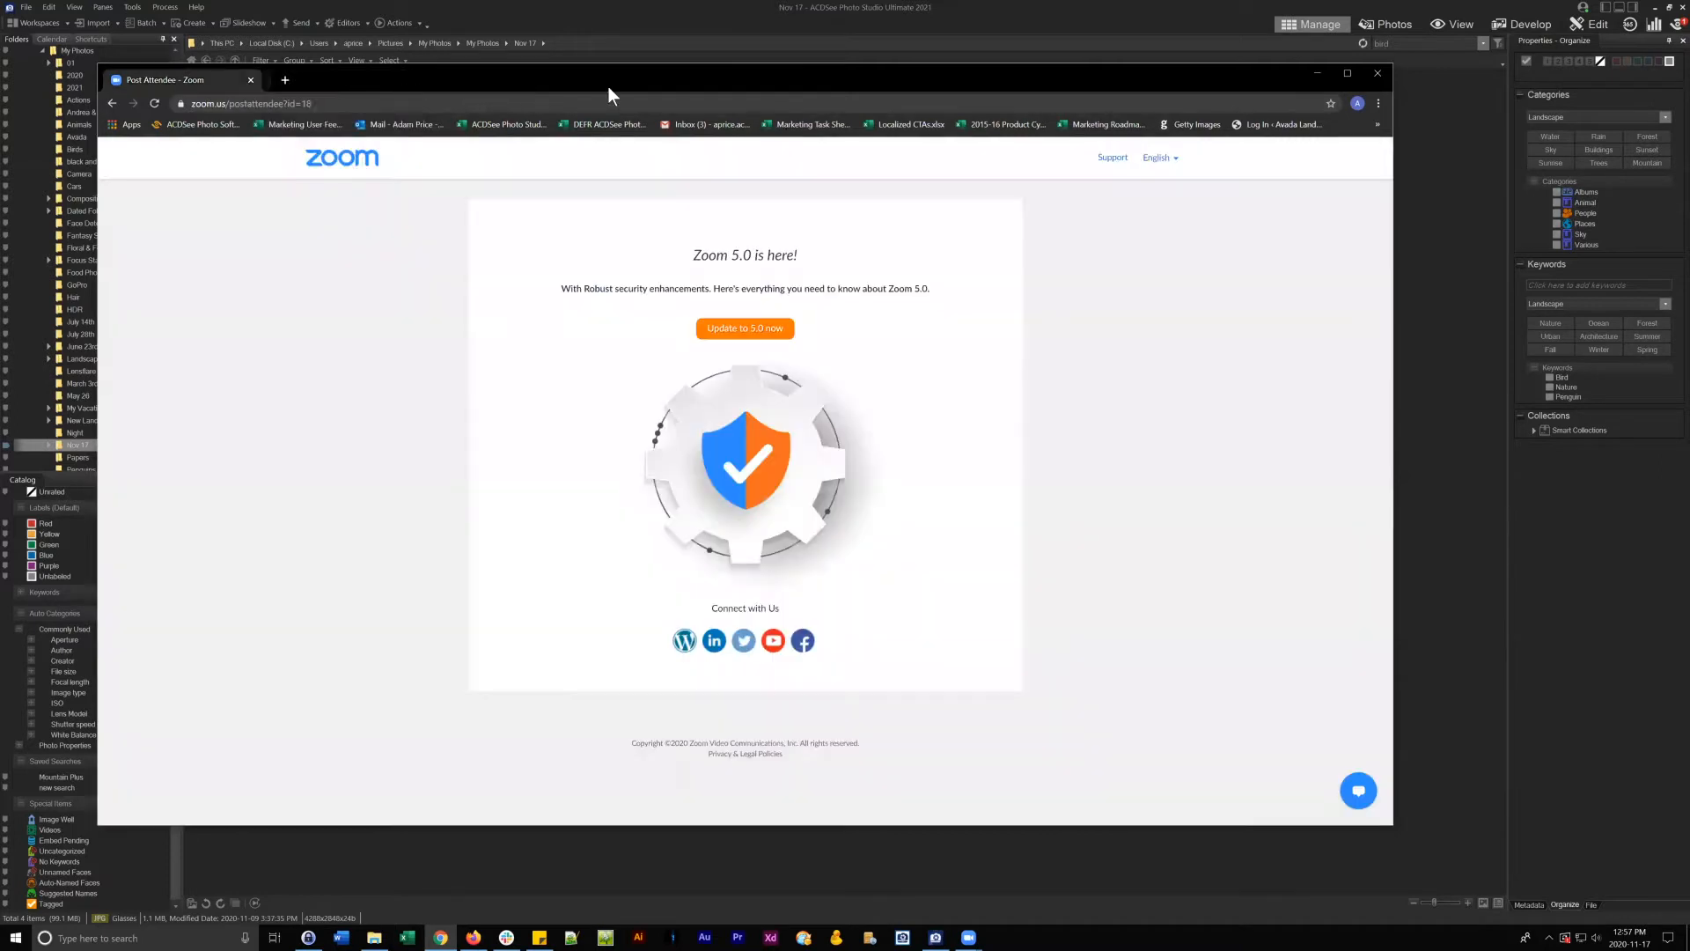
{"action": "left_click", "coordinate": [1318, 73]}
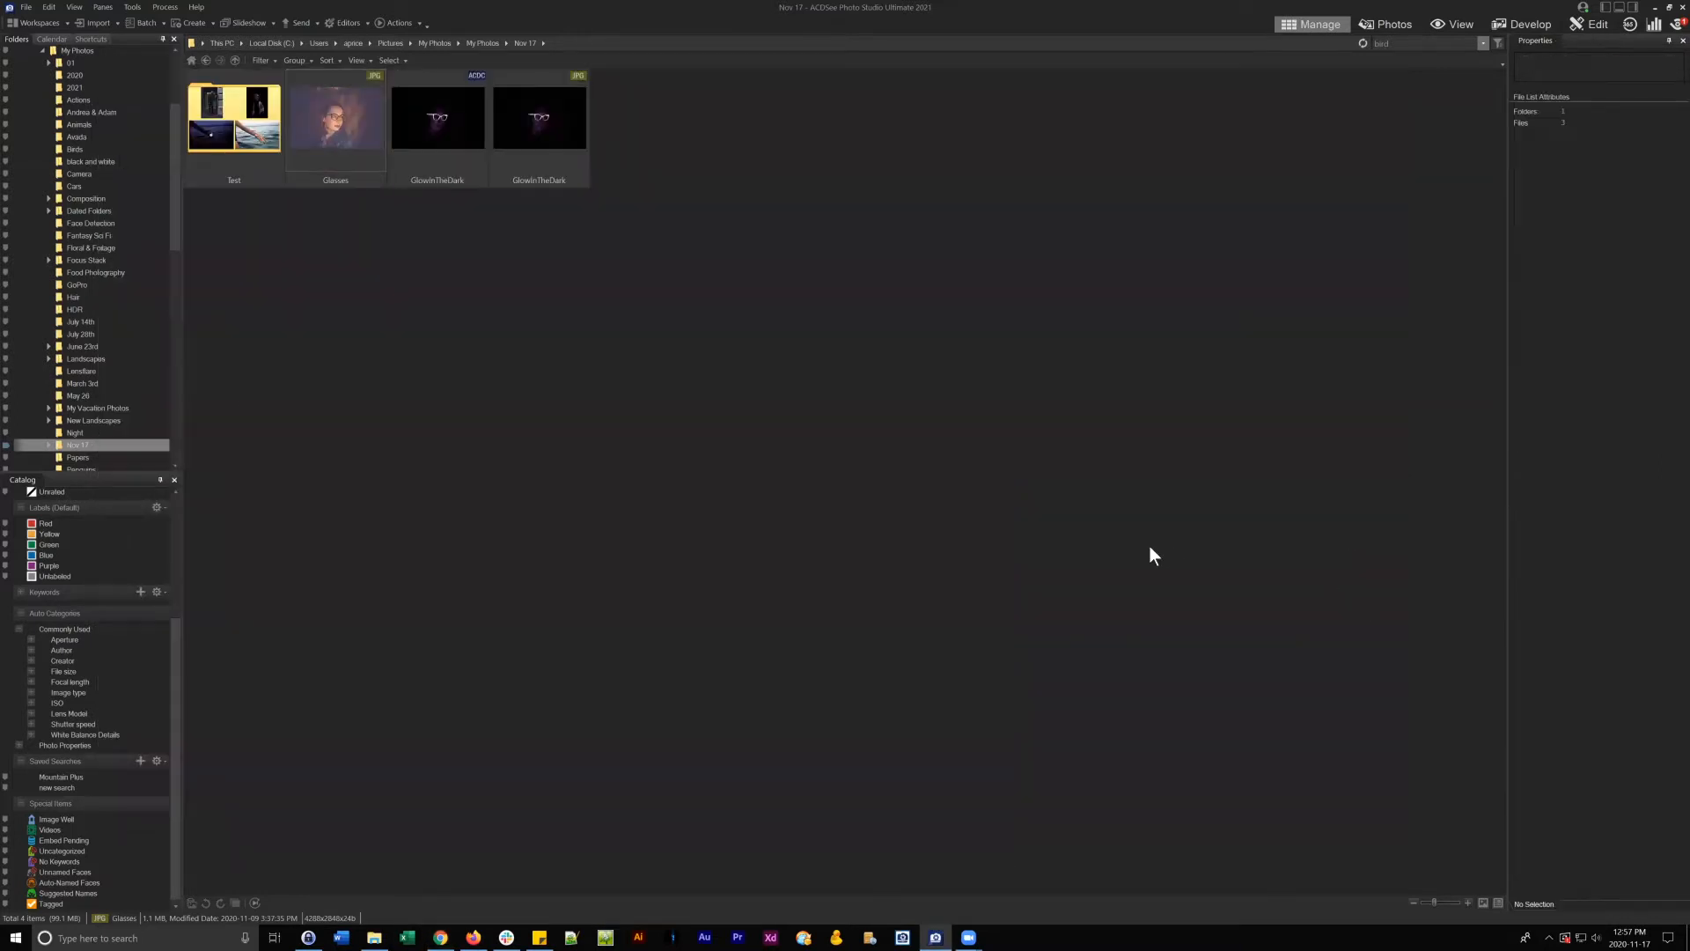
{"action": "left_click", "coordinate": [333, 125]}
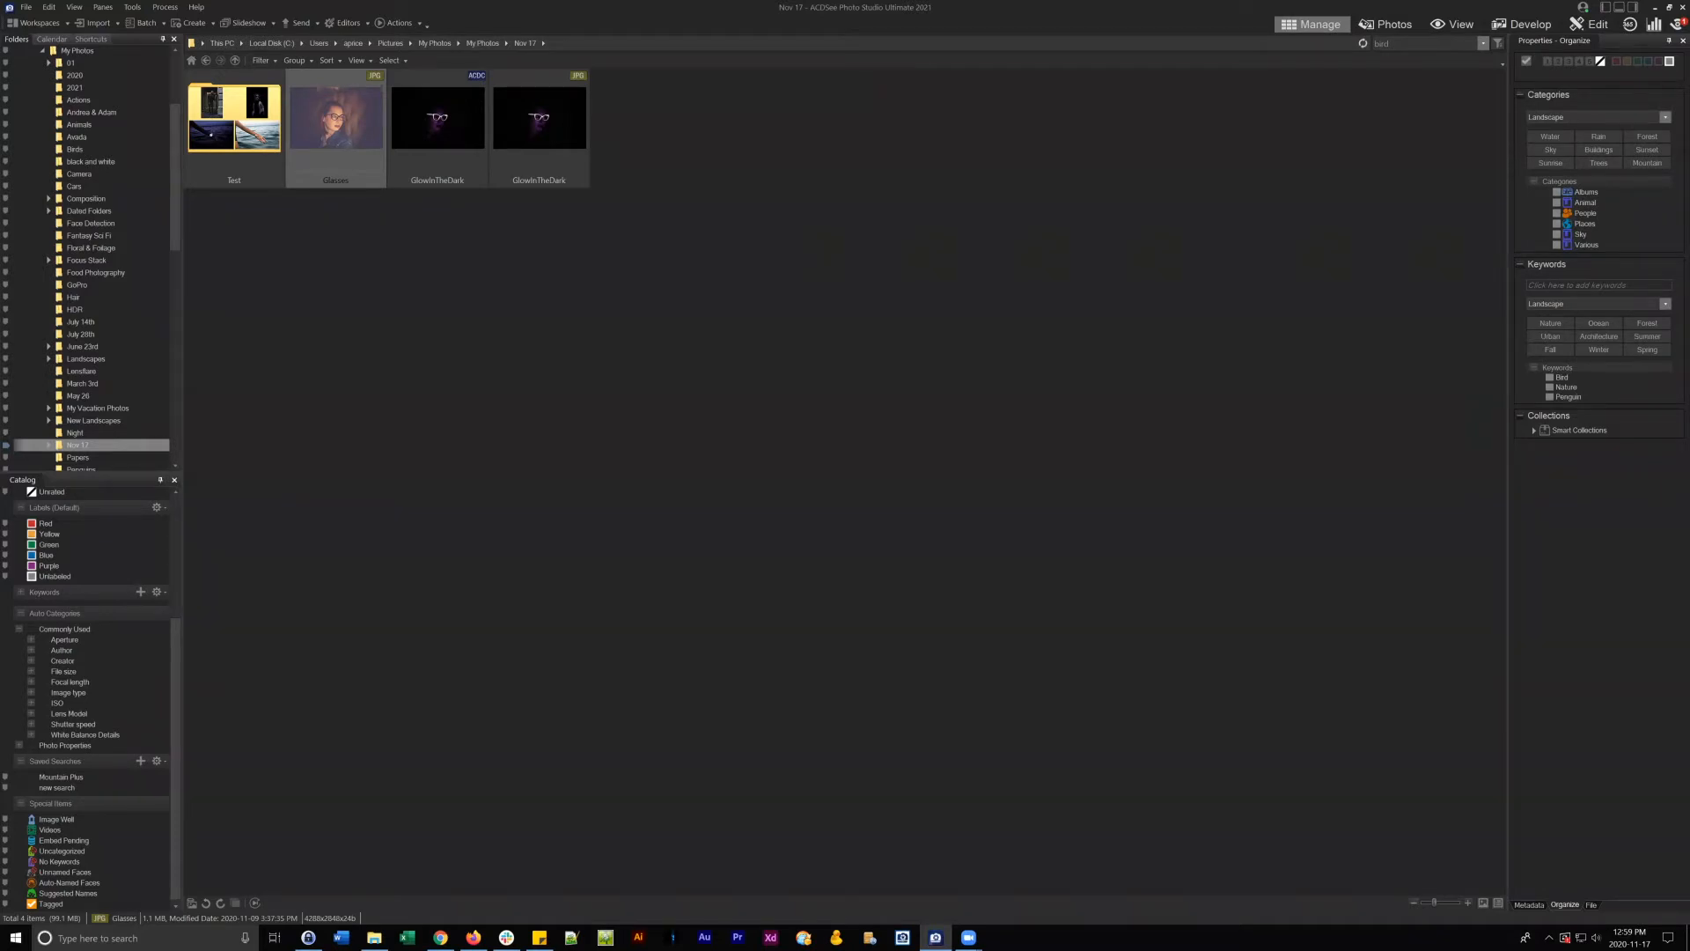
- Open the Glasses photo in Edit mode and zoom out until the whole image fits the view
{"action": "left_click", "coordinate": [1074, 413]}
{"action": "left_click", "coordinate": [341, 100]}
{"action": "left_click", "coordinate": [1594, 25]}
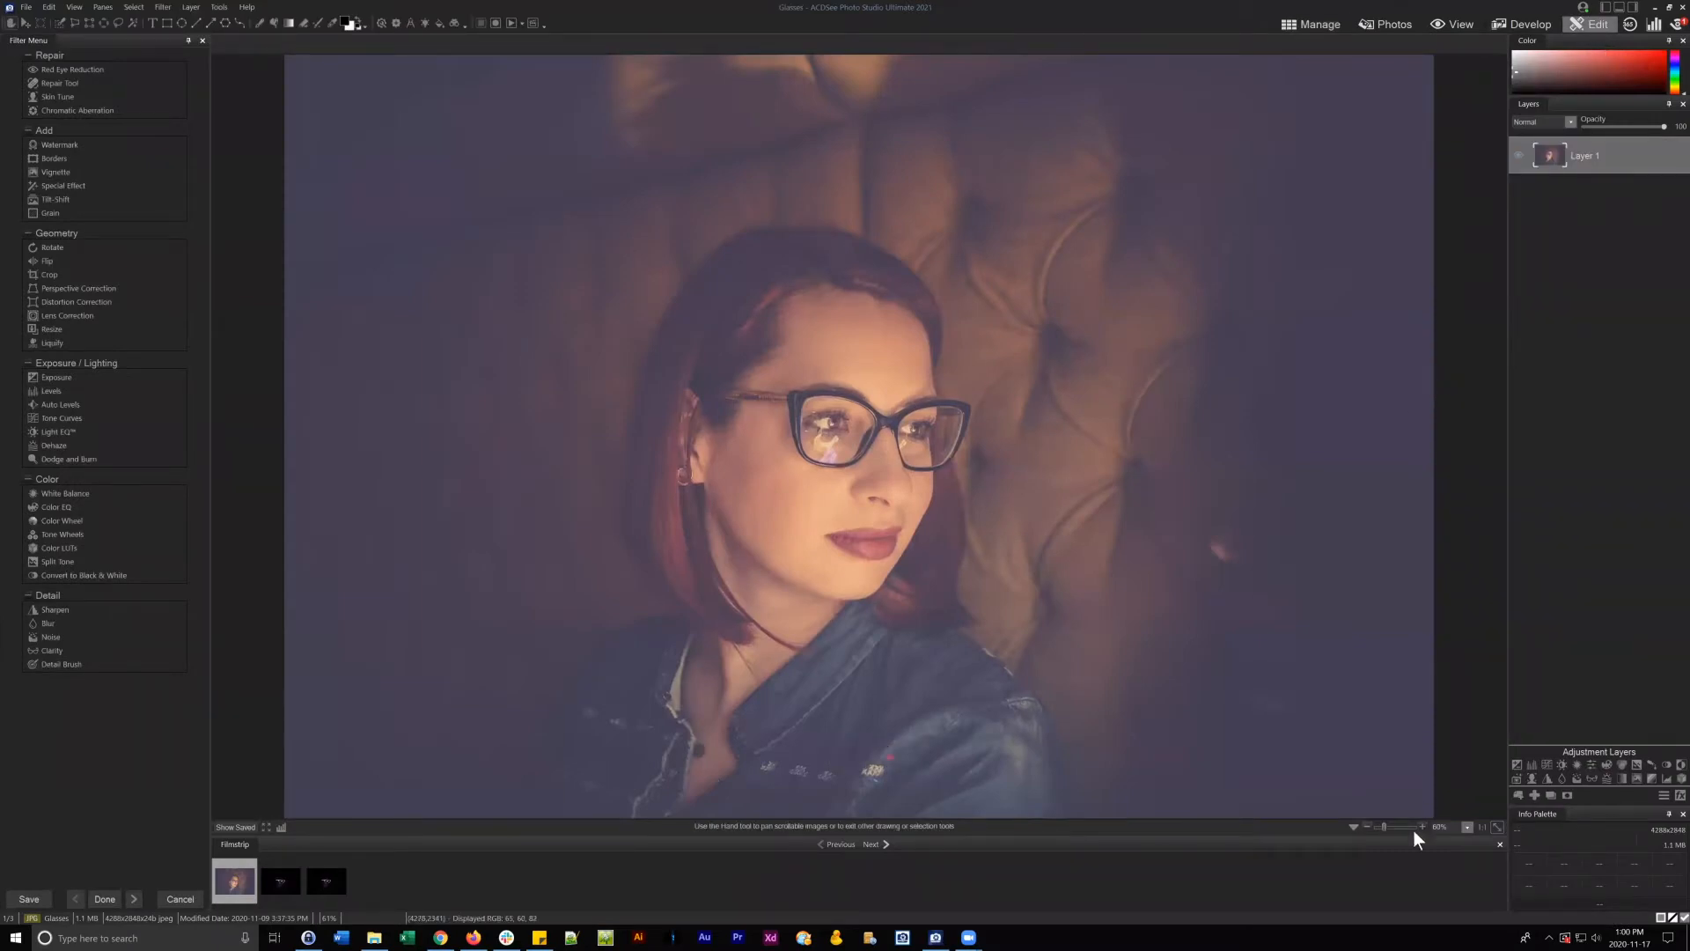
{"action": "left_click", "coordinate": [1365, 826]}
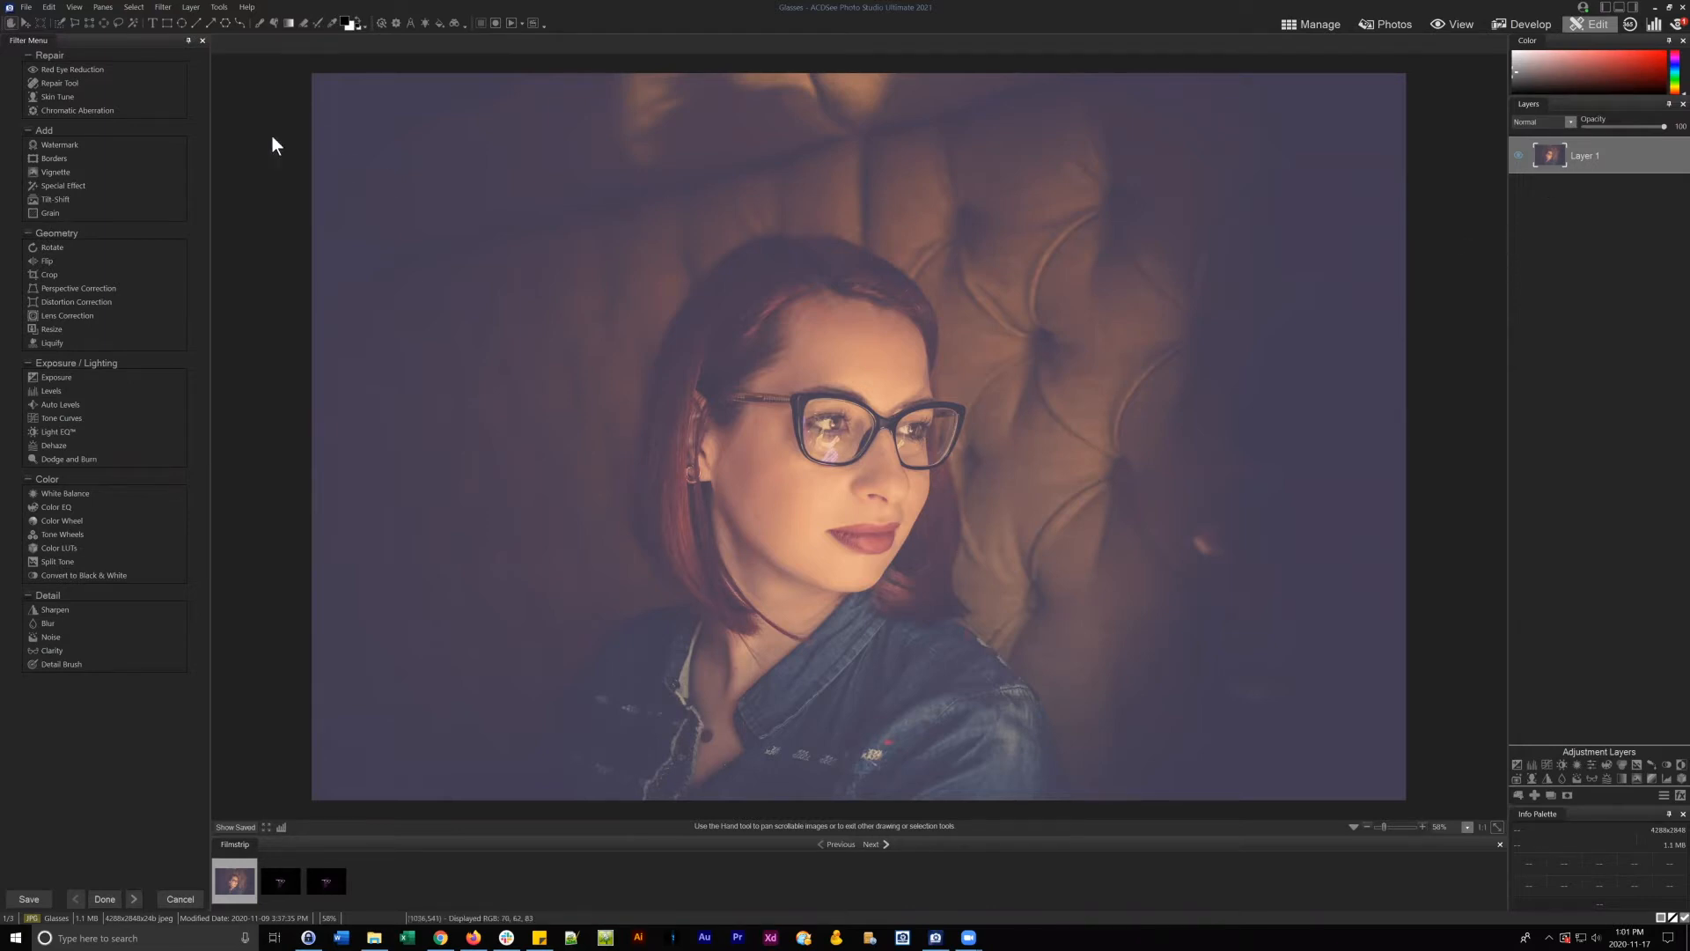
- Save the photo in the ACDC File Format as Glasses.acdc in the Nov 17 folder
{"action": "left_click", "coordinate": [27, 9]}
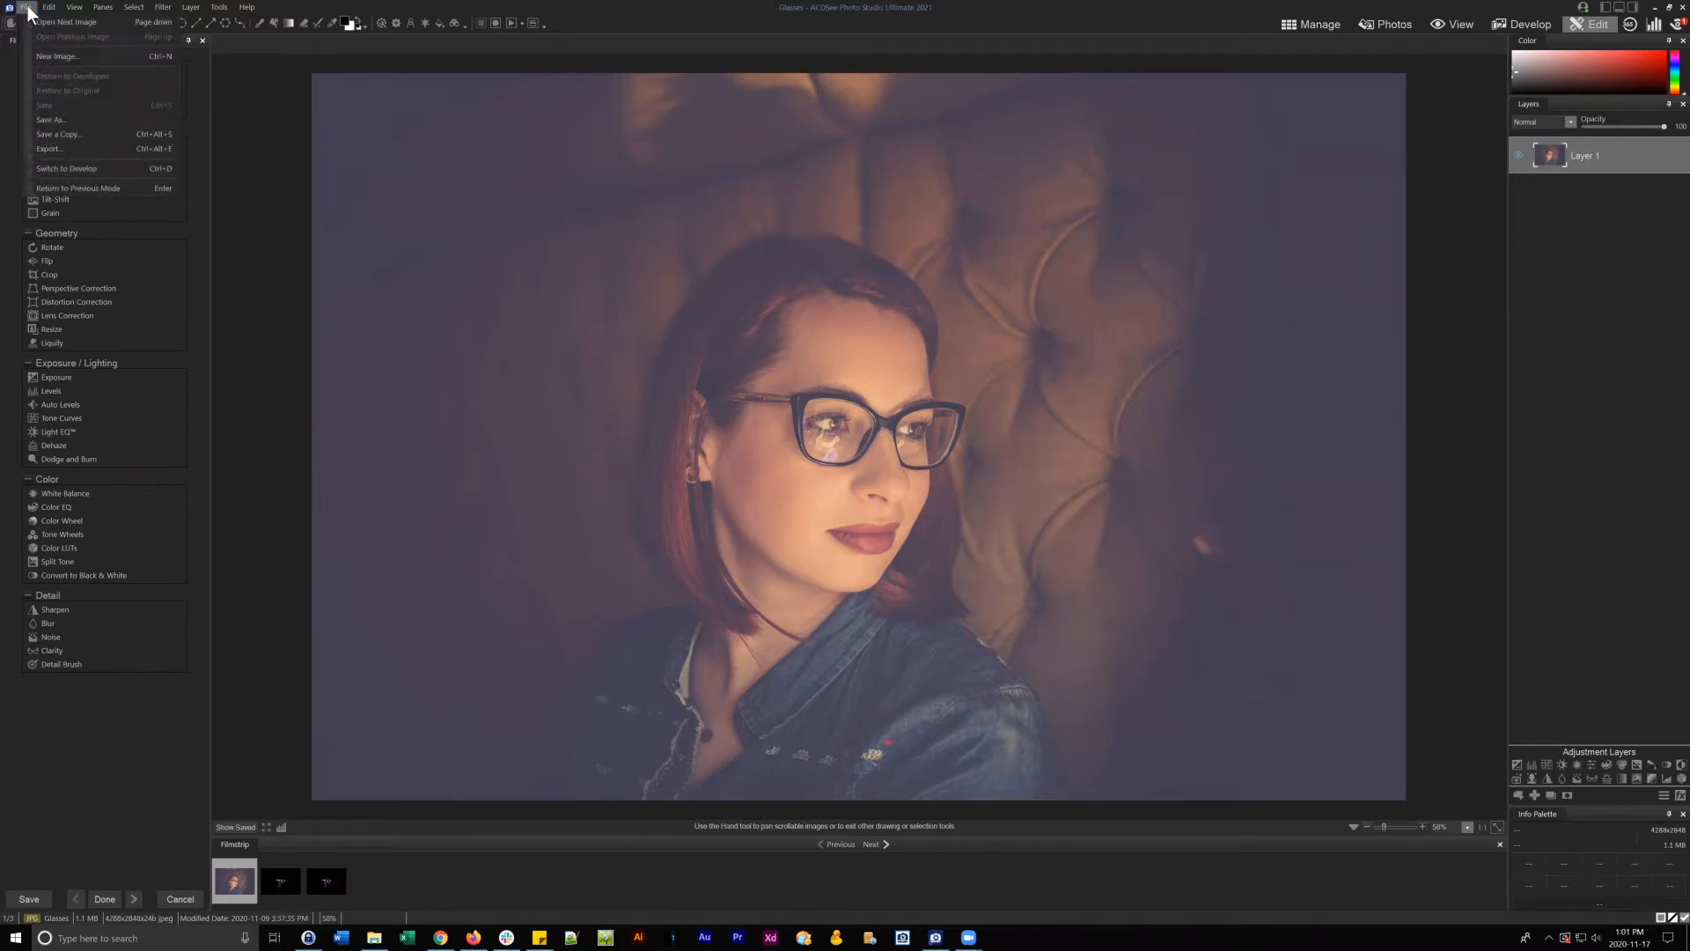
{"action": "left_click", "coordinate": [84, 121]}
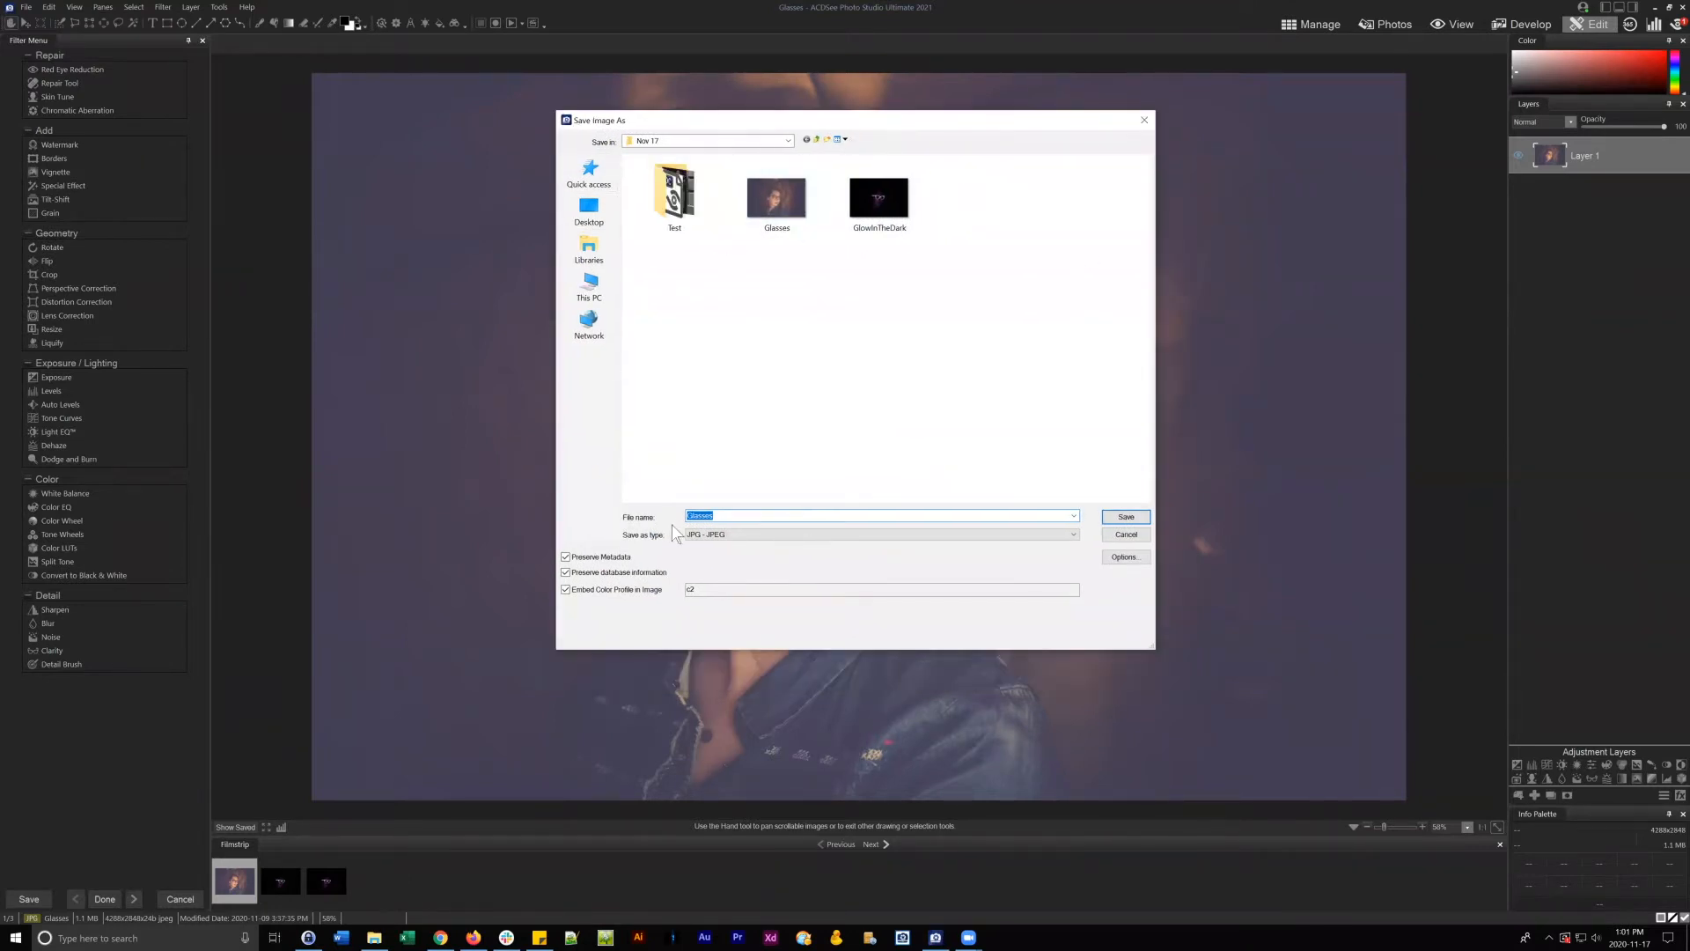
{"action": "left_click", "coordinate": [700, 534]}
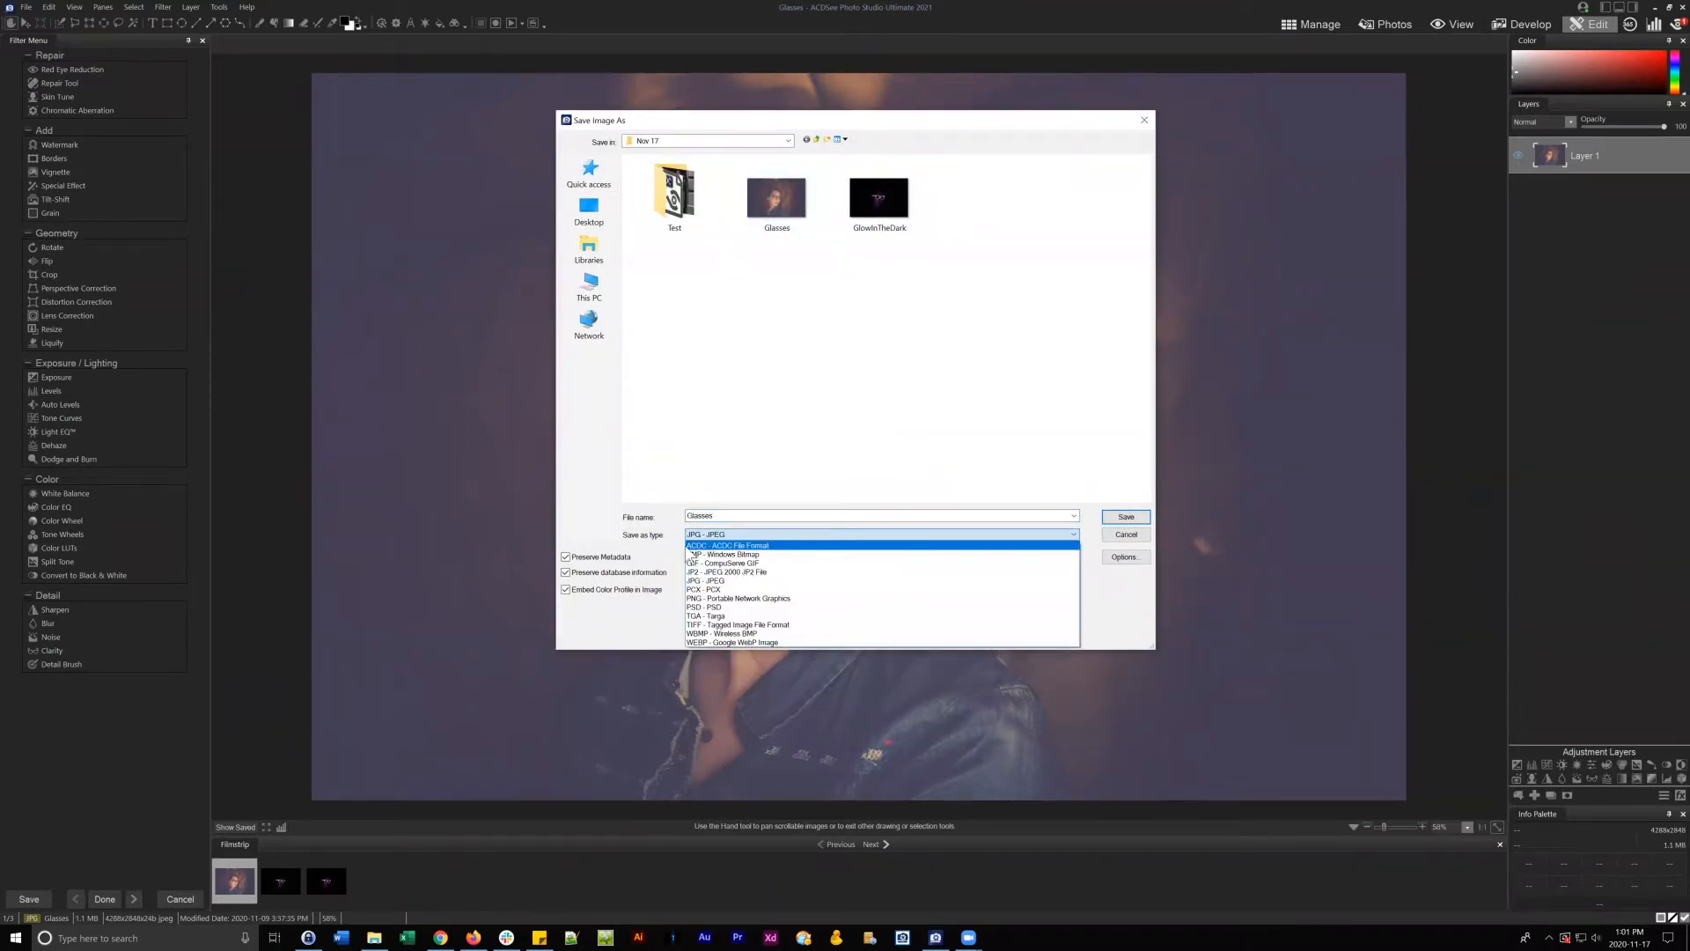
{"action": "left_click", "coordinate": [744, 546]}
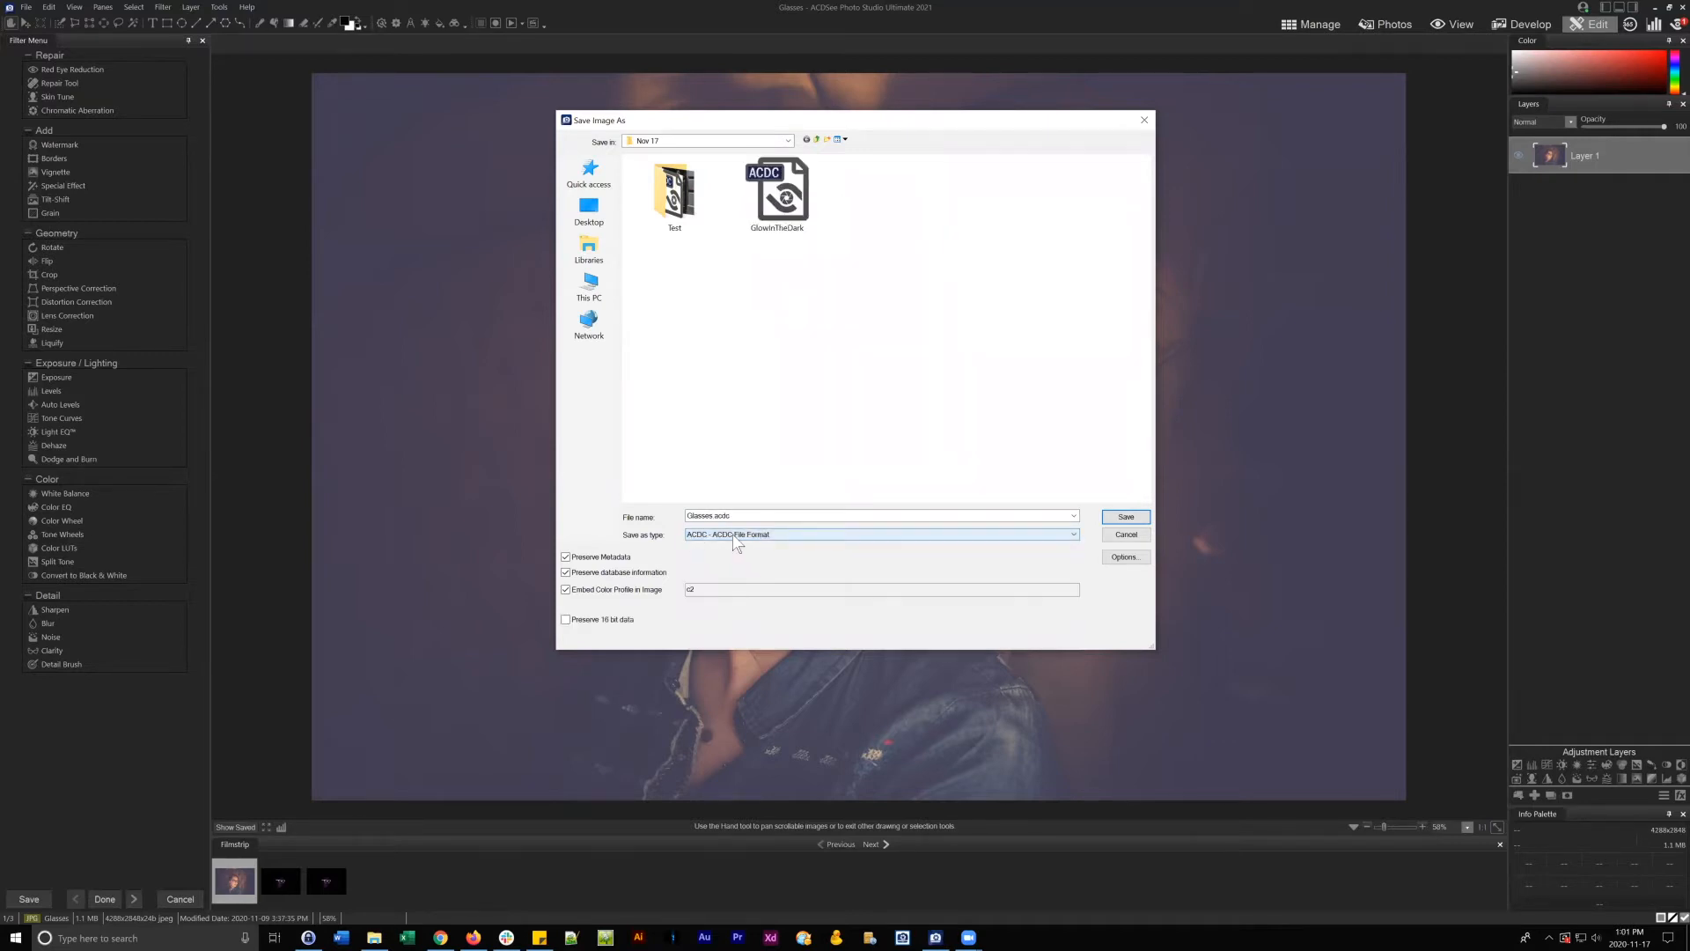
{"action": "left_click", "coordinate": [1123, 523]}
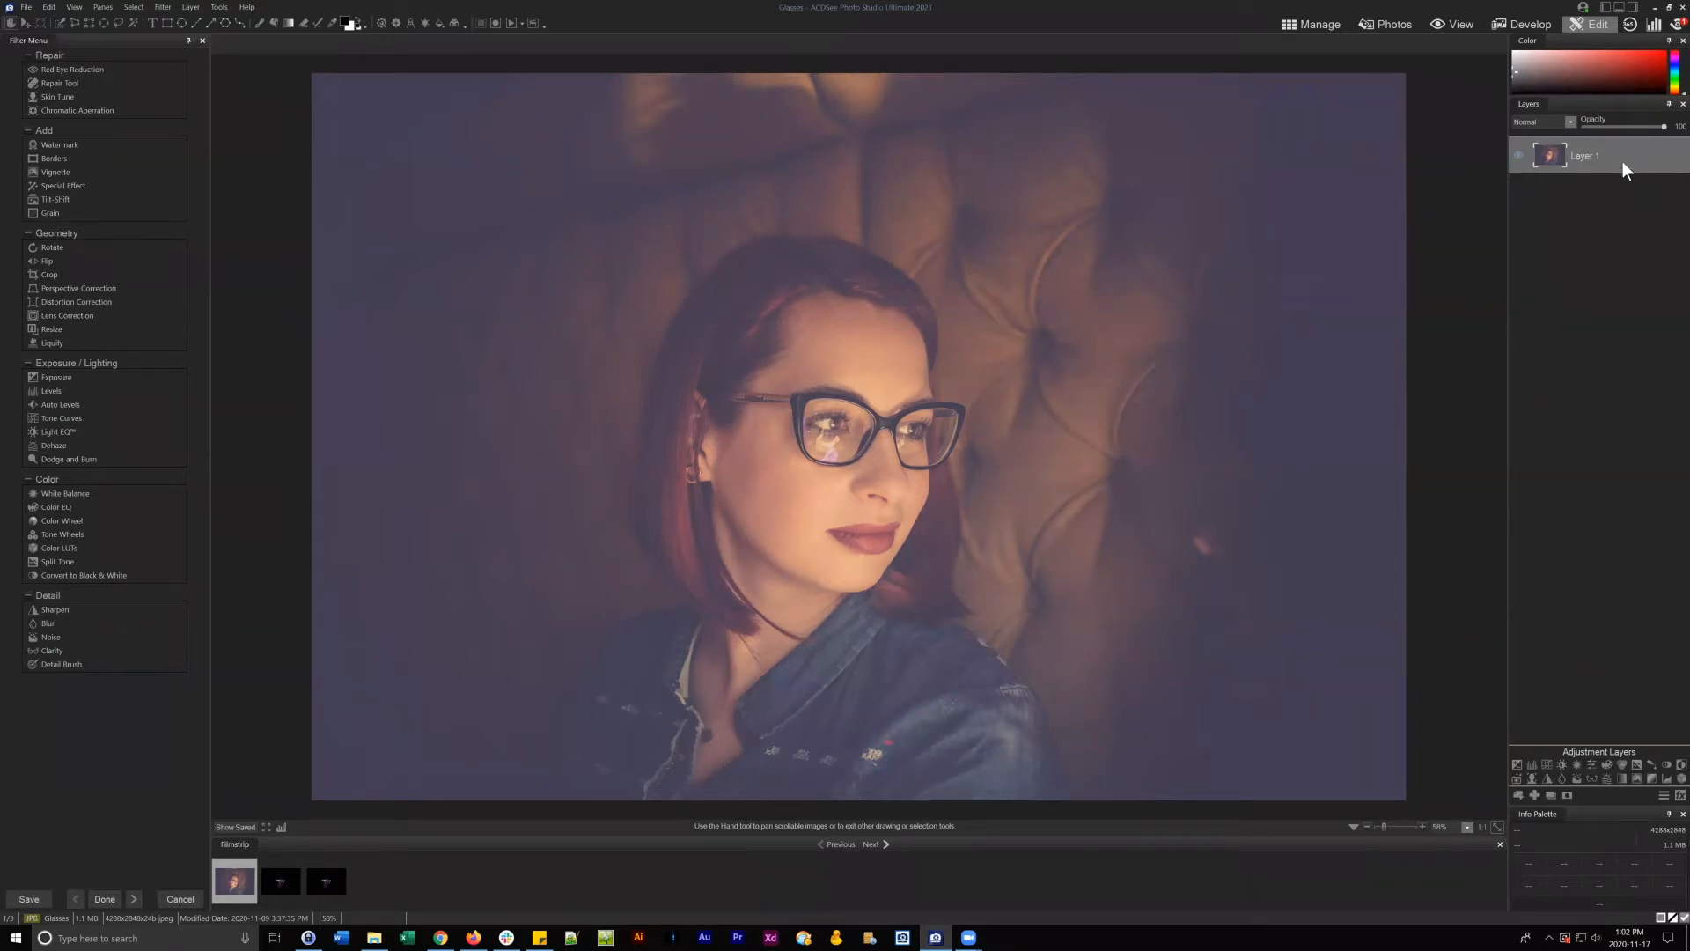
- Duplicate Layer 1 of the photo
{"action": "left_click_drag", "start_coordinate": [1623, 161], "coordinate": [1597, 160]}
{"action": "left_click_drag", "start_coordinate": [1575, 156], "coordinate": [1592, 153]}
{"action": "left_click_drag", "start_coordinate": [1593, 155], "coordinate": [1590, 159]}
{"action": "right_click", "coordinate": [1576, 156]}
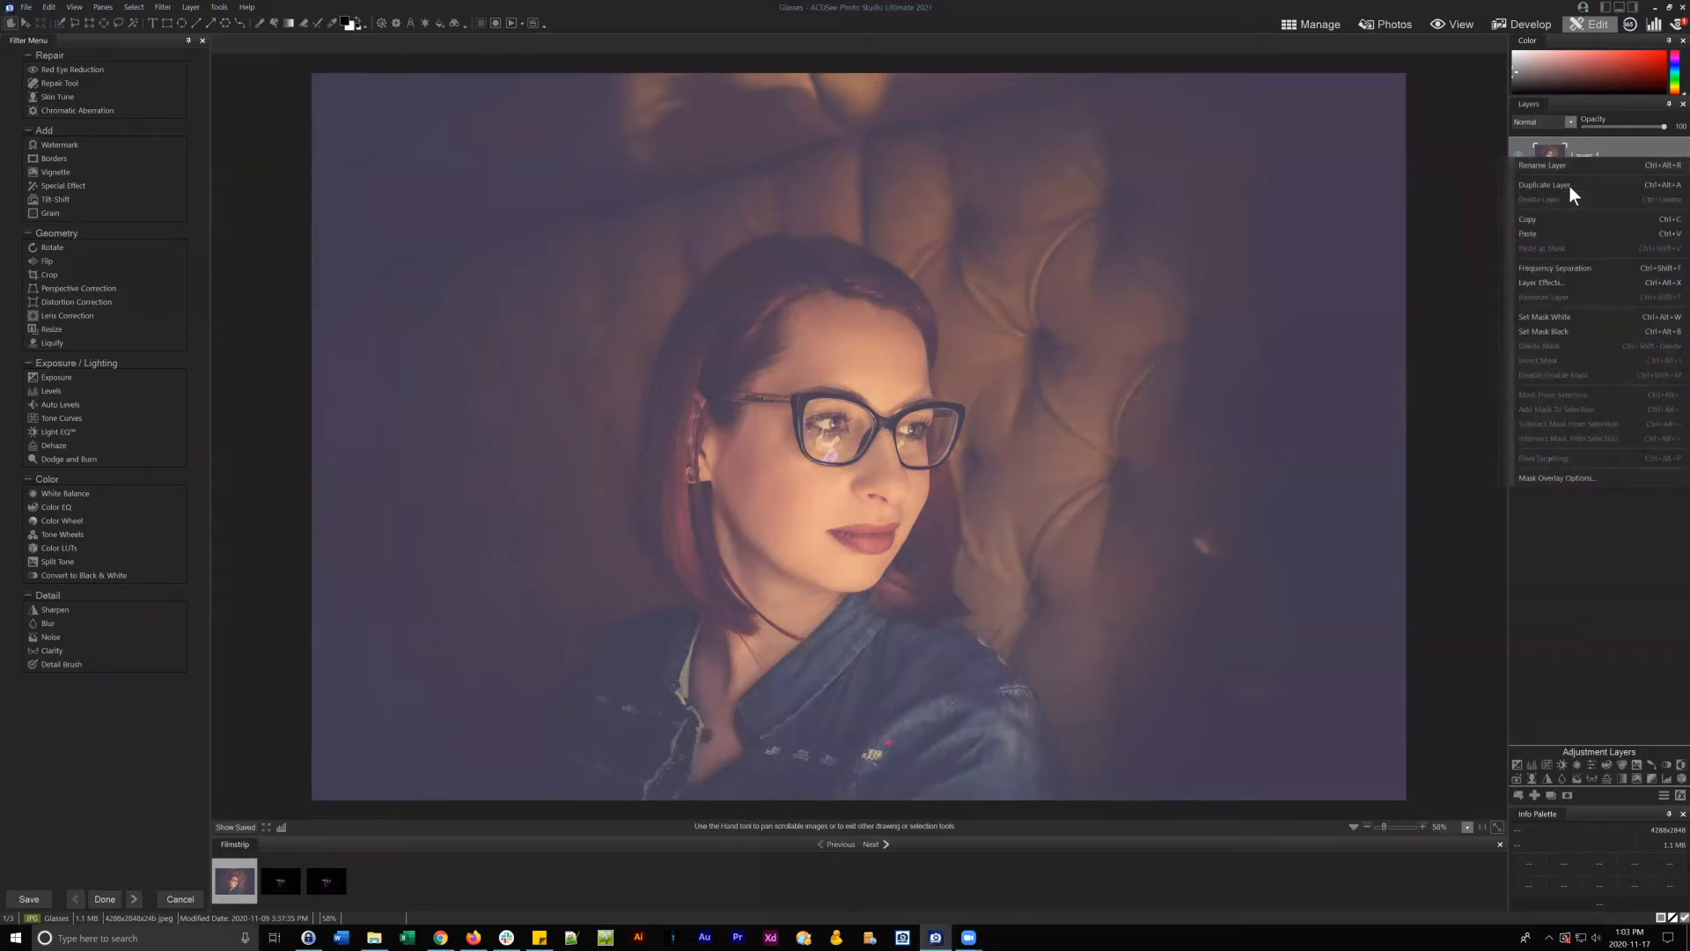
{"action": "left_click", "coordinate": [1598, 142]}
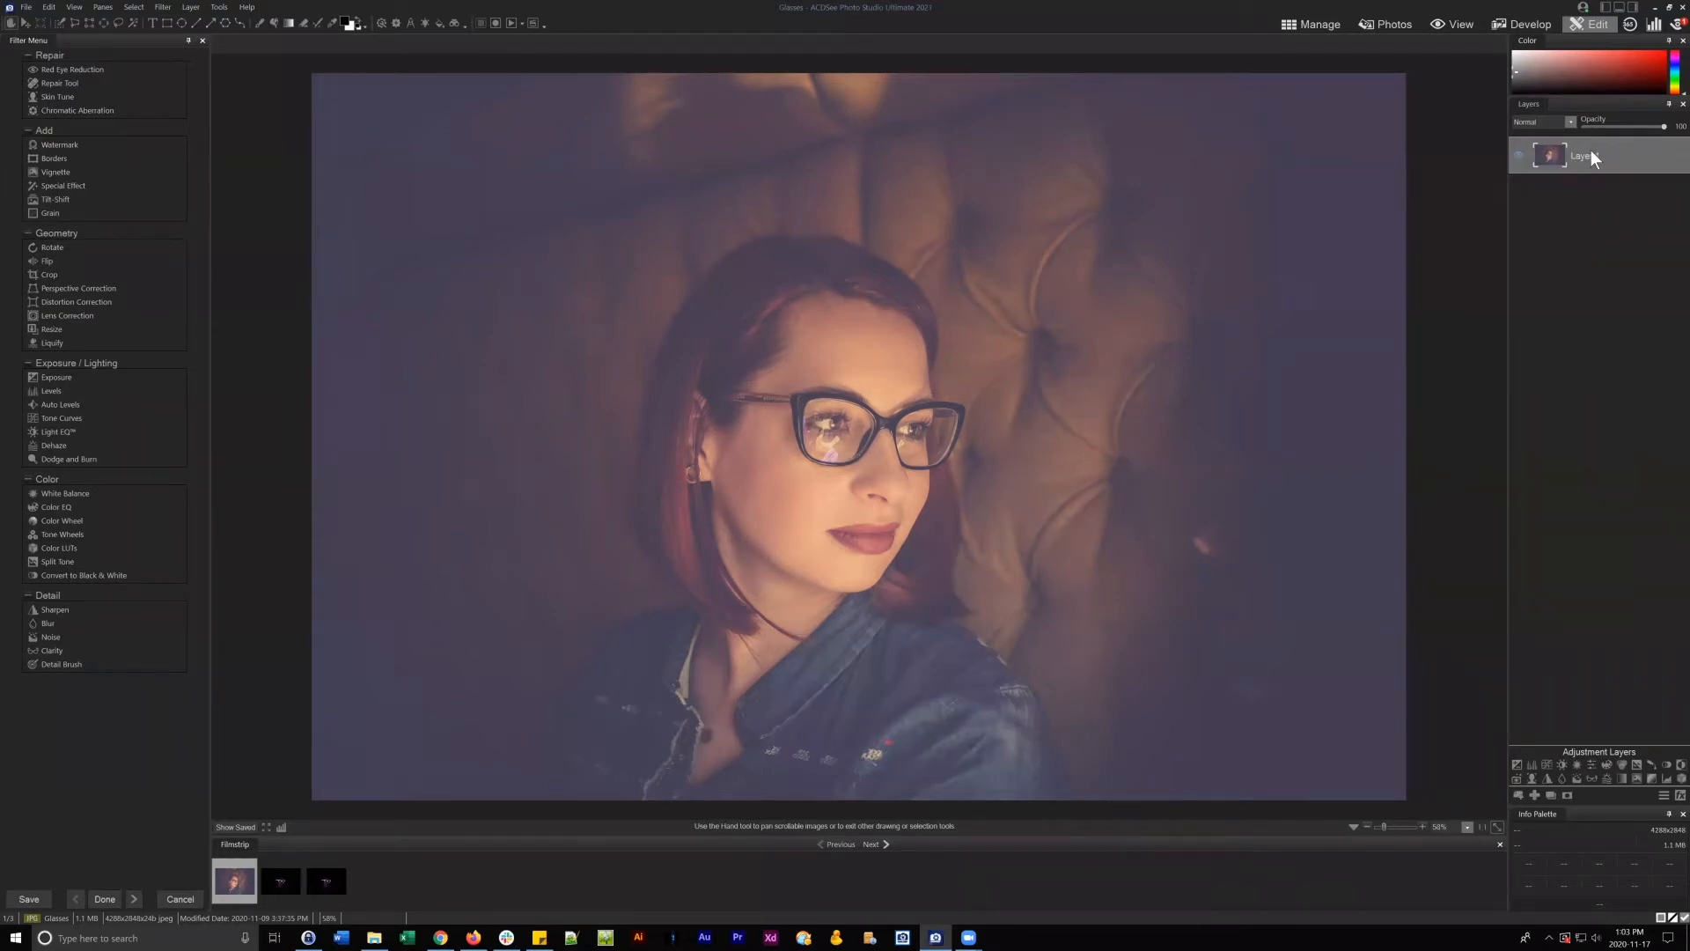
{"action": "left_click", "coordinate": [1550, 794]}
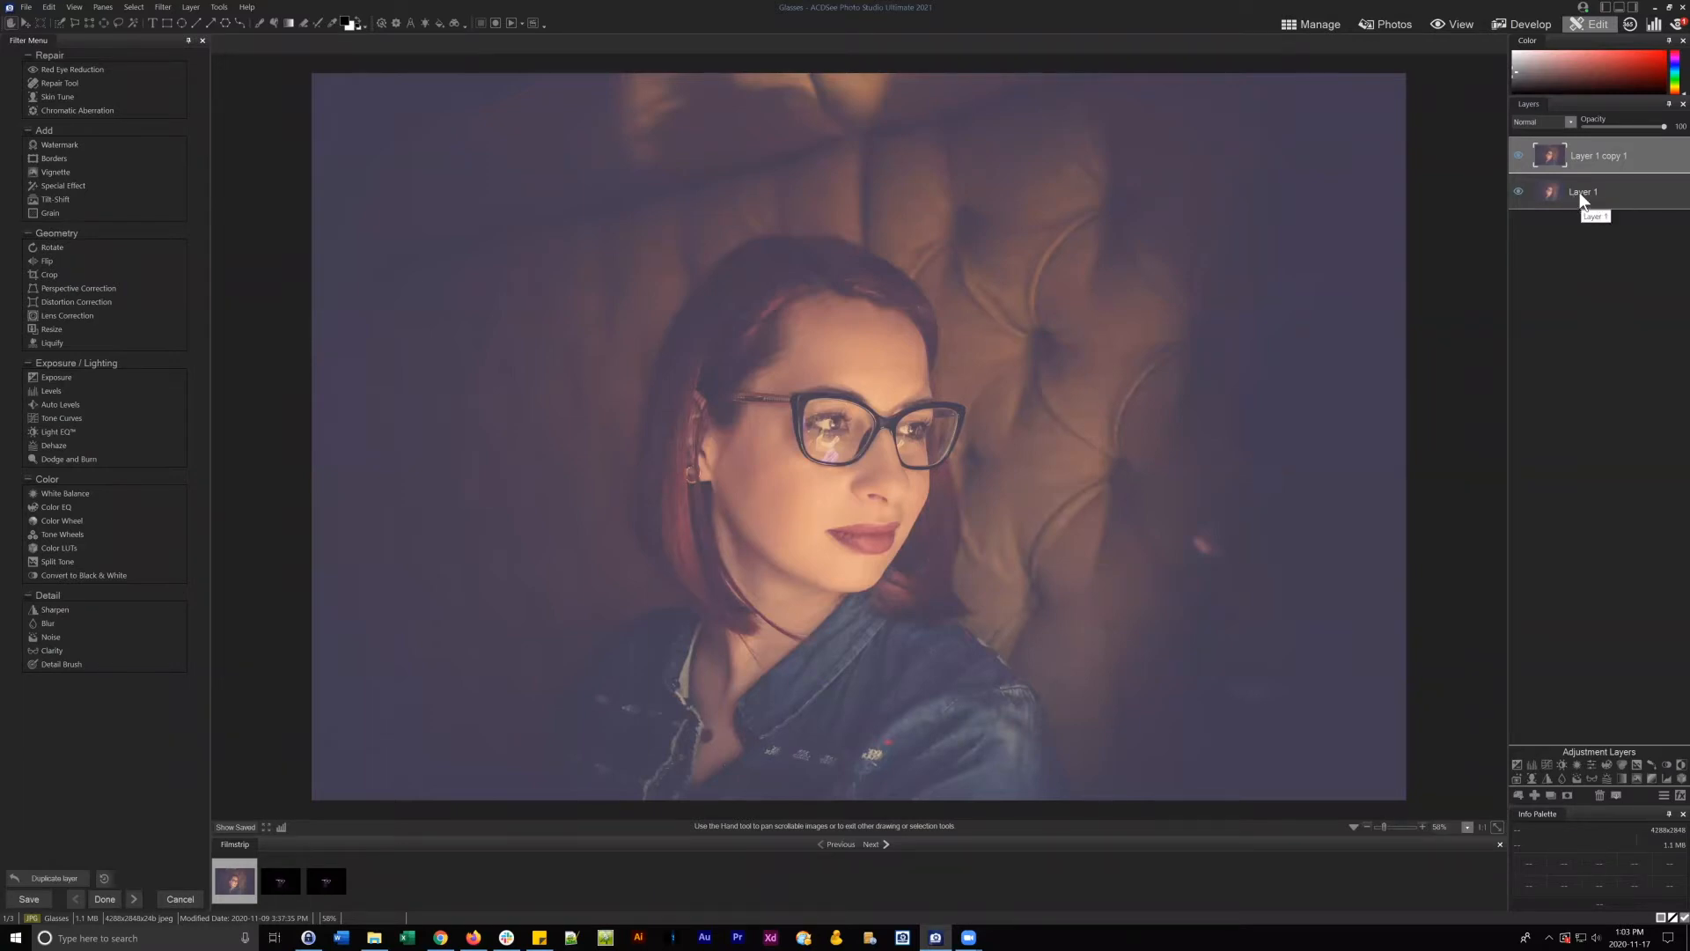
- Rename the original photo layer as Base Layer
{"action": "left_click", "coordinate": [1616, 202]}
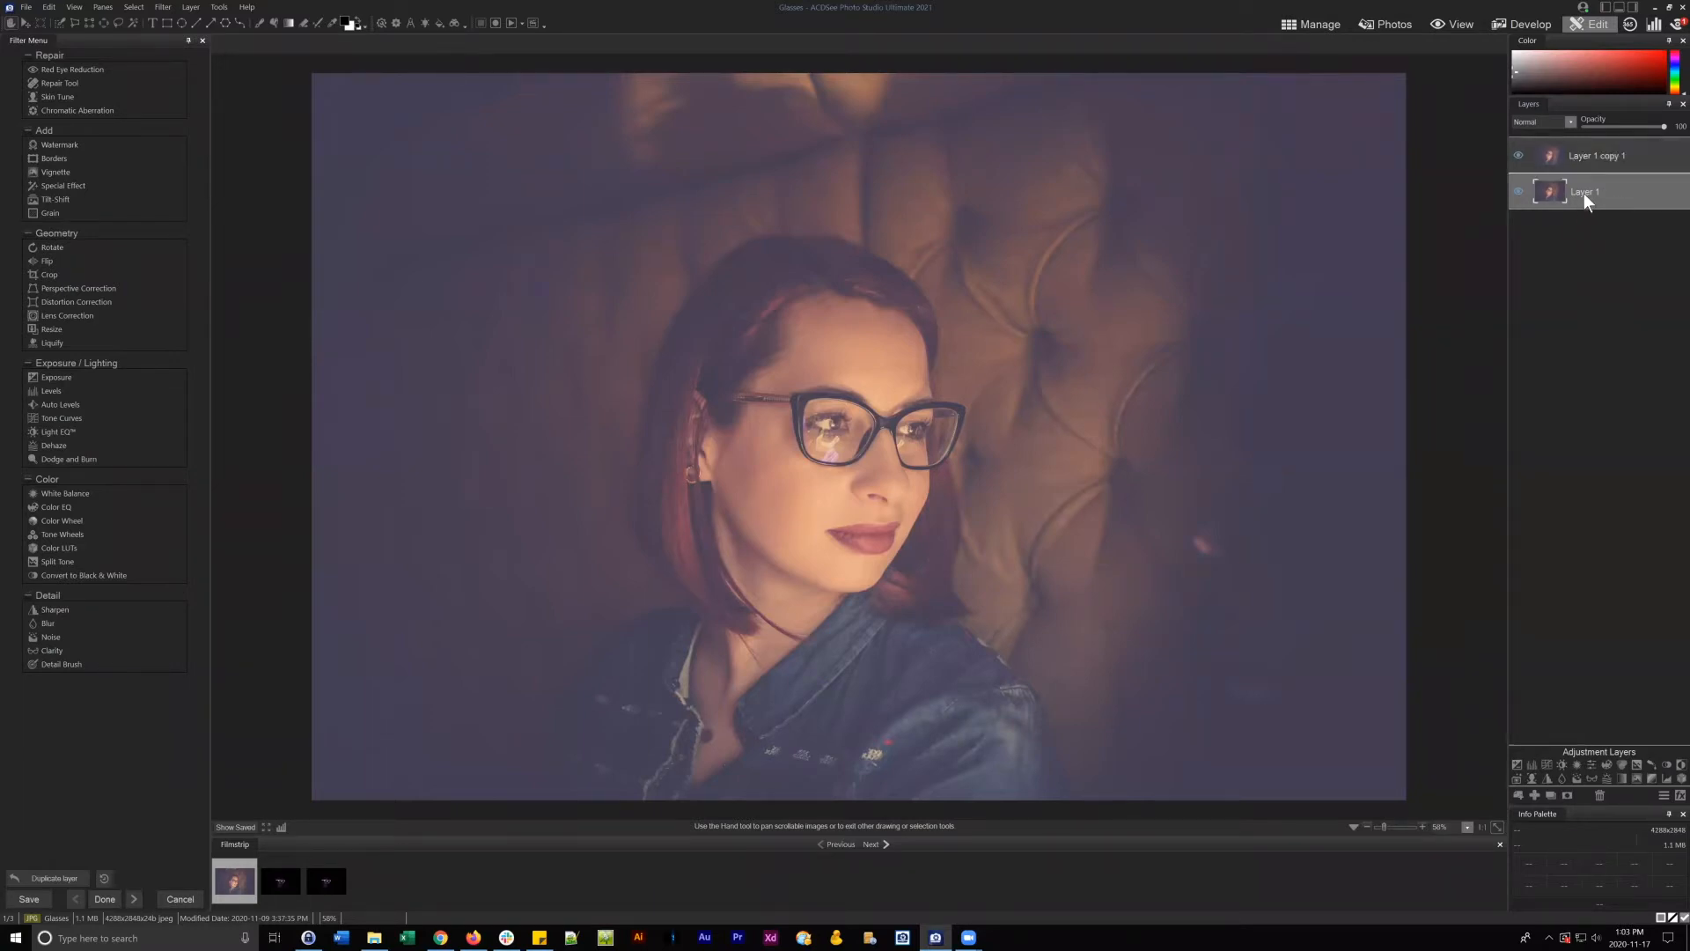
{"action": "right_click", "coordinate": [1582, 197]}
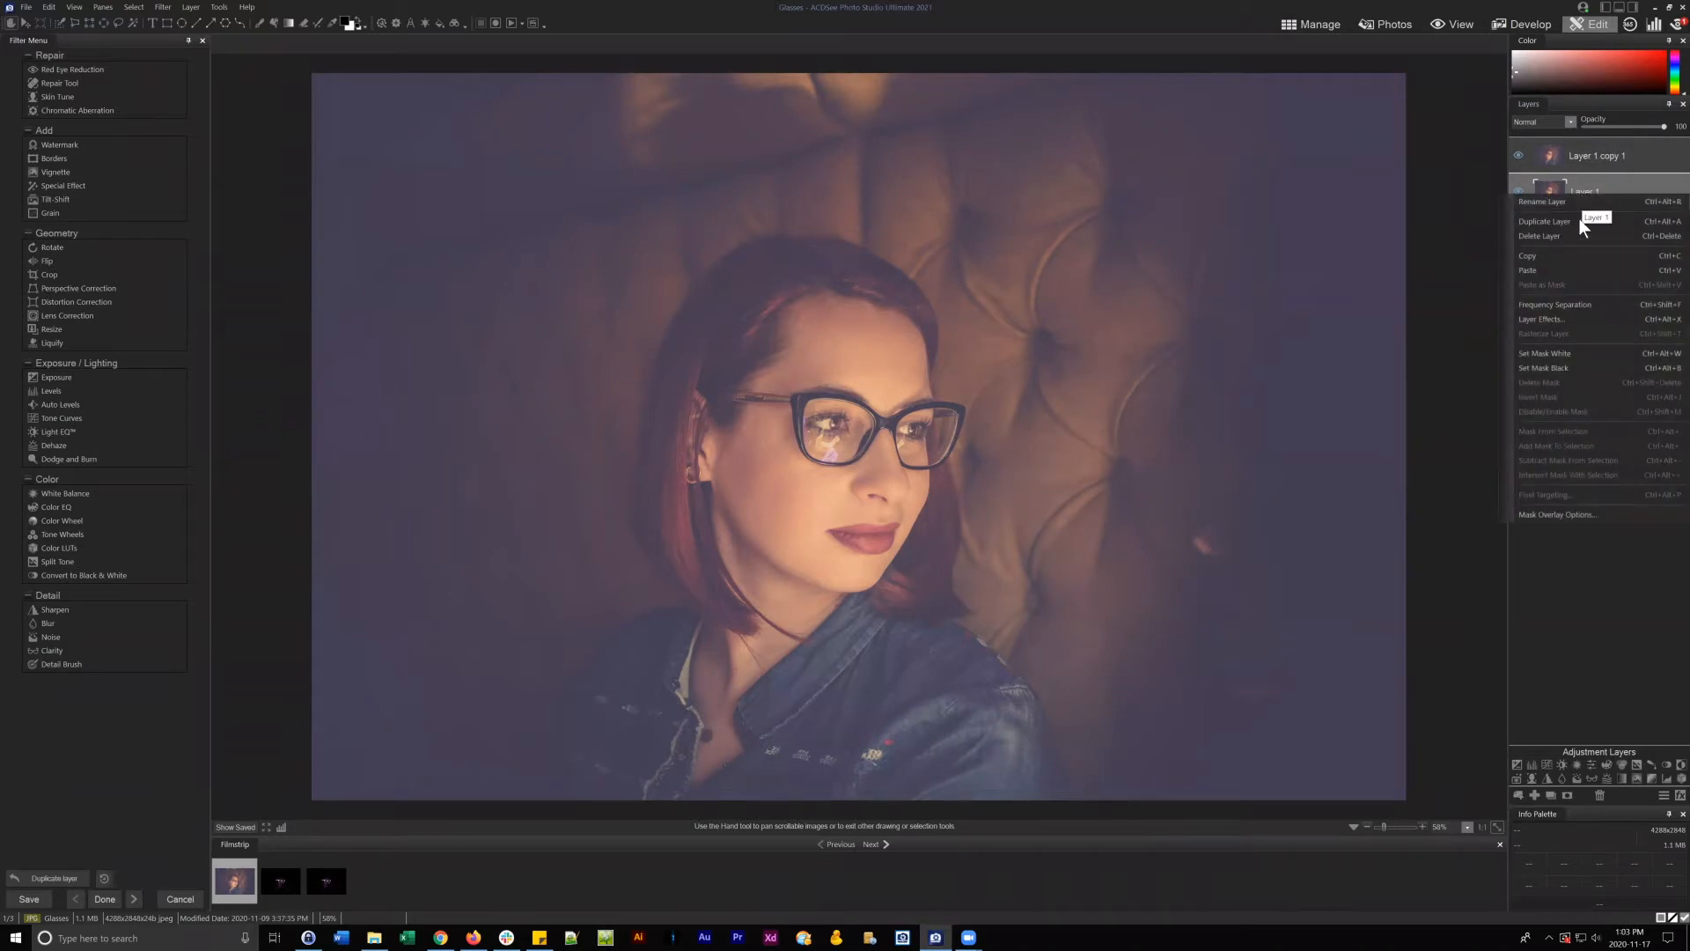
{"action": "left_click", "coordinate": [1566, 202]}
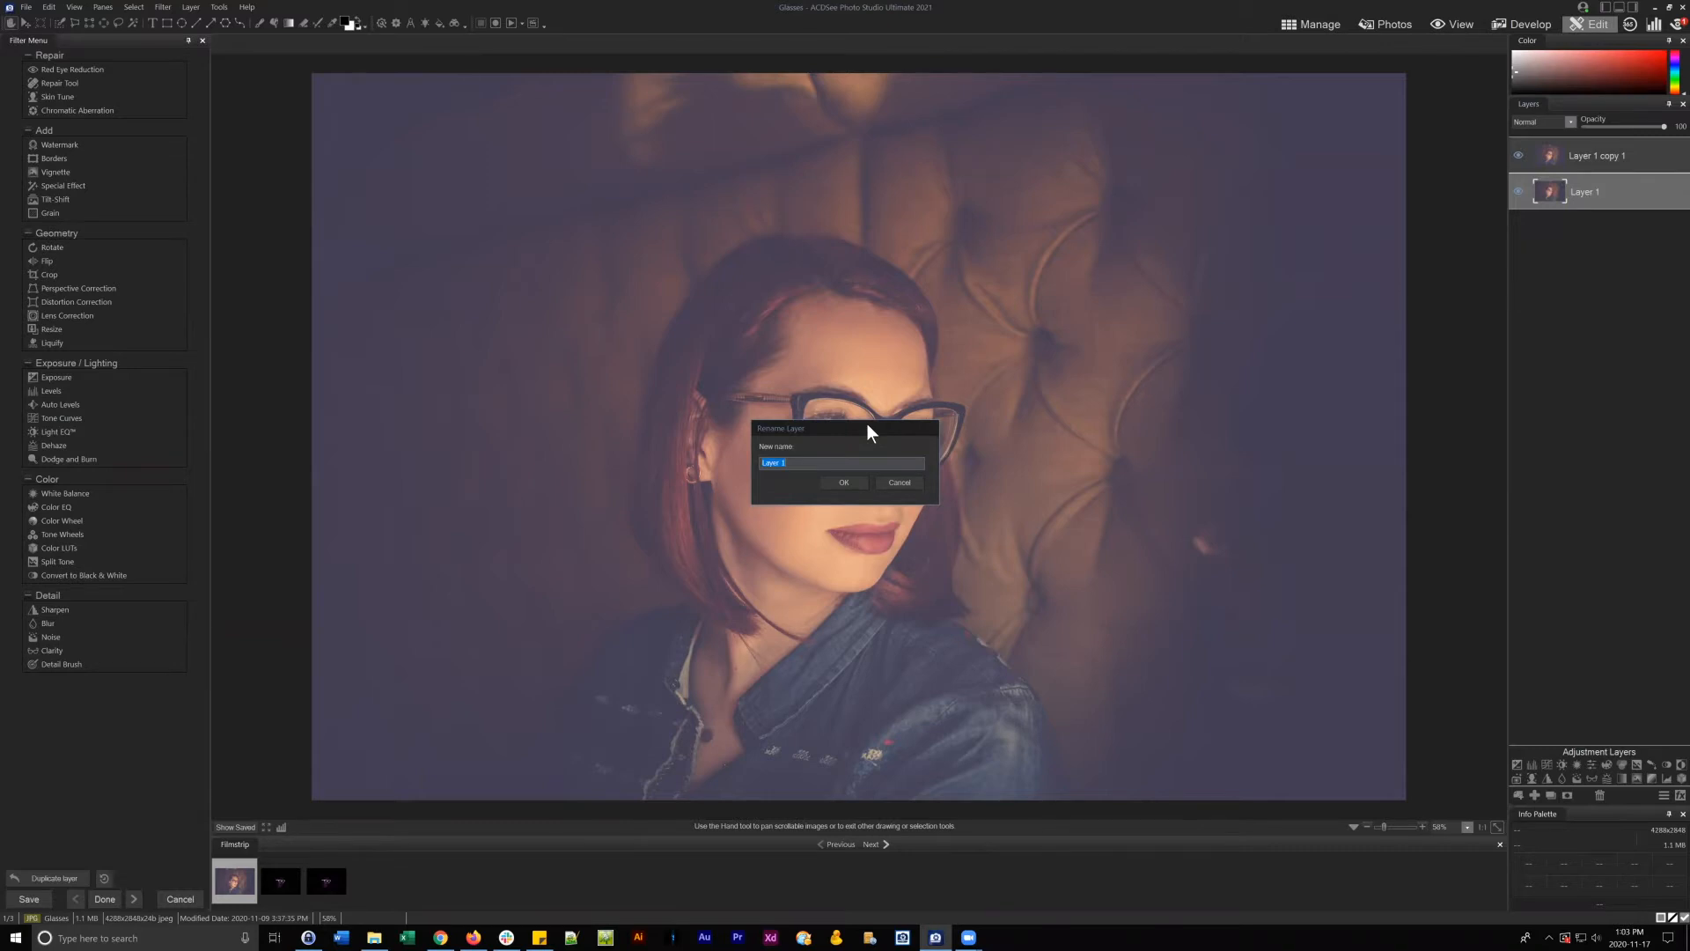
{"action": "type", "text": "Bl"}
{"action": "type", "text": "se Layer"}
{"action": "key", "text": "Return"}
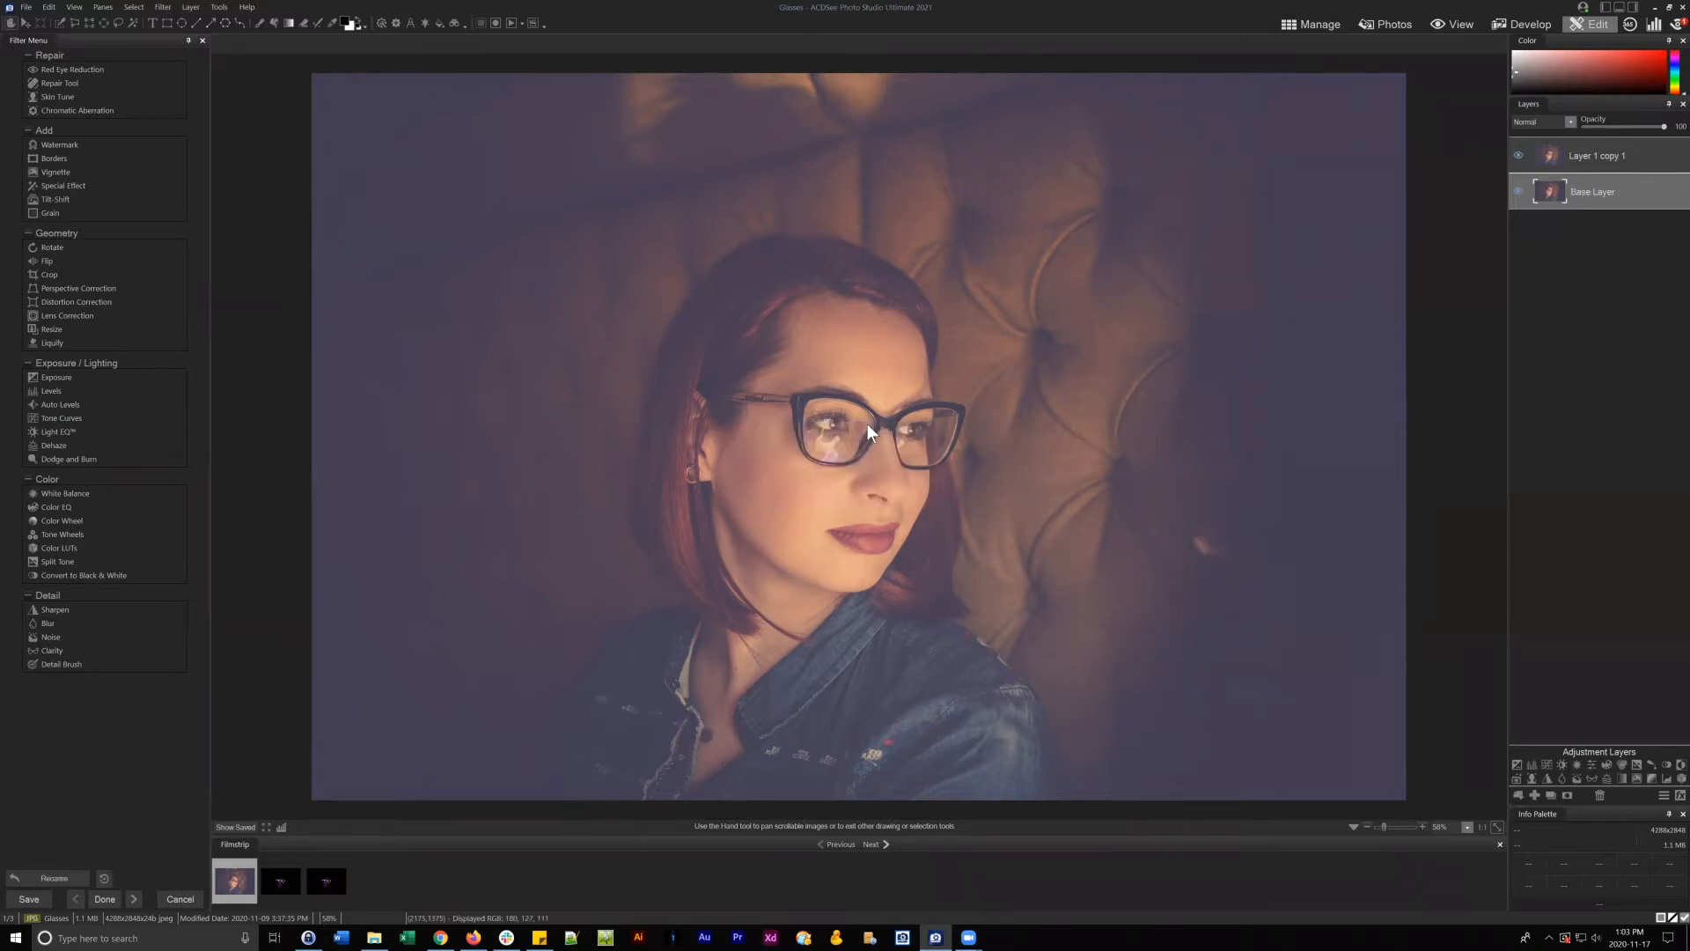
- Check the Base Layer's visibility toggle and rename the duplicated layer as Adjustment Layer
{"action": "left_click", "coordinate": [1515, 190]}
{"action": "left_click", "coordinate": [1582, 157]}
{"action": "right_click", "coordinate": [1582, 155]}
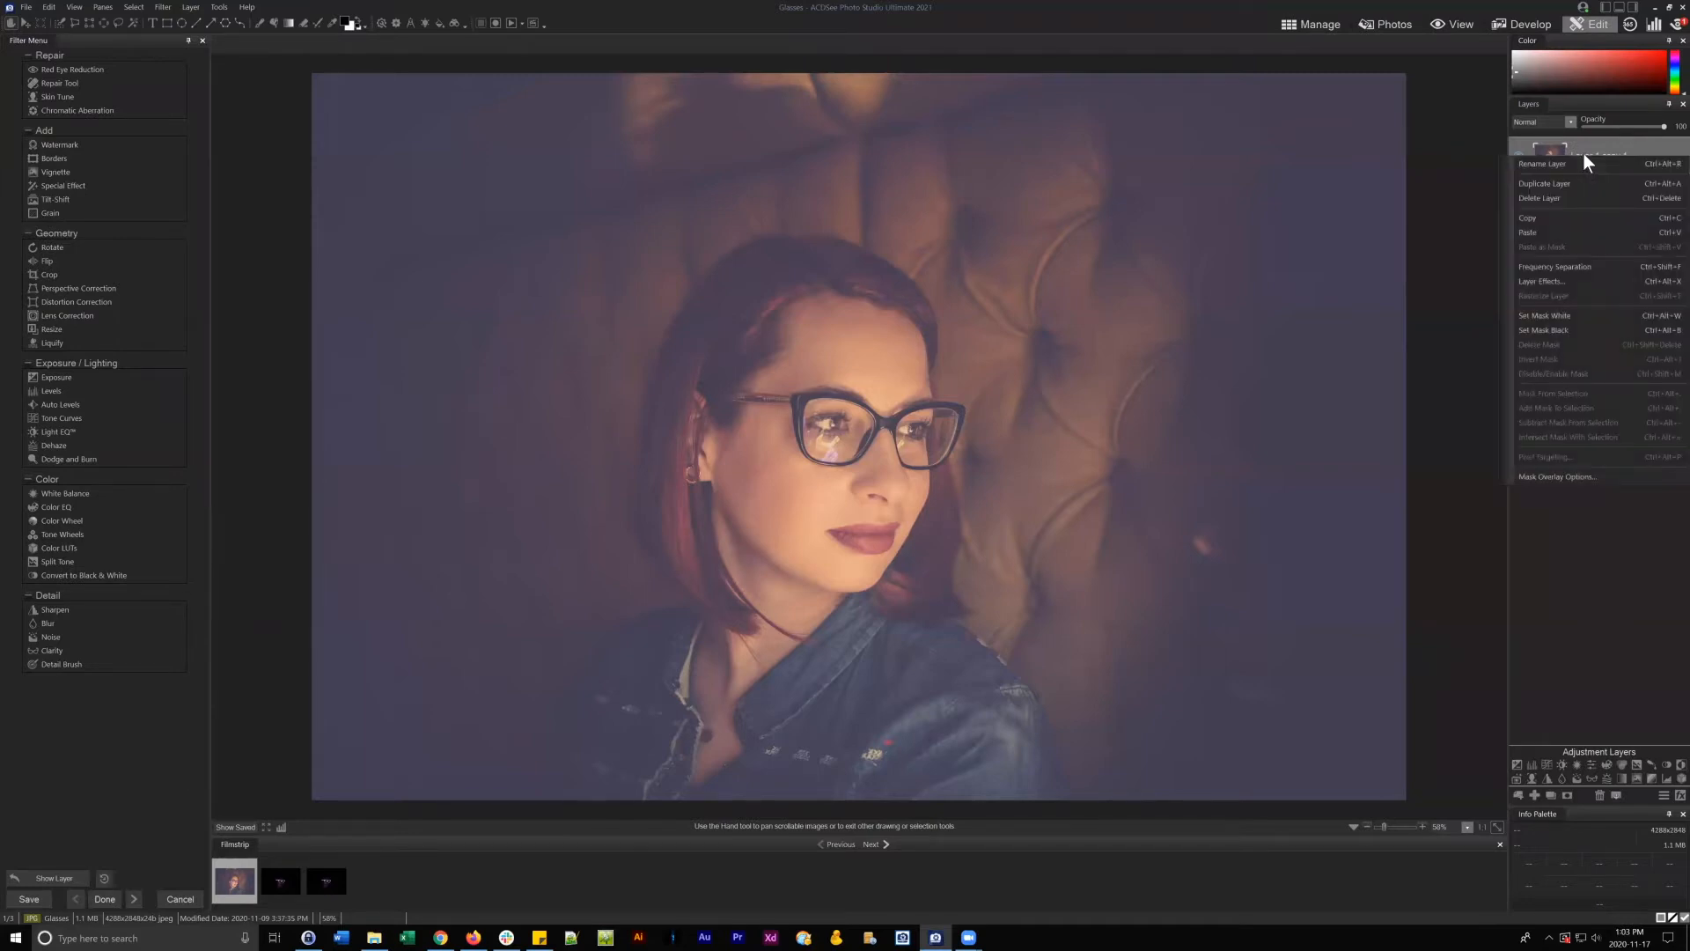
{"action": "left_click", "coordinate": [1573, 162]}
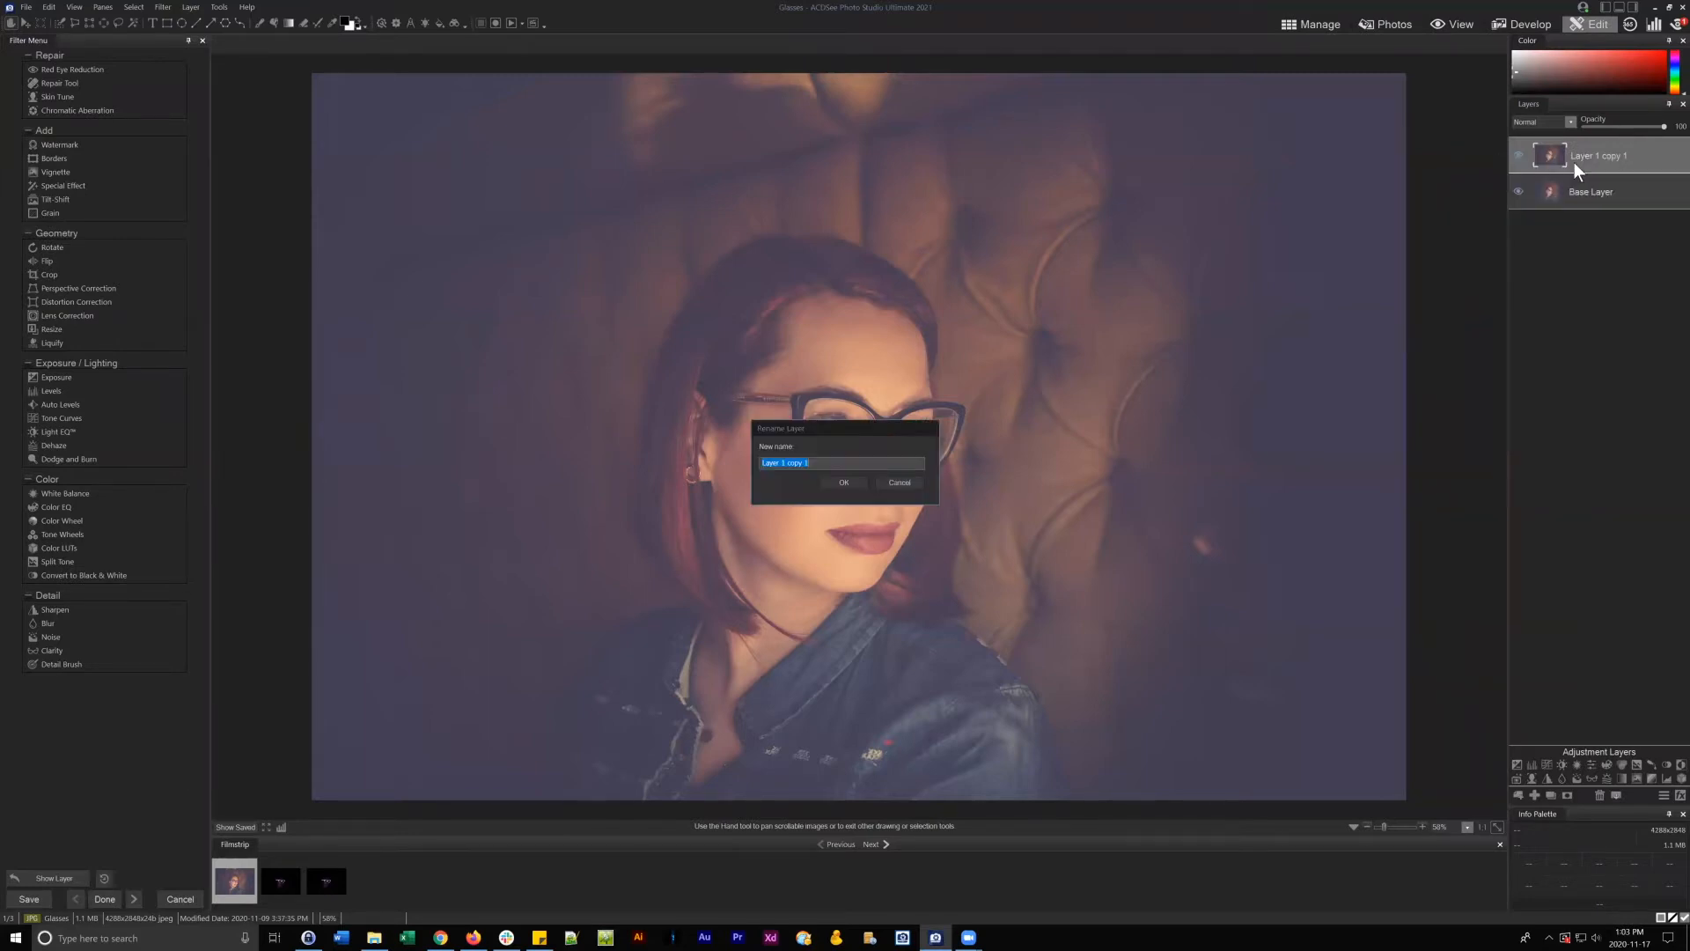
{"action": "left_click_drag", "start_coordinate": [854, 430], "coordinate": [1269, 296]}
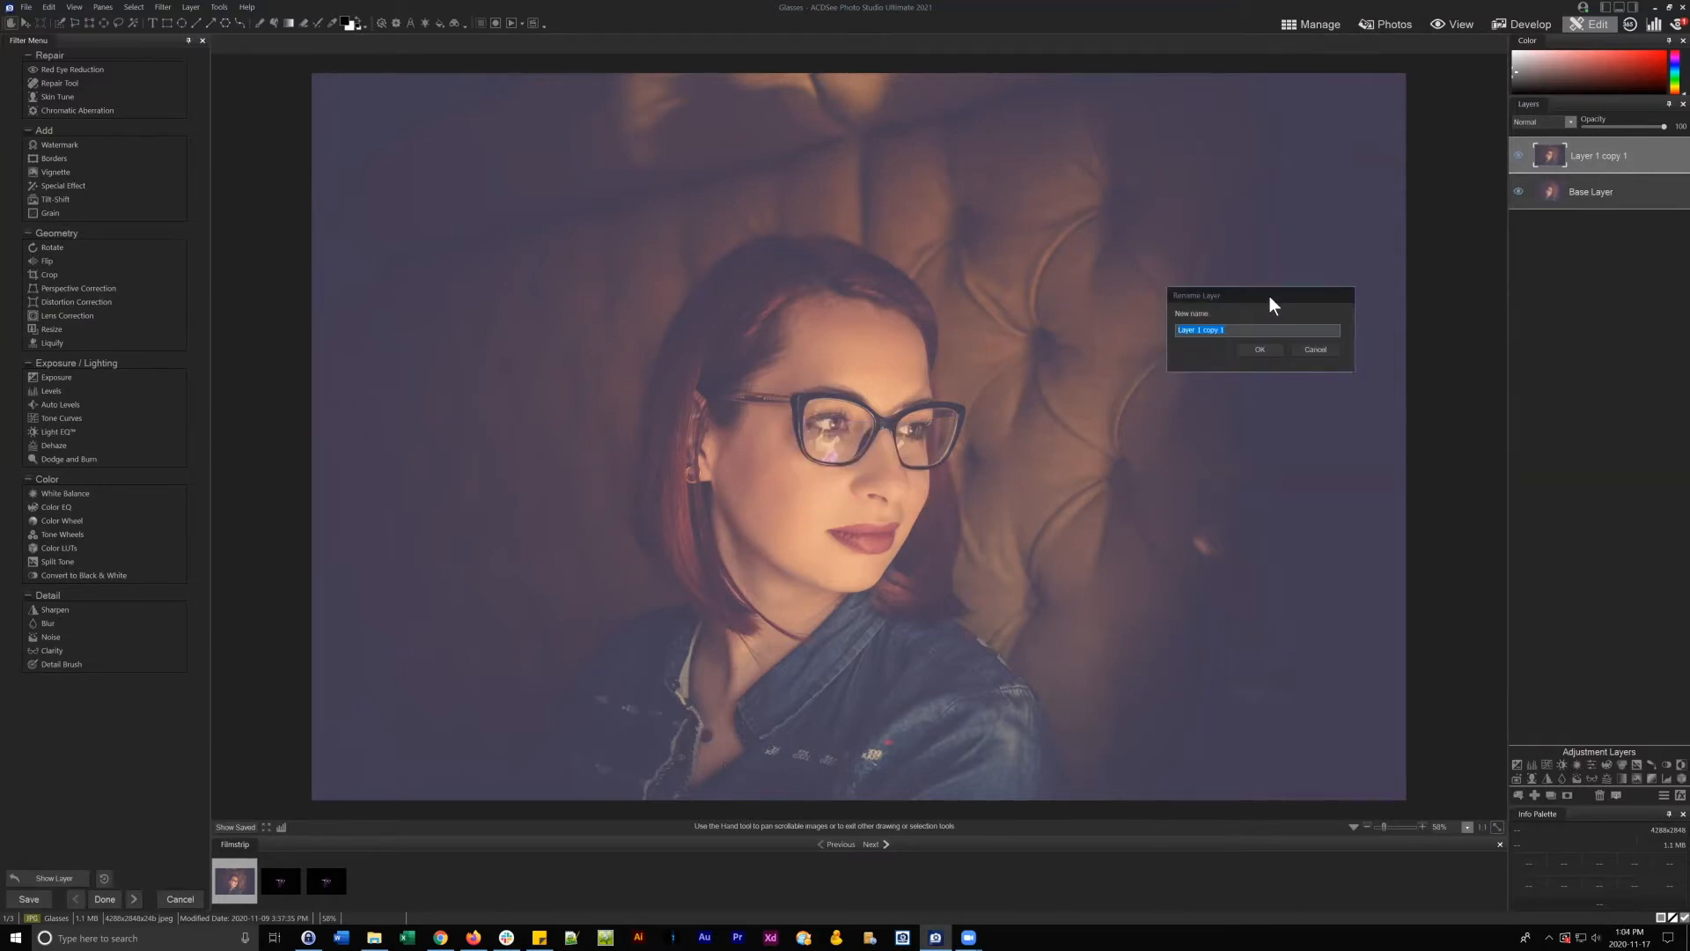
{"action": "type", "text": "Adjustment Layer"}
{"action": "key", "text": "Return"}
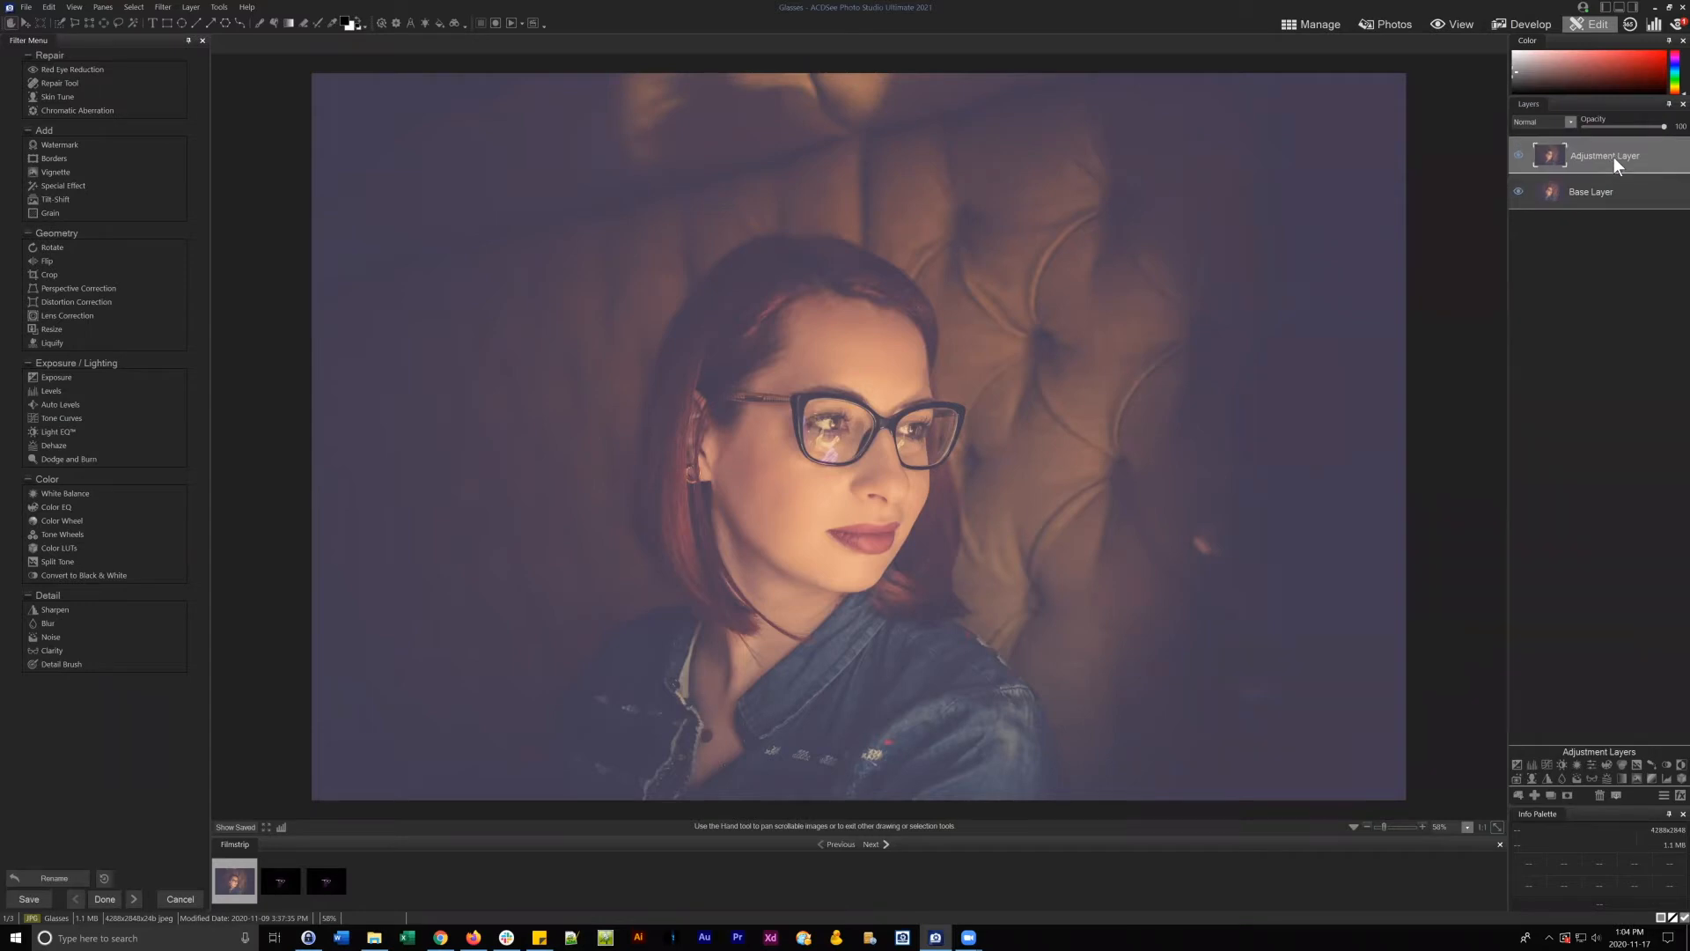
- Hide and show both layers again, and look over the Adjustment Layer's blend modes and opacity control
{"action": "left_click", "coordinate": [1518, 155]}
{"action": "left_click", "coordinate": [1517, 190]}
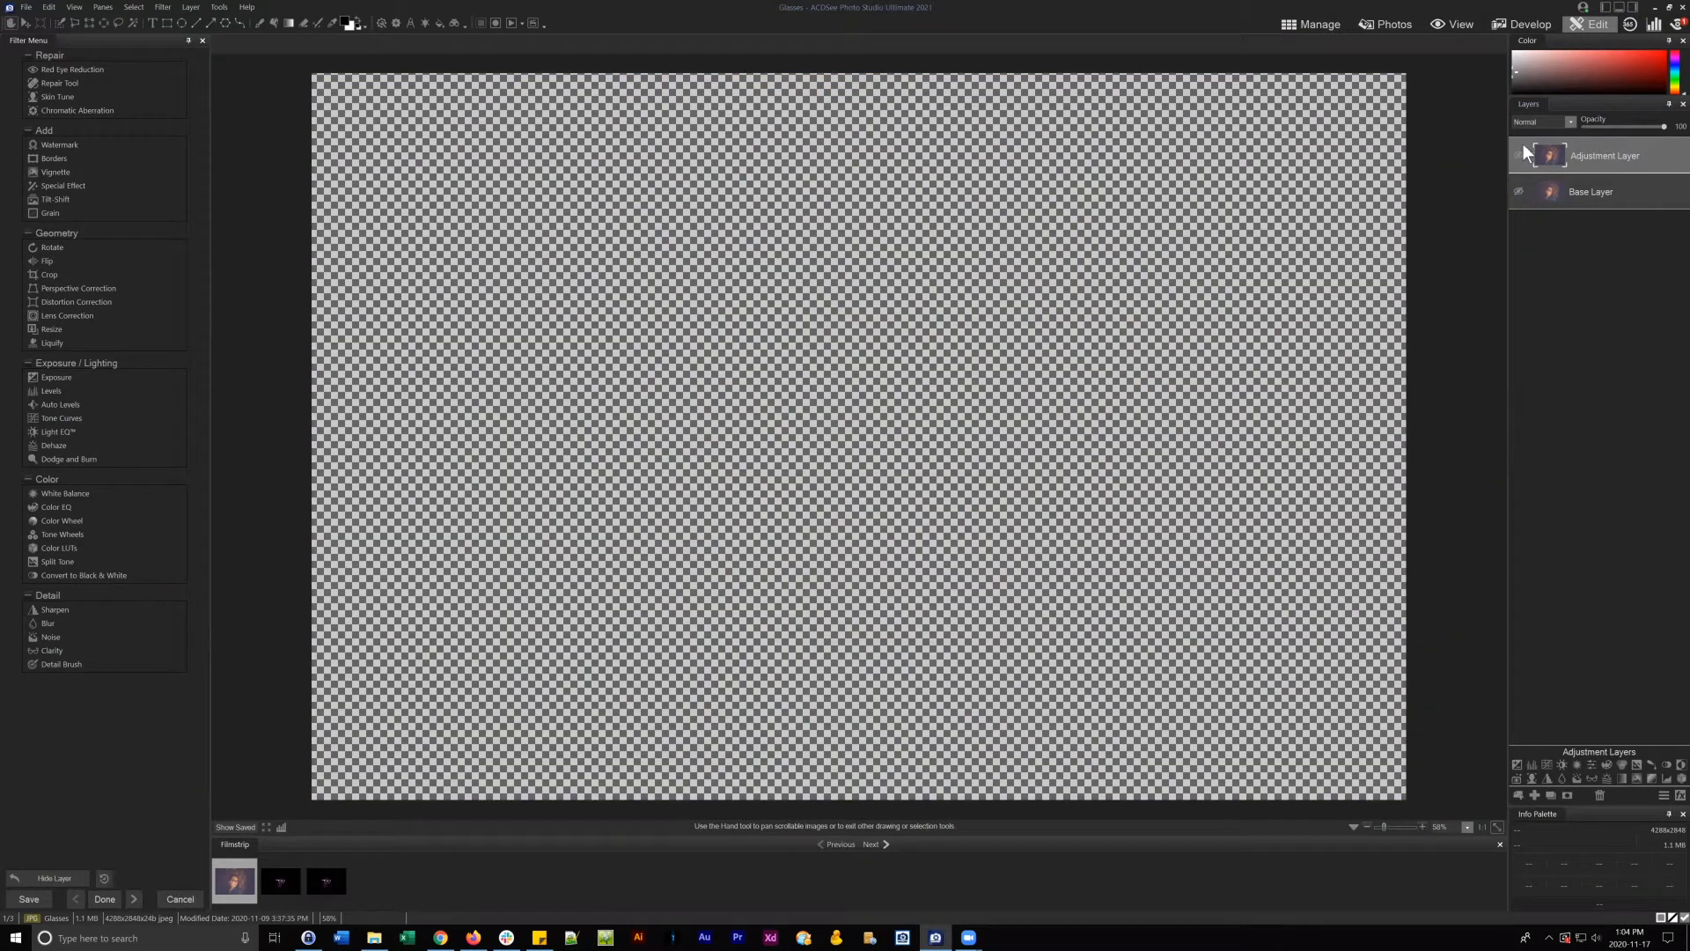
{"action": "left_click", "coordinate": [1519, 190]}
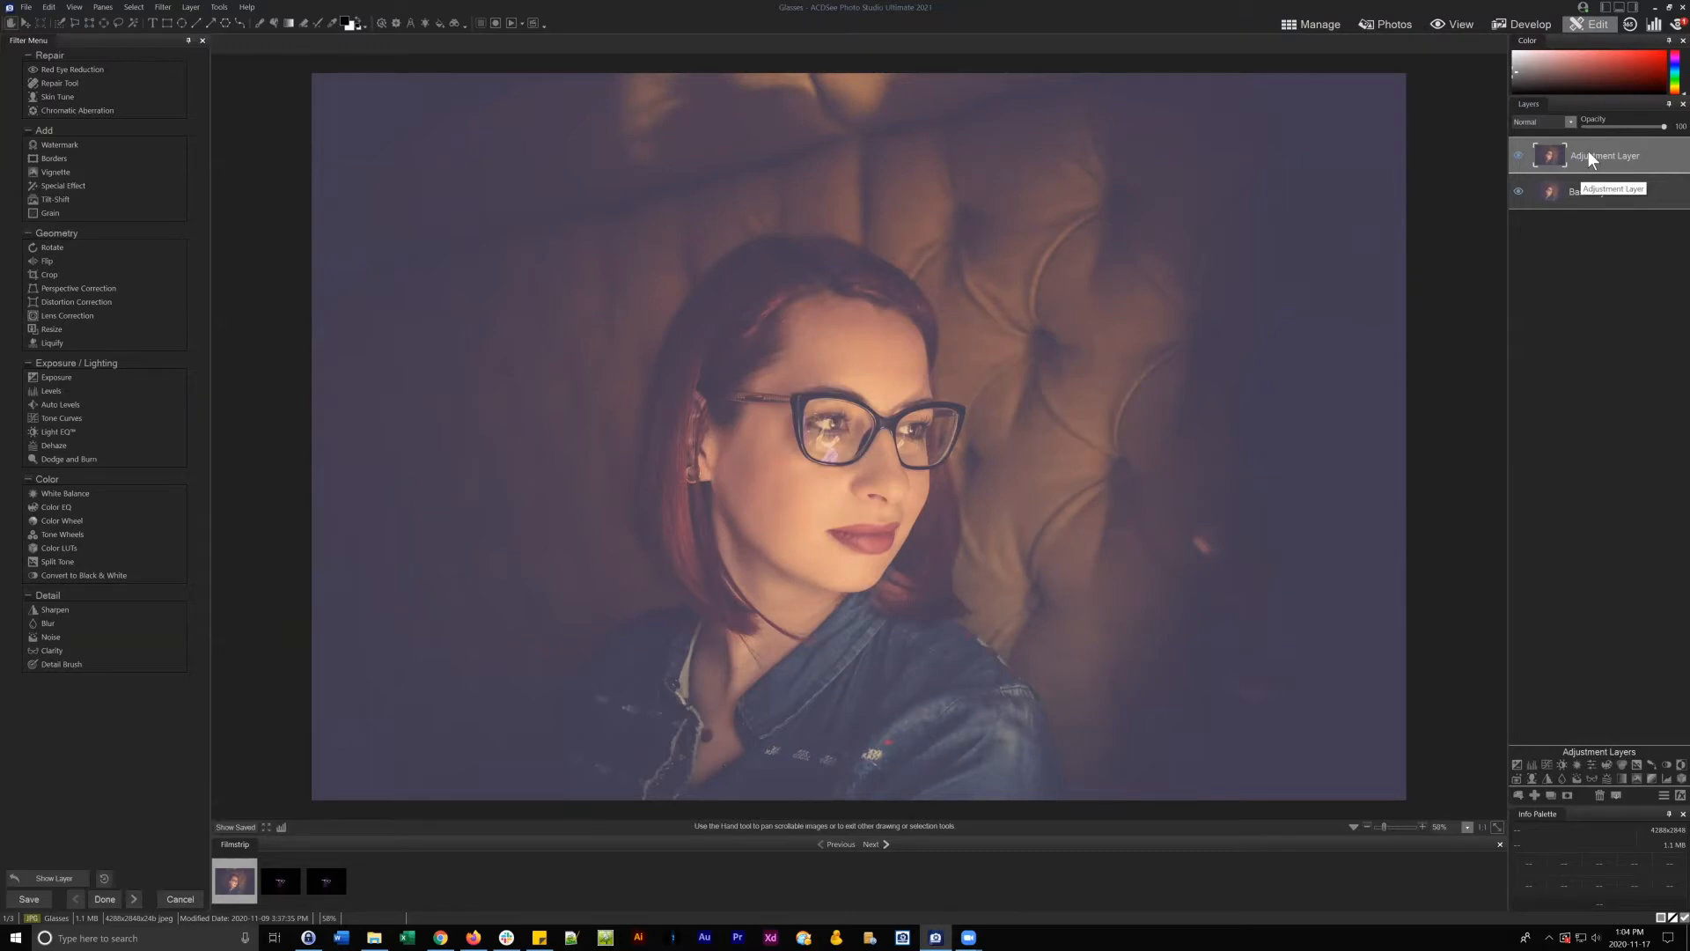
{"action": "left_click", "coordinate": [1570, 122]}
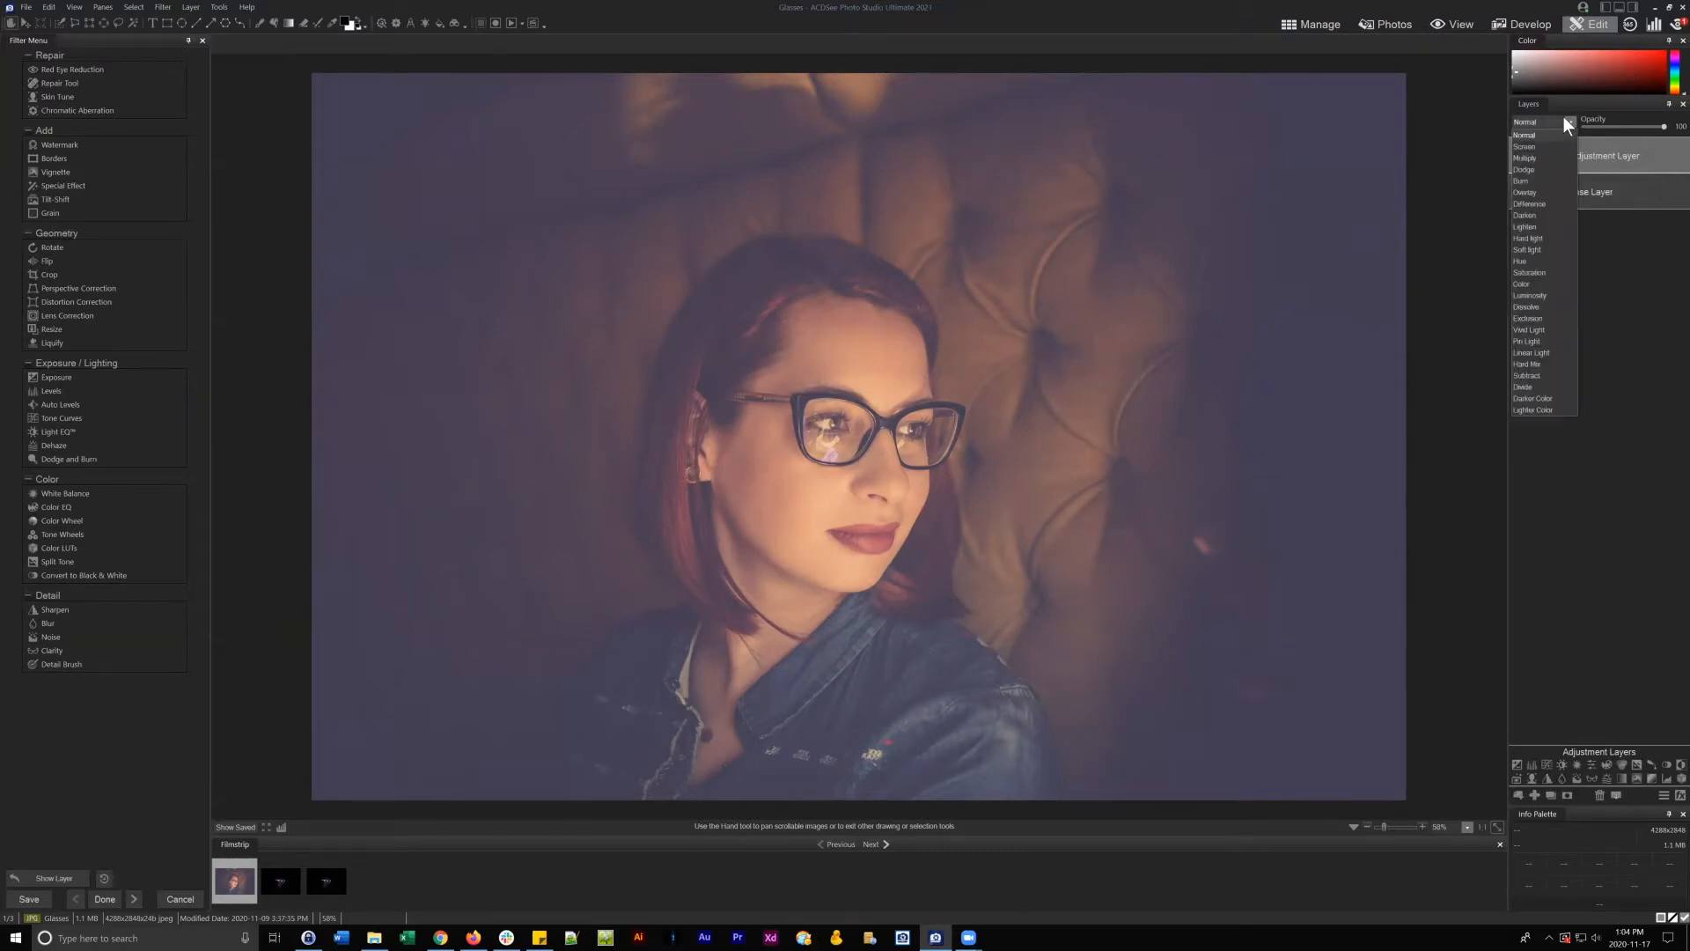
{"action": "left_click", "coordinate": [1569, 122]}
{"action": "mouse_move", "coordinate": [1662, 126]}
{"action": "left_mouse_down"}
{"action": "mouse_move", "coordinate": [1617, 126]}
{"action": "mouse_move", "coordinate": [1662, 125]}
{"action": "left_mouse_up"}
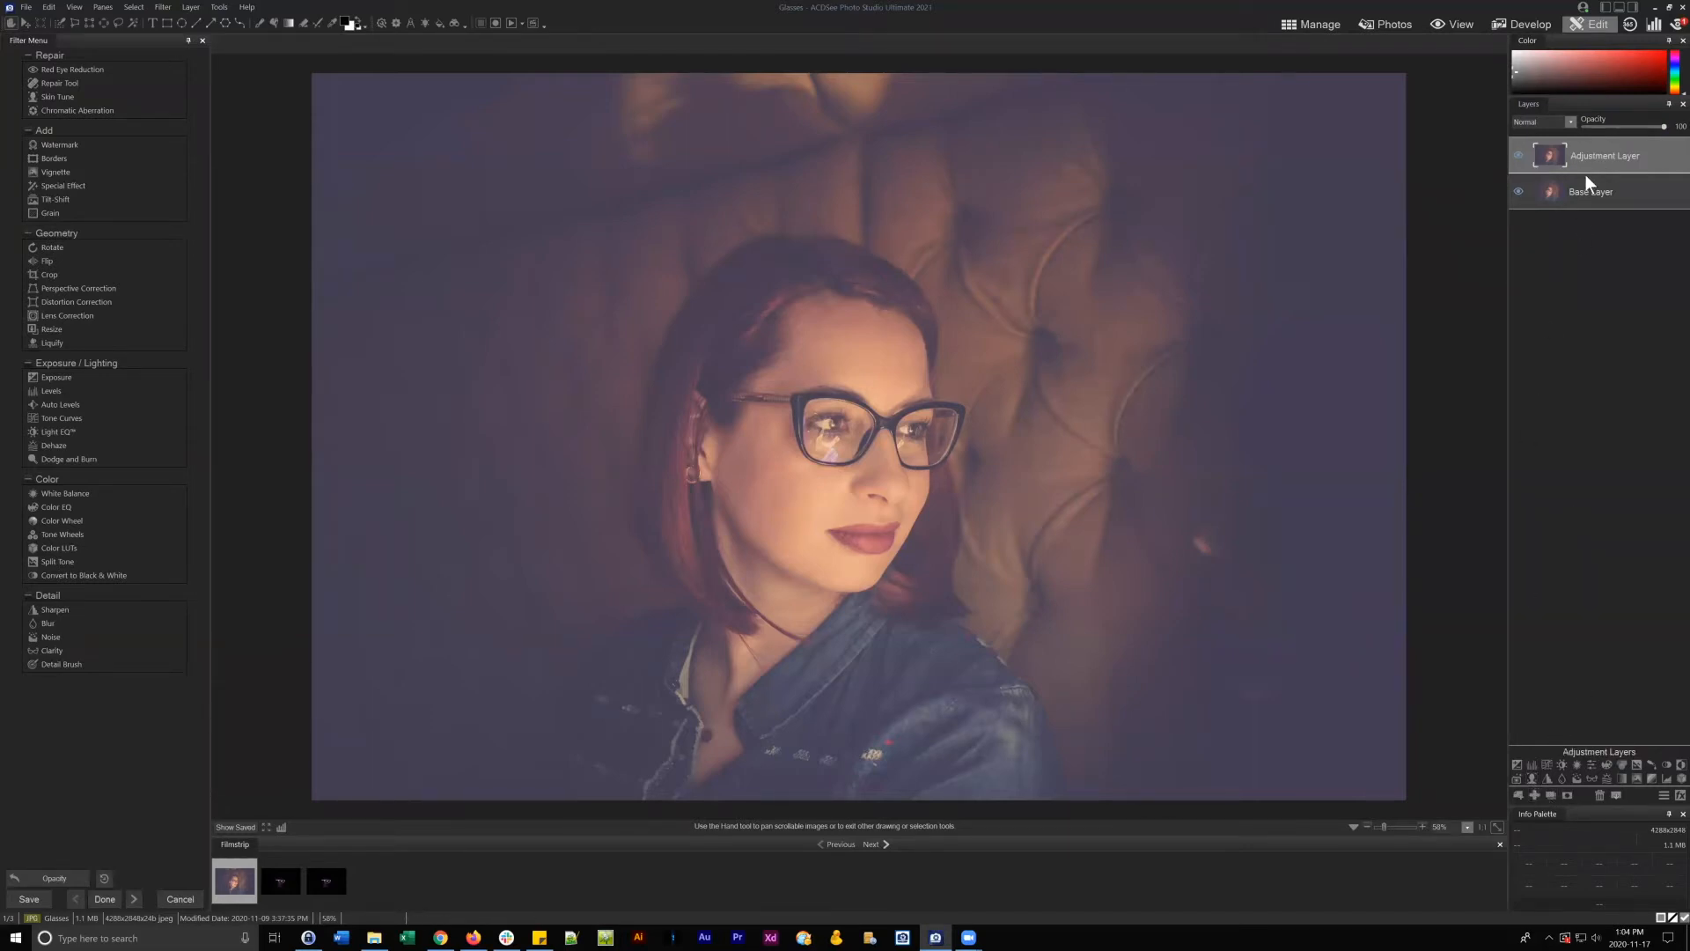
- Add a blank layer above the Adjustment Layer, then hide the Adjustment Layer and the Base Layer
{"action": "left_click", "coordinate": [1534, 793]}
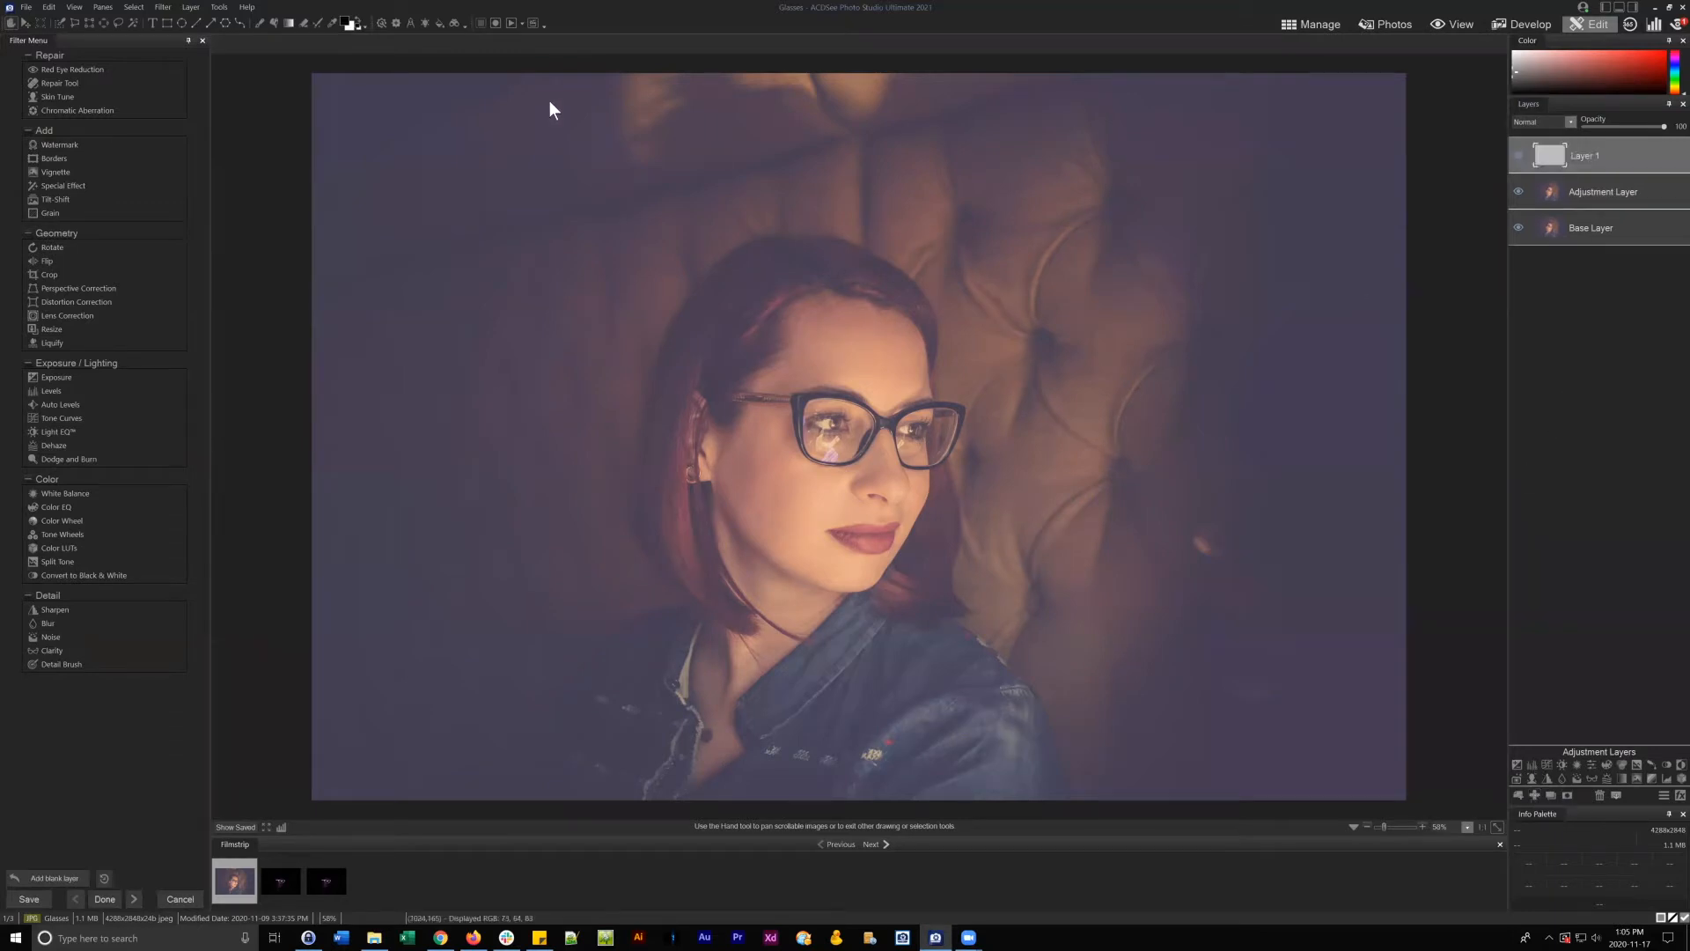
{"action": "left_click", "coordinate": [410, 23]}
{"action": "left_click", "coordinate": [1517, 193]}
{"action": "left_click", "coordinate": [1518, 227]}
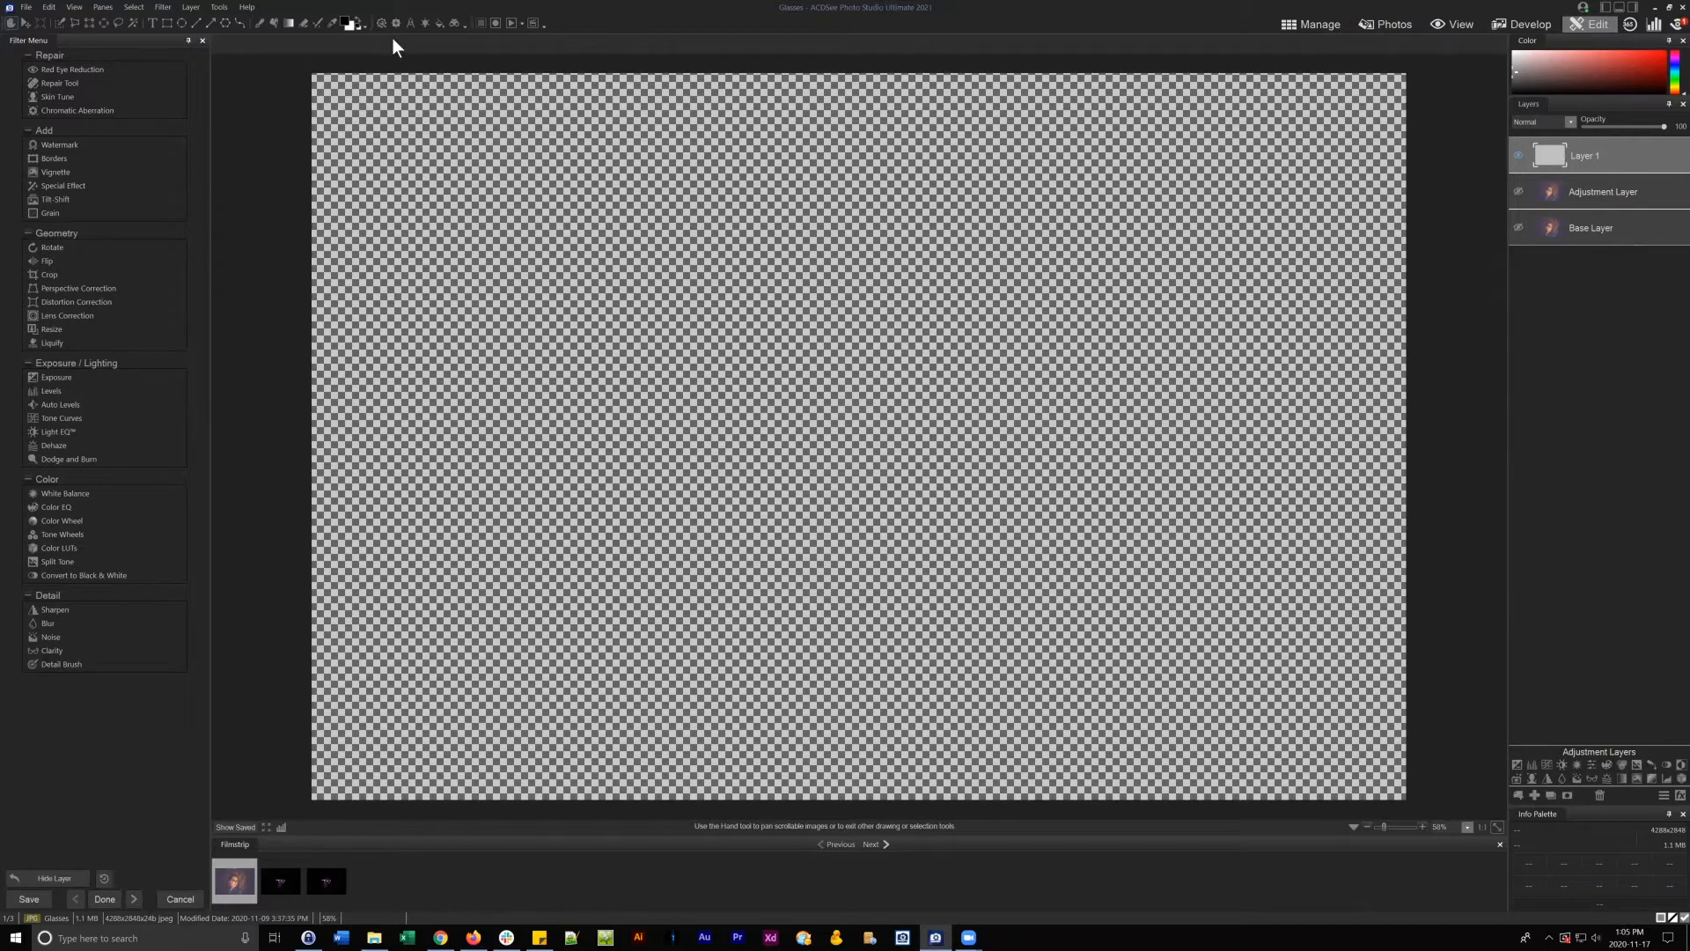
- Set the foreground color to bright pink and fill the blank Layer 1 with it
{"action": "left_click", "coordinate": [346, 26]}
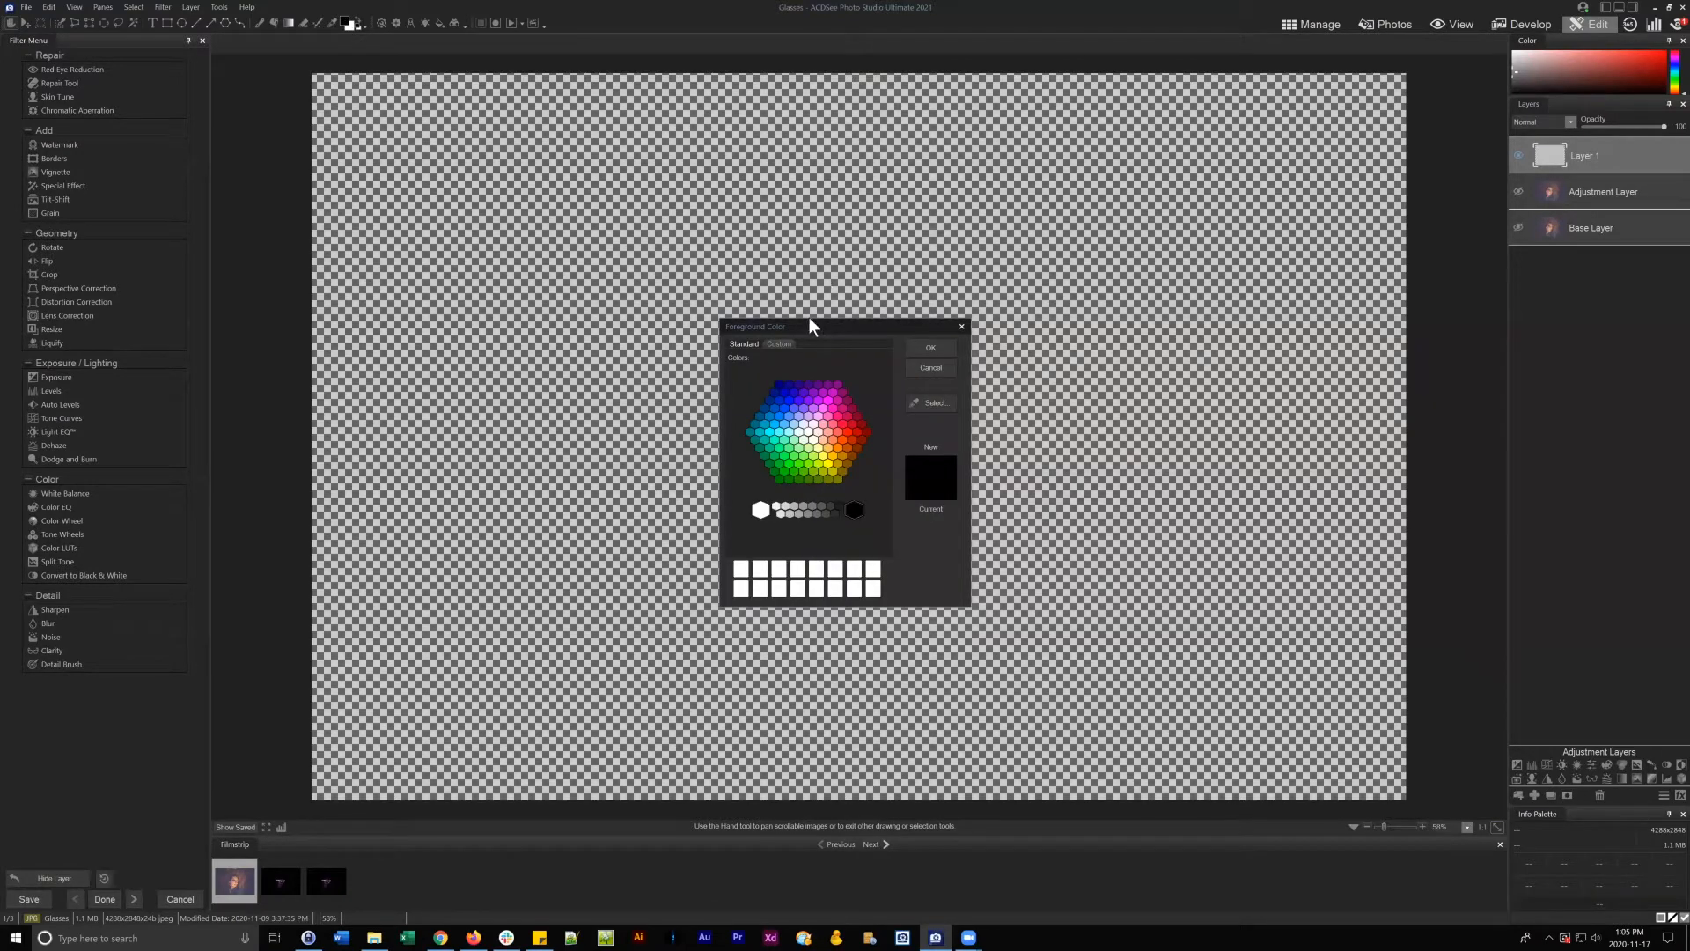
{"action": "left_click_drag", "start_coordinate": [809, 326], "coordinate": [702, 231]}
{"action": "left_click", "coordinate": [723, 312]}
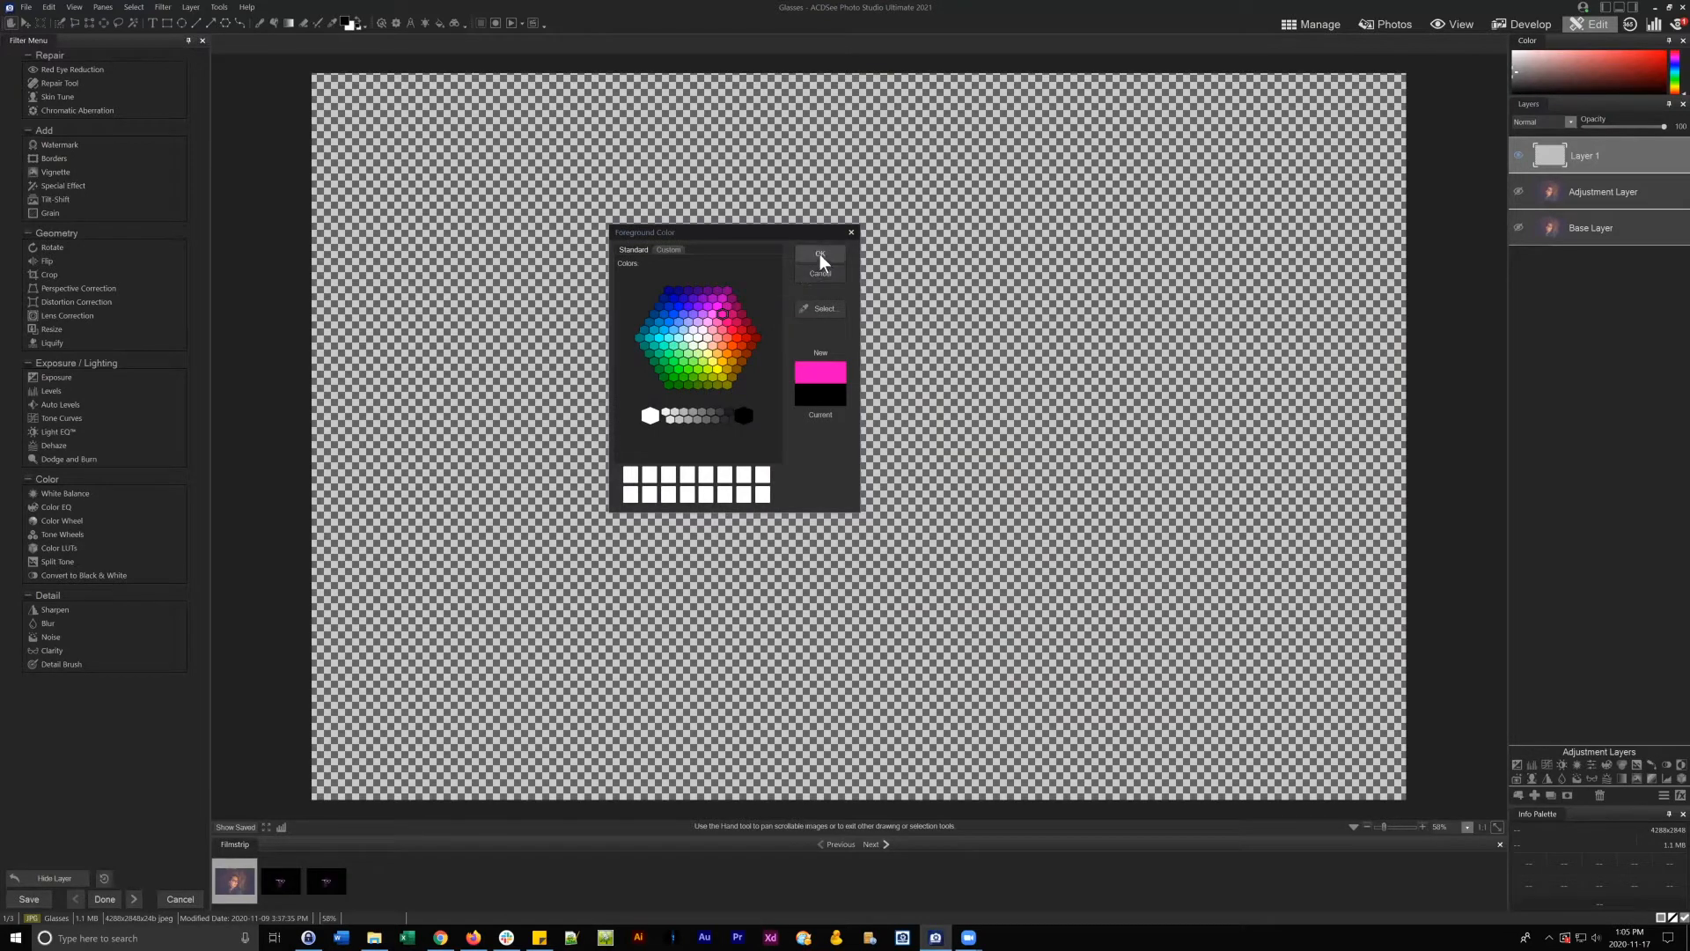
{"action": "left_click", "coordinate": [819, 254]}
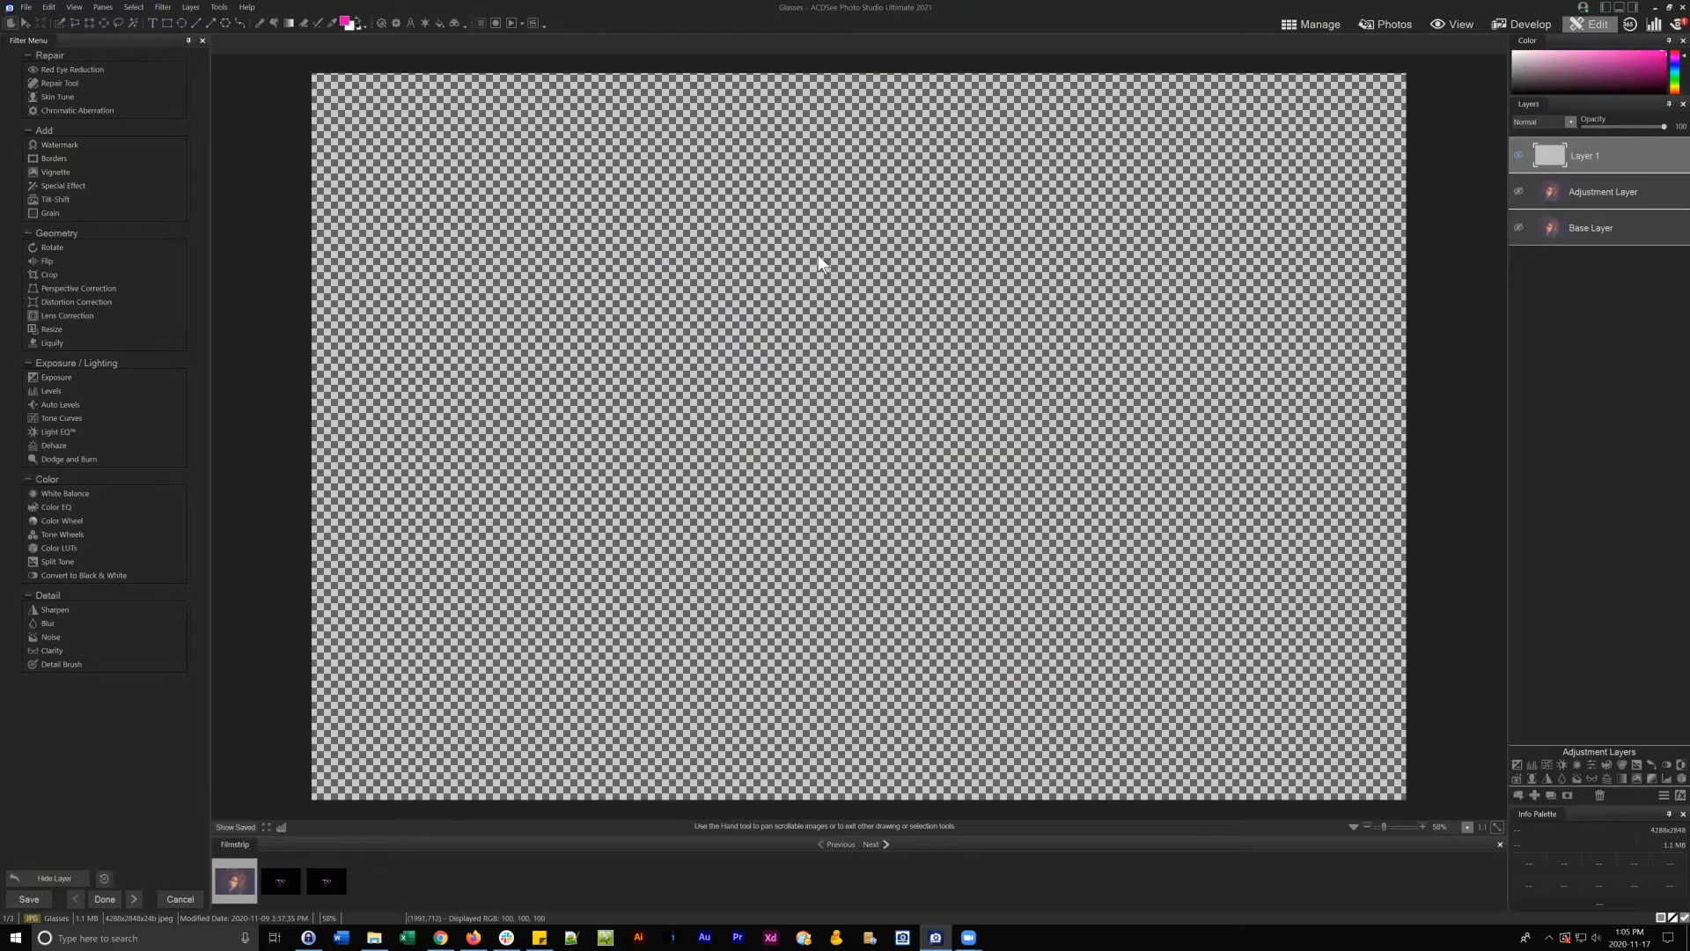
{"action": "left_click", "coordinate": [273, 23]}
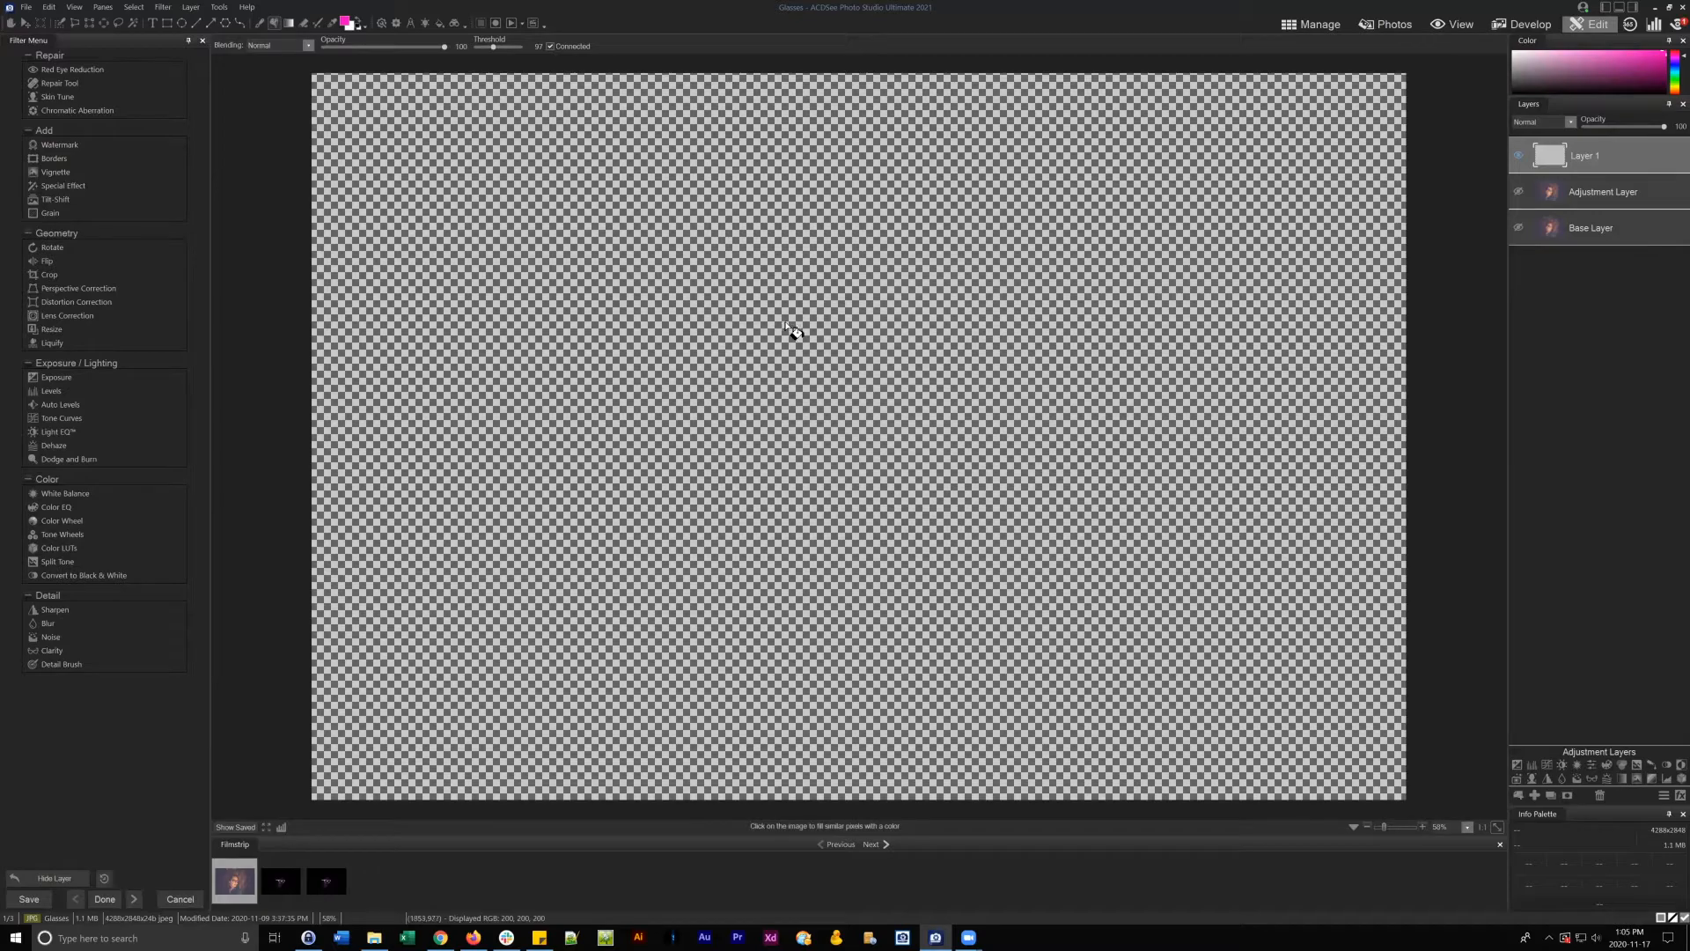
{"action": "left_click", "coordinate": [804, 415]}
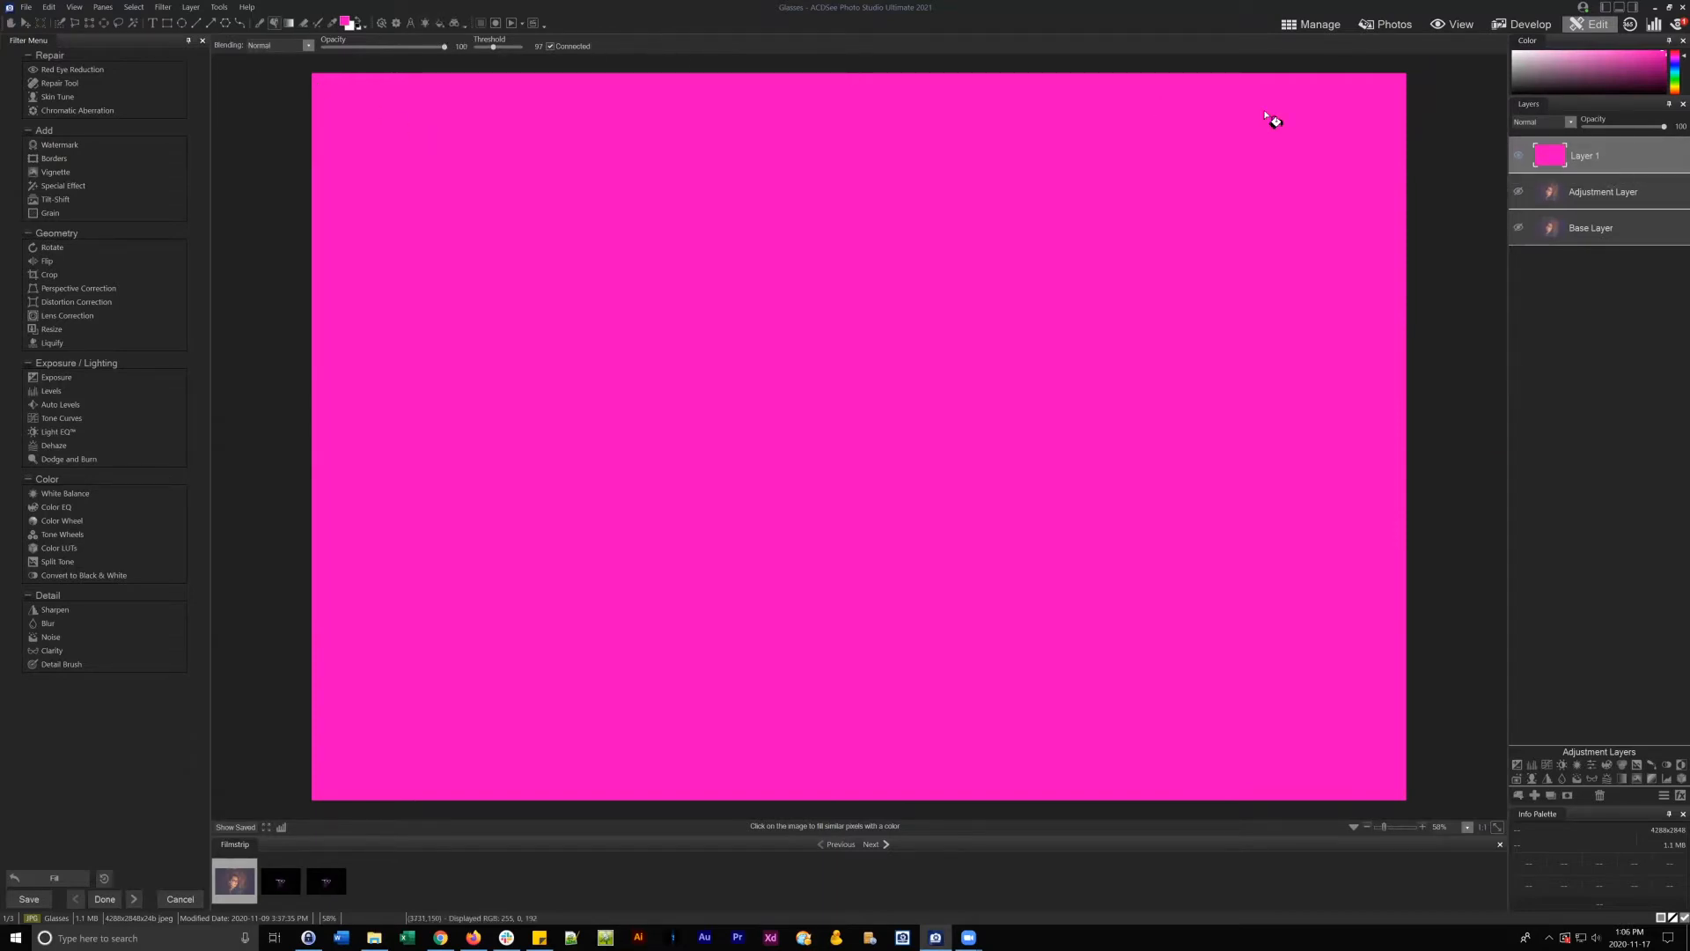
- Show the hidden photo layers again and move the Adjustment Layer above the pink Layer 1
{"action": "left_click", "coordinate": [1633, 196]}
{"action": "left_click", "coordinate": [1592, 158]}
{"action": "left_click", "coordinate": [1517, 192]}
{"action": "left_click", "coordinate": [1616, 199]}
{"action": "left_click_drag", "start_coordinate": [1616, 193], "coordinate": [1607, 134]}
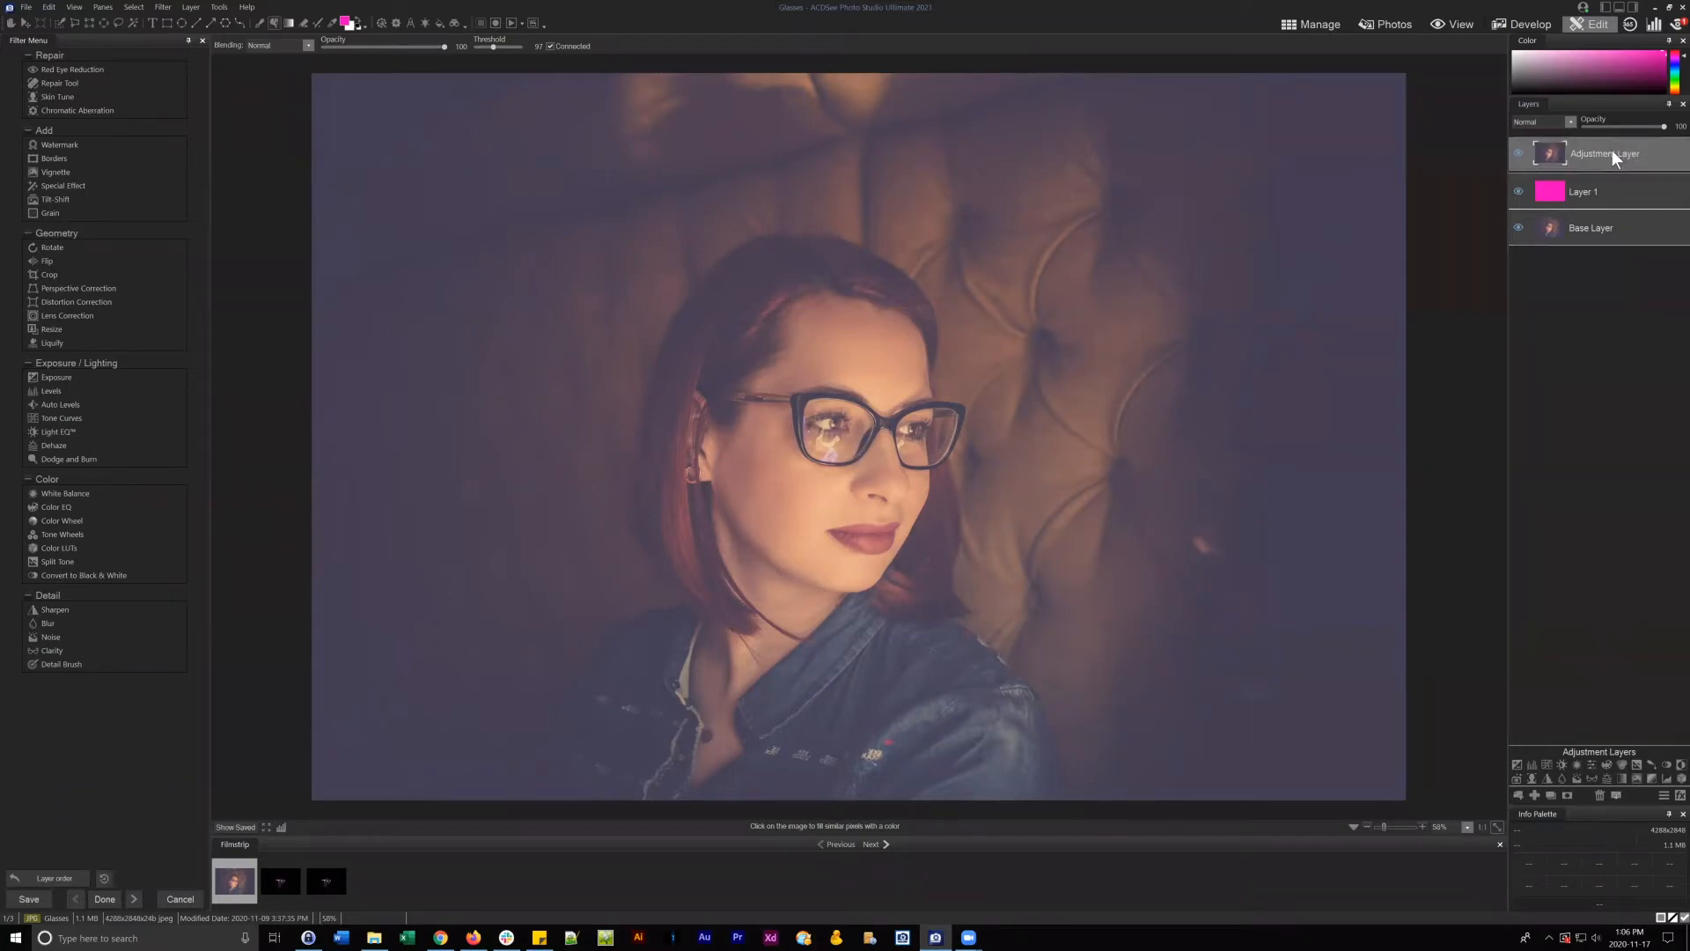
{"action": "left_click_drag", "start_coordinate": [1612, 150], "coordinate": [1612, 151]}
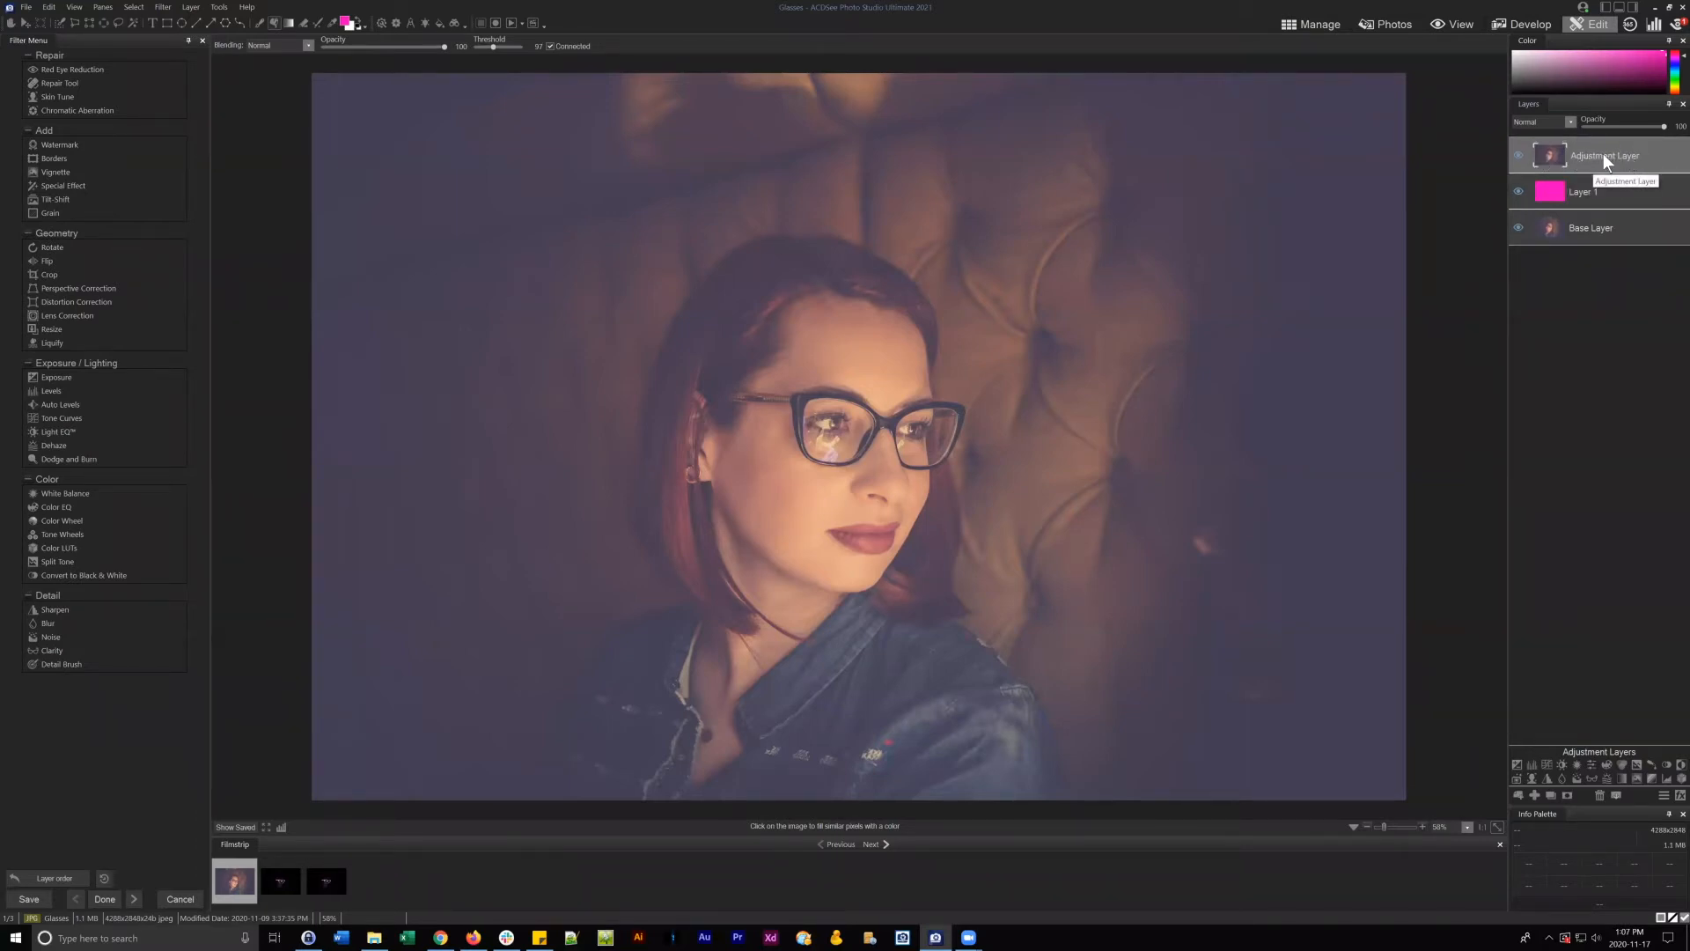
- Lower the Adjustment Layer's opacity to 65 so the pink layer beneath blends through
{"action": "left_click", "coordinate": [1608, 188]}
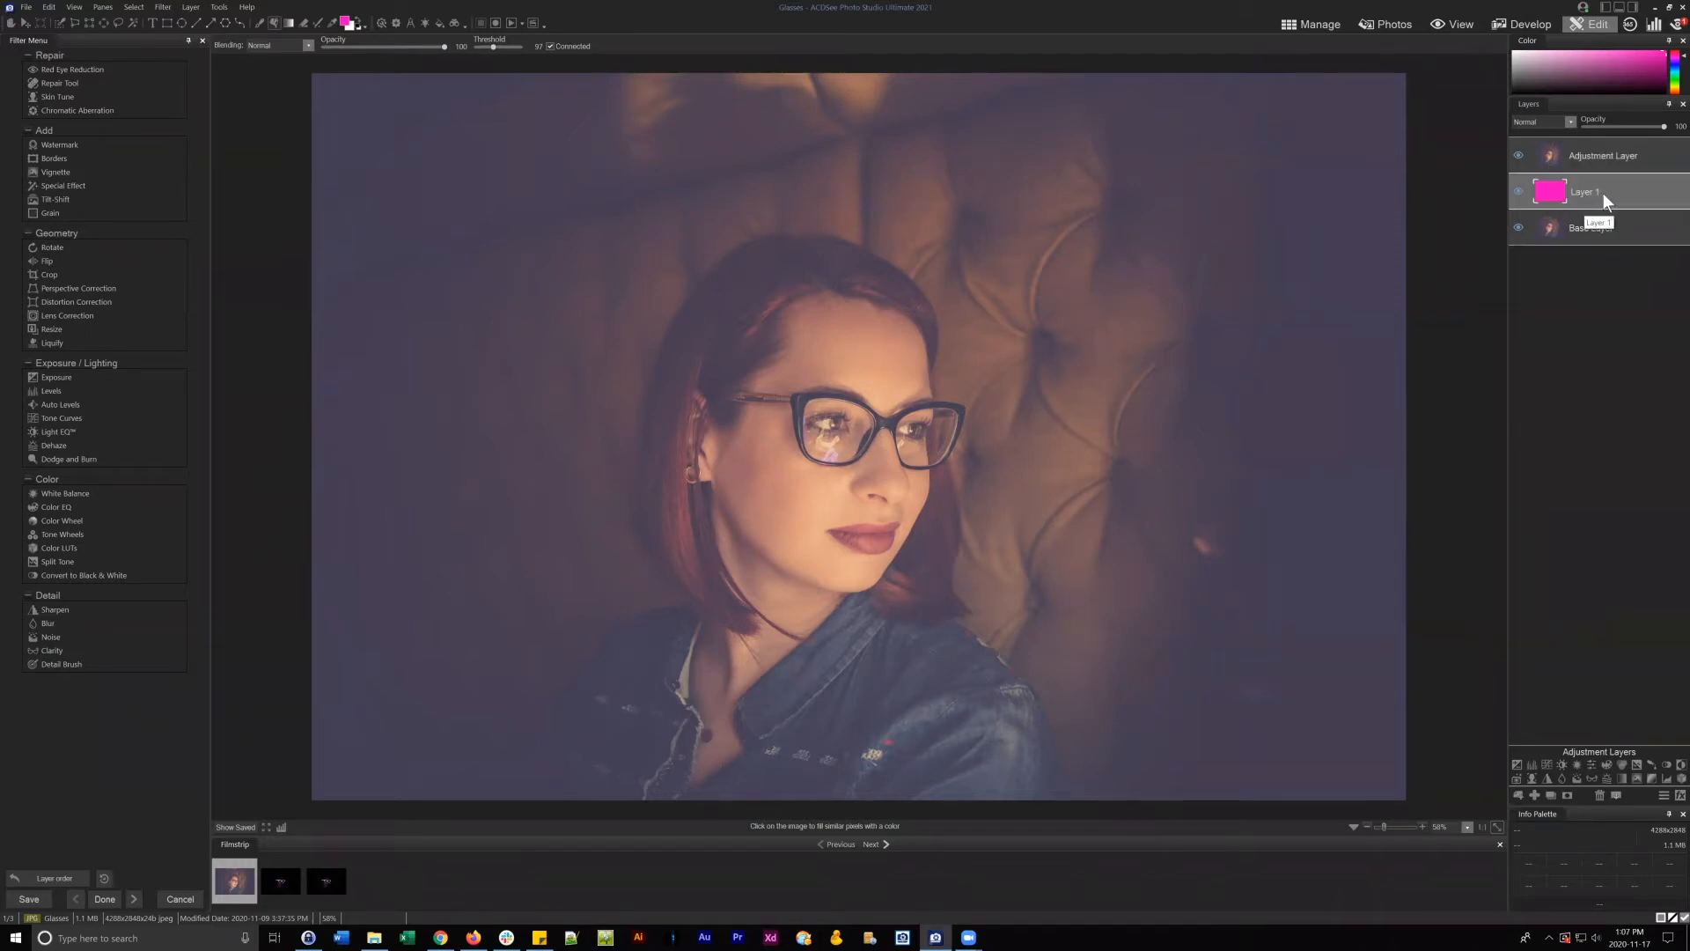
{"action": "left_click", "coordinate": [1598, 157]}
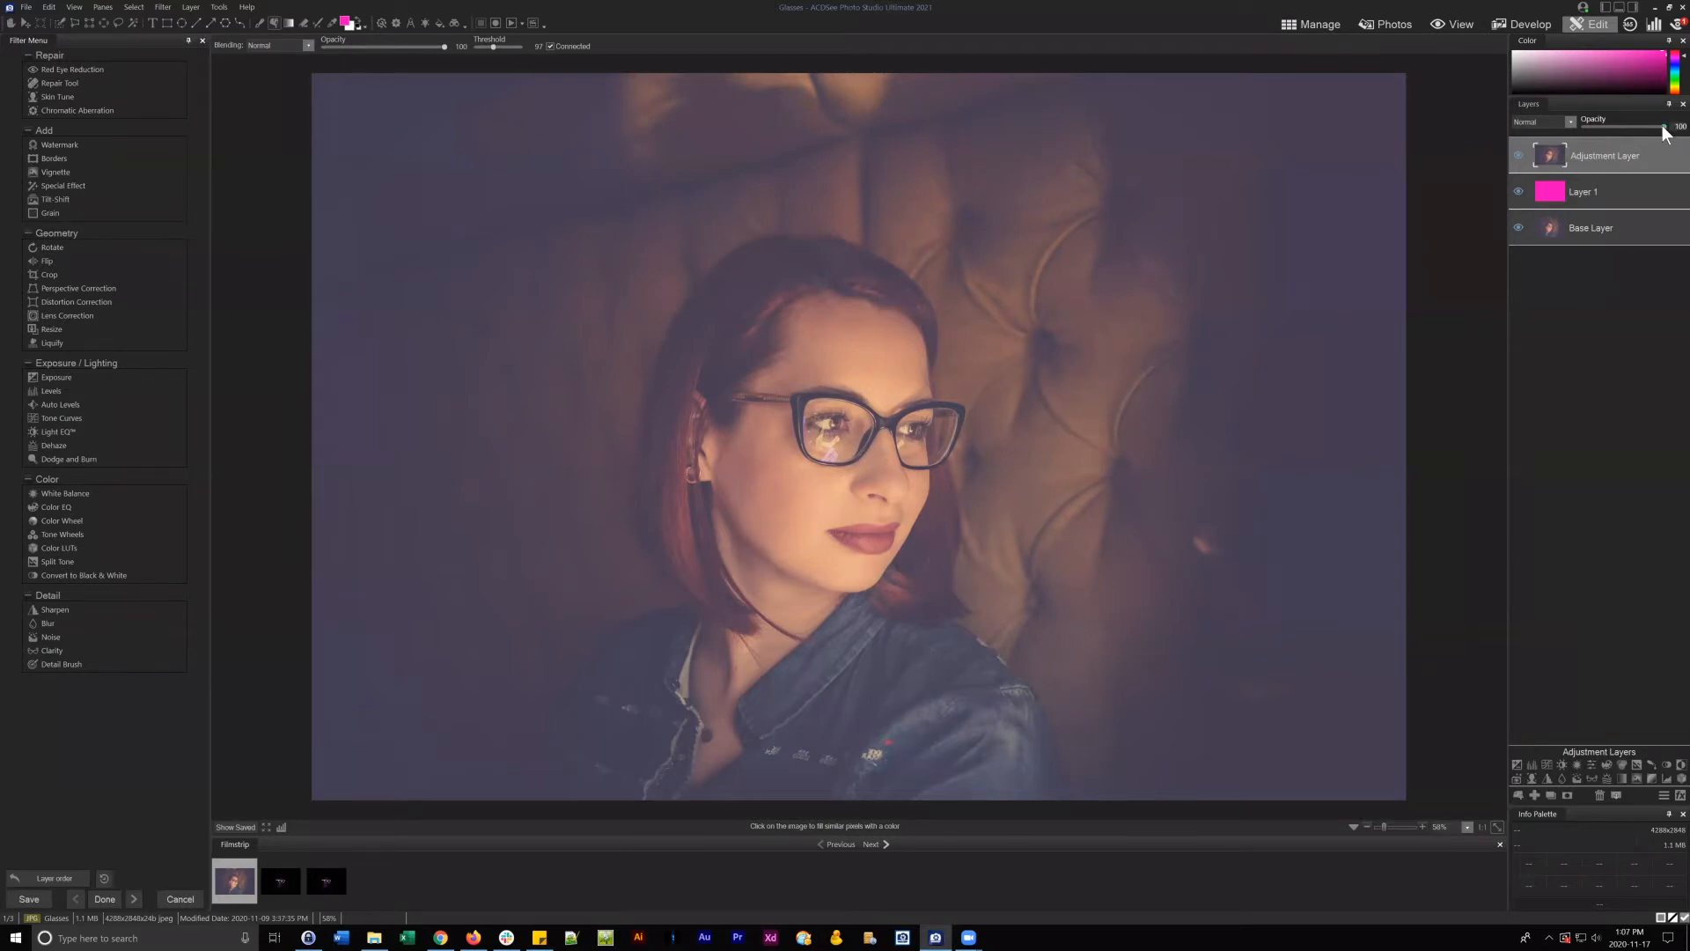
{"action": "left_click_drag", "start_coordinate": [1663, 126], "coordinate": [1639, 126]}
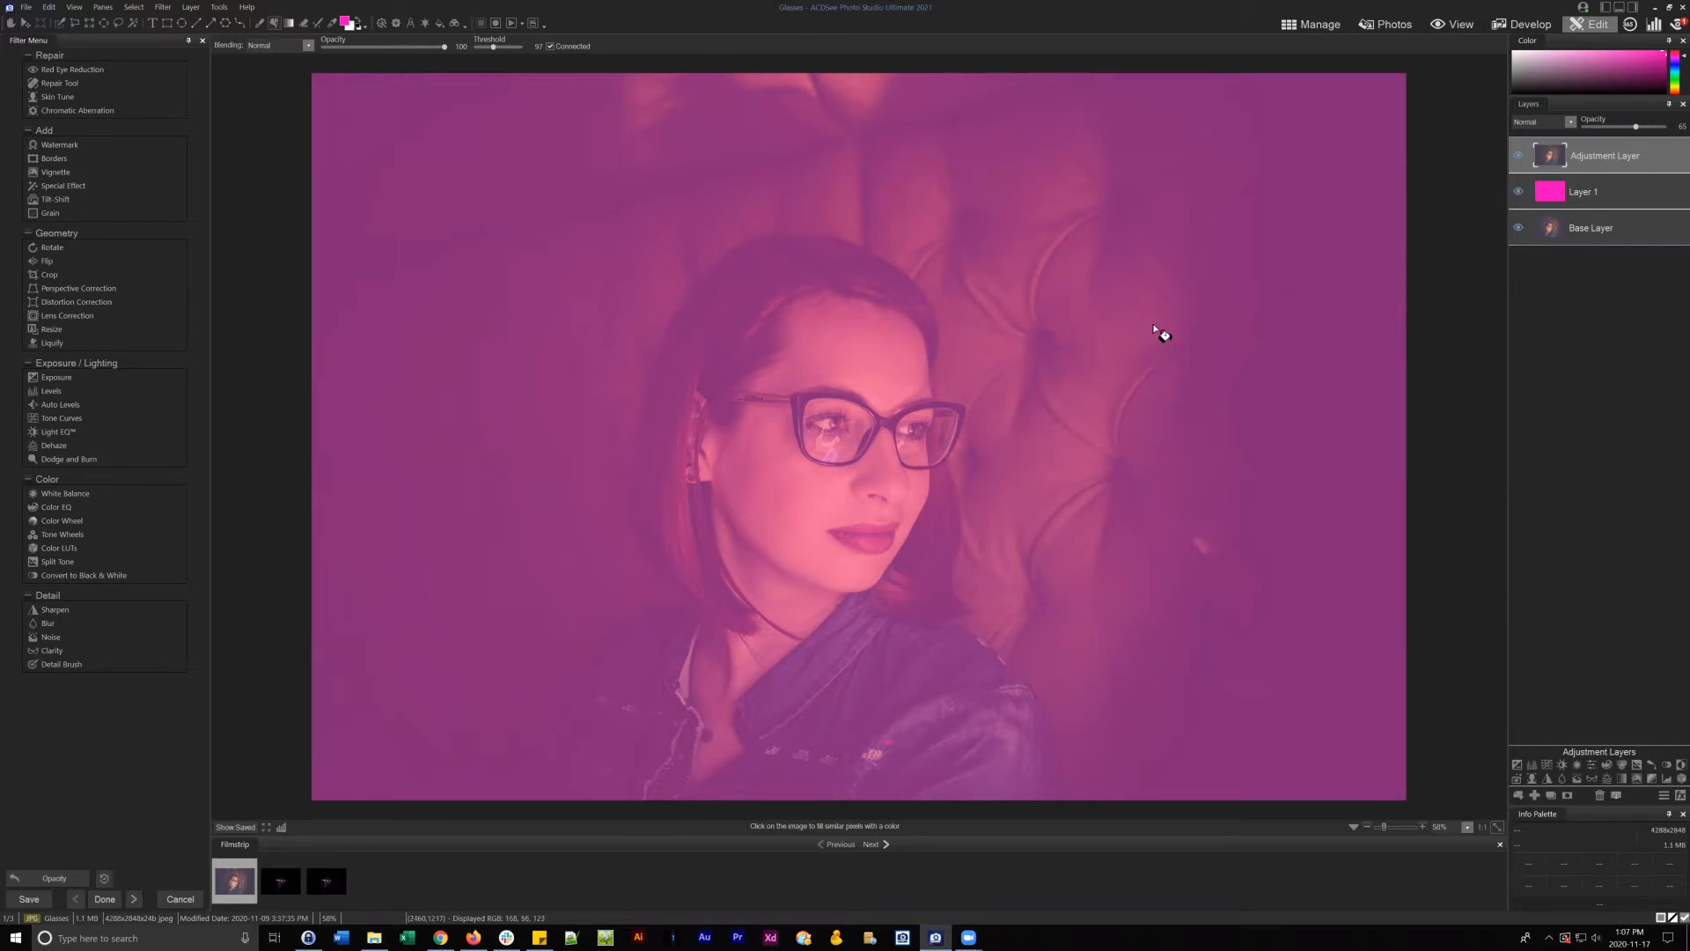
{"action": "left_click_drag", "start_coordinate": [1604, 162], "coordinate": [1610, 157]}
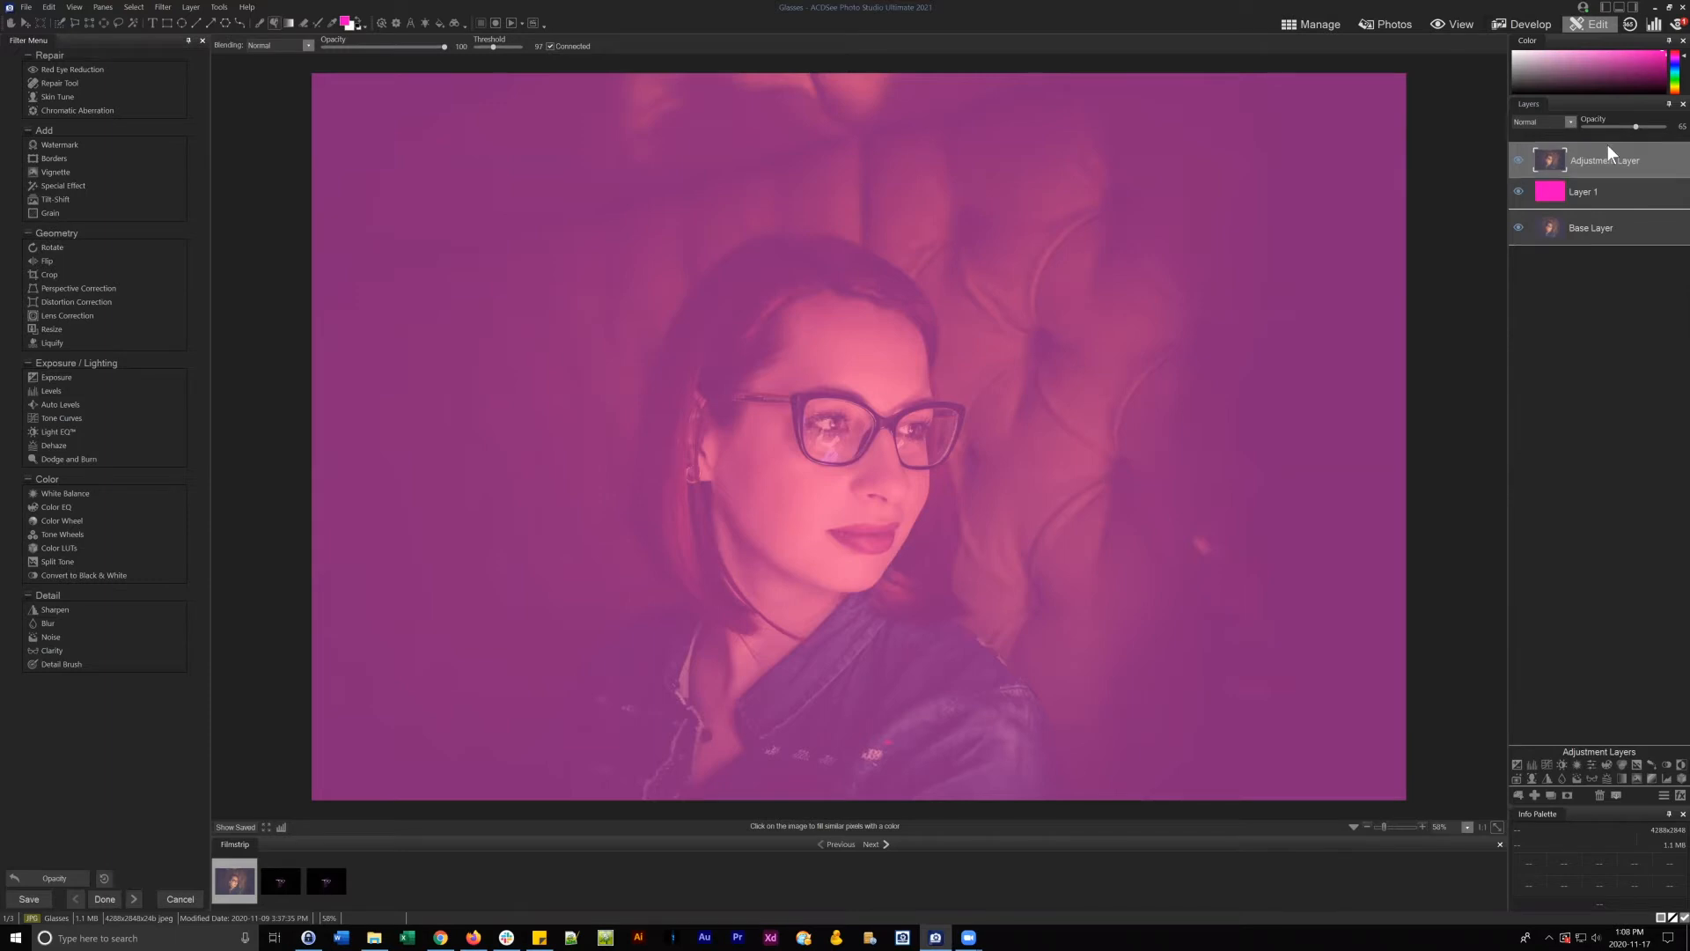
- Preview the Adjustment Layer at a very low opacity over the pink Layer 1, then restore its opacity to 100
{"action": "left_click", "coordinate": [1597, 190]}
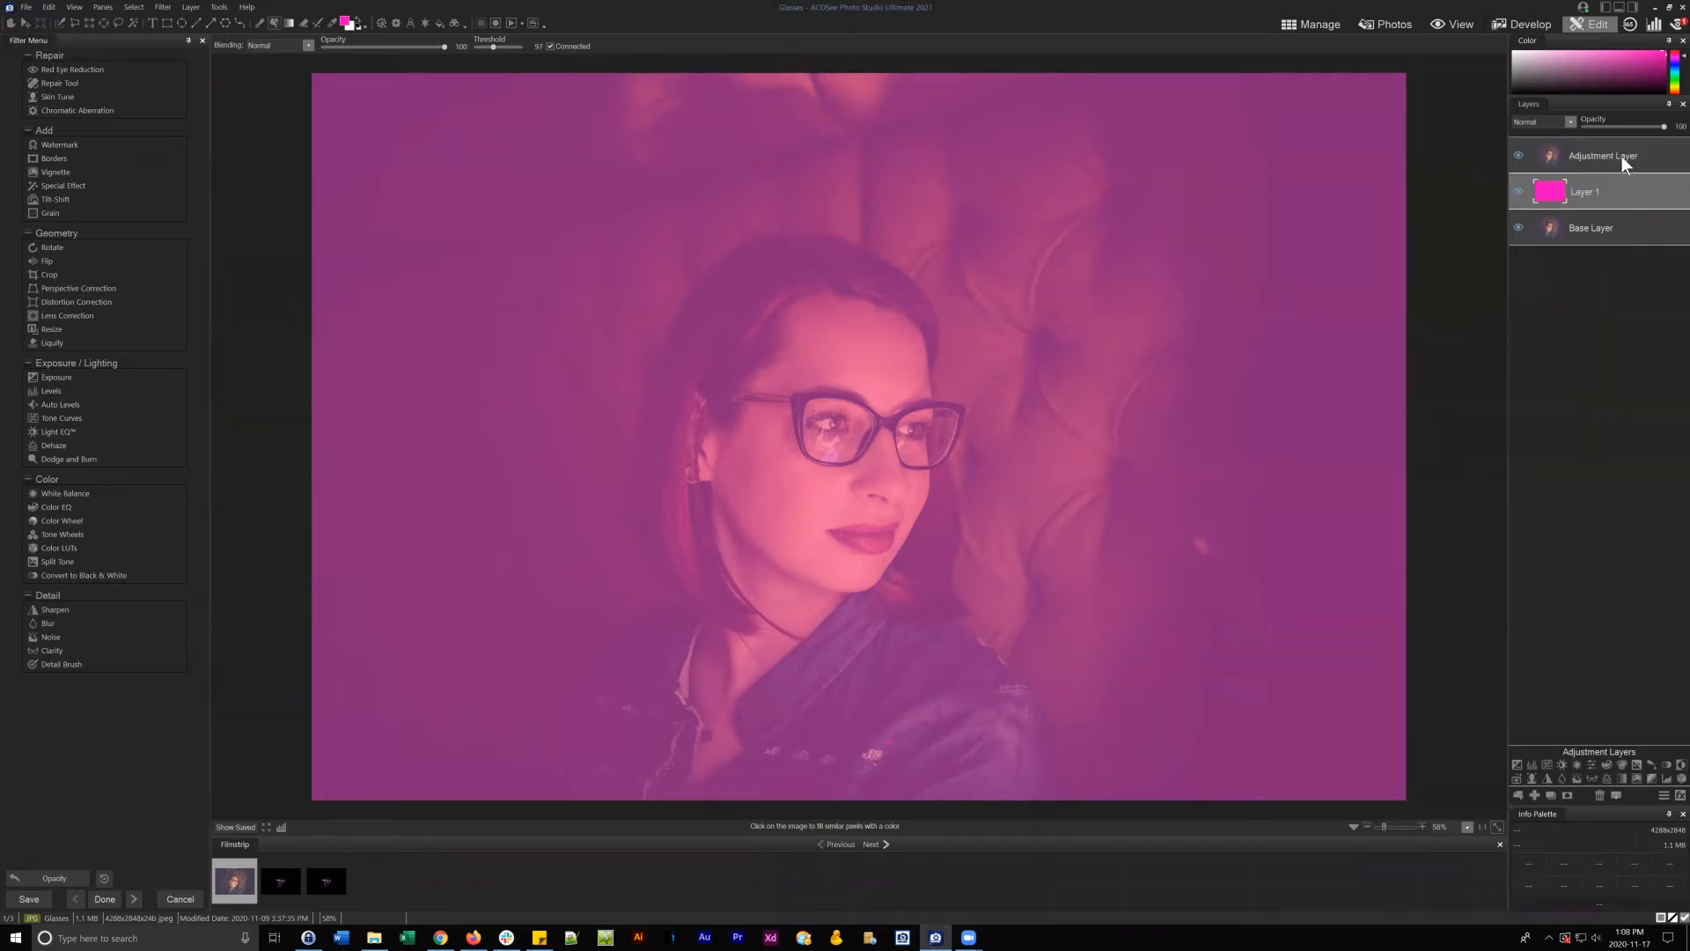
{"action": "left_click", "coordinate": [1621, 156]}
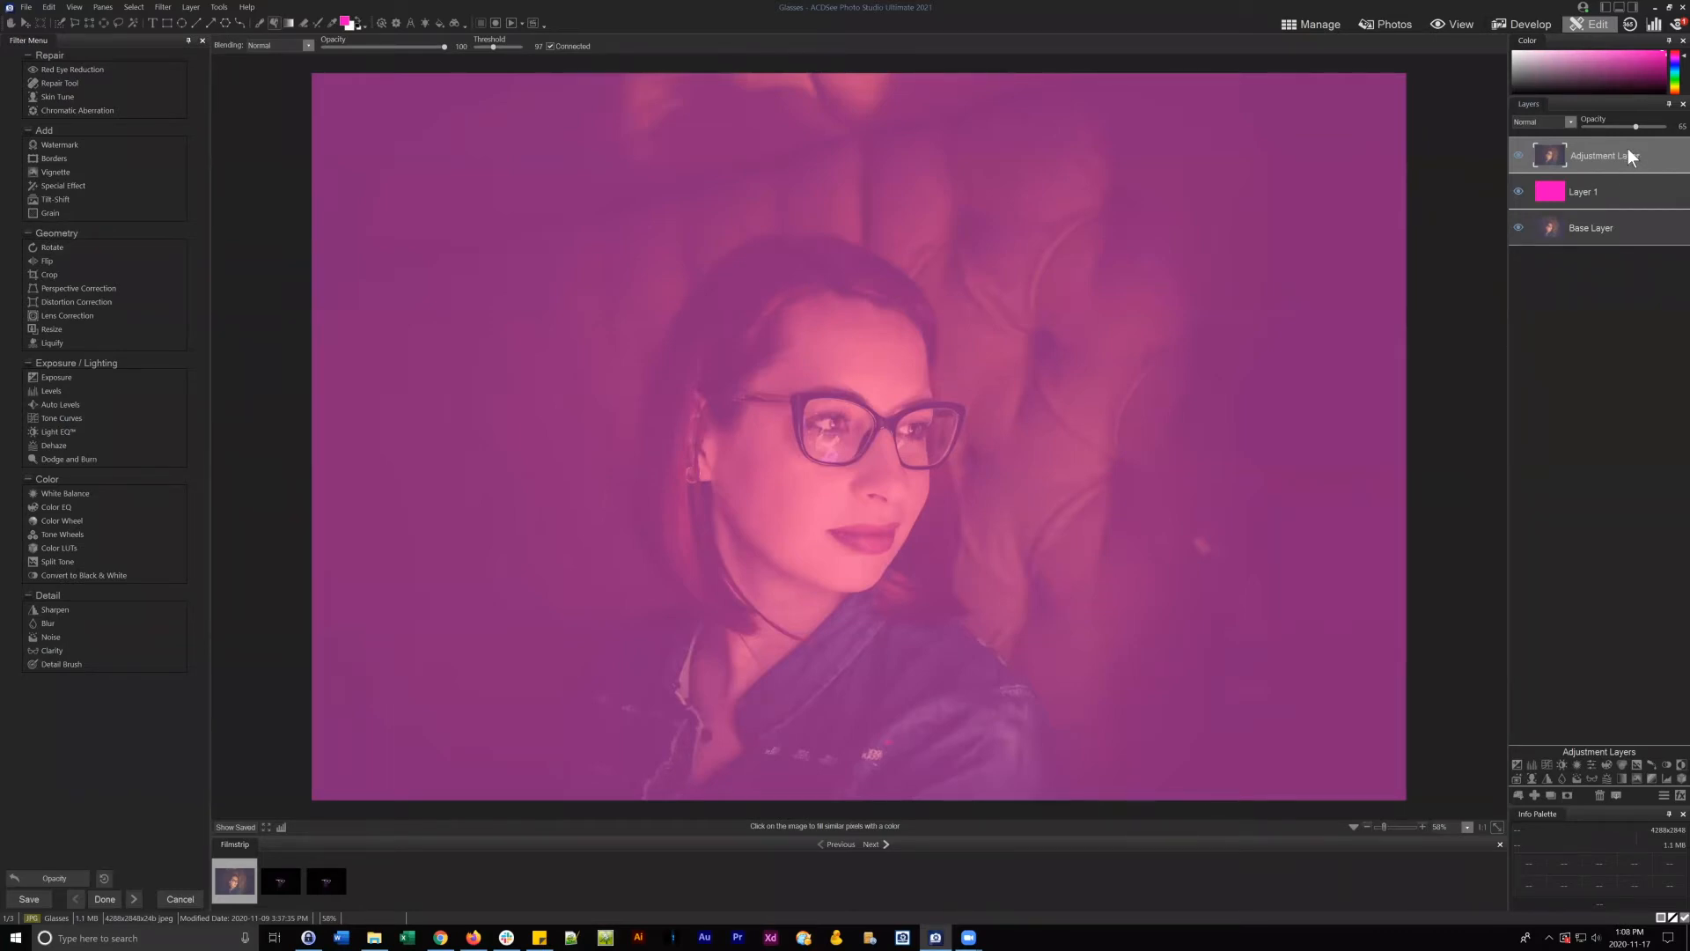
{"action": "left_click_drag", "start_coordinate": [1635, 125], "coordinate": [1593, 125]}
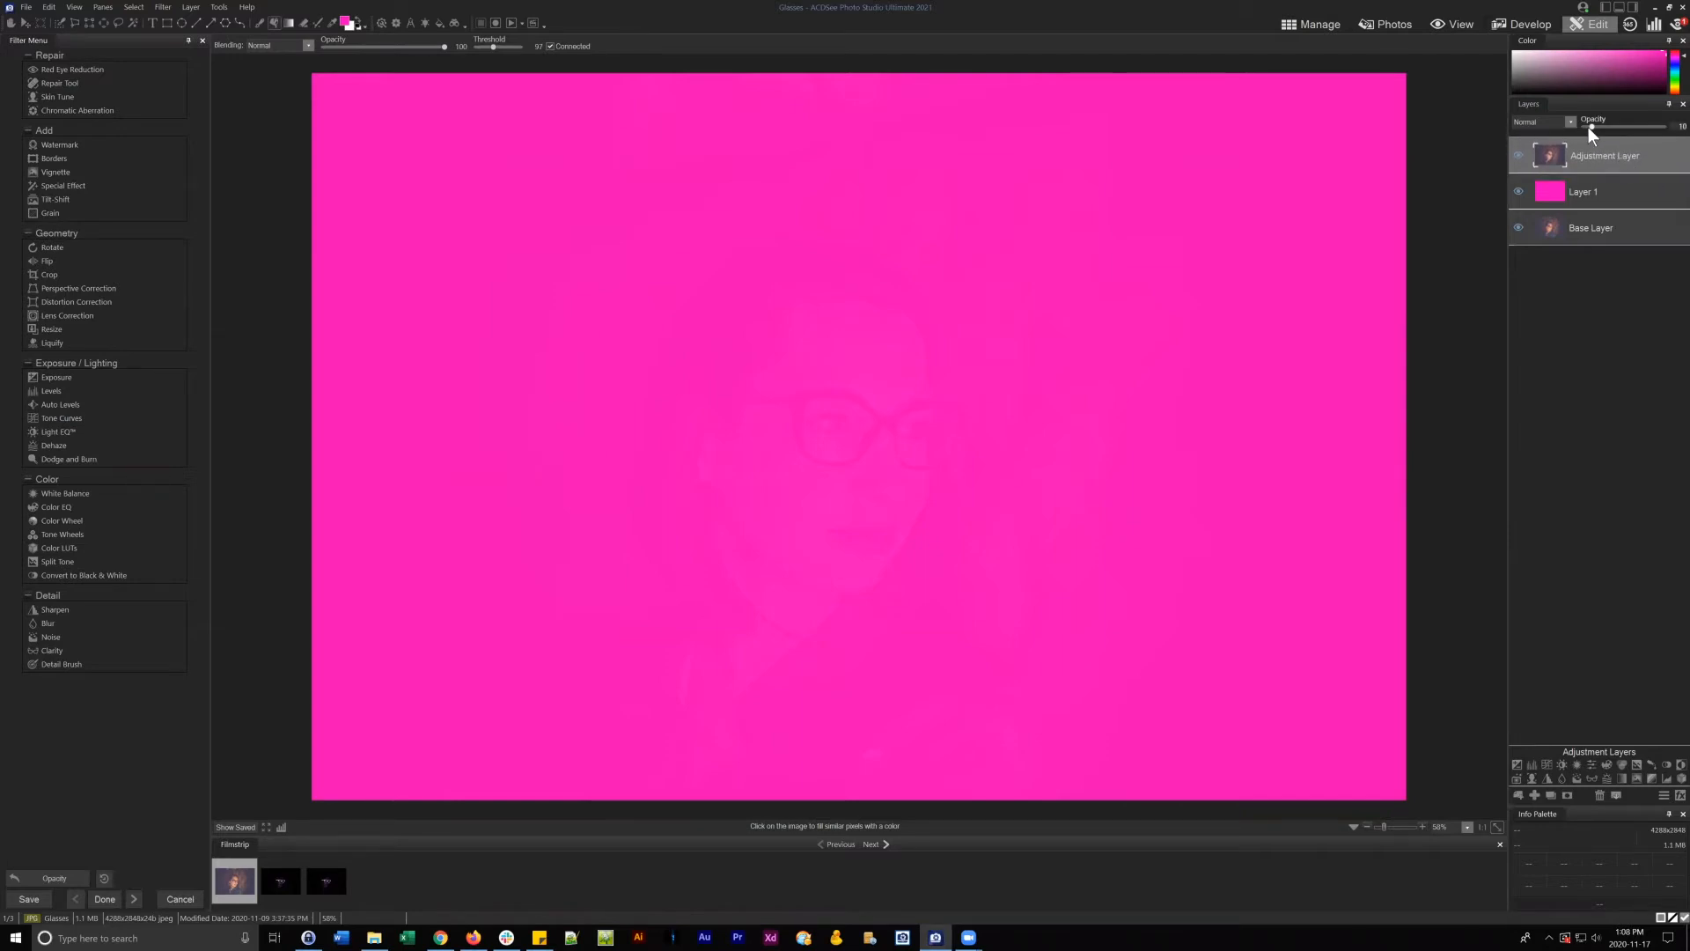
{"action": "left_click", "coordinate": [1609, 157]}
{"action": "double_click", "coordinate": [1593, 125]}
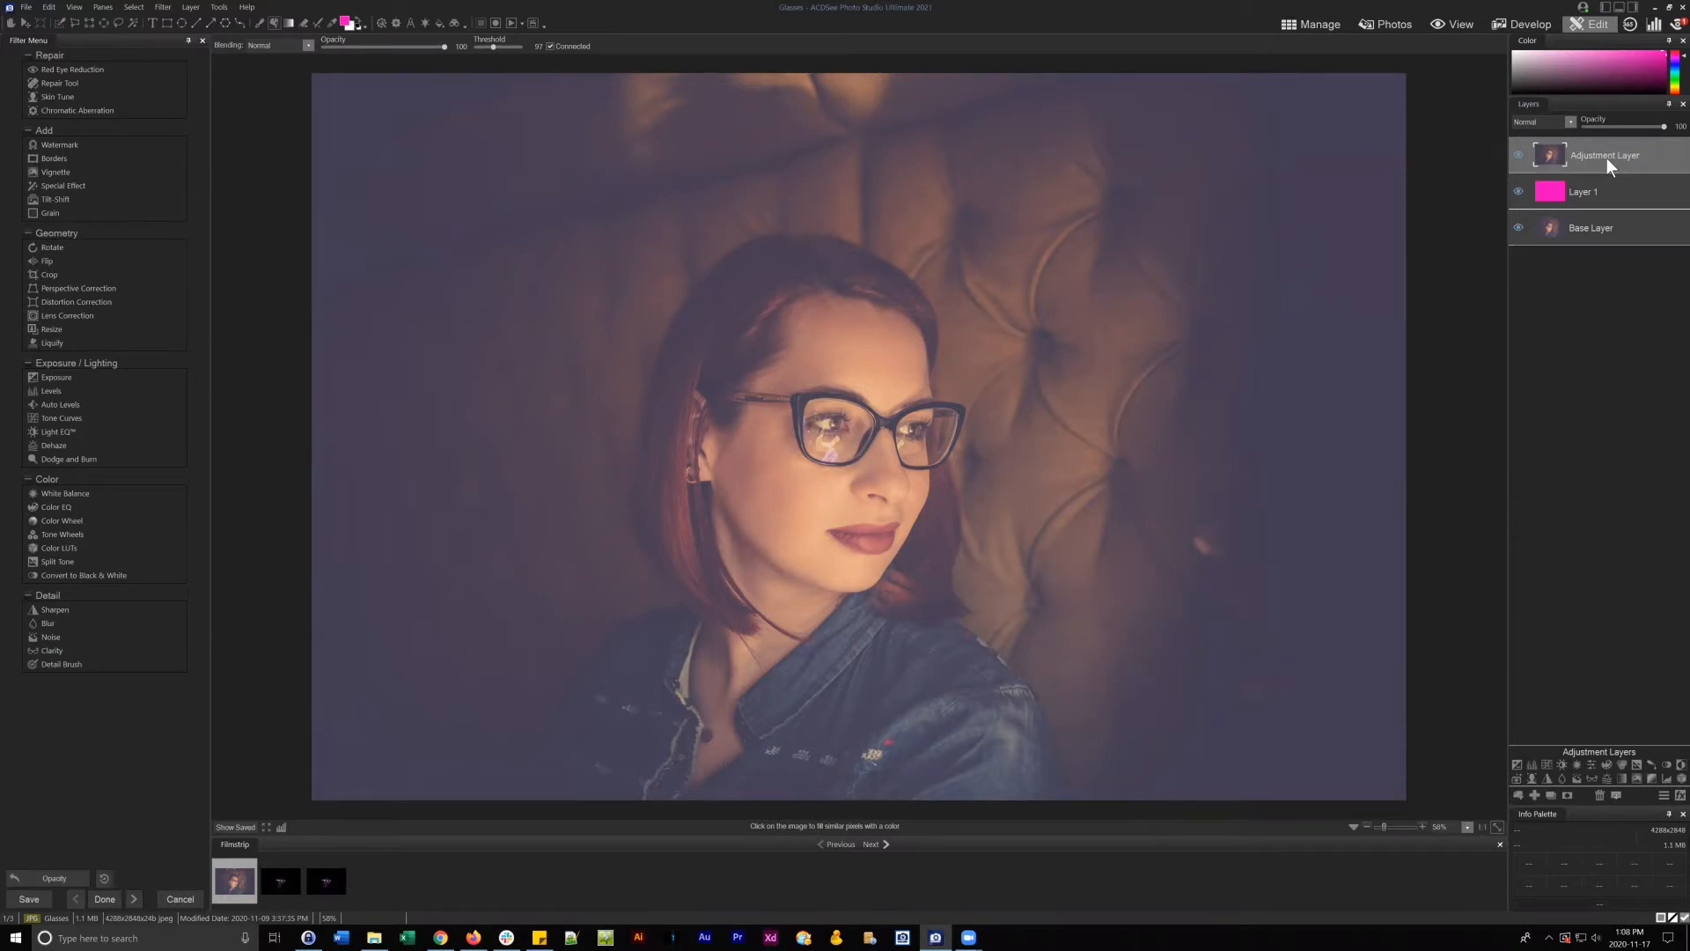
- Try the Multiply blend mode on the Adjustment Layer, then return it to Normal
{"action": "left_click_drag", "start_coordinate": [1583, 159], "coordinate": [1519, 169]}
{"action": "left_click", "coordinate": [1570, 122]}
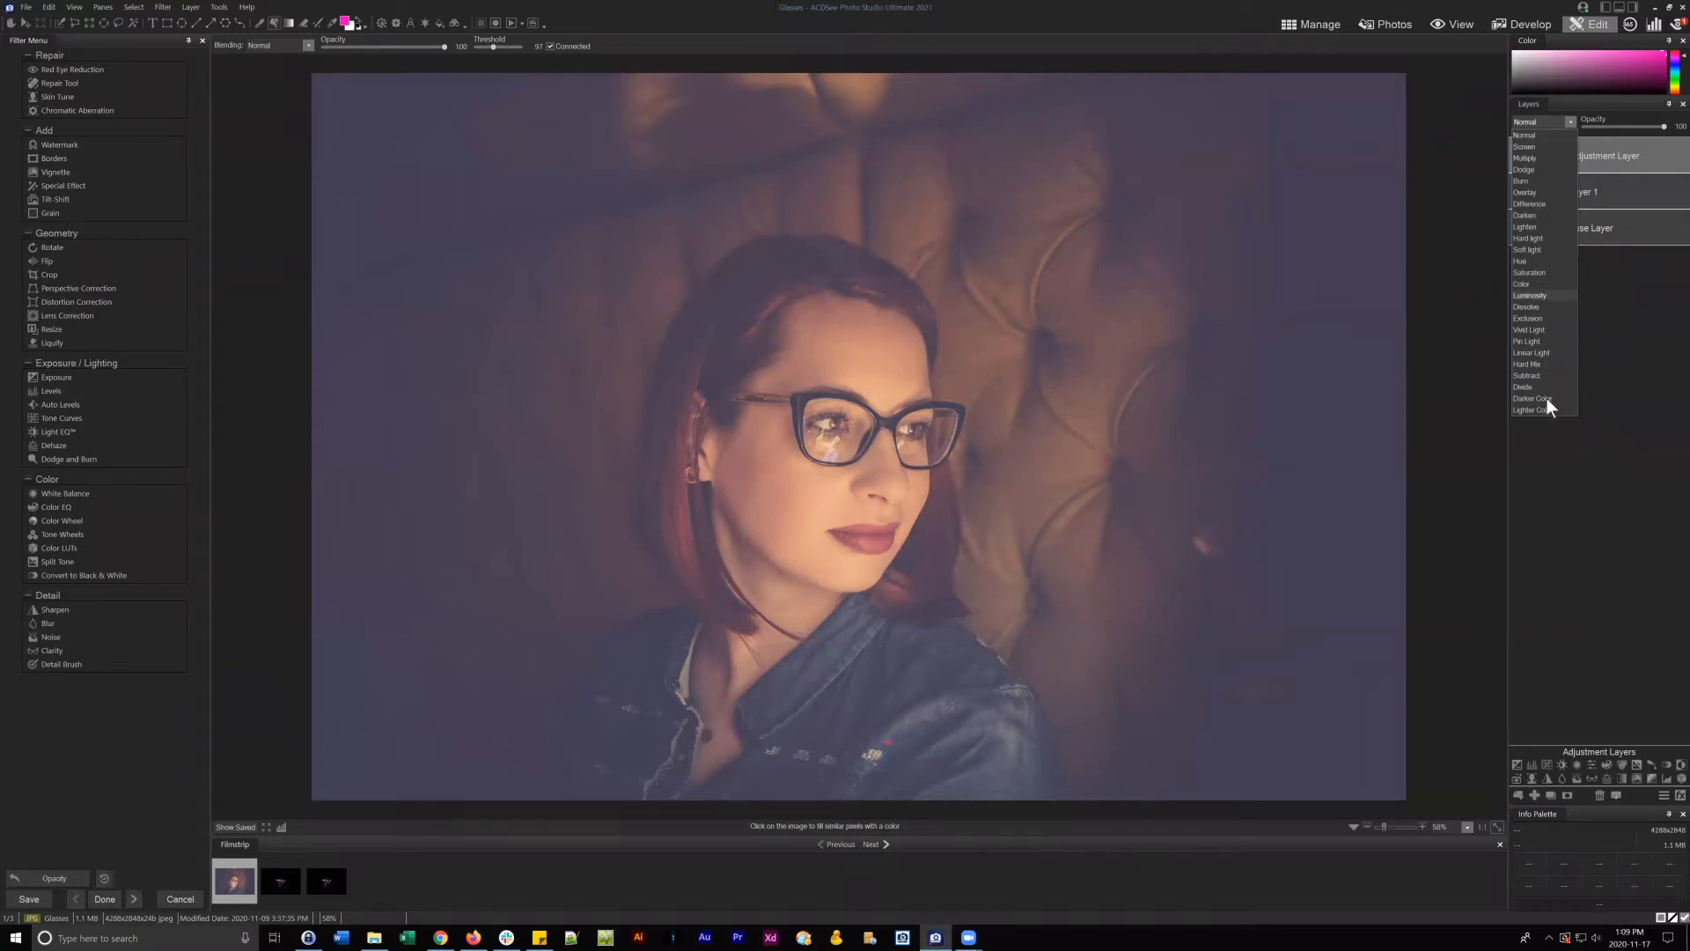
{"action": "left_click", "coordinate": [1544, 158]}
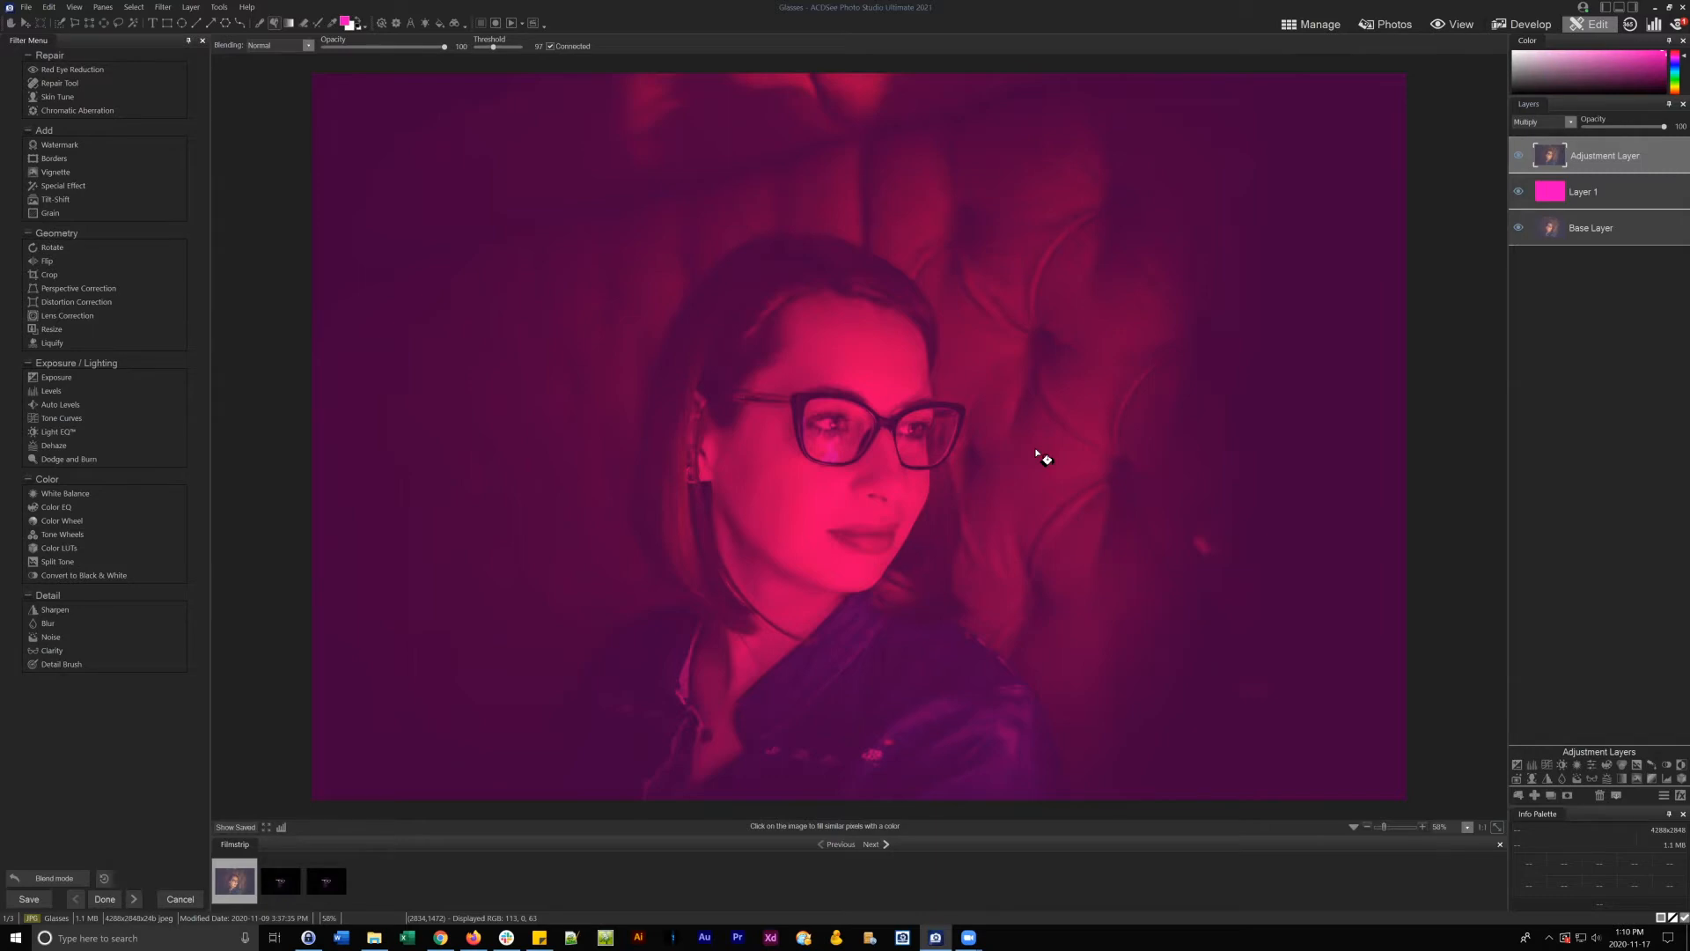
{"action": "left_click", "coordinate": [1571, 120]}
{"action": "left_click", "coordinate": [1542, 134]}
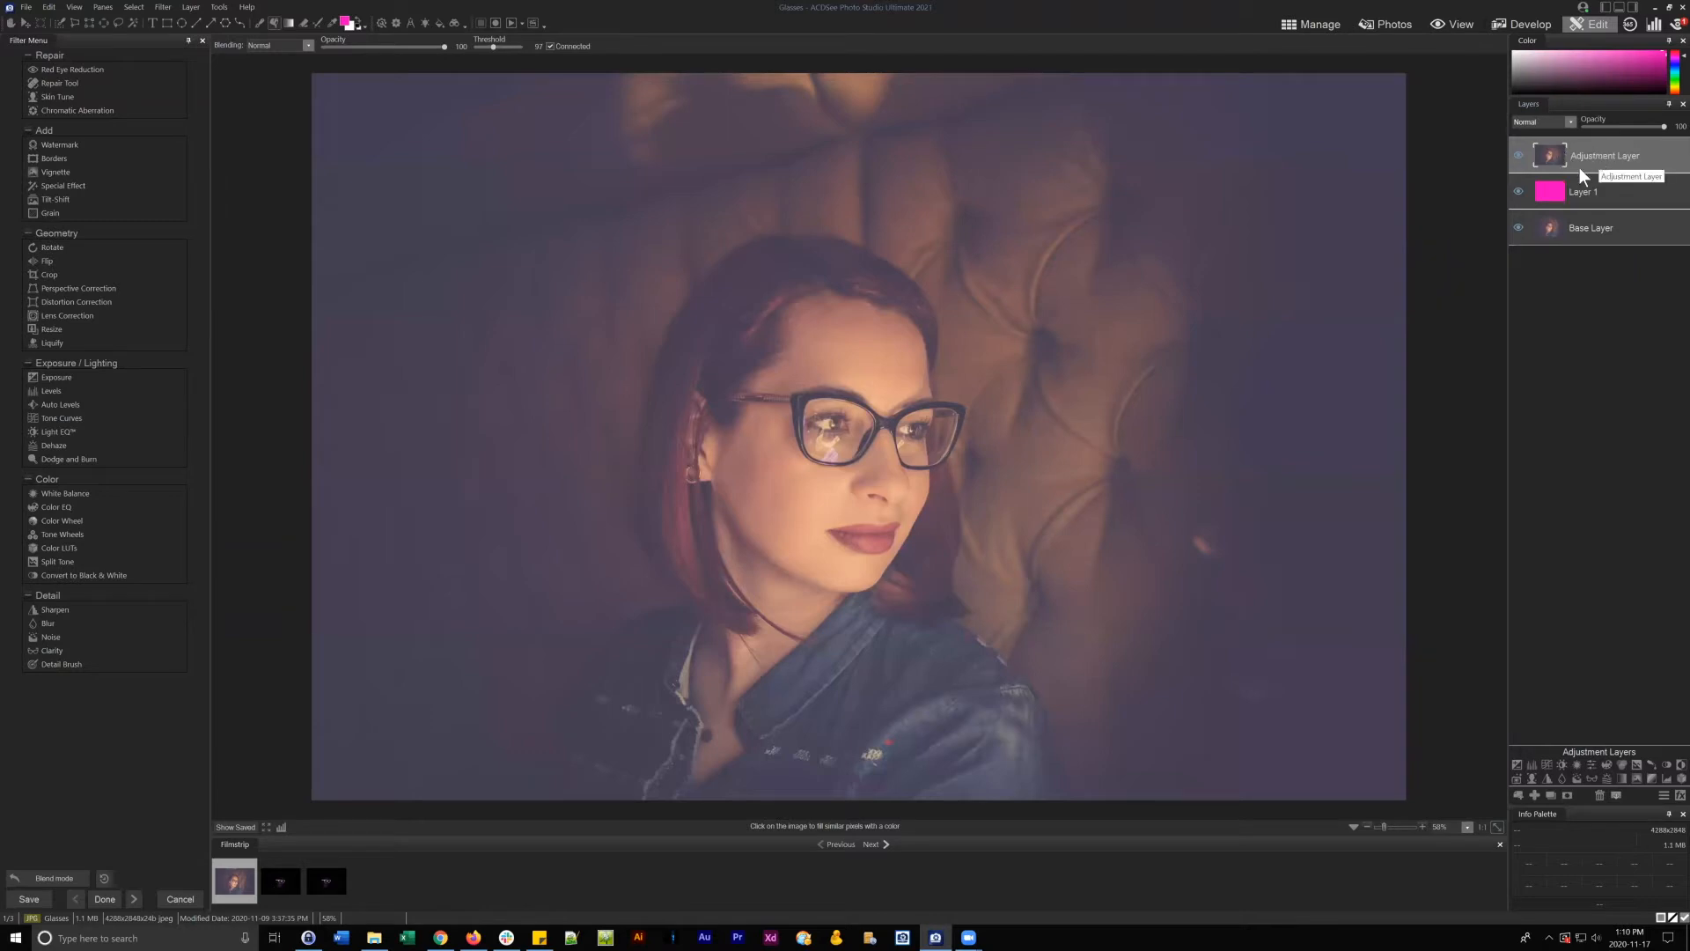
- Hide the pink Layer 1 and move the Adjustment Layer directly beneath it, keeping the Adjustment Layer visible and selected
{"action": "left_click_drag", "start_coordinate": [1592, 155], "coordinate": [1591, 139]}
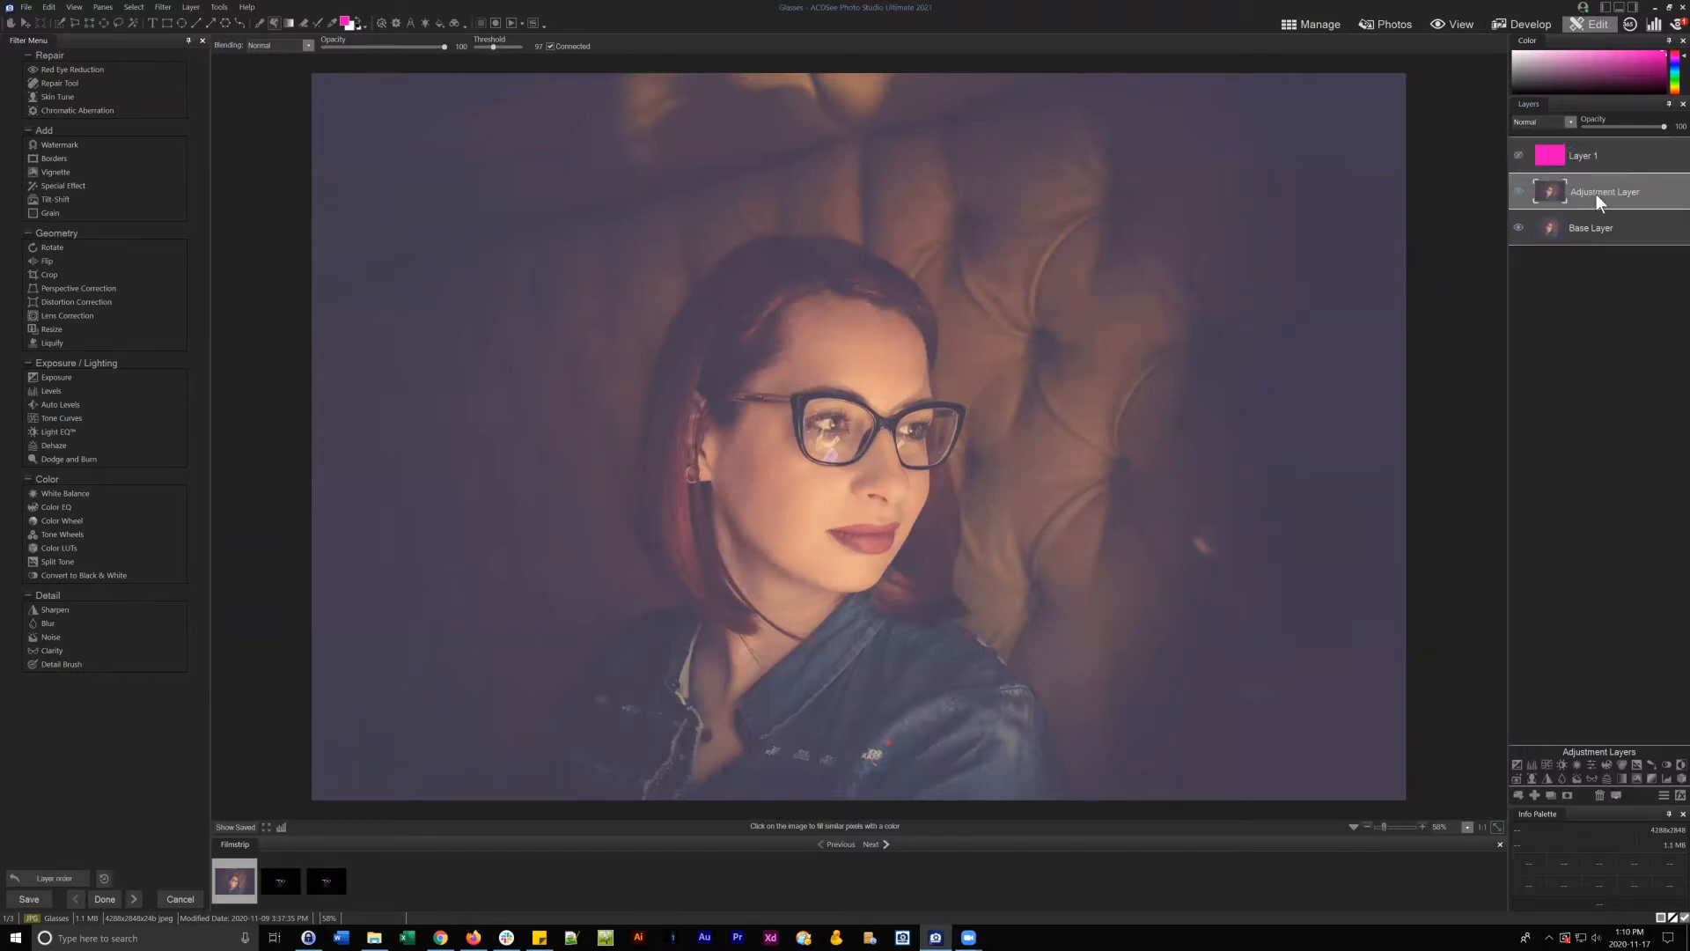
{"action": "left_click", "coordinate": [1594, 151]}
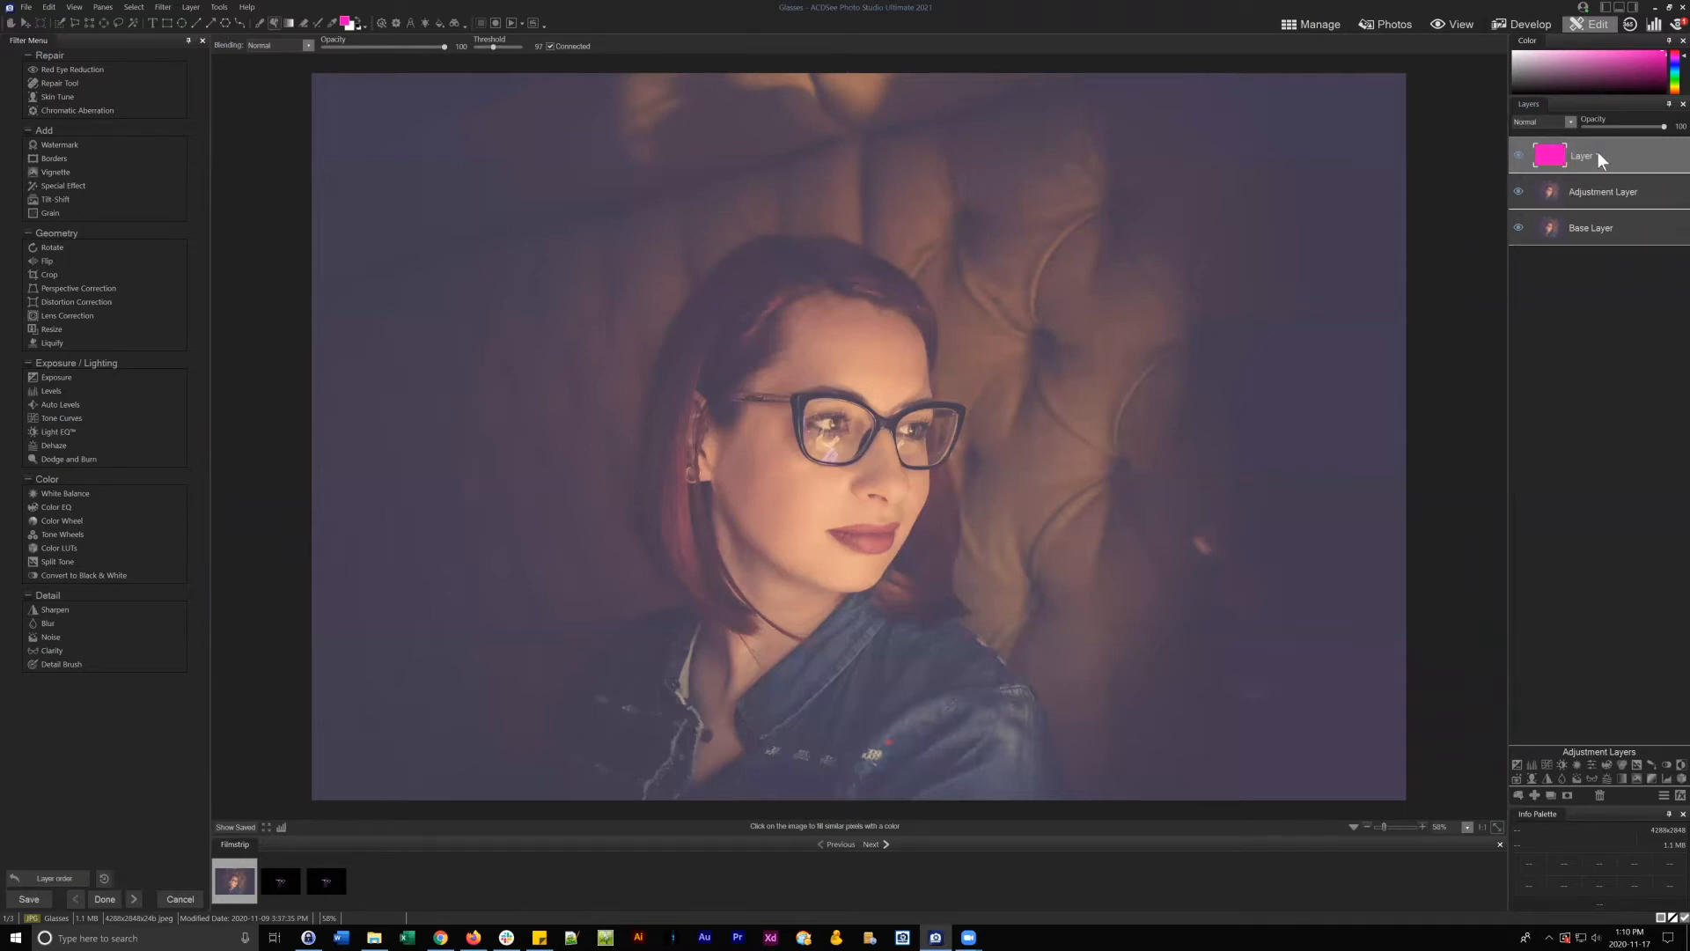
{"action": "left_click", "coordinate": [1595, 187]}
{"action": "left_click", "coordinate": [1517, 189]}
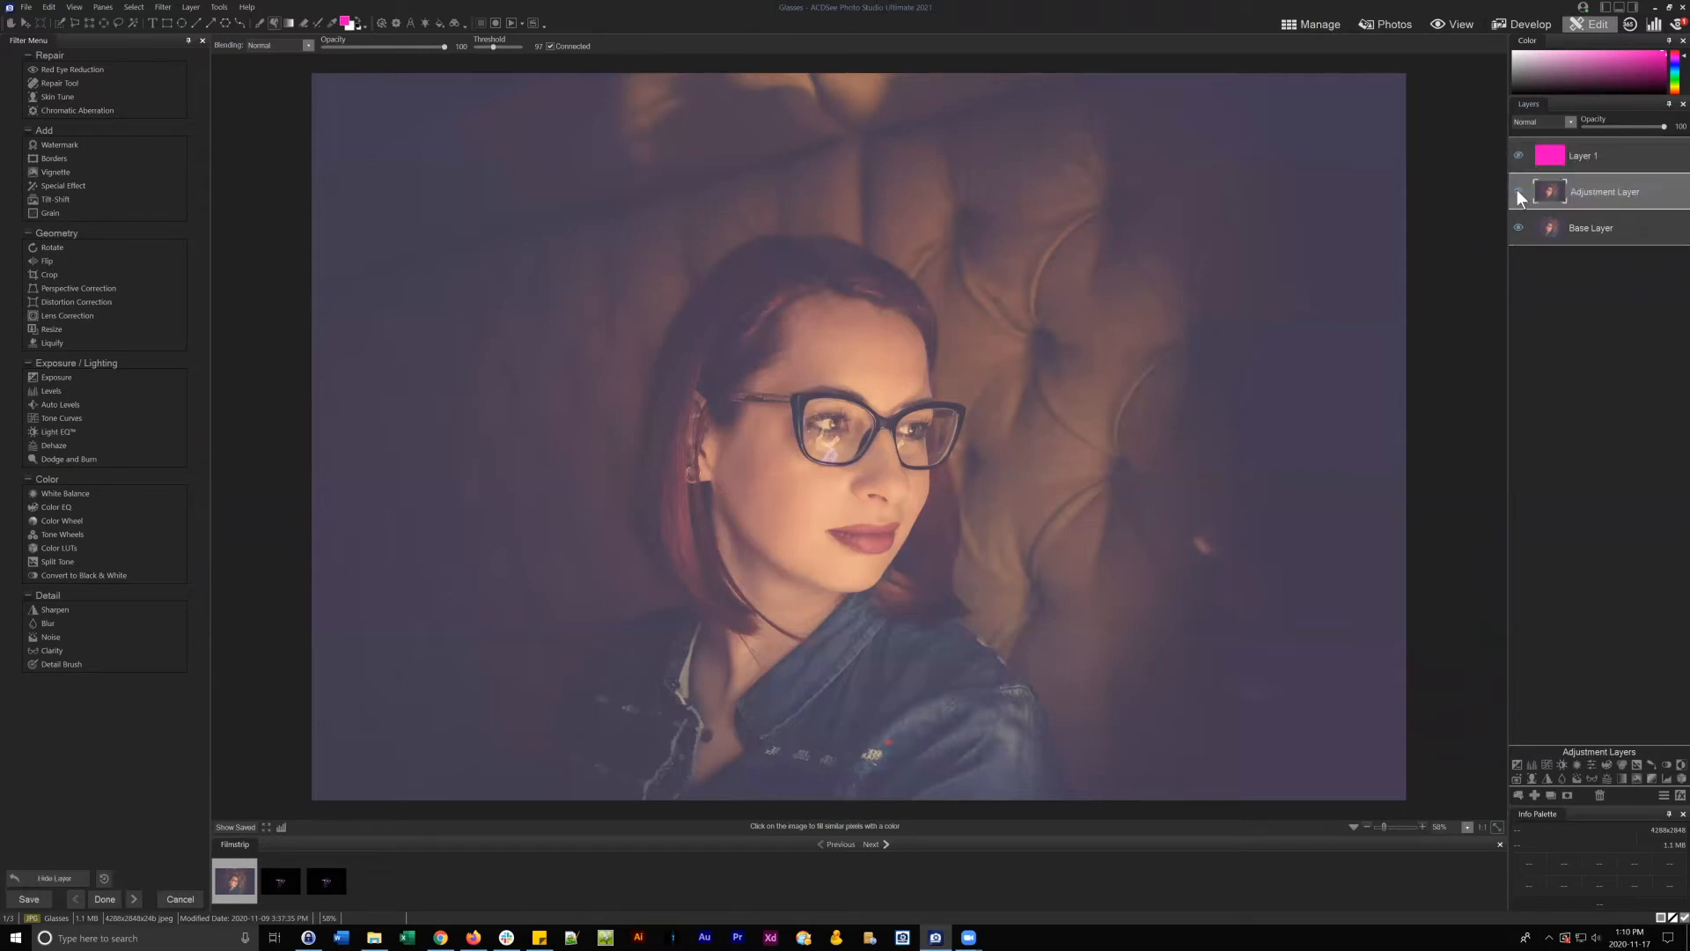
{"action": "left_click", "coordinate": [1517, 189]}
{"action": "left_click_drag", "start_coordinate": [1591, 188], "coordinate": [1592, 193]}
{"action": "left_click_drag", "start_coordinate": [1603, 197], "coordinate": [1603, 185]}
{"action": "left_click_drag", "start_coordinate": [1597, 192], "coordinate": [1599, 192]}
- Add an Exposure adjustment layer above the Adjustment Layer, set its exposure to -100 (-2.00 eV) and raise the contrast slightly
{"action": "left_click", "coordinate": [1517, 763]}
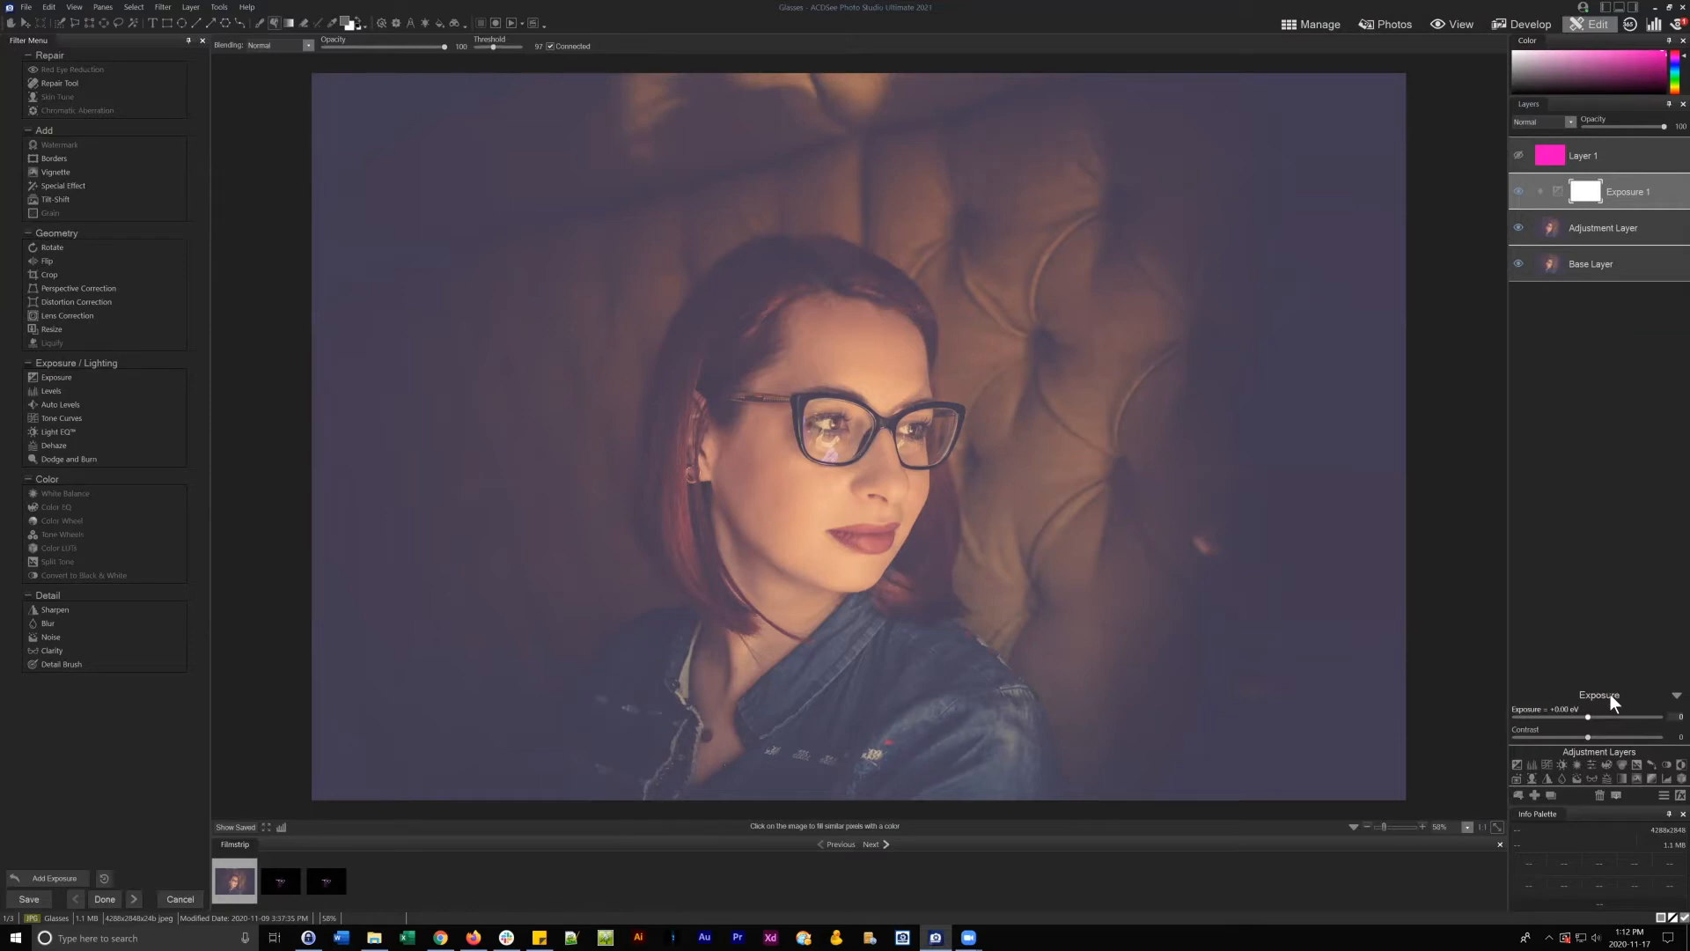
{"action": "left_click_drag", "start_coordinate": [1636, 189], "coordinate": [1635, 187]}
{"action": "left_click_drag", "start_coordinate": [1637, 187], "coordinate": [1635, 188]}
{"action": "left_click_drag", "start_coordinate": [1587, 716], "coordinate": [1503, 715]}
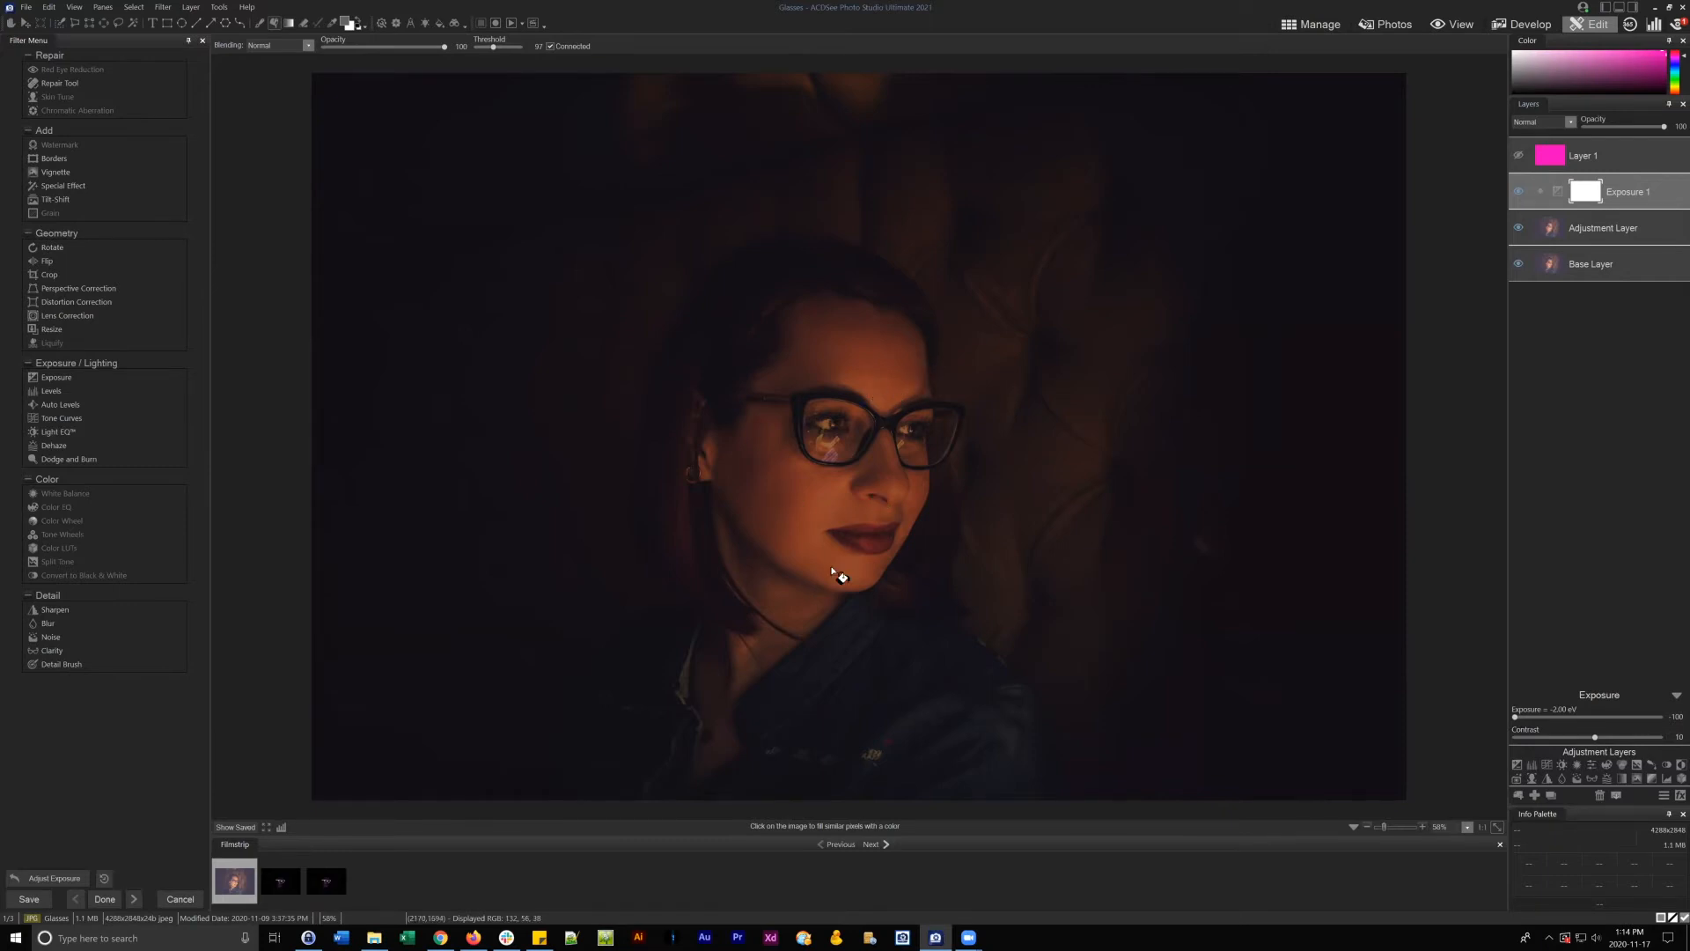
- Collapse the Exposure settings, select the photo's Adjustment Layer, and reselect Exposure 1 to view its settings again
{"action": "left_click", "coordinate": [1676, 694]}
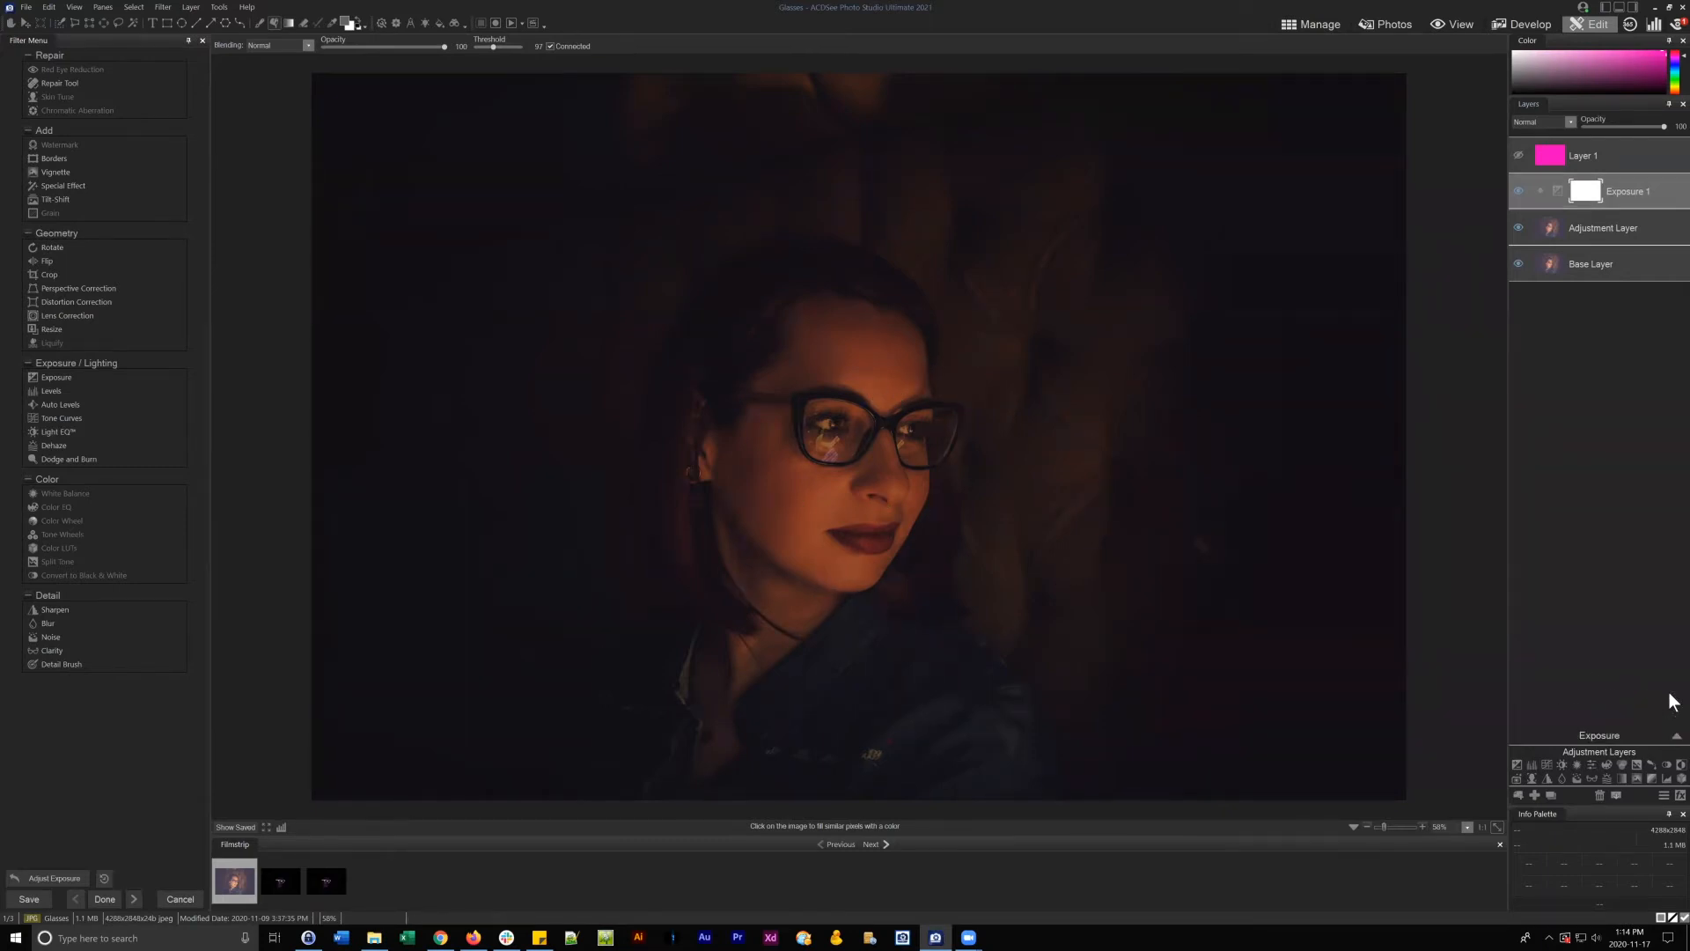
{"action": "left_click", "coordinate": [1625, 227]}
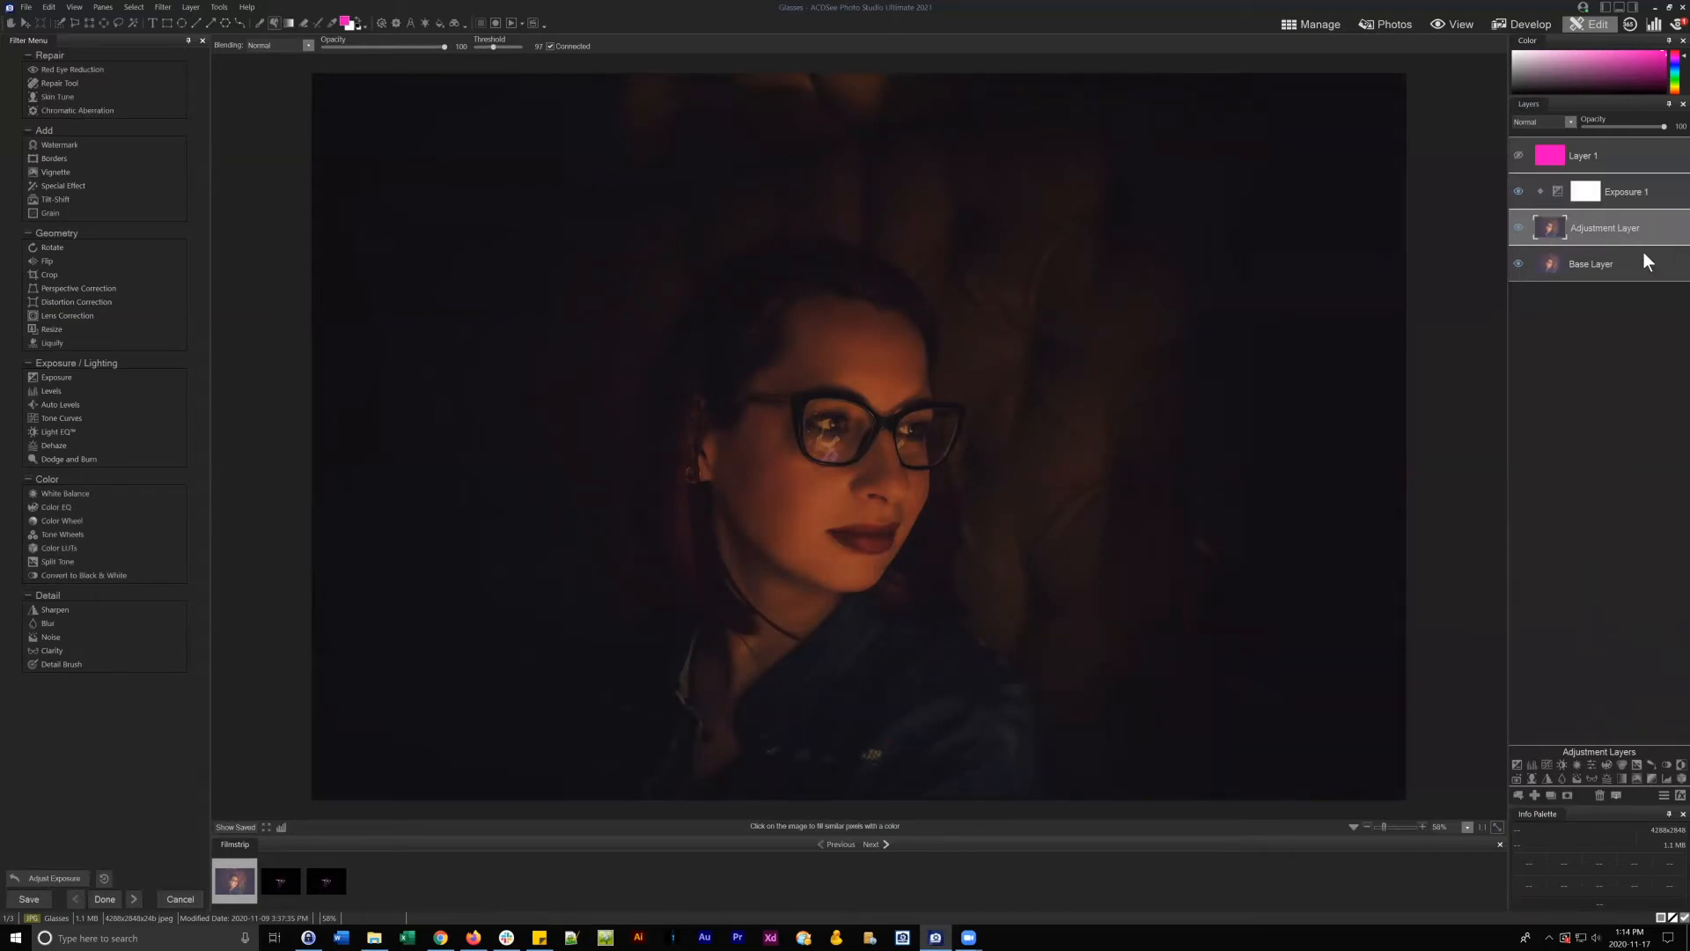
{"action": "left_click", "coordinate": [1630, 190]}
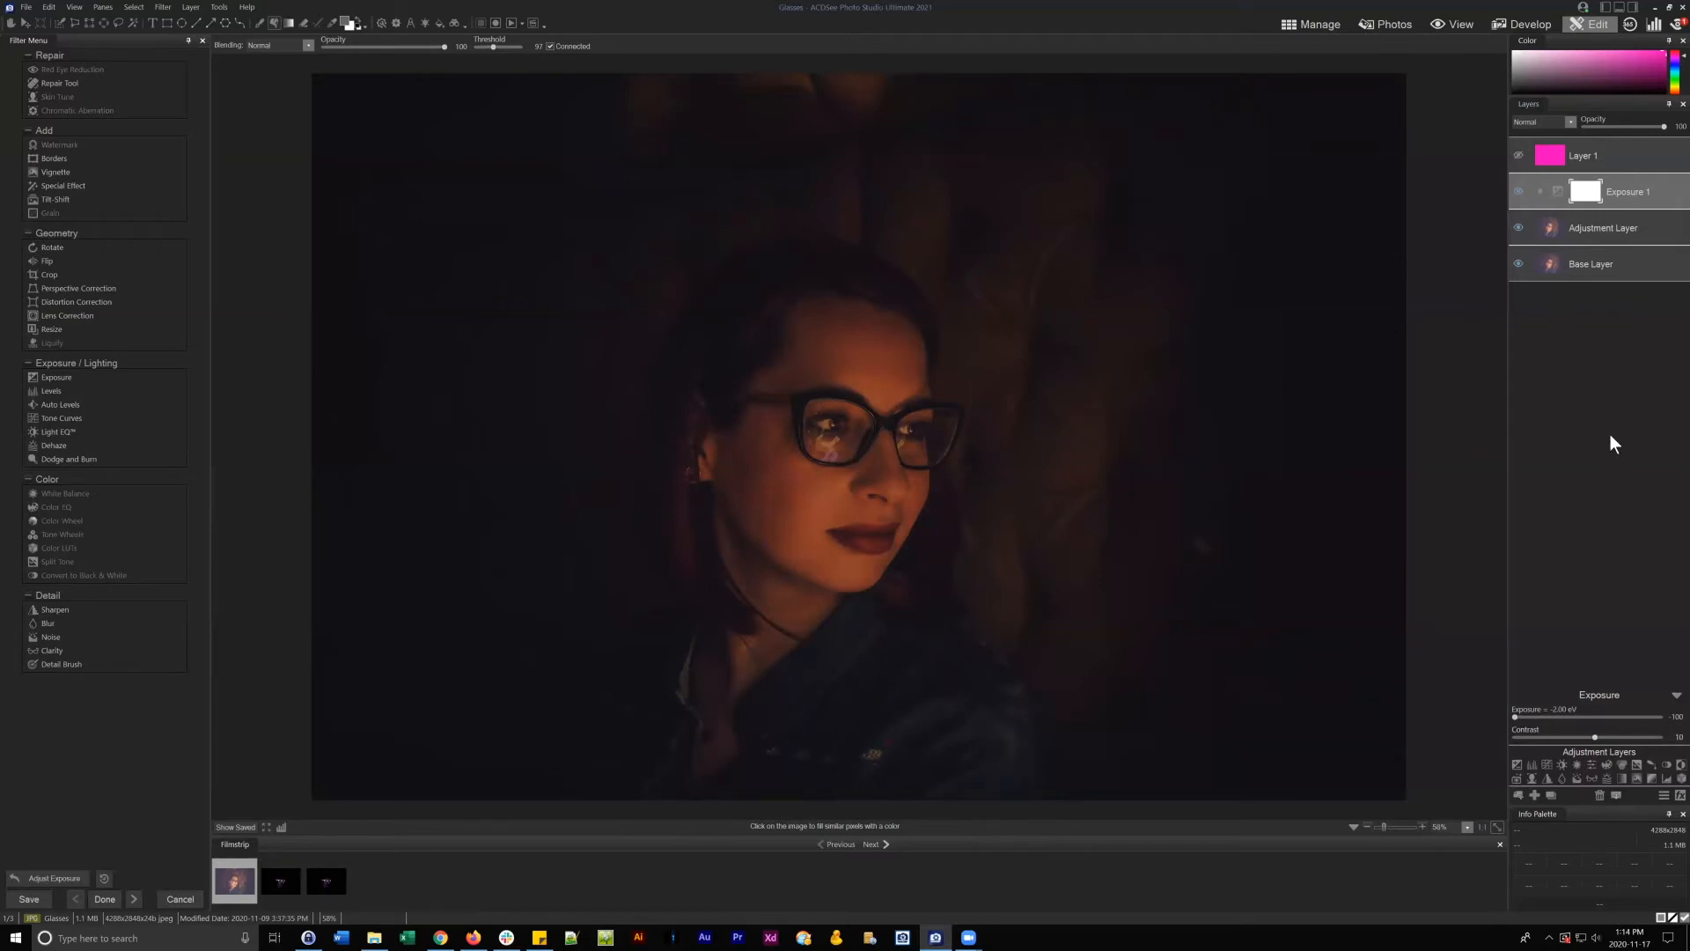
- Compare the mask properties of the Exposure 1 layer with its exposure settings by switching between the two
{"action": "left_click", "coordinate": [1588, 193]}
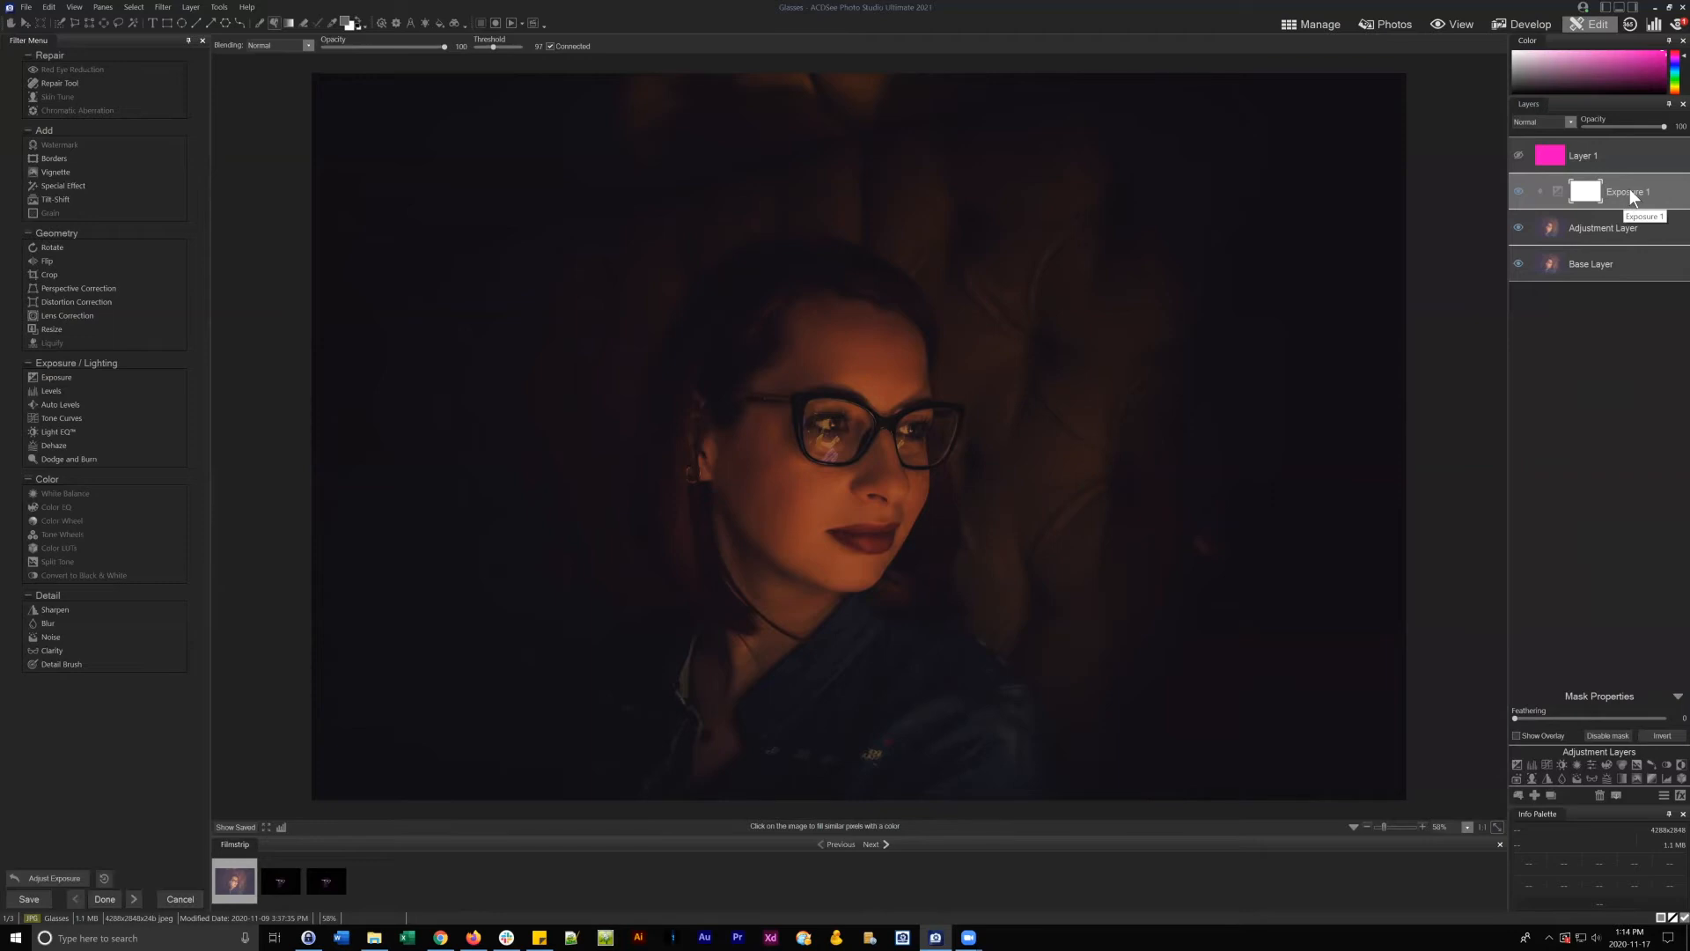
{"action": "left_click", "coordinate": [1555, 190]}
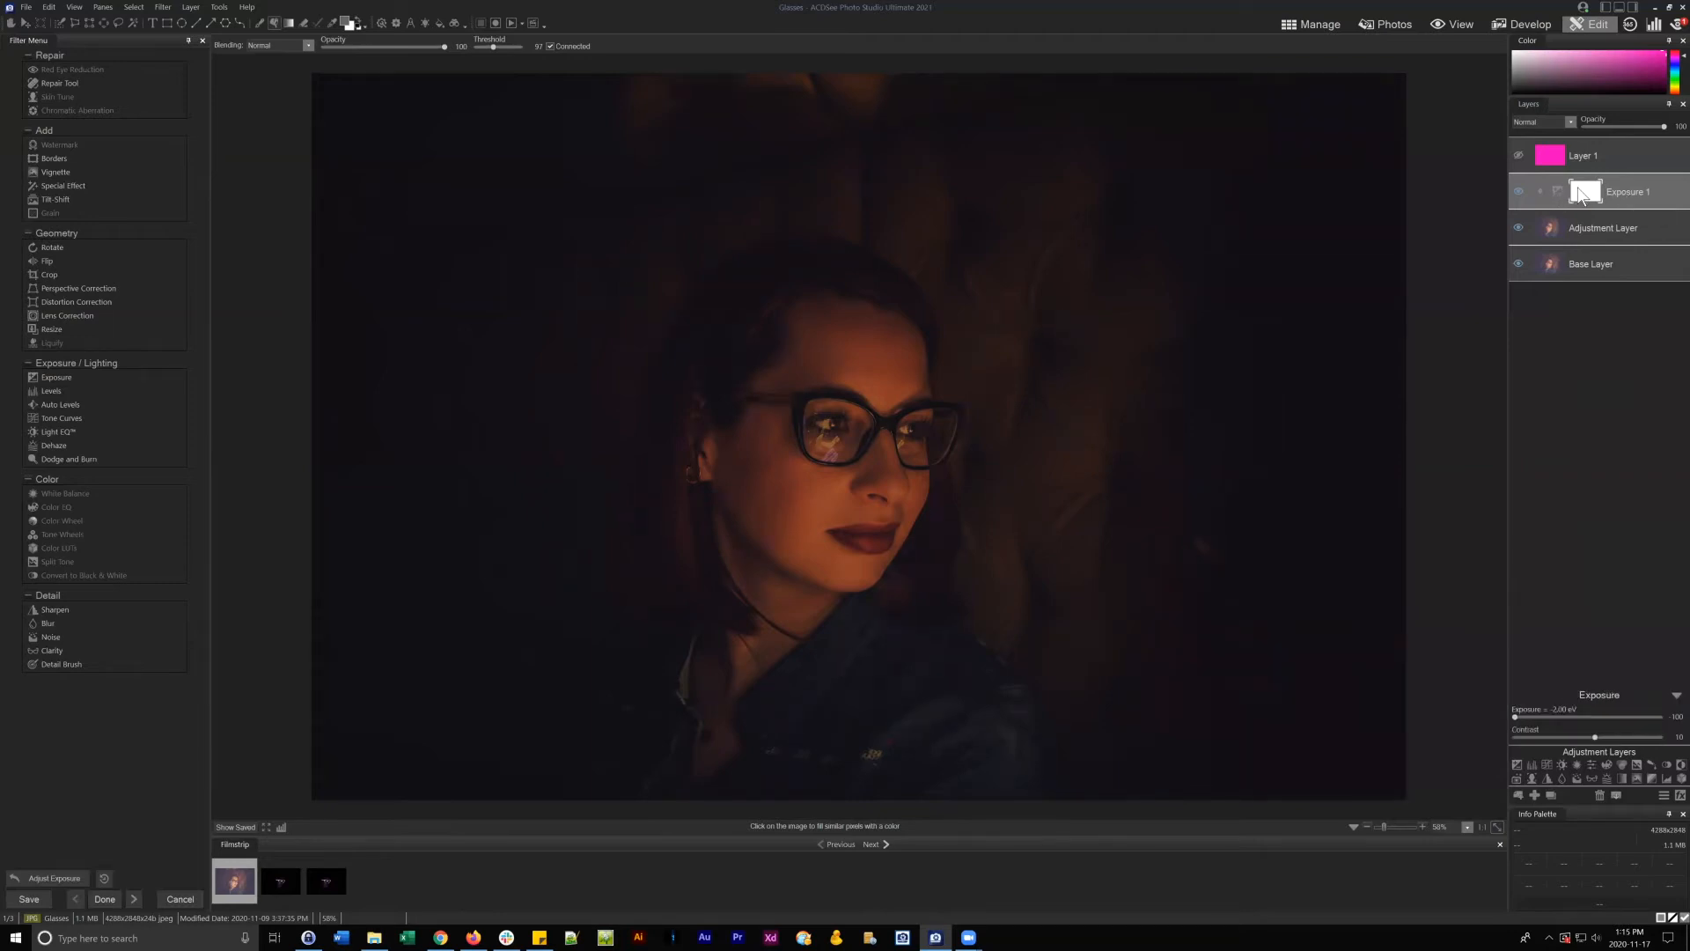
{"action": "left_click", "coordinate": [1585, 194]}
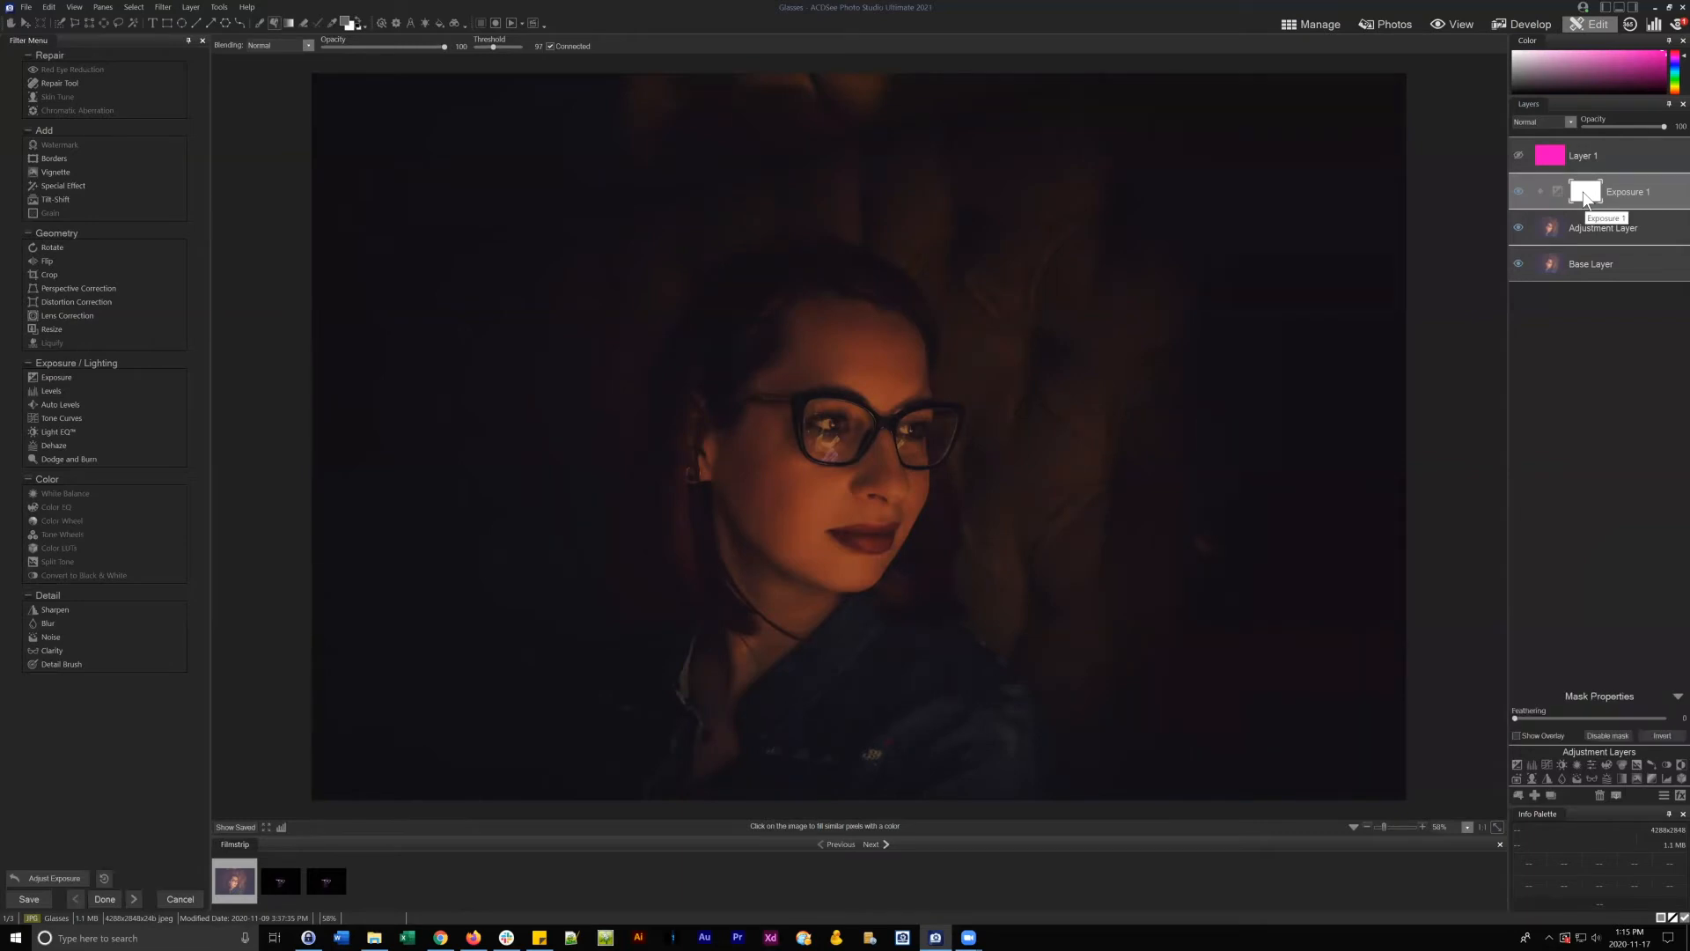
{"action": "left_click", "coordinate": [1554, 188]}
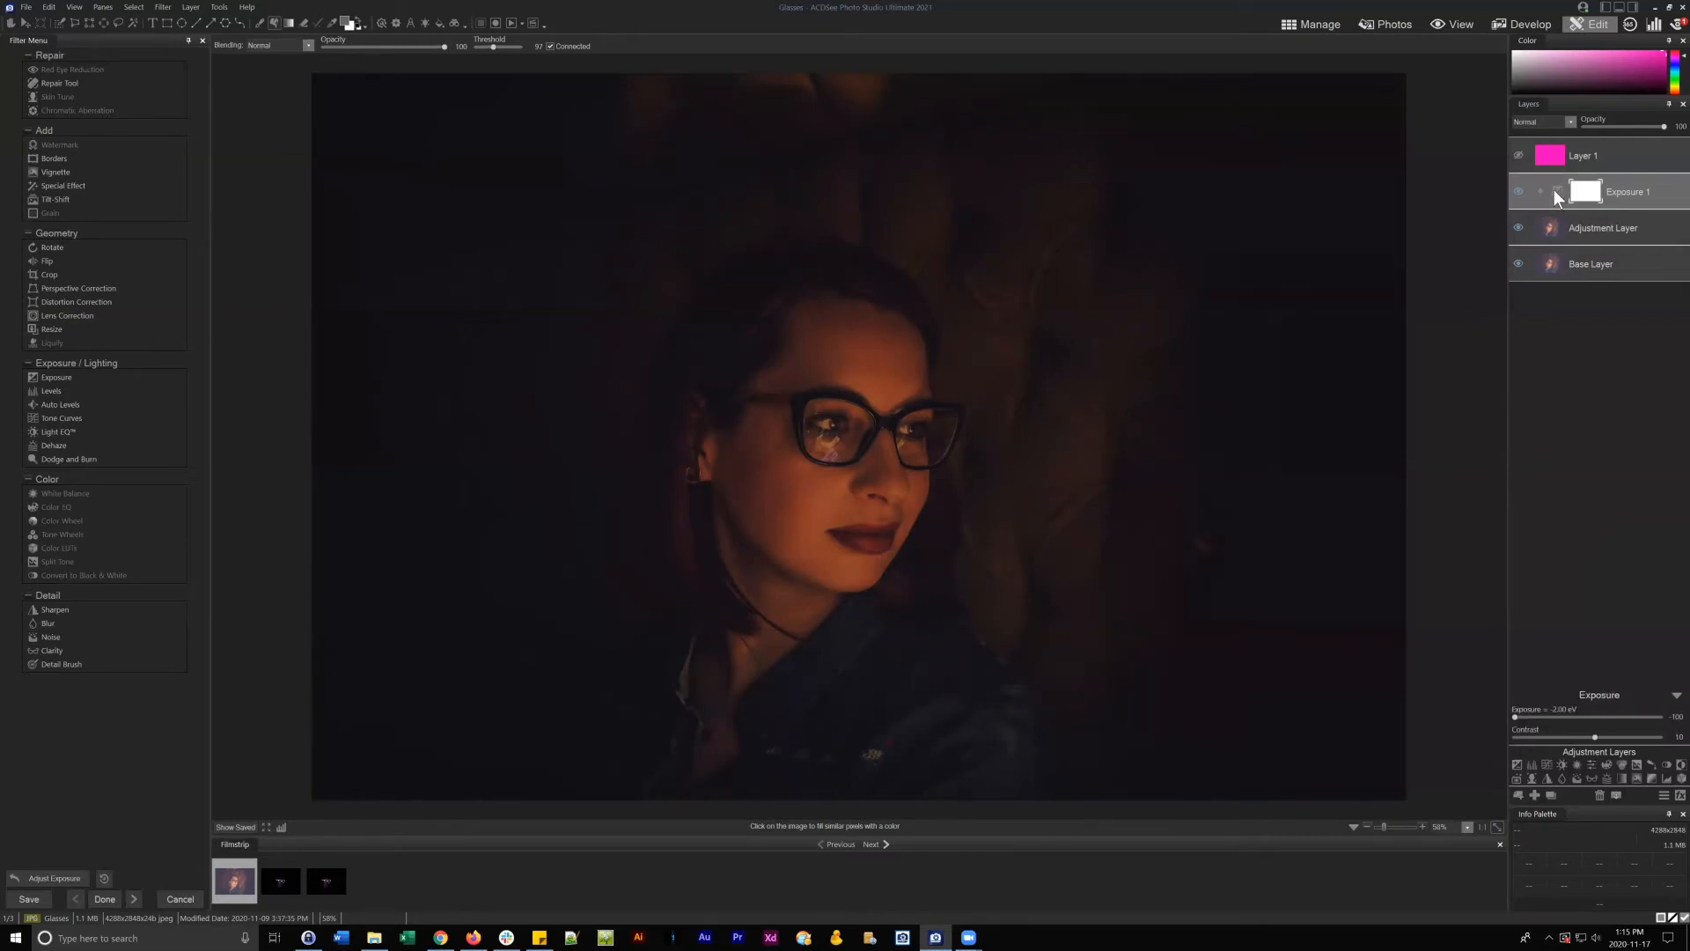
{"action": "left_click", "coordinate": [1585, 194]}
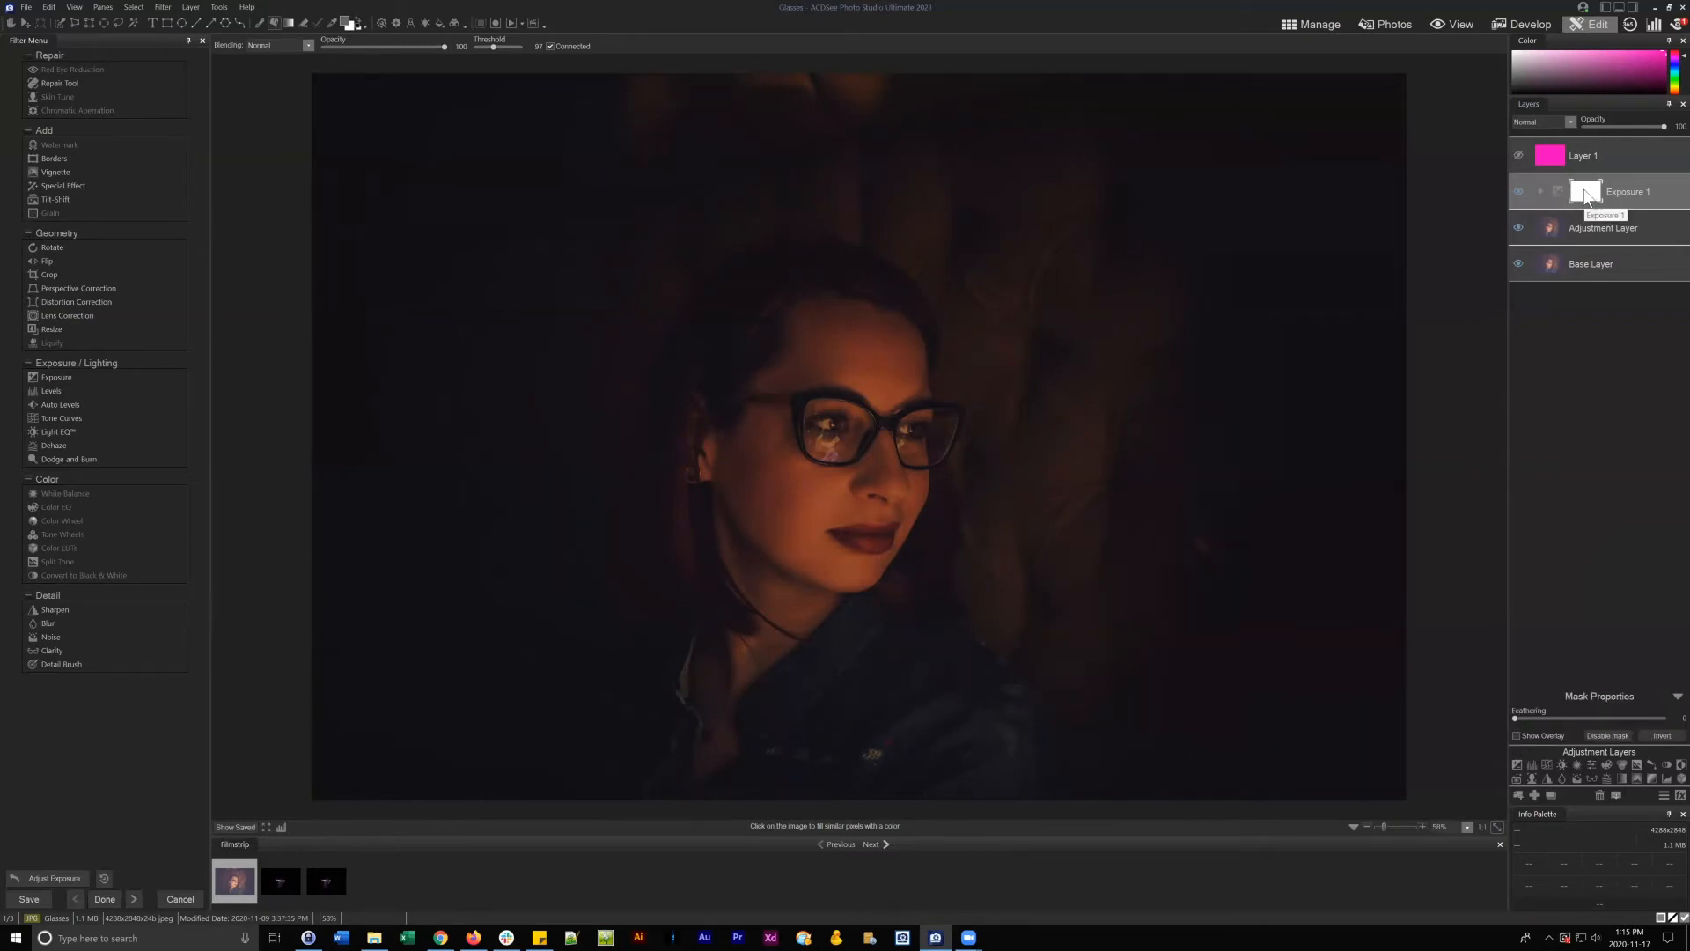
{"action": "left_click", "coordinate": [1556, 188]}
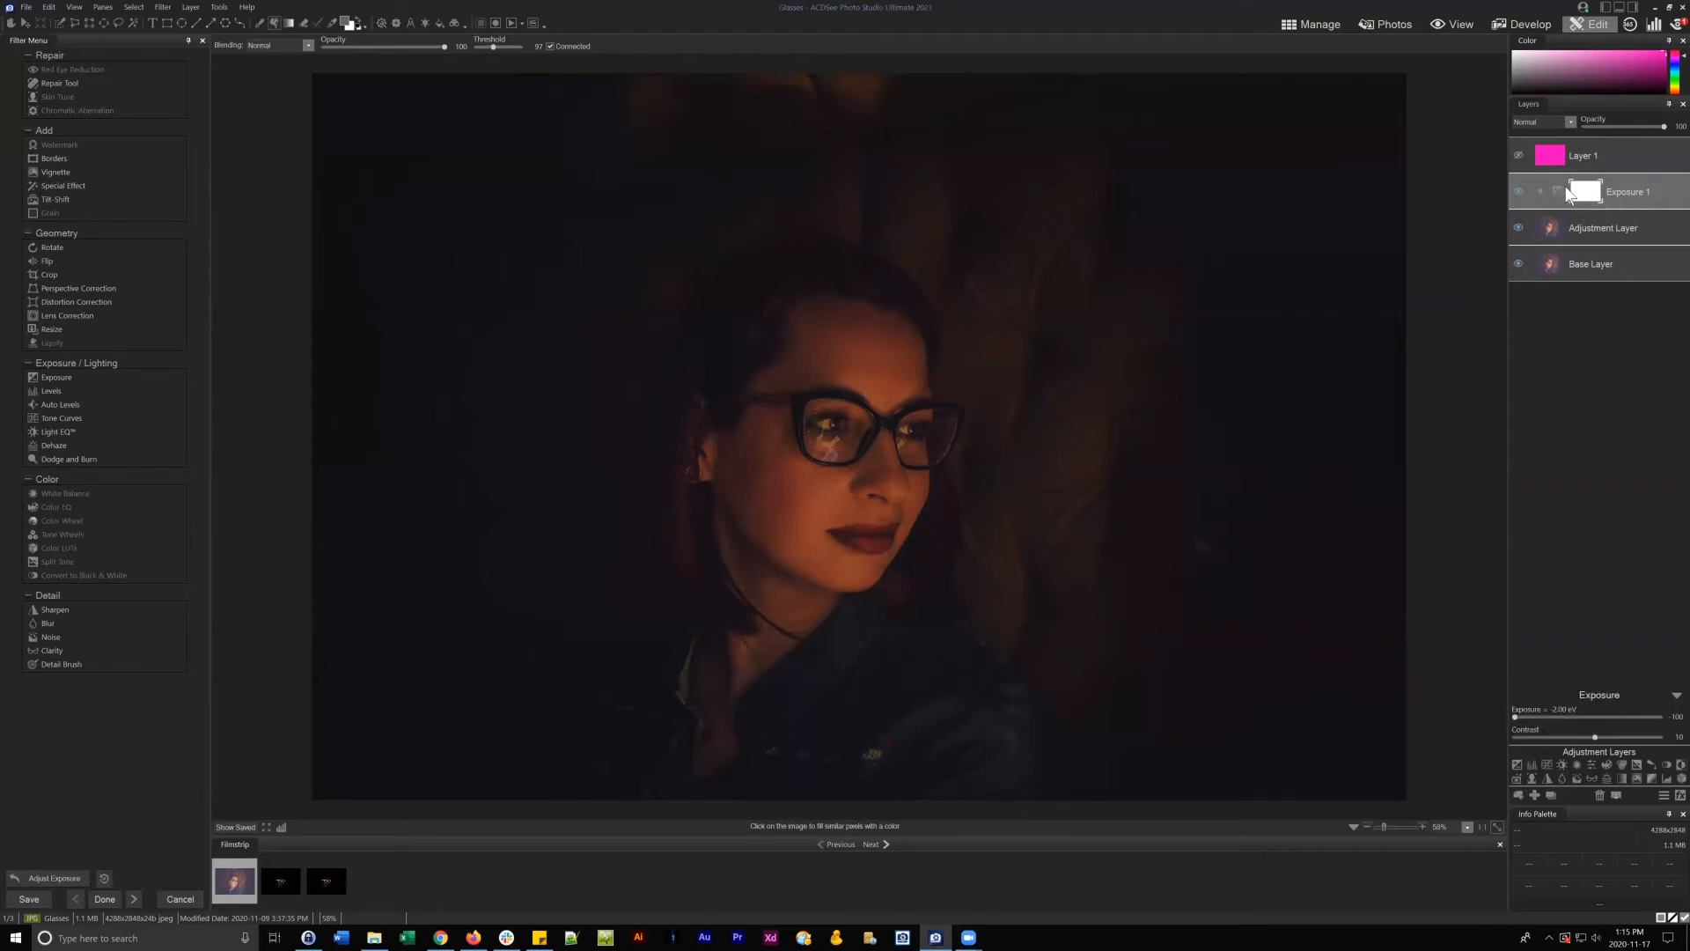
{"action": "left_click", "coordinate": [1582, 193]}
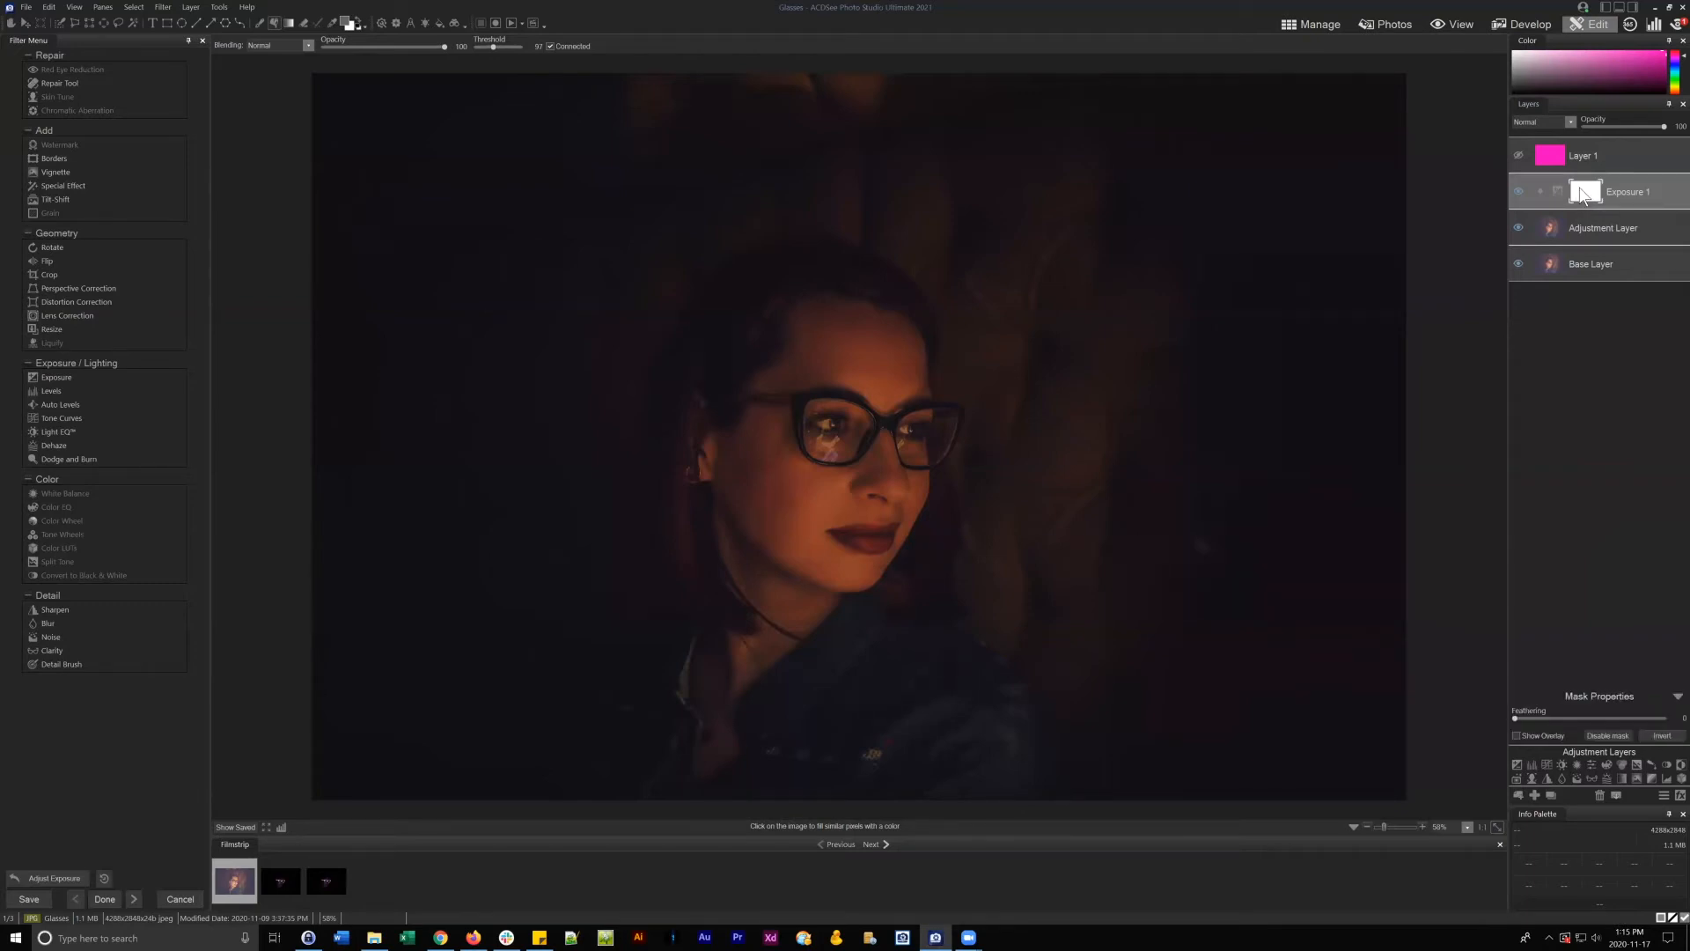
{"action": "left_click", "coordinate": [1556, 188]}
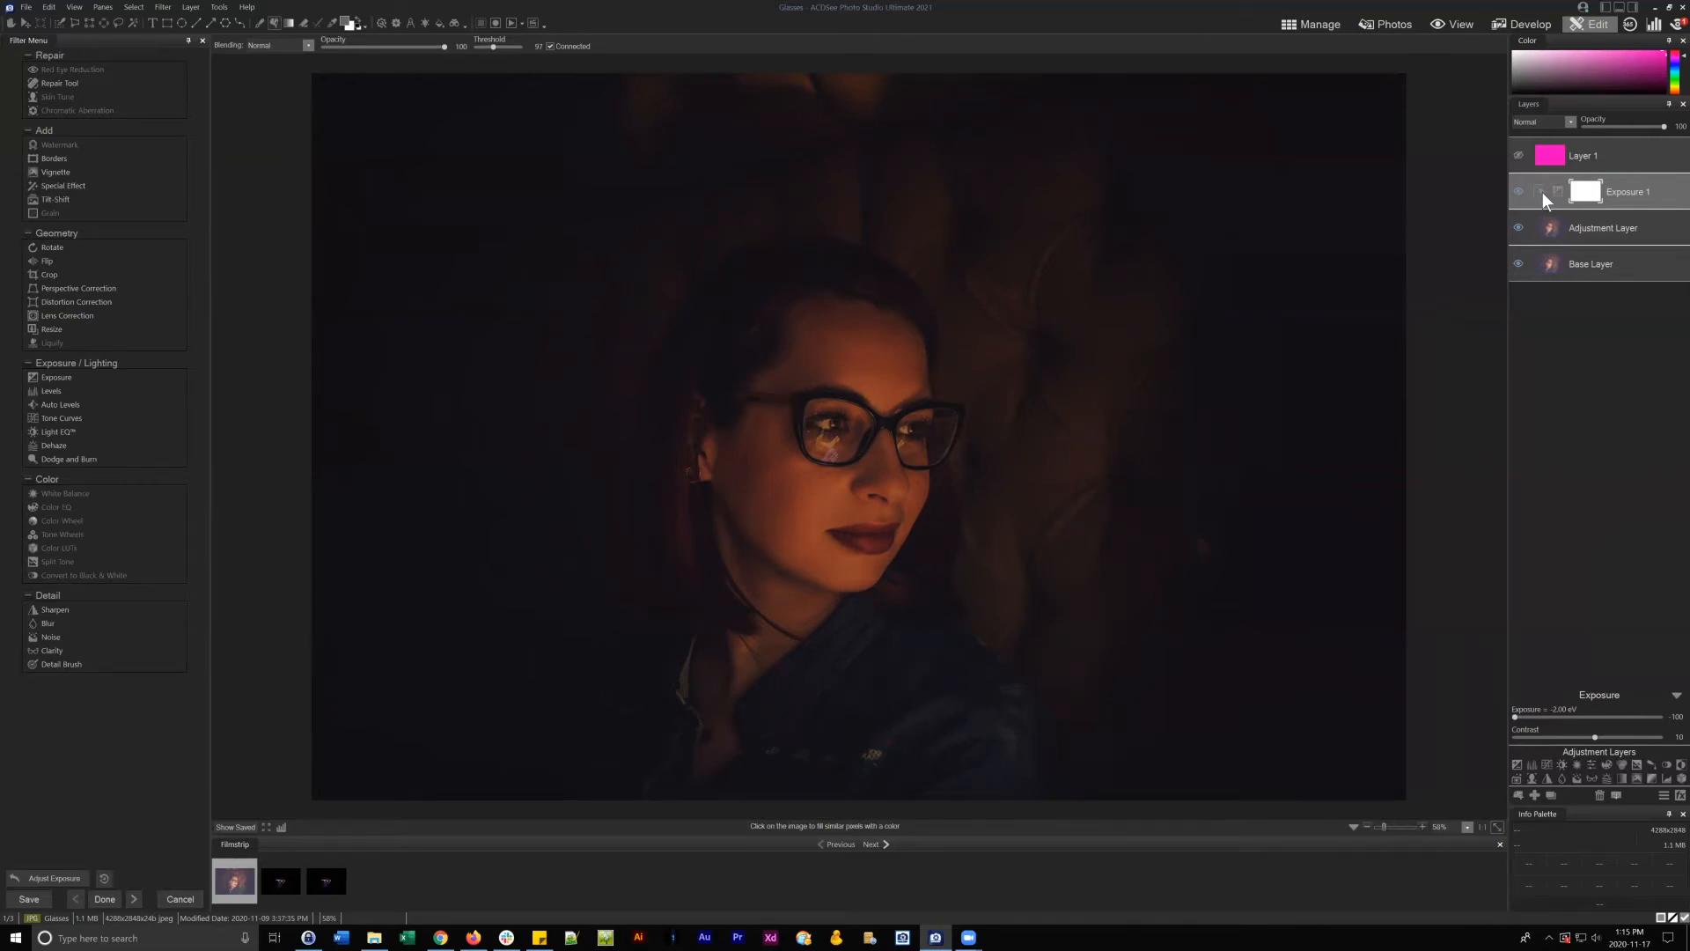
- Clip the Exposure 1 layer to the Adjustment Layer below it, then unclip it
{"action": "left_click_drag", "start_coordinate": [1596, 199], "coordinate": [1629, 185]}
{"action": "left_click", "coordinate": [1609, 225]}
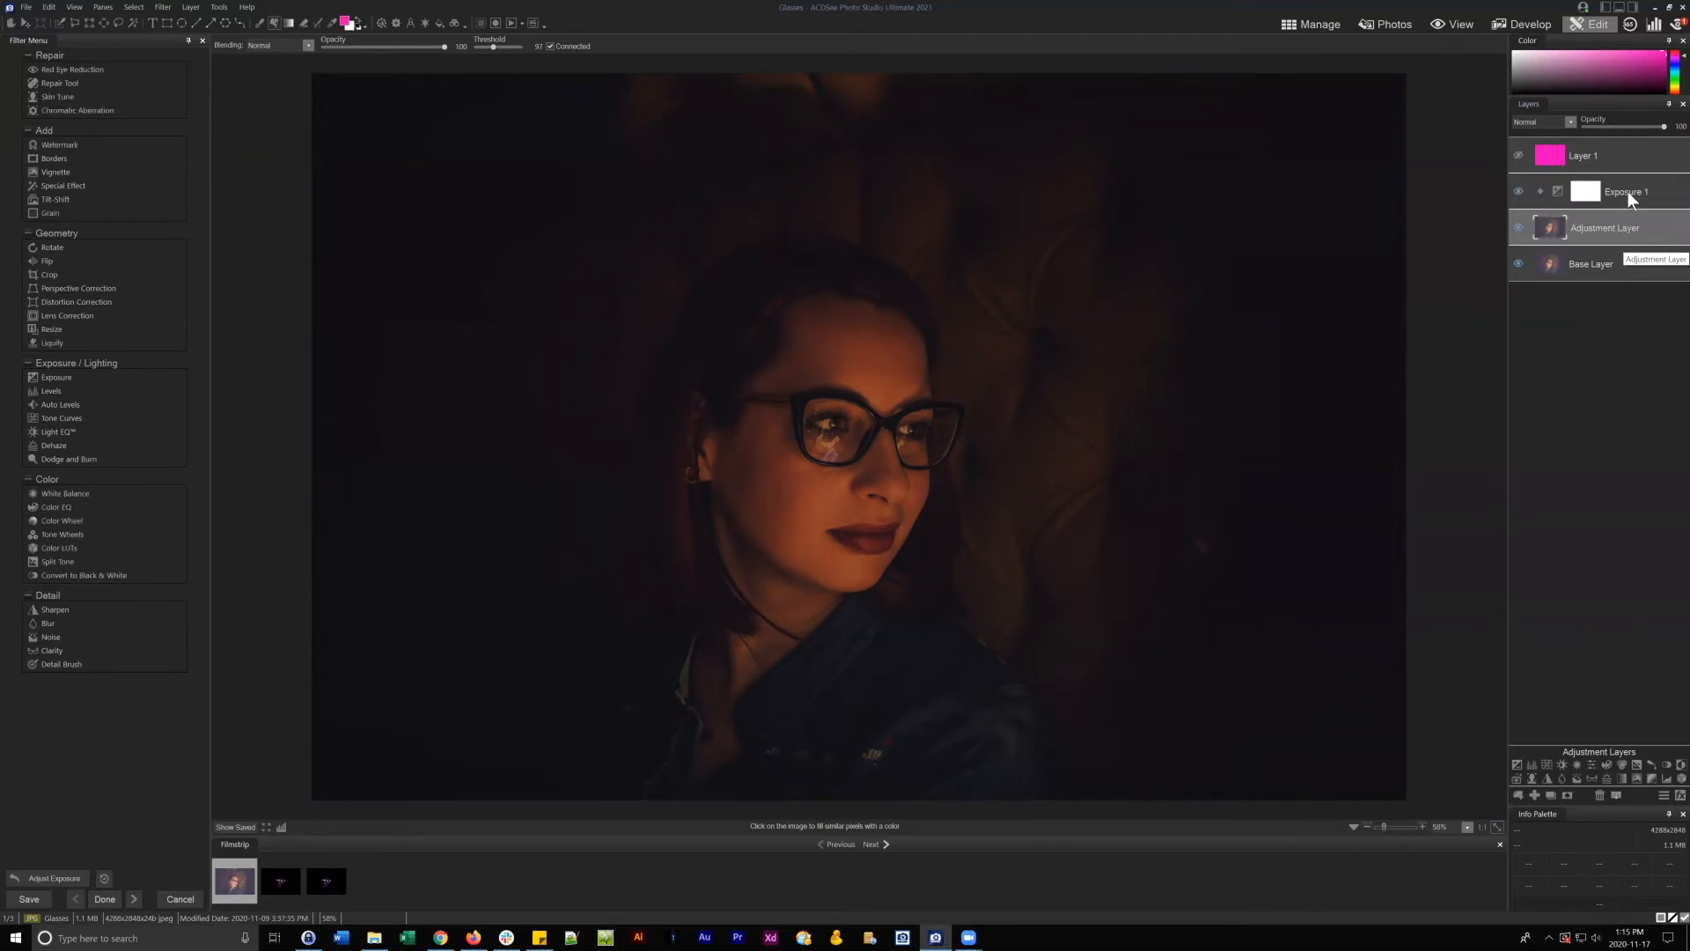
{"action": "left_click", "coordinate": [1628, 193]}
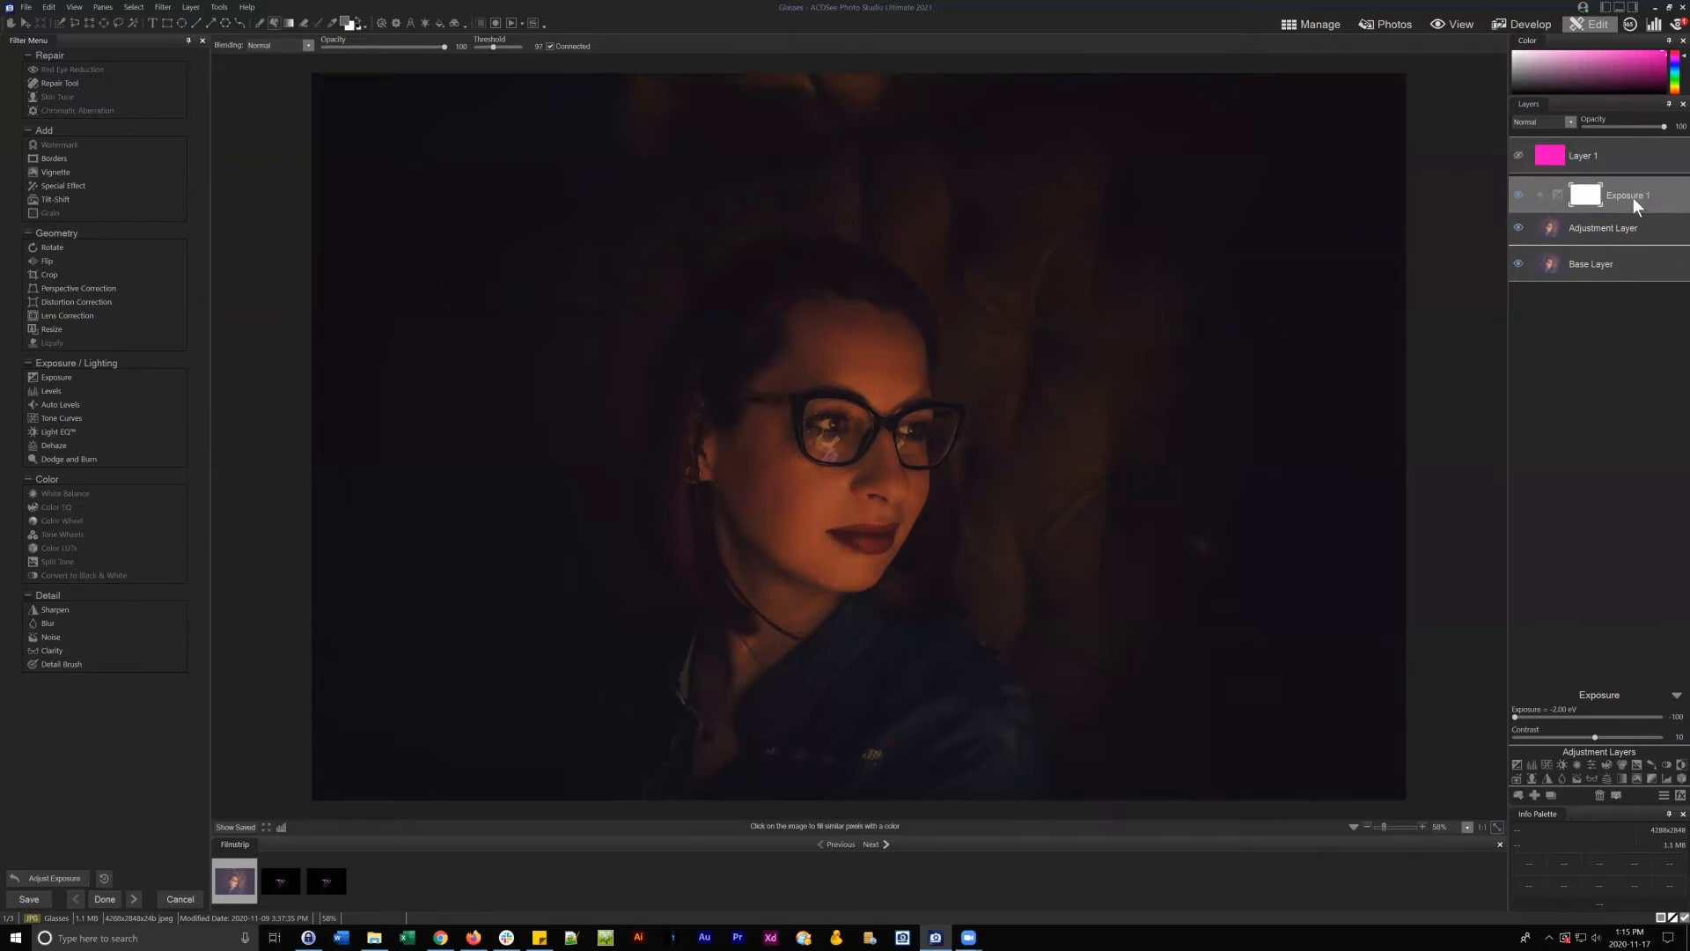
{"action": "left_click_drag", "start_coordinate": [1634, 198], "coordinate": [1649, 196]}
{"action": "left_click", "coordinate": [1539, 190]}
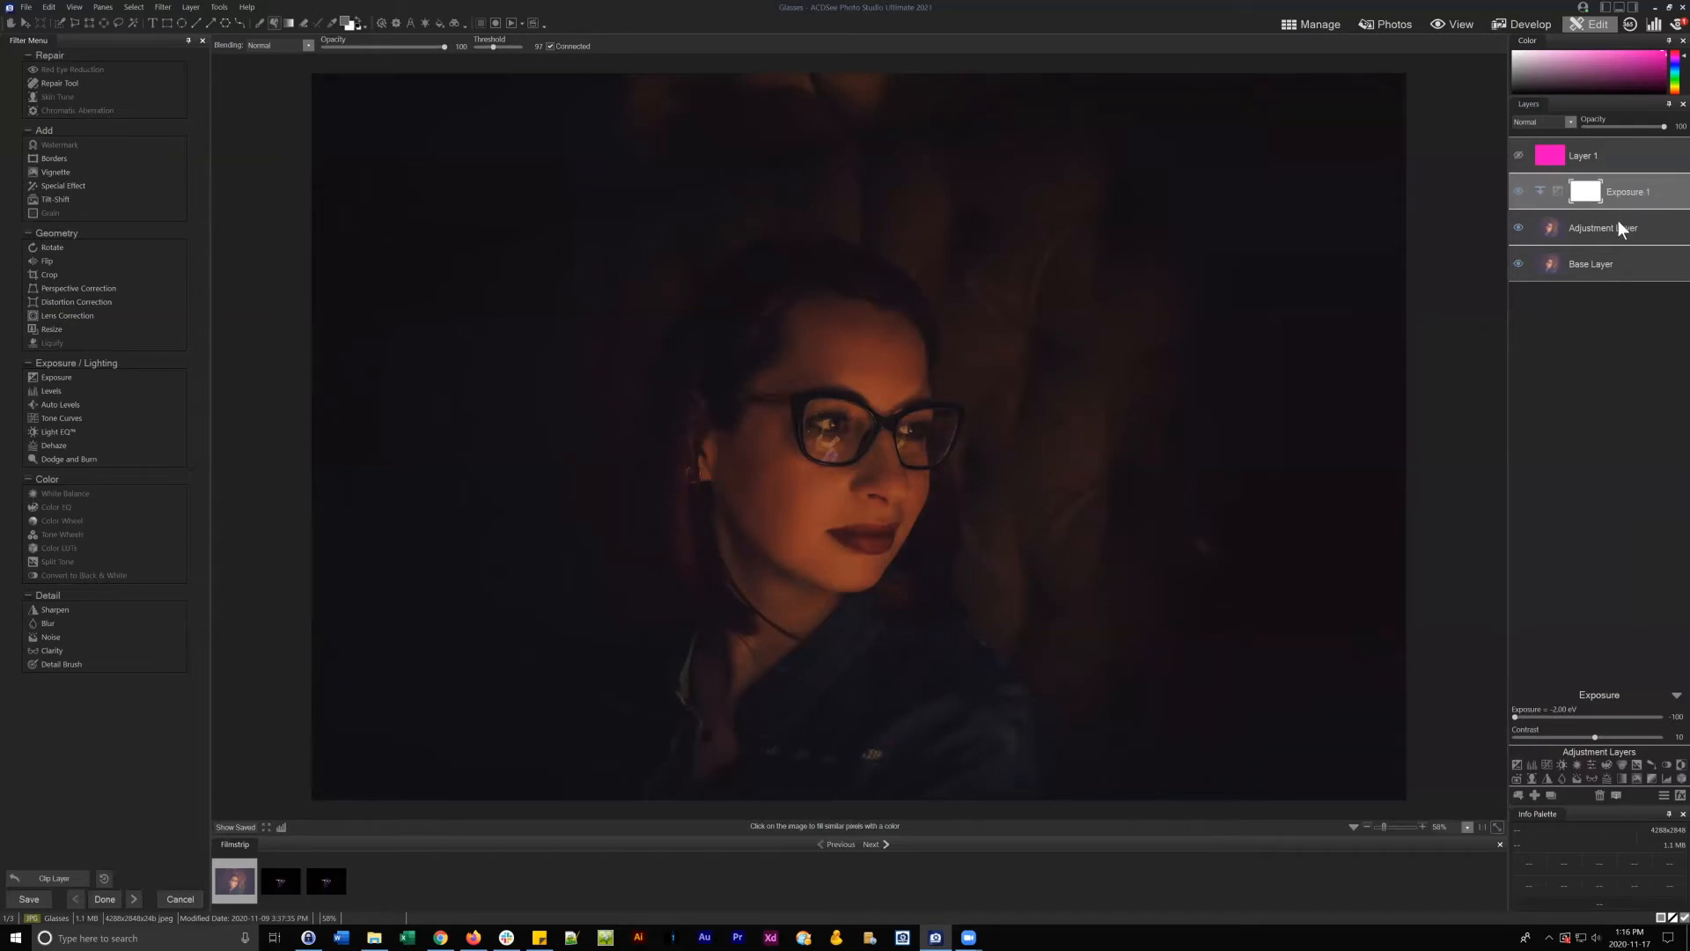
{"action": "left_click", "coordinate": [1607, 233]}
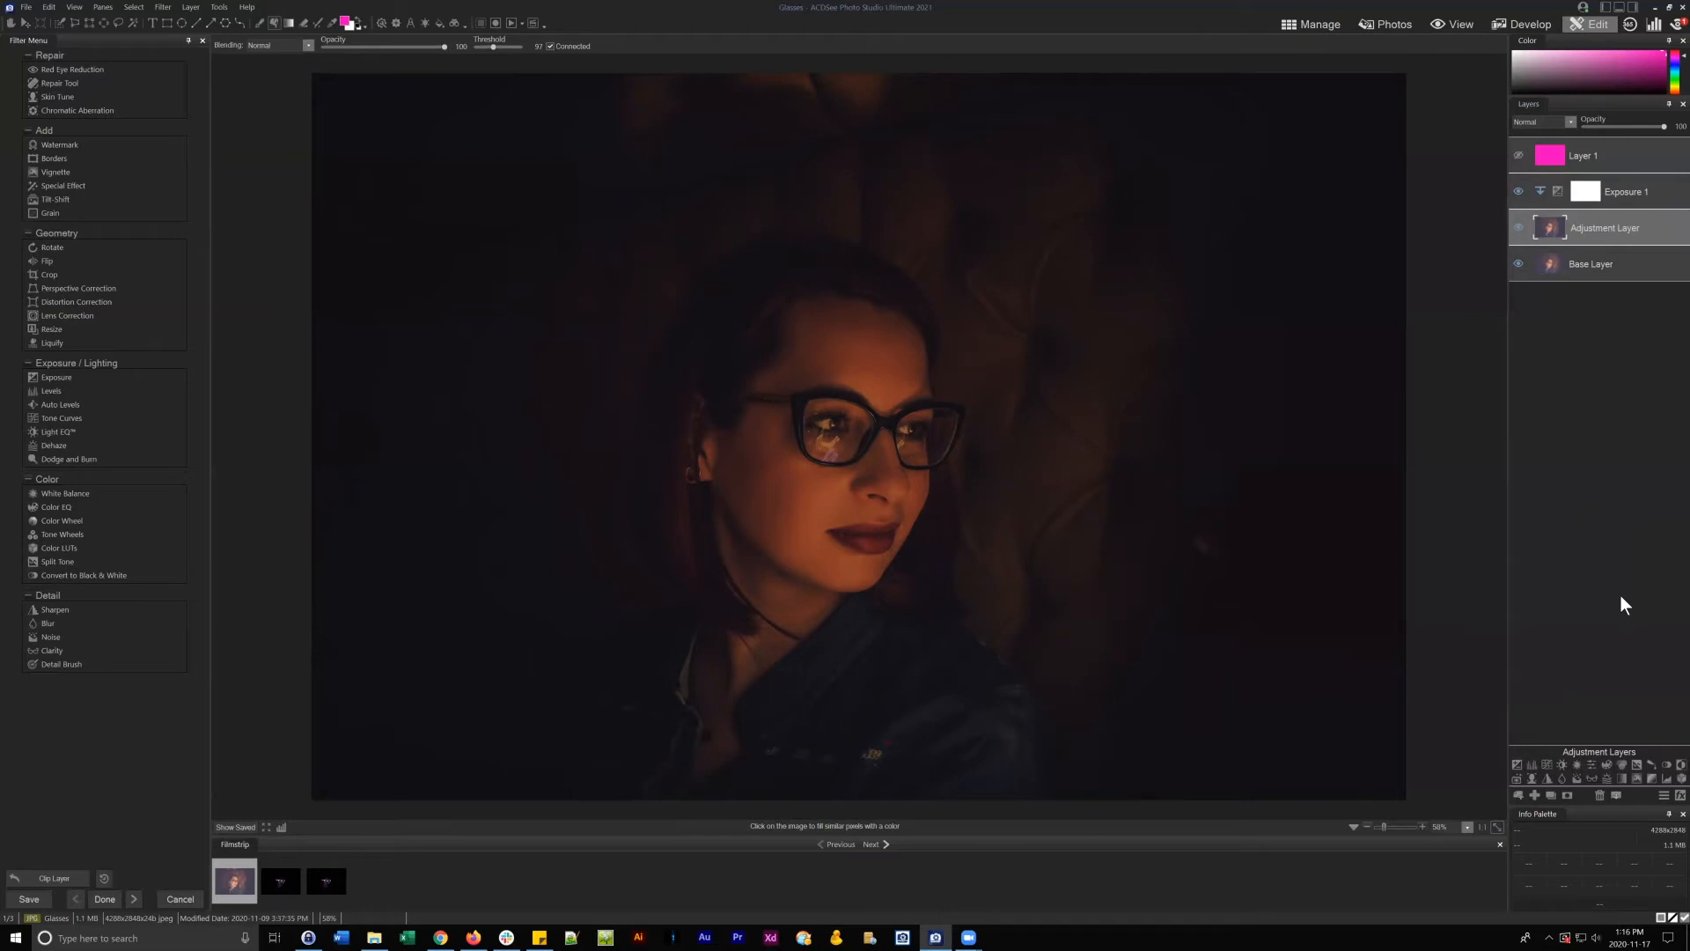
{"action": "left_click", "coordinate": [1540, 192]}
- Add a Levels adjustment layer above Exposure 1 and view its mask properties
{"action": "left_click", "coordinate": [1644, 190]}
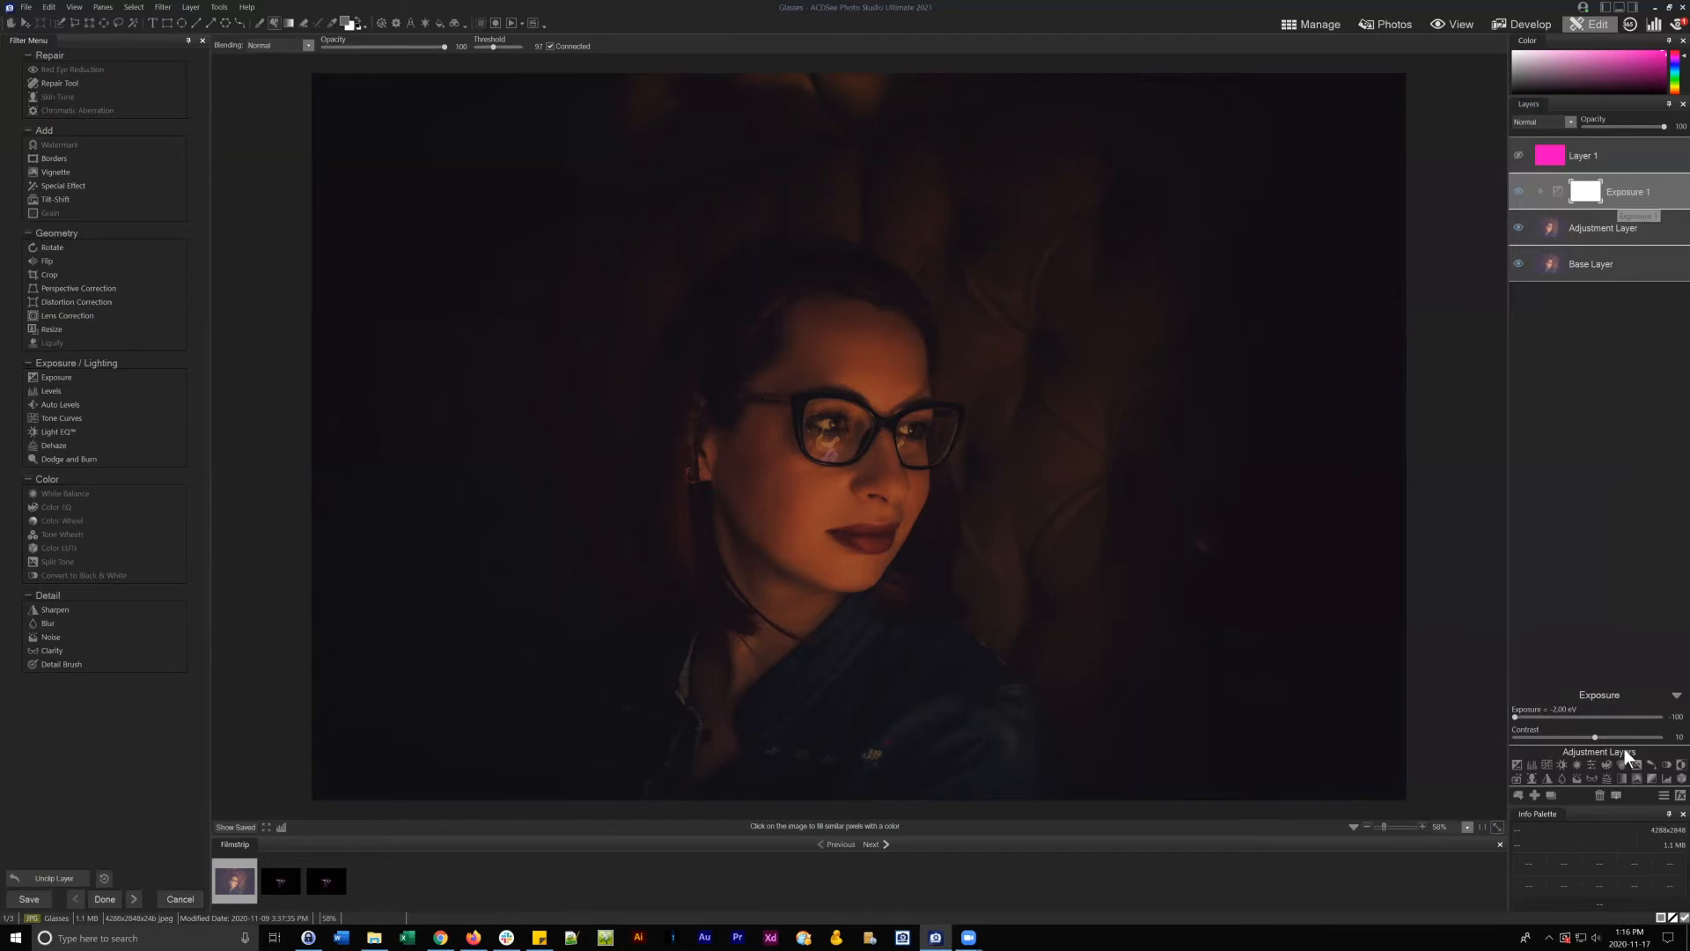
{"action": "left_click", "coordinate": [1530, 764]}
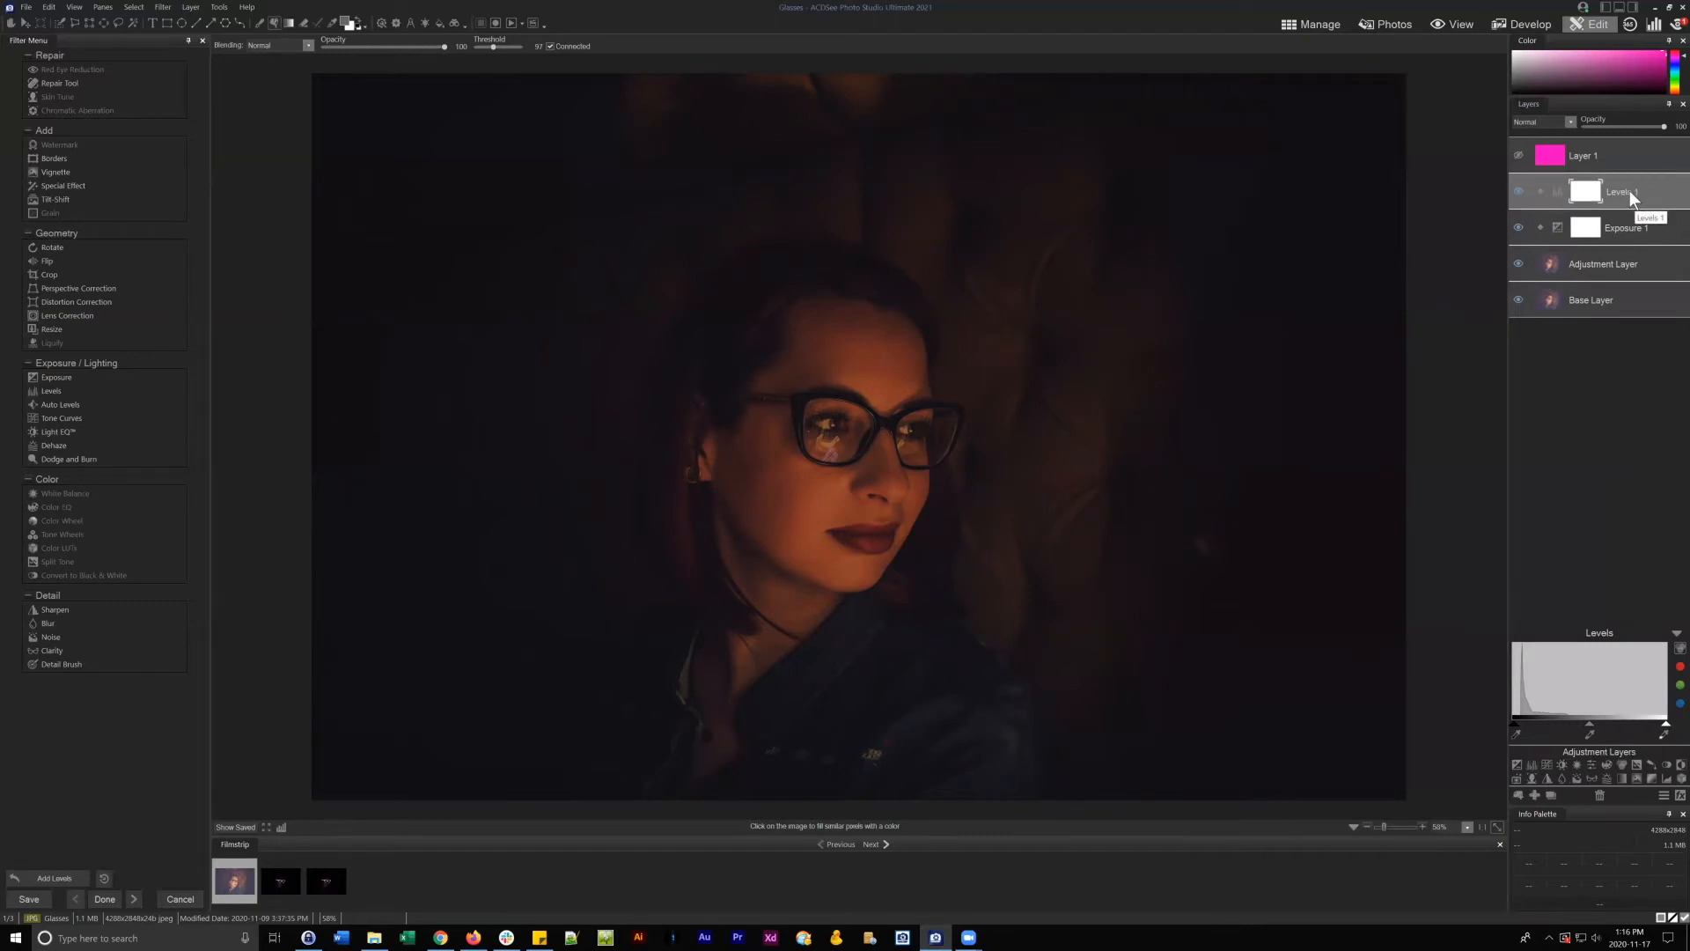
{"action": "left_click", "coordinate": [1585, 201]}
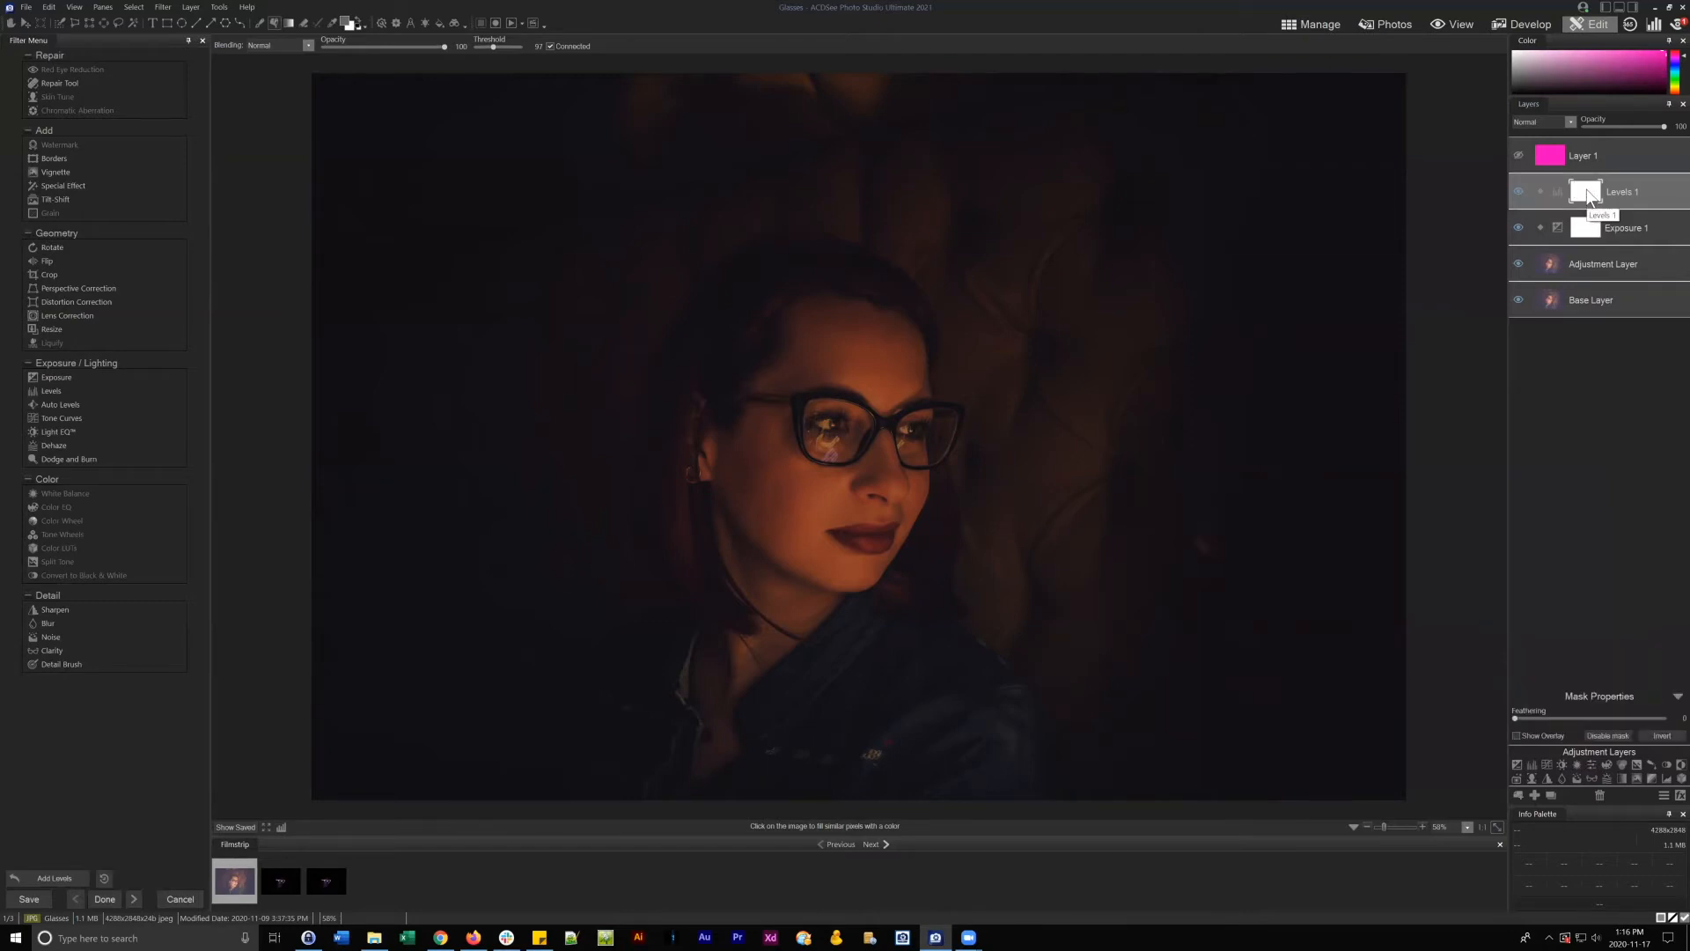
{"action": "left_click", "coordinate": [1555, 189]}
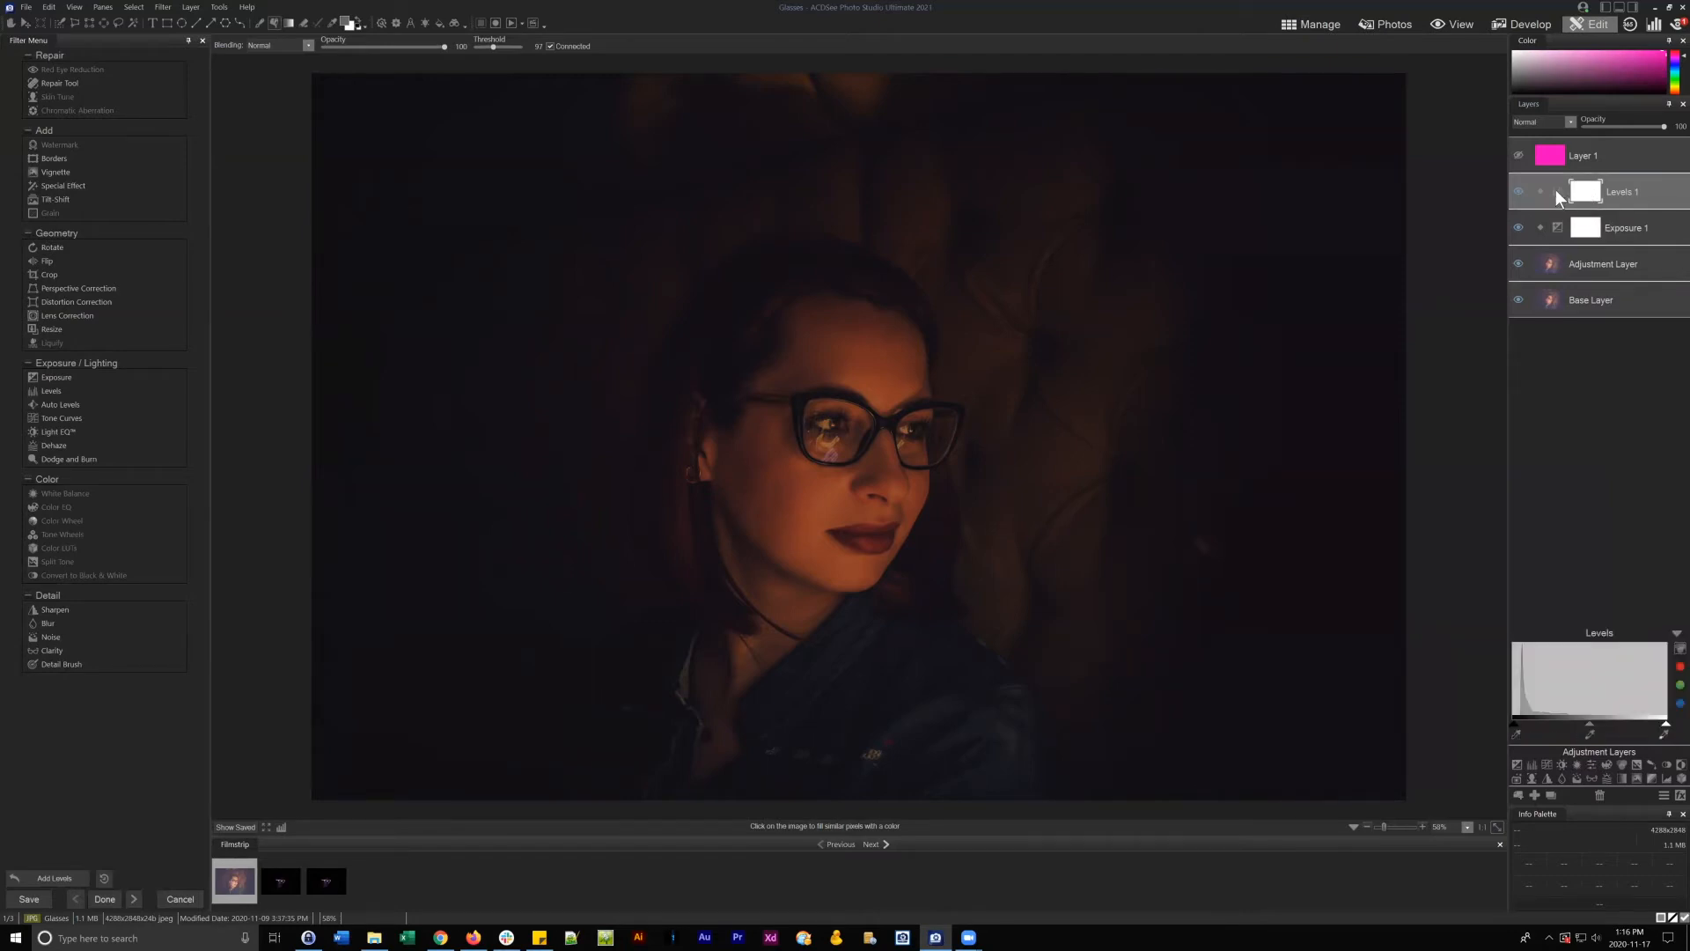
{"action": "left_click", "coordinate": [1582, 199]}
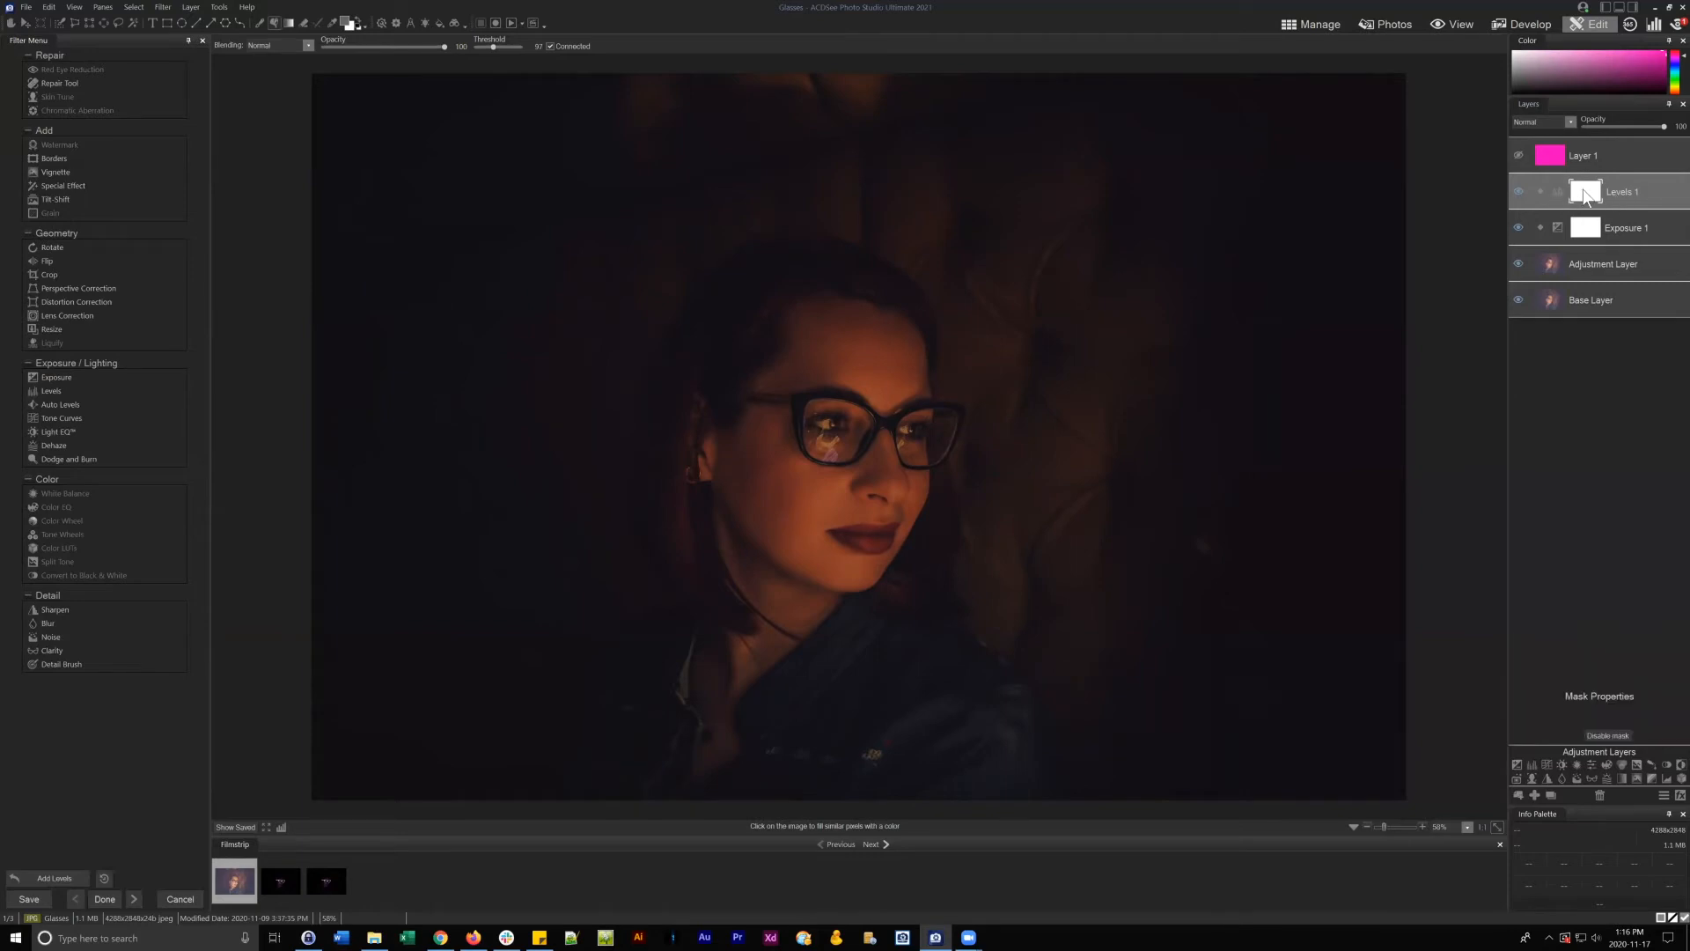
- Darken the photo through the Levels 1 settings by raising the black point slightly and shifting the midtone point toward the highlights
{"action": "left_click", "coordinate": [1556, 189]}
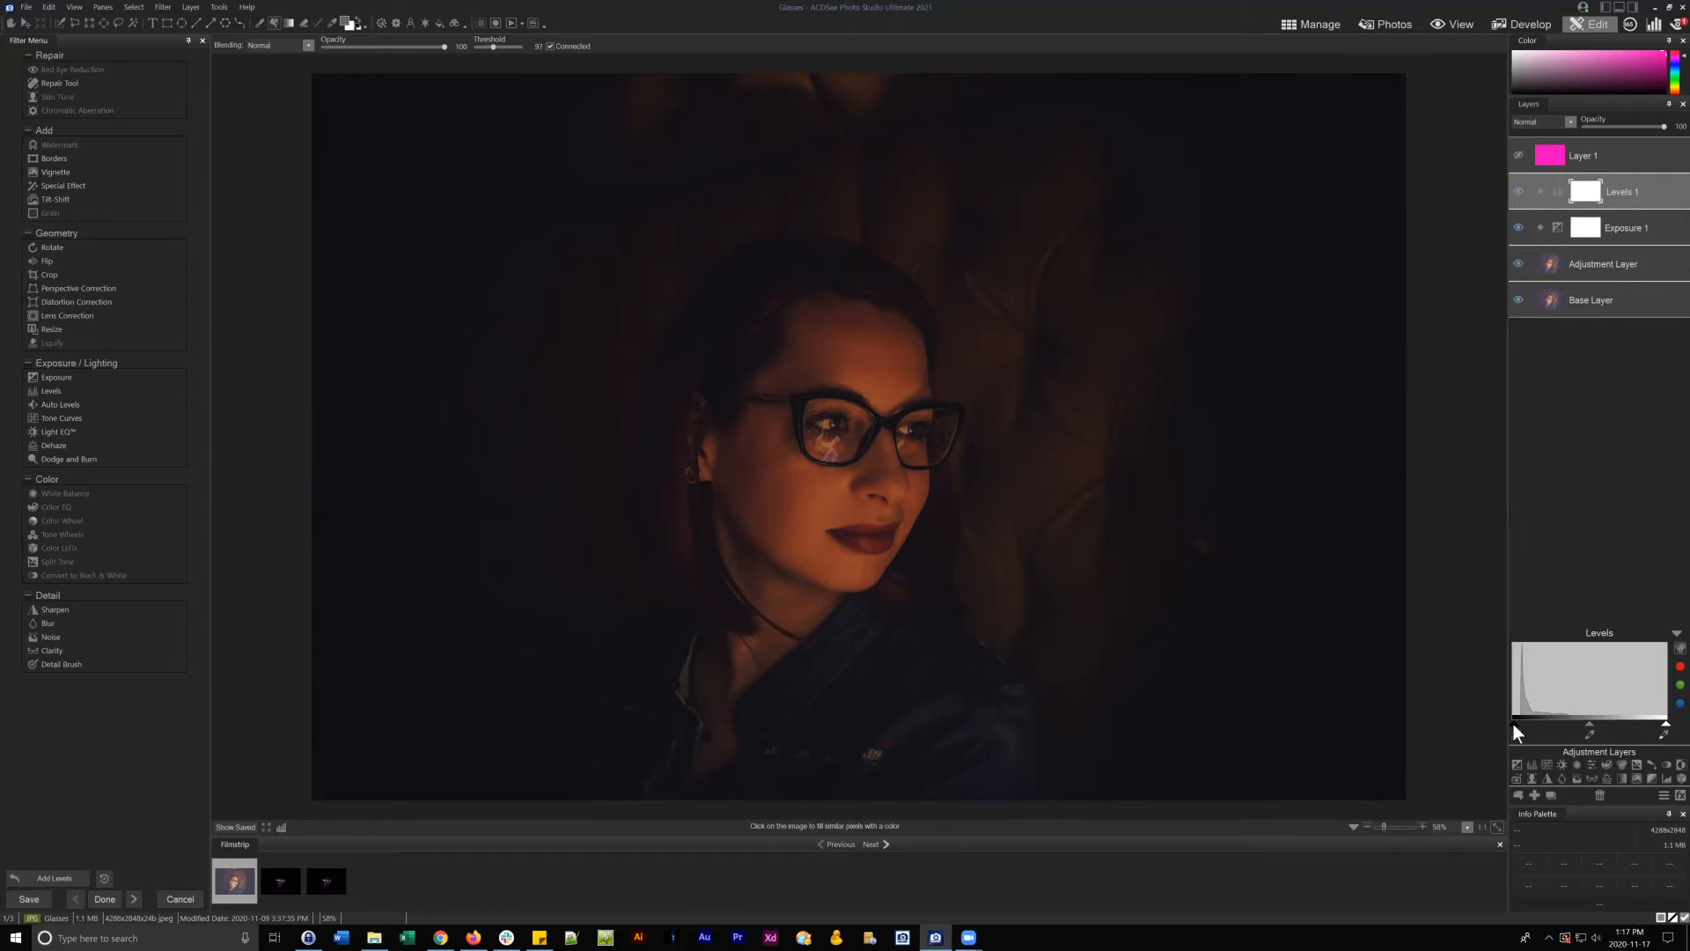
{"action": "left_click_drag", "start_coordinate": [1513, 723], "coordinate": [1516, 724]}
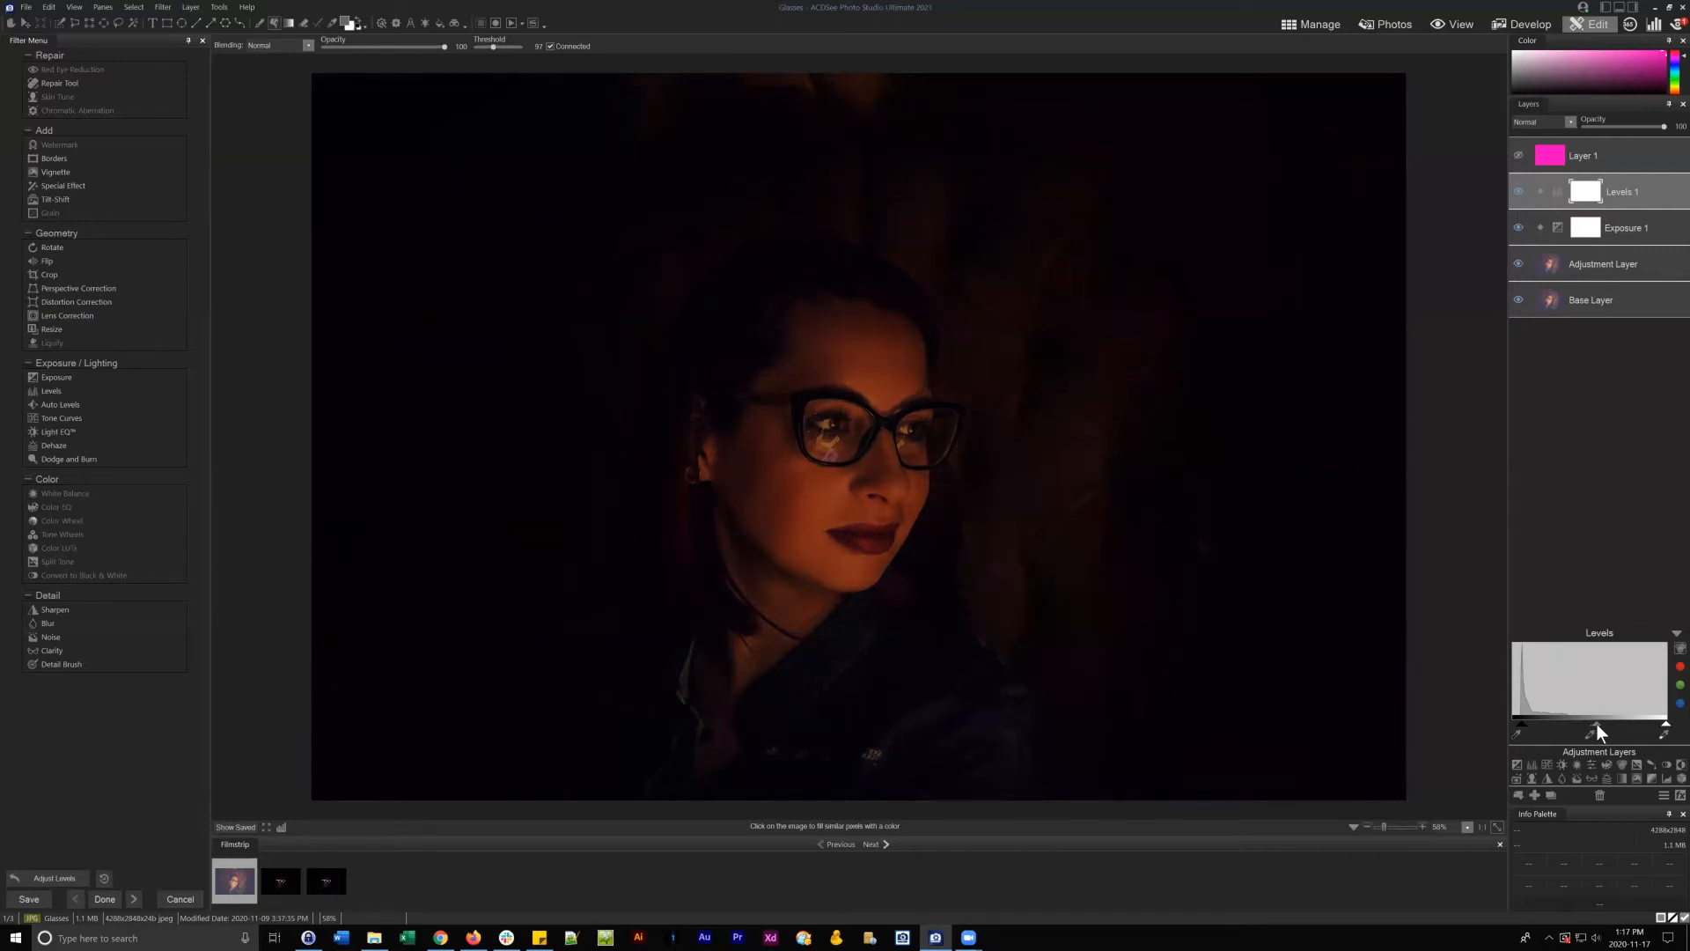
{"action": "left_click_drag", "start_coordinate": [1598, 724], "coordinate": [1607, 722]}
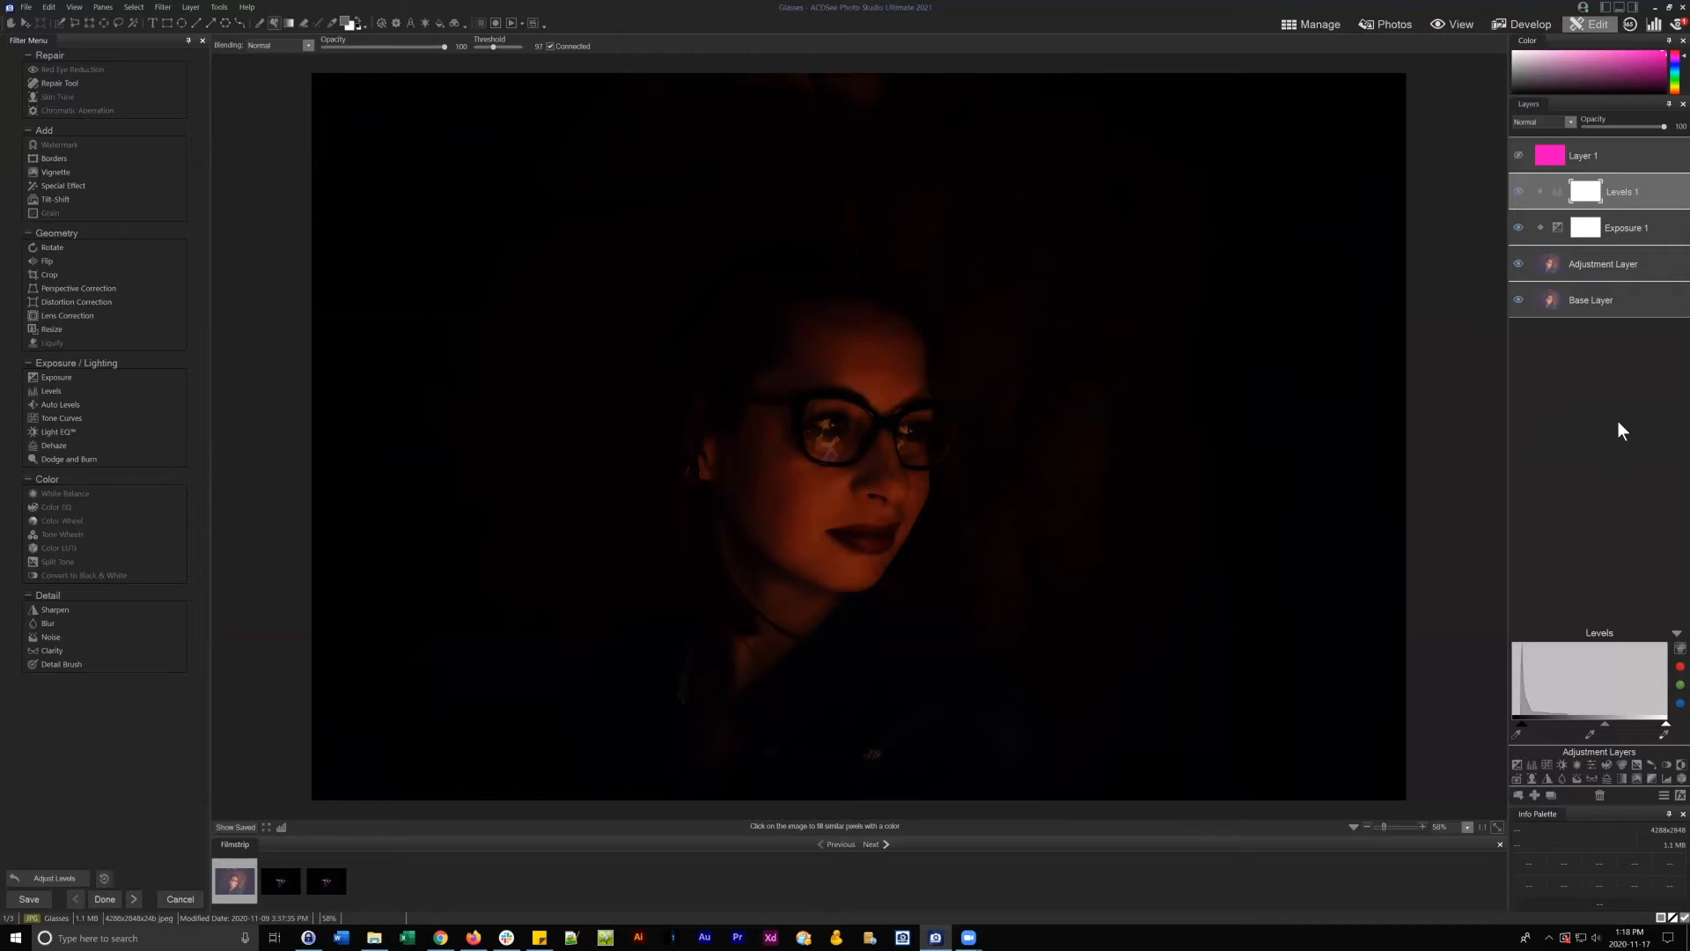
- Make the pink Layer 1 visible and set its blend mode to Hue
{"action": "left_click", "coordinate": [1675, 633]}
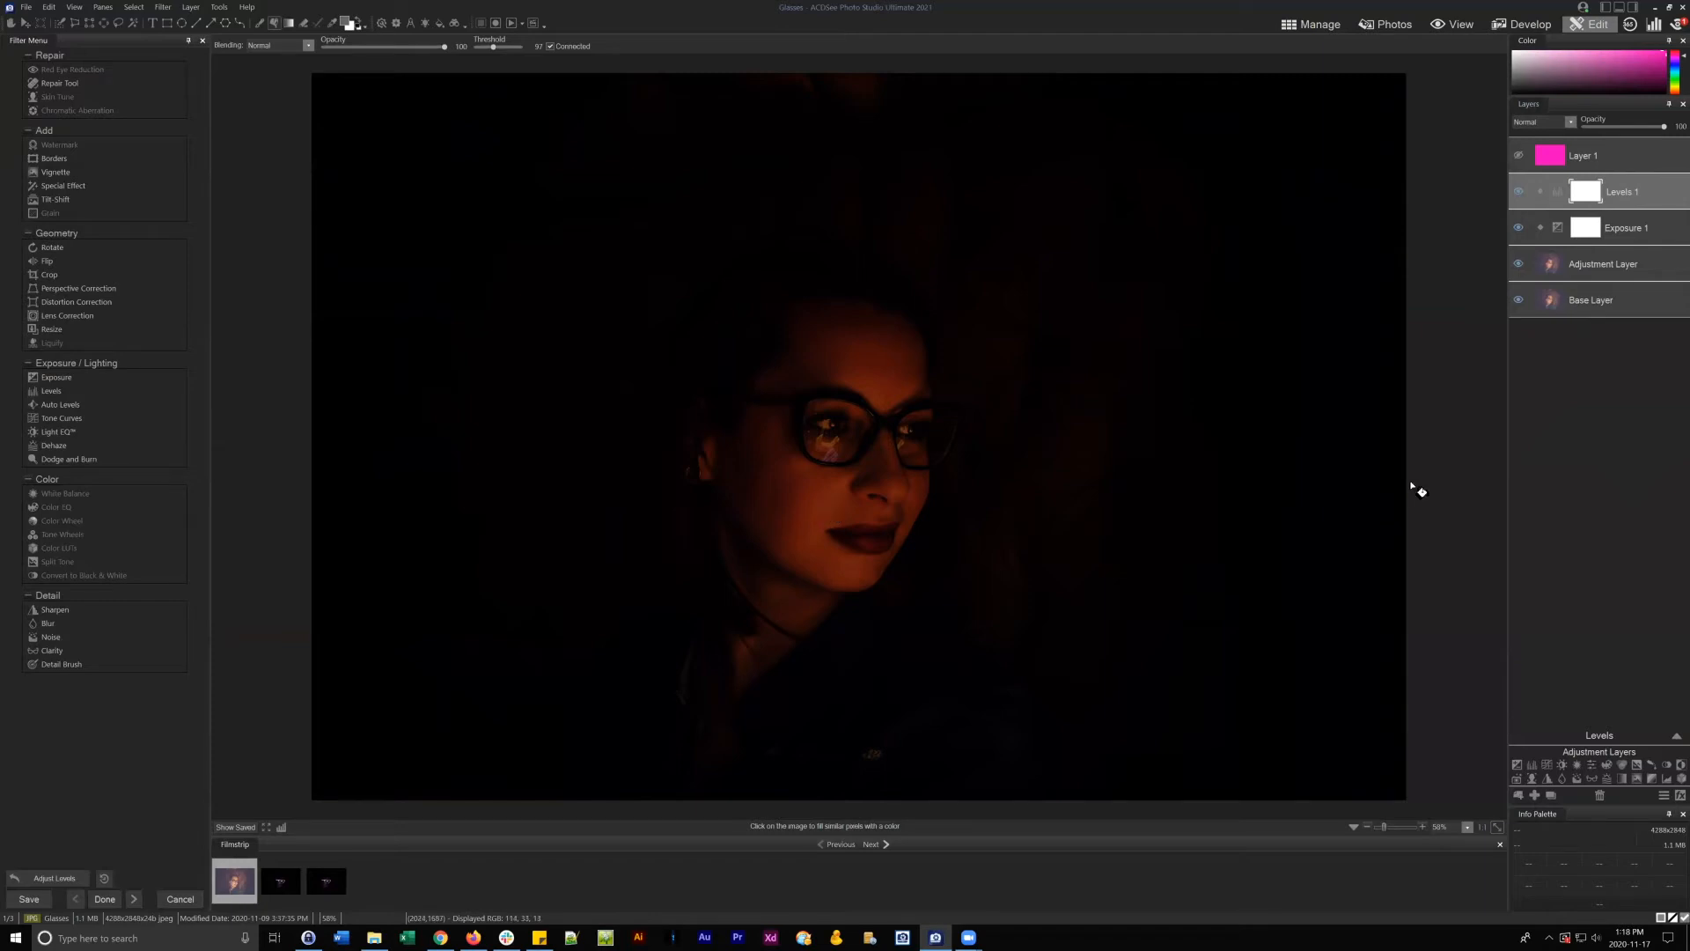
{"action": "left_click", "coordinate": [1614, 155]}
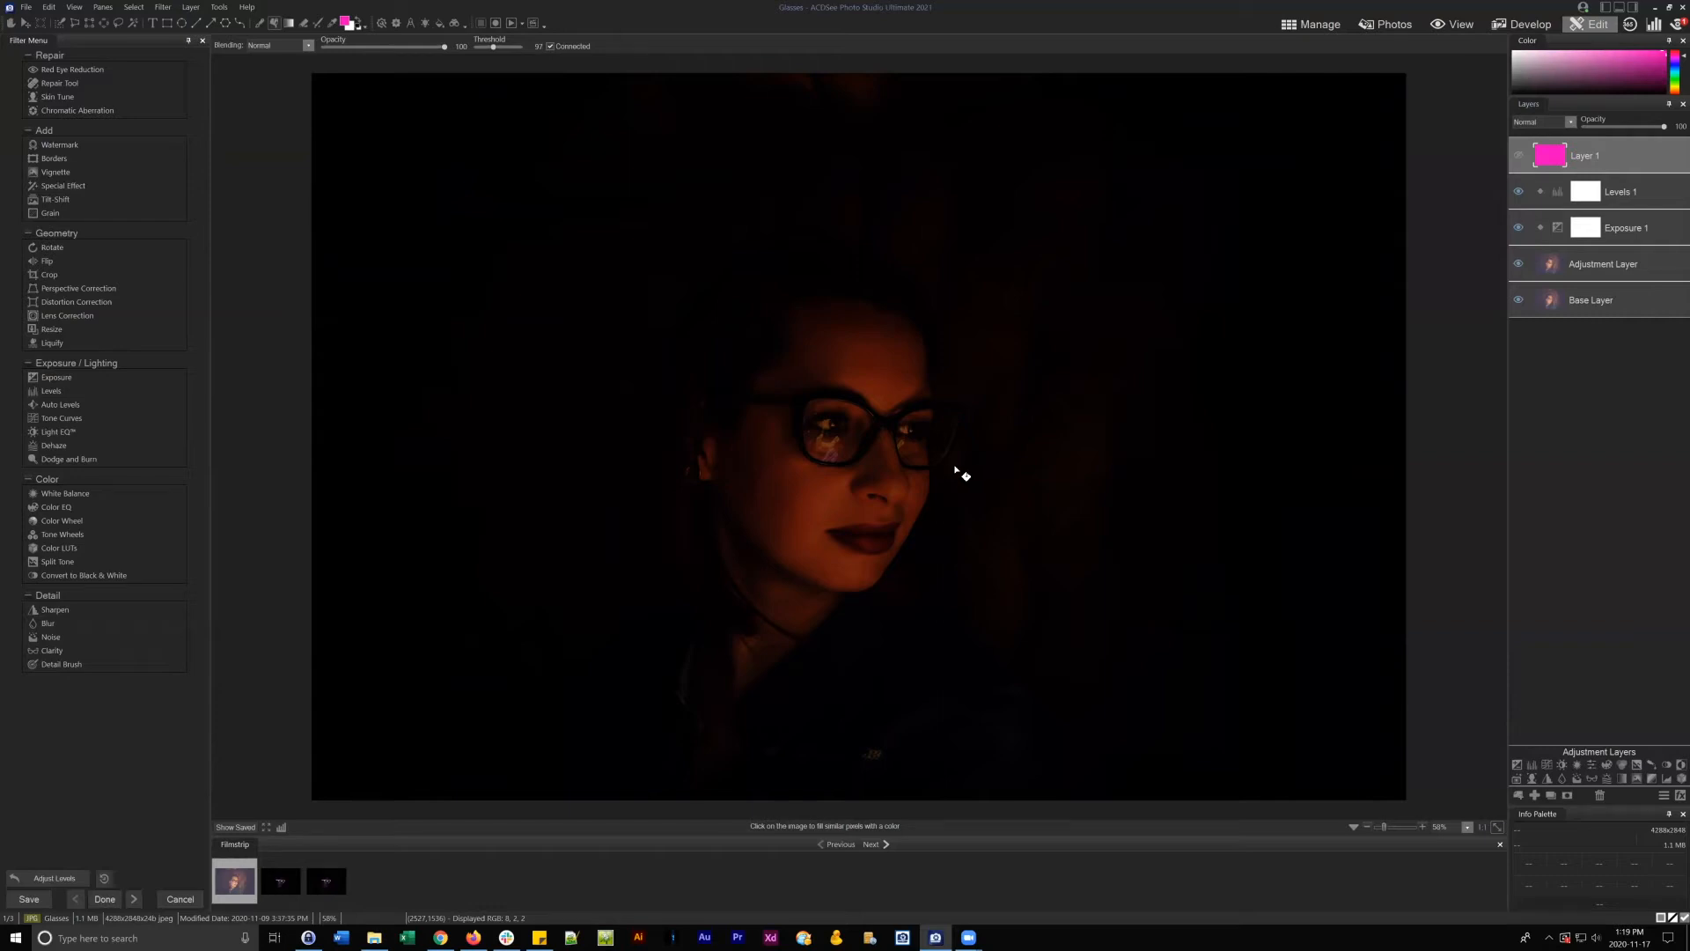
{"action": "left_click_drag", "start_coordinate": [1597, 157], "coordinate": [1597, 150]}
{"action": "left_click", "coordinate": [1517, 156]}
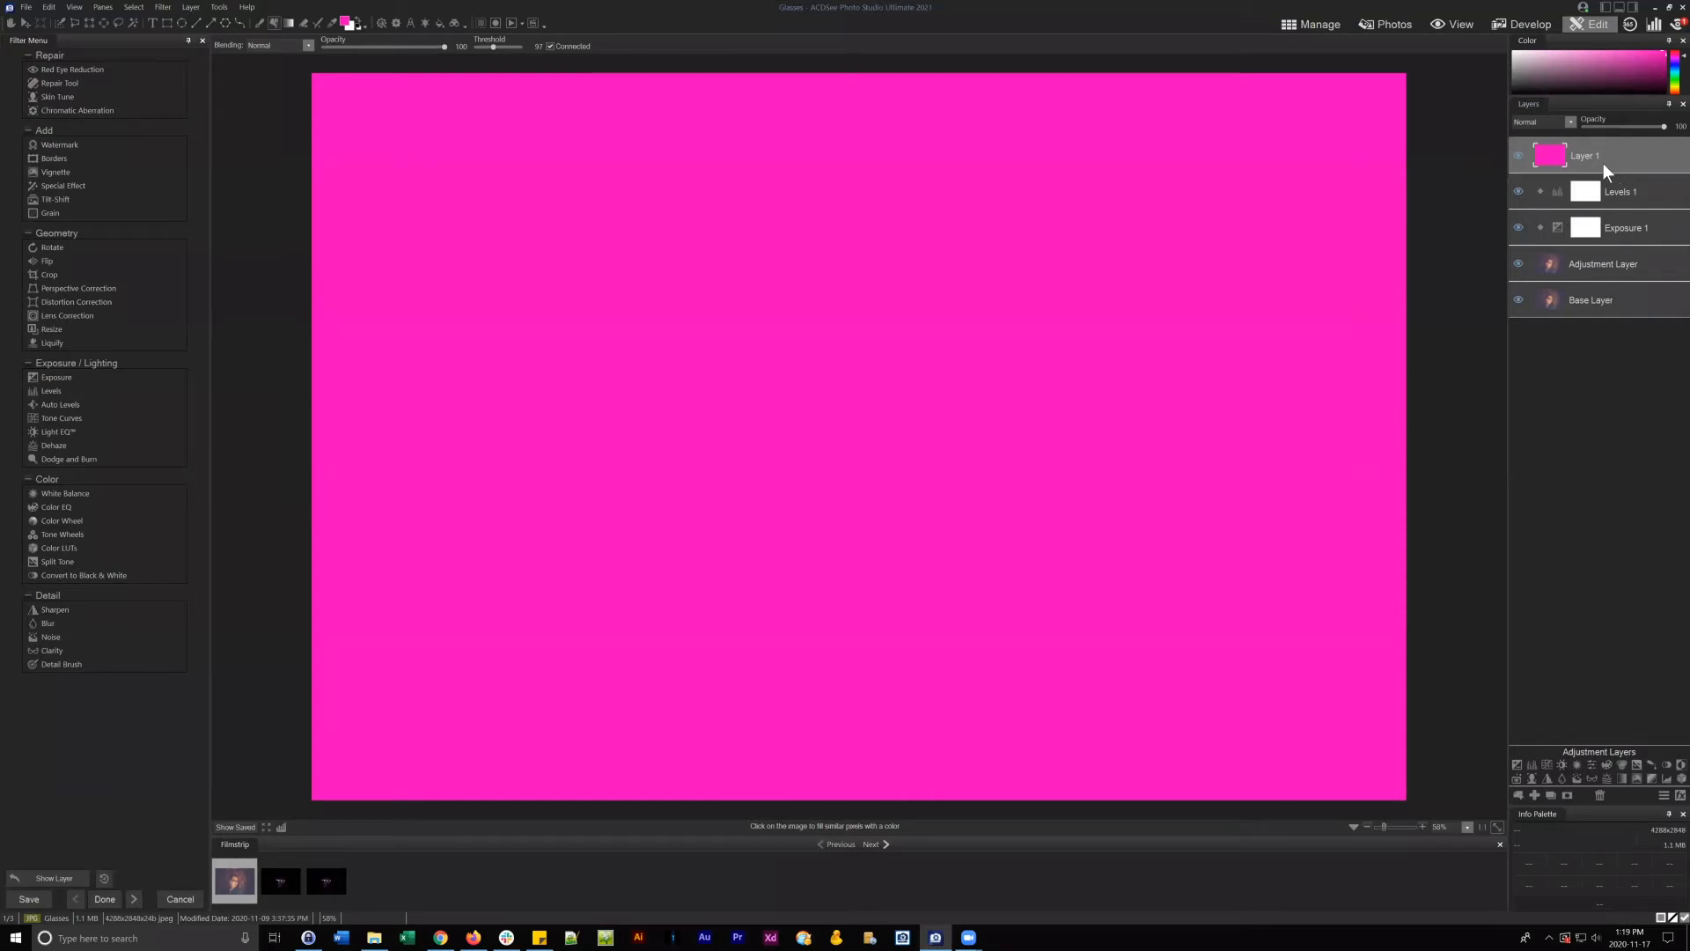
{"action": "left_click", "coordinate": [1570, 120]}
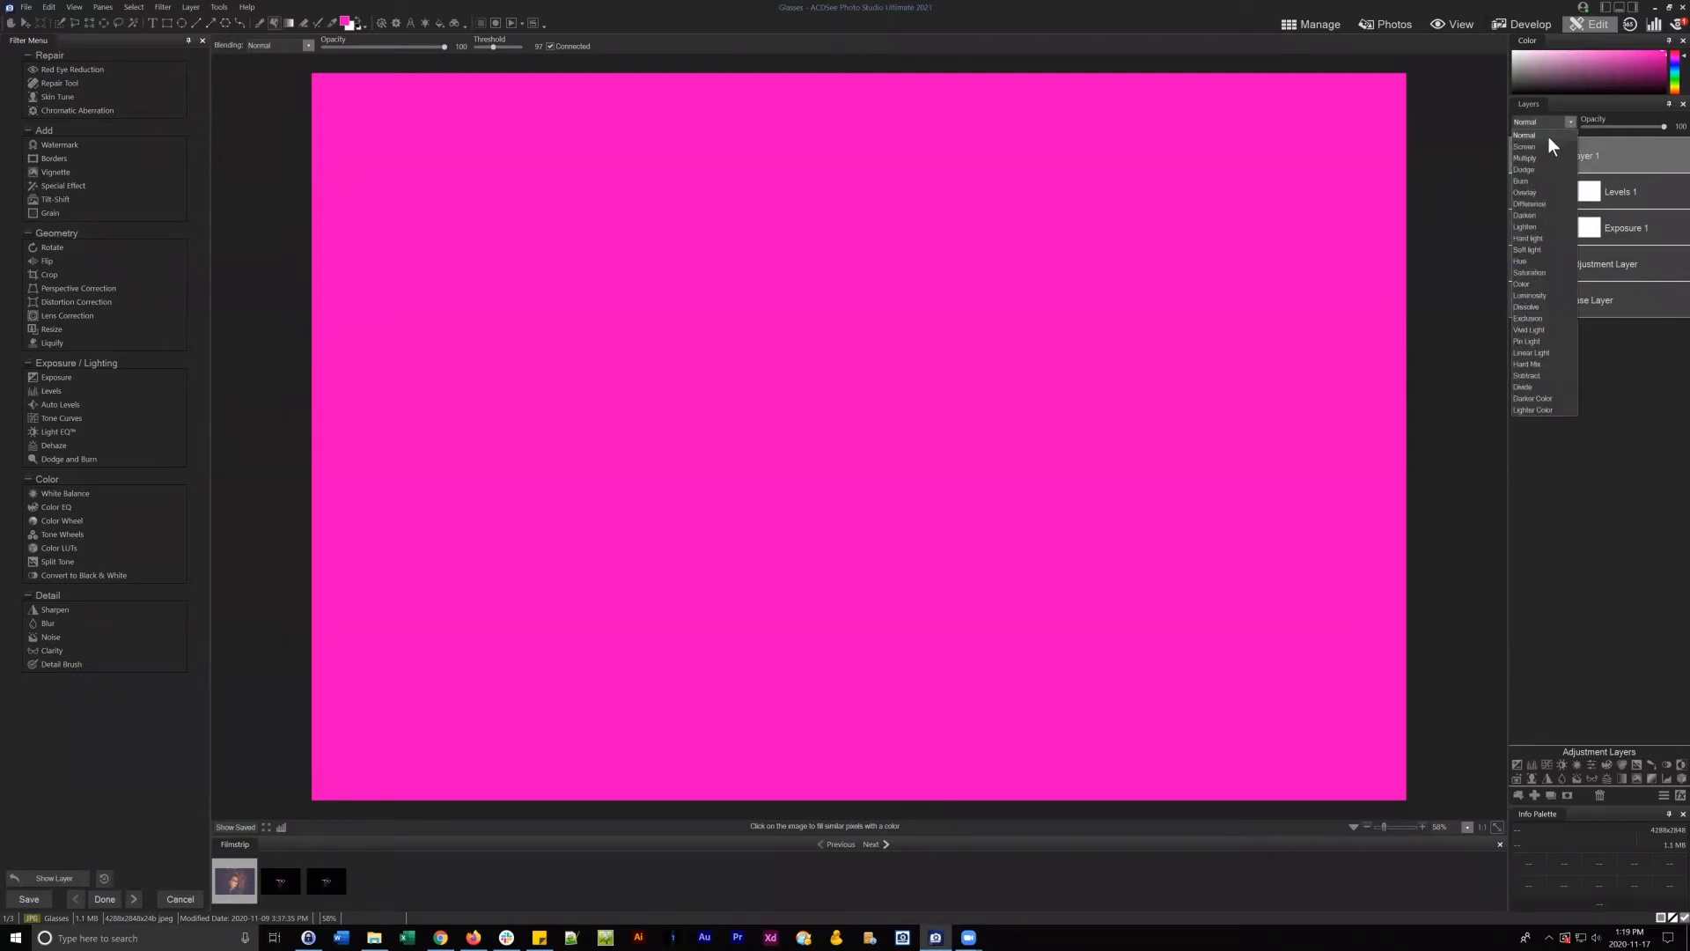
{"action": "left_click", "coordinate": [1523, 261]}
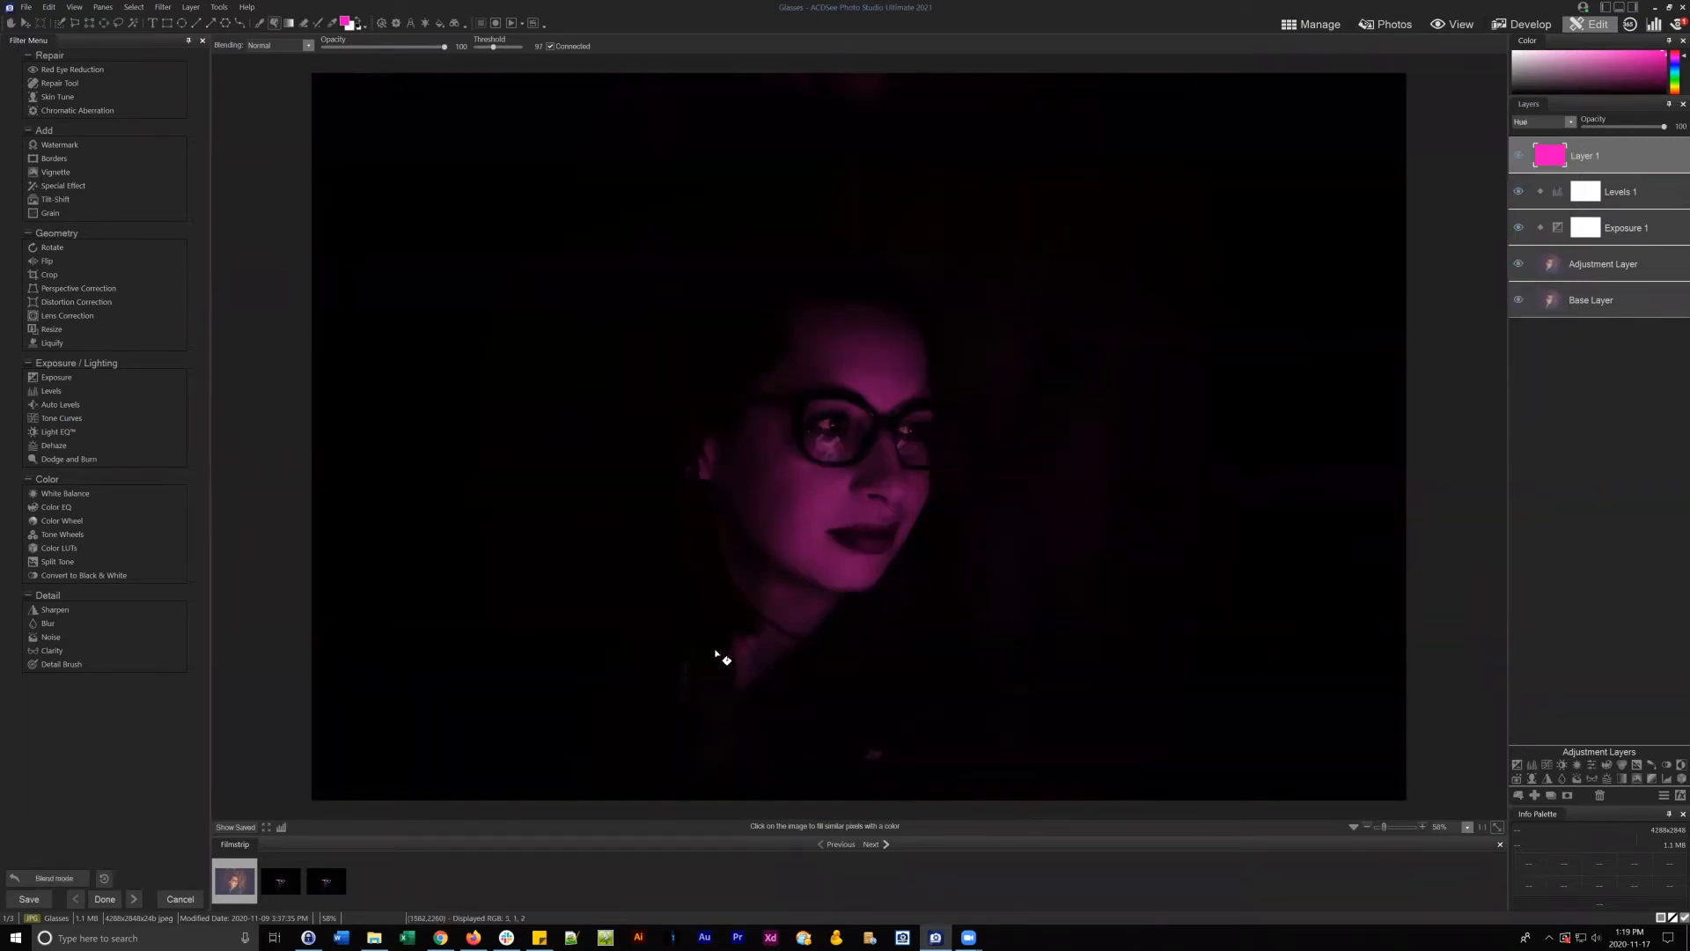
- Try the Screen, Hard light and Overlay blend modes on Layer 1 and return it to Hue
{"action": "left_click_drag", "start_coordinate": [1614, 152], "coordinate": [1613, 149]}
{"action": "left_click", "coordinate": [1551, 125]}
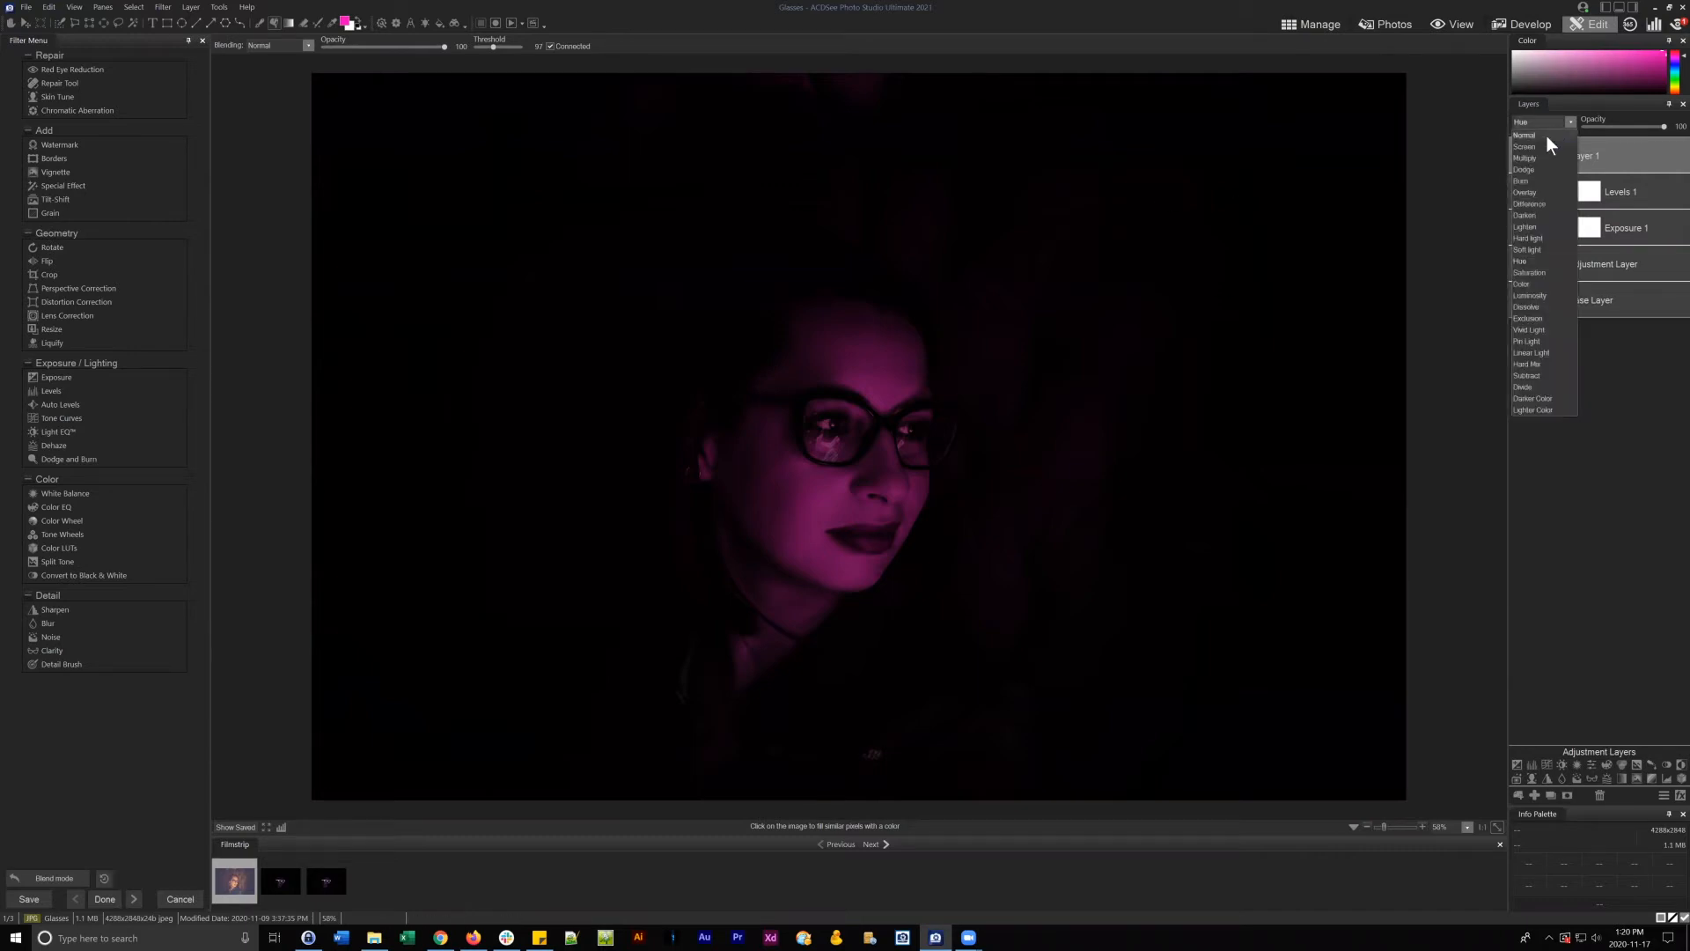
{"action": "left_click", "coordinate": [1535, 146]}
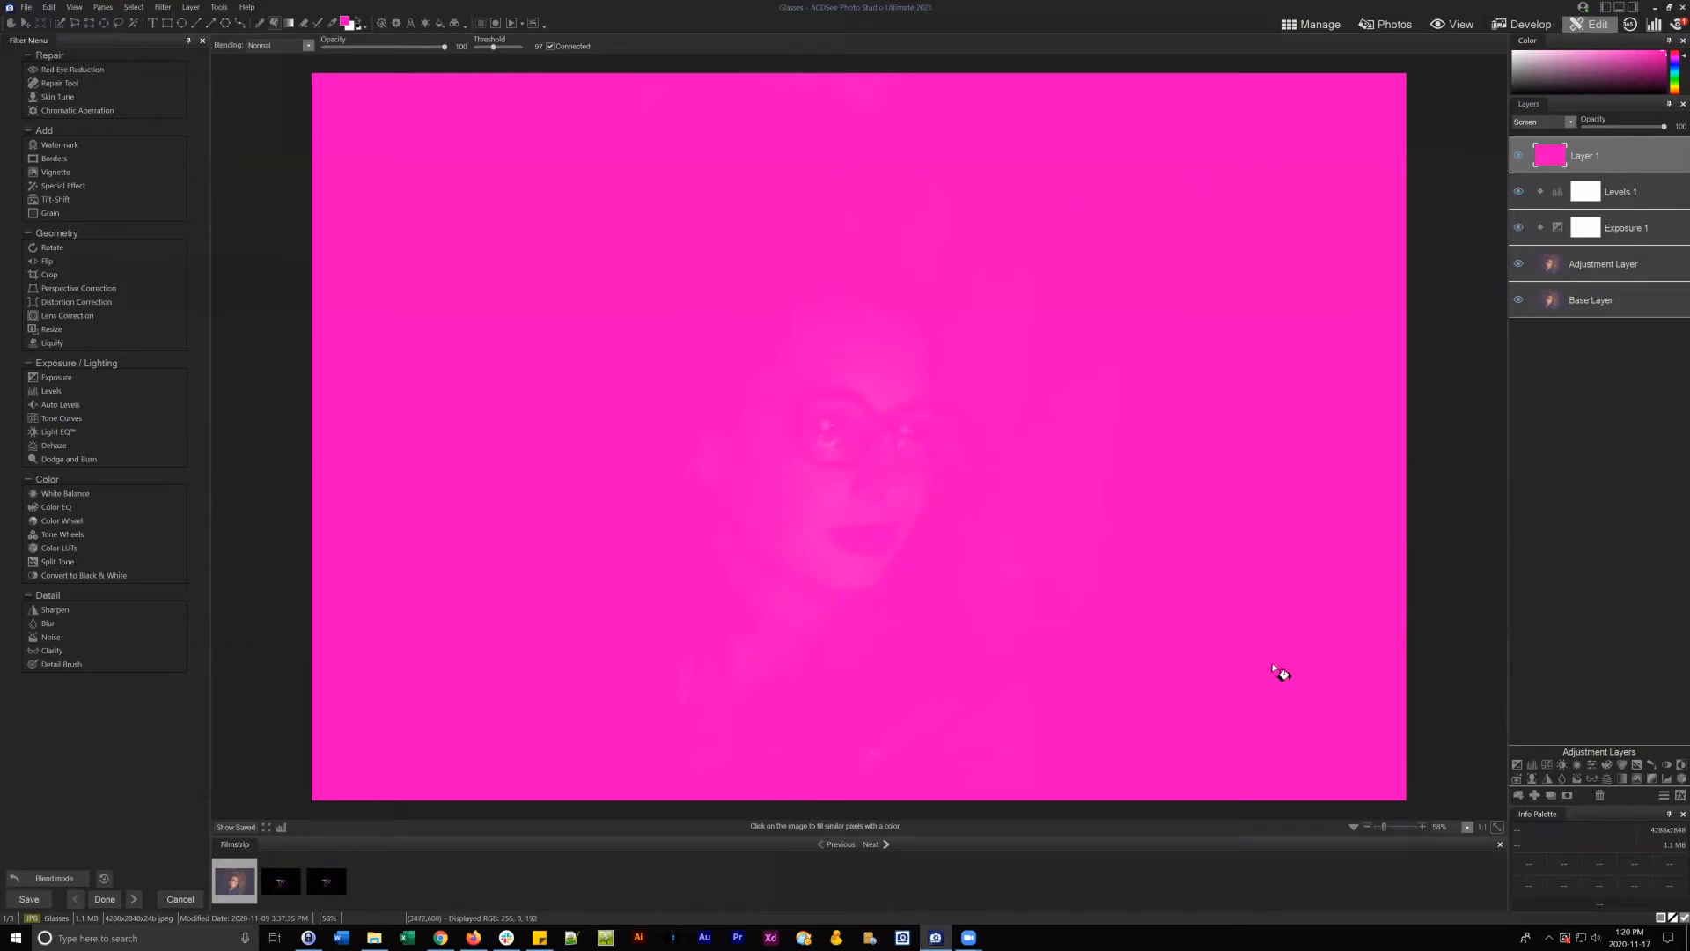
{"action": "left_click", "coordinate": [1569, 121]}
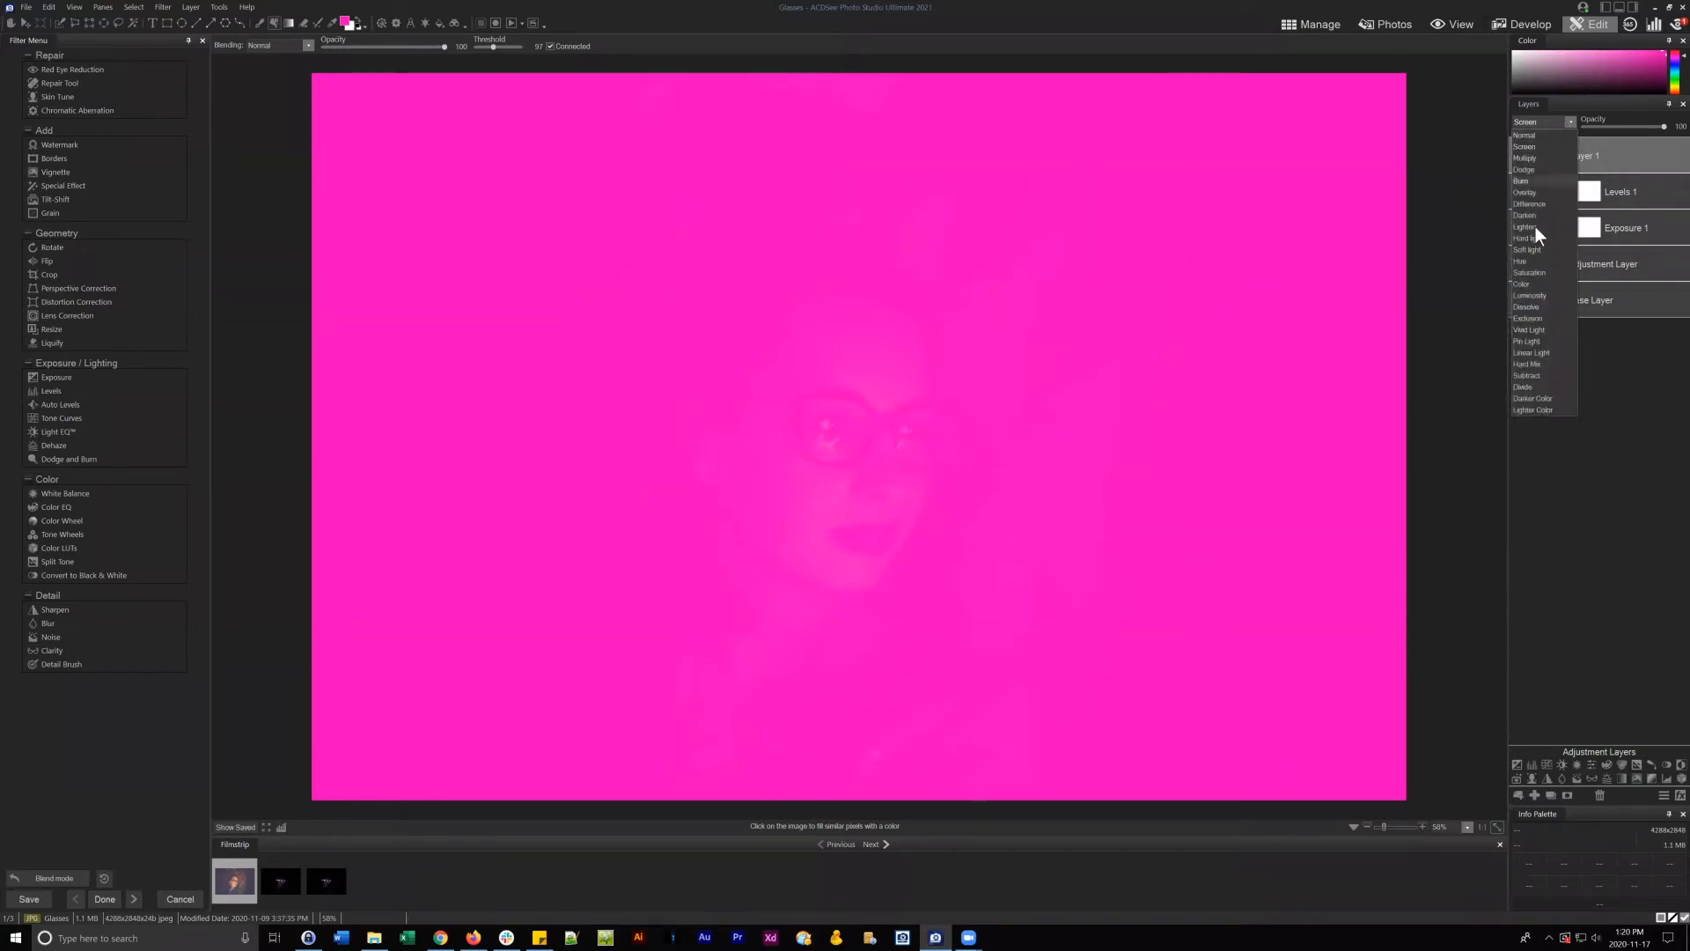
{"action": "left_click", "coordinate": [1539, 237]}
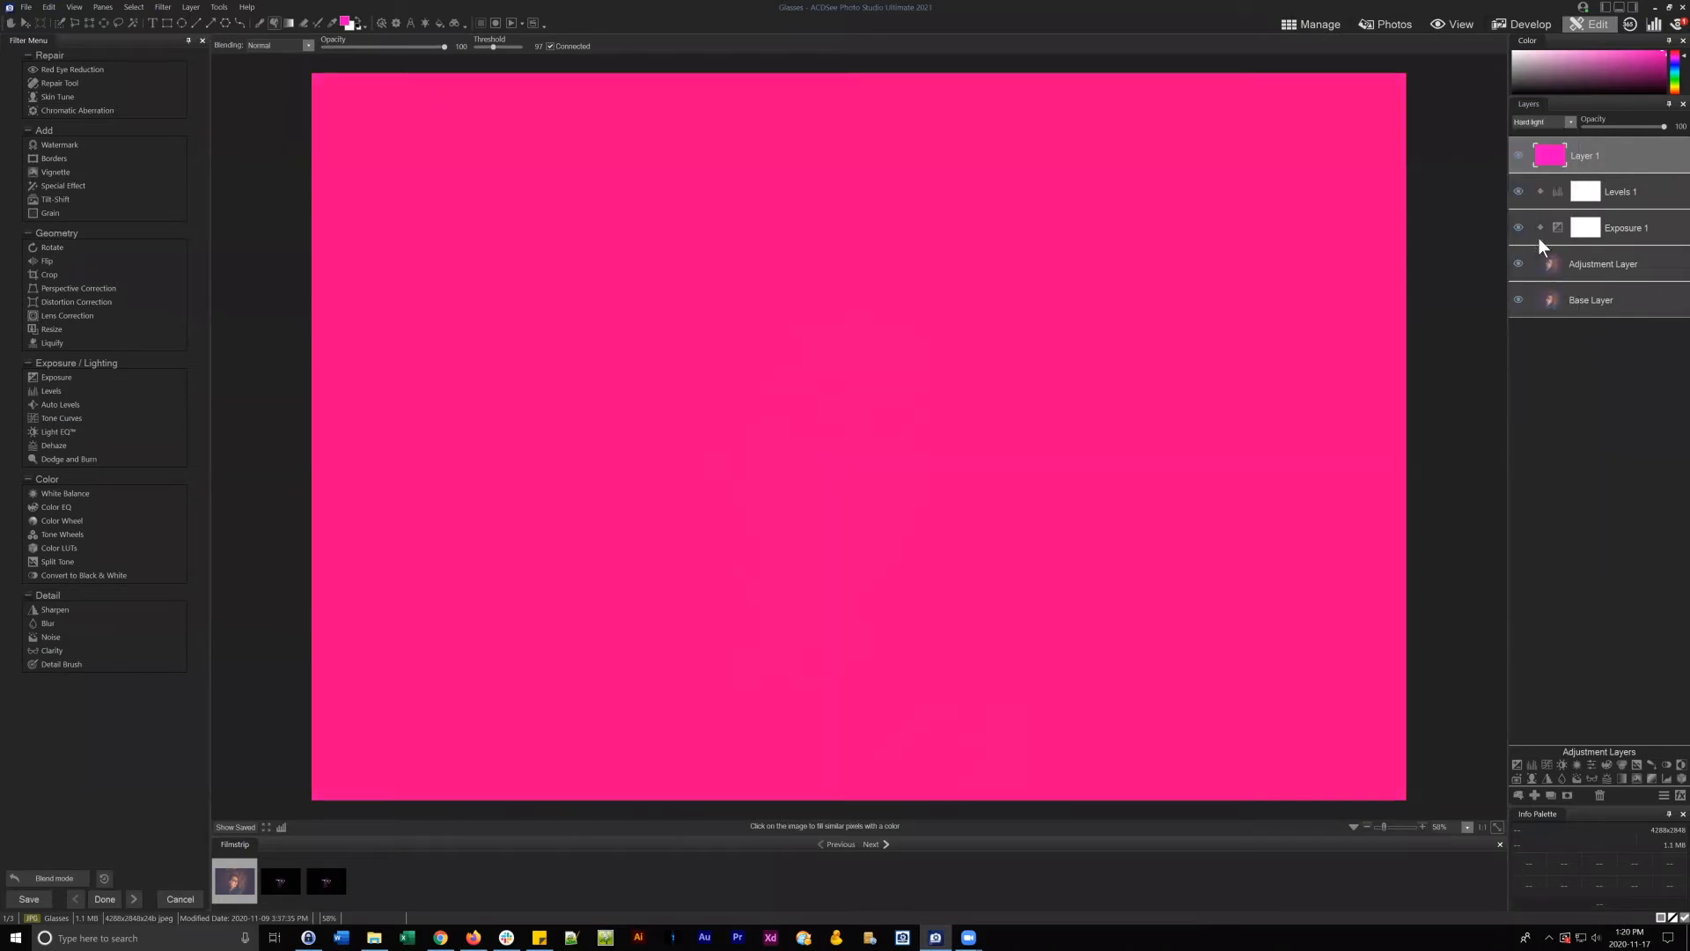
{"action": "left_click", "coordinate": [1568, 120]}
{"action": "left_click", "coordinate": [1534, 190]}
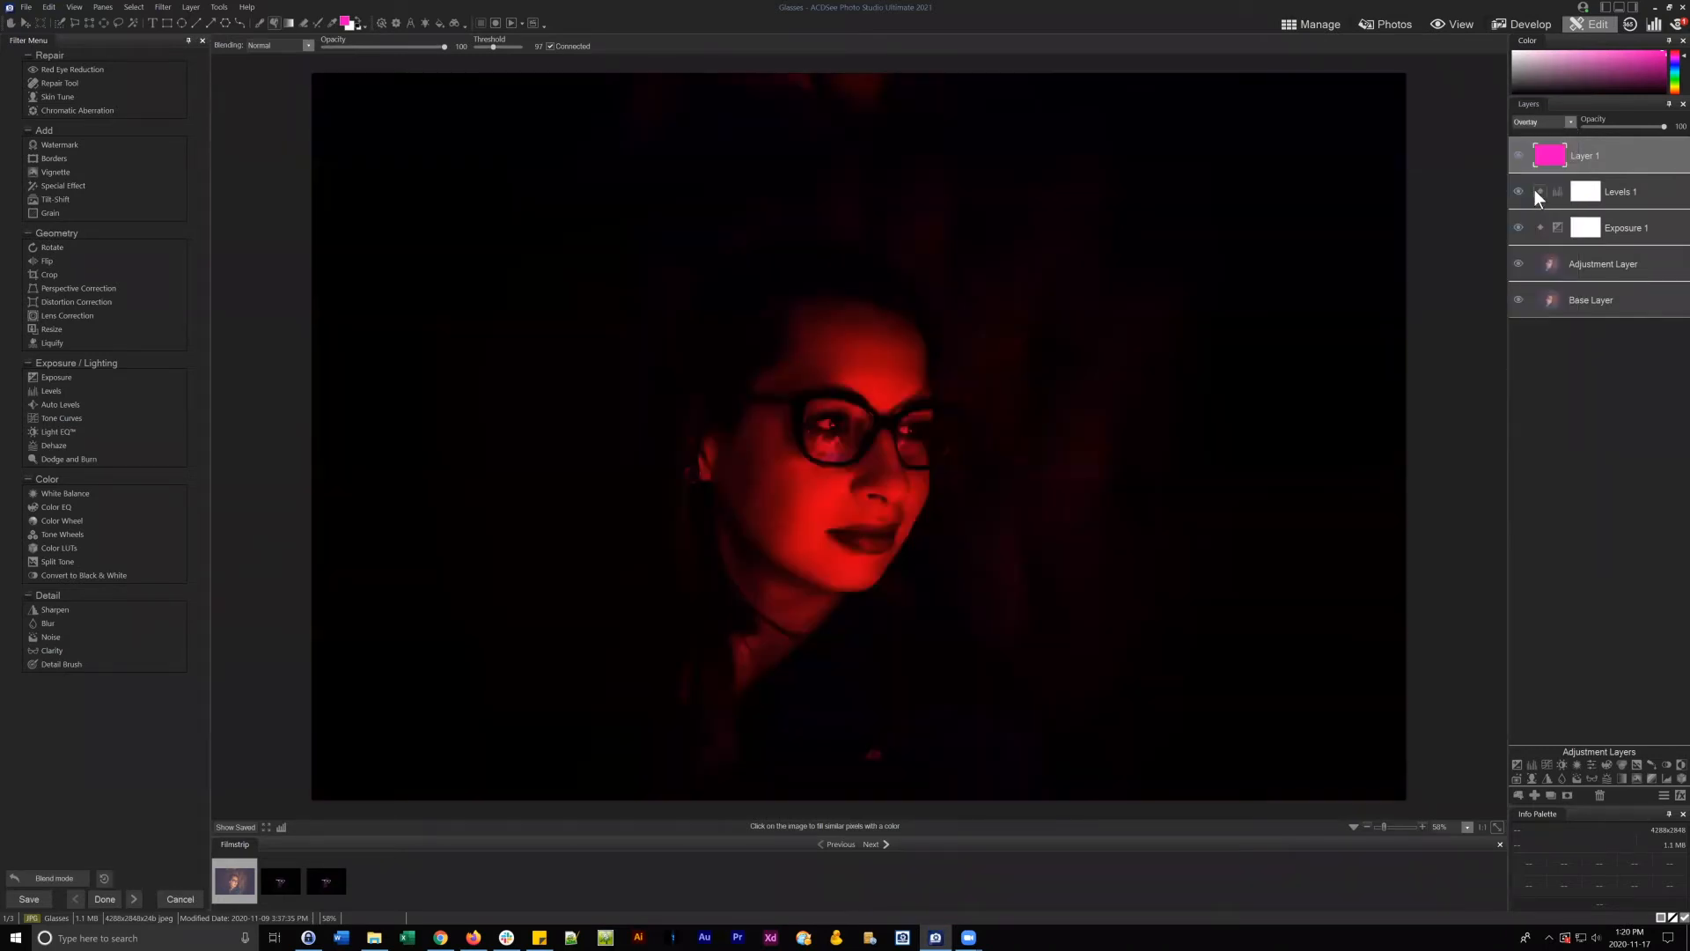
{"action": "left_click", "coordinate": [1571, 121]}
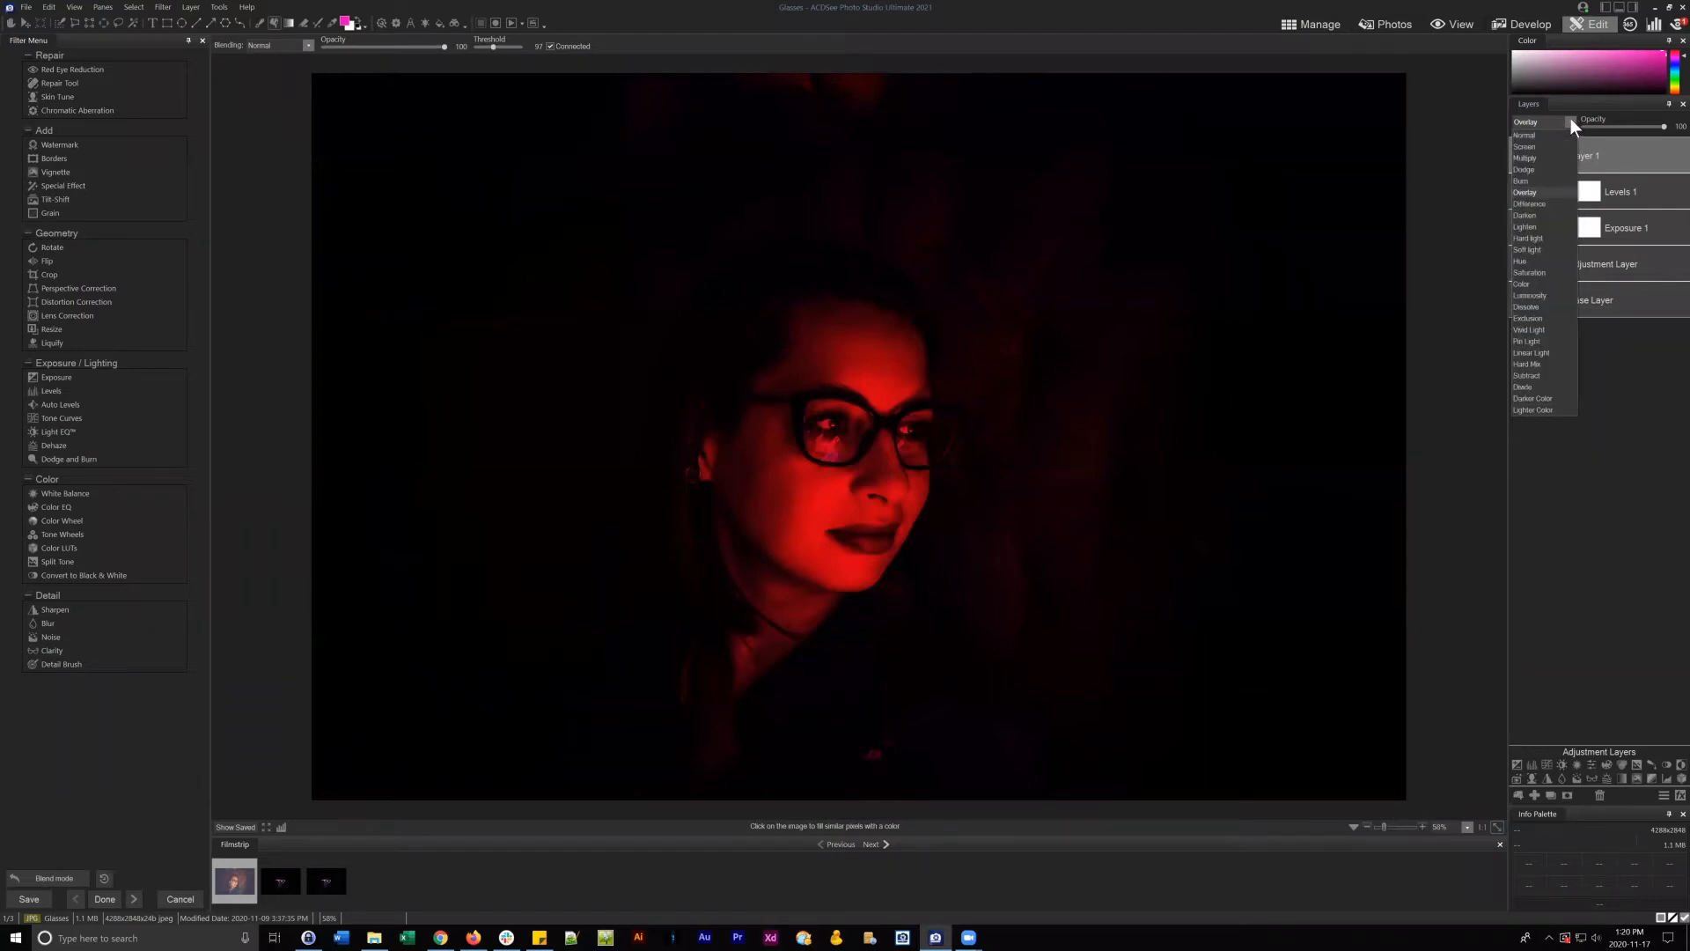
{"action": "left_click", "coordinate": [1525, 260]}
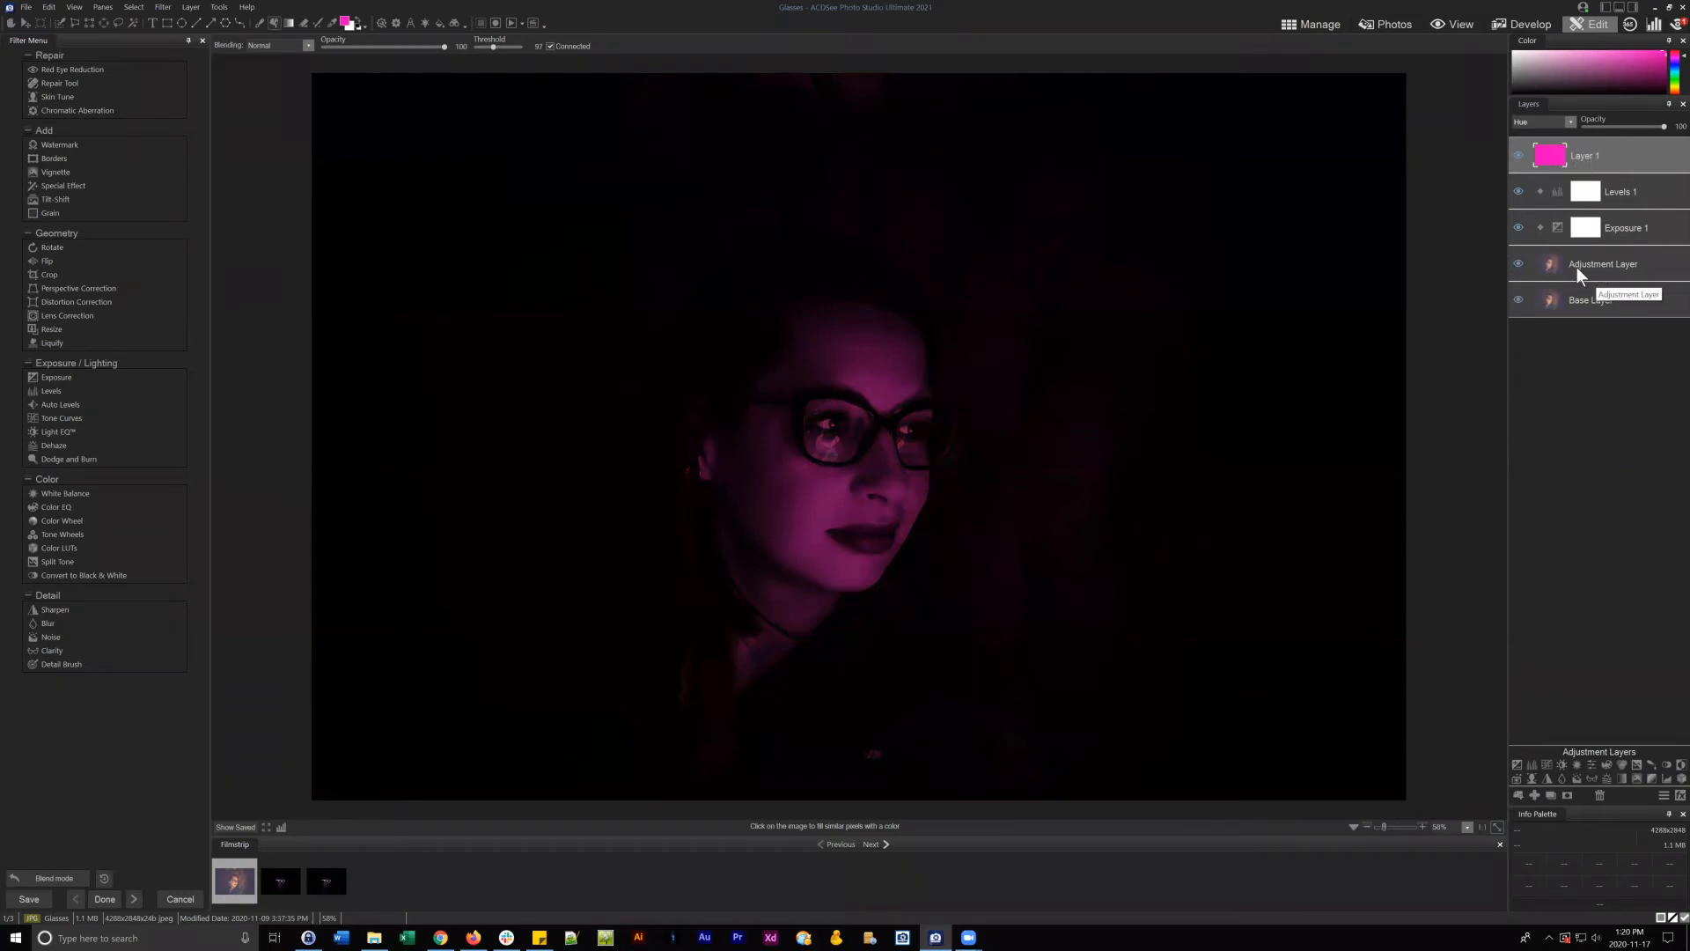
- Rename the Adjustment Layer as Image Layer and reselect the pink Layer 1
{"action": "left_click_drag", "start_coordinate": [1610, 258], "coordinate": [1614, 264]}
{"action": "left_click", "coordinate": [1593, 262]}
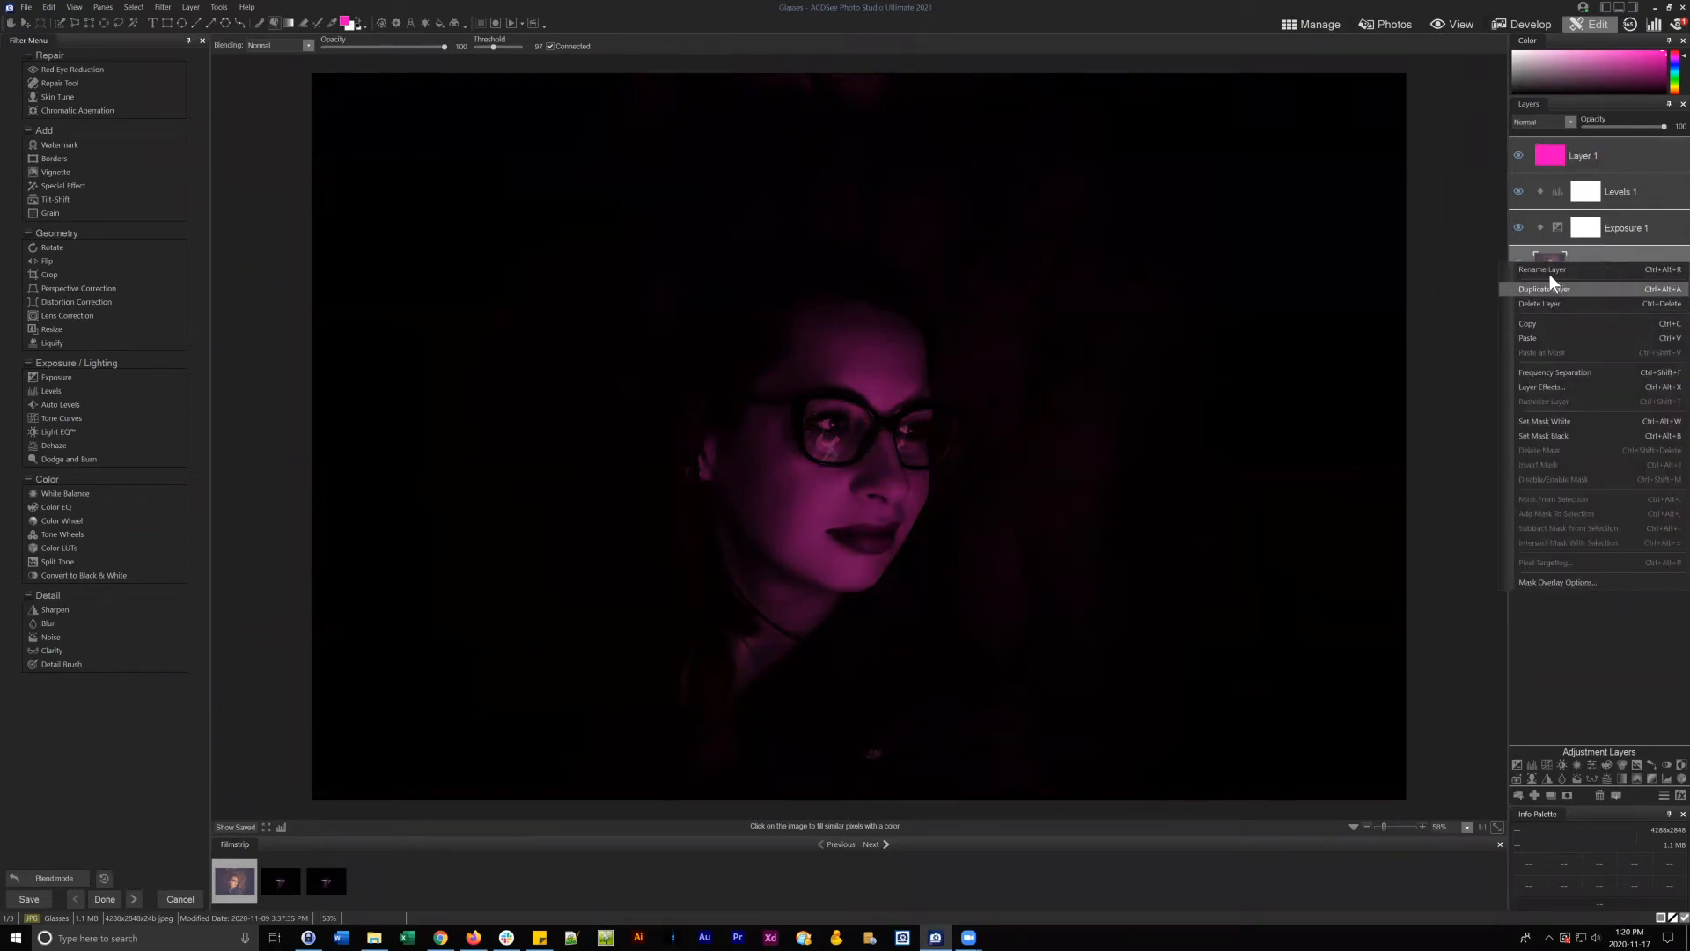
{"action": "left_click", "coordinate": [1549, 273]}
{"action": "type", "text": "Image Layer"}
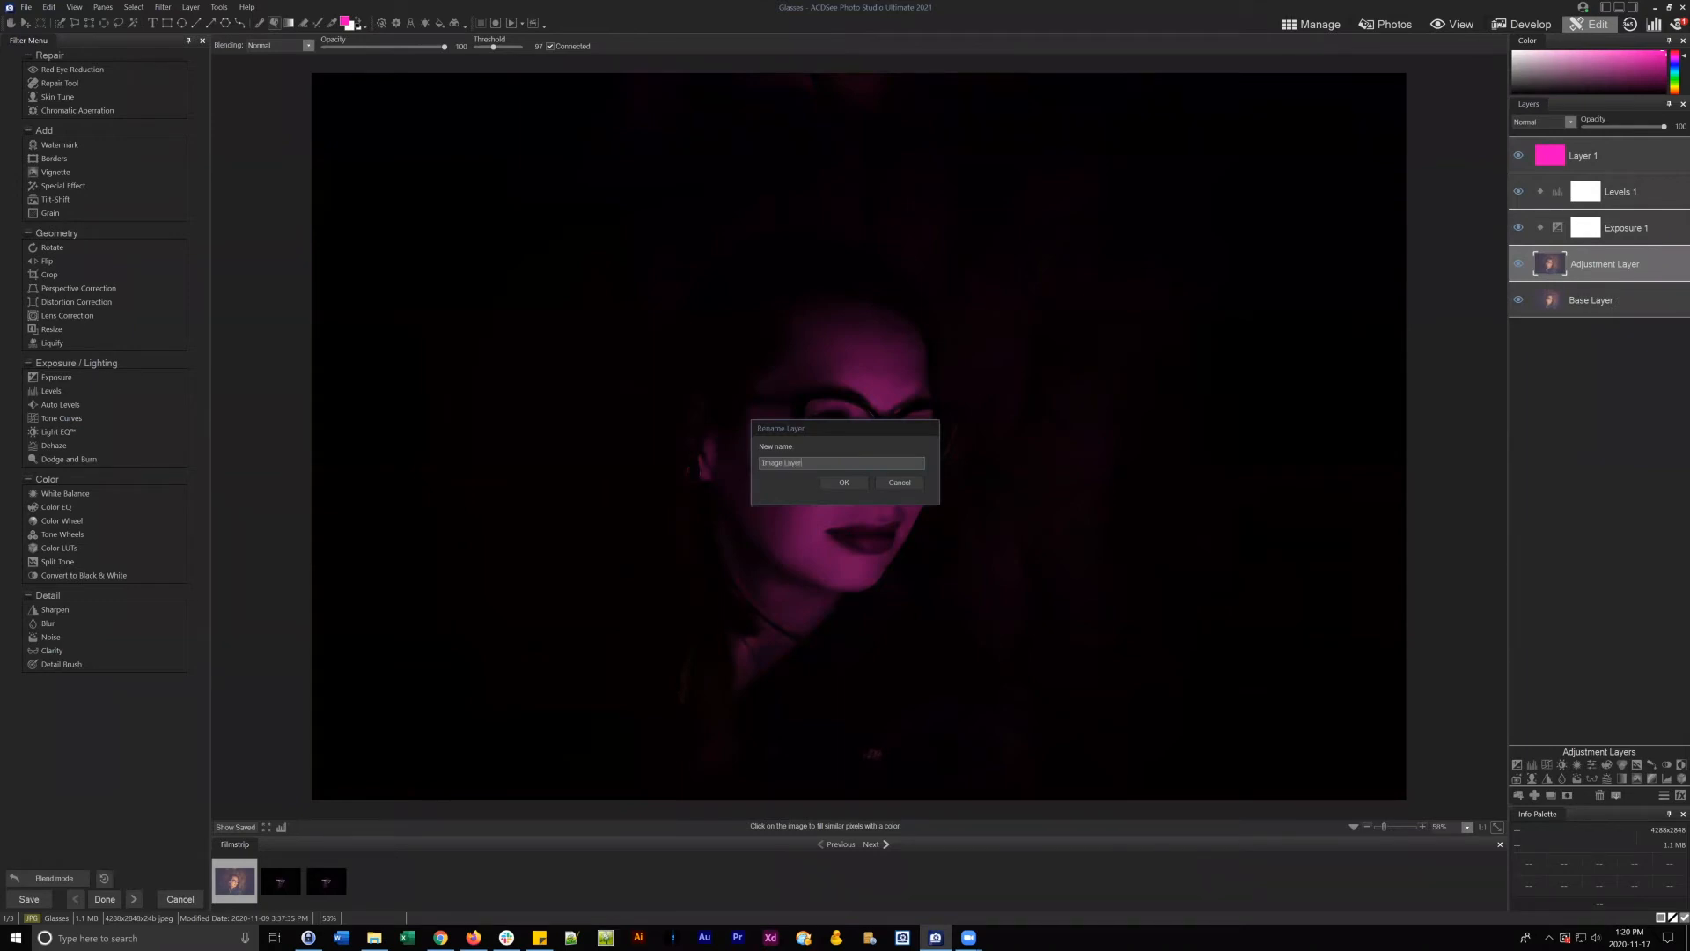
{"action": "left_click", "coordinate": [847, 482]}
{"action": "left_click", "coordinate": [1598, 155]}
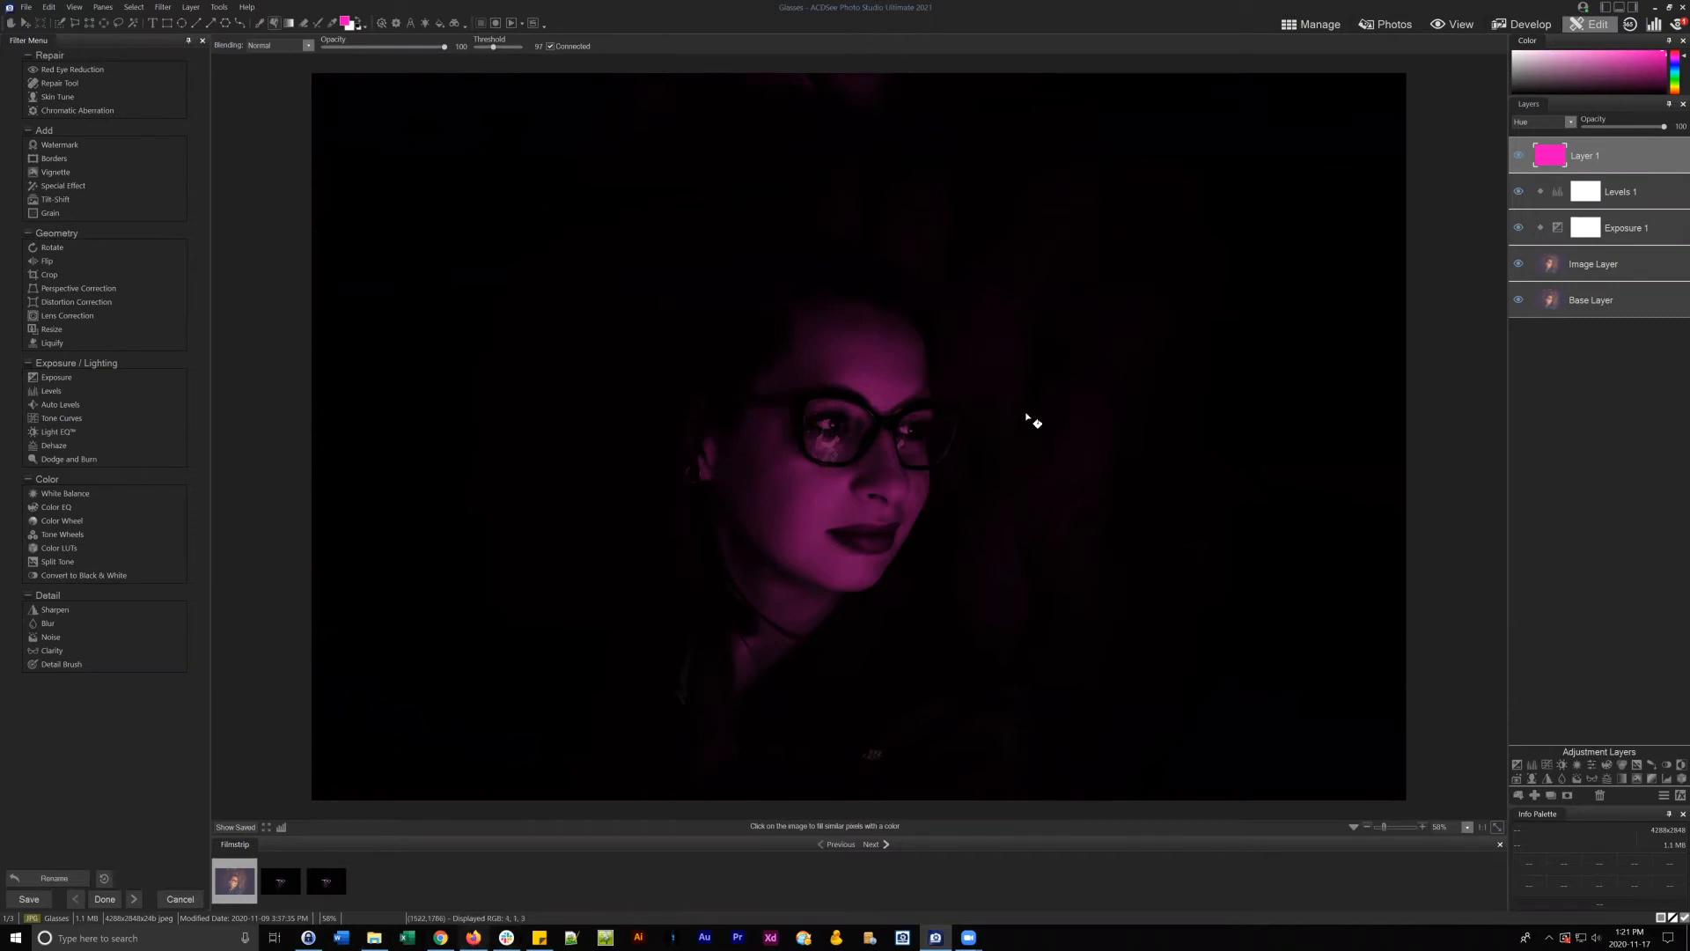
{"action": "left_click", "coordinate": [475, 939]}
- Duplicate the Image Layer and move the copy above Layer 1 to the top of the layer stack
{"action": "left_click", "coordinate": [1599, 265]}
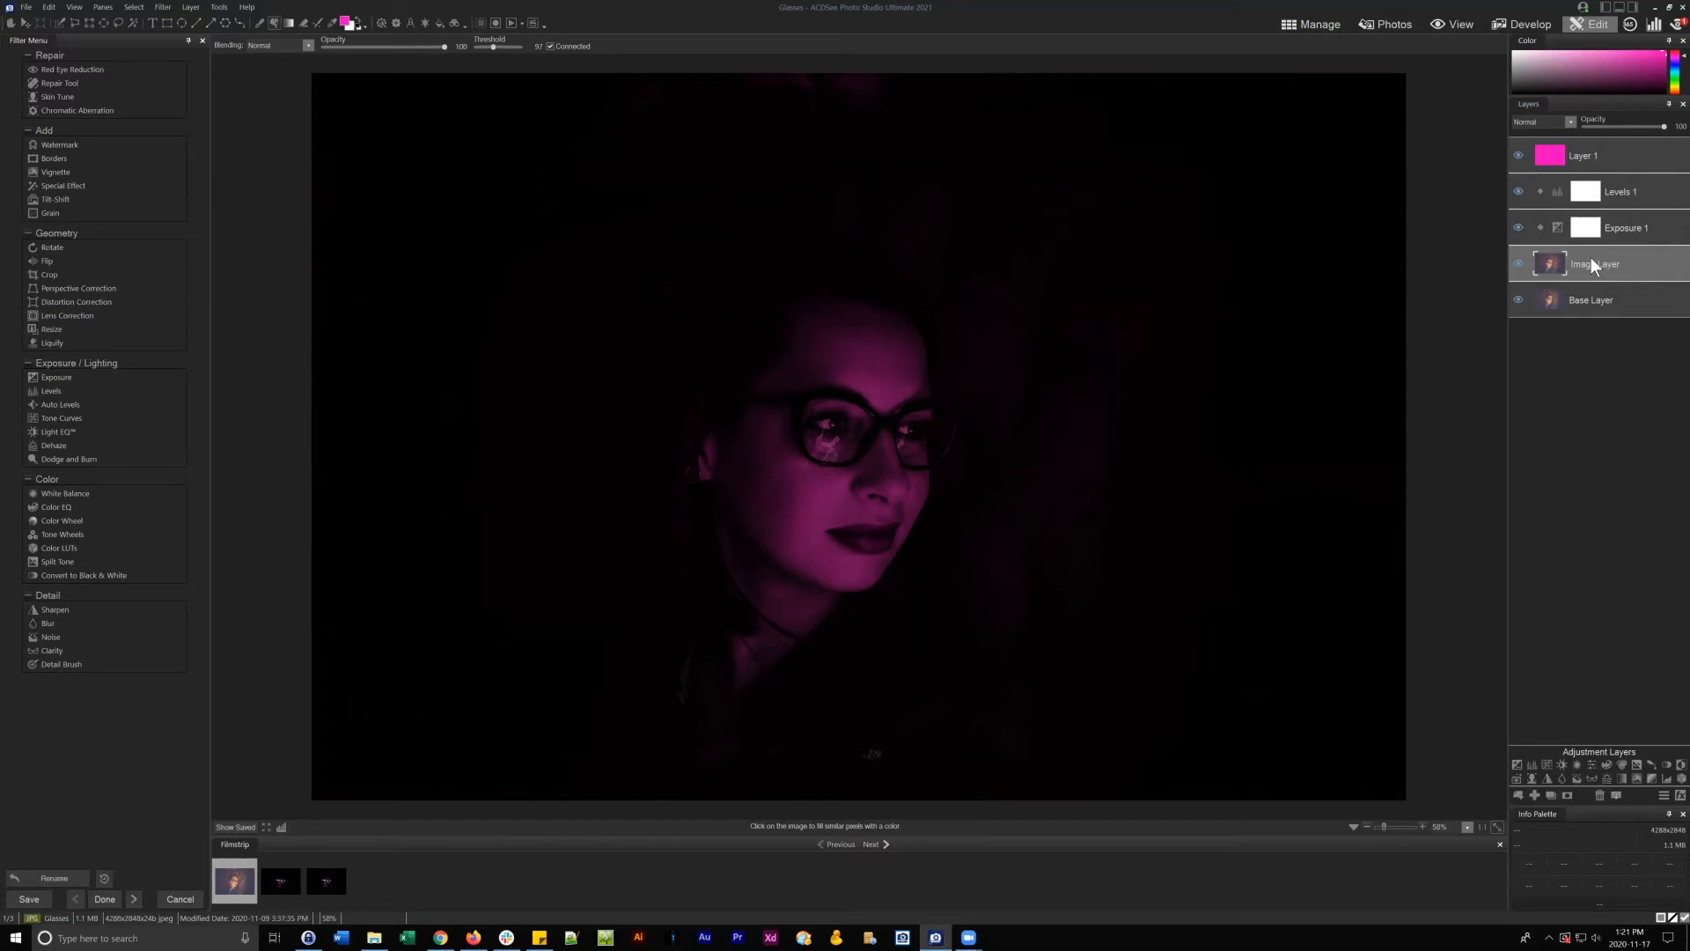
{"action": "right_click", "coordinate": [1591, 263]}
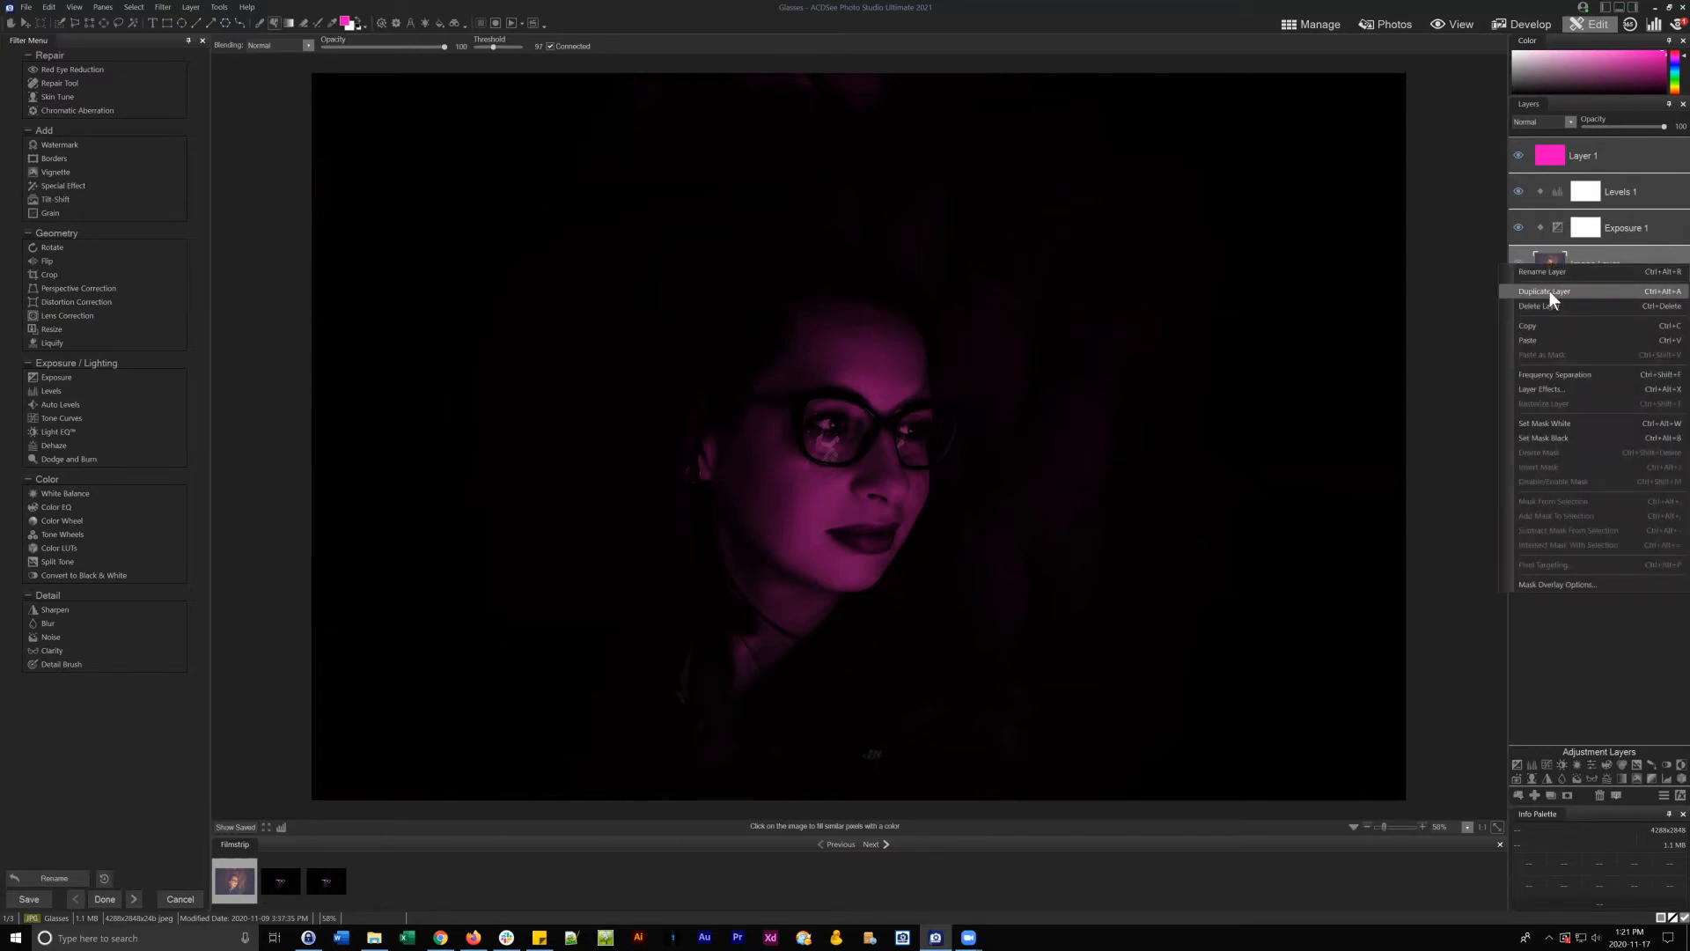
{"action": "left_click", "coordinate": [1555, 292]}
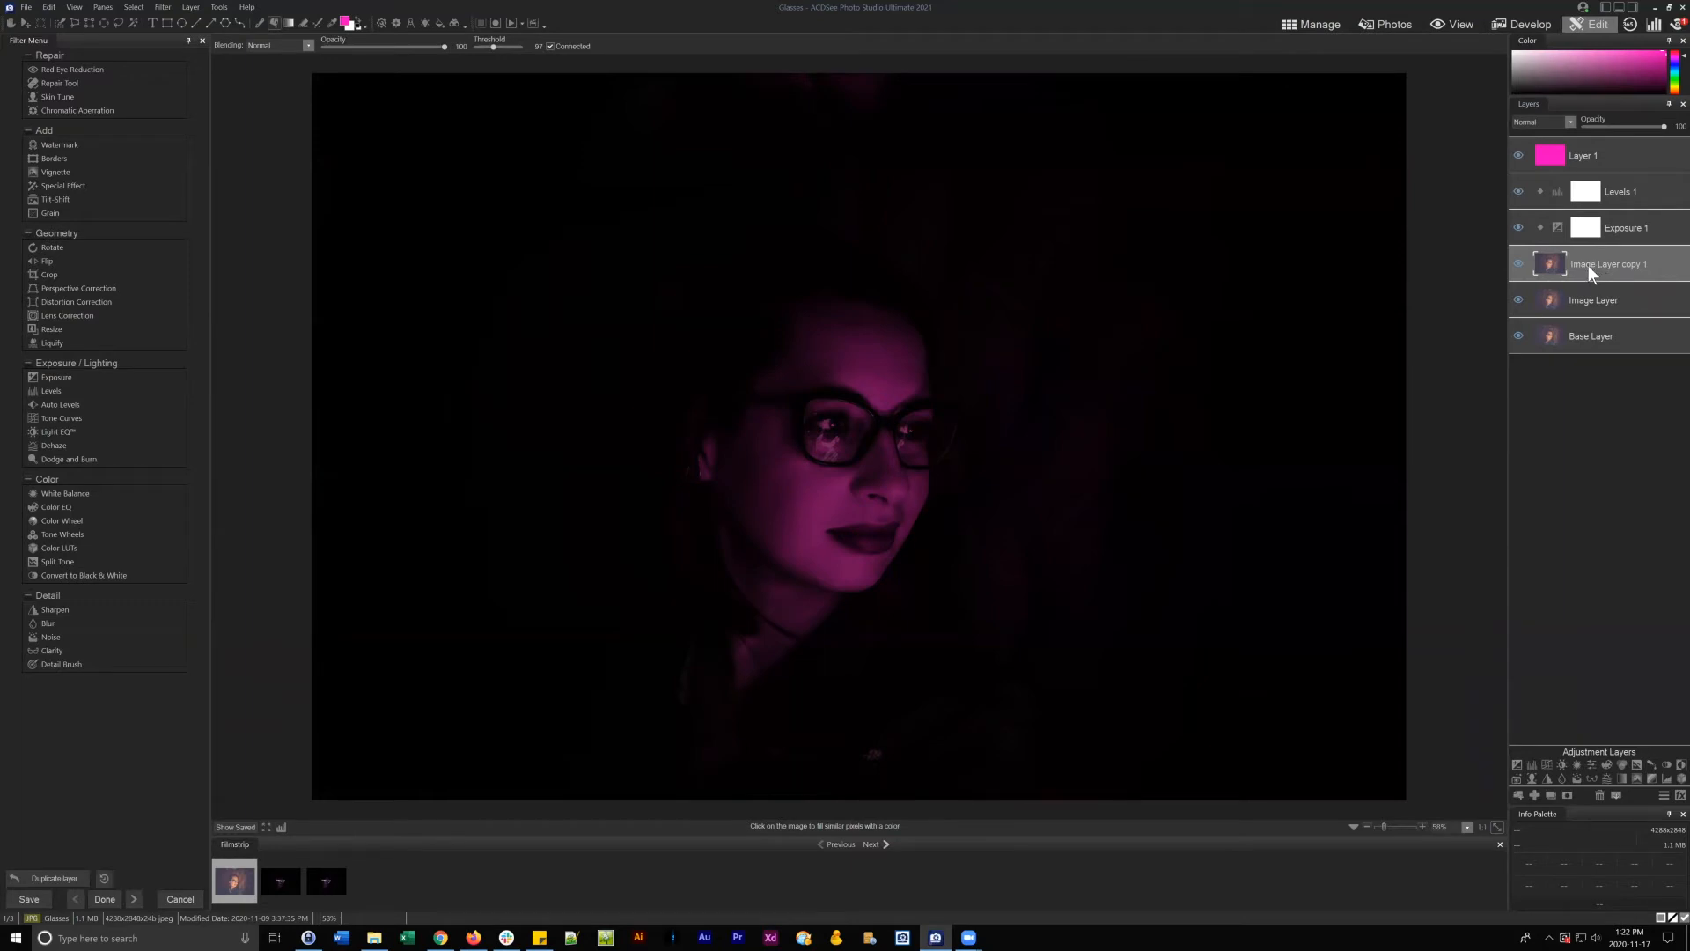
{"action": "left_click_drag", "start_coordinate": [1588, 266], "coordinate": [1586, 139]}
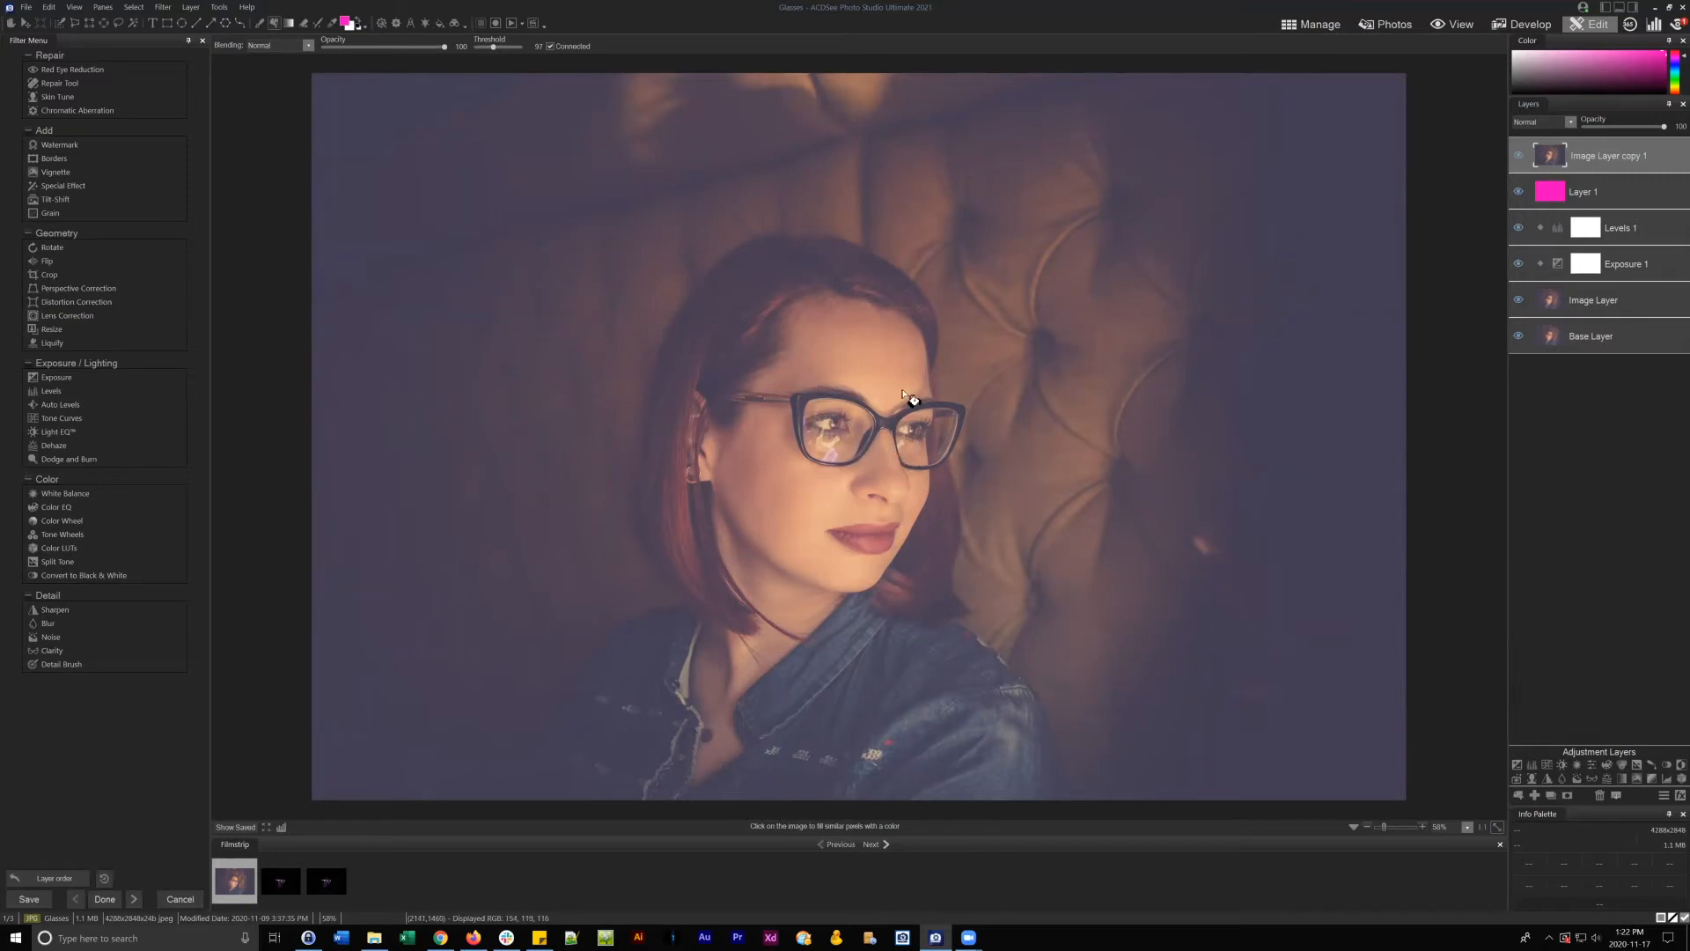
- Rename the duplicated image layer at the top of the stack as Glasses
{"action": "right_click", "coordinate": [1589, 155]}
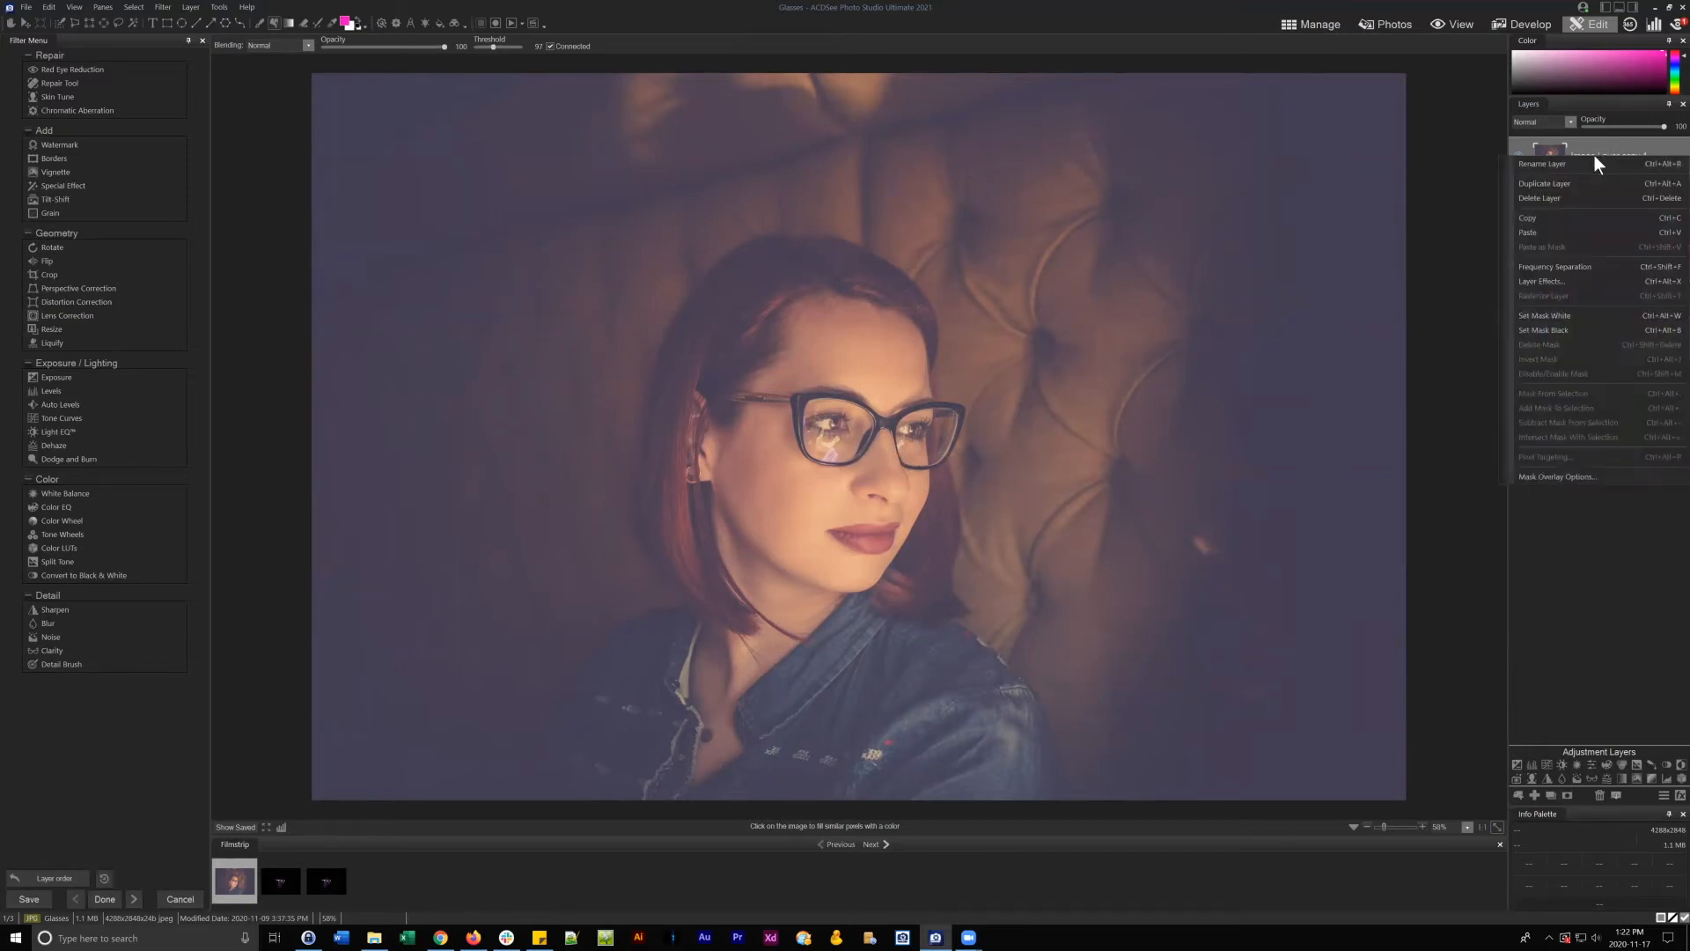
{"action": "left_click", "coordinate": [1544, 163]}
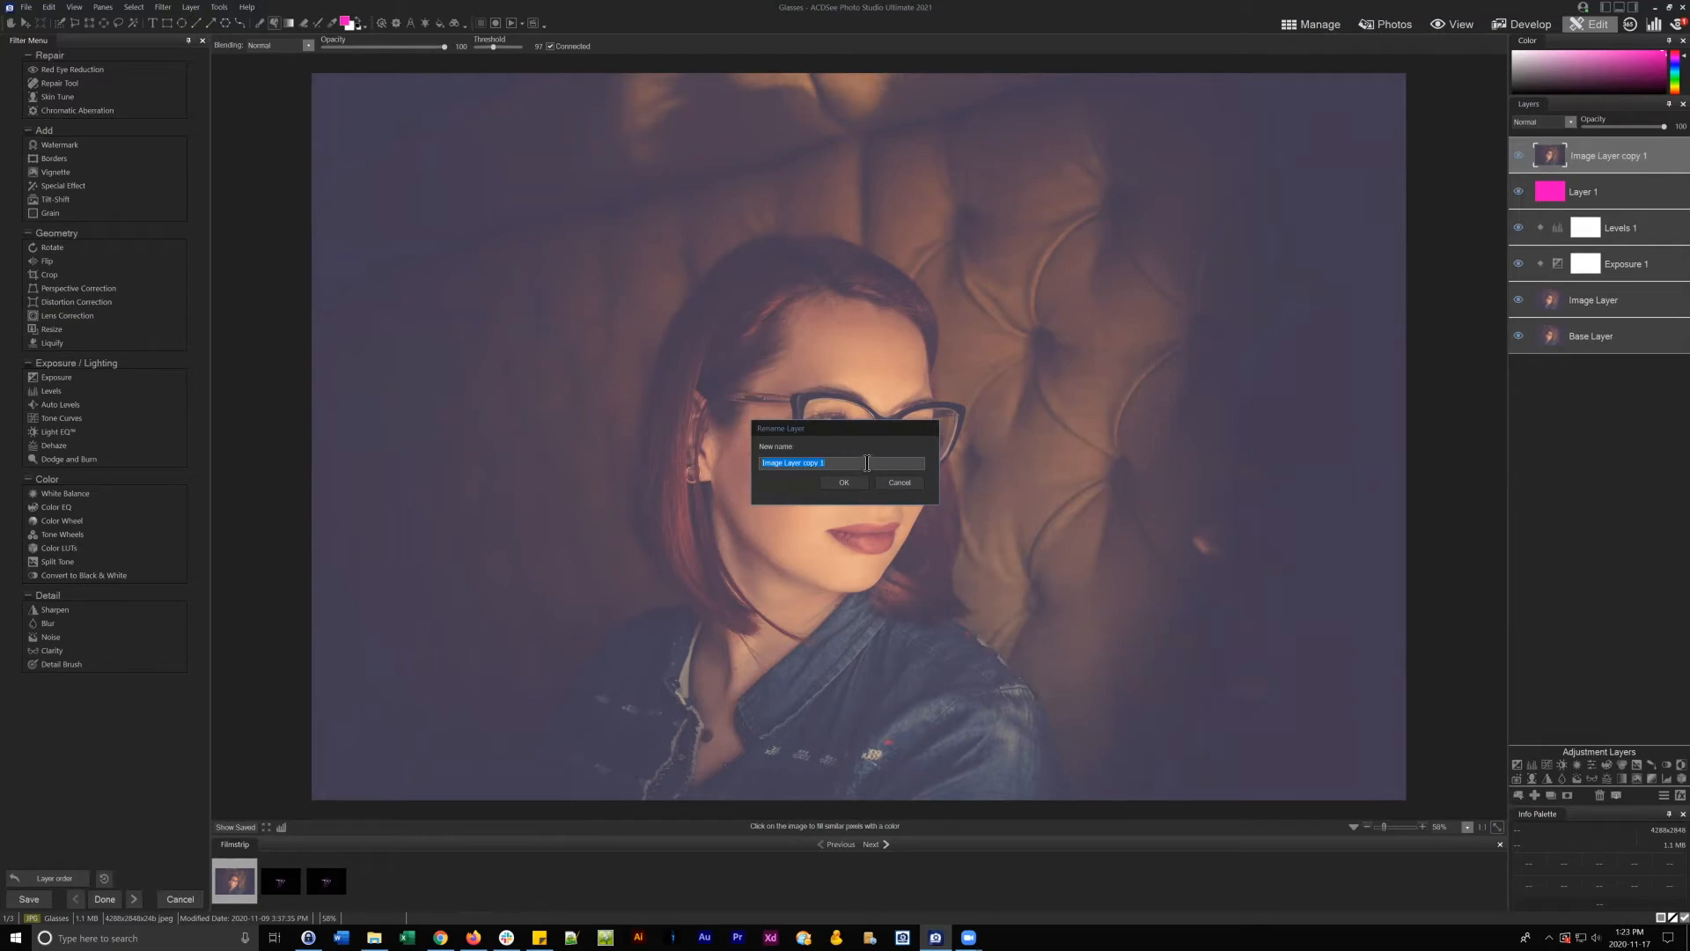
{"action": "type", "text": "Glasses"}
{"action": "left_click", "coordinate": [843, 483]}
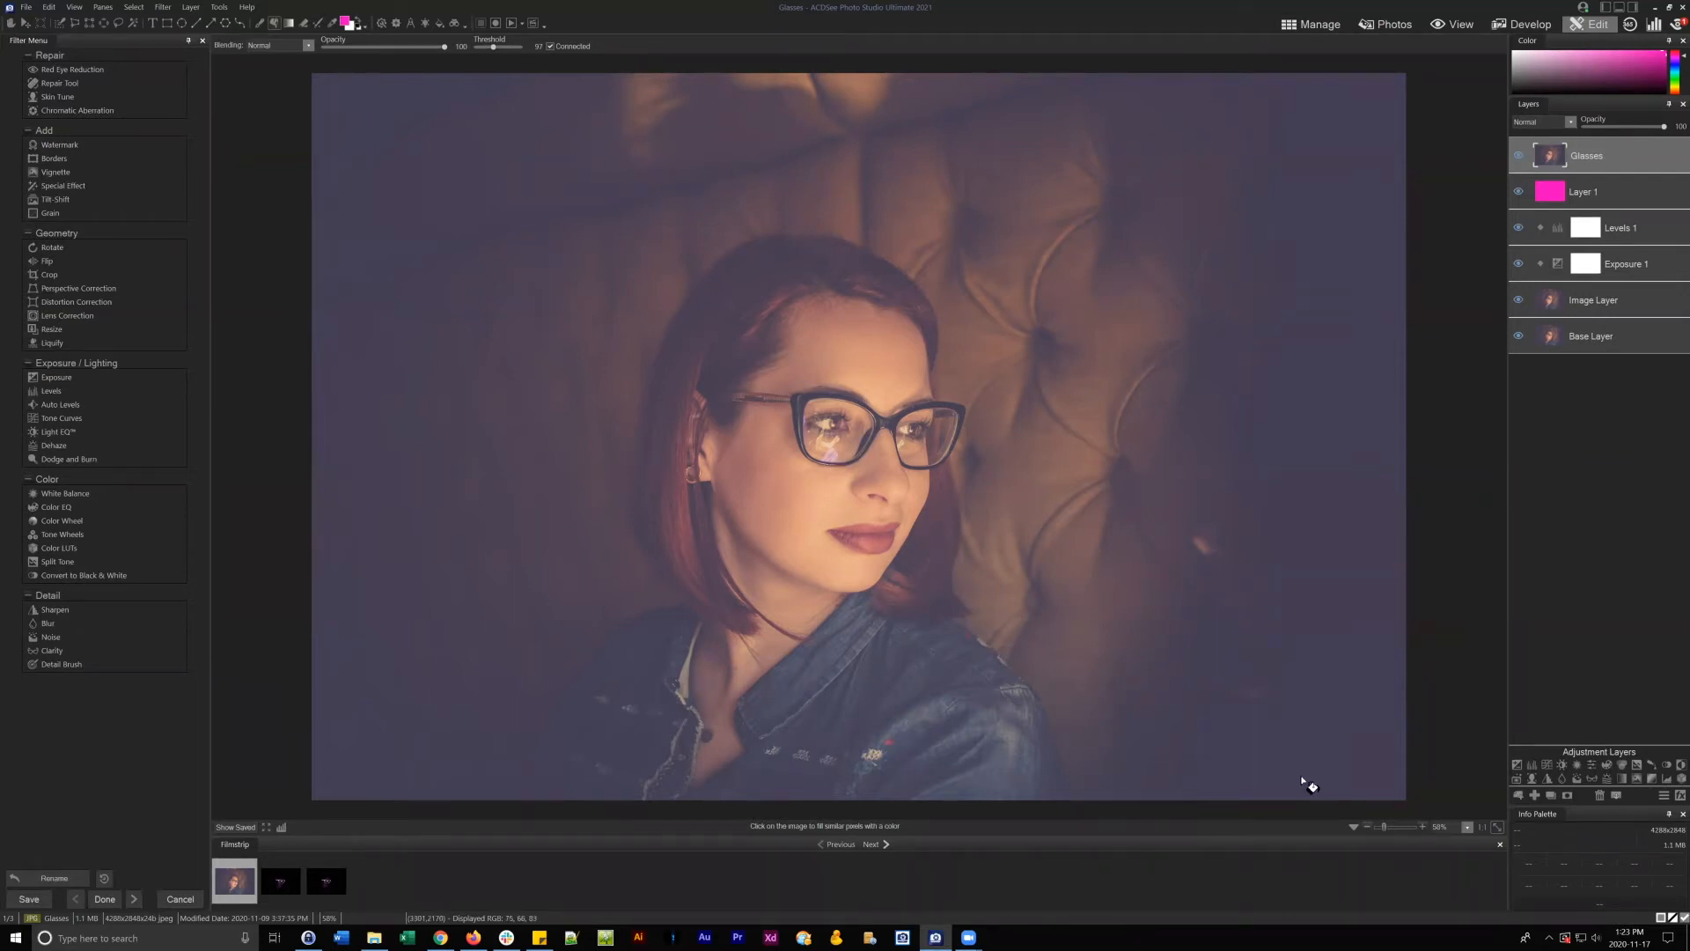
- Brush a freehand selection across the woman's forehead on the Glasses layer with the Selection Brush
{"action": "left_click_drag", "start_coordinate": [1385, 826], "coordinate": [1455, 786]}
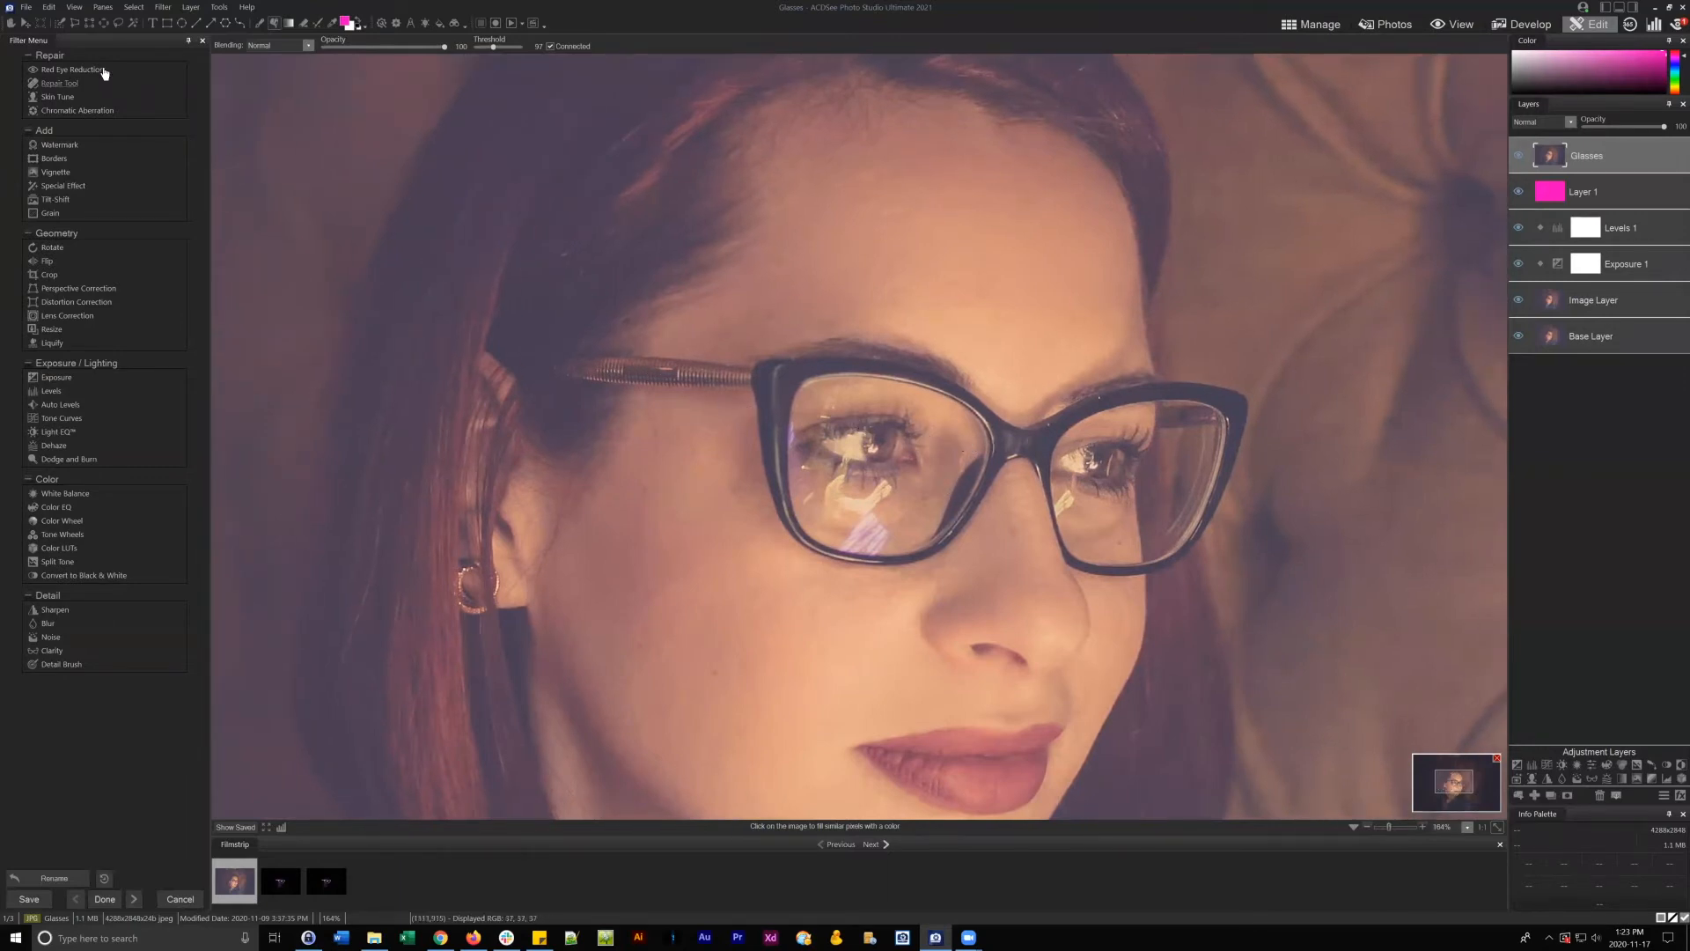
{"action": "left_click", "coordinate": [60, 21]}
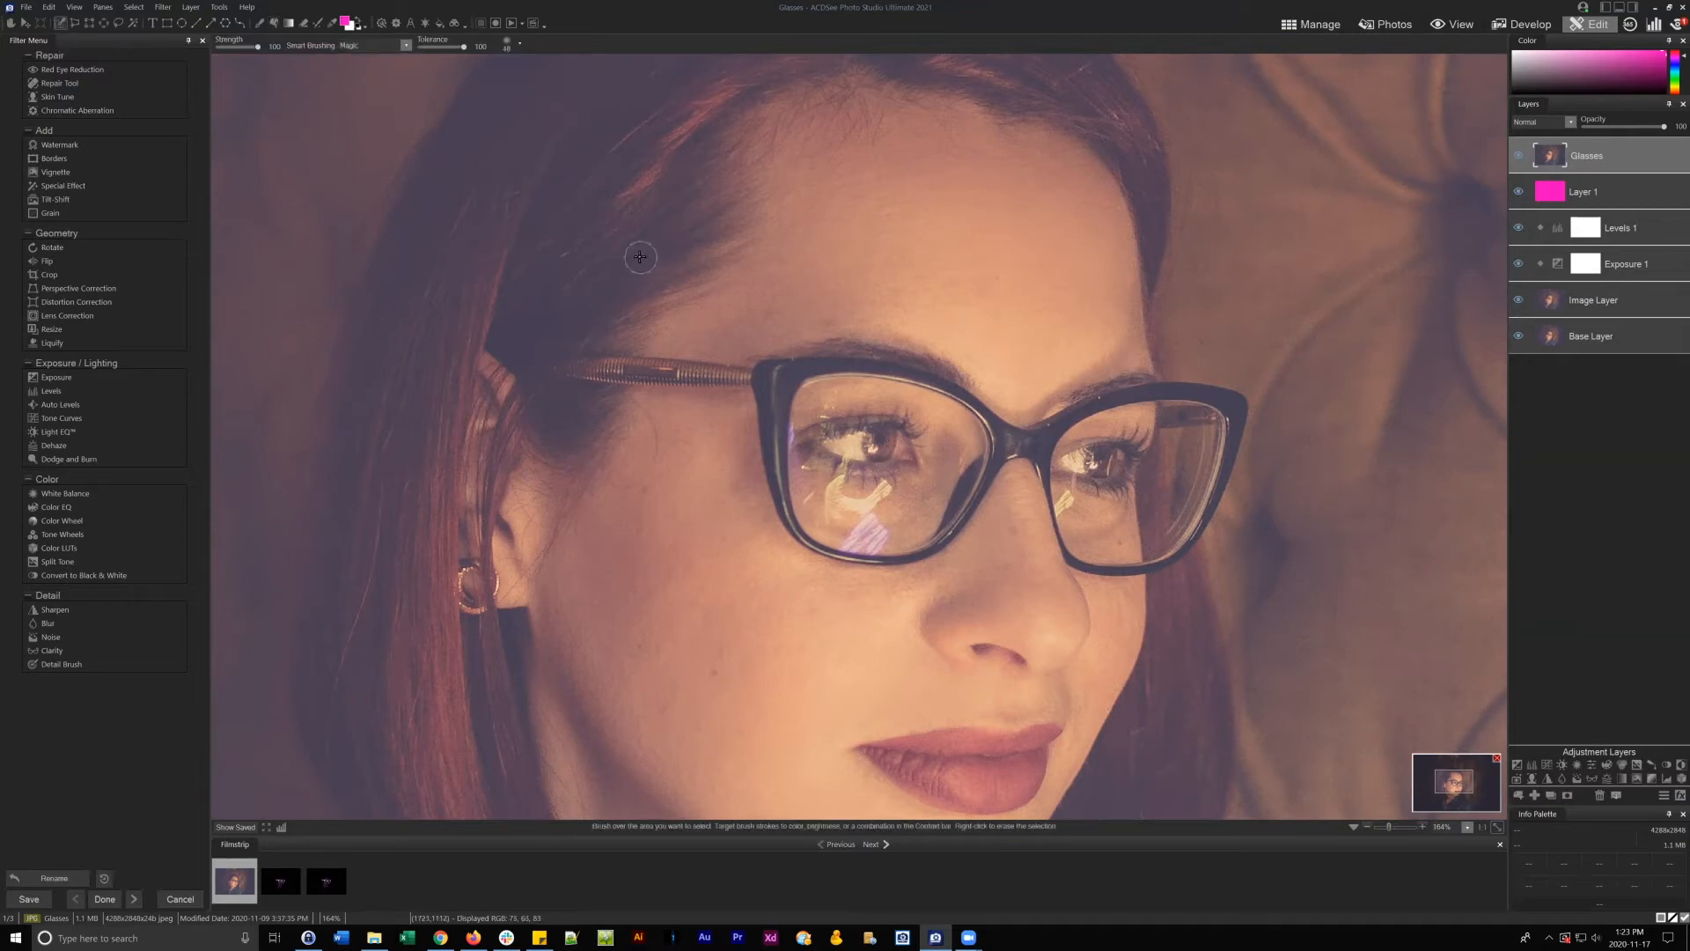
{"action": "mouse_move", "coordinate": [640, 257]}
{"action": "left_mouse_down"}
{"action": "mouse_move", "coordinate": [940, 204]}
{"action": "mouse_move", "coordinate": [761, 239]}
{"action": "mouse_move", "coordinate": [1016, 295]}
{"action": "mouse_move", "coordinate": [782, 217]}
{"action": "left_mouse_up"}
{"action": "left_click", "coordinate": [75, 23]}
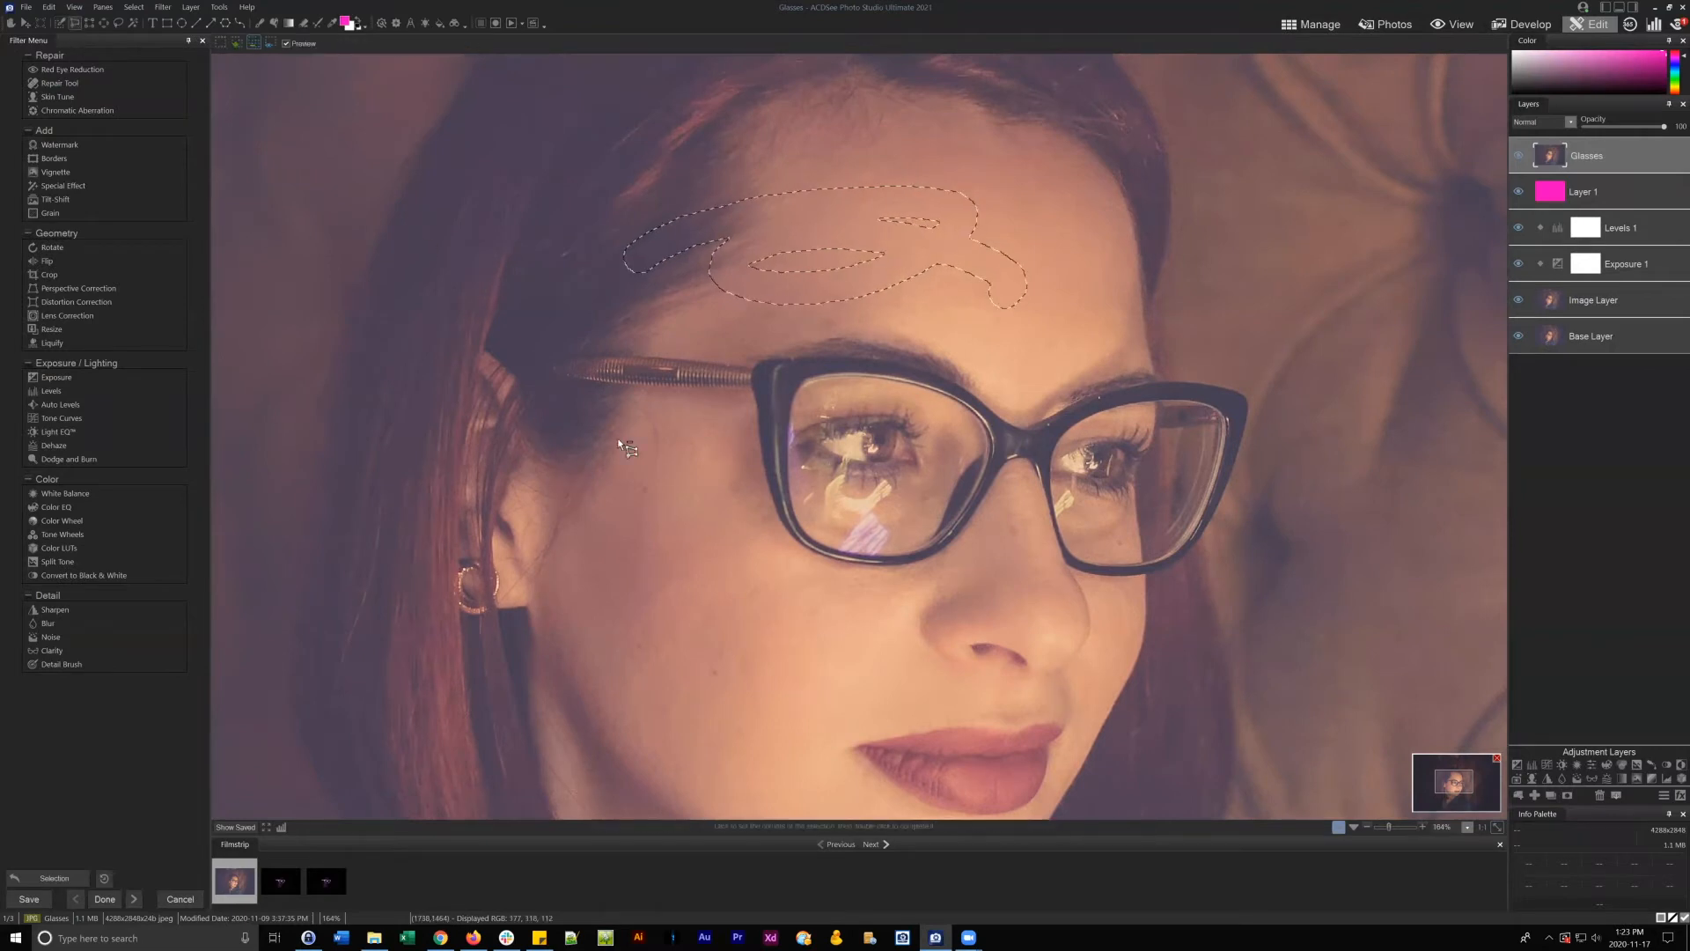
{"action": "left_click", "coordinate": [538, 309]}
{"action": "left_click", "coordinate": [521, 467]}
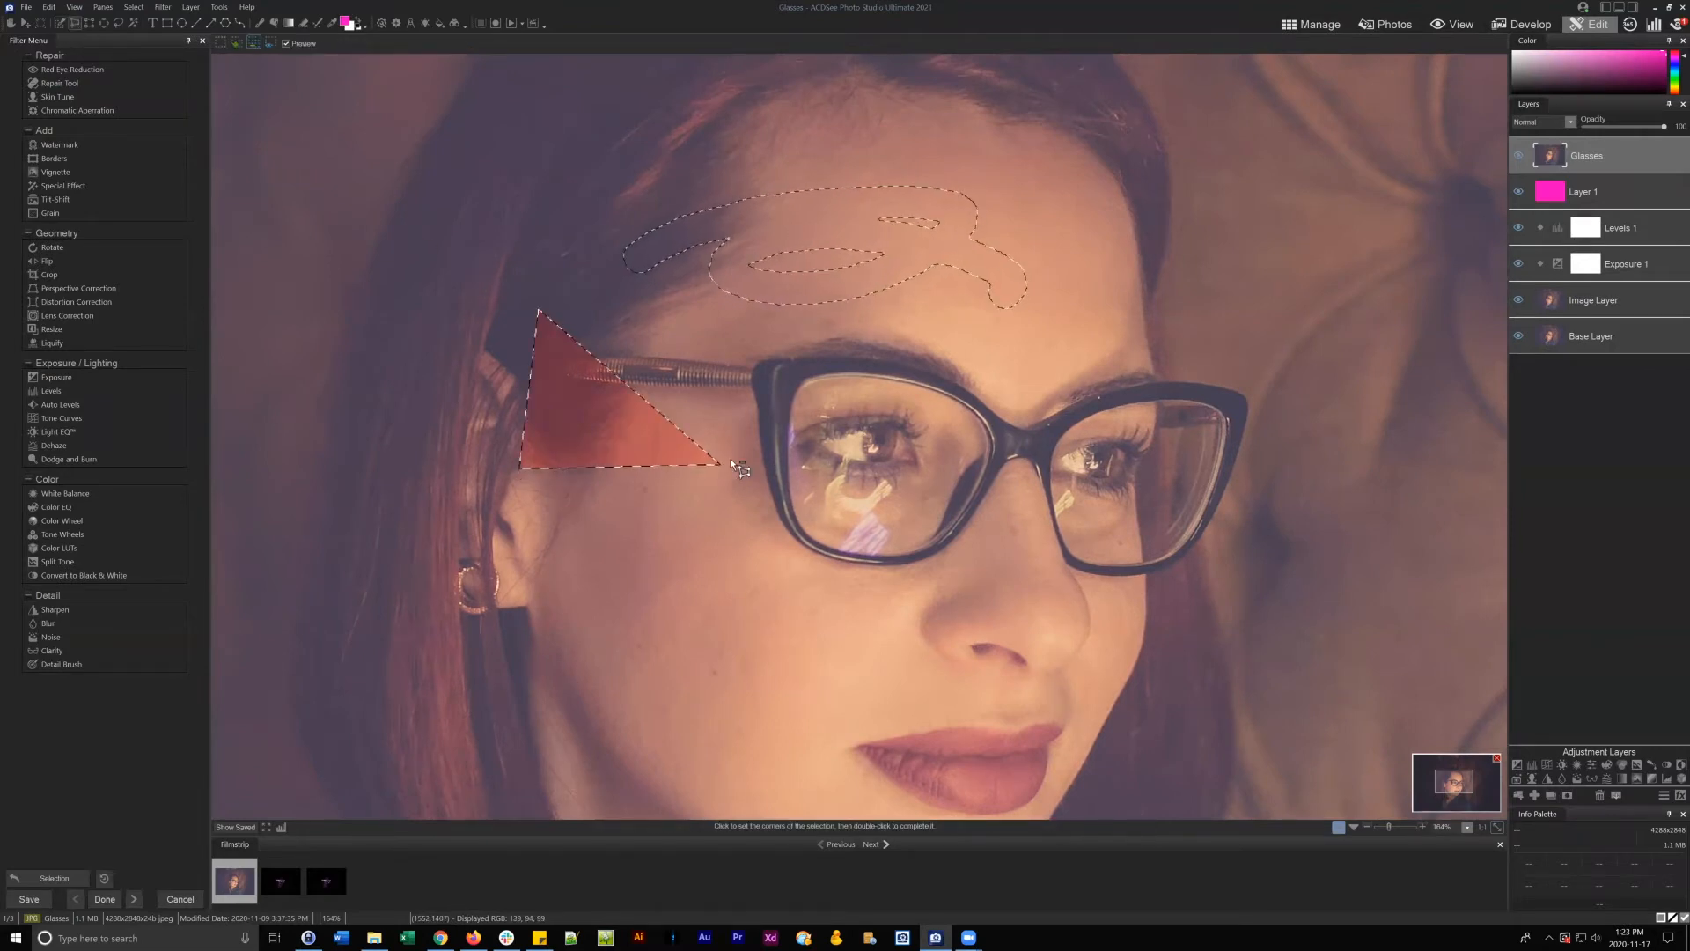
{"action": "key", "text": "Escape"}
{"action": "left_click", "coordinate": [731, 458]}
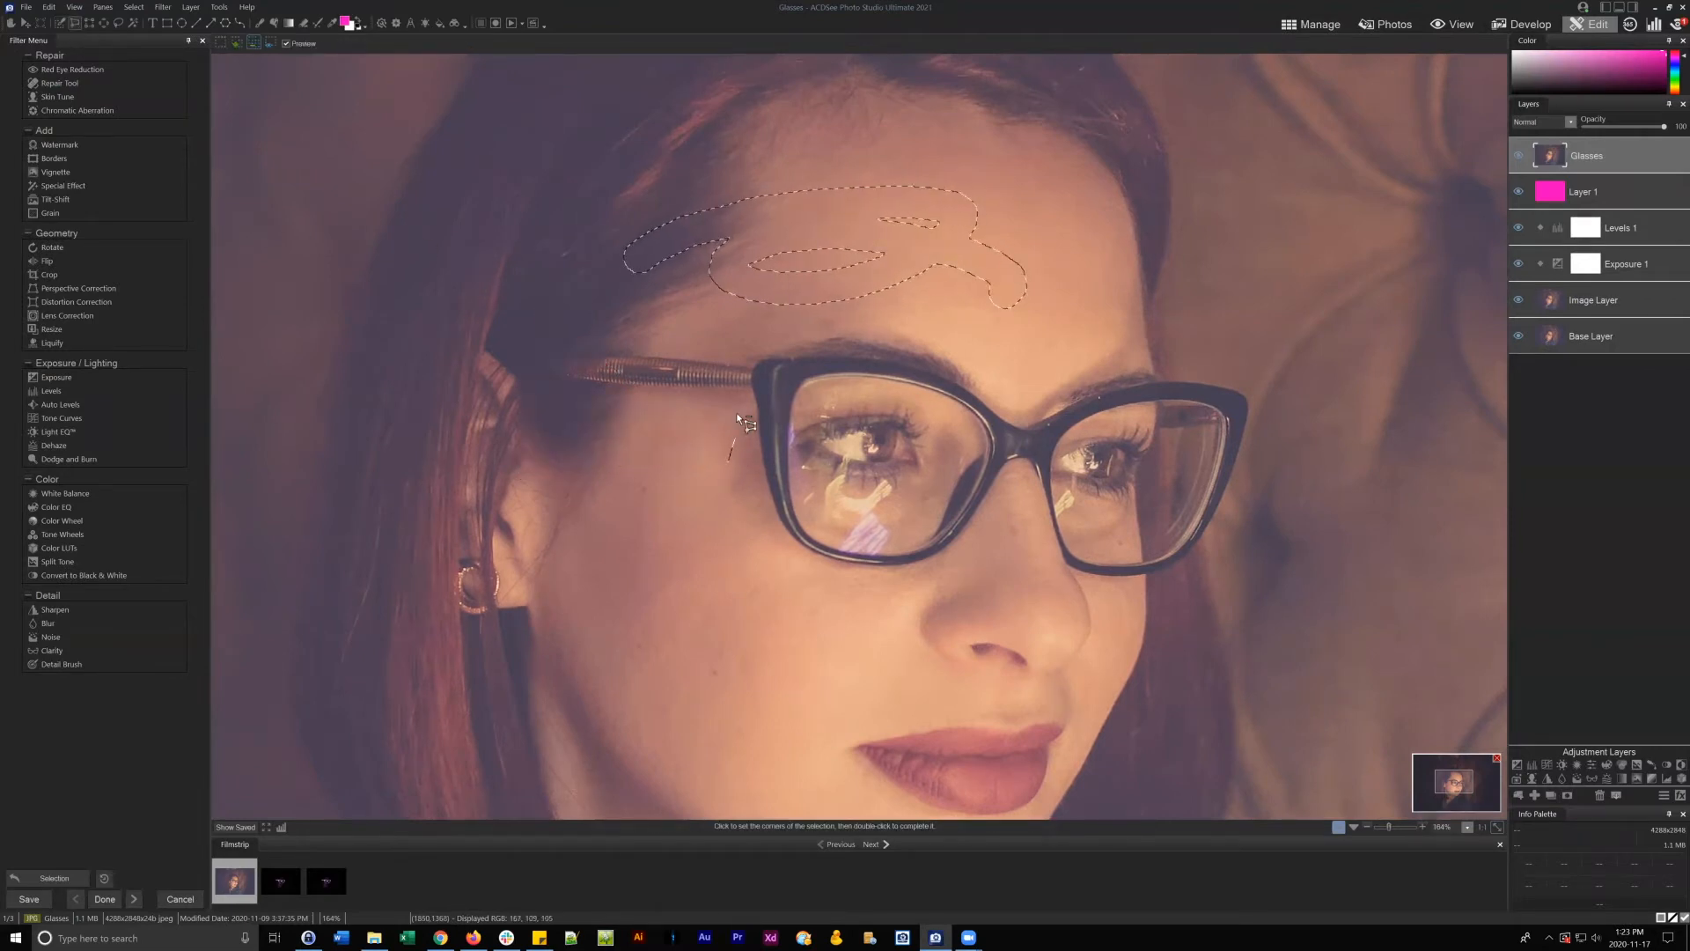
- Add a rectangle across the larger glasses lens and an overlapping ellipse at its upper temple corner to the existing selection
{"action": "left_click", "coordinate": [91, 21]}
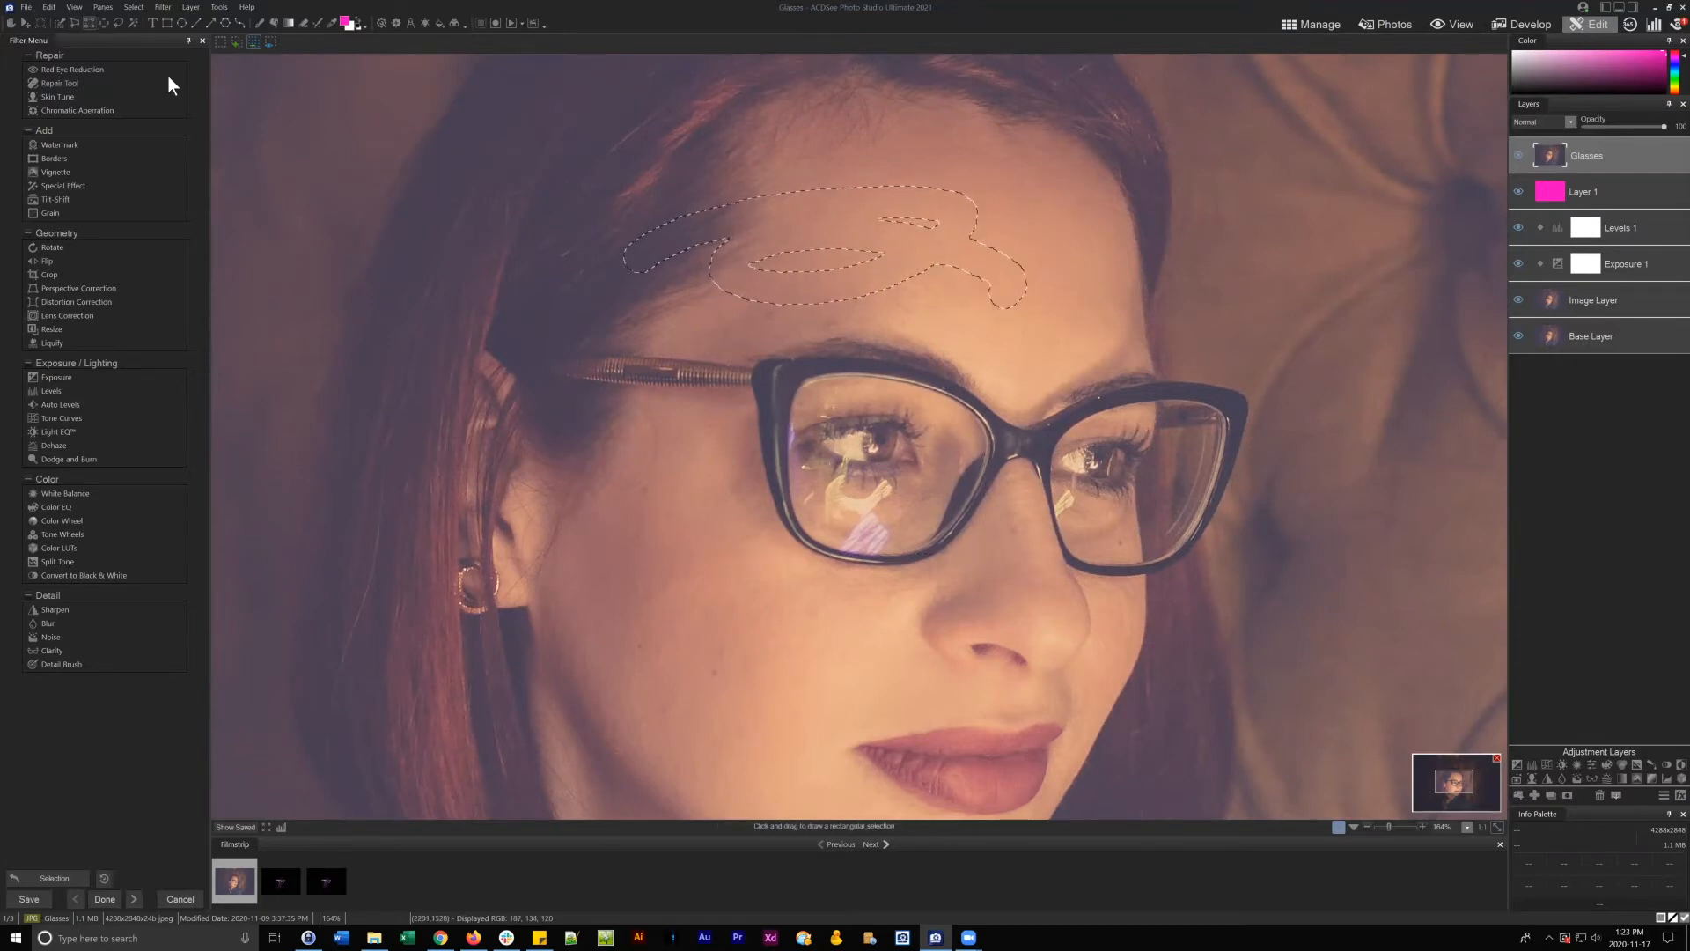
{"action": "left_click", "coordinate": [234, 44]}
{"action": "mouse_move", "coordinate": [718, 396]}
{"action": "left_mouse_down"}
{"action": "mouse_move", "coordinate": [1028, 569]}
{"action": "mouse_move", "coordinate": [1047, 535]}
{"action": "left_mouse_up"}
{"action": "left_click", "coordinate": [103, 21]}
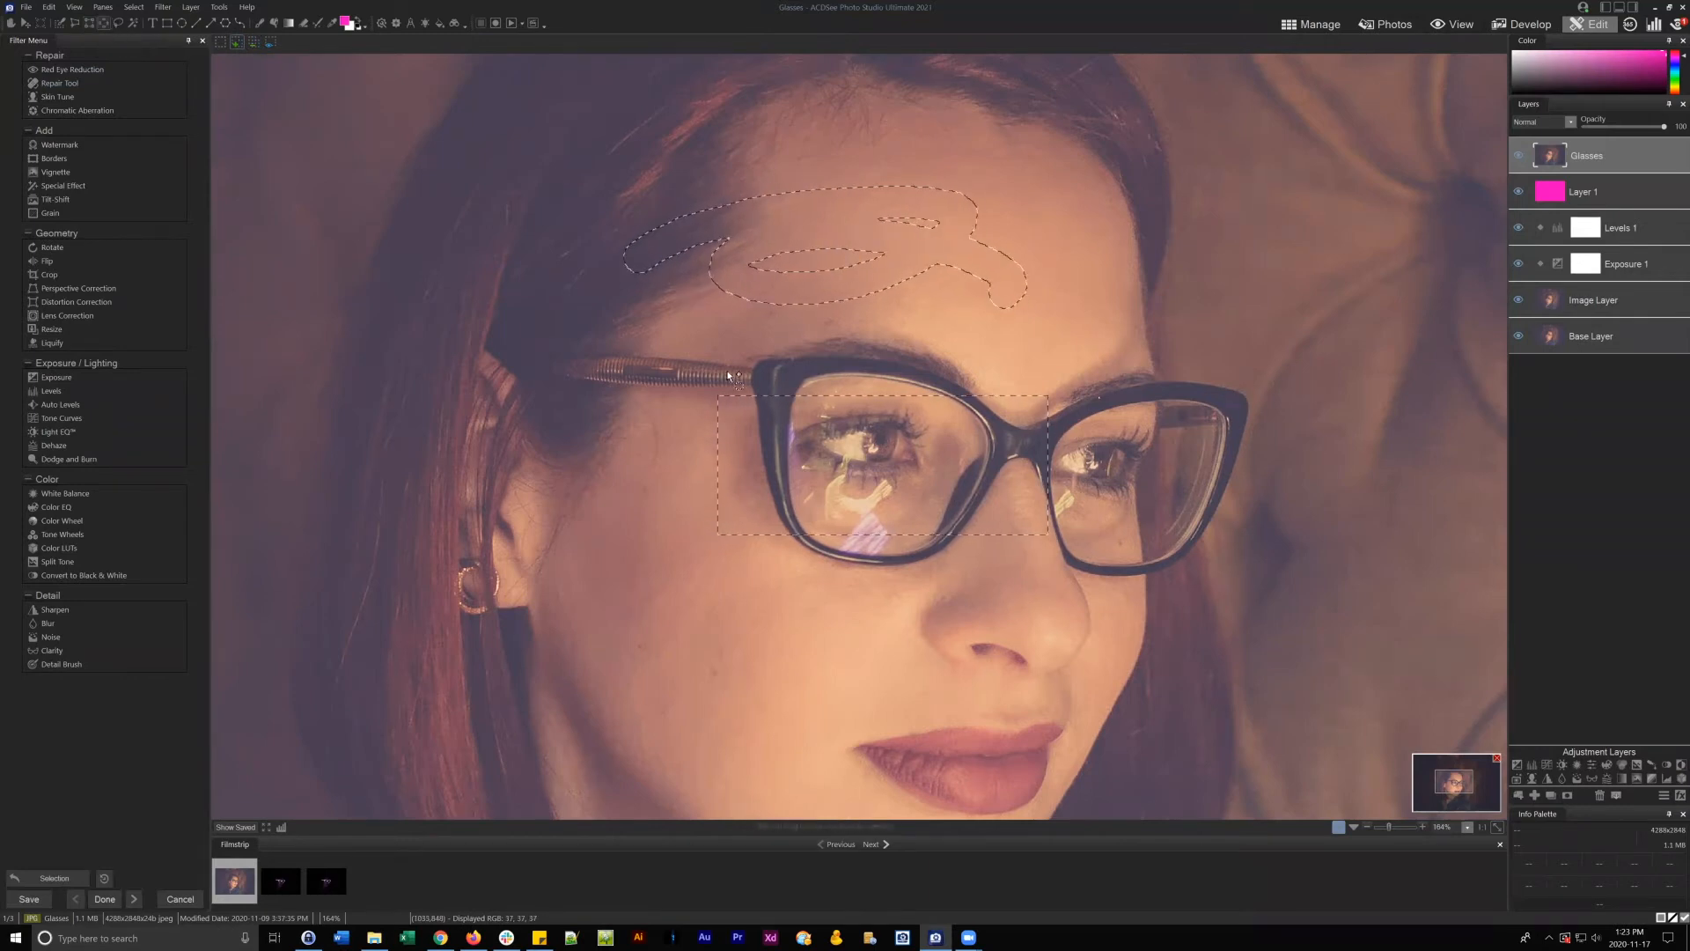
{"action": "left_click_drag", "start_coordinate": [674, 315], "coordinate": [850, 515]}
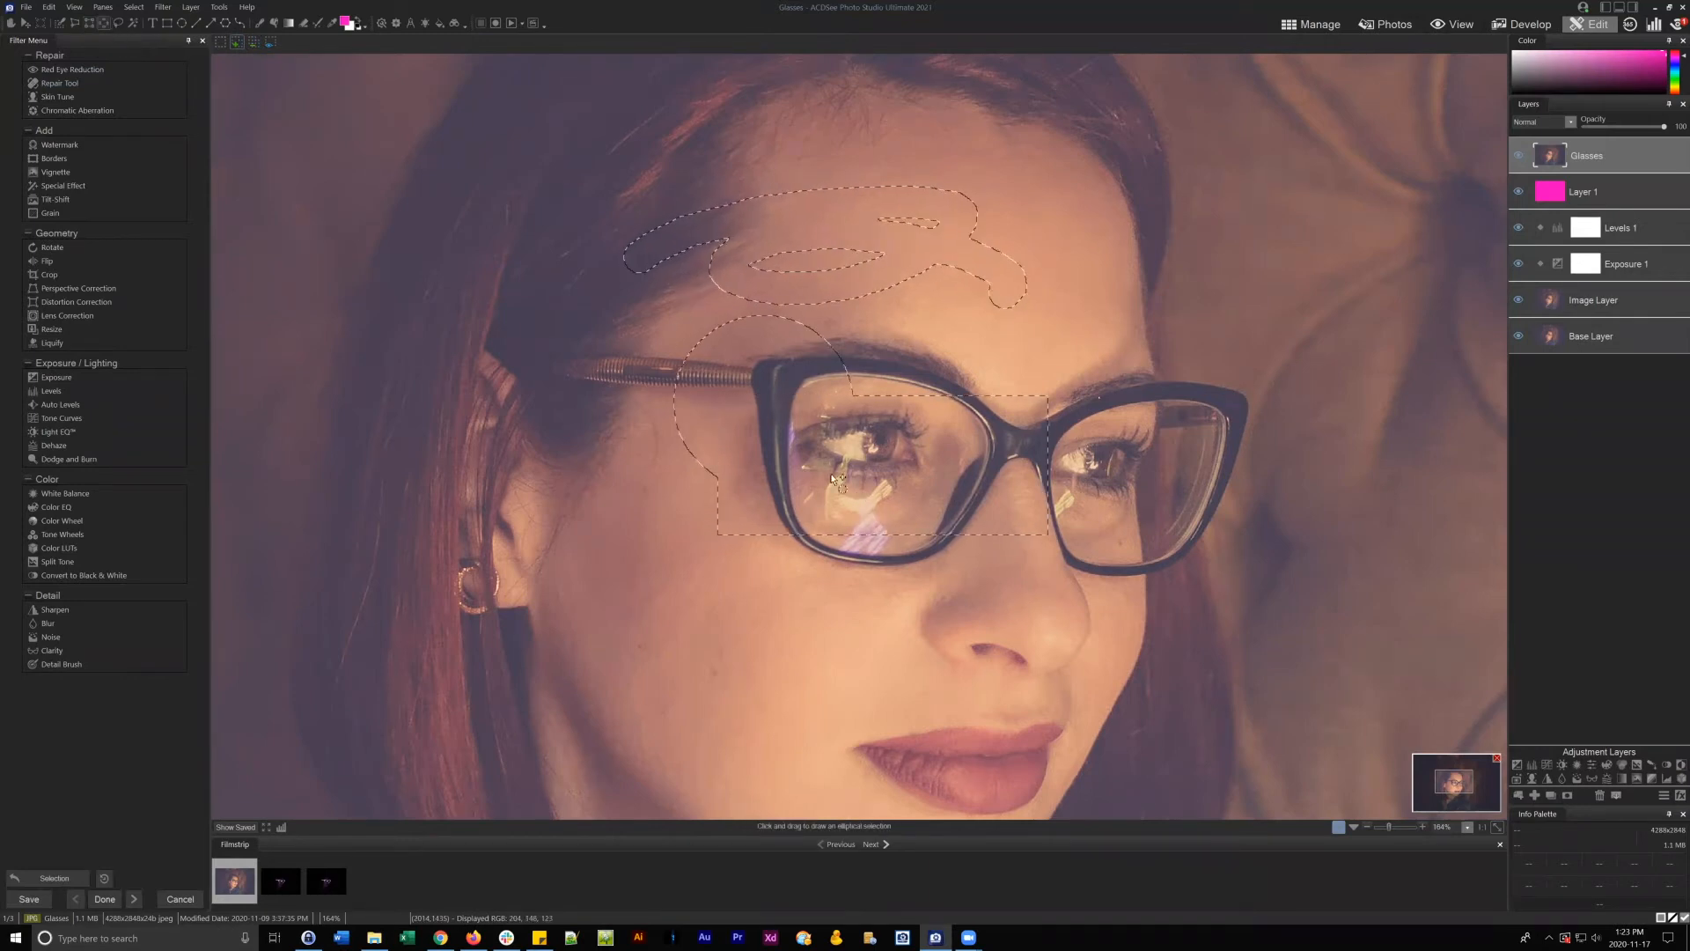
- Add freehand Lasso areas on the cheek and beside the nose, plus a Magic Wand selection of skin tones with similar brightness
{"action": "left_click", "coordinate": [118, 21]}
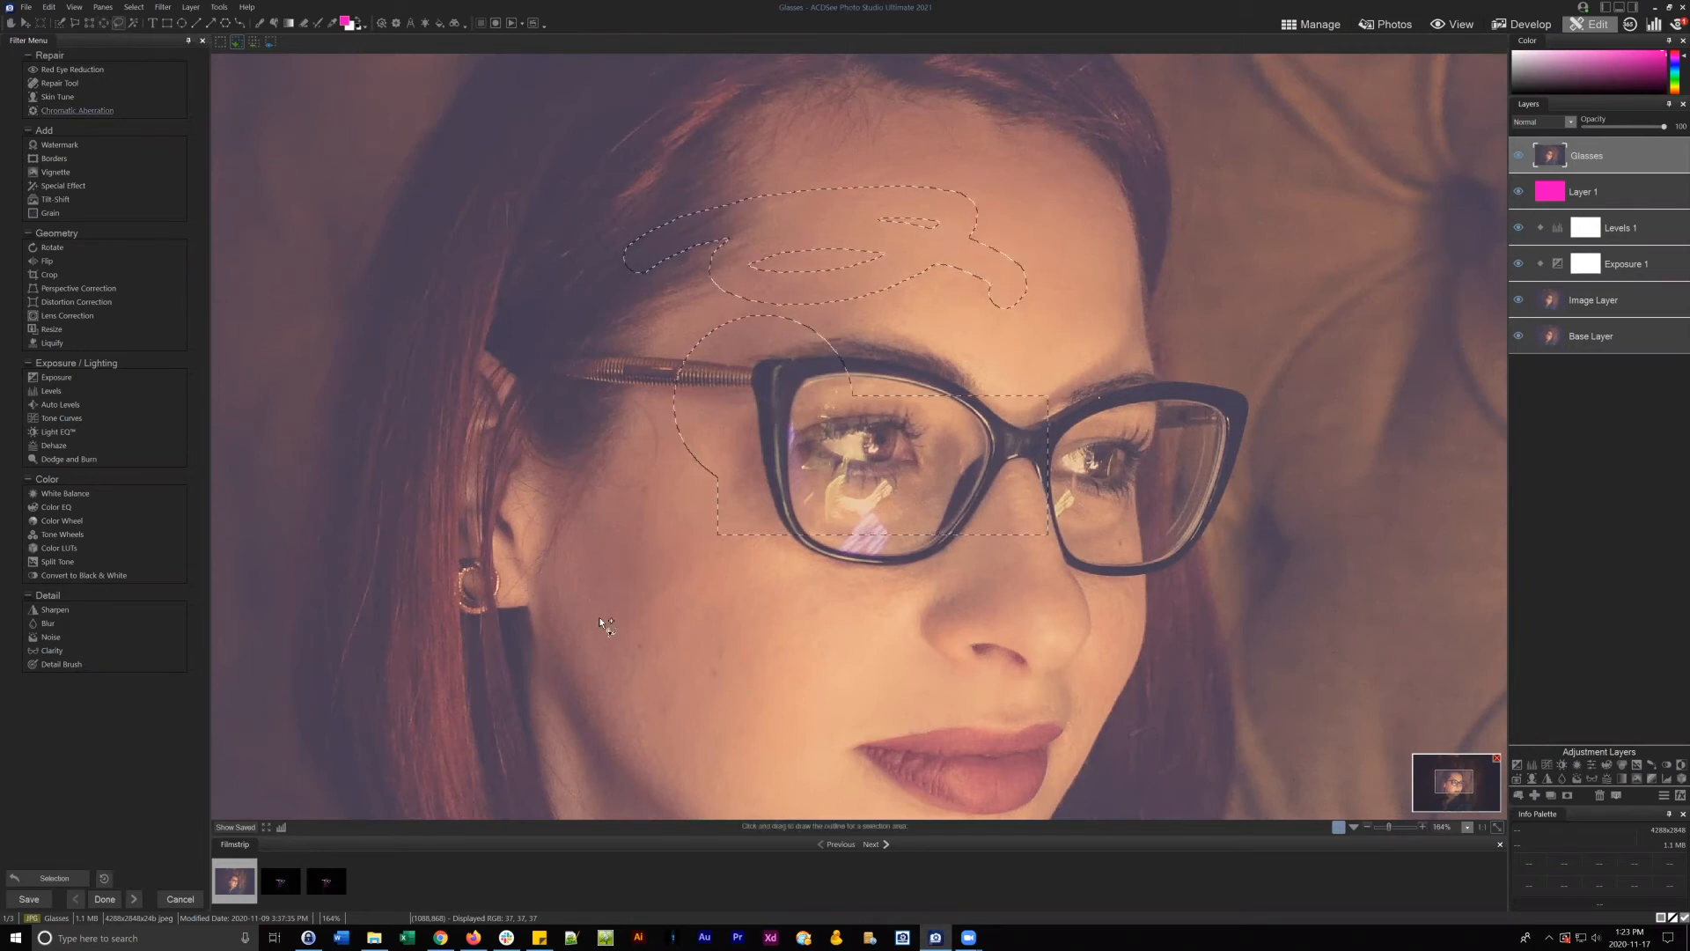
{"action": "mouse_move", "coordinate": [599, 617]}
{"action": "left_mouse_down"}
{"action": "mouse_move", "coordinate": [644, 517]}
{"action": "mouse_move", "coordinate": [693, 630]}
{"action": "mouse_move", "coordinate": [668, 681]}
{"action": "mouse_move", "coordinate": [594, 610]}
{"action": "left_mouse_up"}
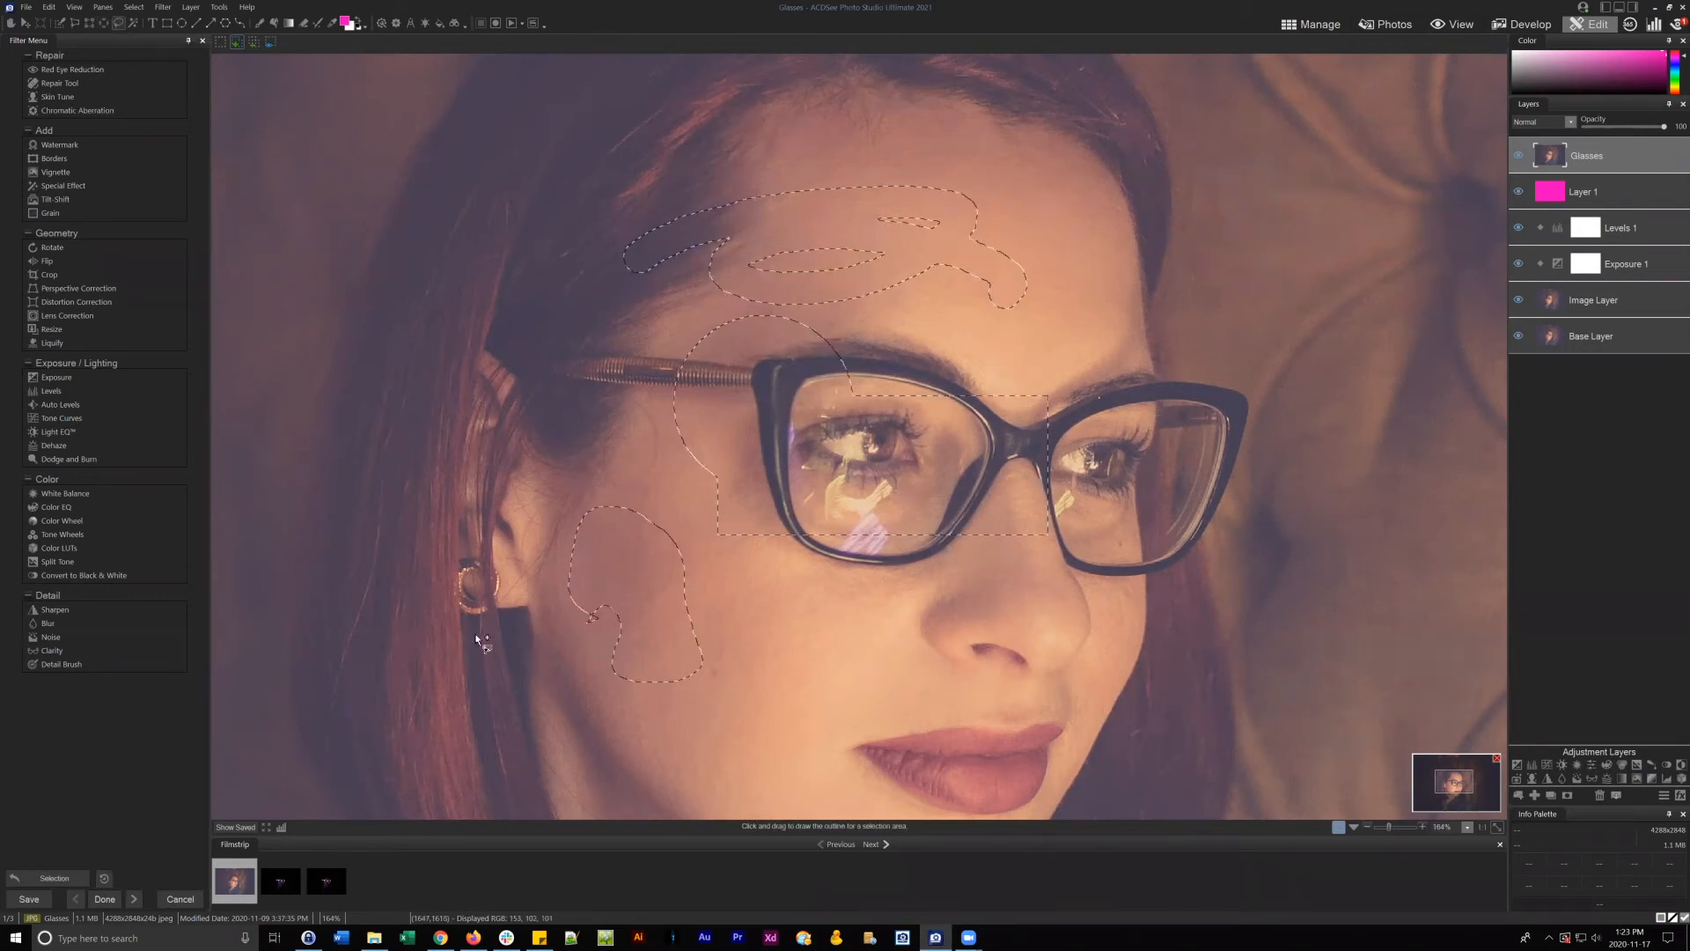
{"action": "mouse_move", "coordinate": [938, 704]}
{"action": "left_mouse_down"}
{"action": "mouse_move", "coordinate": [1000, 581]}
{"action": "mouse_move", "coordinate": [841, 698]}
{"action": "mouse_move", "coordinate": [935, 708]}
{"action": "left_mouse_up"}
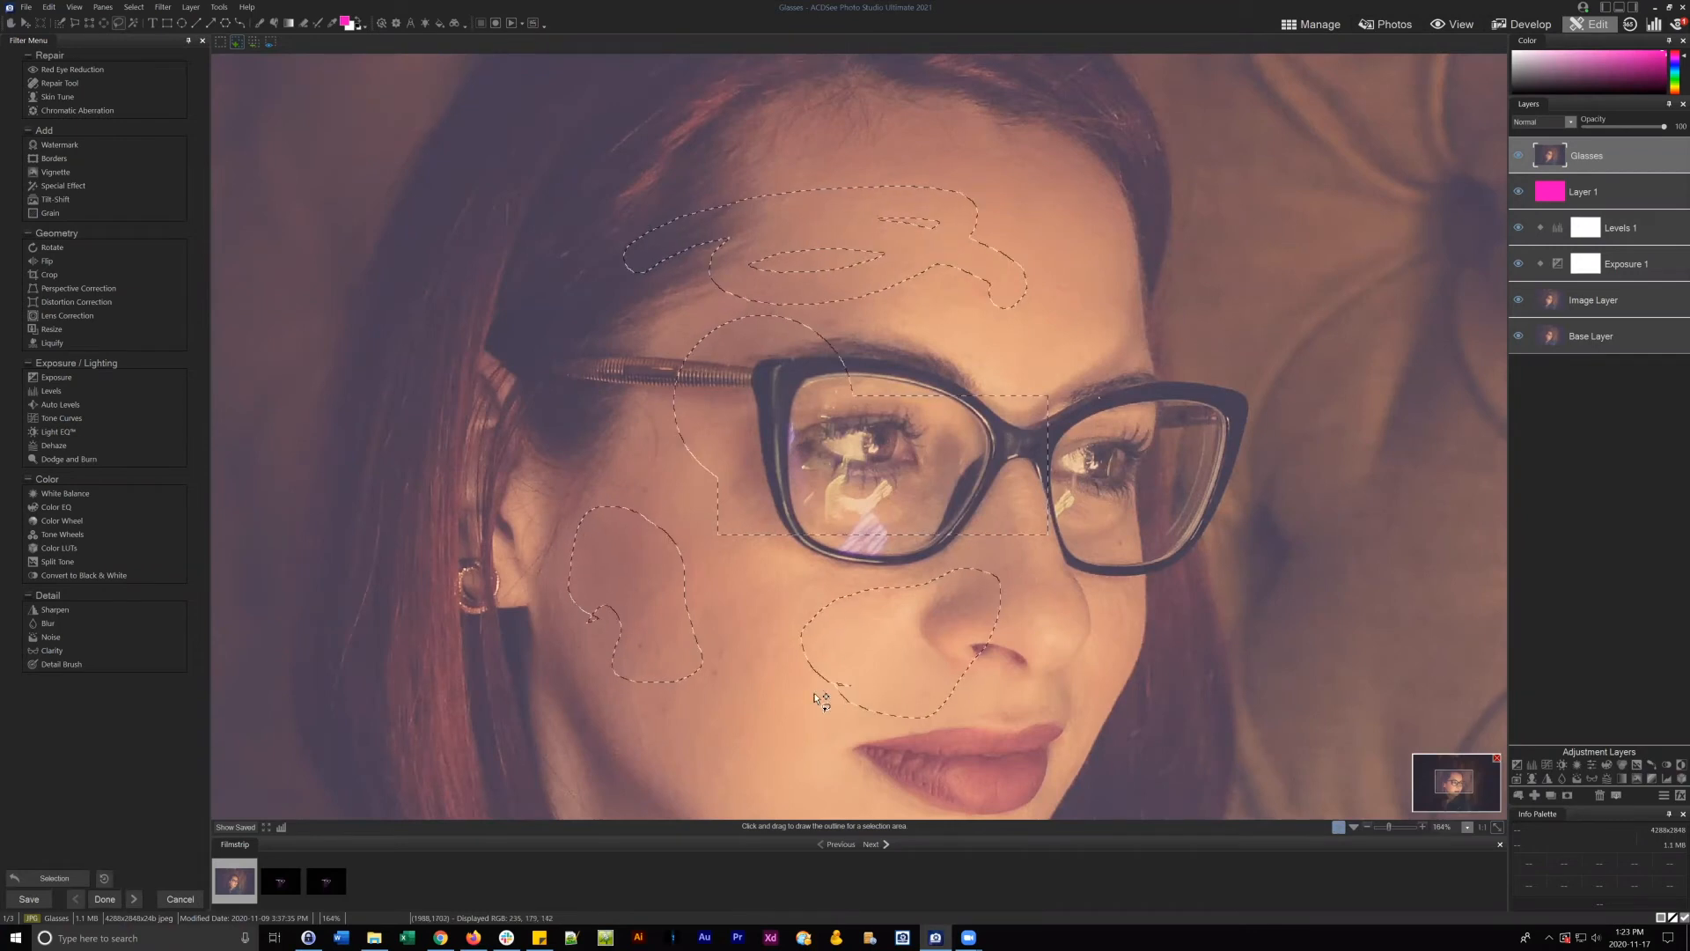
{"action": "left_click", "coordinate": [132, 22]}
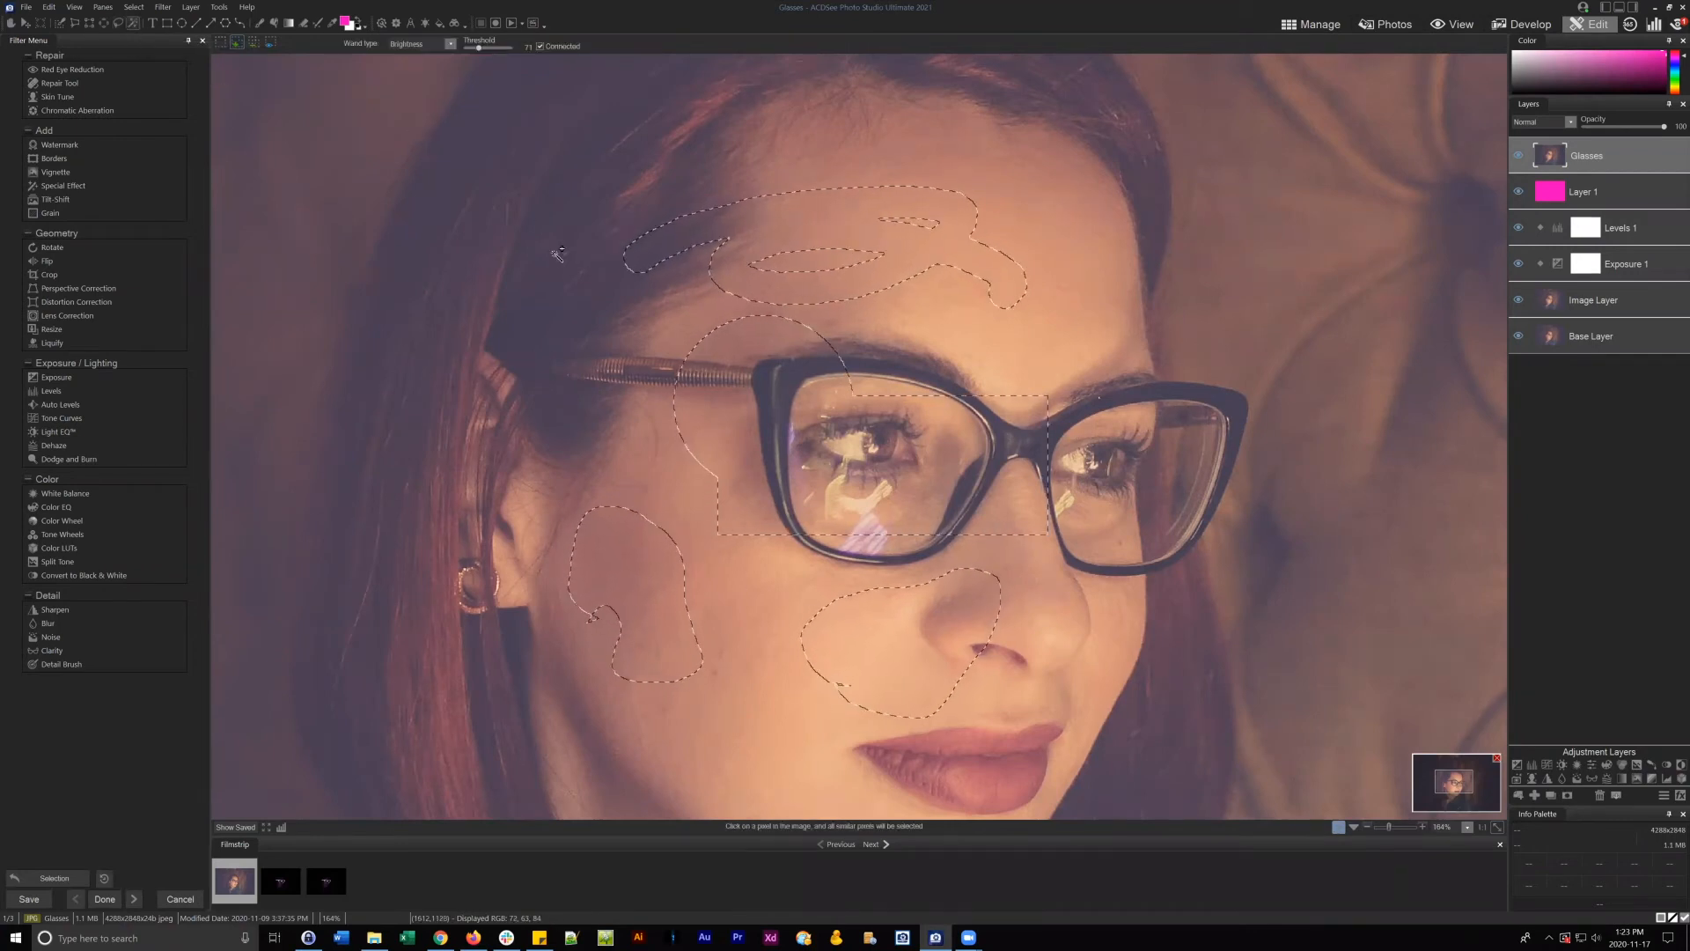
{"action": "left_click", "coordinate": [596, 124]}
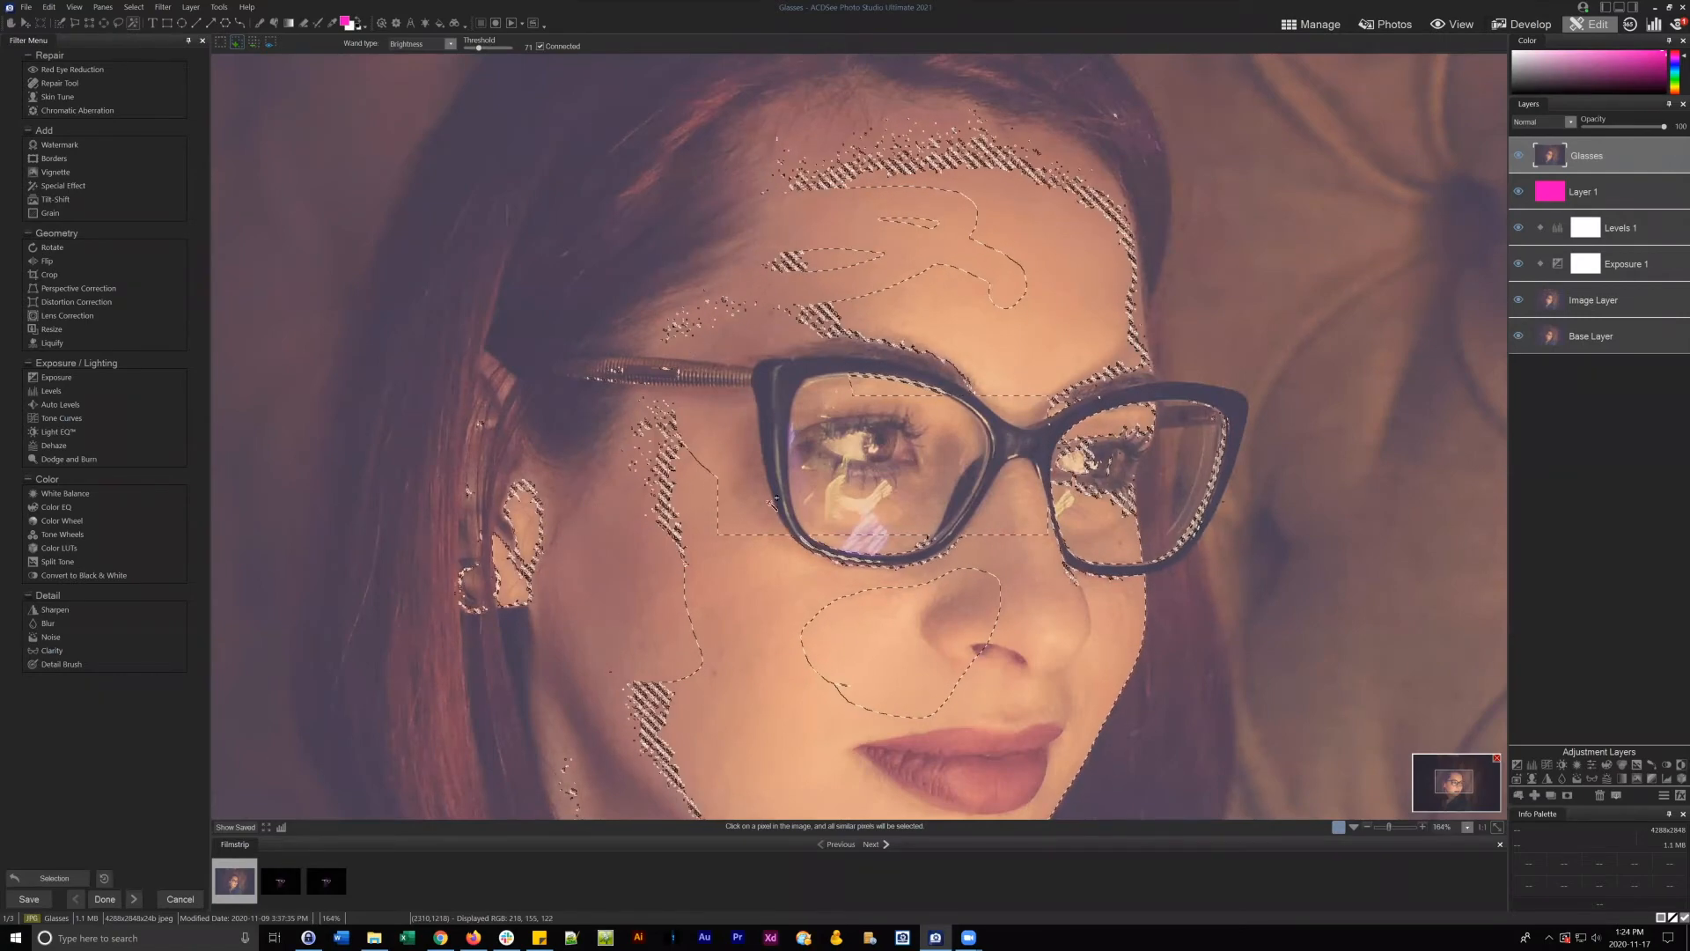
- Deselect all the selected areas on the Glasses layer
{"action": "left_click_drag", "start_coordinate": [1461, 792], "coordinate": [1456, 793]}
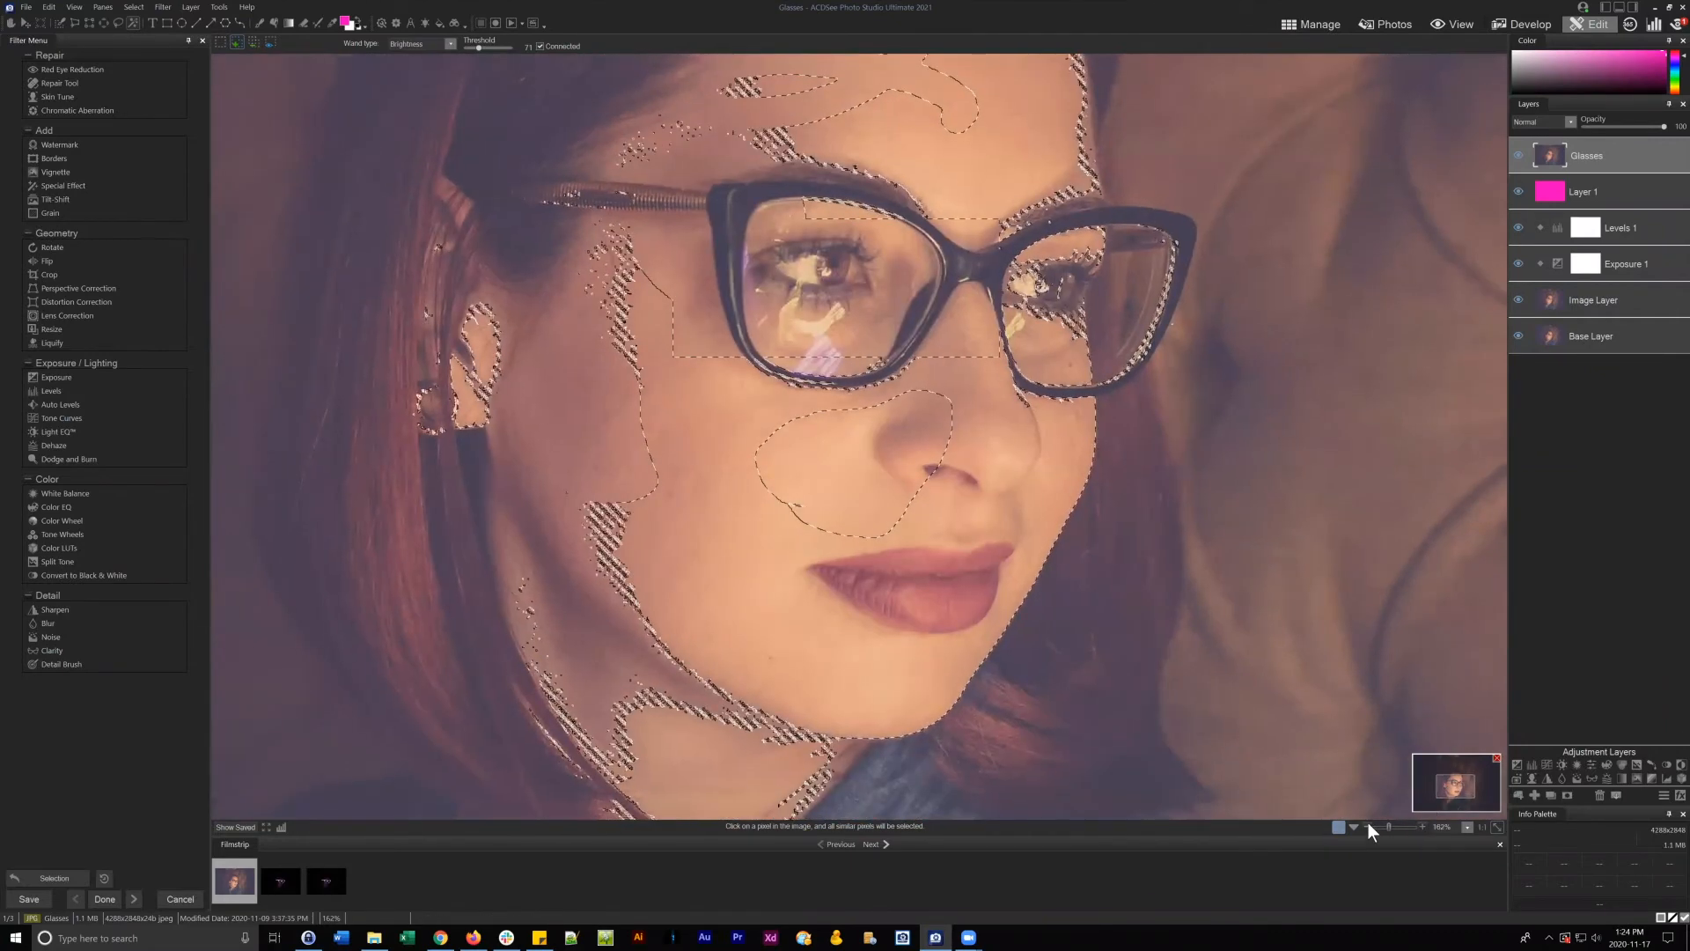
{"action": "left_click", "coordinate": [1364, 825]}
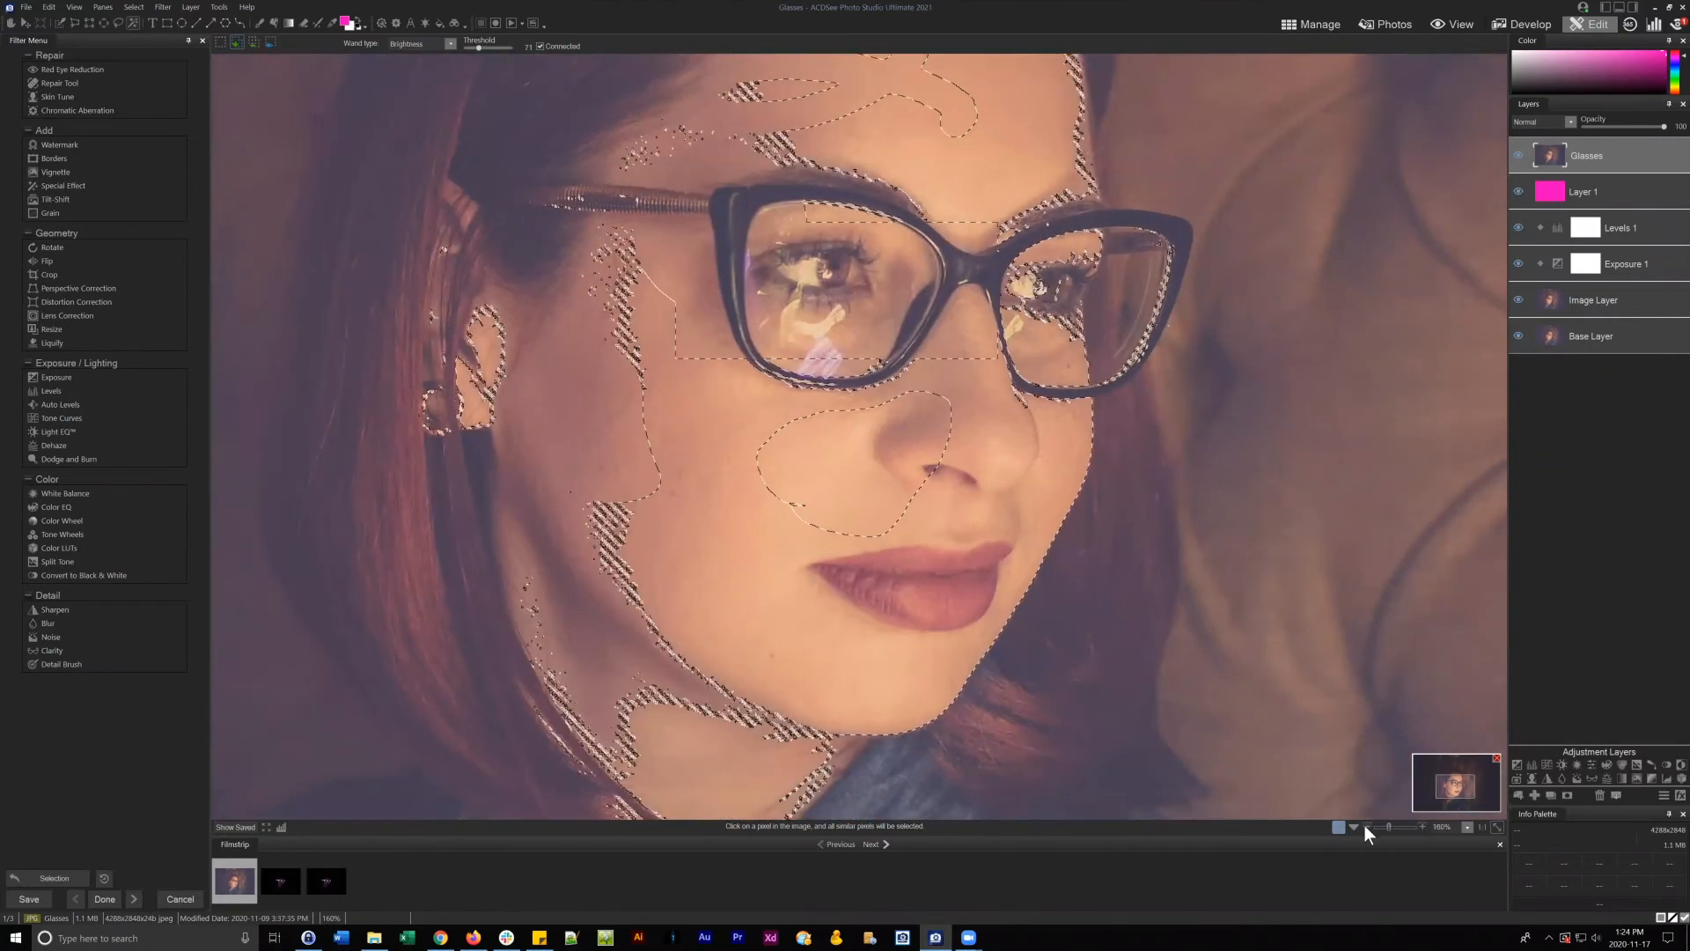
{"action": "left_click", "coordinate": [1366, 825]}
{"action": "left_click", "coordinate": [1370, 824]}
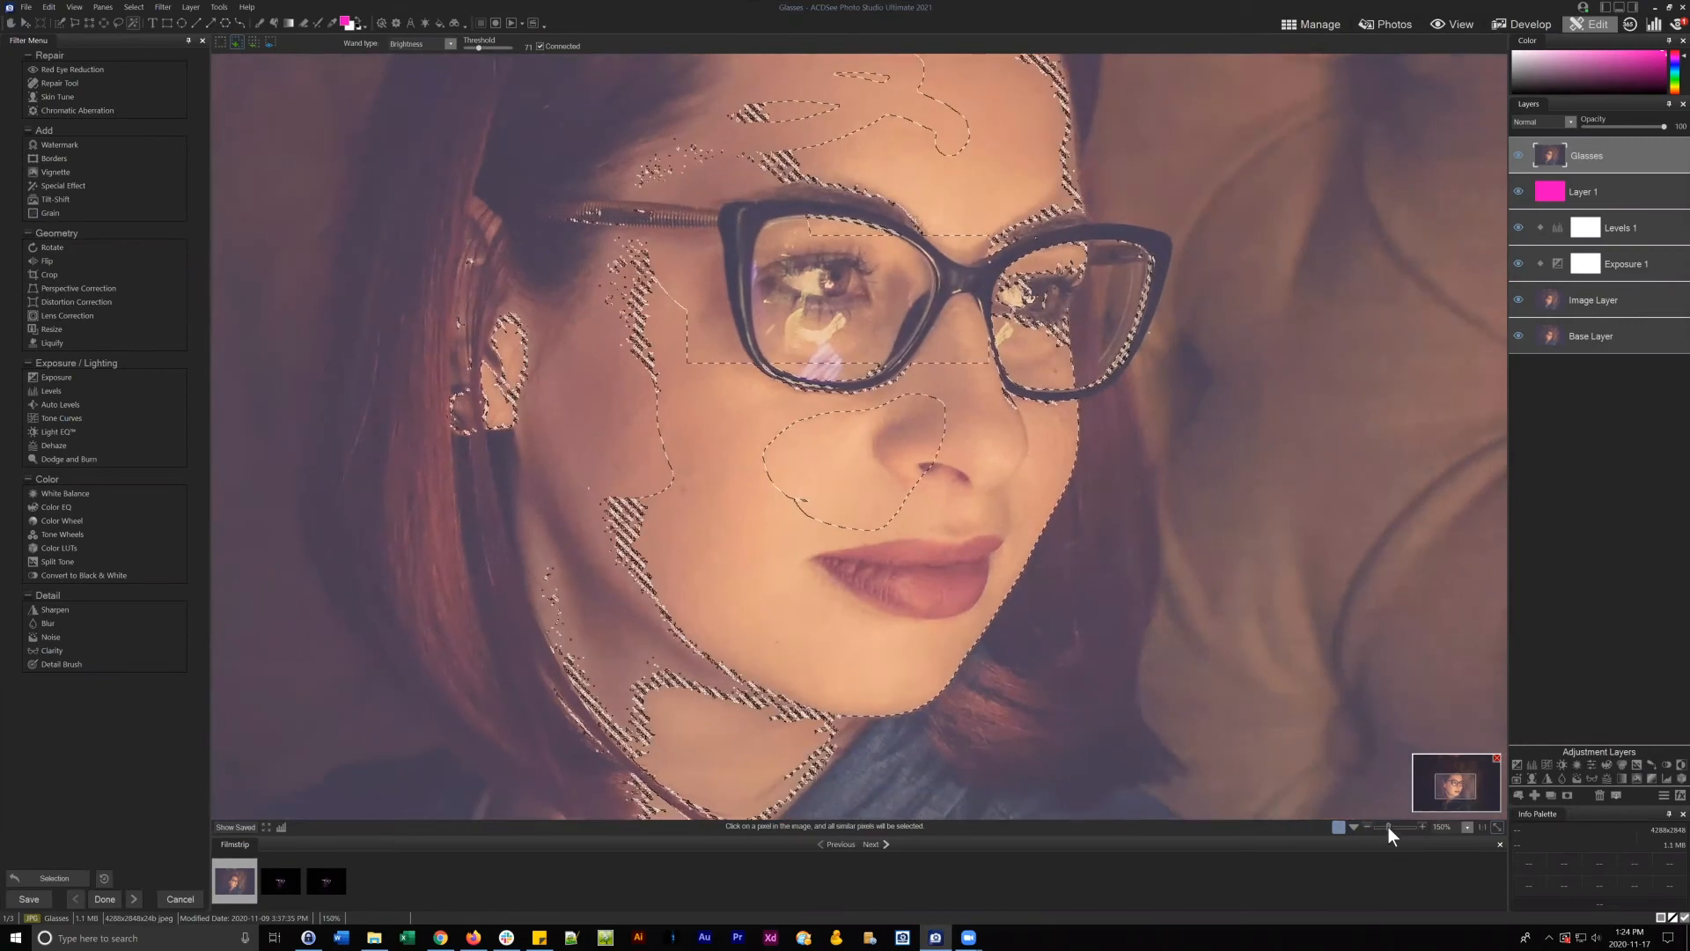
{"action": "left_click_drag", "start_coordinate": [1386, 825], "coordinate": [1385, 826]}
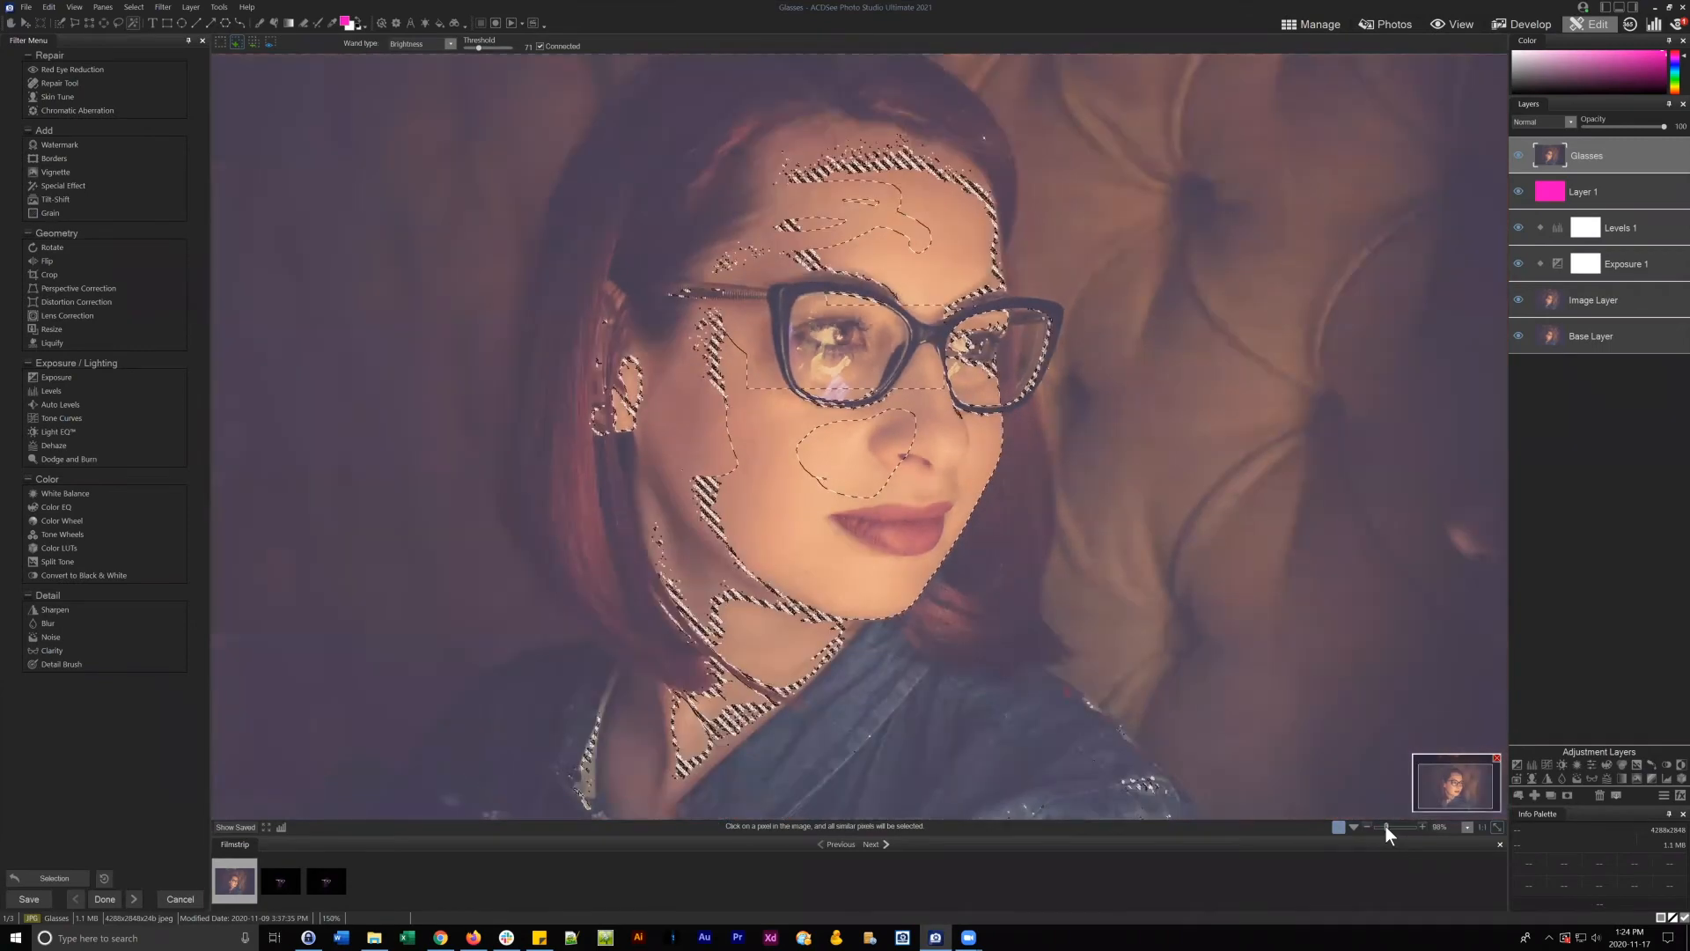
{"action": "scroll", "coordinate": [1263, 743], "scroll_direction": "down", "scroll_amount": 1}
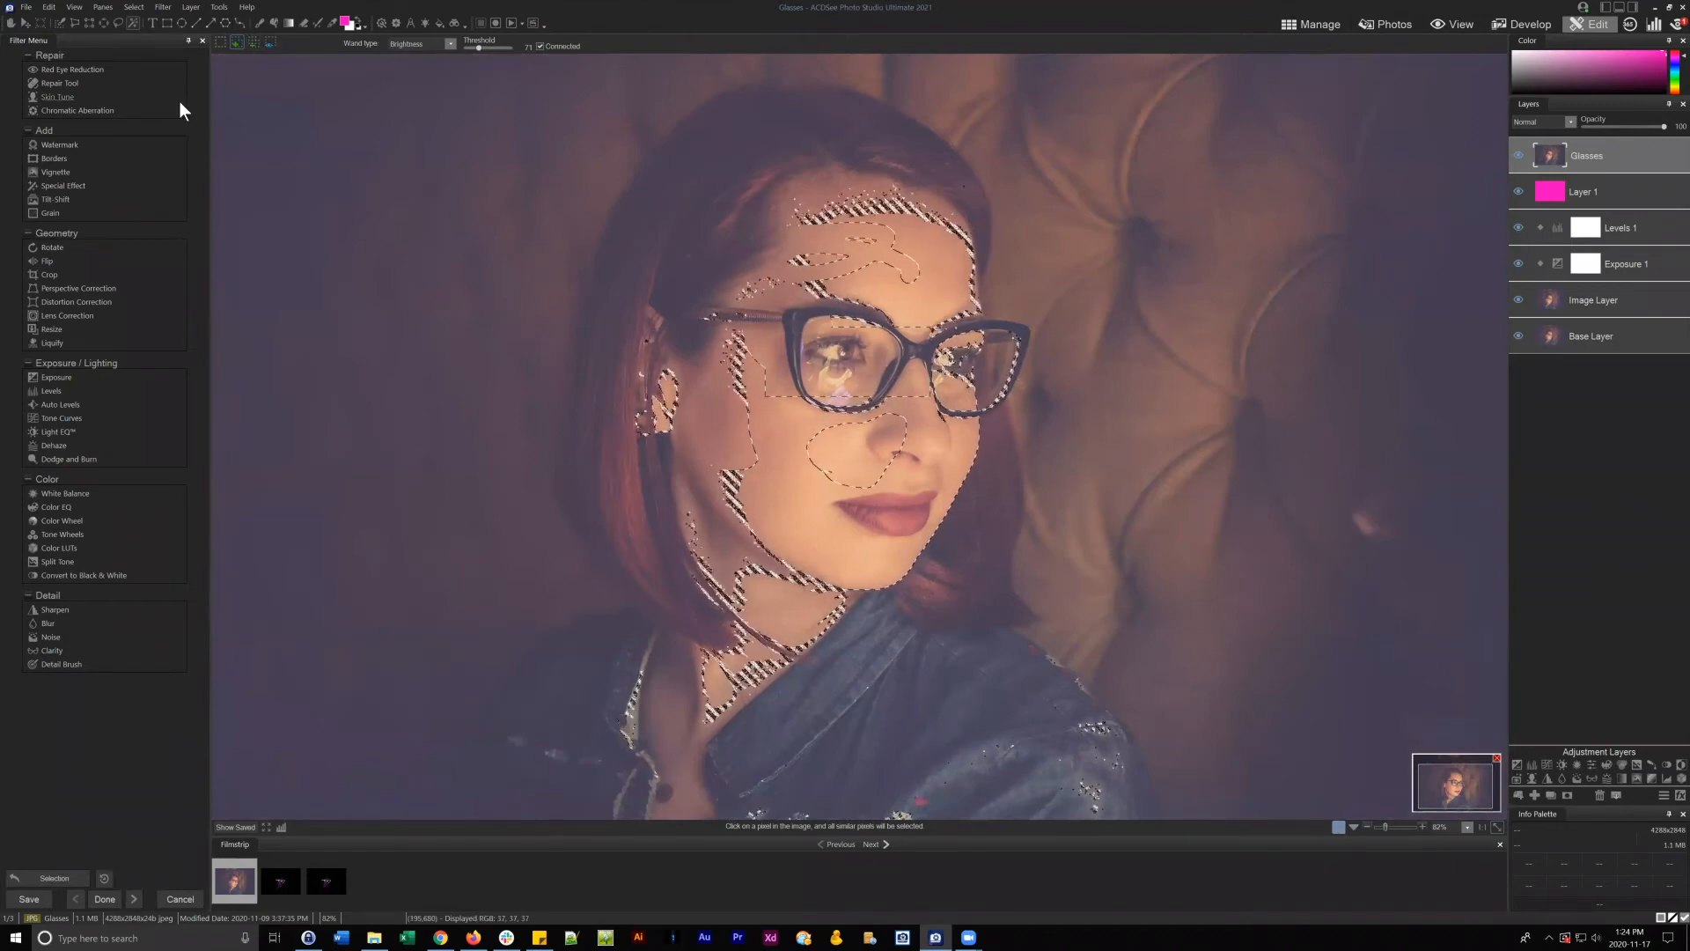
{"action": "left_click", "coordinate": [138, 7]}
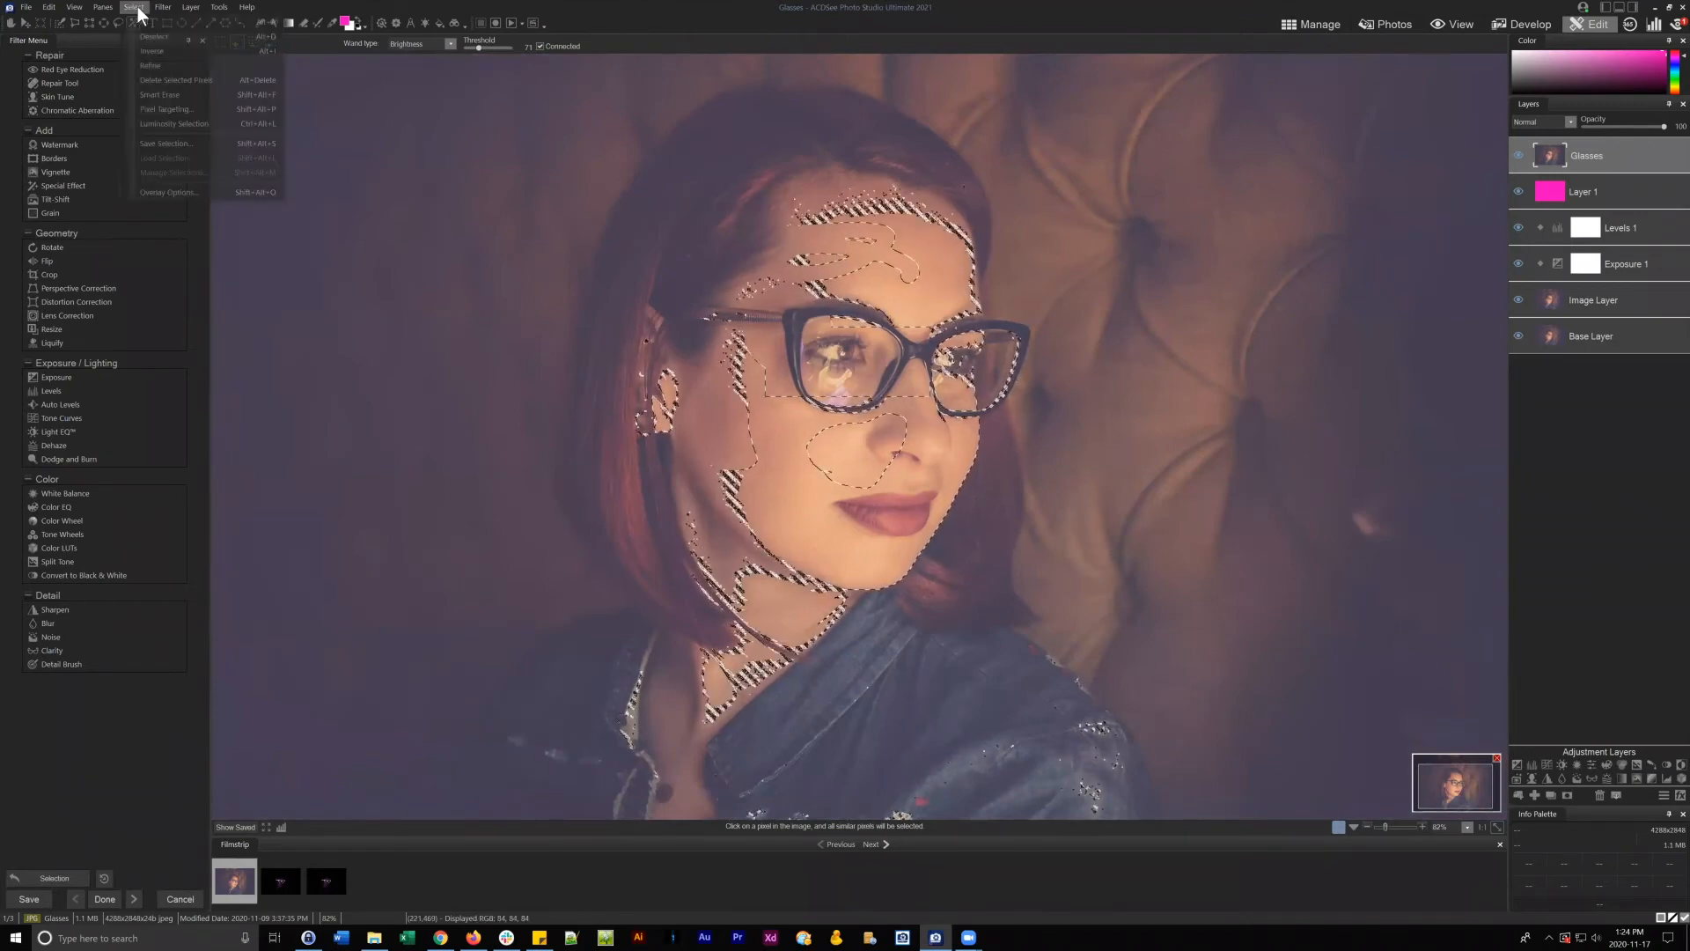
{"action": "left_click", "coordinate": [238, 36]}
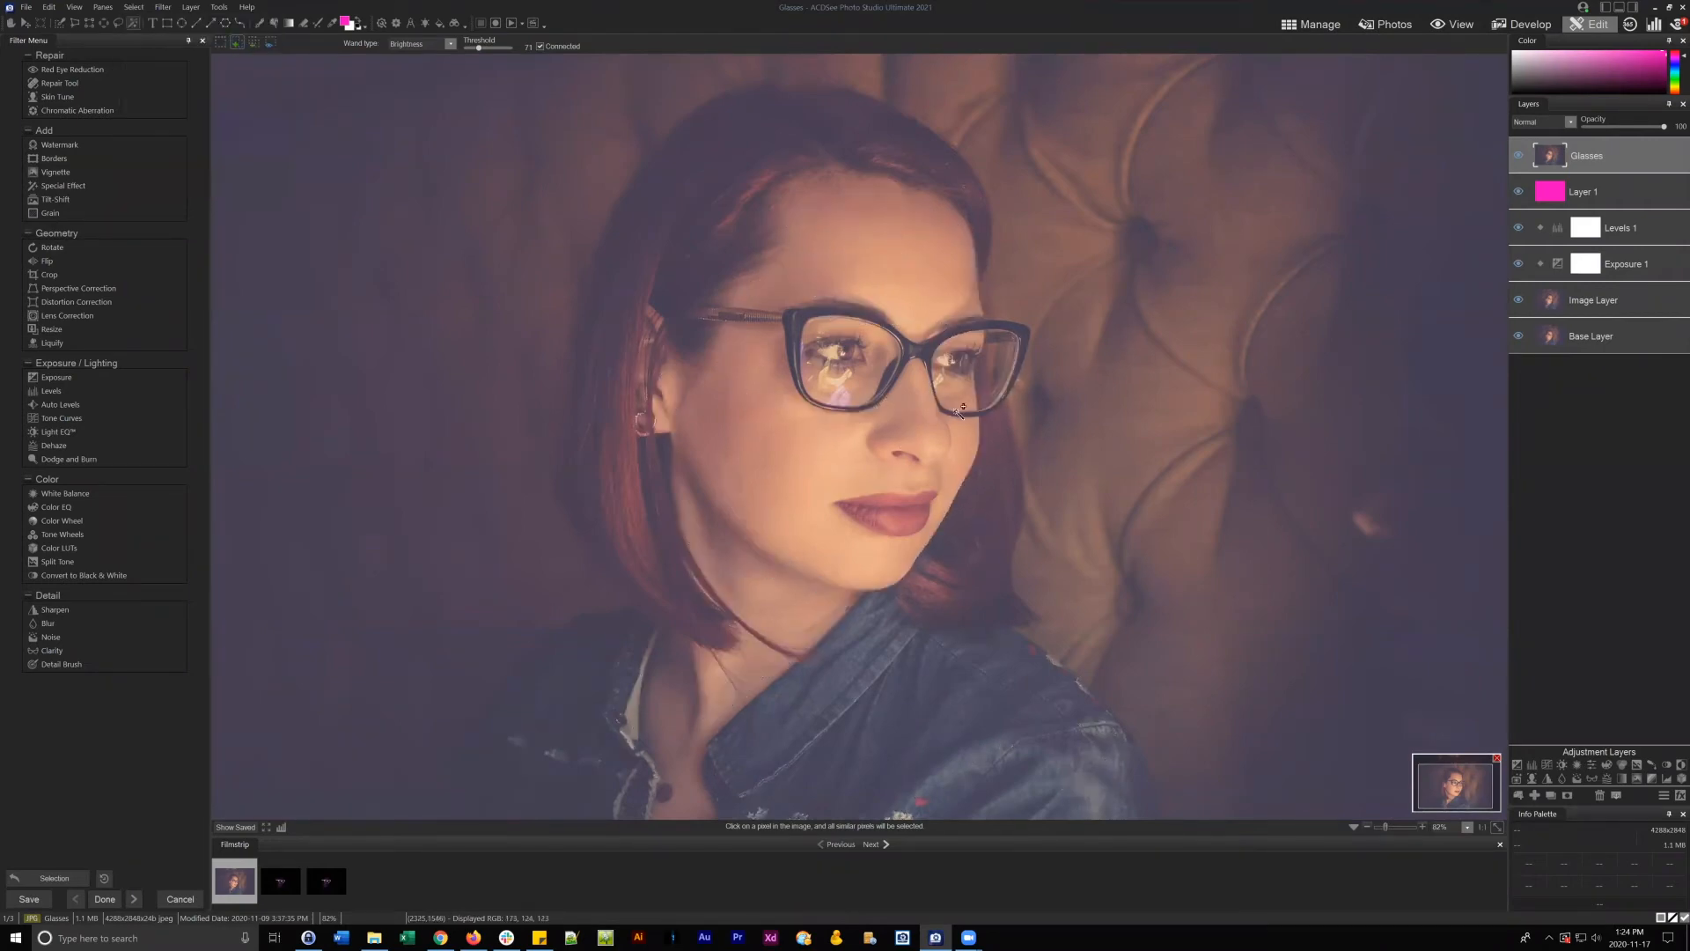
- Start a Polygon Lasso outline at the arm's far end and trace along the arm and the larger lens's upper rim to the bridge
{"action": "left_click", "coordinate": [1389, 826]}
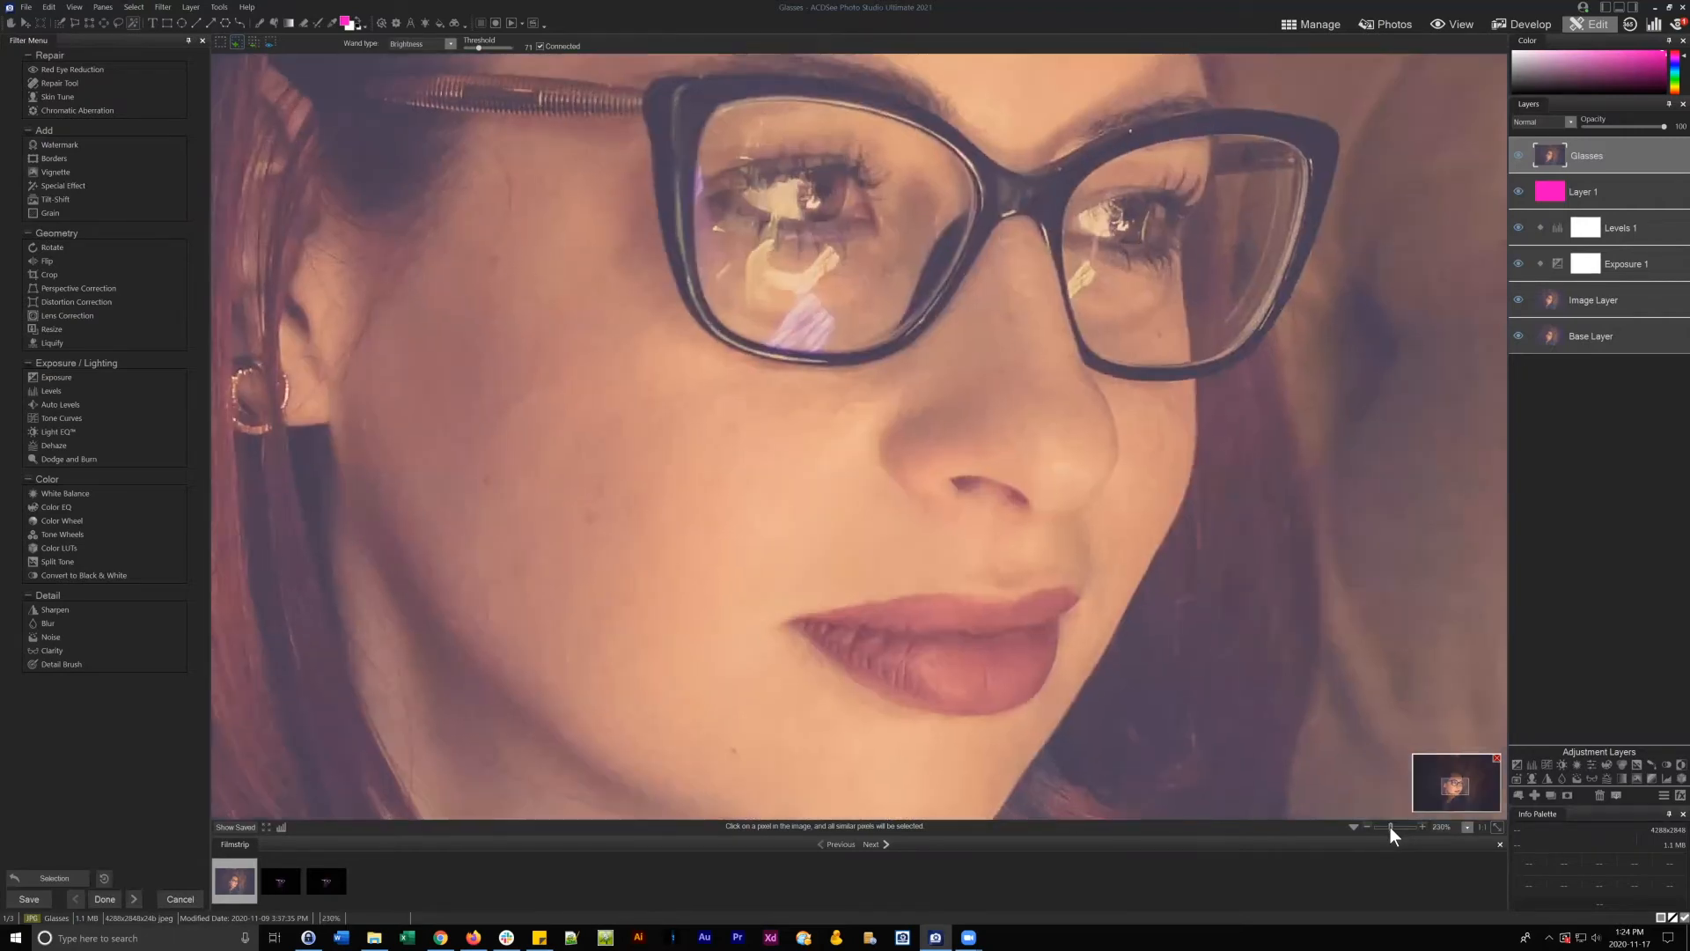
{"action": "left_click_drag", "start_coordinate": [1454, 783], "coordinate": [1453, 784]}
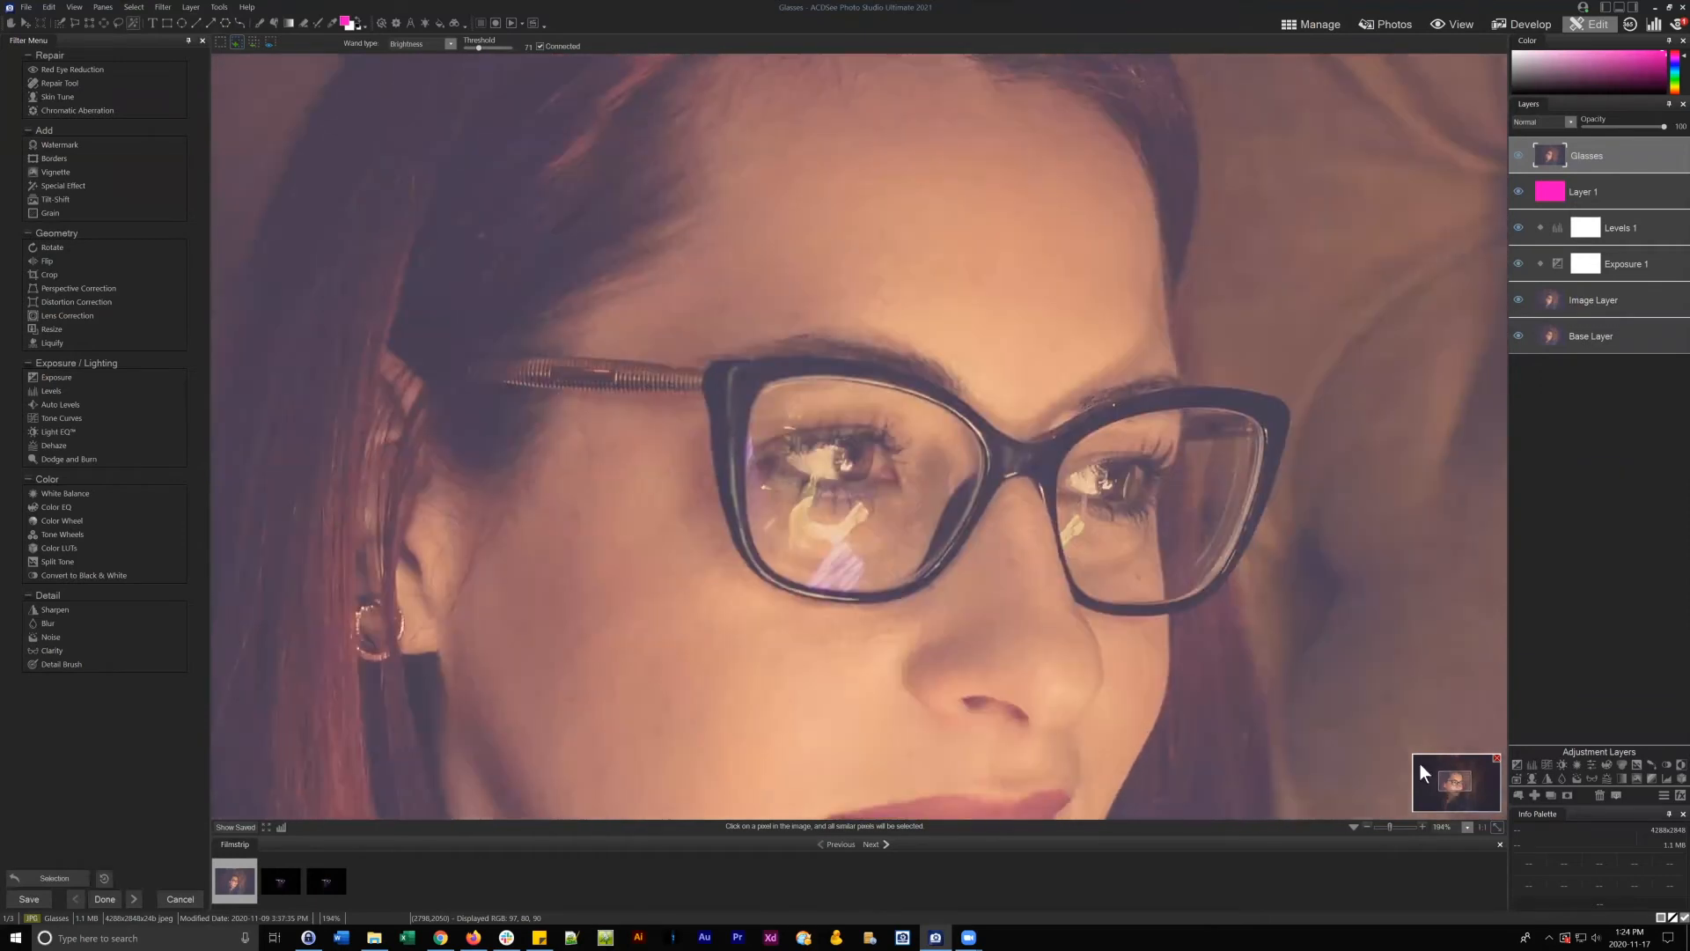
{"action": "left_click", "coordinate": [75, 24]}
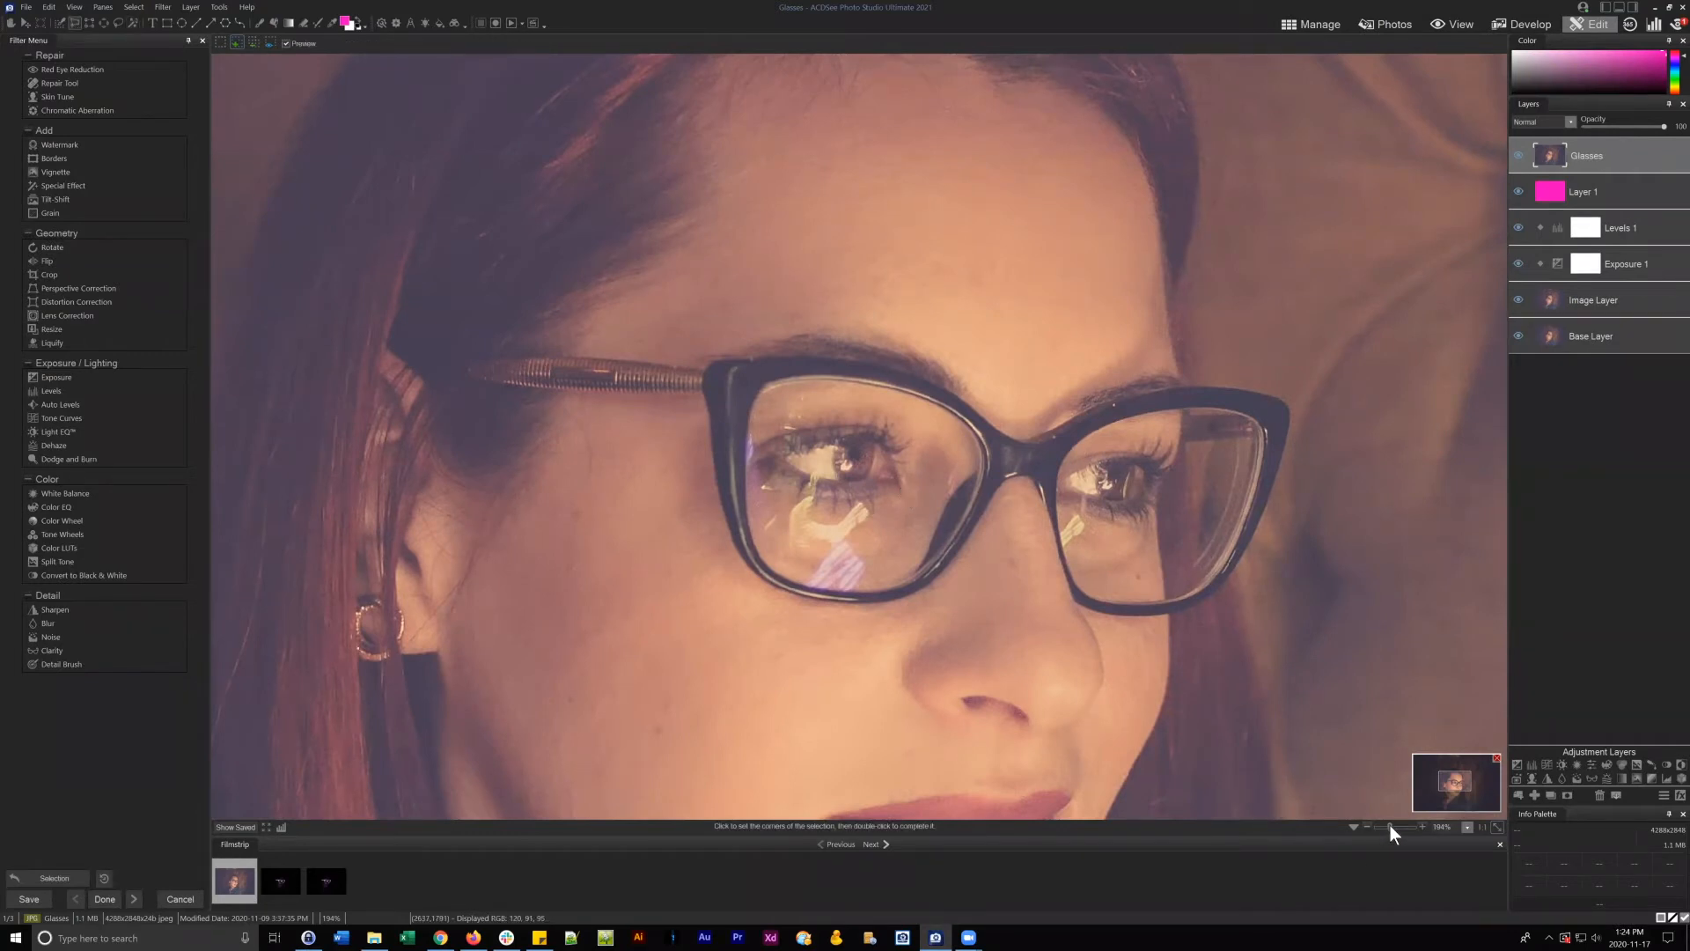
{"action": "left_click_drag", "start_coordinate": [1391, 826], "coordinate": [1393, 826]}
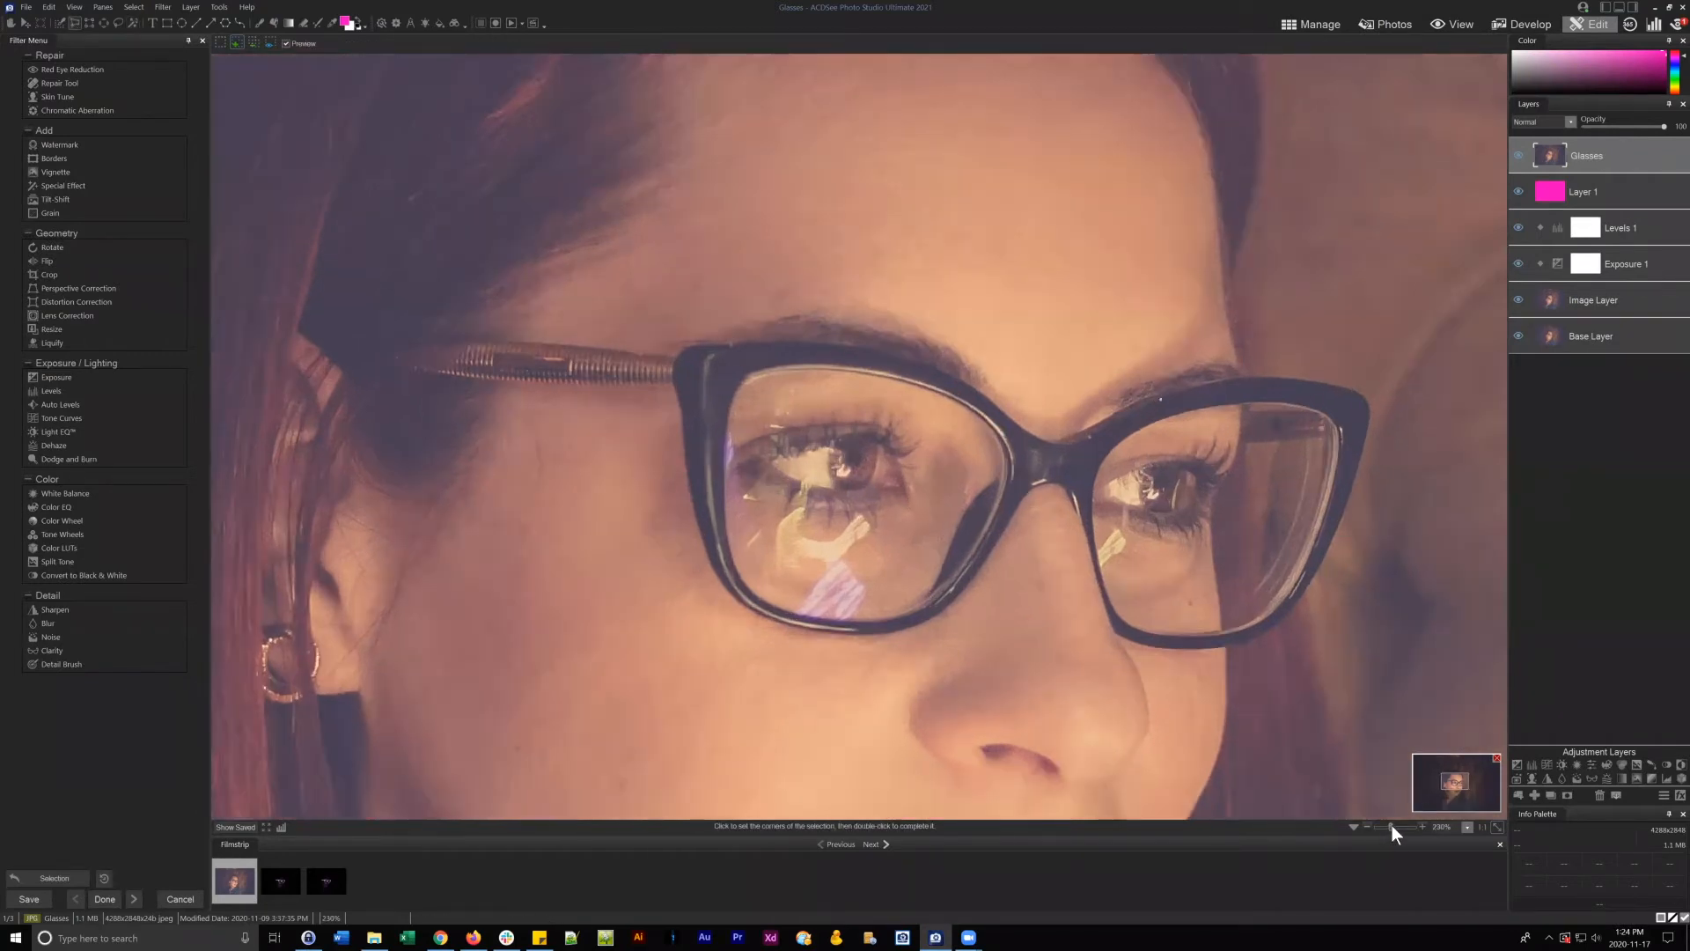
{"action": "left_click", "coordinate": [382, 344]}
{"action": "left_click", "coordinate": [549, 347]}
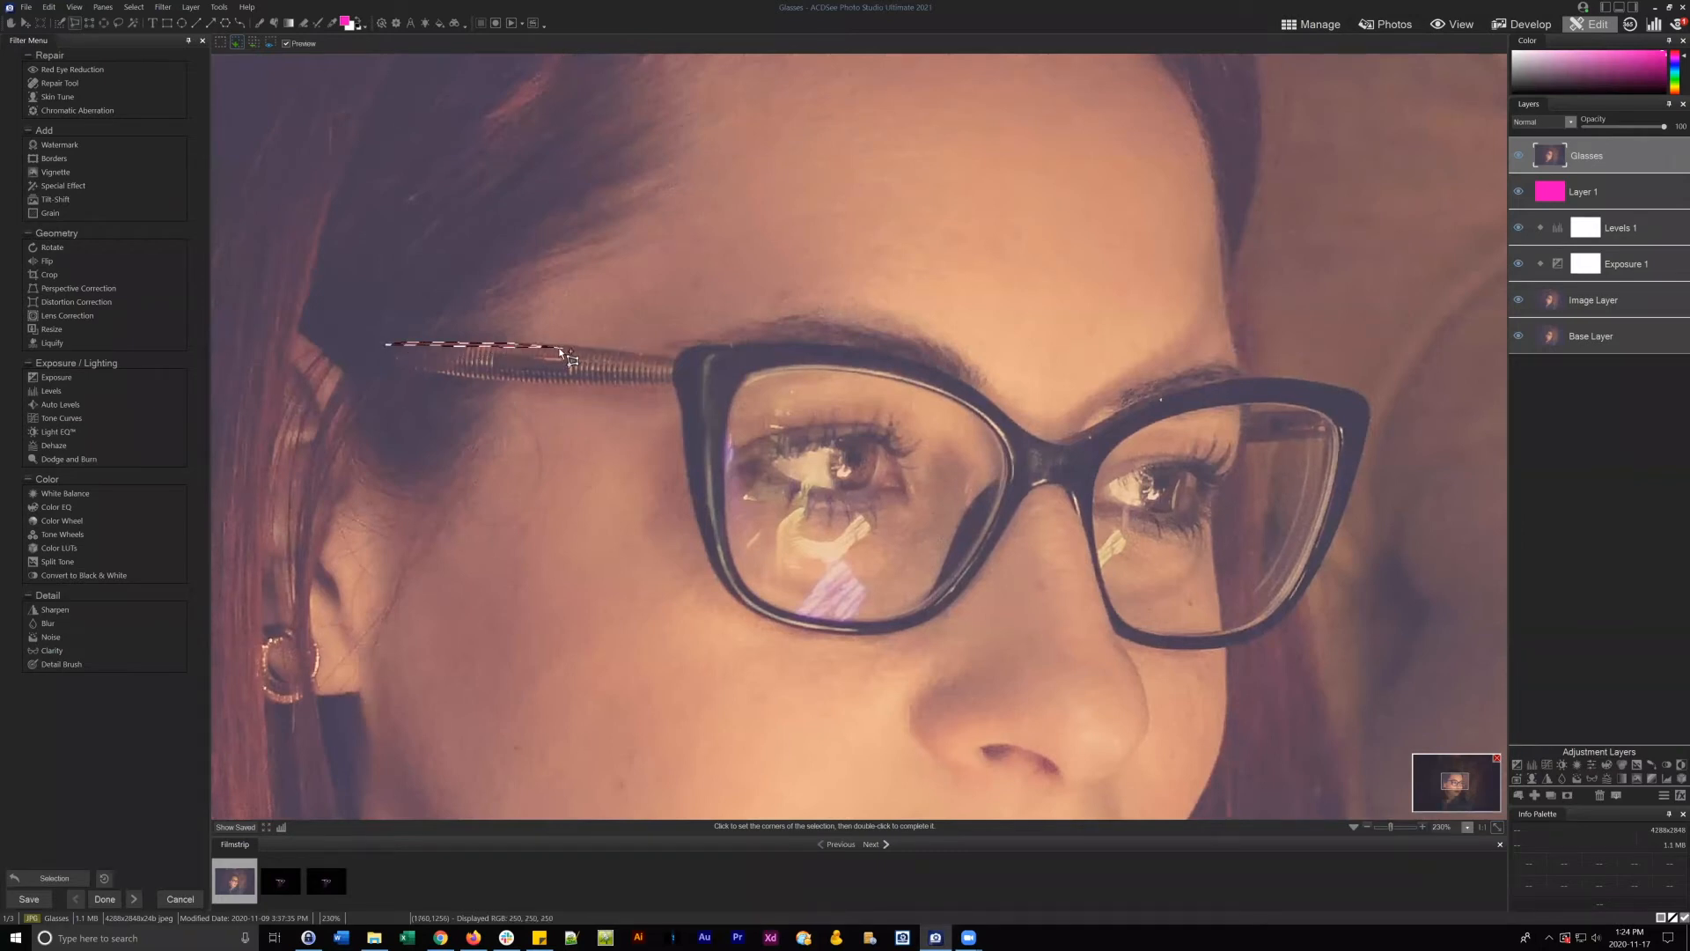
{"action": "left_click", "coordinate": [685, 354]}
{"action": "left_click", "coordinate": [840, 345]}
{"action": "left_click", "coordinate": [891, 356]}
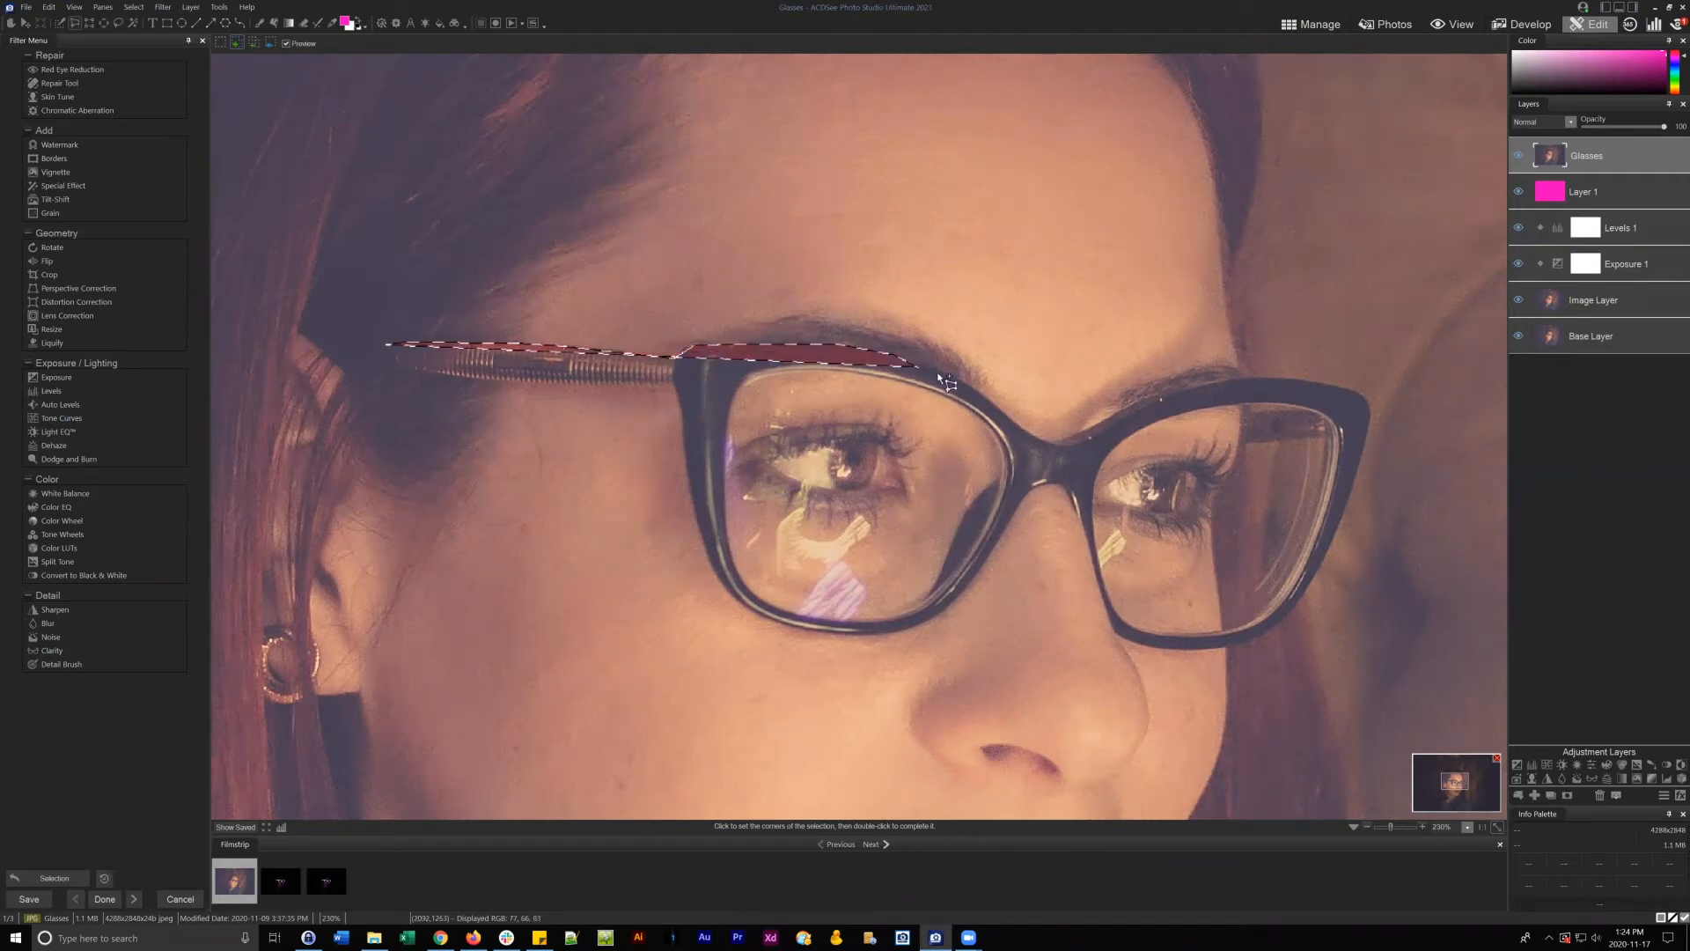
{"action": "left_click", "coordinate": [933, 368]}
{"action": "left_click", "coordinate": [968, 385]}
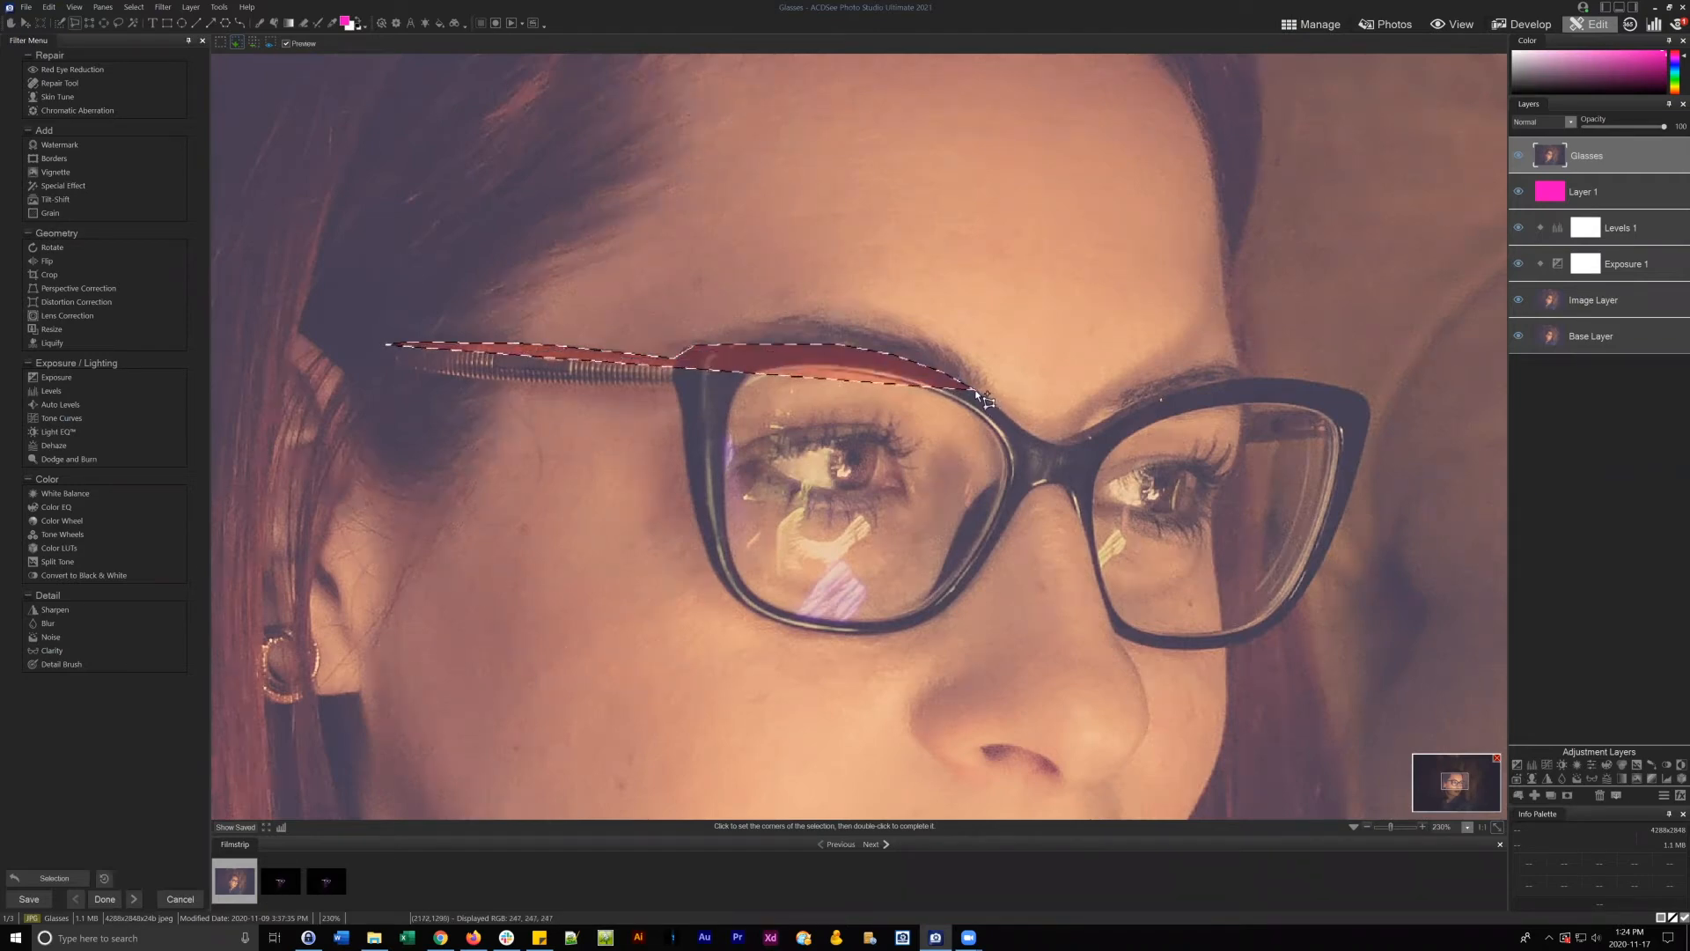
{"action": "double_click", "coordinate": [994, 407]}
{"action": "left_click", "coordinate": [1038, 436]}
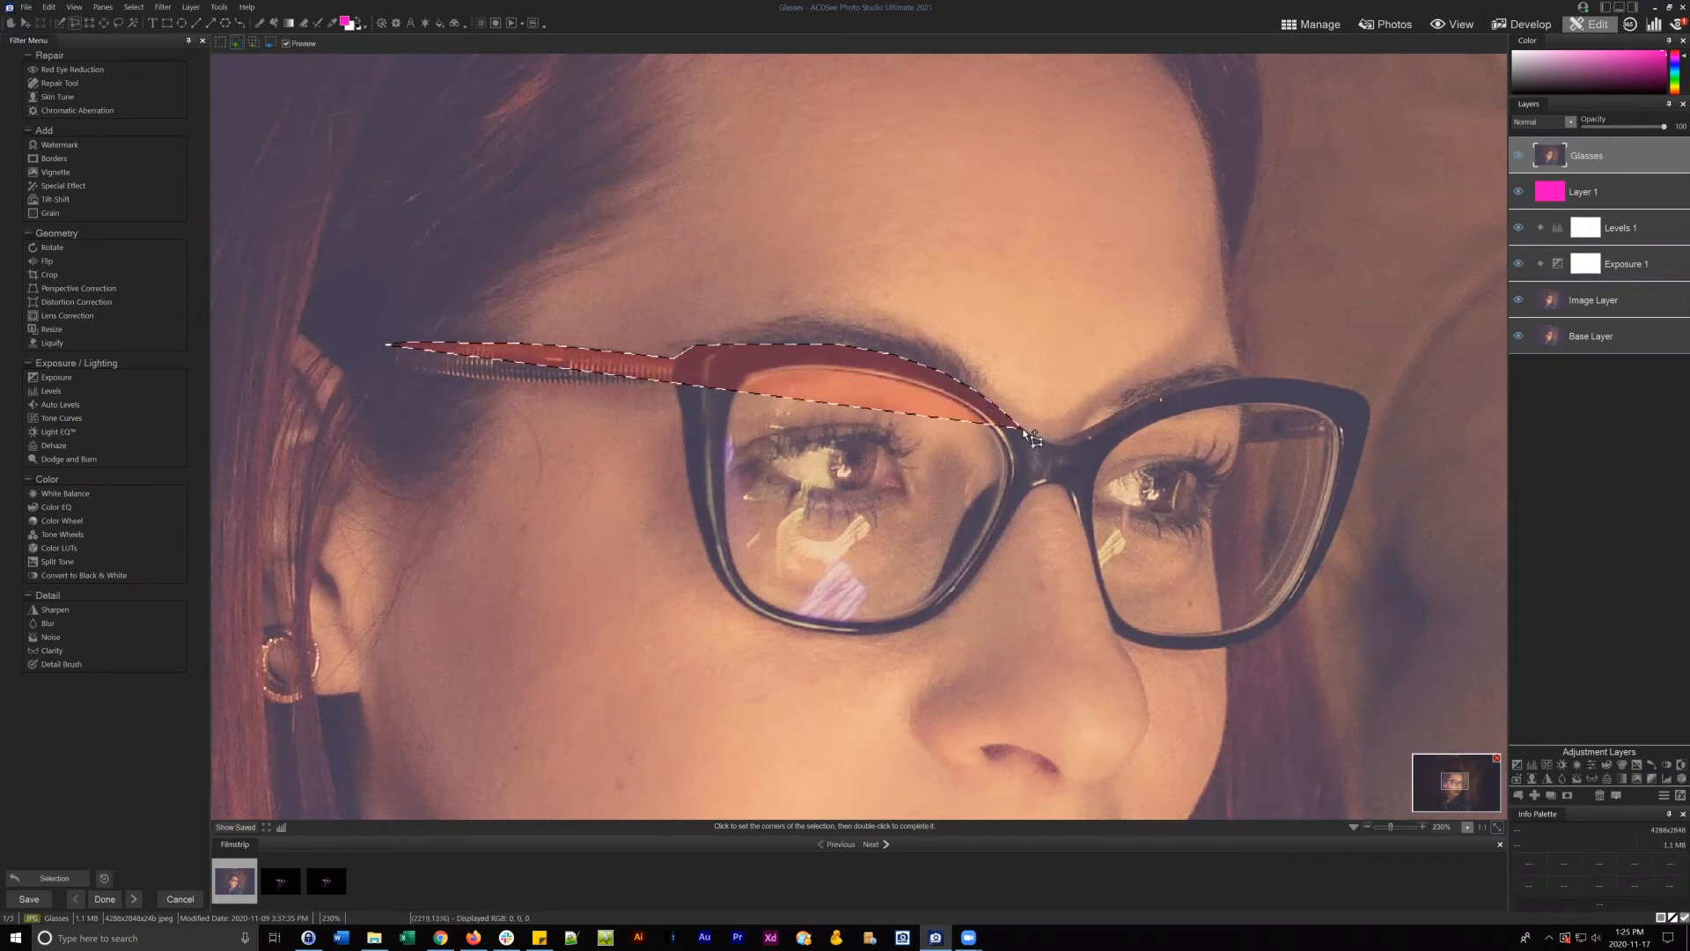
- Continue the polygon outline from the bridge along the smaller lens's upper rim and down its outer side
{"action": "left_click", "coordinate": [1067, 439]}
{"action": "left_click", "coordinate": [1091, 424]}
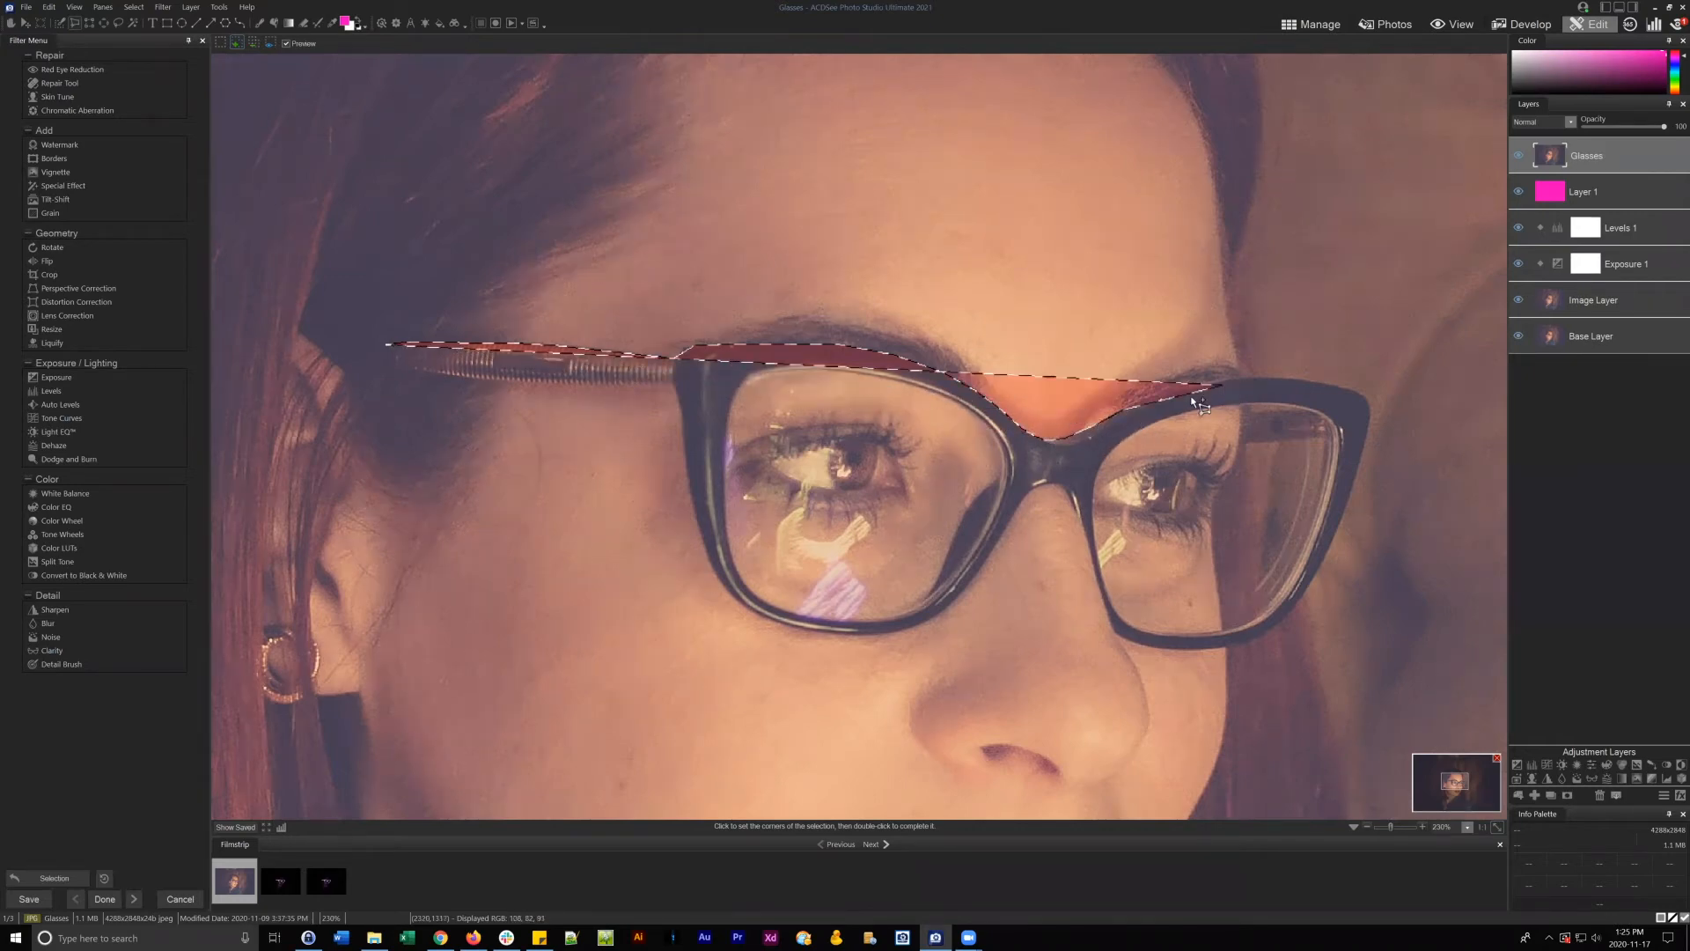
{"action": "left_click", "coordinate": [1160, 393]}
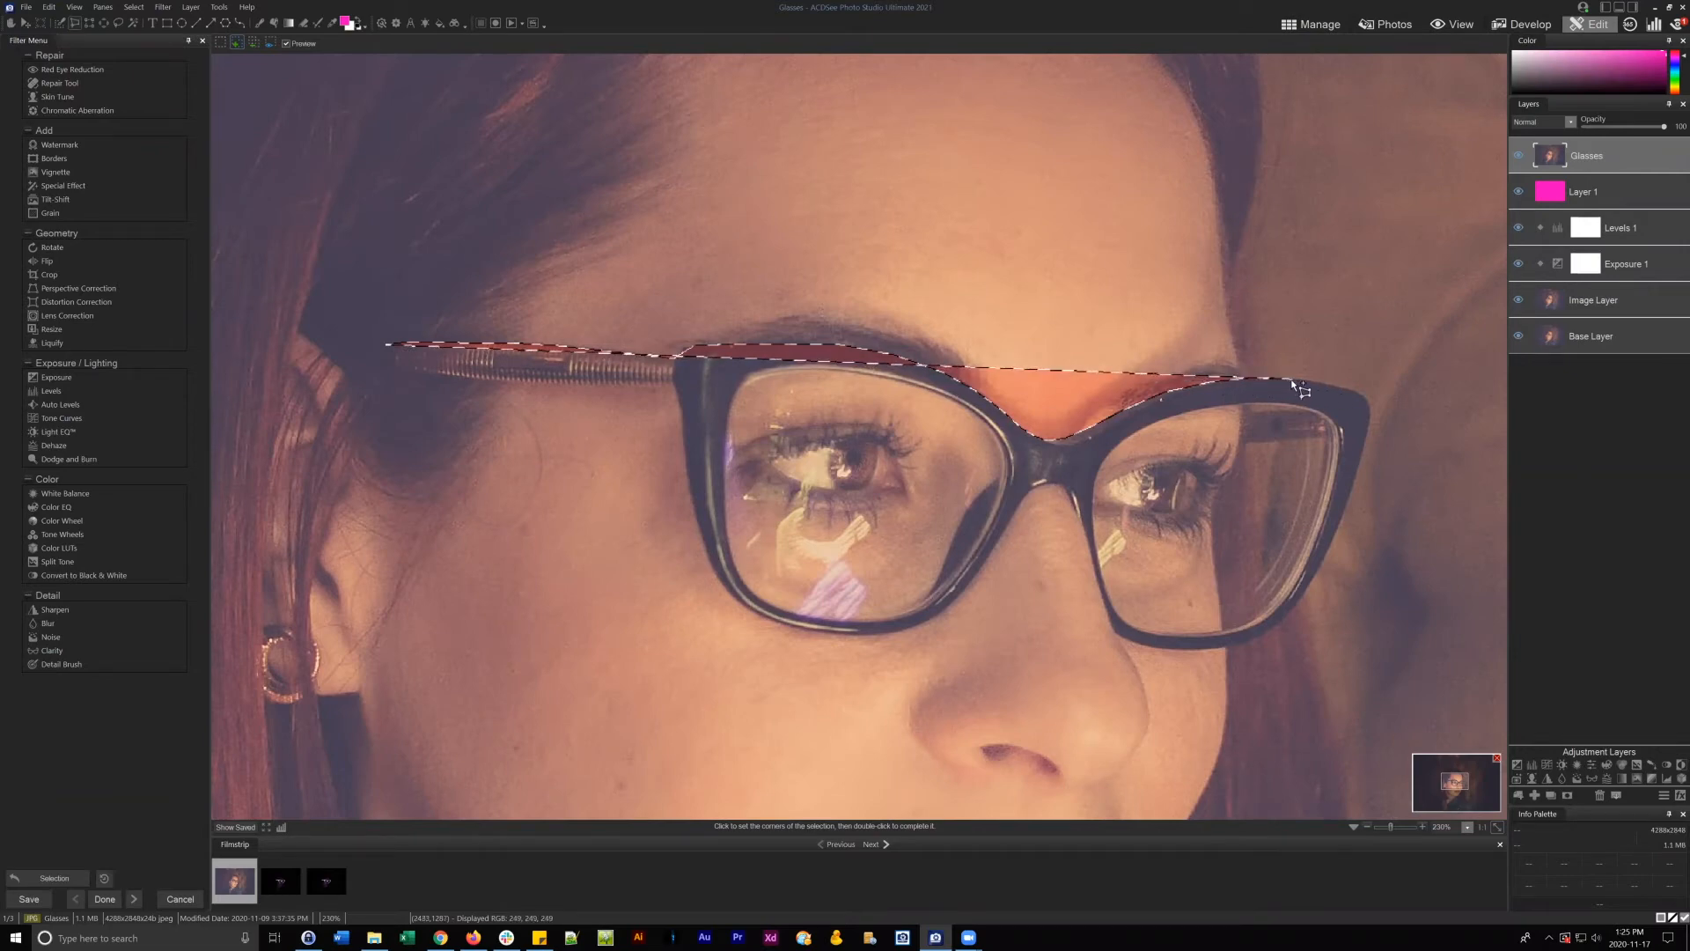
{"action": "left_click", "coordinate": [1369, 403]}
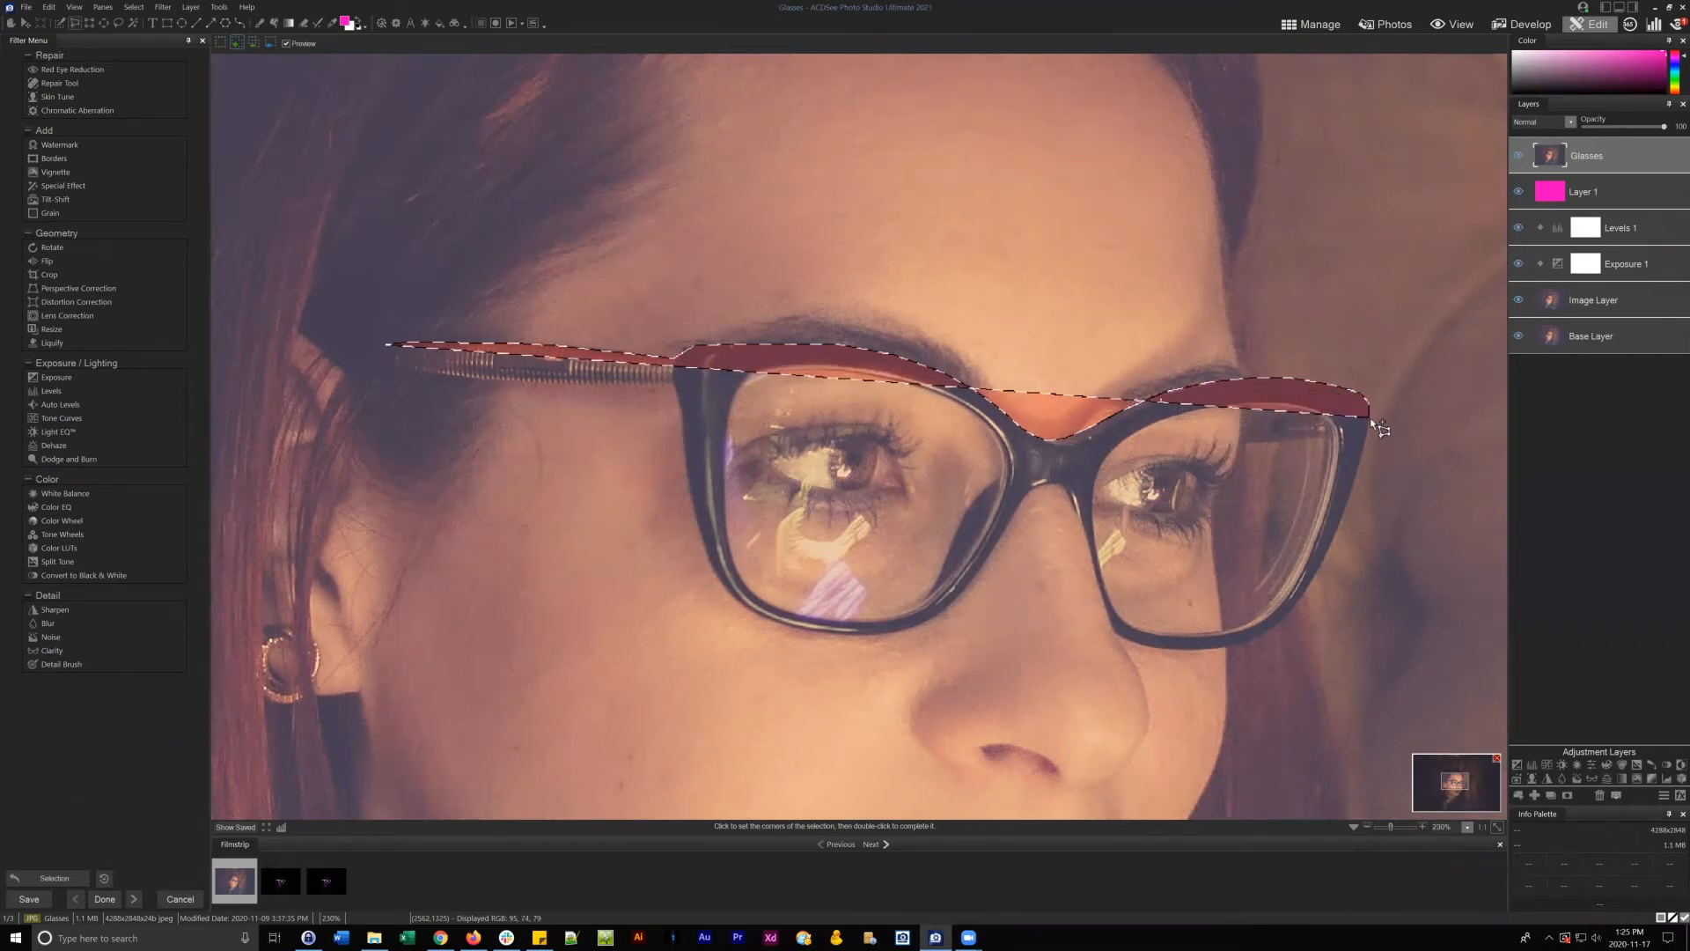
{"action": "left_click", "coordinate": [1363, 449]}
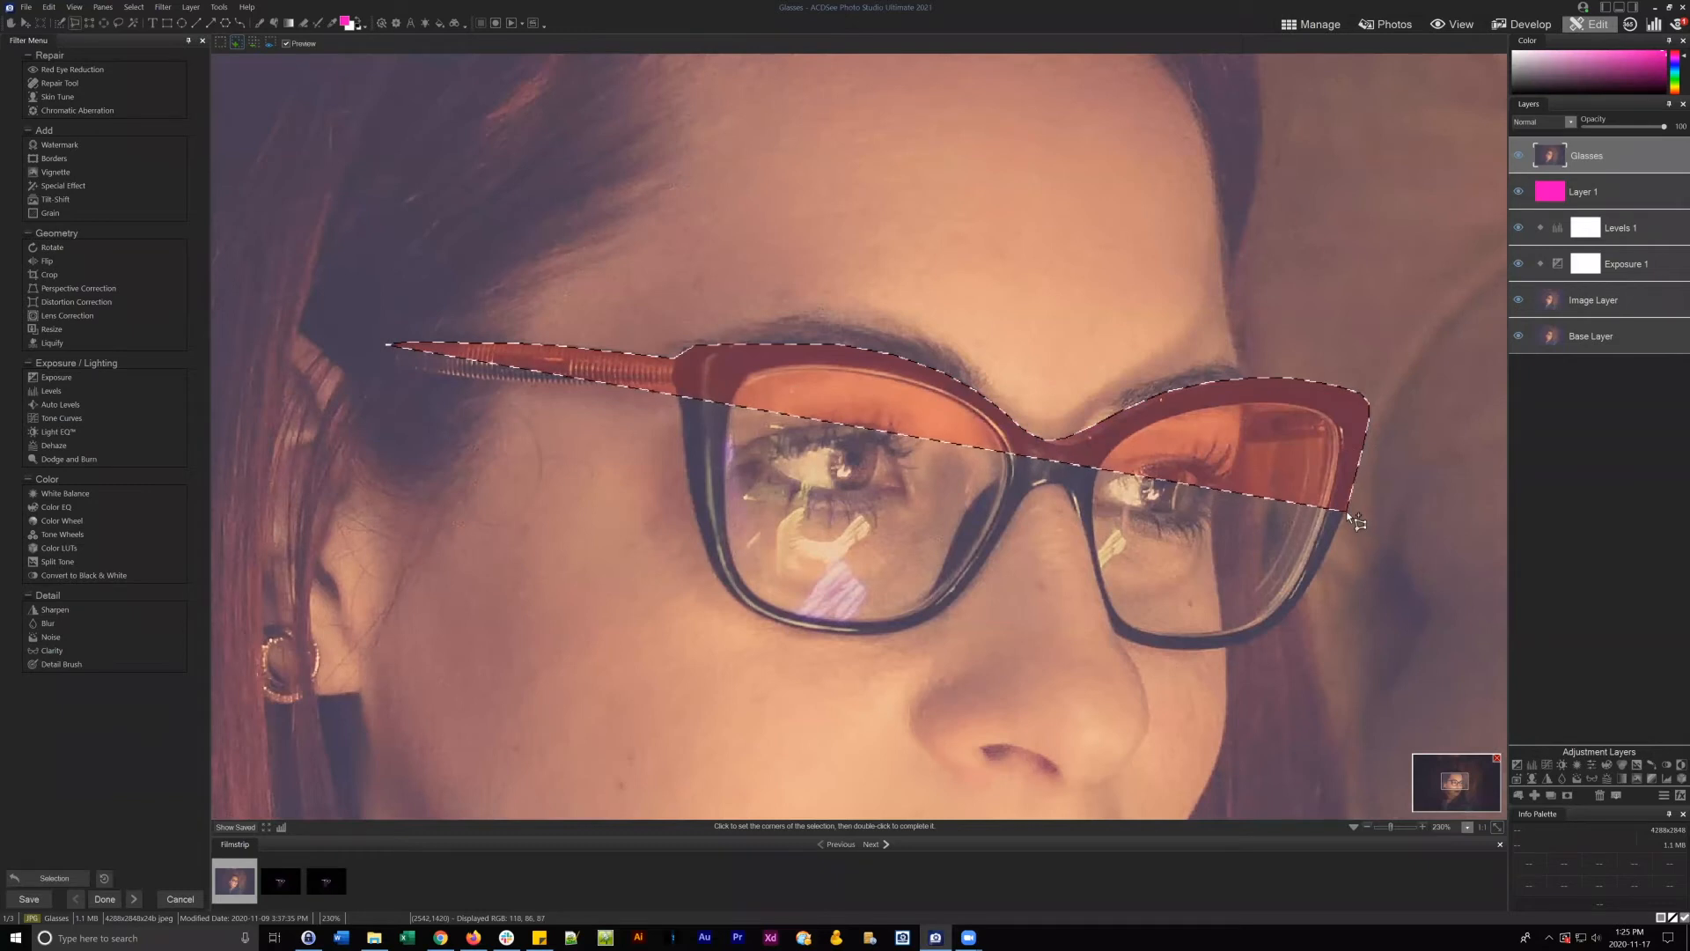
{"action": "left_click", "coordinate": [1346, 511]}
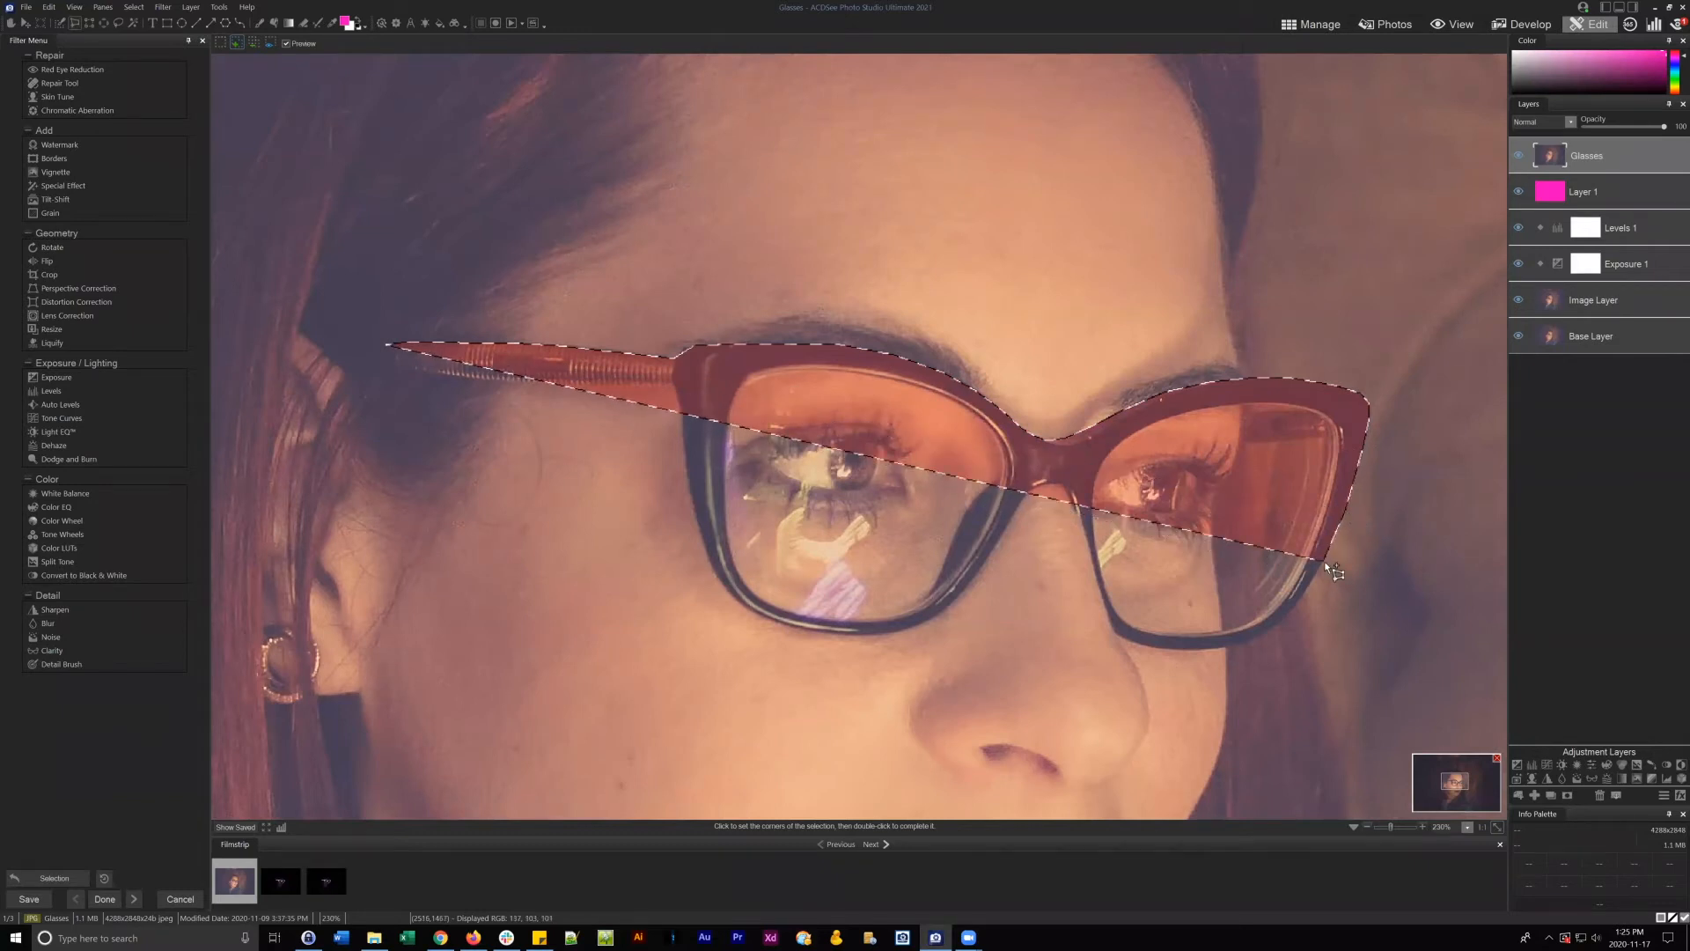
{"action": "left_click", "coordinate": [1306, 588]}
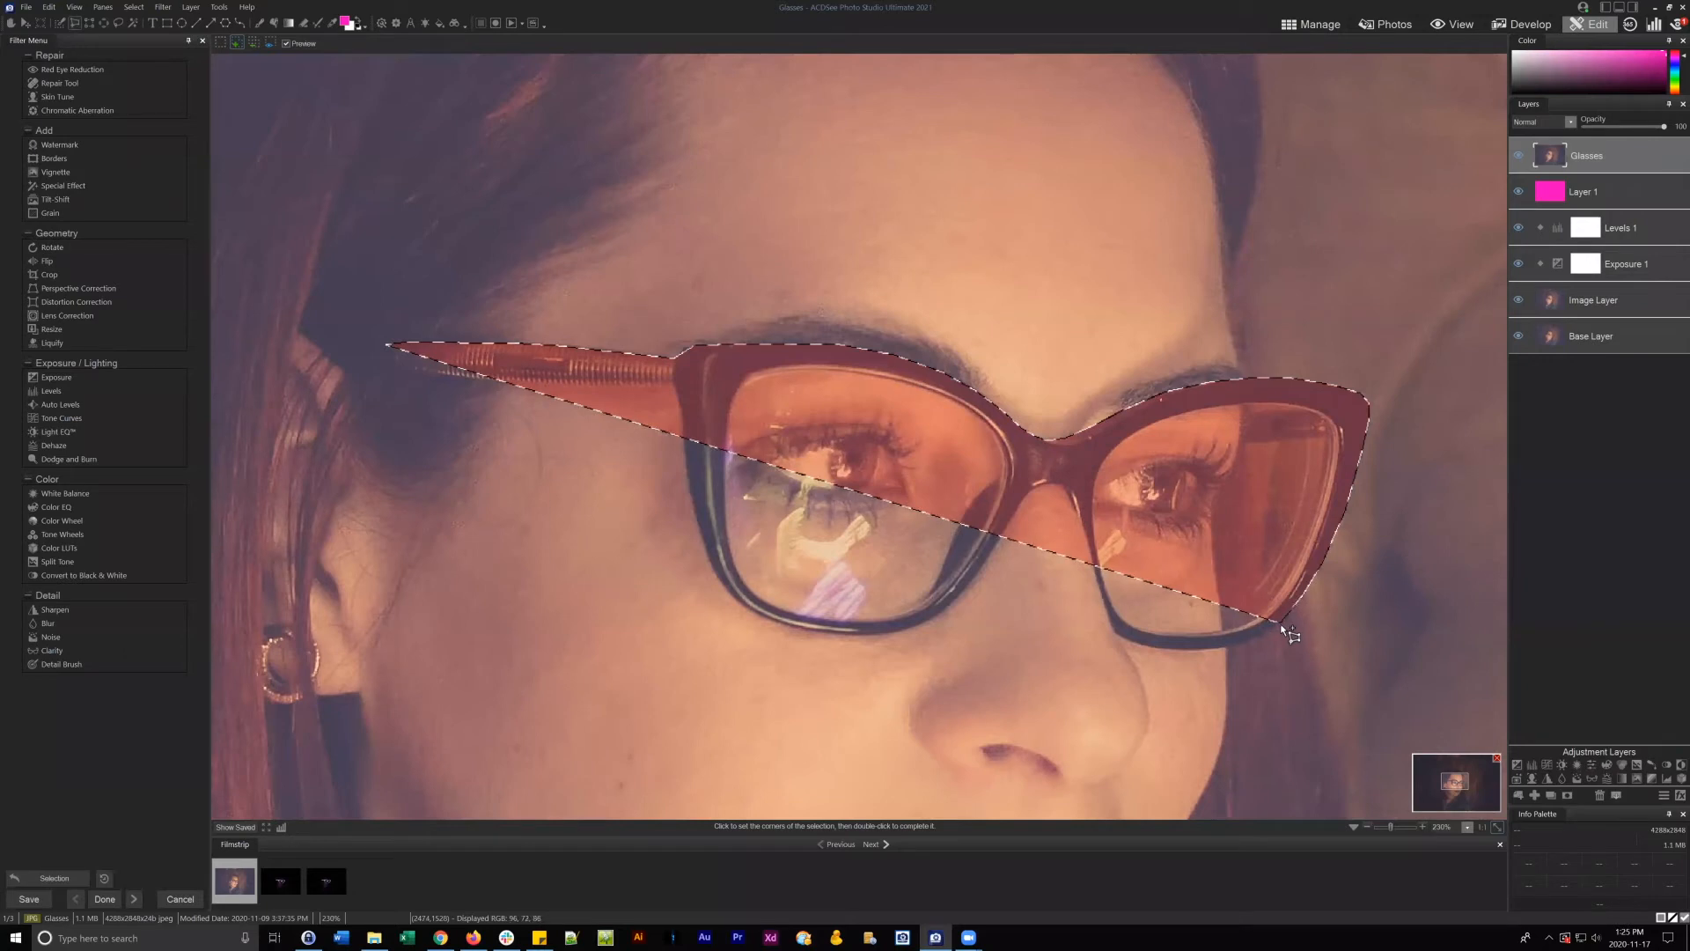
- Trace the smaller lens's lower rim and inner side back up to the underside of the bridge, and complete the polygon selection
{"action": "left_click", "coordinate": [1281, 622]}
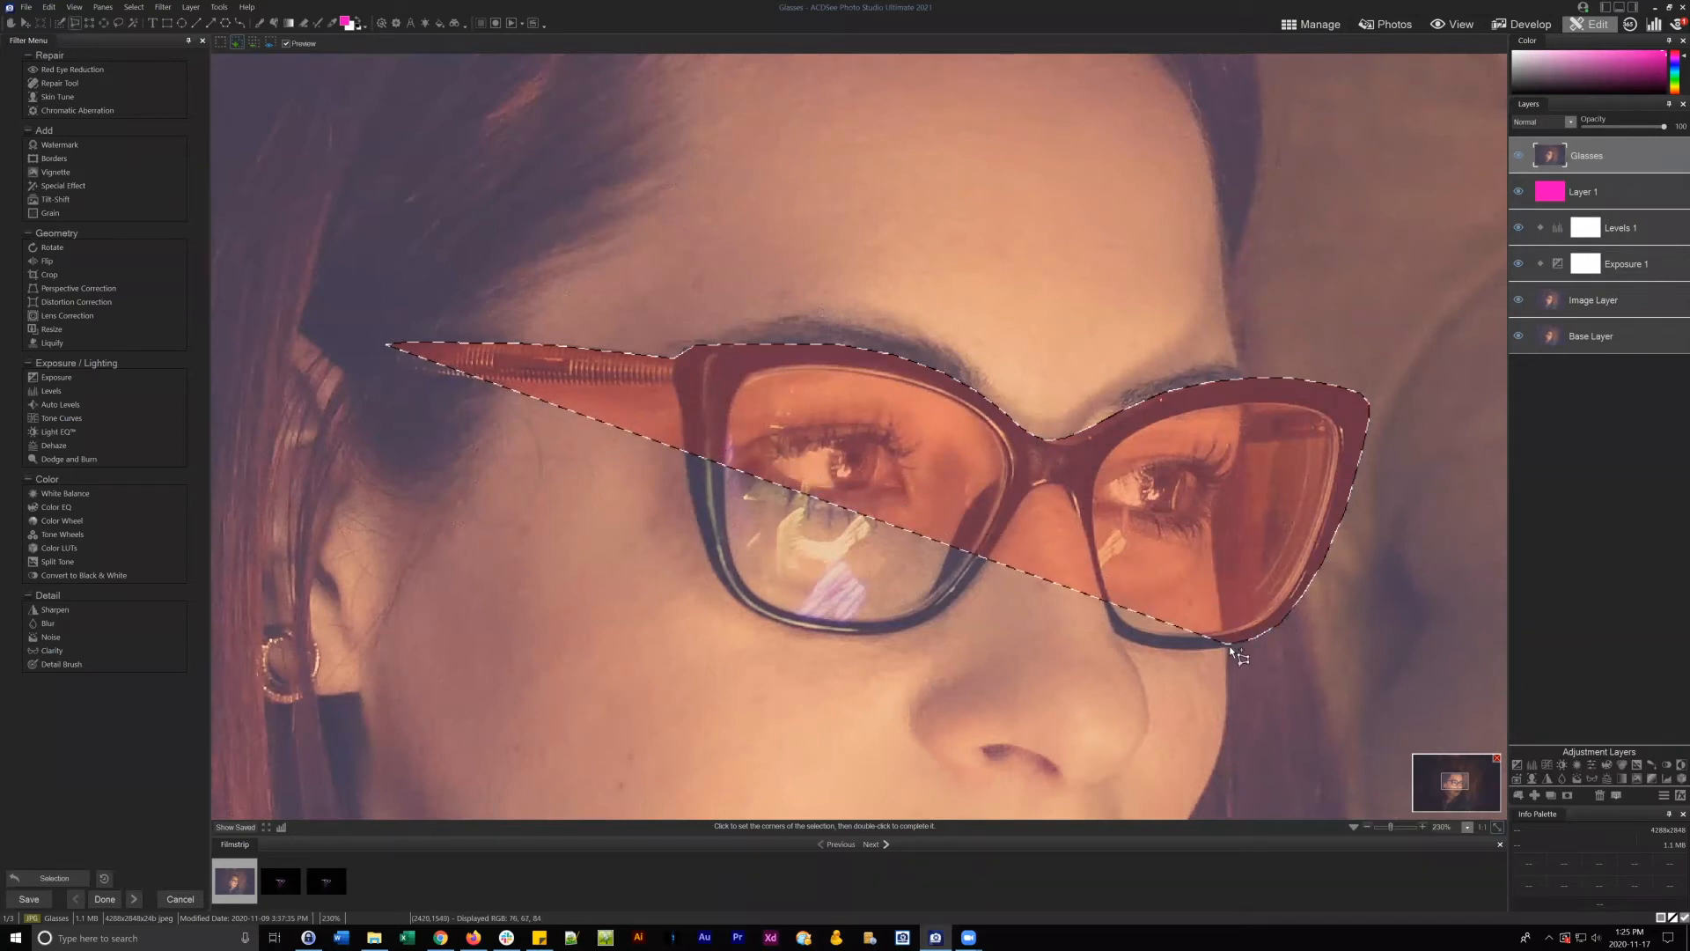
{"action": "left_click", "coordinate": [1226, 646]}
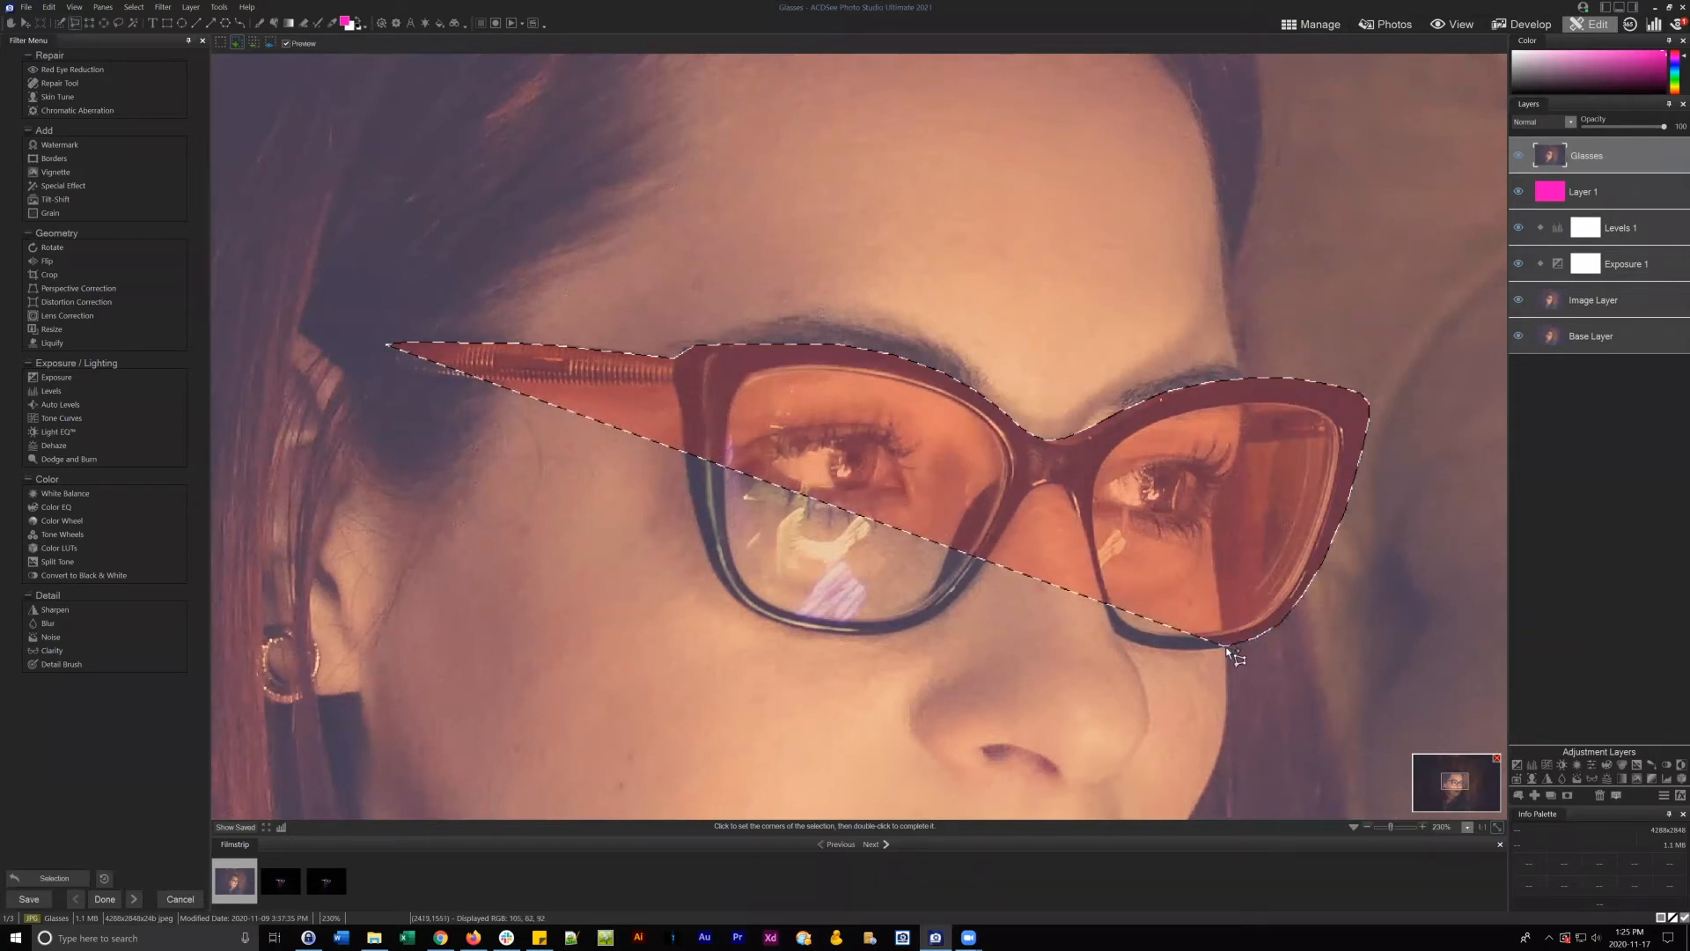
{"action": "left_click", "coordinate": [1176, 649]}
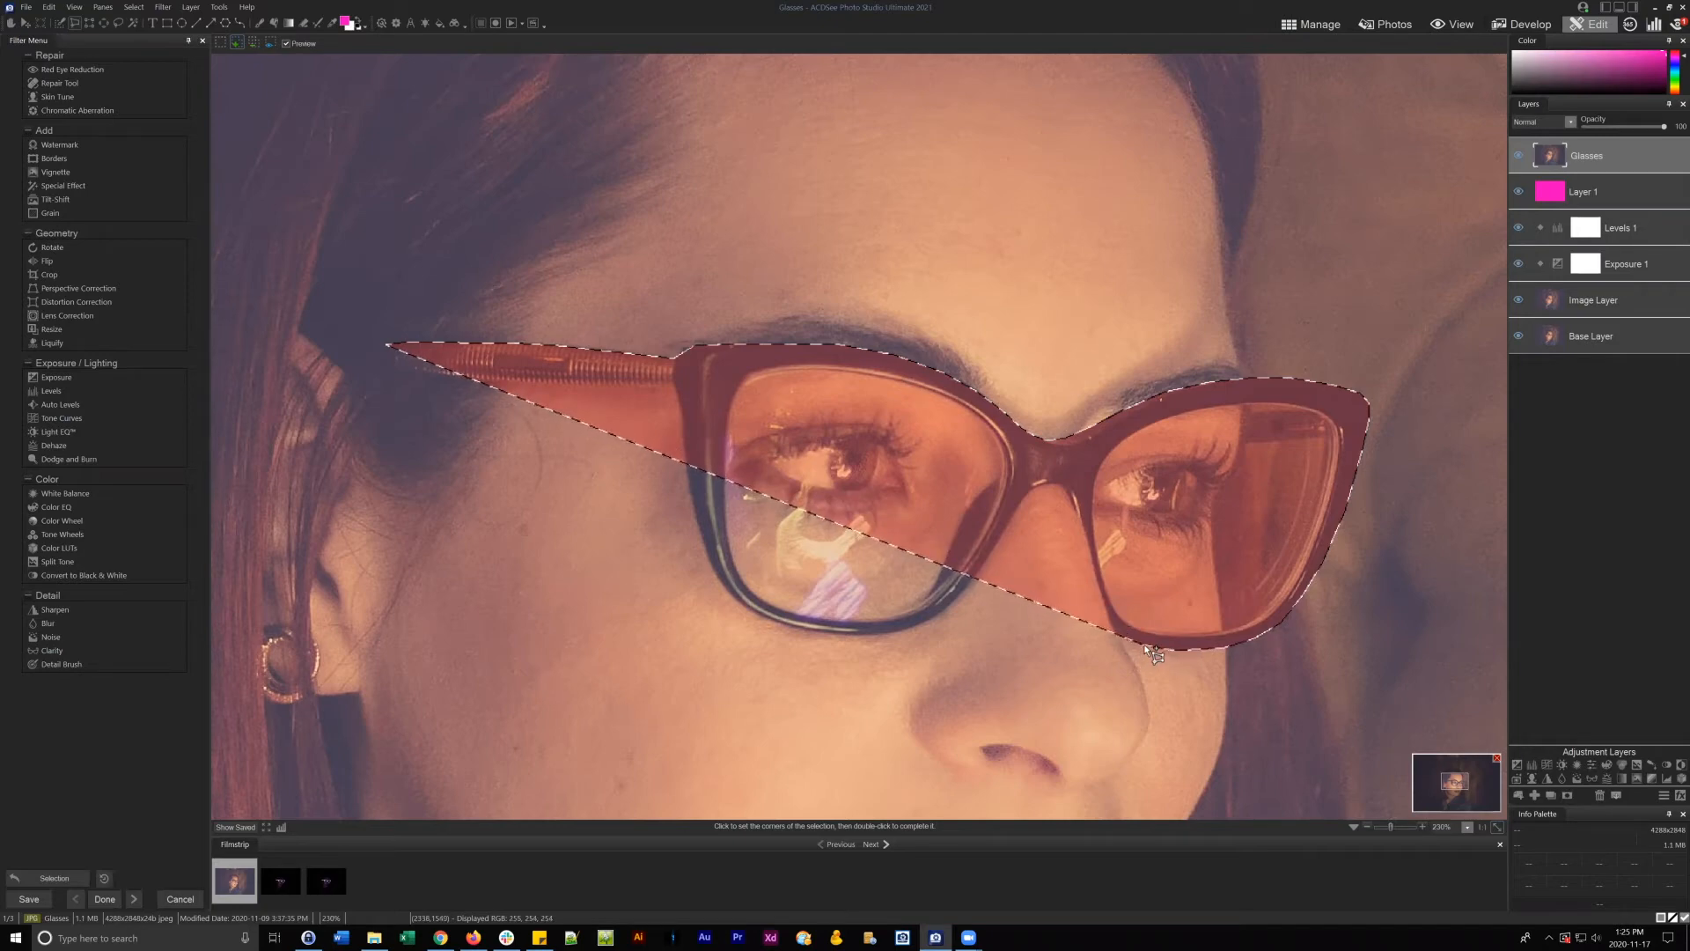
{"action": "left_click", "coordinate": [1119, 636]}
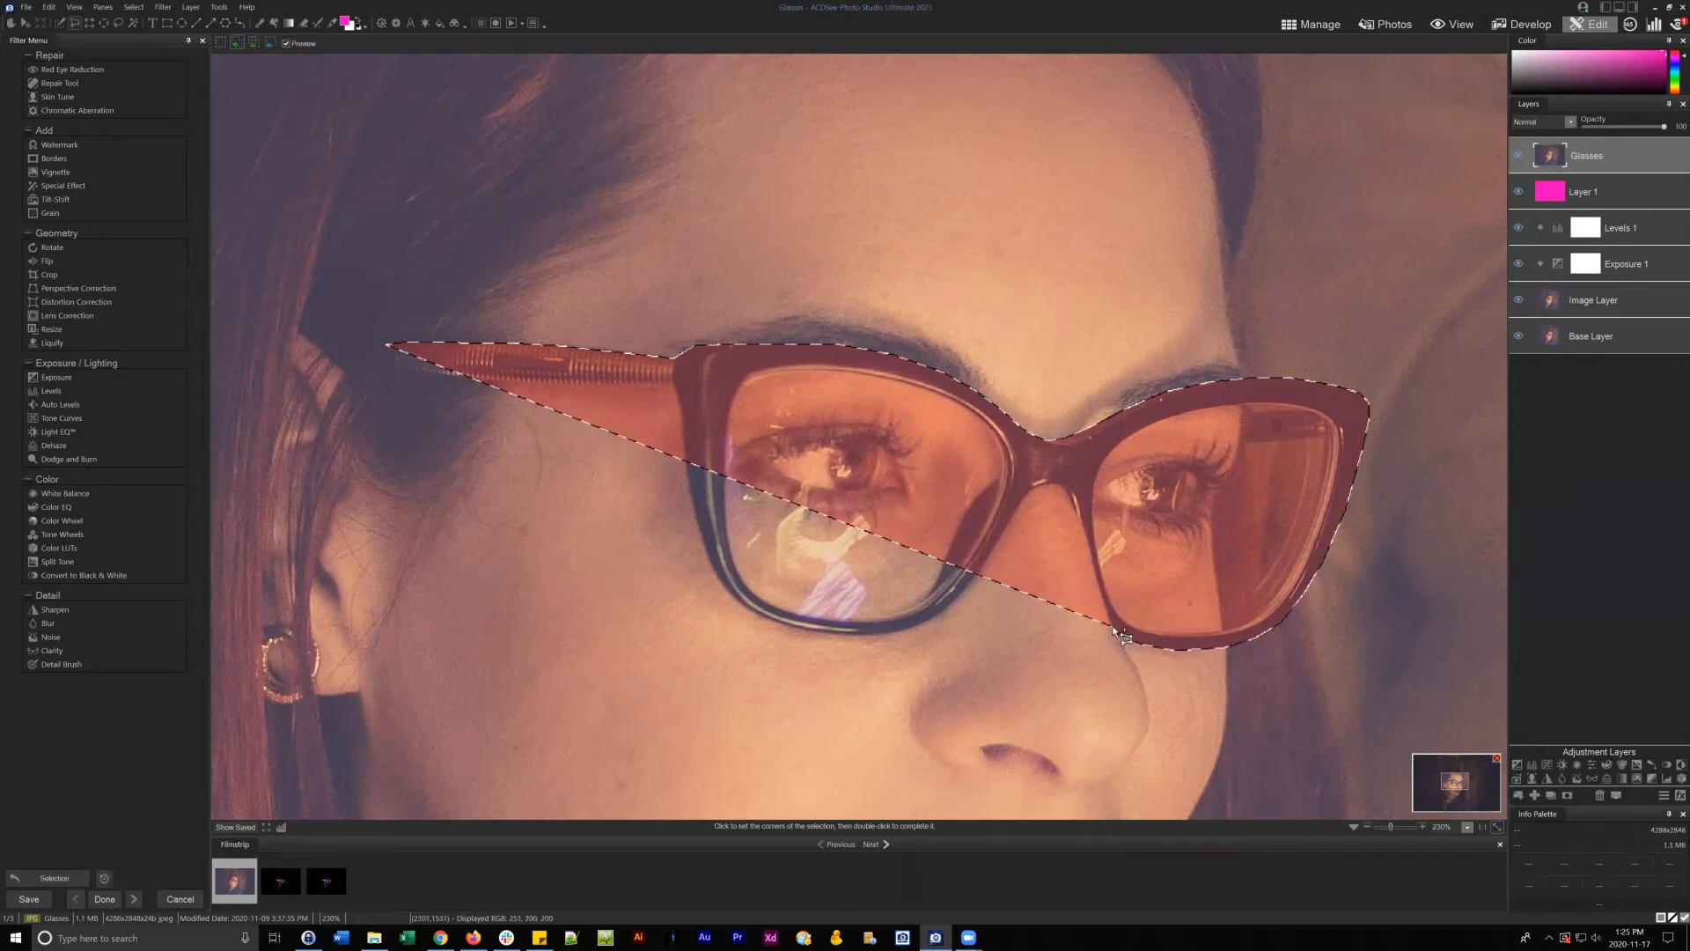
{"action": "left_click", "coordinate": [1096, 548]}
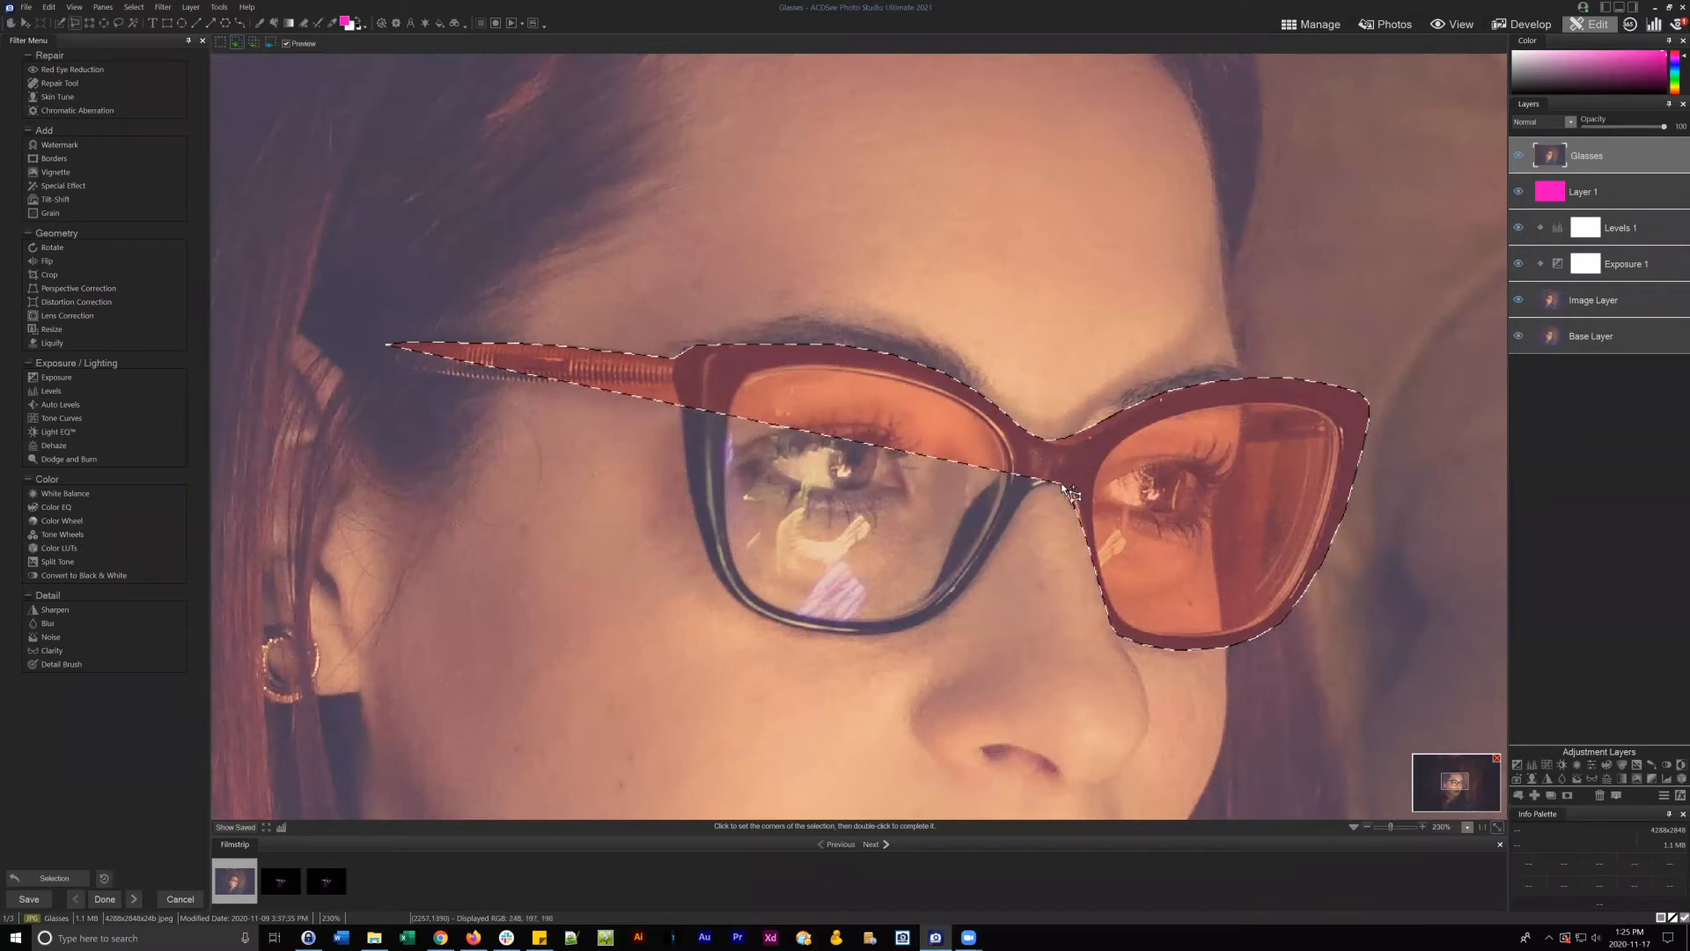
{"action": "left_click", "coordinate": [1065, 489]}
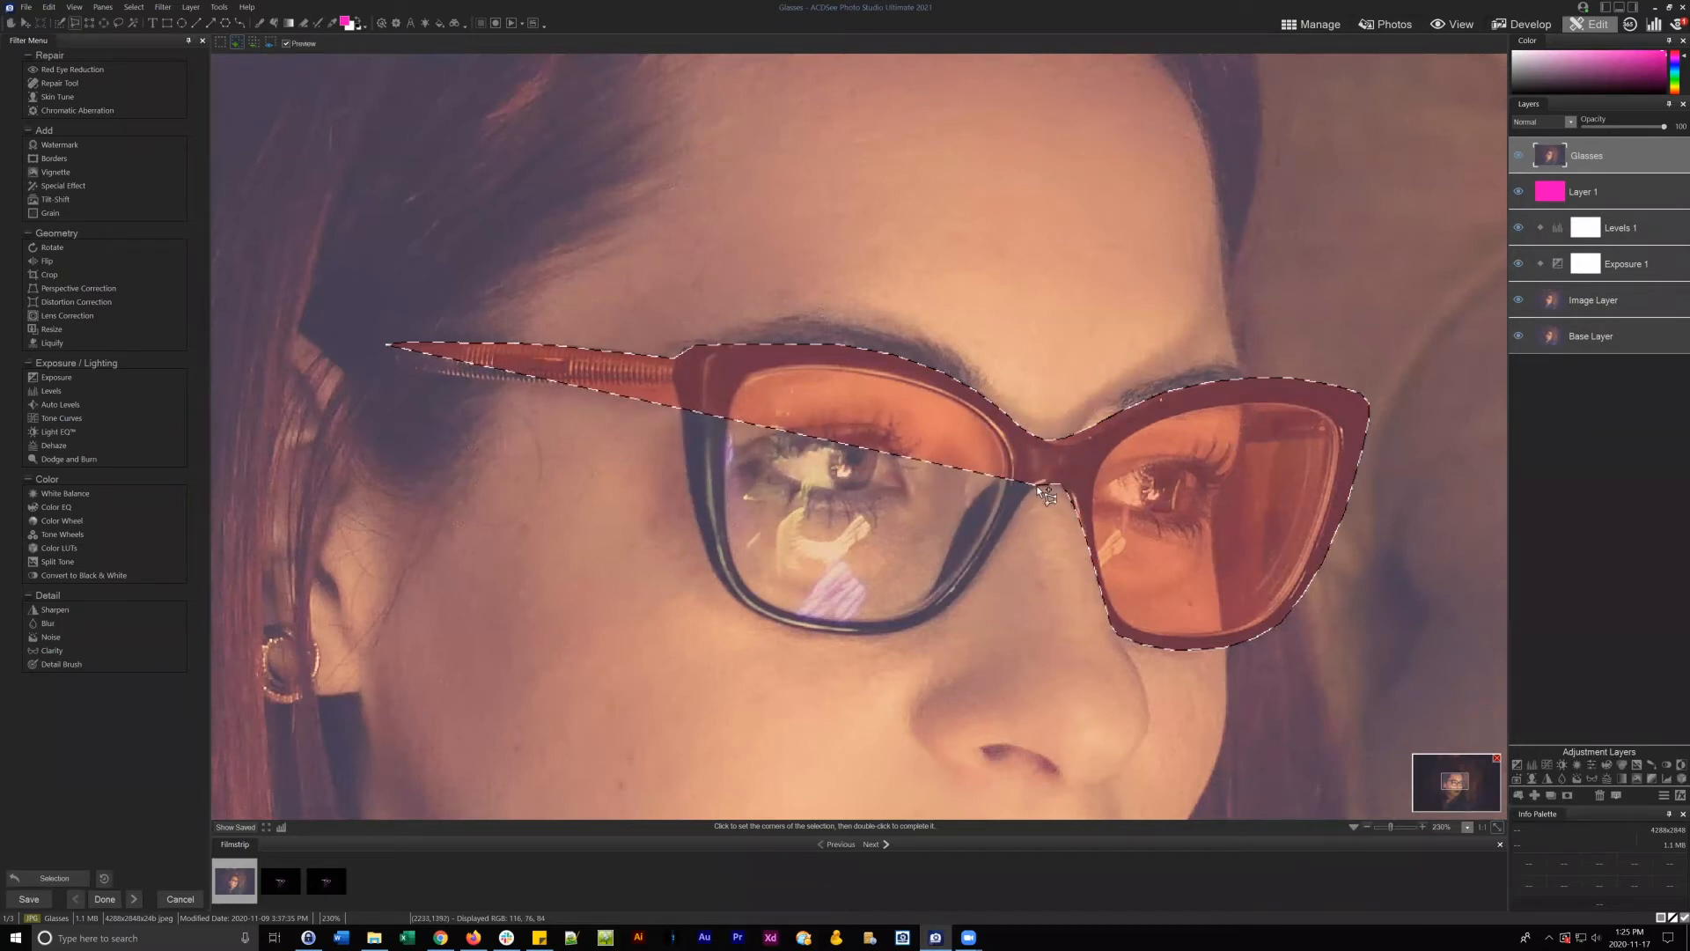
{"action": "double_click", "coordinate": [1039, 486]}
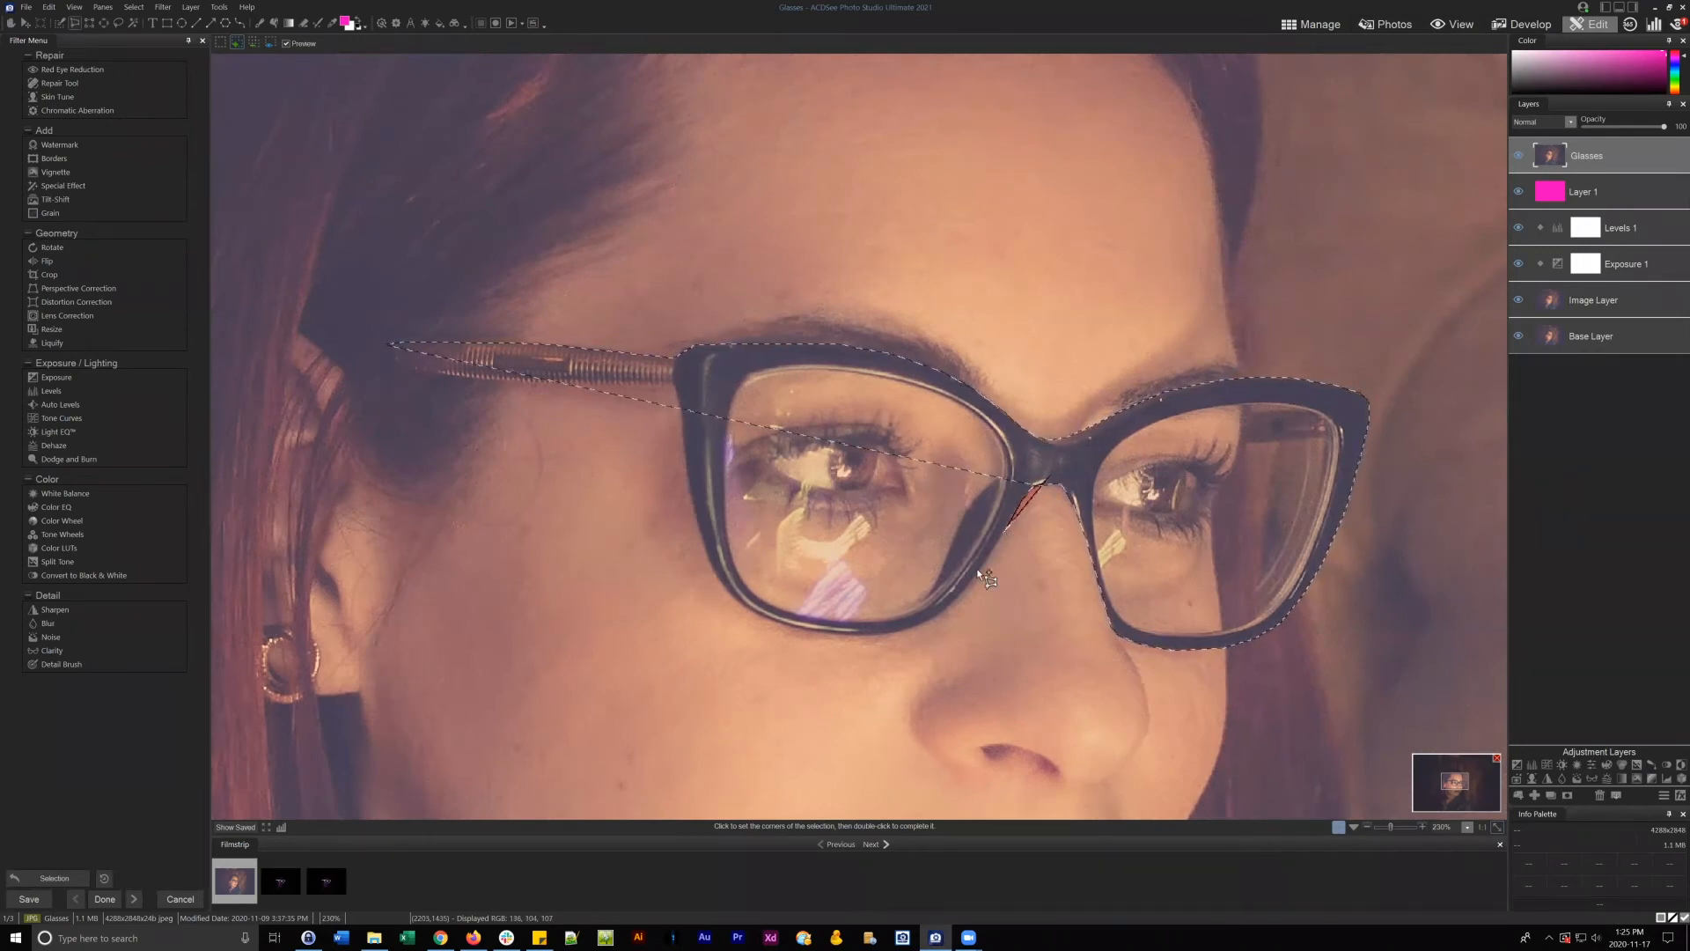
- Add a second polygon around the larger lens's lower rim, from the bridge up the outer side to the arm, to the selection
{"action": "left_click", "coordinate": [924, 621]}
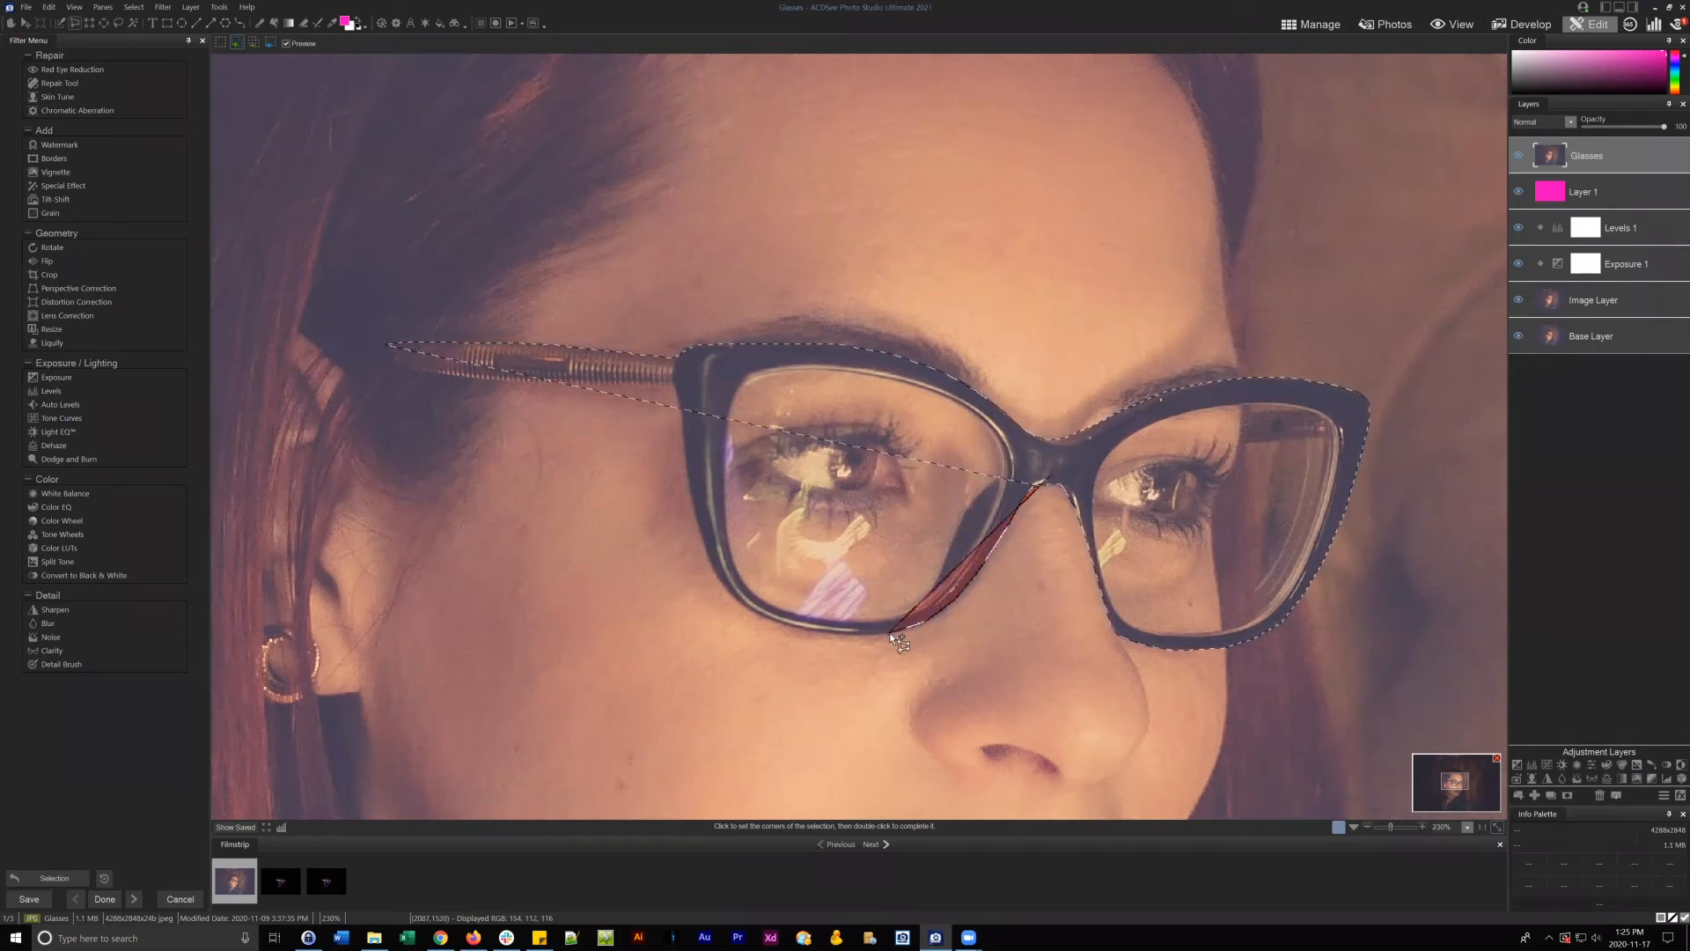
{"action": "left_click", "coordinate": [833, 634]}
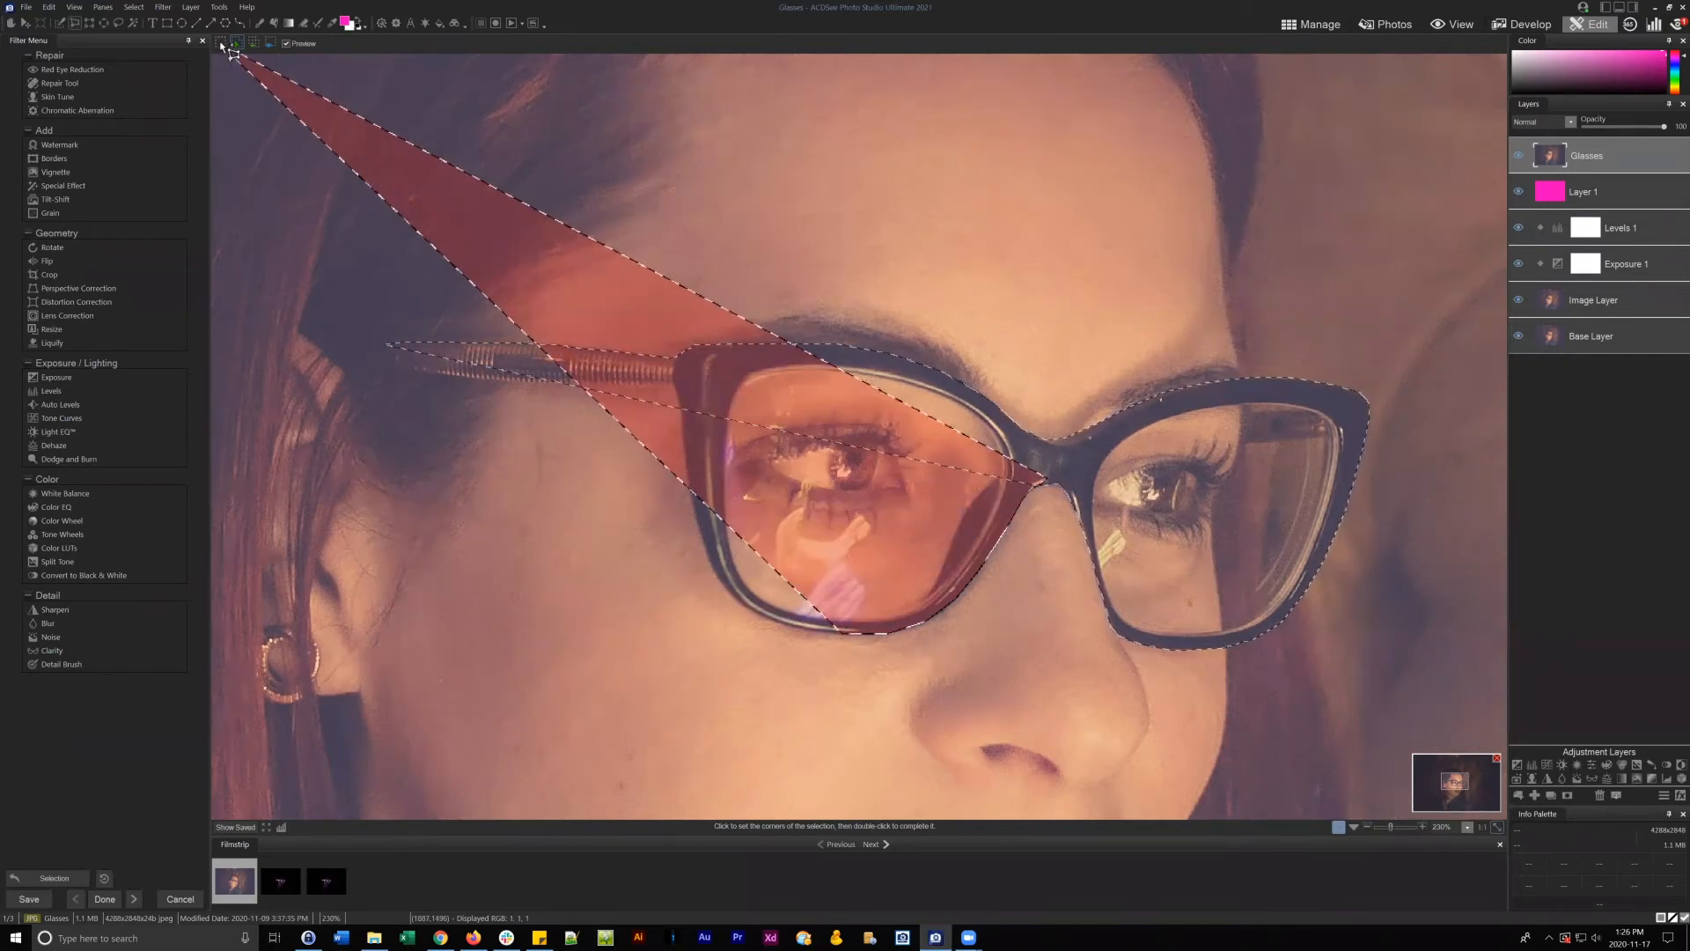
{"action": "double_click", "coordinate": [233, 63]}
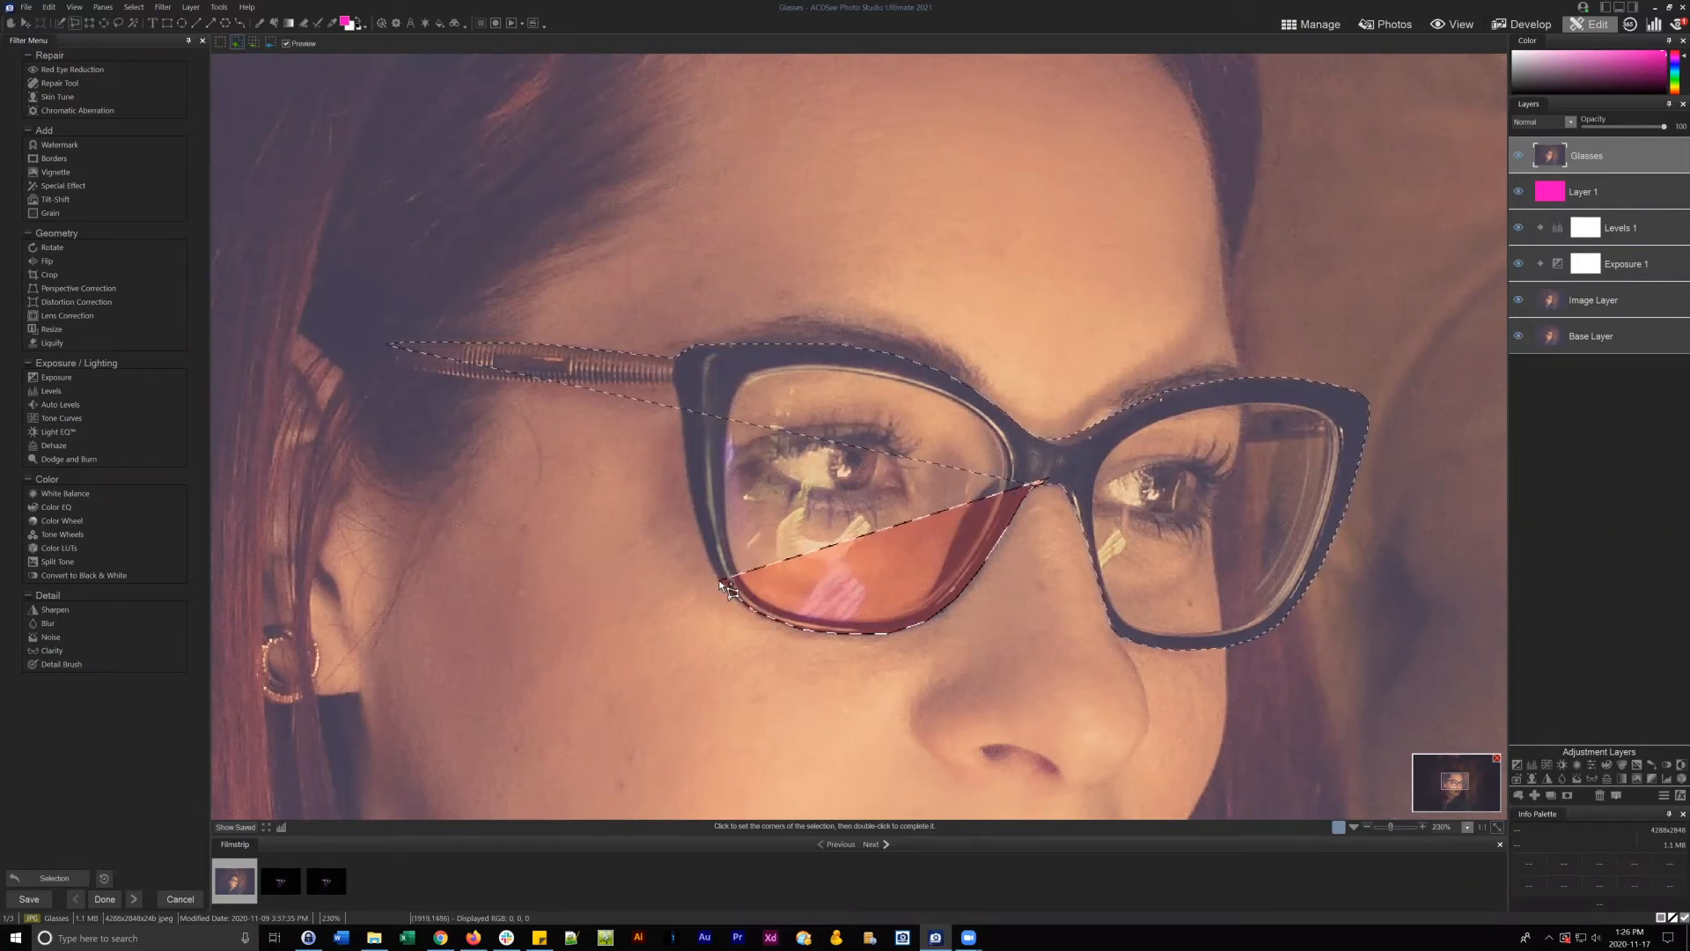
{"action": "left_click", "coordinate": [701, 540]}
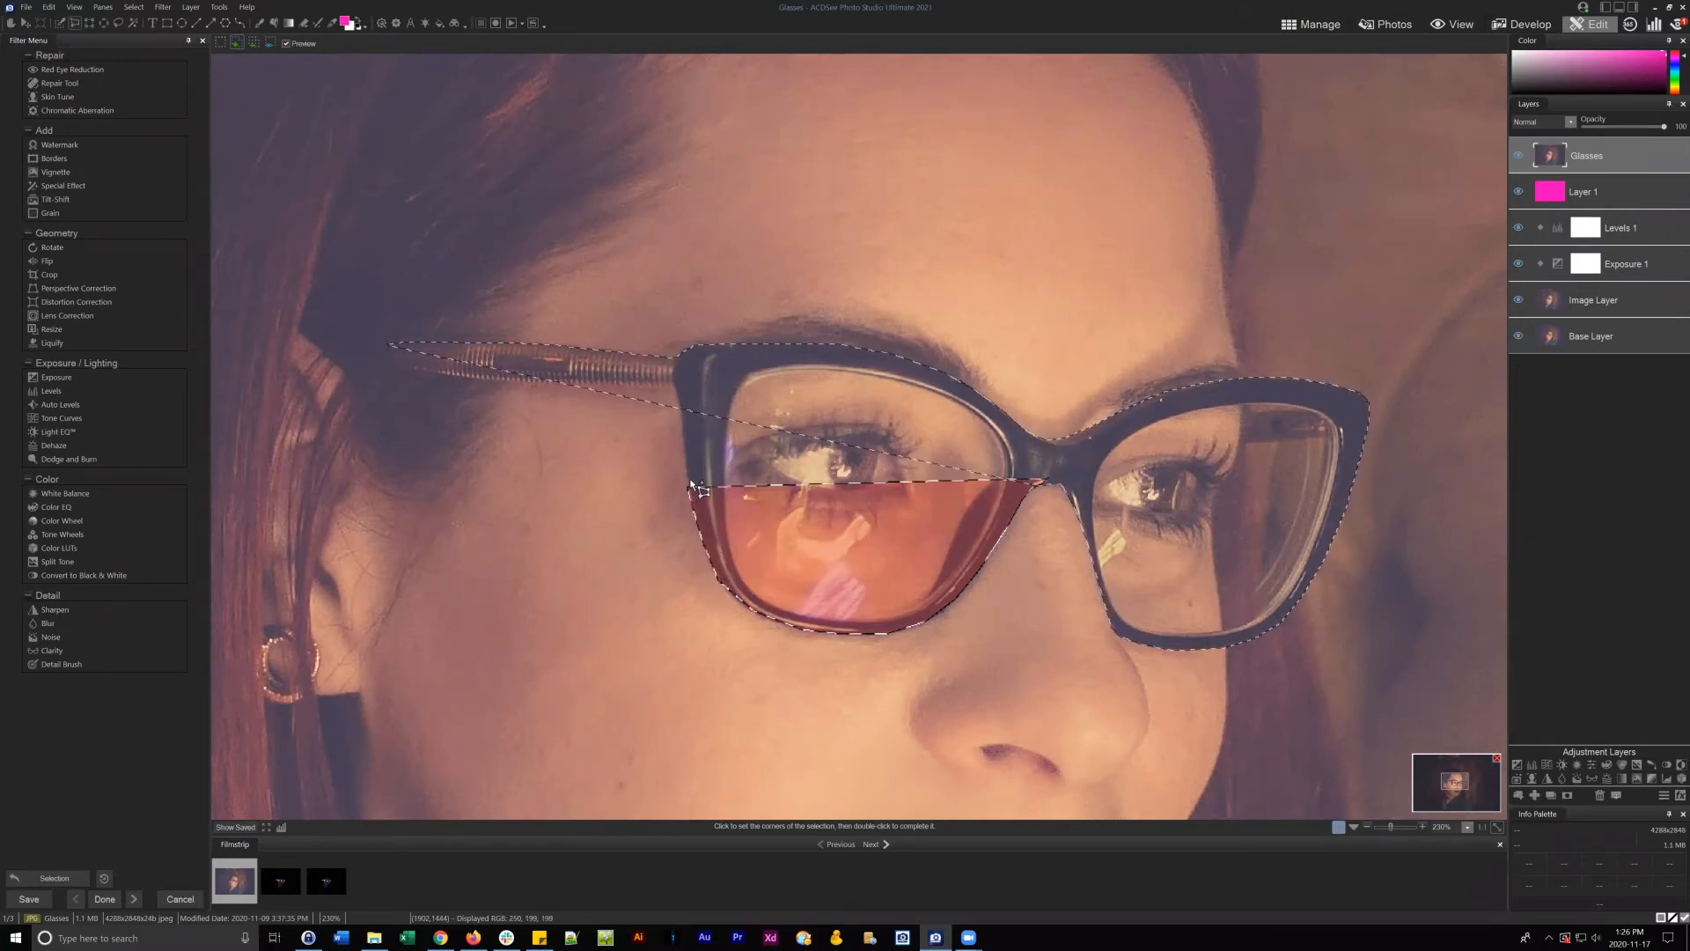
{"action": "left_click", "coordinate": [690, 481]}
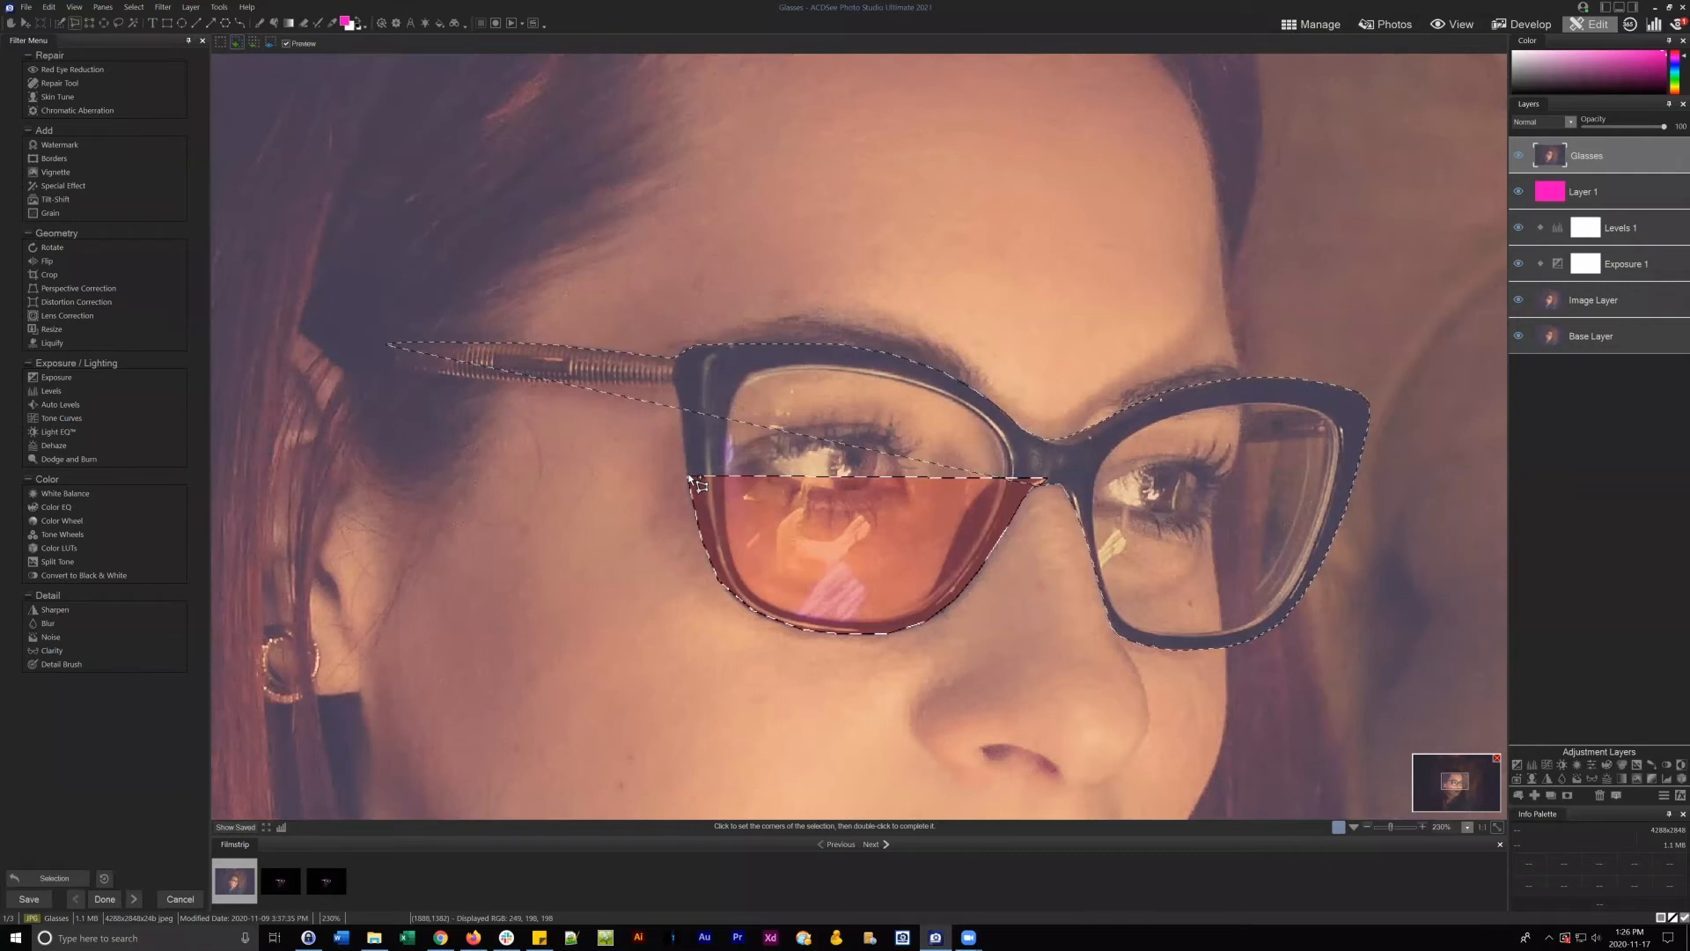
{"action": "double_click", "coordinate": [684, 404]}
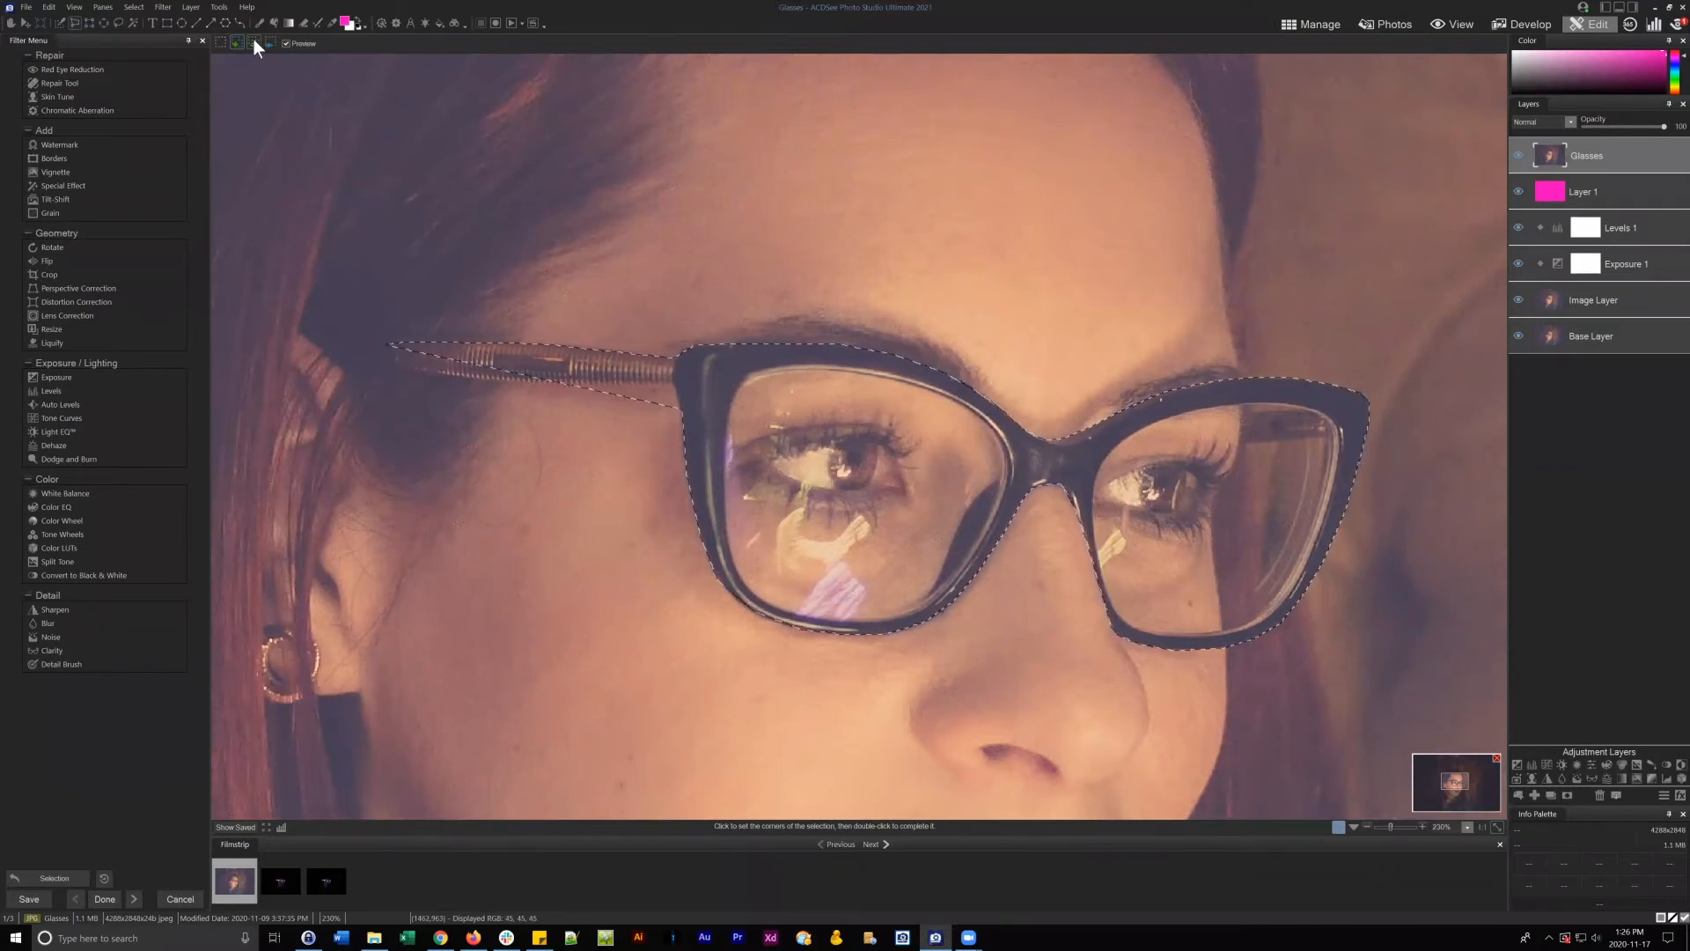
- Add a polygon along the tip and lower edge of the glasses' arm to the selection
{"action": "left_click", "coordinate": [385, 347]}
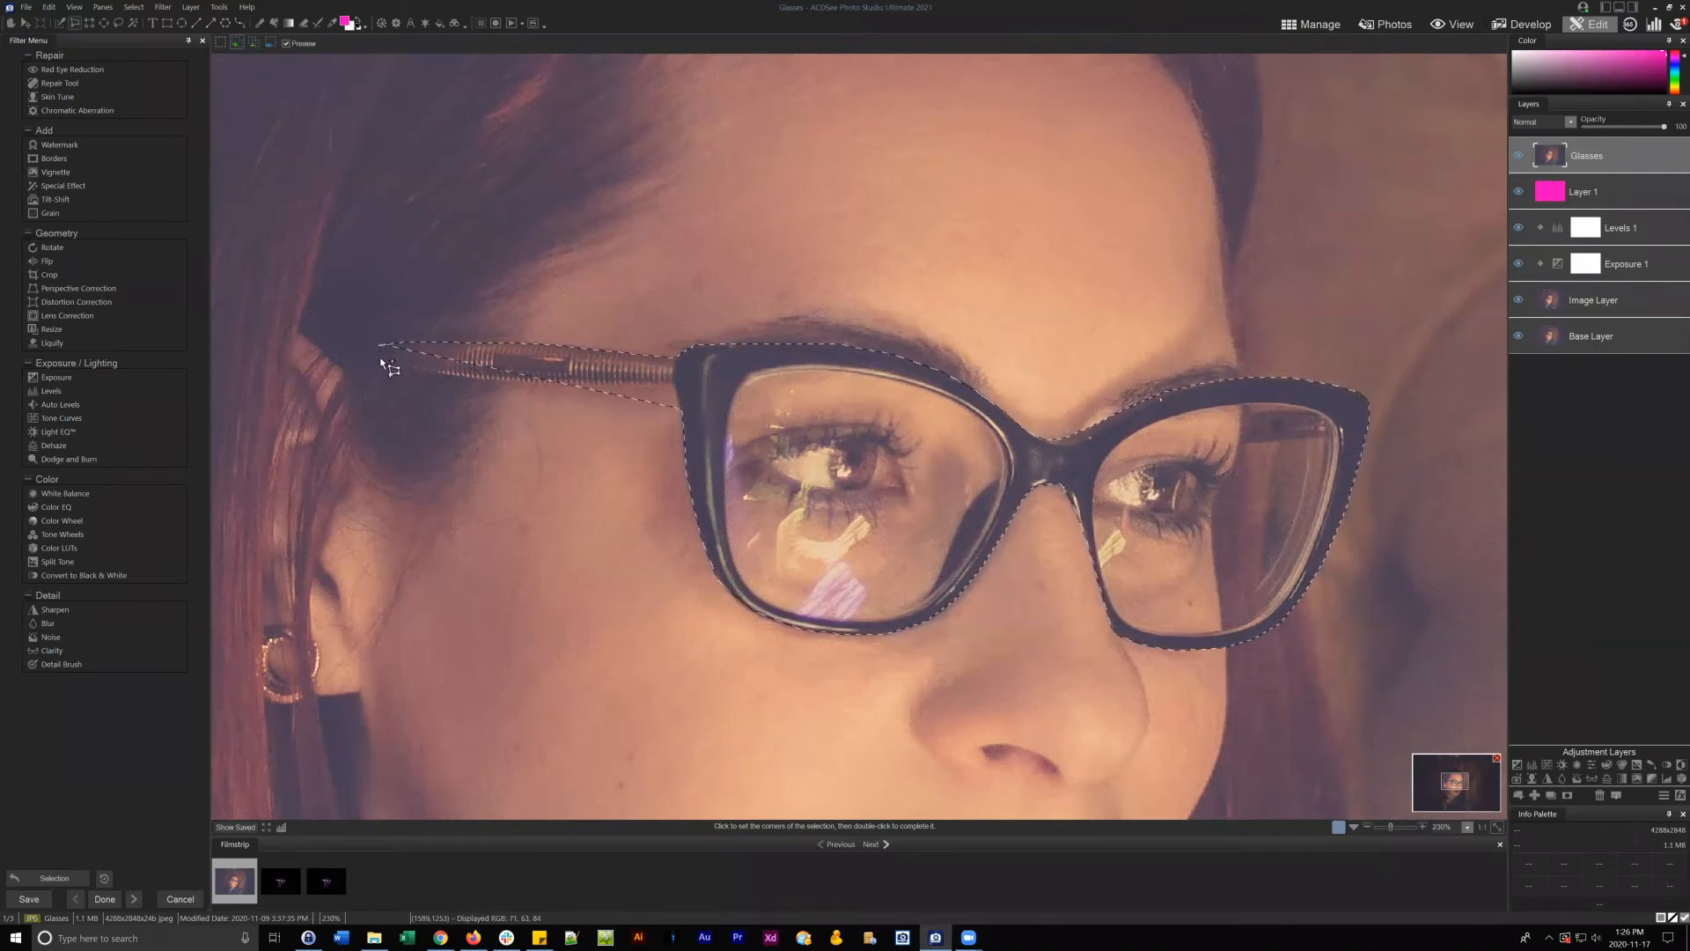
{"action": "left_click", "coordinate": [424, 369]}
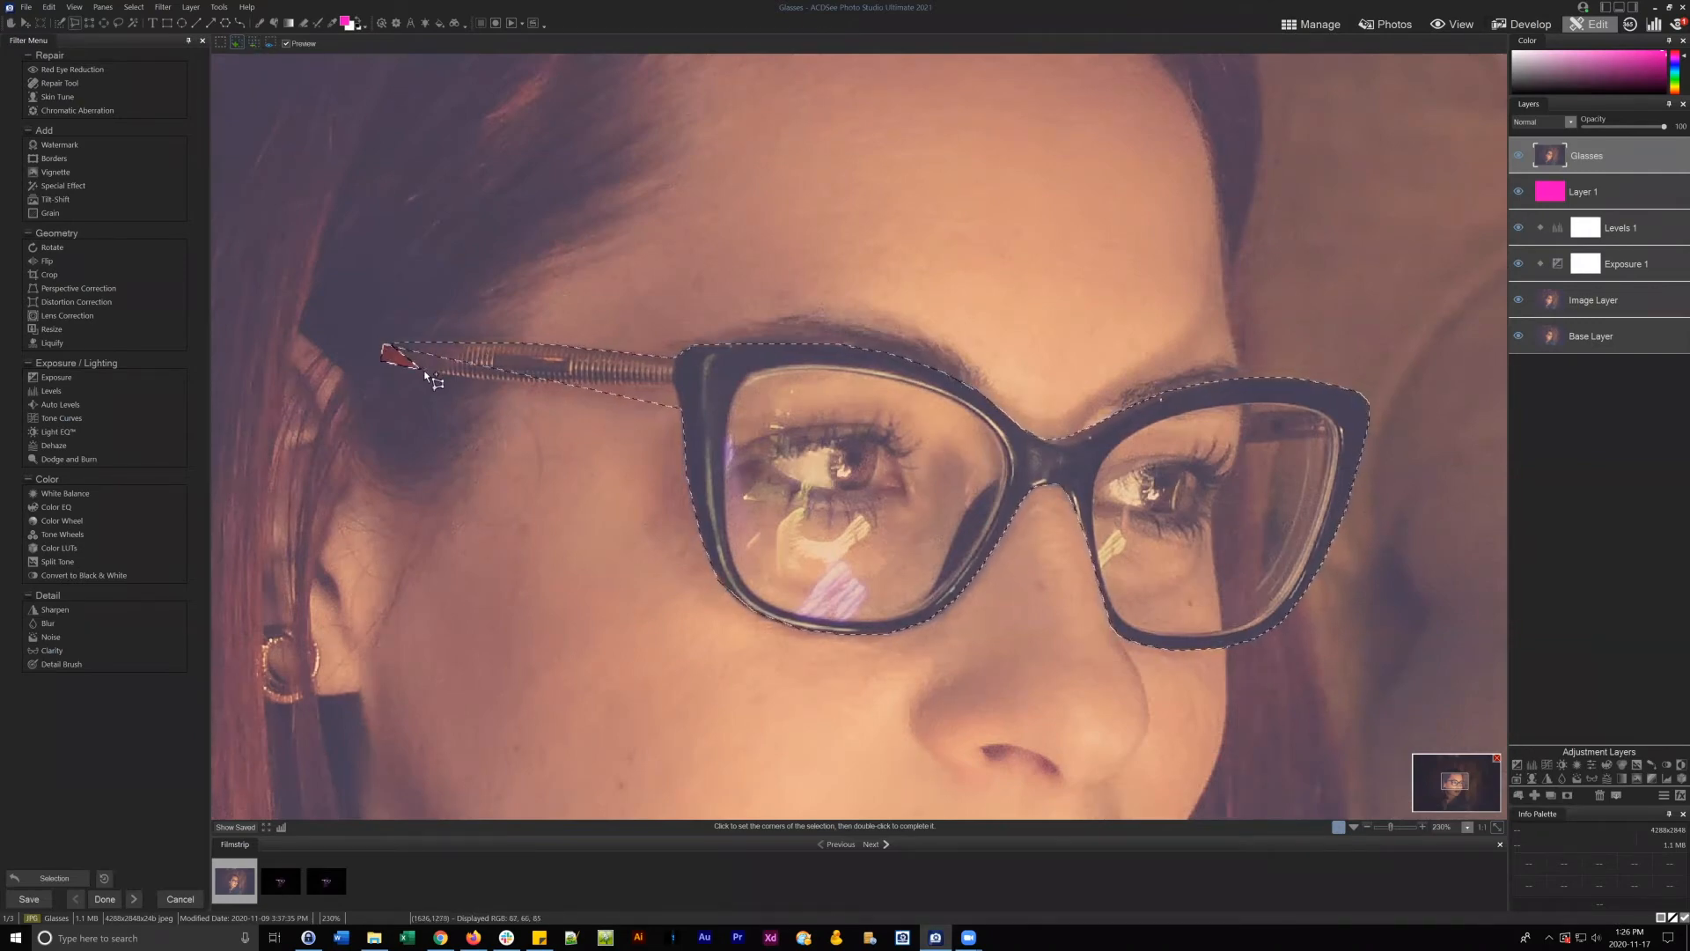
{"action": "left_click", "coordinate": [525, 382]}
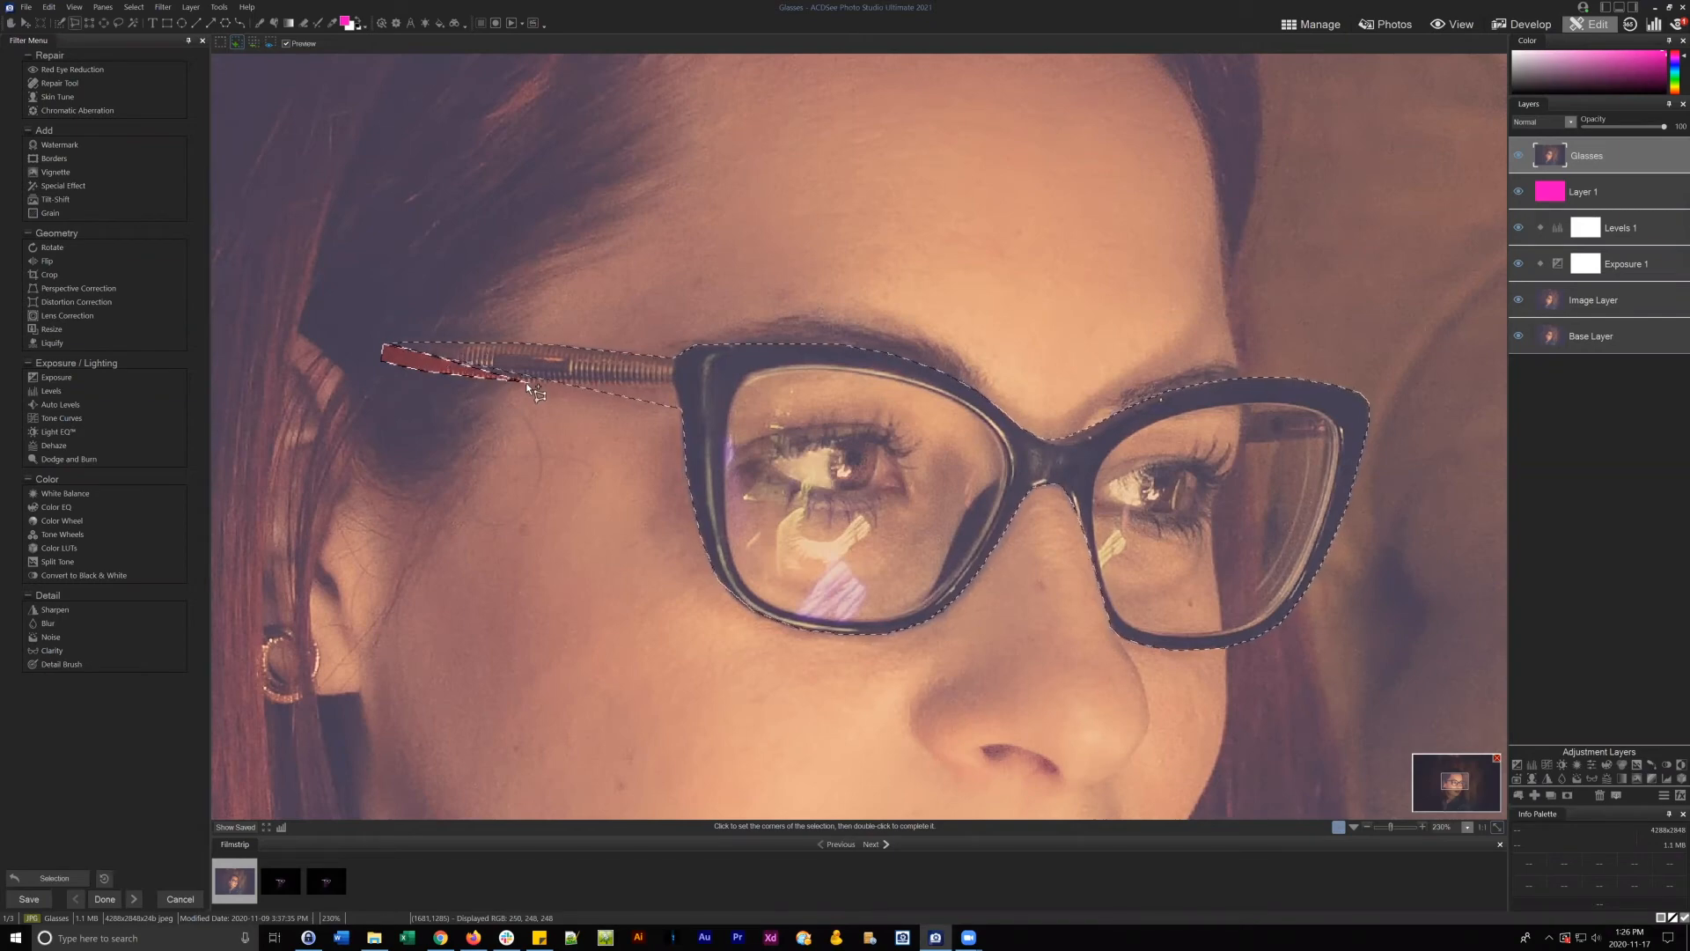
{"action": "double_click", "coordinate": [604, 382]}
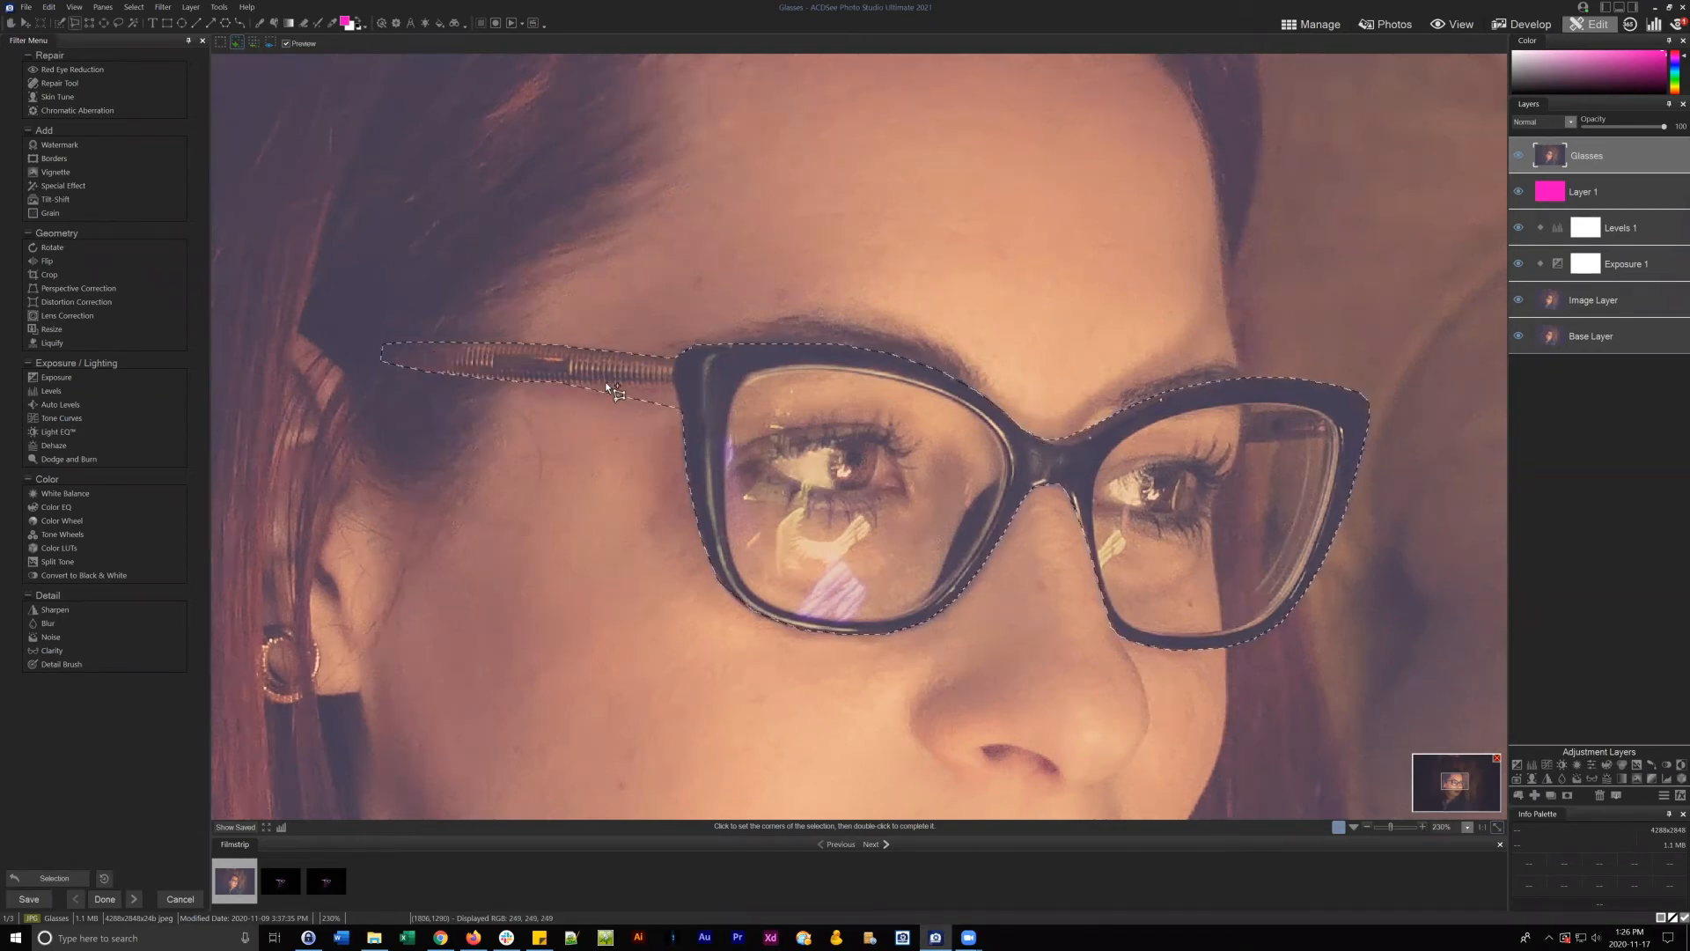
- Subtract the wedge of skin beneath the arm, up to the larger lens's frame, from the selection with a polygon
{"action": "left_click", "coordinate": [253, 41]}
{"action": "left_click", "coordinate": [528, 386]}
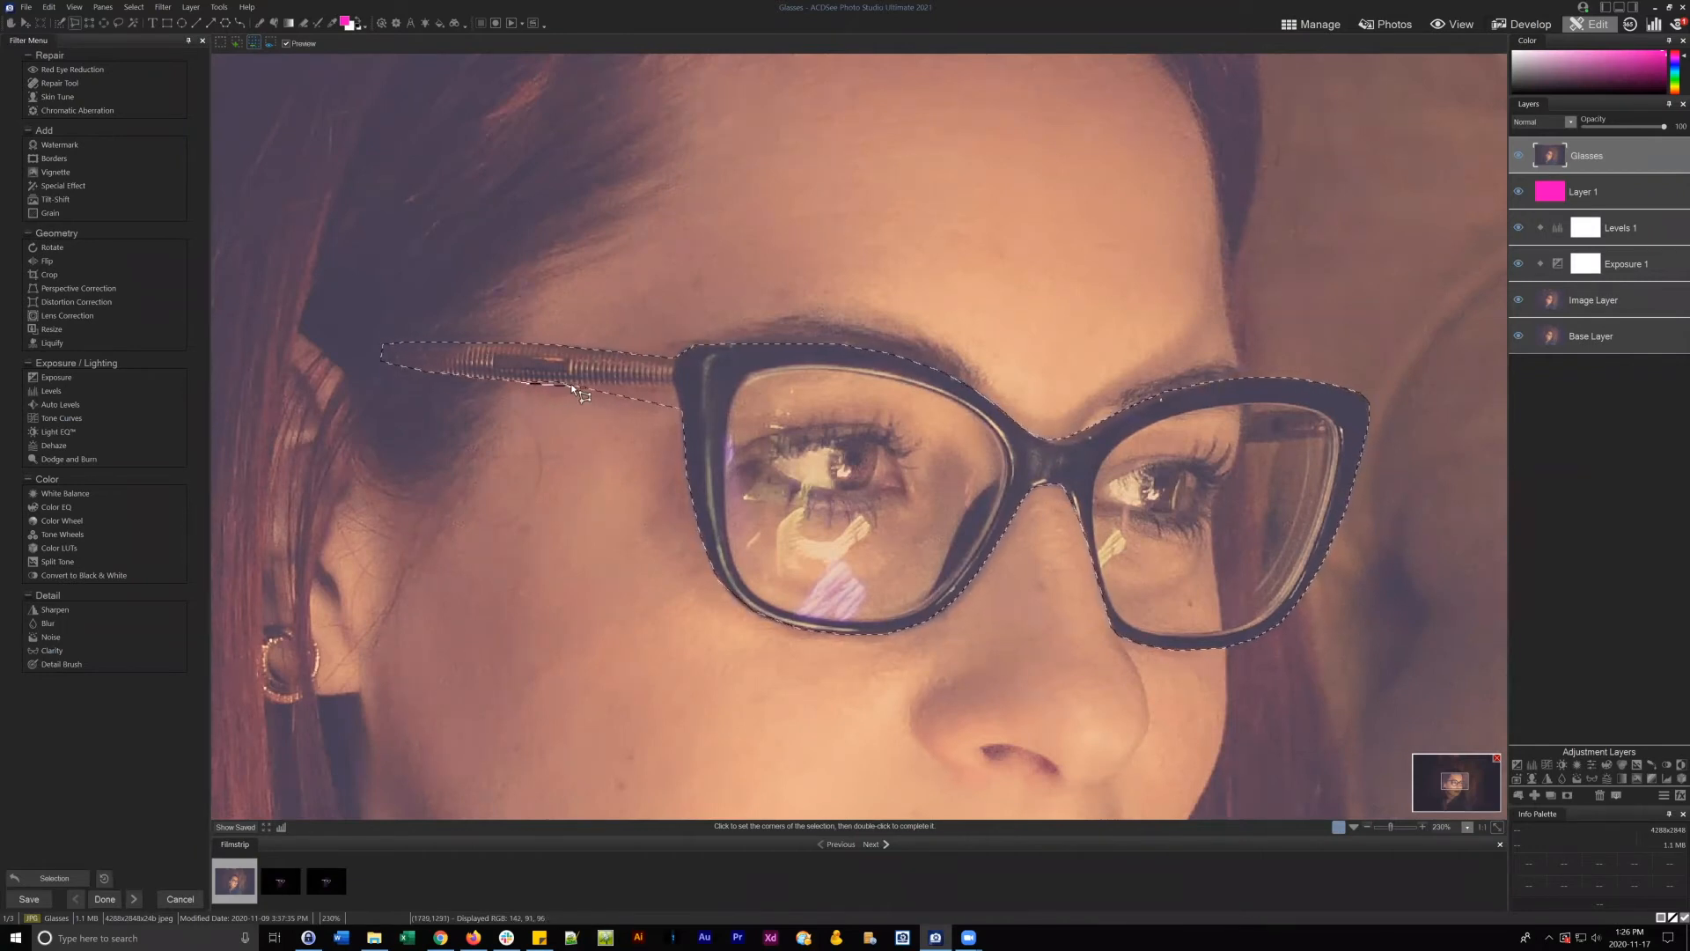
{"action": "left_click", "coordinate": [678, 400]}
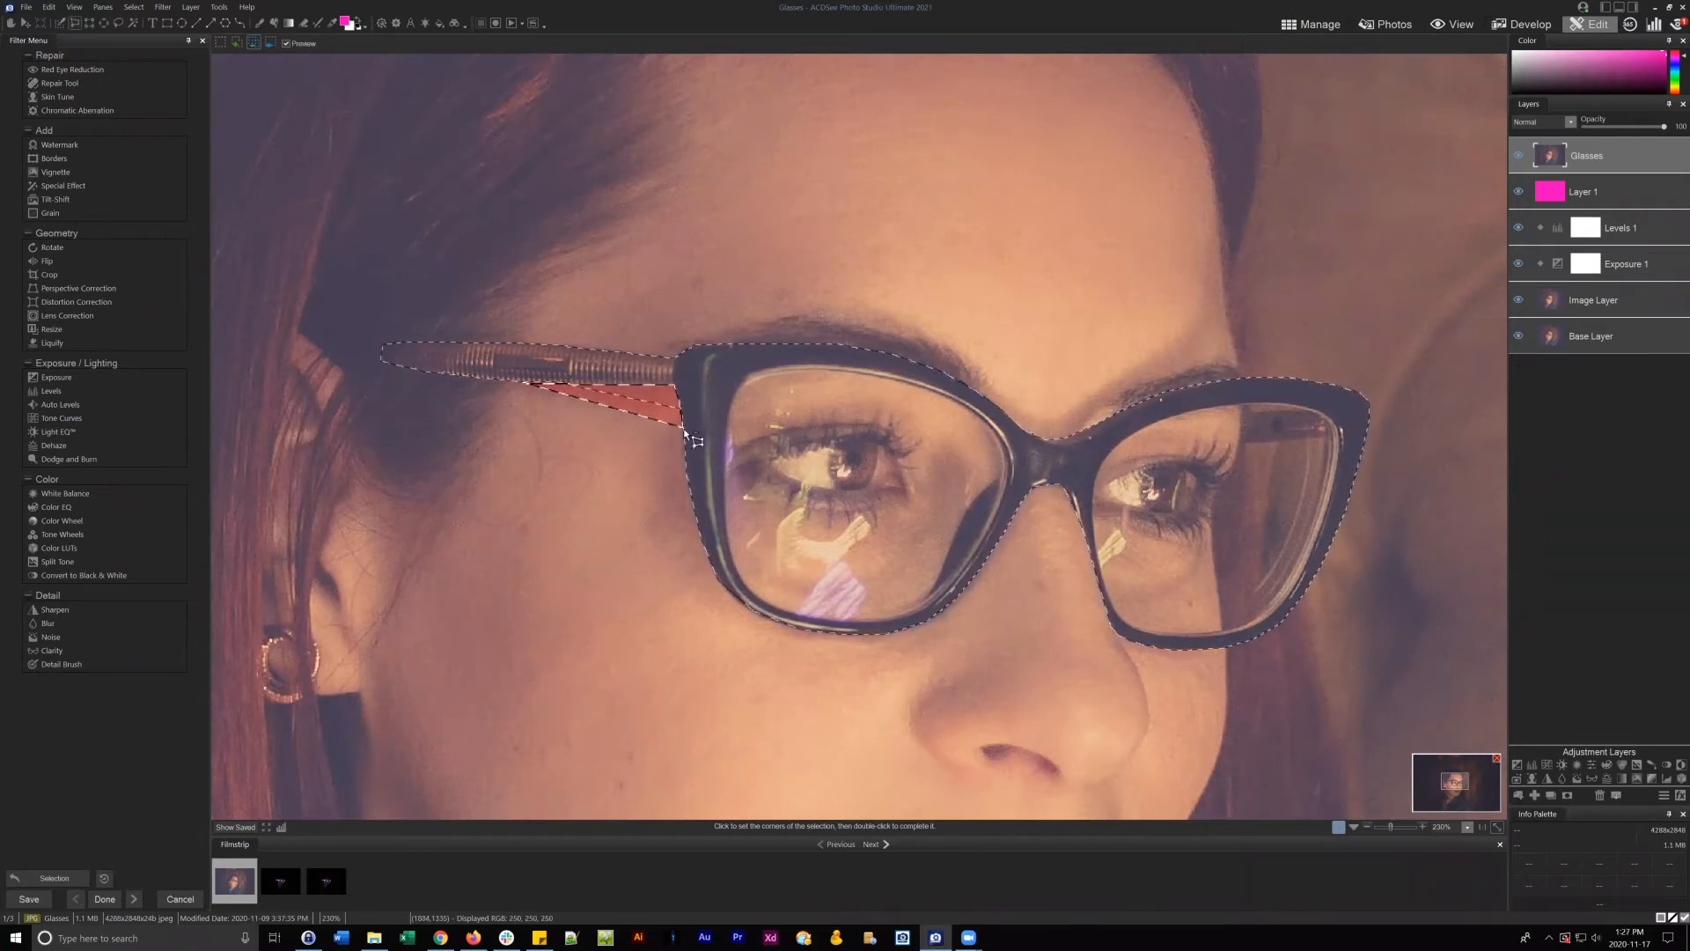
{"action": "double_click", "coordinate": [685, 430]}
- Subtract the larger lens's interior from the selection by tracing a polygon along the frame's inner edge
{"action": "left_click", "coordinate": [724, 499]}
{"action": "left_click", "coordinate": [725, 445]}
{"action": "left_click", "coordinate": [730, 407]}
{"action": "left_click", "coordinate": [740, 388]}
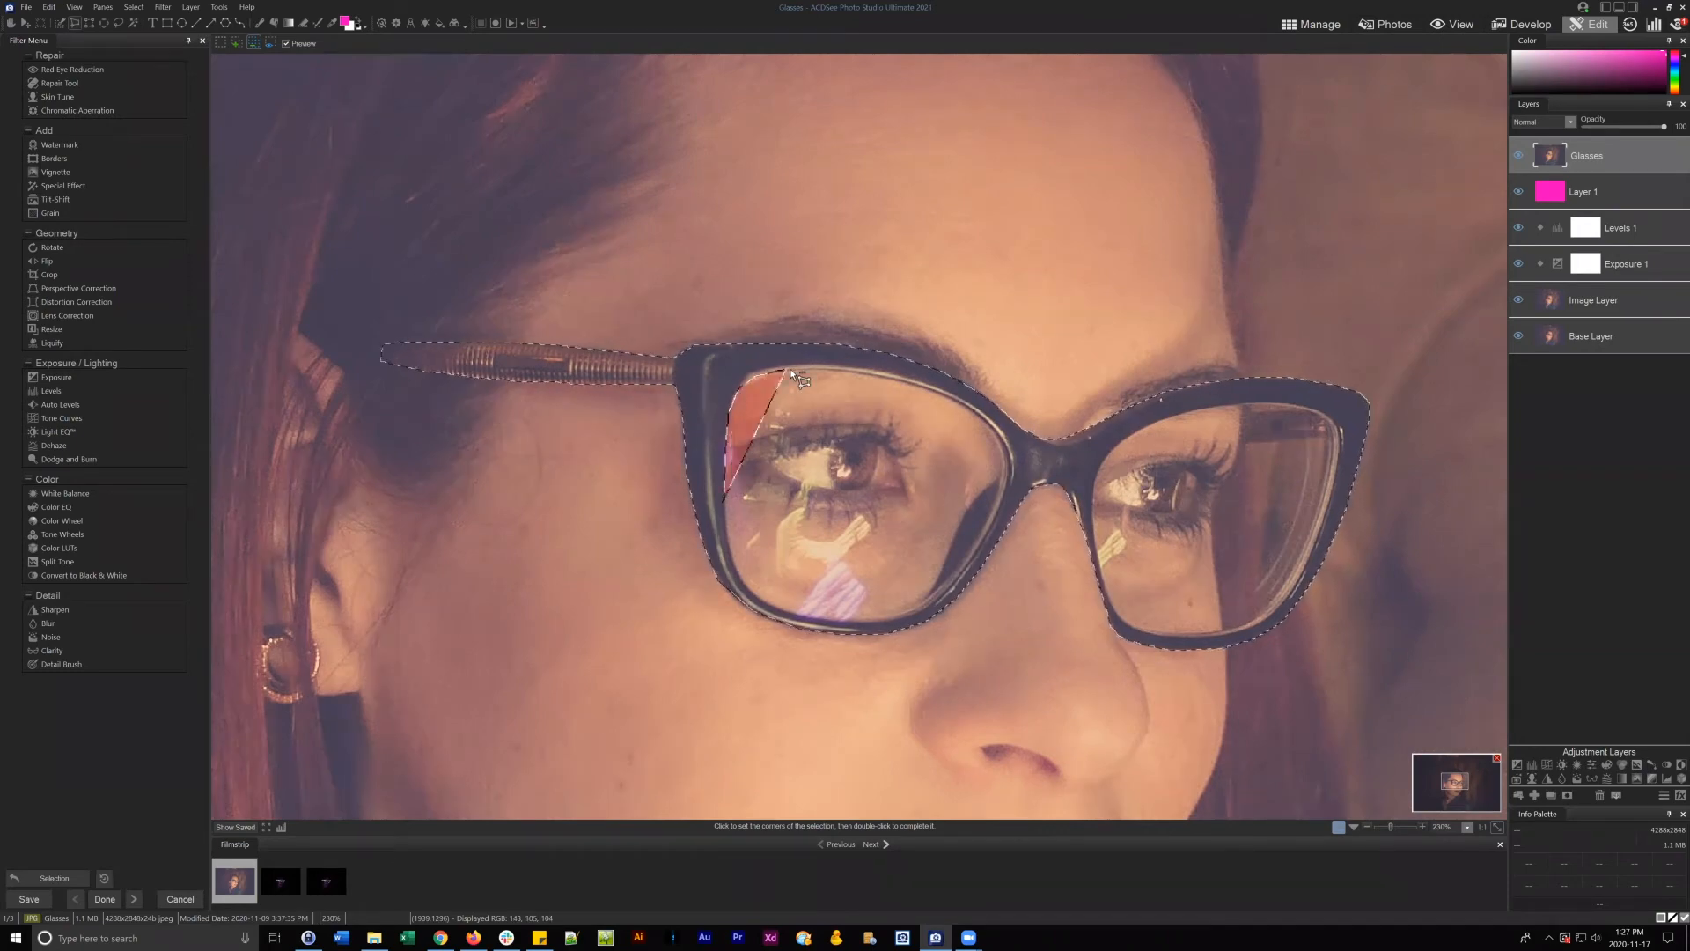
{"action": "left_click", "coordinate": [838, 370]}
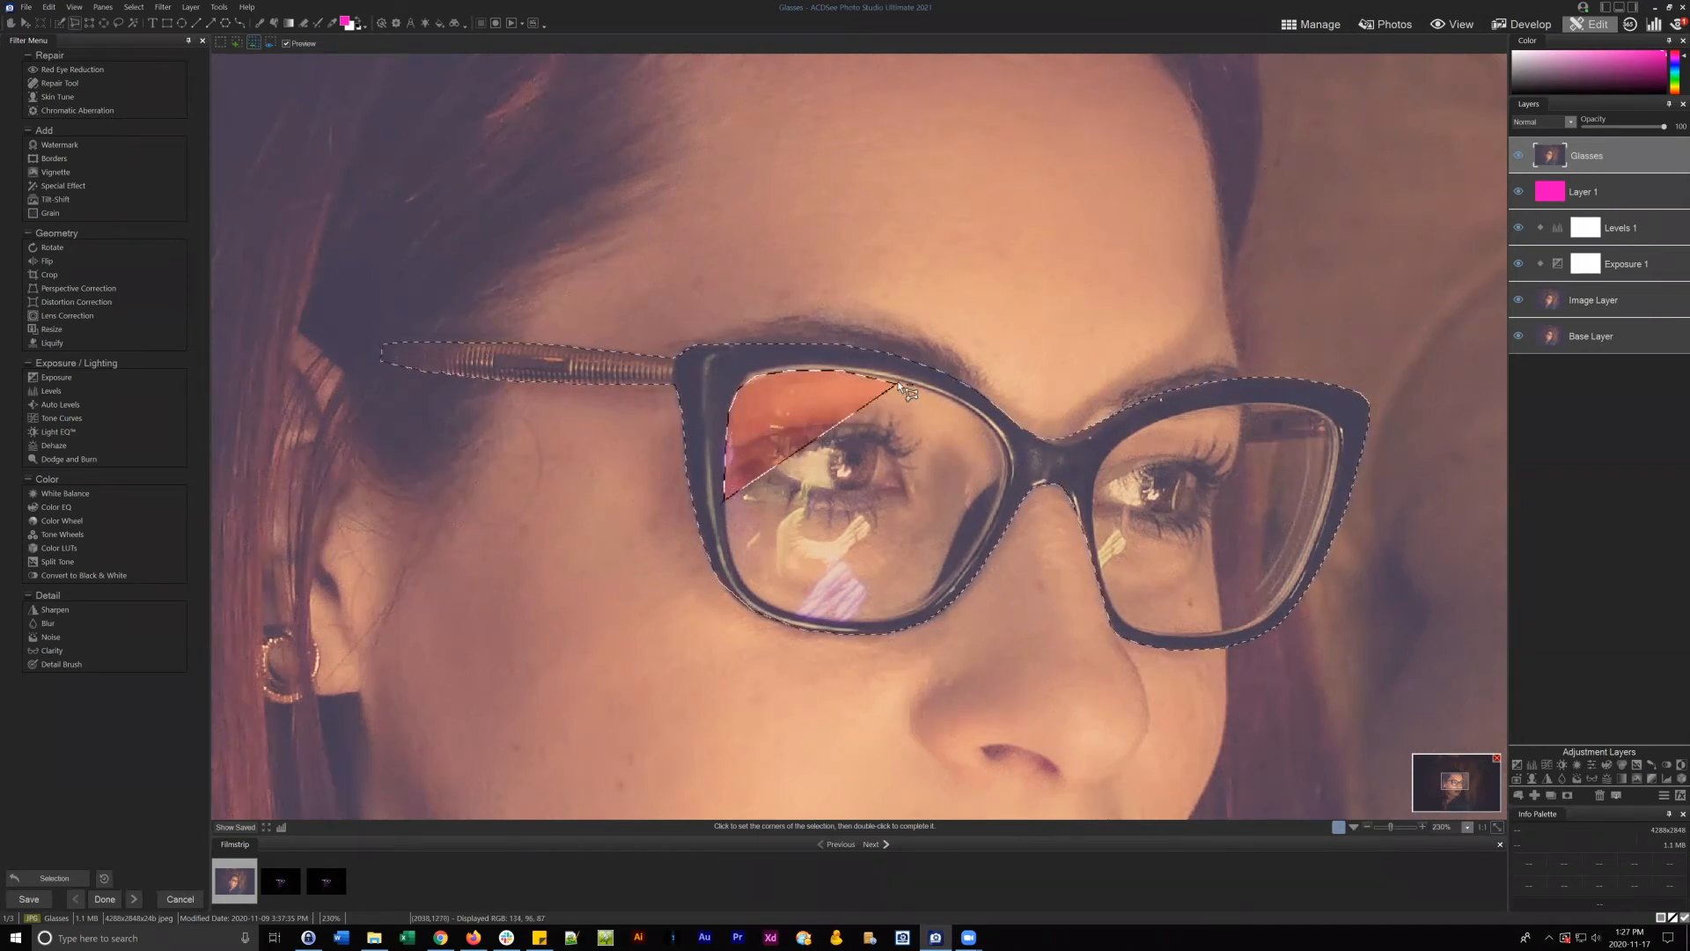
{"action": "left_click", "coordinate": [932, 391]}
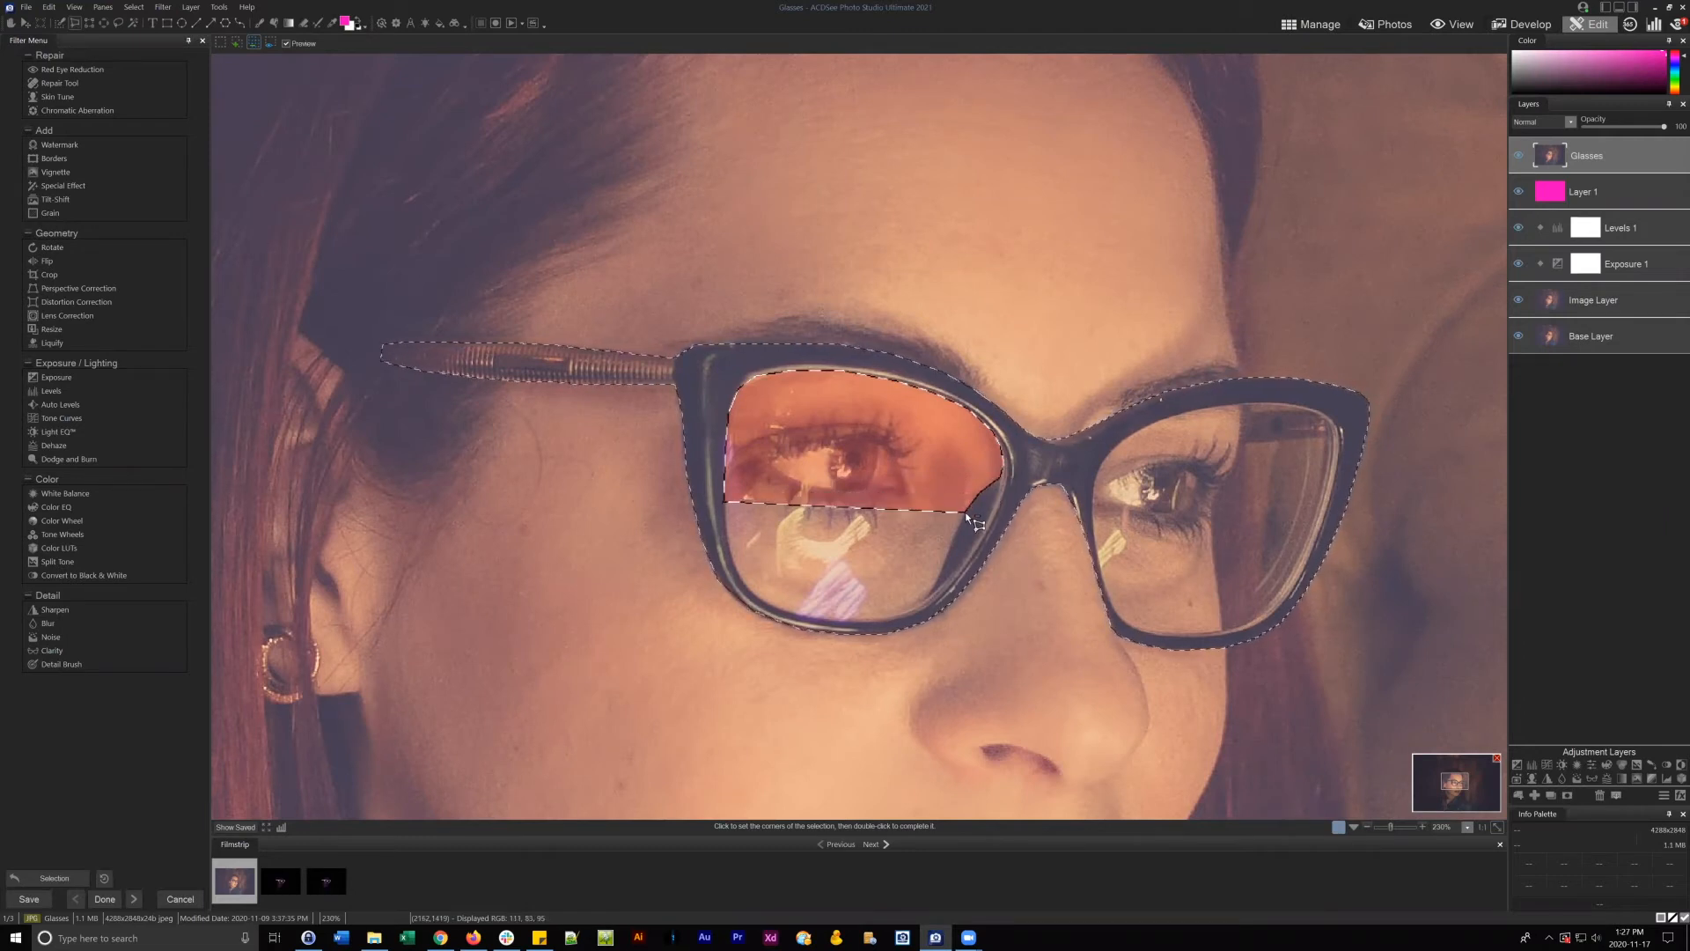
{"action": "left_click", "coordinate": [966, 514]}
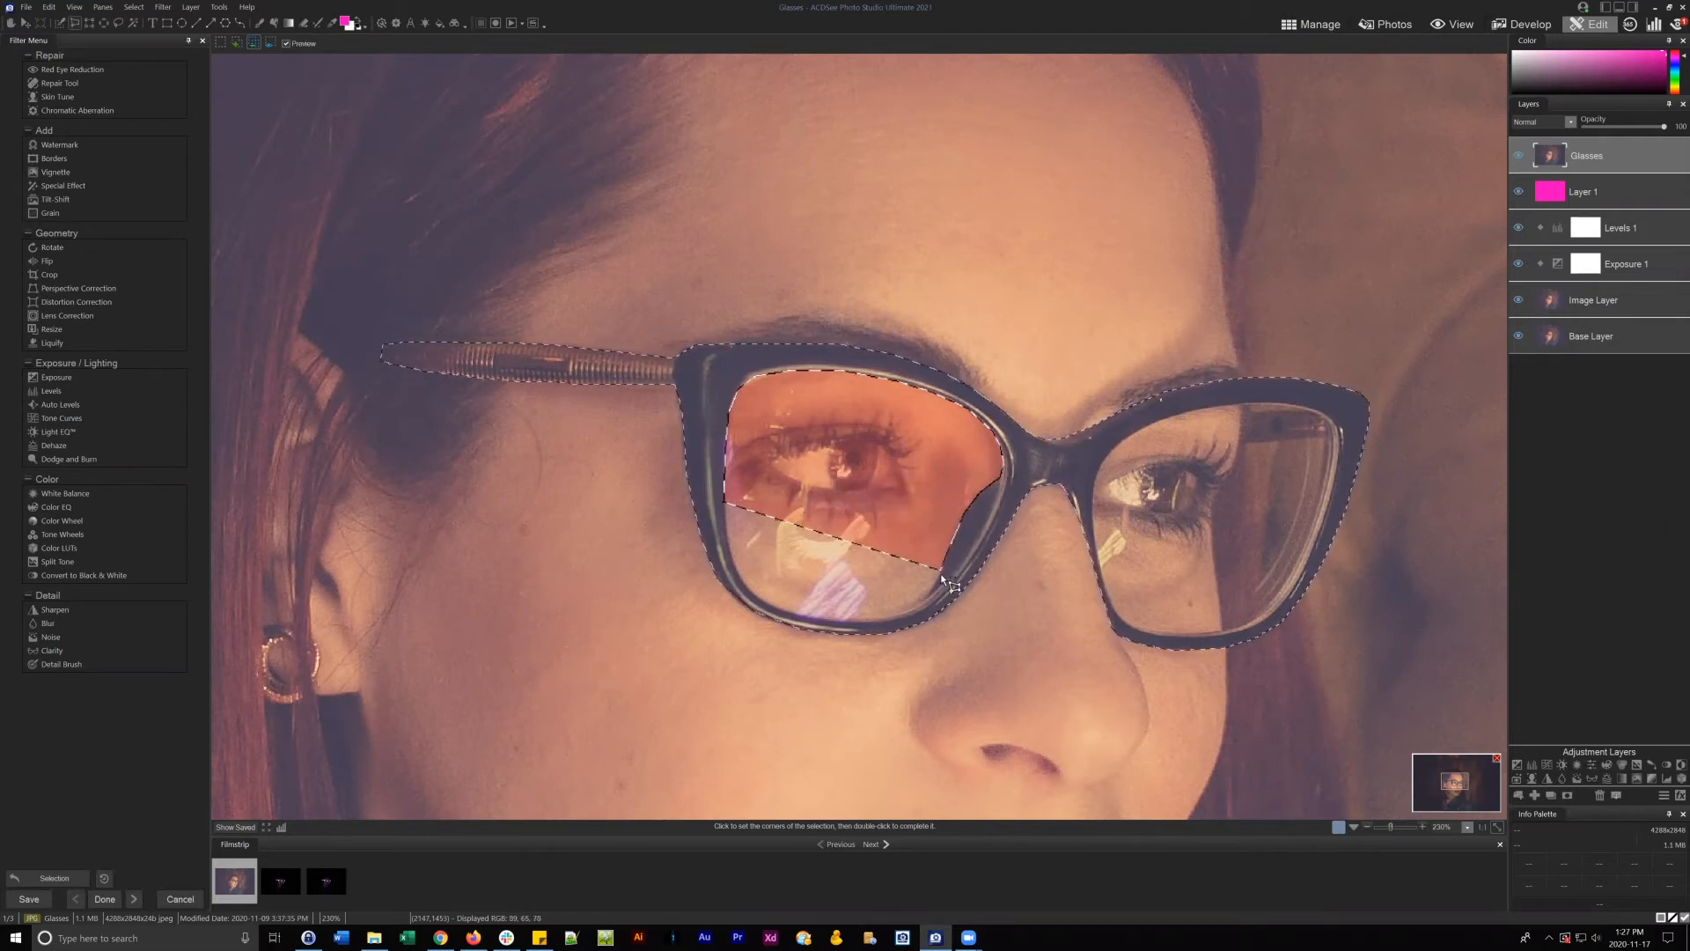
{"action": "left_click", "coordinate": [896, 619]}
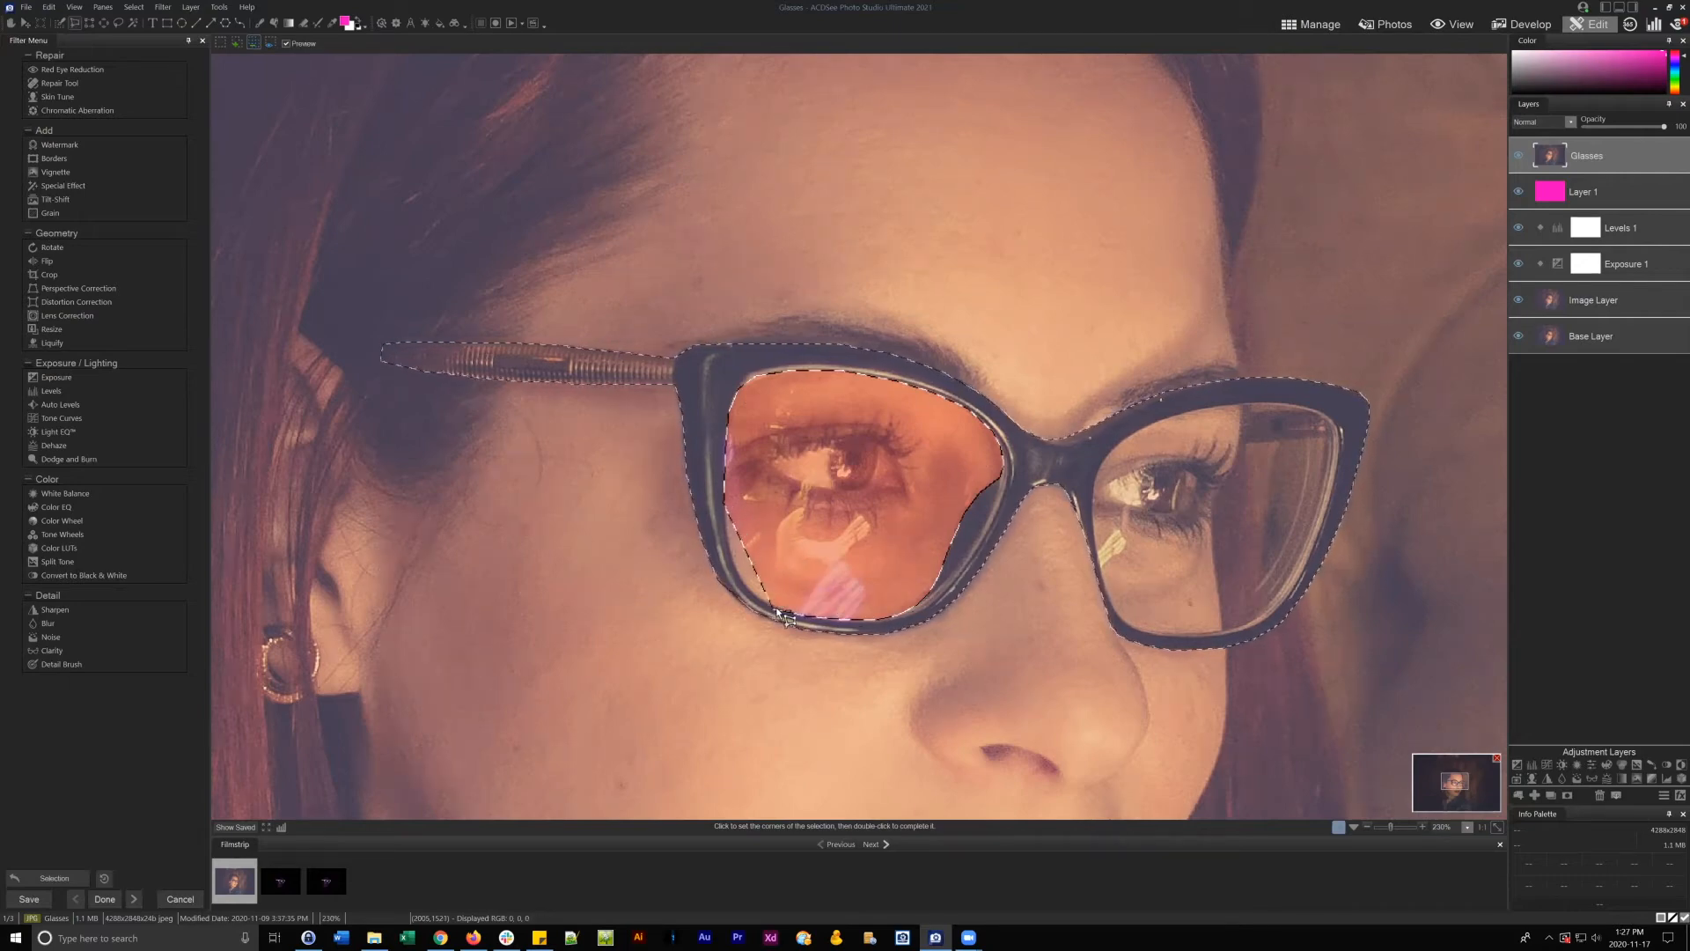
{"action": "double_click", "coordinate": [735, 562]}
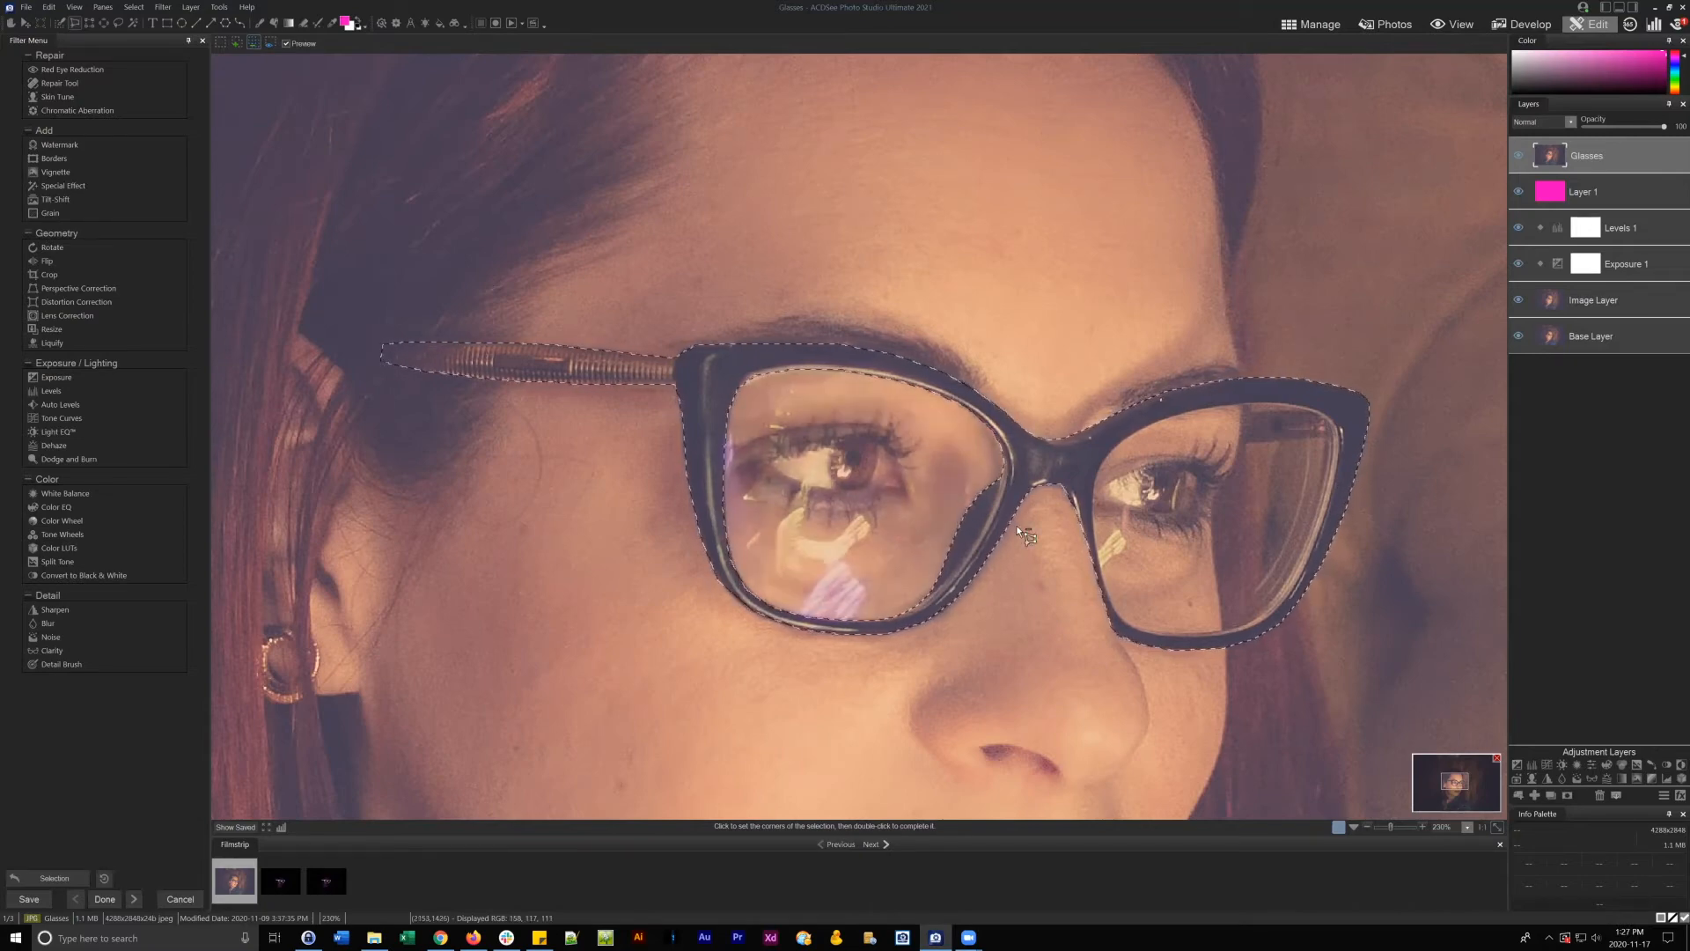
- Subtract the smaller lens's interior from the selection with a polygon that skirts the far arm seen through the lens
{"action": "left_click", "coordinate": [1107, 452]}
{"action": "left_click", "coordinate": [1174, 415]}
{"action": "left_click", "coordinate": [1245, 403]}
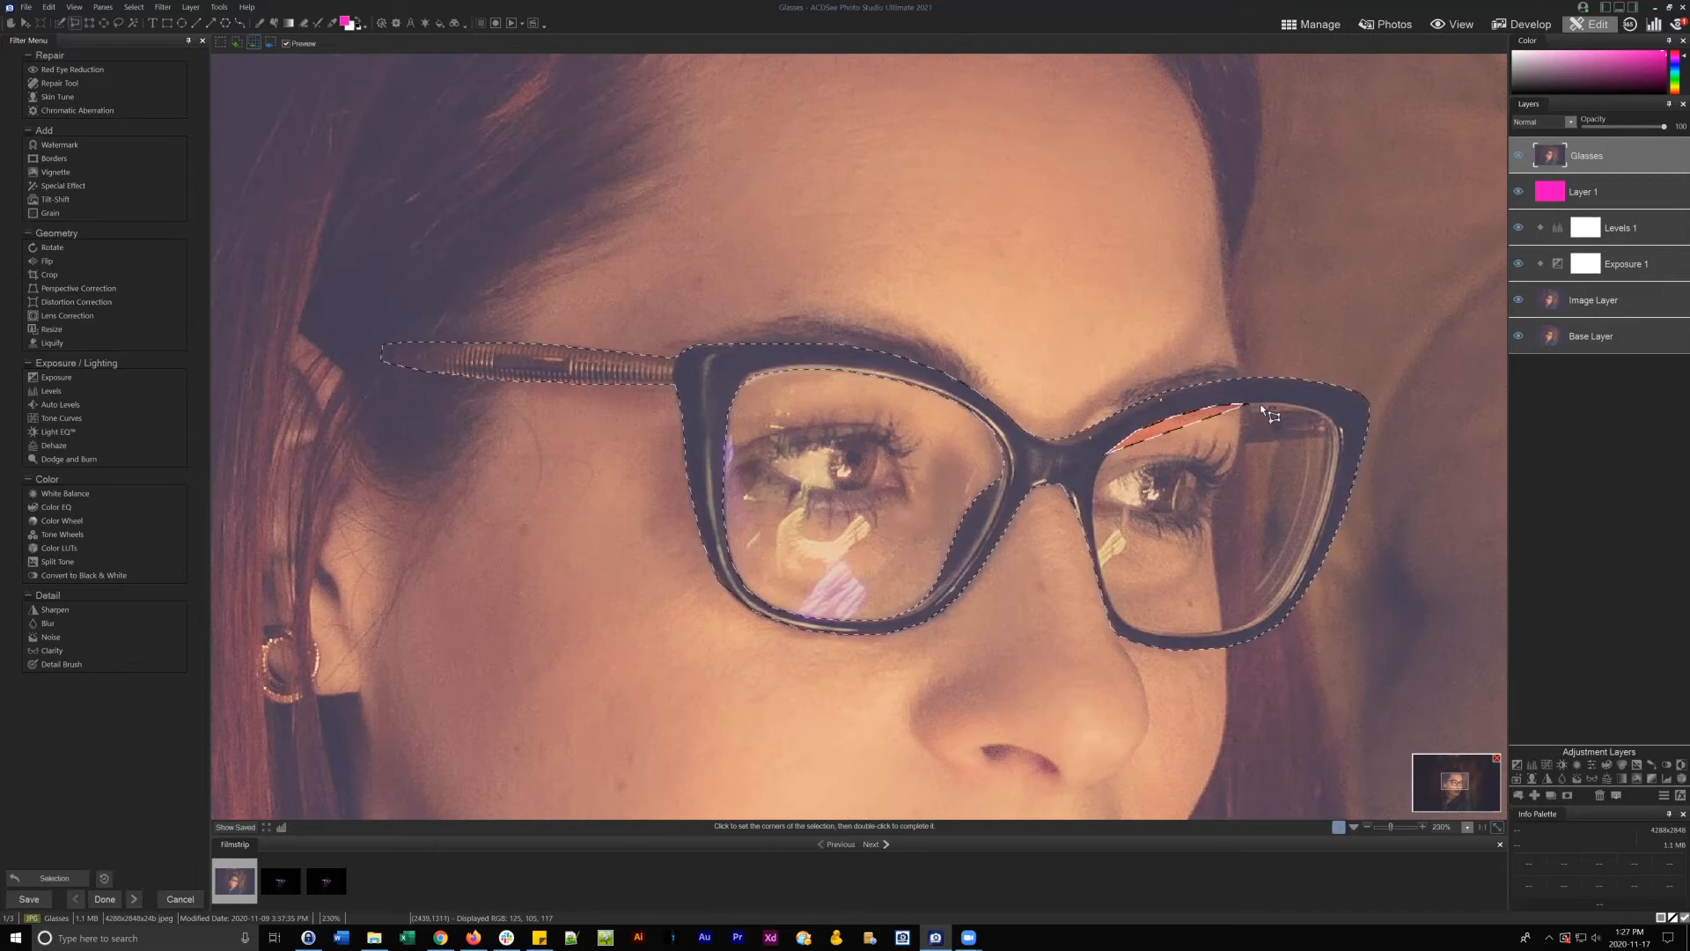
{"action": "left_click", "coordinate": [1316, 412]}
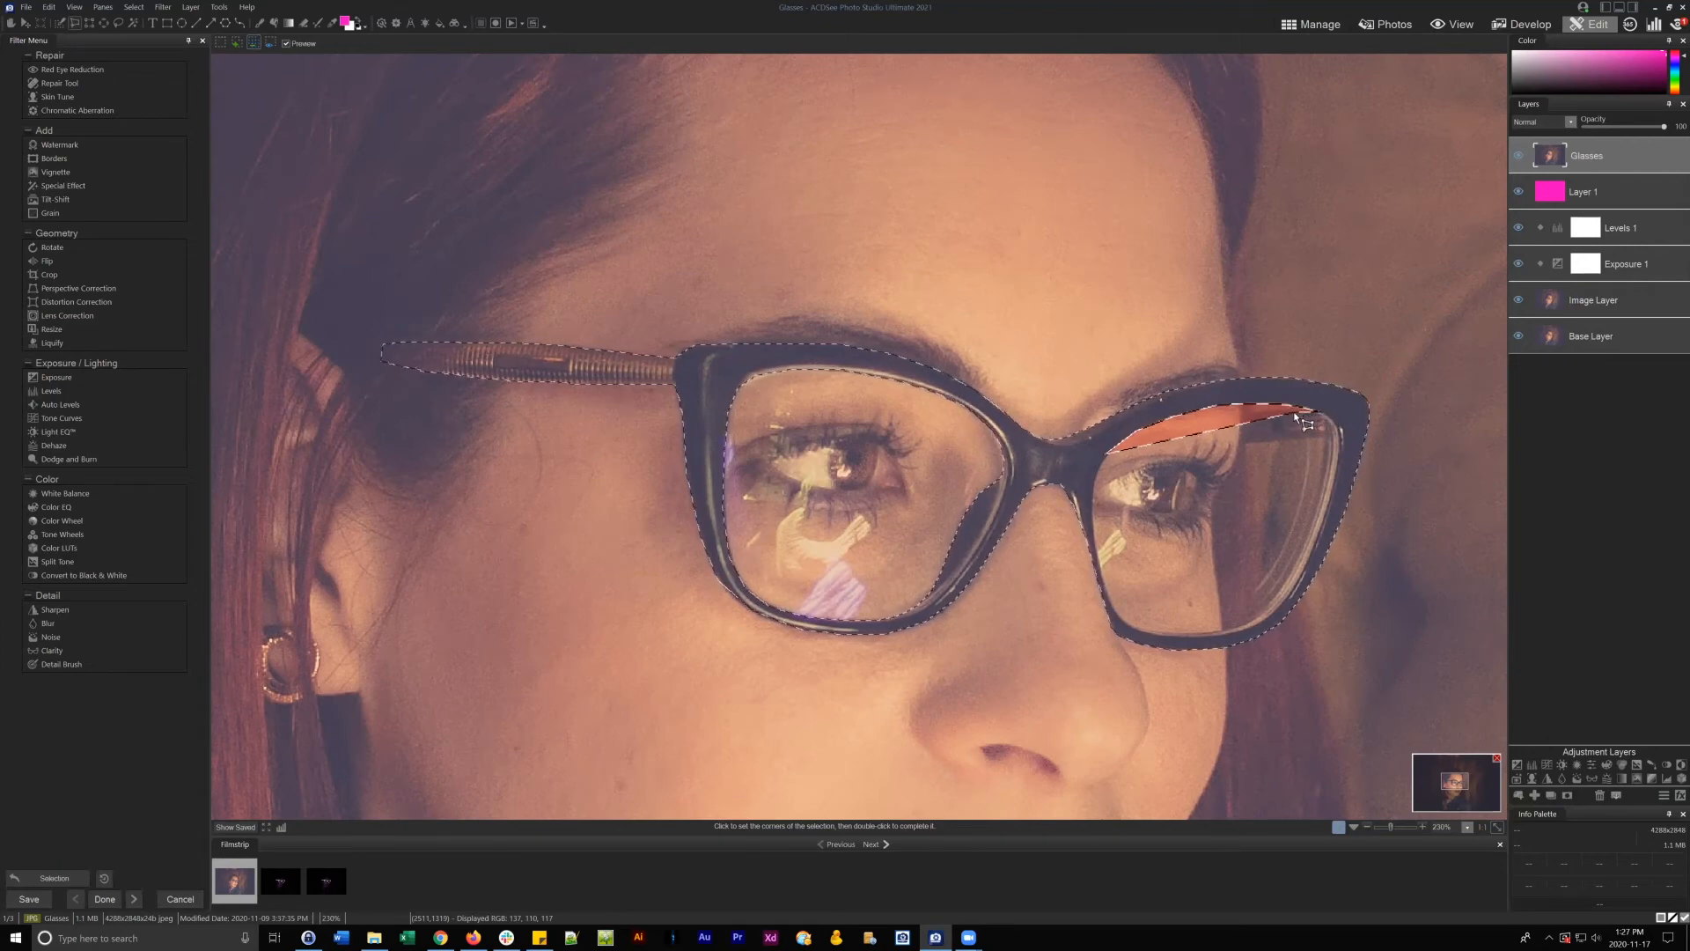
{"action": "left_click", "coordinate": [1243, 411]}
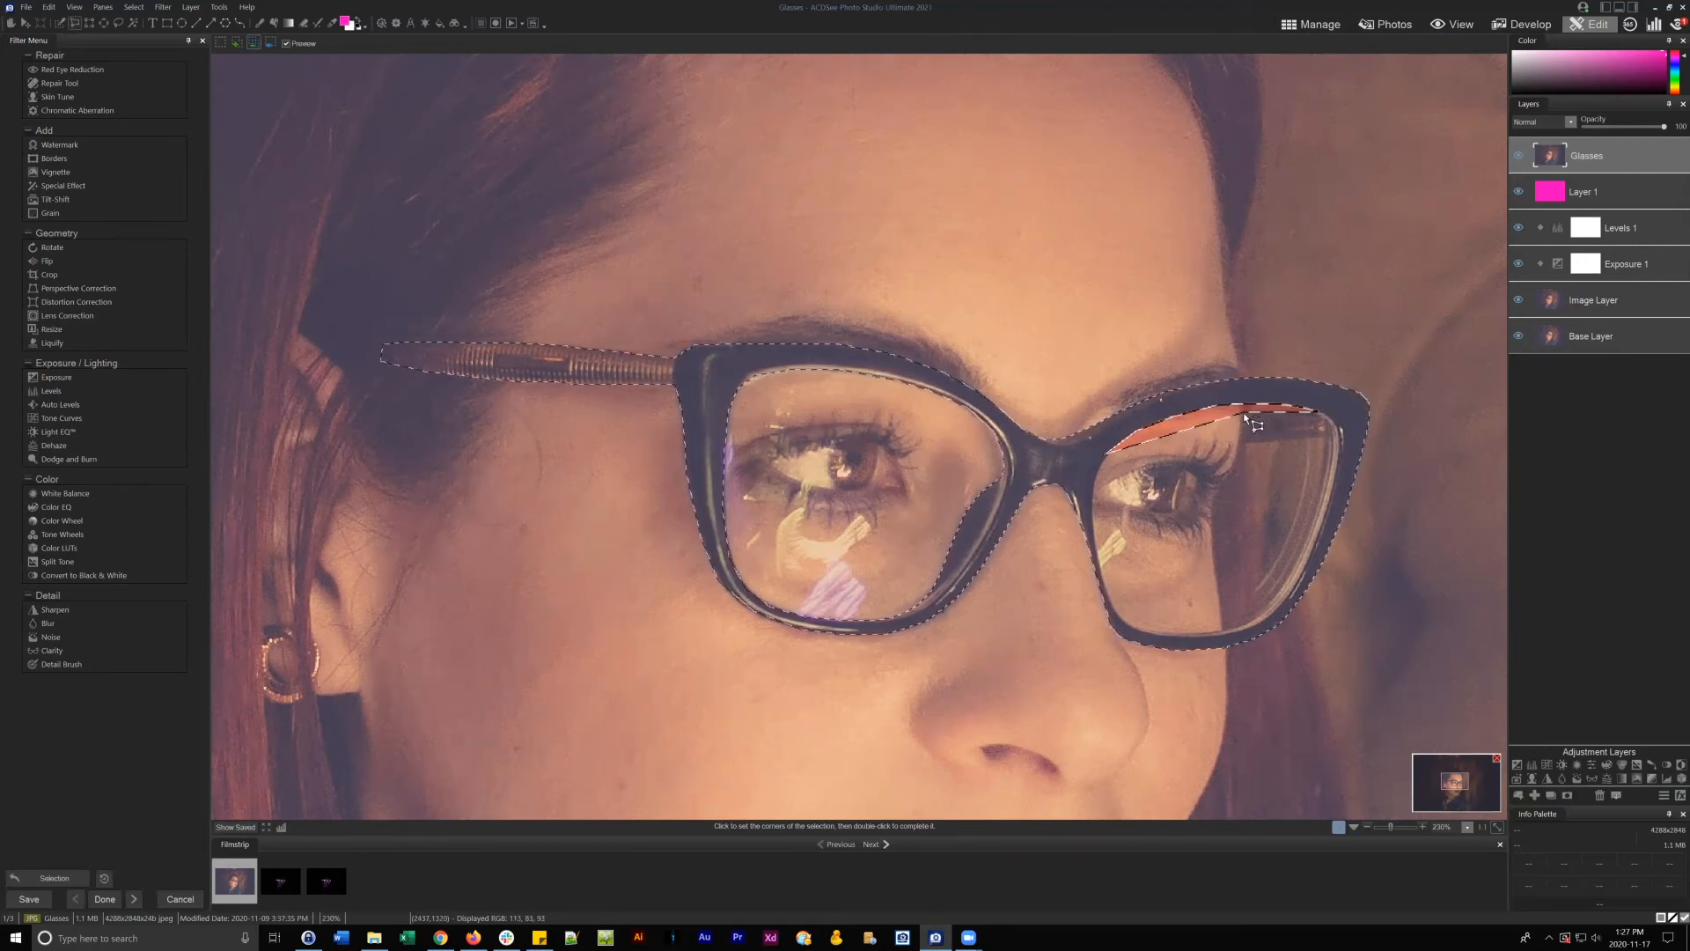
{"action": "left_click", "coordinate": [1242, 439]}
{"action": "left_click", "coordinate": [1332, 438]}
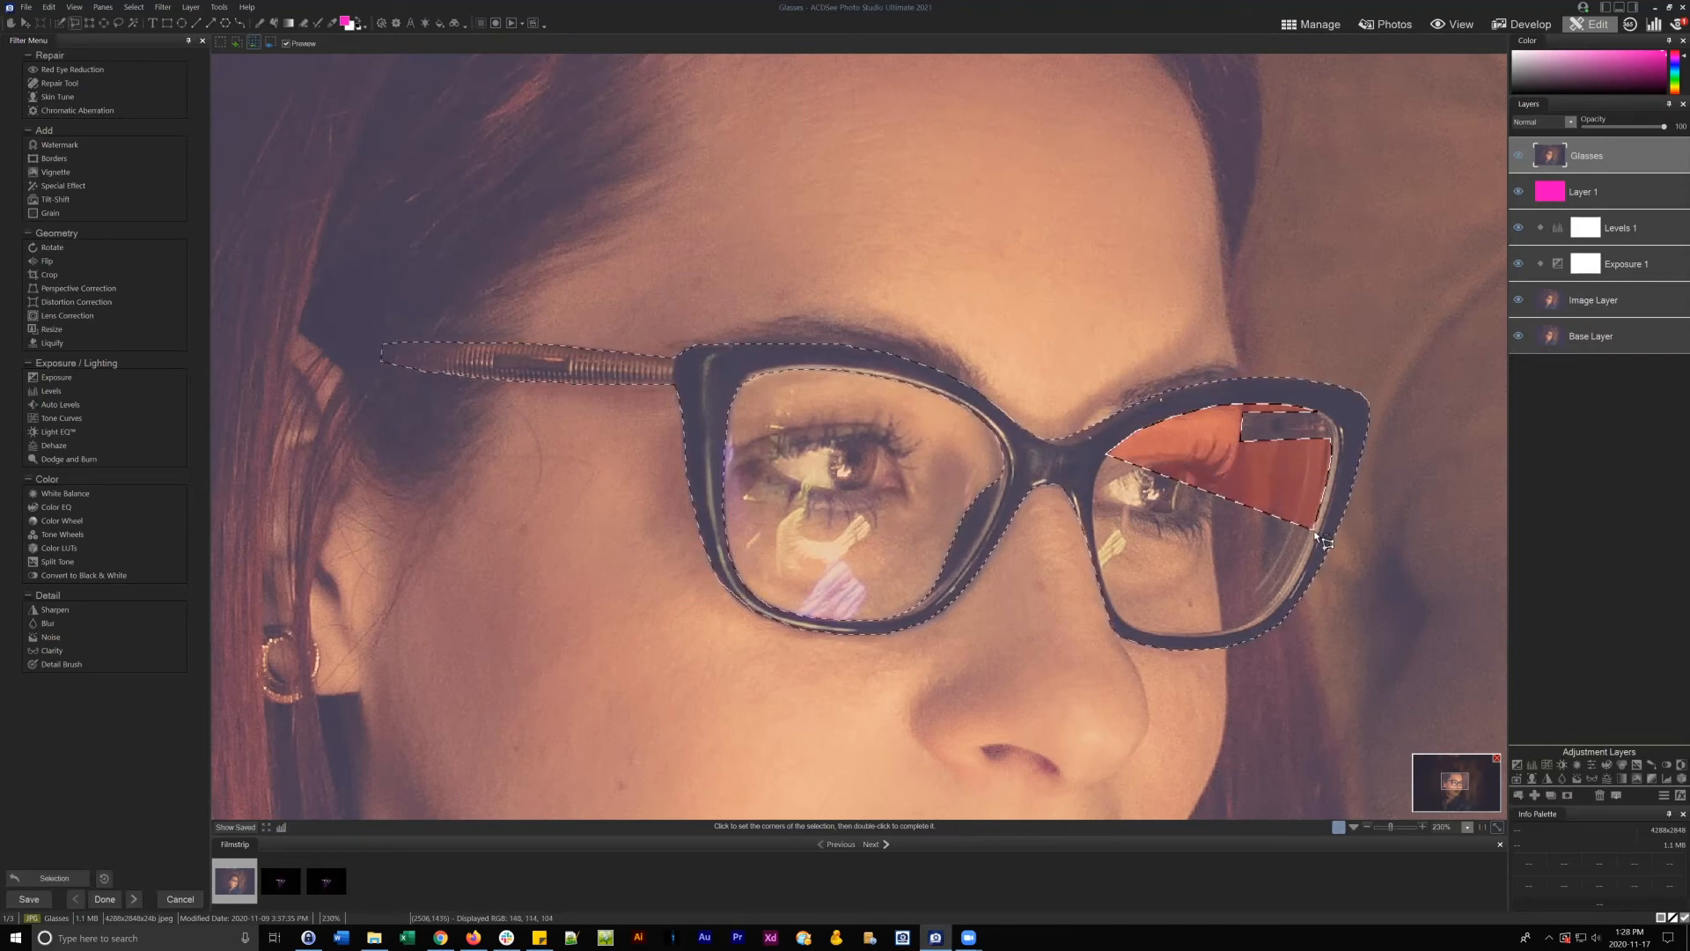
{"action": "left_click", "coordinate": [1301, 570]}
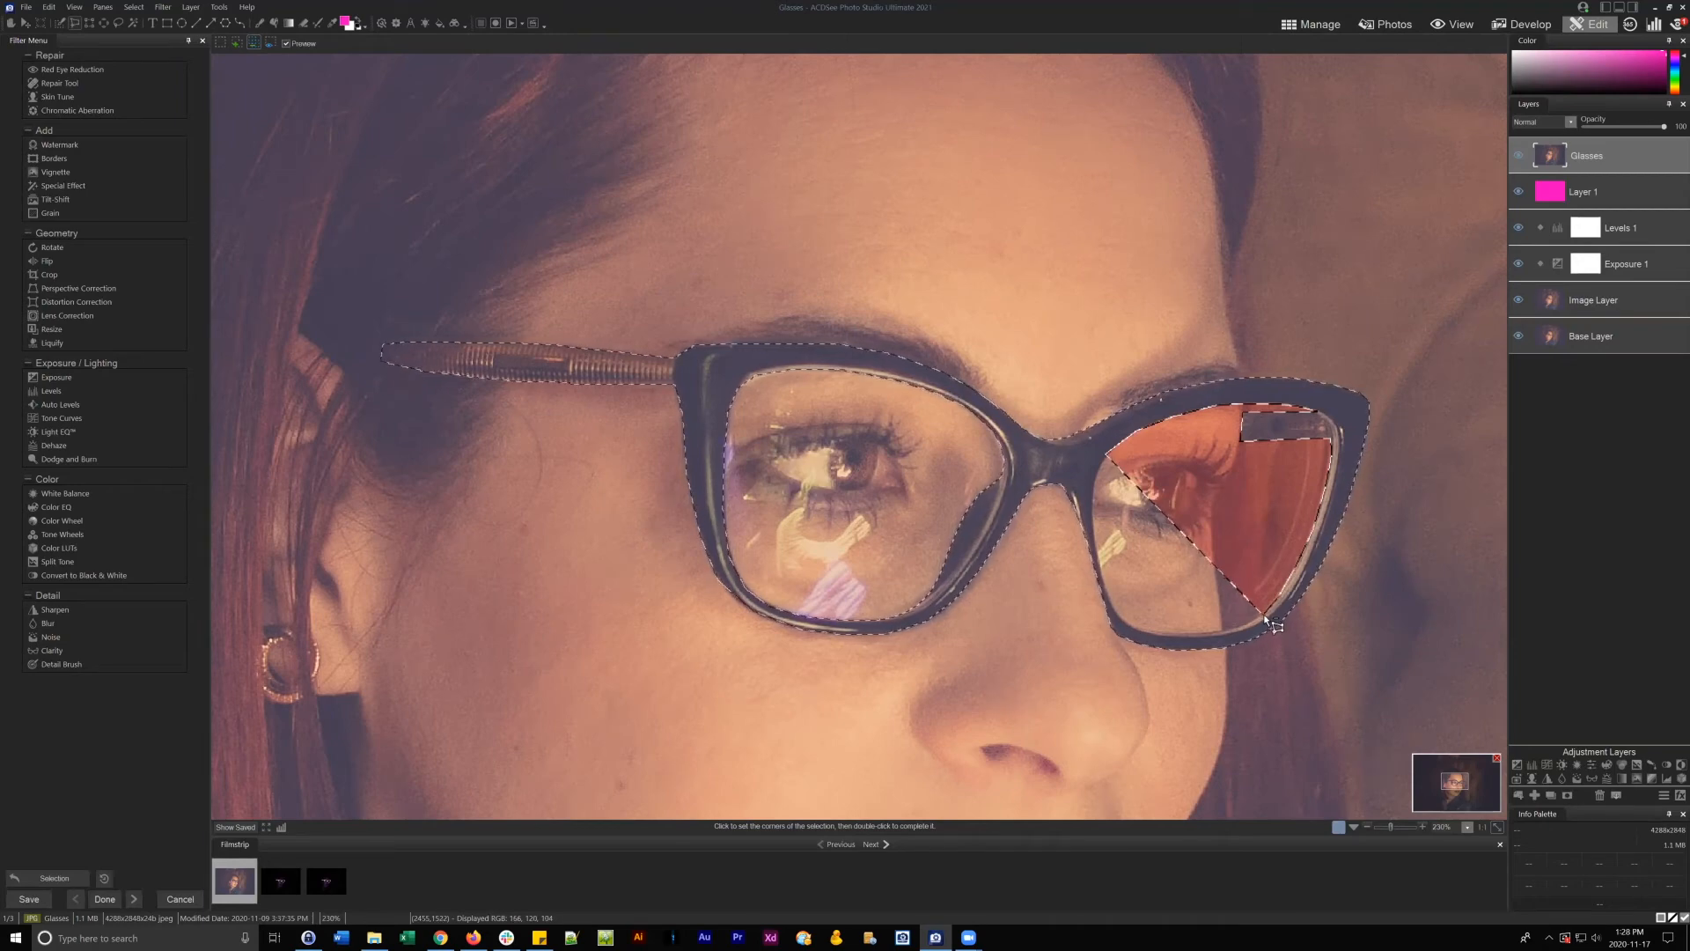
{"action": "left_click", "coordinate": [1244, 630]}
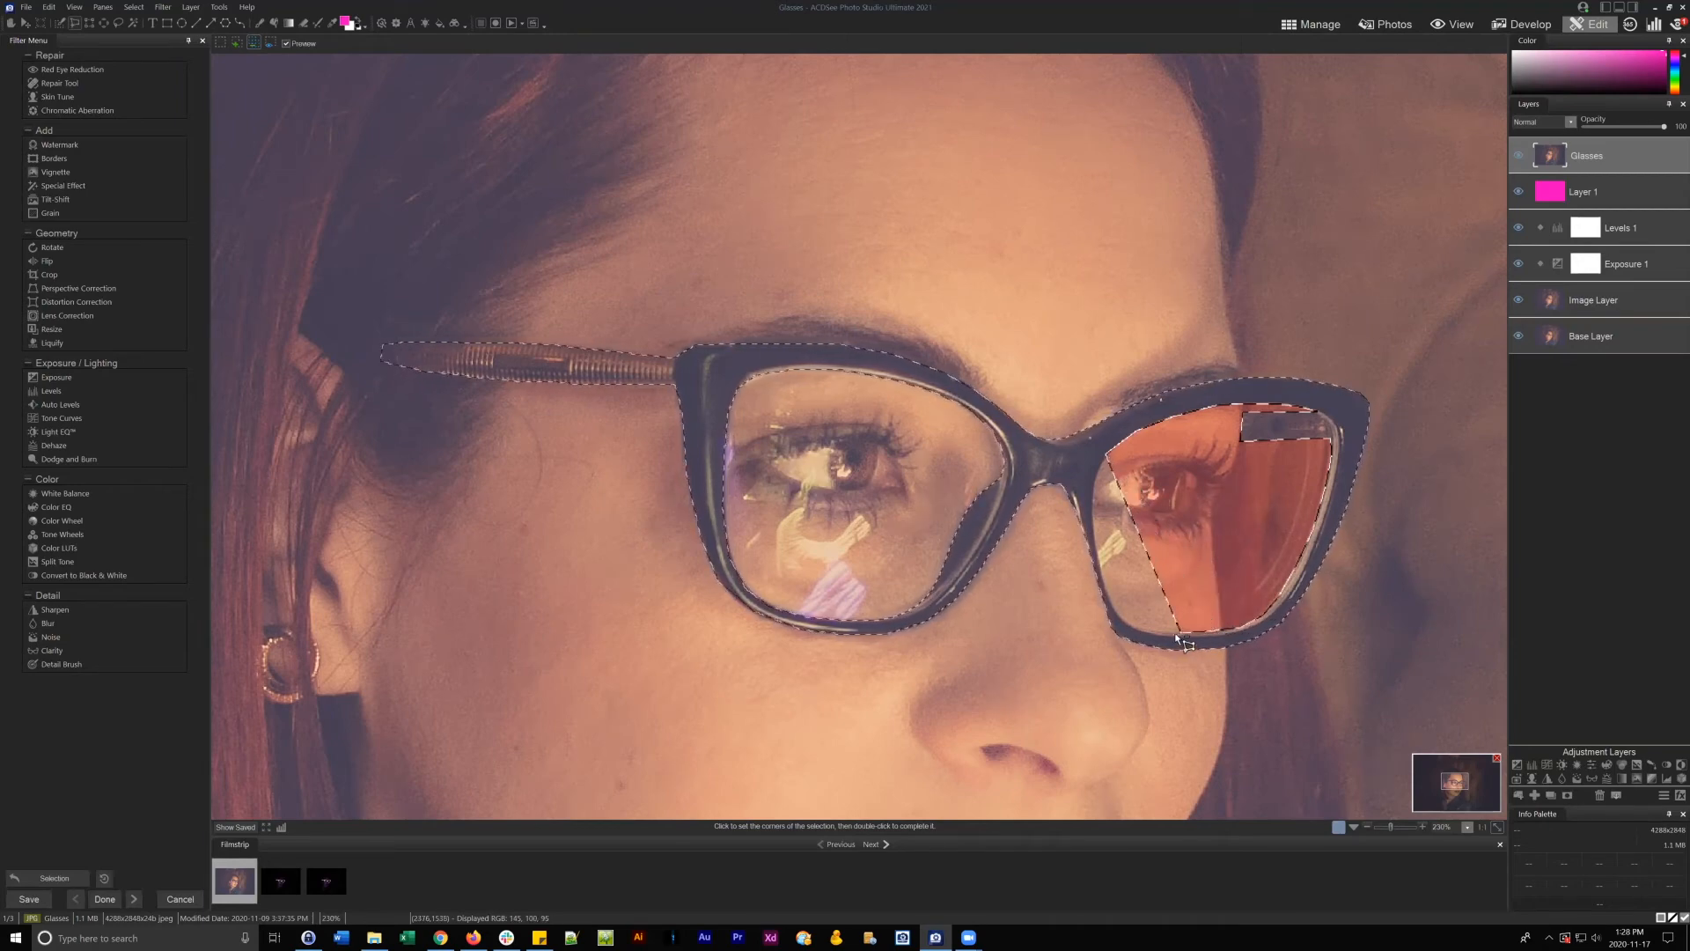
{"action": "left_click", "coordinate": [1121, 619]}
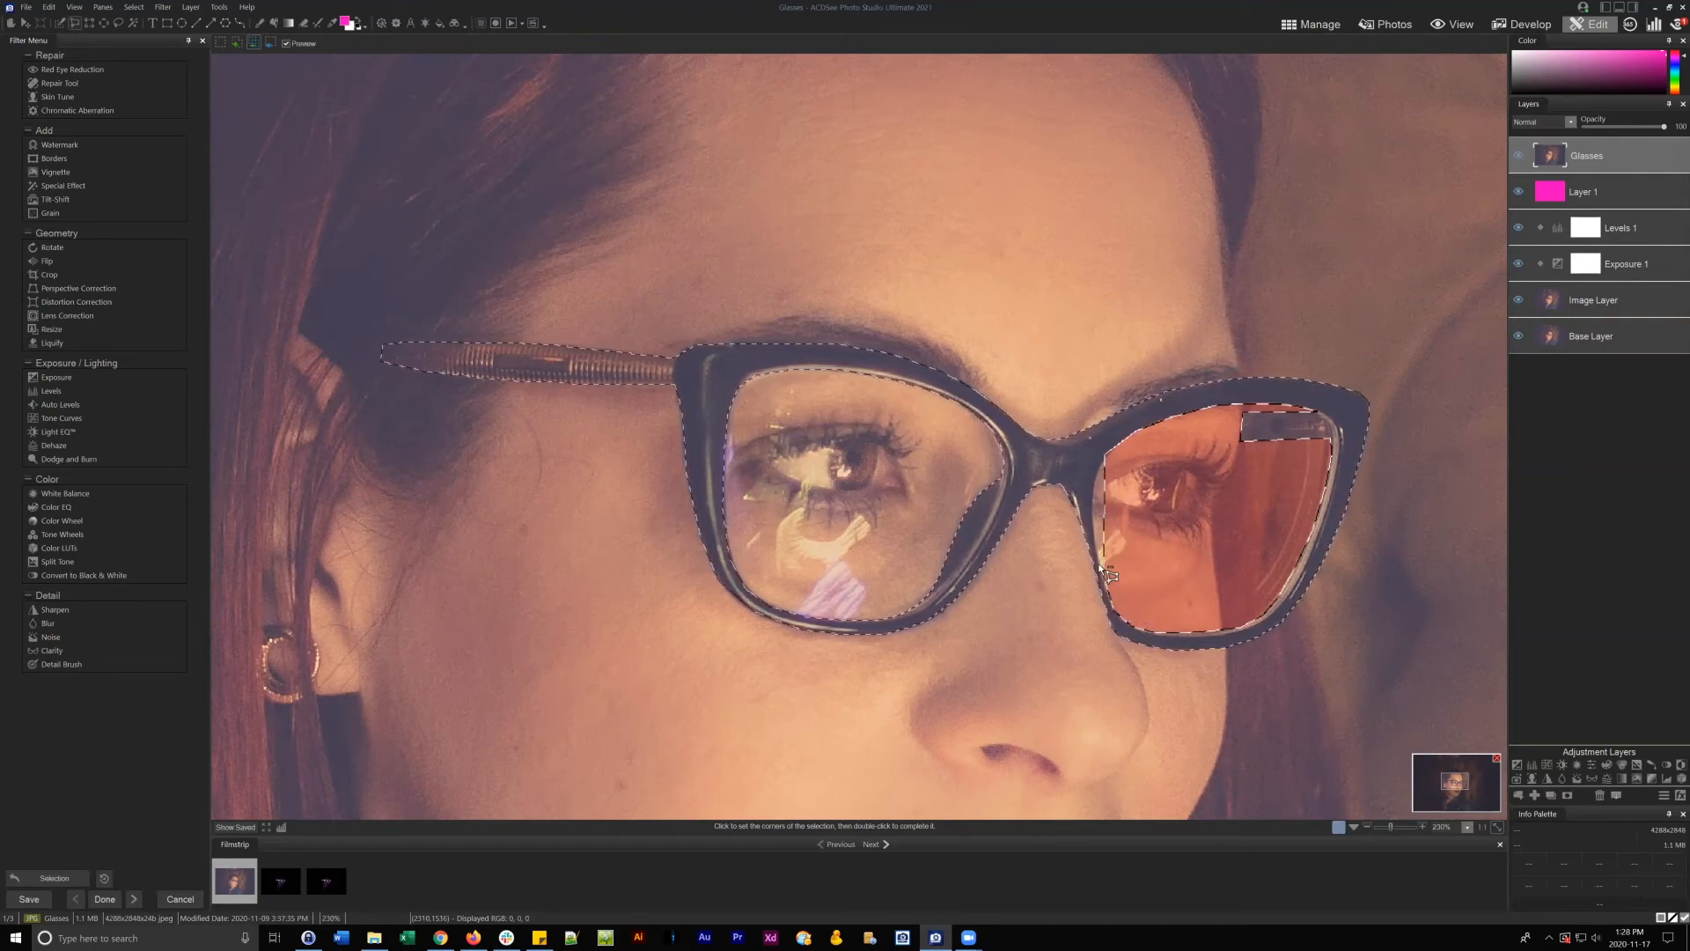
{"action": "double_click", "coordinate": [1098, 477]}
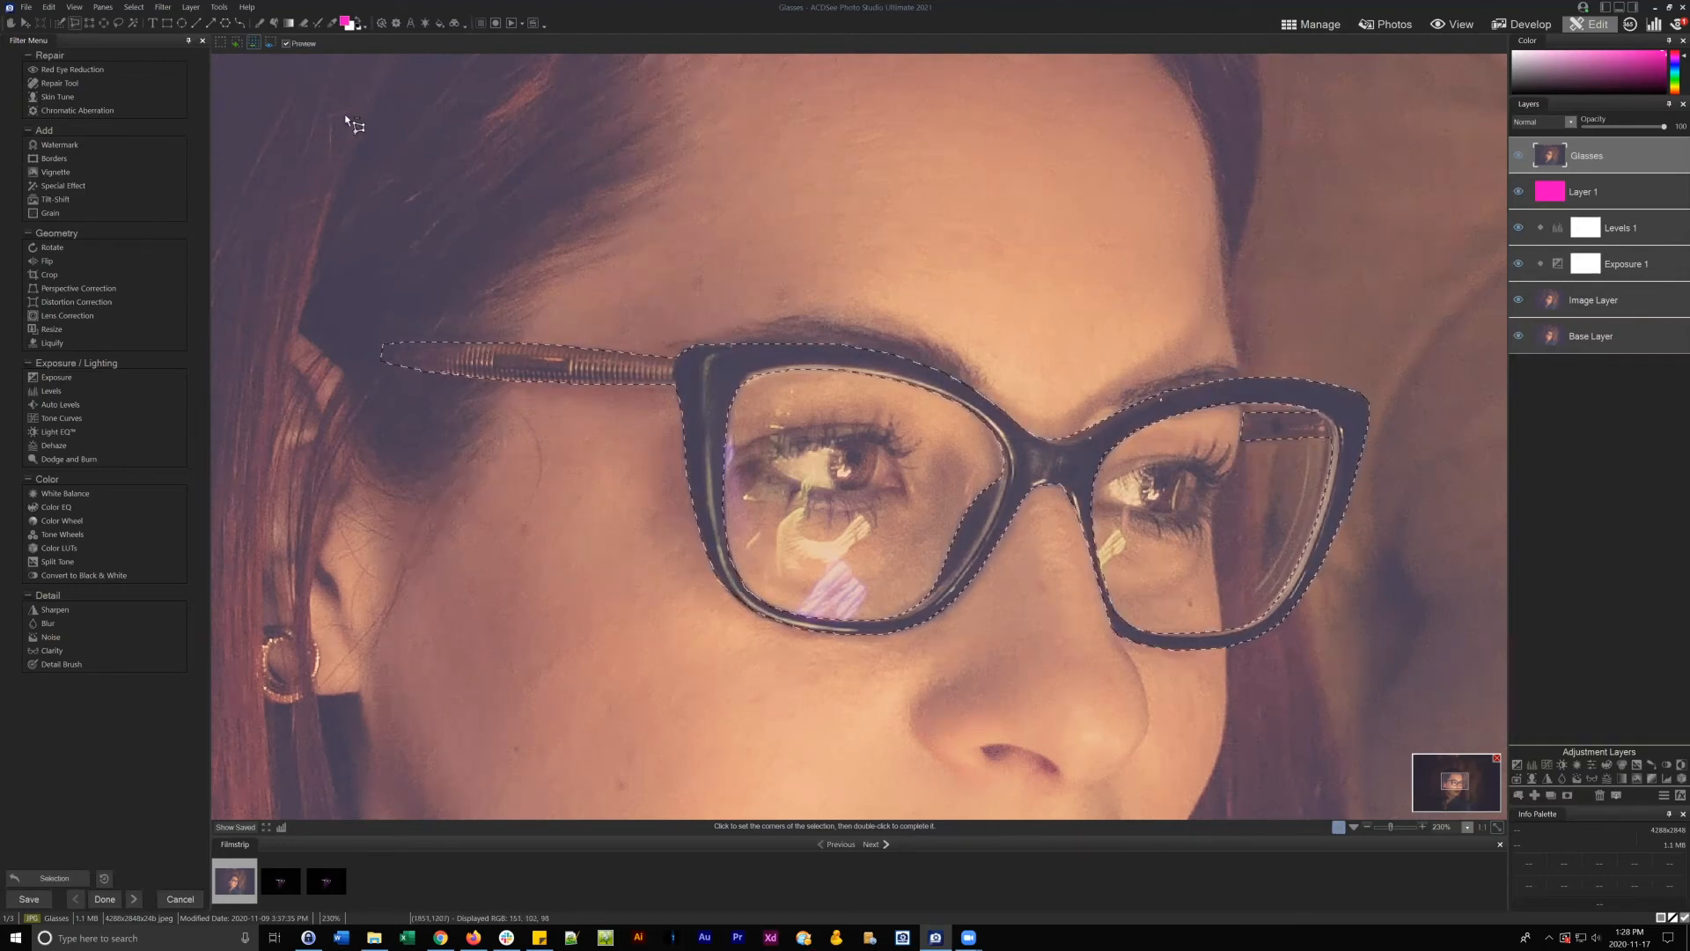
- Save the current selection under the name "Glasses"
{"action": "left_click", "coordinate": [135, 7]}
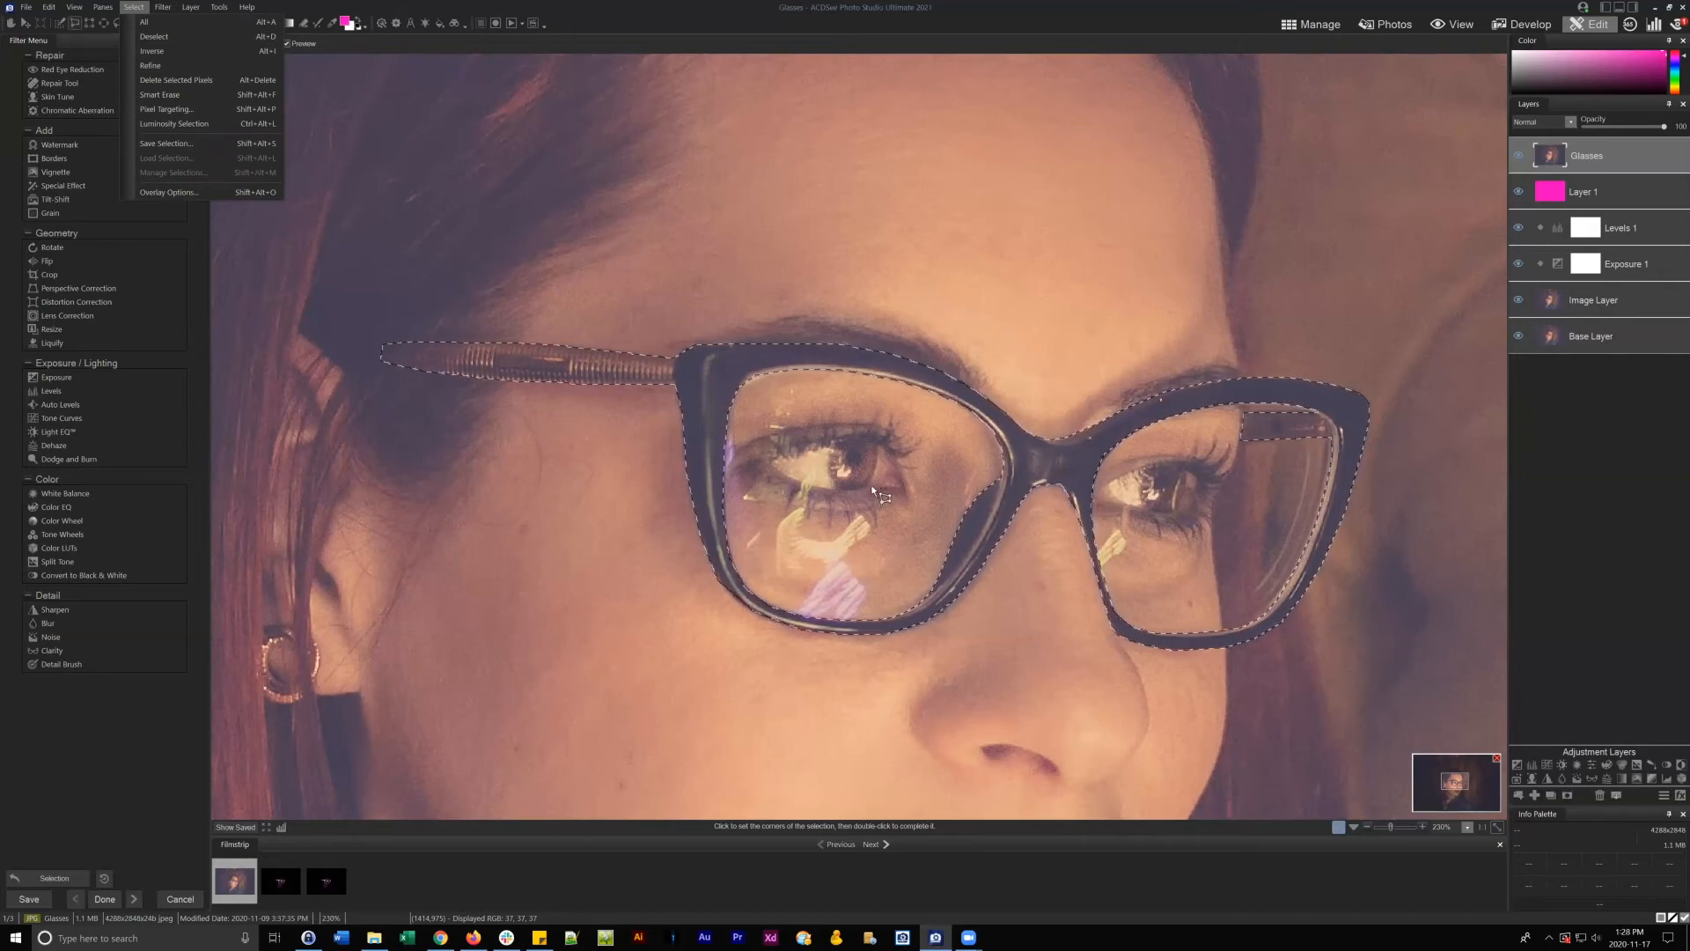
{"action": "left_click", "coordinate": [139, 7]}
{"action": "left_click", "coordinate": [138, 7]}
{"action": "left_click", "coordinate": [168, 143]}
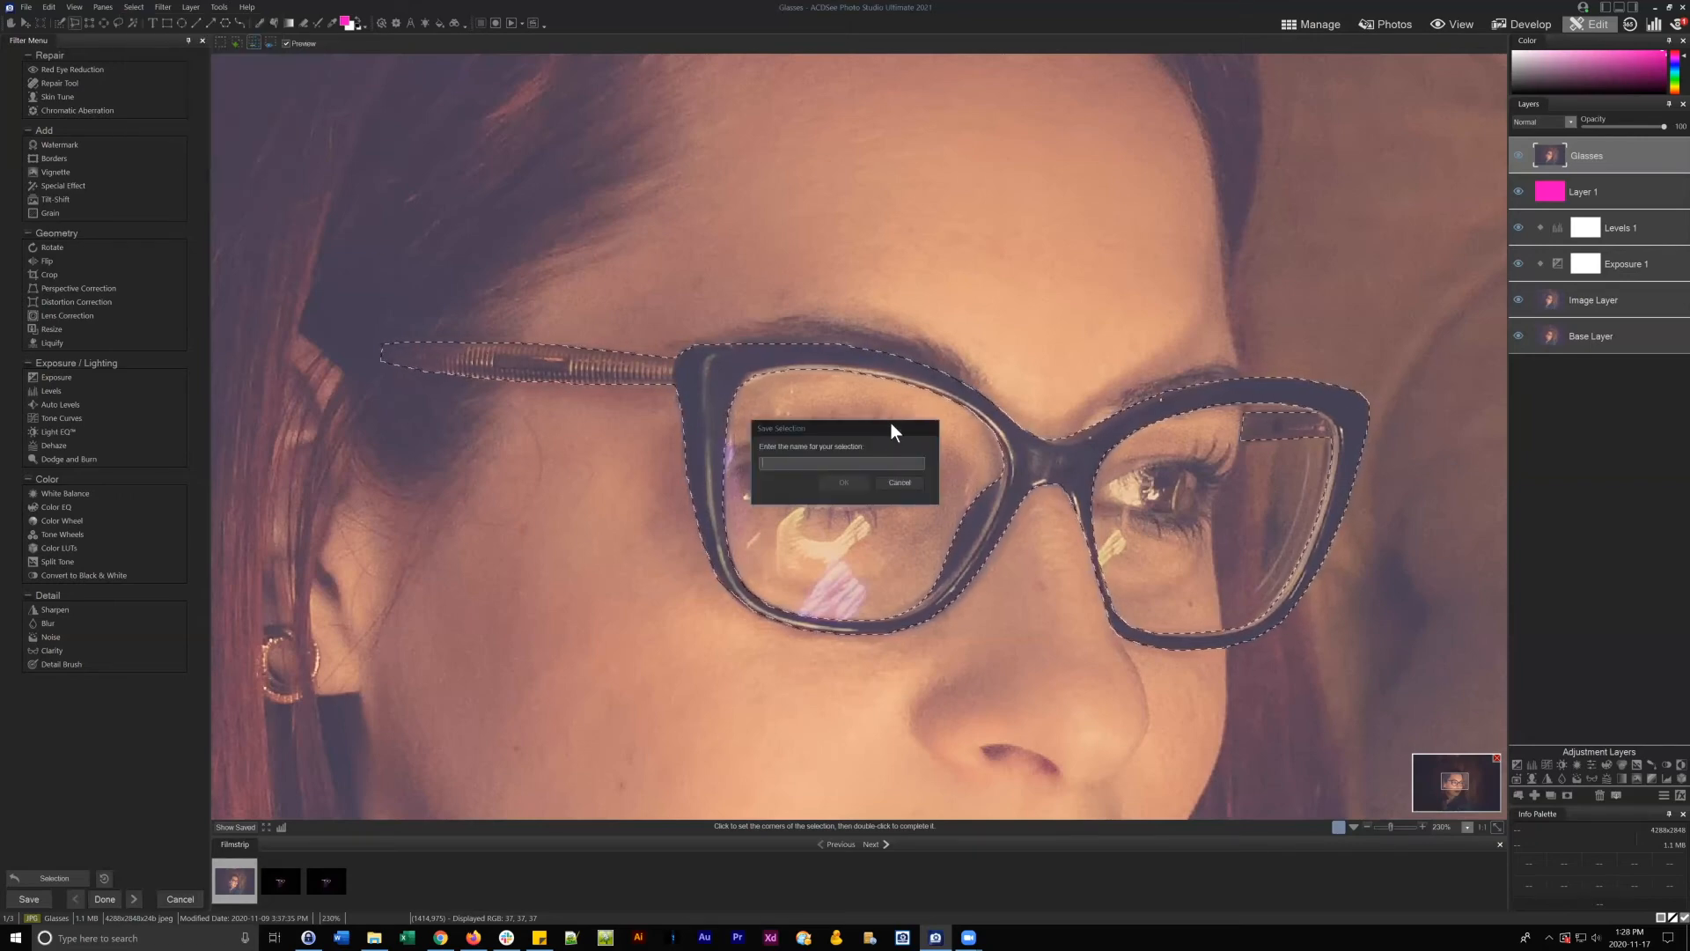
{"action": "left_click_drag", "start_coordinate": [891, 422], "coordinate": [952, 310]}
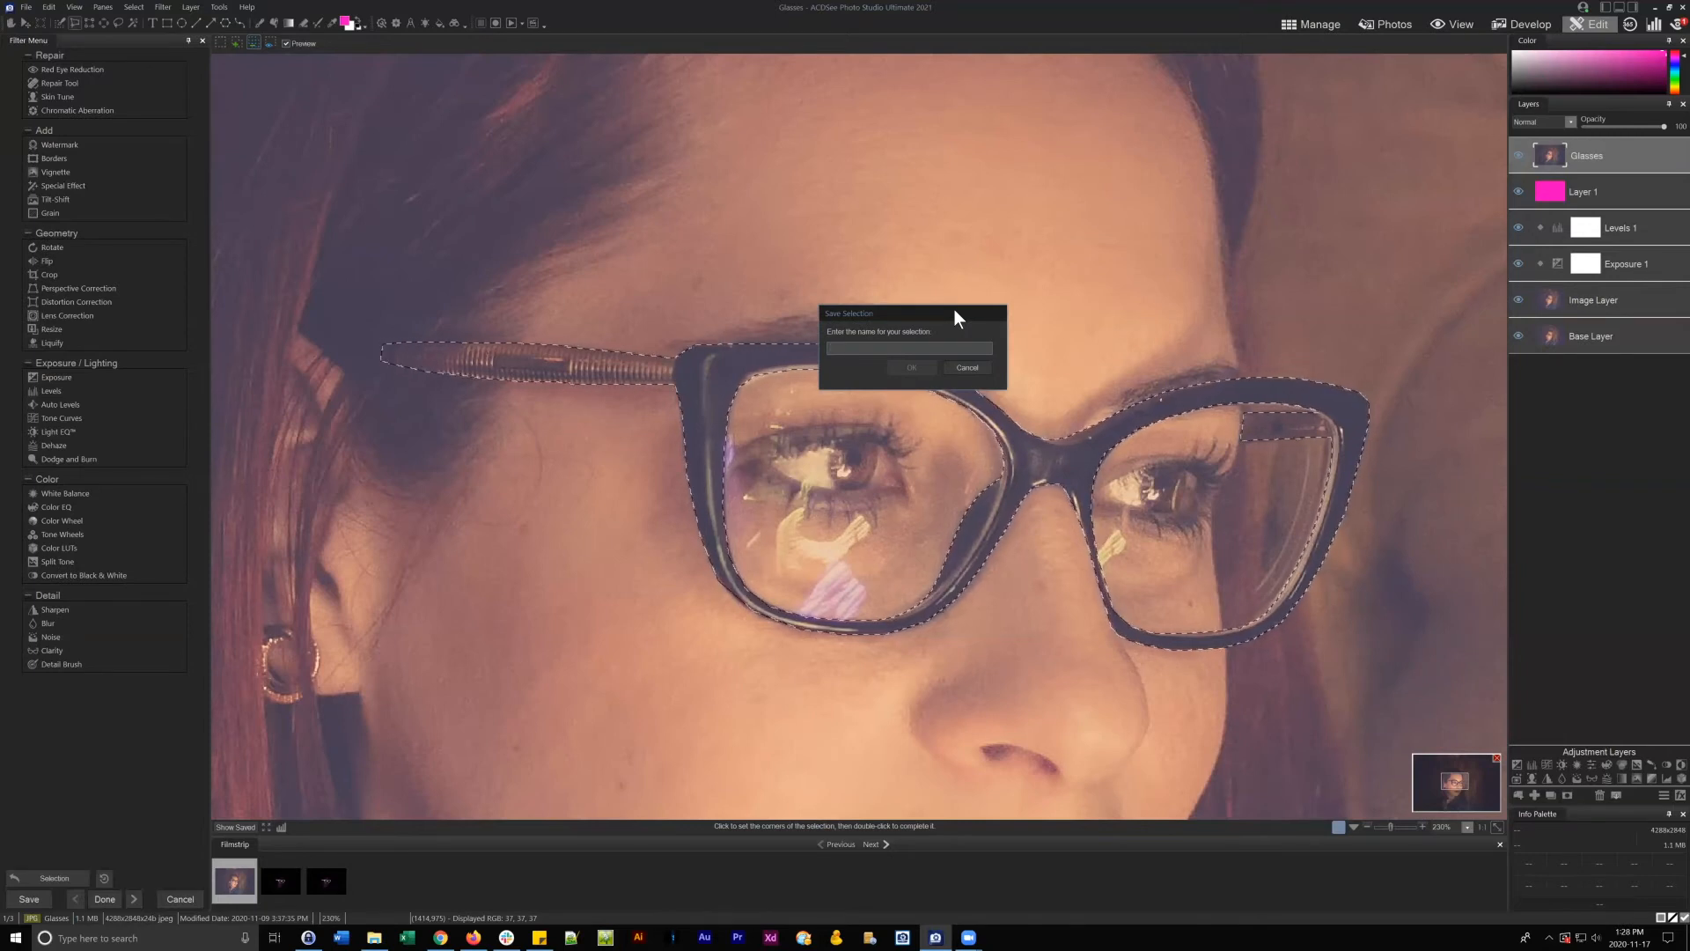
{"action": "type", "text": "G"}
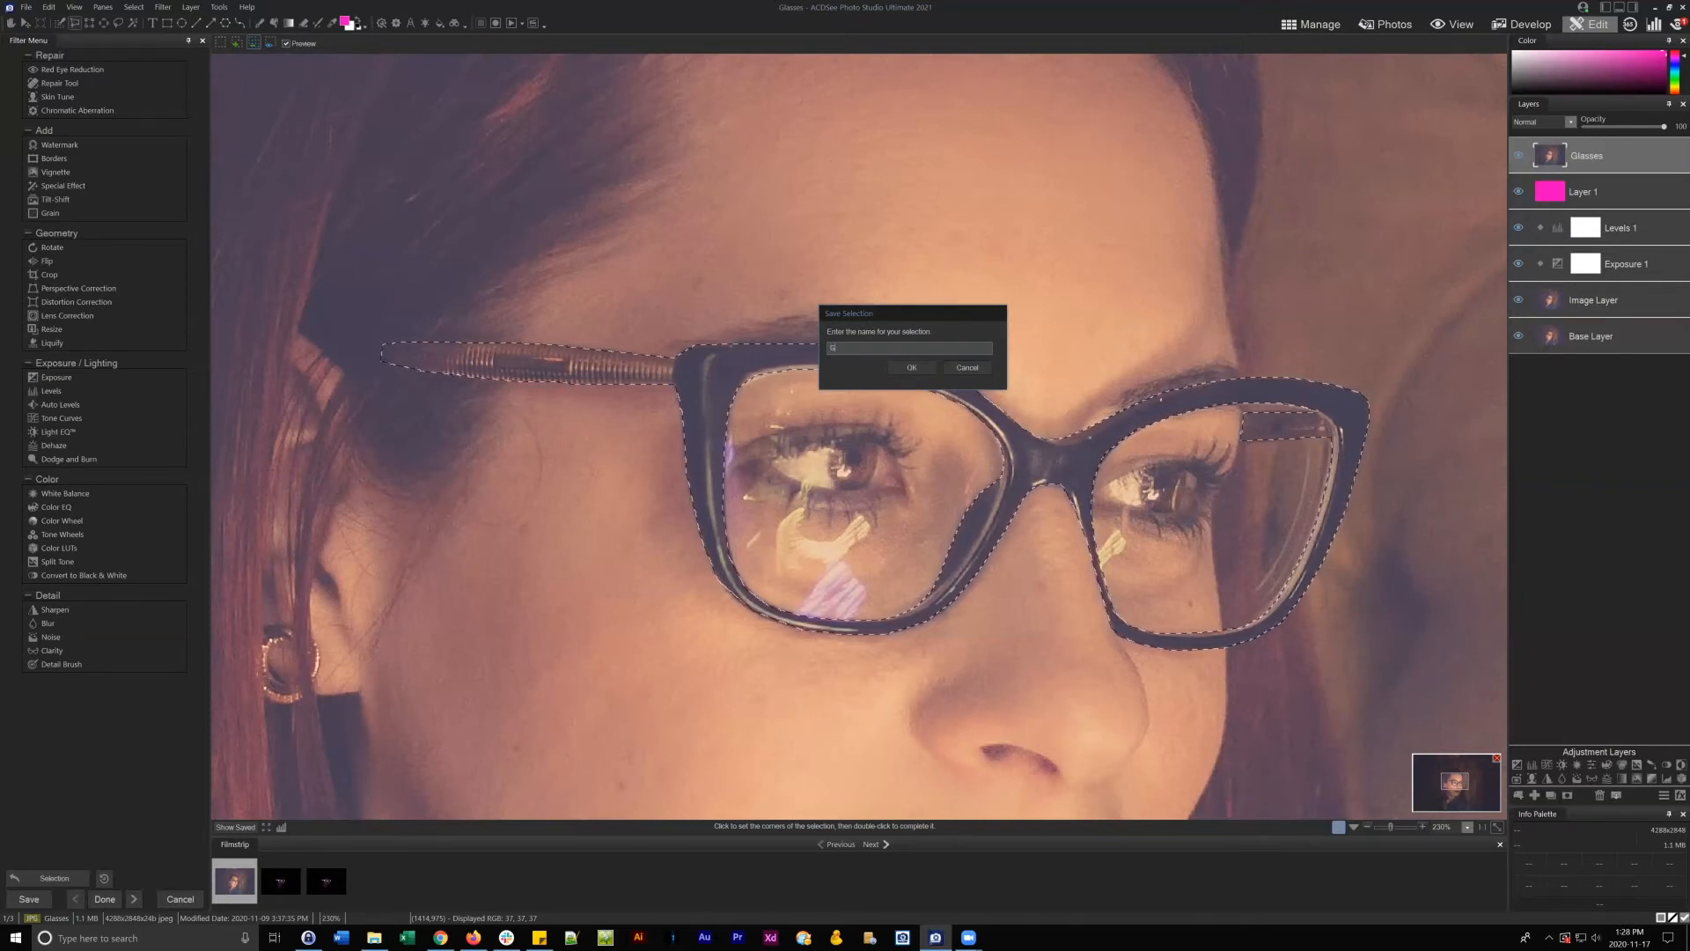
{"action": "type", "text": "lasses"}
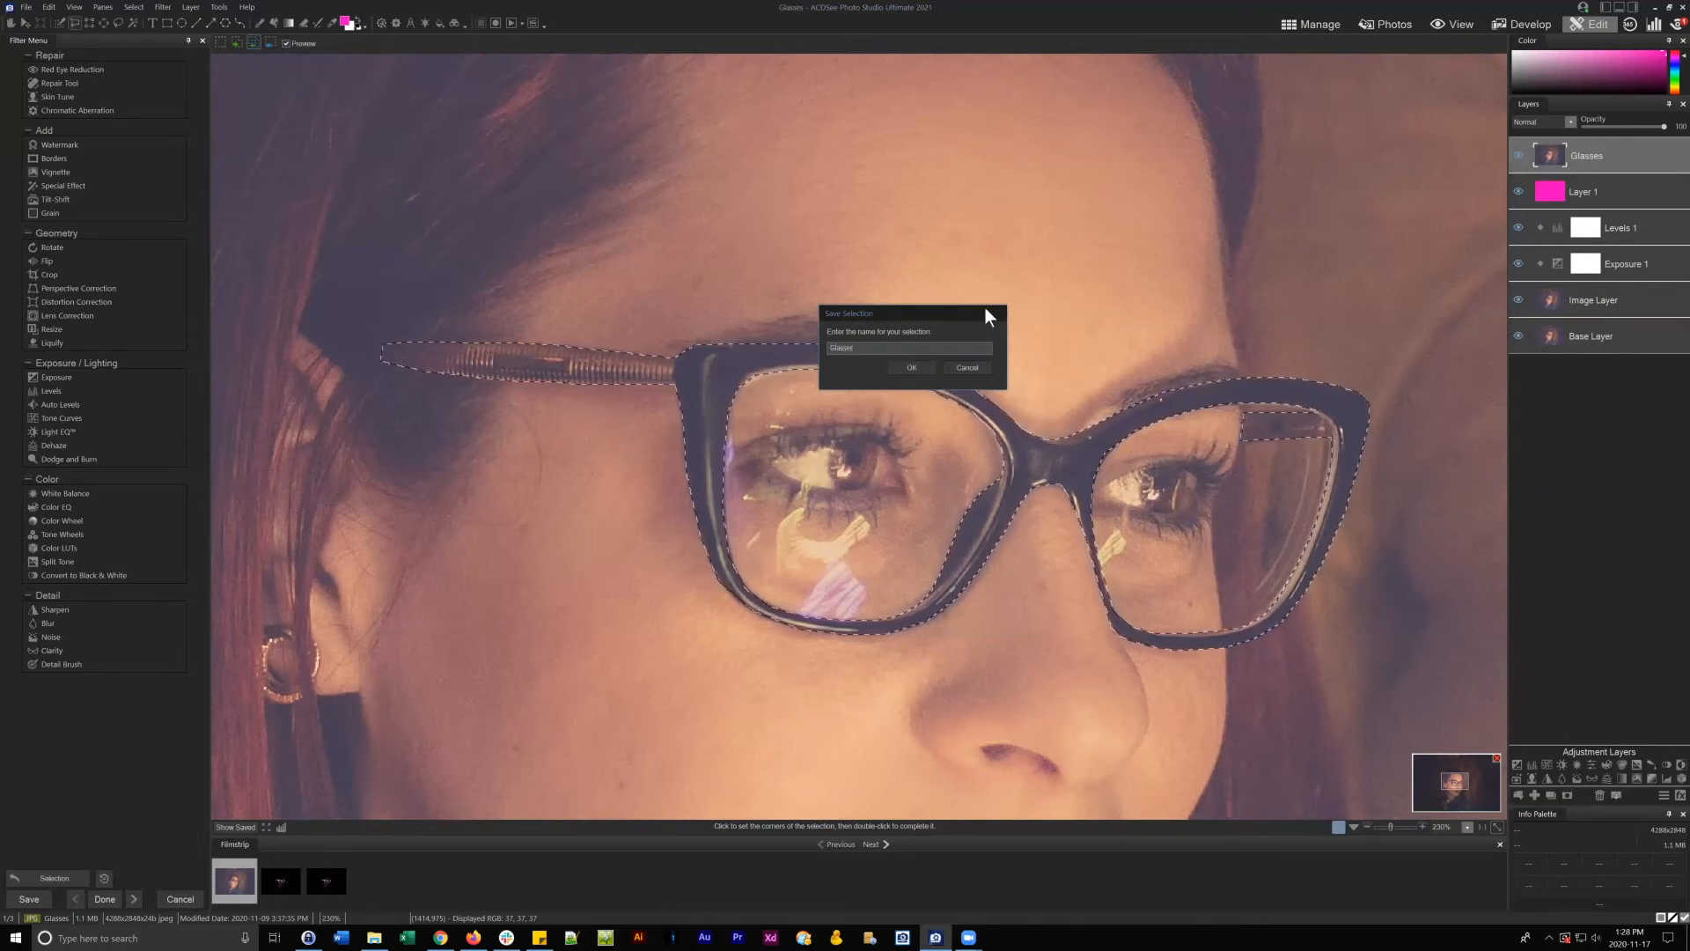
{"action": "left_click", "coordinate": [914, 370]}
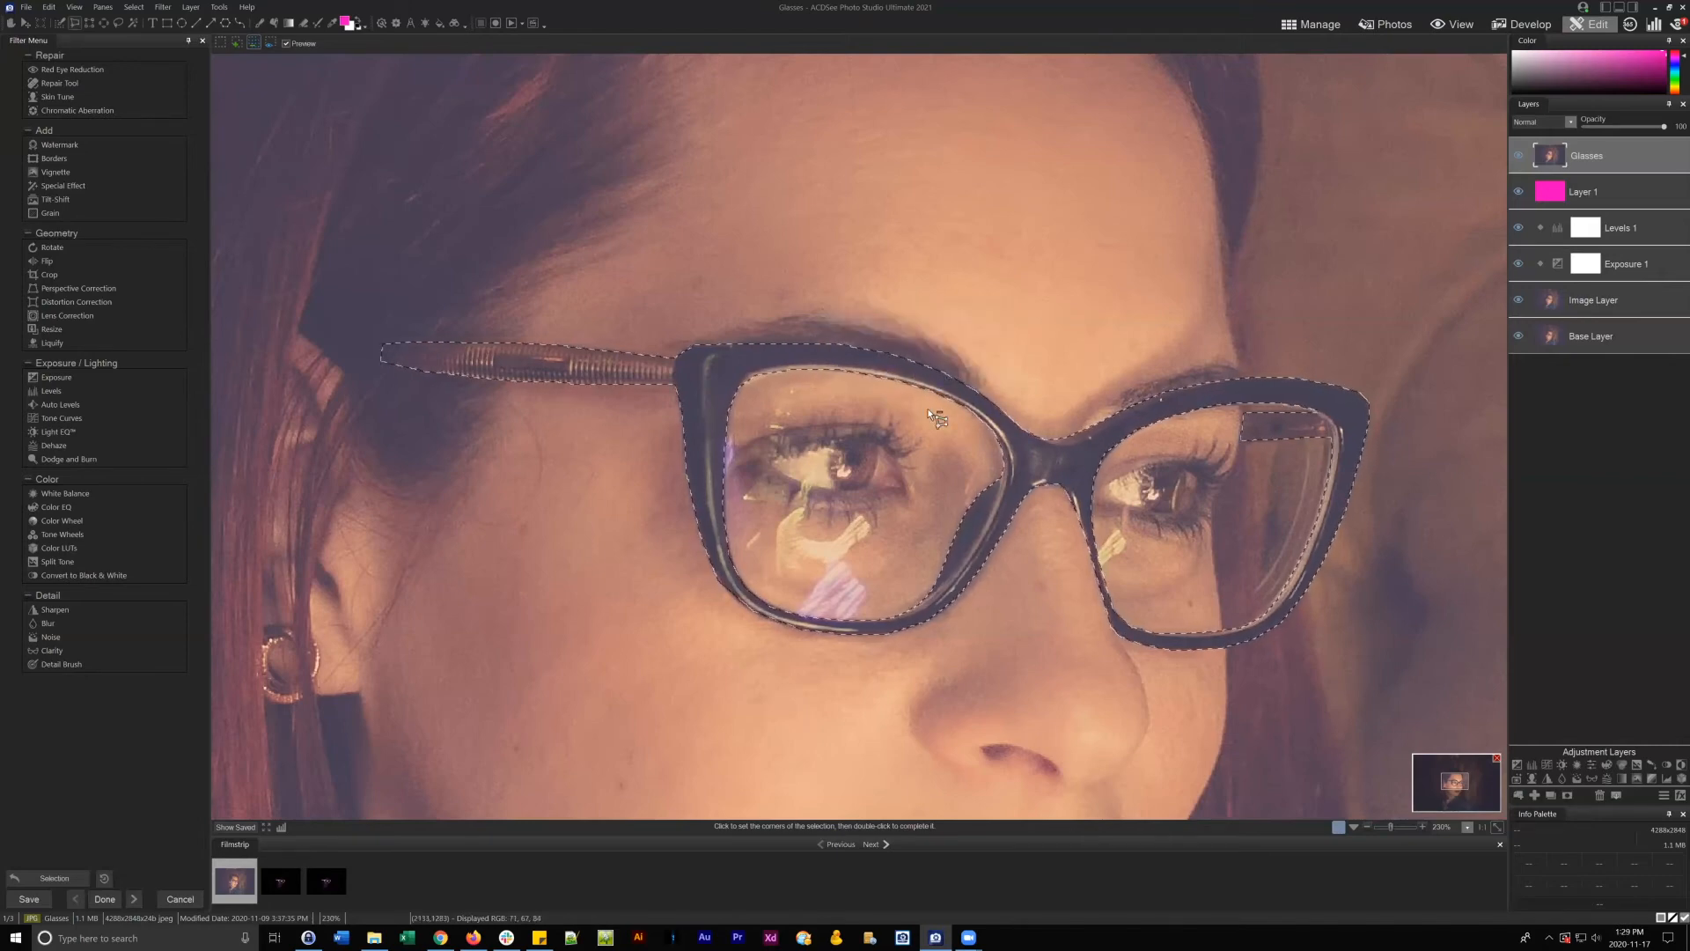
- Deselect everything and reload the saved Glasses selection
{"action": "left_click", "coordinate": [138, 7]}
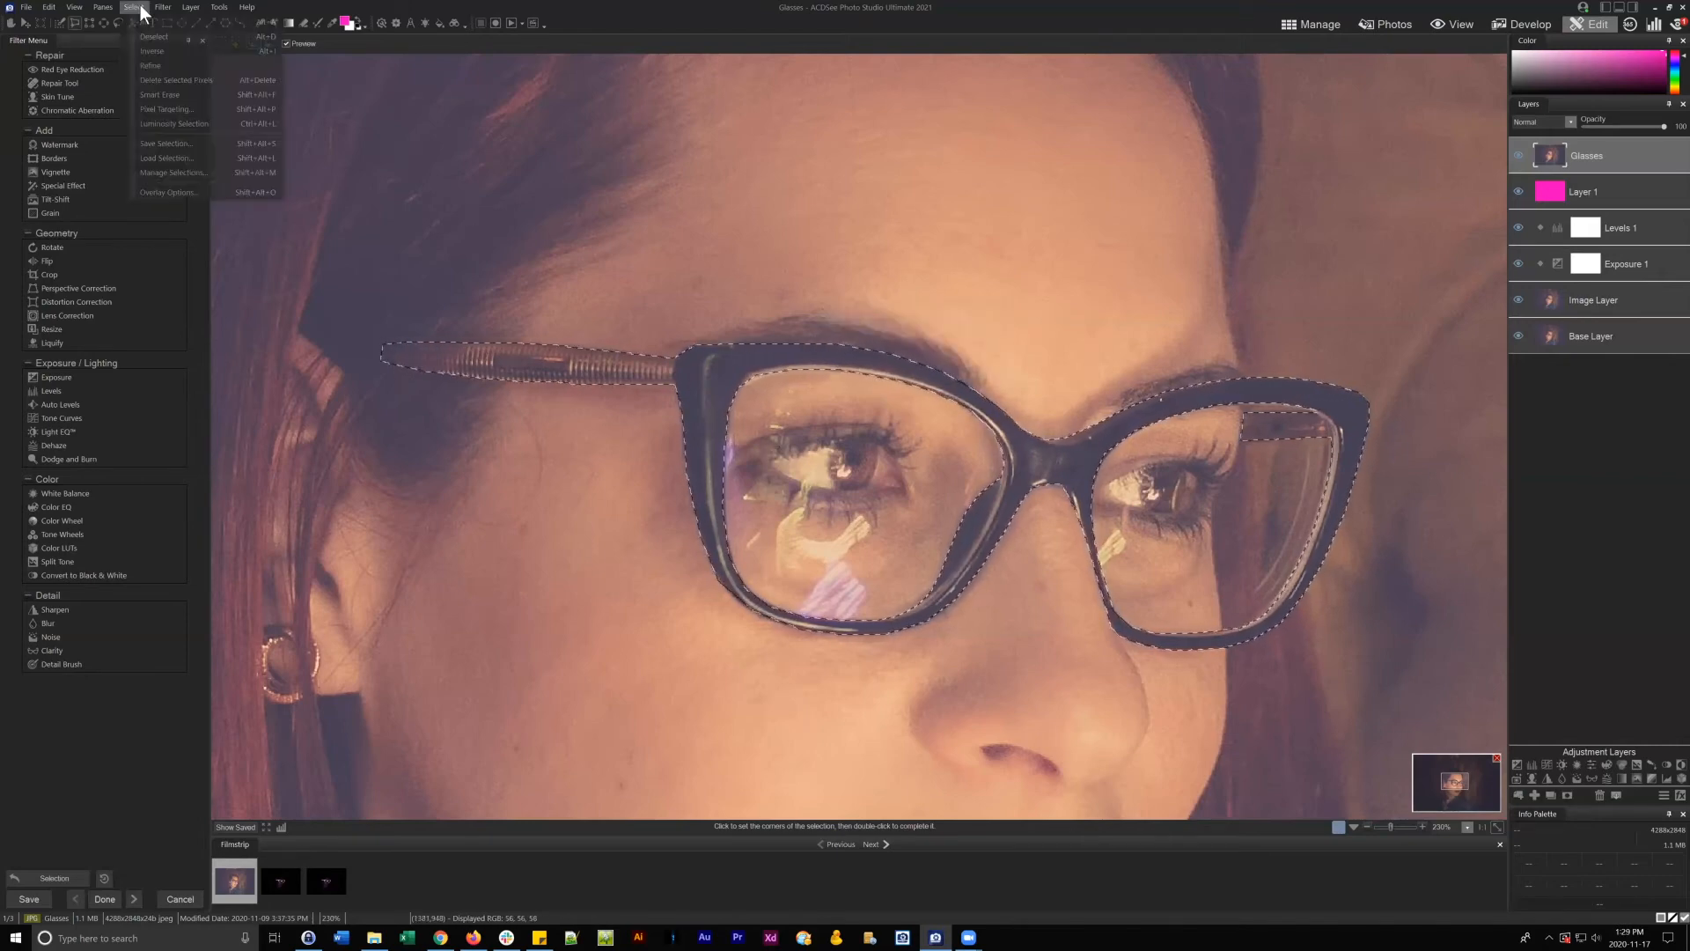
{"action": "left_click", "coordinate": [161, 37]}
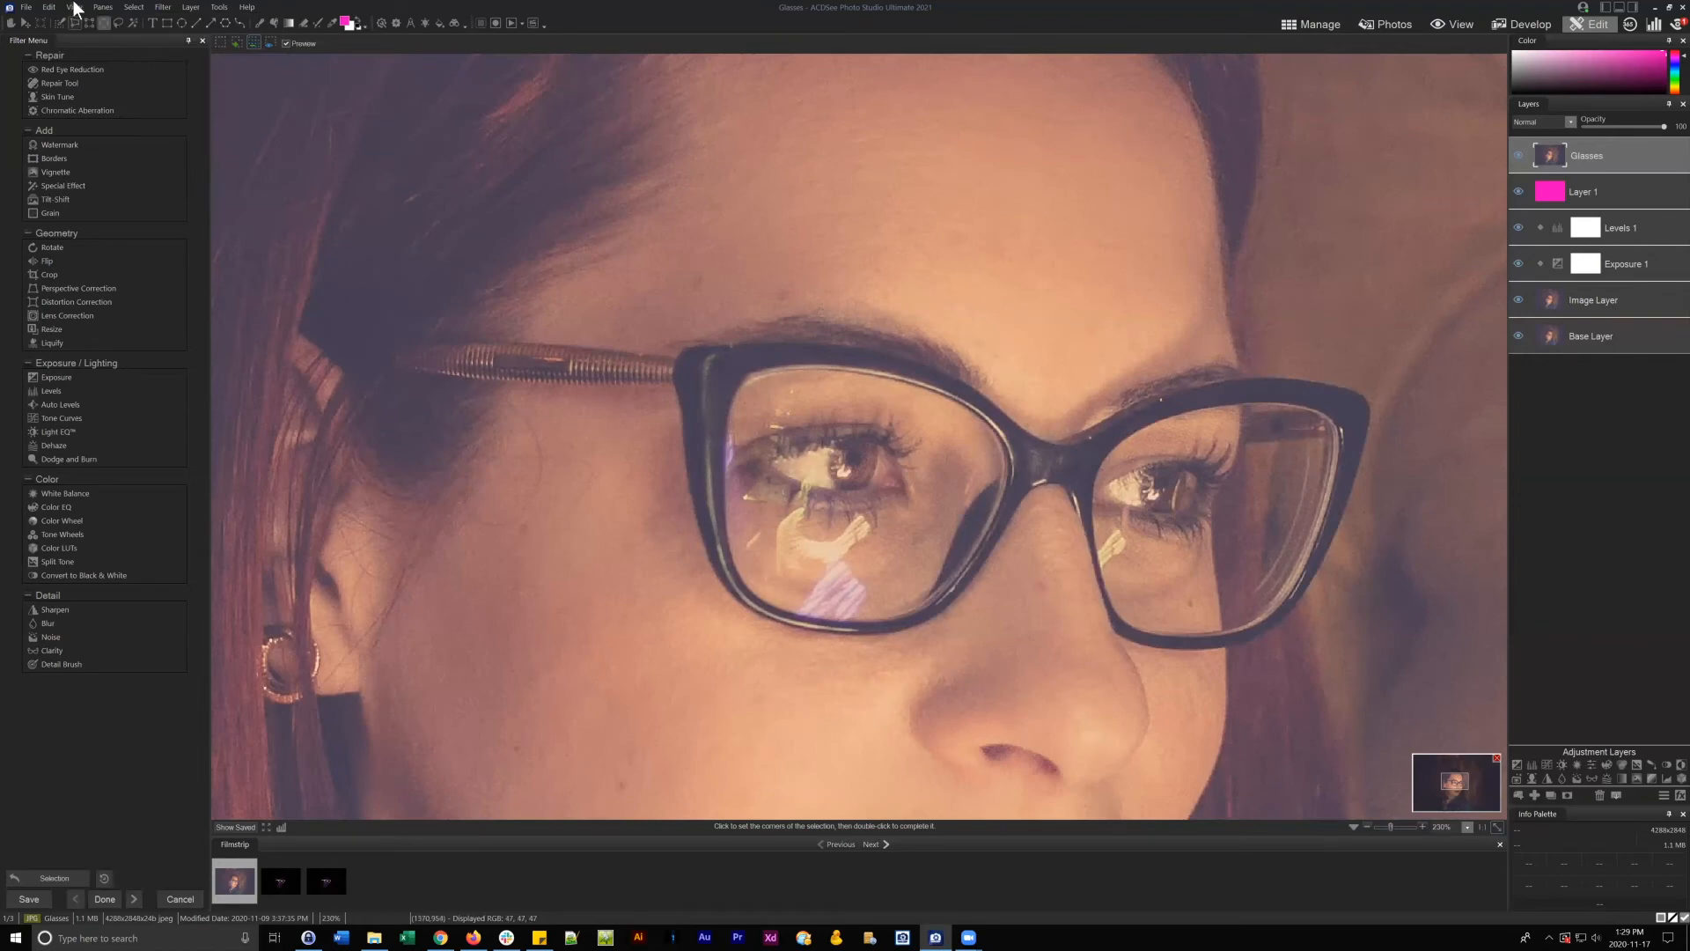
{"action": "left_click", "coordinate": [134, 9]}
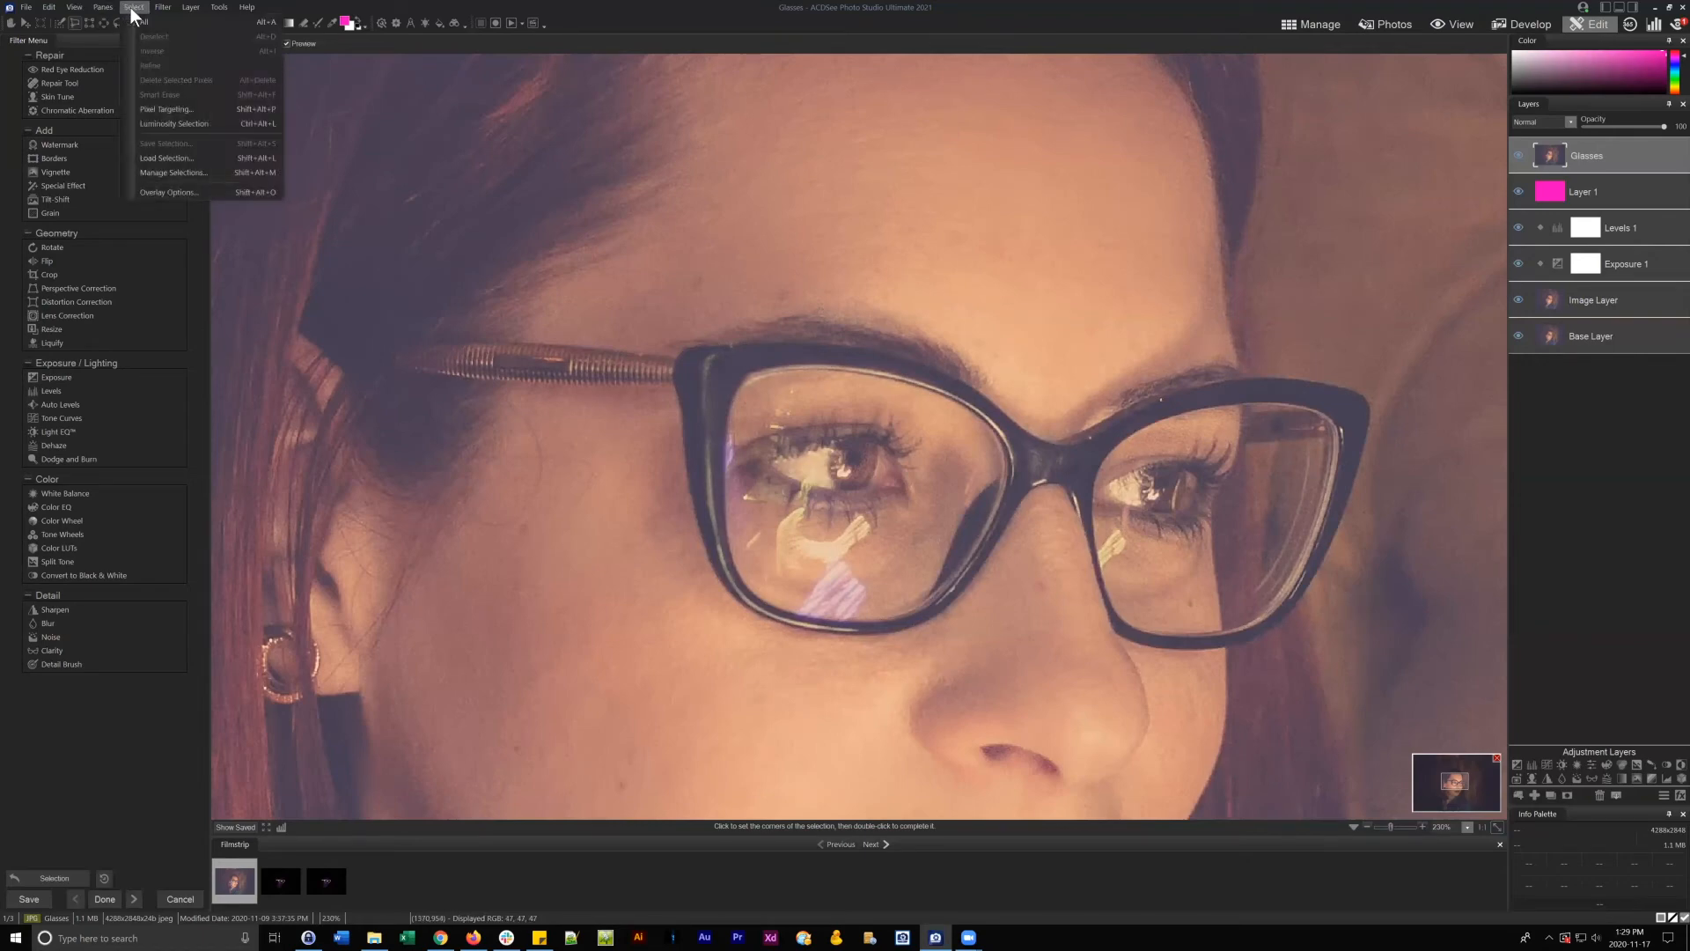
{"action": "left_click", "coordinate": [192, 158]}
{"action": "left_click", "coordinate": [843, 483]}
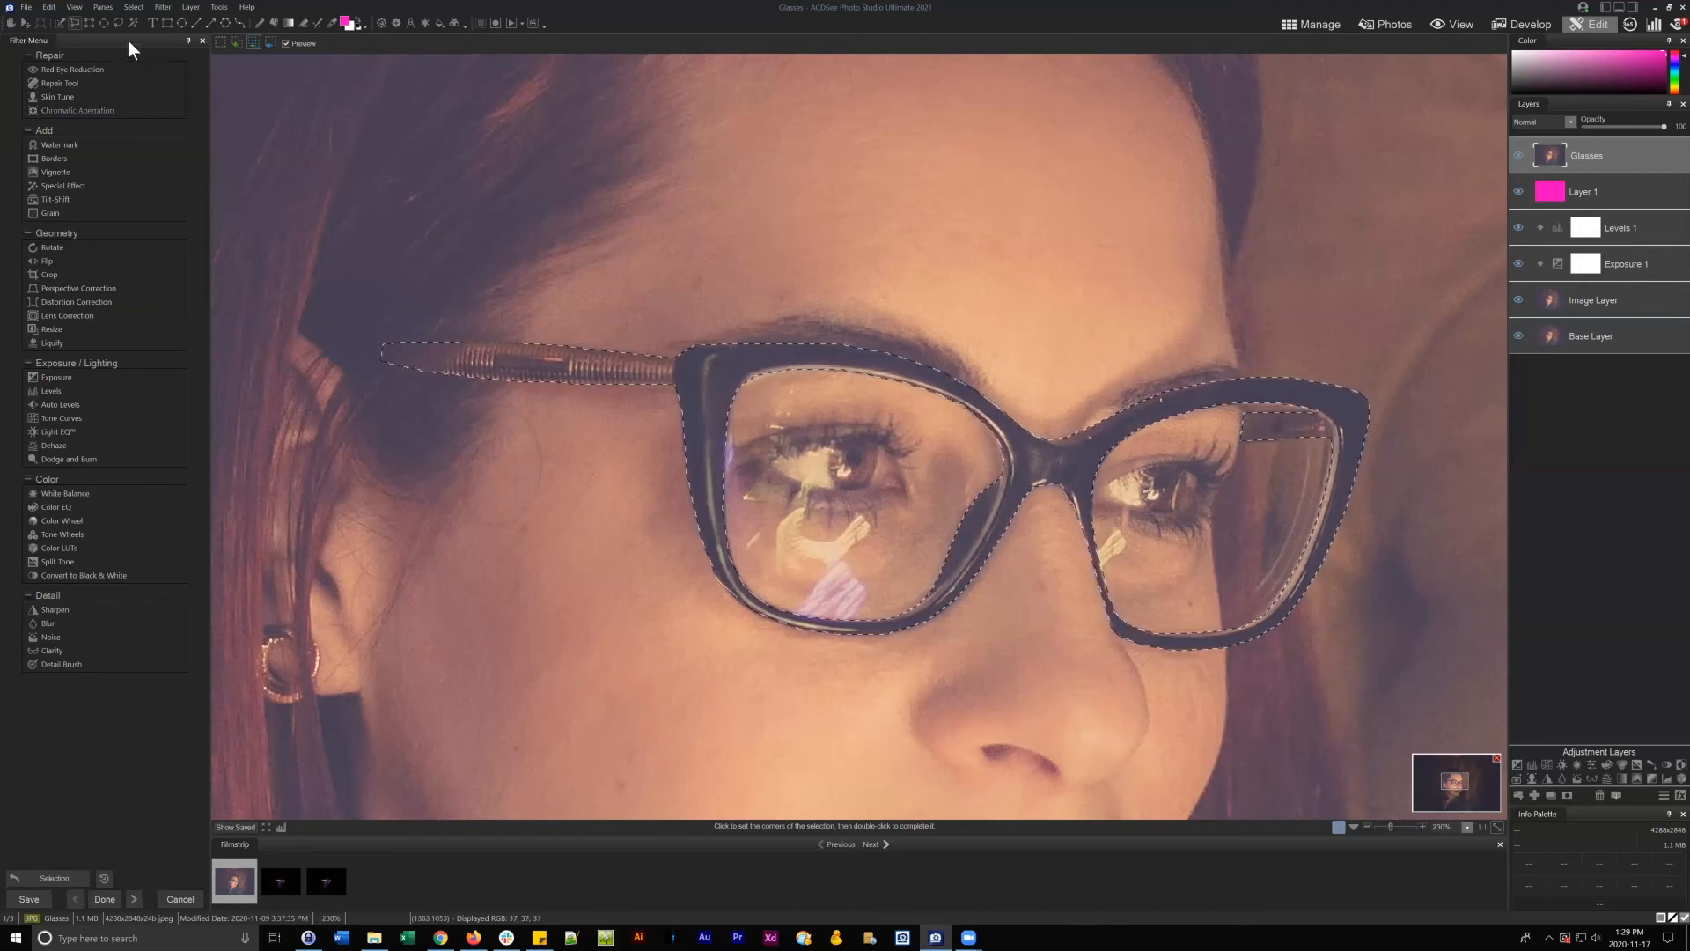
- Start refining the glasses selection, try a strongly expanded edge, and set Shift edge to 5
{"action": "left_click", "coordinate": [134, 7]}
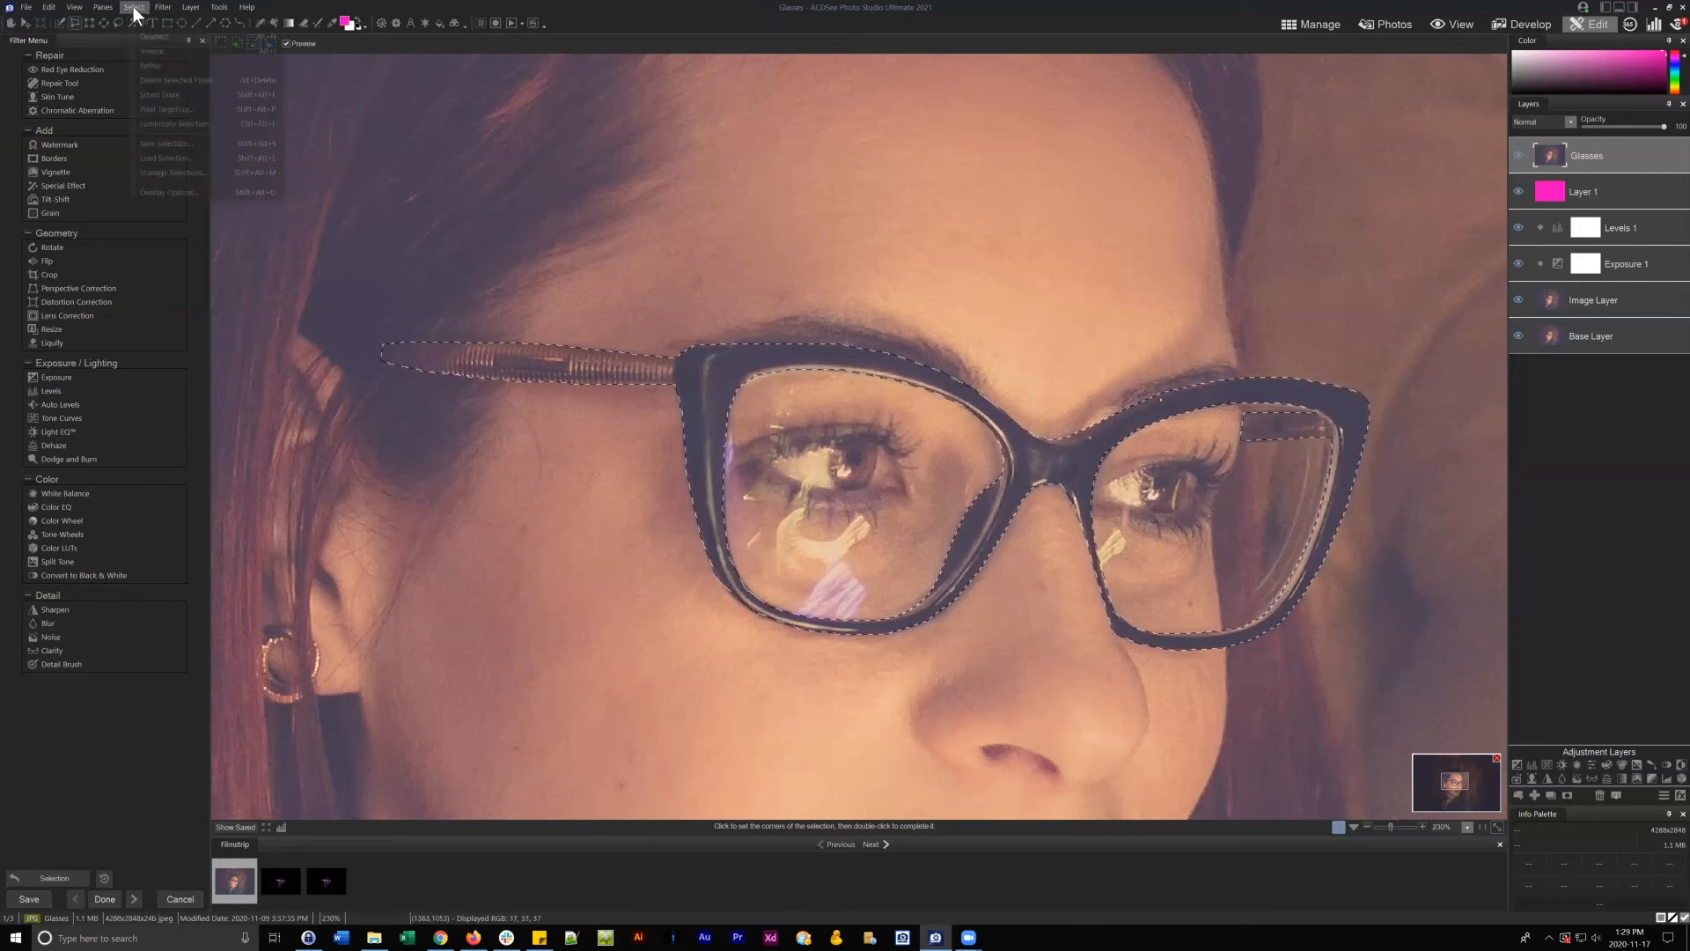
{"action": "left_click", "coordinate": [177, 64]}
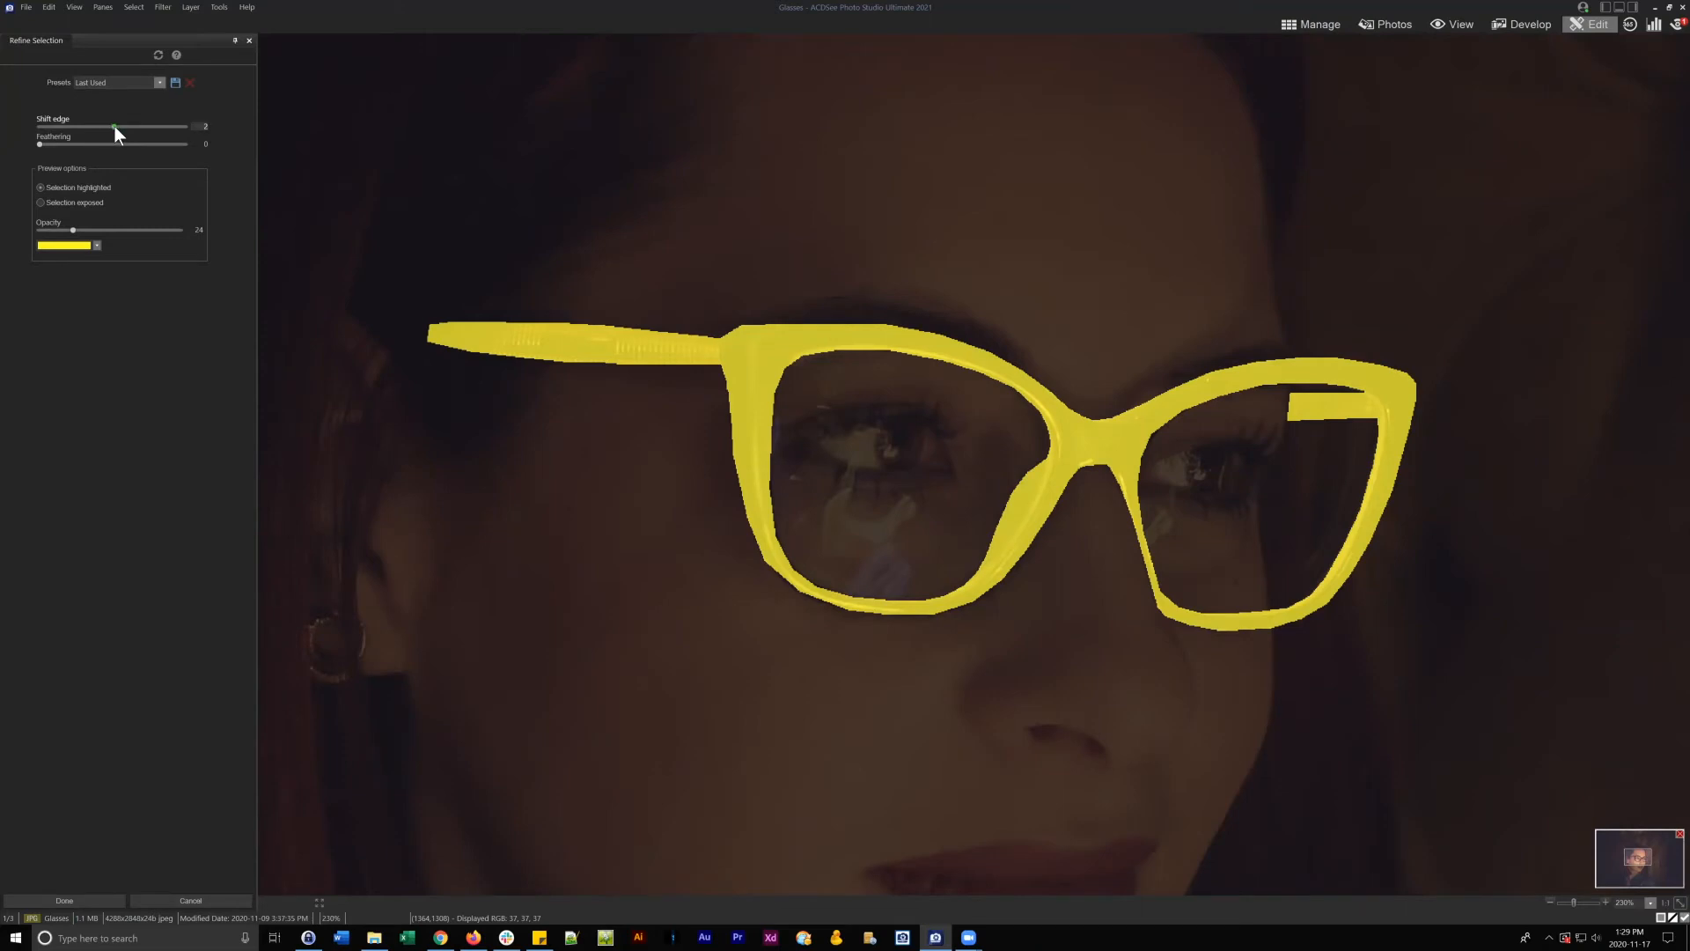
{"action": "left_click_drag", "start_coordinate": [114, 126], "coordinate": [162, 126]}
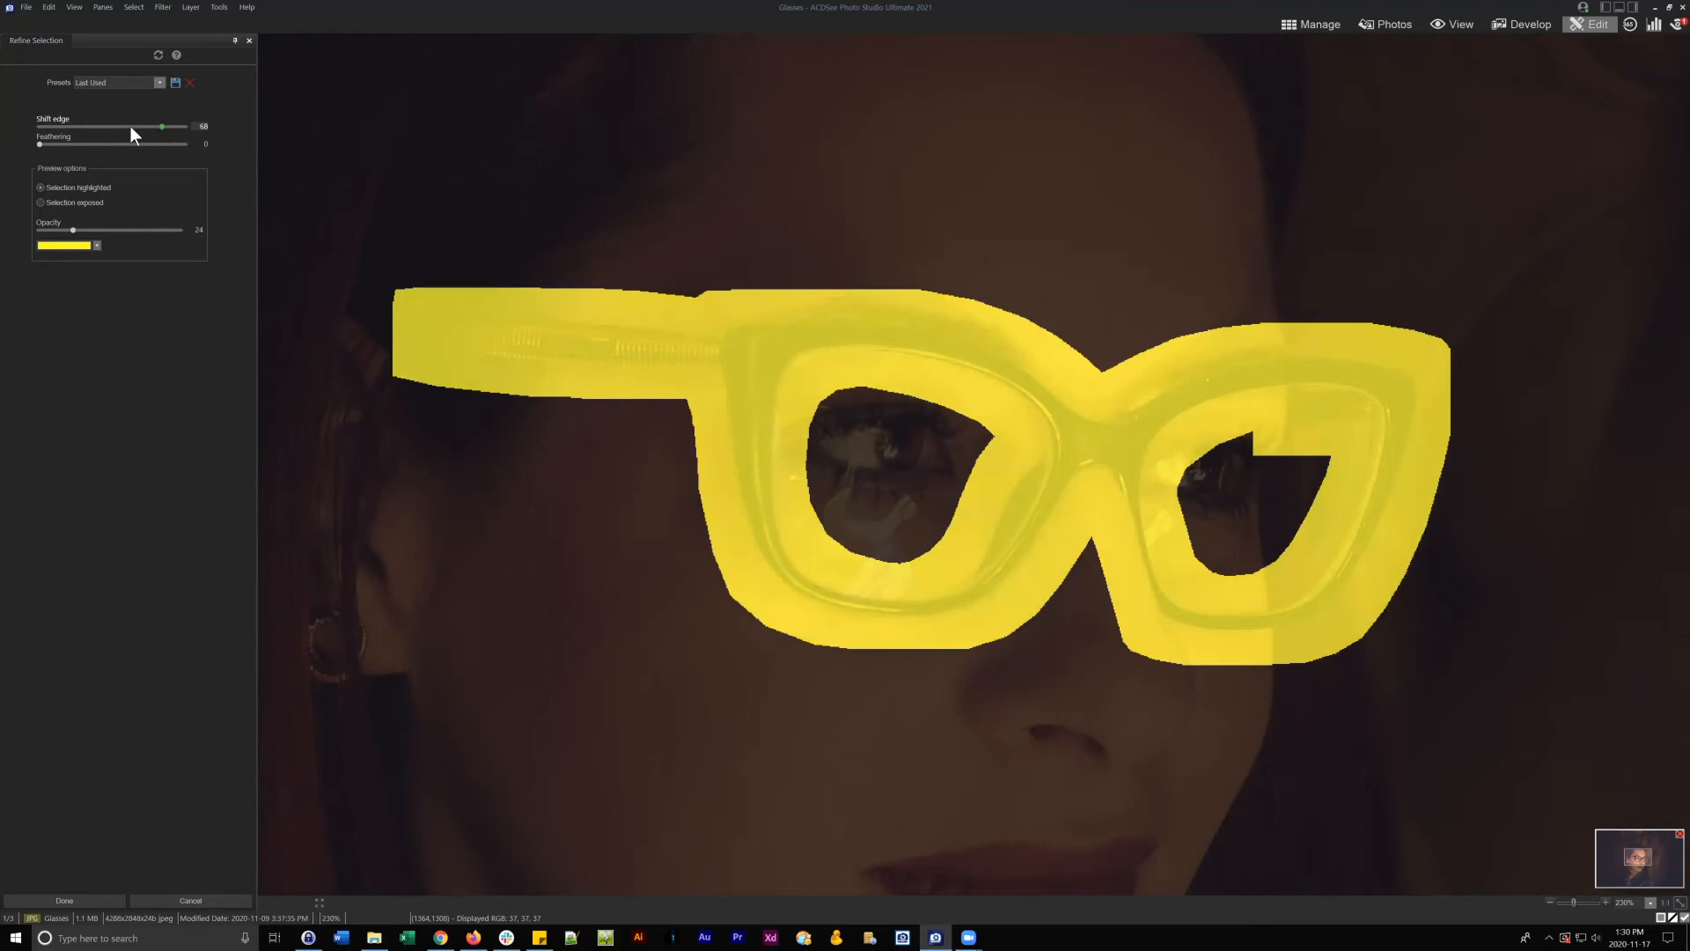
{"action": "left_click_drag", "start_coordinate": [130, 126], "coordinate": [118, 126]}
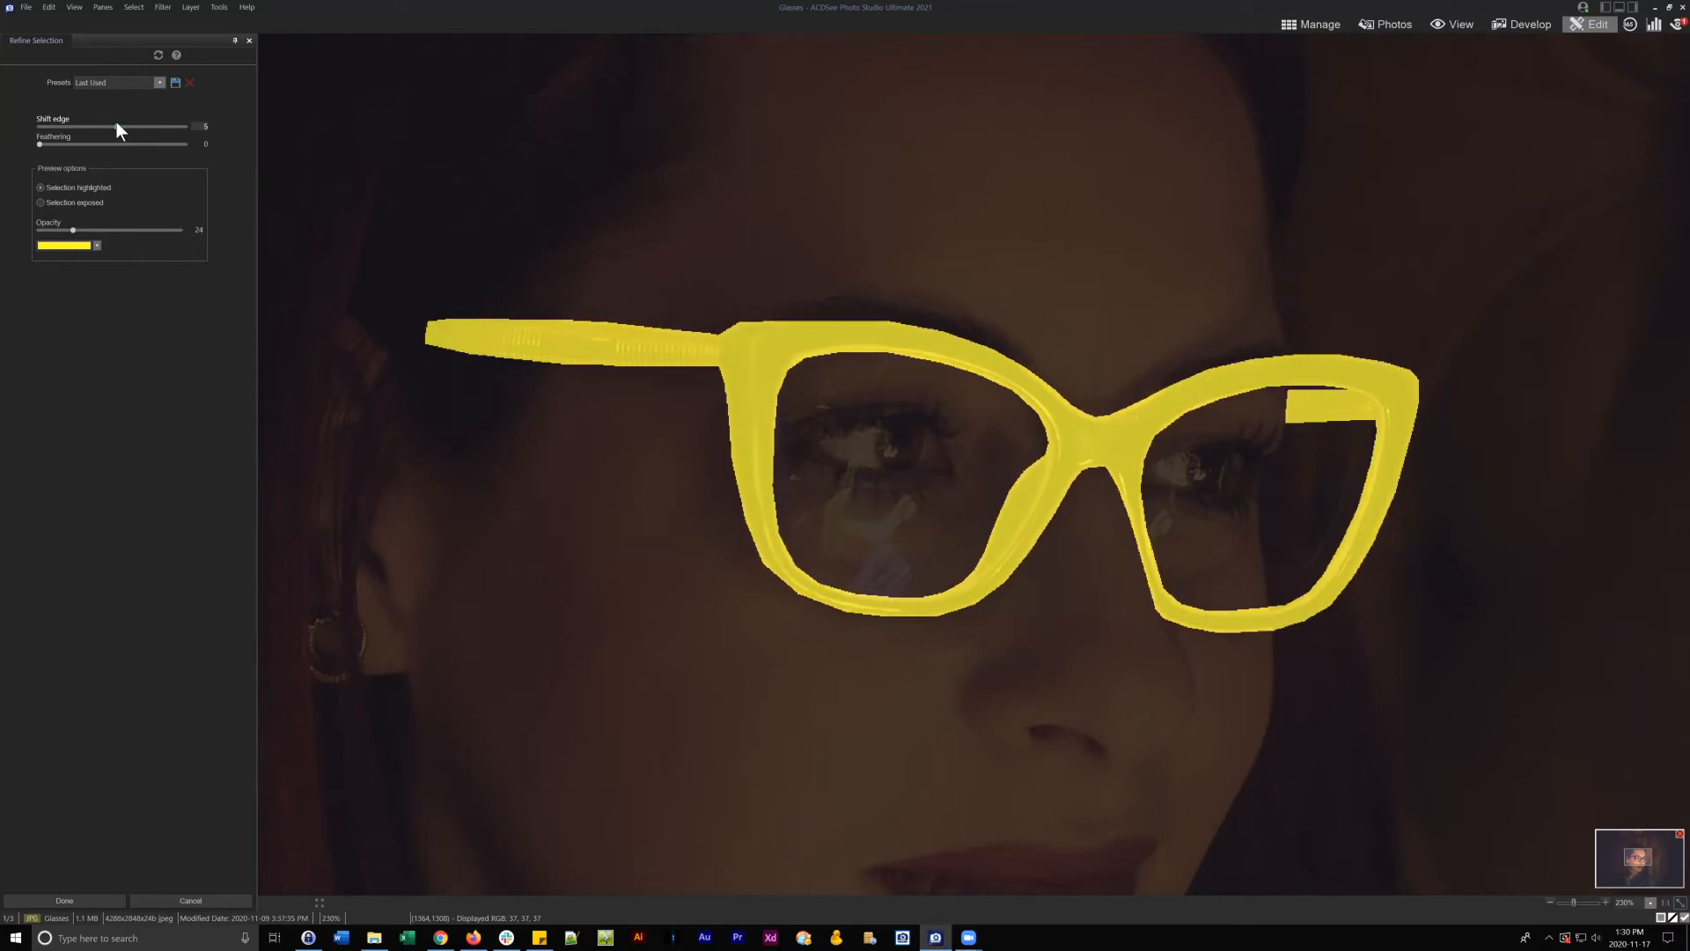
{"action": "left_click_drag", "start_coordinate": [117, 126], "coordinate": [116, 126]}
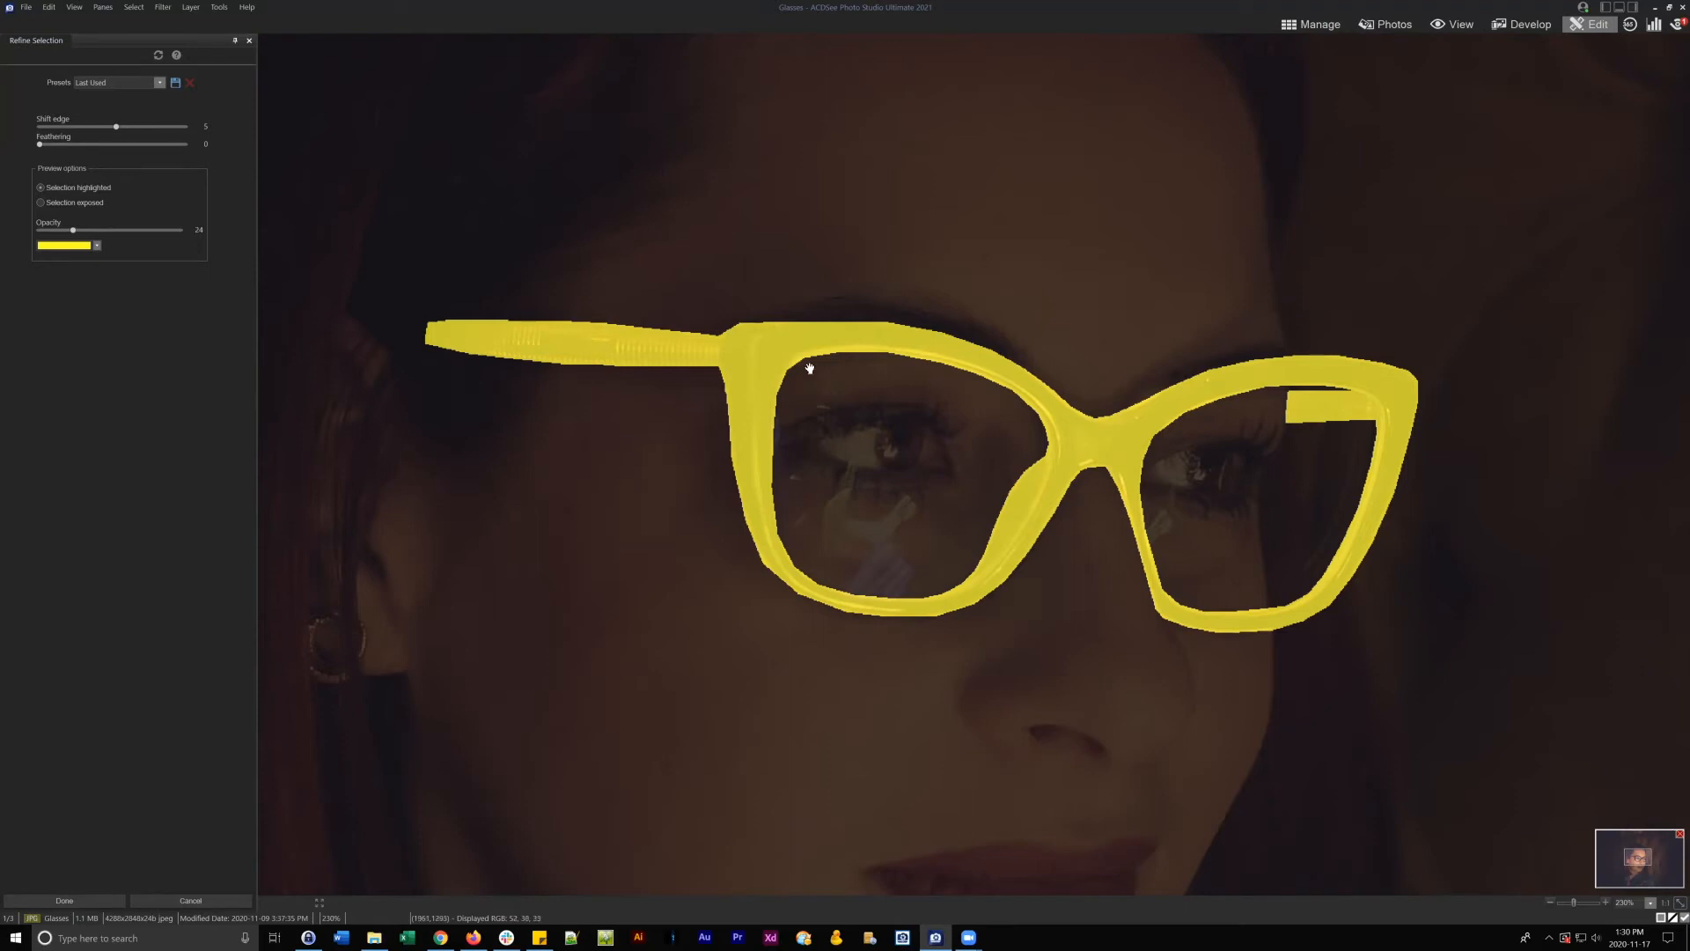
- Accept the refined selection and turn it into a layer mask on the Glasses layer, clearing the selection
{"action": "left_click", "coordinate": [77, 901]}
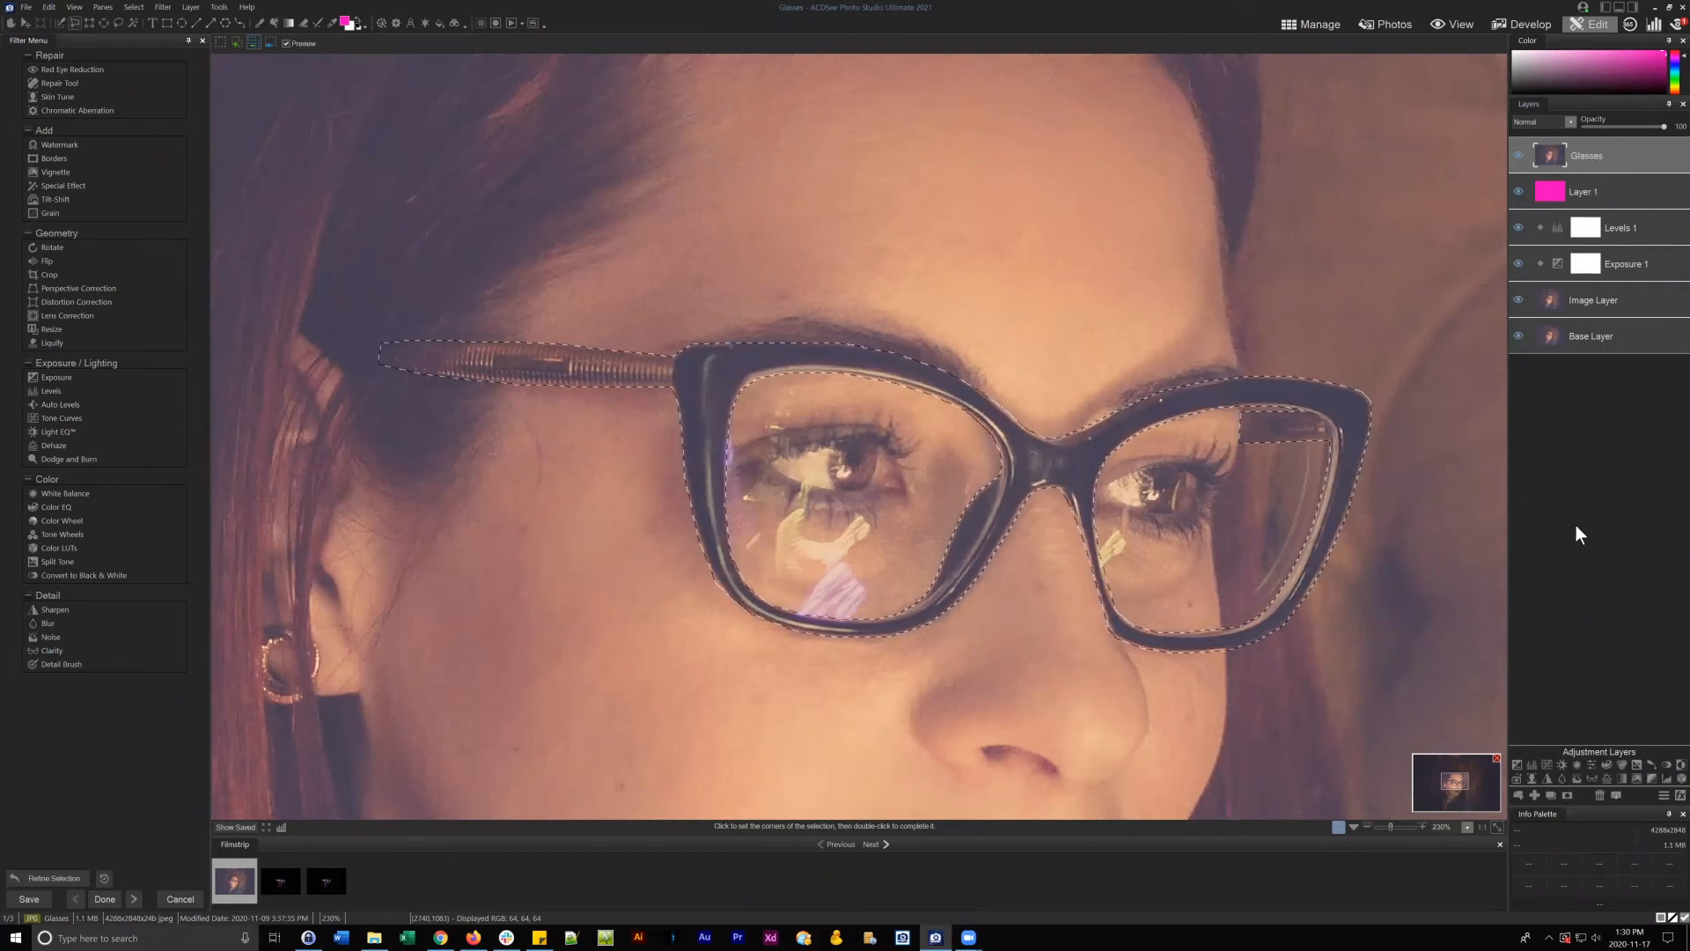
{"action": "left_click", "coordinate": [1565, 795]}
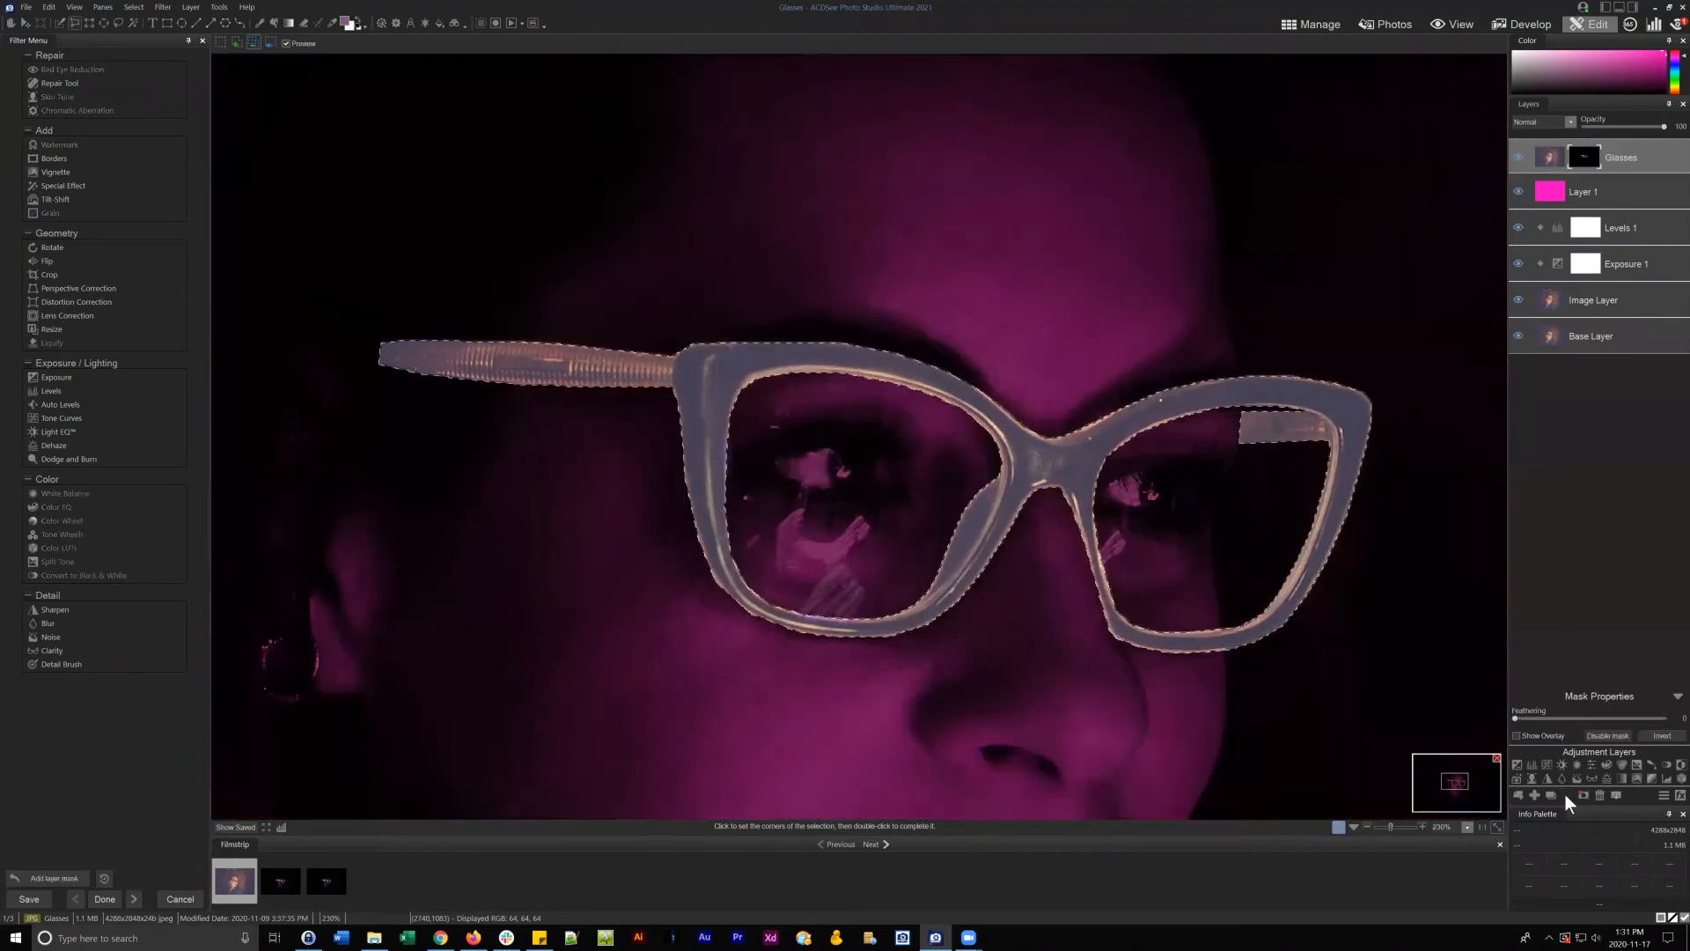
{"action": "left_click", "coordinate": [1498, 825]}
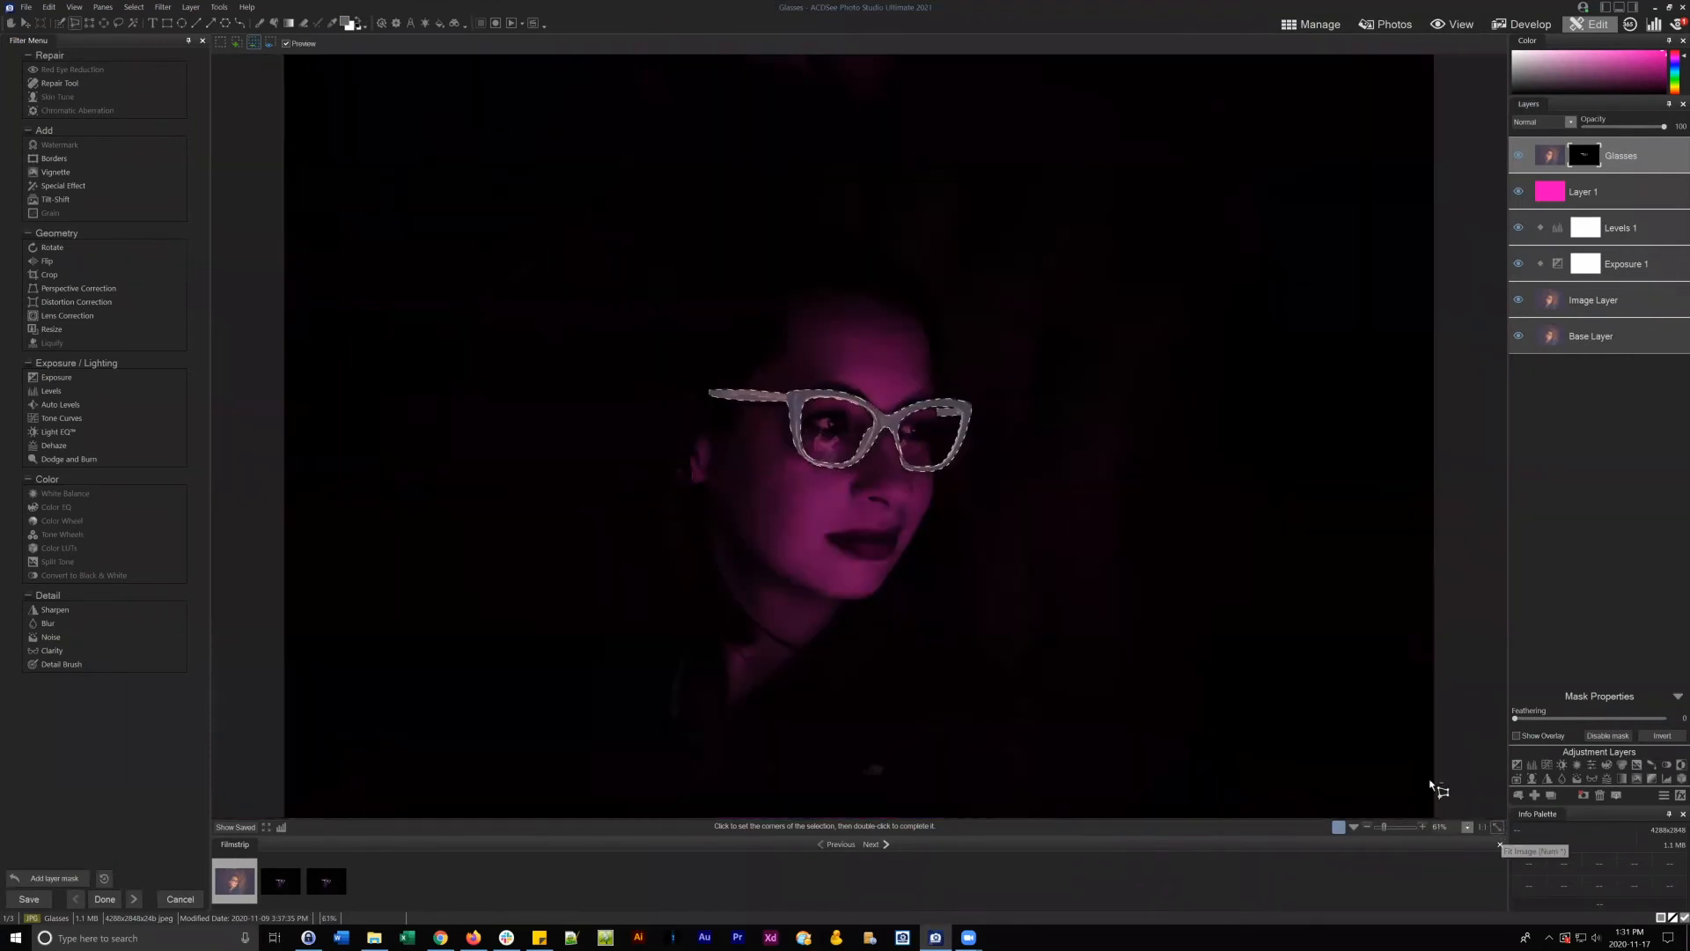
{"action": "left_click", "coordinate": [139, 6]}
{"action": "left_click", "coordinate": [145, 30]}
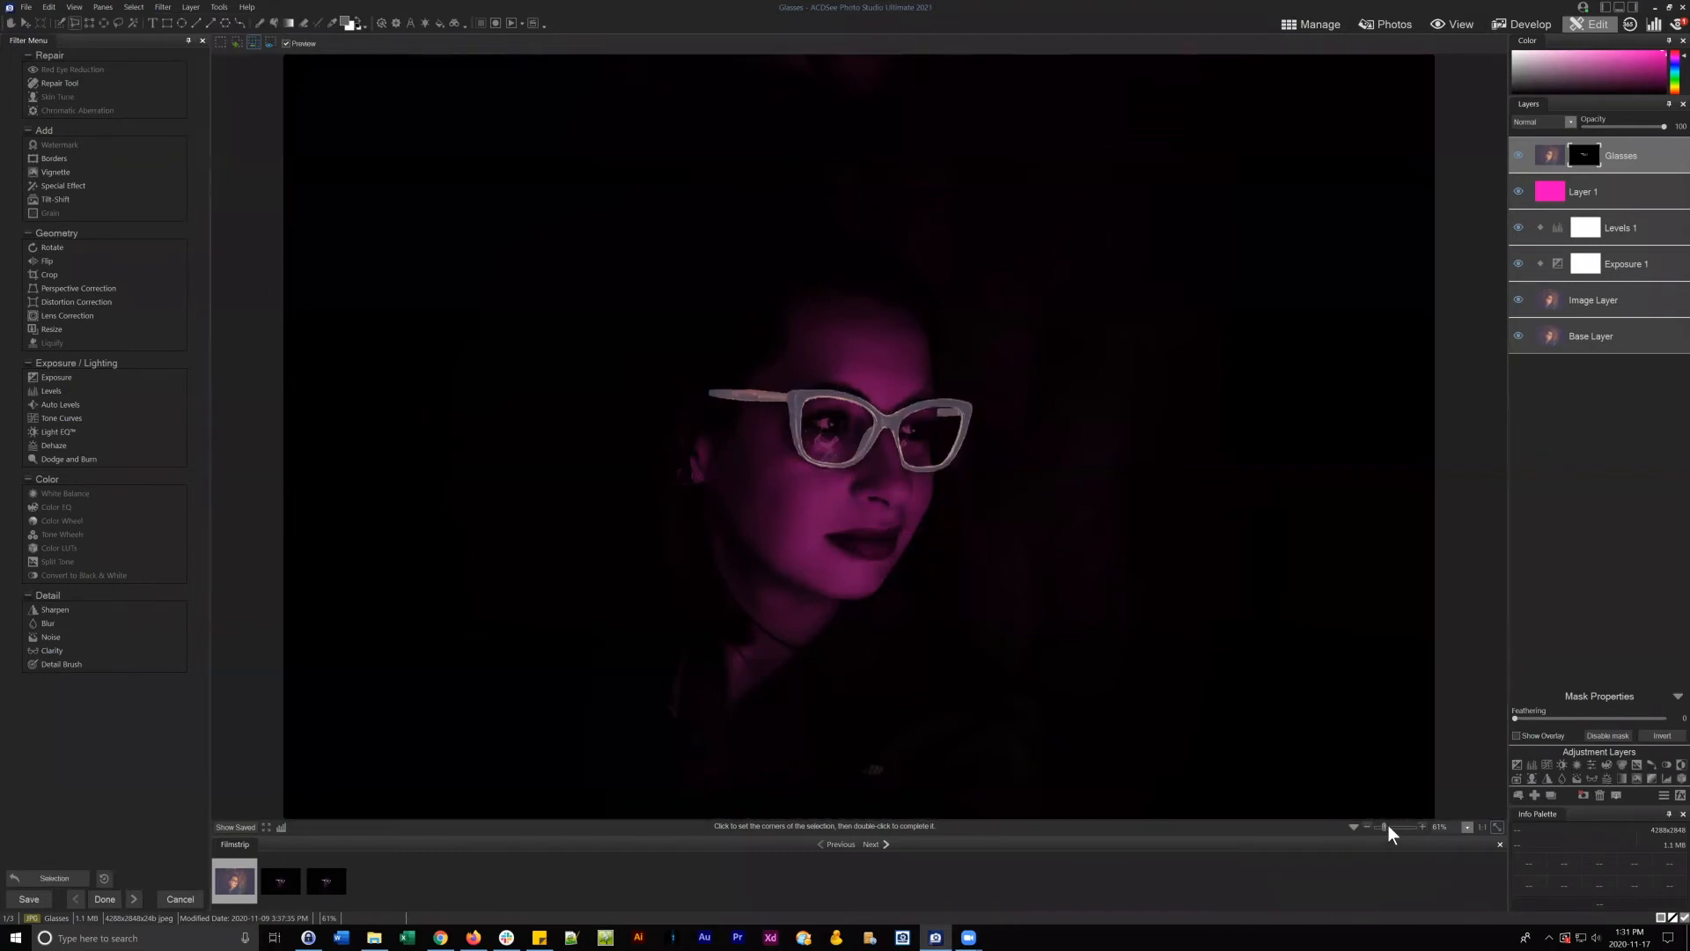
{"action": "left_click_drag", "start_coordinate": [1387, 825], "coordinate": [1389, 826]}
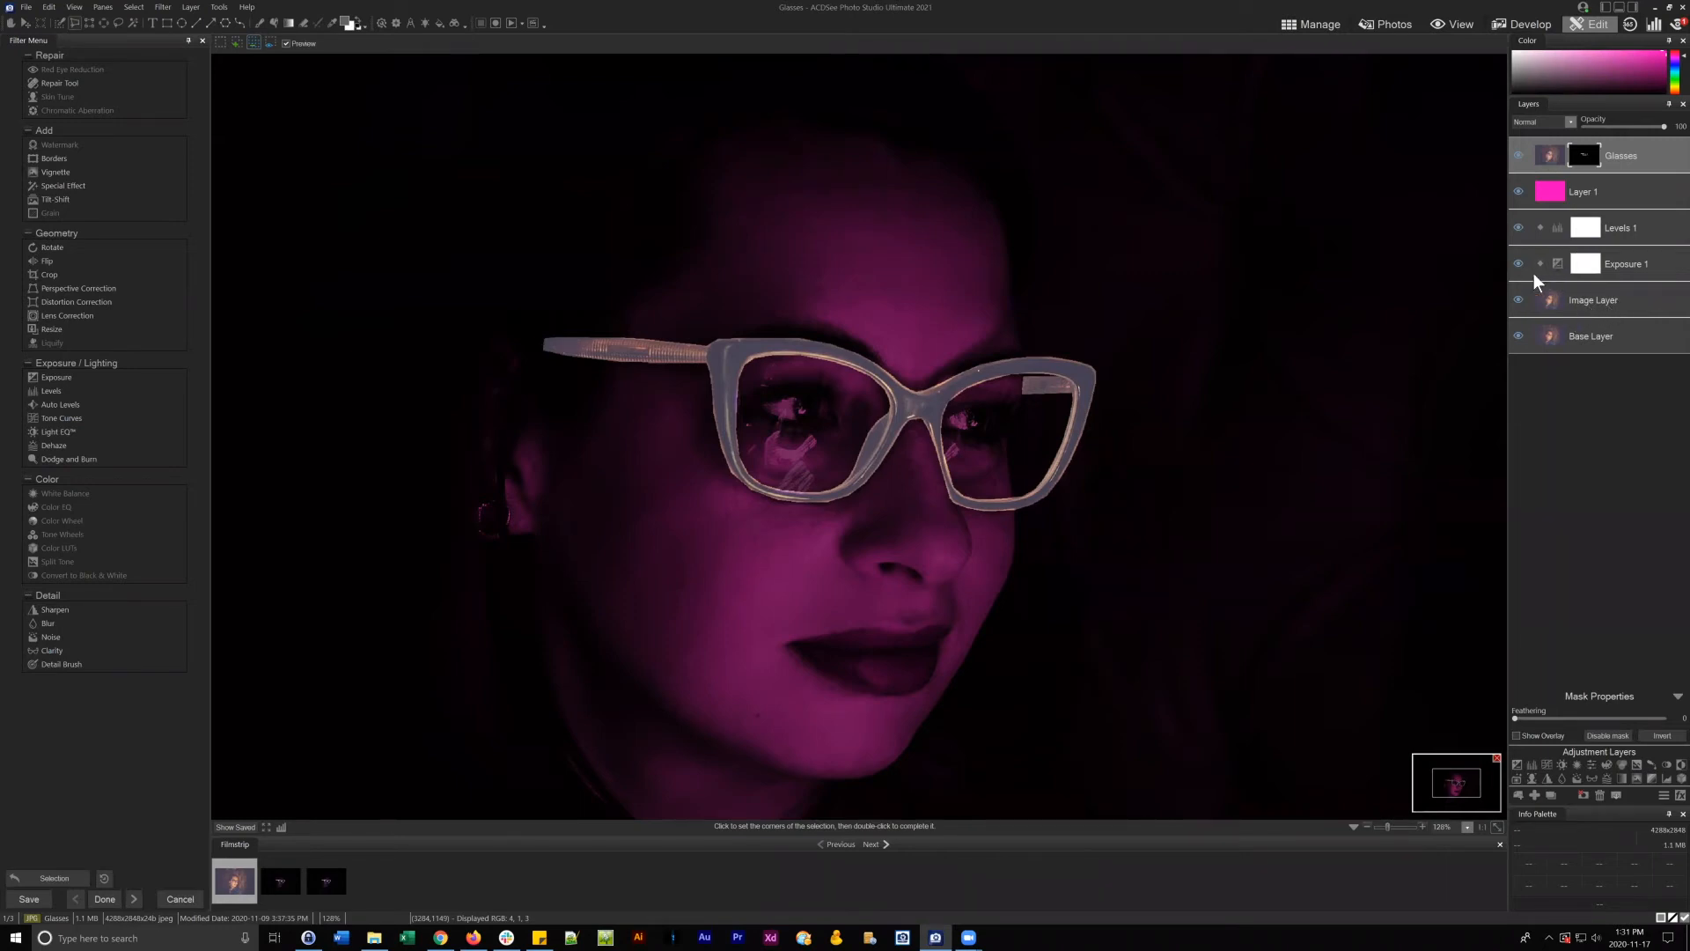
- Compare the portrait with and without the Exposure 1, Levels 1 and Layer 1 effects, leaving them visible and the Glasses layer active
{"action": "left_click", "coordinate": [1651, 262]}
{"action": "left_click", "coordinate": [1517, 262]}
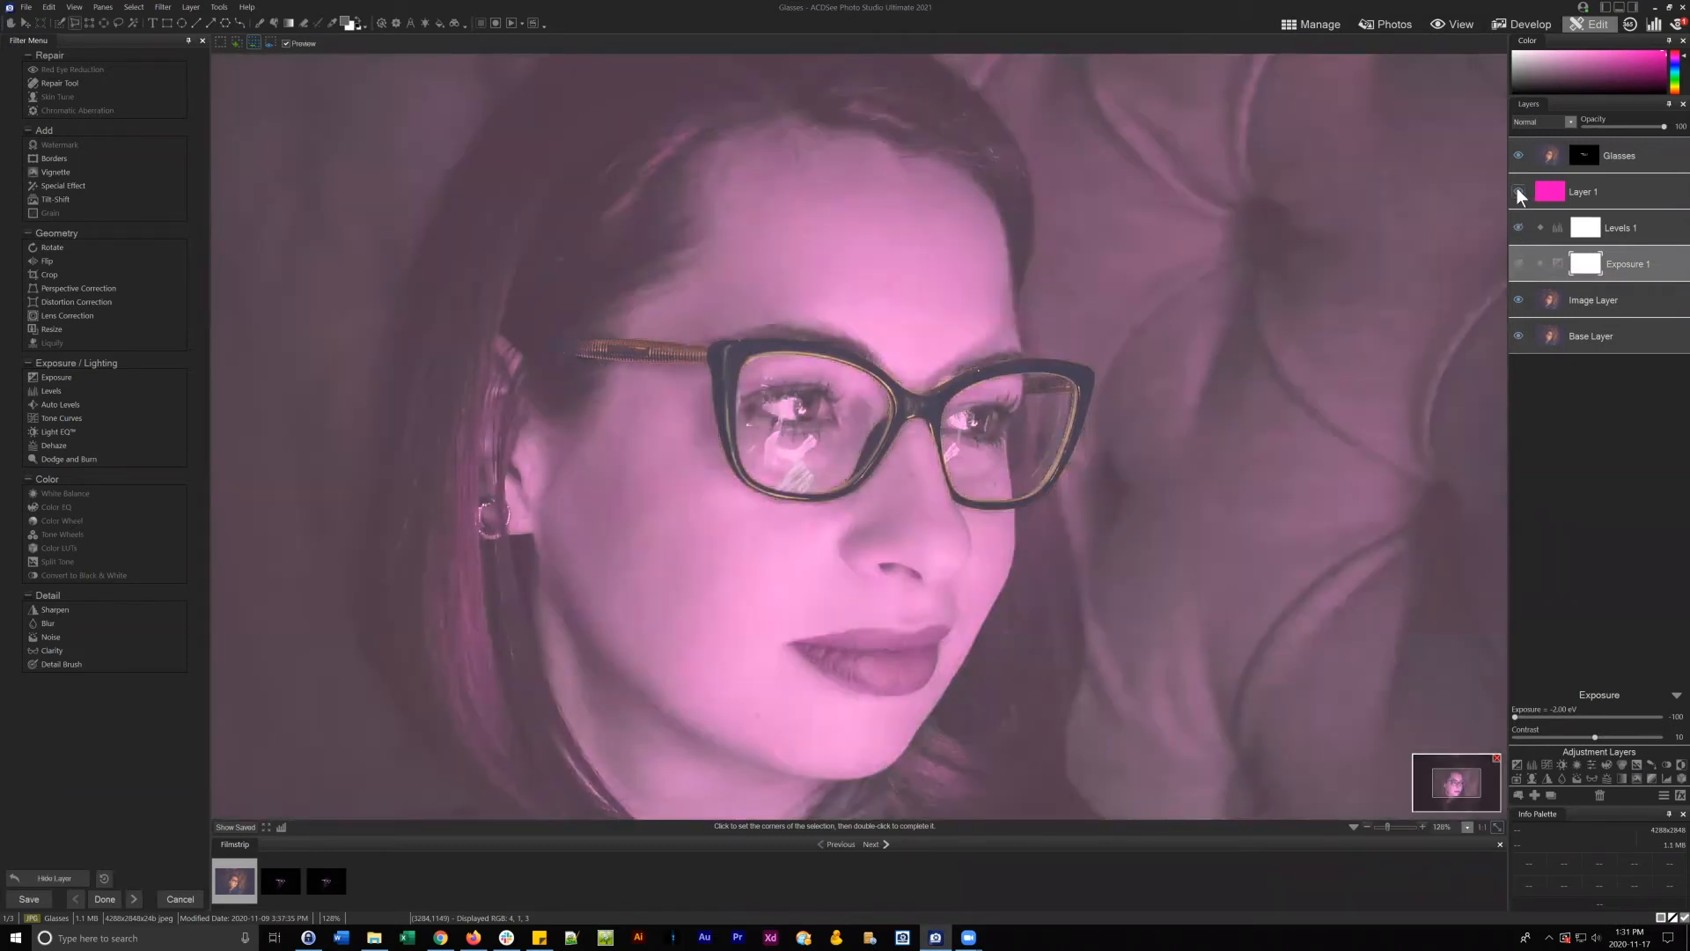
{"action": "left_click", "coordinate": [1517, 192]}
{"action": "left_click", "coordinate": [1535, 155]}
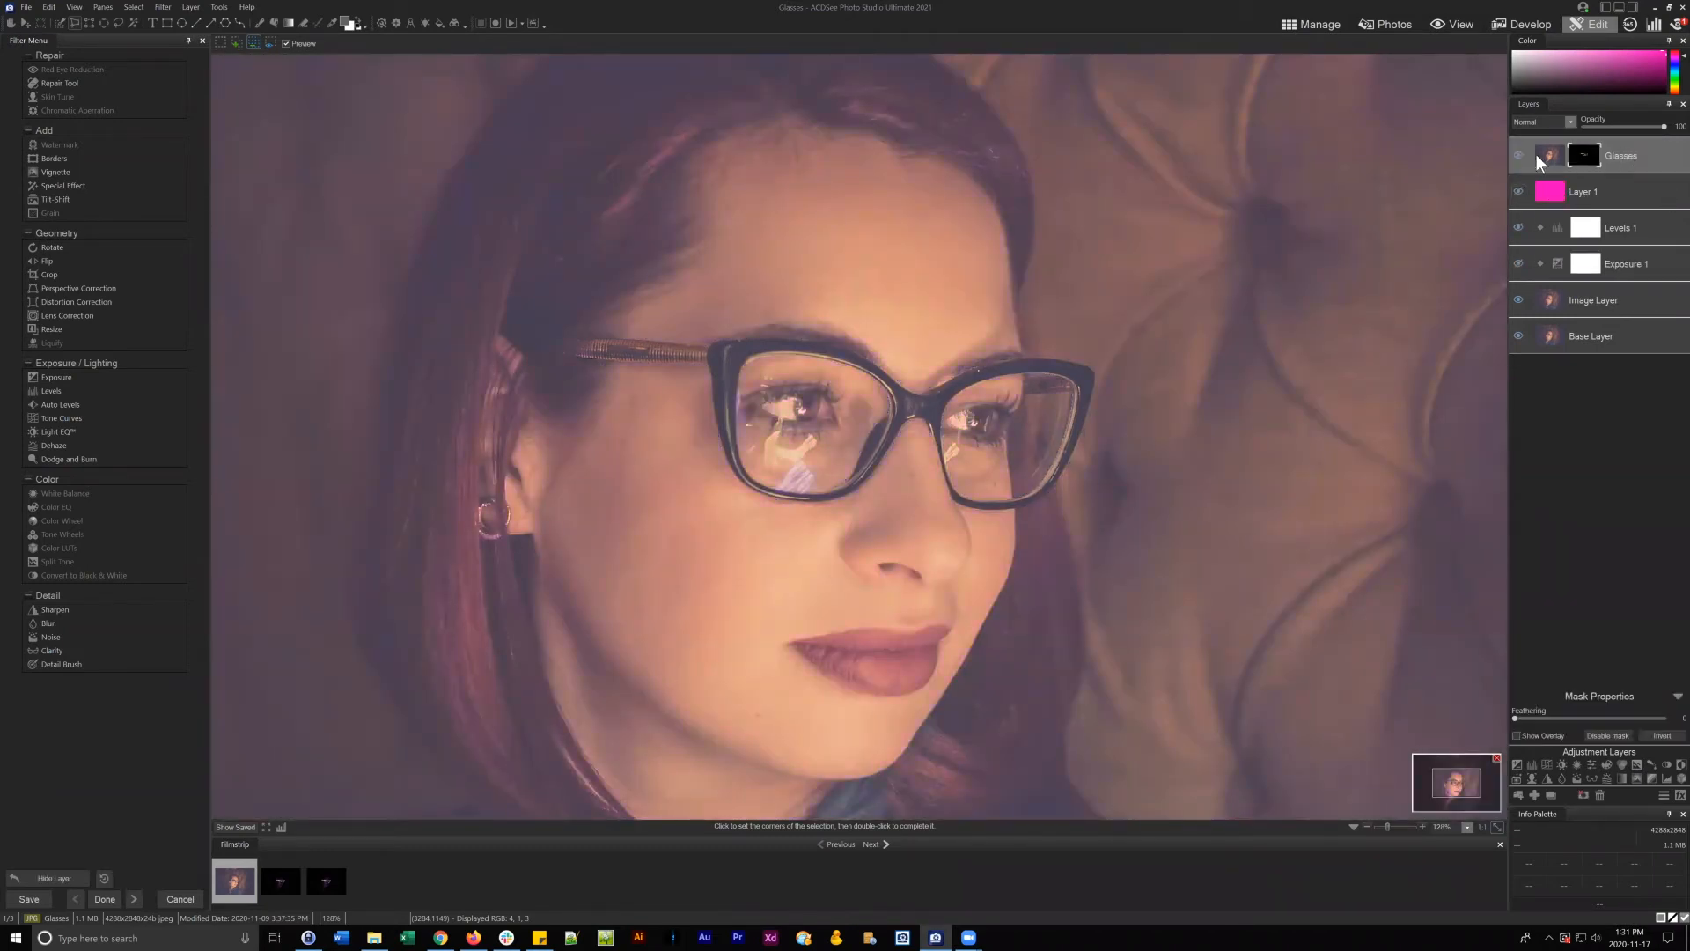
{"action": "left_click", "coordinate": [1618, 299]}
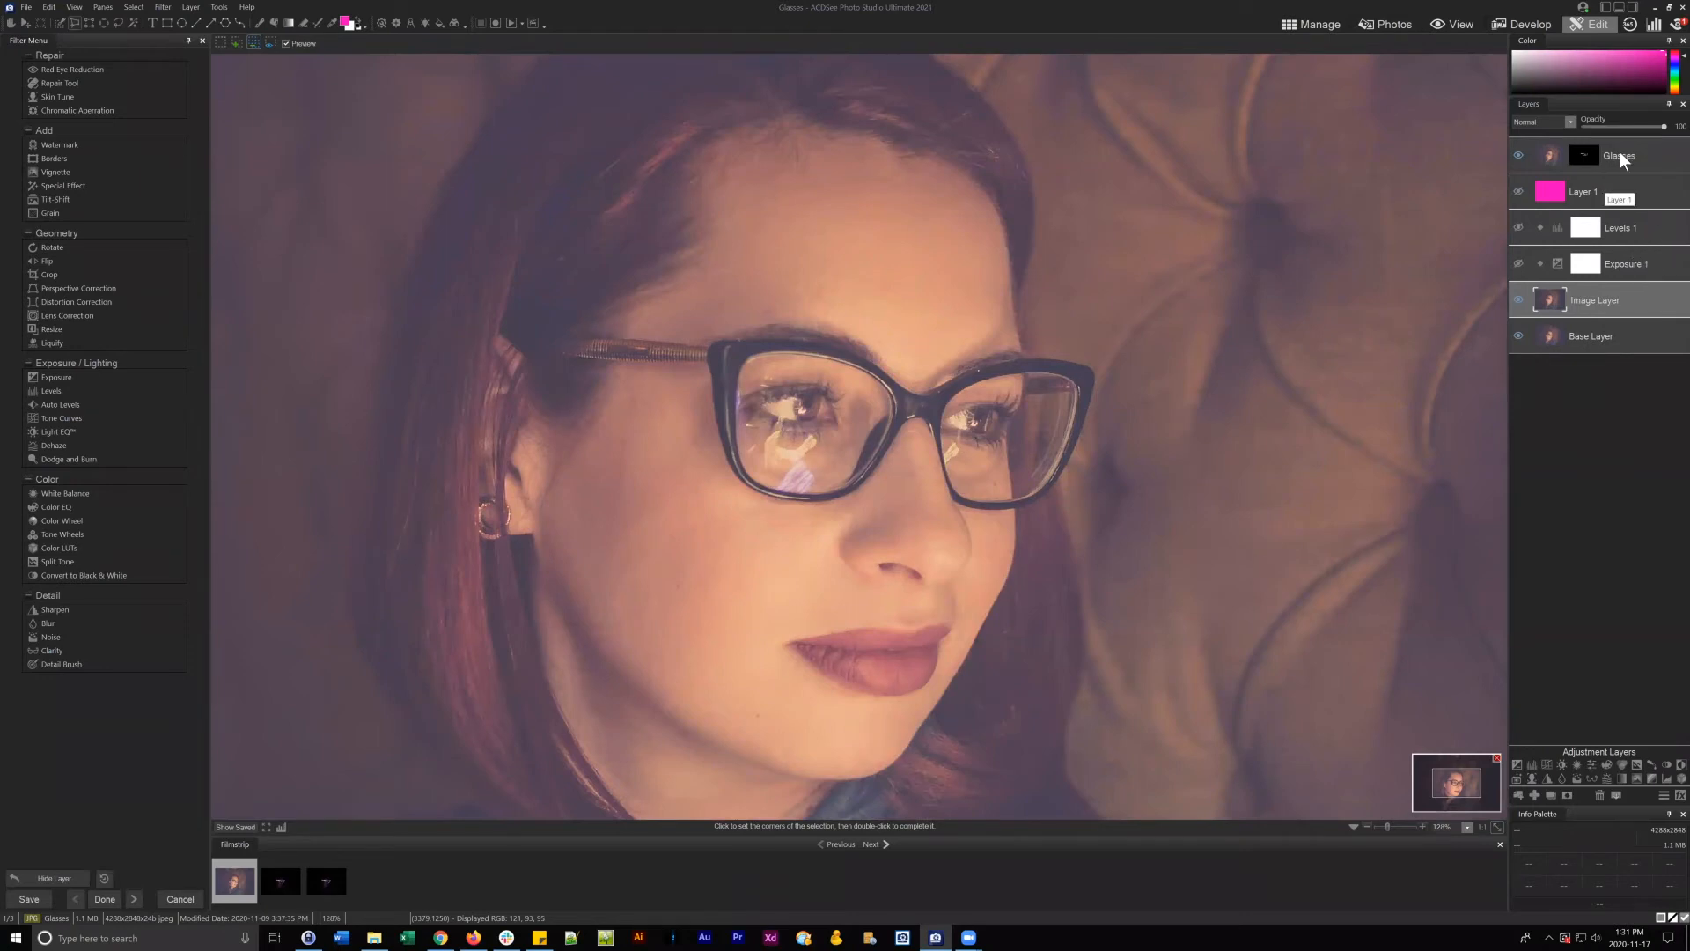
{"action": "left_click", "coordinate": [1516, 257]}
{"action": "left_click", "coordinate": [1516, 189]}
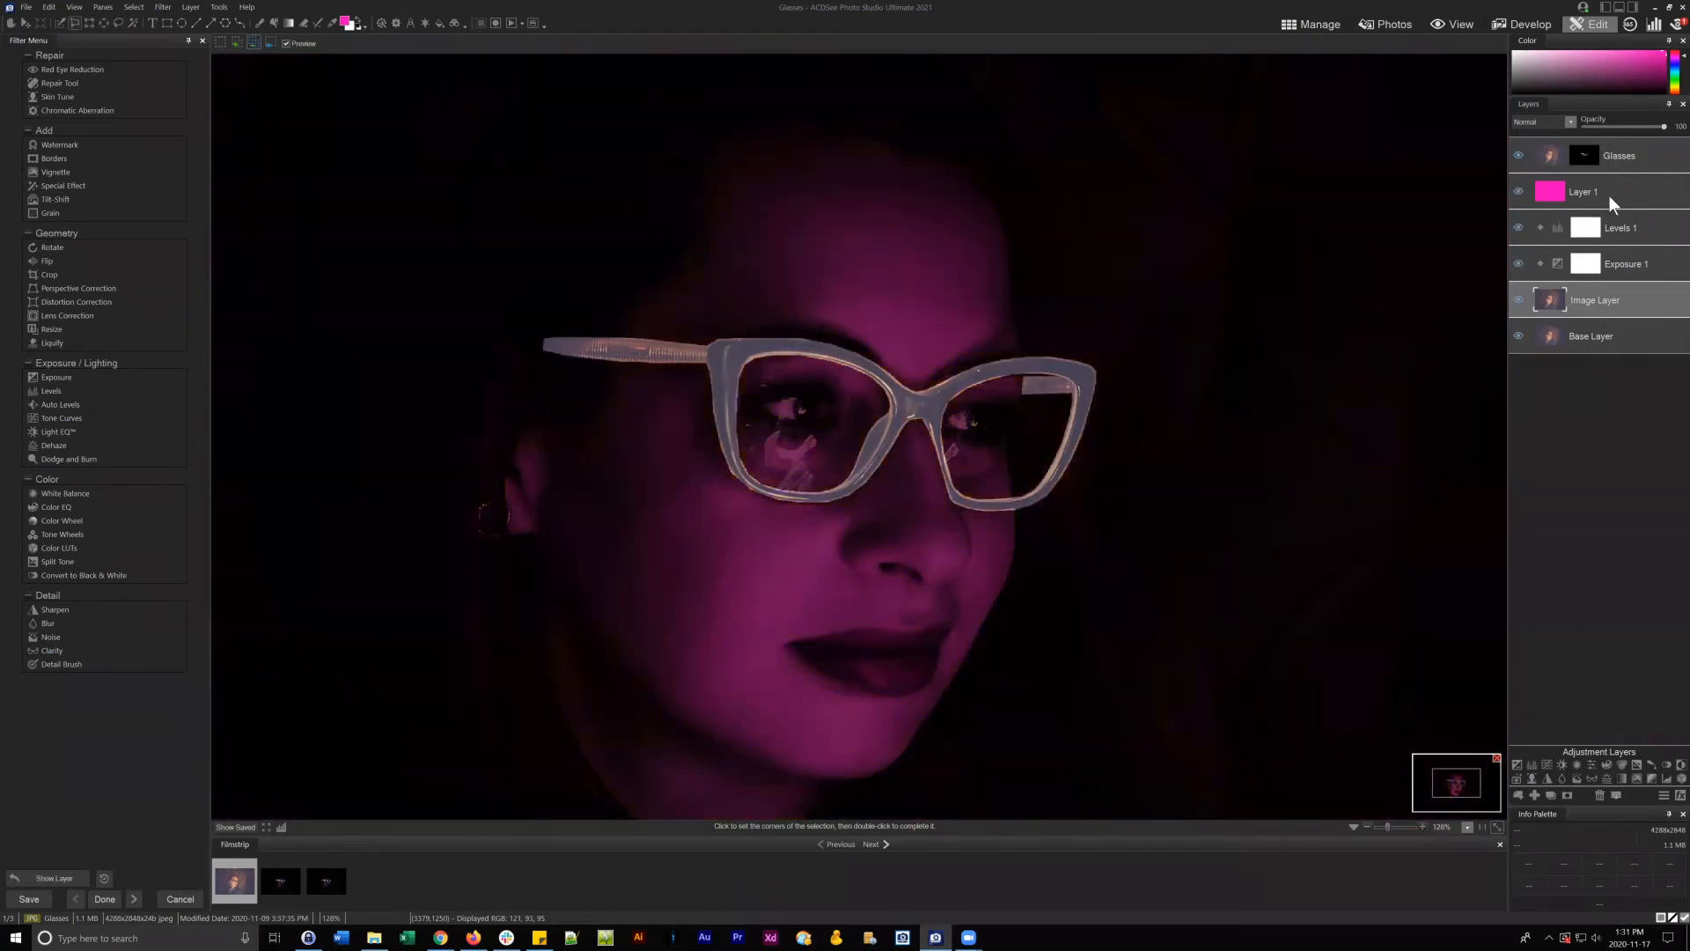
{"action": "left_click", "coordinate": [1609, 194]}
{"action": "left_click", "coordinate": [1650, 153]}
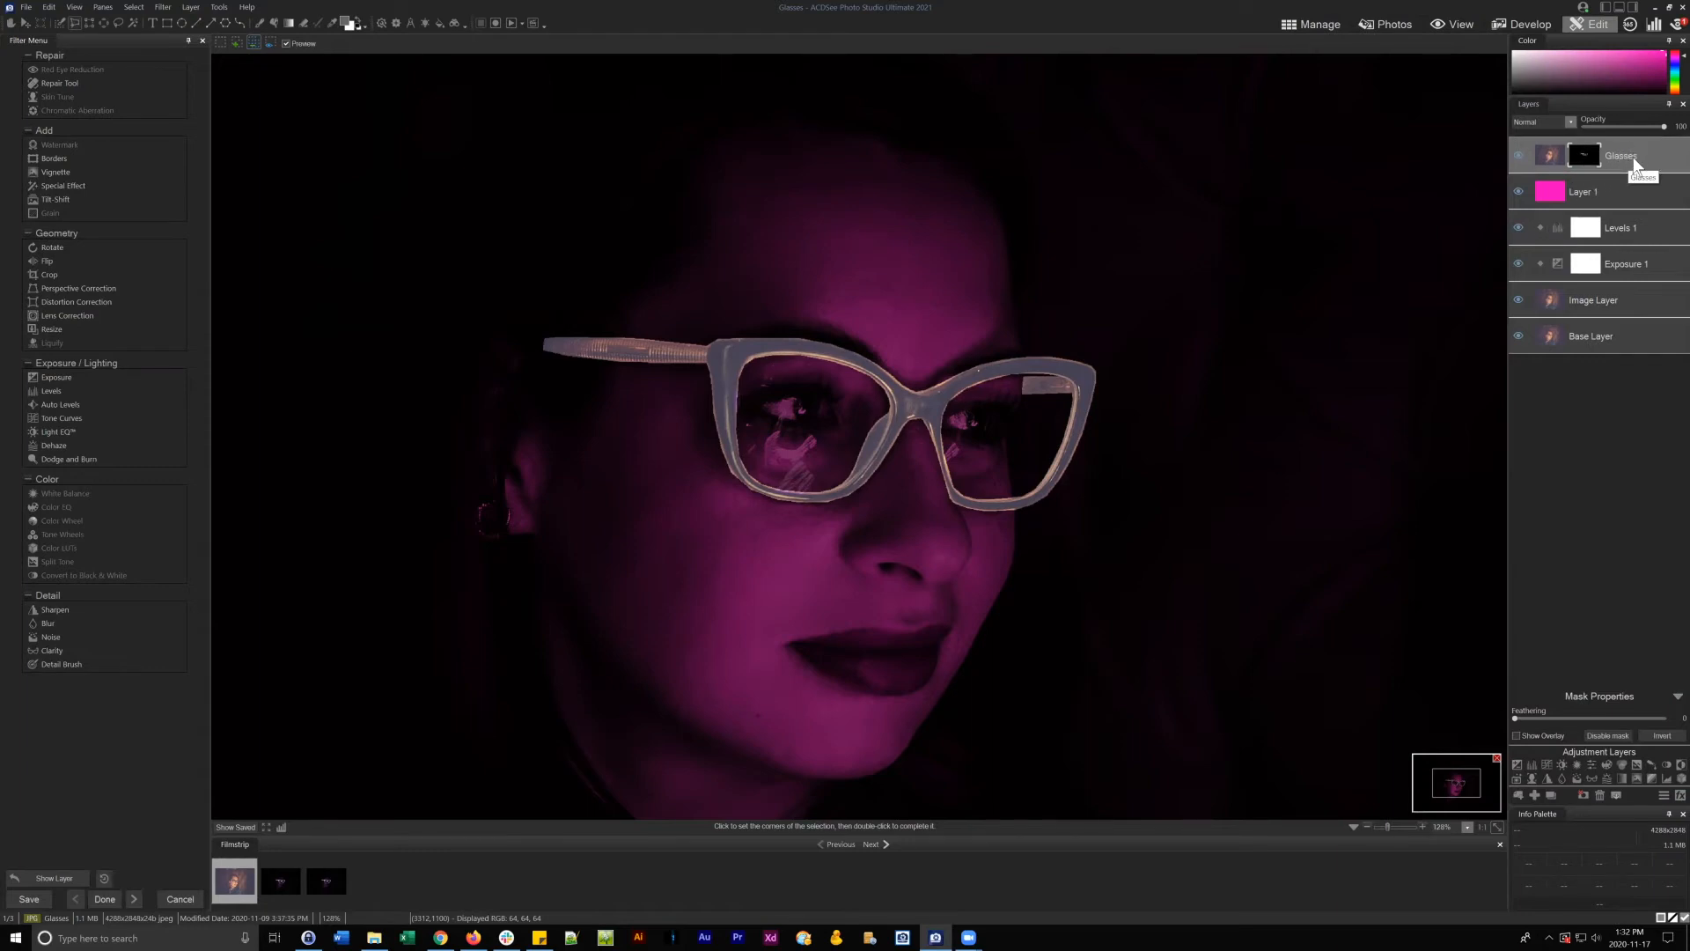
- Add an Exposure adjustment layer at +2.00 eV above the Glasses layer and clip it to that layer
{"action": "left_click", "coordinate": [1516, 763]}
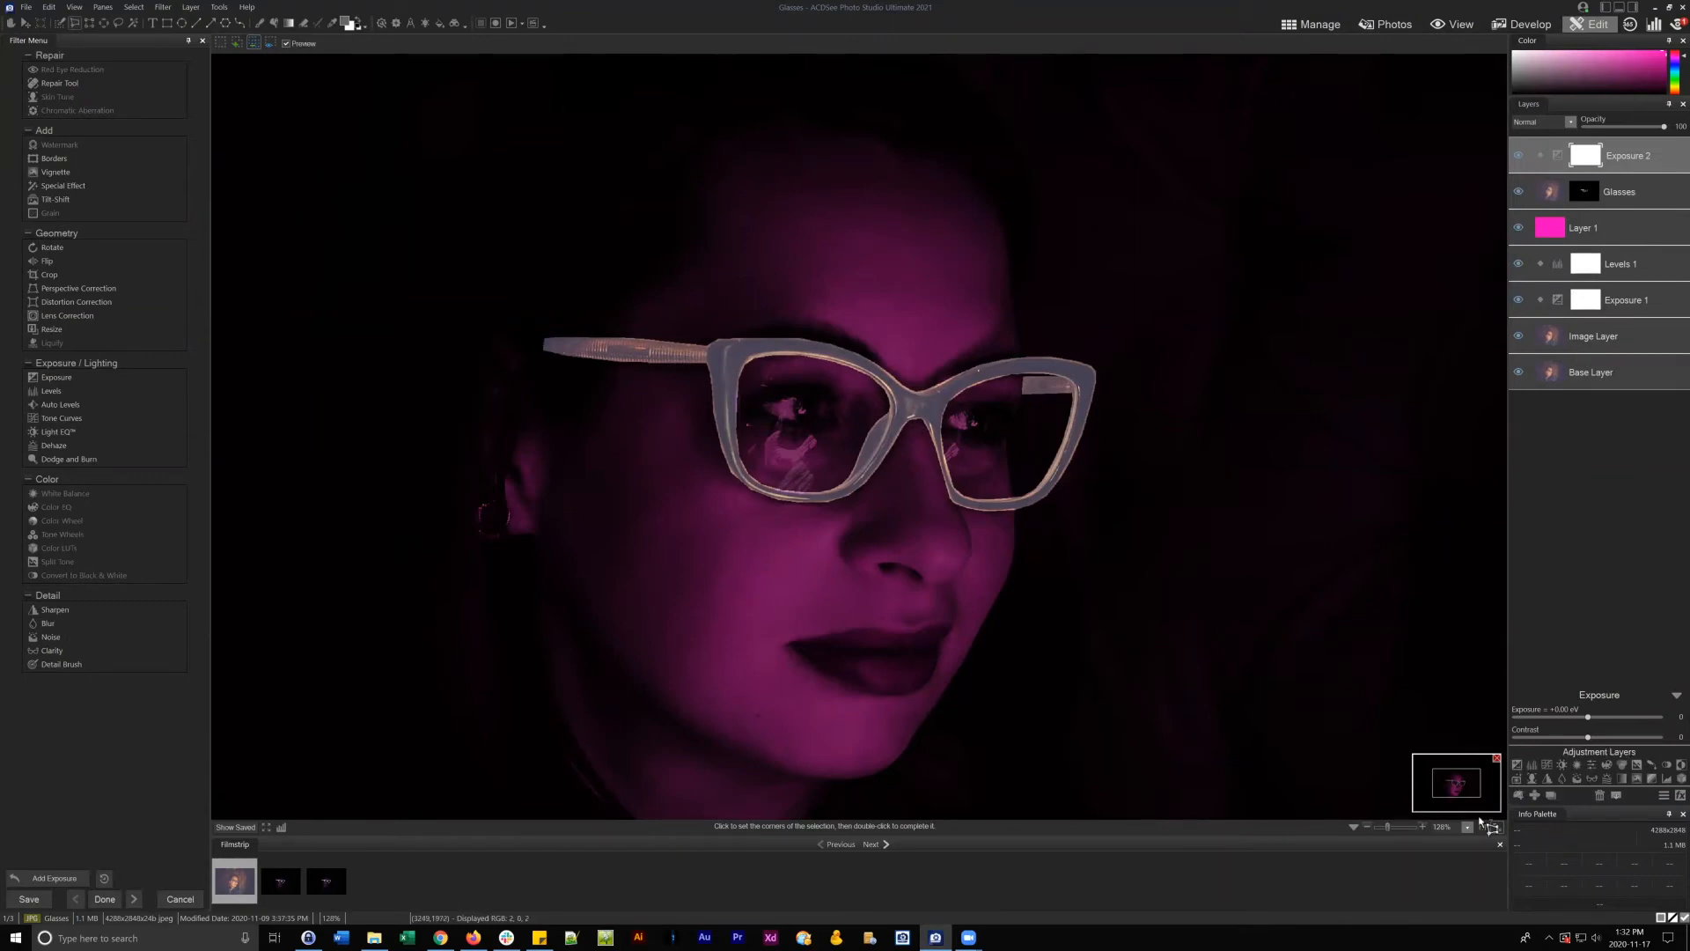
{"action": "left_click", "coordinate": [1496, 827]}
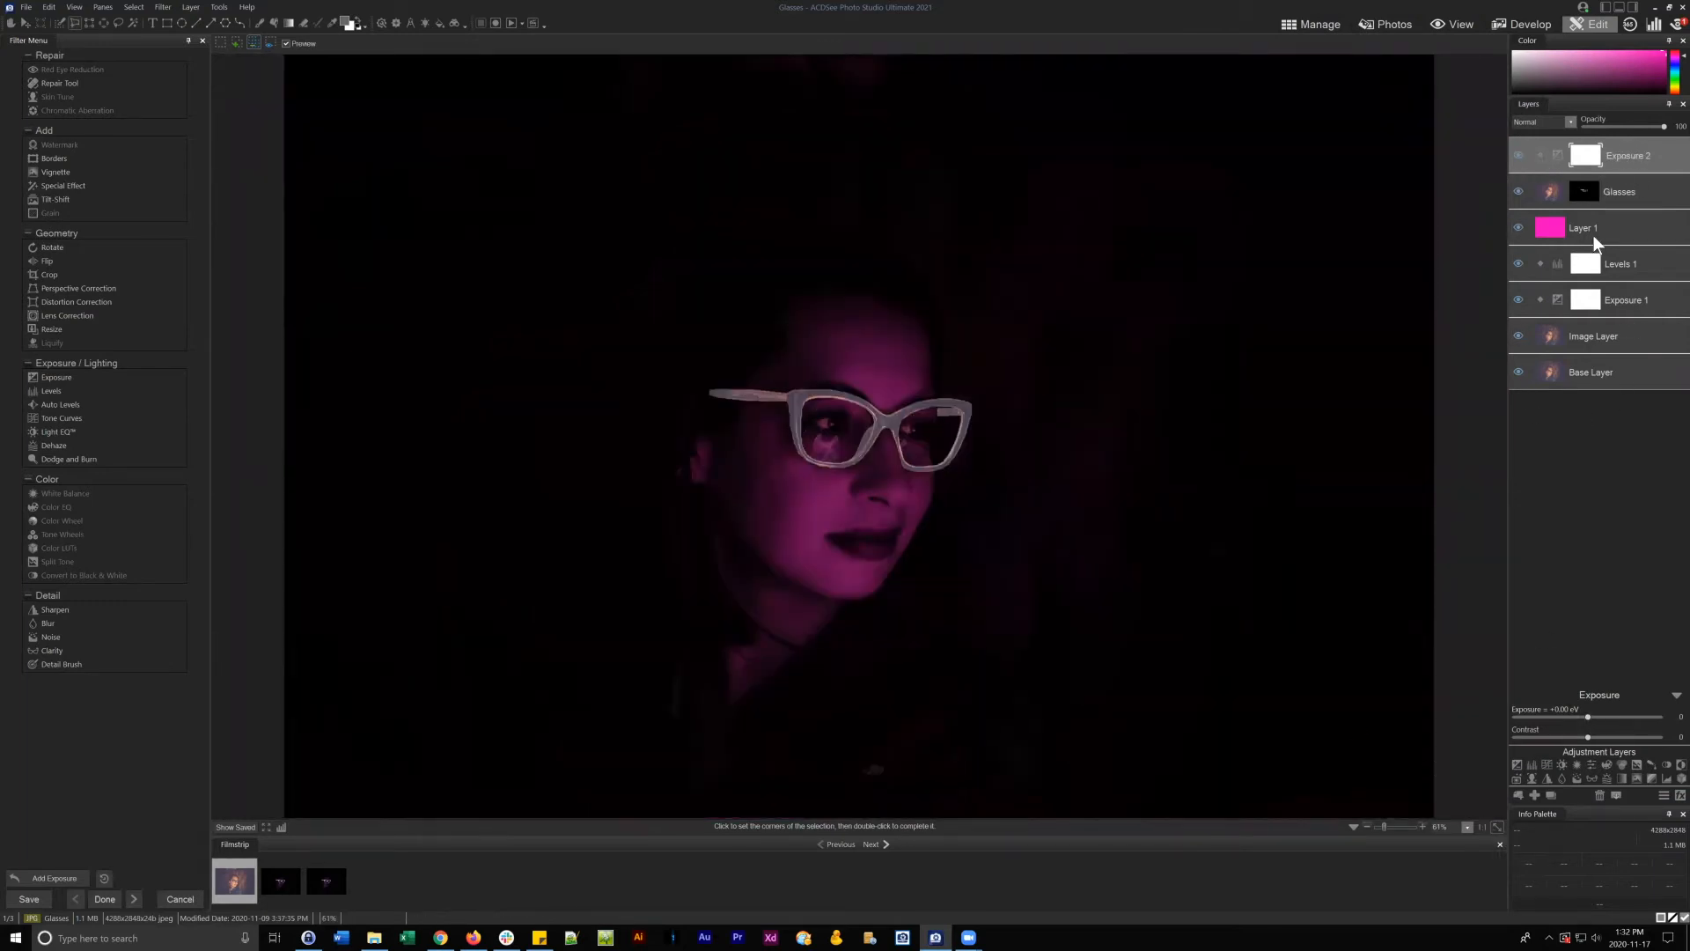
{"action": "left_click_drag", "start_coordinate": [1587, 716], "coordinate": [1661, 716]}
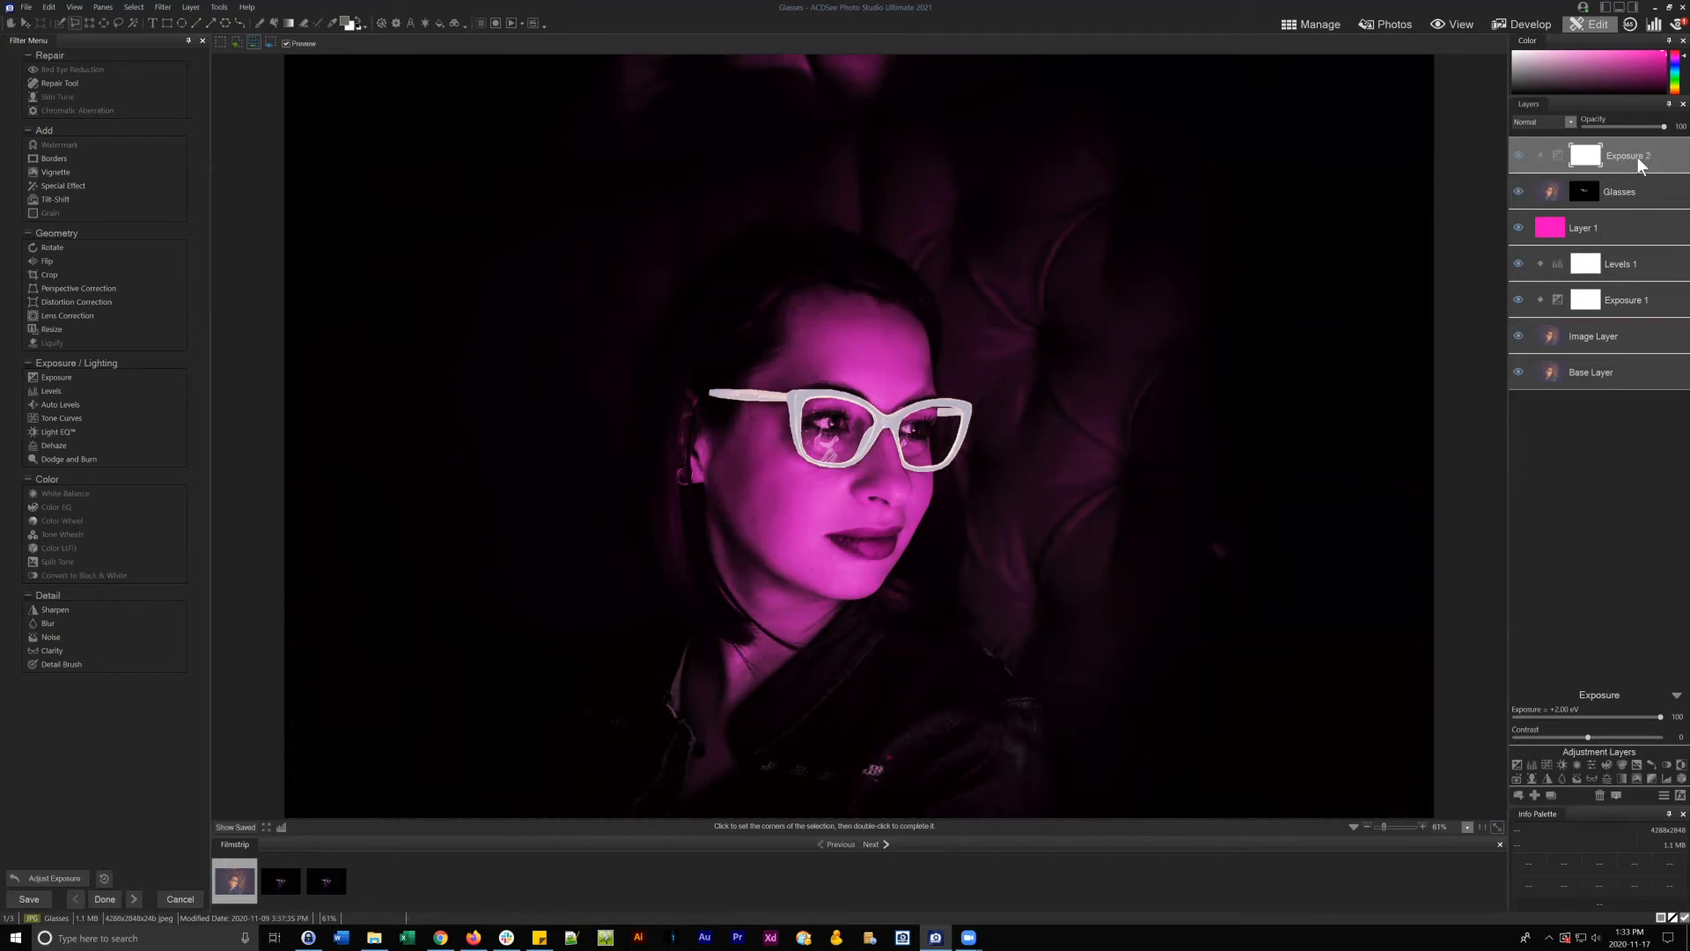
{"action": "left_click", "coordinate": [1540, 153]}
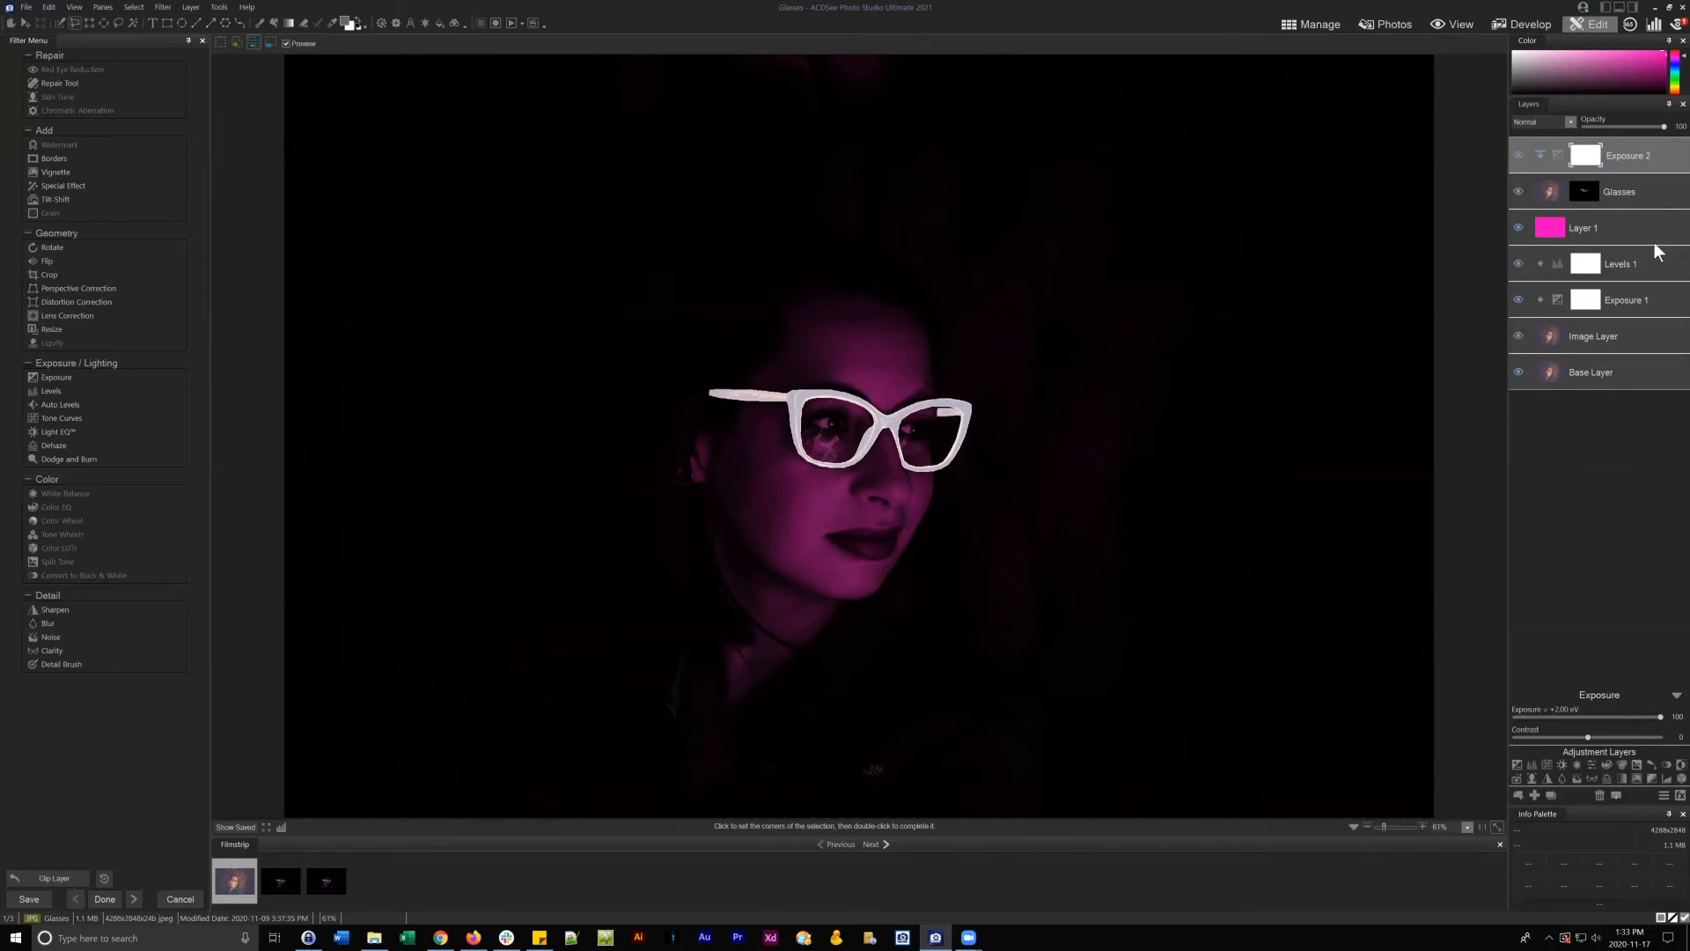
- Open the layer effects of the Glasses layer and enable Inner Glow
{"action": "left_click", "coordinate": [1642, 194]}
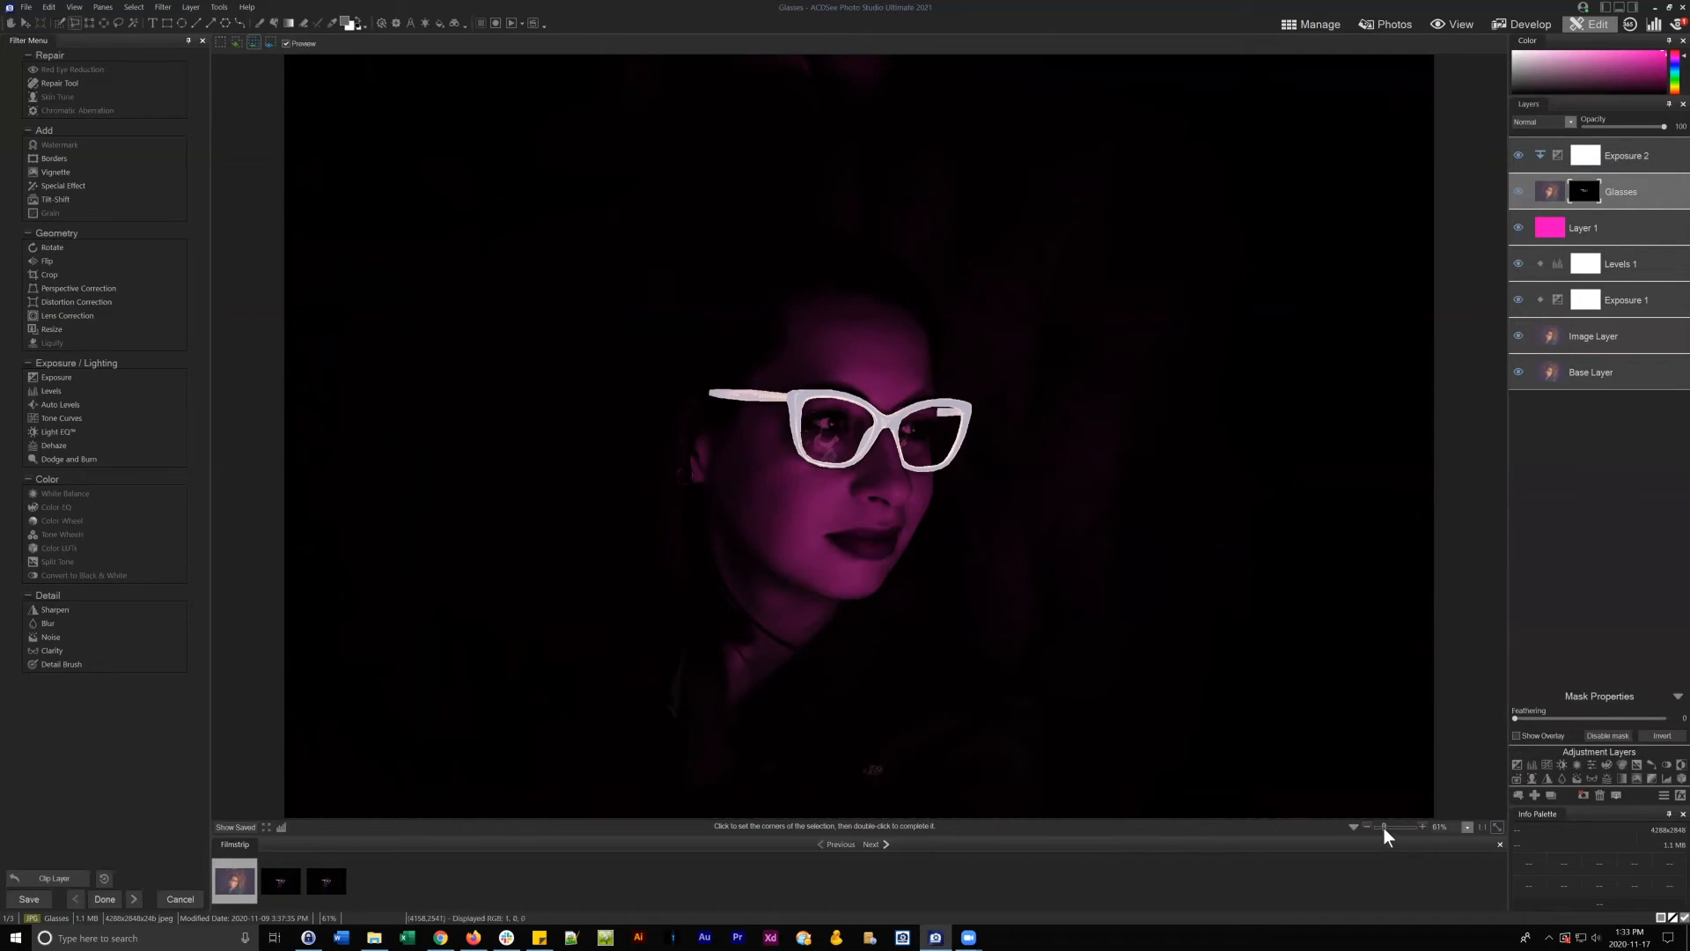
{"action": "left_click_drag", "start_coordinate": [1384, 827], "coordinate": [1391, 829]}
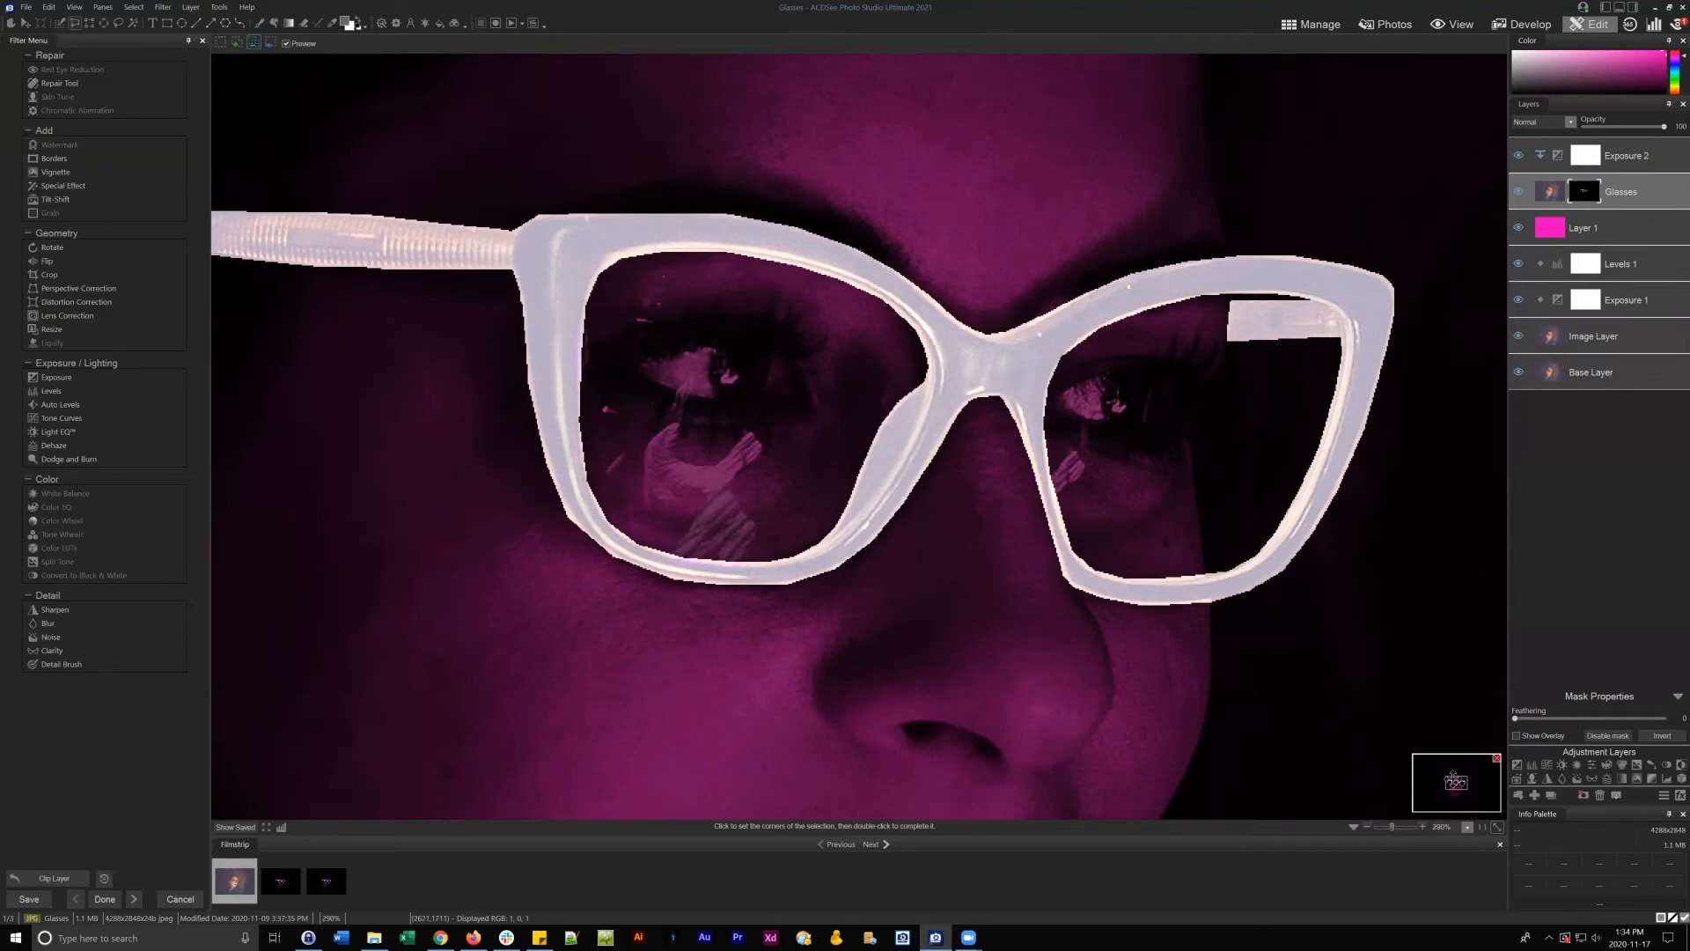
{"action": "left_click_drag", "start_coordinate": [1448, 777], "coordinate": [1453, 783]}
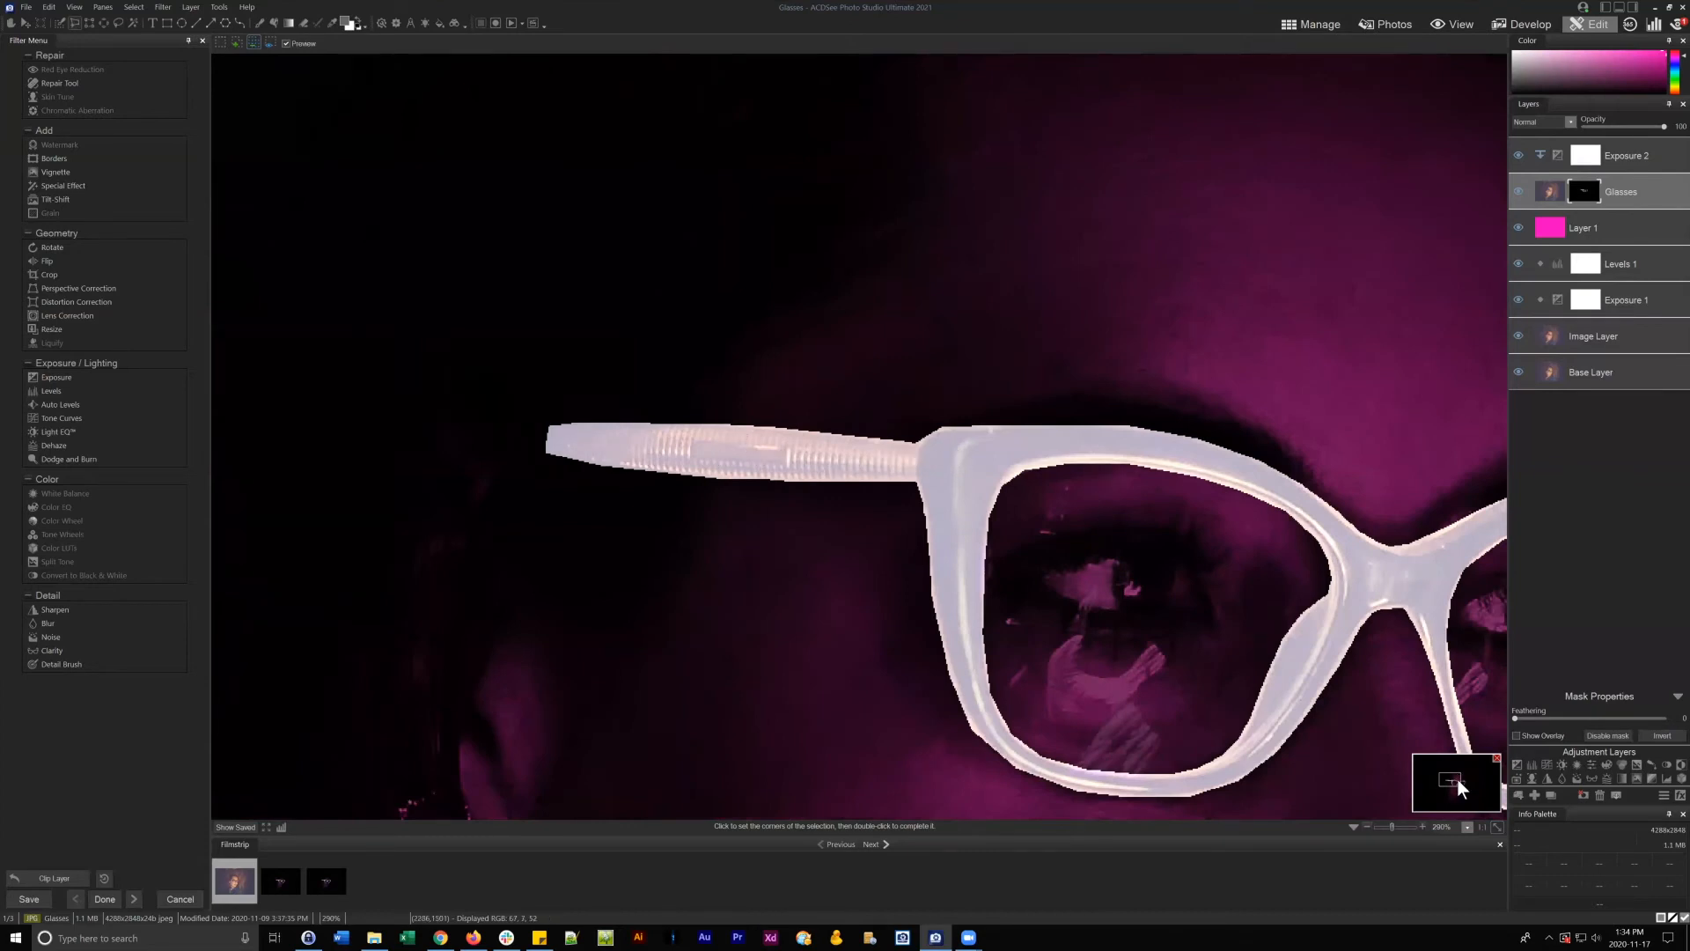
{"action": "left_click_drag", "start_coordinate": [1456, 778], "coordinate": [1458, 786]}
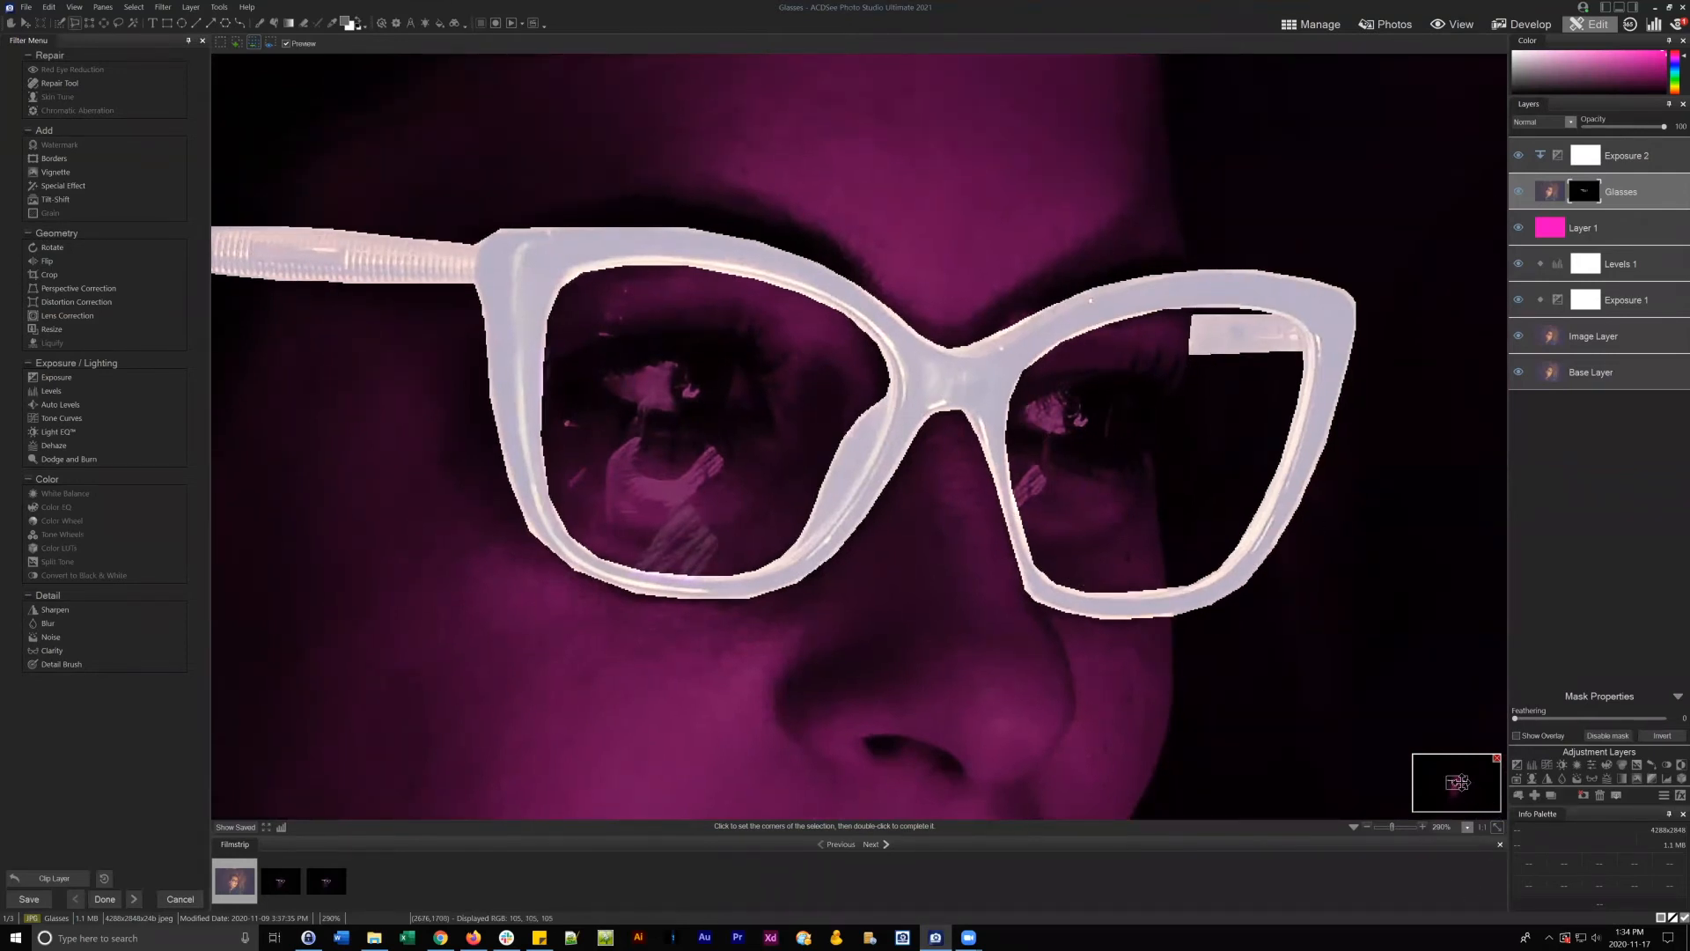
{"action": "left_click_drag", "start_coordinate": [1457, 785], "coordinate": [1458, 782]}
{"action": "left_click", "coordinate": [1629, 191]}
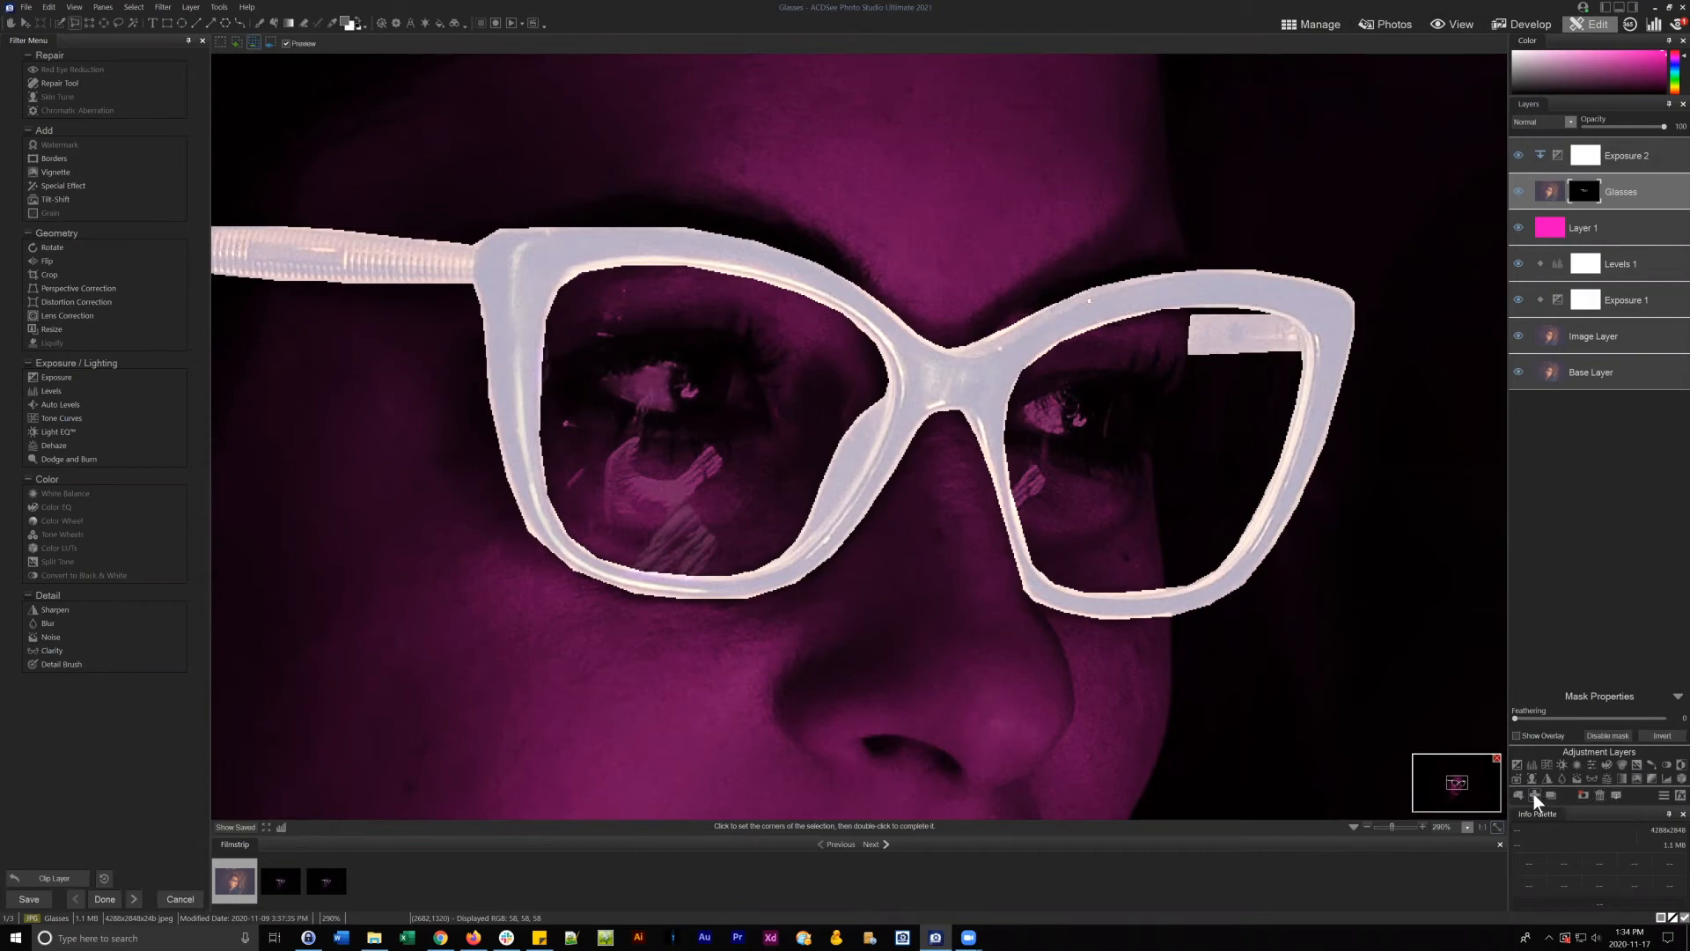
{"action": "left_click", "coordinate": [1678, 795]}
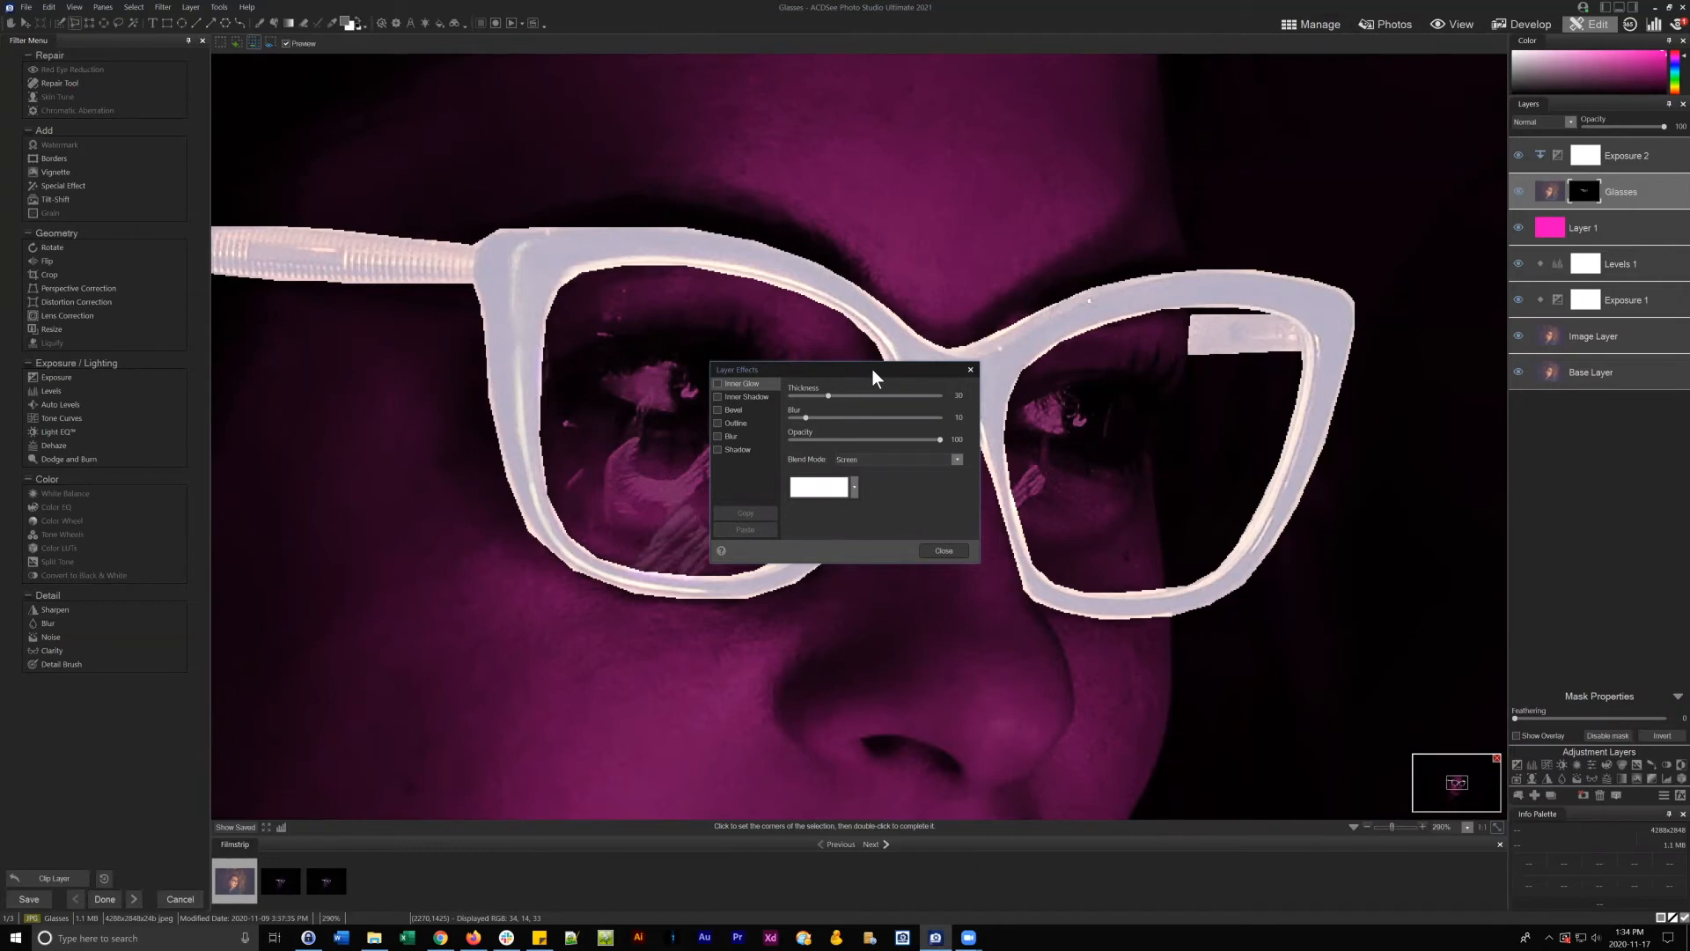
{"action": "left_click_drag", "start_coordinate": [873, 370], "coordinate": [860, 475]}
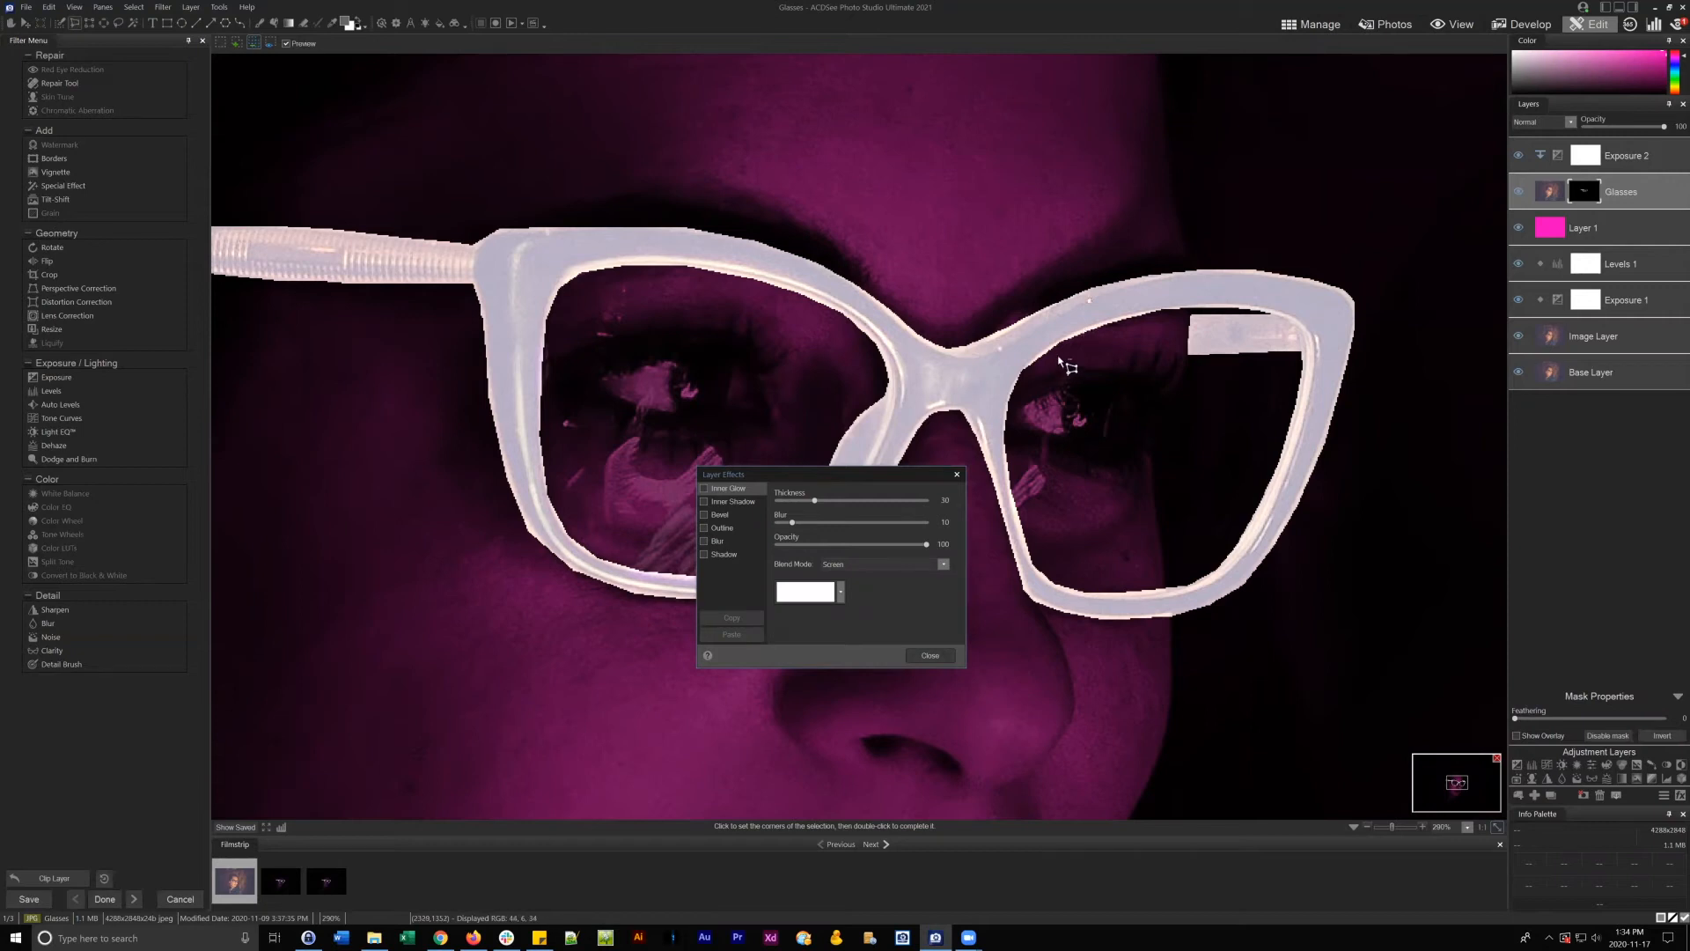
{"action": "left_click", "coordinate": [703, 488]}
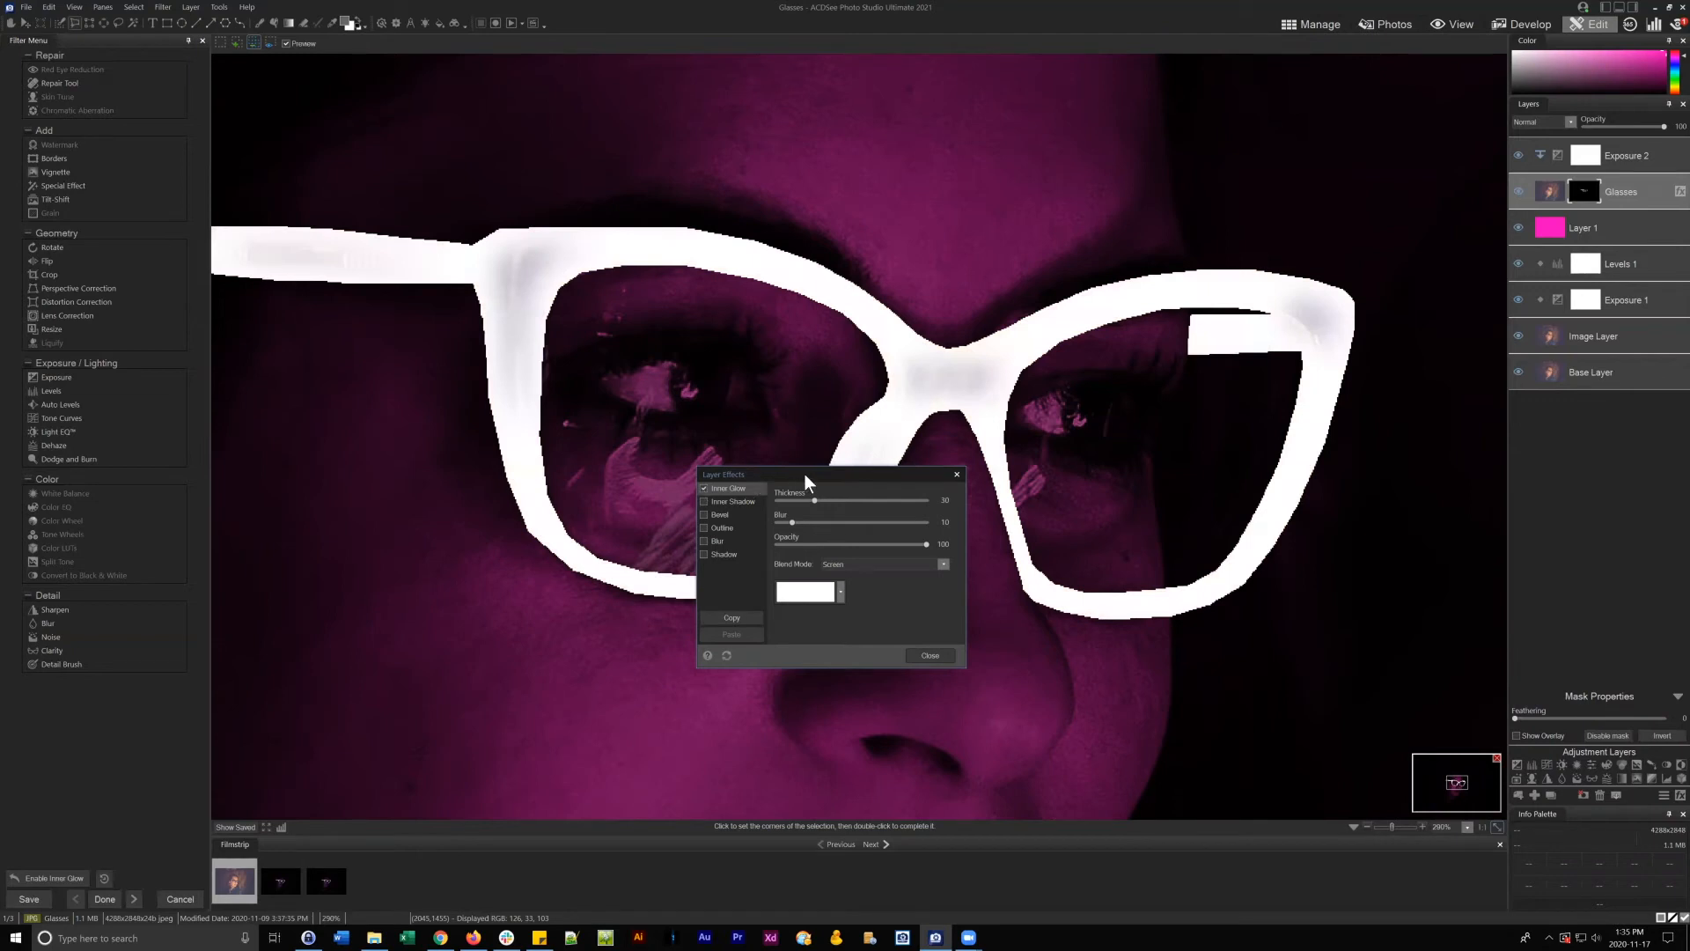
- Try the inner glow with no blur, then set its blur to 19 and thickness to about 38
{"action": "left_click_drag", "start_coordinate": [804, 473], "coordinate": [800, 497]}
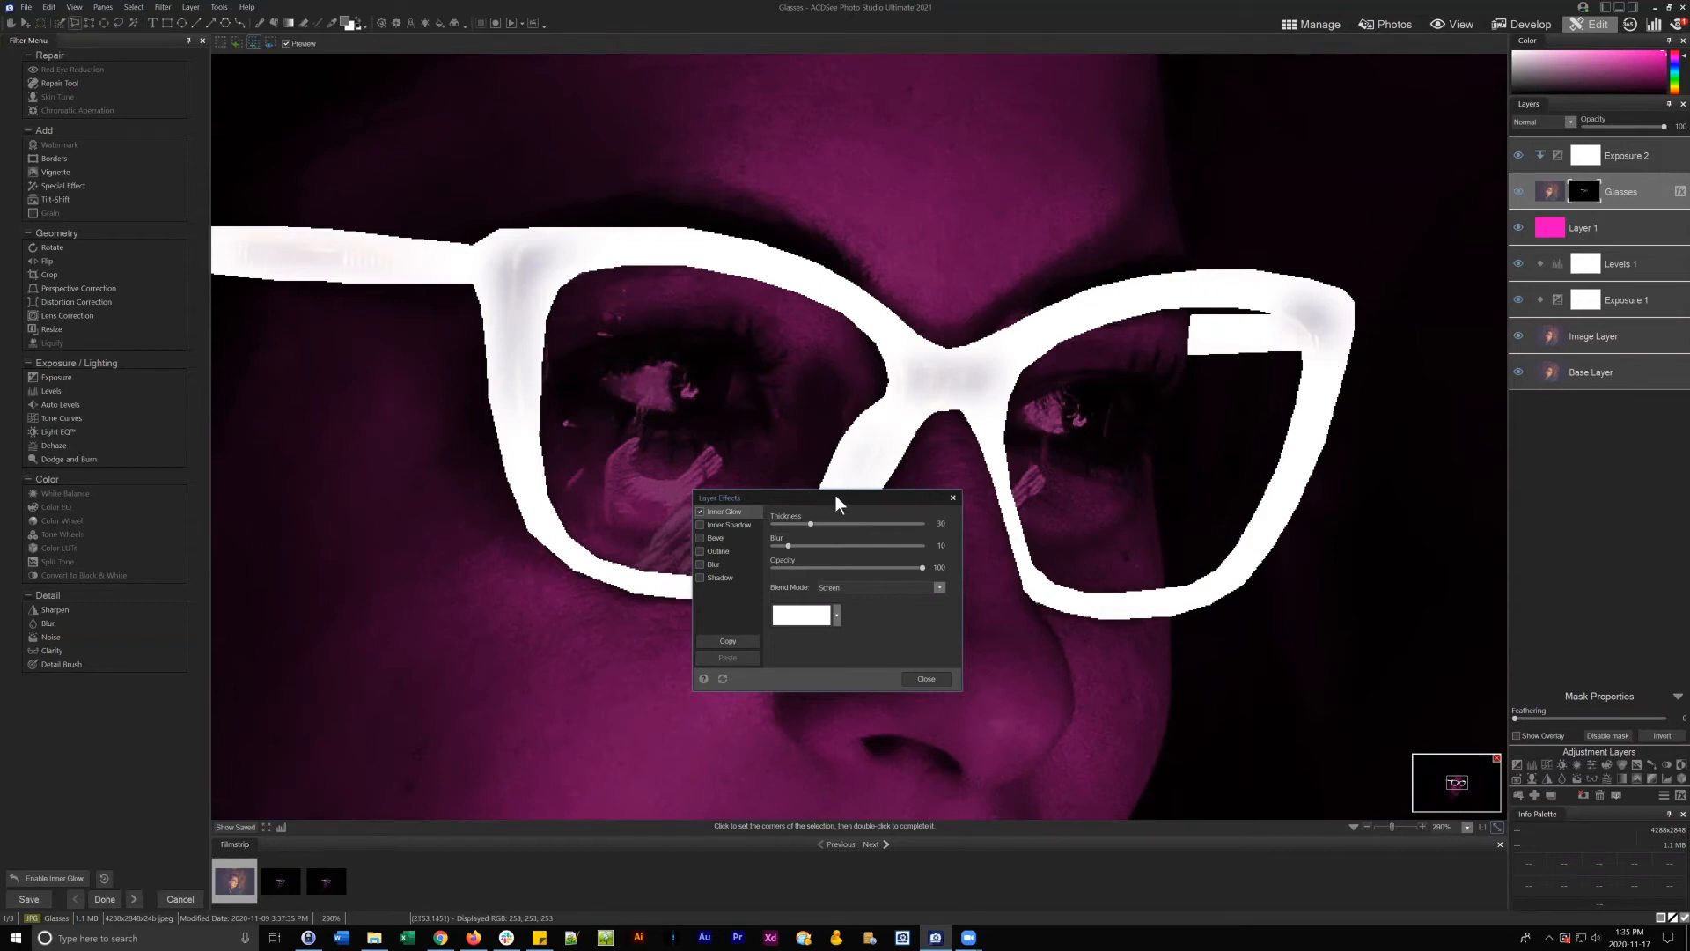
{"action": "left_click_drag", "start_coordinate": [836, 495], "coordinate": [882, 518]}
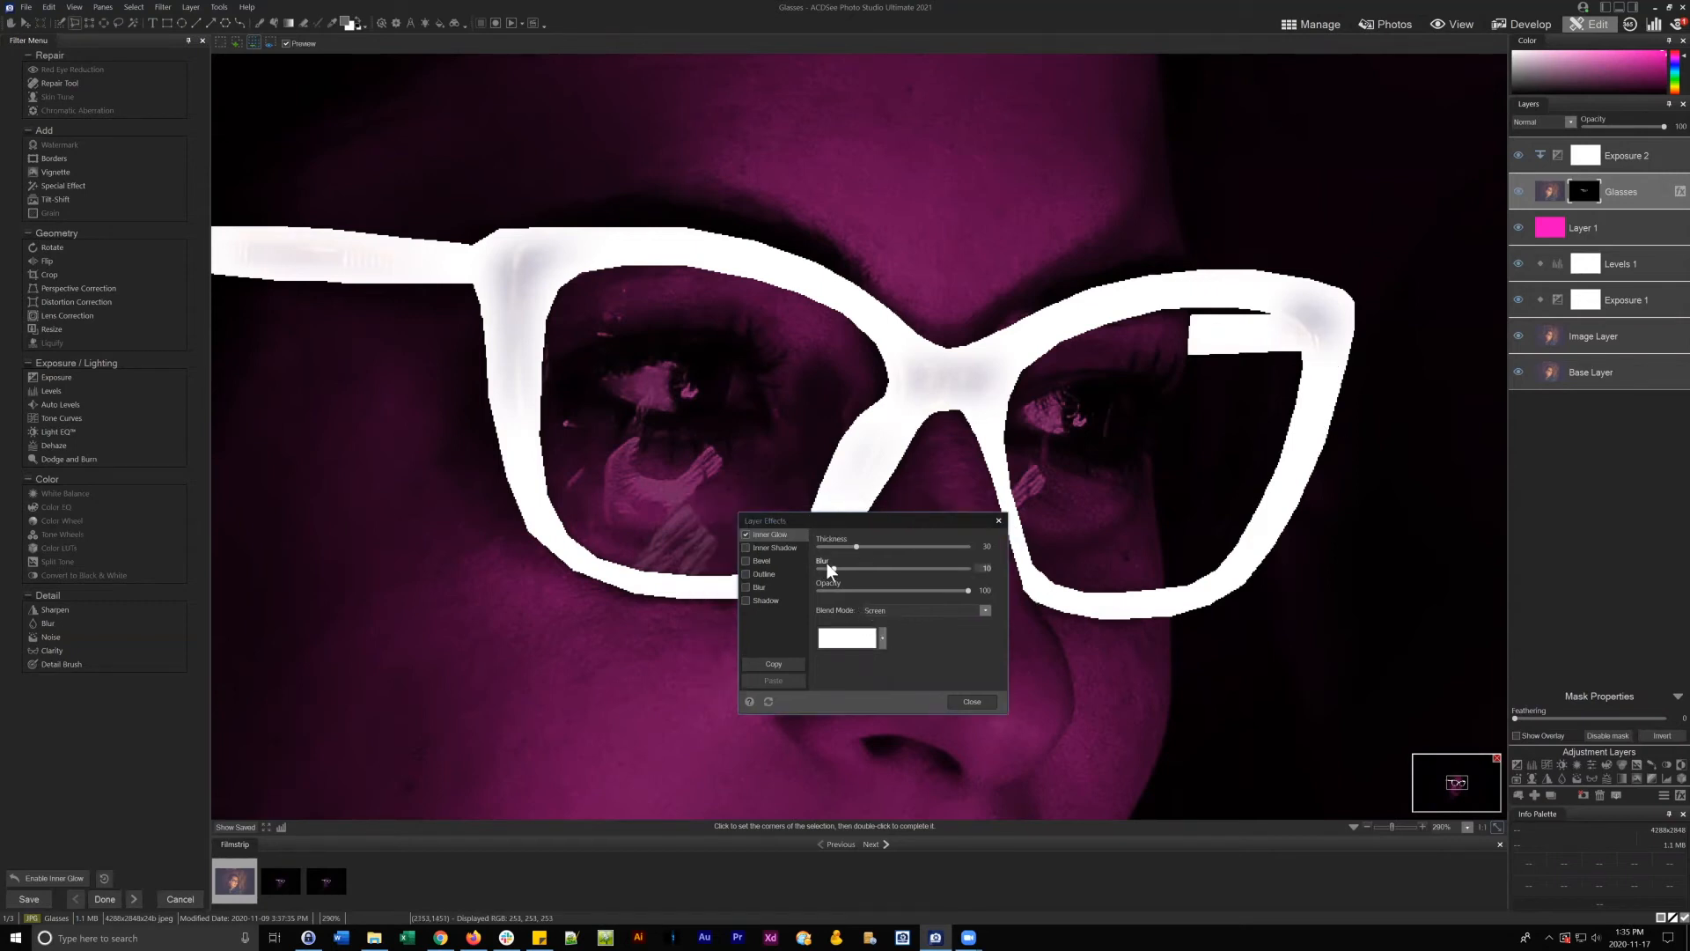
{"action": "left_click_drag", "start_coordinate": [836, 570], "coordinate": [798, 568]}
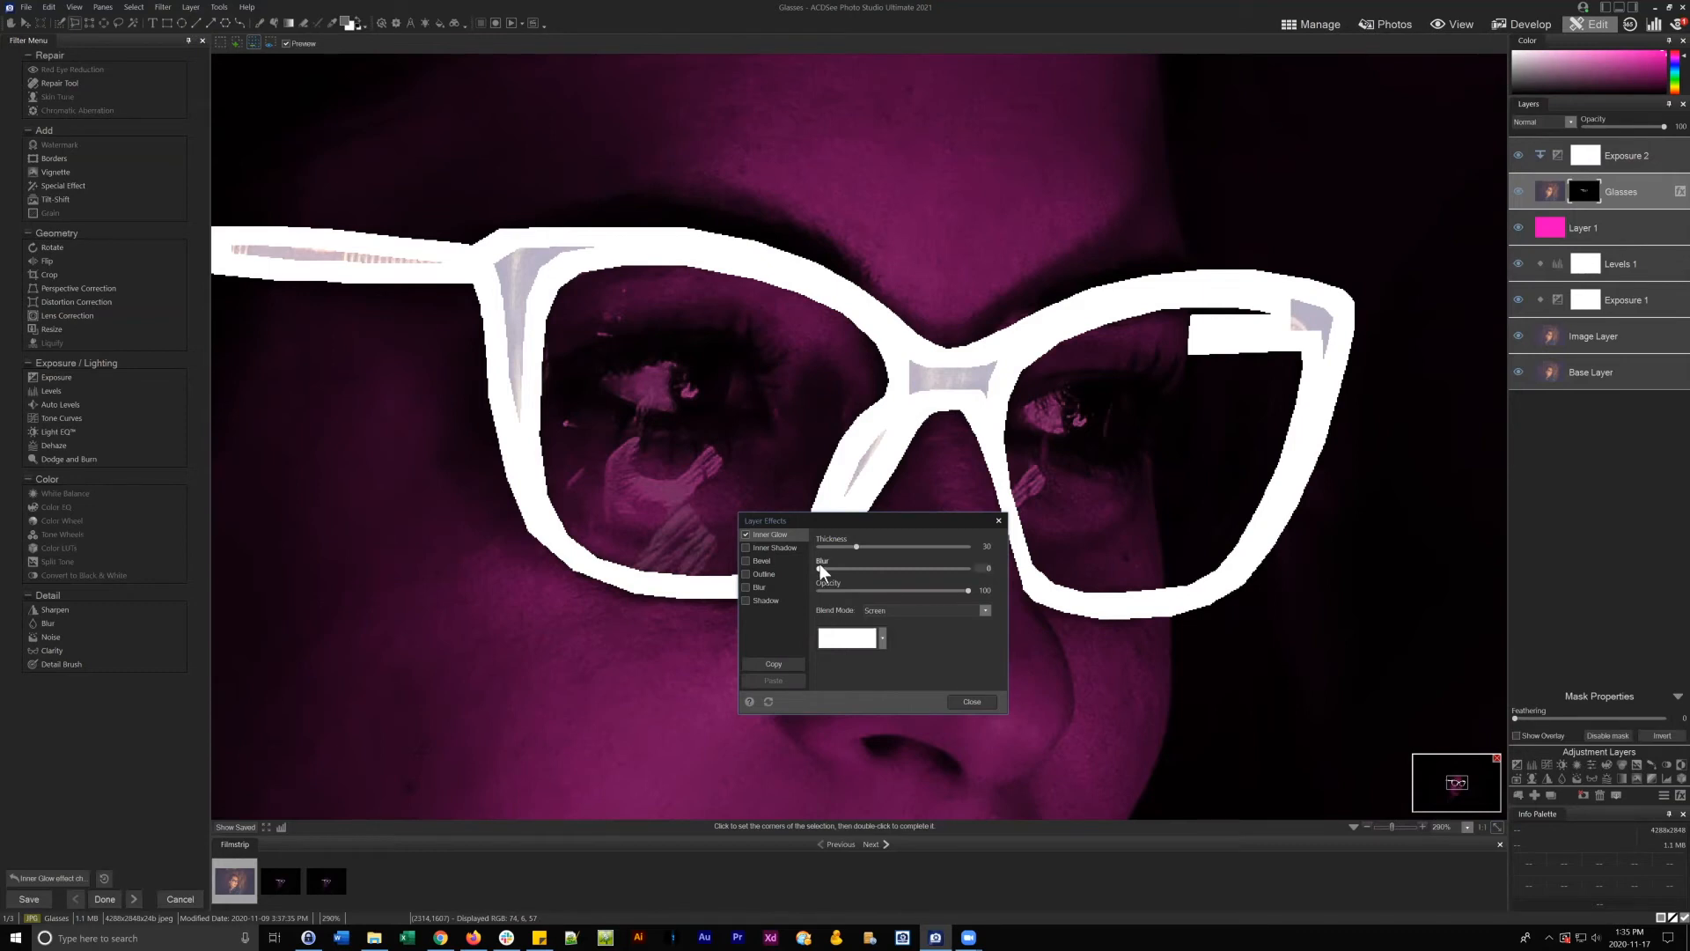
{"action": "left_click_drag", "start_coordinate": [820, 568], "coordinate": [869, 547]}
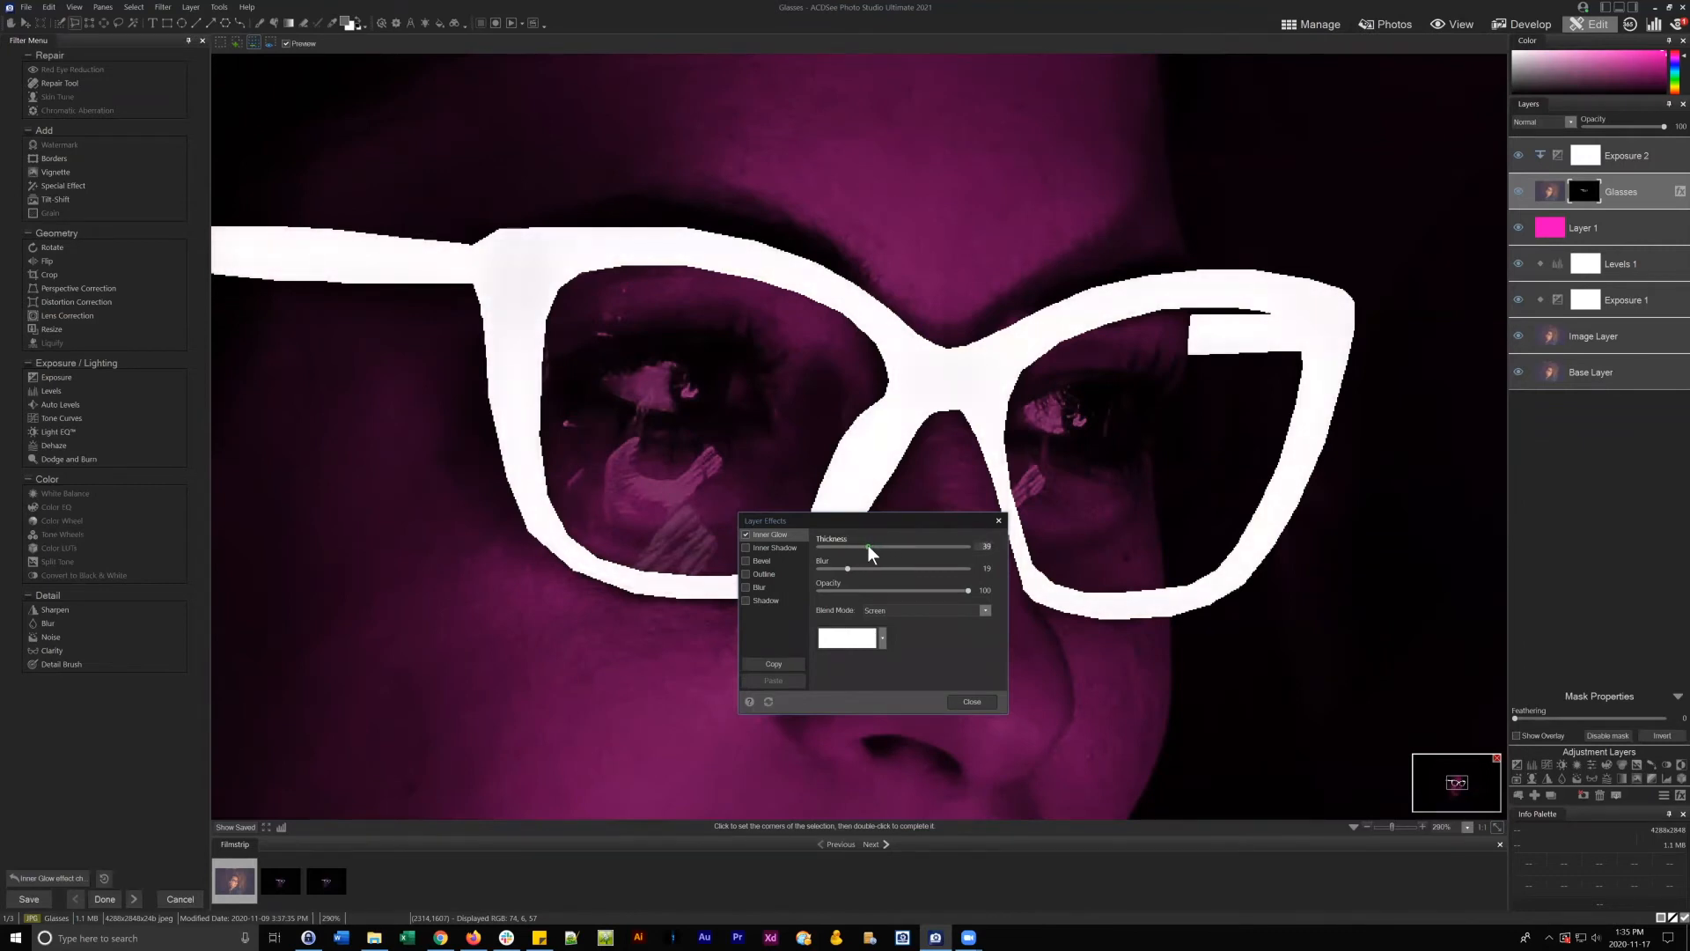
{"action": "left_click", "coordinate": [979, 702]}
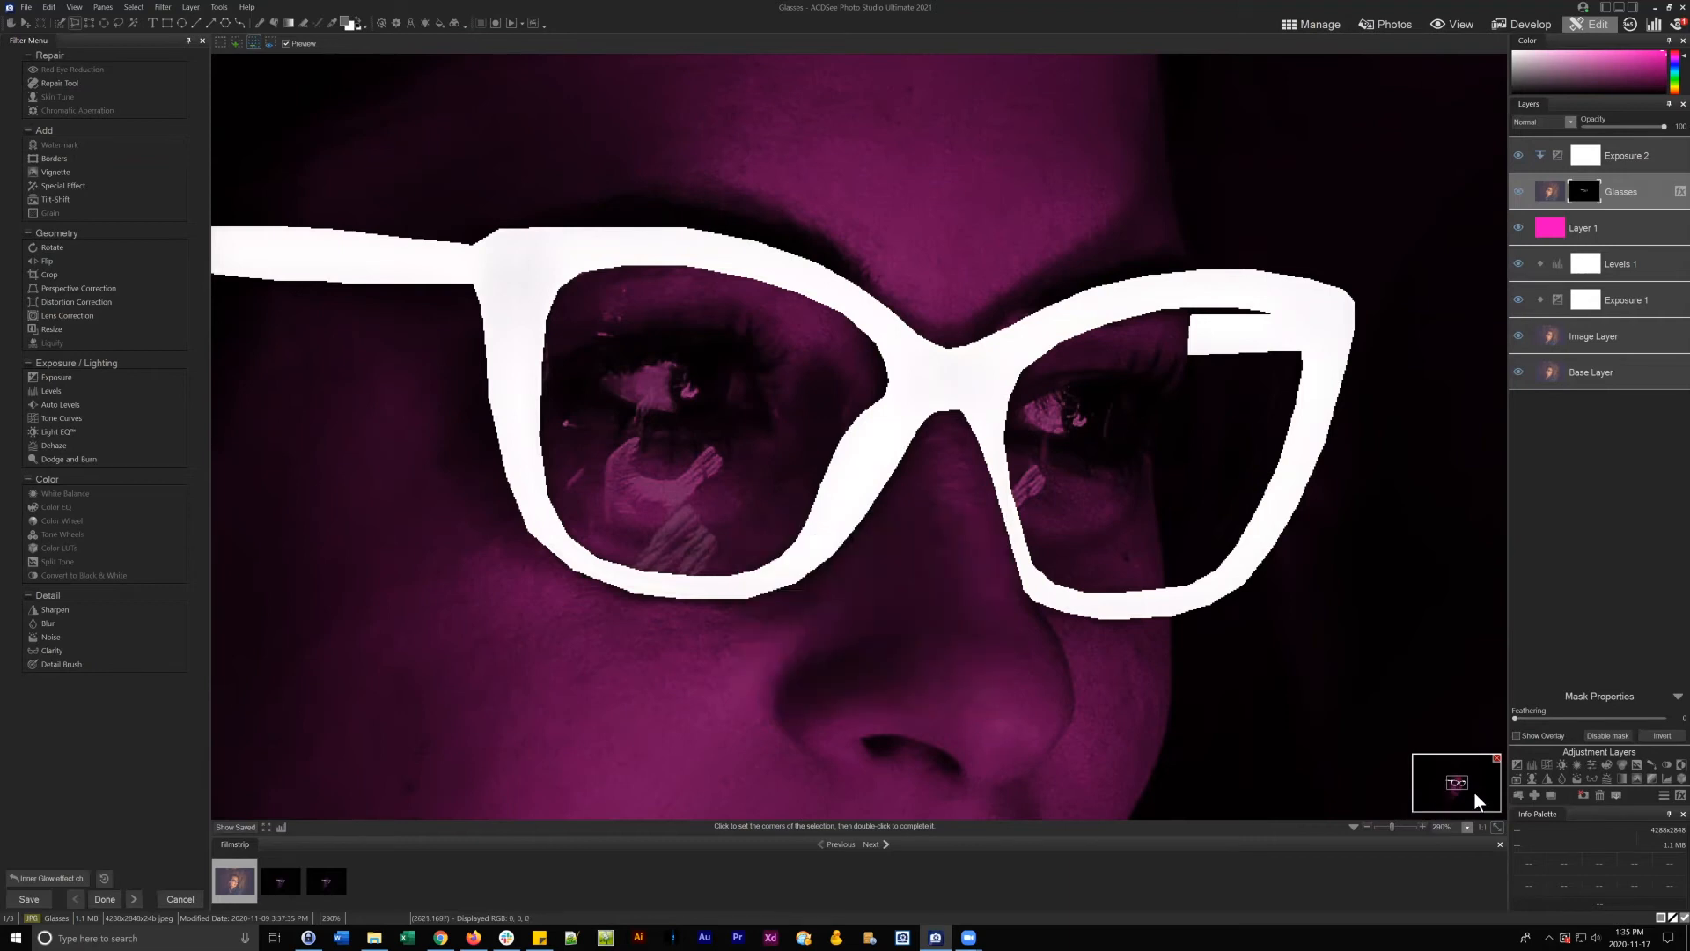
- Soften the edges of the Glasses layer mask by trying stronger feathering and settling on 7
{"action": "left_click", "coordinate": [1498, 826]}
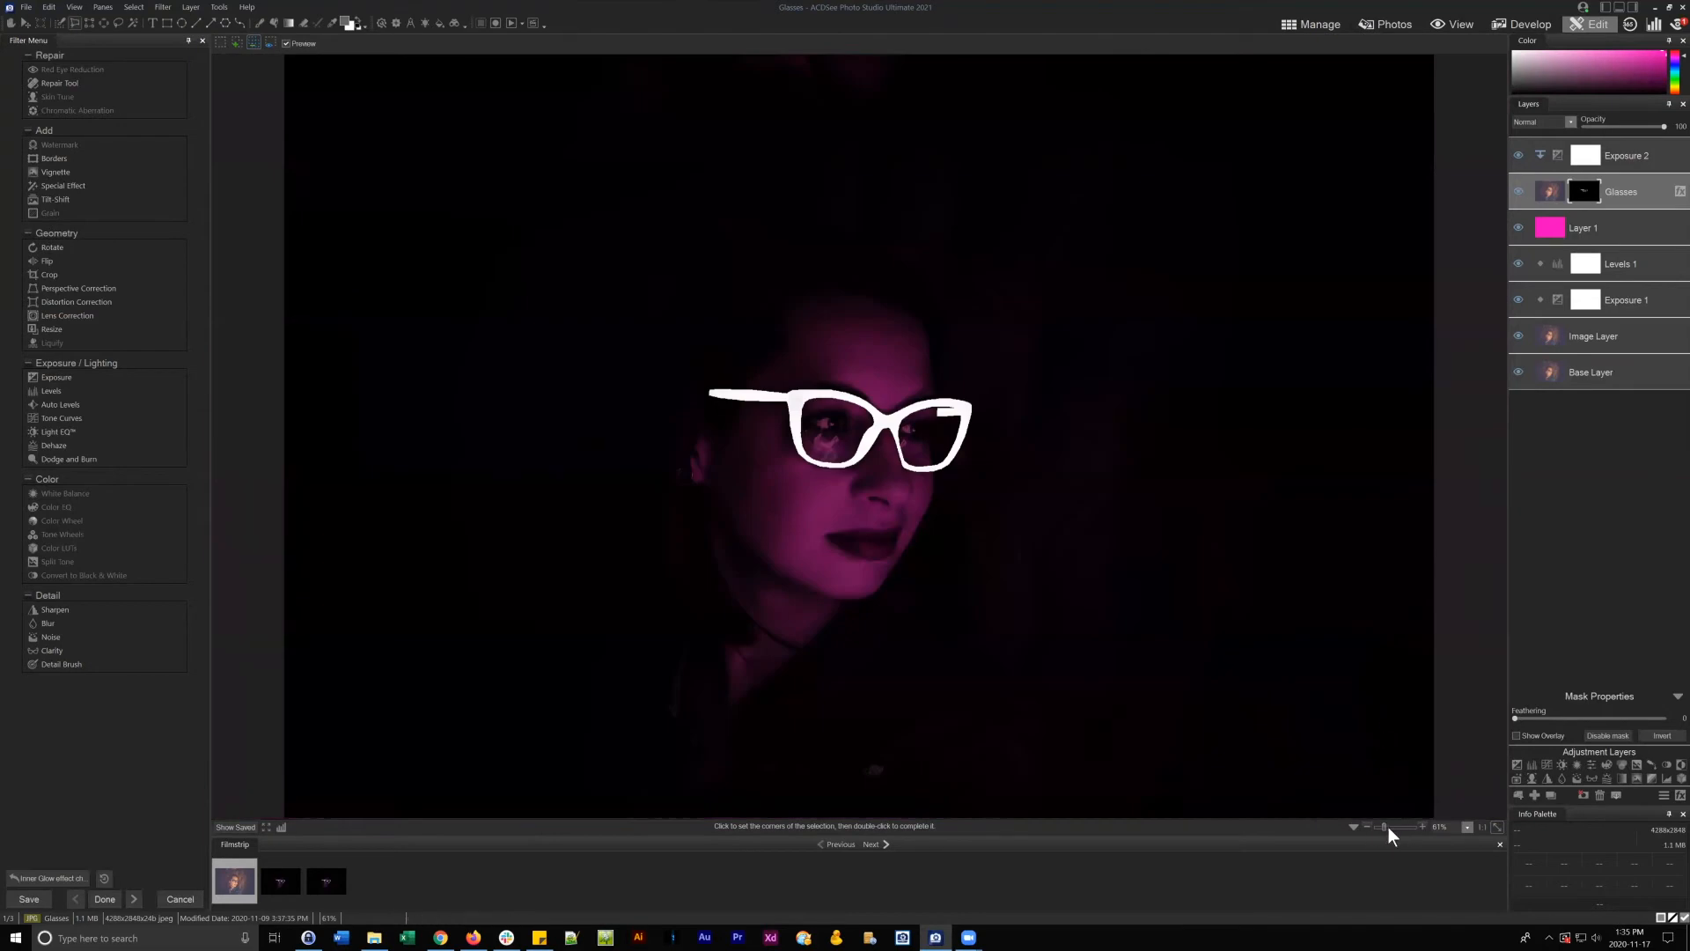
{"action": "mouse_move", "coordinate": [1388, 828]}
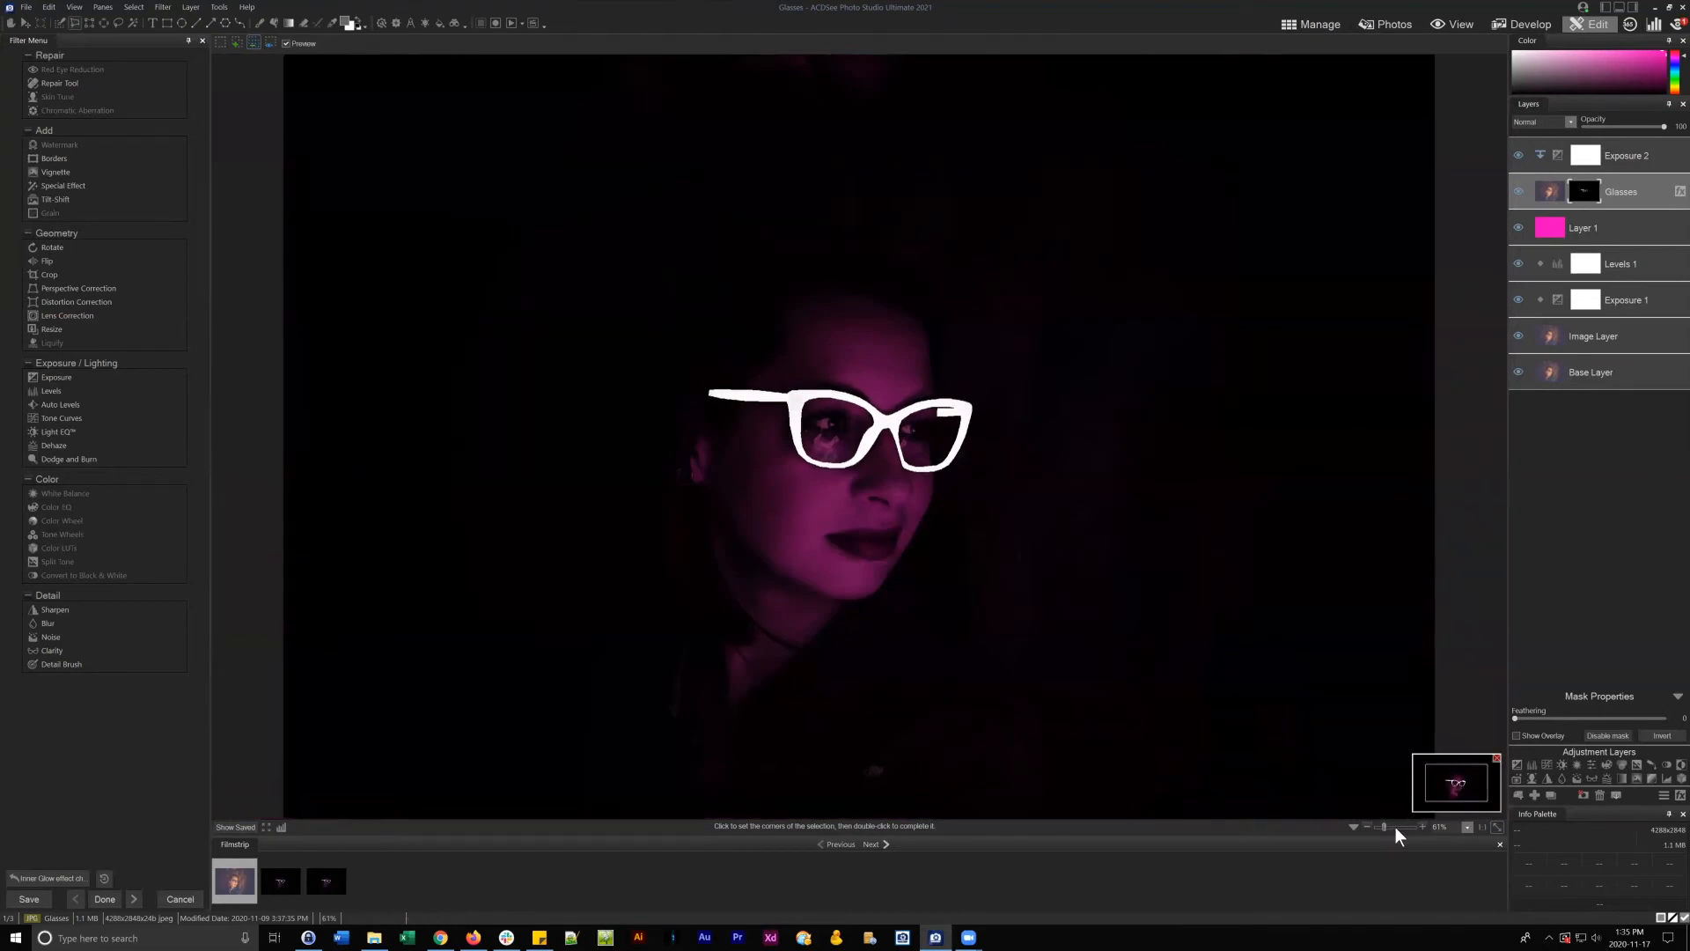
{"action": "left_click_drag", "start_coordinate": [1396, 826], "coordinate": [1392, 829]}
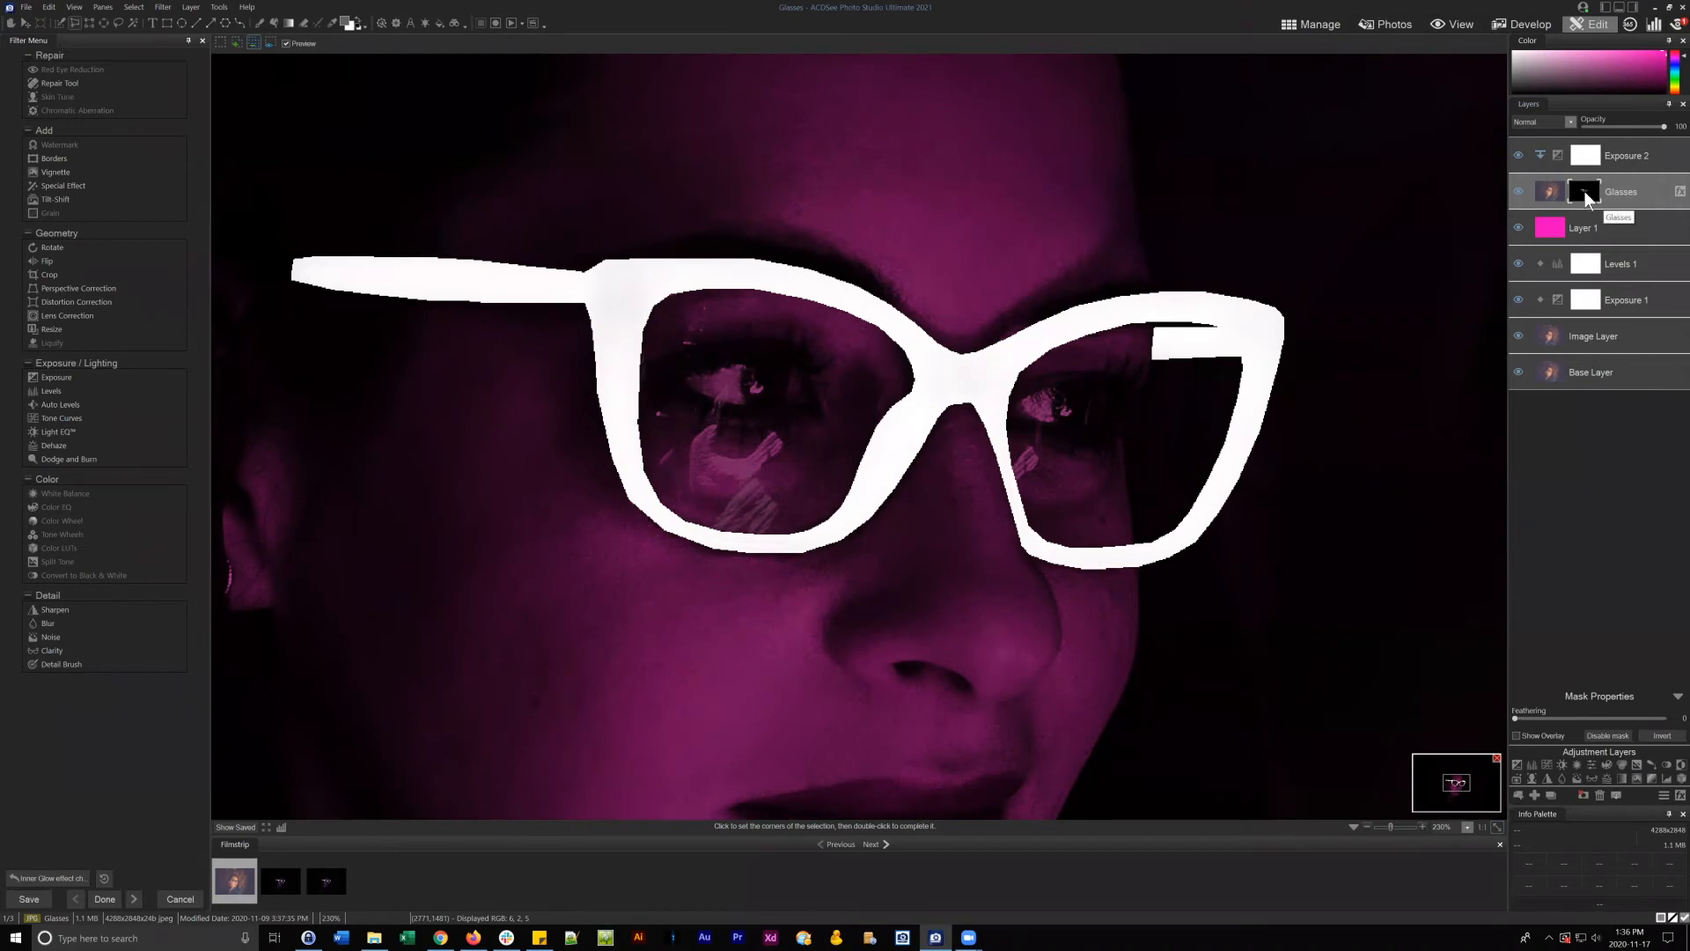
{"action": "left_click", "coordinate": [1634, 157]}
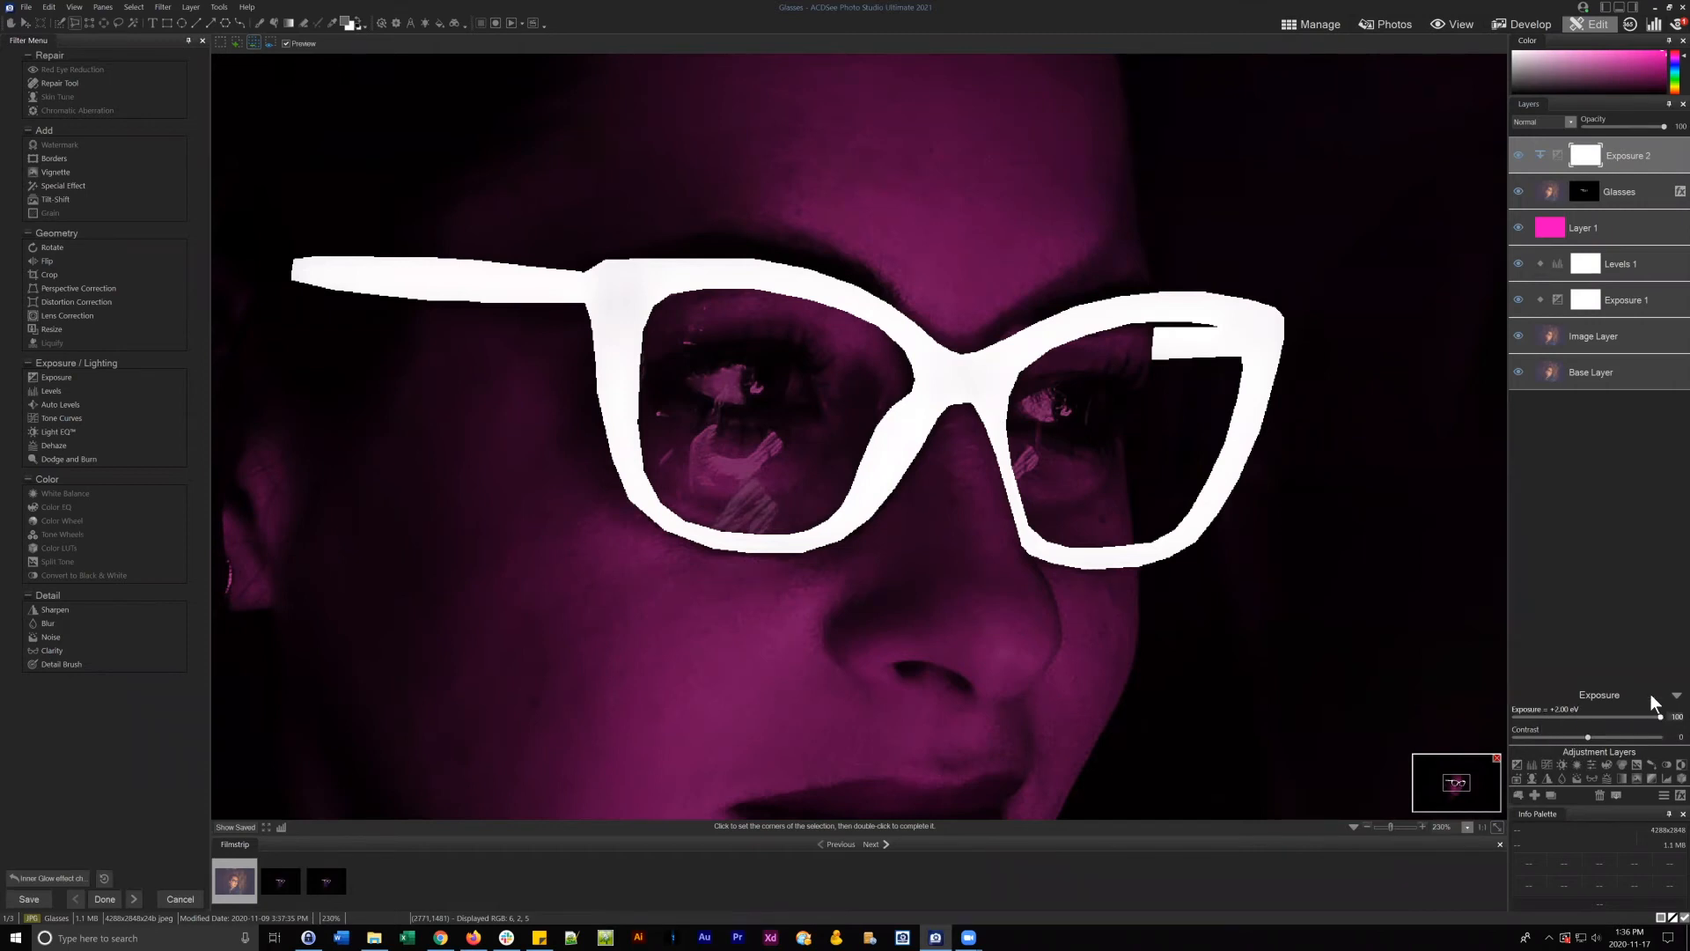
{"action": "left_click", "coordinate": [1586, 194]}
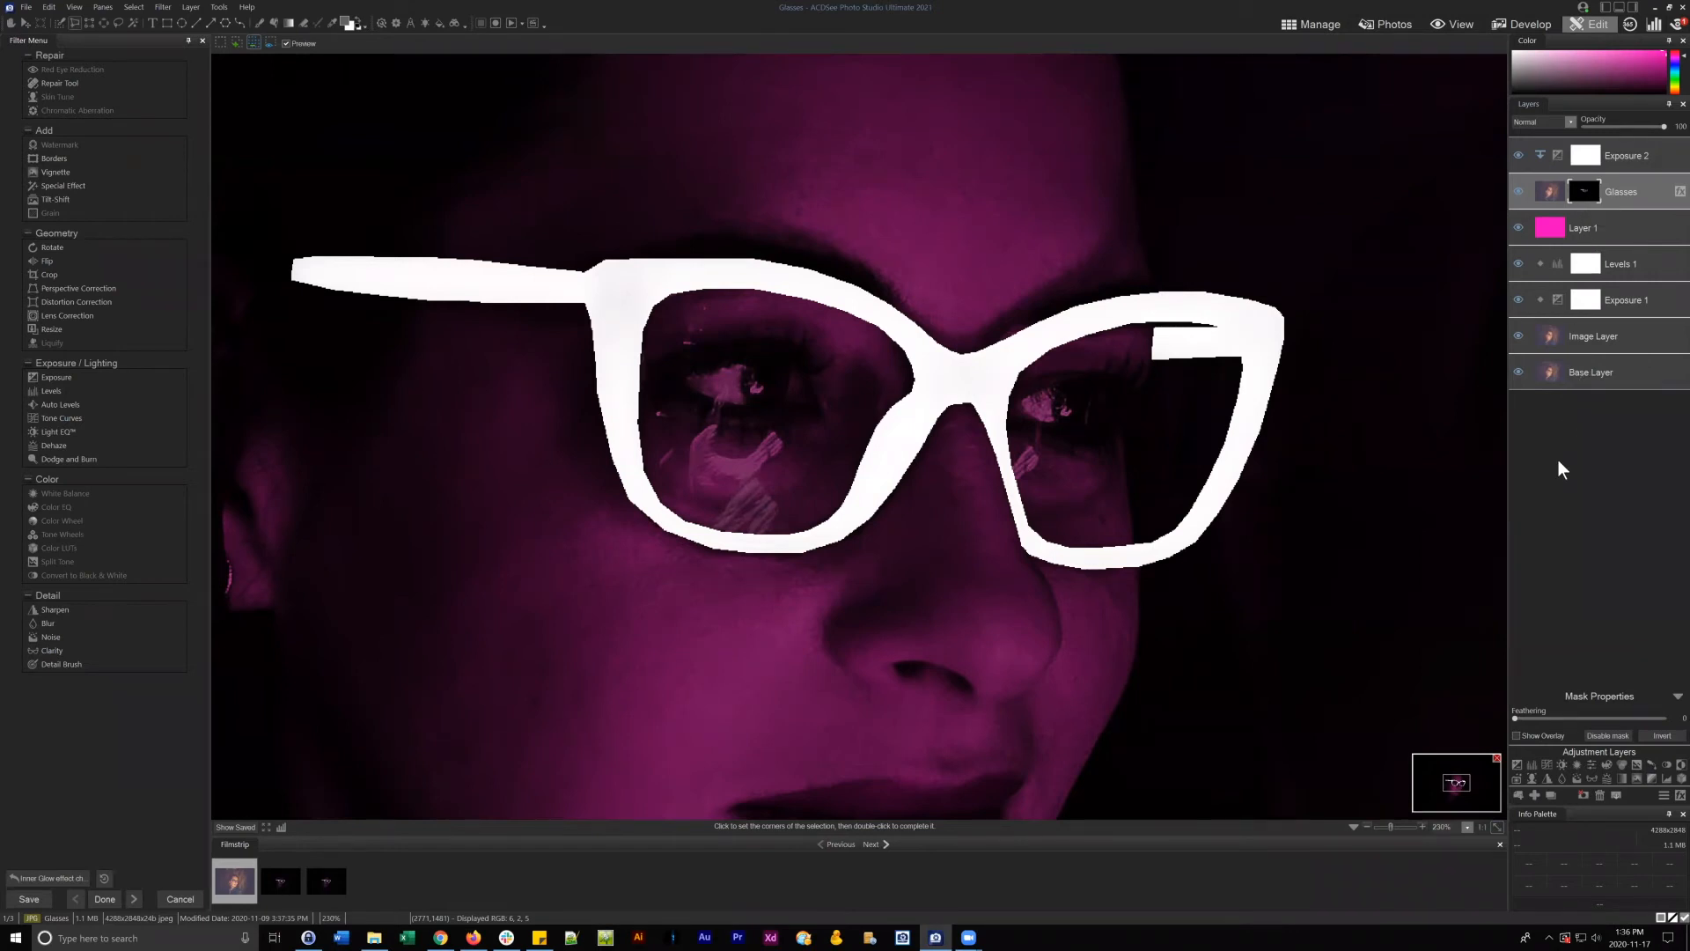
{"action": "left_click_drag", "start_coordinate": [1516, 718], "coordinate": [1529, 718]}
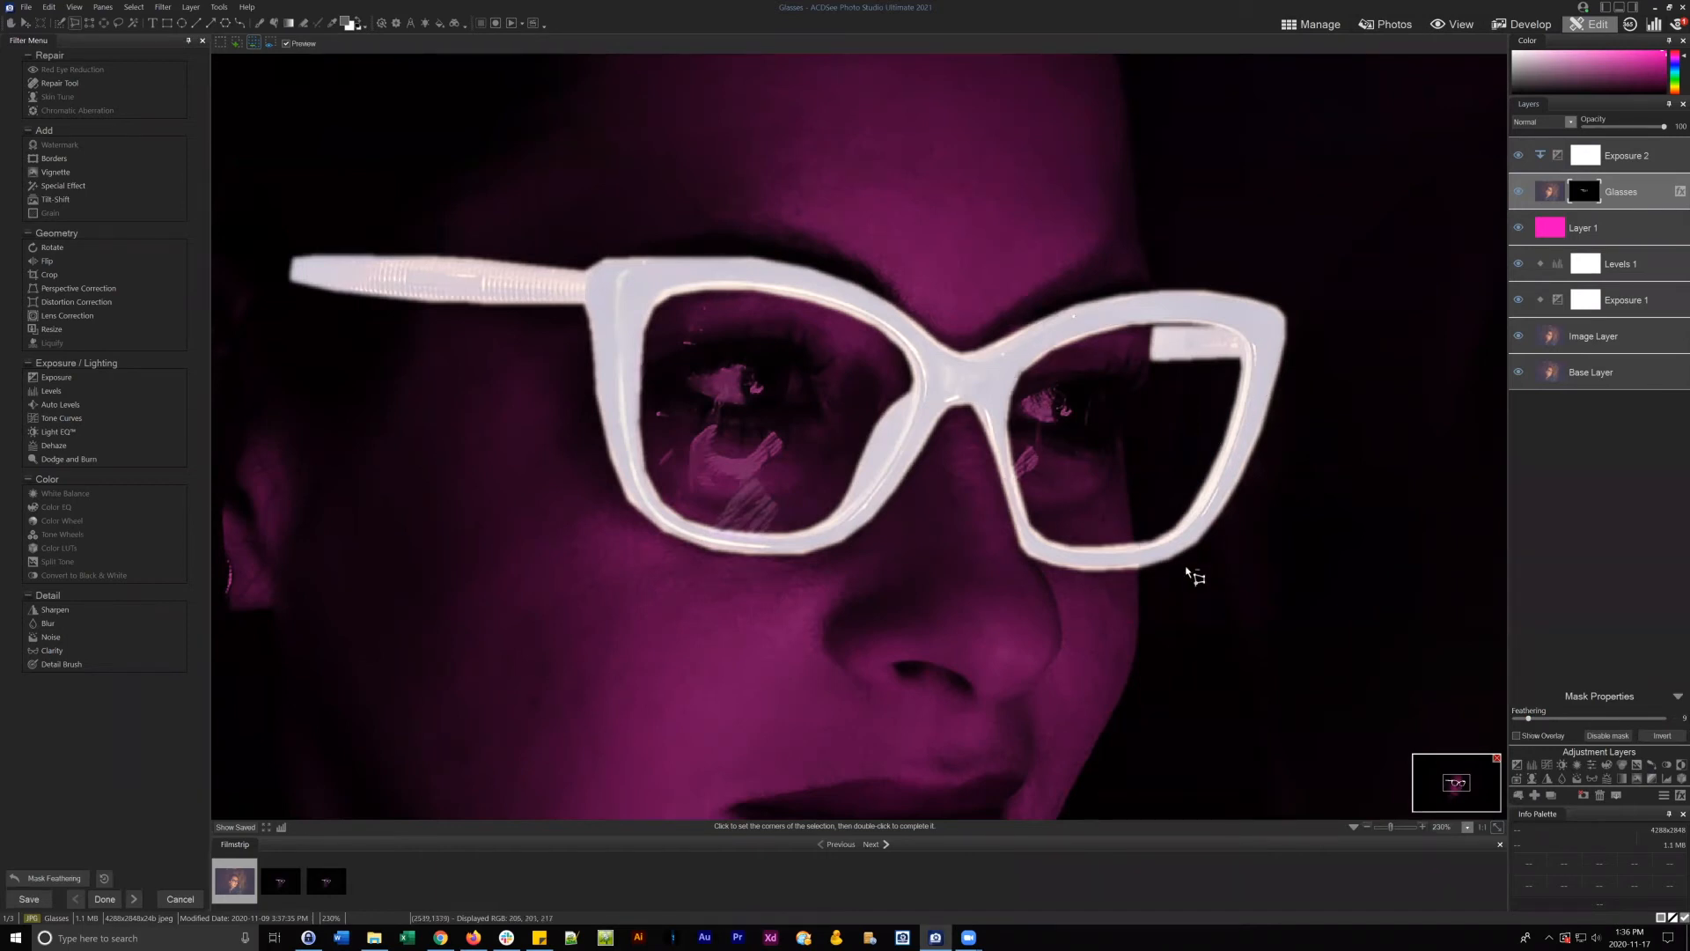
{"action": "left_click_drag", "start_coordinate": [1532, 716], "coordinate": [1536, 718]}
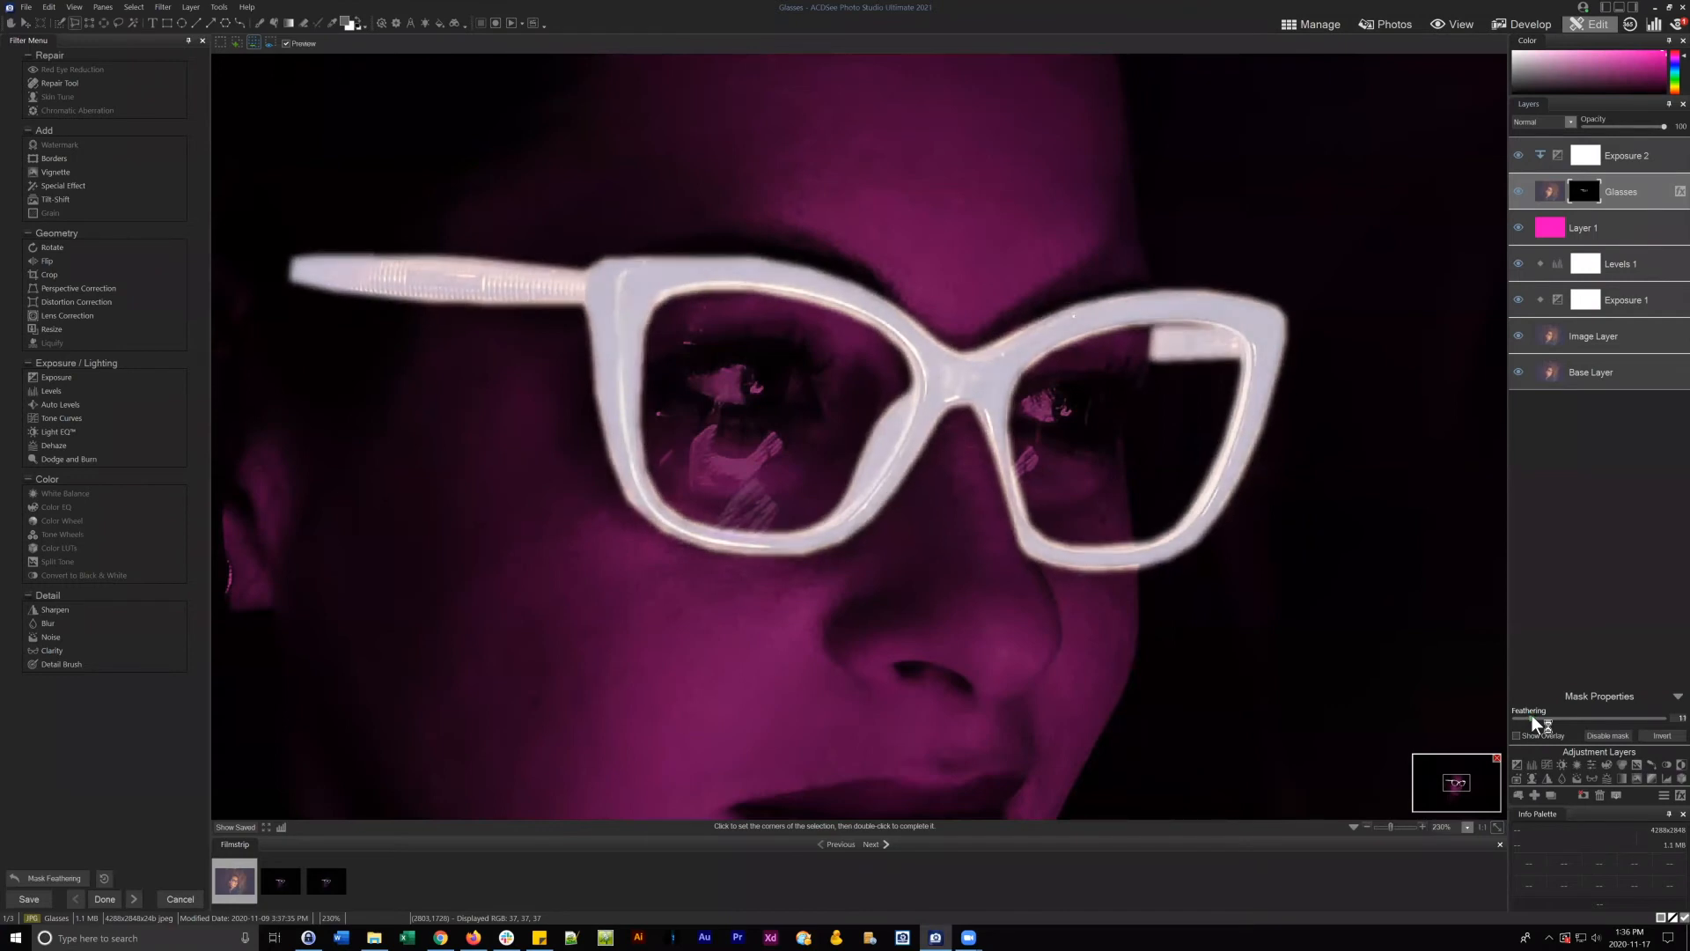
{"action": "left_click_drag", "start_coordinate": [1532, 715], "coordinate": [1529, 715]}
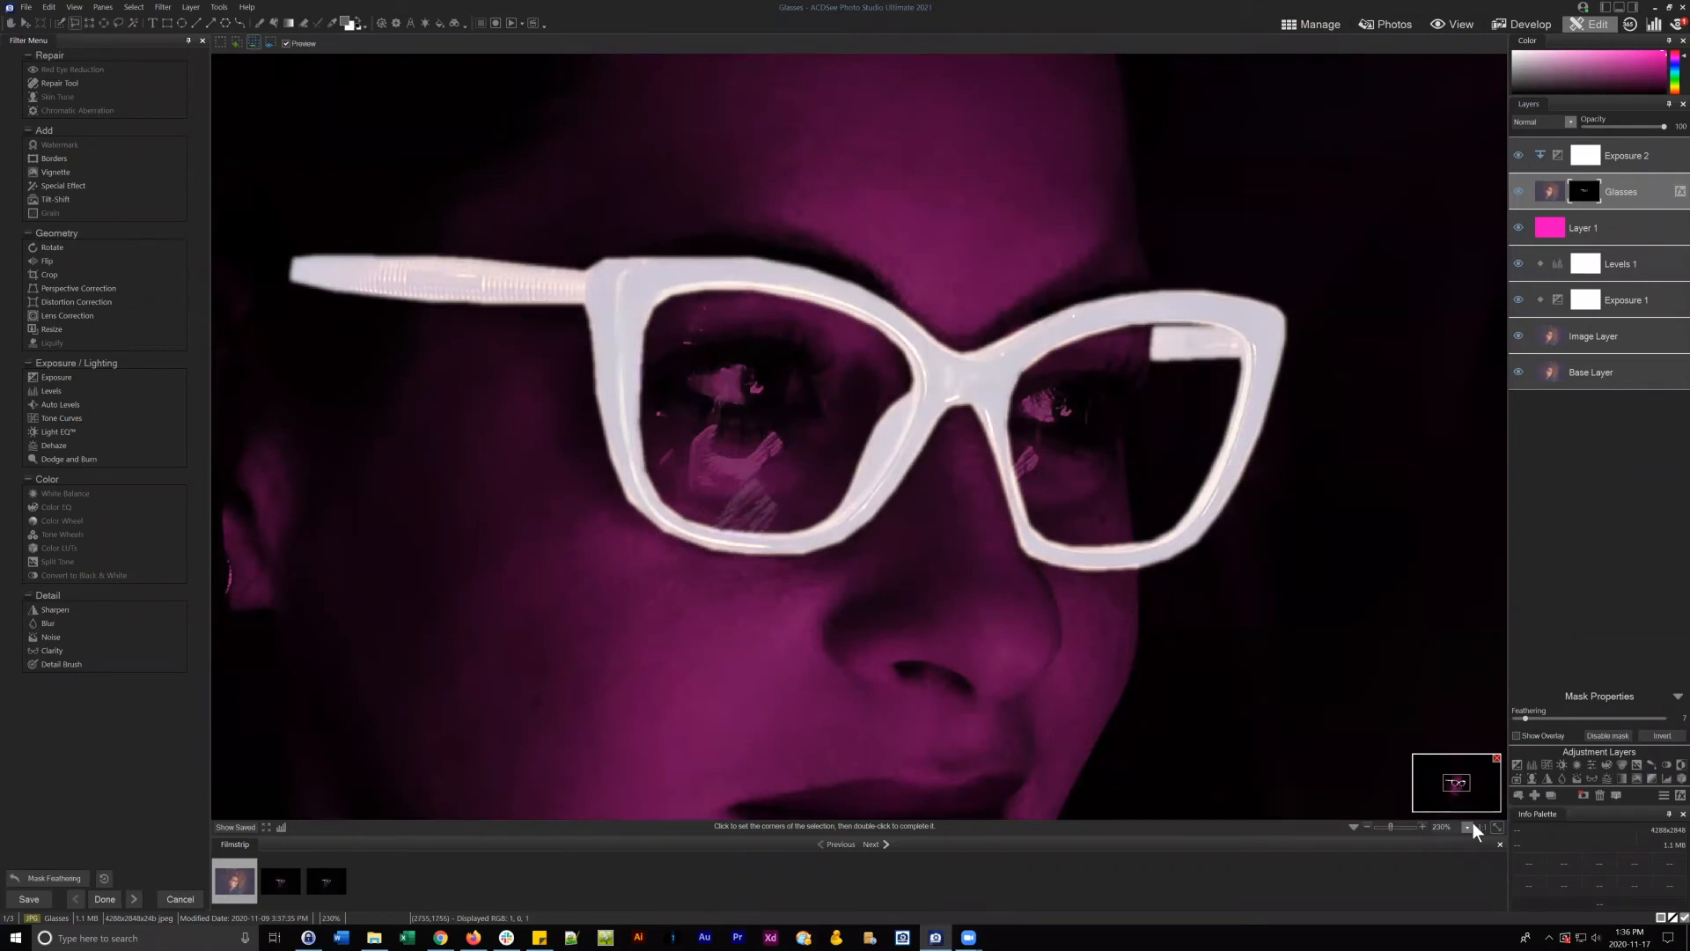
- Reopen the Glasses layer's effects and set the inner glow's blur to 28 and thickness to about 32, keeping opacity at 100
{"action": "mouse_move", "coordinate": [1523, 719]}
{"action": "left_mouse_down"}
{"action": "mouse_move", "coordinate": [1509, 718]}
{"action": "mouse_move", "coordinate": [1628, 715]}
{"action": "mouse_move", "coordinate": [1508, 720]}
{"action": "mouse_move", "coordinate": [1525, 714]}
{"action": "left_mouse_up"}
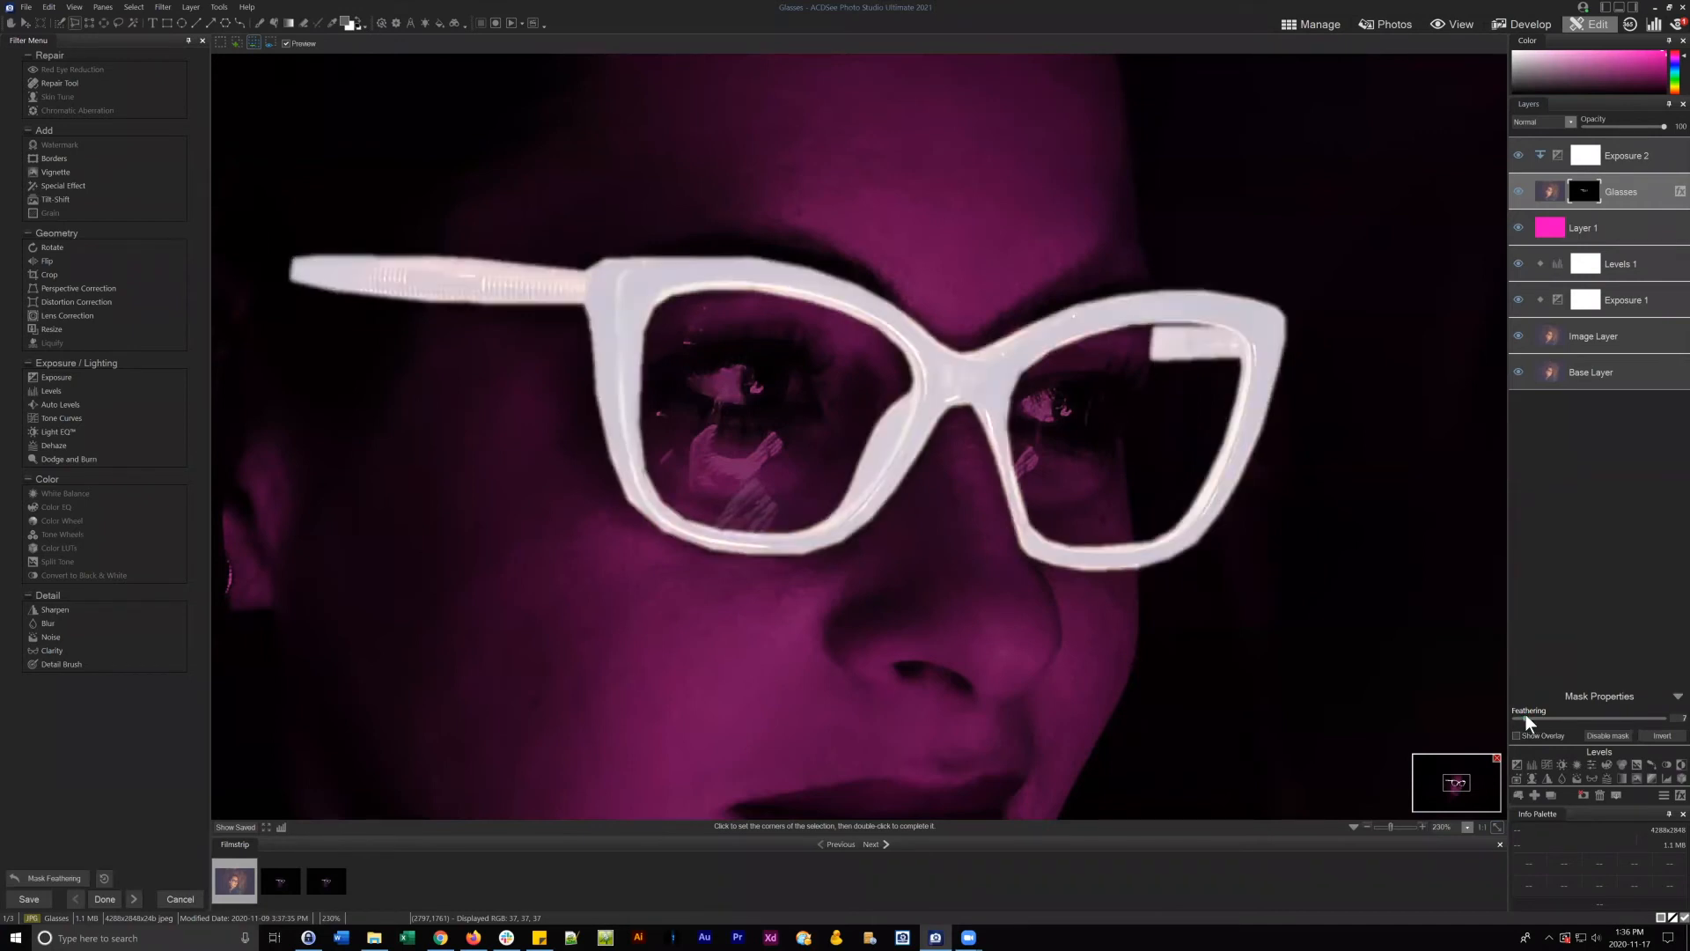
{"action": "left_click", "coordinate": [1670, 191]}
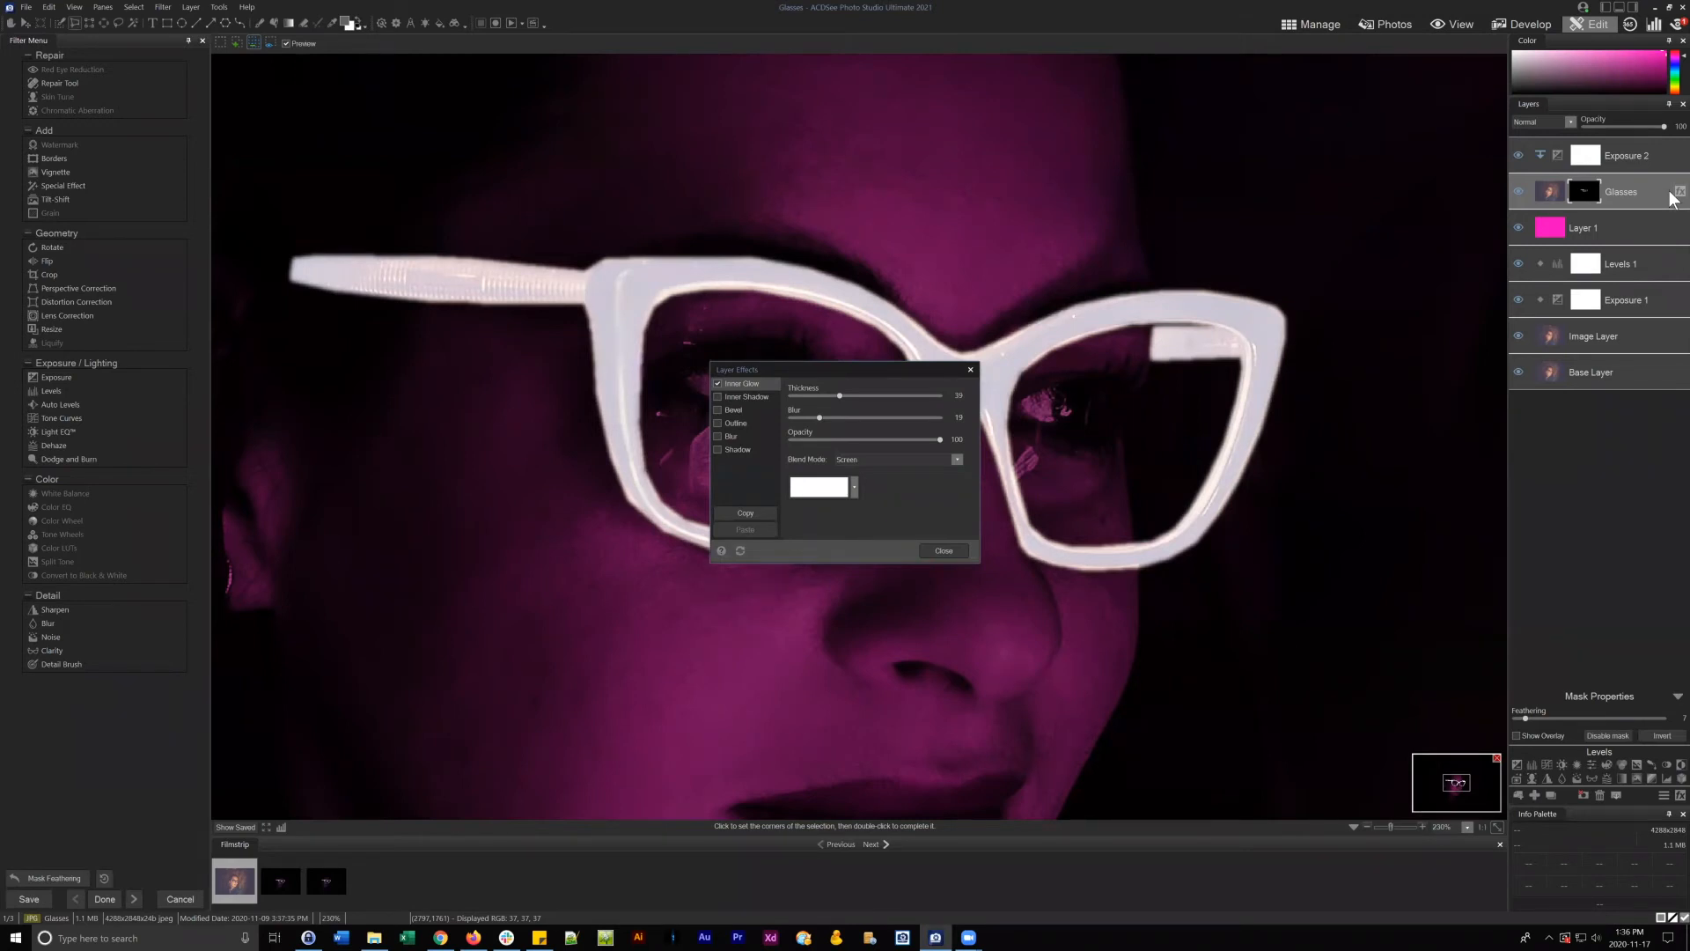
{"action": "left_click_drag", "start_coordinate": [878, 371], "coordinate": [846, 558]}
{"action": "left_click", "coordinate": [835, 566]}
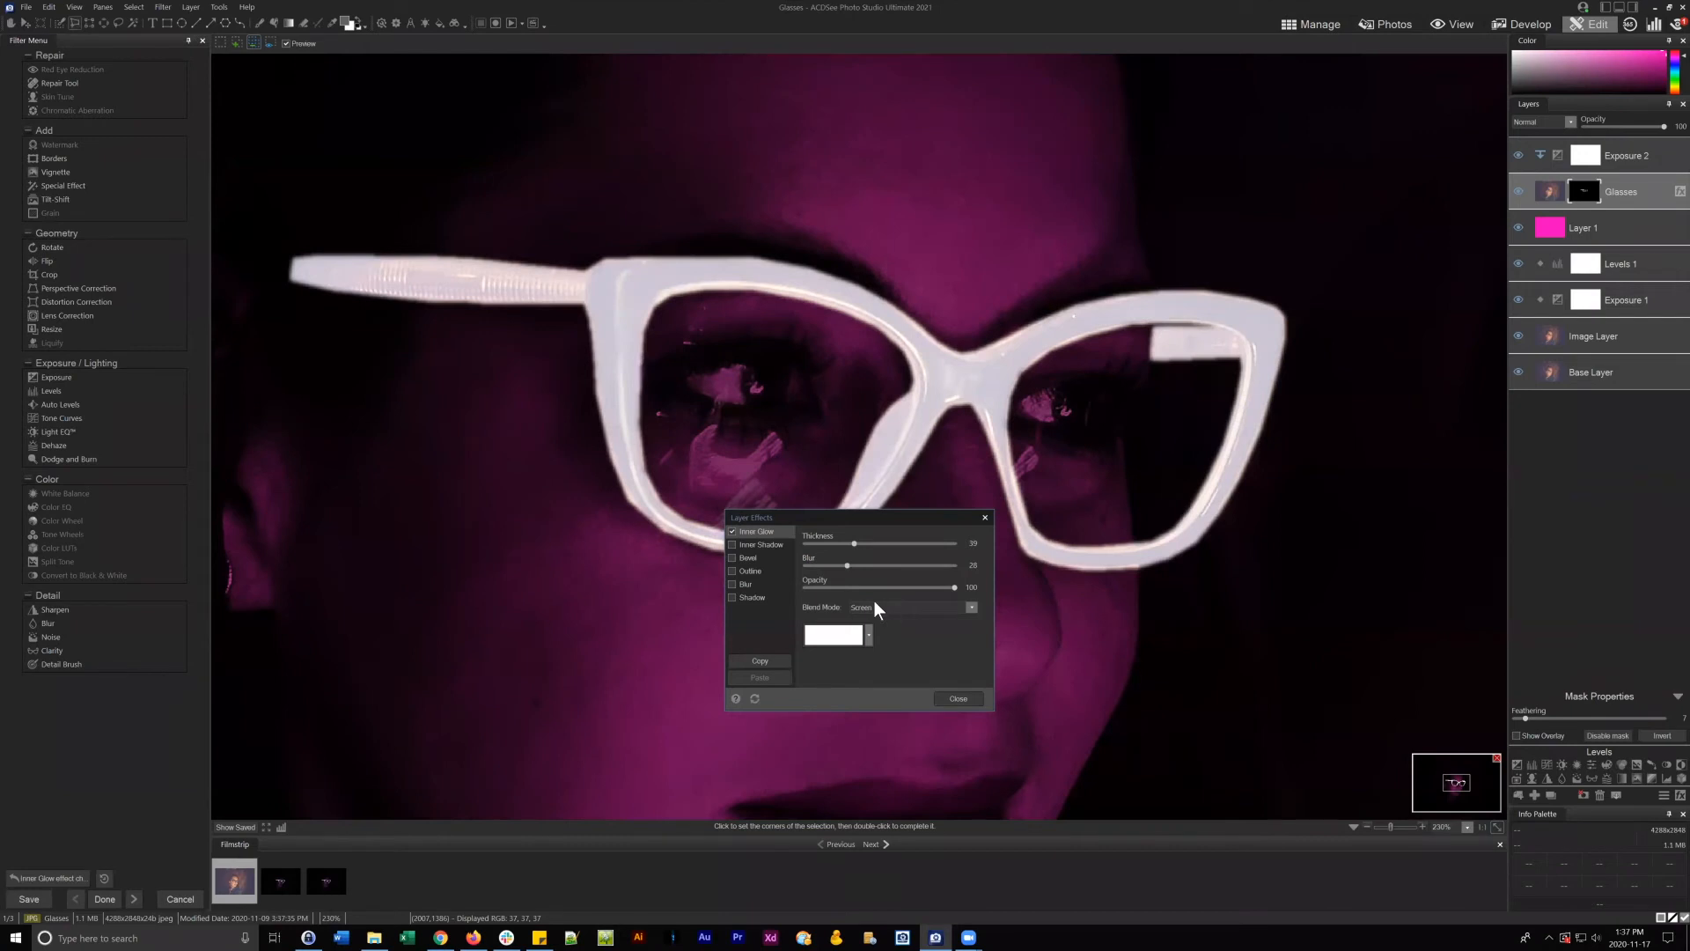
{"action": "mouse_move", "coordinate": [875, 540]}
{"action": "left_mouse_down"}
{"action": "mouse_move", "coordinate": [916, 548]}
{"action": "mouse_move", "coordinate": [857, 544]}
{"action": "left_mouse_up"}
{"action": "mouse_move", "coordinate": [952, 584]}
{"action": "left_mouse_down"}
{"action": "mouse_move", "coordinate": [841, 586]}
{"action": "mouse_move", "coordinate": [980, 584]}
{"action": "left_mouse_up"}
- Try the Lighten blend mode for the inner glow, return it to Screen, and dismiss the Slack update notification
{"action": "left_click", "coordinate": [971, 608]}
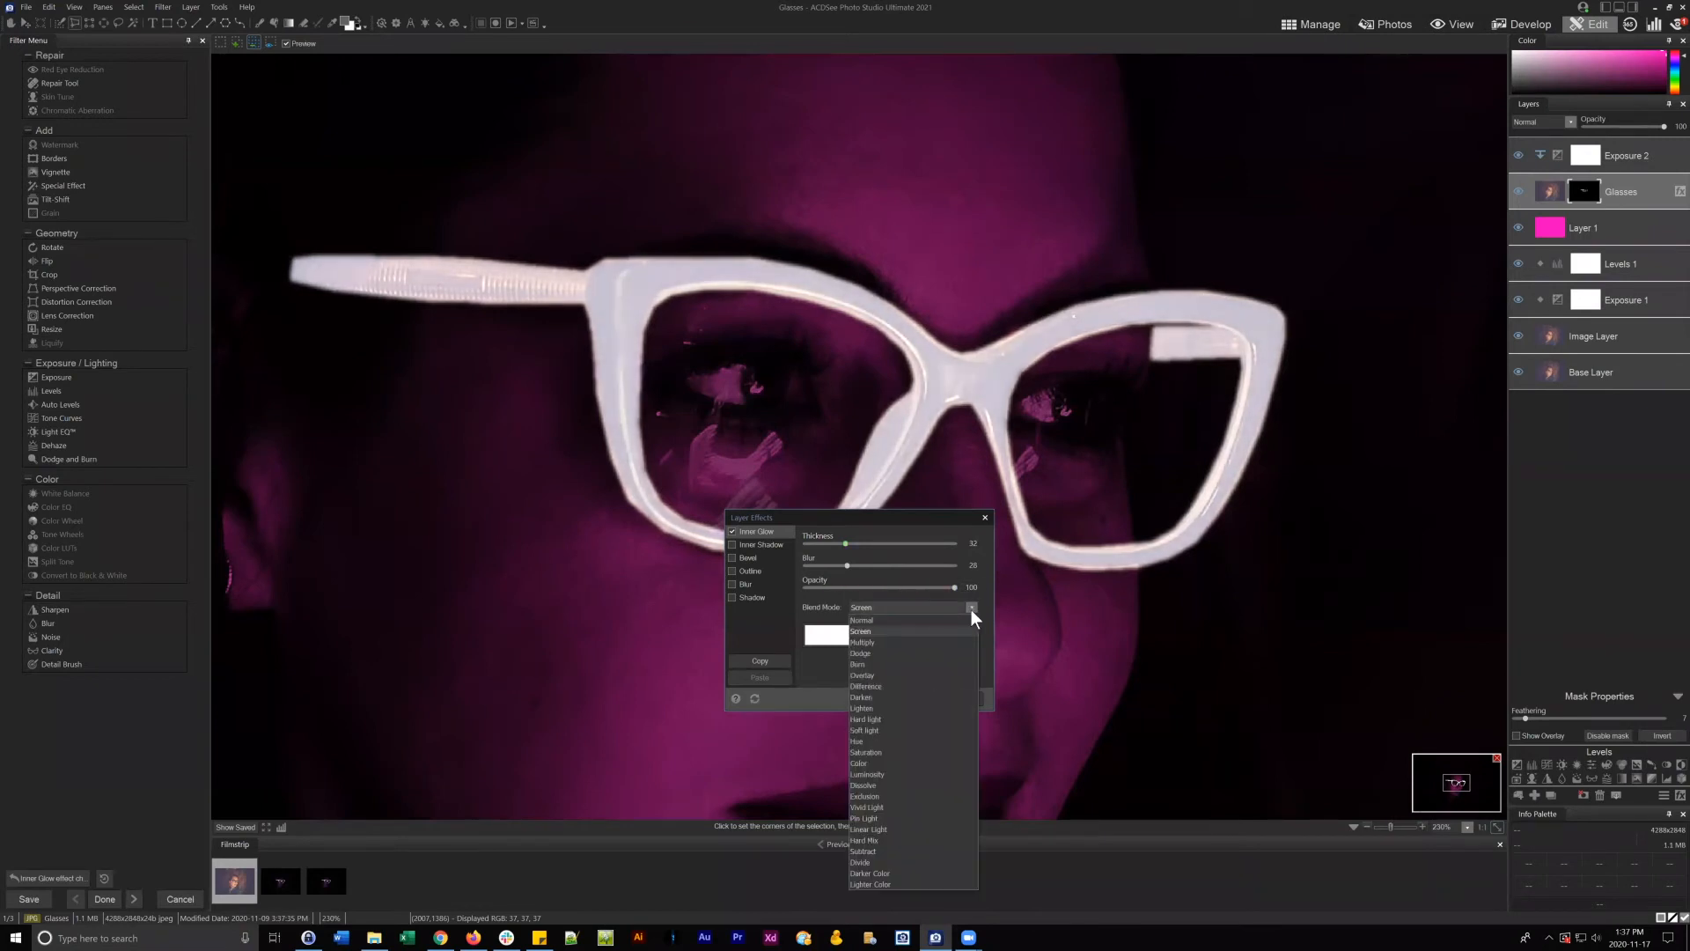
{"action": "left_click", "coordinate": [873, 707]}
{"action": "left_click", "coordinate": [893, 606]}
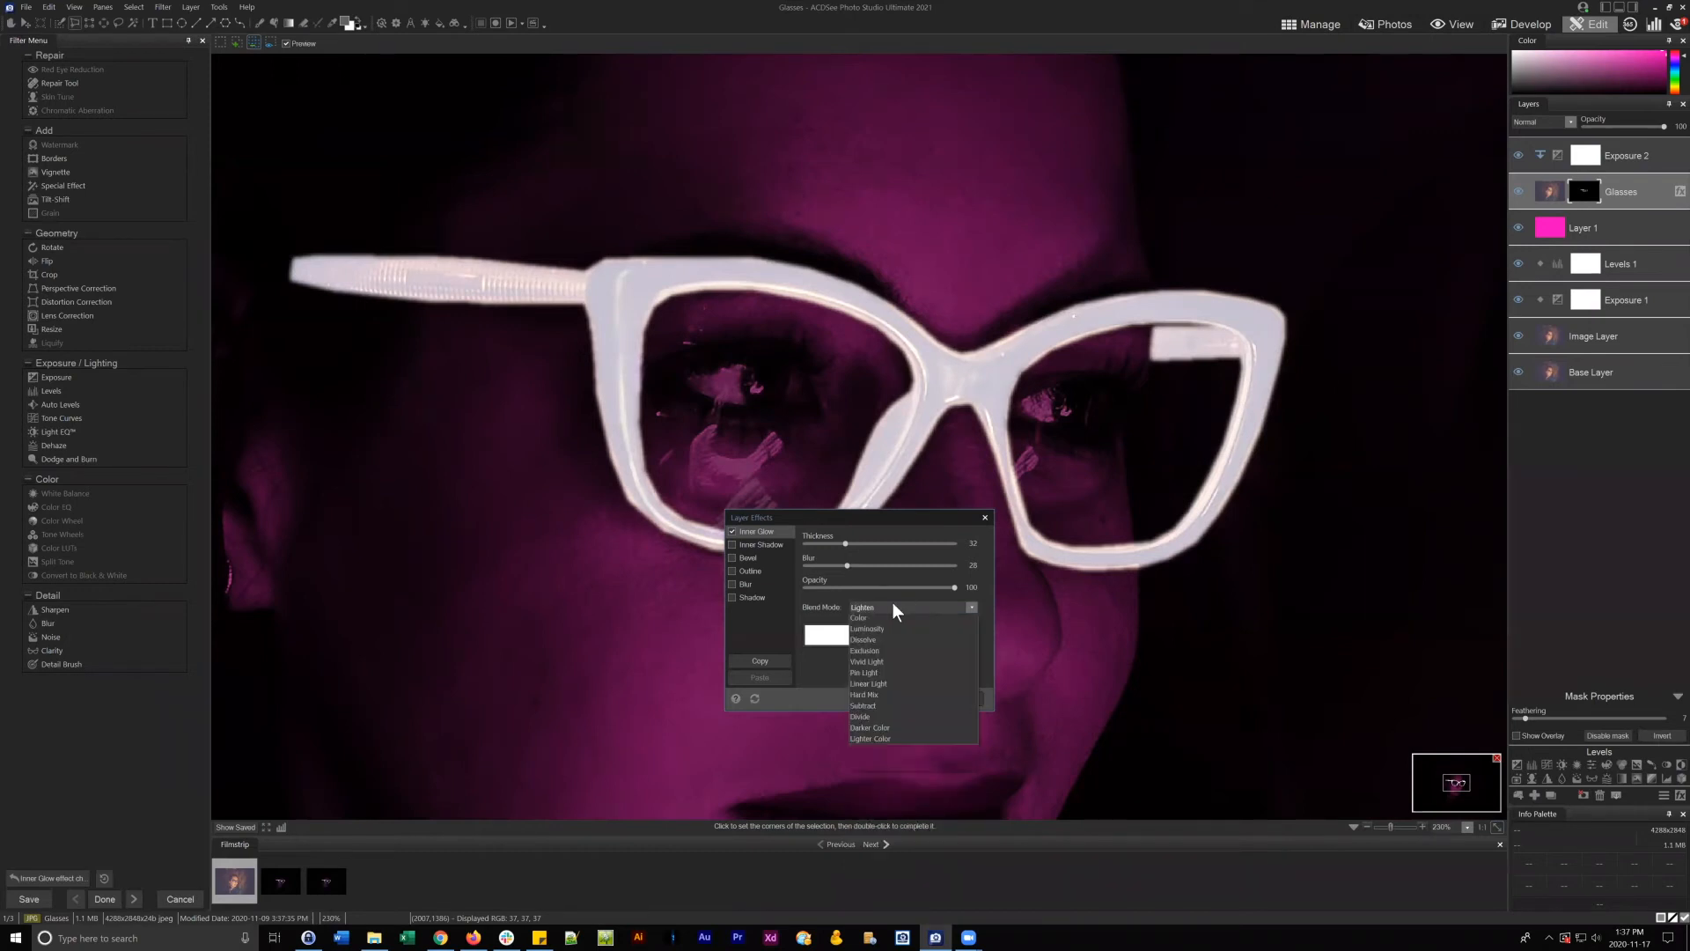
{"action": "left_click", "coordinate": [873, 631]}
{"action": "left_click_drag", "start_coordinate": [880, 519], "coordinate": [894, 481]}
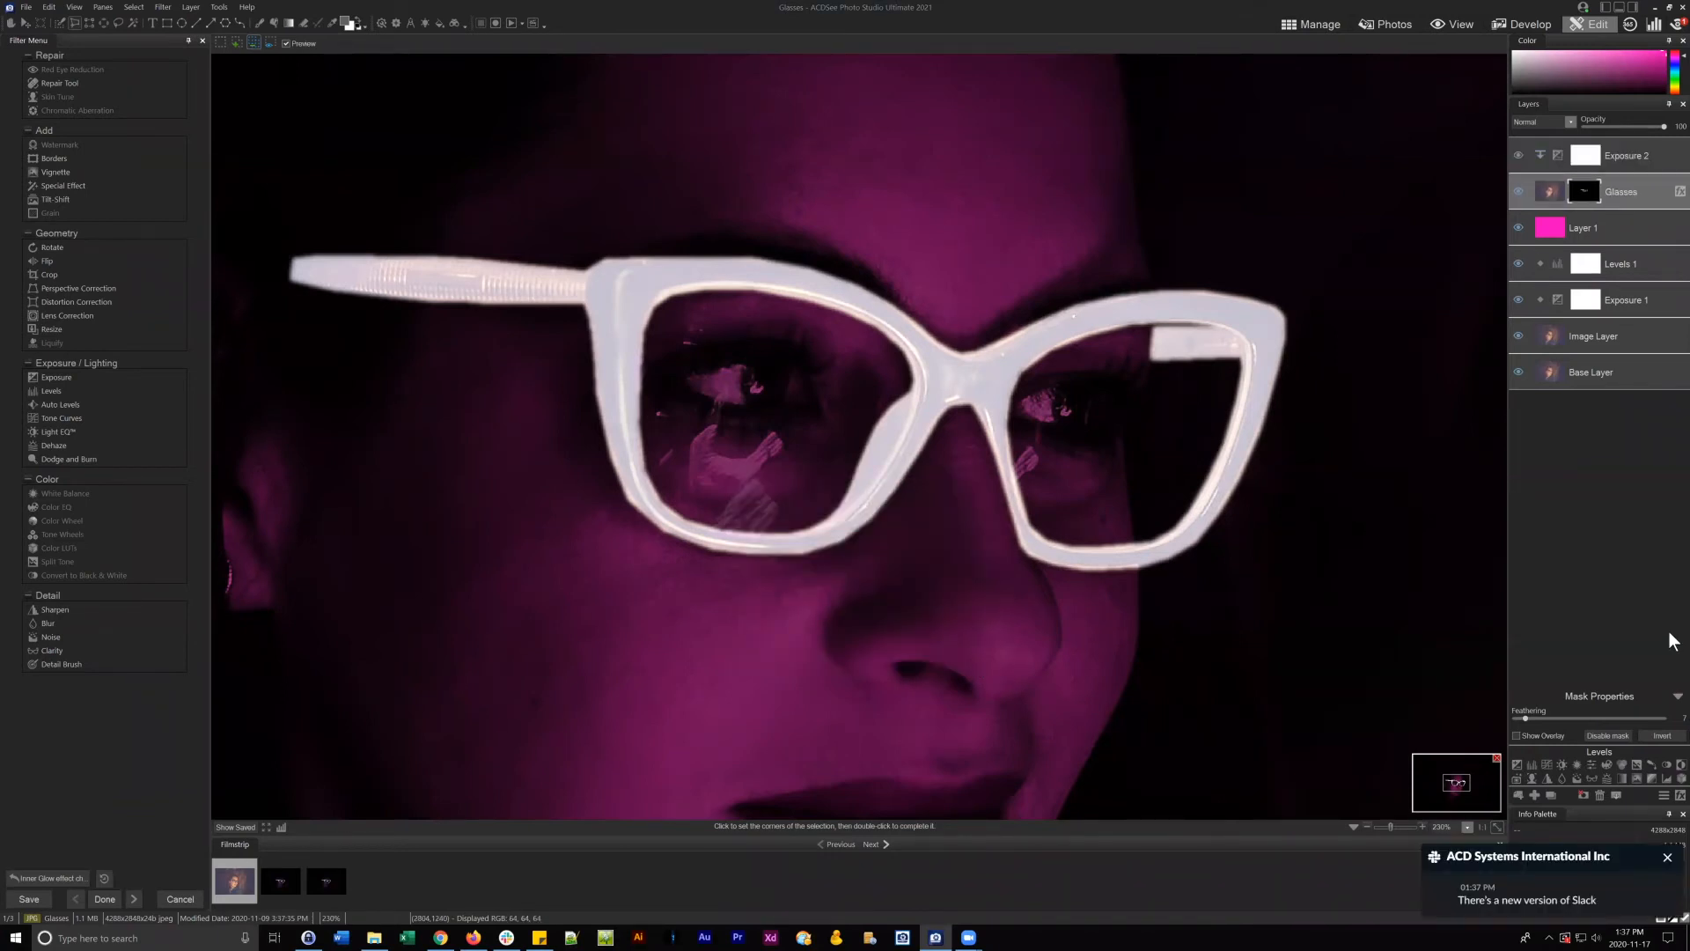
{"action": "left_click", "coordinate": [1667, 857]}
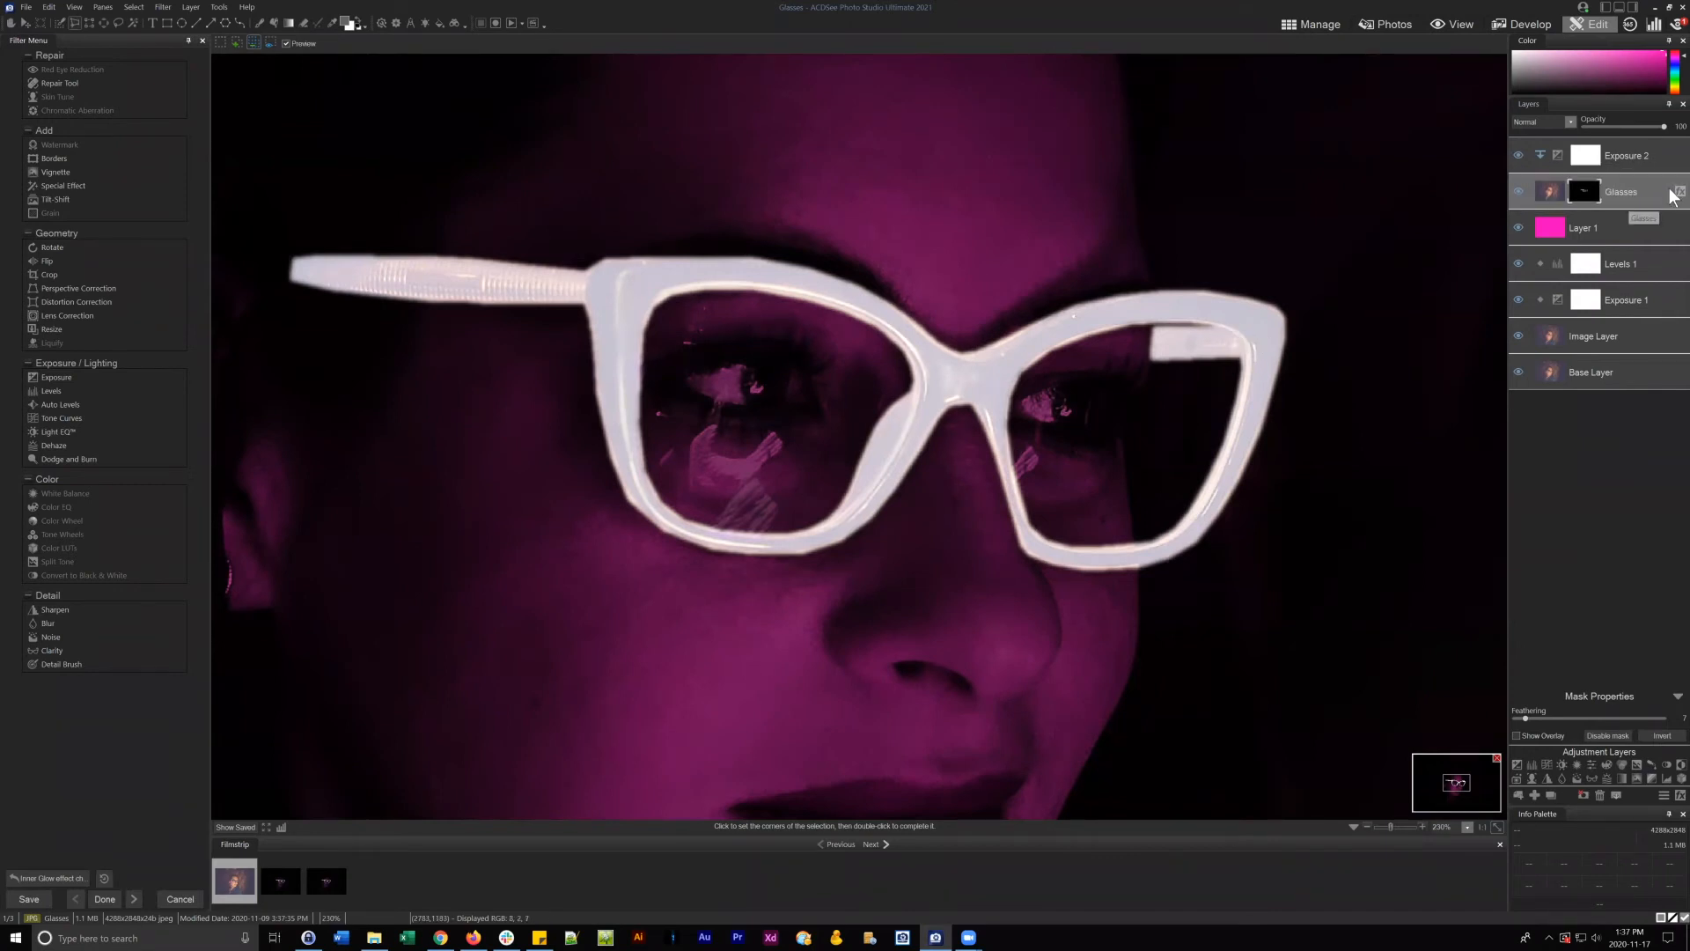
- Rename the Glasses layer as Inner Glow Glasses
{"action": "right_click", "coordinate": [1619, 190]}
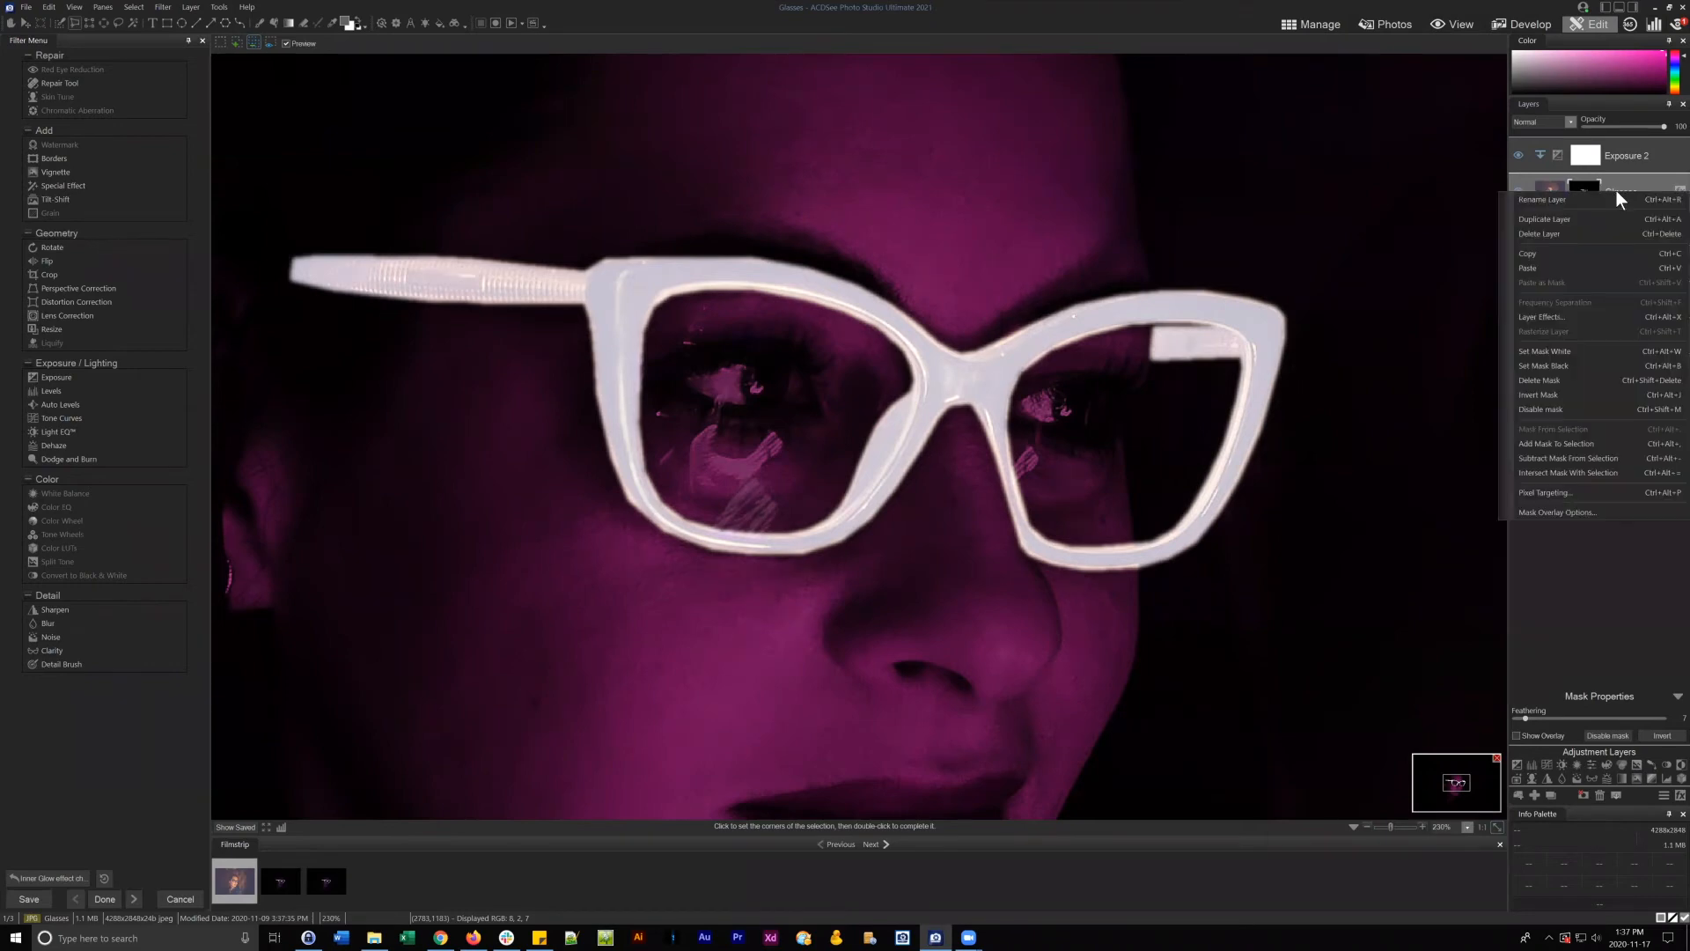
{"action": "left_click", "coordinate": [1570, 198]}
{"action": "key", "text": "BackSpace"}
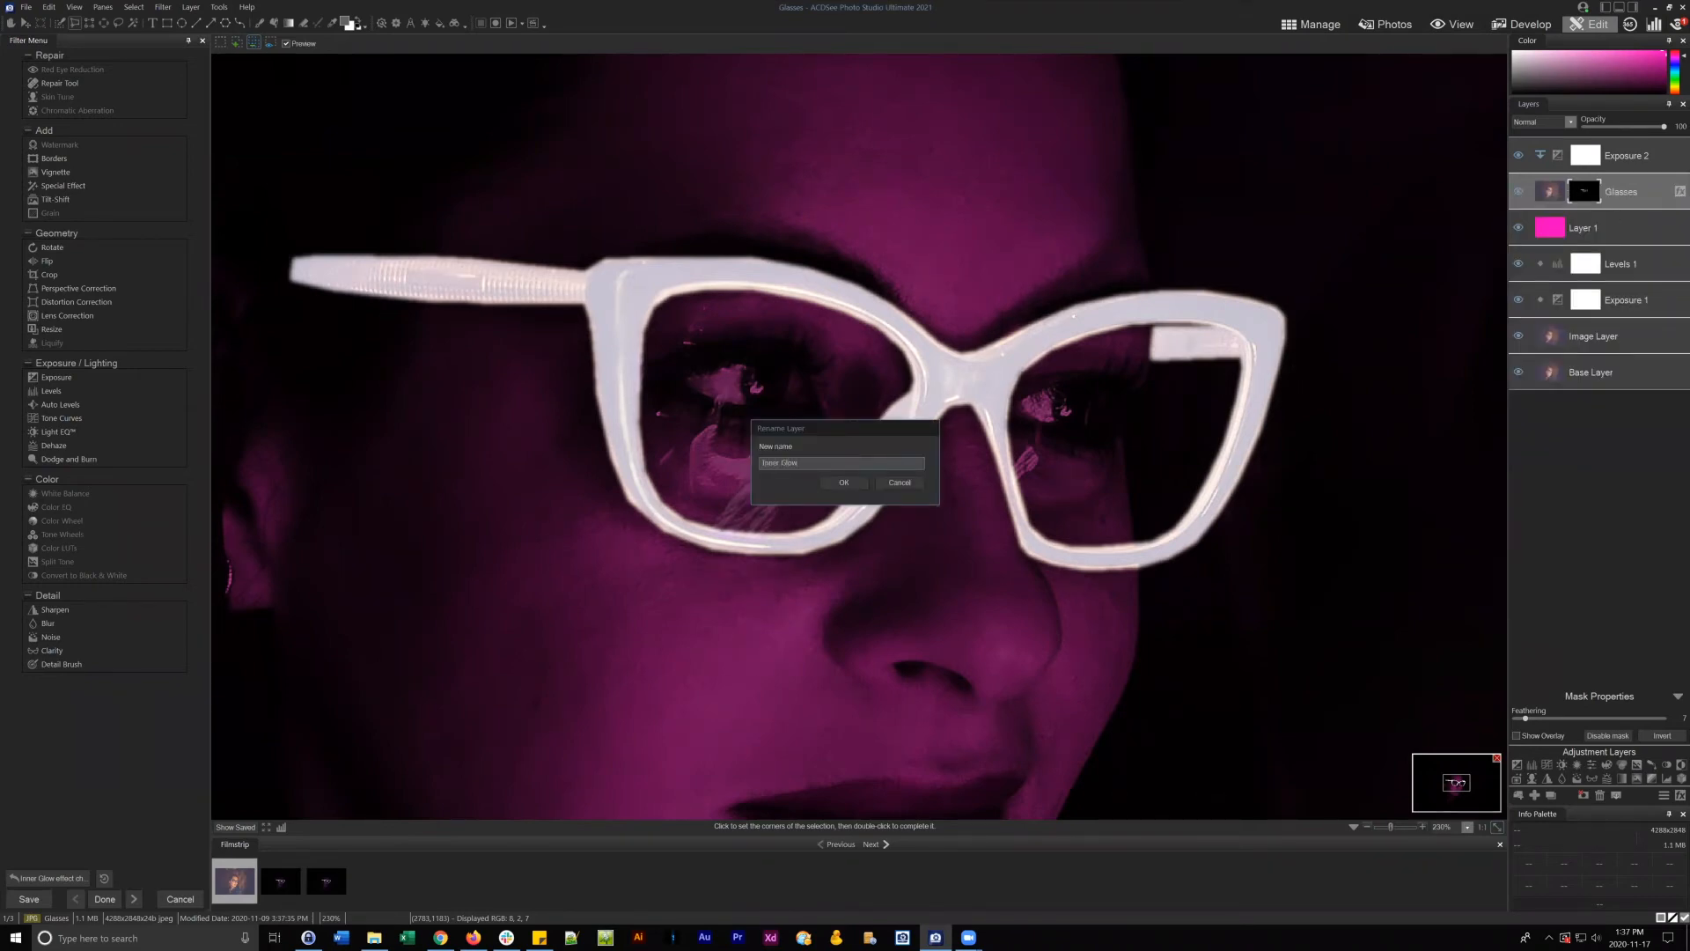
{"action": "key", "text": "Return"}
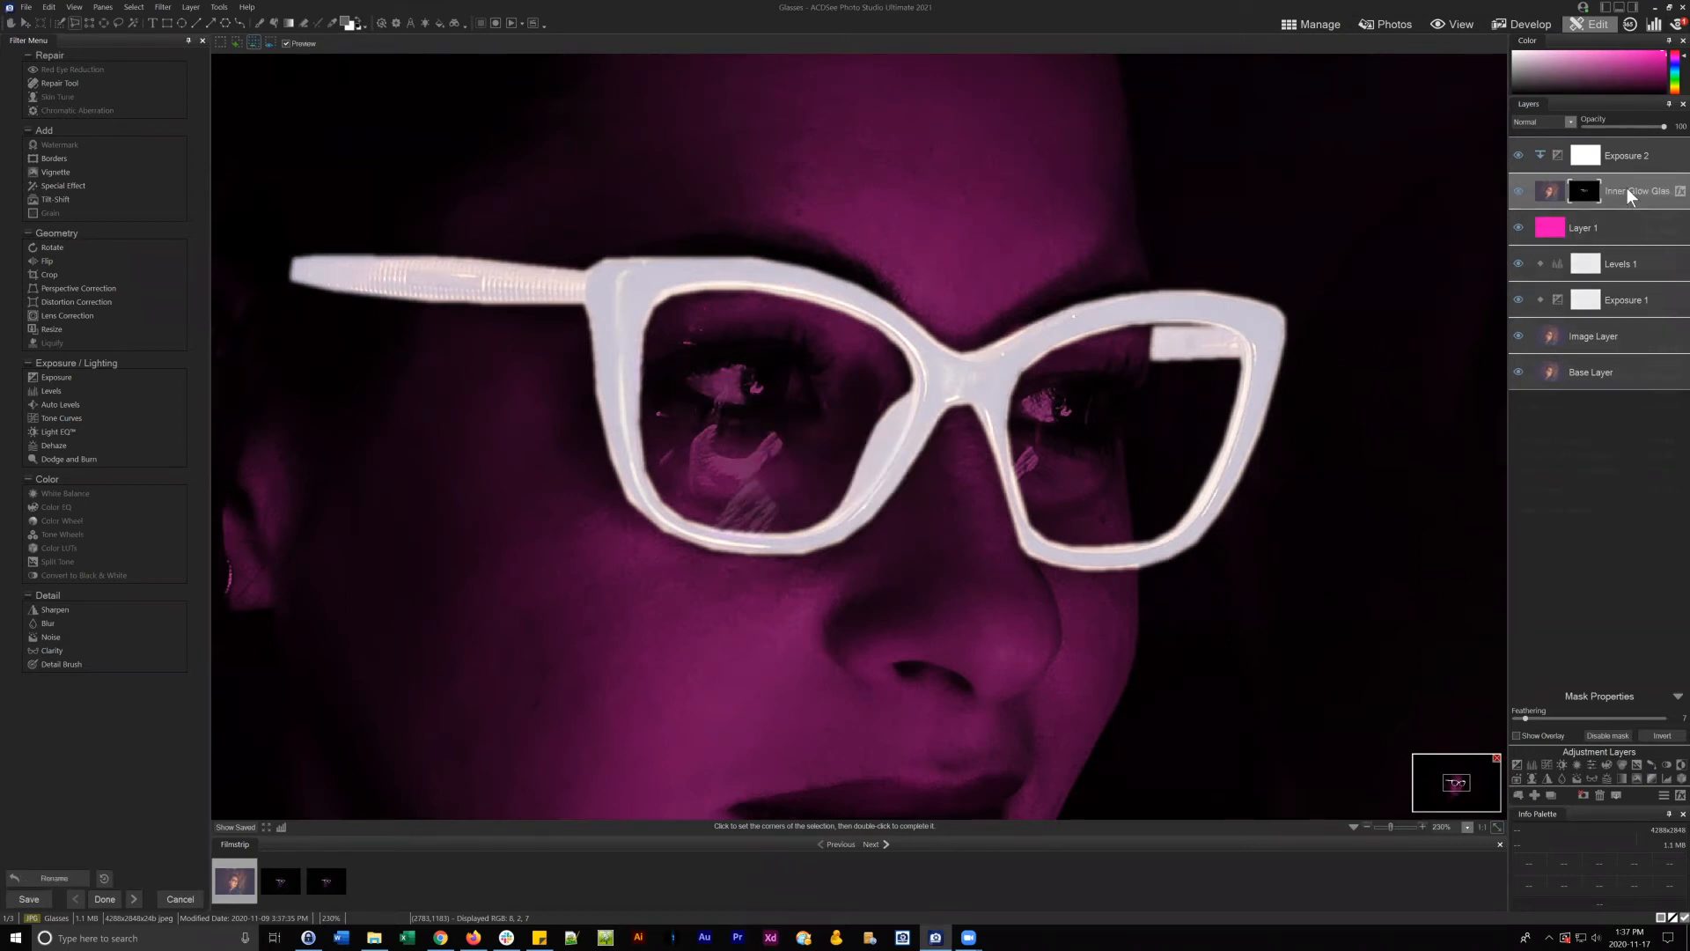
- Duplicate the Inner Glow Glasses layer and place the copies so one sits directly beneath the other, above Layer 1
{"action": "right_click", "coordinate": [1626, 188]}
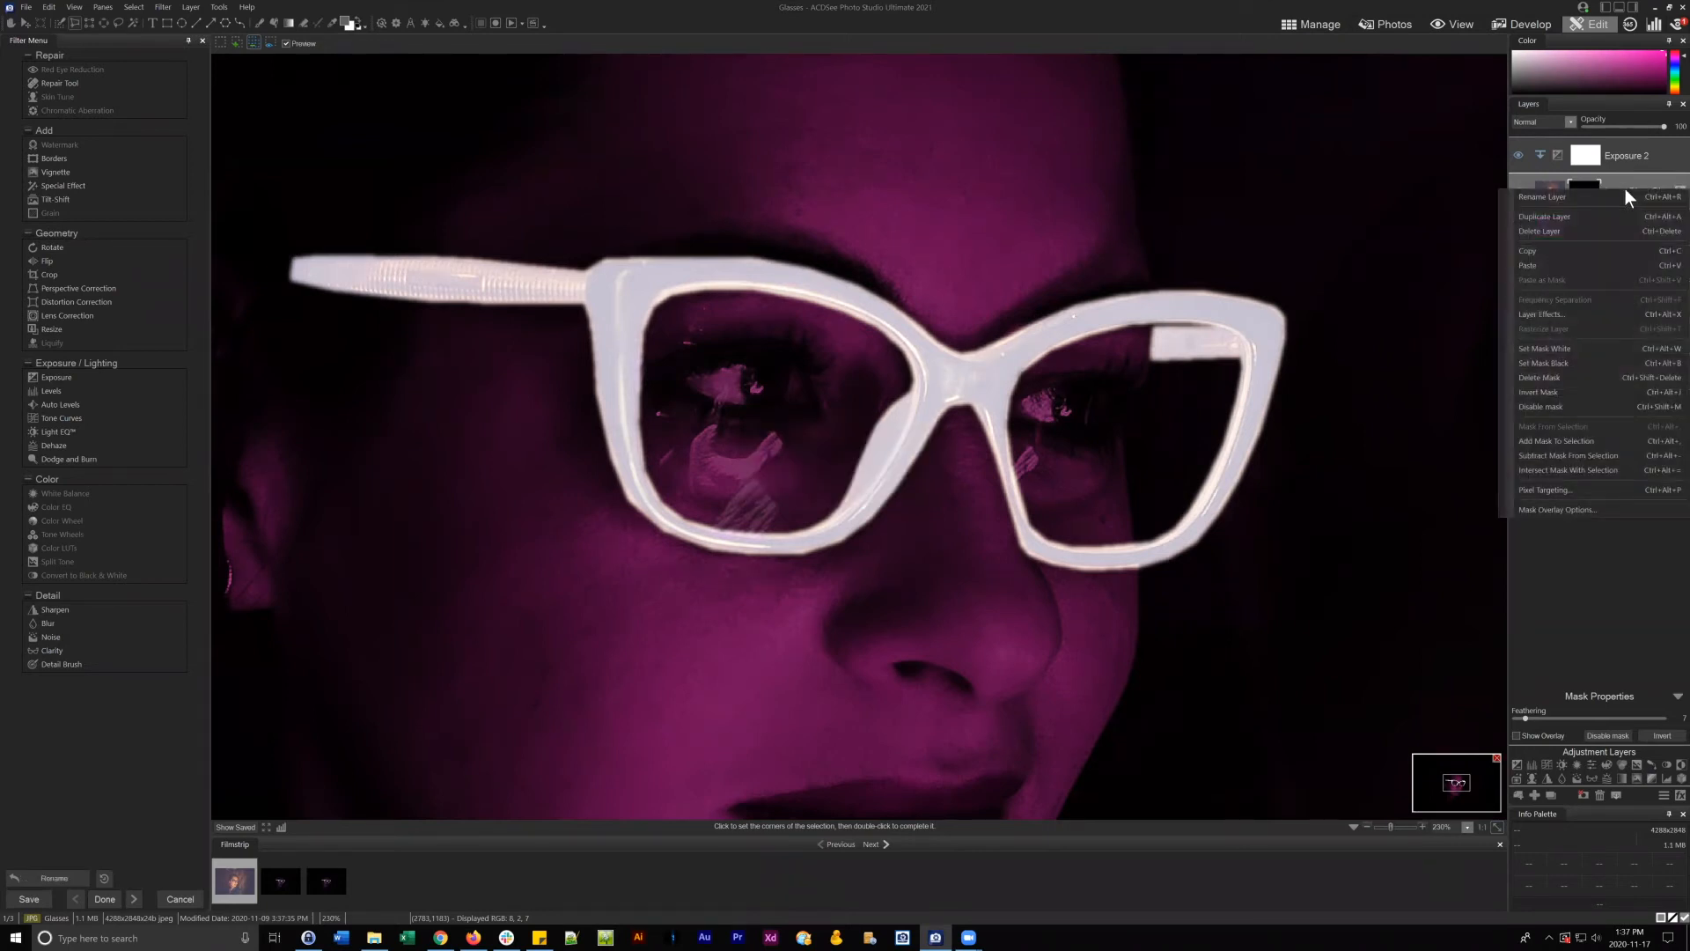
{"action": "left_click", "coordinate": [1554, 216]}
{"action": "left_click_drag", "start_coordinate": [1633, 189], "coordinate": [1633, 236]}
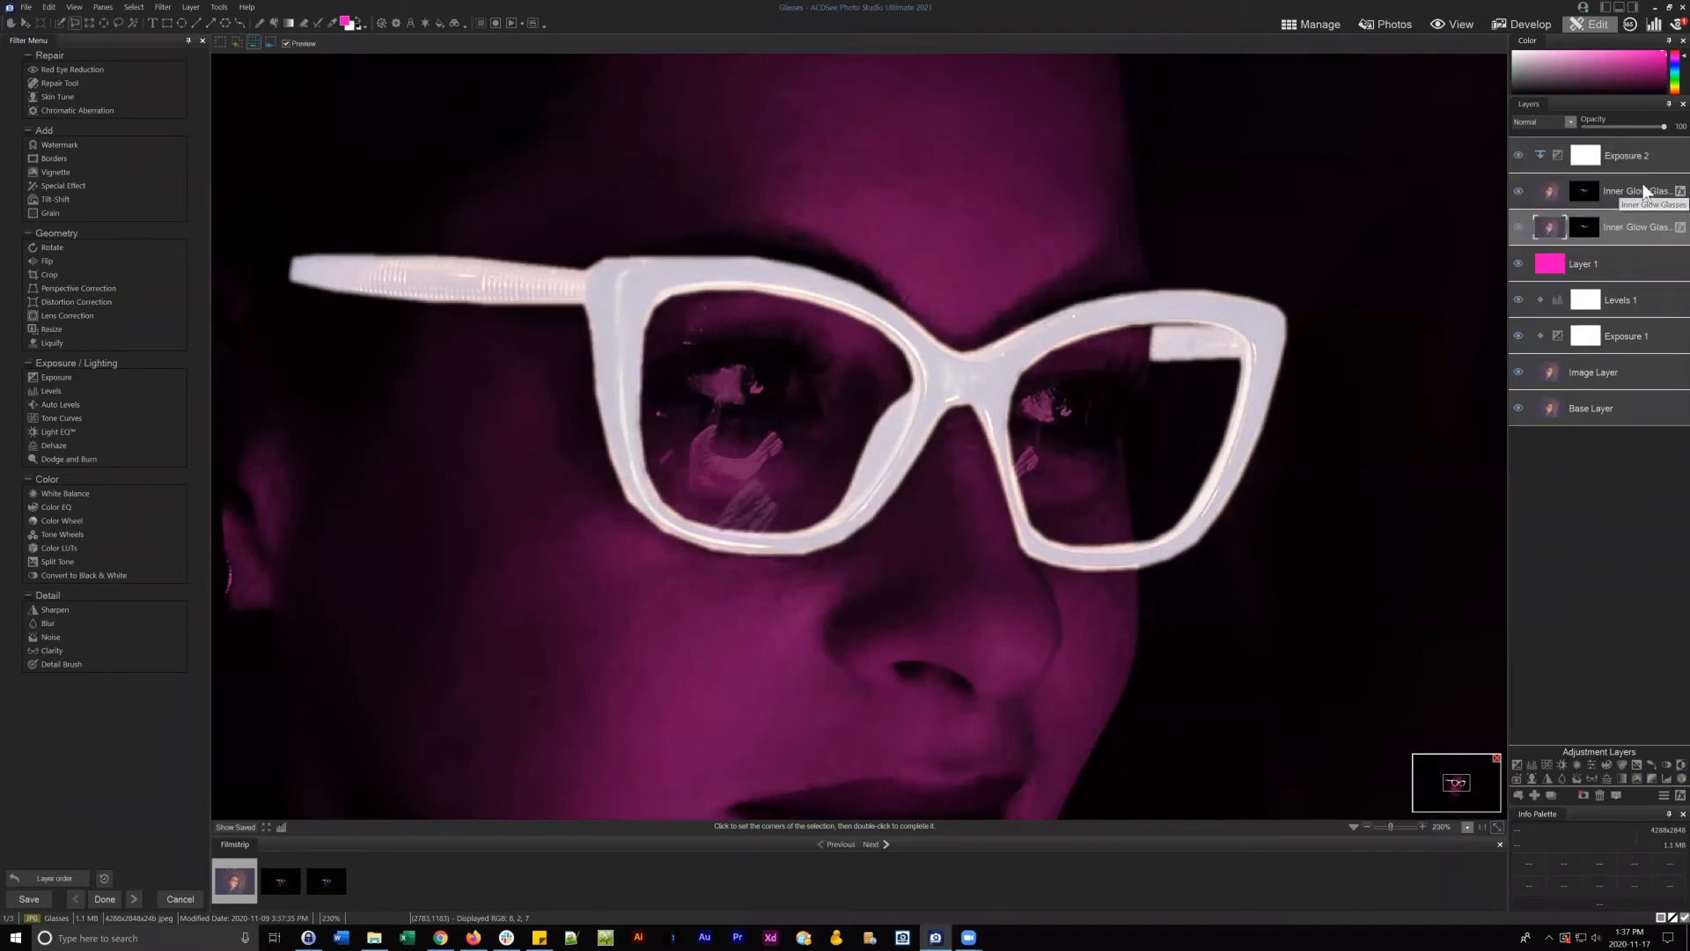
- Replace the Inner Glow effect with a Blur effect of strength 20 on the lower Inner Glow Glasses layer copy
{"action": "left_click", "coordinate": [1675, 227]}
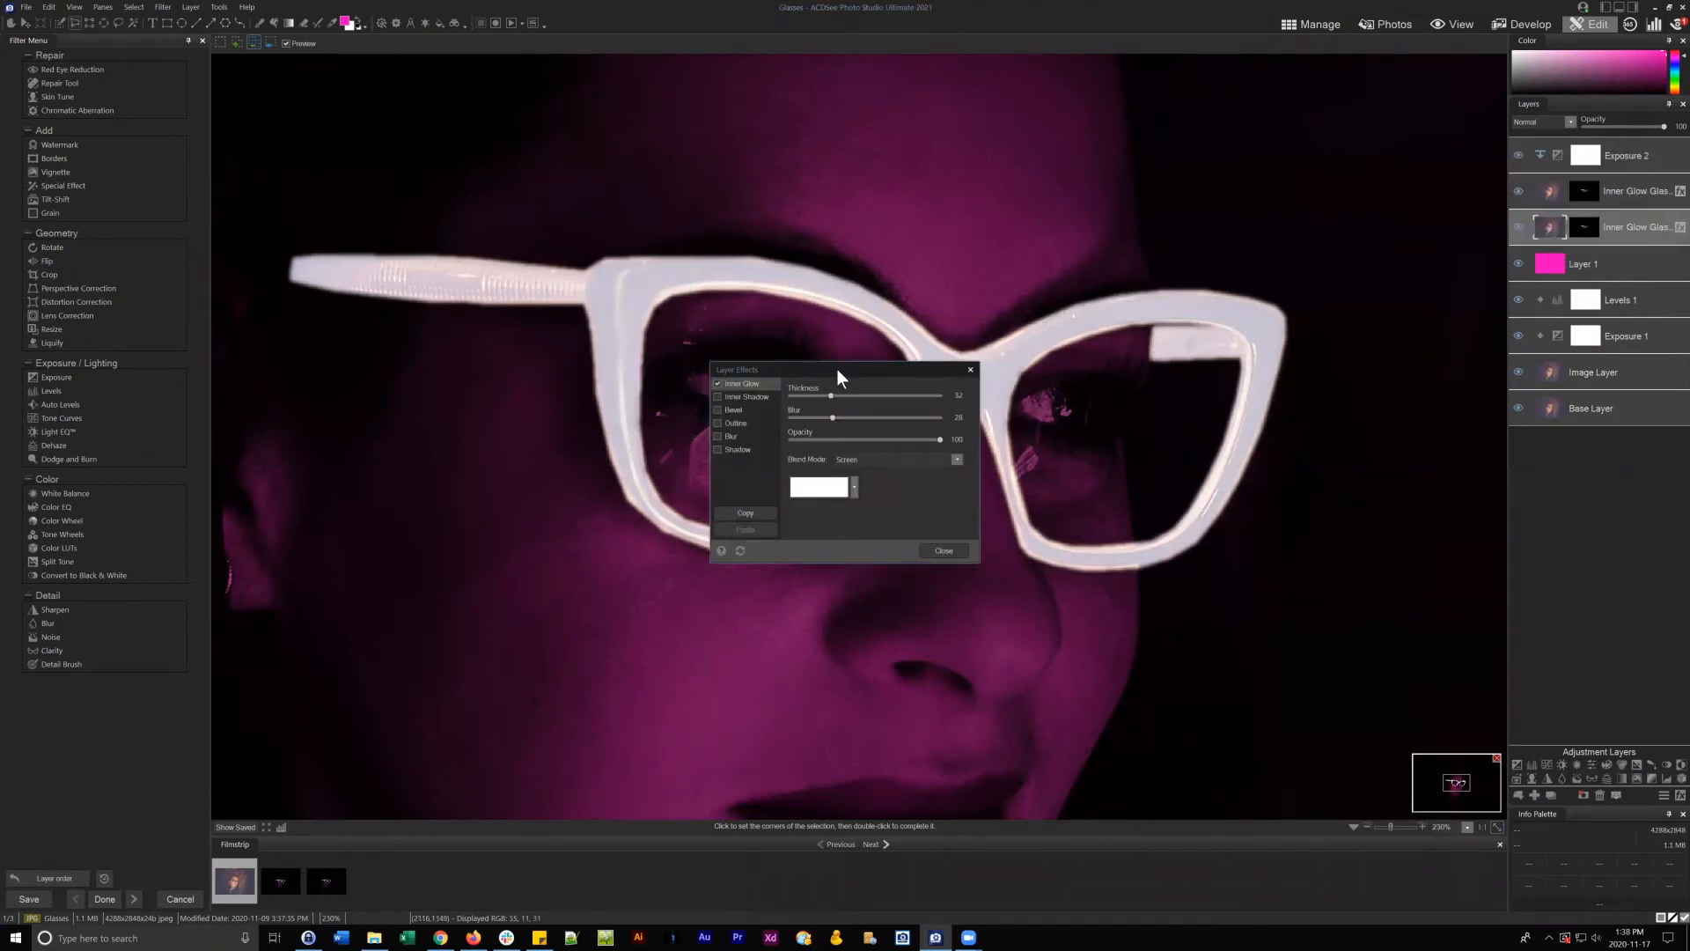
{"action": "left_click_drag", "start_coordinate": [837, 370], "coordinate": [1098, 463]}
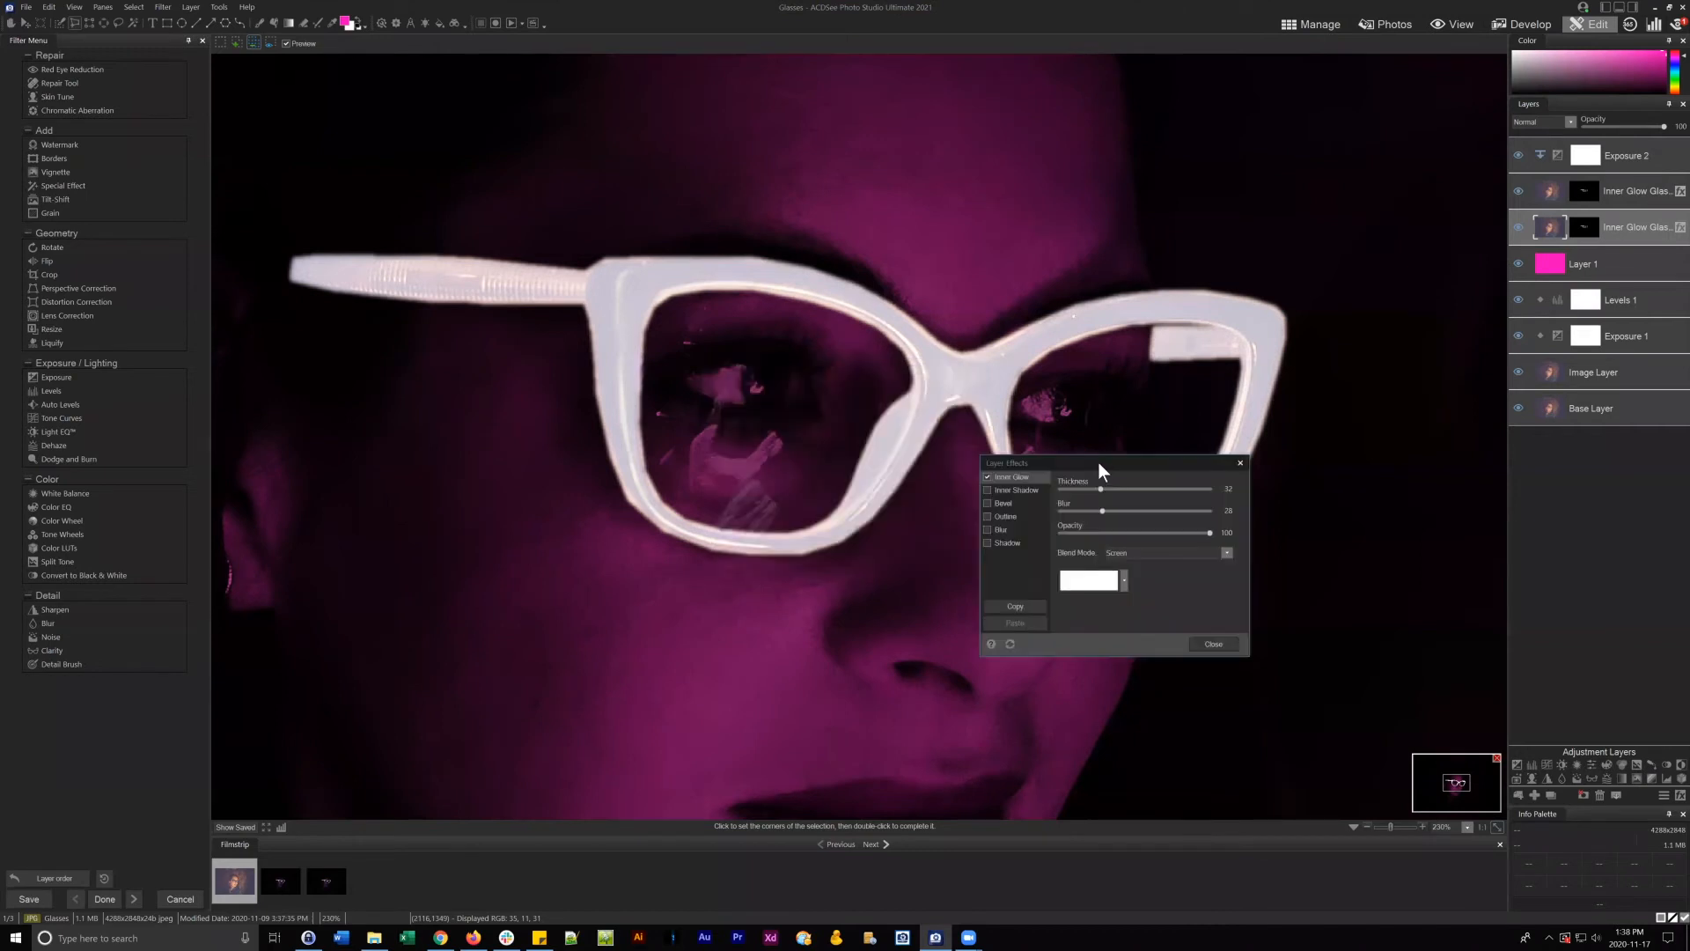
{"action": "left_click", "coordinate": [986, 477]}
{"action": "left_click", "coordinate": [986, 529]}
{"action": "left_click", "coordinate": [1081, 487]}
{"action": "mouse_move", "coordinate": [1080, 487]}
{"action": "left_mouse_down"}
{"action": "mouse_move", "coordinate": [1107, 488]}
{"action": "mouse_move", "coordinate": [1086, 484]}
{"action": "left_mouse_up"}
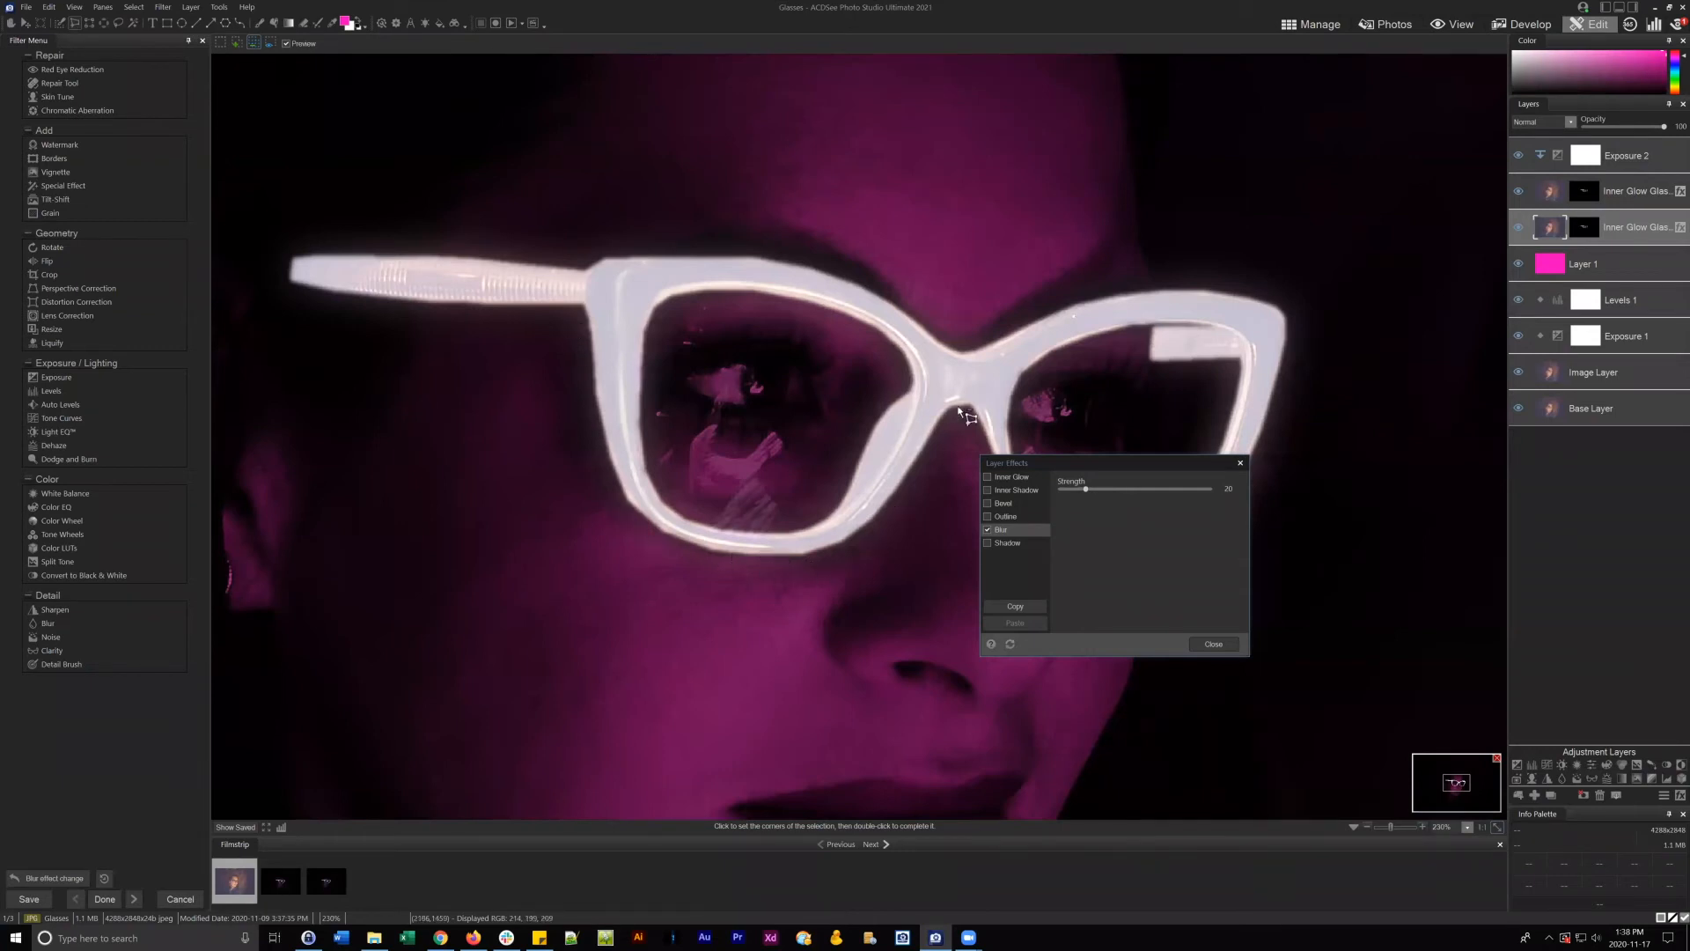
{"action": "left_click_drag", "start_coordinate": [1085, 489], "coordinate": [1088, 488]}
{"action": "left_click_drag", "start_coordinate": [1084, 488], "coordinate": [995, 506]}
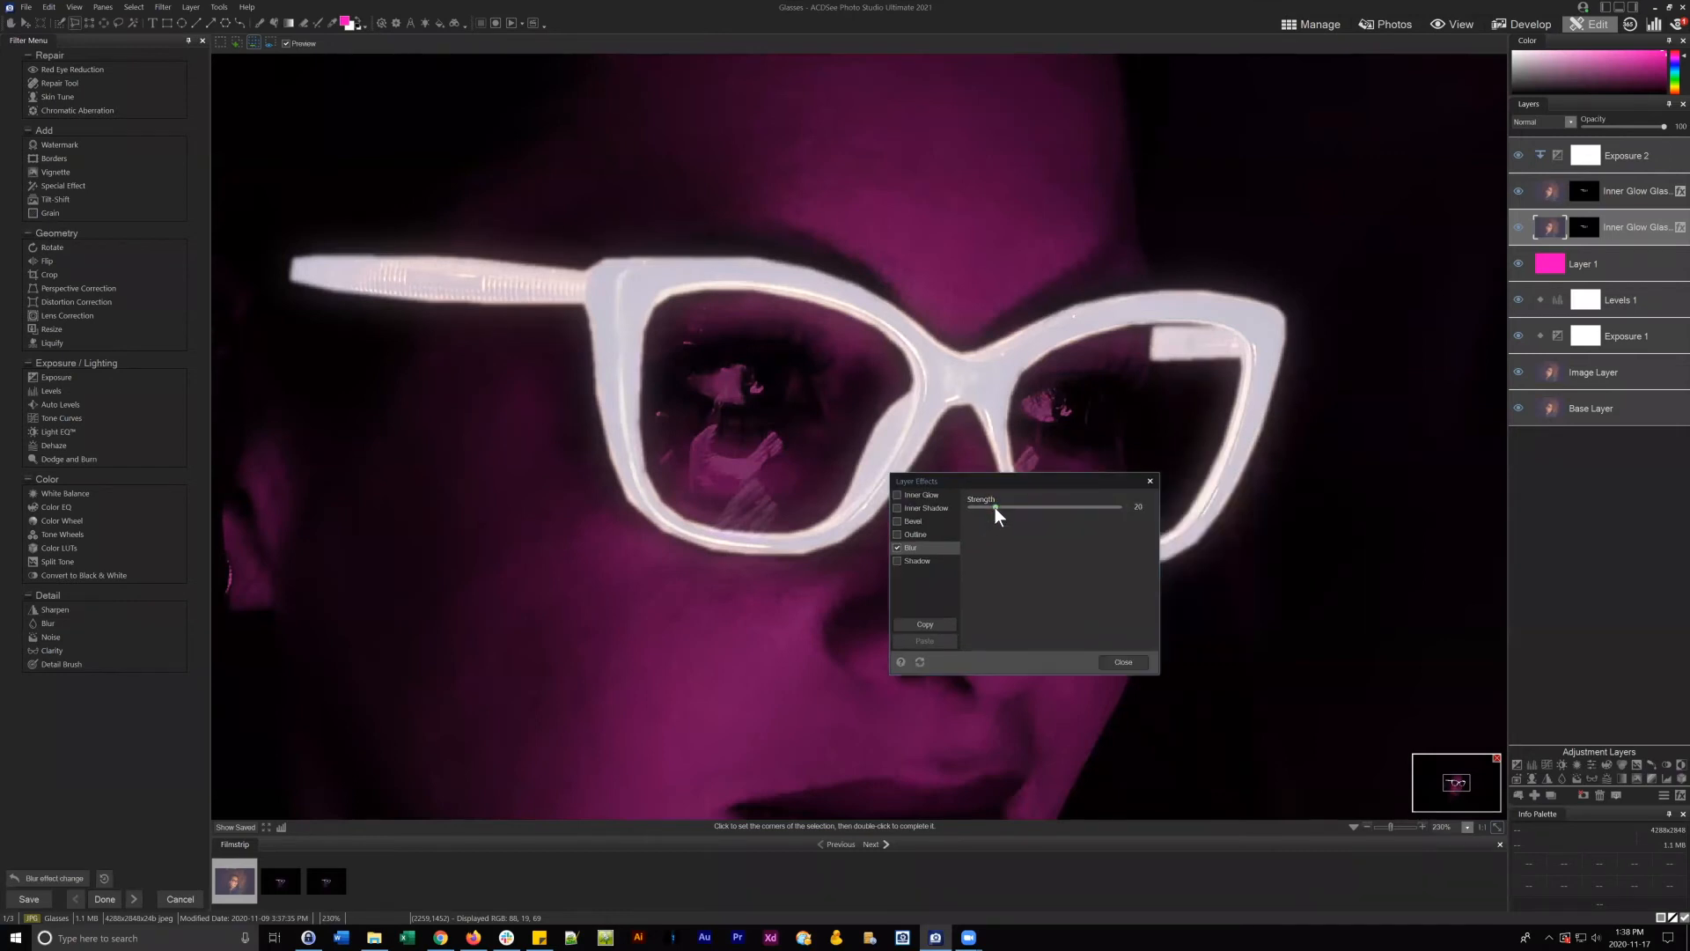
{"action": "left_click", "coordinate": [1123, 662]}
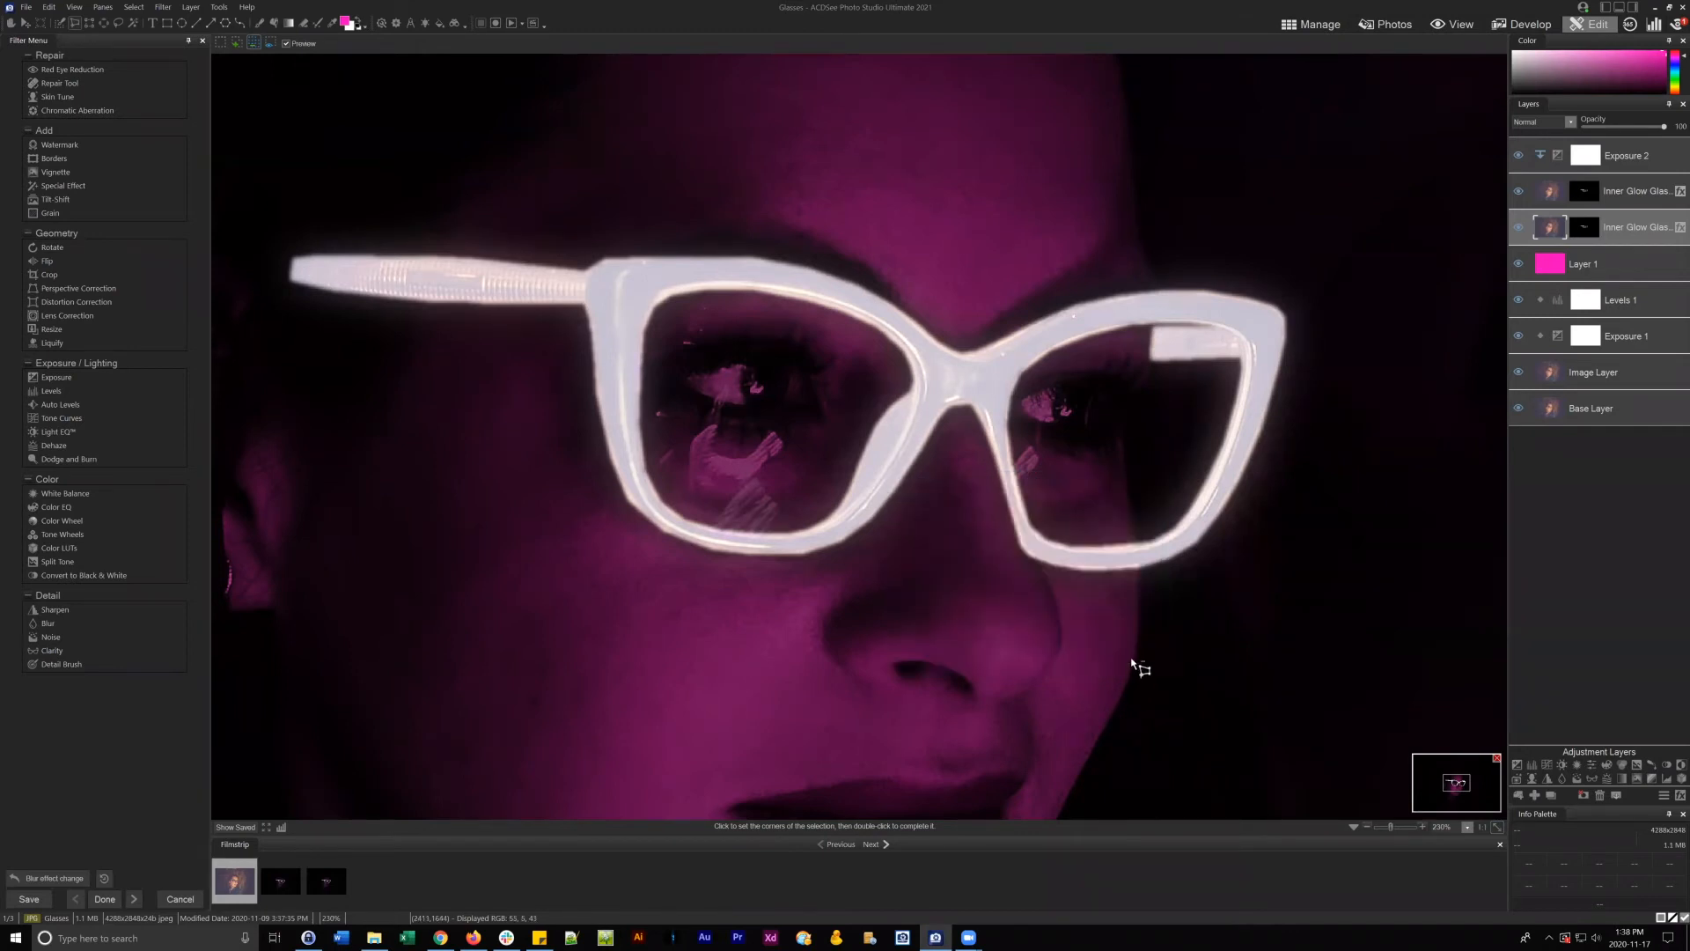
- Rename the blurred lower glasses layer as Glasses Blur
{"action": "right_click", "coordinate": [1634, 222]}
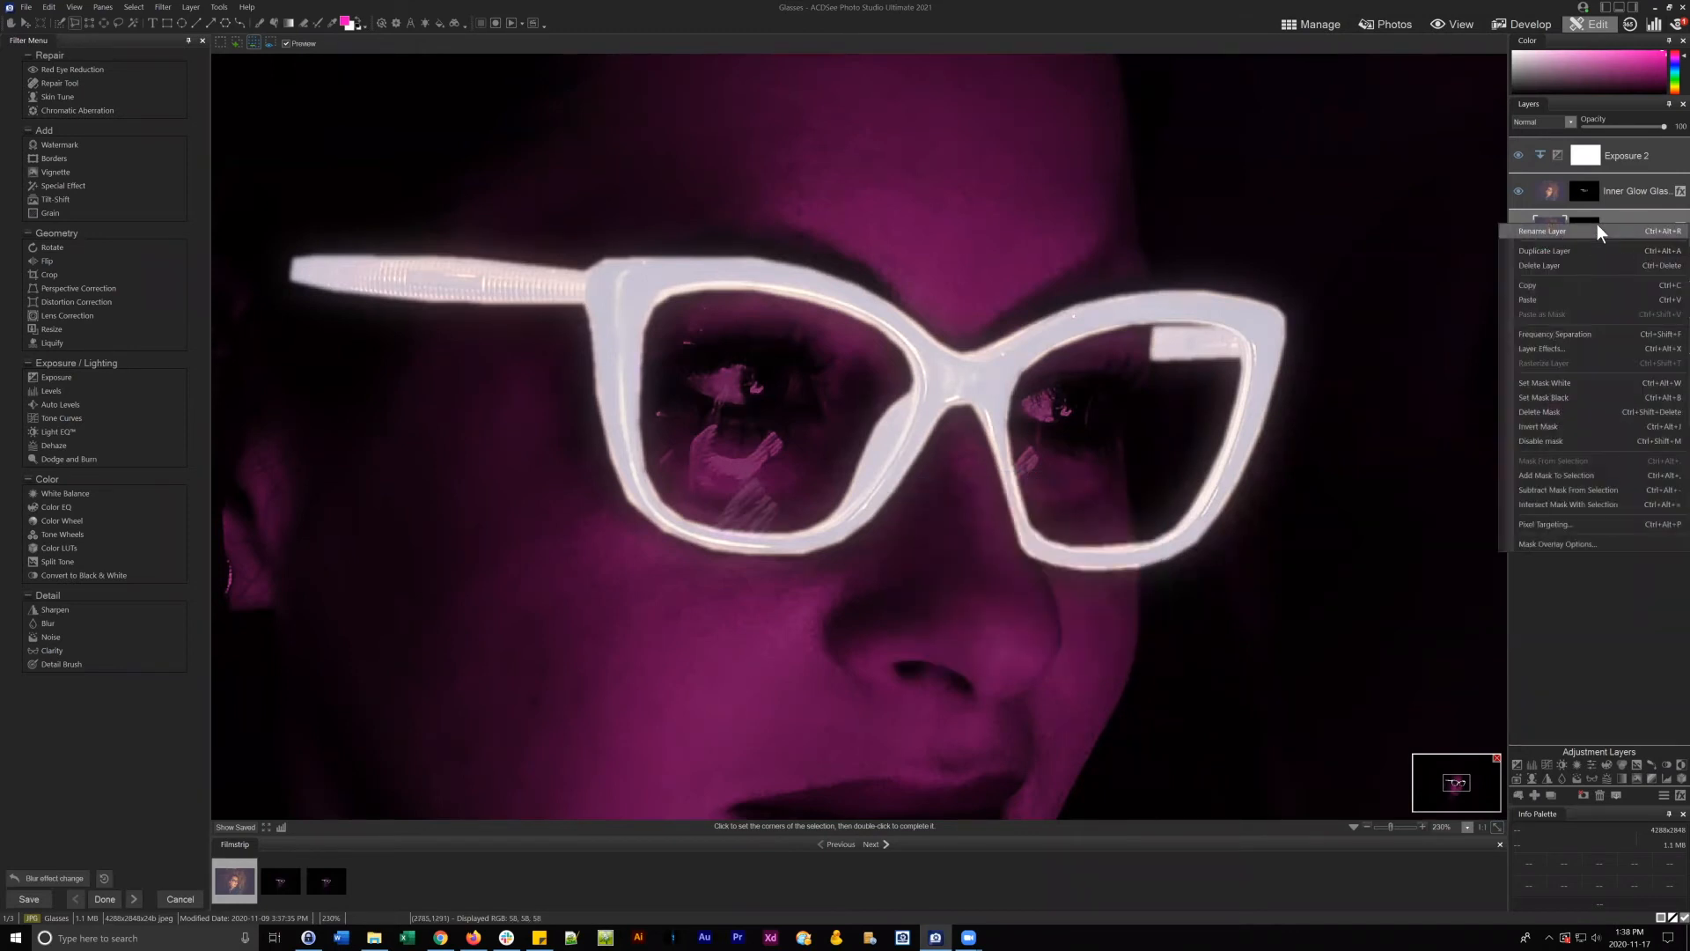
{"action": "left_click", "coordinate": [1564, 231]}
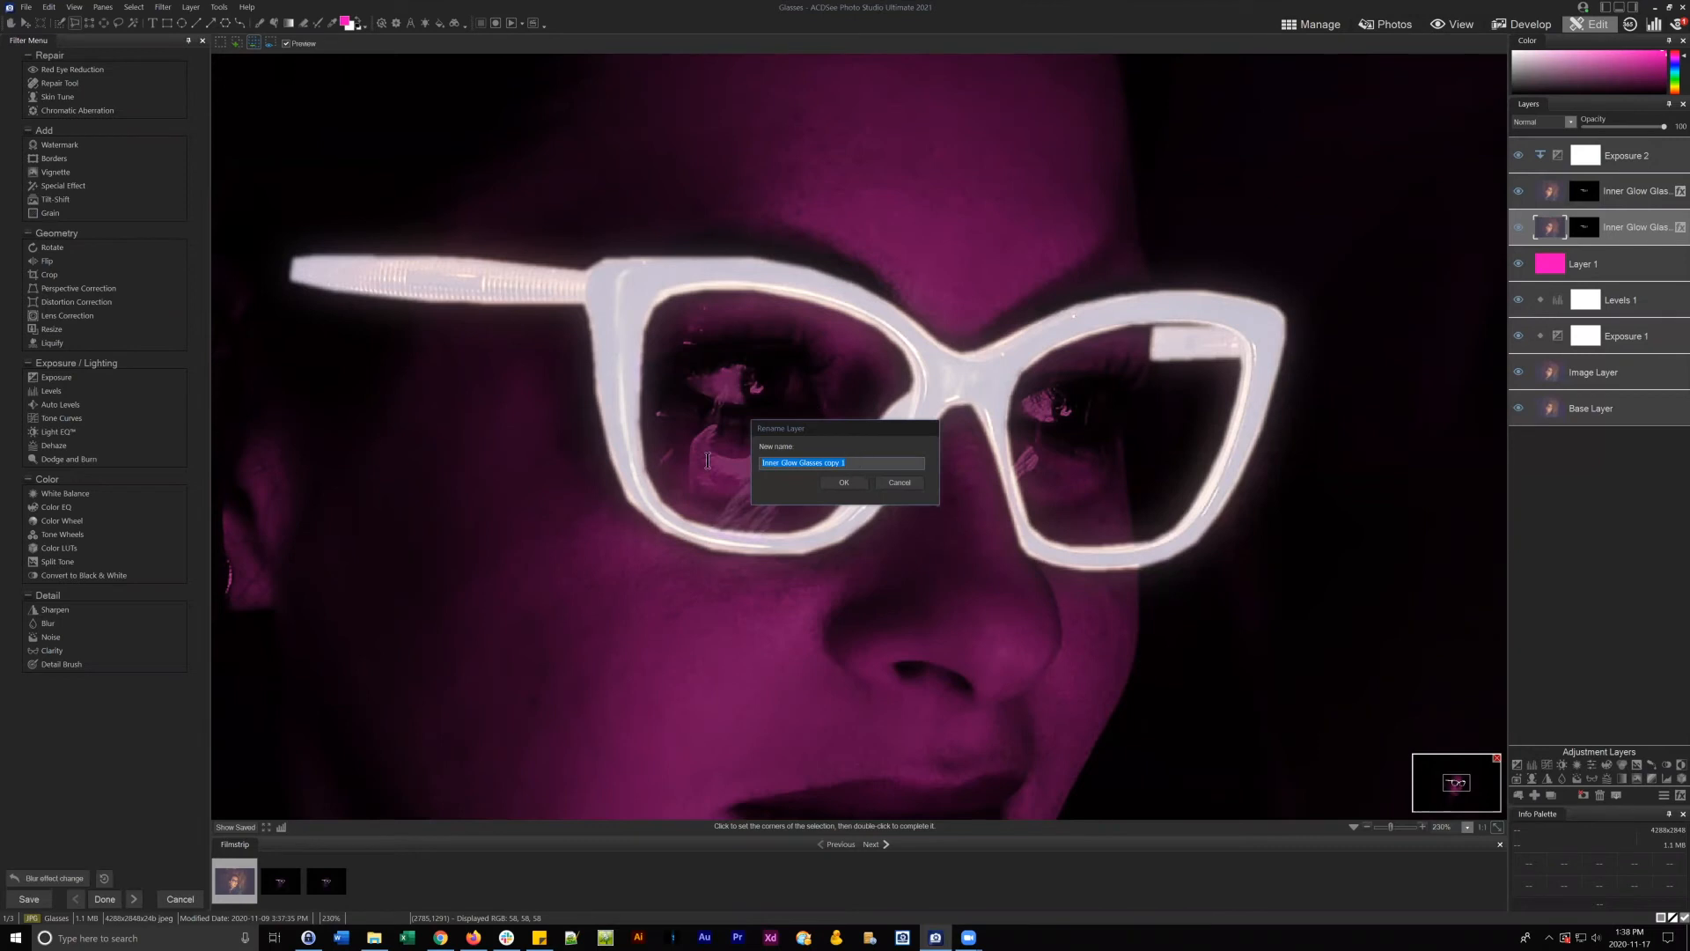
{"action": "type", "text": "Glasses Blur"}
{"action": "key", "text": "Return"}
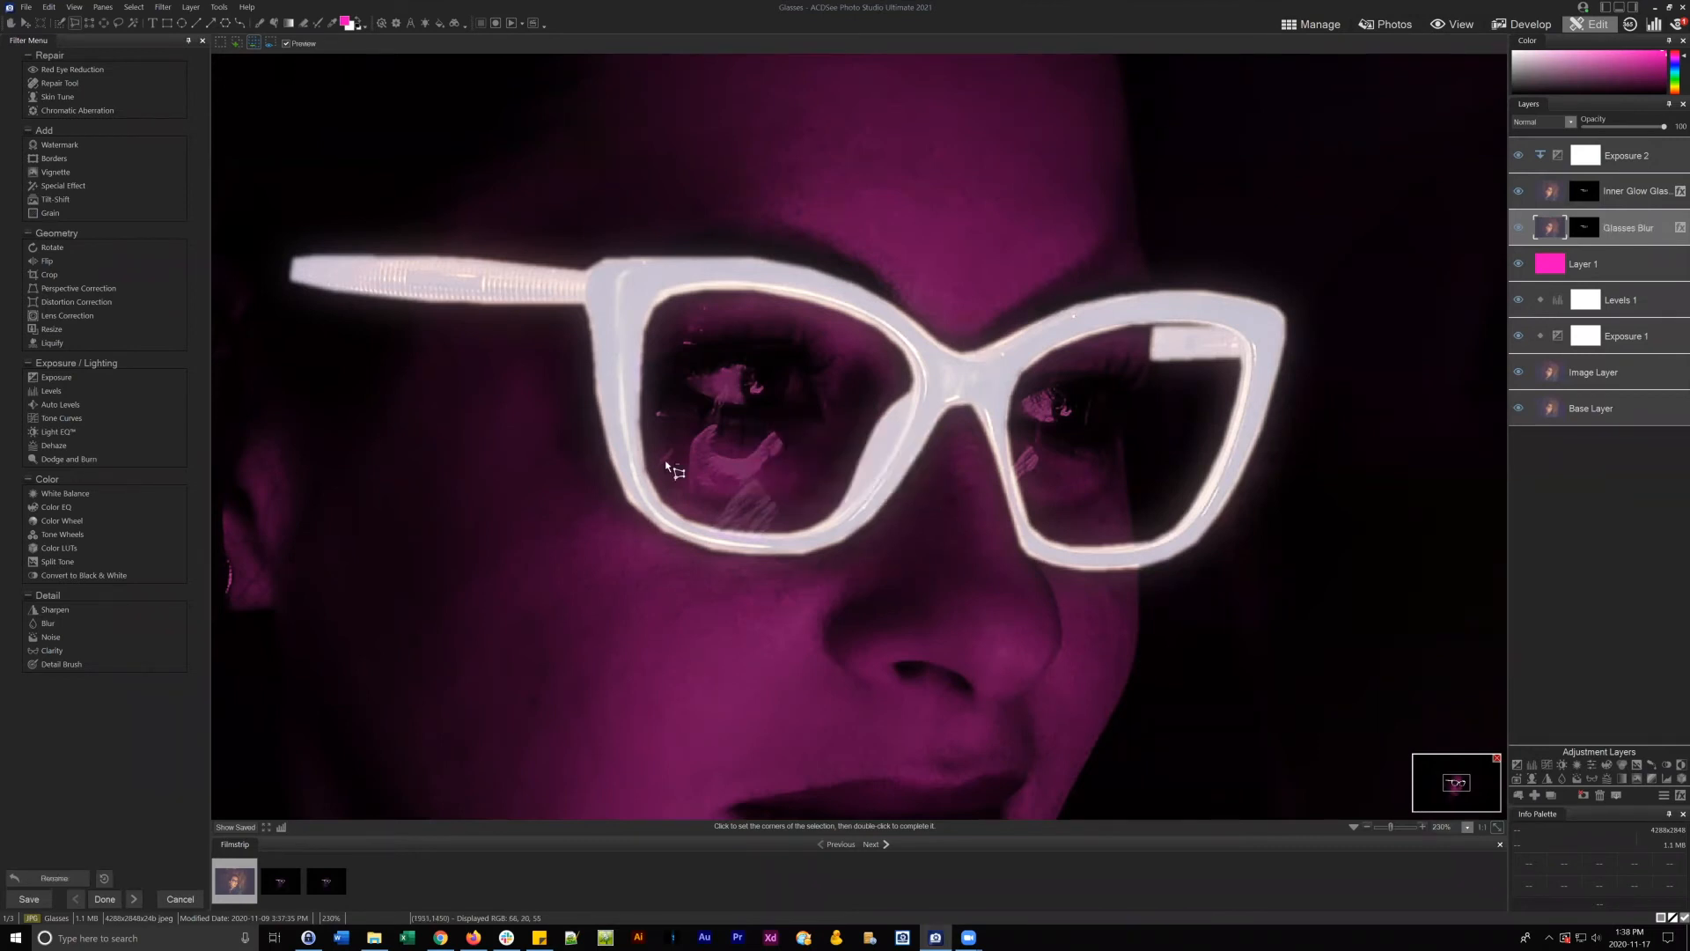
- Add a Vibrance adjustment layer above Exposure 2 and clip it to the glasses layers below
{"action": "left_click", "coordinate": [1653, 149]}
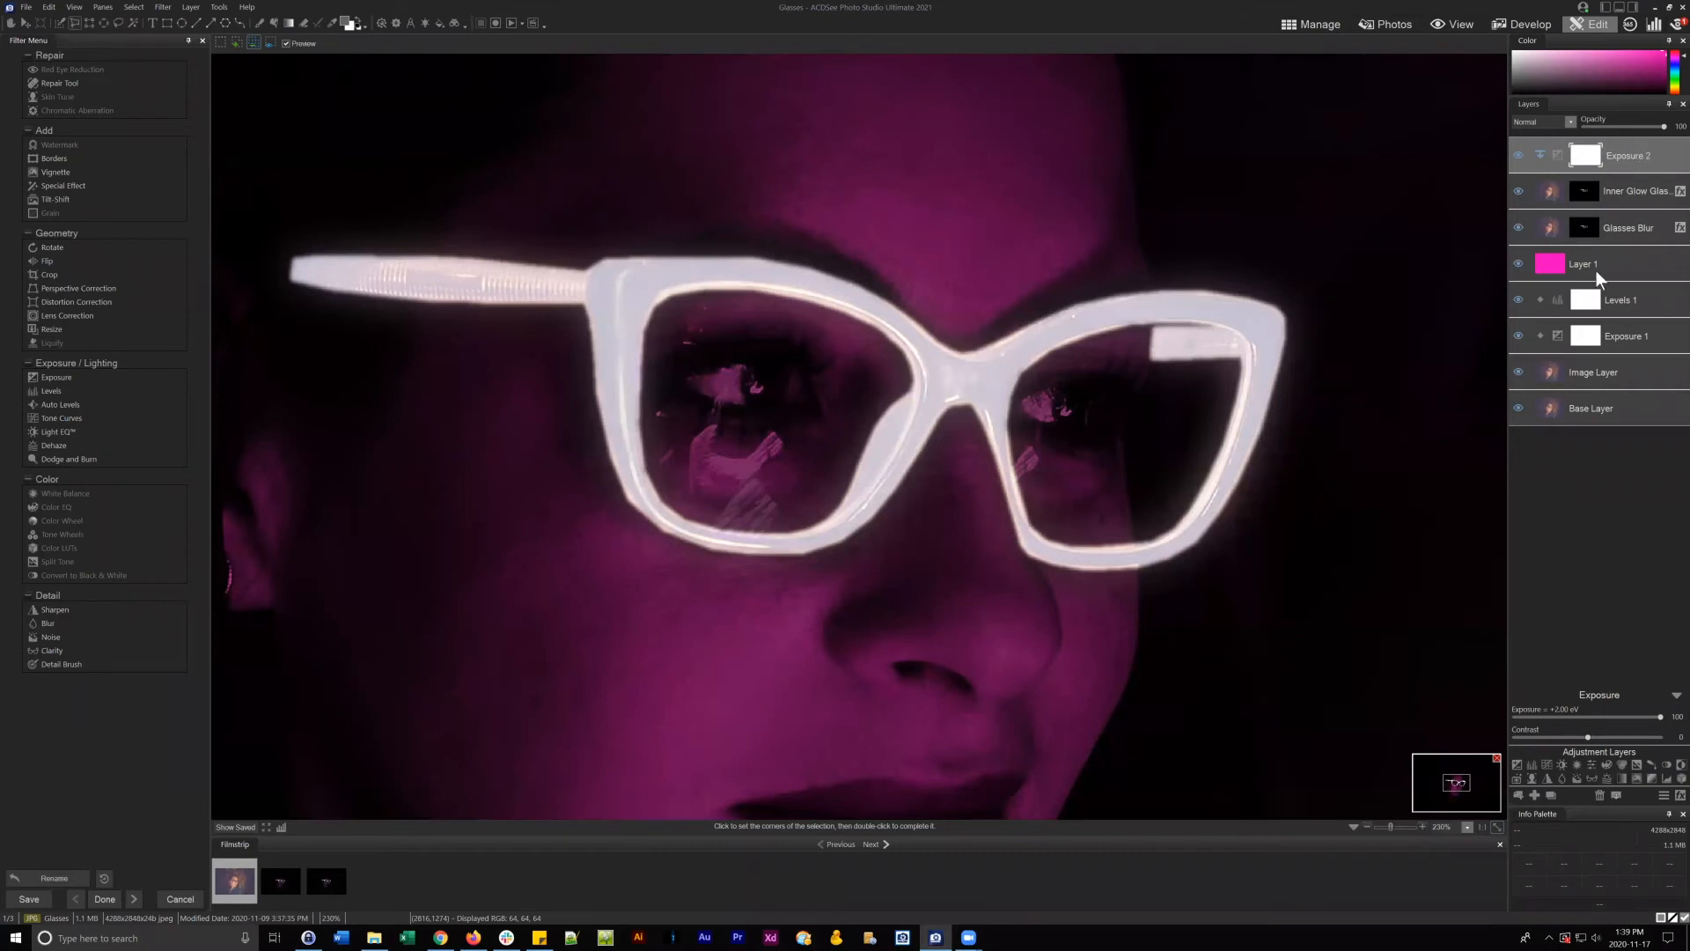
{"action": "left_click", "coordinate": [1592, 764]}
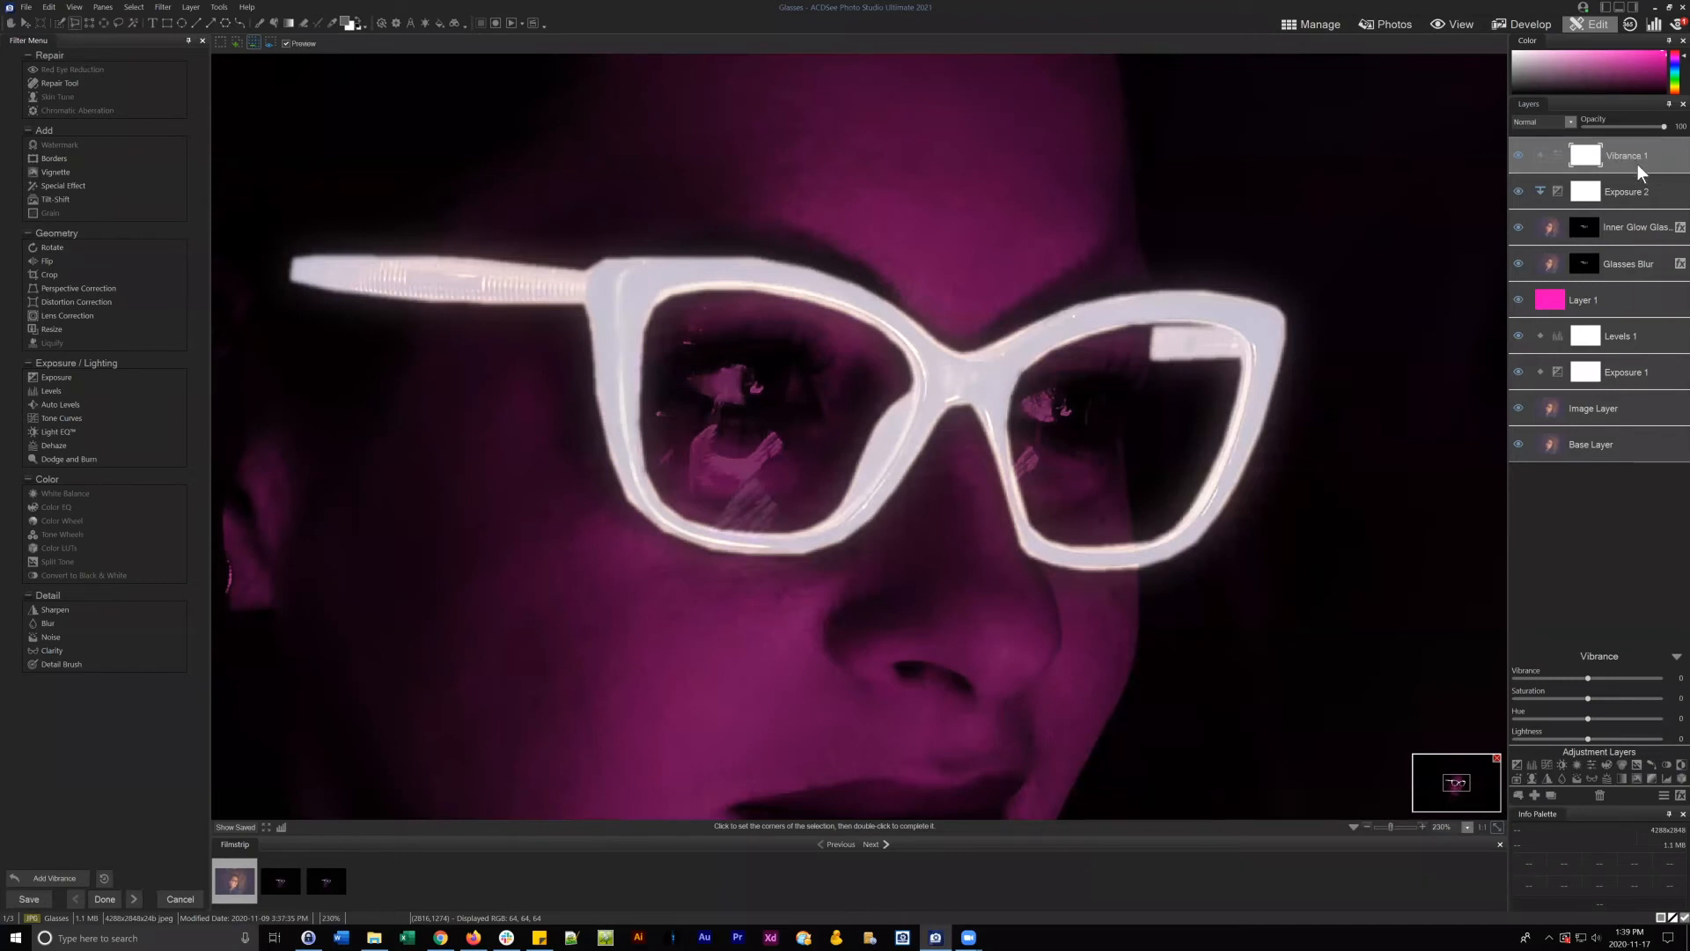
{"action": "left_click", "coordinate": [1541, 155]}
{"action": "left_click", "coordinate": [1635, 226]}
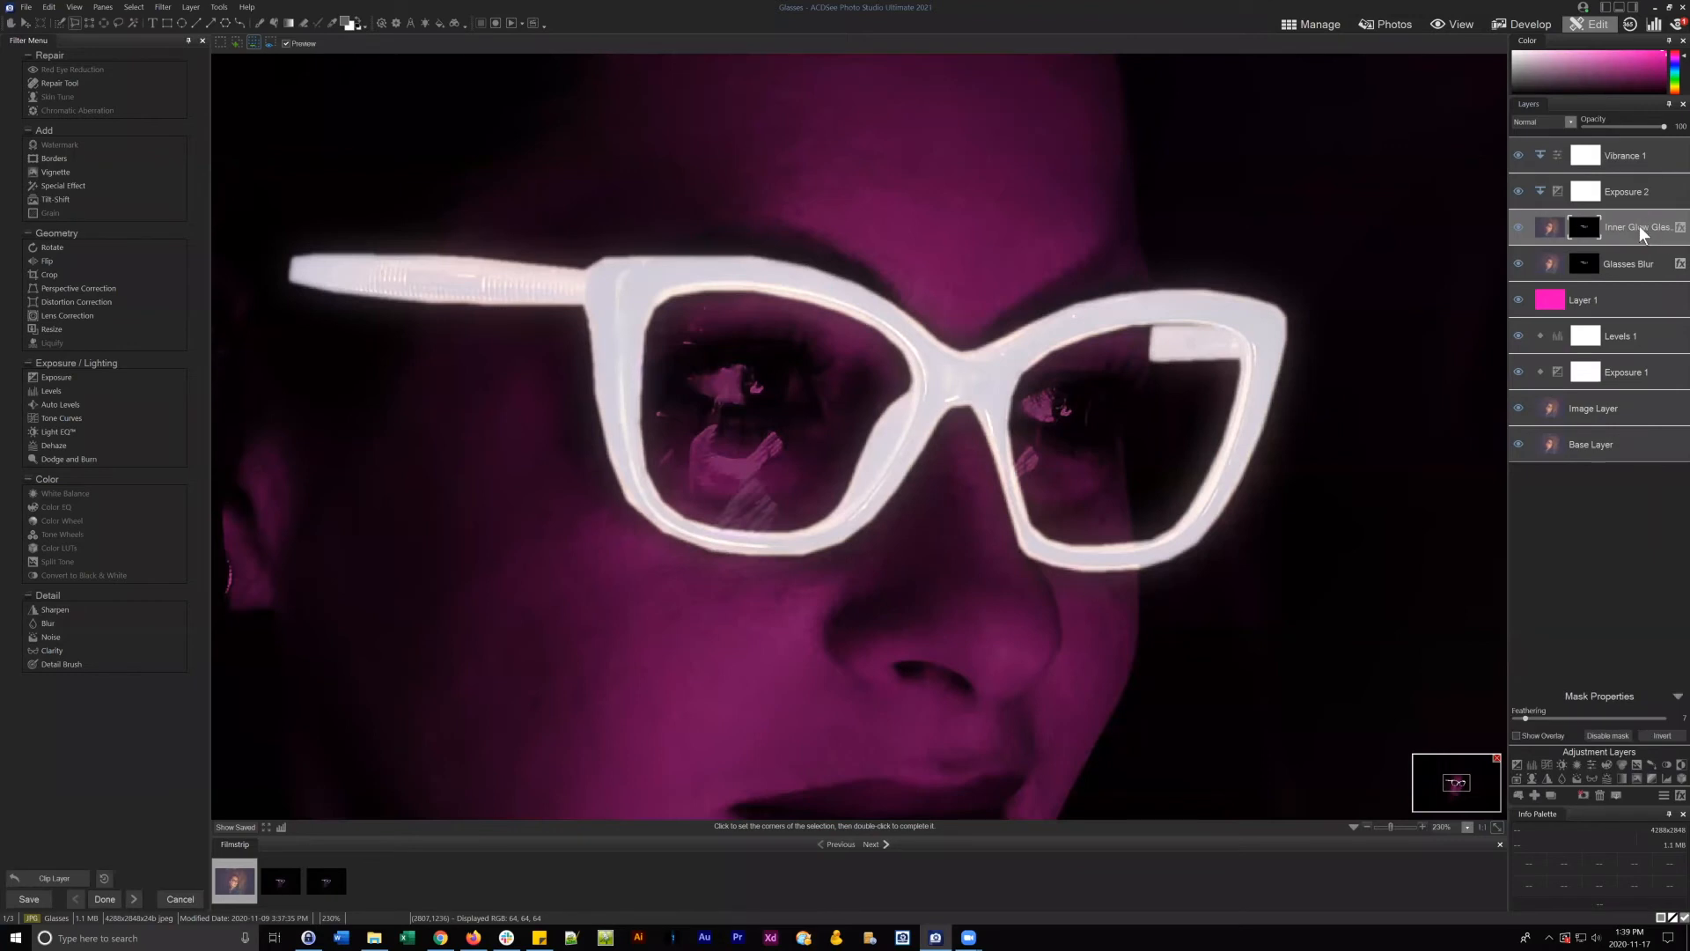
- Set the Vibrance adjustment to vibrance 30 and saturation 21 with a slight positive hue shift, and fit the image in view
{"action": "left_click", "coordinate": [1630, 155]}
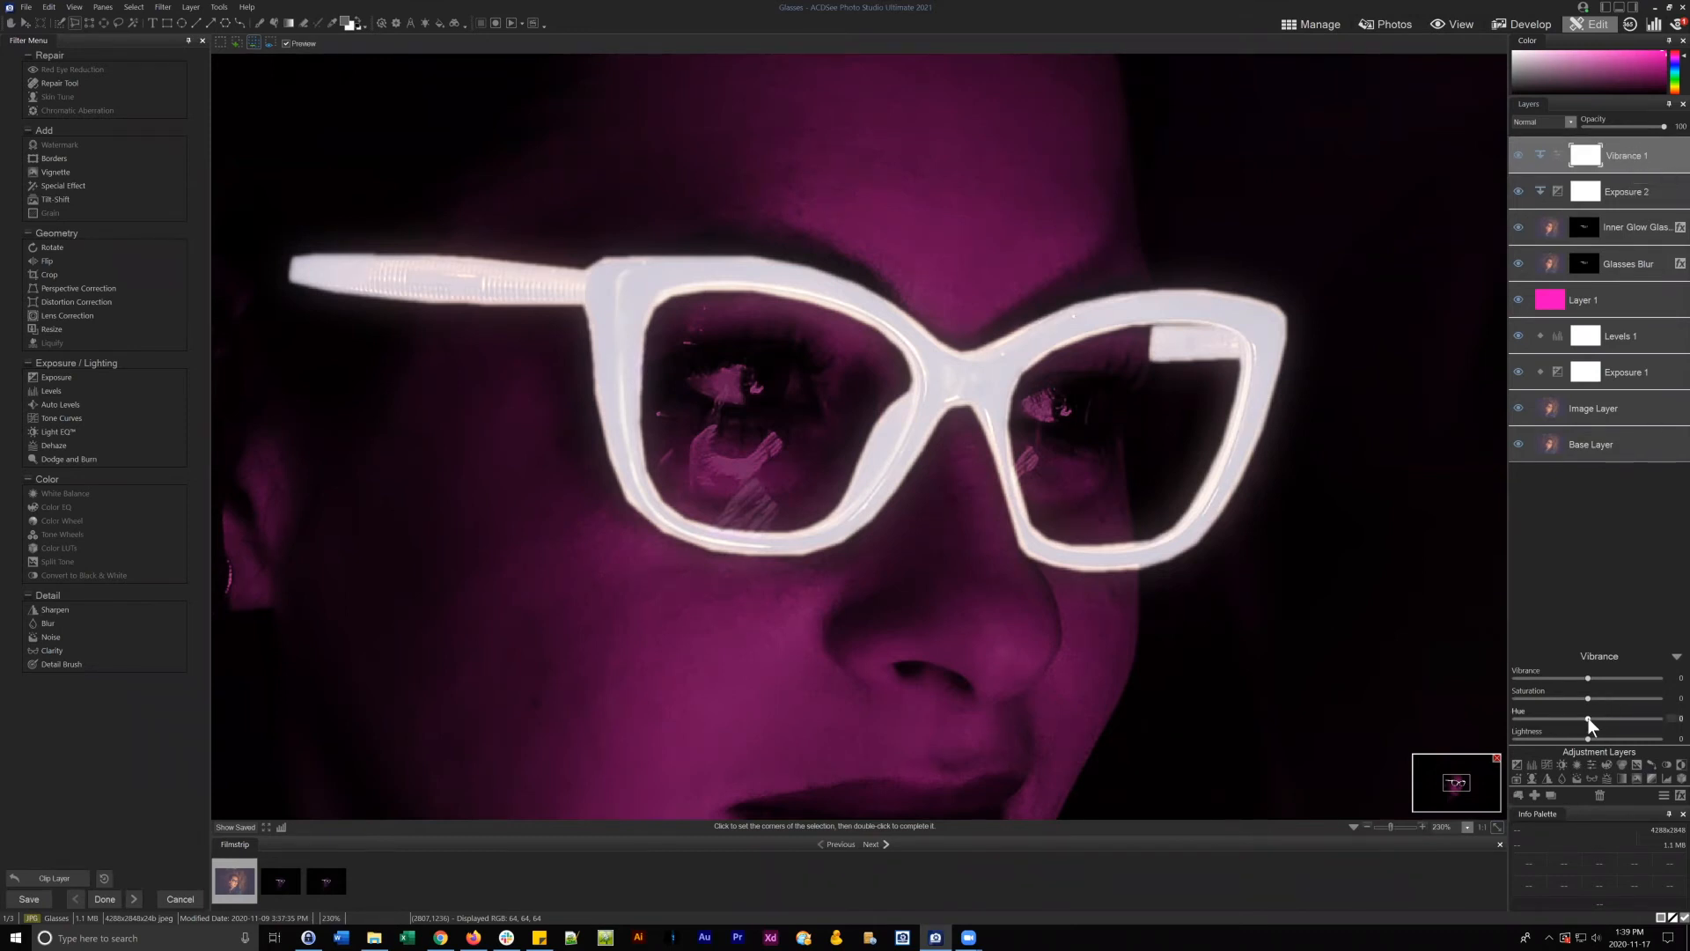
{"action": "mouse_move", "coordinate": [1588, 718]}
{"action": "left_mouse_down"}
{"action": "mouse_move", "coordinate": [1651, 726]}
{"action": "mouse_move", "coordinate": [1602, 727]}
{"action": "left_mouse_up"}
{"action": "left_click_drag", "start_coordinate": [1616, 729], "coordinate": [1618, 729]}
{"action": "left_click_drag", "start_coordinate": [1673, 729], "coordinate": [1617, 676]}
{"action": "mouse_move", "coordinate": [1609, 695]}
{"action": "left_mouse_down"}
{"action": "mouse_move", "coordinate": [1604, 716]}
{"action": "mouse_move", "coordinate": [1623, 715]}
{"action": "mouse_move", "coordinate": [1603, 715]}
{"action": "left_mouse_up"}
{"action": "left_click", "coordinate": [1610, 720]}
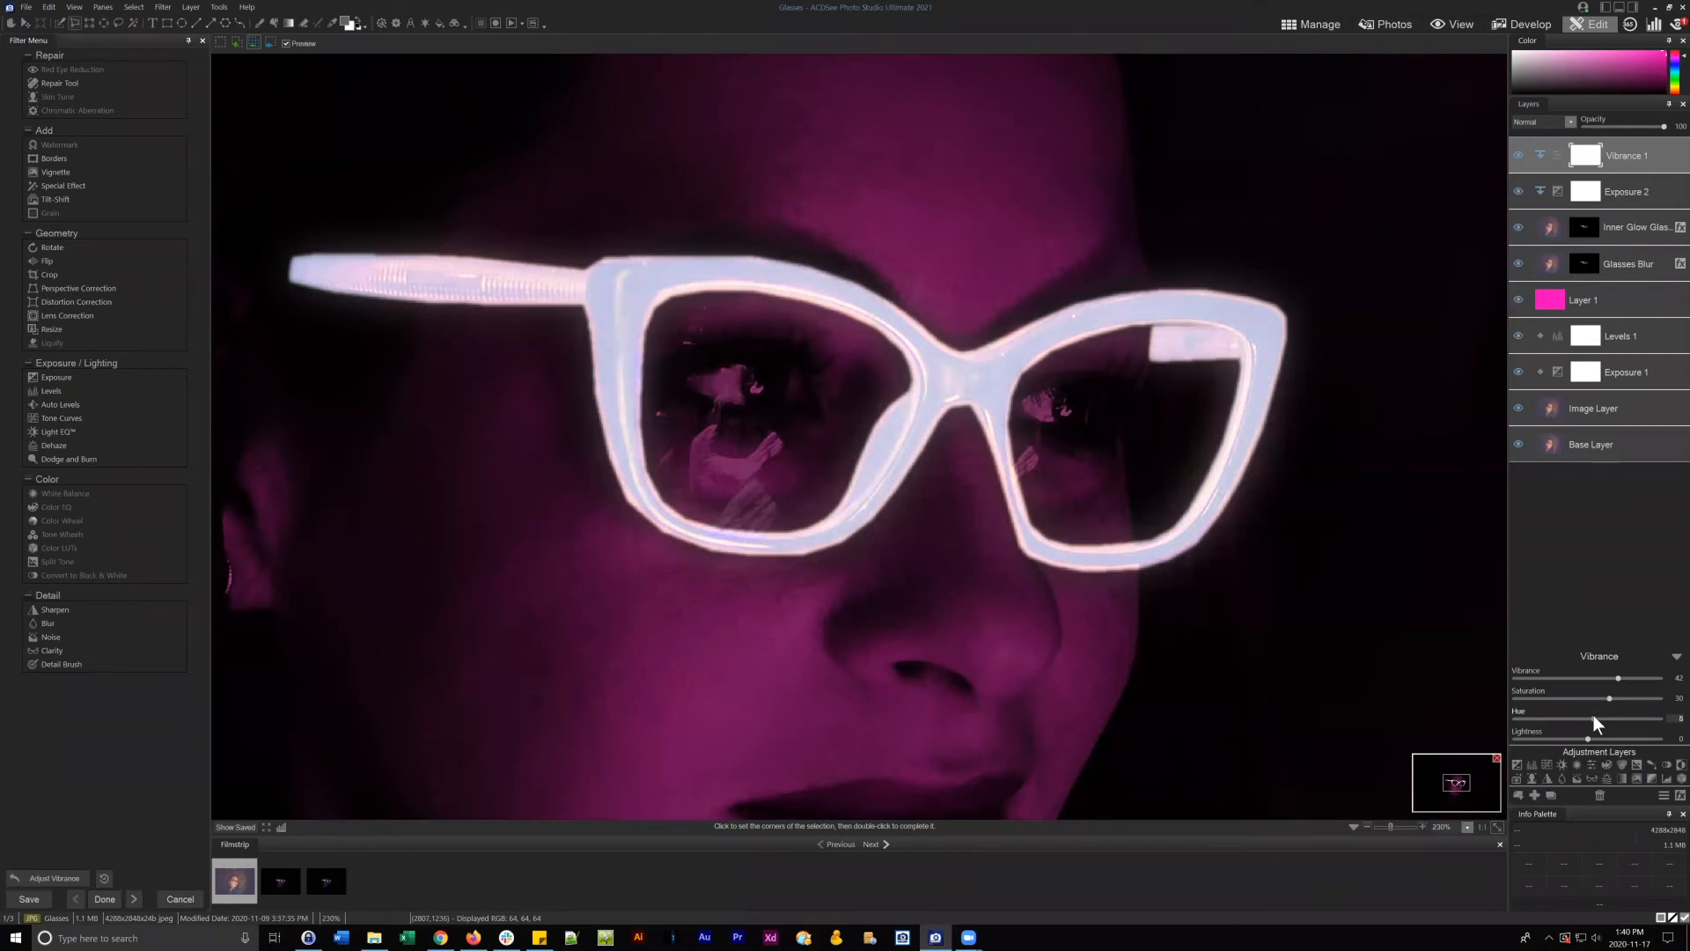
{"action": "left_click", "coordinate": [1607, 696]}
{"action": "left_click_drag", "start_coordinate": [1605, 697], "coordinate": [1603, 697]}
{"action": "left_click", "coordinate": [1617, 679]}
{"action": "left_click", "coordinate": [1496, 827]}
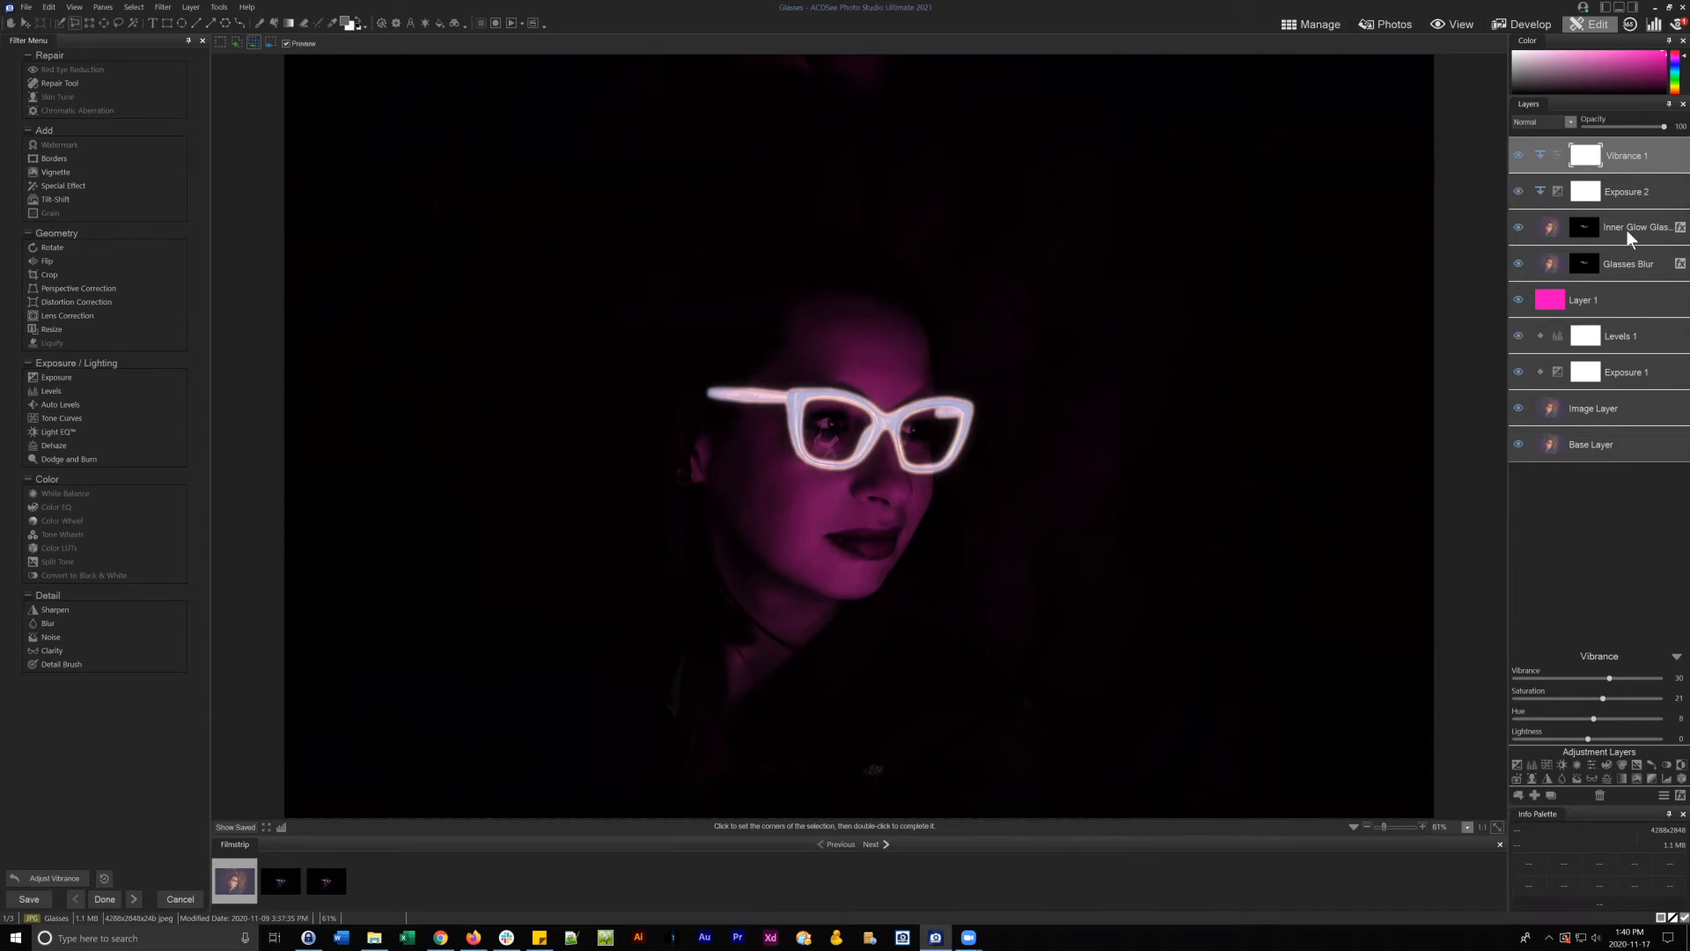
- Lower the Inner Glow Glasses layer's mask feathering to 4 and duplicate the layer
{"action": "left_click", "coordinate": [1584, 227]}
{"action": "left_click_drag", "start_coordinate": [1525, 716], "coordinate": [1520, 720]}
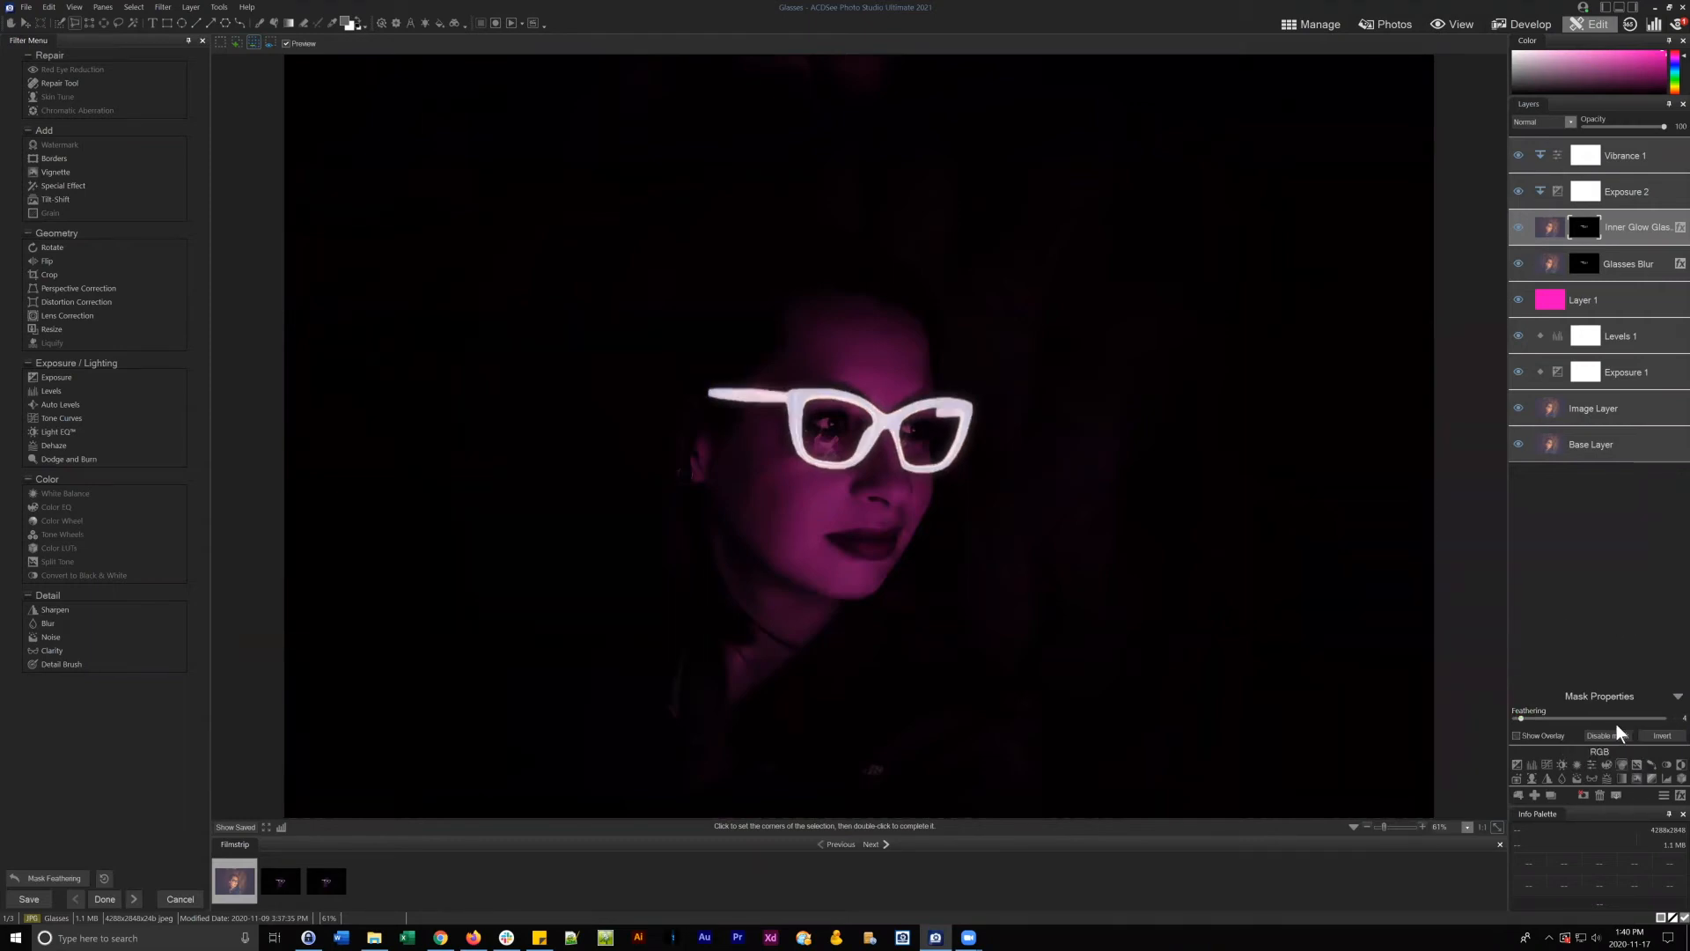
{"action": "right_click", "coordinate": [1625, 229]}
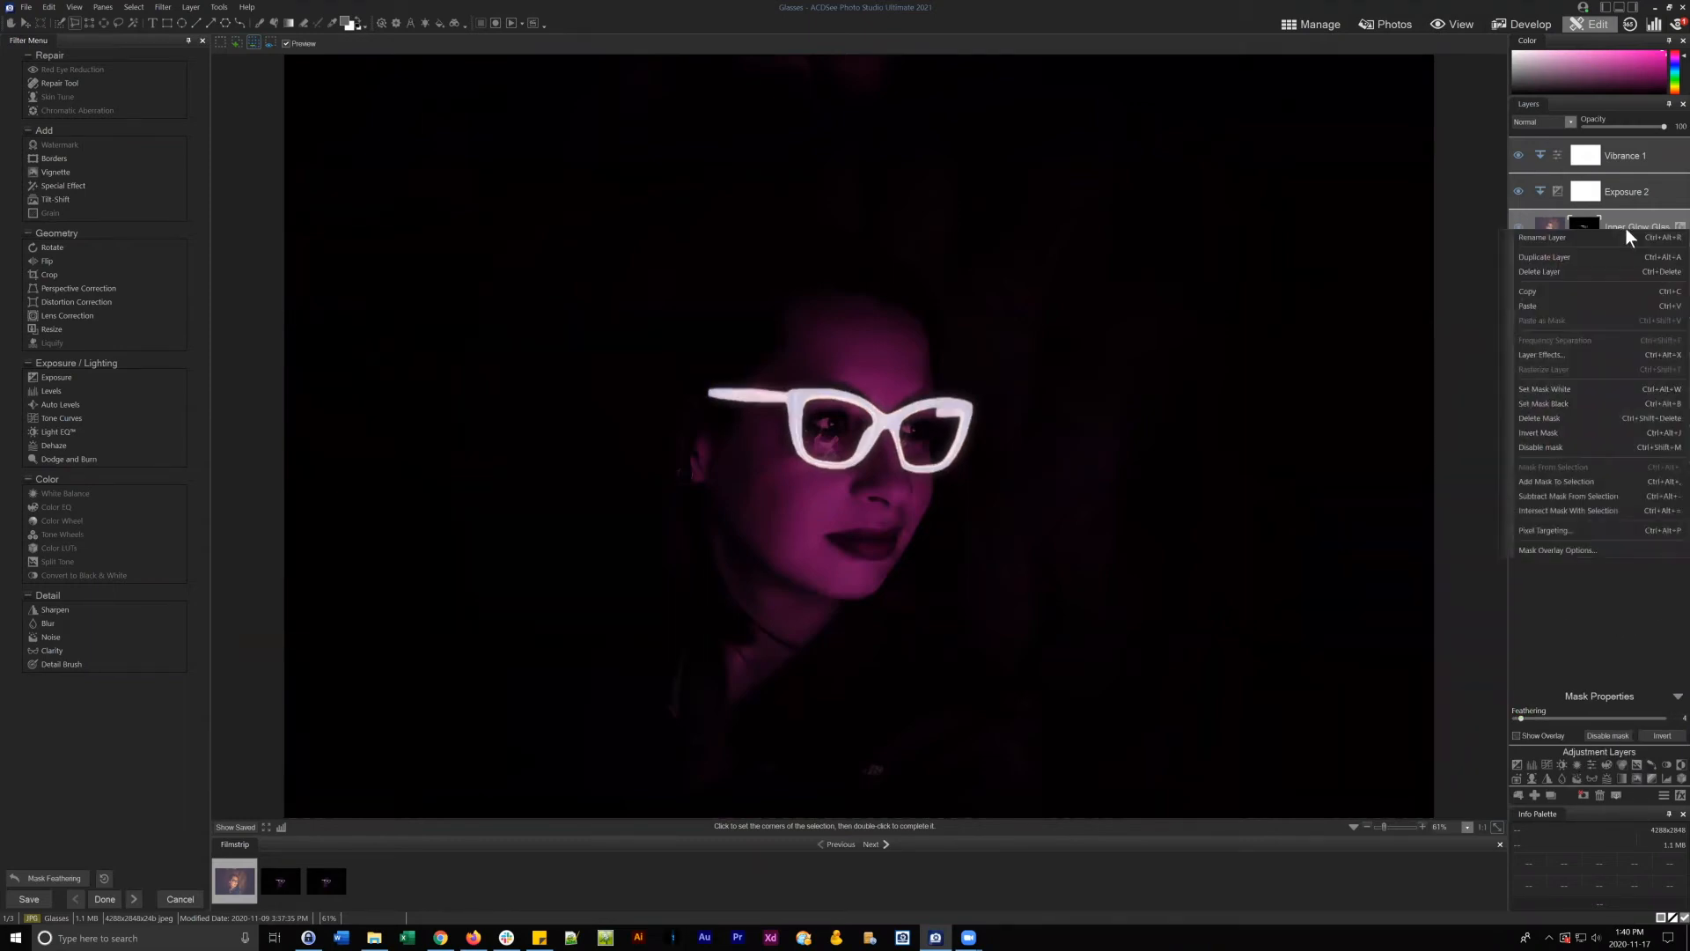
{"action": "left_click", "coordinate": [1620, 220]}
{"action": "right_click", "coordinate": [1616, 218]}
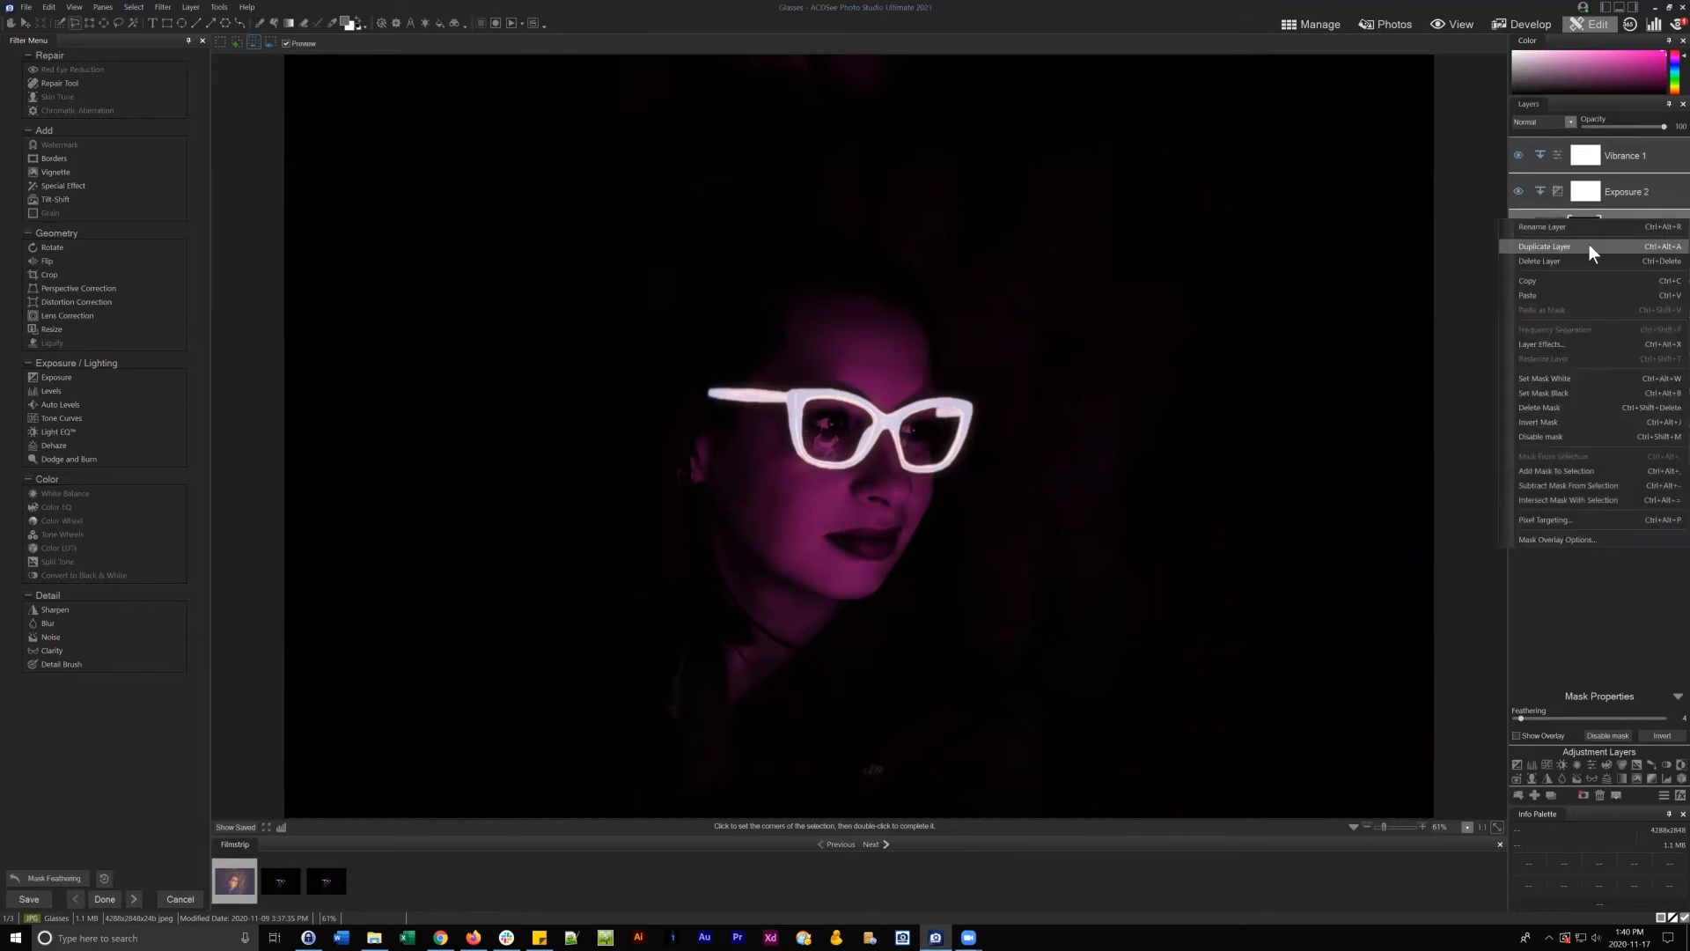
{"action": "left_click", "coordinate": [1571, 246]}
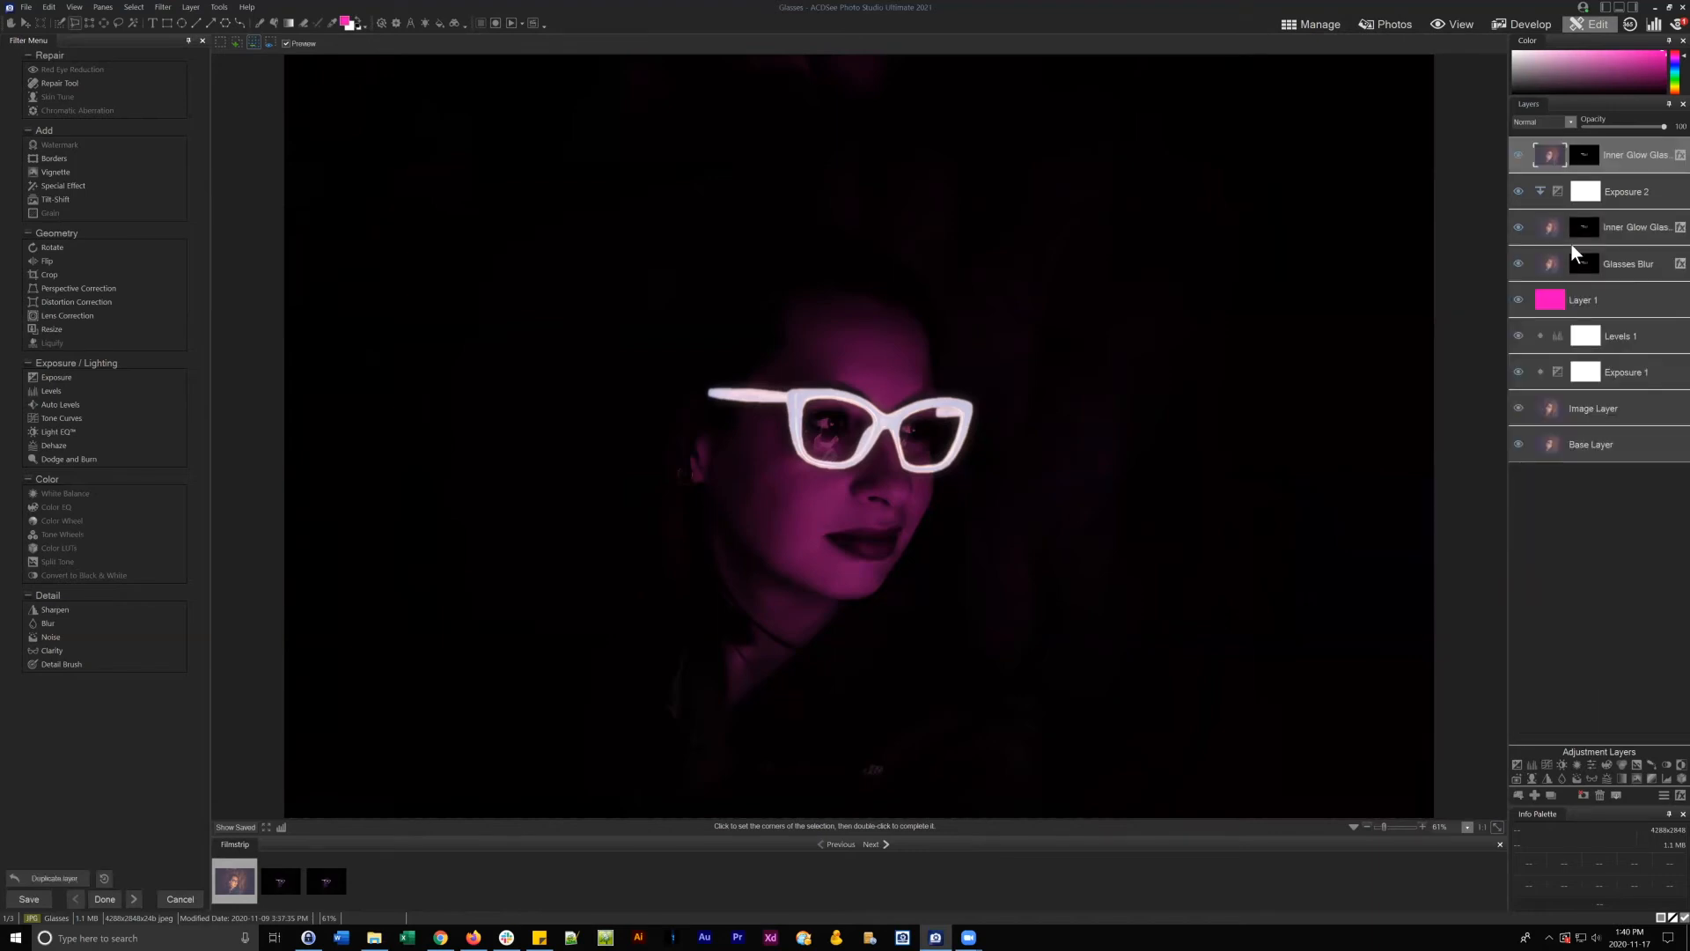
- Remove the duplicate's mask feathering, then enable its Blur effect alongside Inner Glow with thickness 19 and a lower glow blur
{"action": "left_click", "coordinate": [1590, 225]}
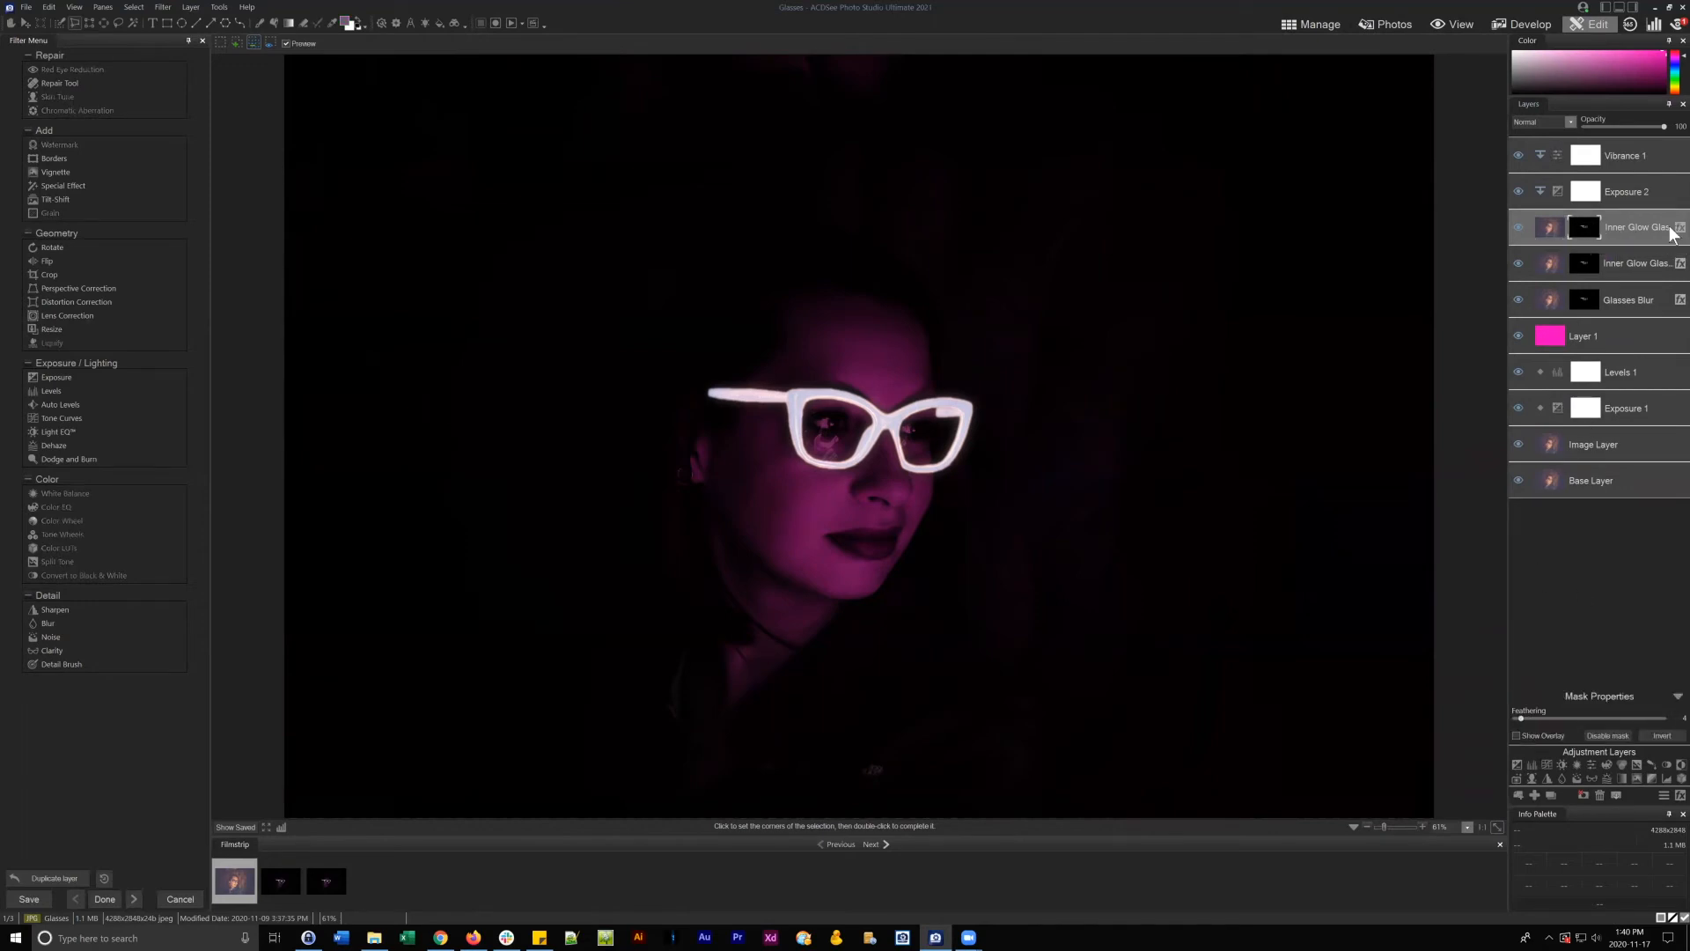
{"action": "left_click_drag", "start_coordinate": [1518, 717], "coordinate": [1497, 717]}
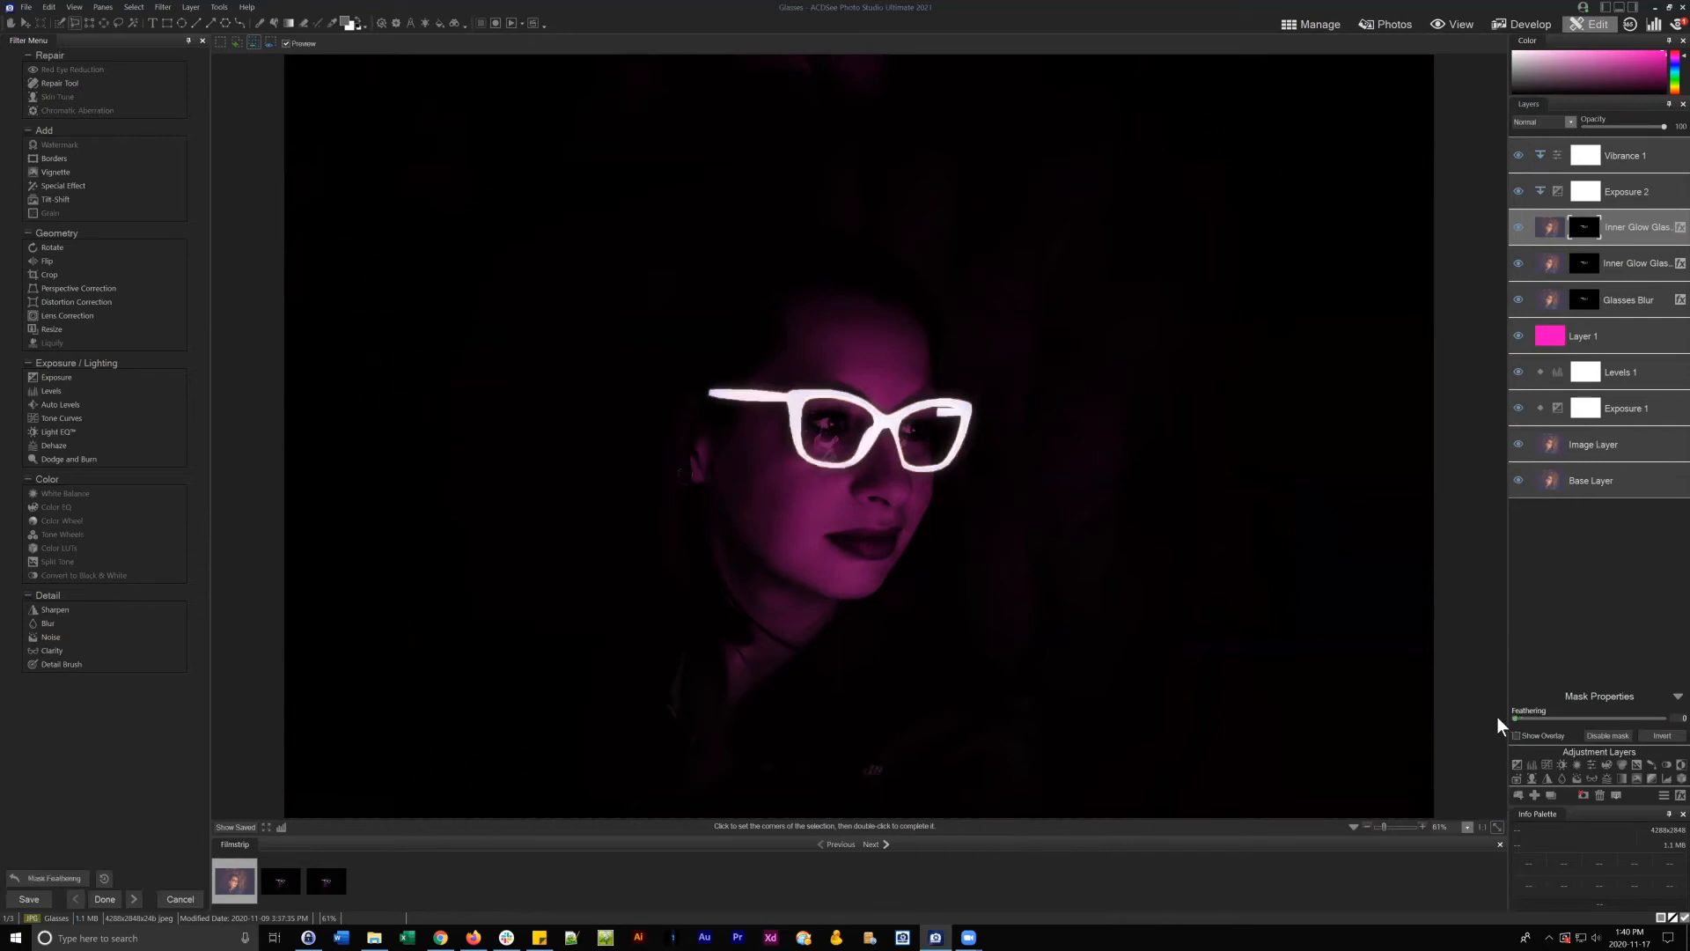
{"action": "left_click", "coordinate": [1678, 228]}
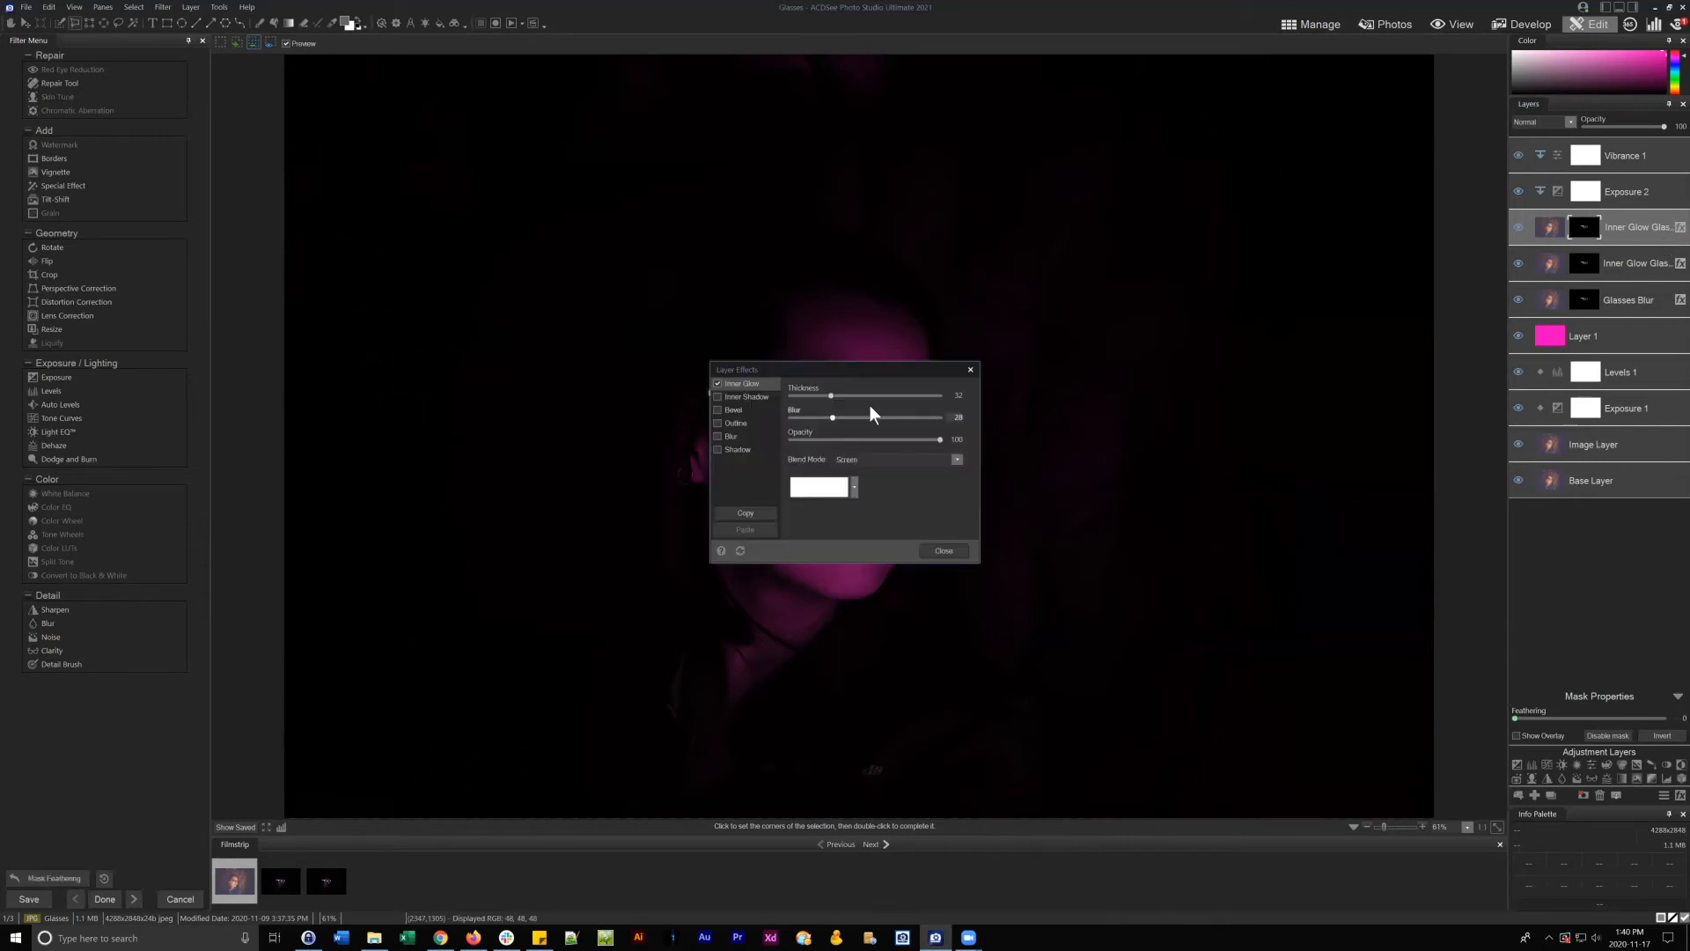
{"action": "left_click_drag", "start_coordinate": [822, 377], "coordinate": [1113, 476]}
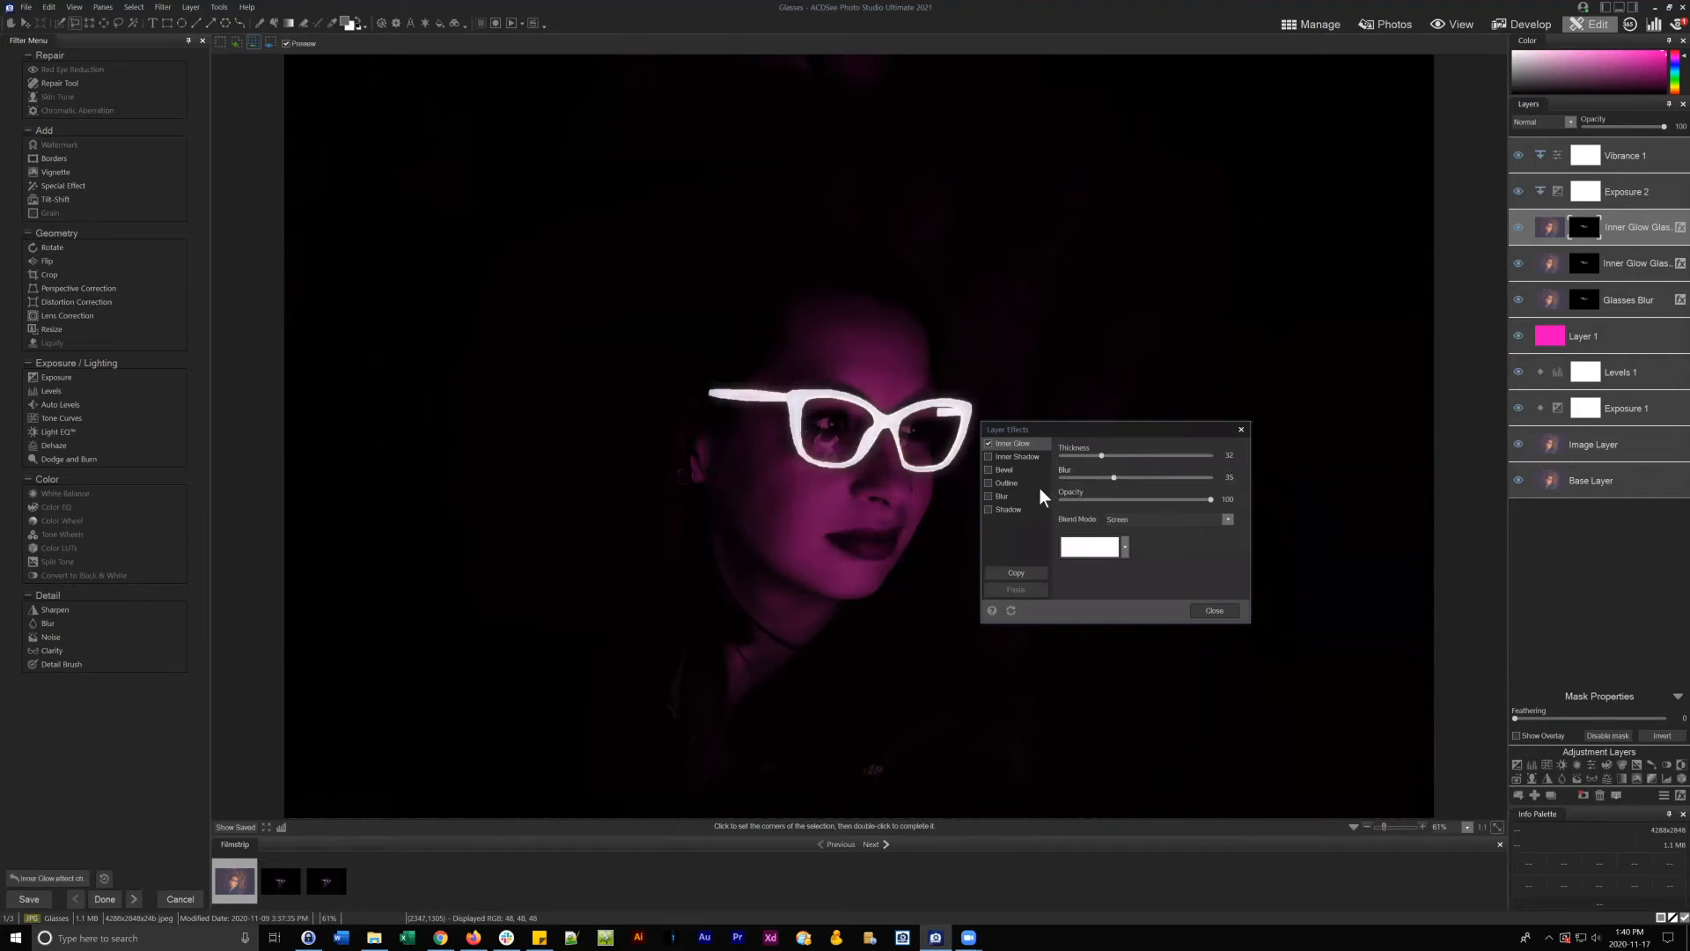
{"action": "left_click", "coordinate": [989, 444]}
{"action": "left_click", "coordinate": [988, 496]}
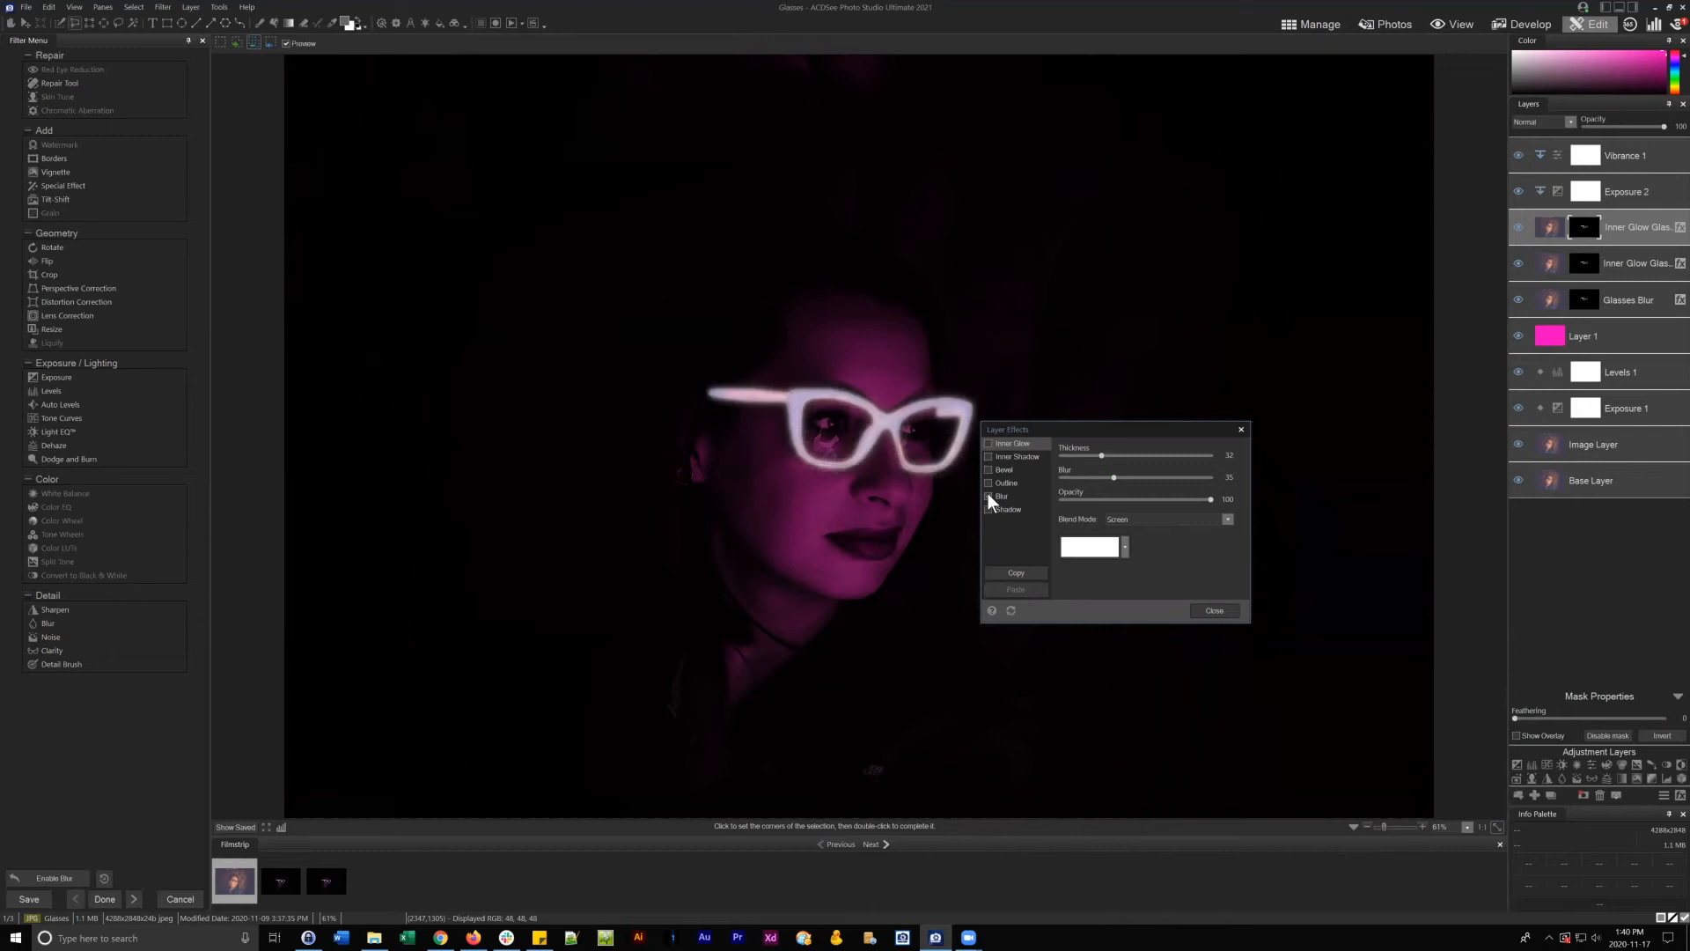
{"action": "mouse_move", "coordinate": [1084, 478]}
{"action": "left_mouse_down"}
{"action": "mouse_move", "coordinate": [1085, 454]}
{"action": "mouse_move", "coordinate": [1055, 456]}
{"action": "mouse_move", "coordinate": [1085, 457]}
{"action": "mouse_move", "coordinate": [1074, 474]}
{"action": "left_mouse_up"}
{"action": "left_click", "coordinate": [1100, 473]}
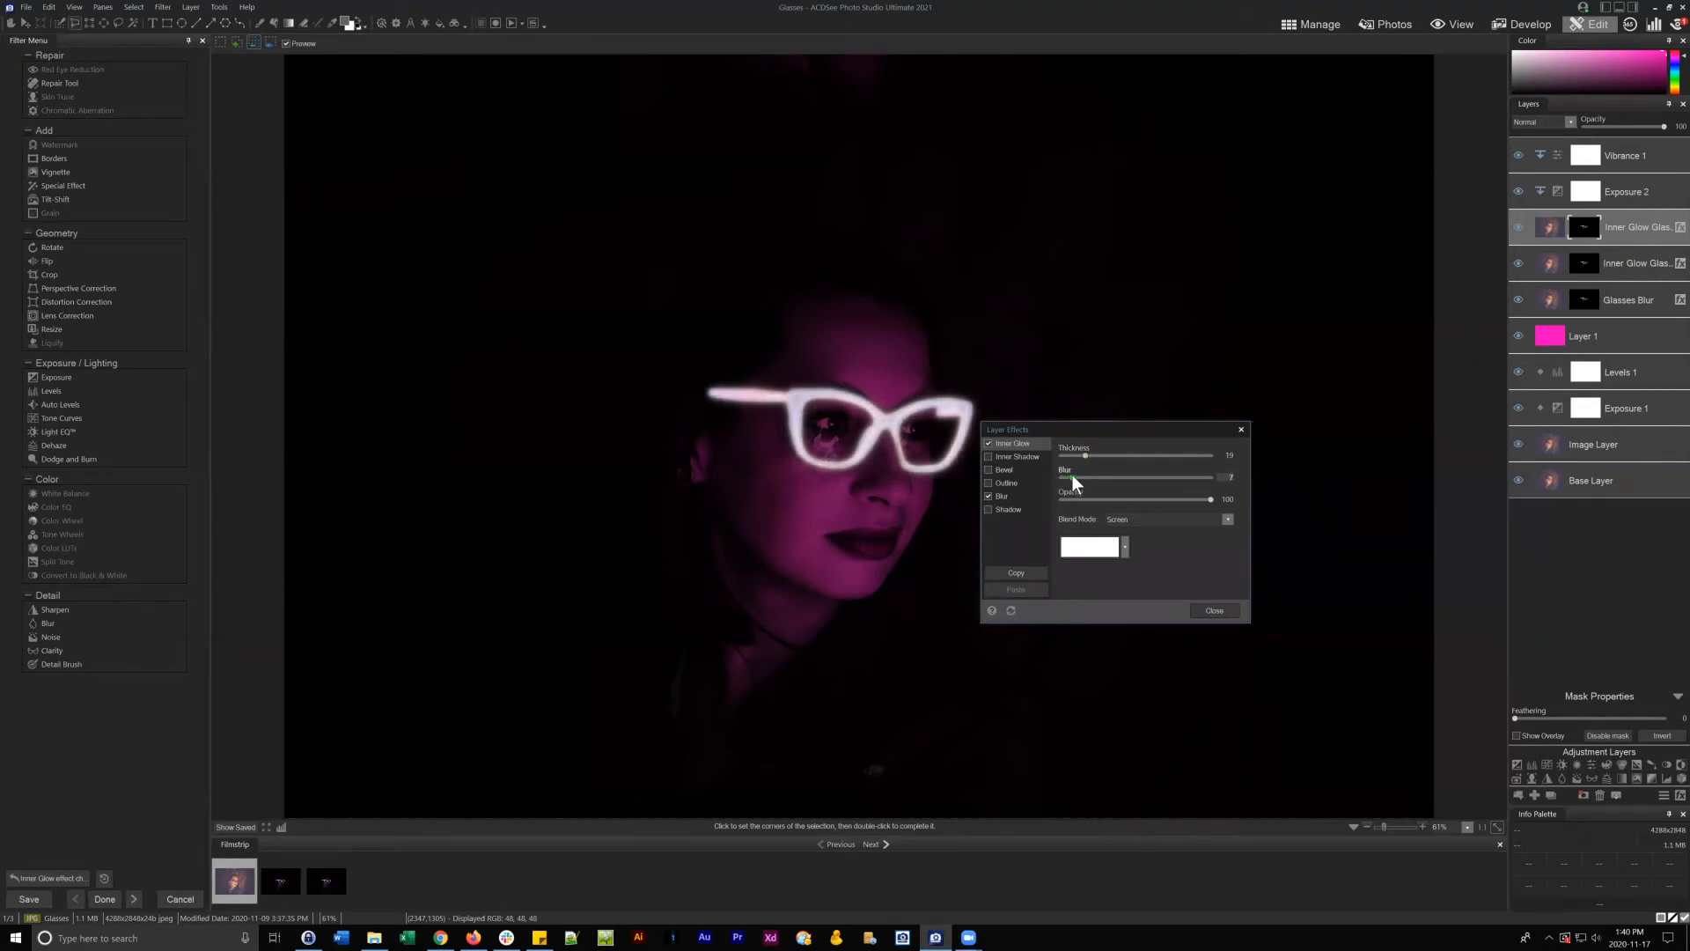
{"action": "left_click", "coordinate": [1202, 608]}
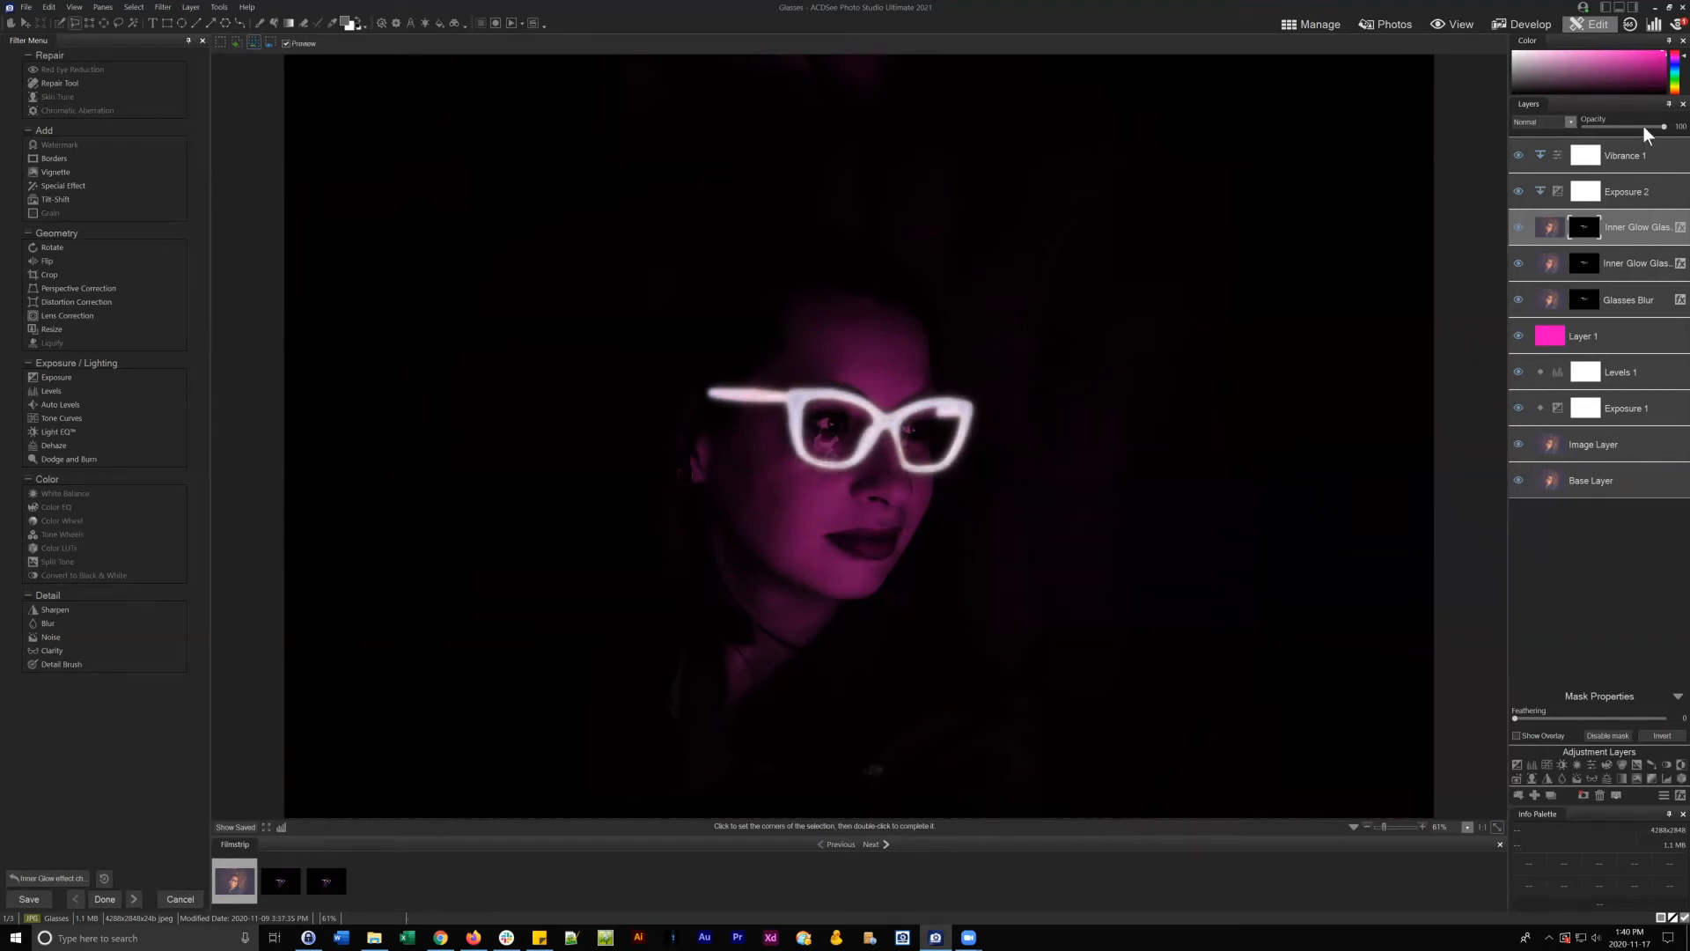
- Lower the duplicated glow layer's opacity to 55 and toggle its visibility to compare the effect
{"action": "left_click_drag", "start_coordinate": [1663, 127], "coordinate": [1629, 129]}
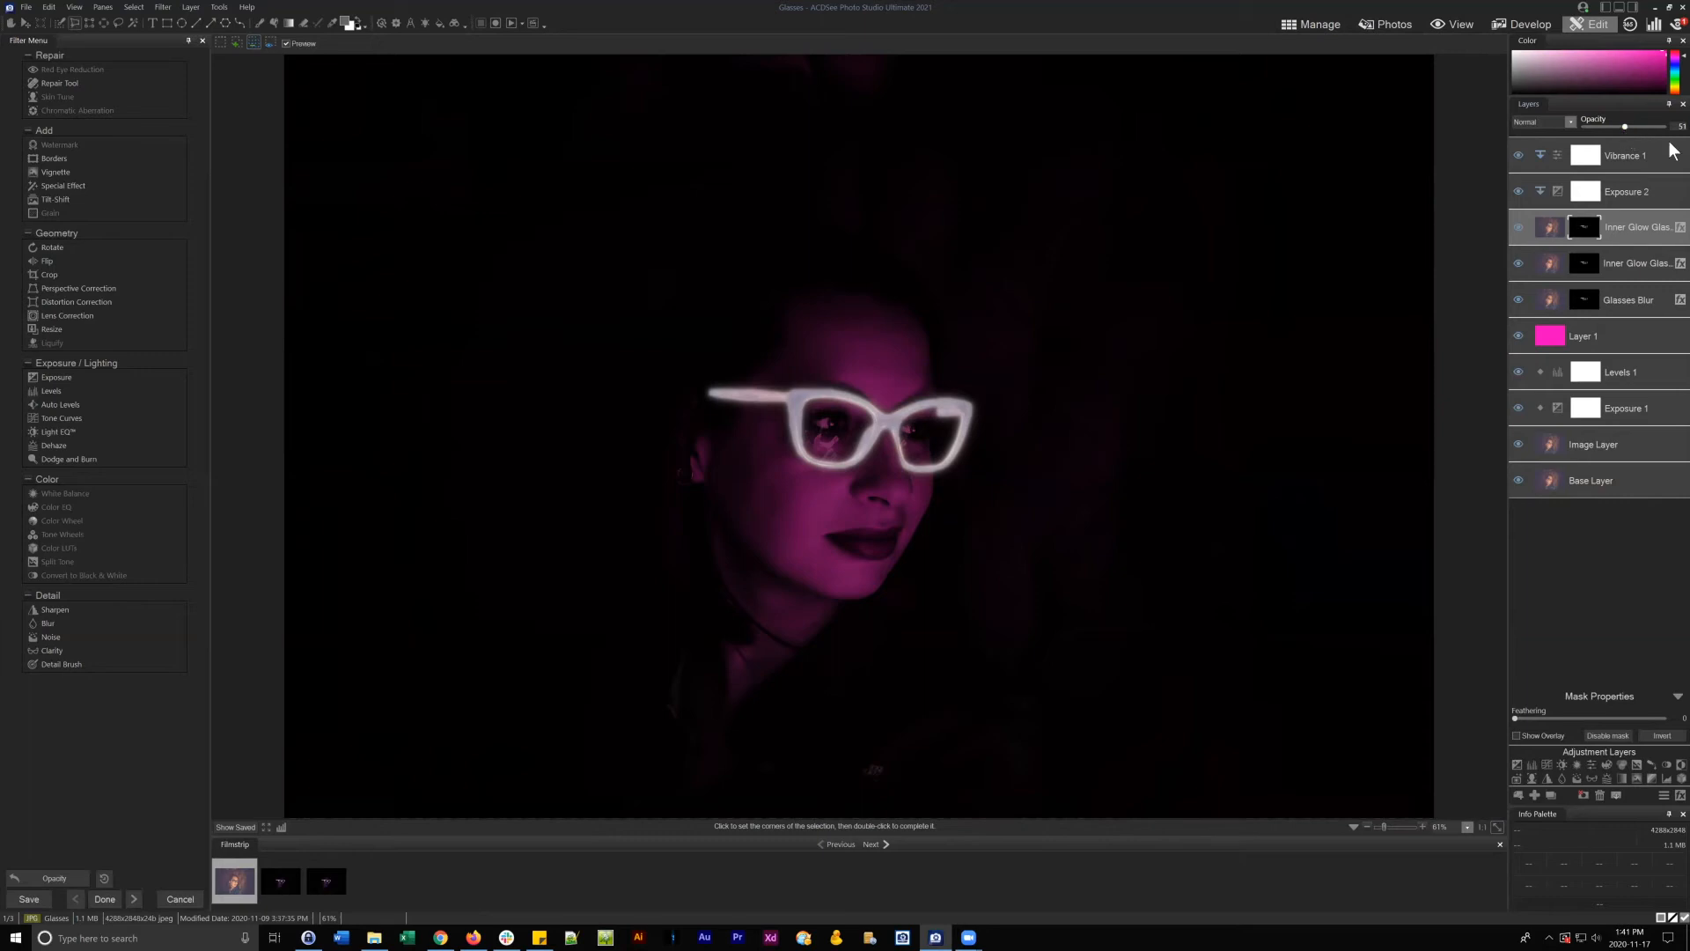
{"action": "left_click", "coordinate": [1635, 192]}
{"action": "left_click", "coordinate": [1624, 227]}
{"action": "left_click", "coordinate": [1625, 127]}
{"action": "left_click", "coordinate": [1518, 227]}
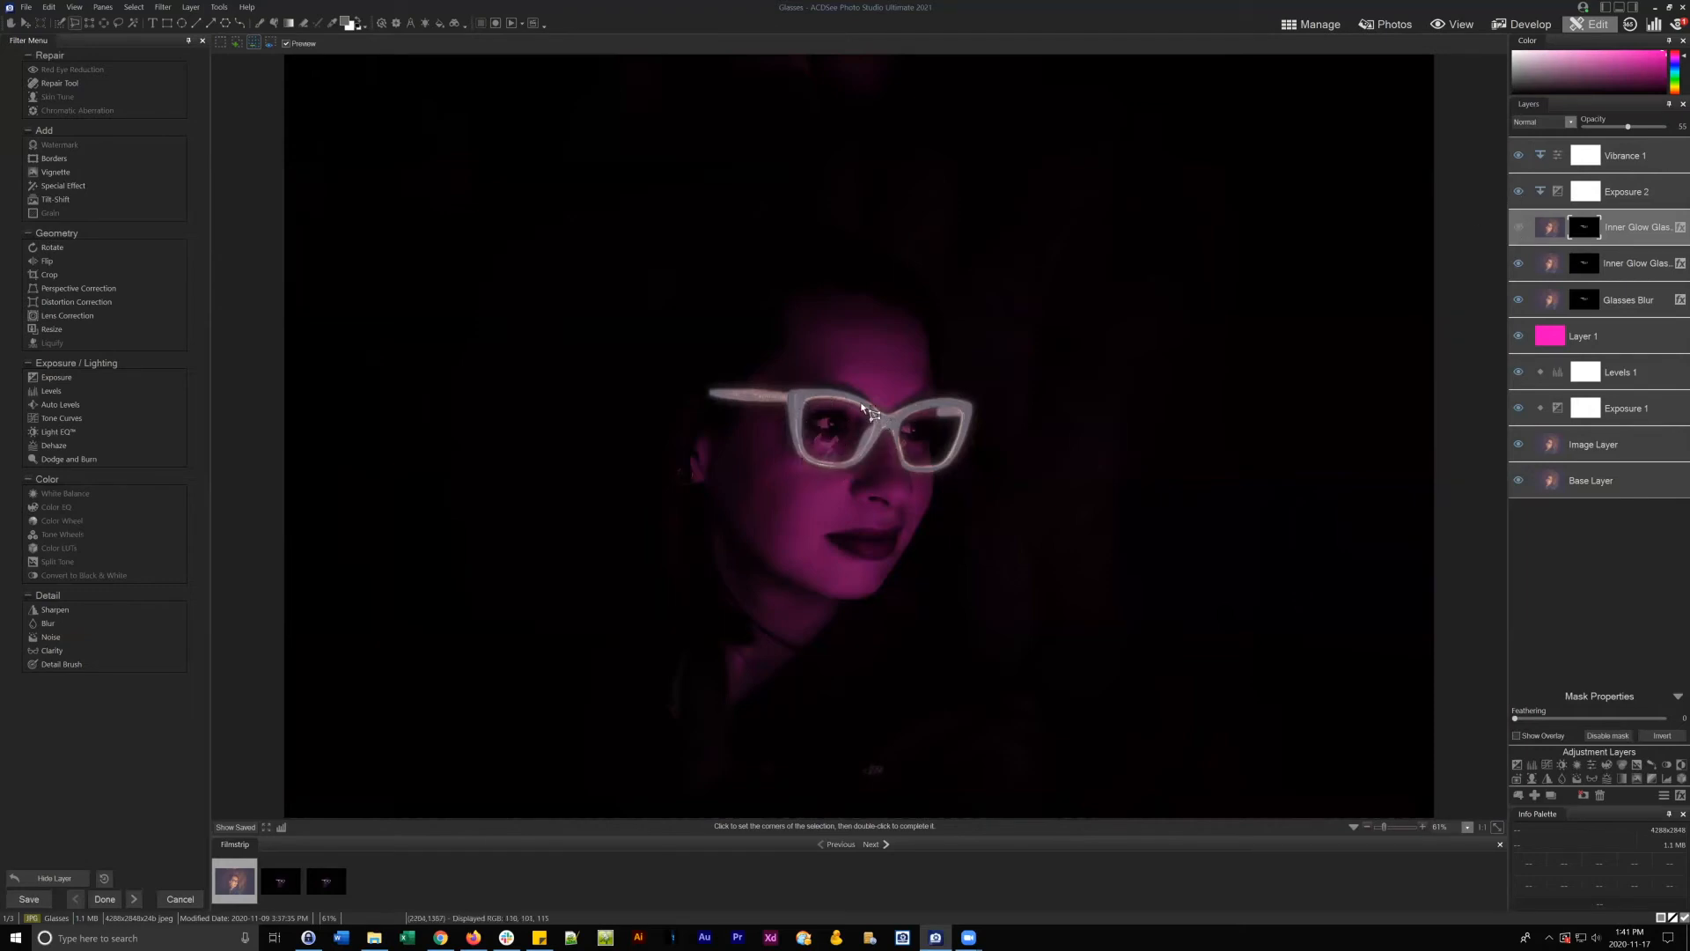
{"action": "left_click", "coordinate": [1517, 227]}
- Reorder the stack so the duplicated glow layer sits above Vibrance 1 and Exposure 2, and set its opacity to 50
{"action": "left_click", "coordinate": [1637, 193]}
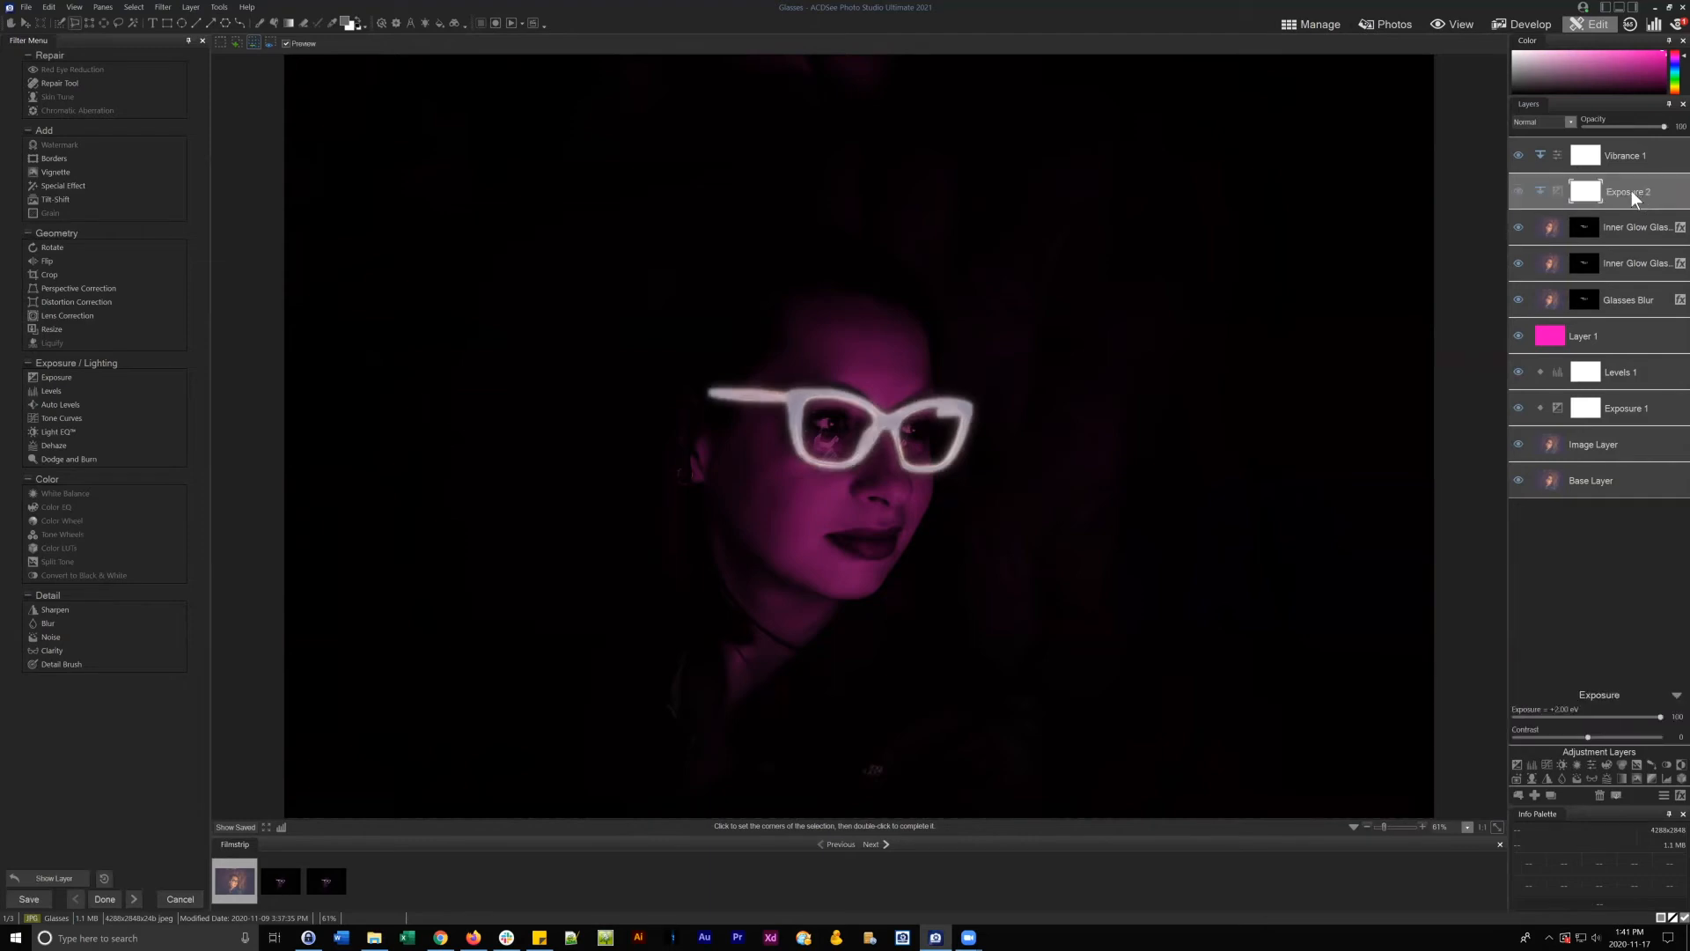
{"action": "left_click_drag", "start_coordinate": [1629, 188], "coordinate": [1631, 230]}
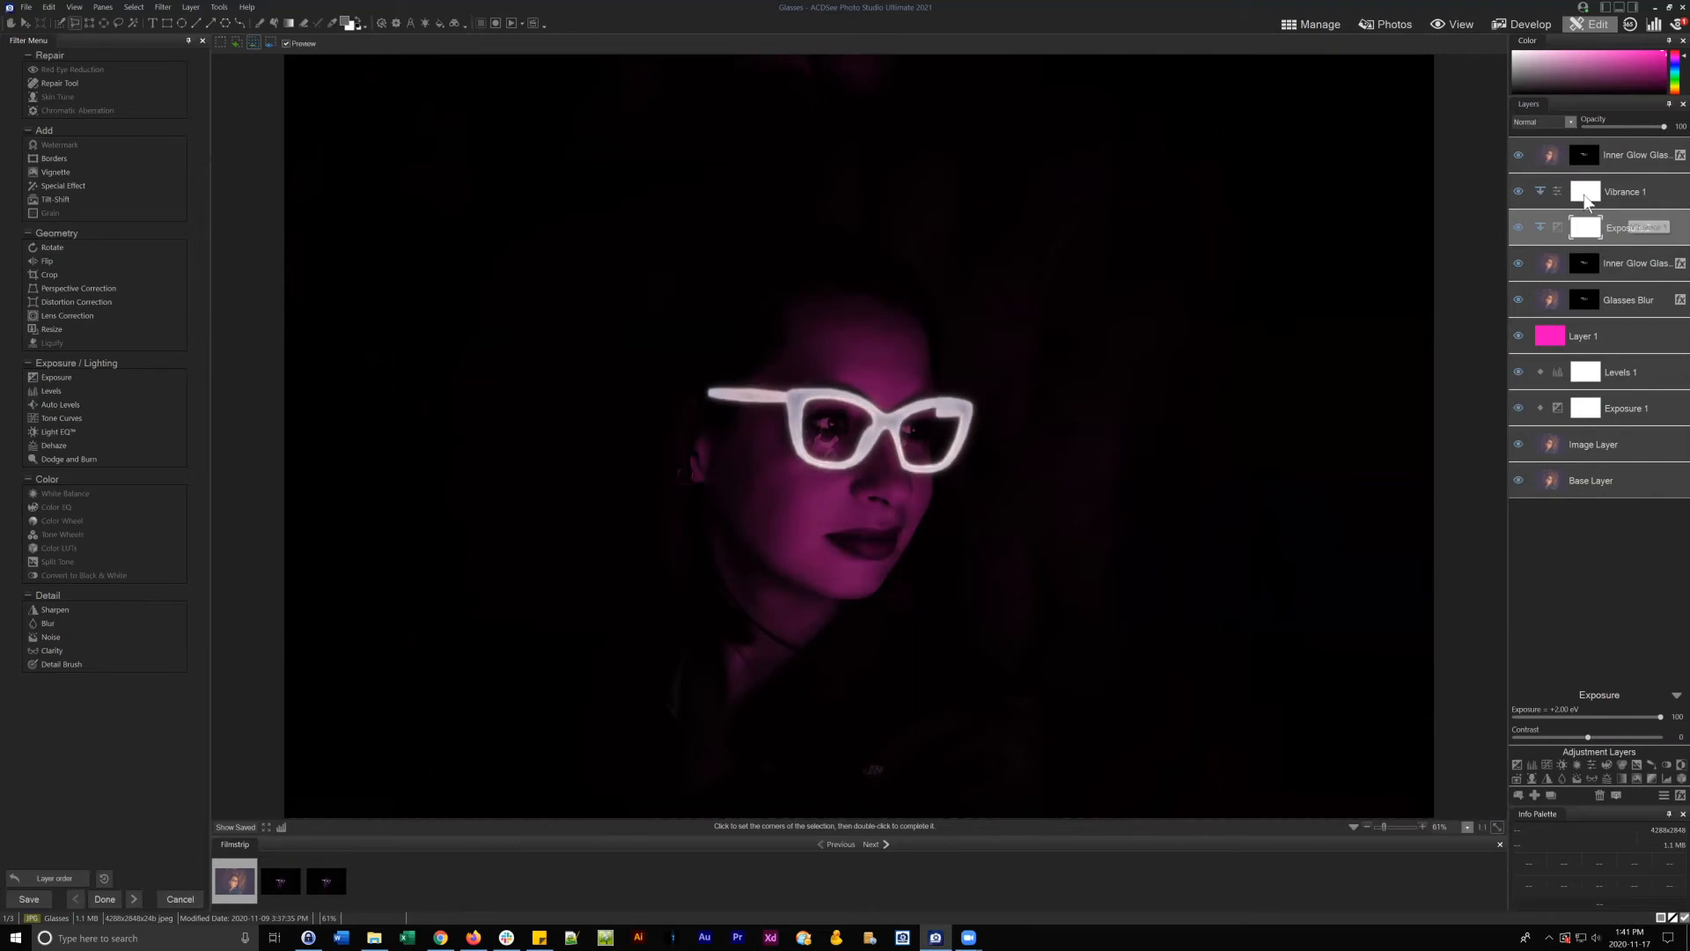
{"action": "left_click", "coordinate": [1517, 152]}
{"action": "left_click", "coordinate": [1625, 162]}
{"action": "left_click_drag", "start_coordinate": [1640, 128], "coordinate": [1625, 124]}
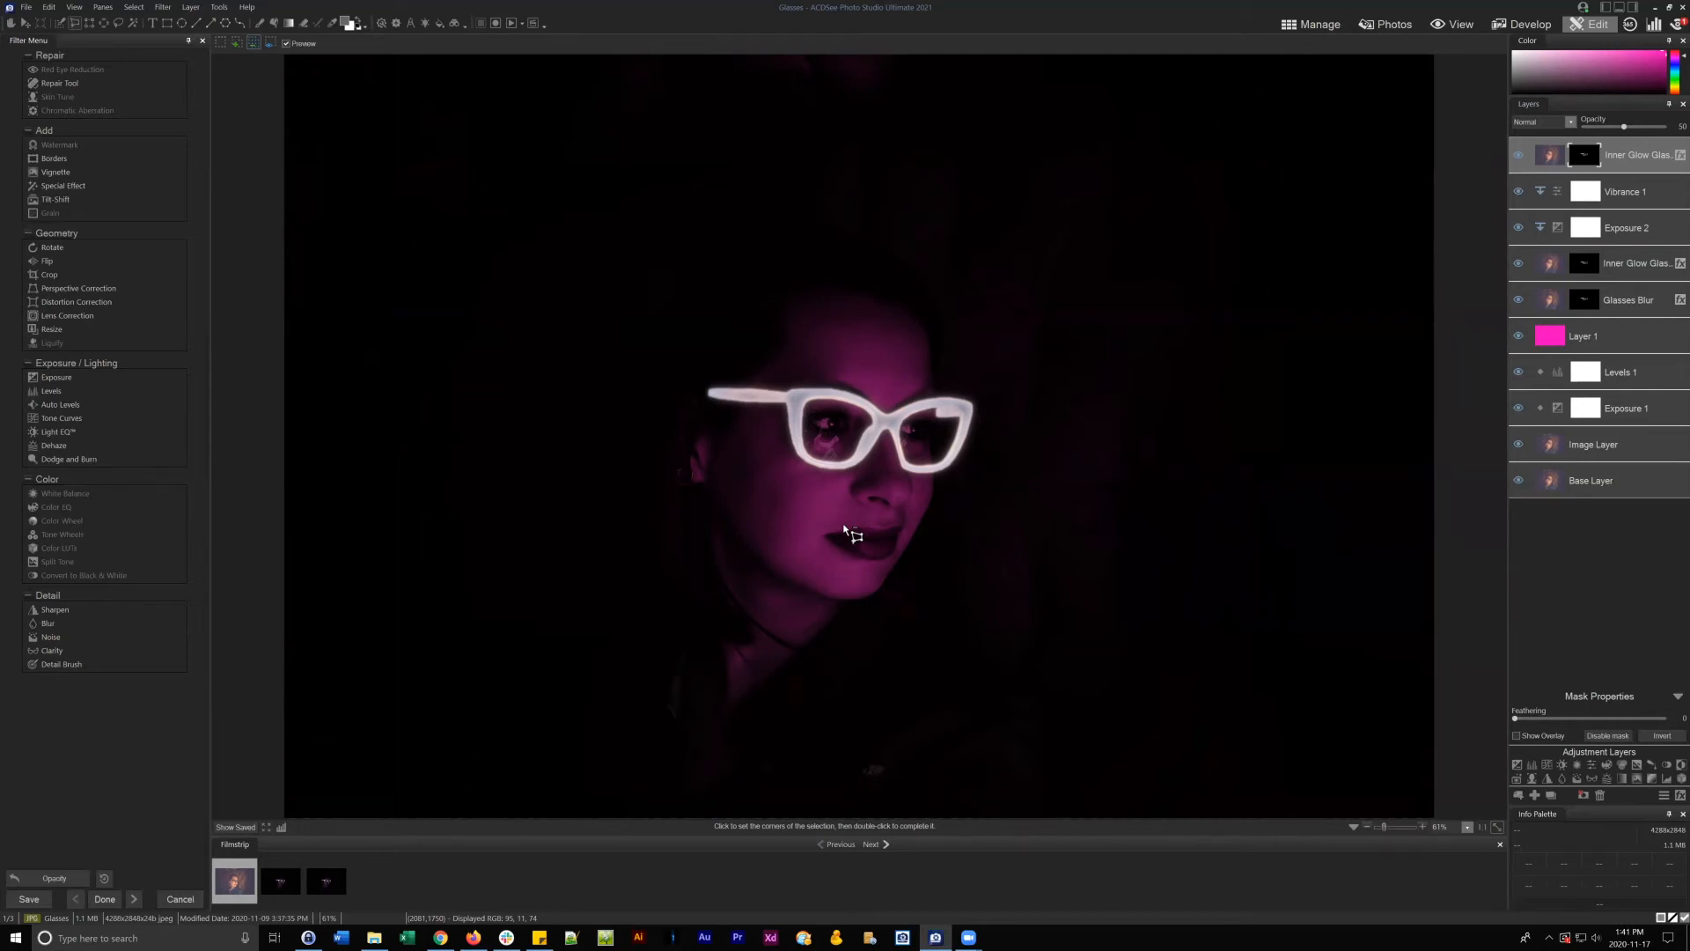
- Add a layer mask to the Image Layer and invert it to black
{"action": "left_click", "coordinate": [1611, 443]}
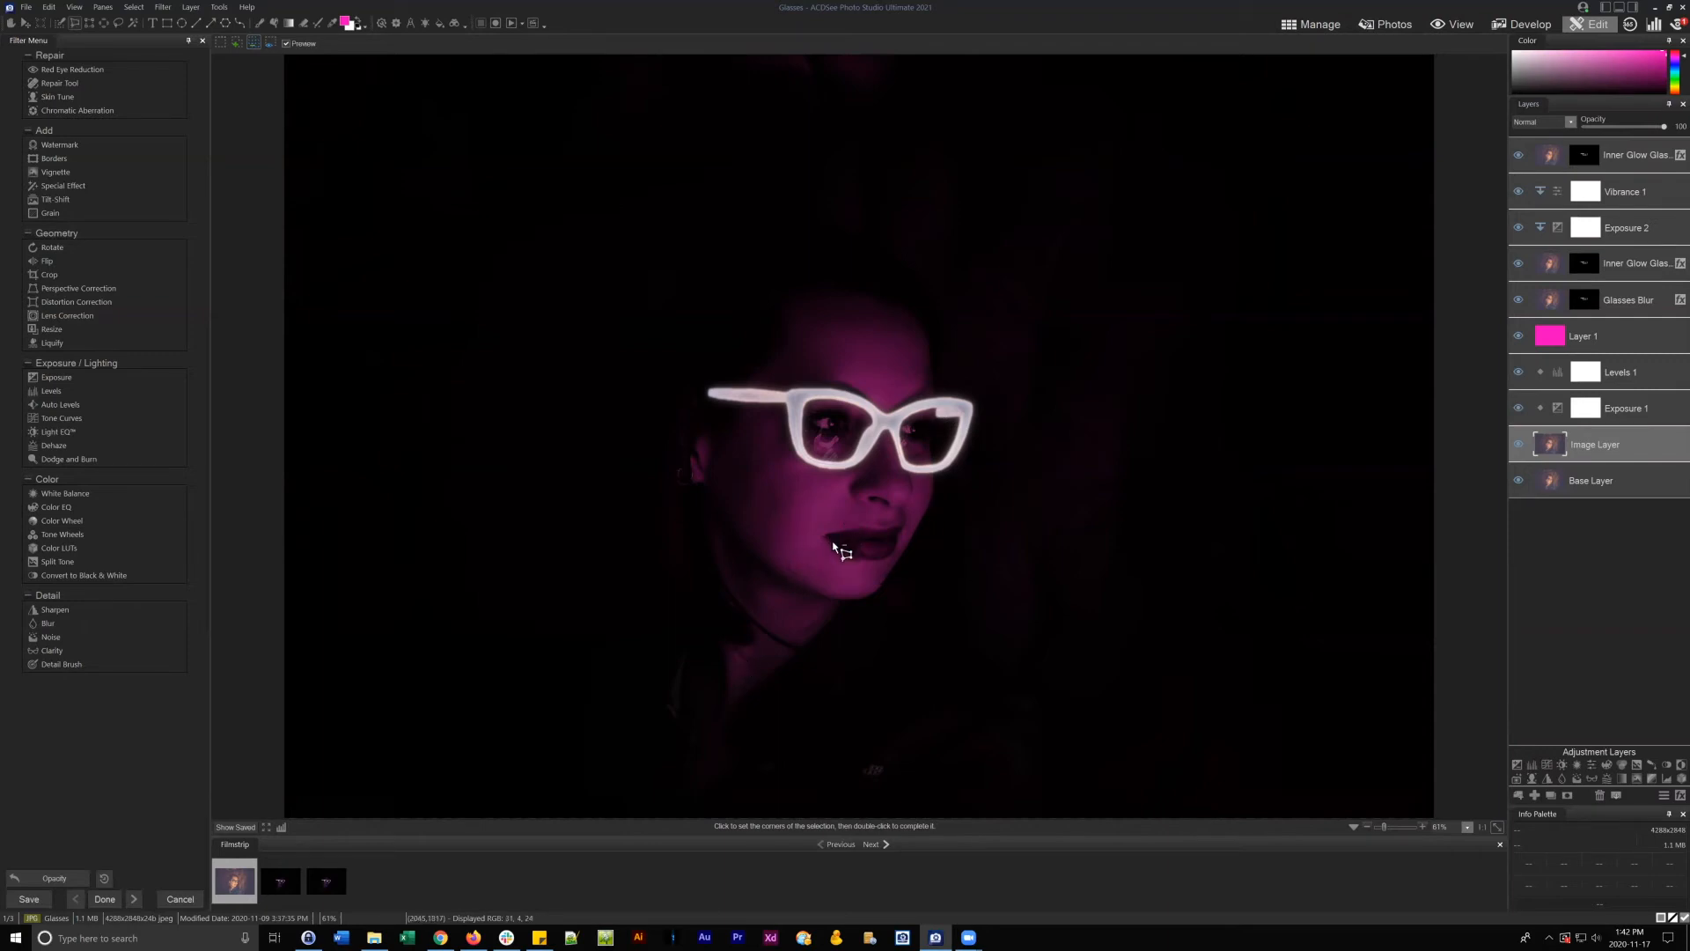
{"action": "left_click_drag", "start_coordinate": [1625, 446], "coordinate": [1609, 445]}
{"action": "left_click", "coordinate": [1569, 796]}
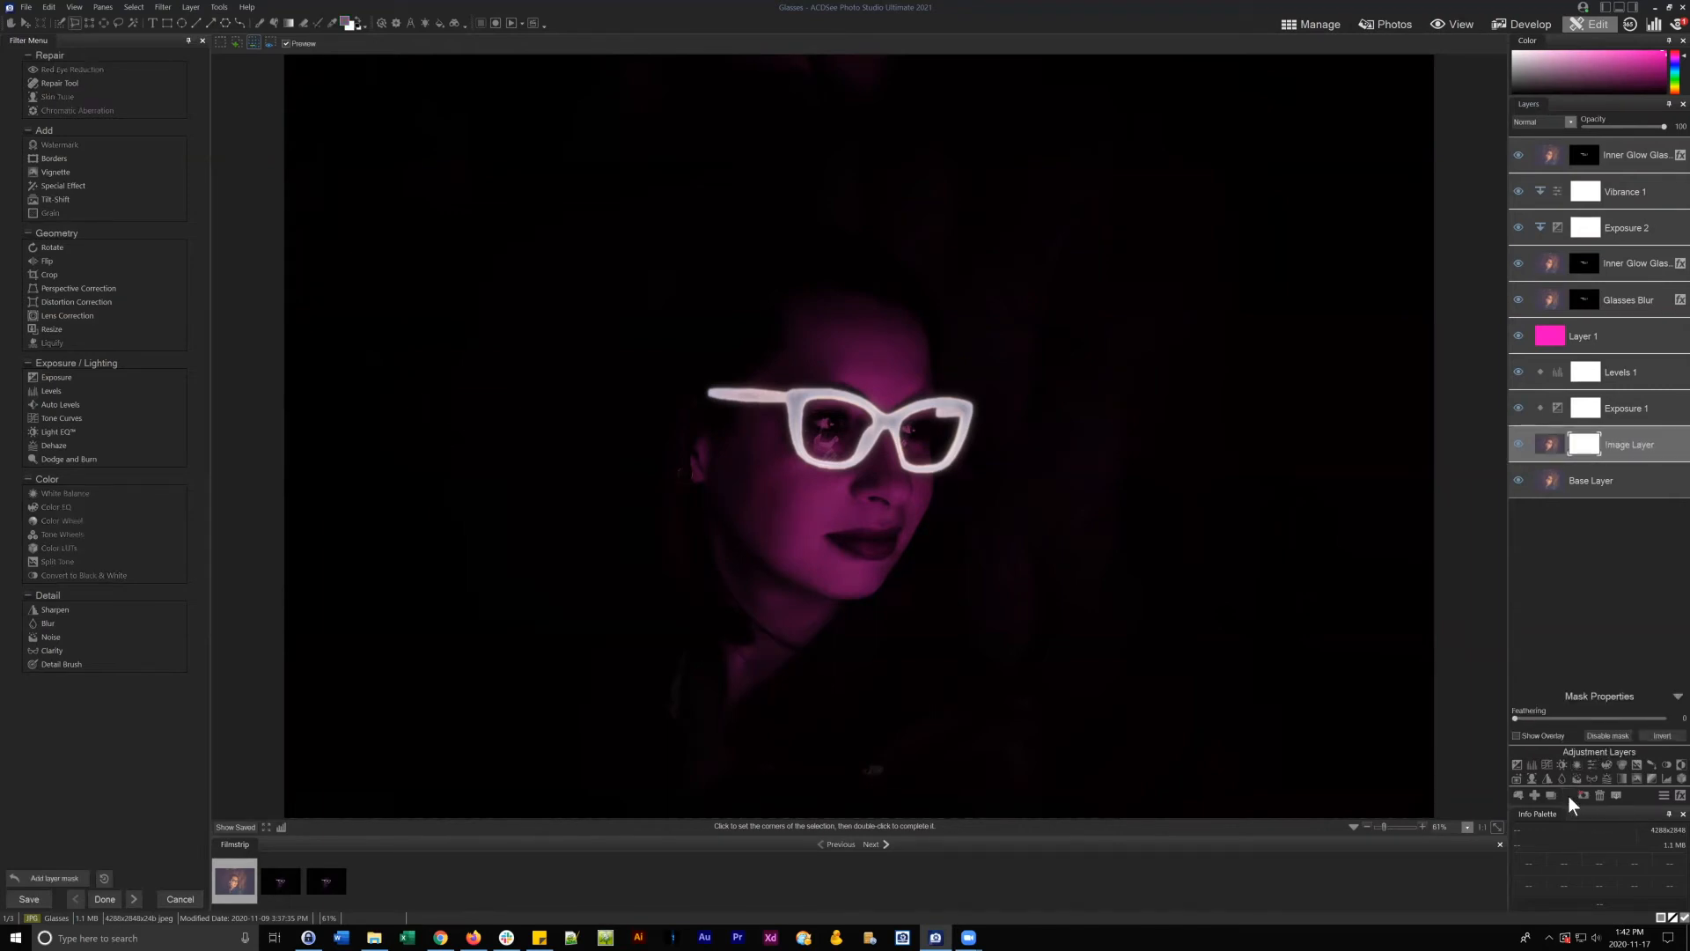
{"action": "left_click", "coordinate": [1518, 444]}
{"action": "left_click", "coordinate": [1662, 738]}
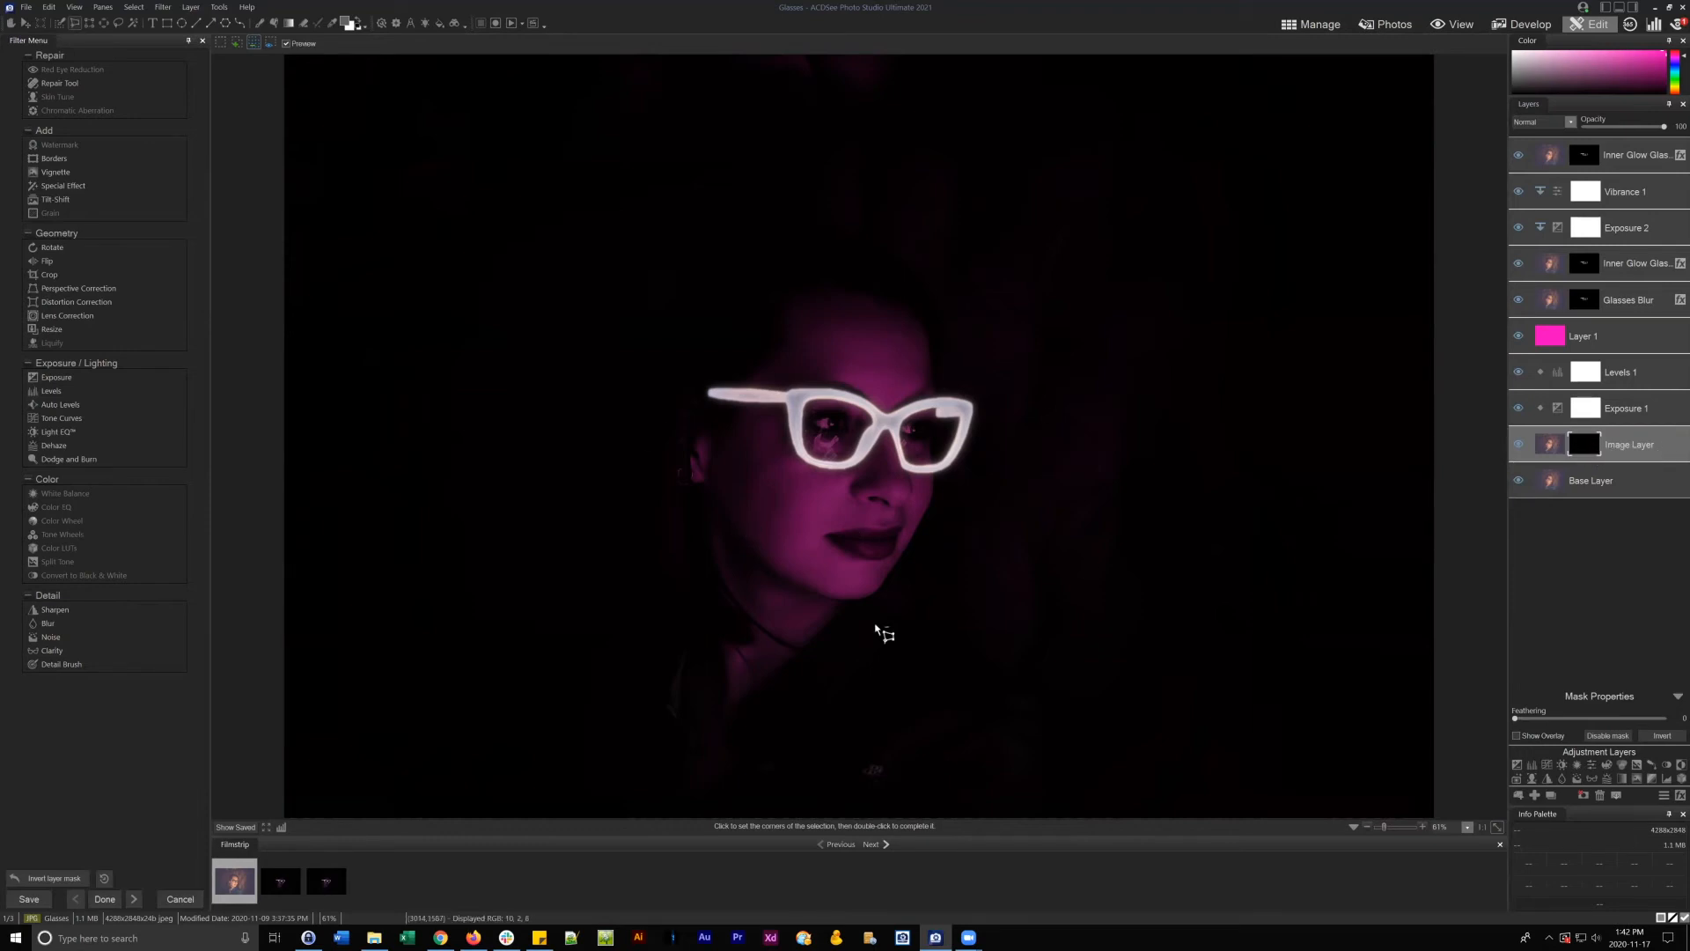
- Invert the Image Layer's mask back and forth between white and black, ending on black
{"action": "left_click", "coordinate": [1660, 736]}
{"action": "left_click", "coordinate": [1659, 736]}
{"action": "left_click", "coordinate": [1660, 735]}
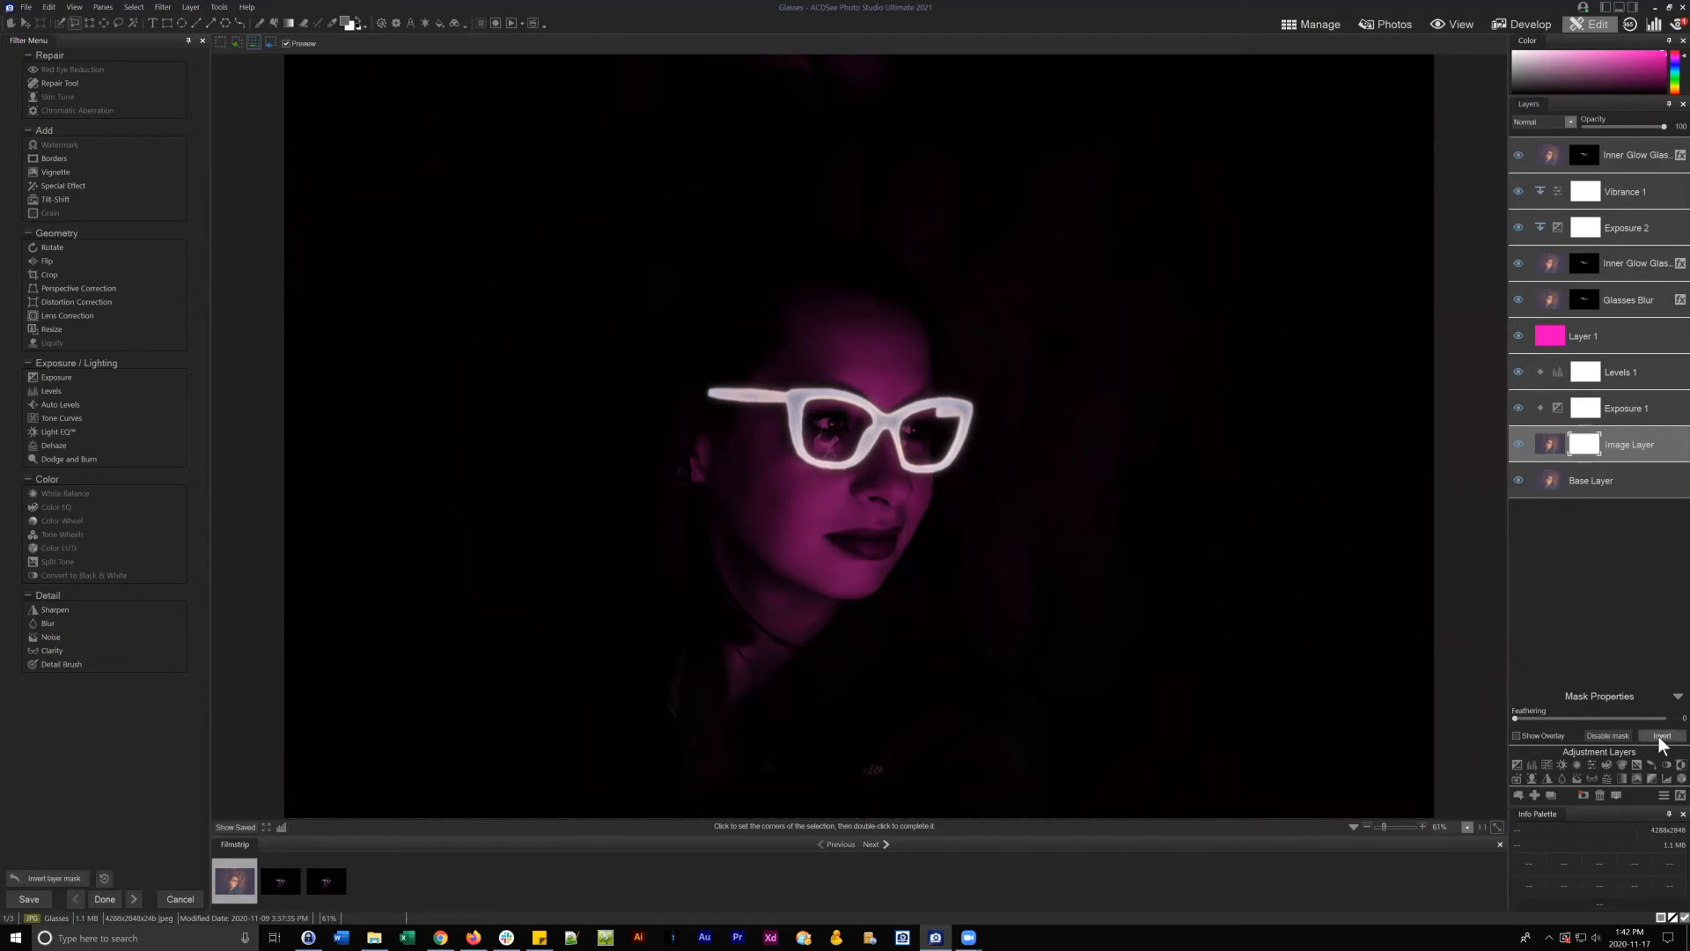
{"action": "left_click", "coordinate": [1660, 735]}
{"action": "left_click", "coordinate": [1660, 736]}
{"action": "left_click", "coordinate": [1660, 736]}
{"action": "left_click", "coordinate": [1659, 735]}
{"action": "left_click", "coordinate": [1660, 736]}
- Toggle the topmost Inner Glow layer's visibility to compare its effect, and invert its mask back and forth, ending on black
{"action": "left_click", "coordinate": [1585, 156]}
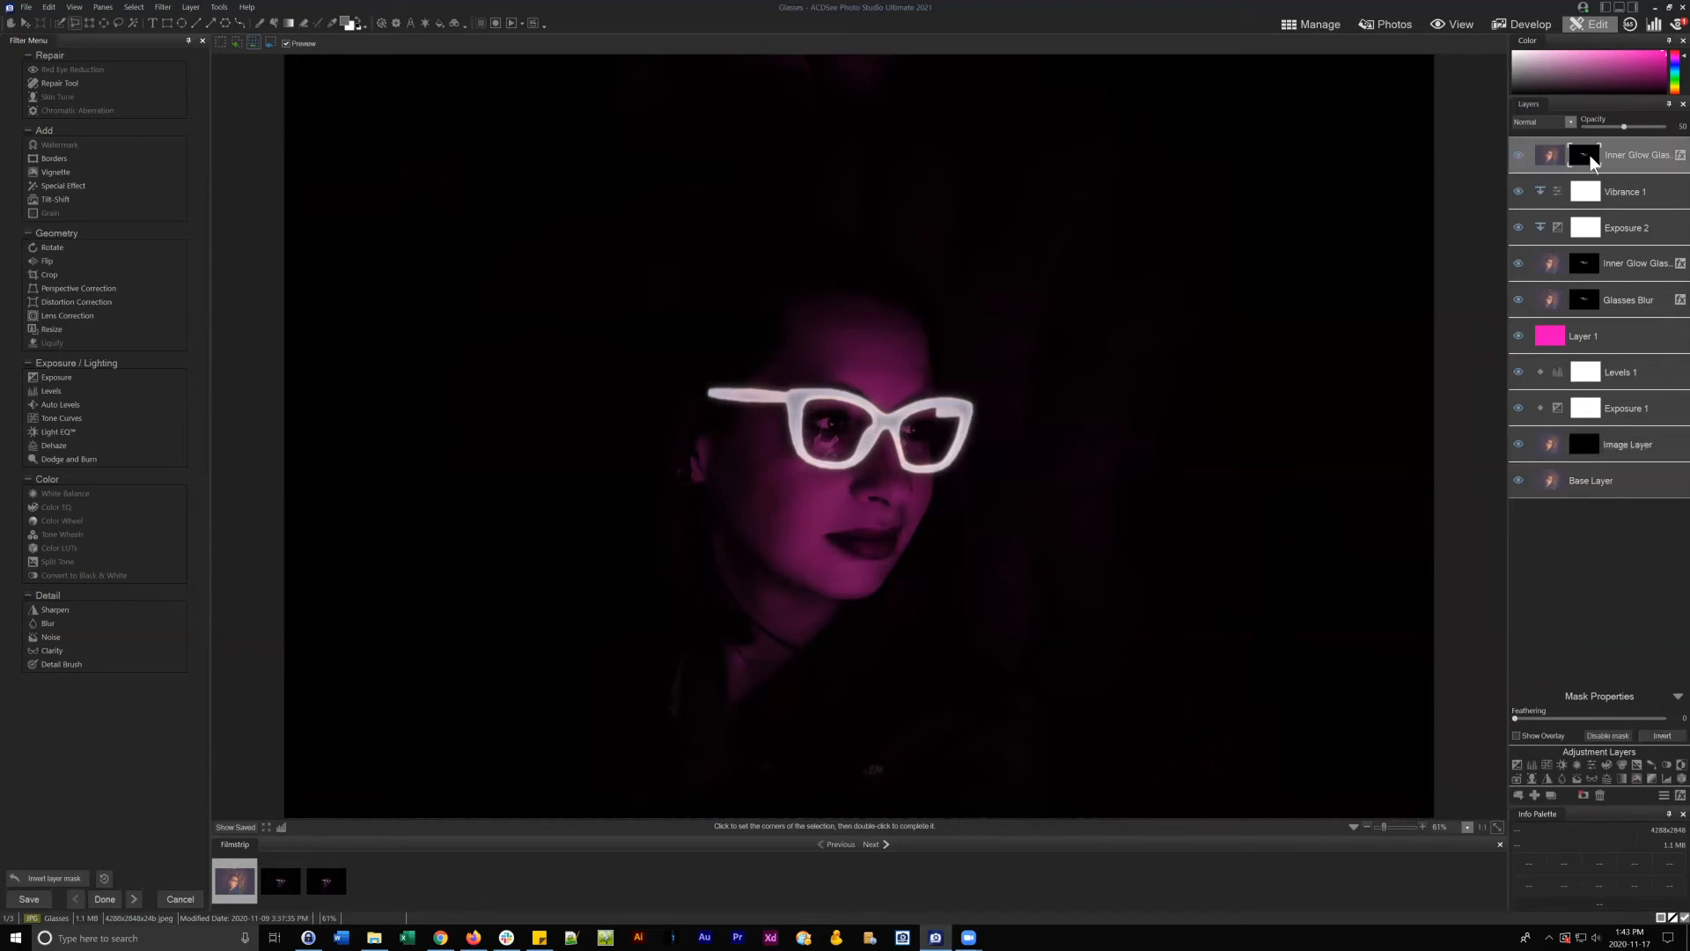
{"action": "left_click", "coordinate": [1519, 155]}
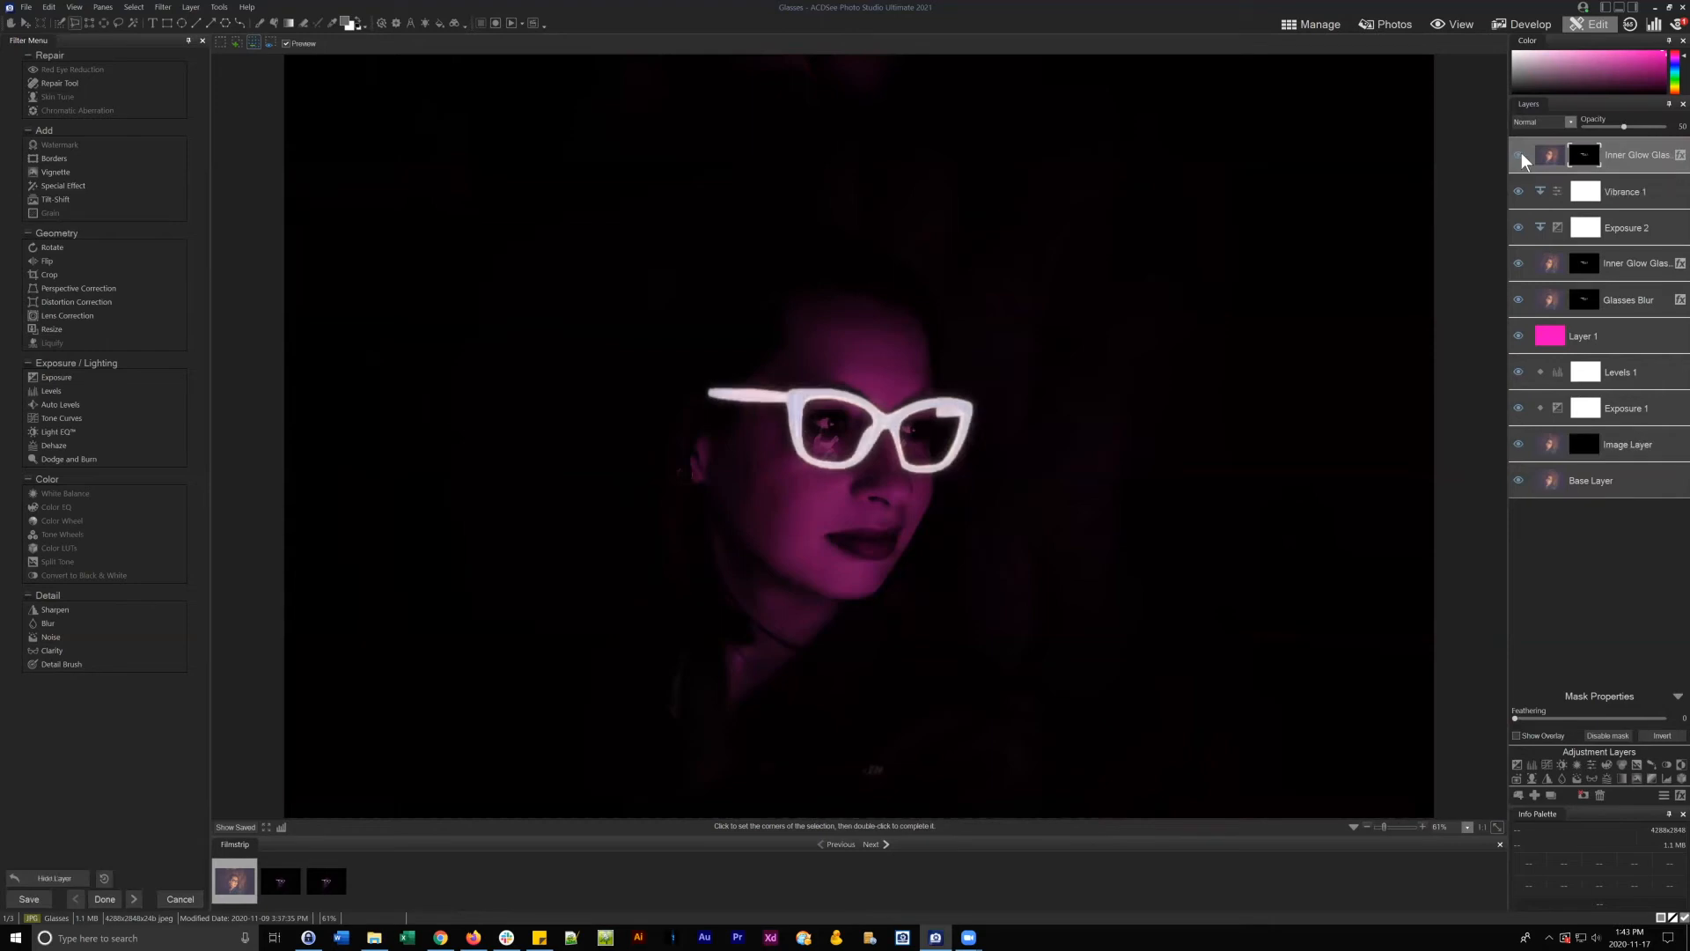
{"action": "left_click", "coordinate": [1518, 157]}
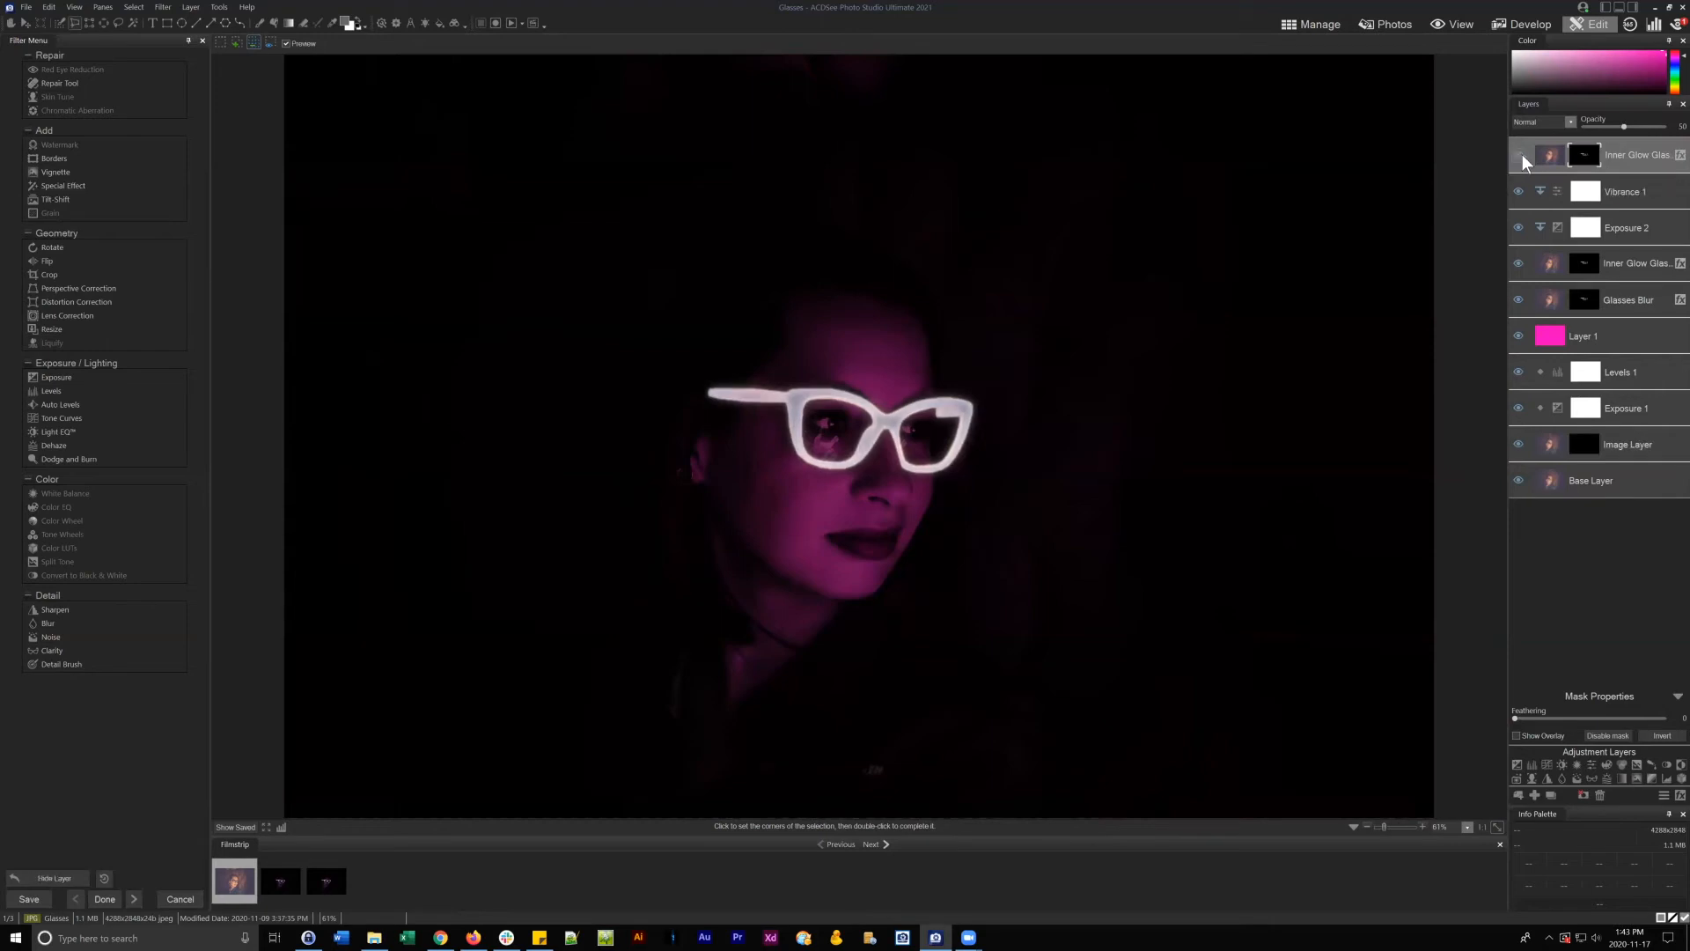
{"action": "left_click", "coordinate": [1519, 154]}
{"action": "left_click", "coordinate": [1519, 154]}
{"action": "left_click", "coordinate": [1662, 736]}
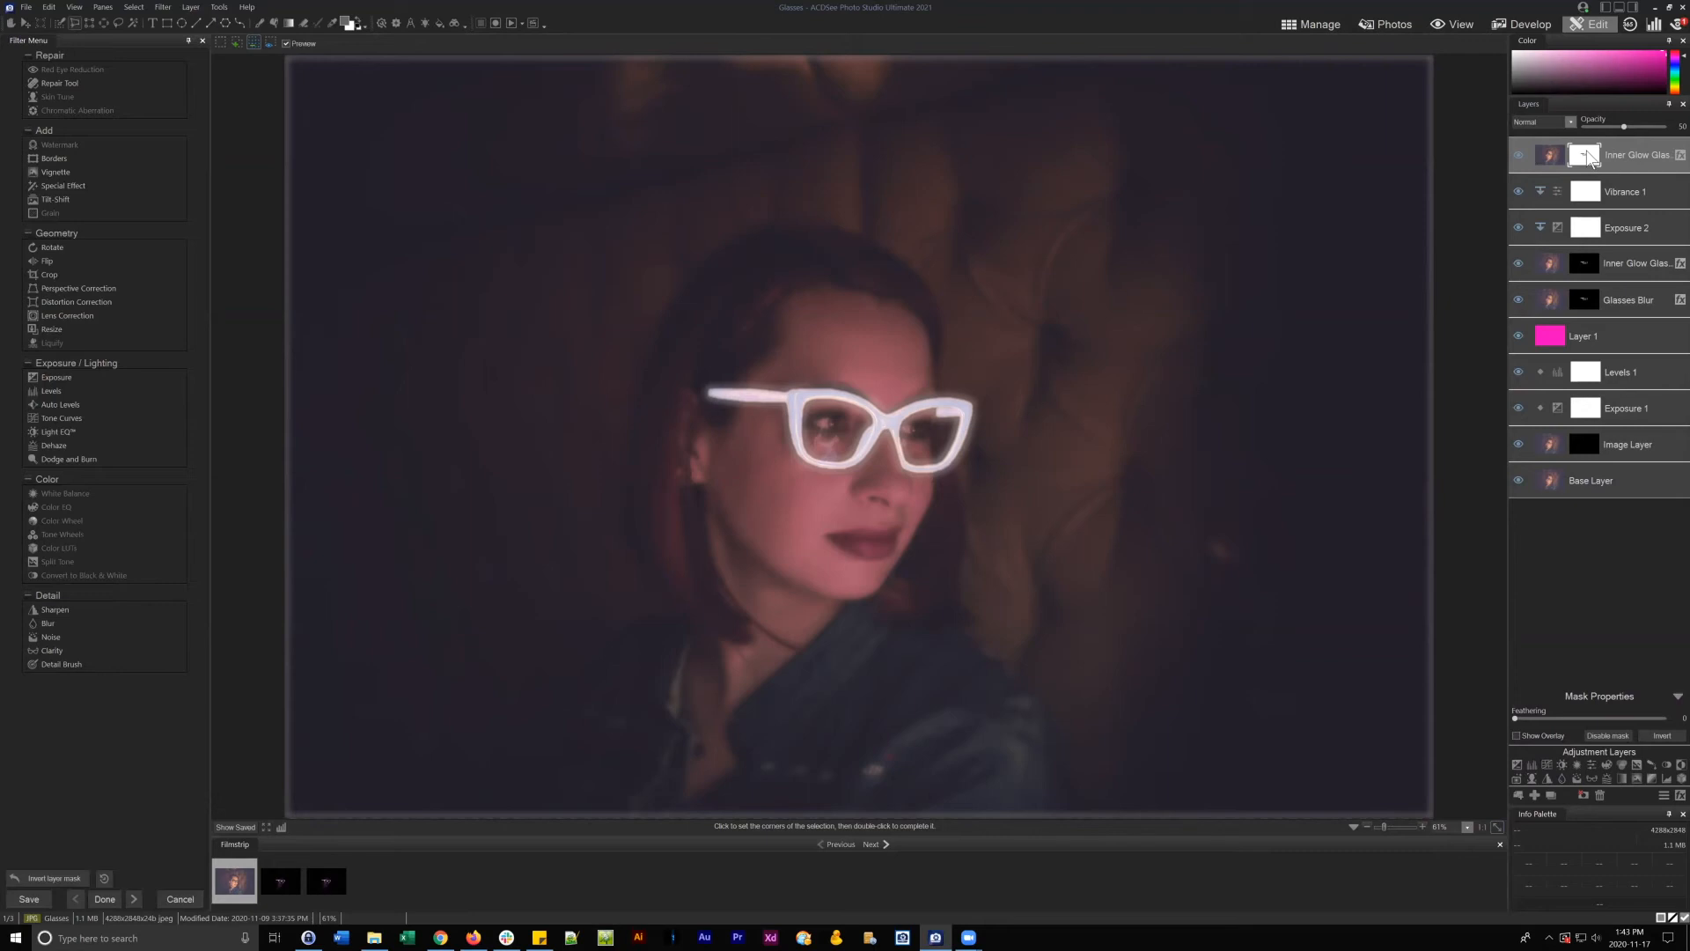
{"action": "left_click", "coordinate": [1663, 736]}
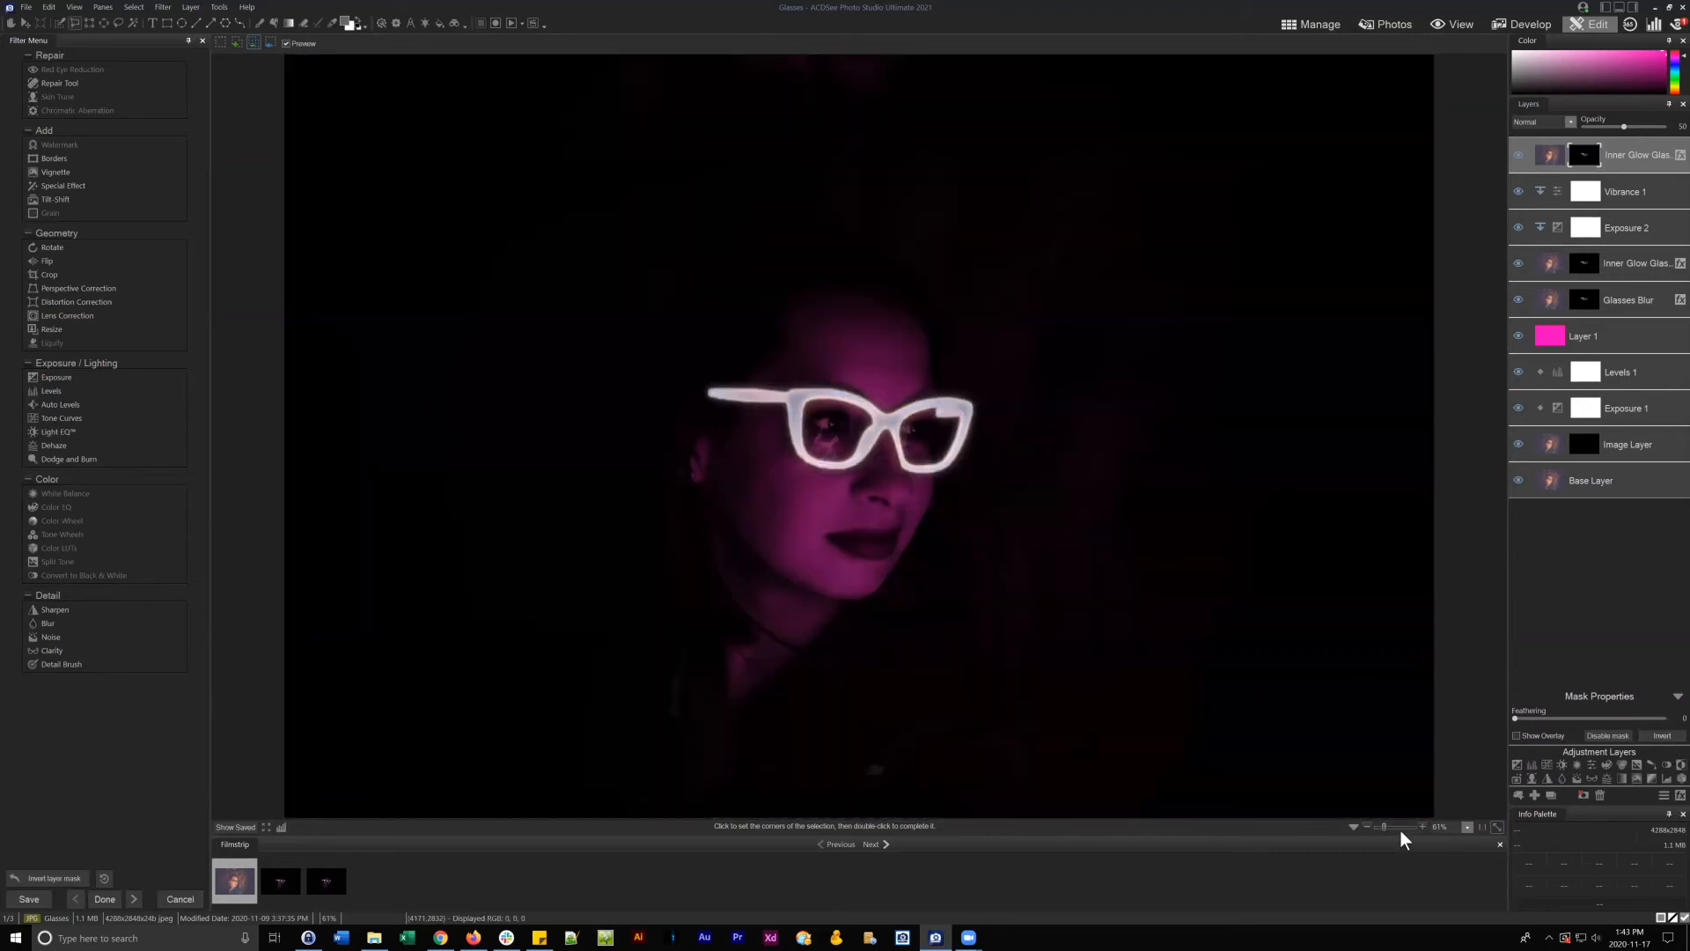
- Select the Image Layer's black mask and change the layer's blend mode to Dodge
{"action": "left_click", "coordinate": [1630, 442]}
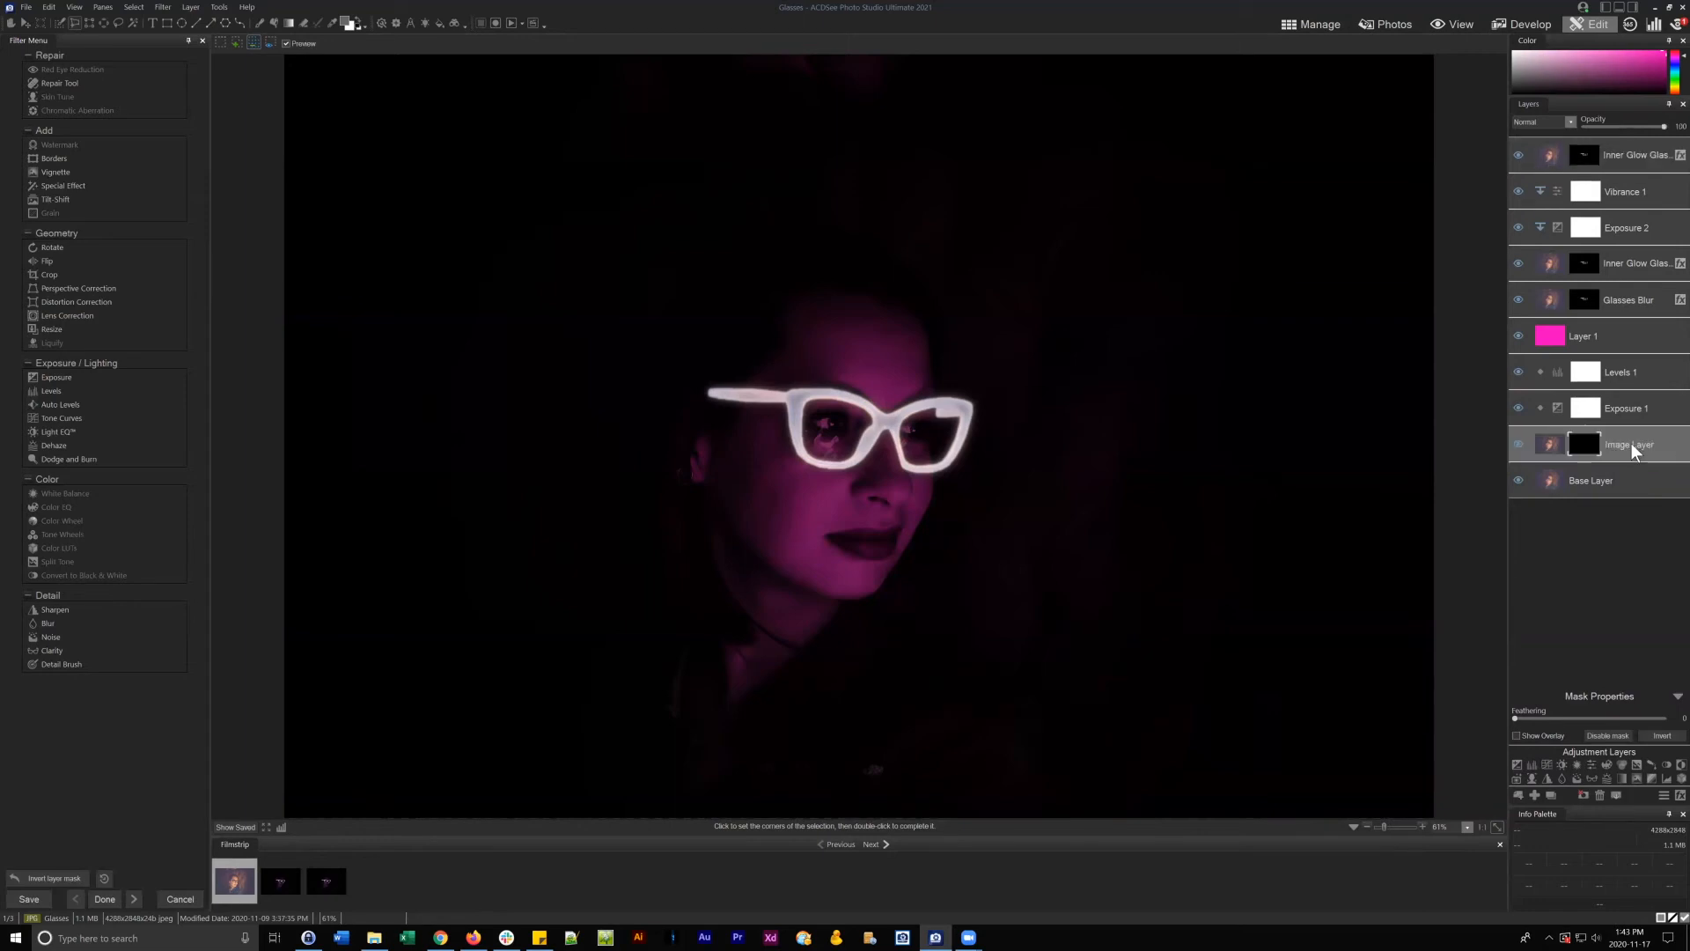
{"action": "left_click", "coordinate": [1585, 447]}
{"action": "left_click_drag", "start_coordinate": [1585, 443], "coordinate": [1390, 799]}
{"action": "left_click", "coordinate": [1387, 826]}
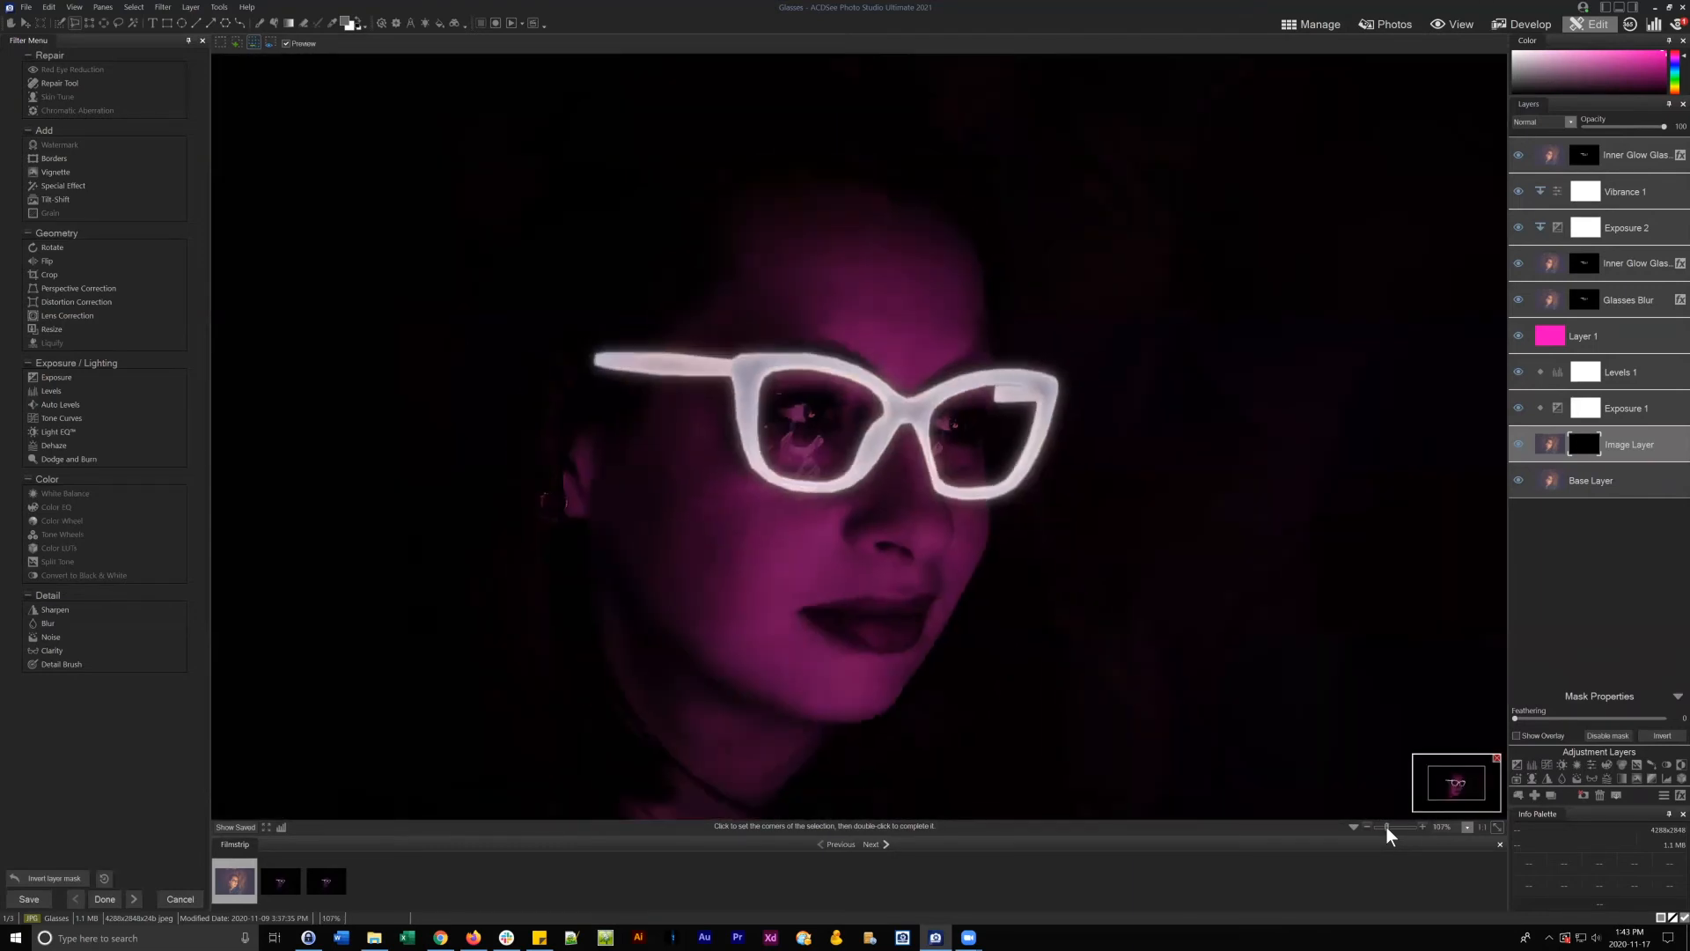
{"action": "left_click_drag", "start_coordinate": [1463, 789], "coordinate": [1451, 787]}
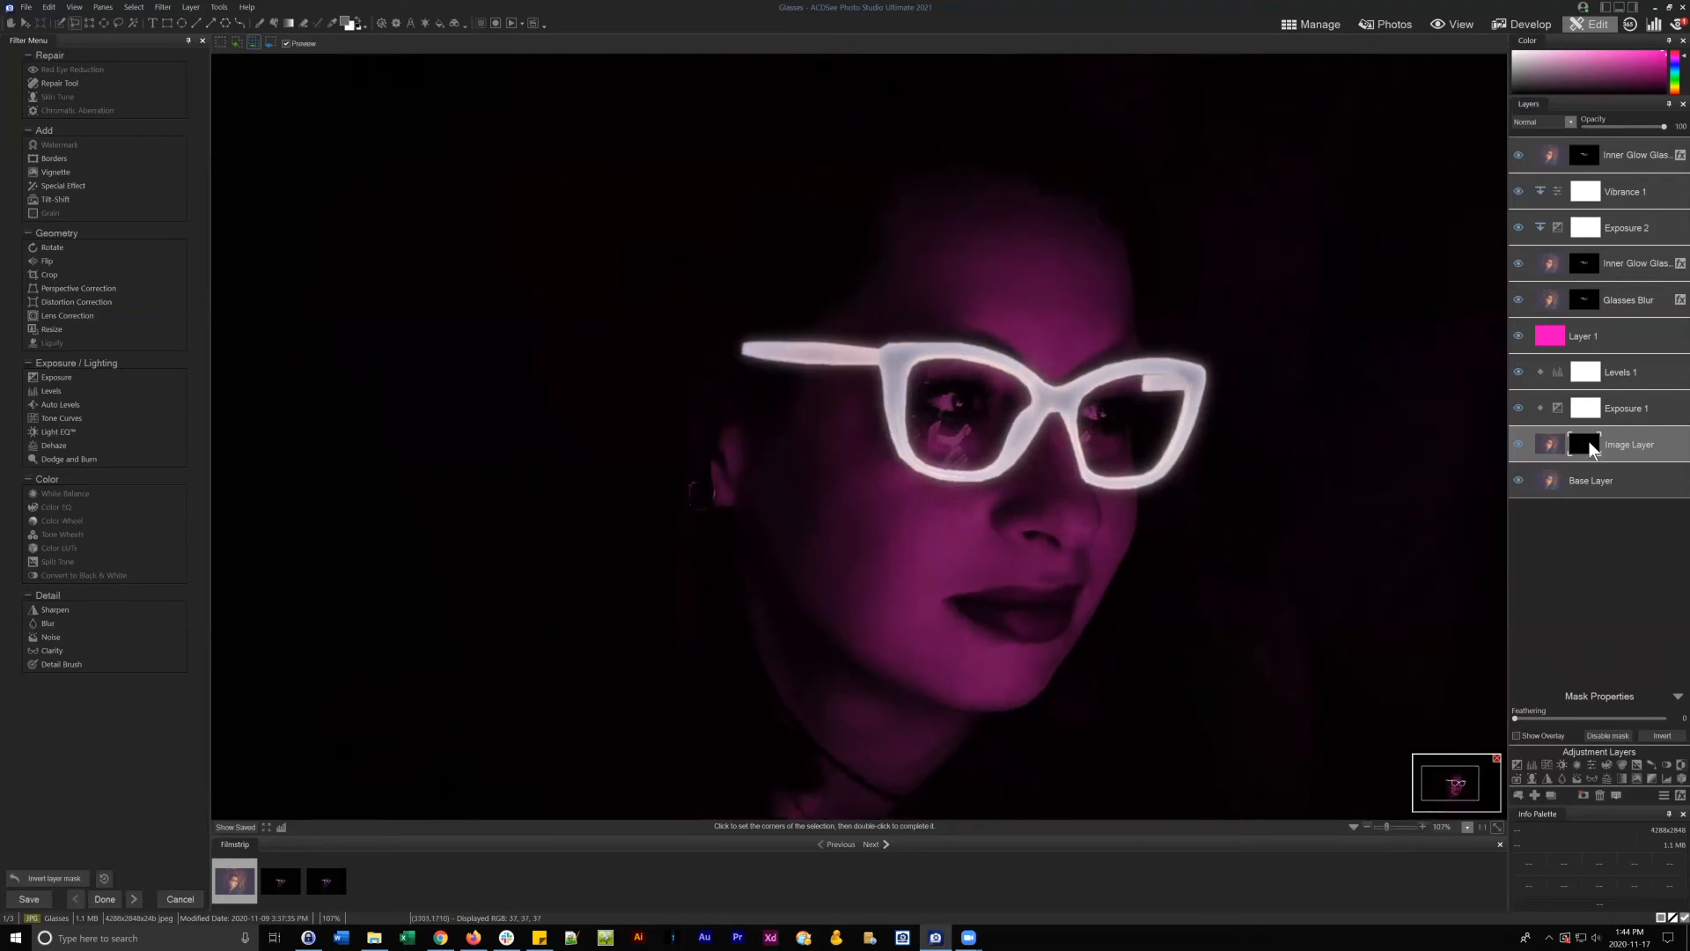
{"action": "left_click", "coordinate": [1570, 121]}
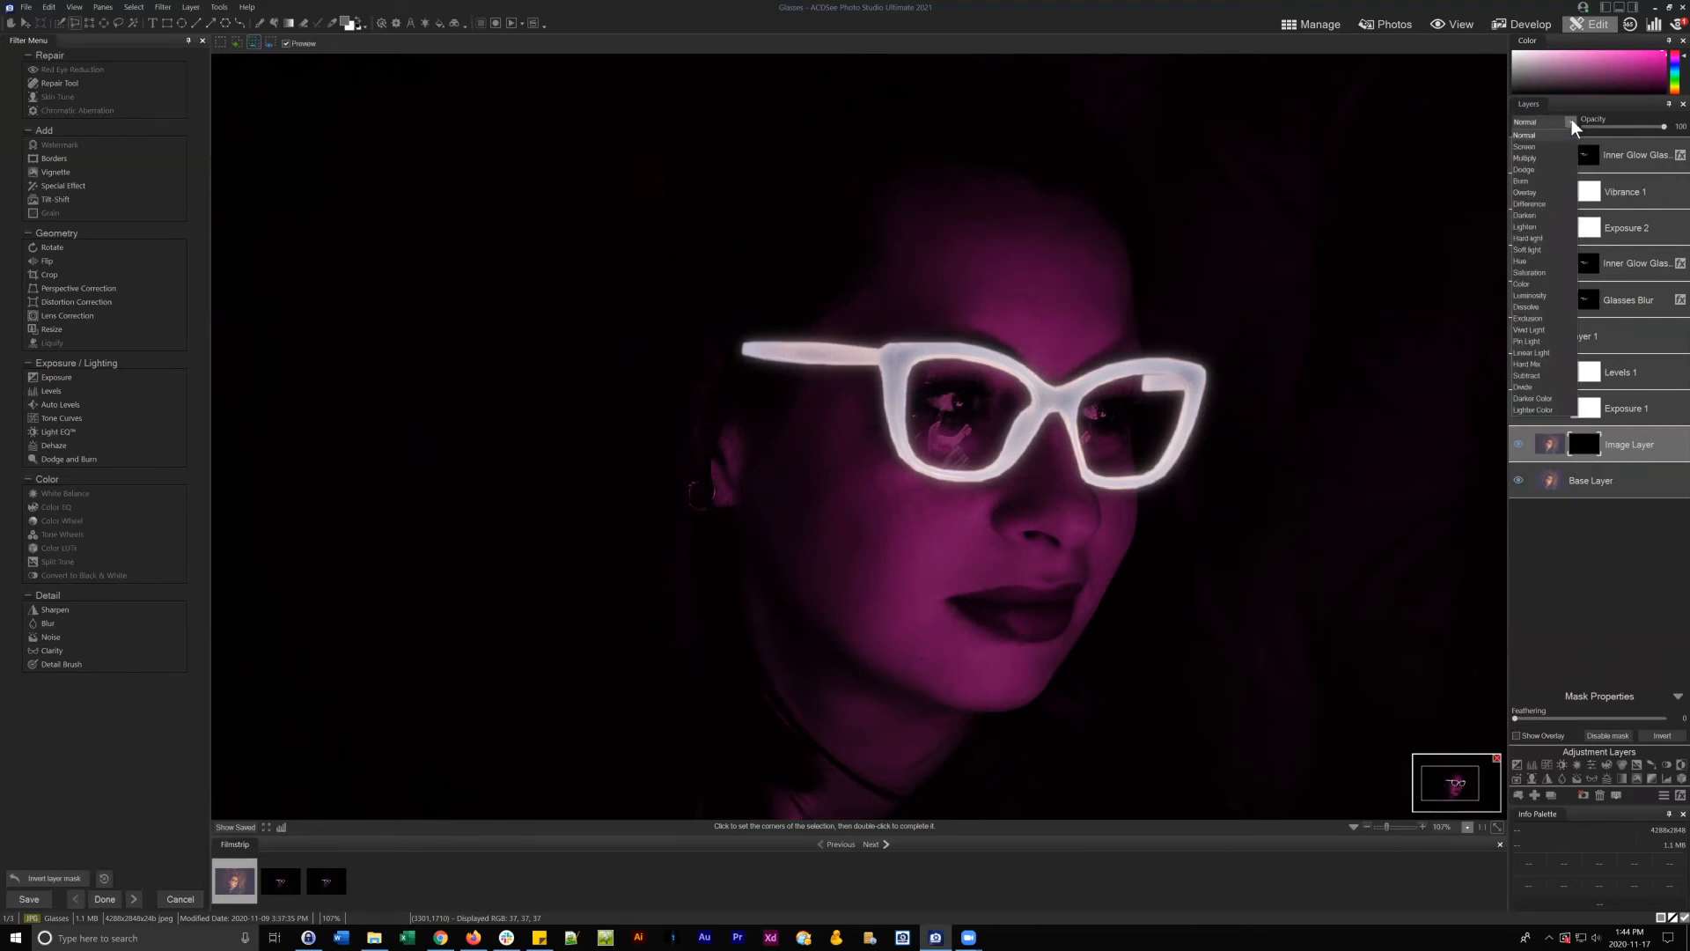
{"action": "left_click", "coordinate": [1532, 169]}
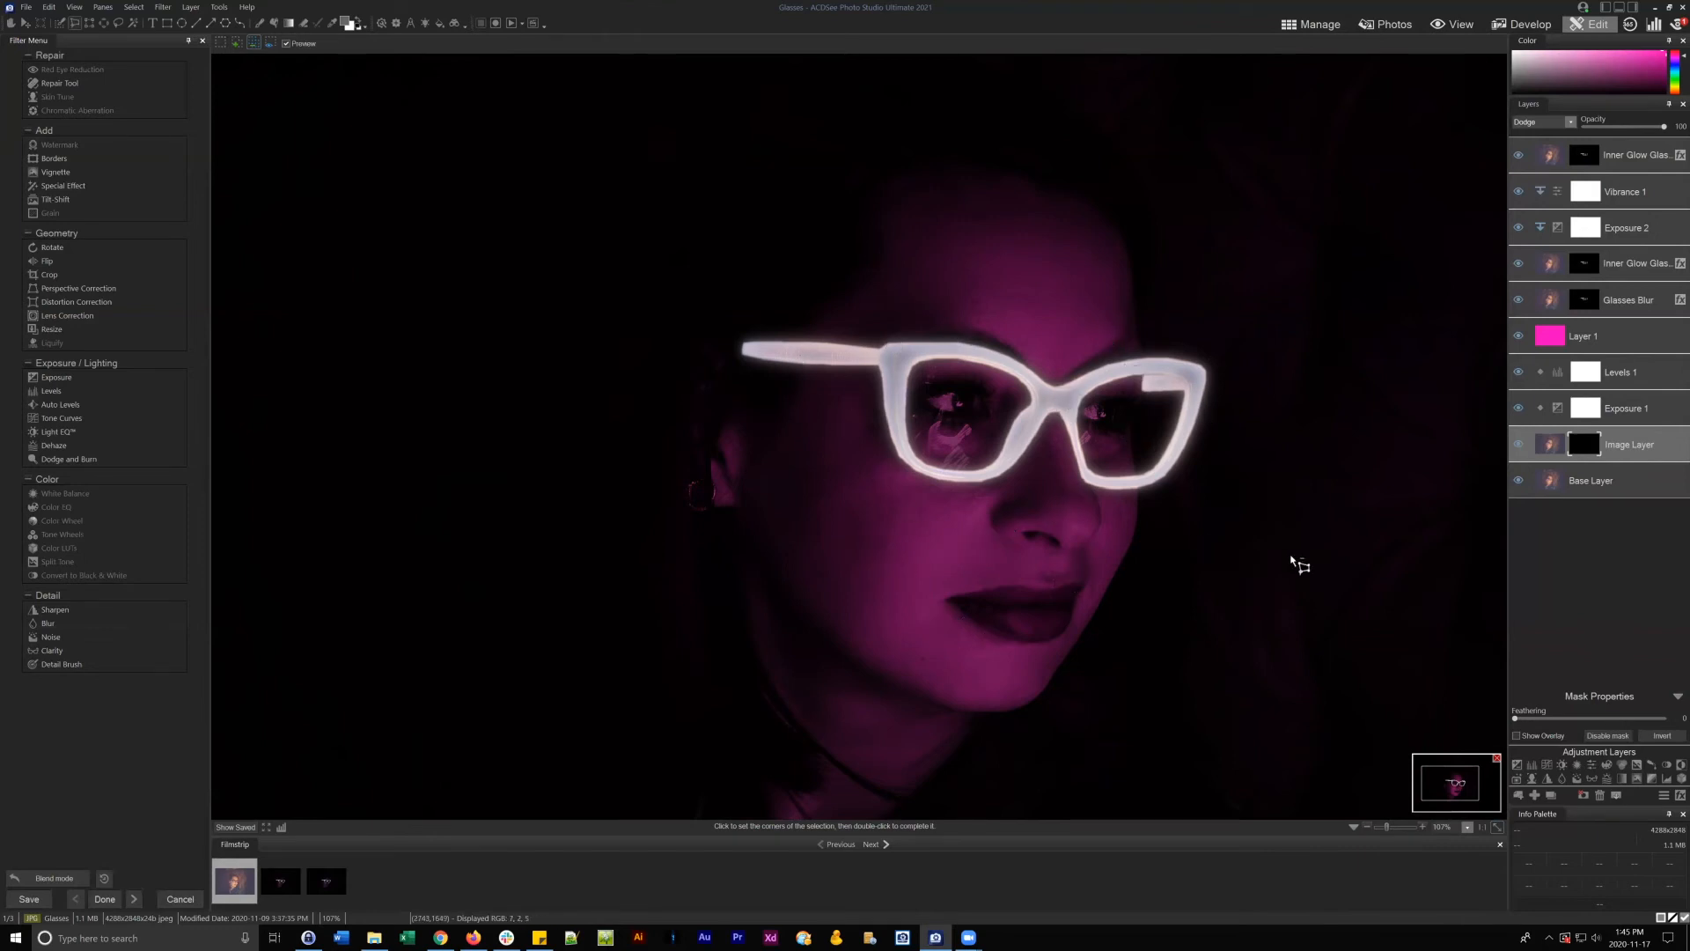
- Brush white at 100 opacity on the Image Layer's mask over the cheek and face to bring out highlights
{"action": "left_click", "coordinate": [1586, 444]}
{"action": "left_click", "coordinate": [257, 23]}
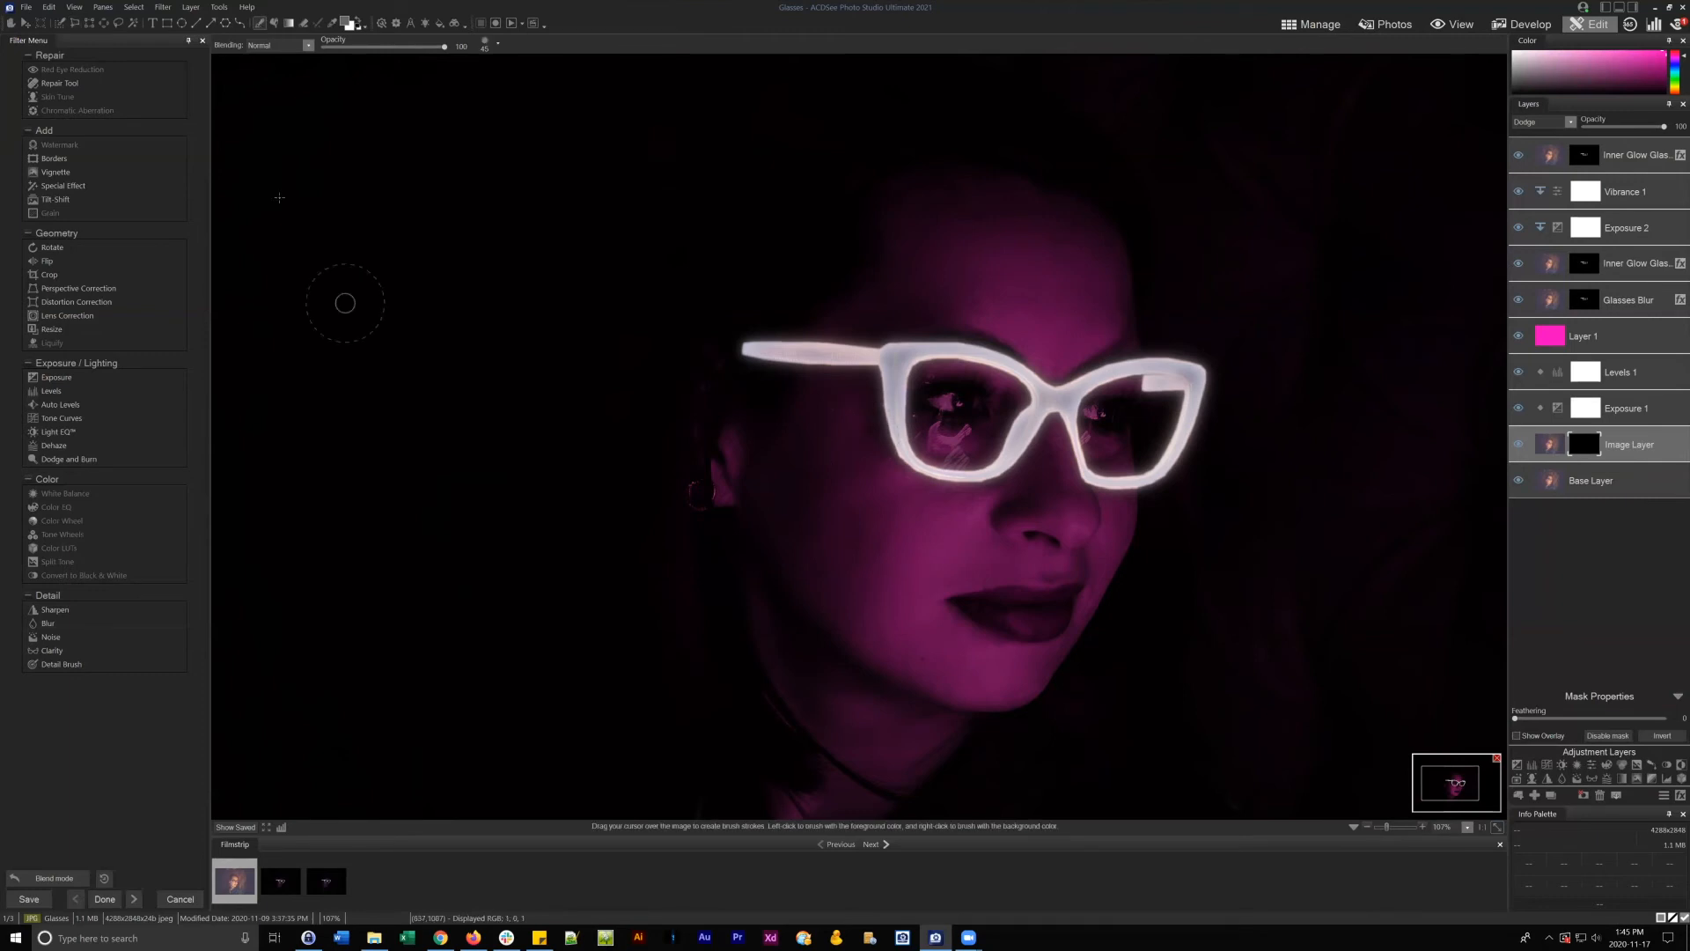
{"action": "left_click", "coordinate": [357, 26]}
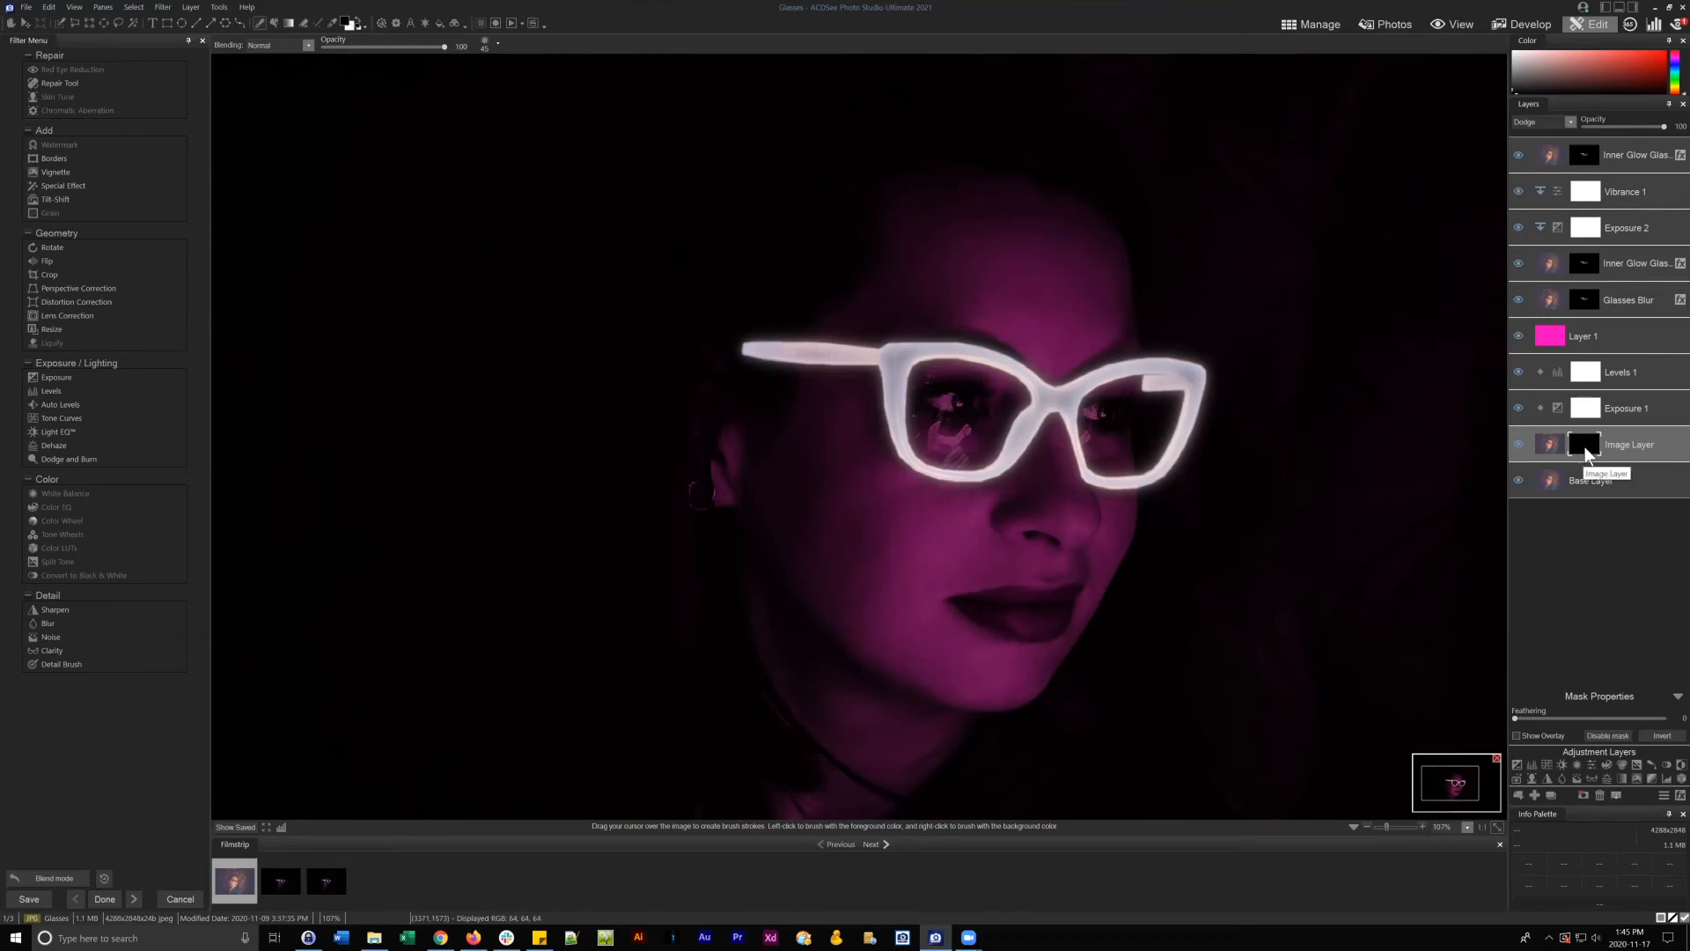
{"action": "left_click", "coordinate": [357, 18]}
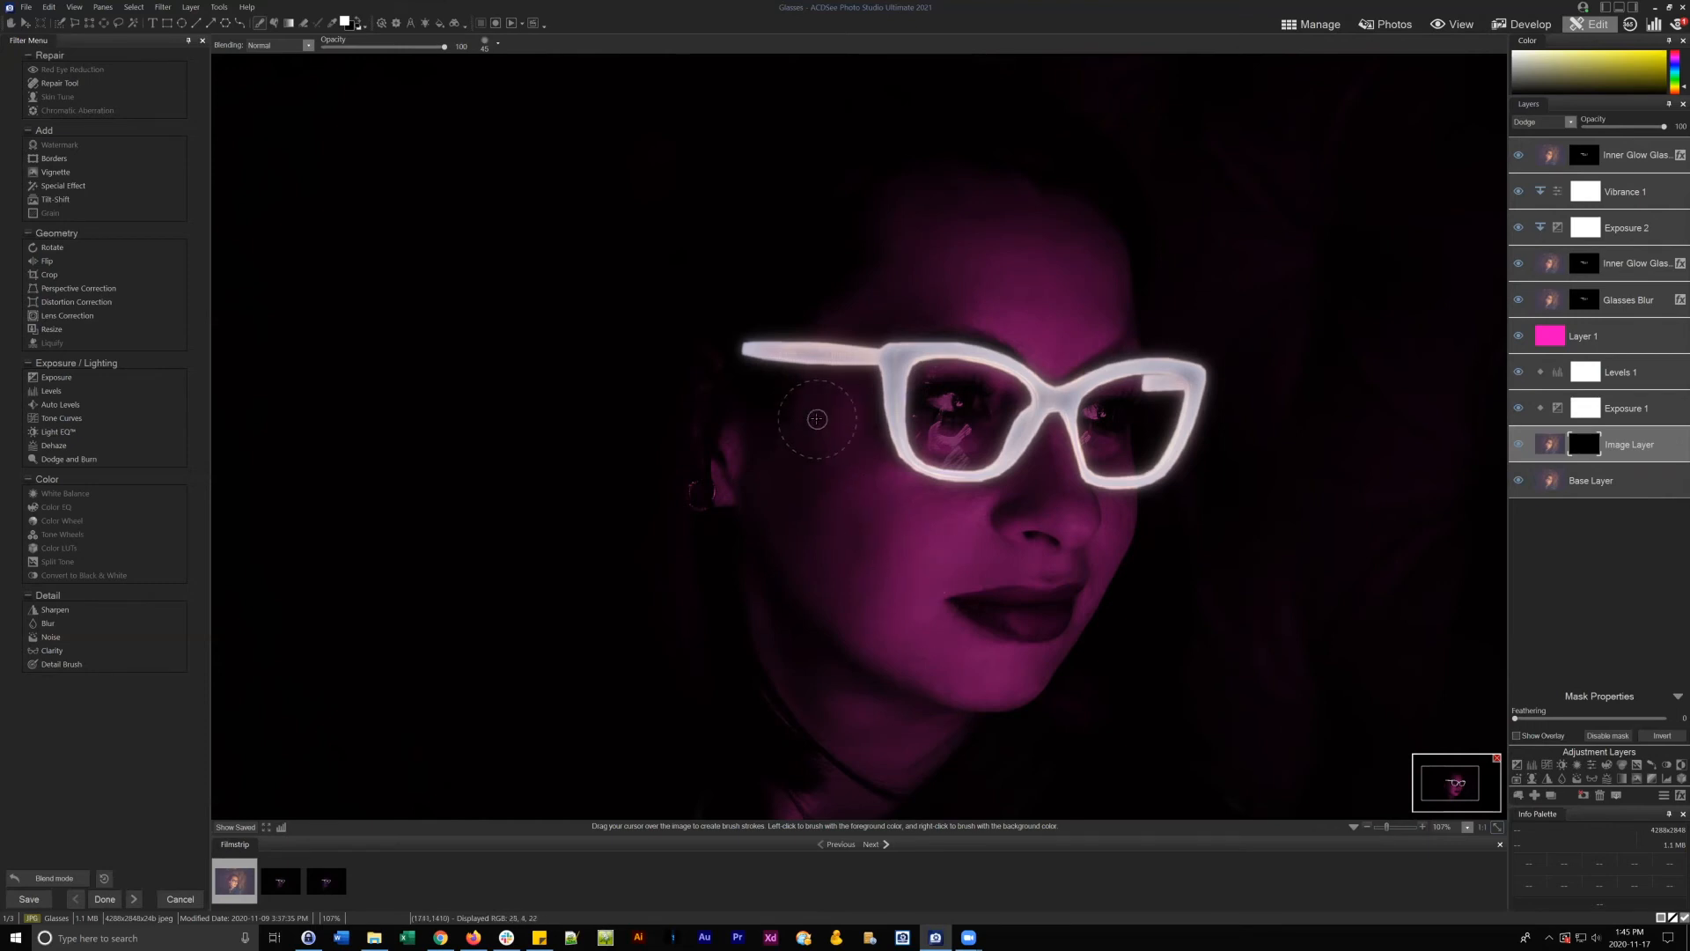
{"action": "mouse_move", "coordinate": [817, 418]}
{"action": "left_mouse_down"}
{"action": "mouse_move", "coordinate": [853, 478]}
{"action": "mouse_move", "coordinate": [972, 544]}
{"action": "mouse_move", "coordinate": [1042, 540]}
{"action": "left_mouse_up"}
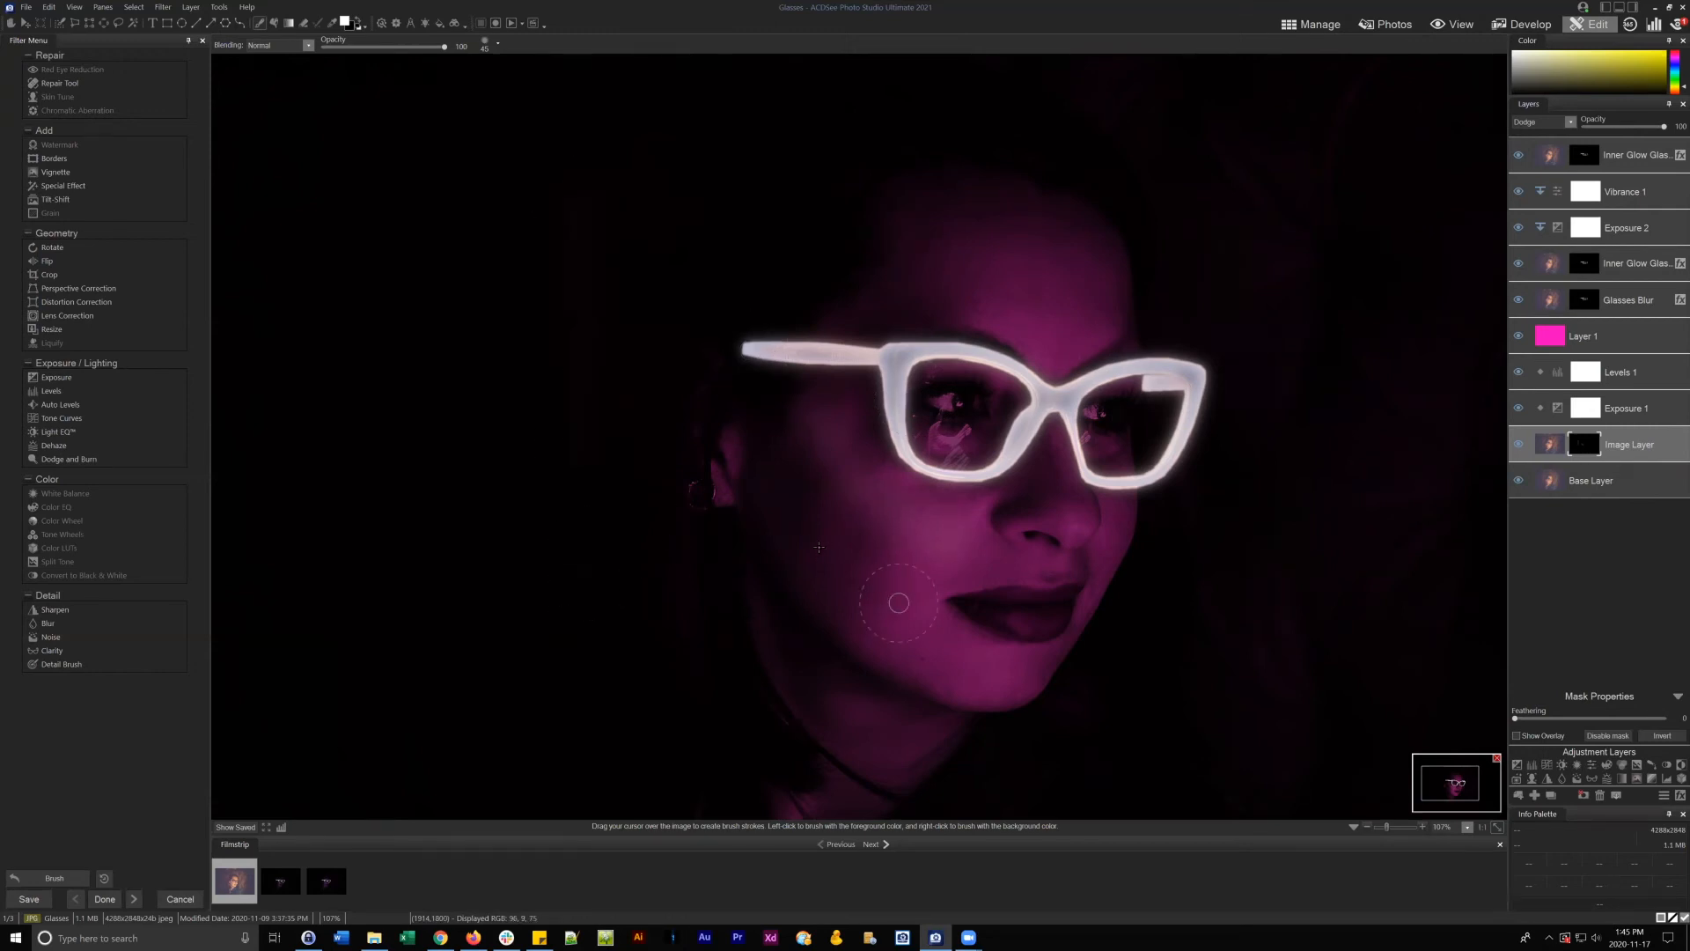
{"action": "mouse_move", "coordinate": [837, 615]}
{"action": "left_mouse_down"}
{"action": "mouse_move", "coordinate": [856, 542]}
{"action": "mouse_move", "coordinate": [911, 638]}
{"action": "mouse_move", "coordinate": [952, 536]}
{"action": "mouse_move", "coordinate": [938, 616]}
{"action": "left_mouse_up"}
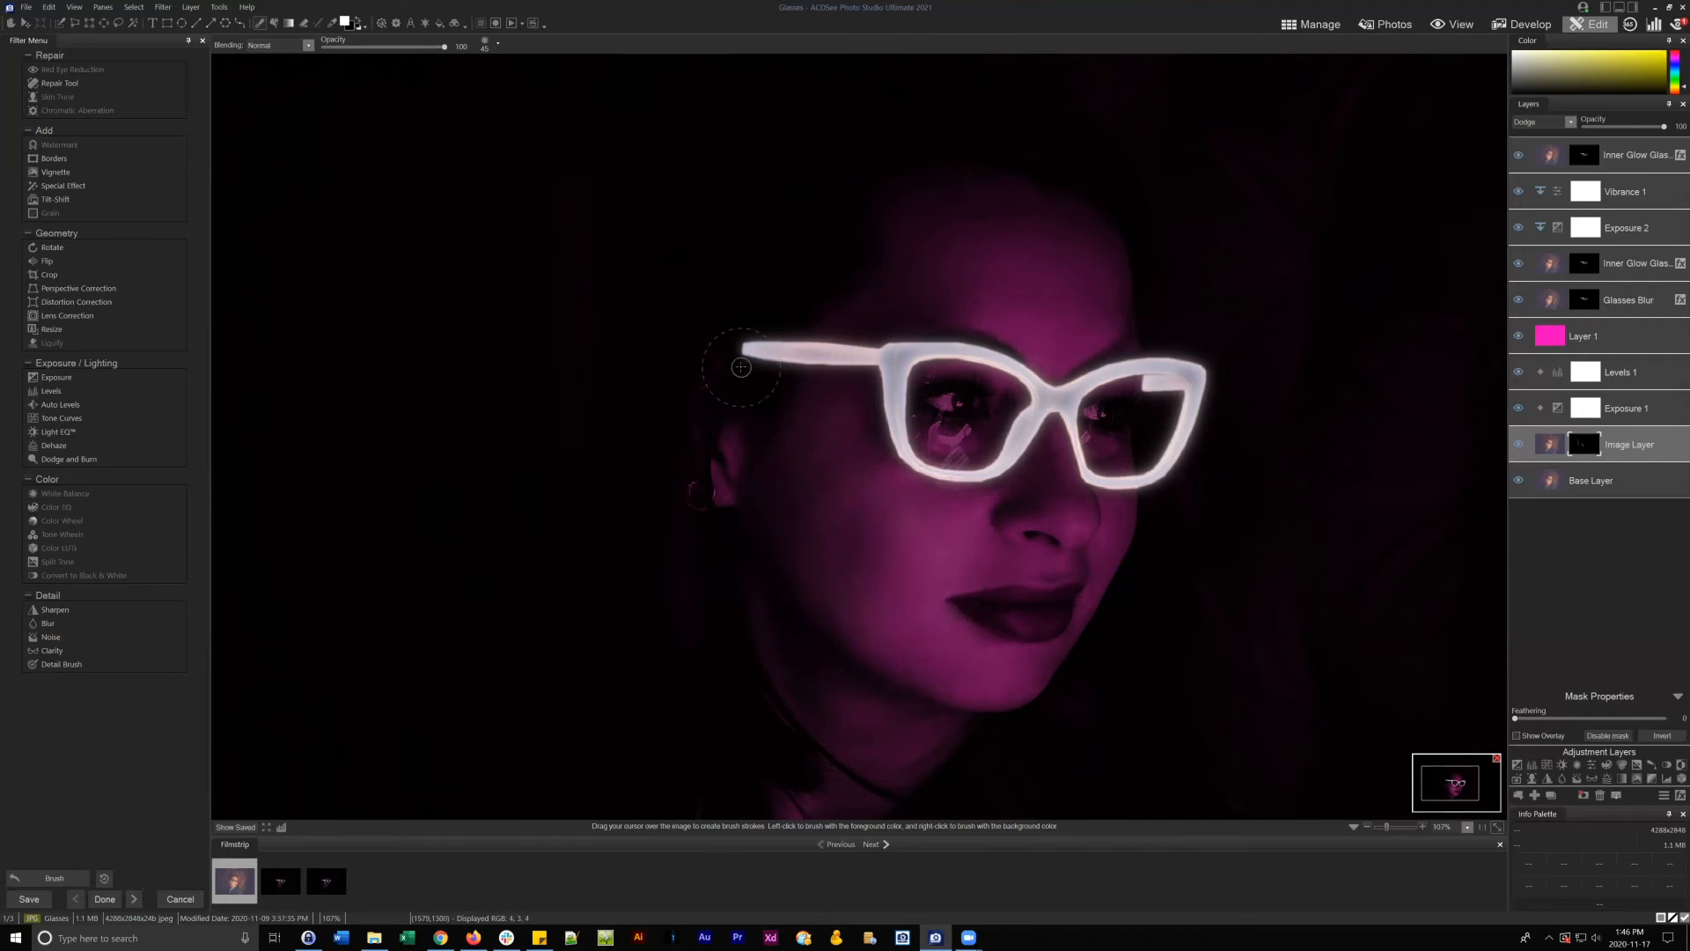
- Enlarge the brush's nib width and lower the brush opacity to 30 for softer highlights on the Image Layer's mask
{"action": "left_click", "coordinate": [488, 44]}
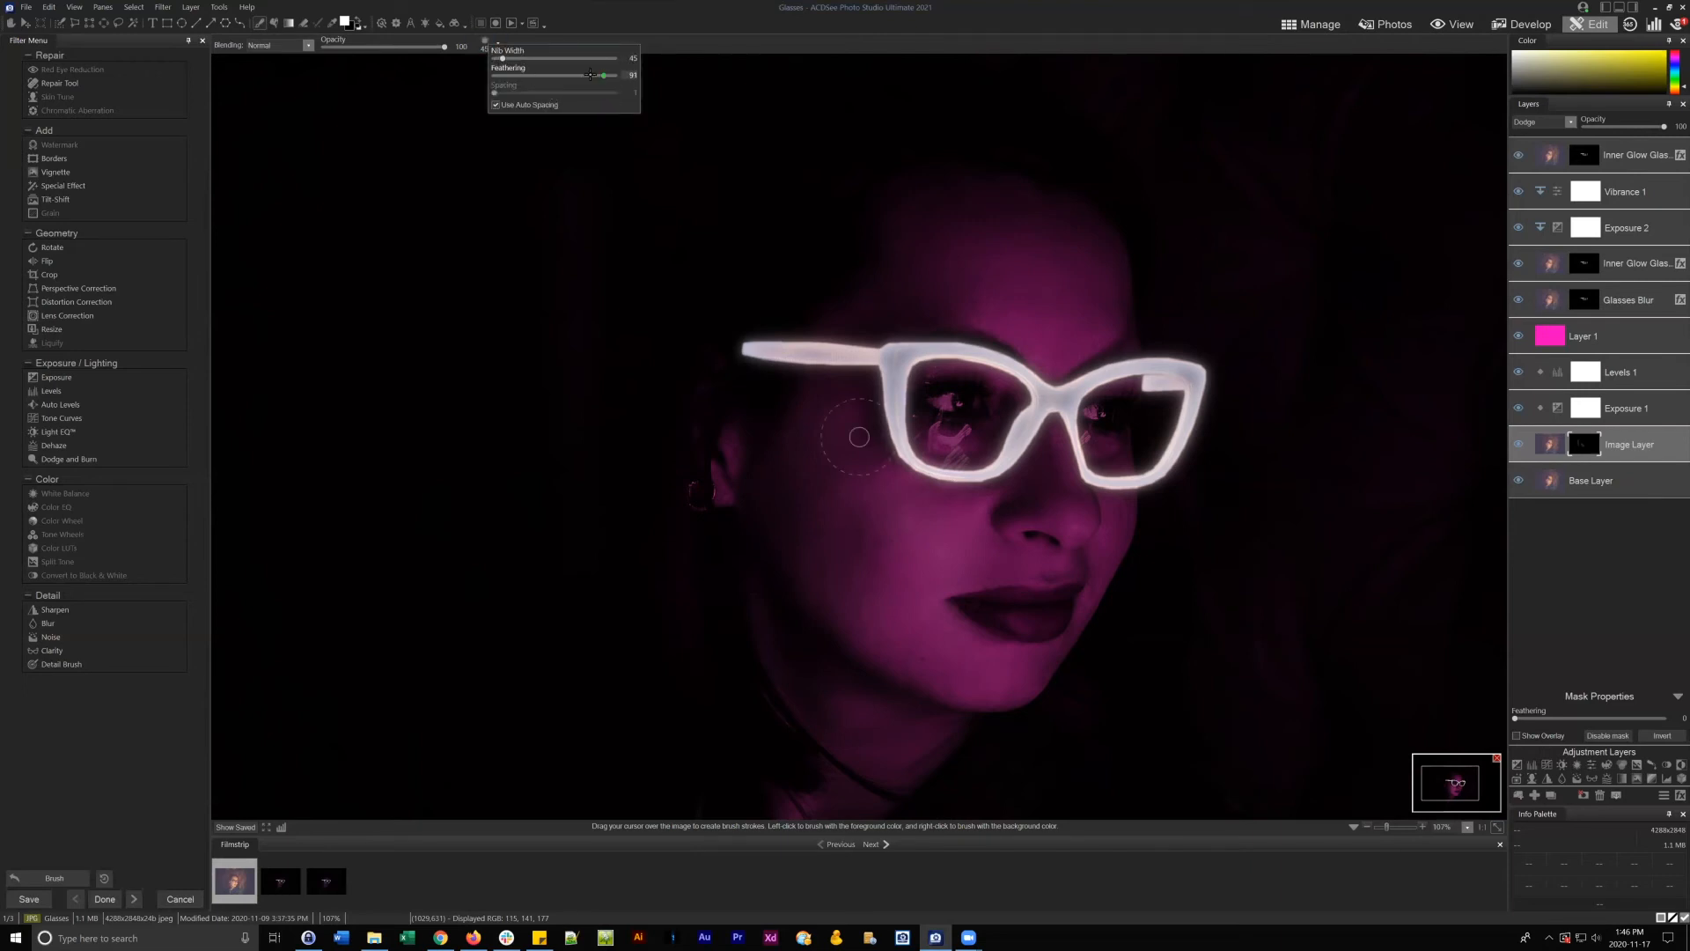
{"action": "left_click_drag", "start_coordinate": [503, 58], "coordinate": [560, 76]}
{"action": "left_click_drag", "start_coordinate": [444, 46], "coordinate": [426, 45]}
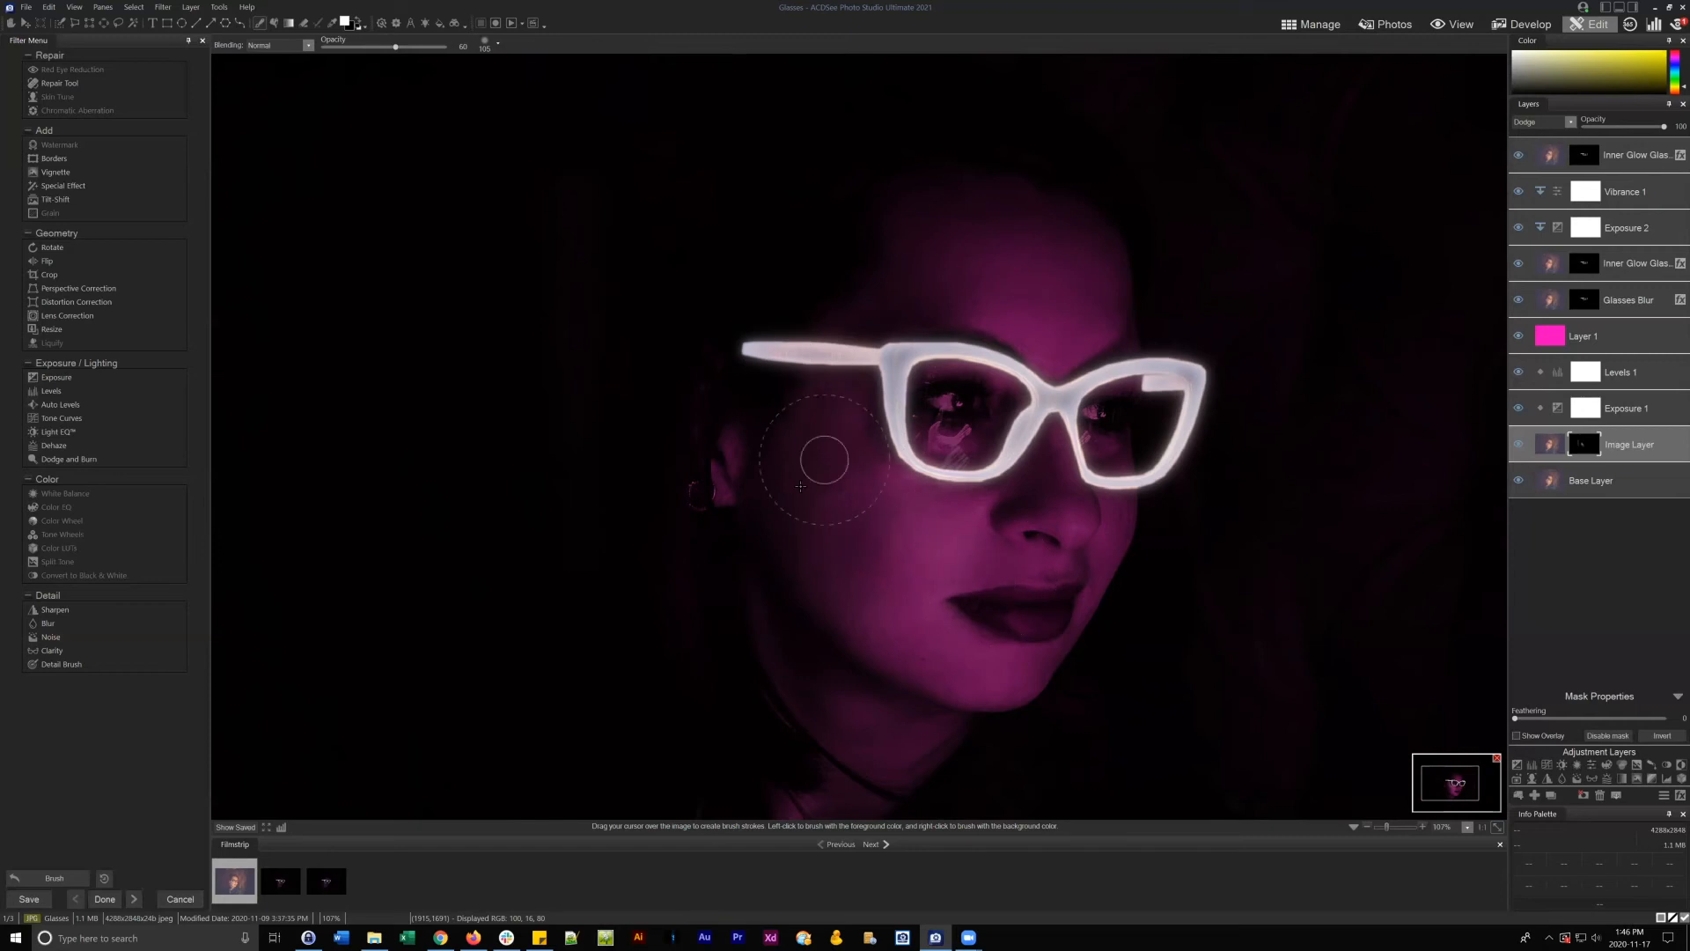
{"action": "left_click_drag", "start_coordinate": [395, 47], "coordinate": [358, 46]}
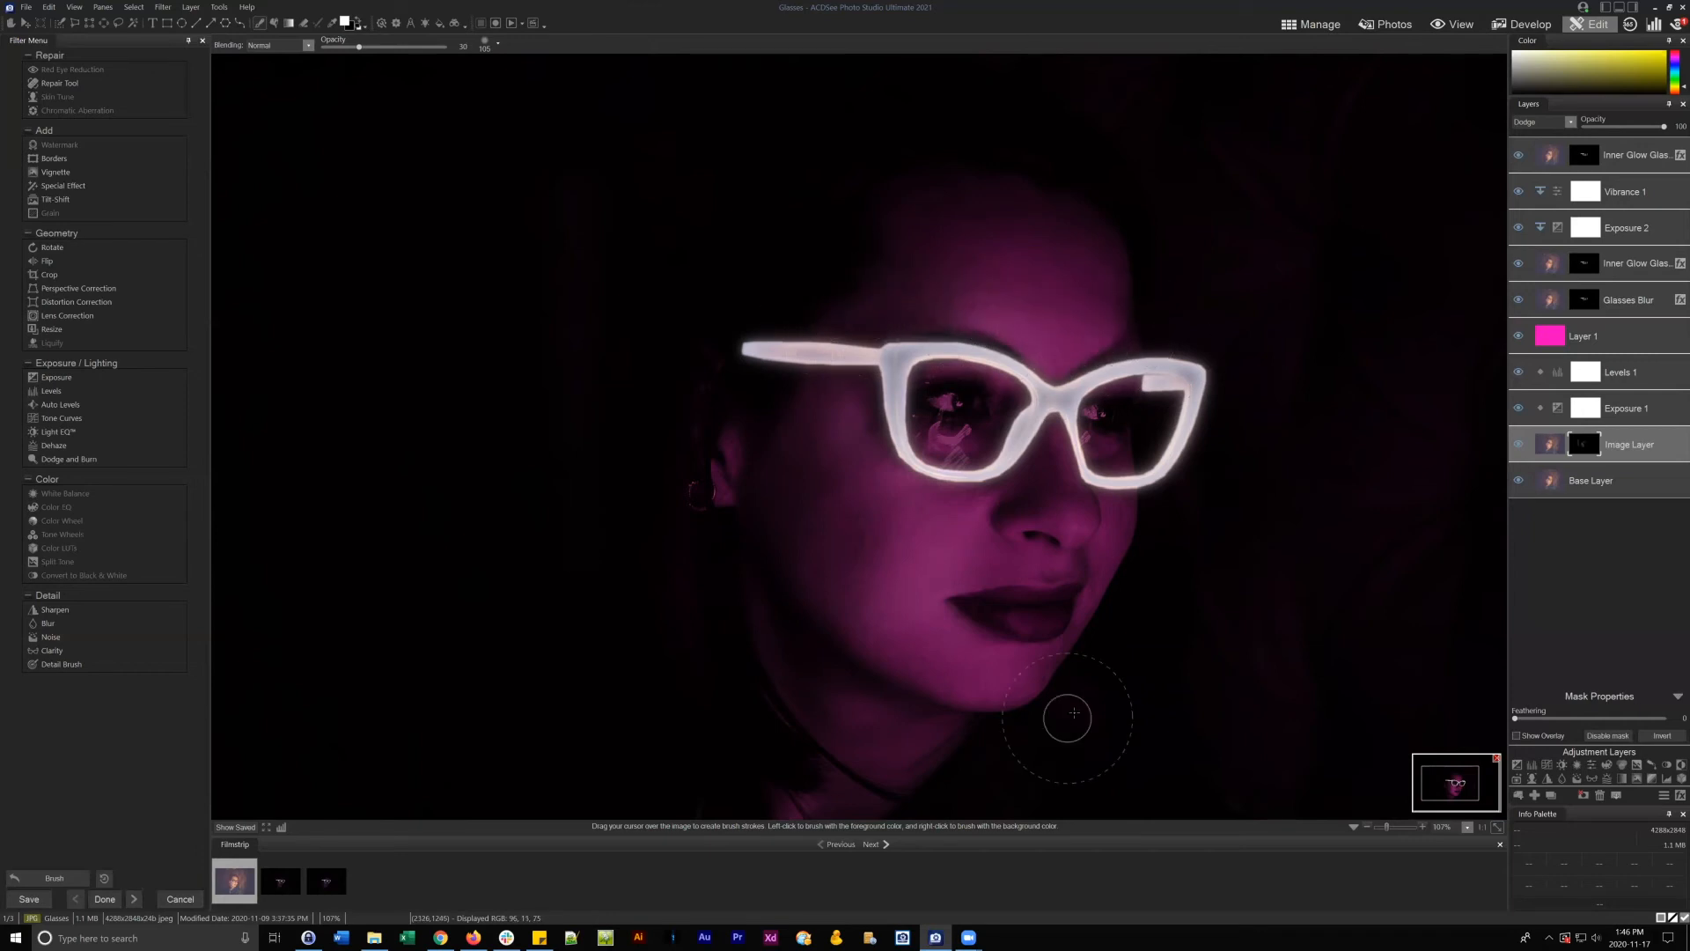
- Paint soft white highlights on the Image Layer's mask around the eyes, cheeks and jaw, varying the brush size to fit each area
{"action": "left_click_drag", "start_coordinate": [1387, 826], "coordinate": [1468, 786]}
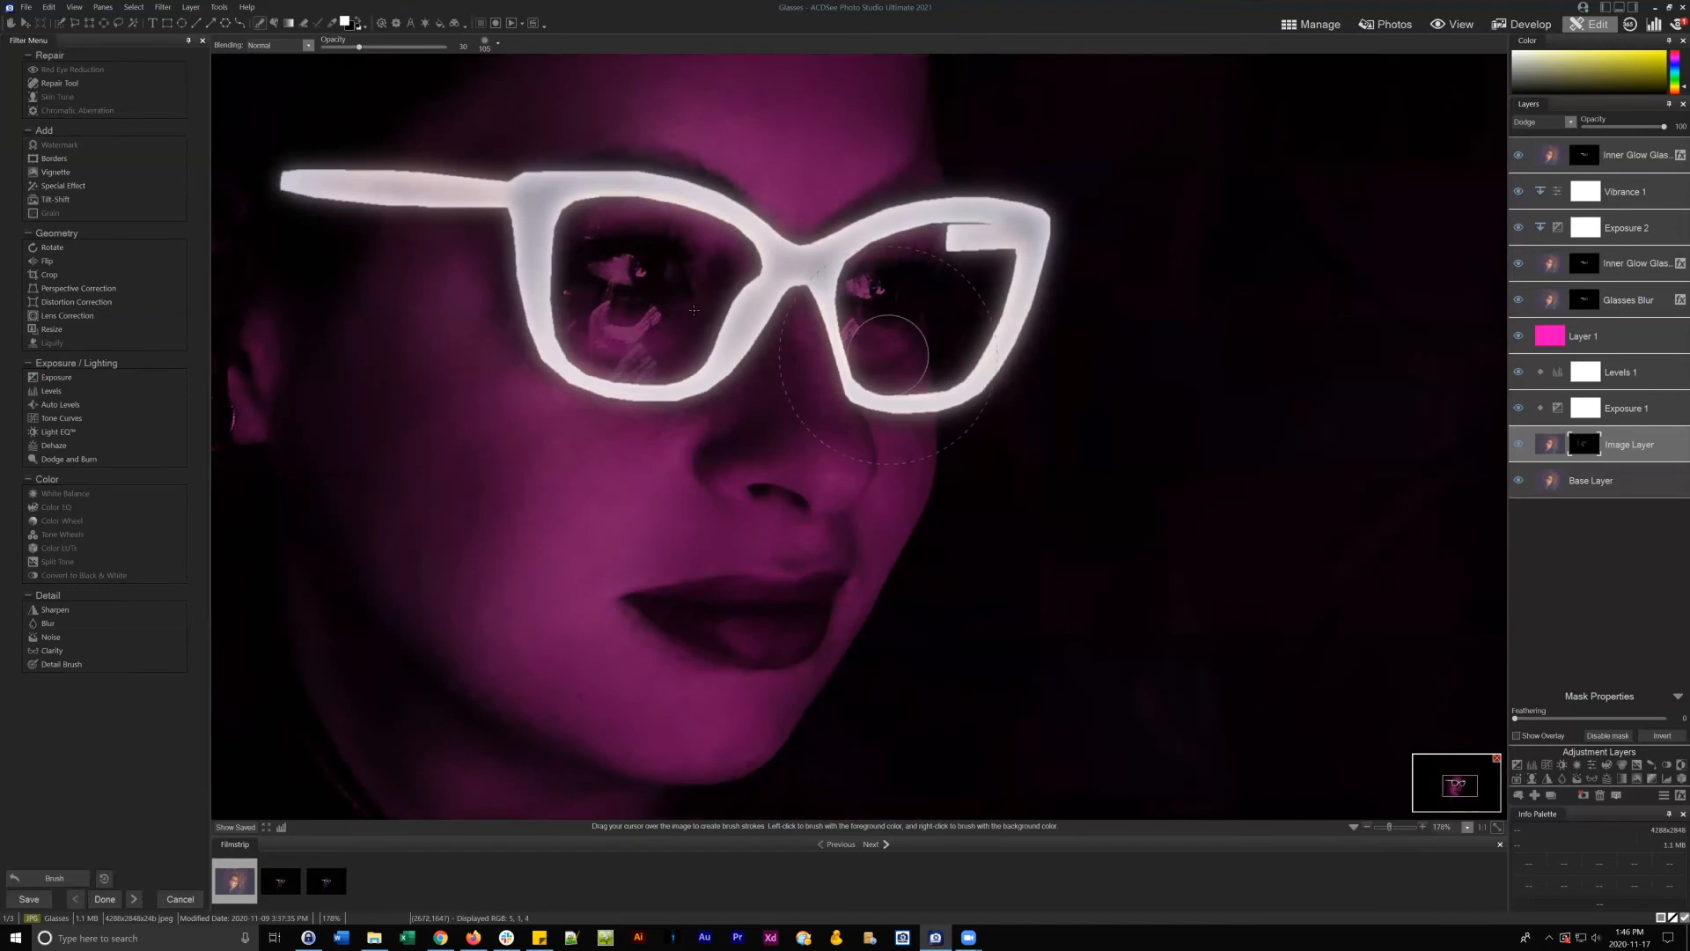
{"action": "scroll", "coordinate": [800, 343], "scroll_direction": "down", "scroll_amount": 10}
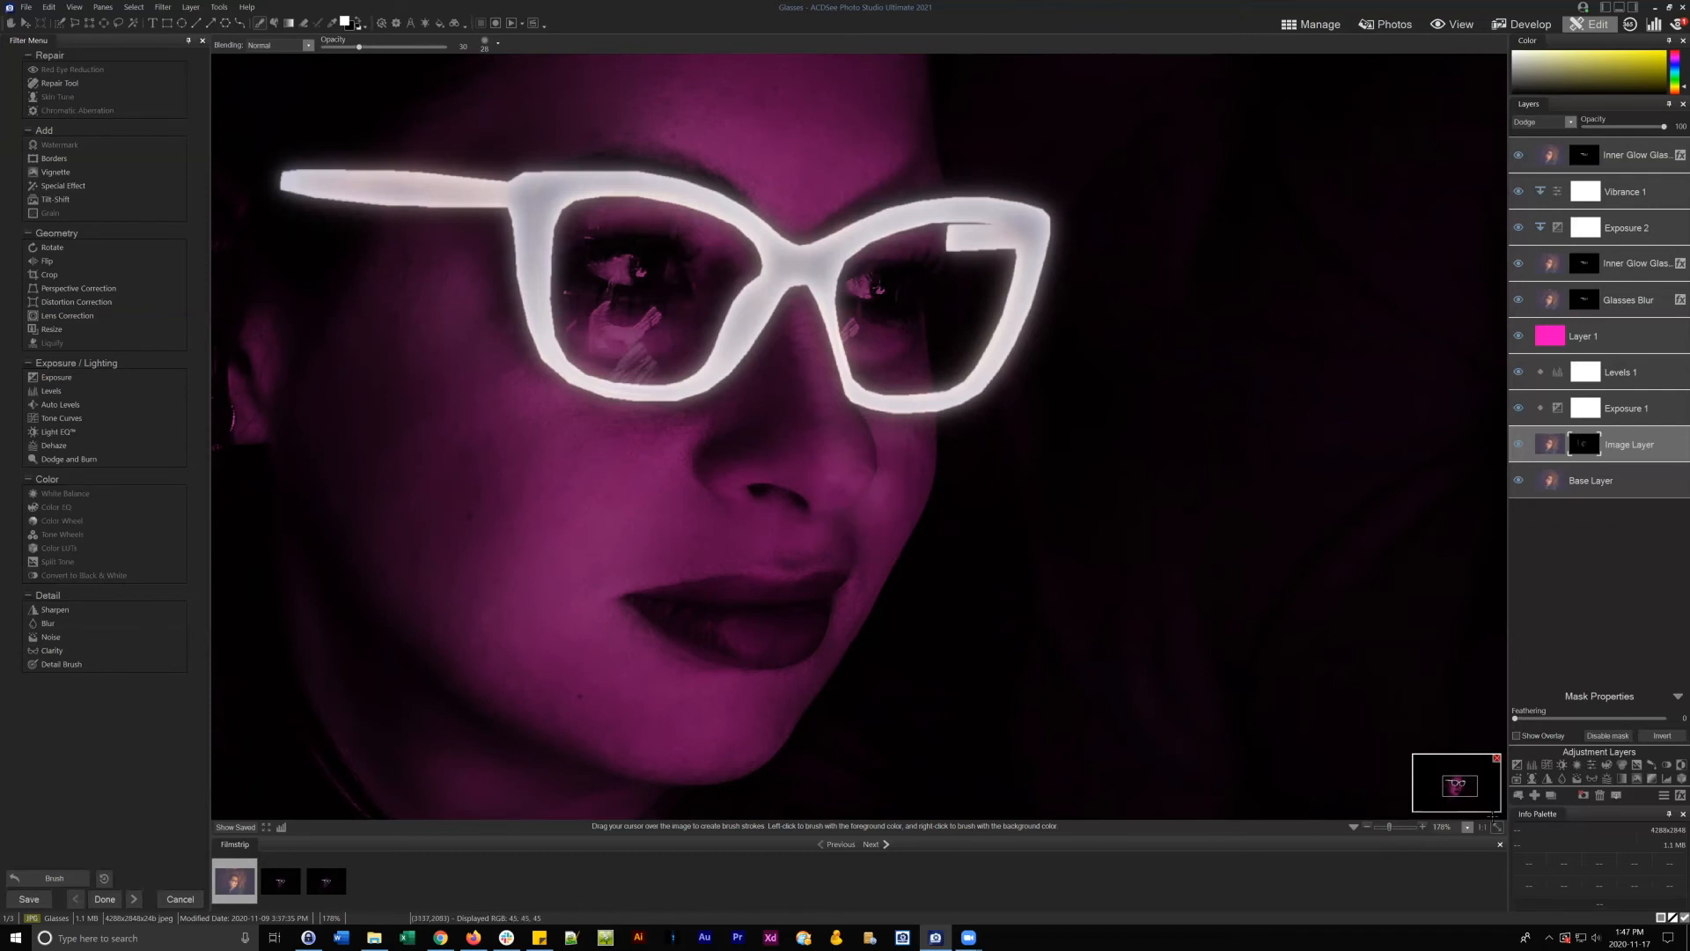
{"action": "left_click_drag", "start_coordinate": [1458, 790], "coordinate": [1454, 789]}
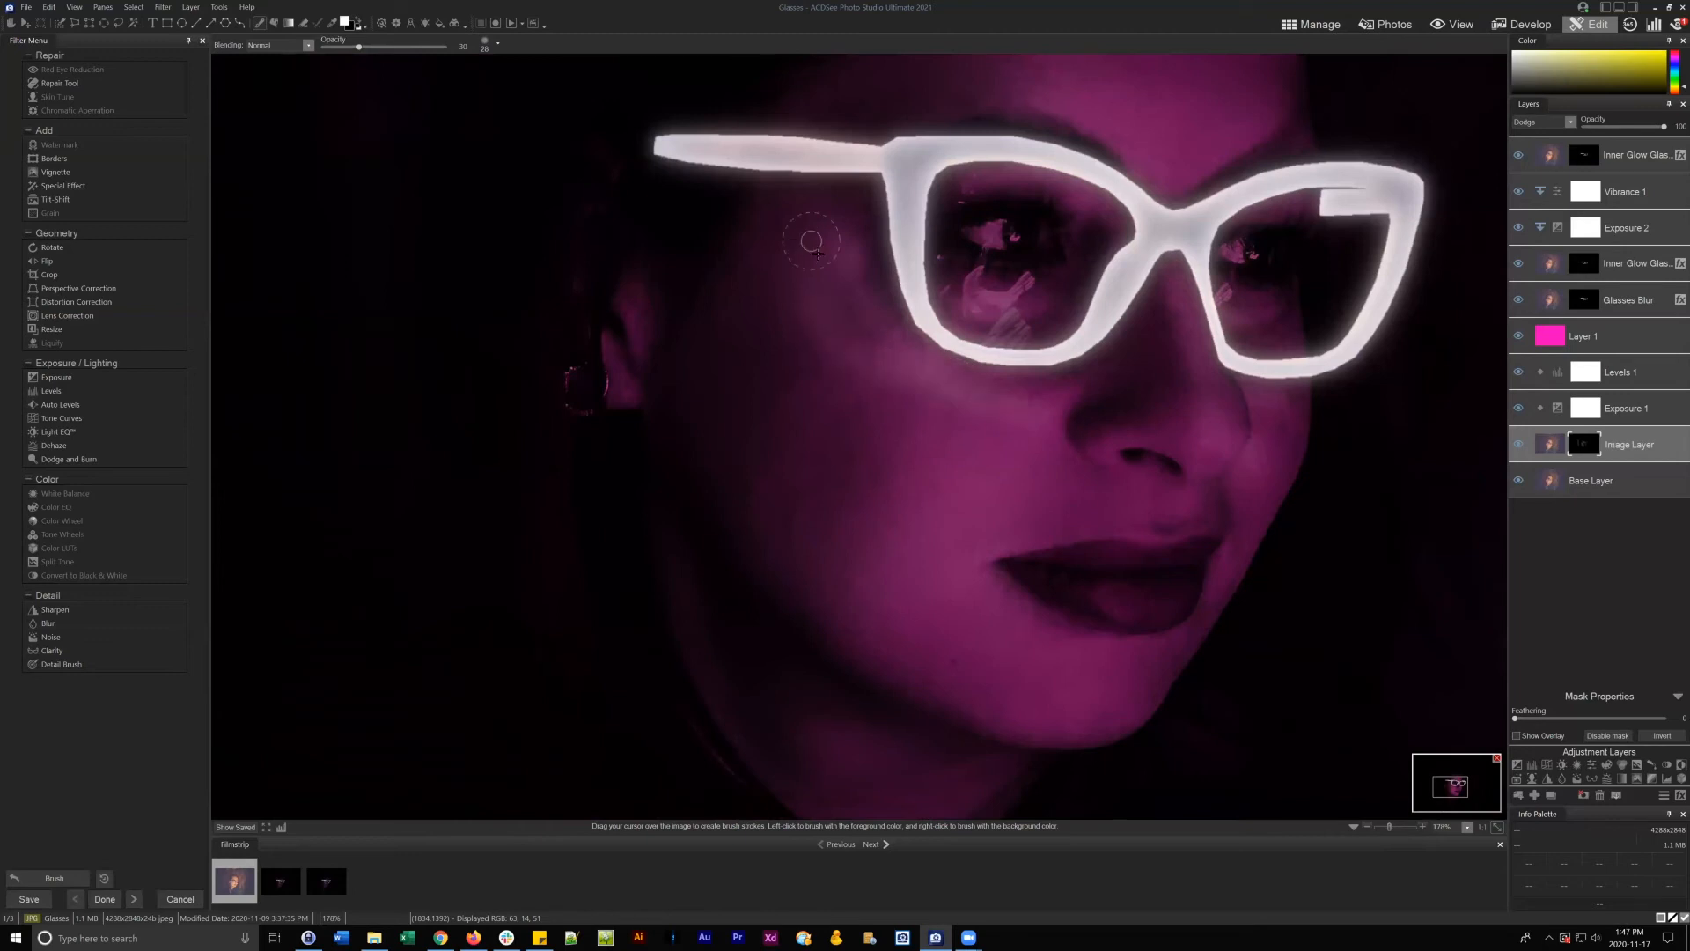
{"action": "scroll", "coordinate": [795, 256], "scroll_direction": "up", "scroll_amount": 5}
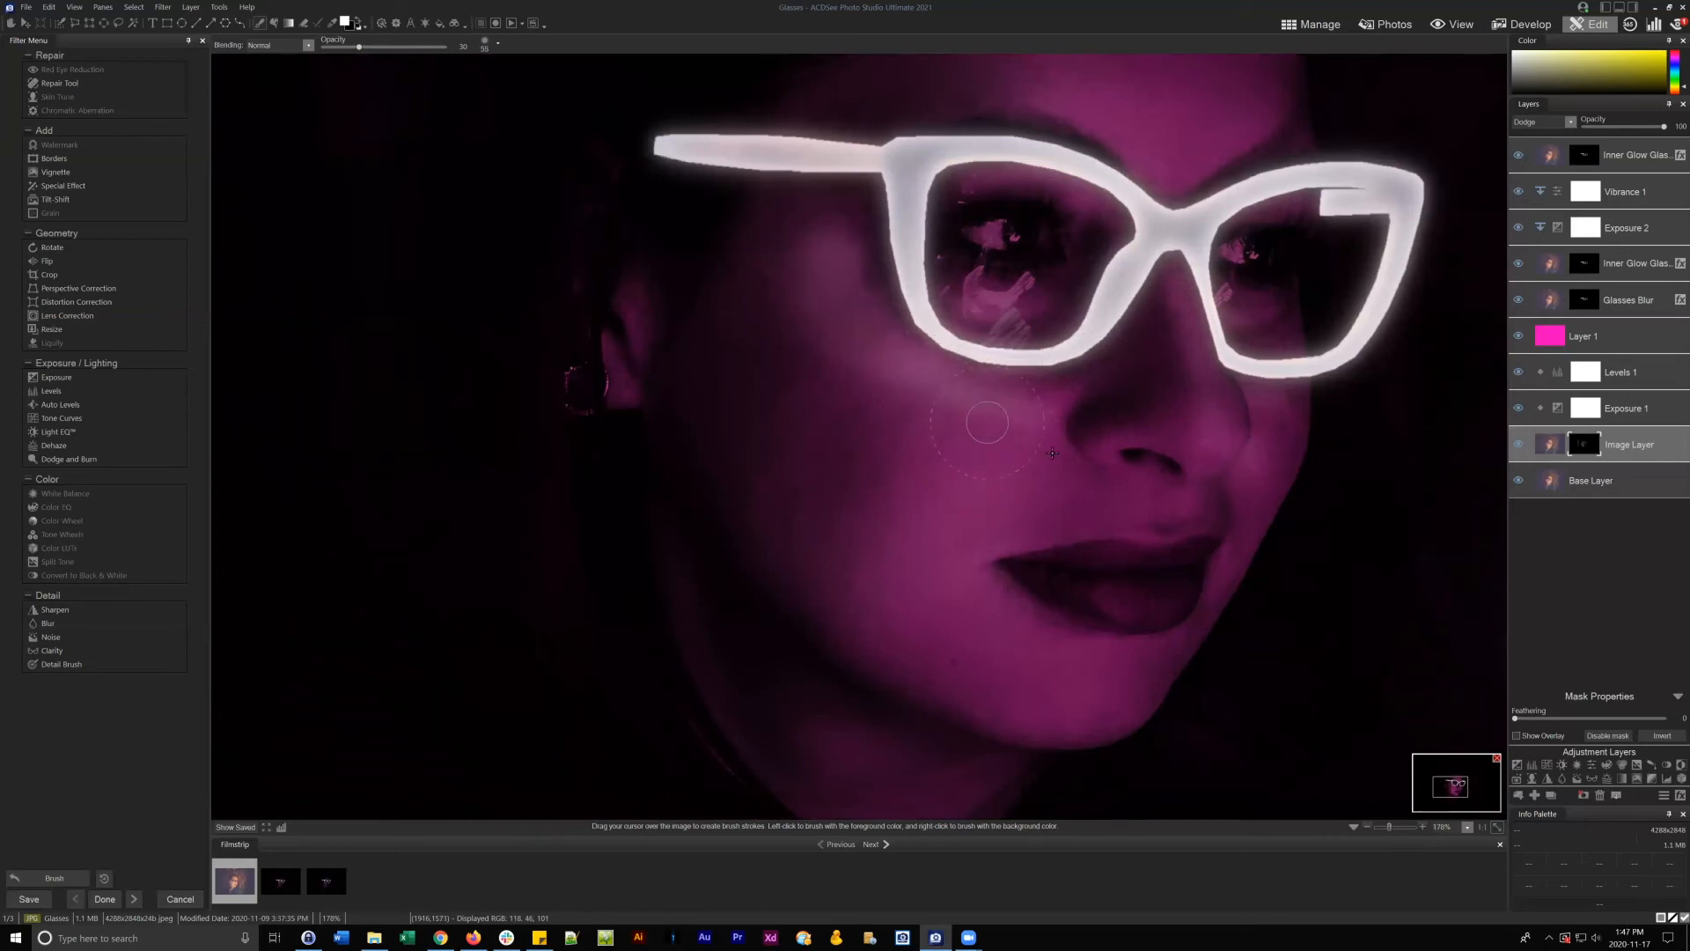
{"action": "scroll", "coordinate": [1113, 409], "scroll_direction": "down", "scroll_amount": 6}
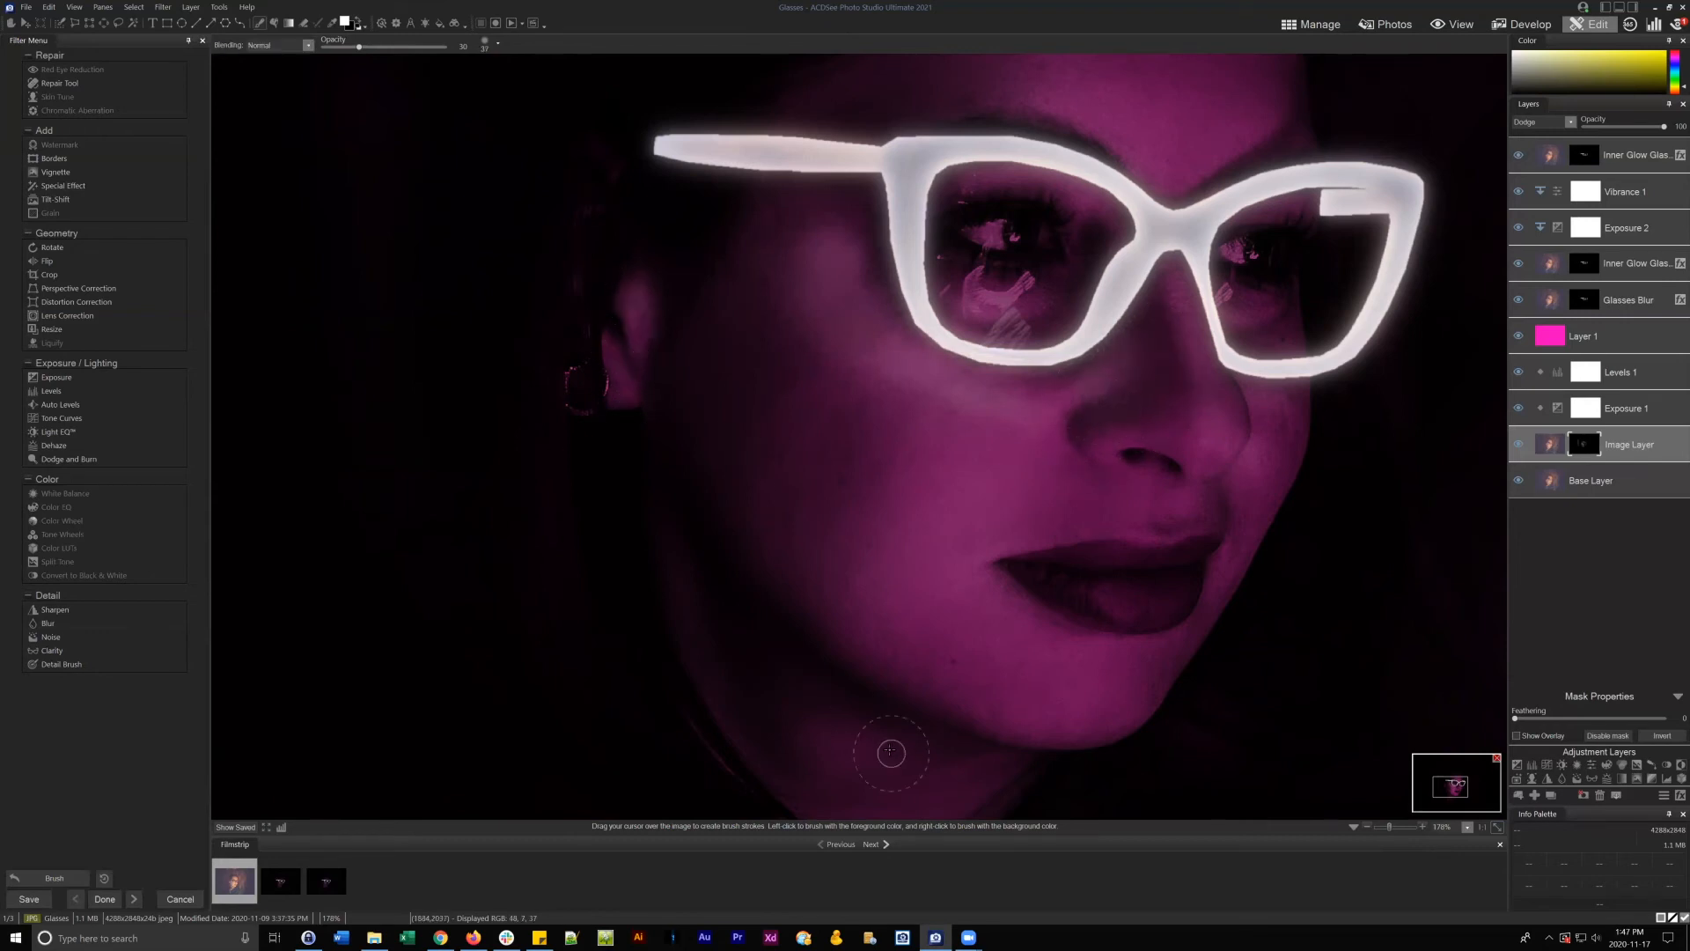
{"action": "scroll", "coordinate": [972, 752], "scroll_direction": "up", "scroll_amount": 3}
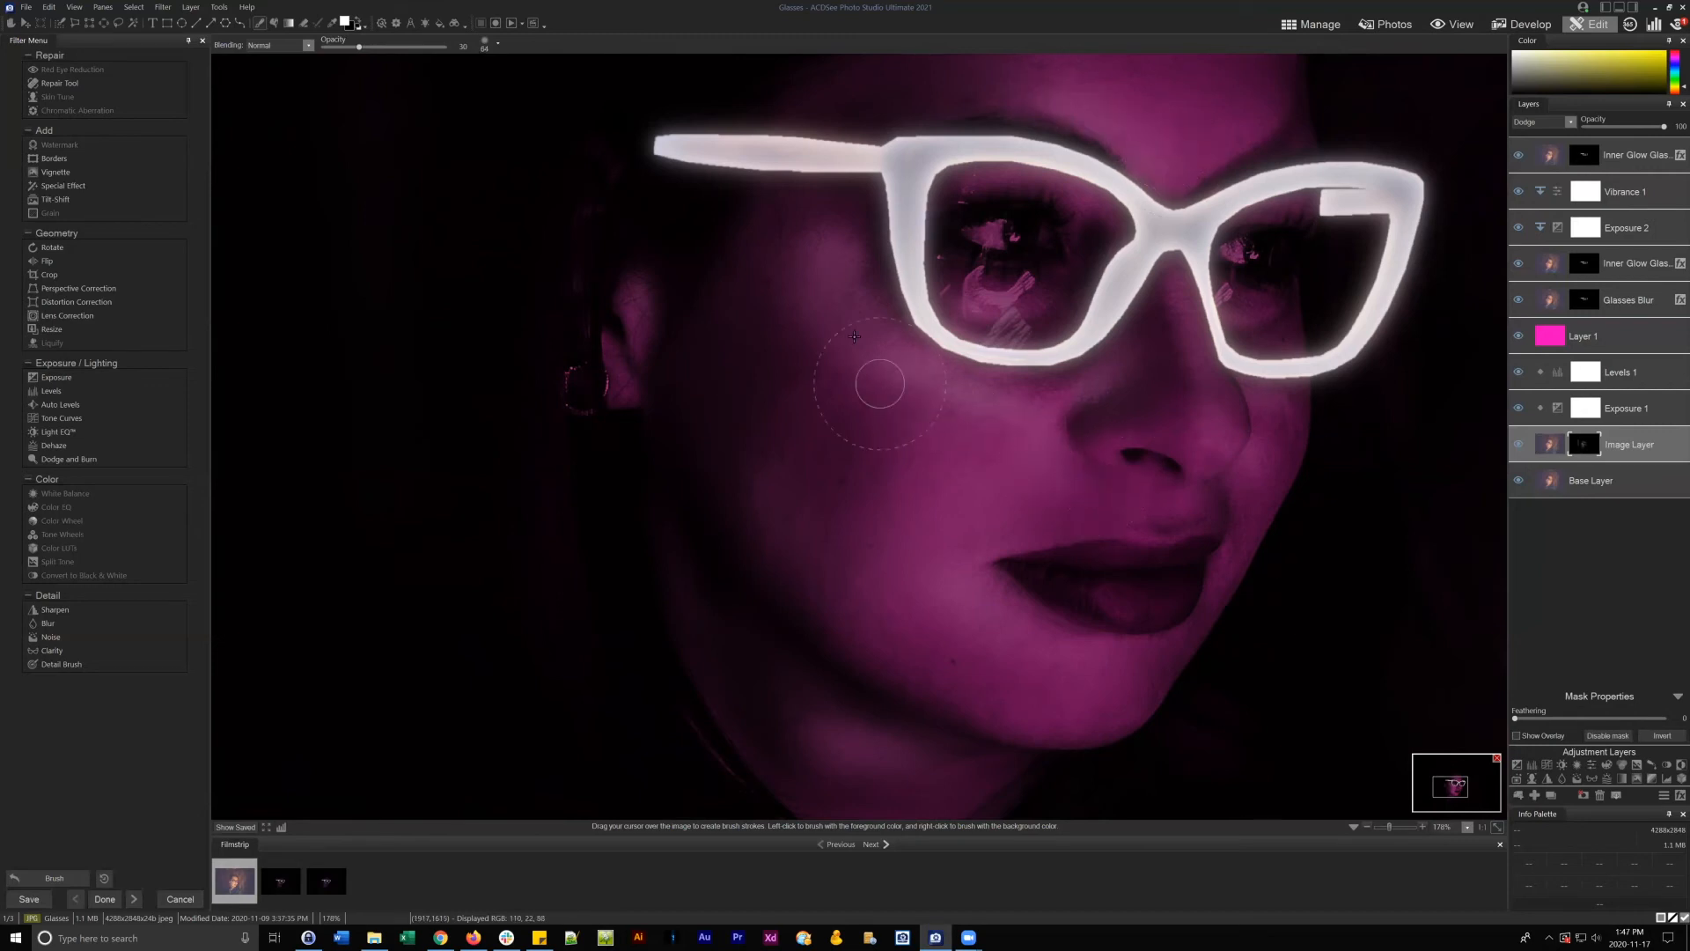
{"action": "scroll", "coordinate": [837, 251], "scroll_direction": "up", "scroll_amount": 5}
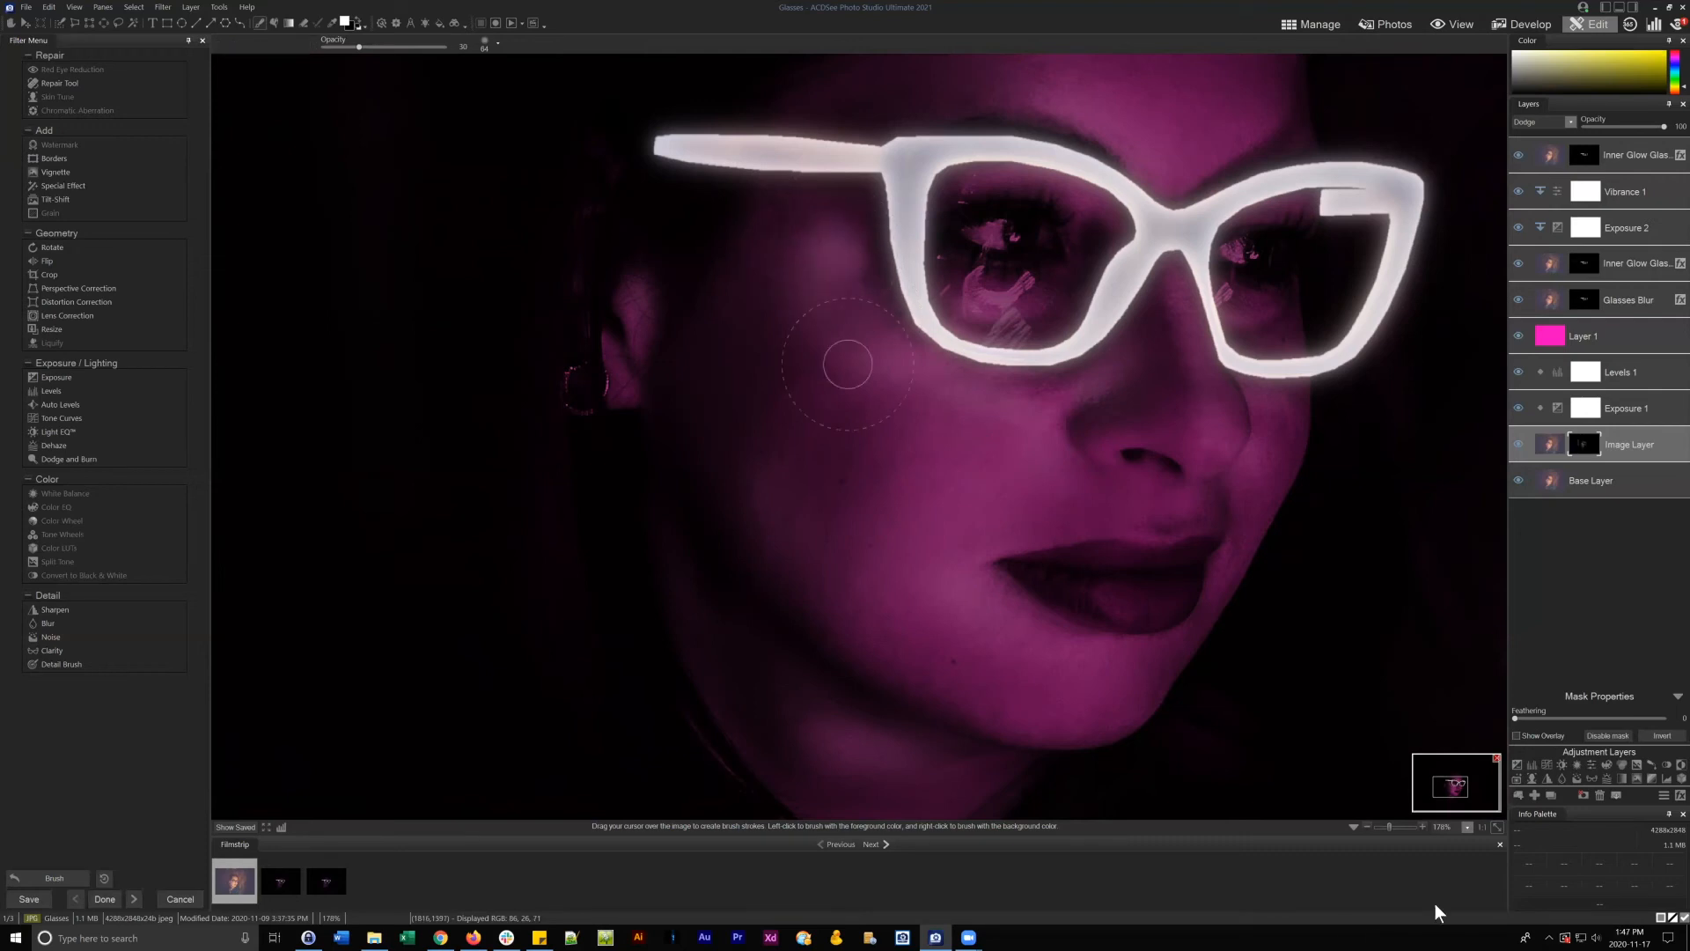
{"action": "scroll", "coordinate": [1142, 754], "scroll_direction": "down", "scroll_amount": 5}
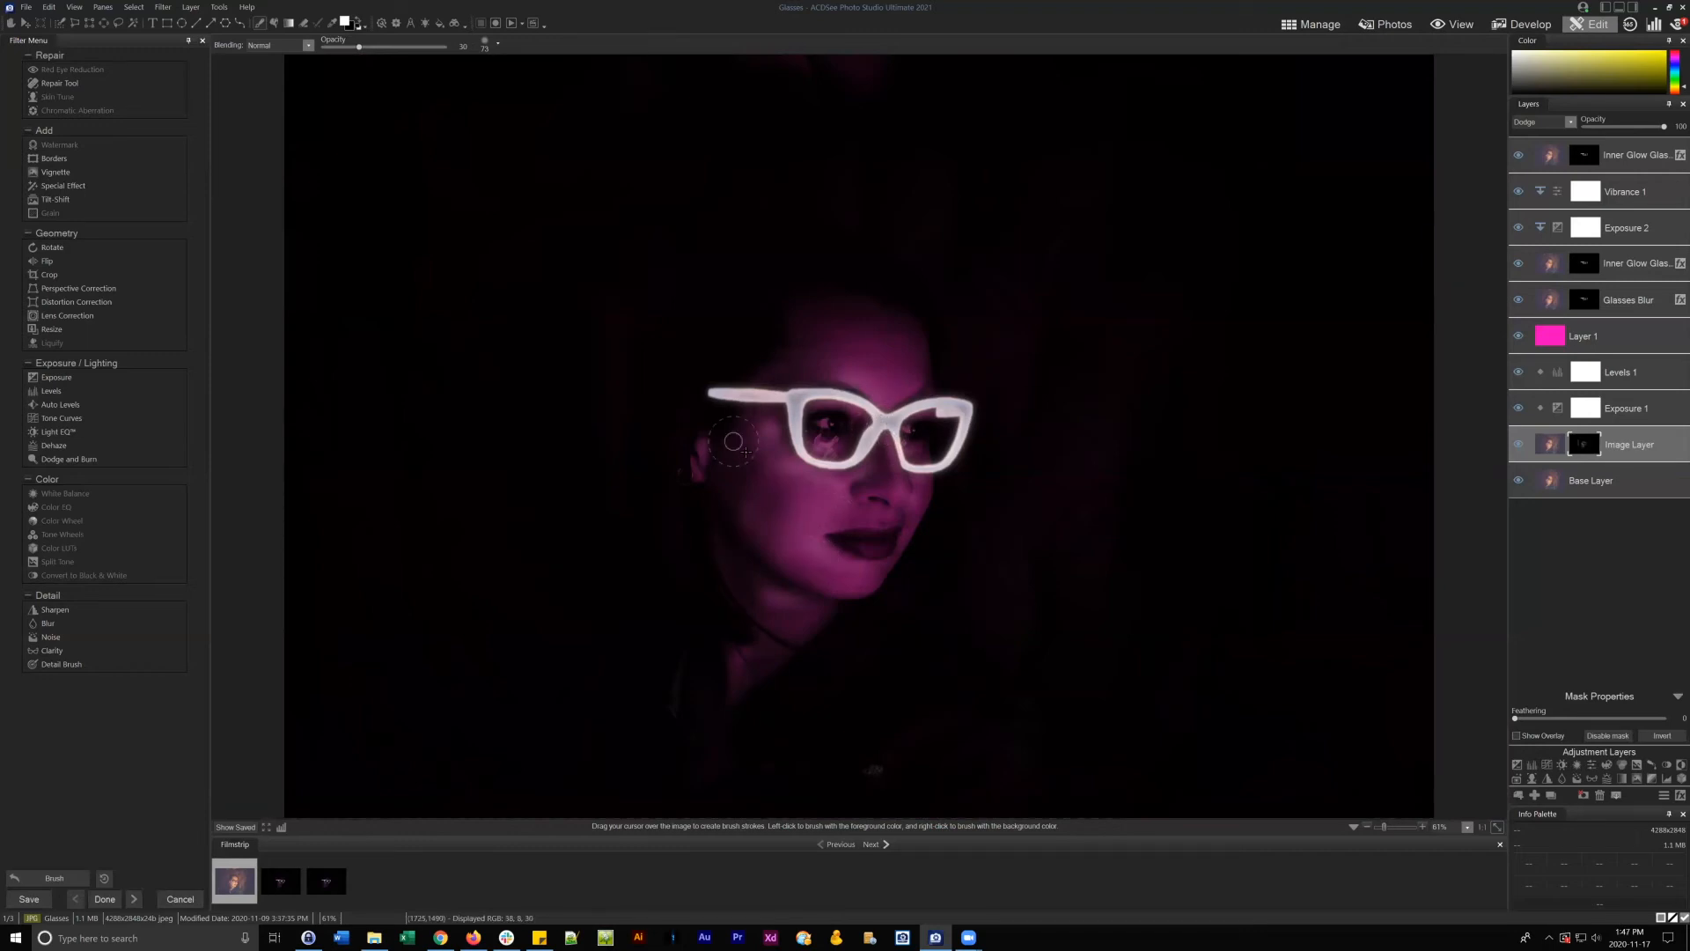
- Lower the Image Layer's opacity to 60 and toggle its visibility to compare the dodged highlights, leaving it shown
{"action": "left_click_drag", "start_coordinate": [1627, 450], "coordinate": [1529, 446]}
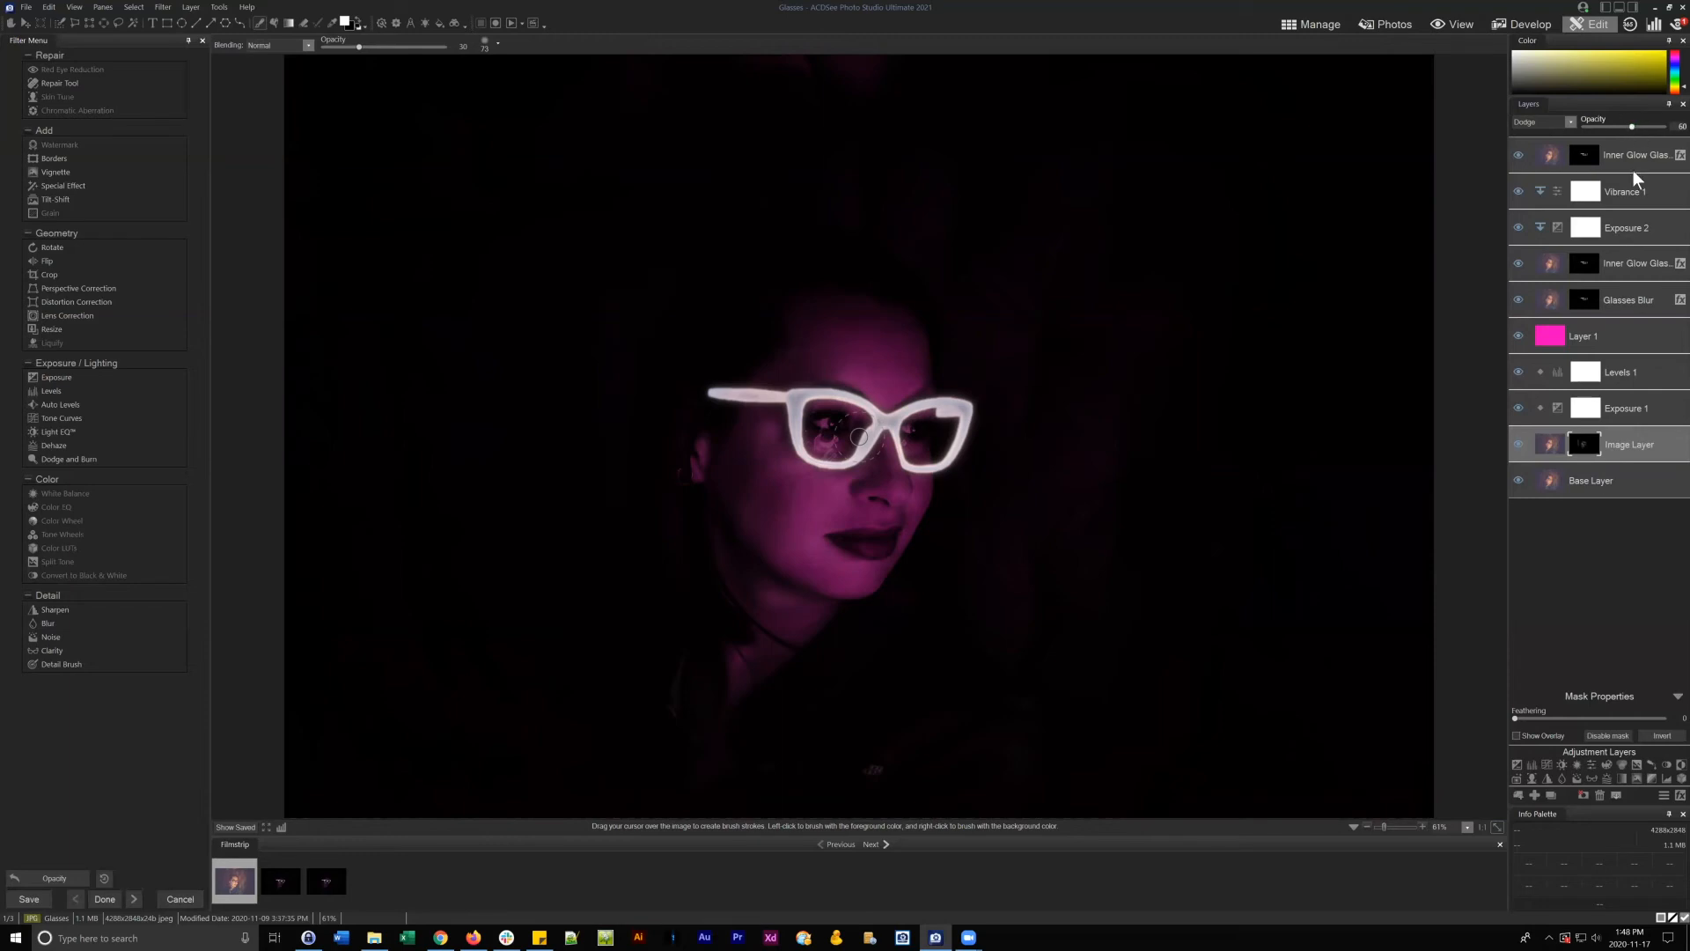
{"action": "left_click", "coordinate": [1592, 489]}
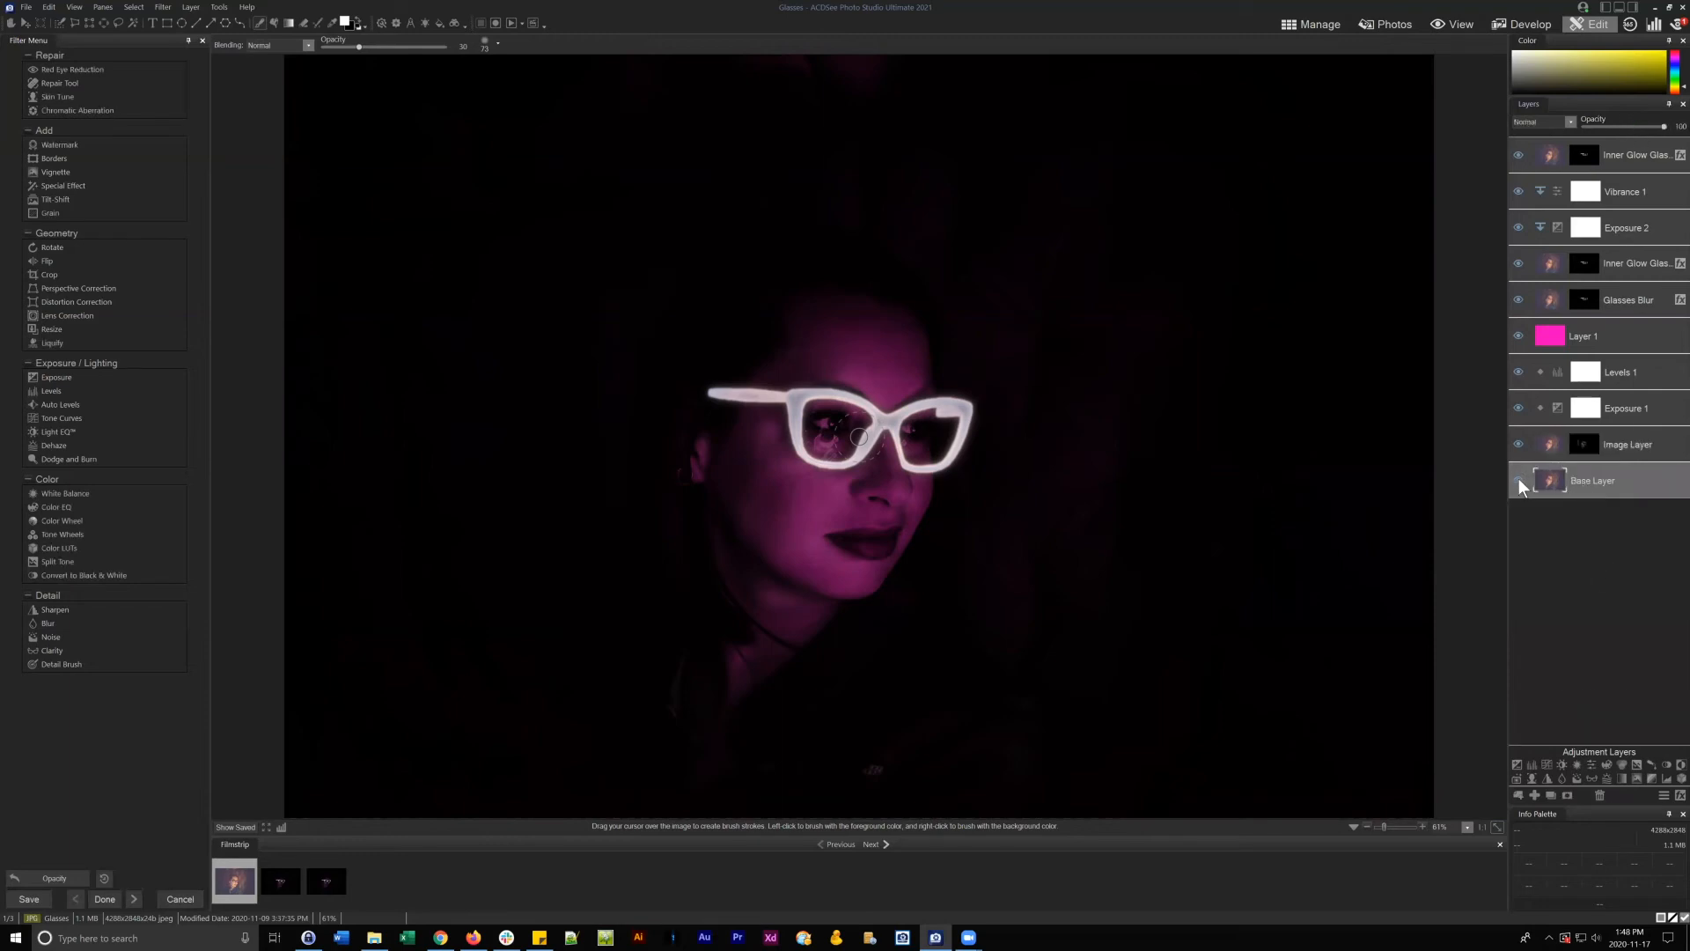
{"action": "left_click", "coordinate": [1518, 480]}
{"action": "left_click", "coordinate": [1518, 480]}
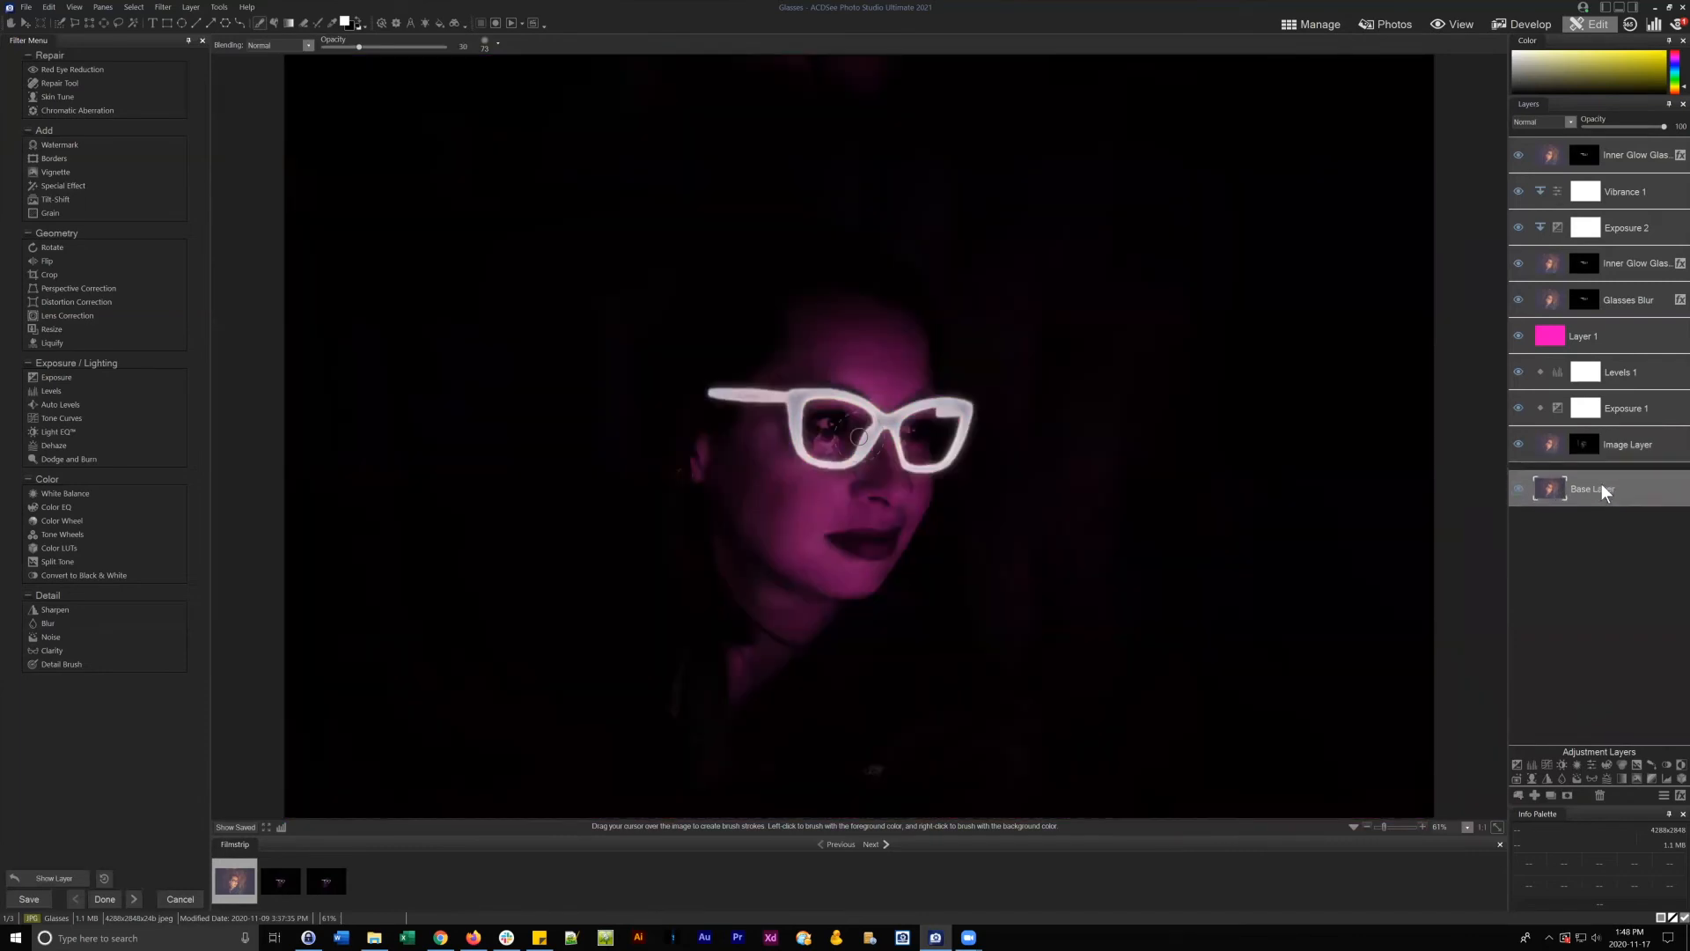
{"action": "left_click", "coordinate": [1629, 441]}
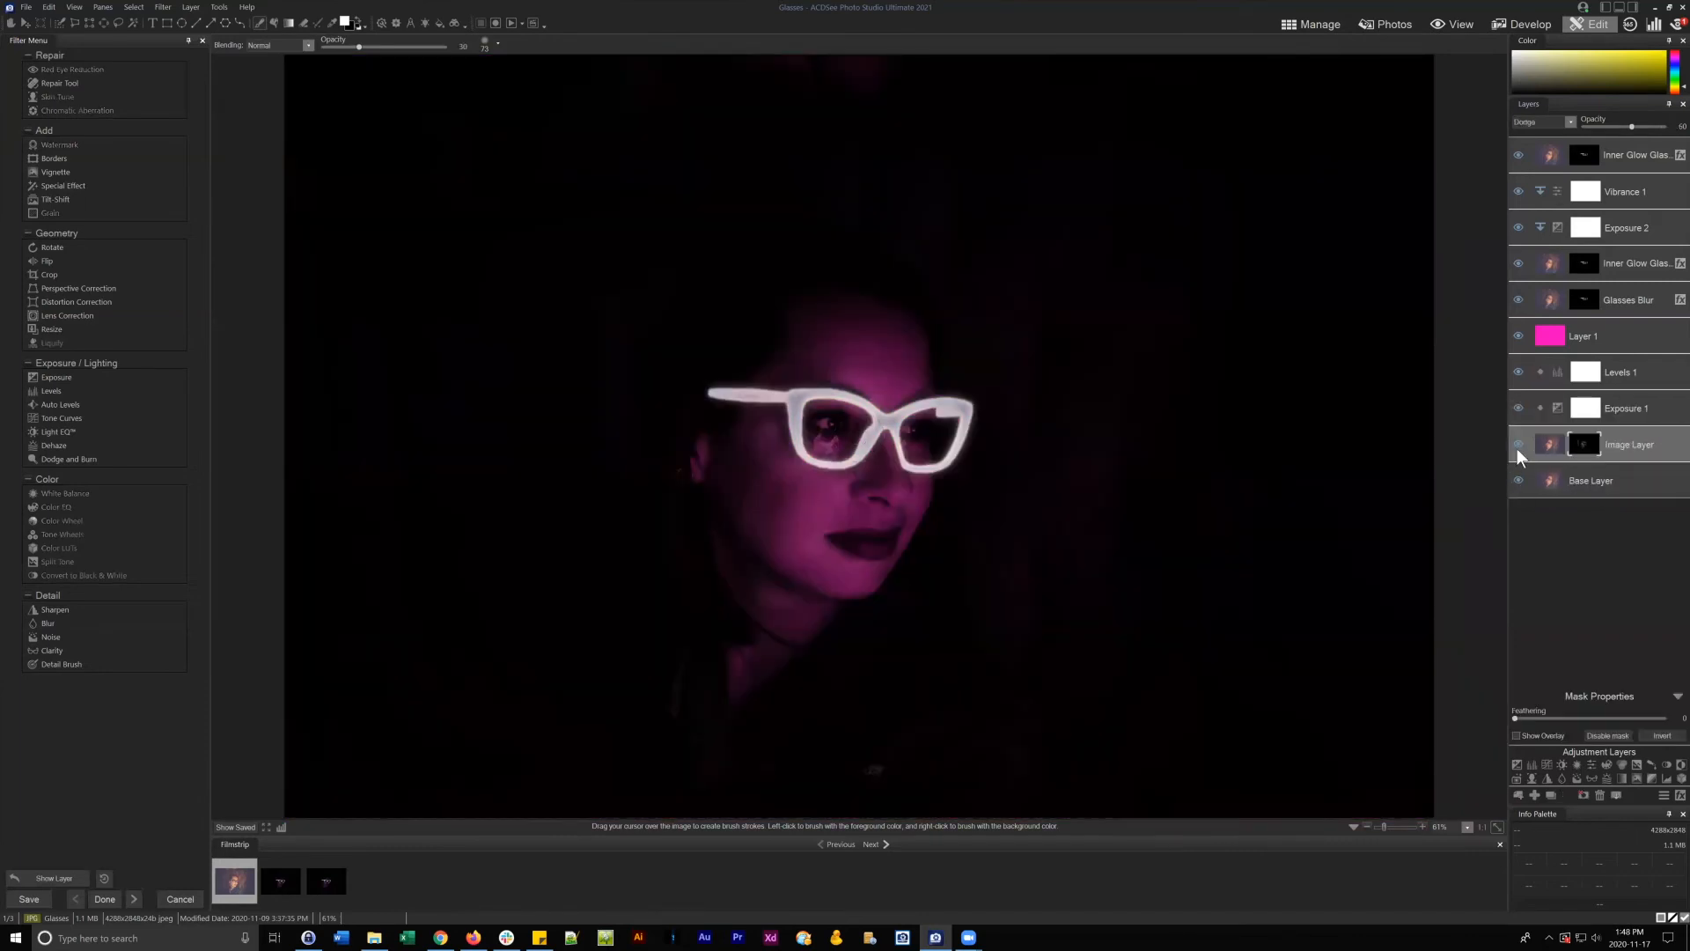
{"action": "left_click", "coordinate": [1519, 444]}
{"action": "left_click", "coordinate": [1518, 443]}
{"action": "left_click", "coordinate": [1518, 443]}
{"action": "left_click", "coordinate": [1517, 444]}
{"action": "left_click", "coordinate": [1517, 444]}
{"action": "left_click", "coordinate": [1518, 443]}
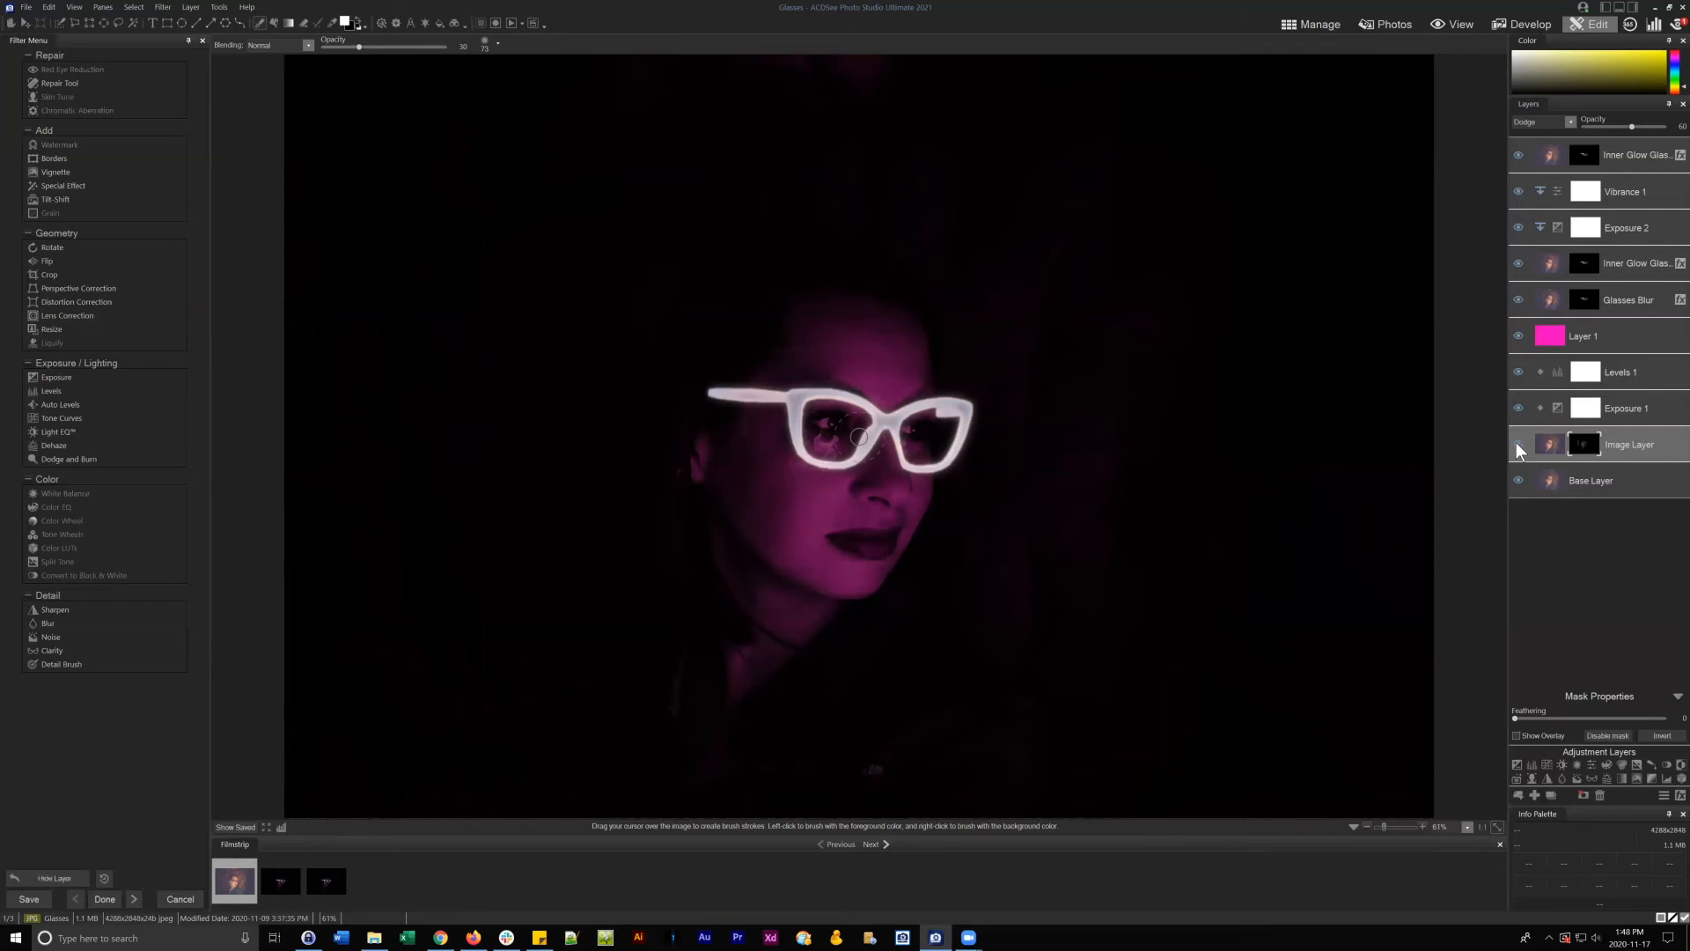
{"action": "left_click", "coordinate": [1517, 443]}
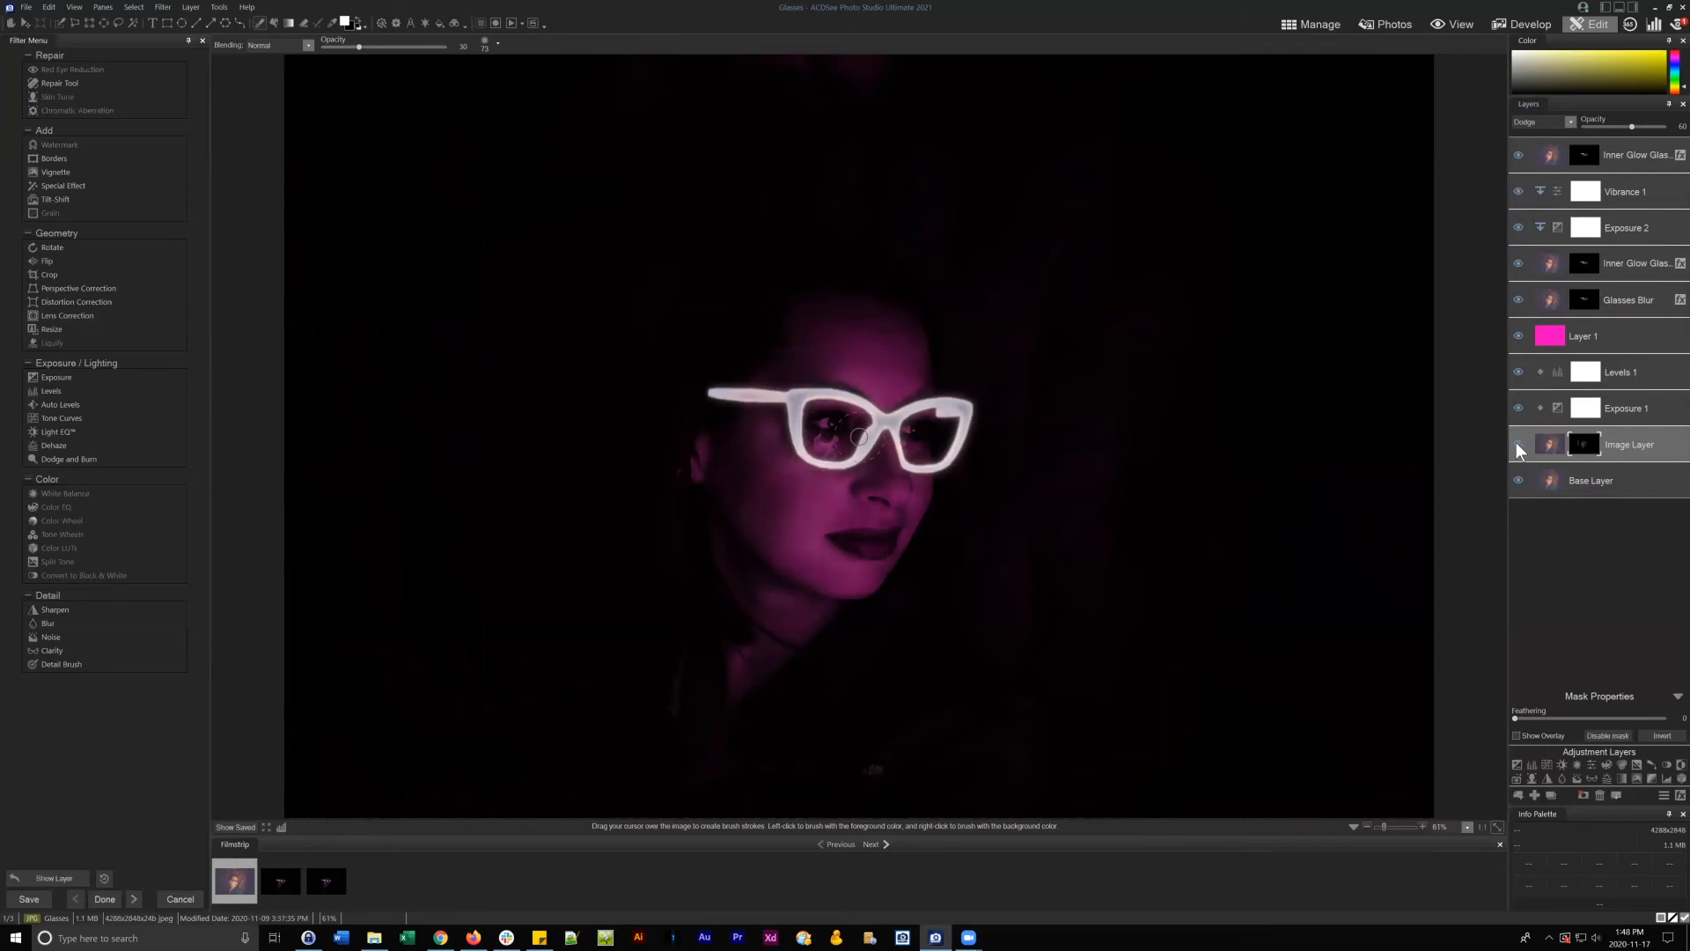
{"action": "left_click", "coordinate": [1604, 336]}
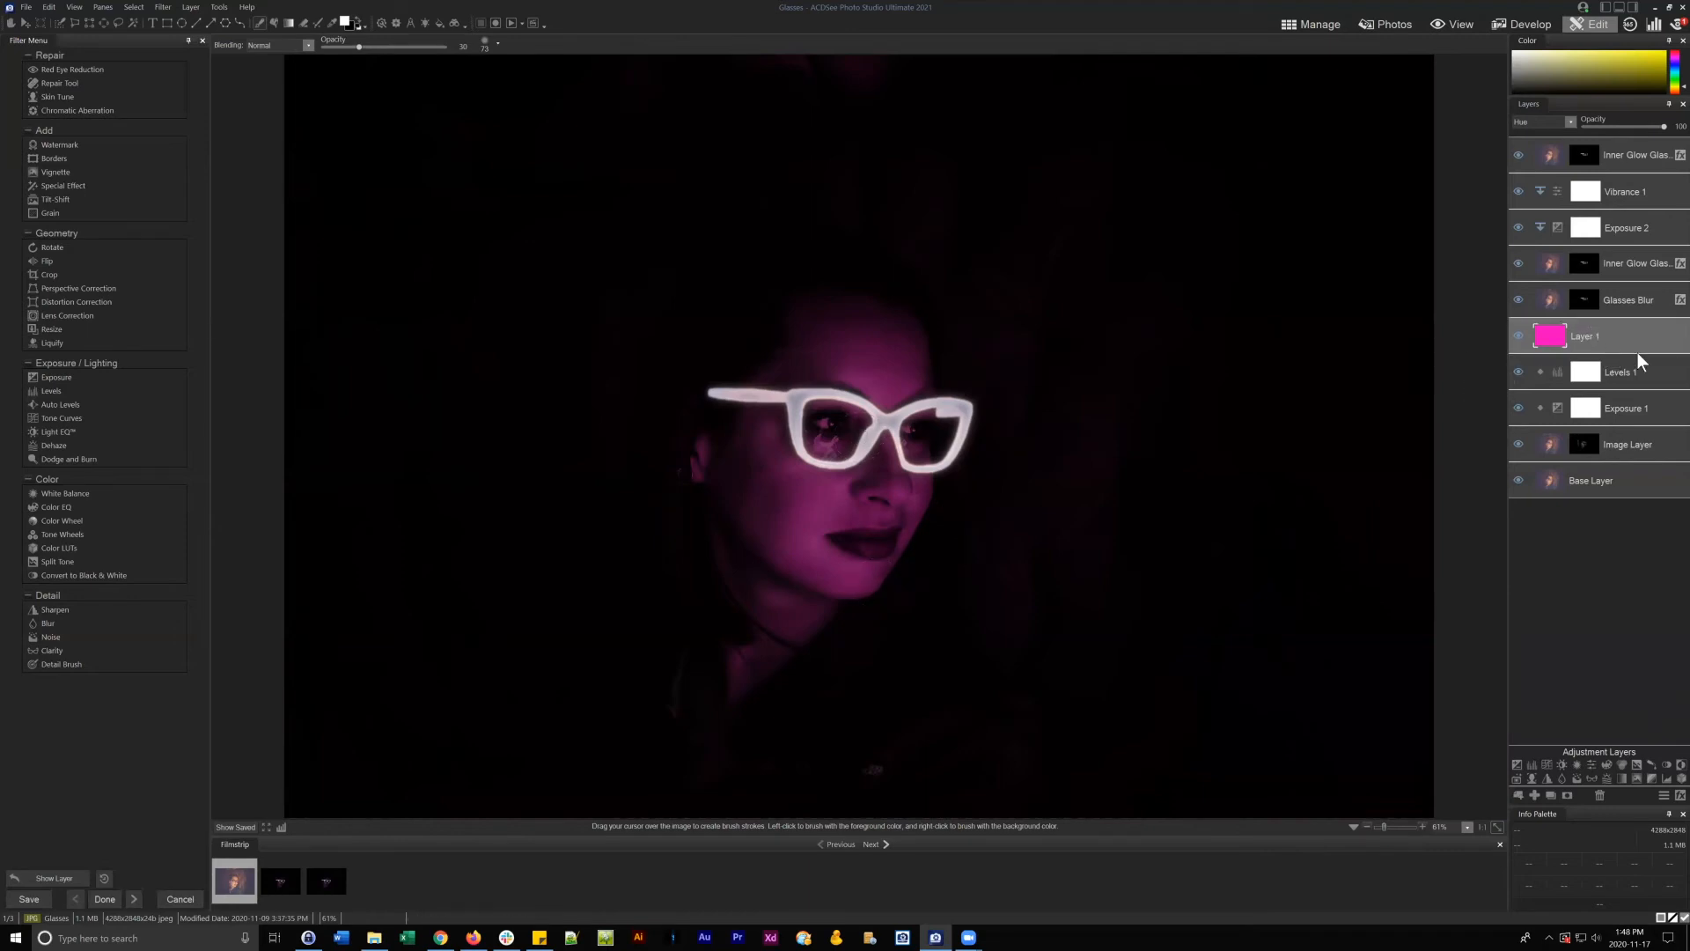
{"action": "left_click", "coordinate": [1584, 445]}
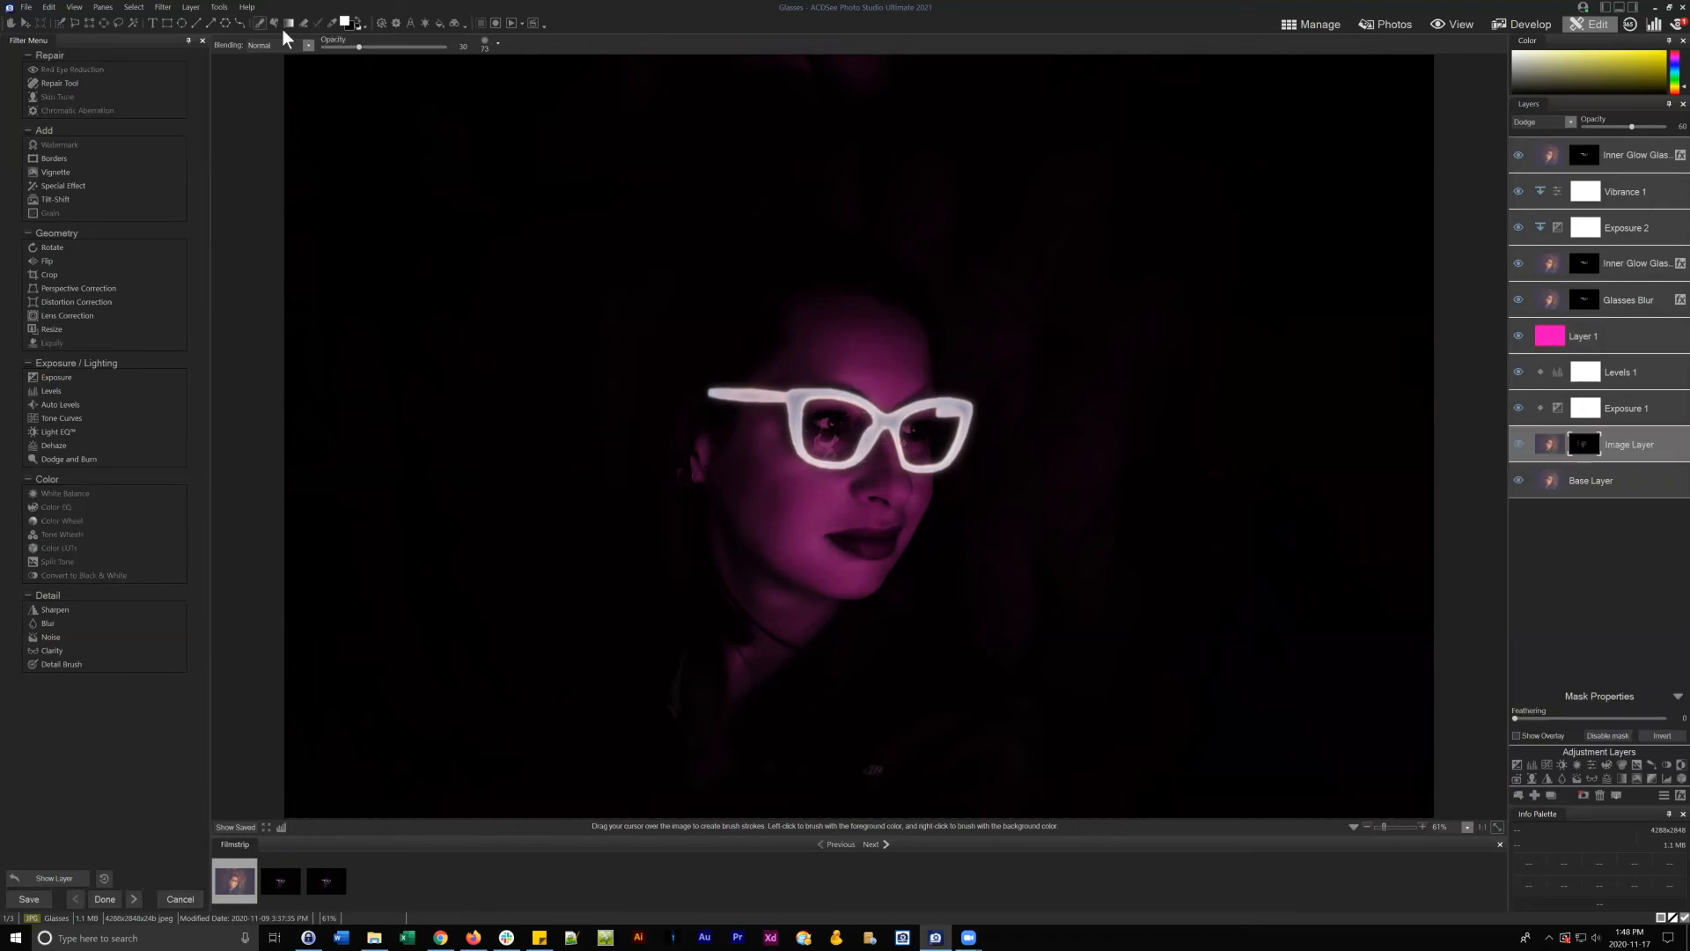
{"action": "left_click", "coordinate": [1596, 338]}
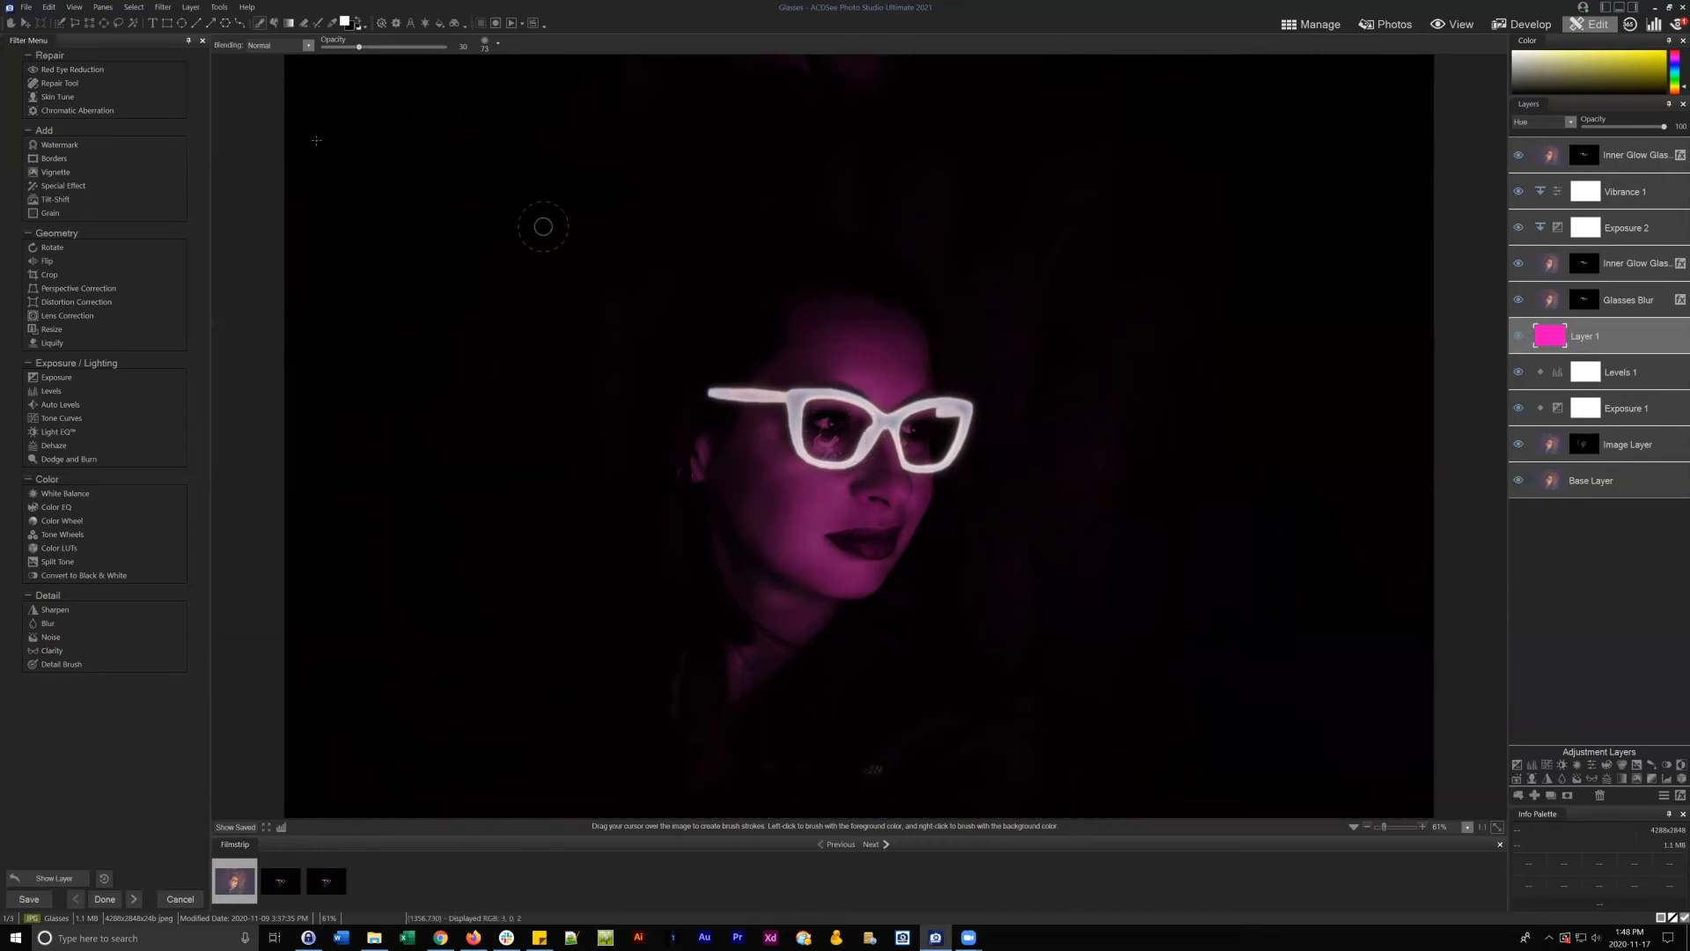
{"action": "left_click", "coordinate": [344, 22]}
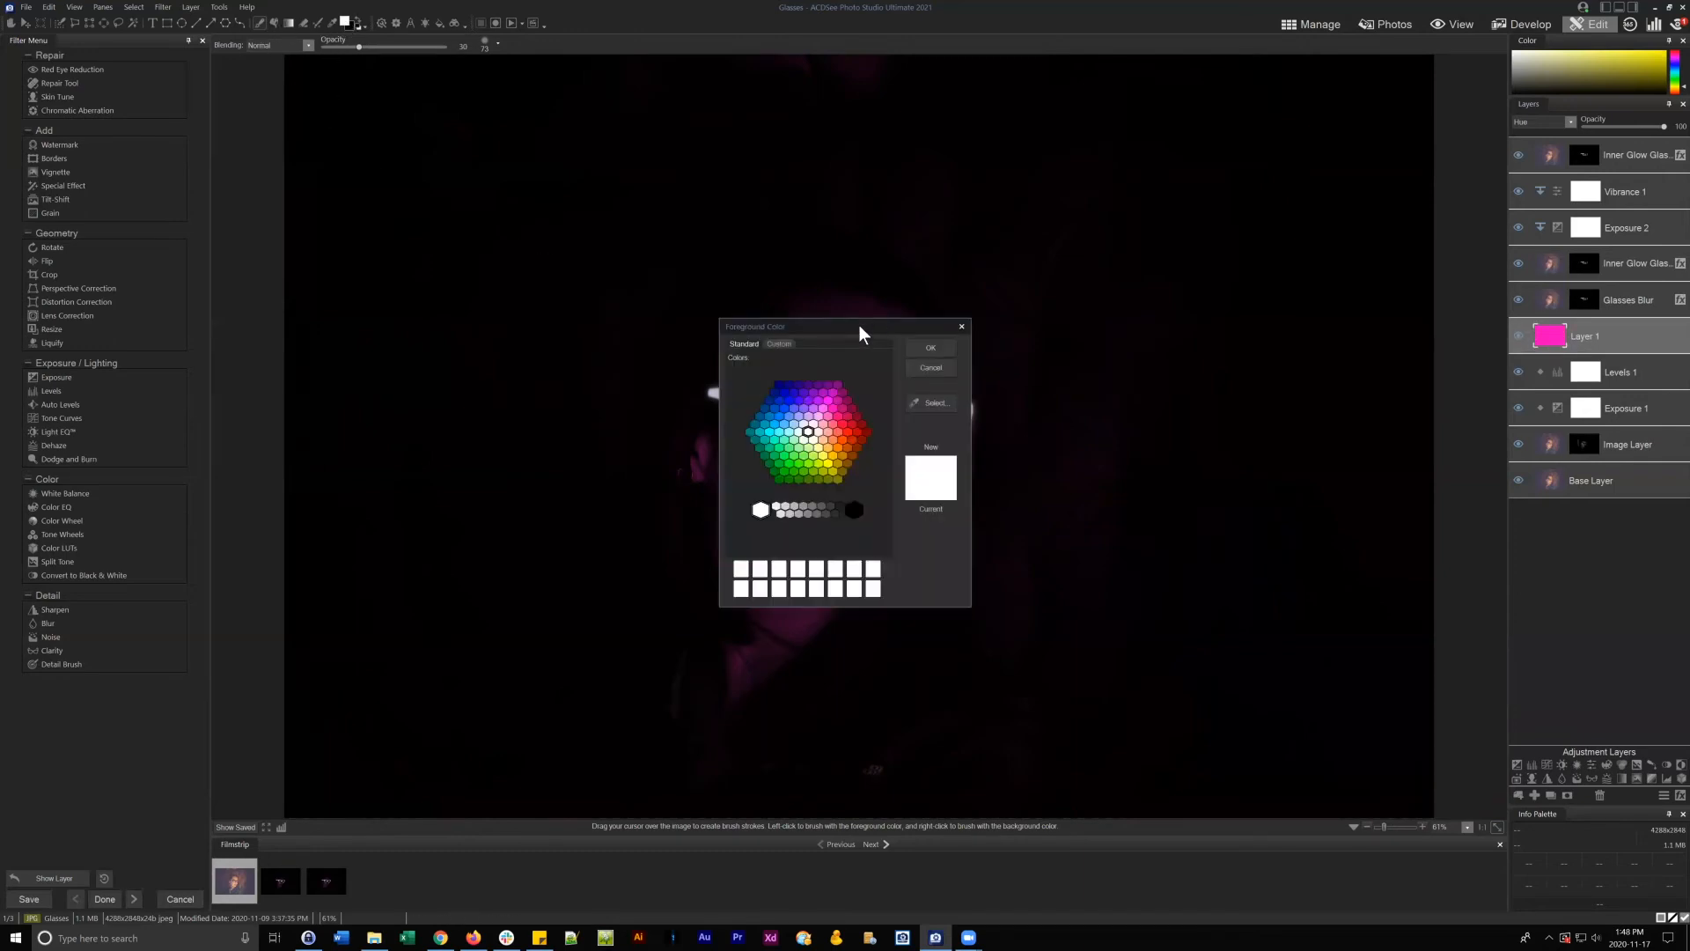
{"action": "left_click_drag", "start_coordinate": [859, 326], "coordinate": [667, 346]}
{"action": "left_click", "coordinate": [797, 389]}
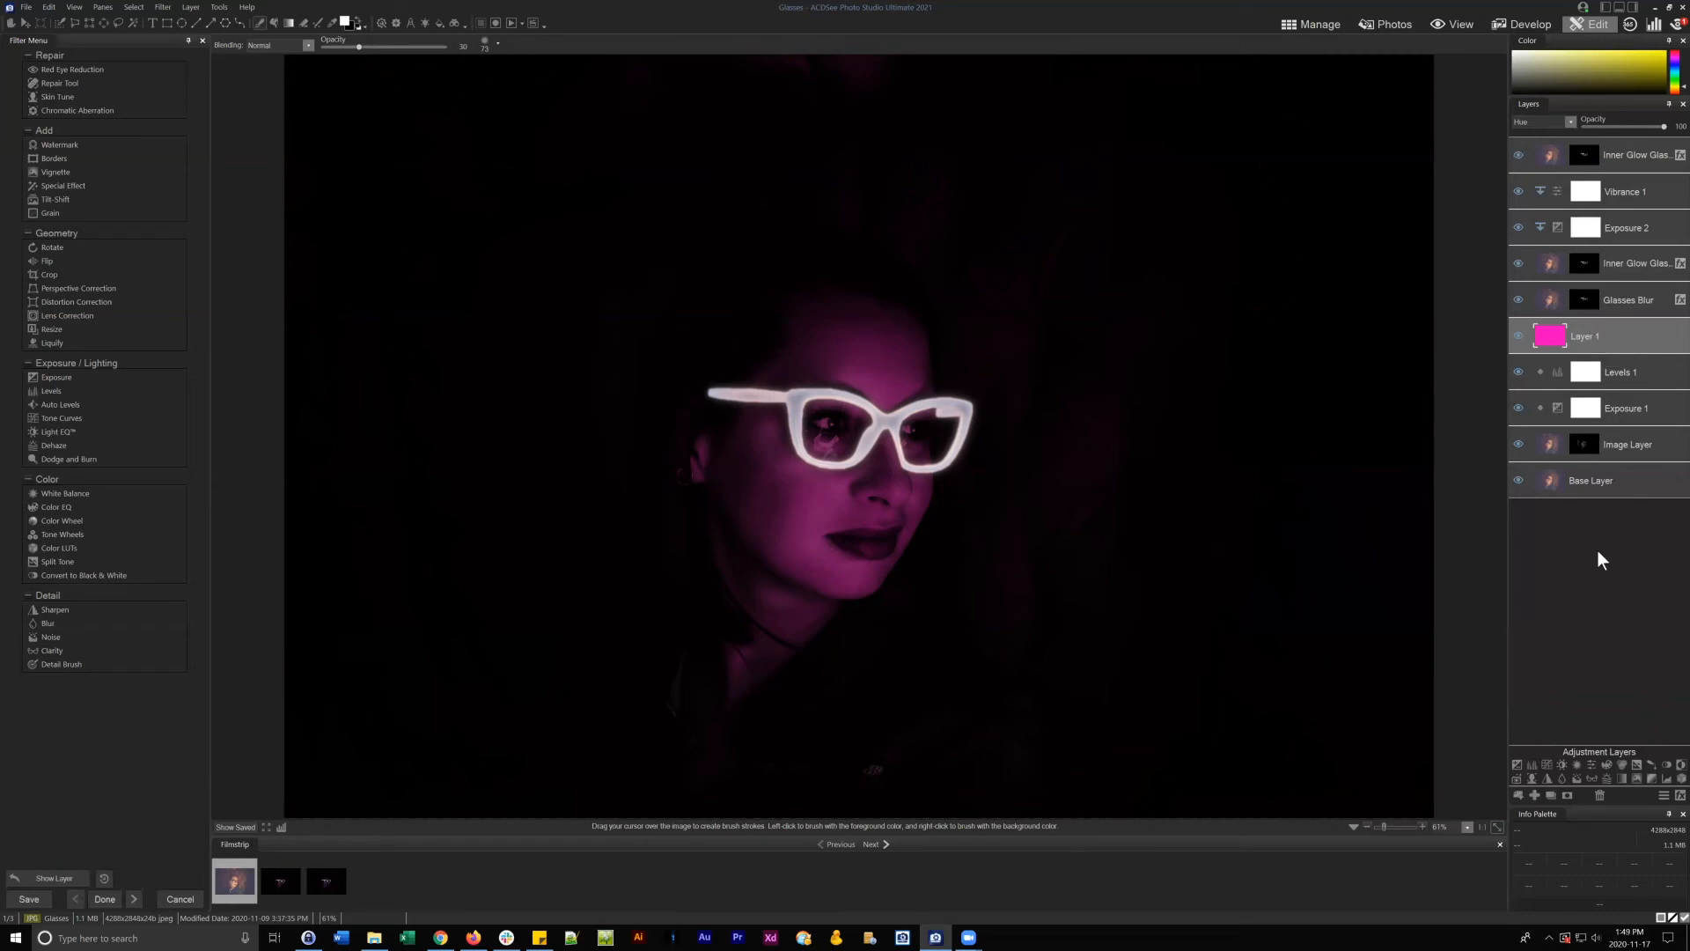
- Add a Vibrance adjustment layer directly above the magenta Layer 1 and clip it to that layer
{"action": "left_click", "coordinate": [1589, 762]}
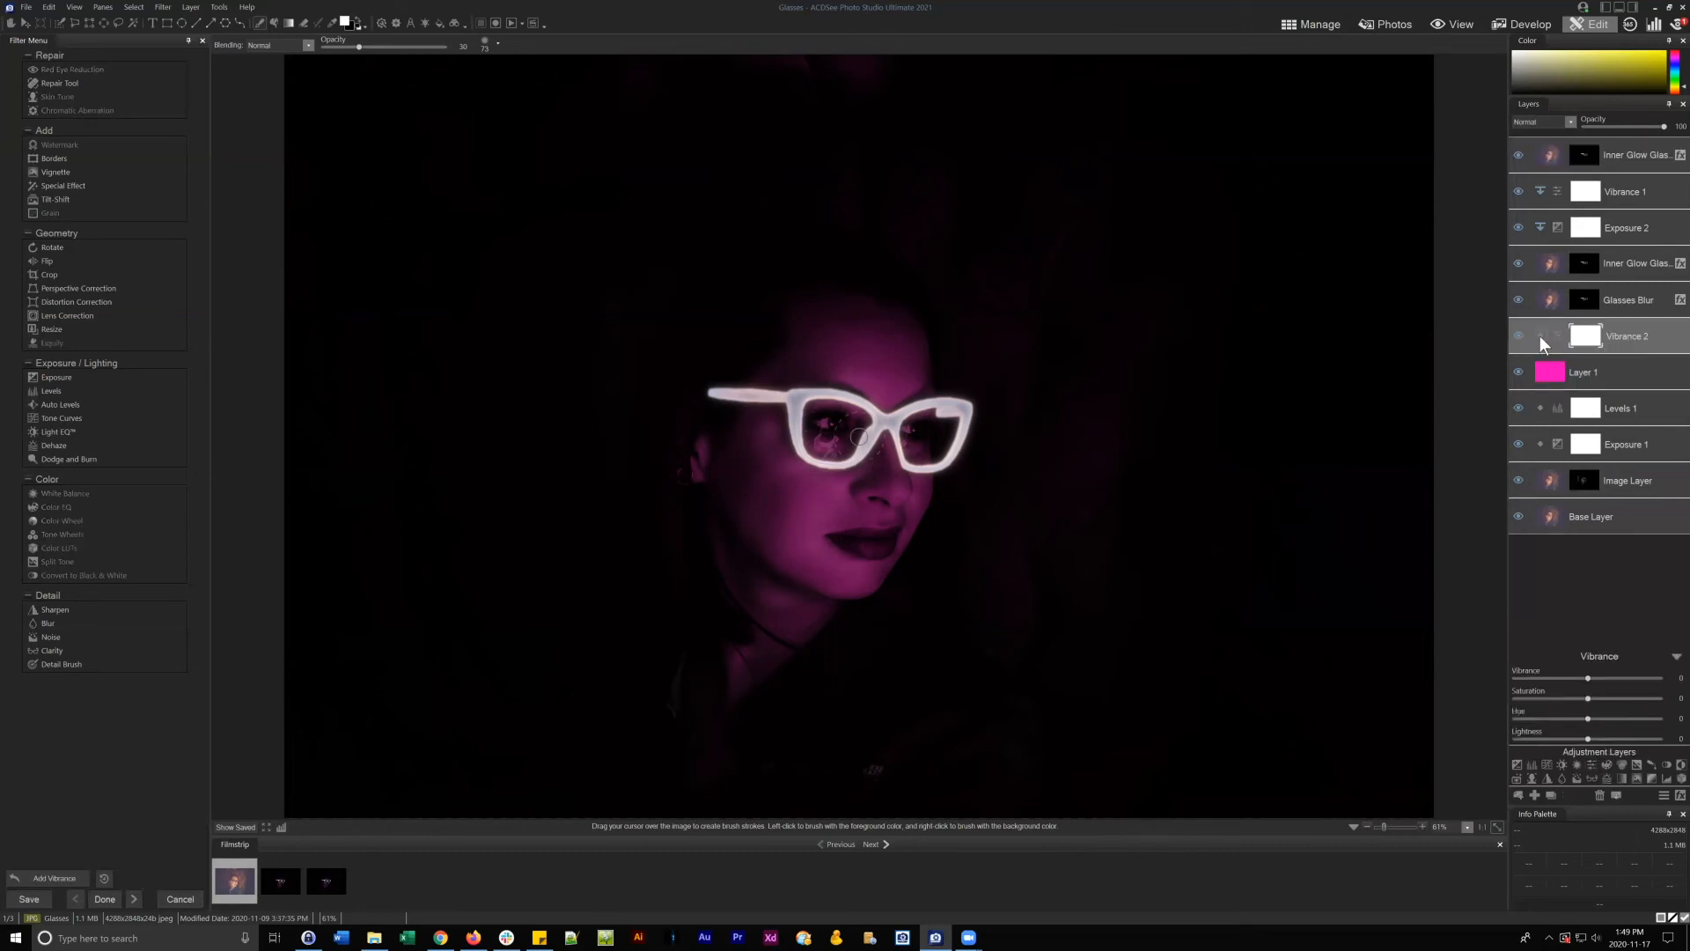
{"action": "left_click", "coordinate": [1539, 335]}
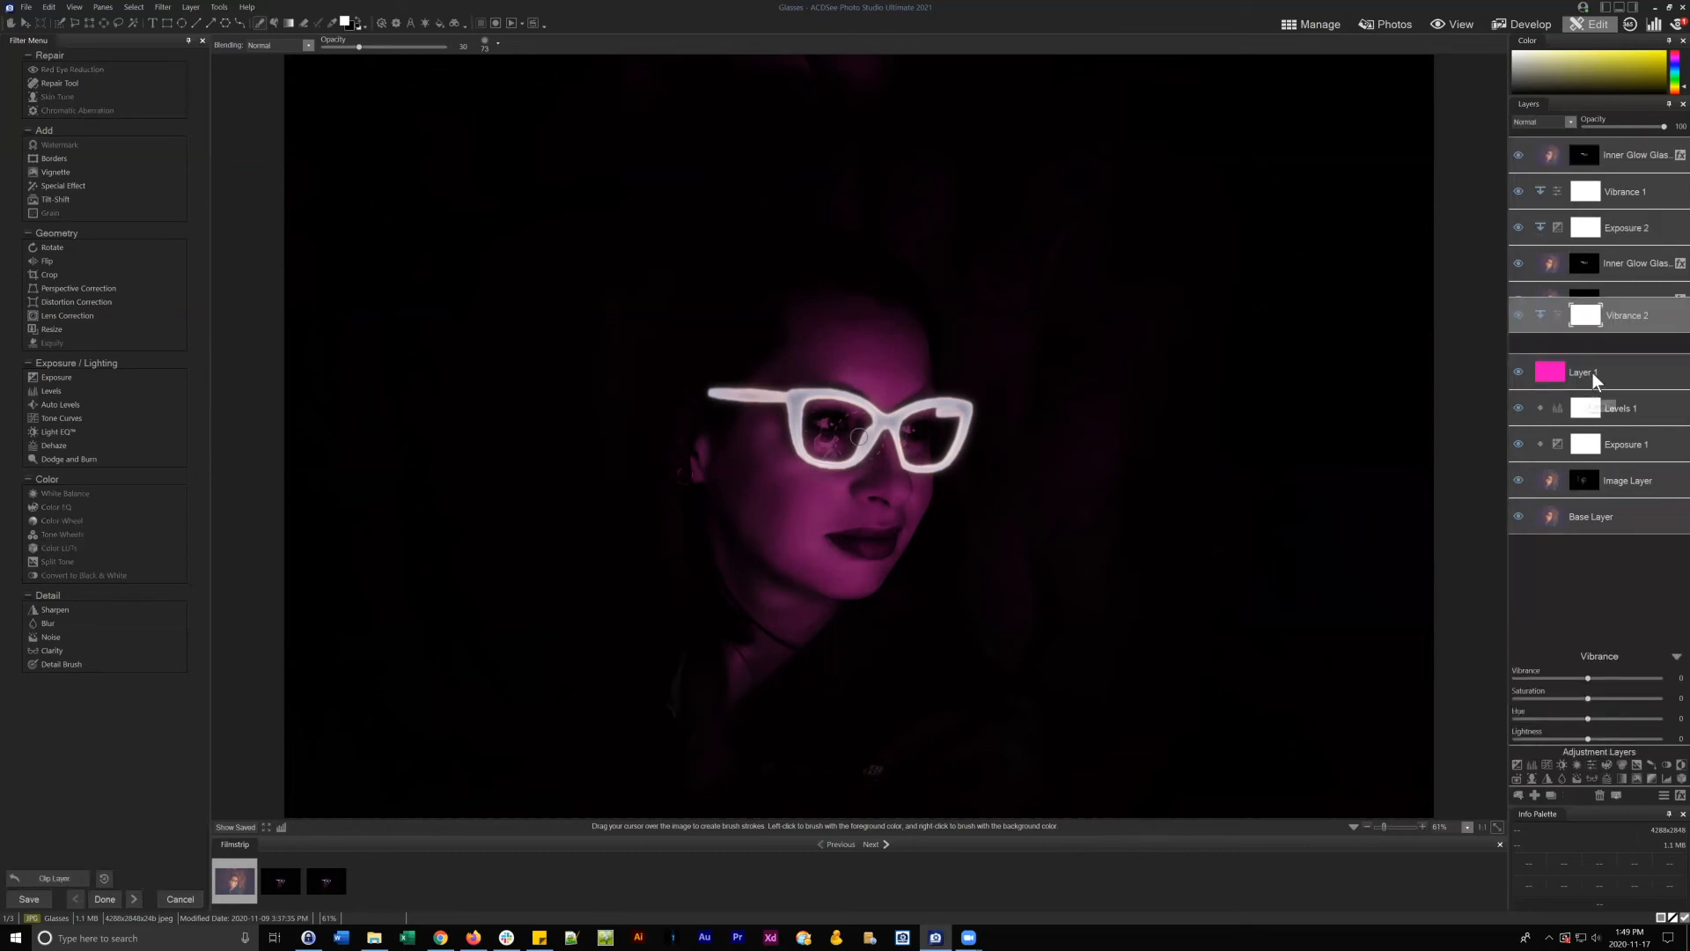
{"action": "left_click", "coordinate": [1532, 370]}
{"action": "left_click", "coordinate": [1518, 371]}
- Shift the hue of the Vibrance 2 adjustment to turn the magenta tint on the face purple
{"action": "left_click", "coordinate": [1630, 334]}
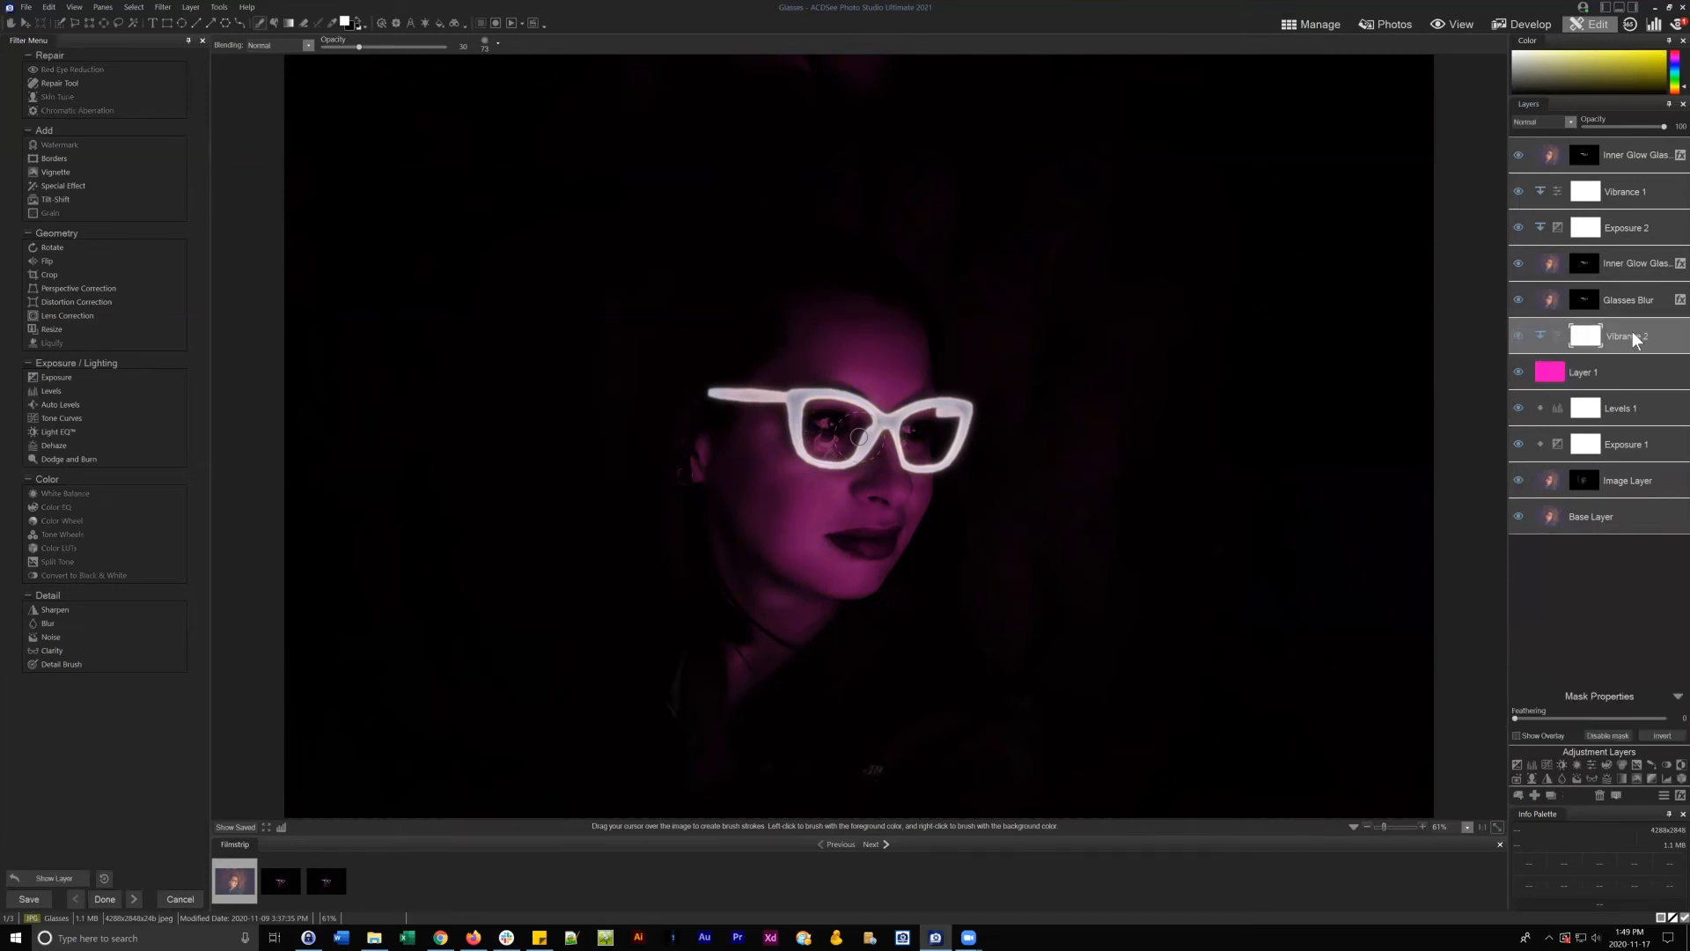
{"action": "left_click", "coordinate": [1577, 340]}
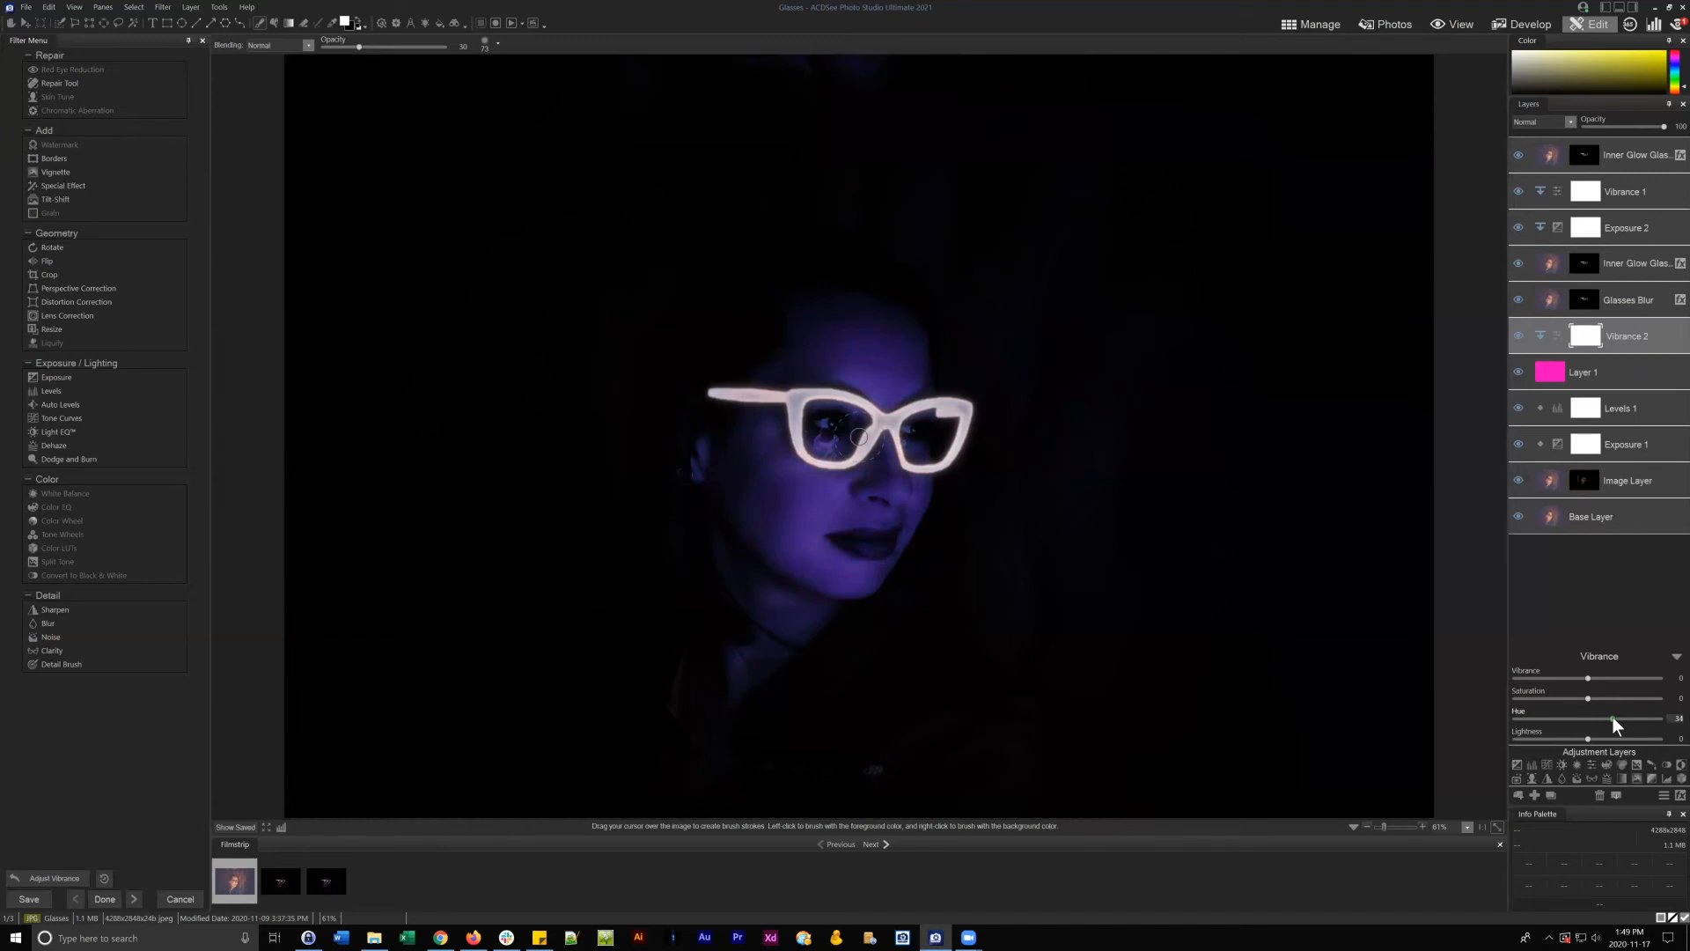
{"action": "left_click_drag", "start_coordinate": [1613, 717], "coordinate": [1613, 717]}
{"action": "left_click_drag", "start_coordinate": [1576, 678], "coordinate": [1602, 717]}
- Lower the opacity of the magenta Layer 1 to 80 to soften the colour tint
{"action": "left_click", "coordinate": [1588, 377]}
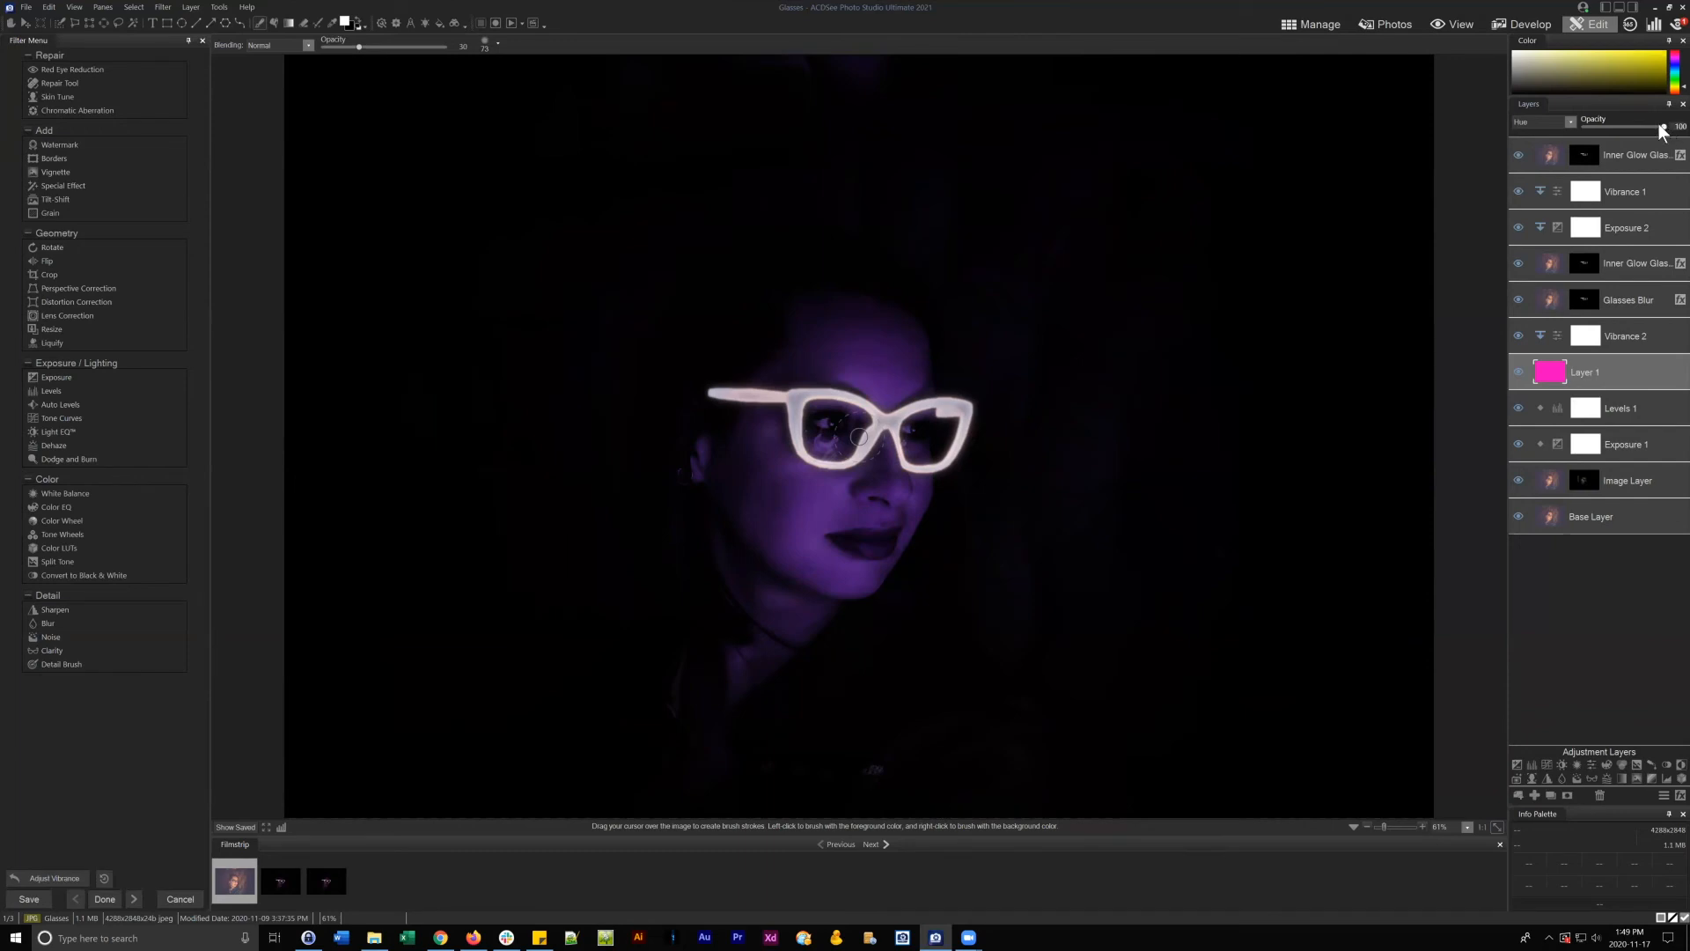
{"action": "left_click_drag", "start_coordinate": [1664, 129], "coordinate": [1651, 132]}
{"action": "left_click", "coordinate": [1644, 477]}
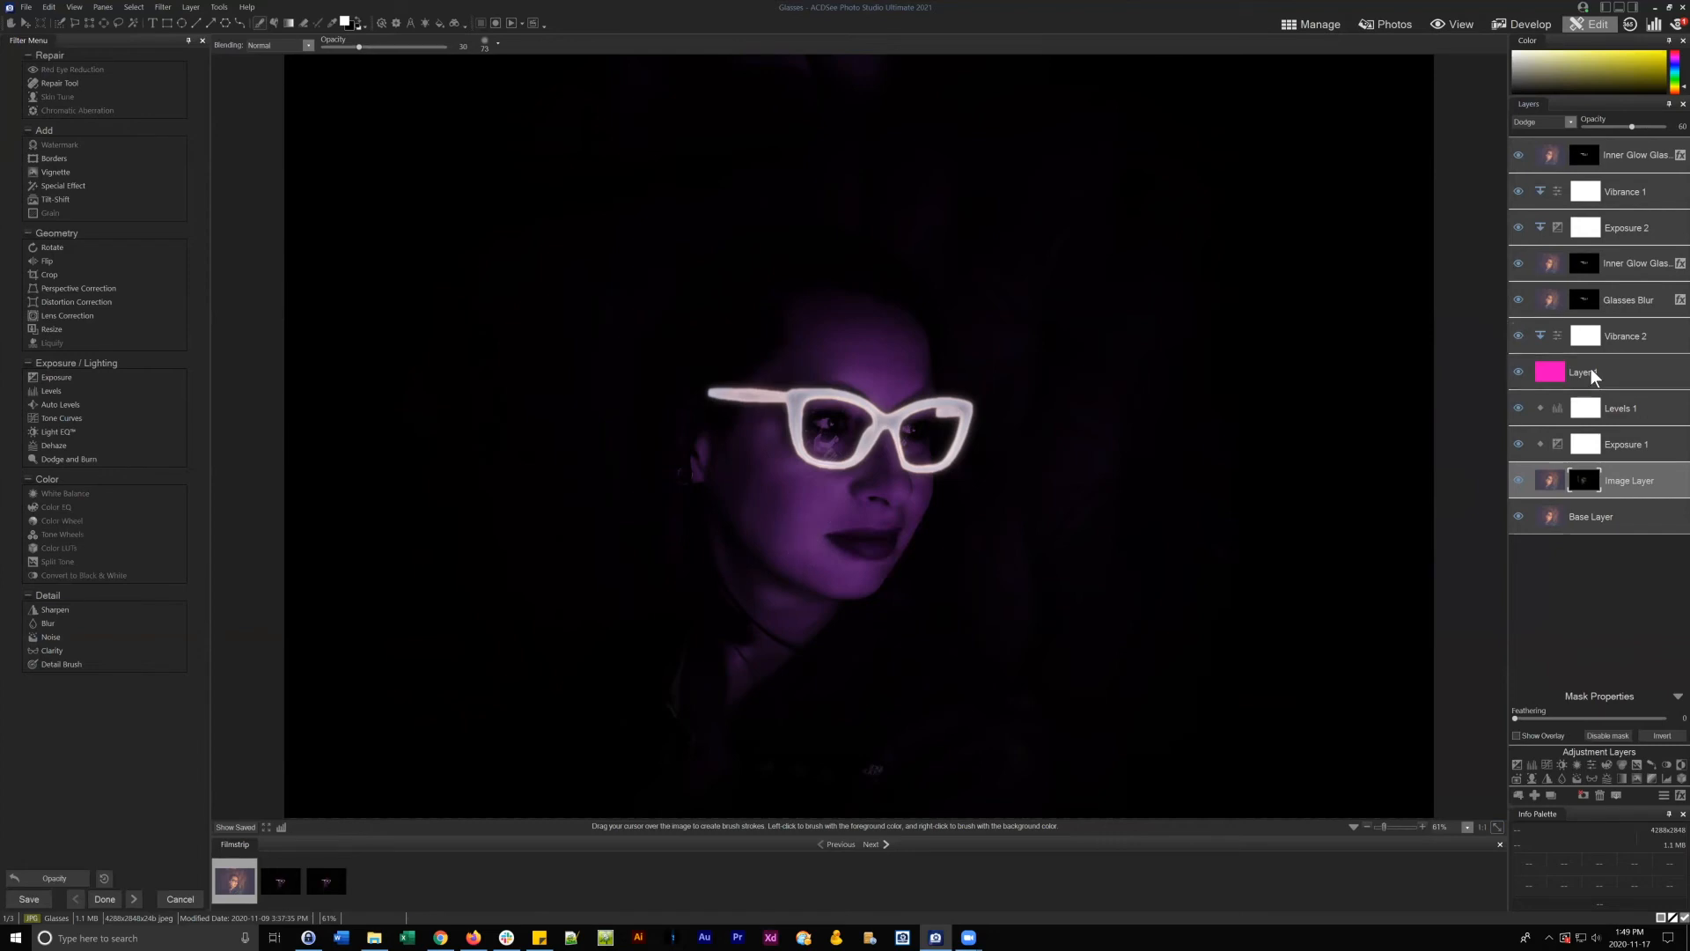
{"action": "left_click", "coordinate": [1591, 371]}
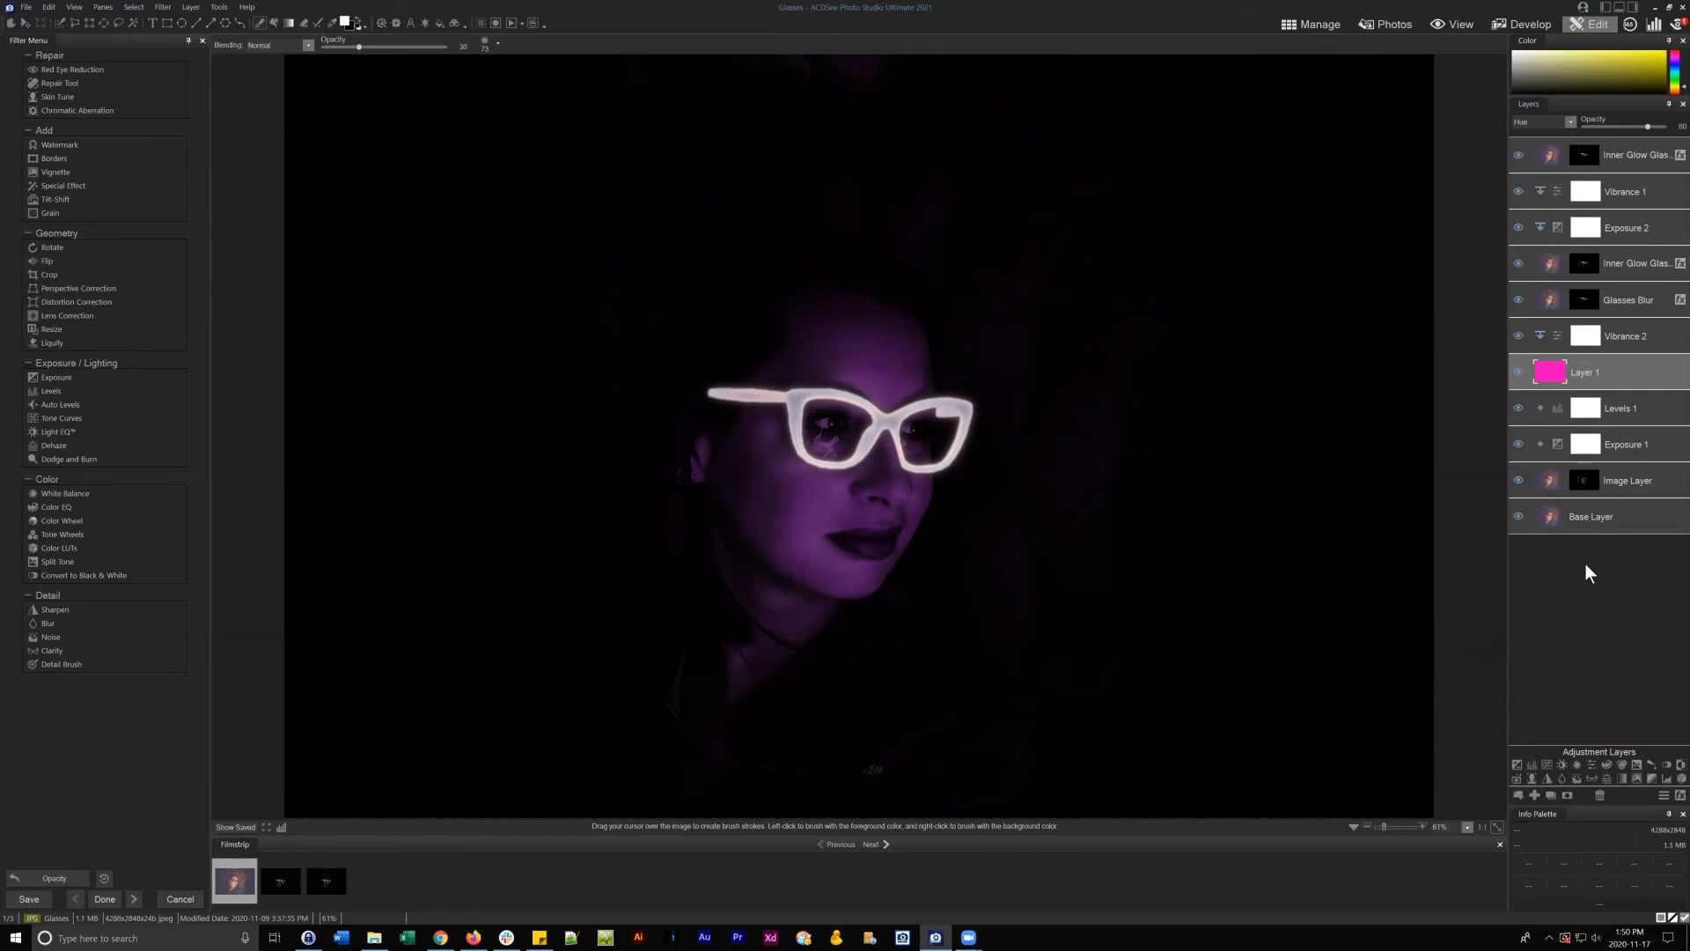
- Duplicate the Base Layer to get a separate copy for retouching the reflections in the lenses
{"action": "left_click", "coordinate": [1600, 521]}
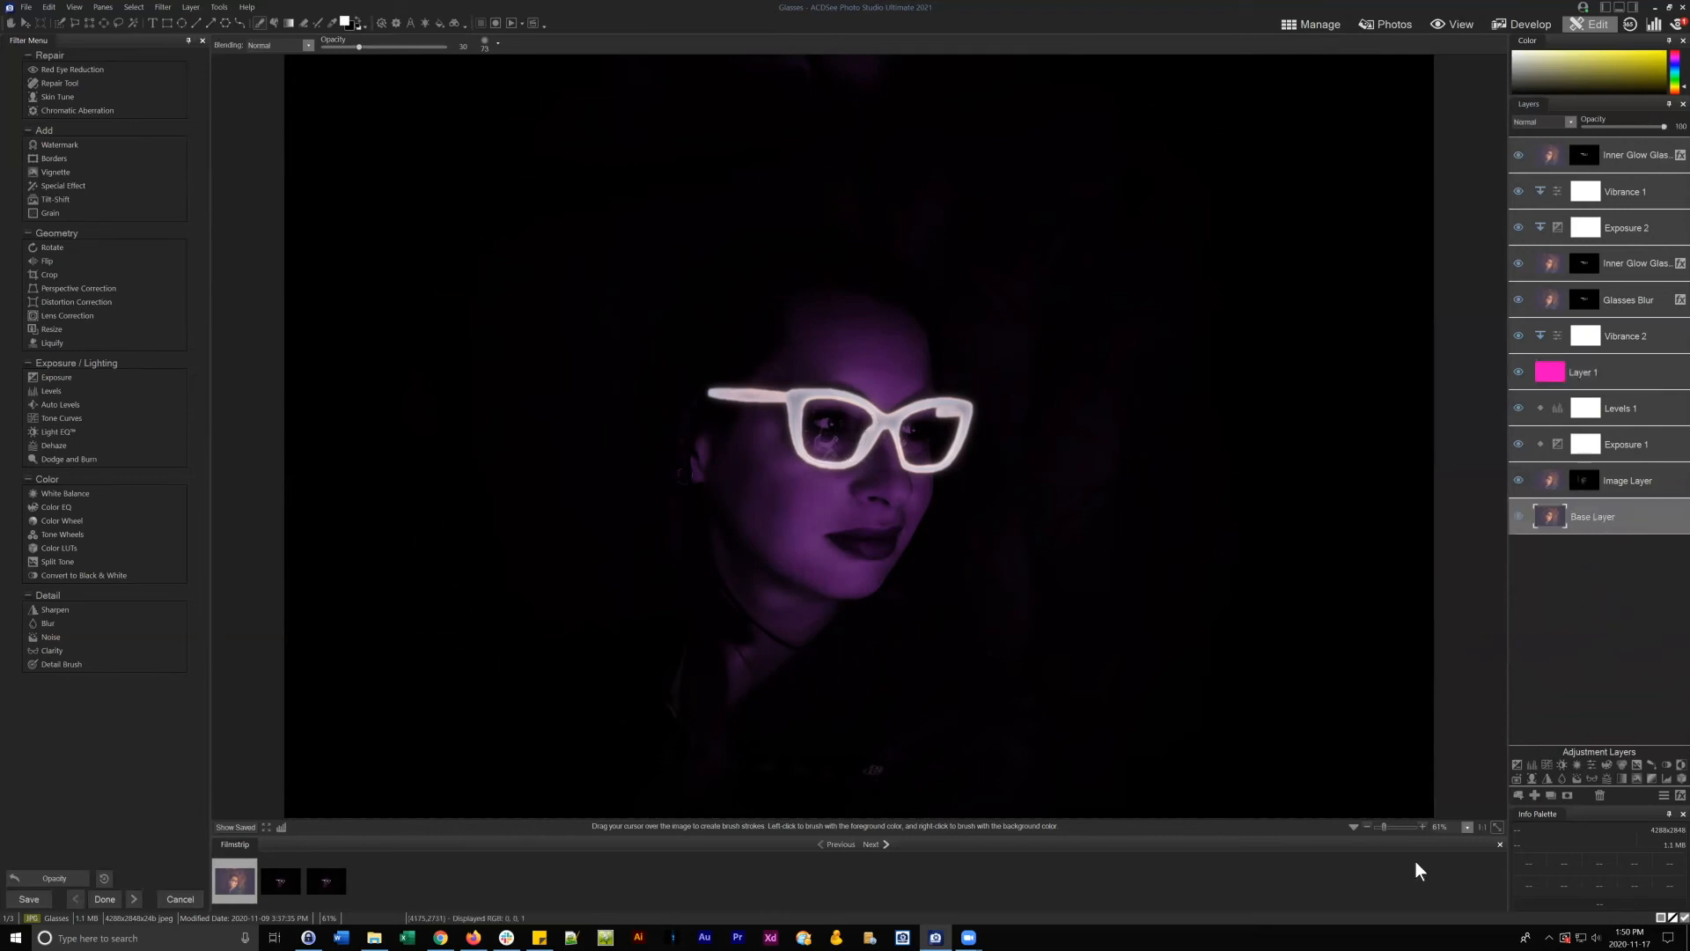
{"action": "scroll", "coordinate": [858, 436], "scroll_direction": "up", "scroll_amount": 8}
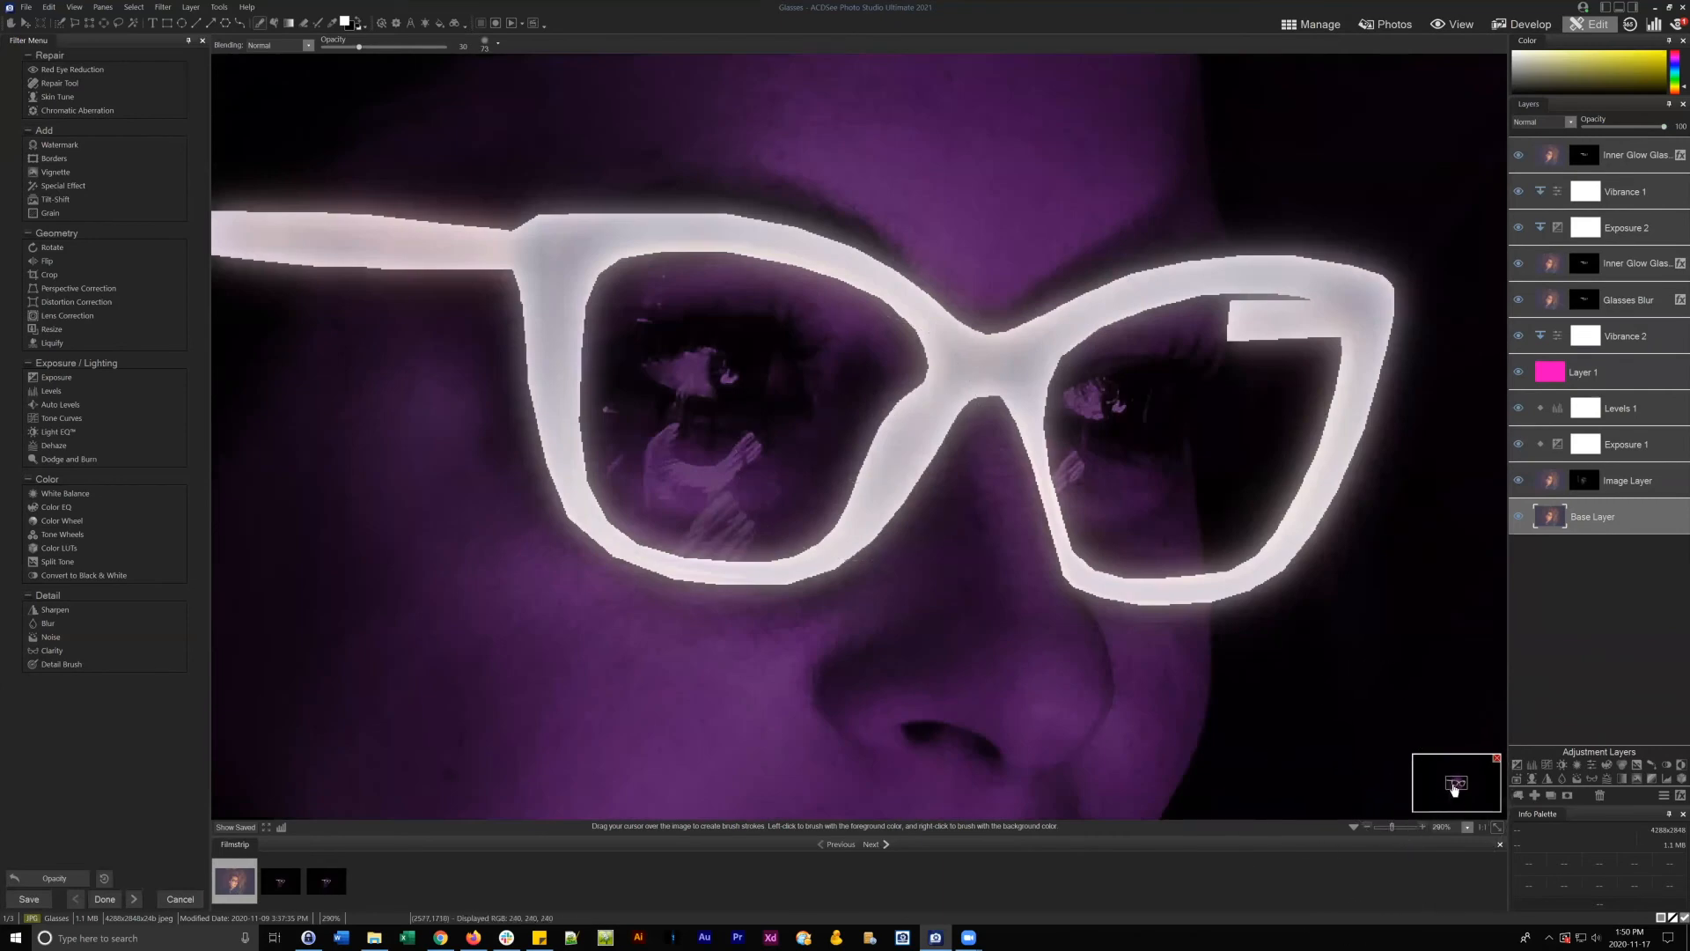
{"action": "left_click_drag", "start_coordinate": [1444, 789], "coordinate": [1444, 793]}
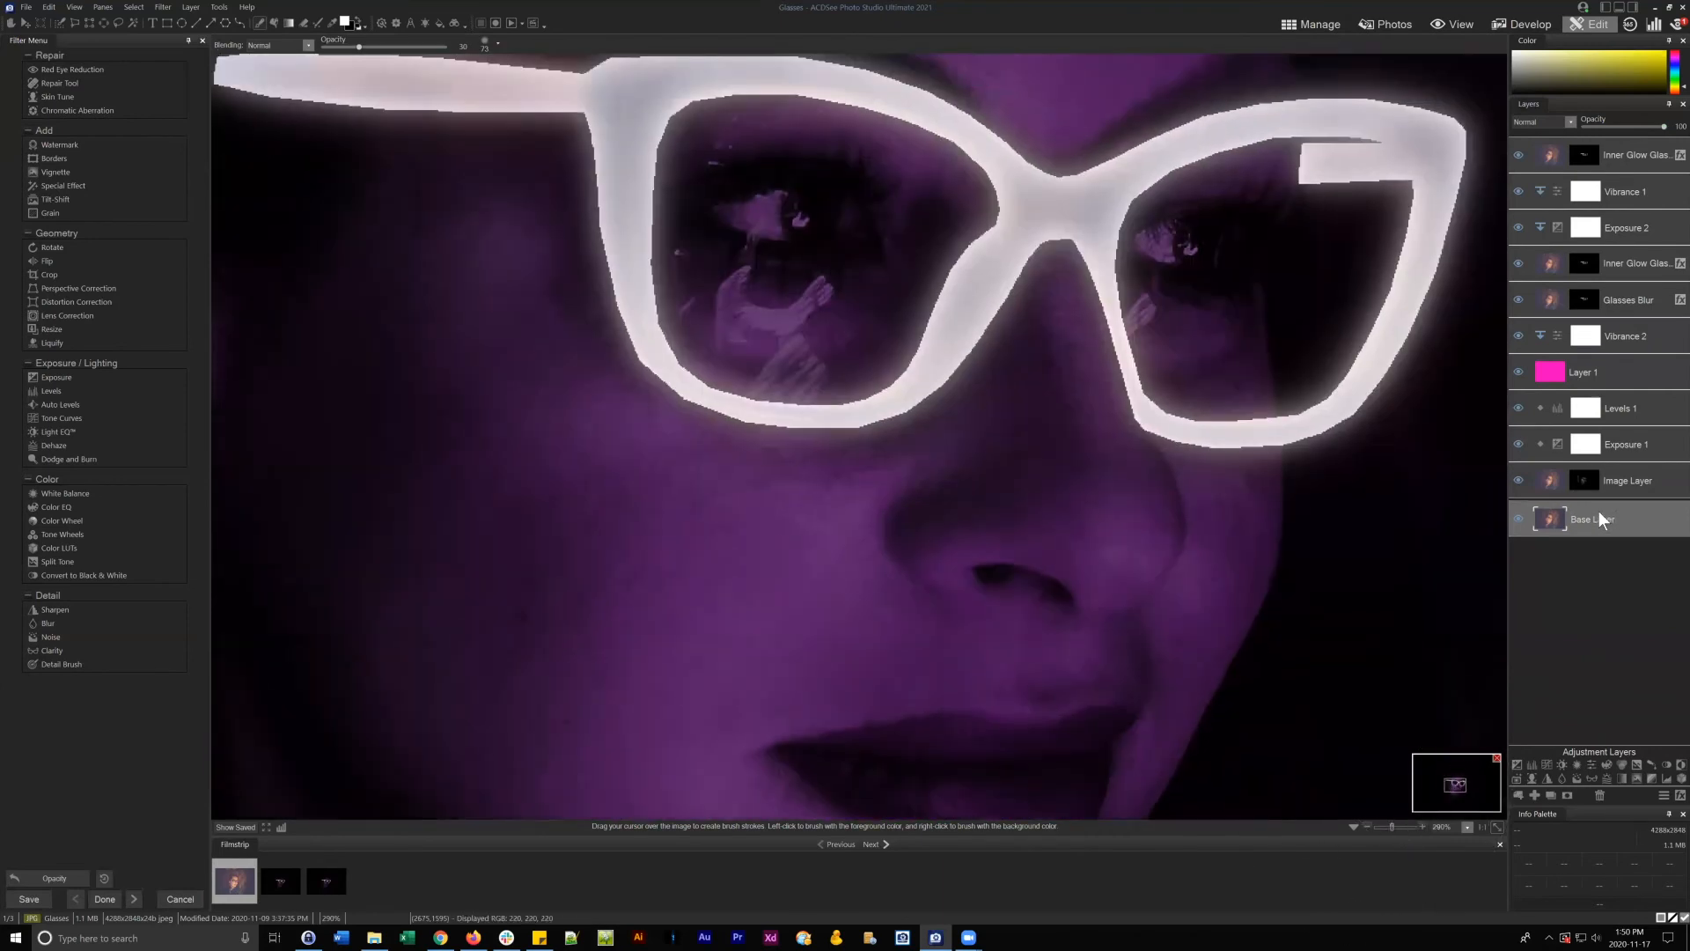
{"action": "right_click", "coordinate": [1582, 513]}
{"action": "left_click", "coordinate": [1554, 540]}
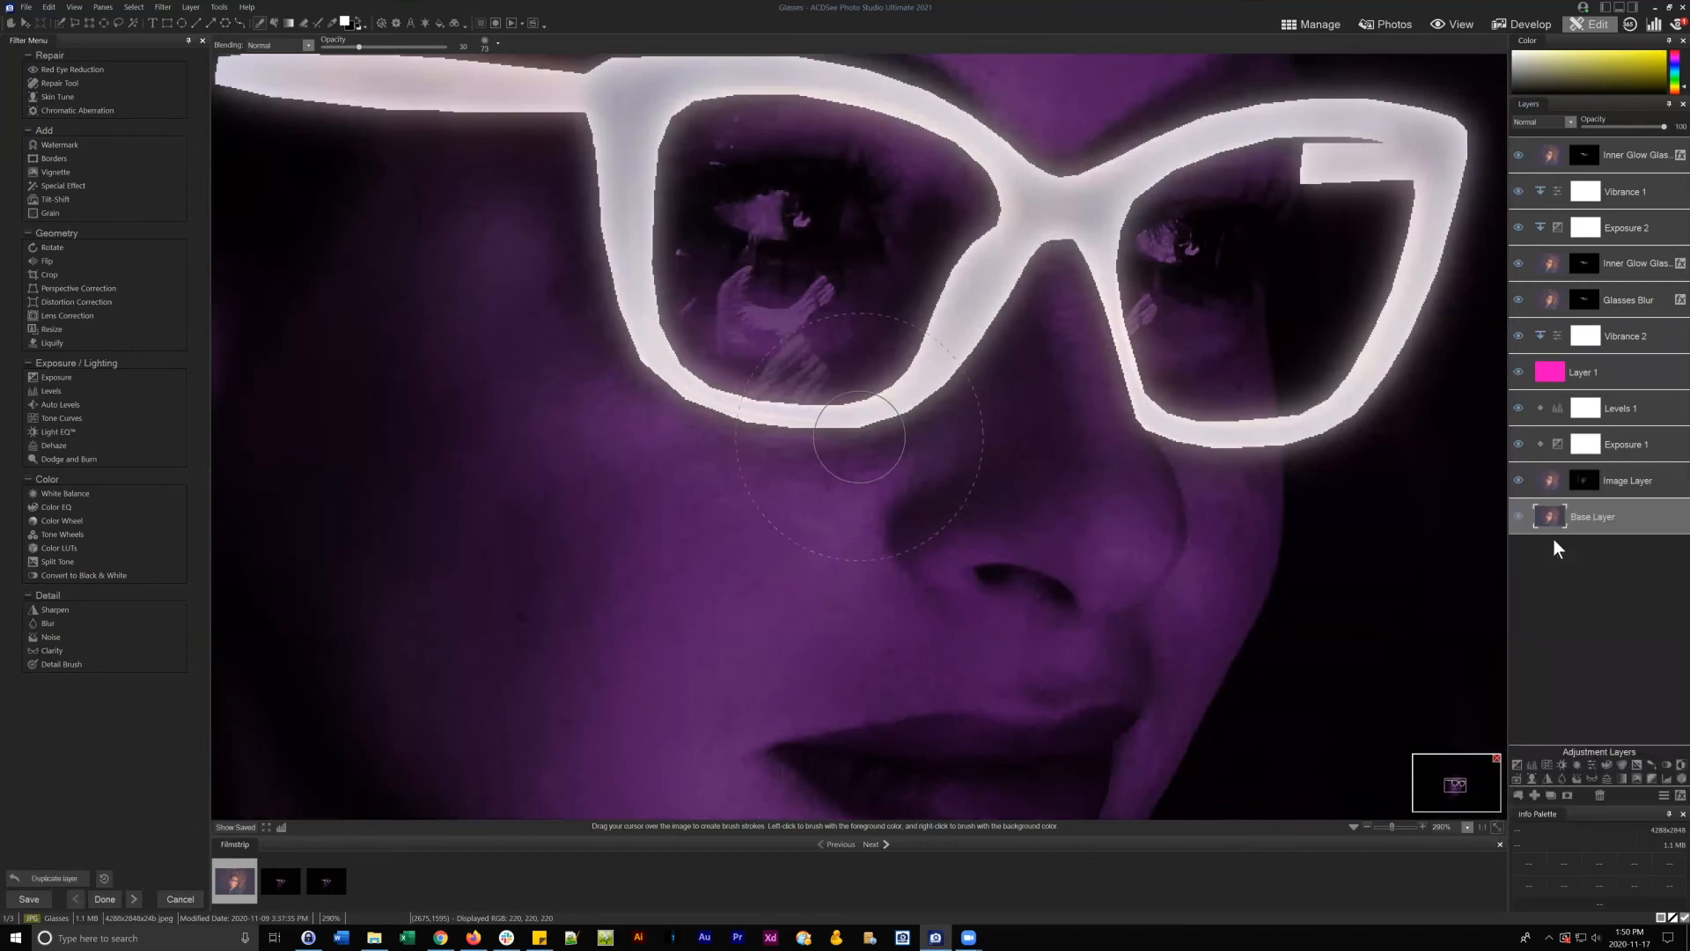
{"action": "left_click", "coordinate": [1623, 483]}
{"action": "left_click", "coordinate": [1603, 517]}
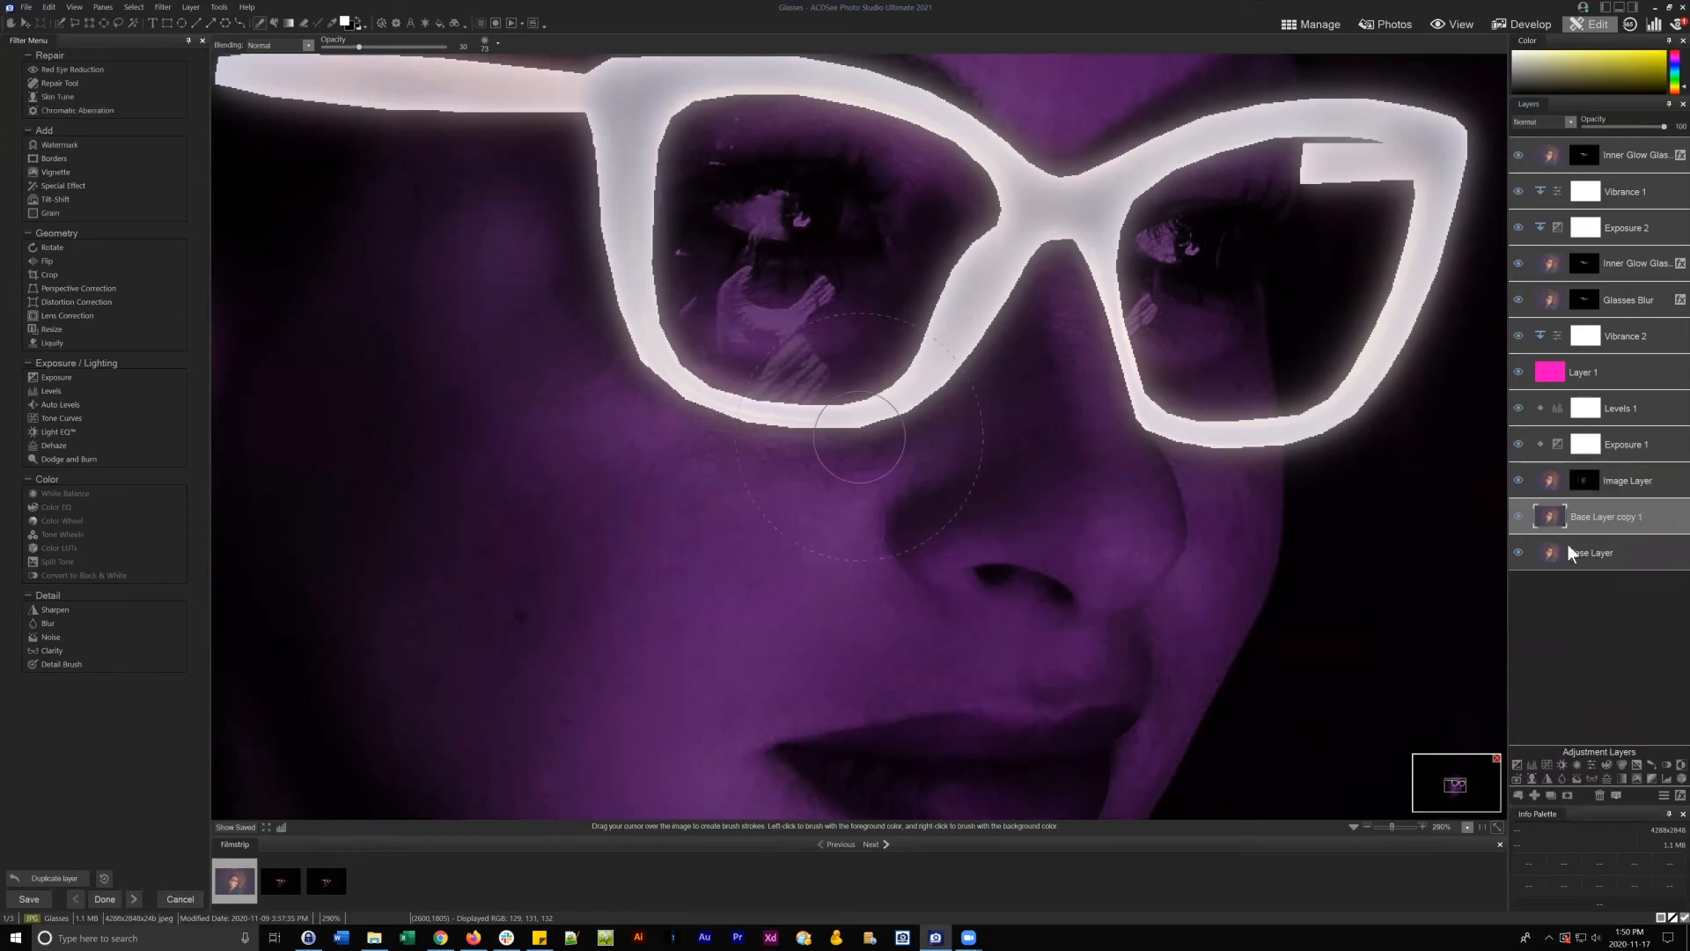
{"action": "left_click_drag", "start_coordinate": [1454, 784], "coordinate": [1455, 786]}
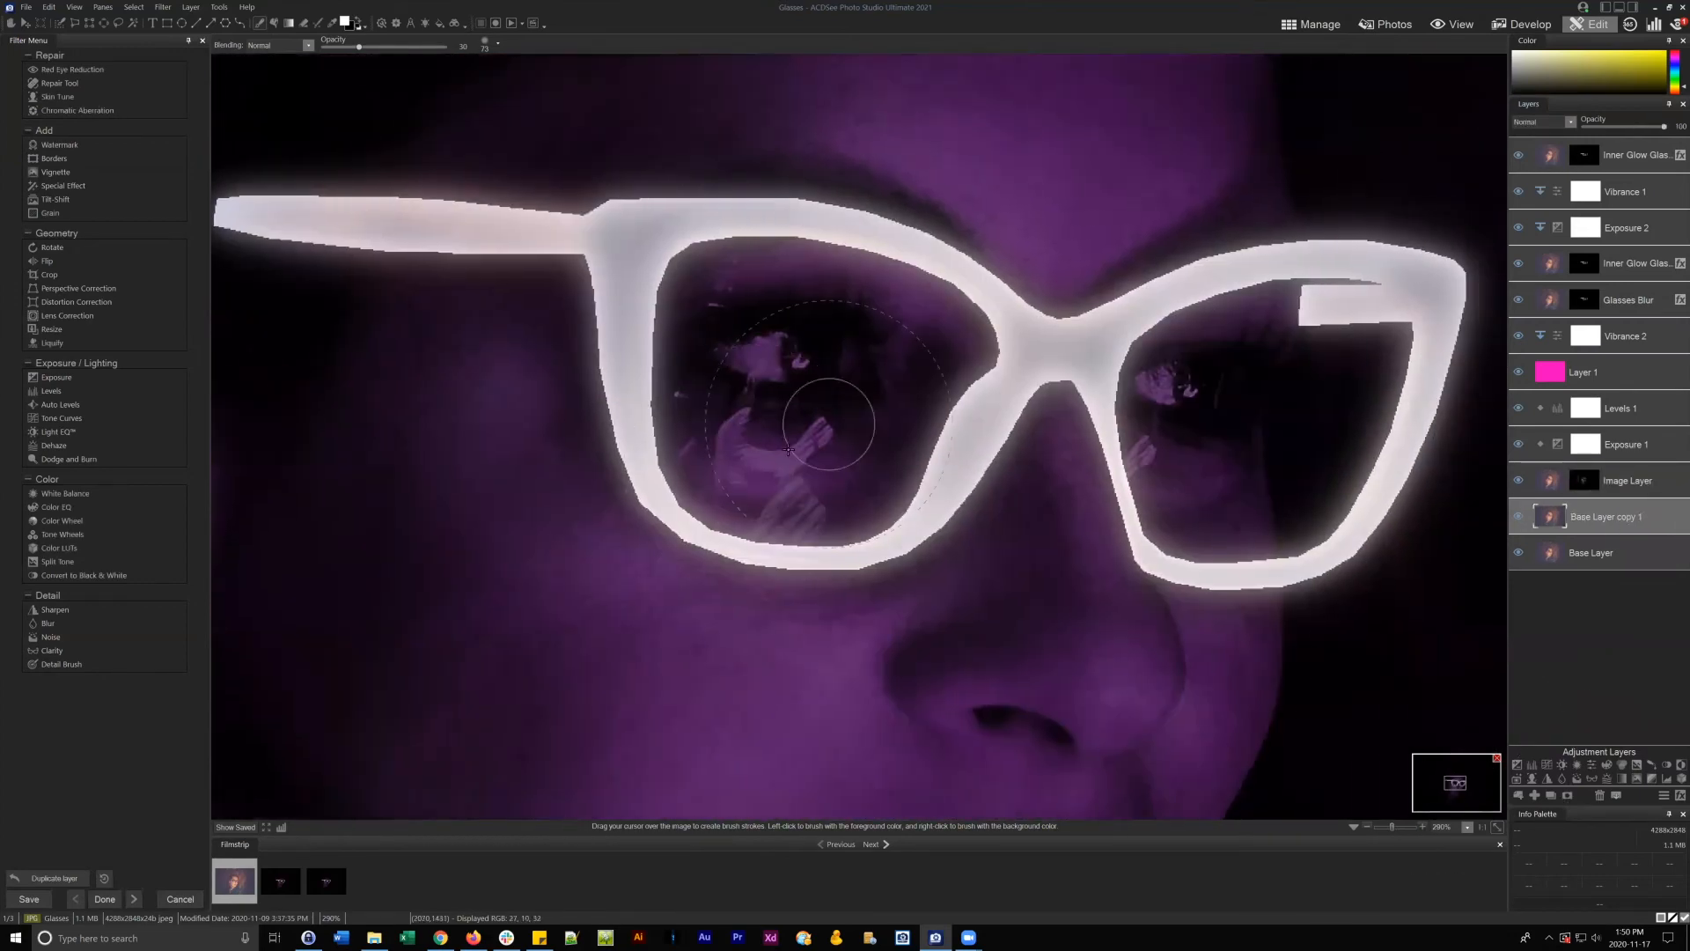
- Toggle the Image Layer's visibility to check its dodging effect and rename the layer Highlights, leaving it shown
{"action": "left_click", "coordinate": [1628, 475]}
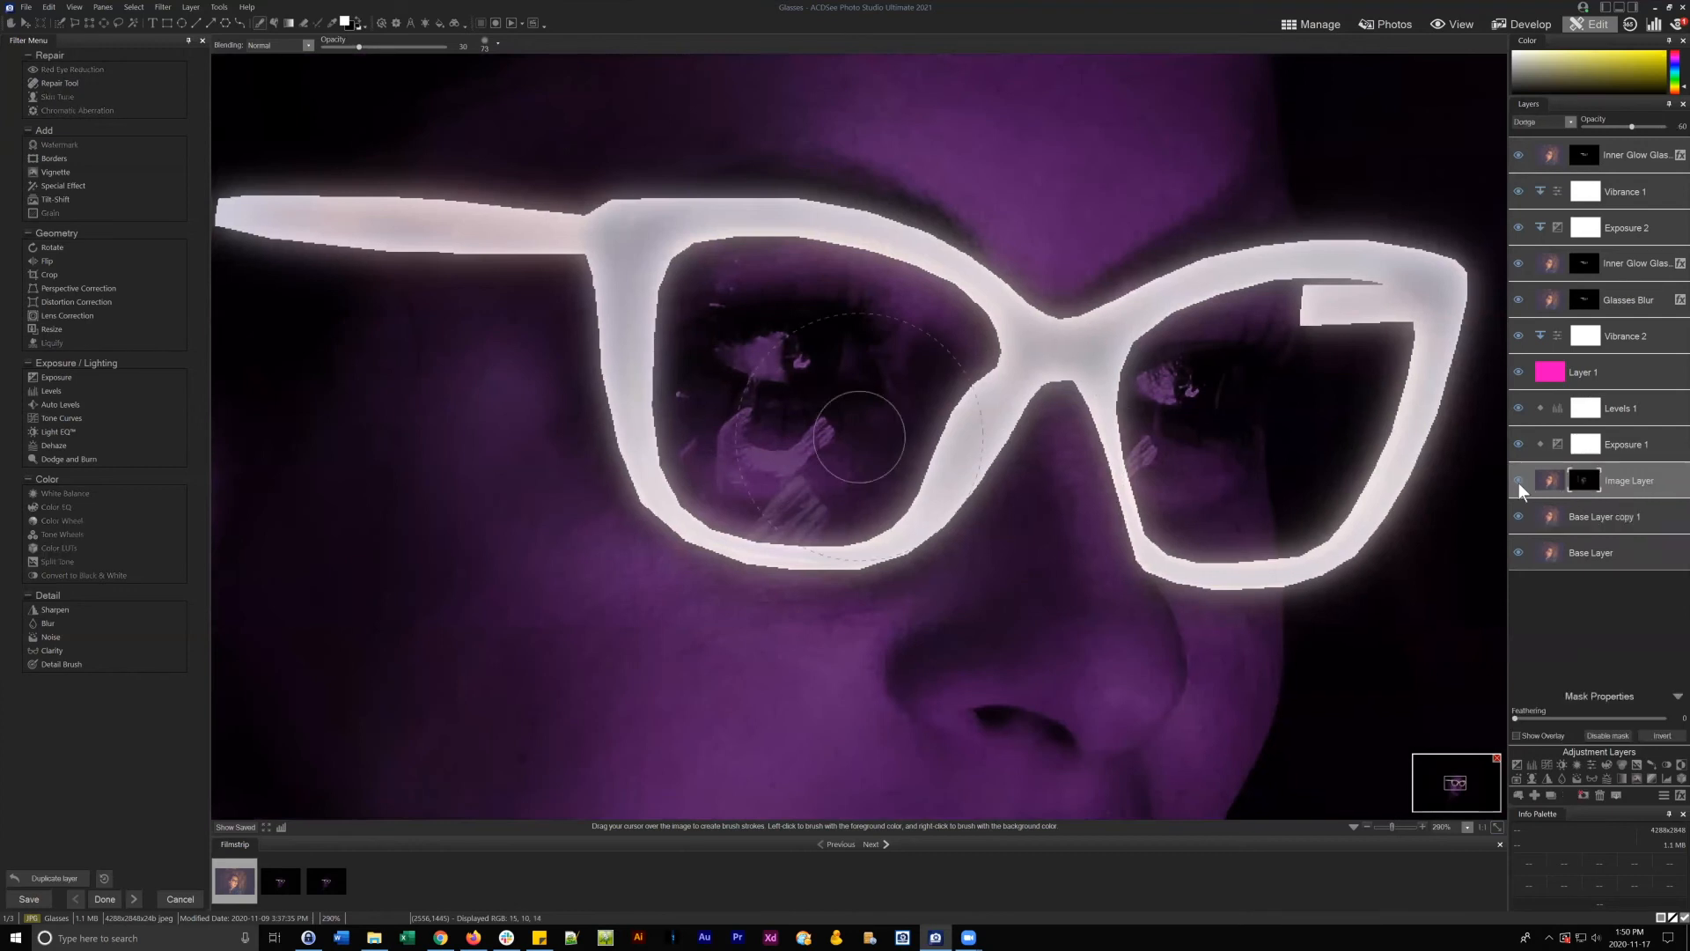
{"action": "left_click", "coordinate": [1516, 480]}
{"action": "left_click", "coordinate": [1516, 480]}
{"action": "left_click", "coordinate": [1518, 479]}
{"action": "left_click", "coordinate": [1518, 480]}
{"action": "right_click", "coordinate": [1626, 480]}
{"action": "left_click", "coordinate": [1556, 489]}
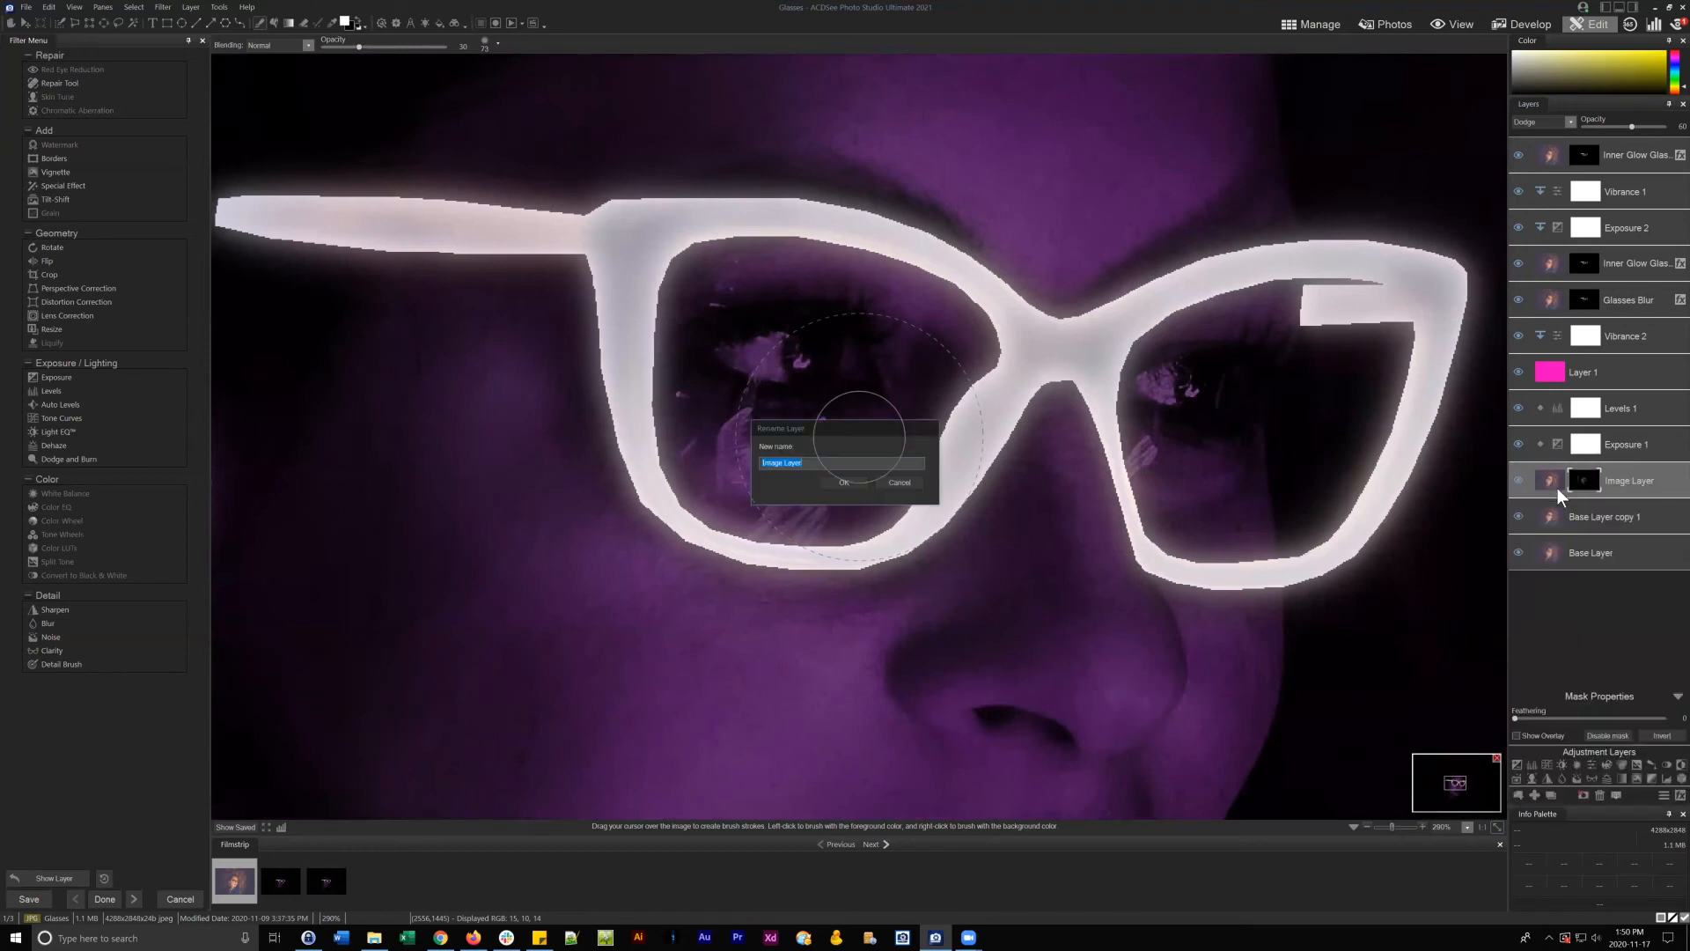
{"action": "type", "text": "Highlights"}
{"action": "key", "text": "Return"}
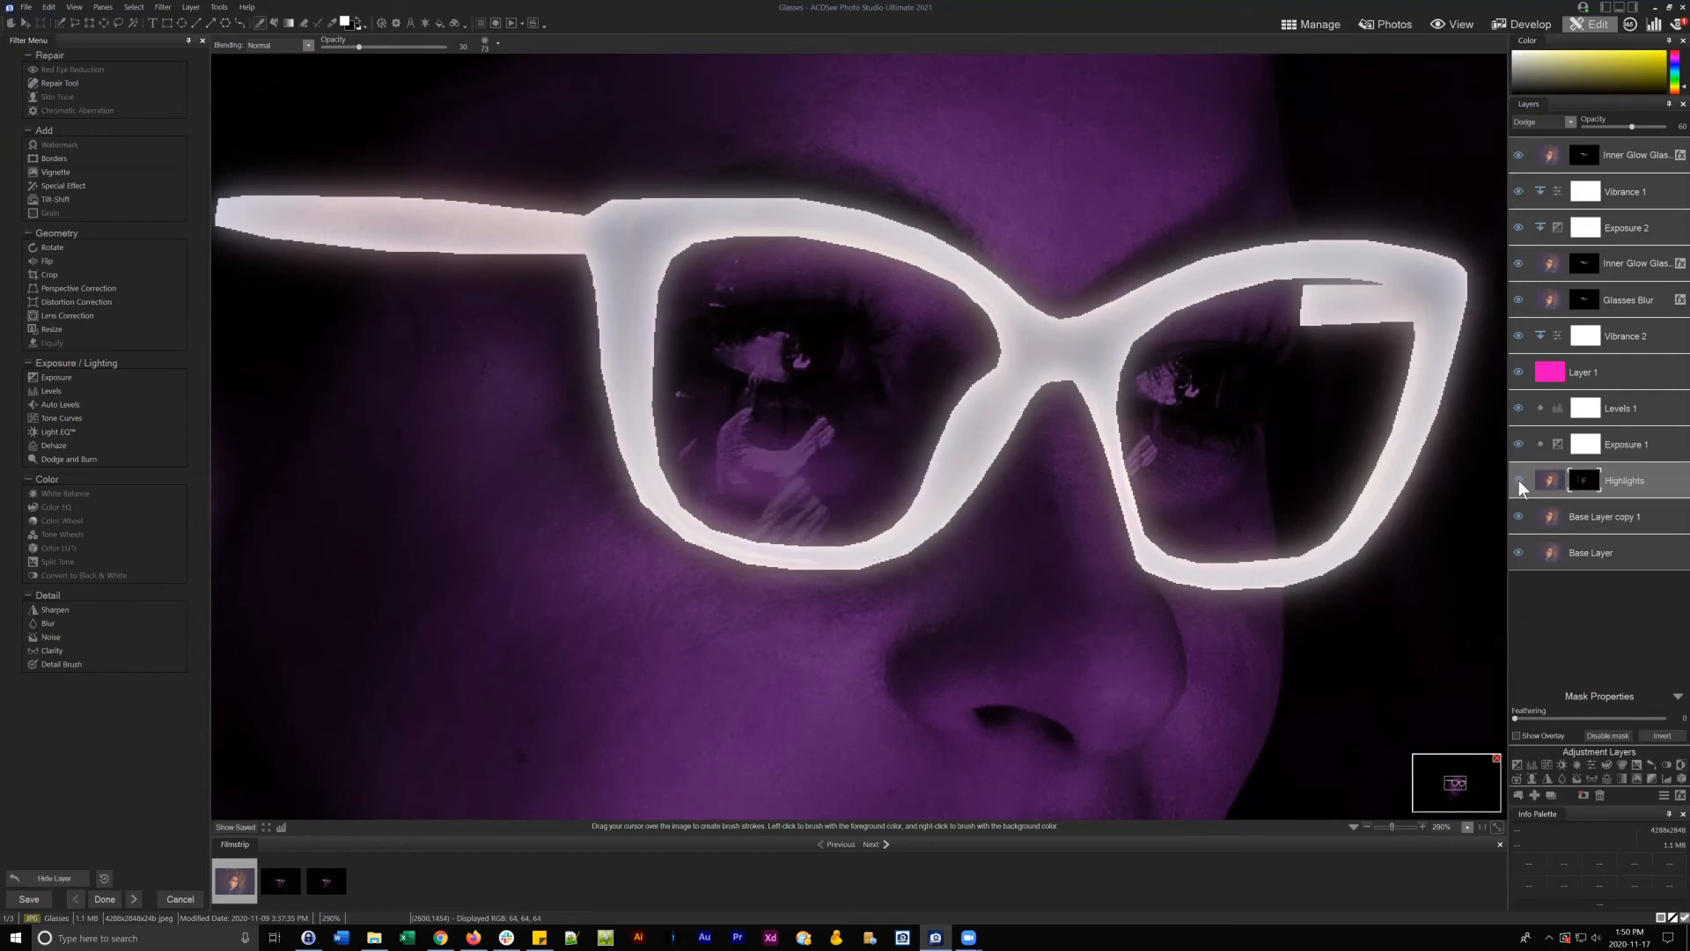
{"action": "left_click", "coordinate": [1519, 478]}
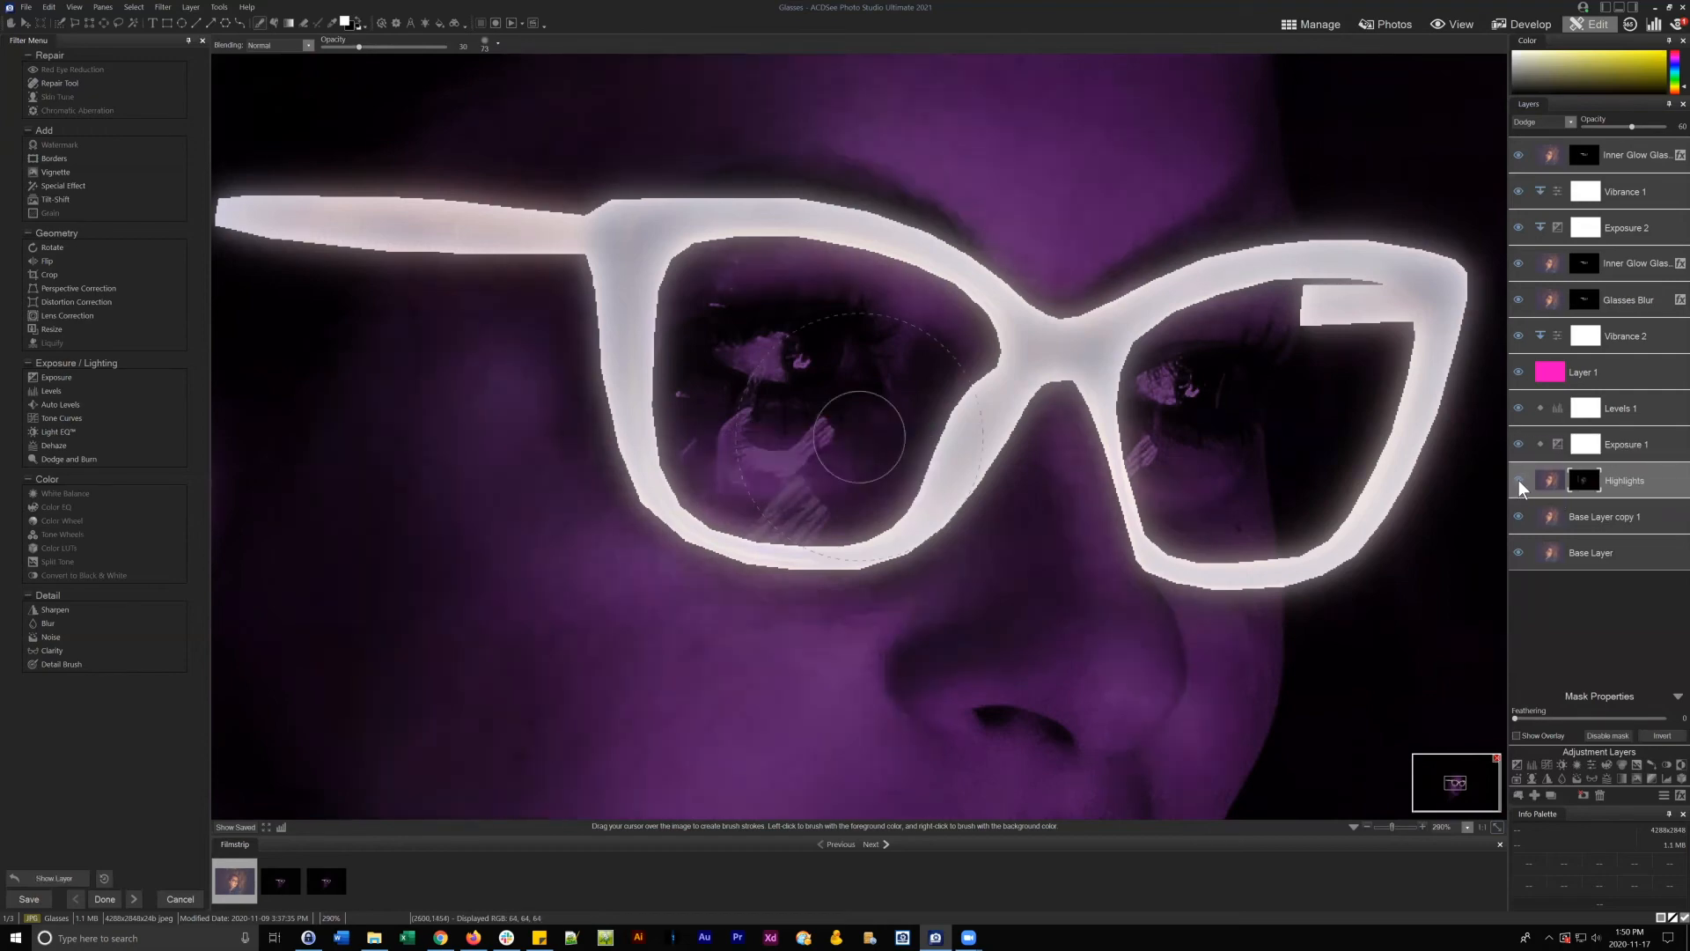
- Review the layer stack from Exposure 1 and Levels 1 through Layer 1 and Glasses Blur to the Inner Glow layers
{"action": "left_click", "coordinate": [1644, 444]}
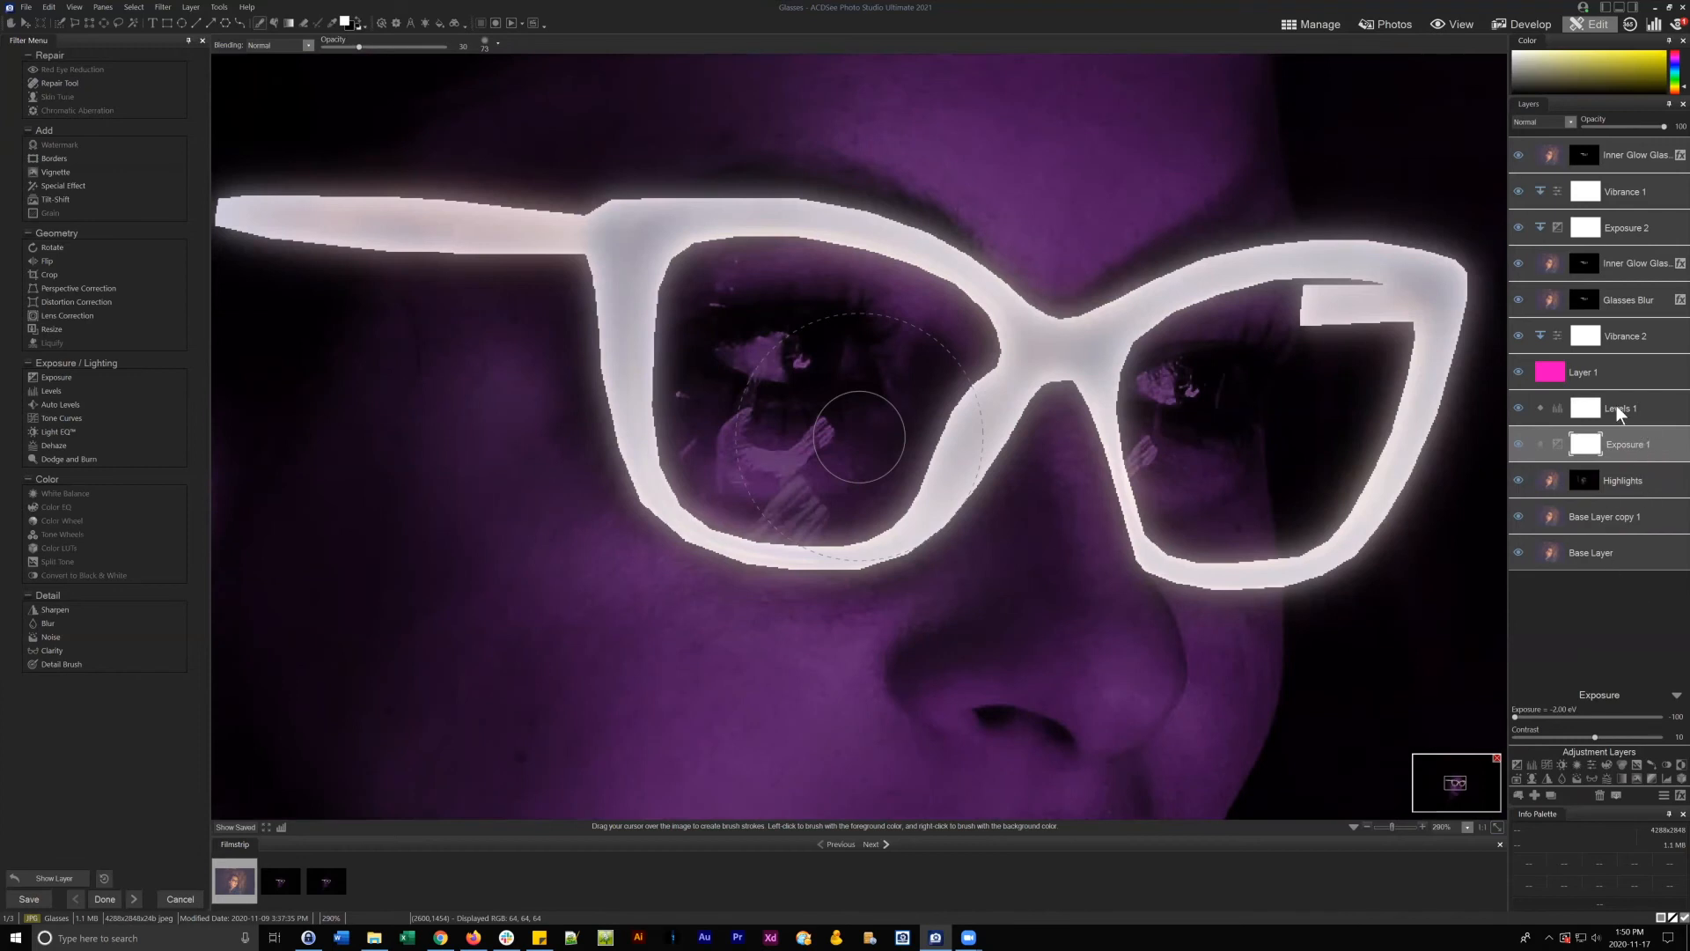
{"action": "left_click", "coordinate": [1624, 404]}
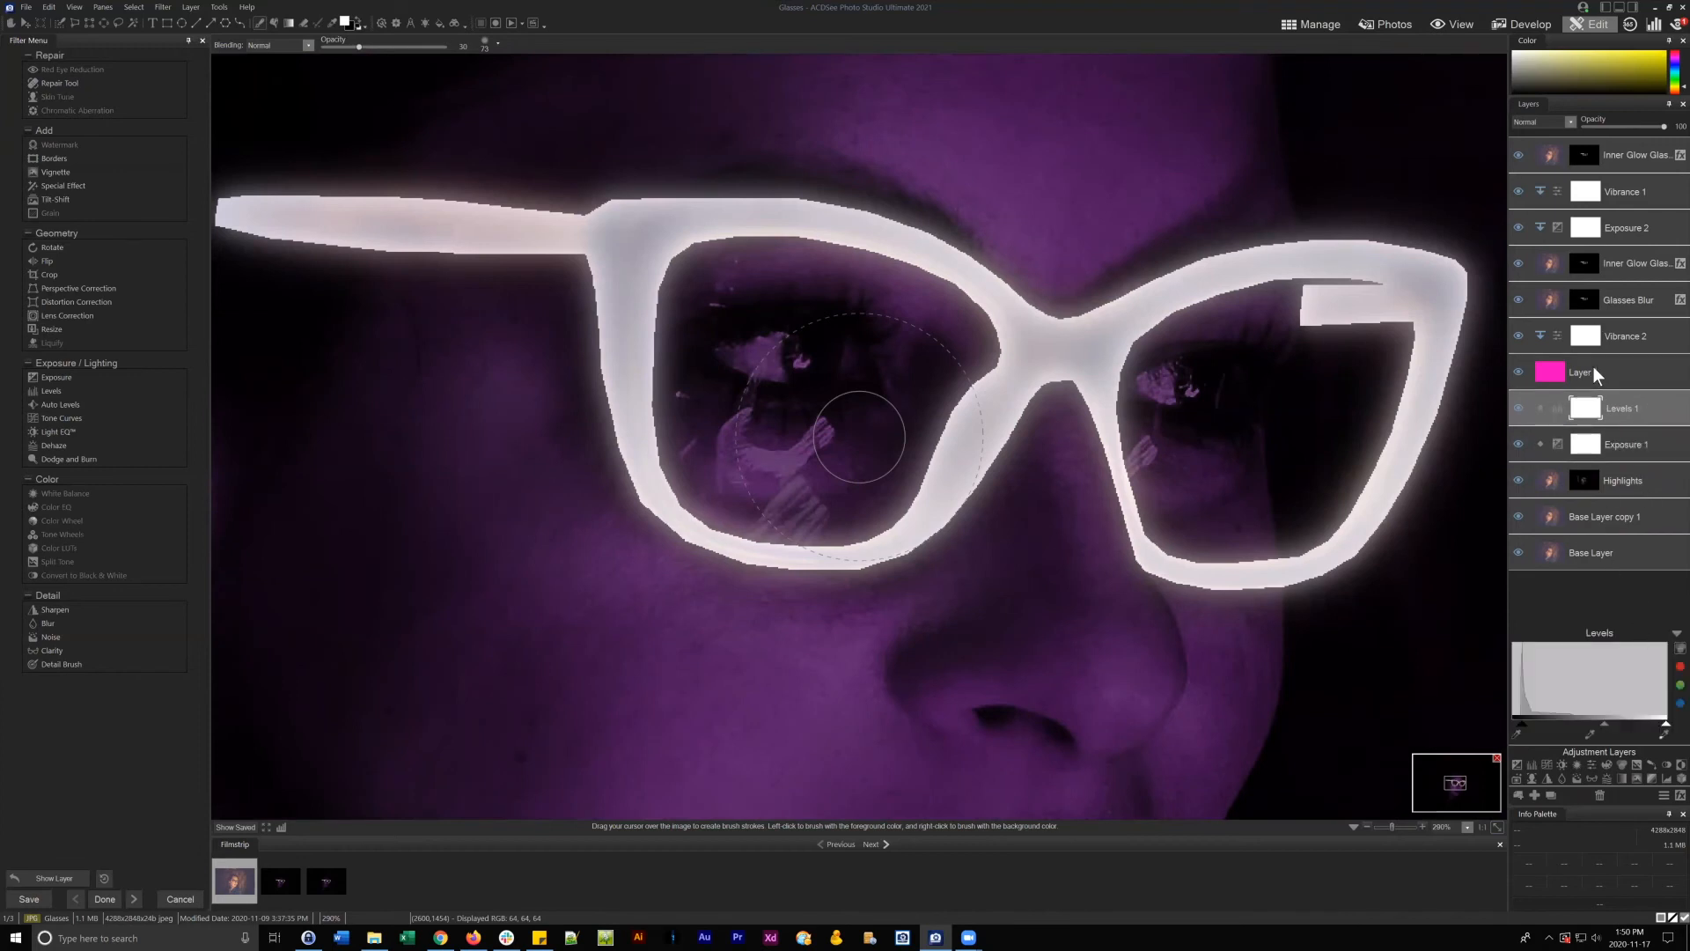
{"action": "left_click", "coordinate": [1593, 373]}
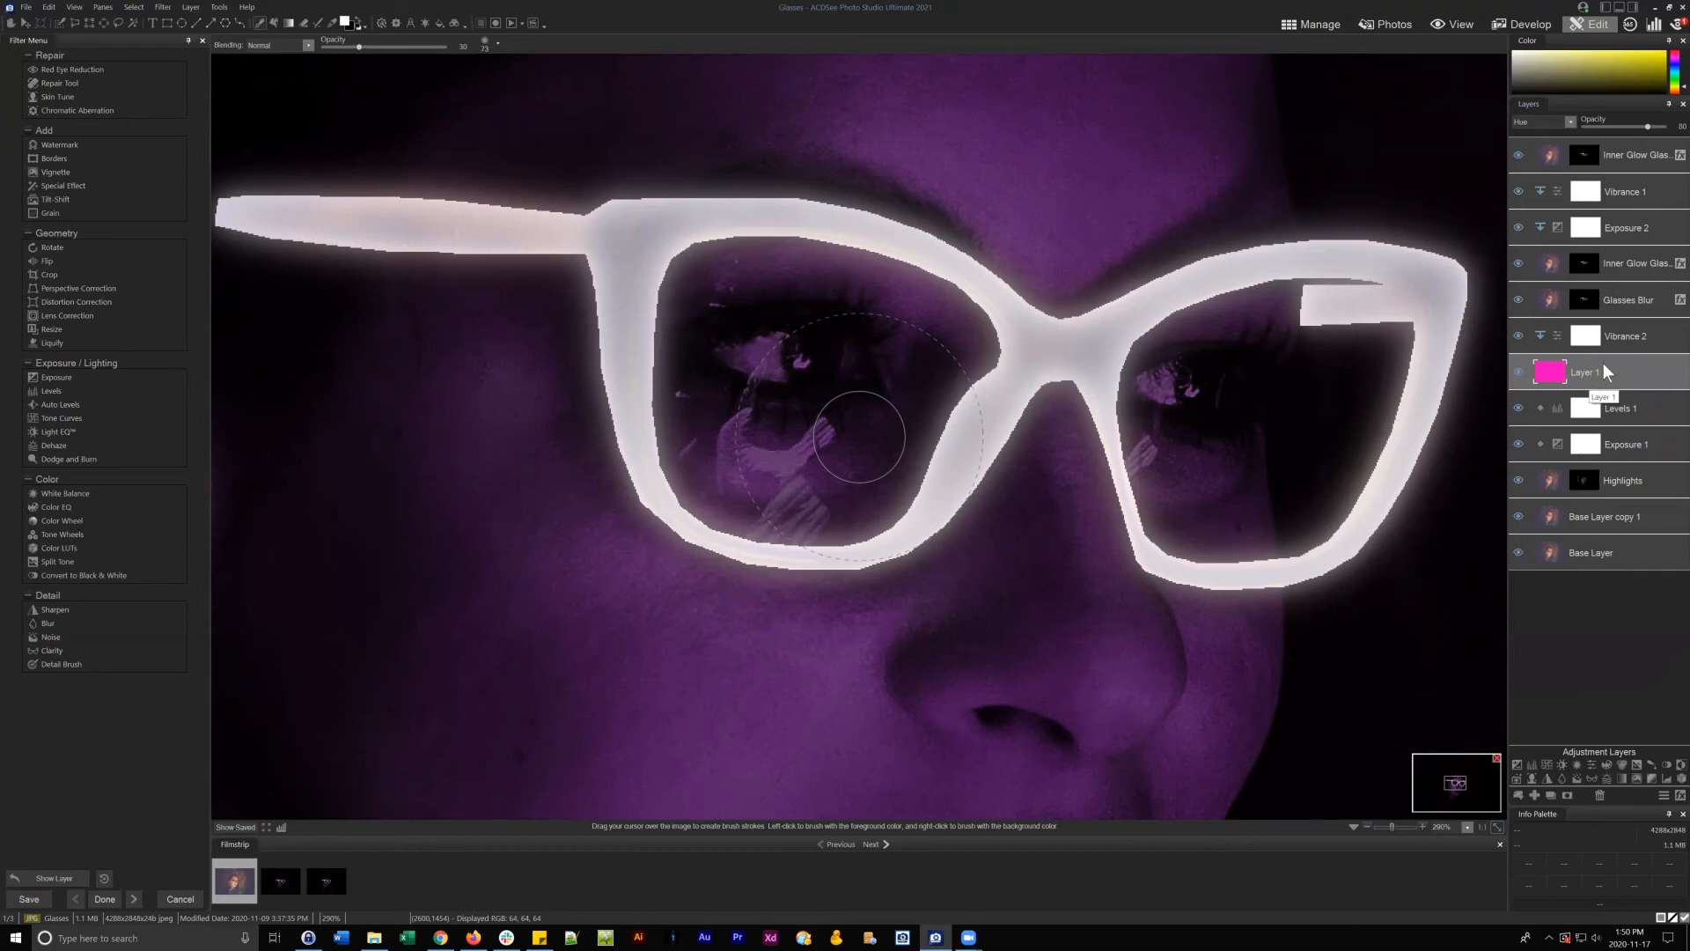
{"action": "left_click", "coordinate": [1624, 299]}
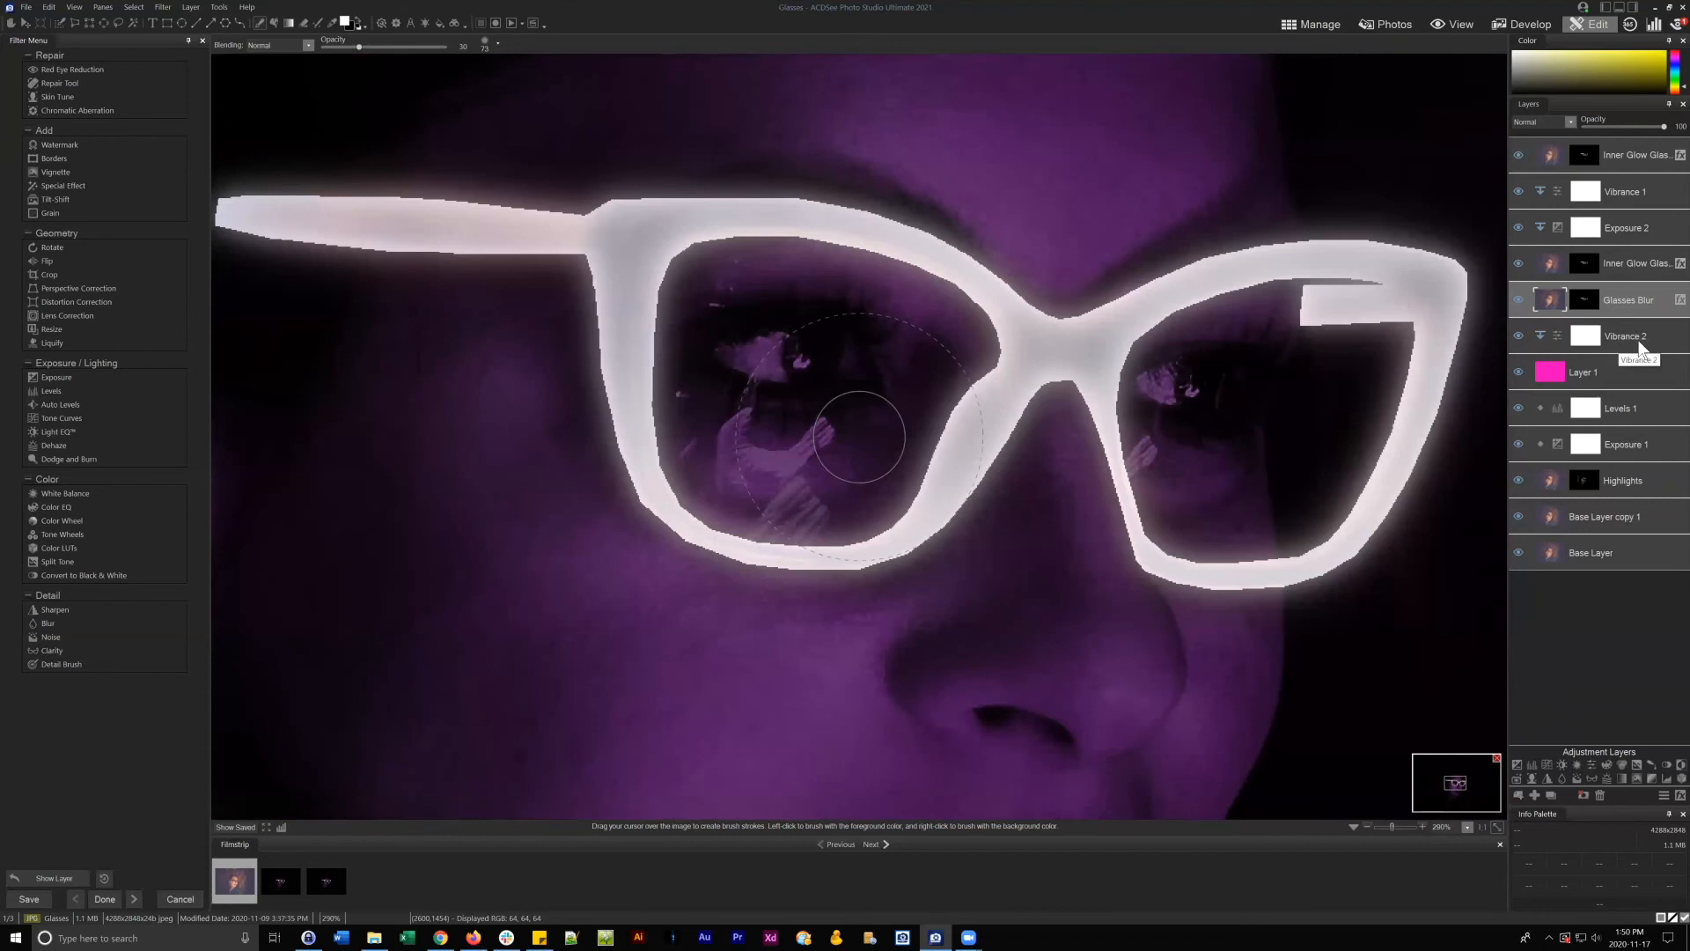
{"action": "left_click", "coordinate": [1630, 264]}
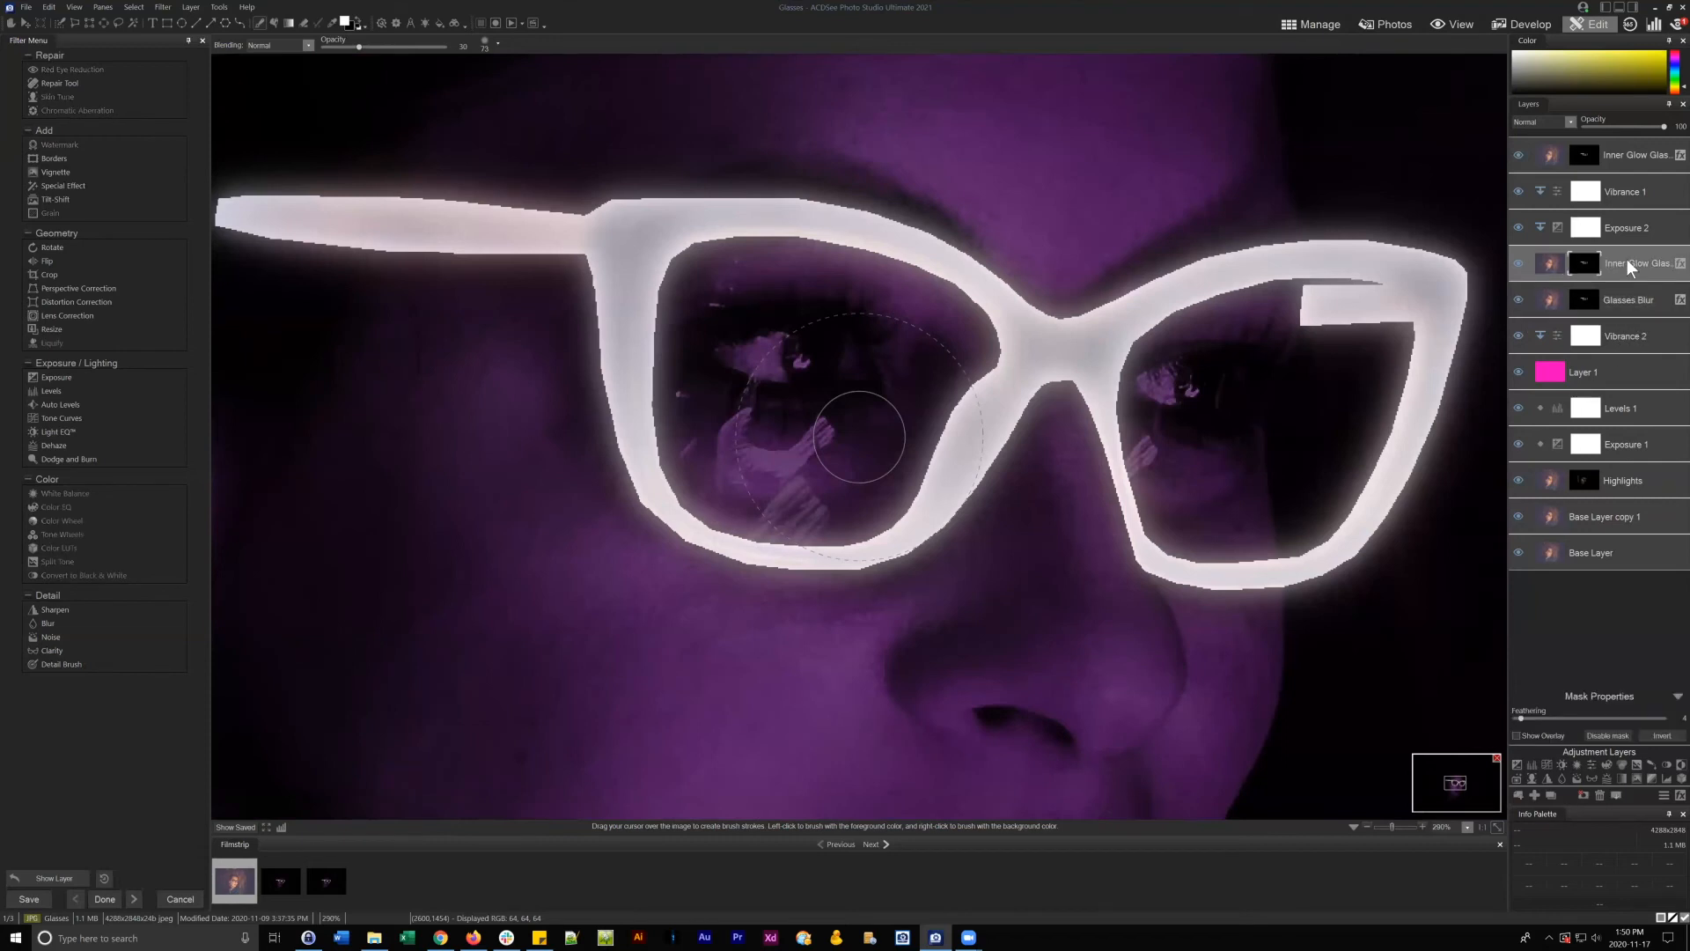
{"action": "left_click", "coordinate": [1629, 156]}
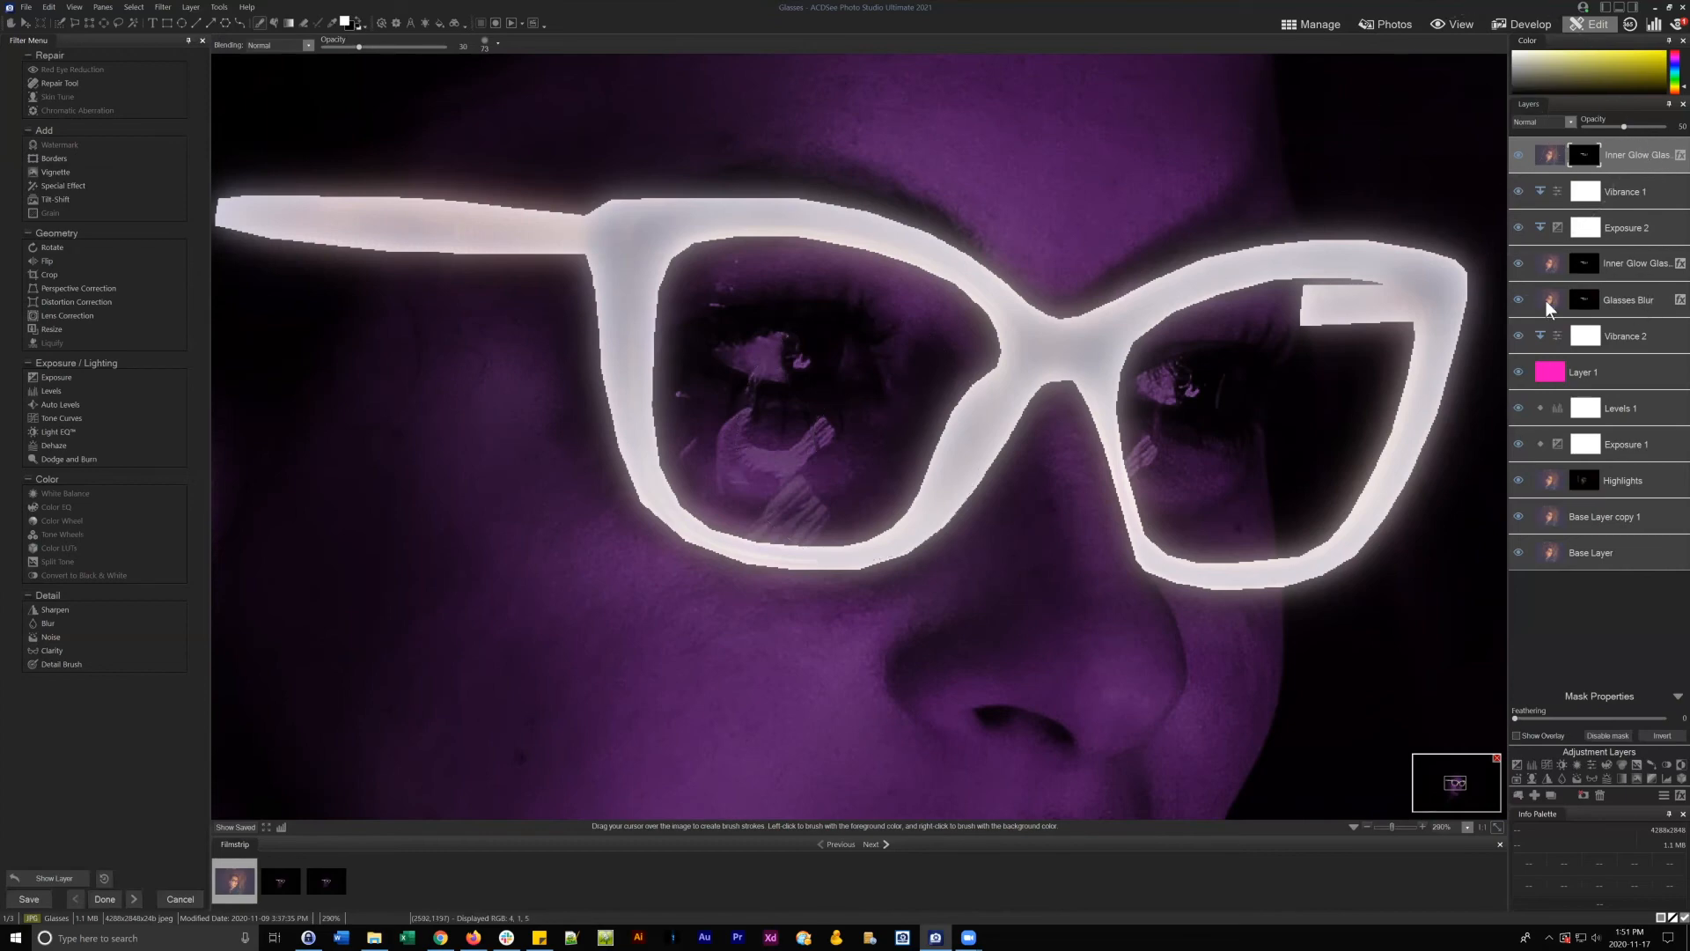
- Rename the Base Layer copy 1 layer to Reflection
{"action": "left_click", "coordinate": [1613, 523]}
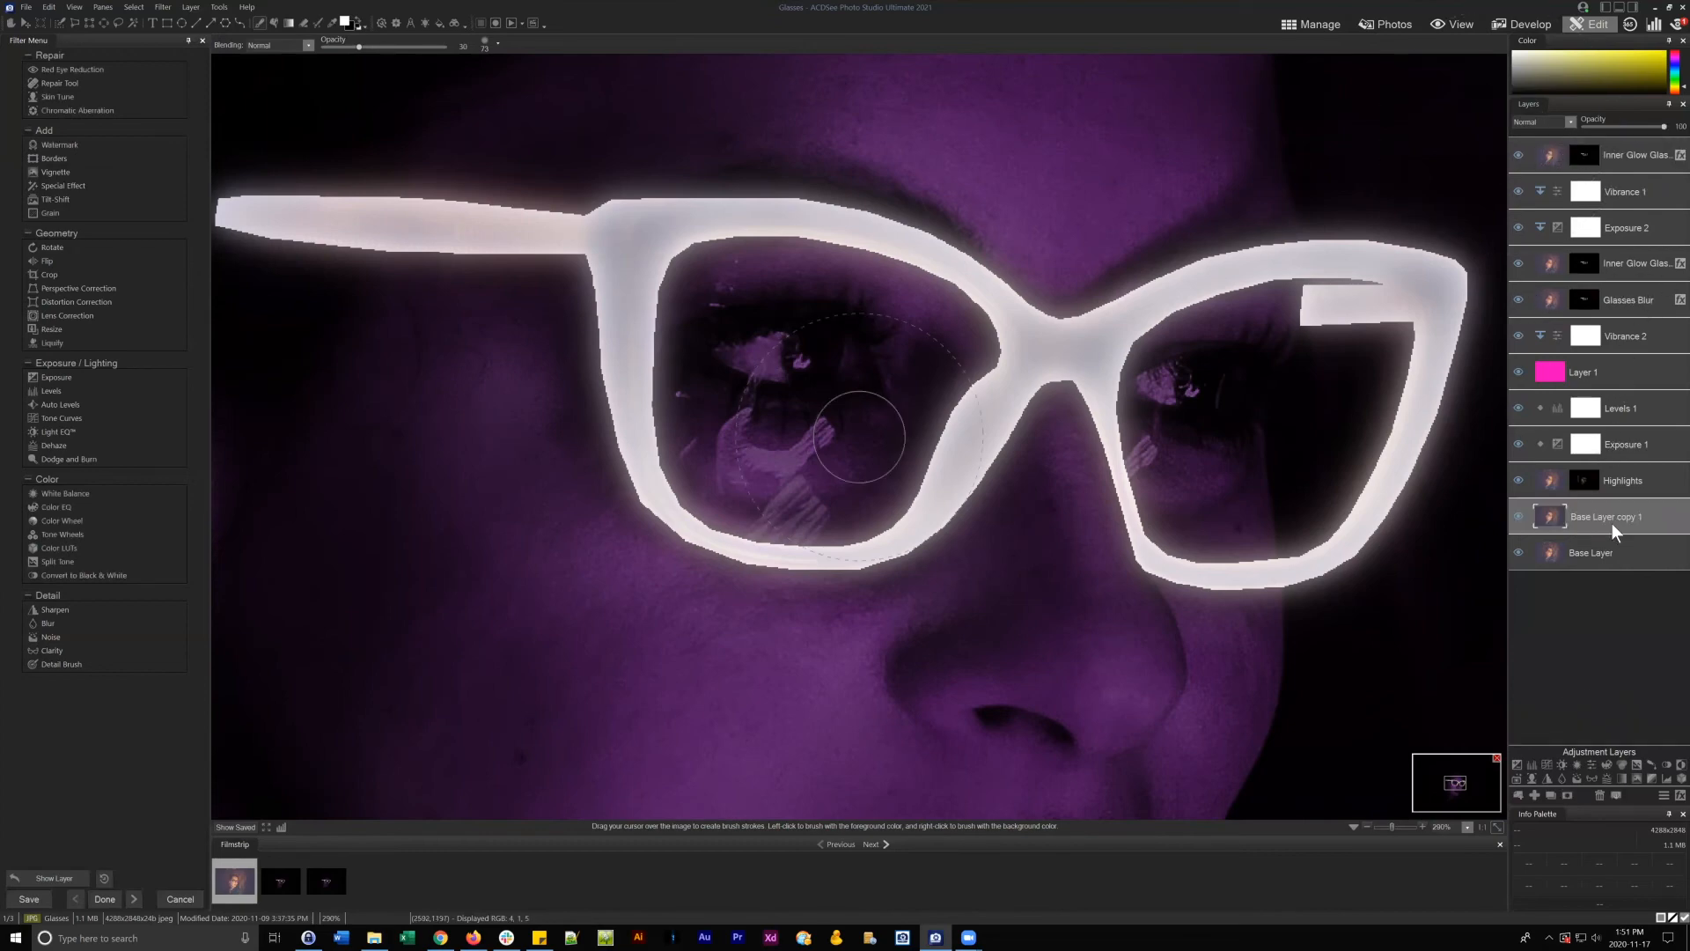
{"action": "right_click", "coordinate": [1612, 521]}
{"action": "left_click", "coordinate": [1550, 532]}
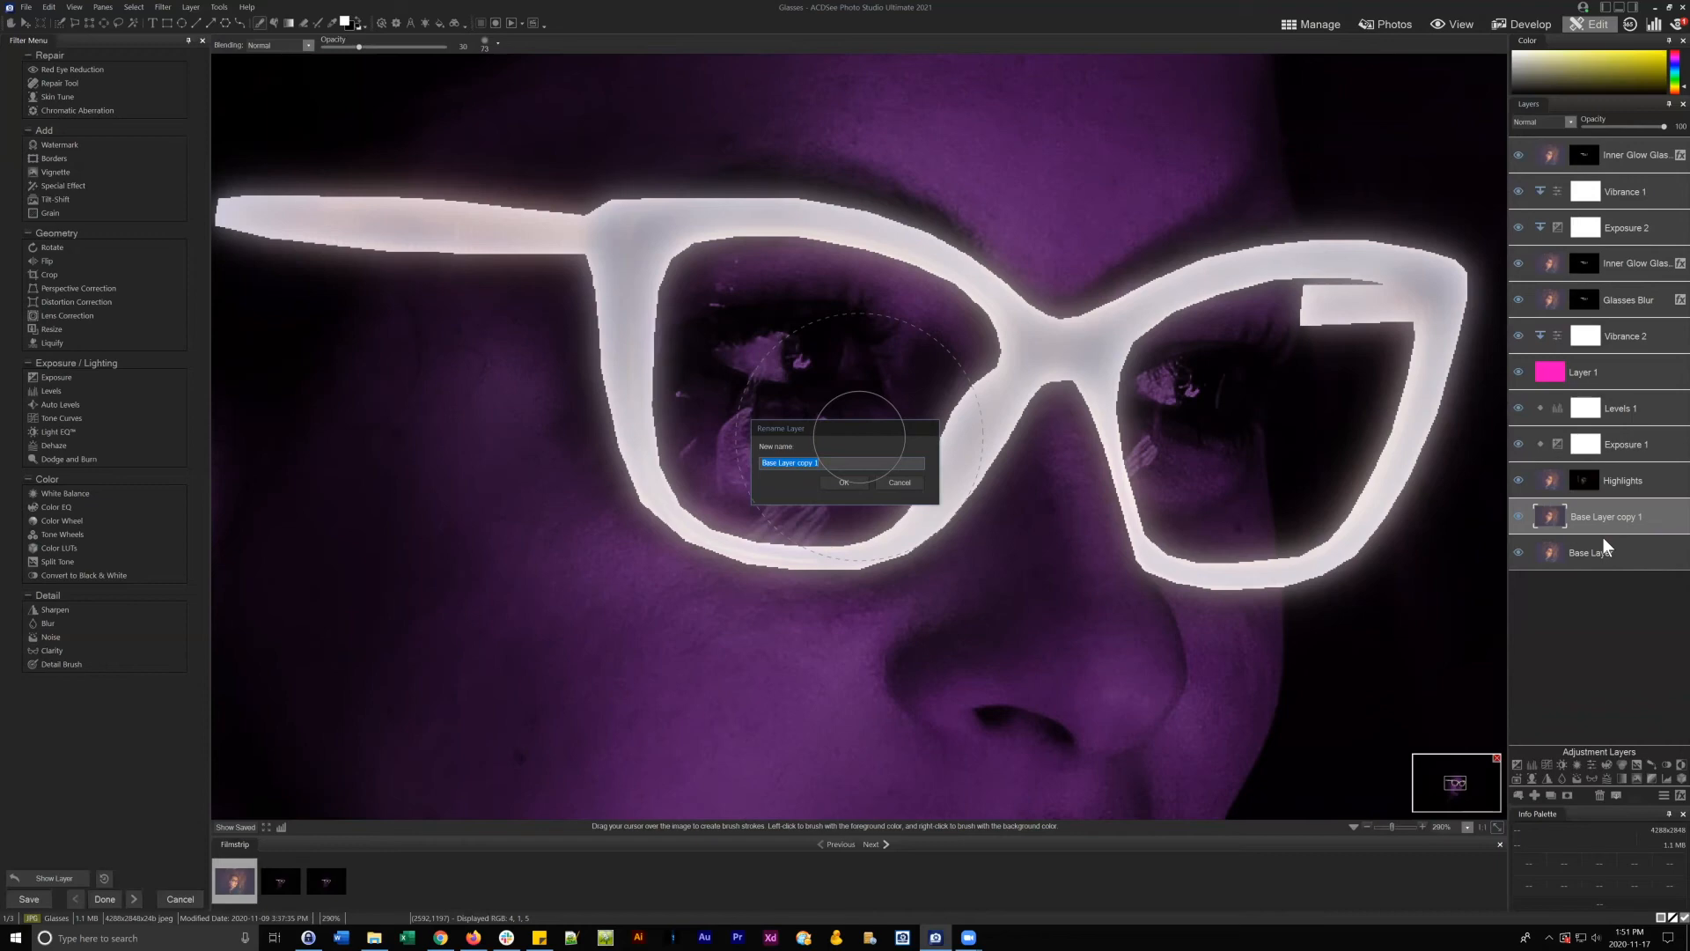
{"action": "type", "text": "Reflection"}
{"action": "key", "text": "Return"}
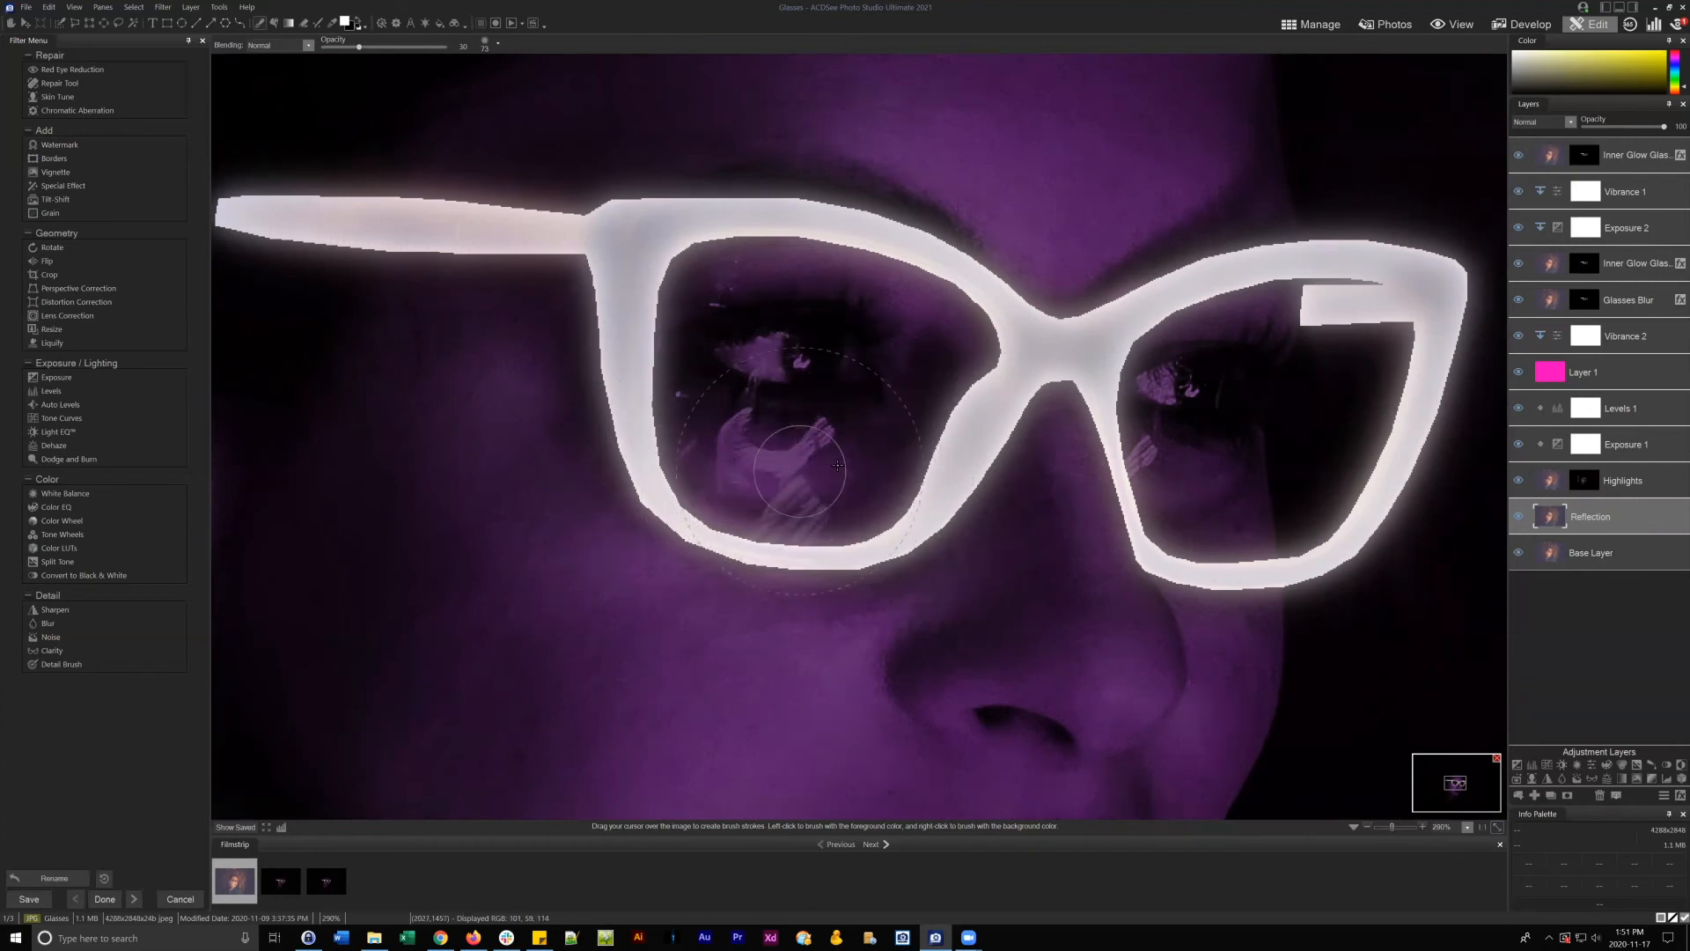
- Remove the hand reflection below the eye in the larger lens using Smart Erase with a reduced brush on the Reflection layer
{"action": "left_click", "coordinate": [319, 24]}
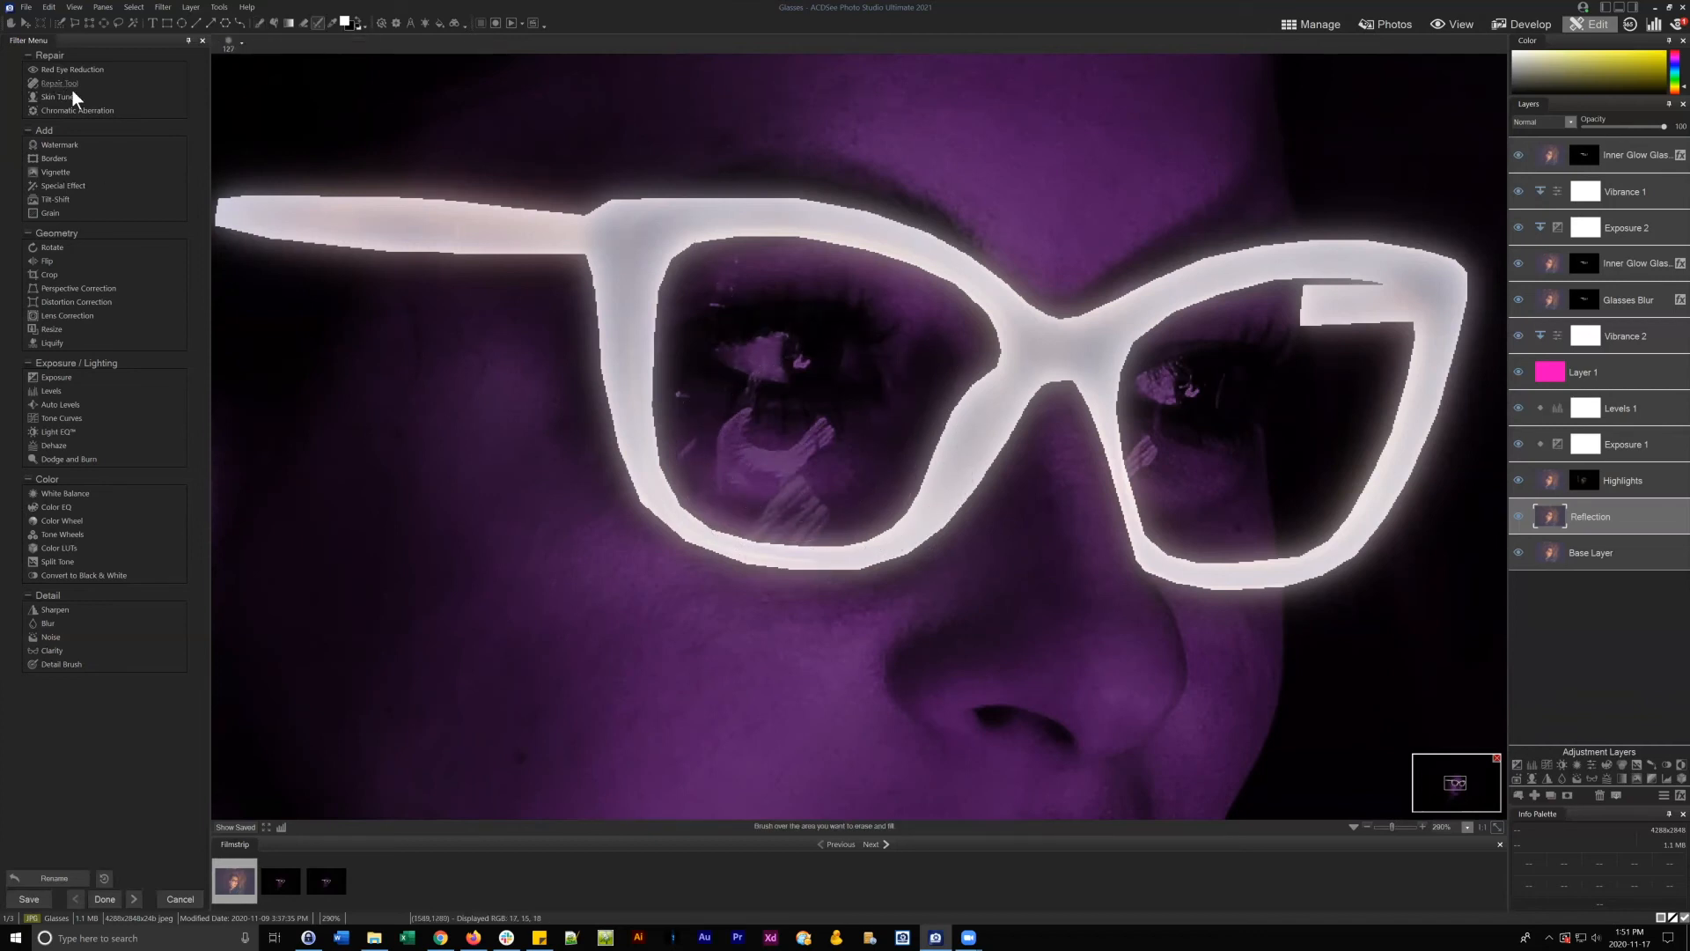
{"action": "scroll", "coordinate": [823, 452], "scroll_direction": "down", "scroll_amount": 9}
{"action": "left_click_drag", "start_coordinate": [1392, 826], "coordinate": [1454, 784]}
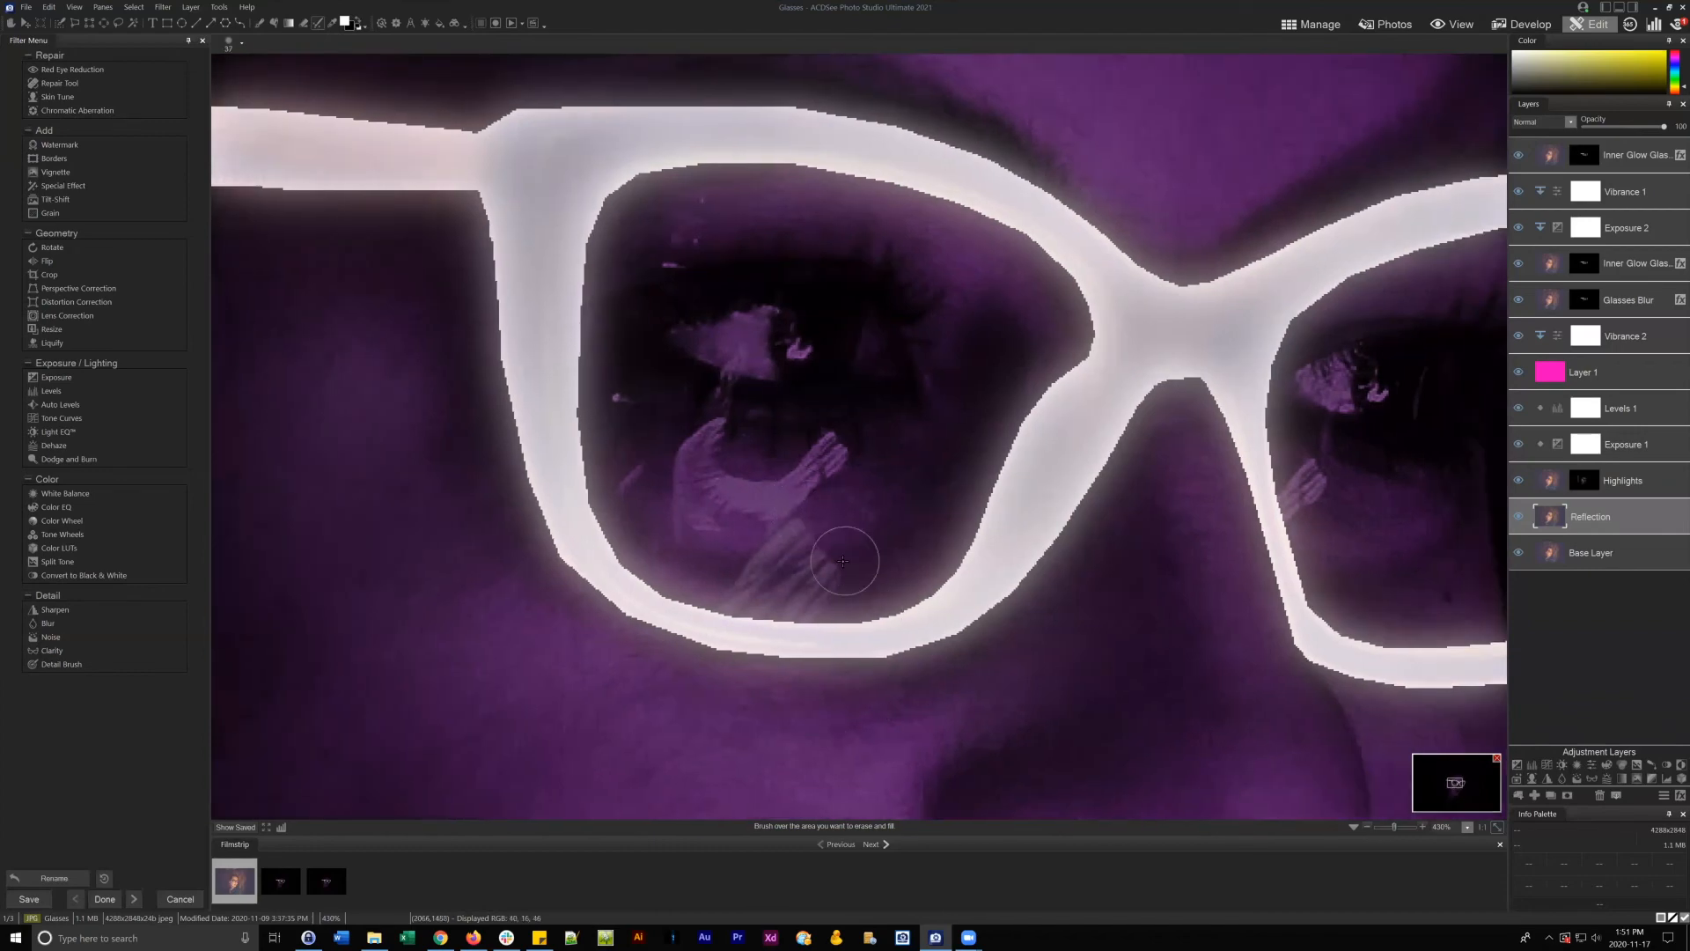
{"action": "mouse_move", "coordinate": [841, 554]}
{"action": "left_mouse_down"}
{"action": "mouse_move", "coordinate": [743, 589]}
{"action": "mouse_move", "coordinate": [793, 543]}
{"action": "mouse_move", "coordinate": [783, 518]}
{"action": "mouse_move", "coordinate": [803, 508]}
{"action": "mouse_move", "coordinate": [708, 480]}
{"action": "mouse_move", "coordinate": [711, 449]}
{"action": "mouse_move", "coordinate": [693, 522]}
{"action": "mouse_move", "coordinate": [670, 530]}
{"action": "mouse_move", "coordinate": [648, 482]}
{"action": "mouse_move", "coordinate": [795, 496]}
{"action": "mouse_move", "coordinate": [832, 484]}
{"action": "left_mouse_up"}
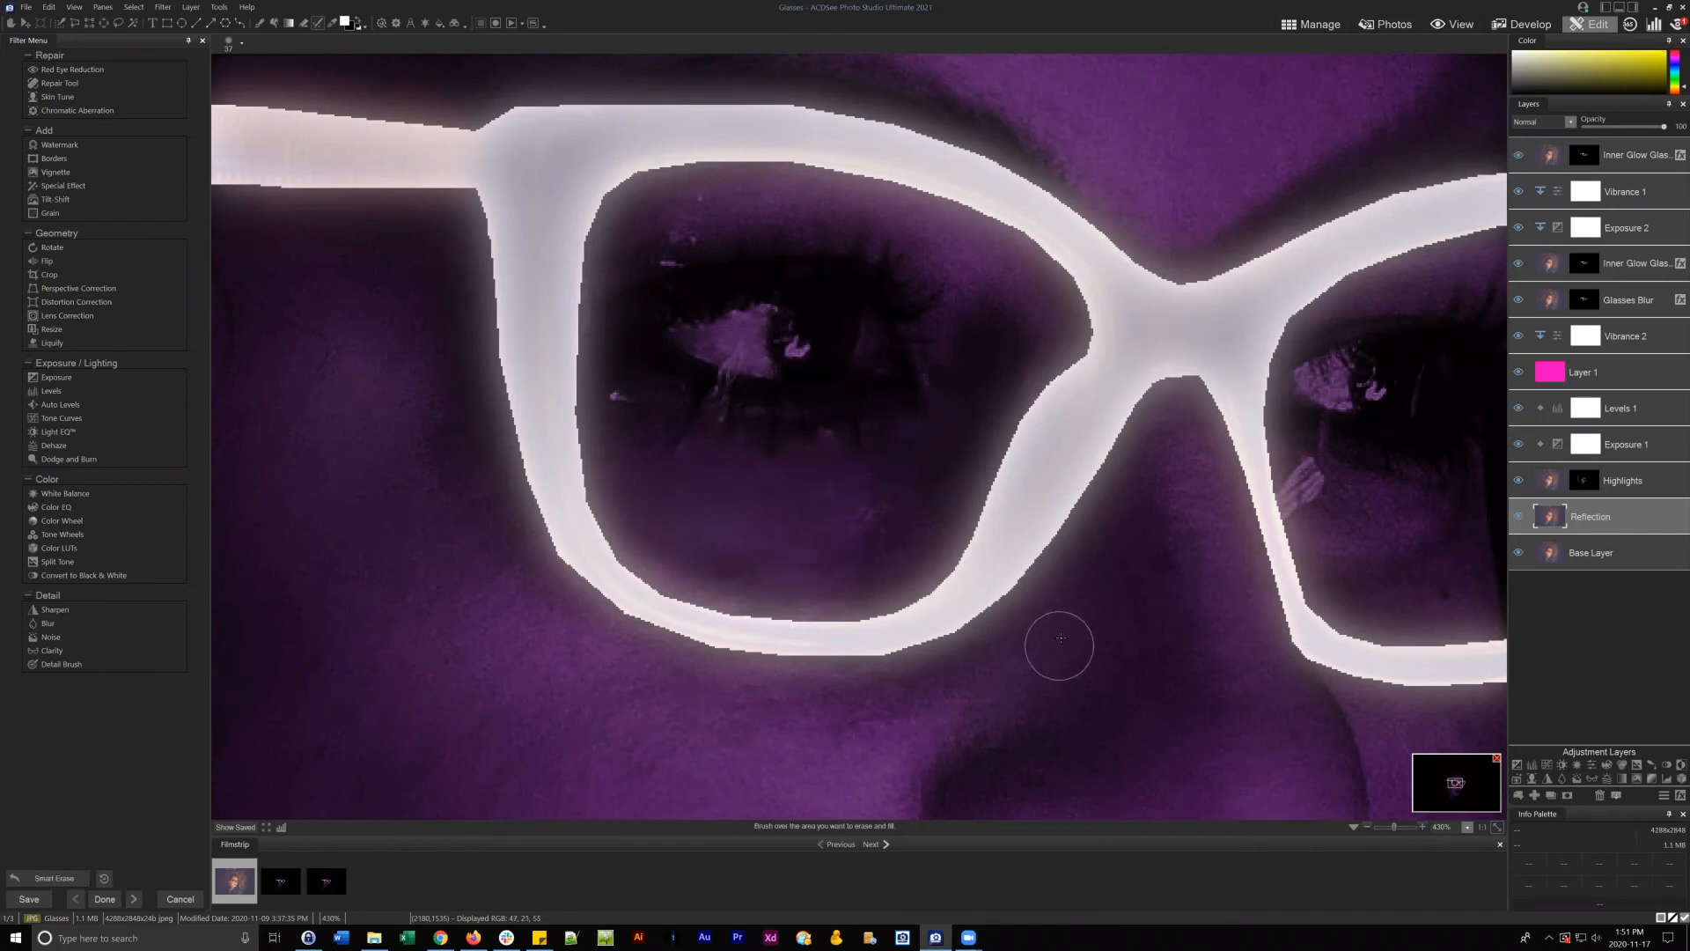
- Shrink the Smart Erase brush and remove the small bright speck near the outer edge of the larger lens
{"action": "scroll", "coordinate": [618, 408], "scroll_direction": "down", "scroll_amount": 5}
{"action": "left_click", "coordinate": [617, 400]}
{"action": "left_click_drag", "start_coordinate": [1455, 784], "coordinate": [1459, 786]}
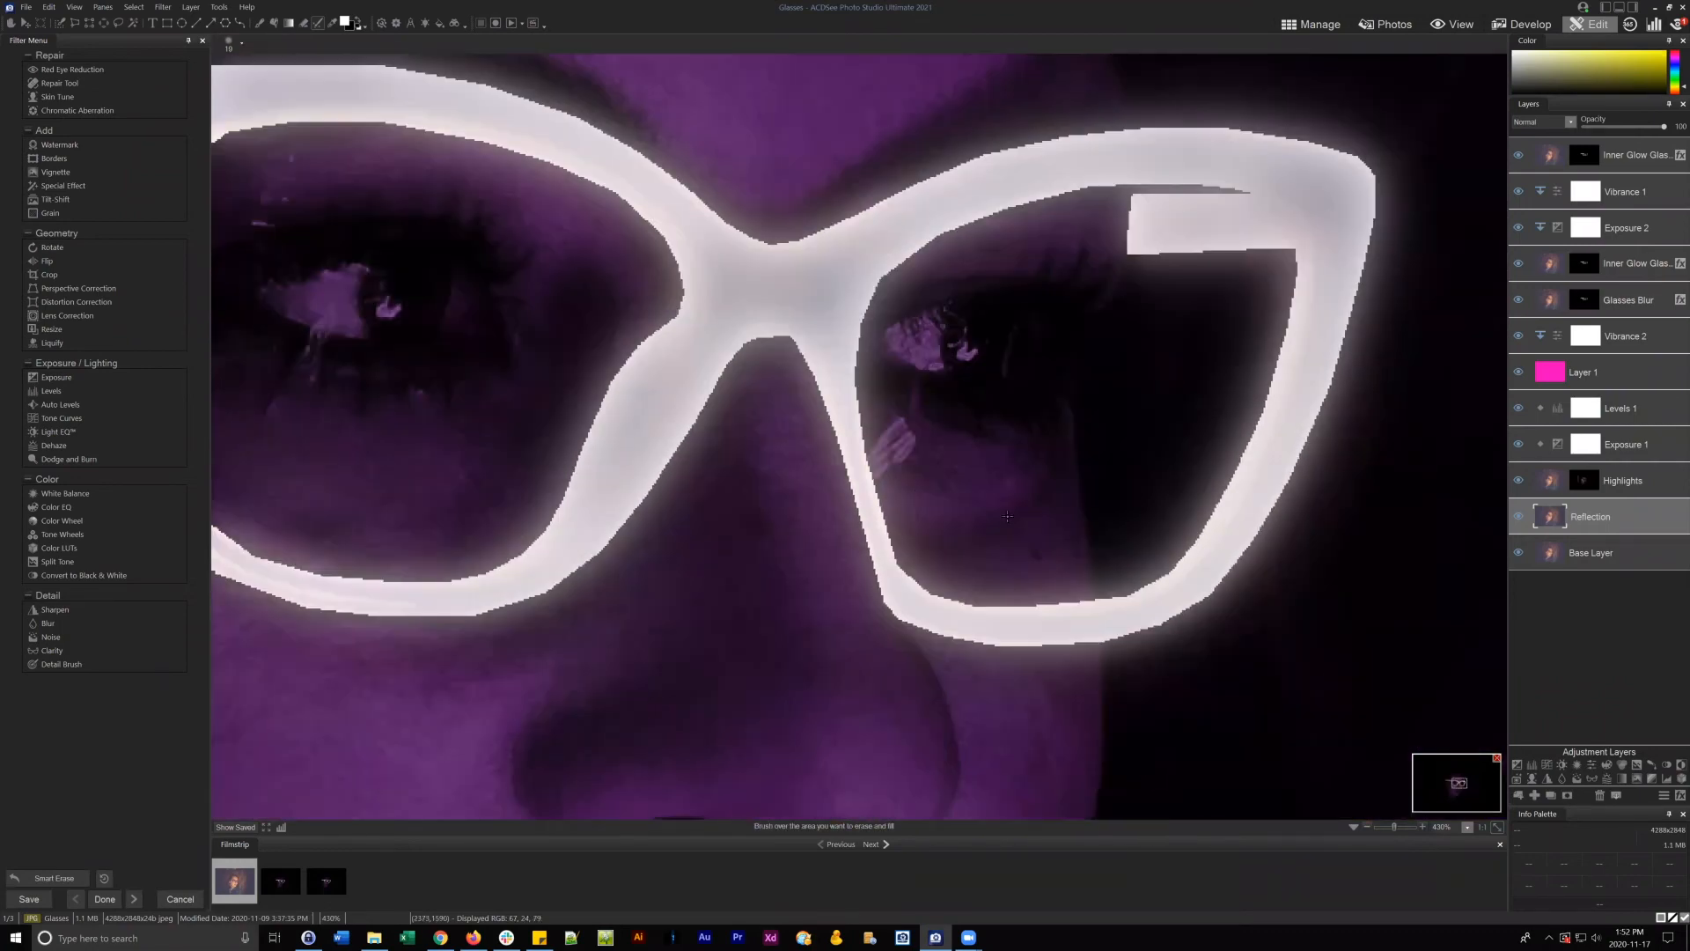
- Try to remove the finger reflection at the inner edge of the smaller lens with several Smart Erase strokes
{"action": "scroll", "coordinate": [894, 447], "scroll_direction": "up", "scroll_amount": 5}
{"action": "left_click", "coordinate": [894, 447]}
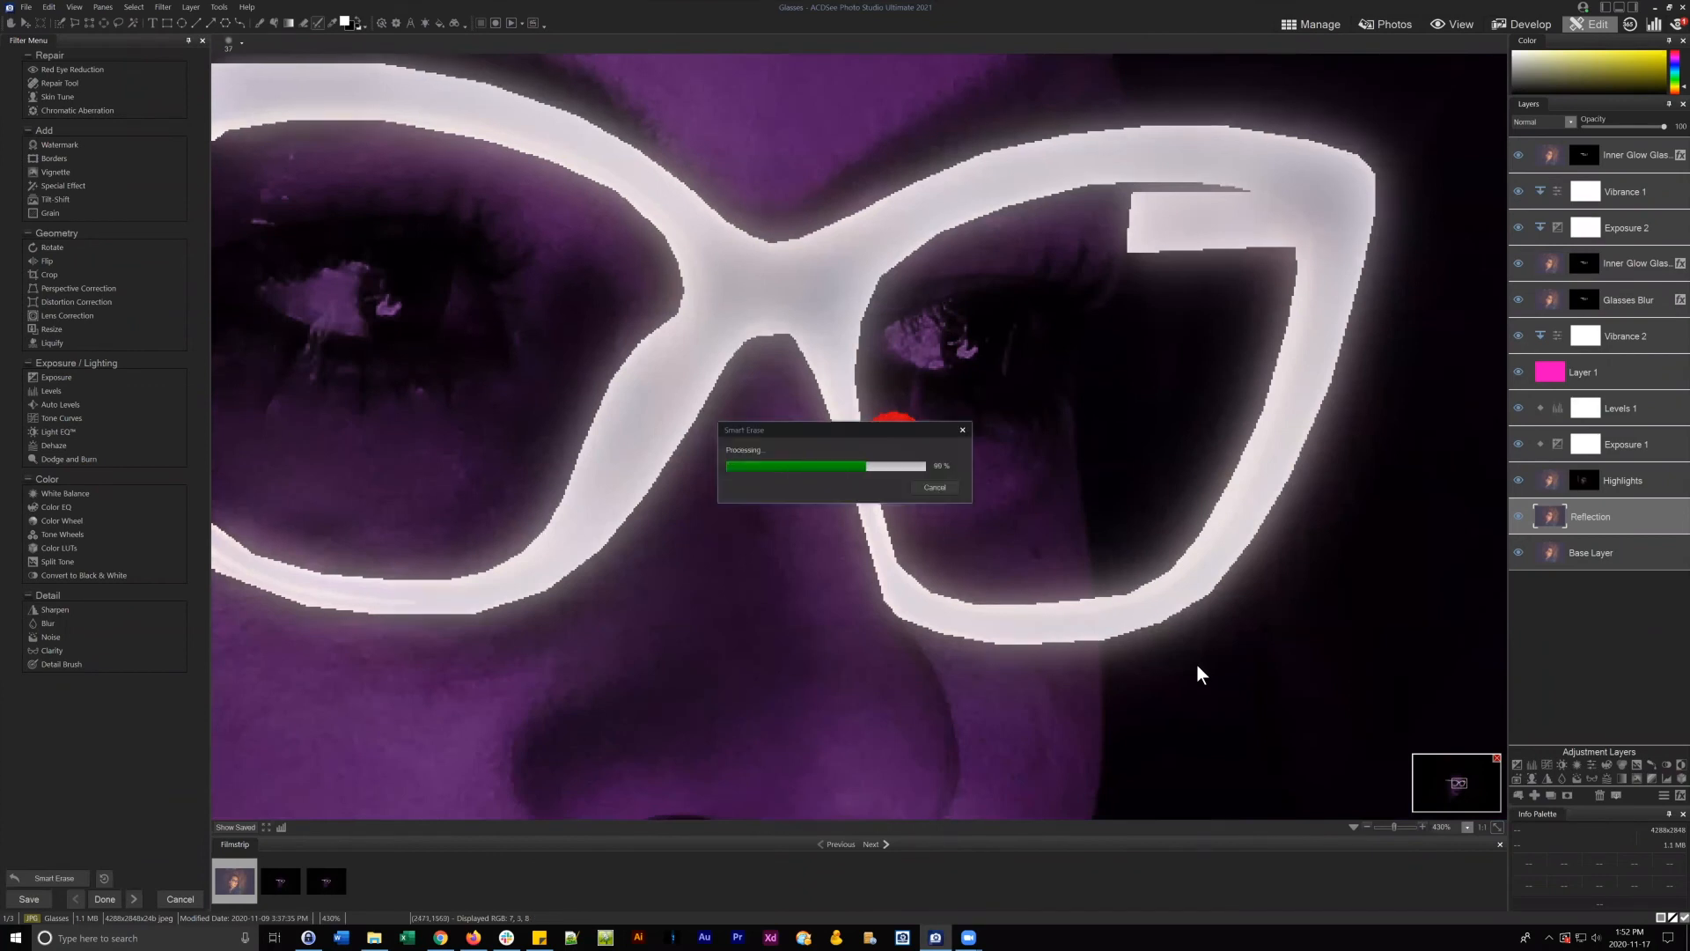
{"action": "scroll", "coordinate": [970, 478], "scroll_direction": "down", "scroll_amount": 3}
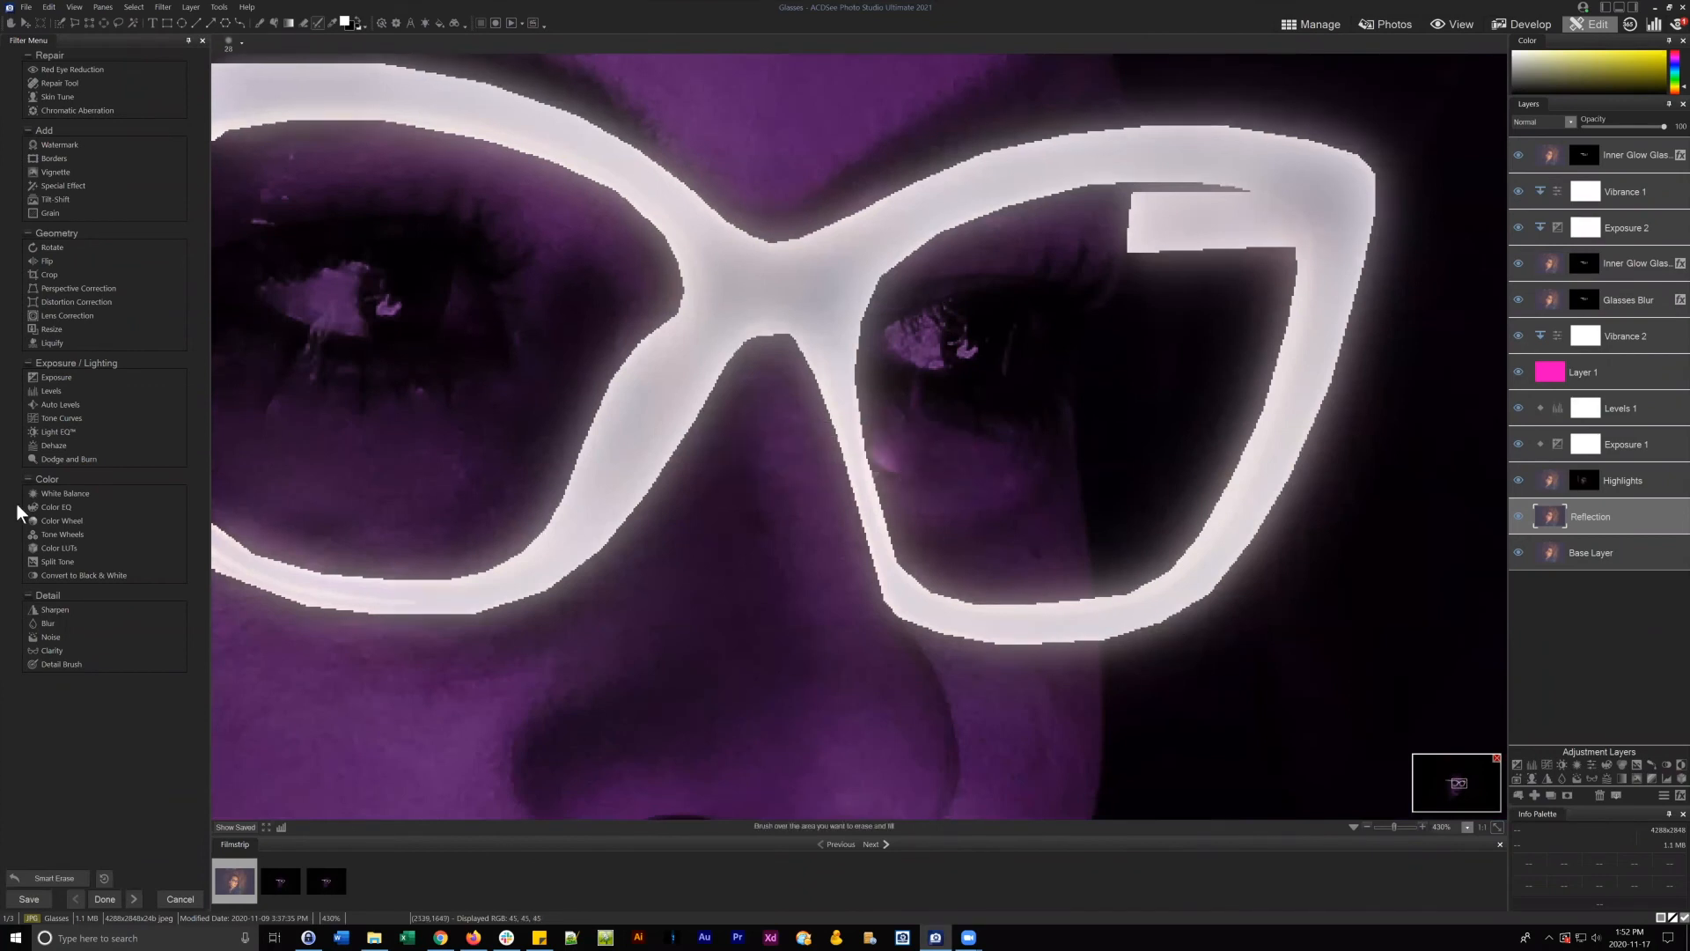
{"action": "left_click", "coordinate": [64, 883]}
{"action": "scroll", "coordinate": [894, 445], "scroll_direction": "down", "scroll_amount": 3}
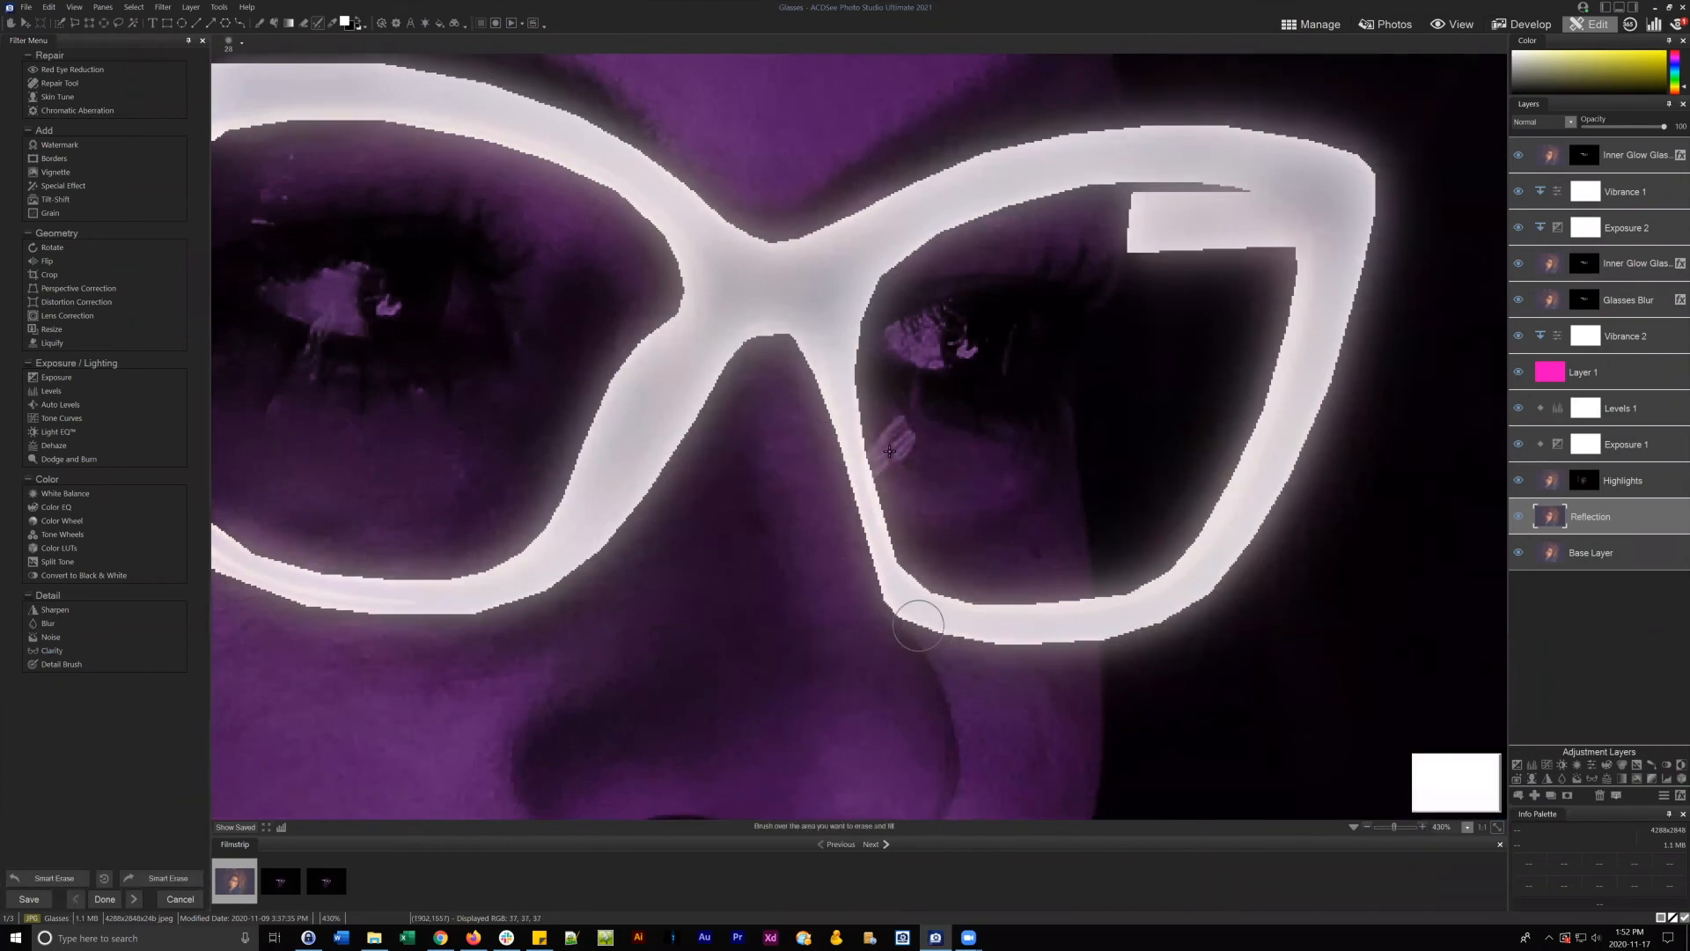
{"action": "left_click_drag", "start_coordinate": [901, 424], "coordinate": [871, 481]}
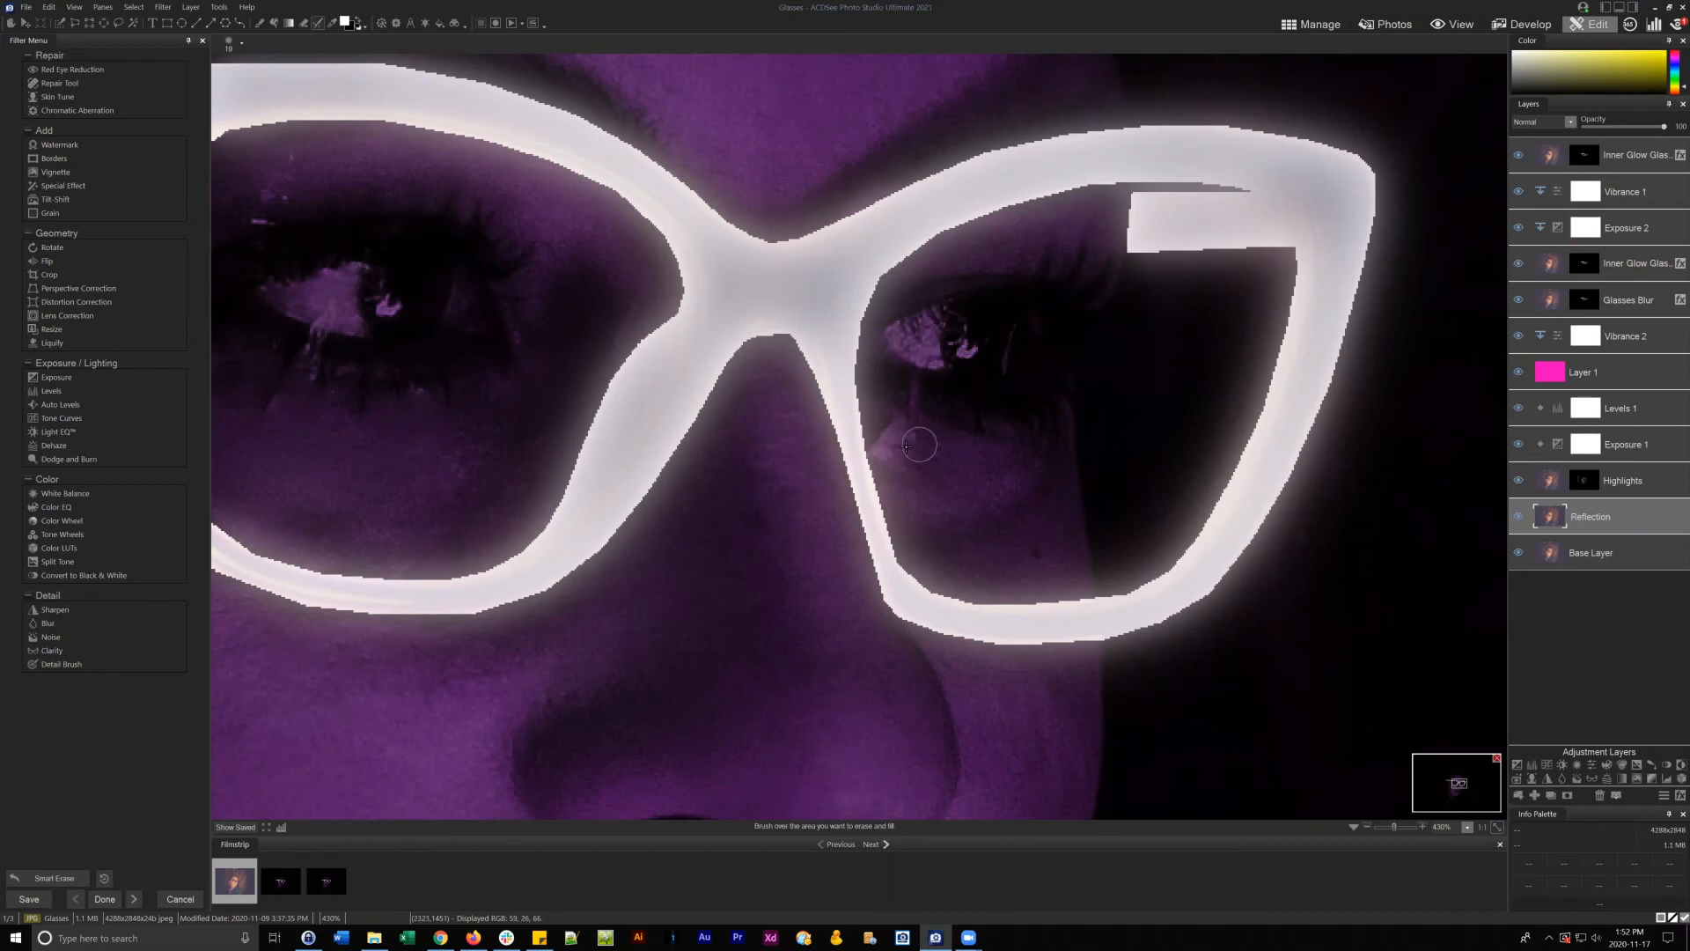
{"action": "mouse_move", "coordinate": [906, 424]}
{"action": "left_mouse_down"}
{"action": "mouse_move", "coordinate": [881, 440]}
{"action": "mouse_move", "coordinate": [891, 451]}
{"action": "left_mouse_up"}
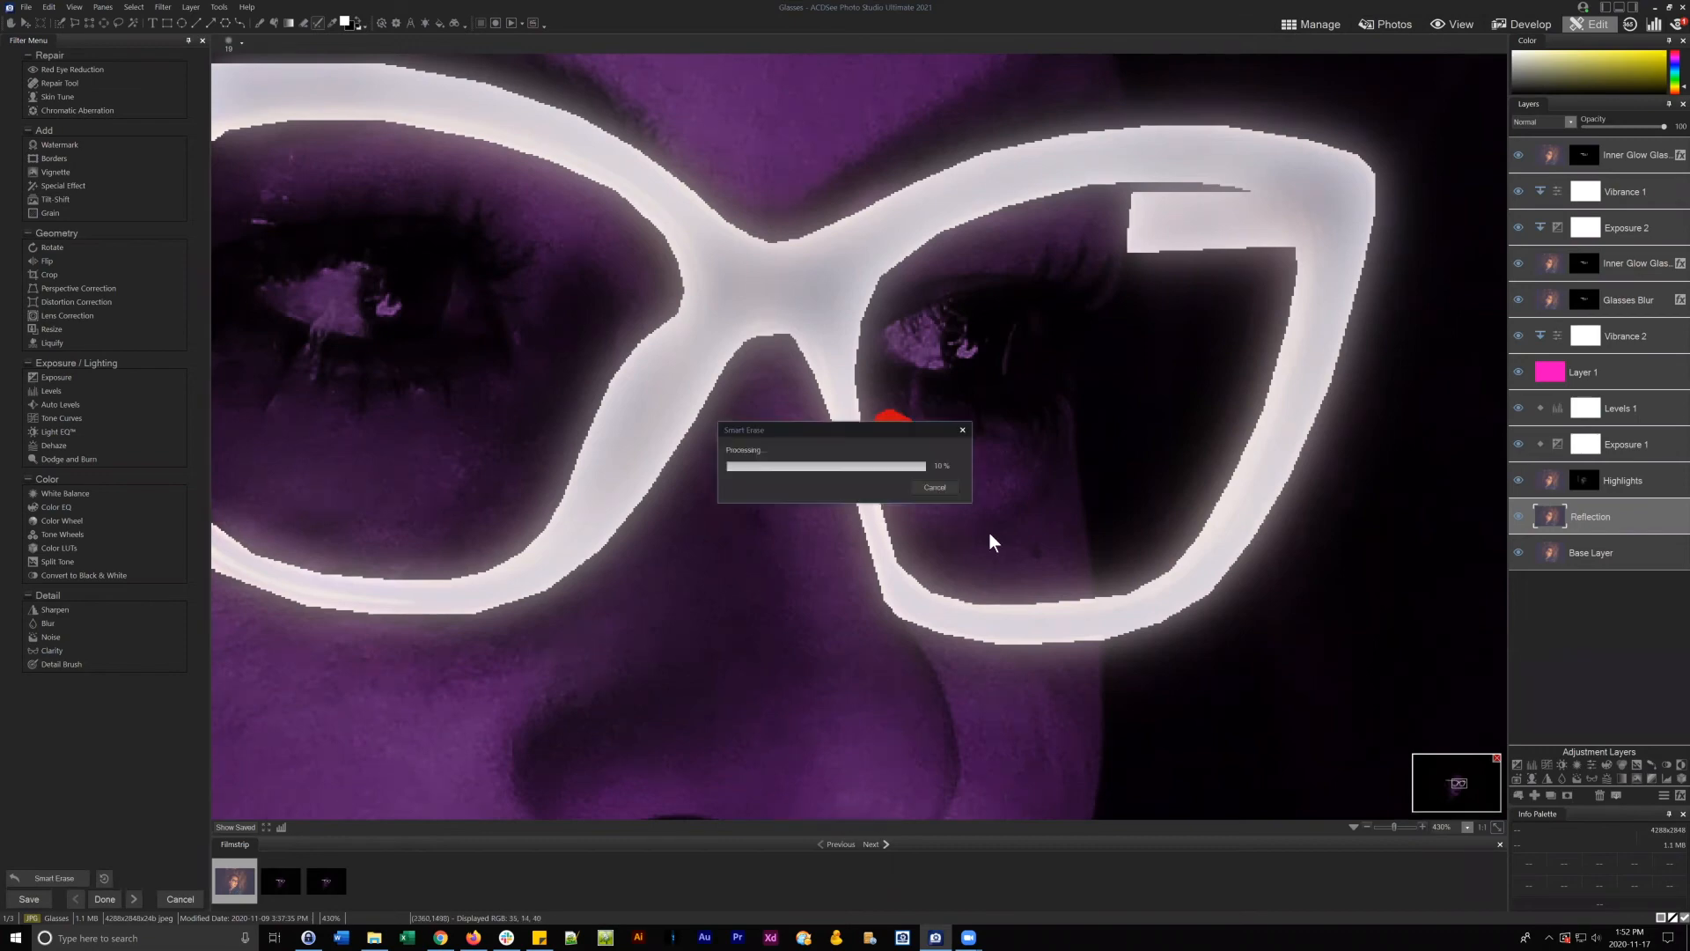
{"action": "left_click", "coordinate": [43, 875]}
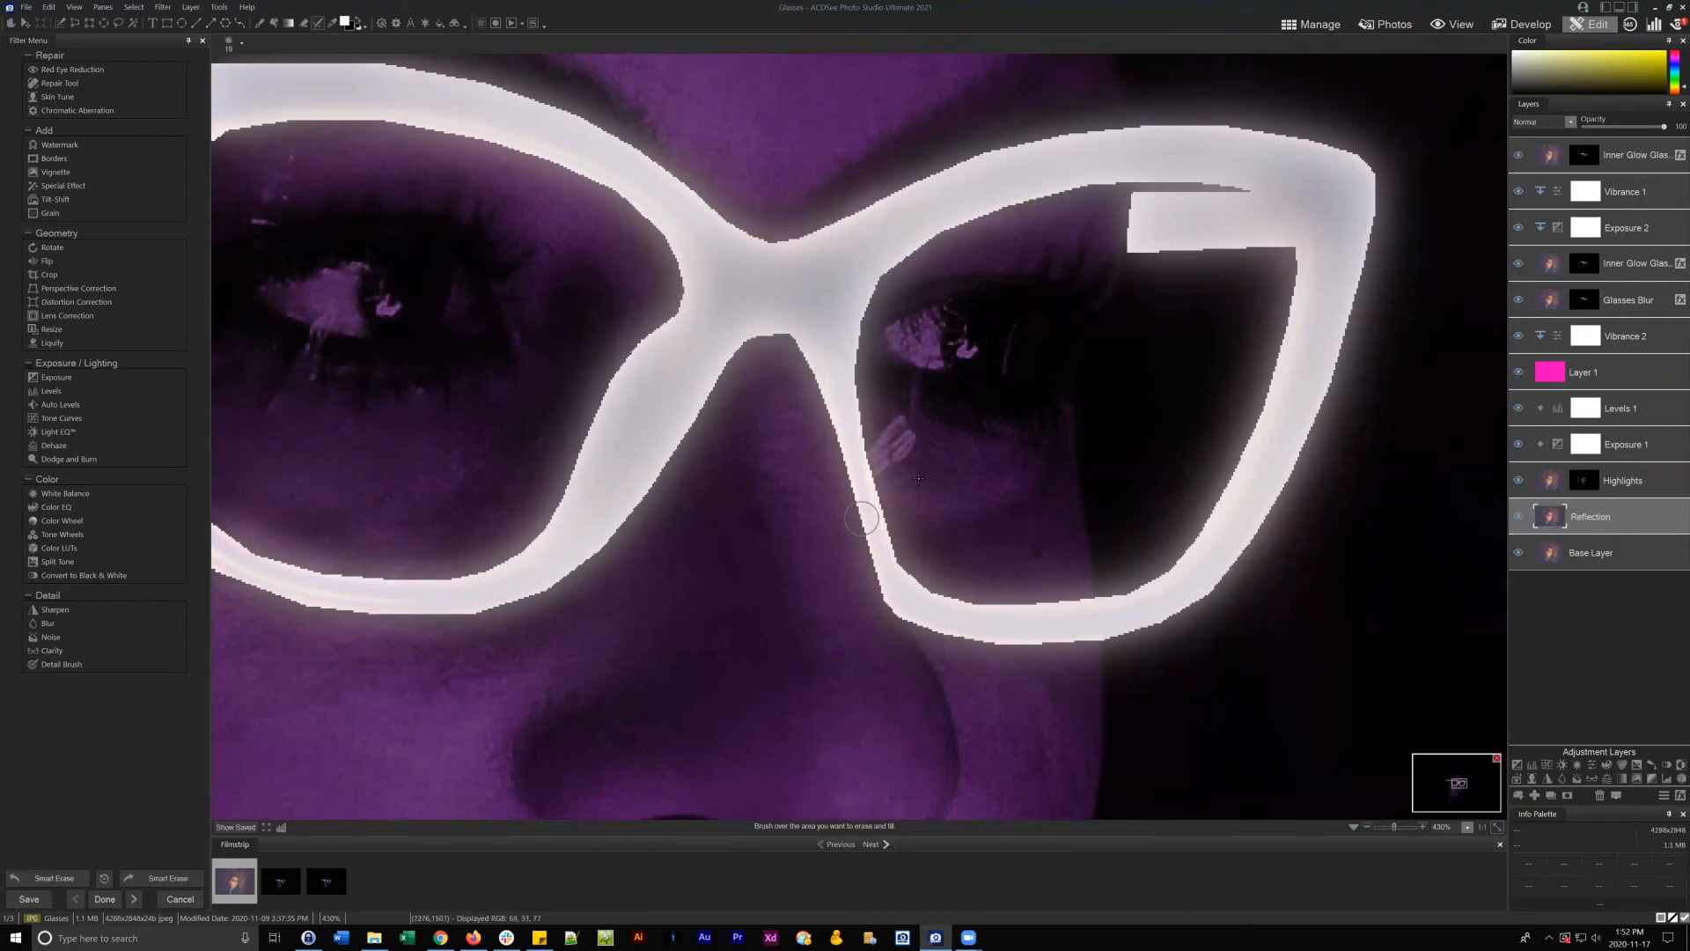
- Erase the finger reflection along the smaller lens's inner edge with one diagonal Smart Erase stroke and fit the portrait in view
{"action": "mouse_move", "coordinate": [899, 437]}
{"action": "left_mouse_down"}
{"action": "mouse_move", "coordinate": [911, 424]}
{"action": "mouse_move", "coordinate": [865, 471]}
{"action": "left_mouse_up"}
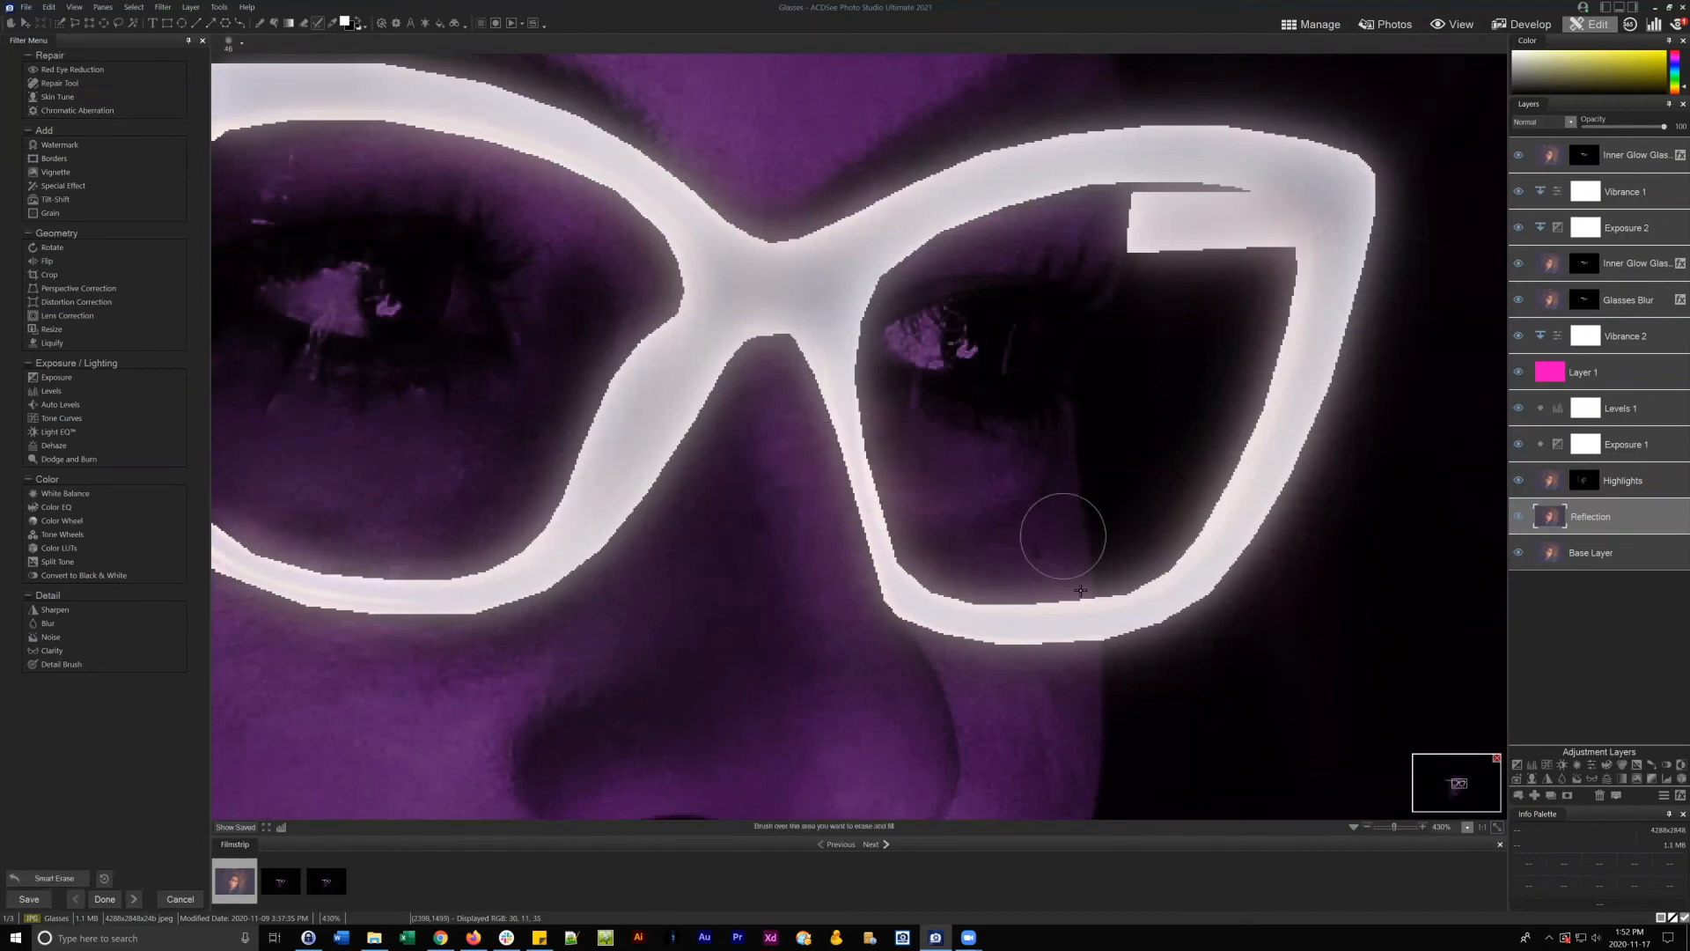
{"action": "left_click", "coordinate": [1497, 826]}
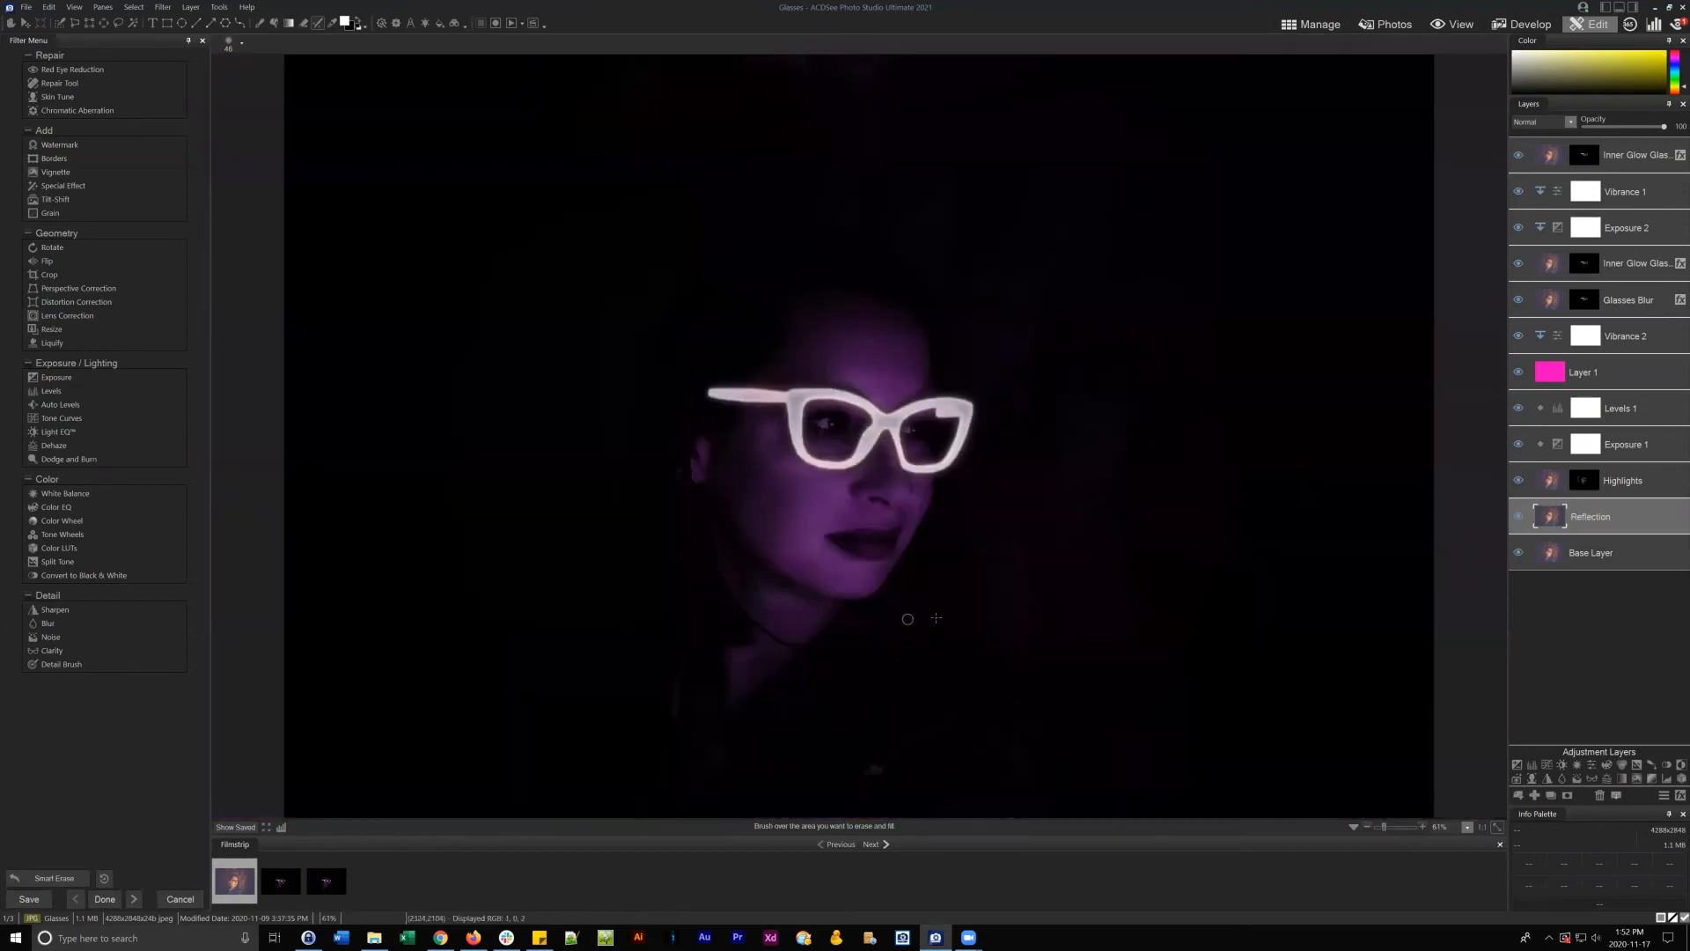
- Toggle the Reflection layer's visibility to compare the lenses with and without the hand reflections
{"action": "left_click", "coordinate": [1519, 517]}
{"action": "left_click", "coordinate": [1518, 517]}
{"action": "left_click", "coordinate": [1518, 517]}
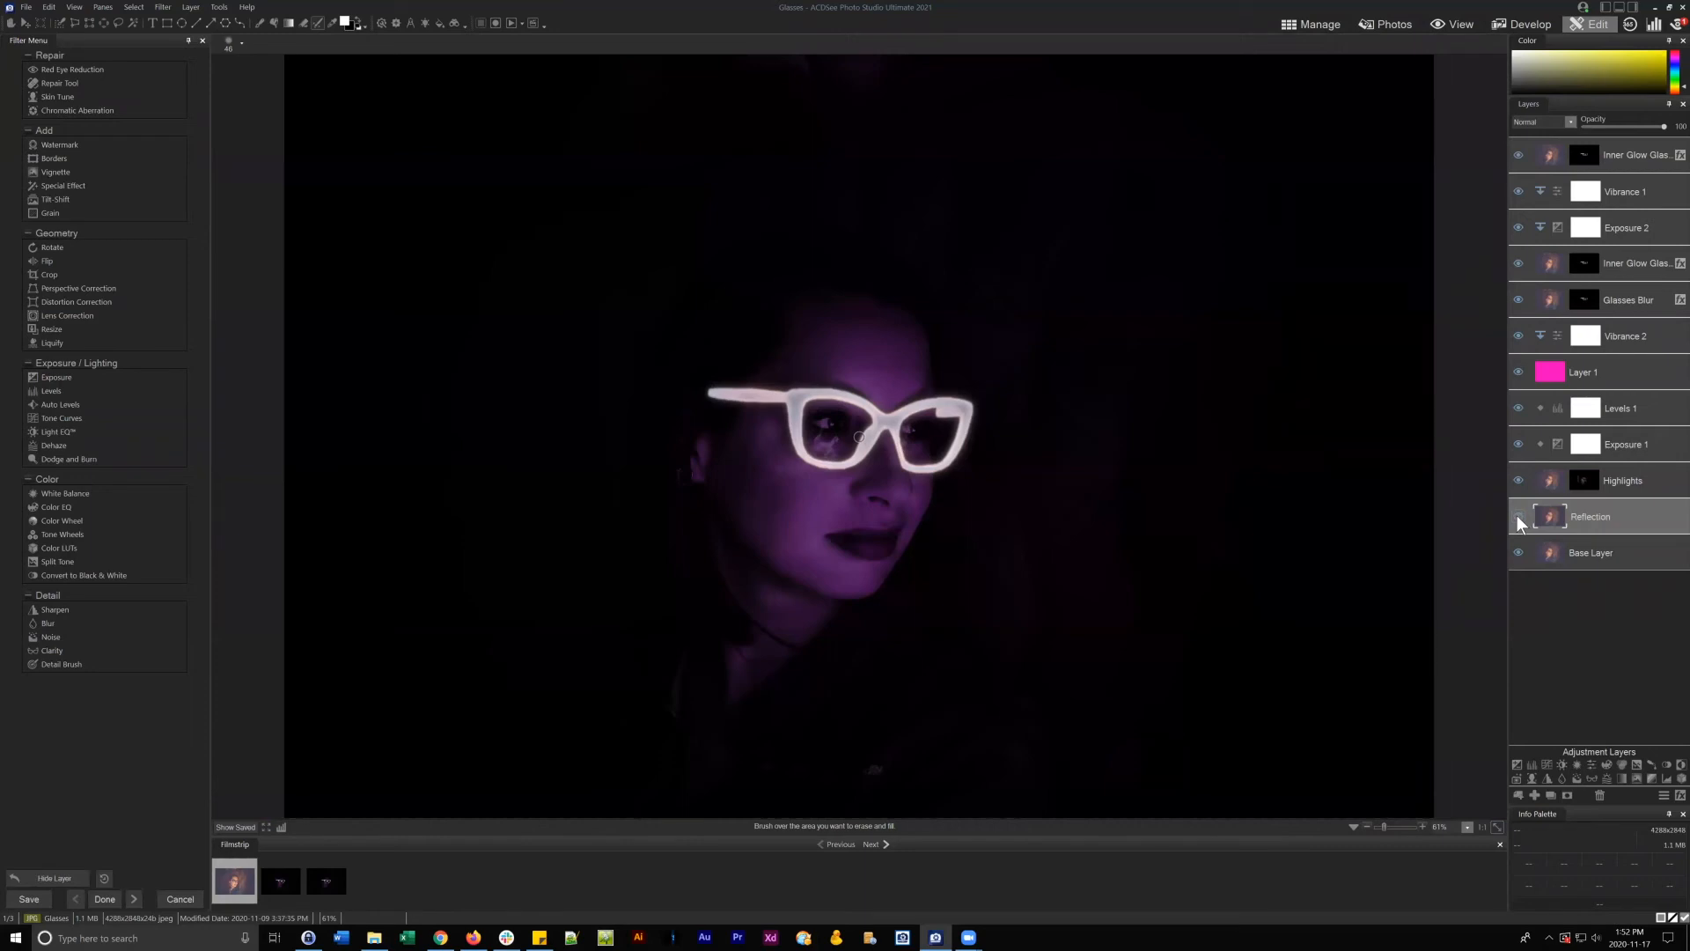
{"action": "left_click", "coordinate": [1518, 517]}
{"action": "left_click", "coordinate": [1518, 517]}
{"action": "left_click", "coordinate": [1517, 517]}
{"action": "left_click", "coordinate": [1517, 517]}
{"action": "scroll", "coordinate": [859, 437], "scroll_direction": "up", "scroll_amount": 5}
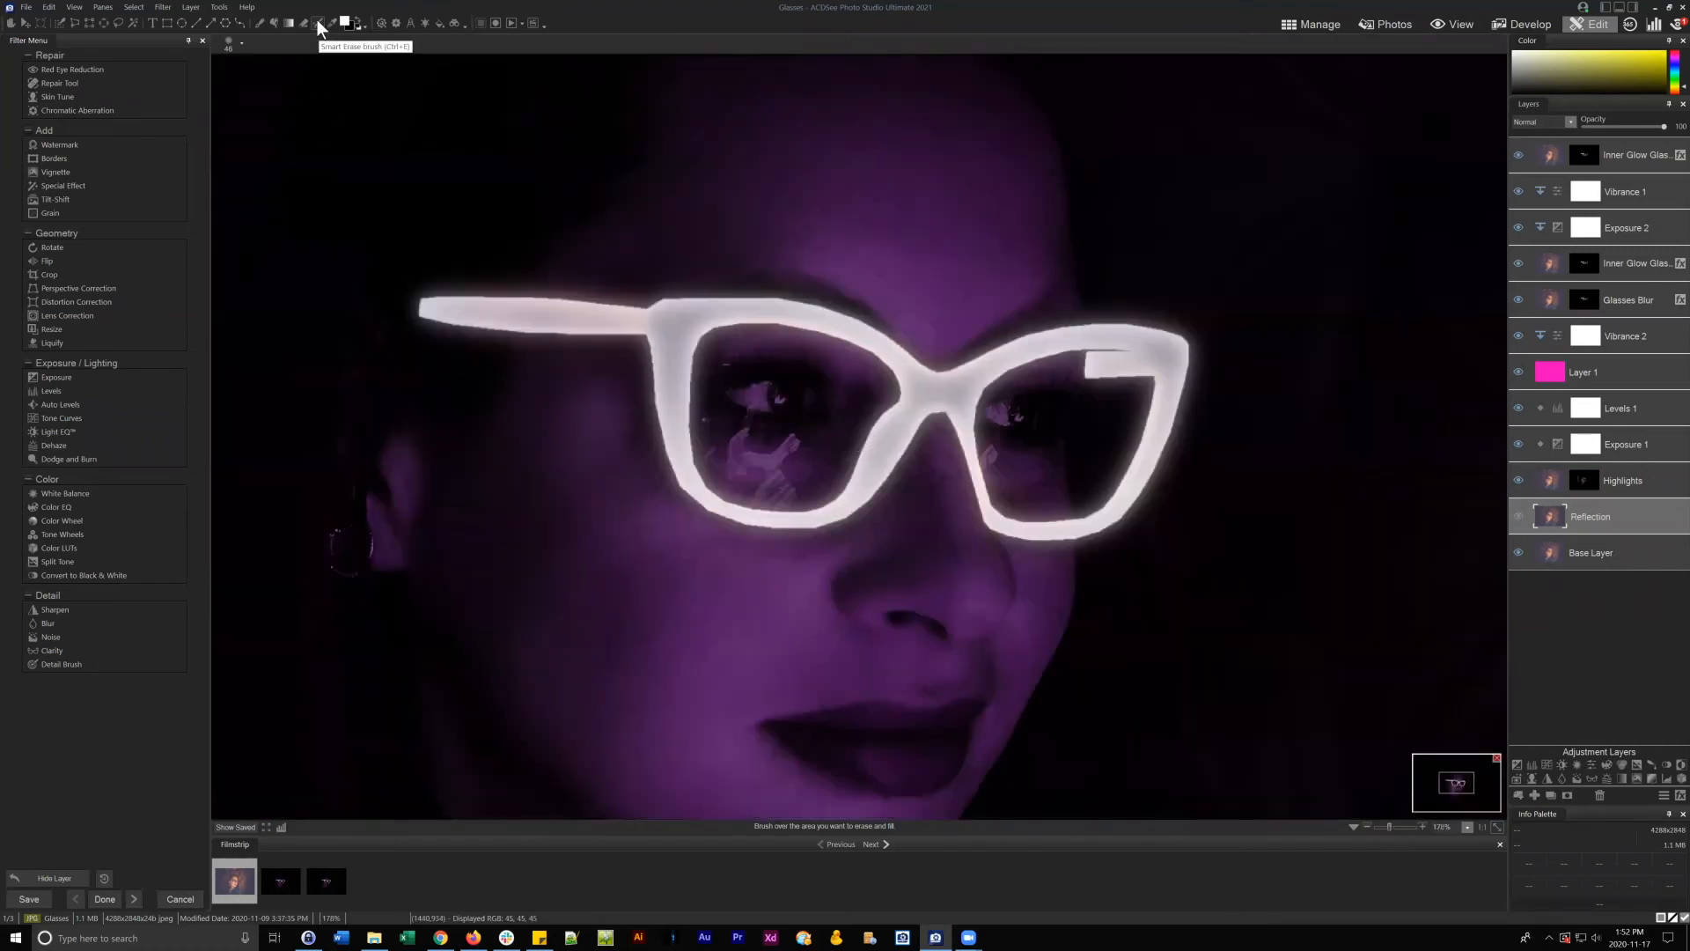
{"action": "left_click", "coordinate": [1518, 515]}
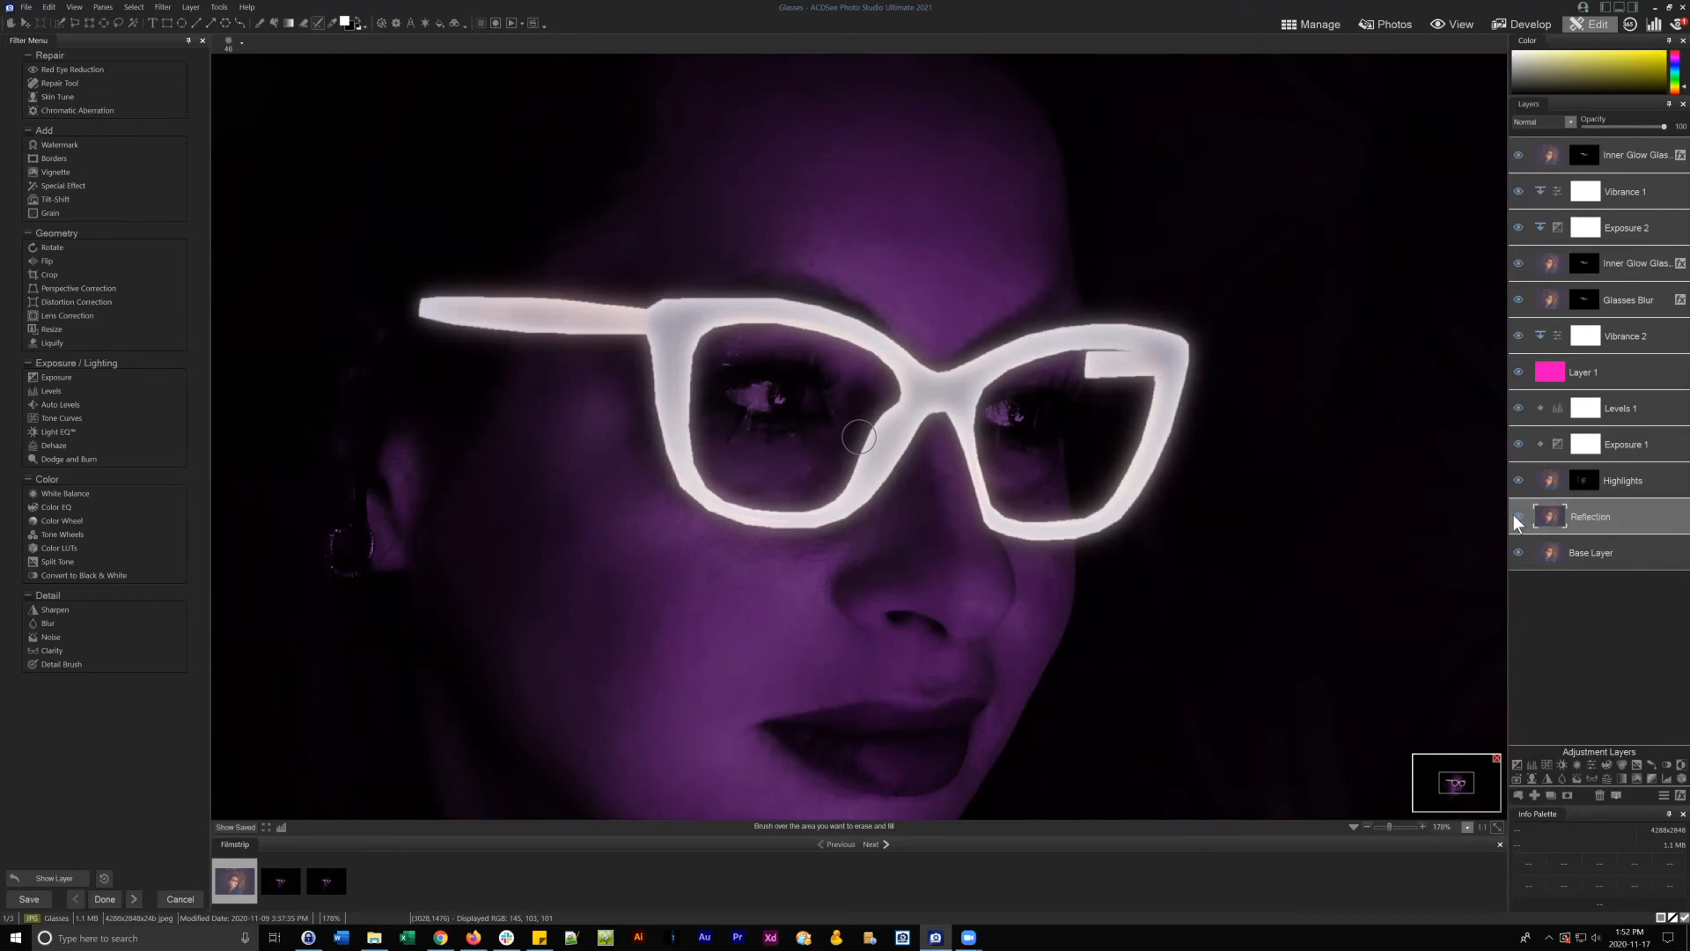
- Move the Reflection layer below the Base Layer and apply Frequency Separation to the Base Layer with a 12-pixel blur radius
{"action": "left_click_drag", "start_coordinate": [1603, 516], "coordinate": [1598, 581]}
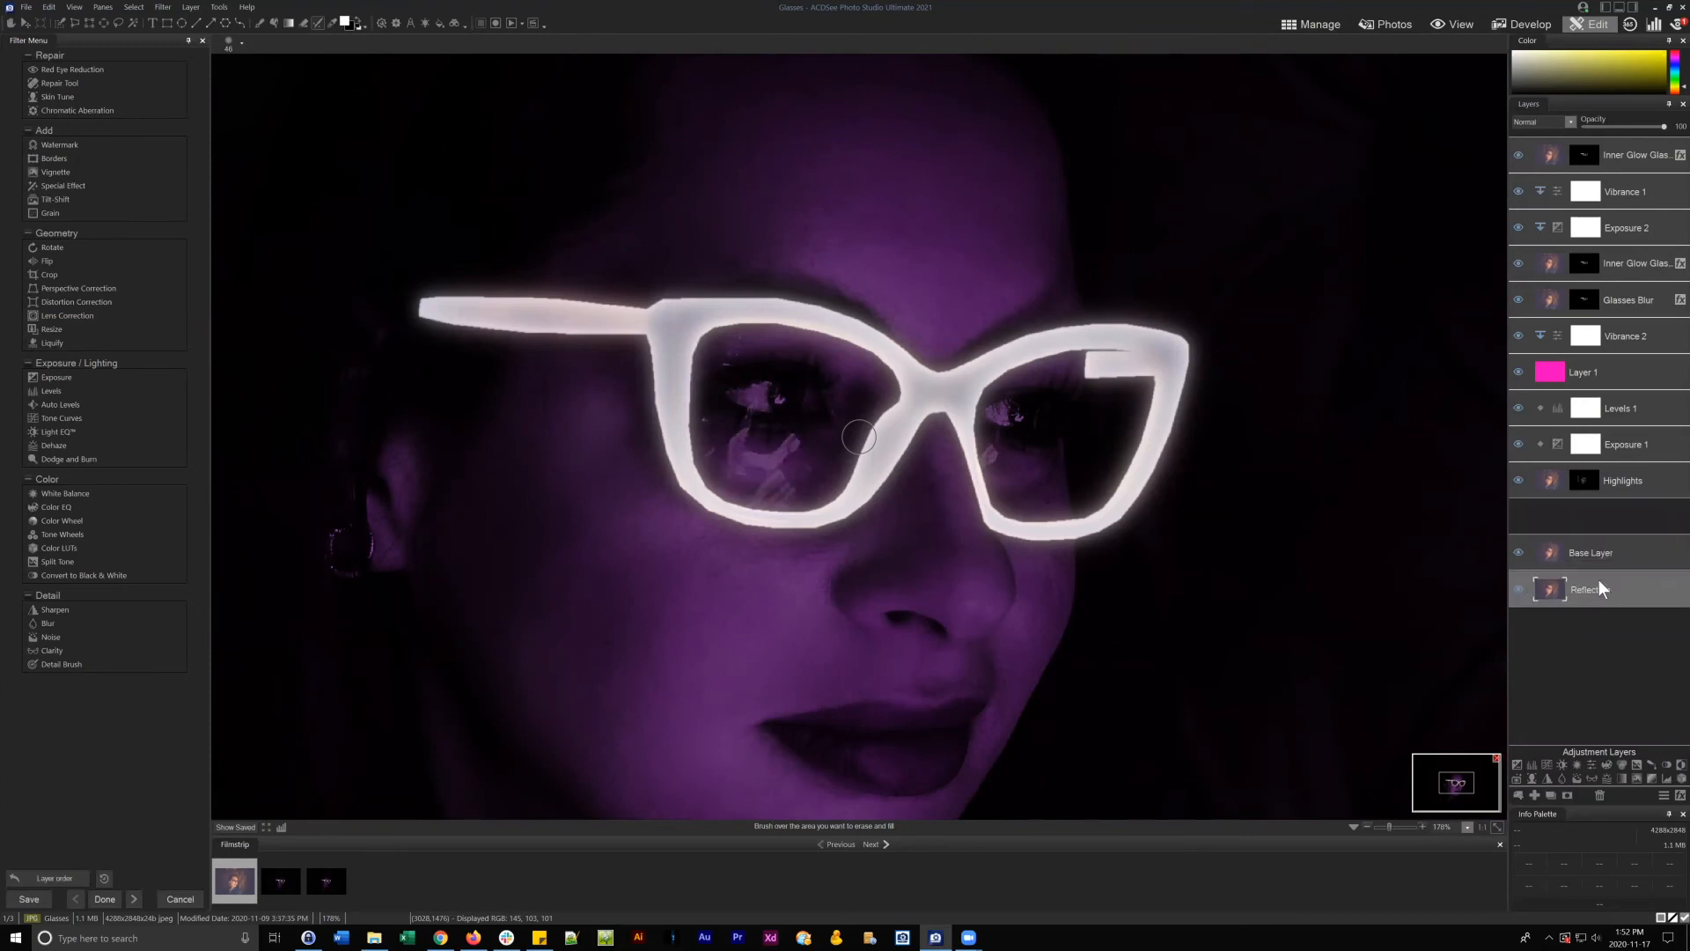
{"action": "left_click", "coordinate": [1586, 510]}
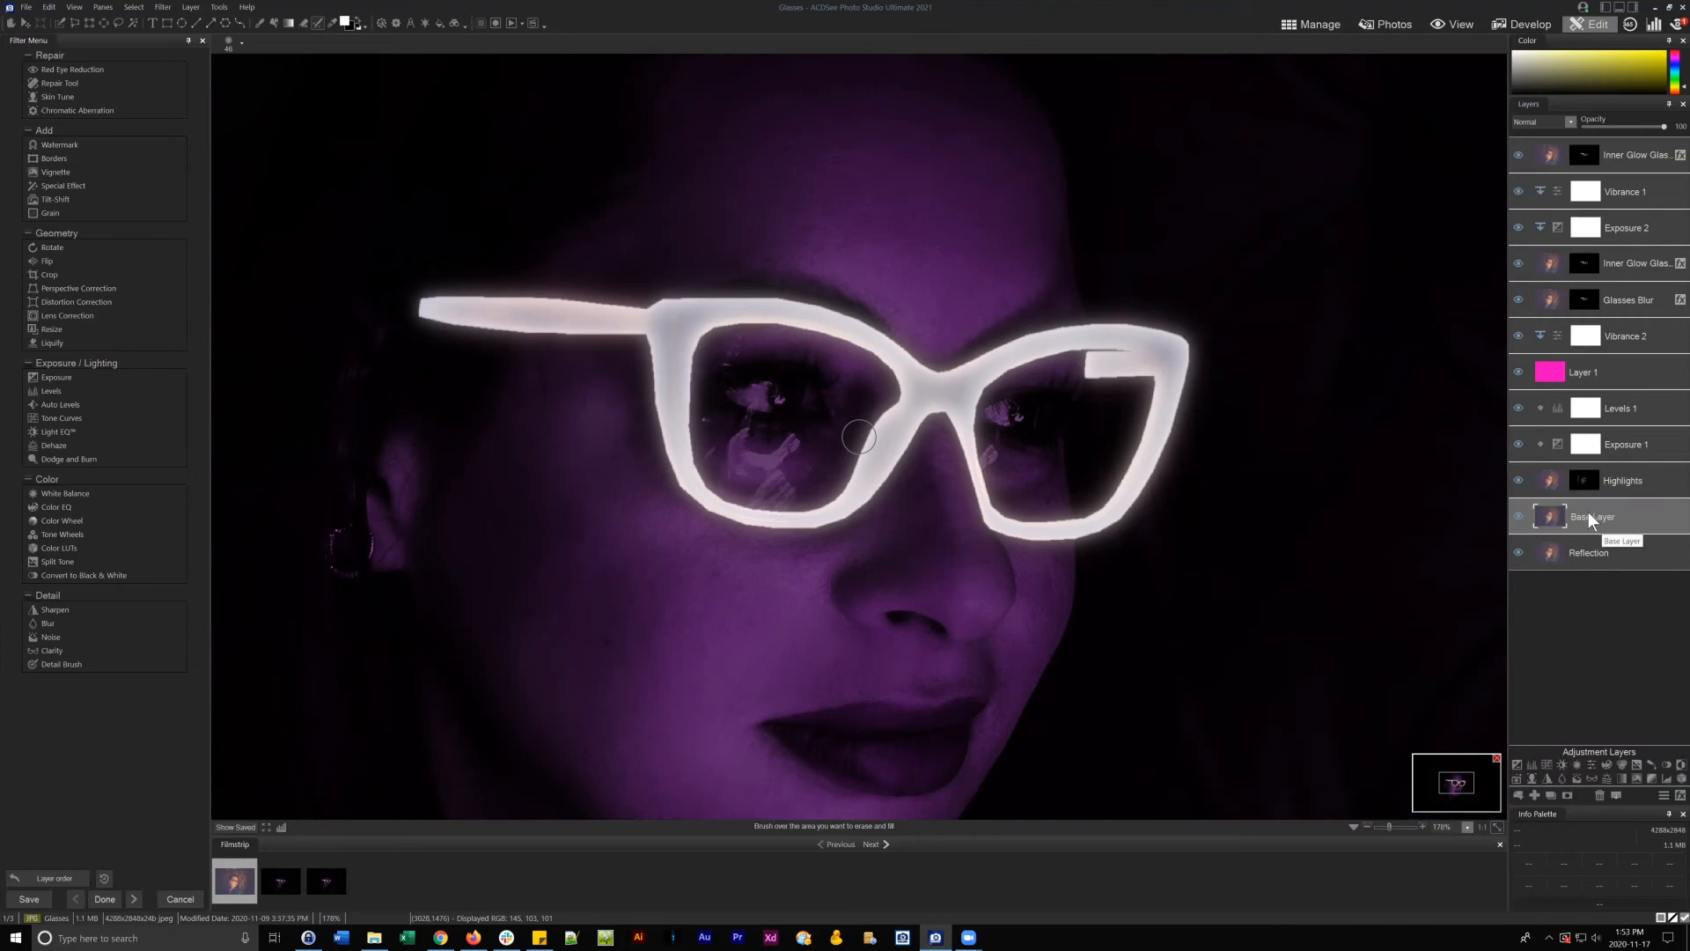
{"action": "right_click", "coordinate": [1588, 510]}
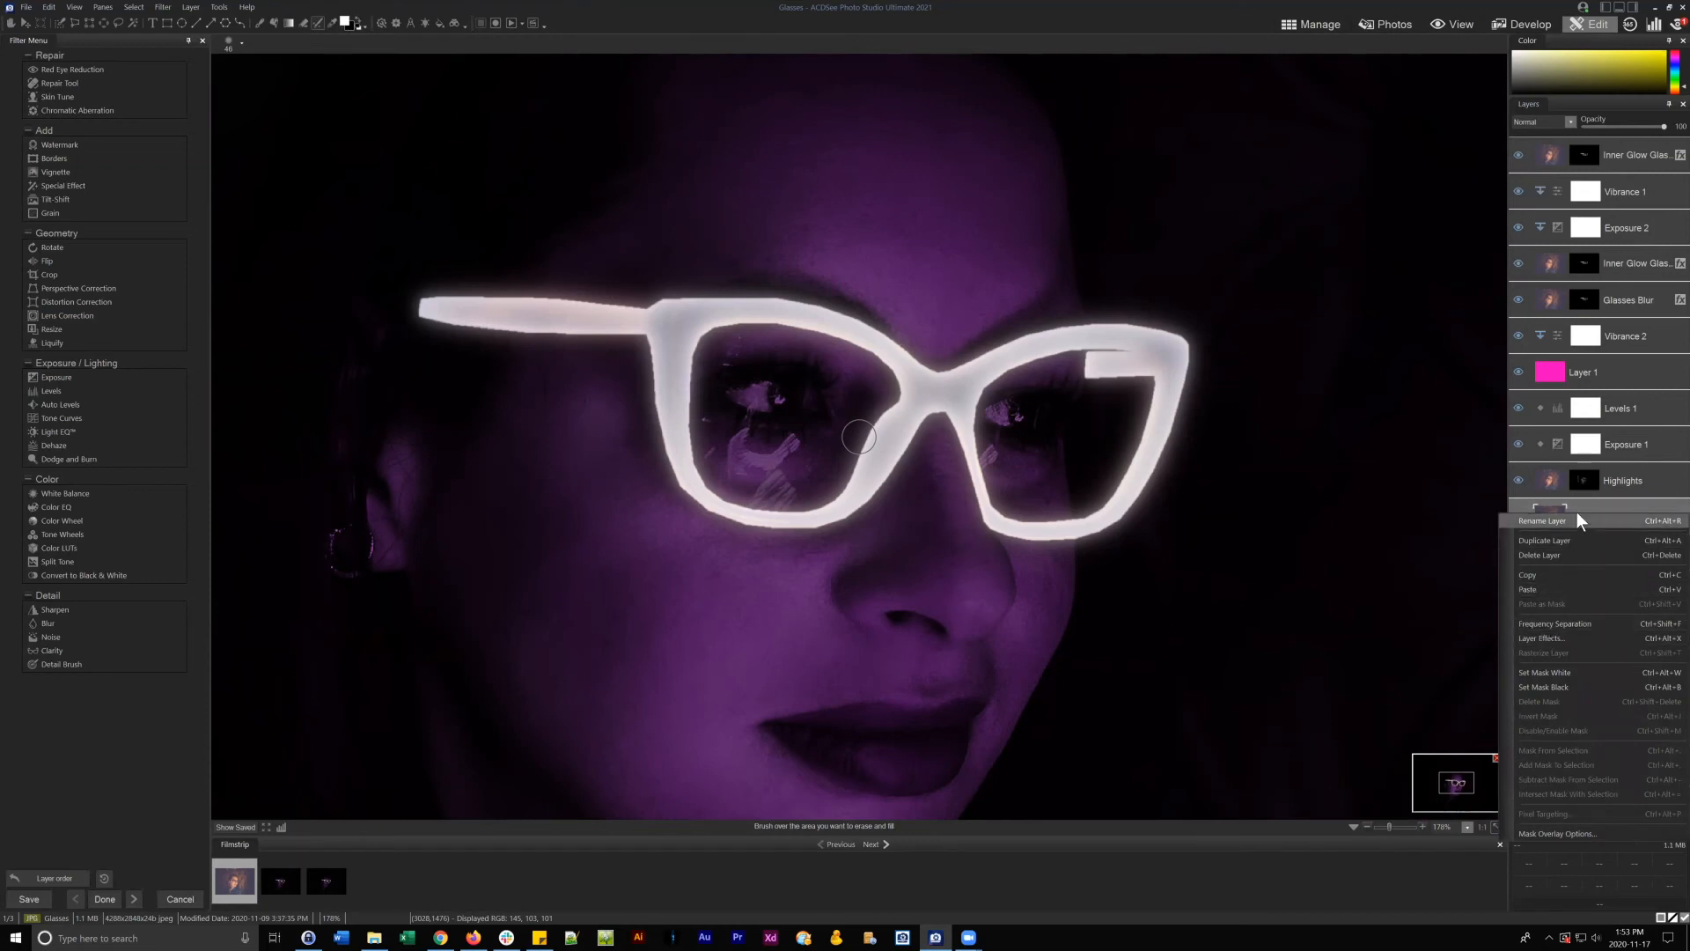
{"action": "left_click", "coordinate": [1577, 623]}
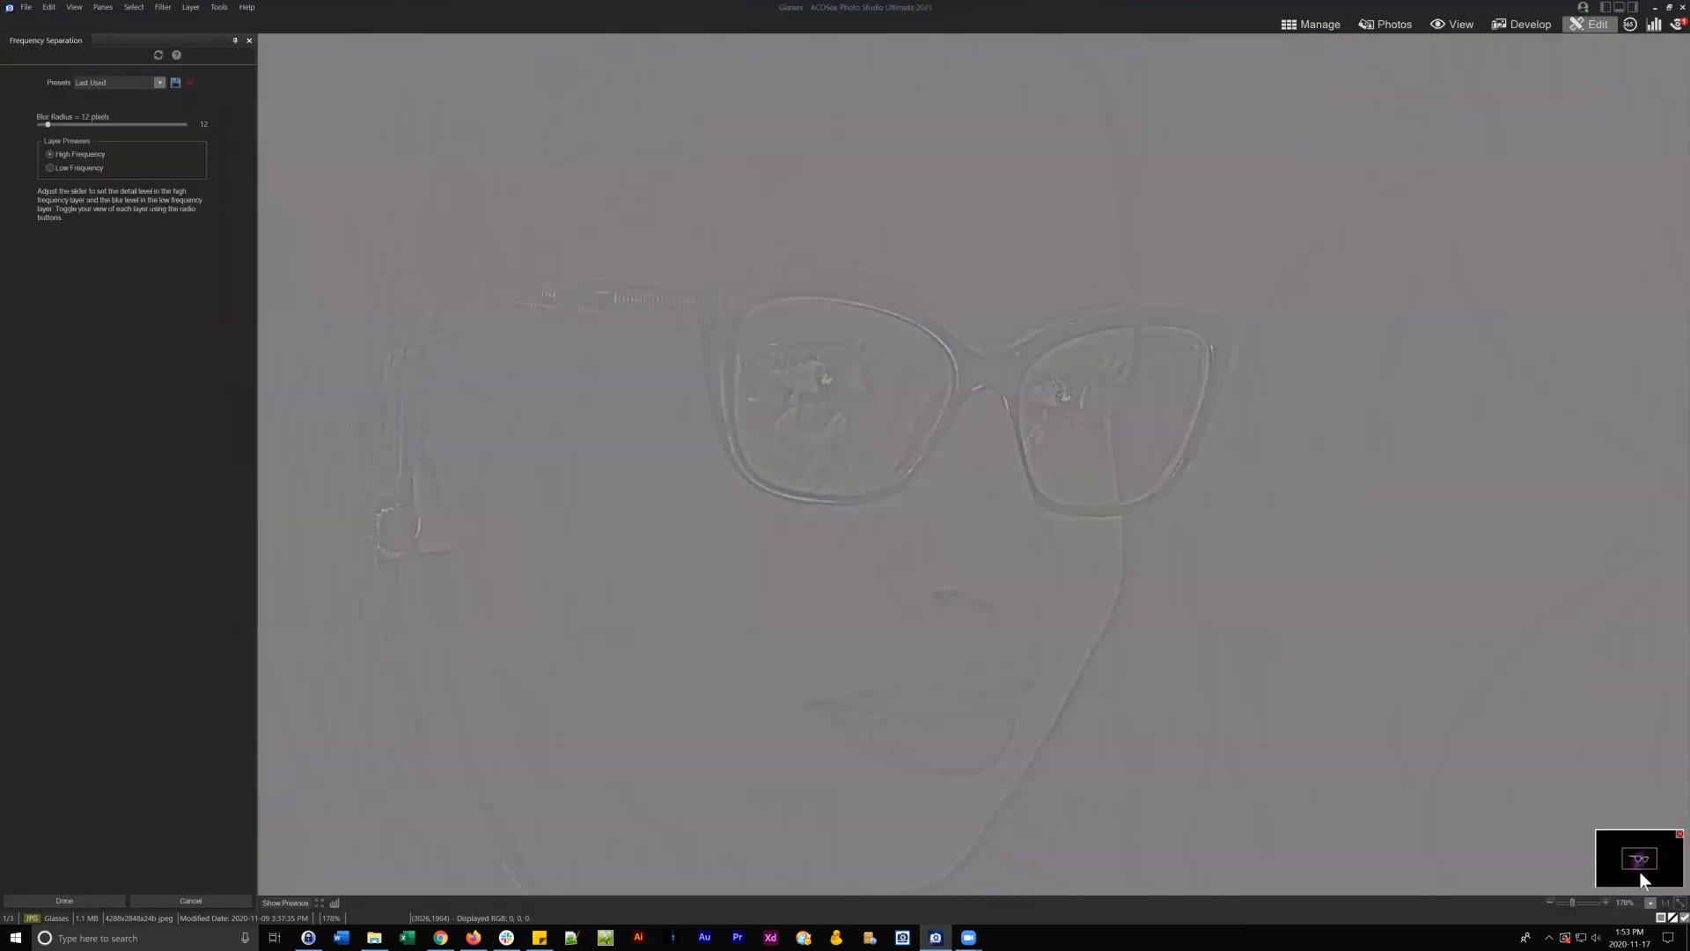
{"action": "left_click_drag", "start_coordinate": [1643, 880], "coordinate": [1602, 813]}
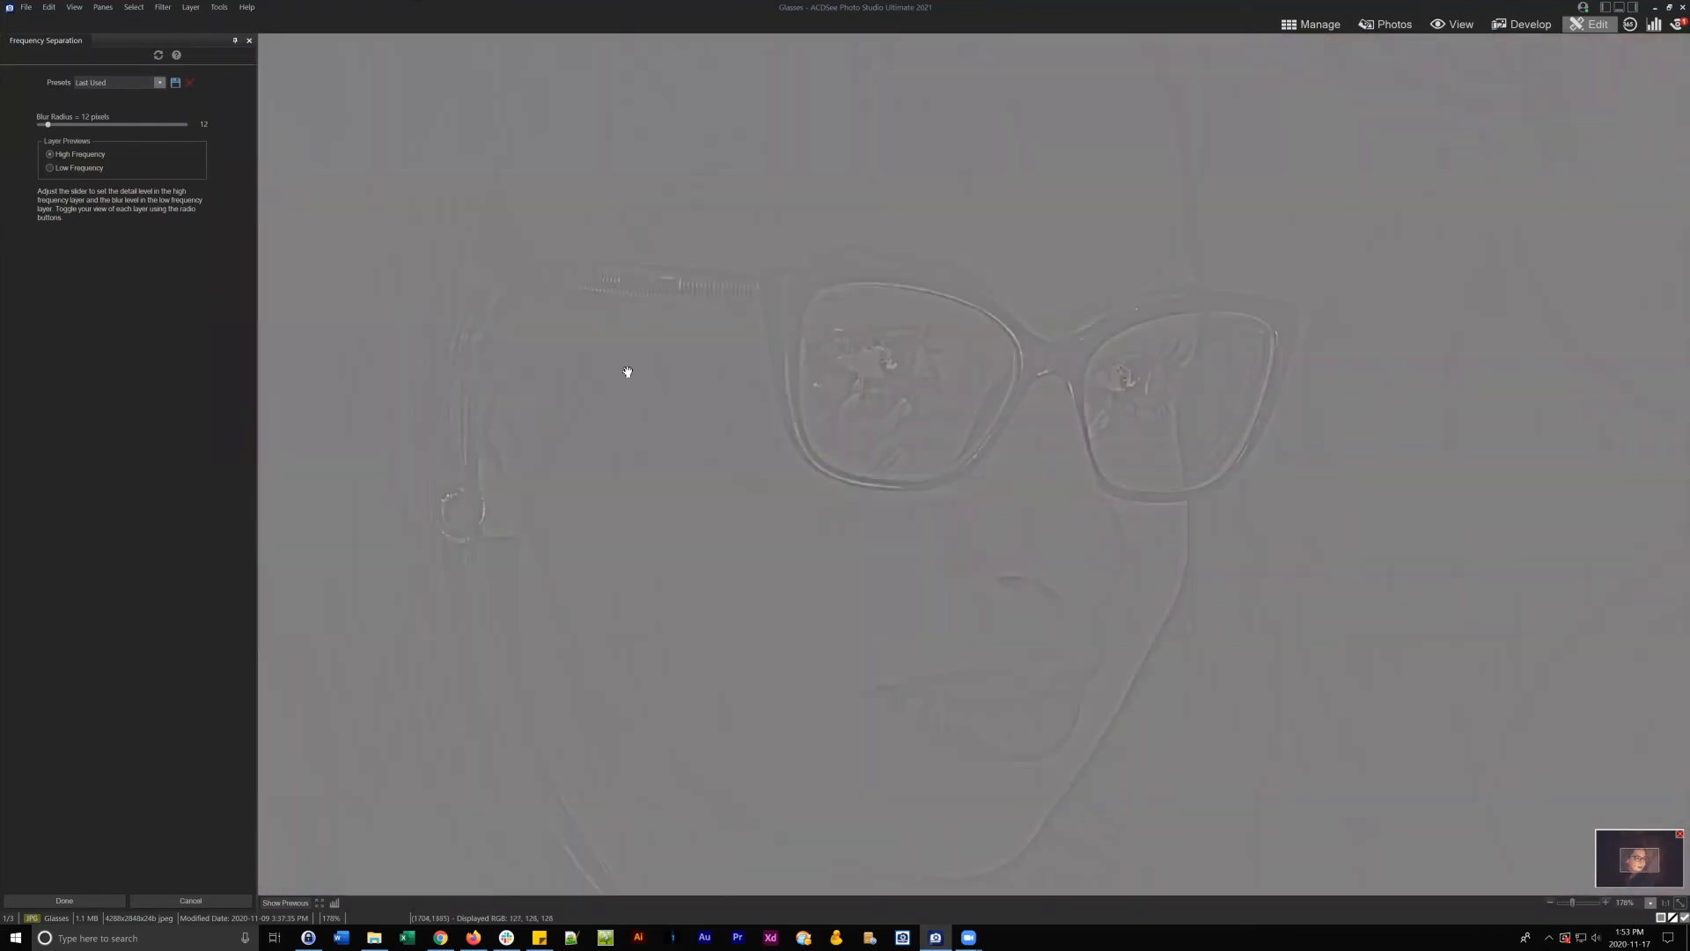
{"action": "left_click", "coordinate": [71, 164]}
{"action": "left_click", "coordinate": [95, 900]}
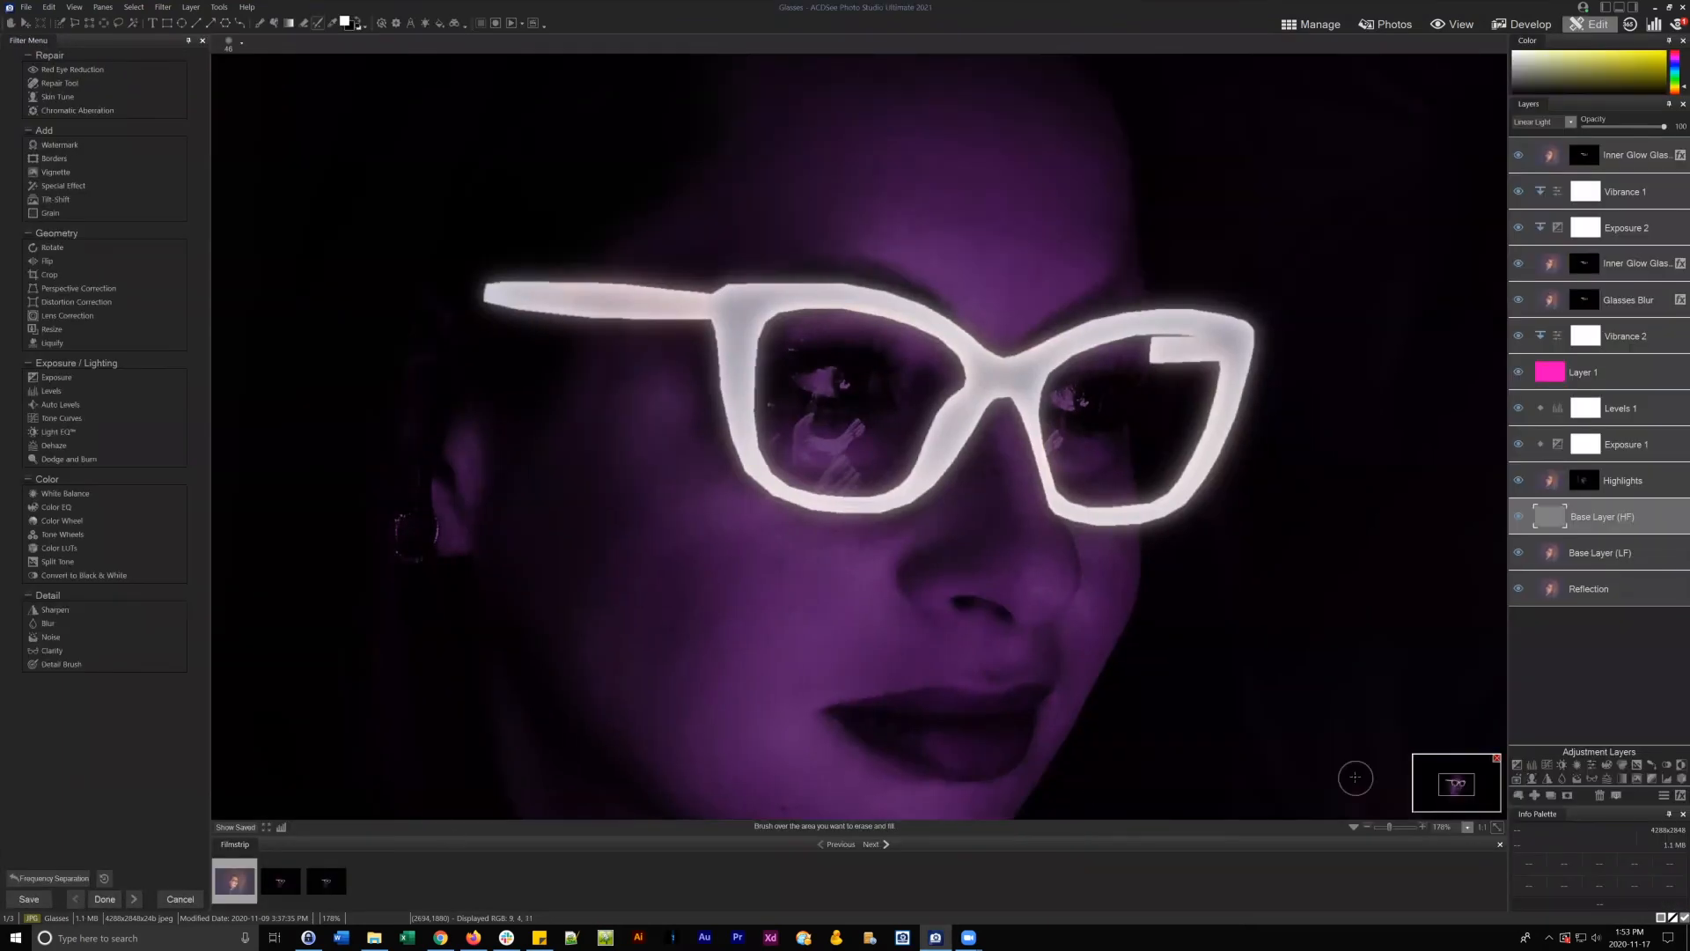
- Isolate the Base Layer (HF) layer by hiding all the other layers
{"action": "left_click_drag", "start_coordinate": [1590, 509], "coordinate": [1614, 514]}
{"action": "left_click", "coordinate": [1602, 558]}
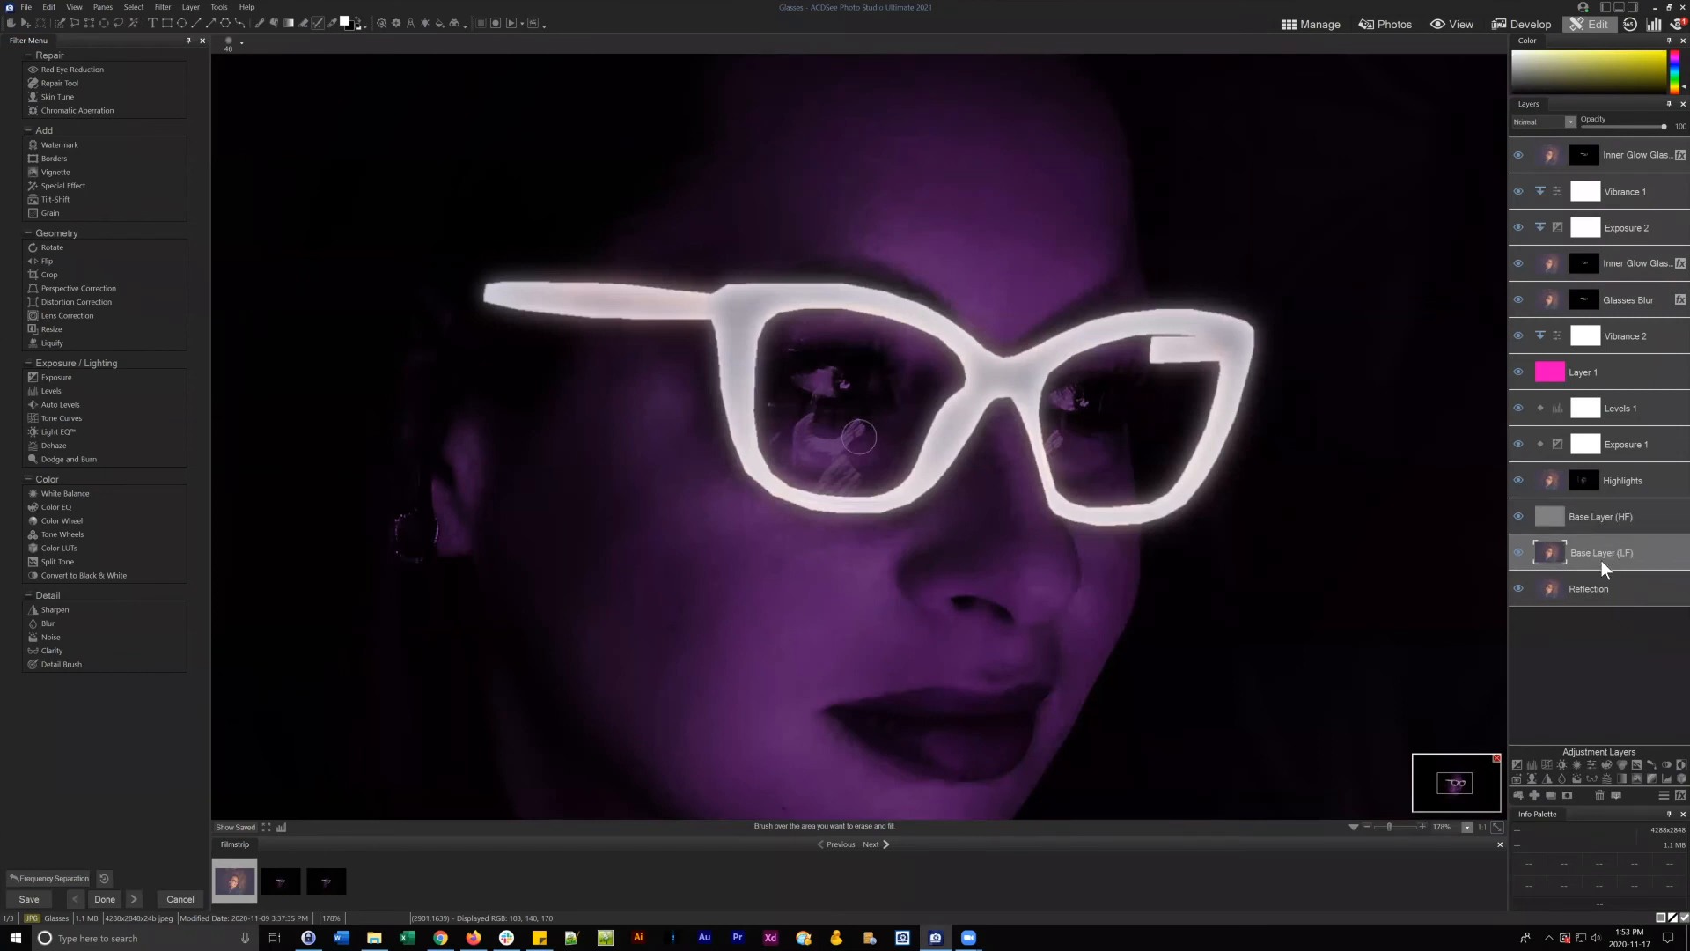
{"action": "left_click", "coordinate": [1599, 521]}
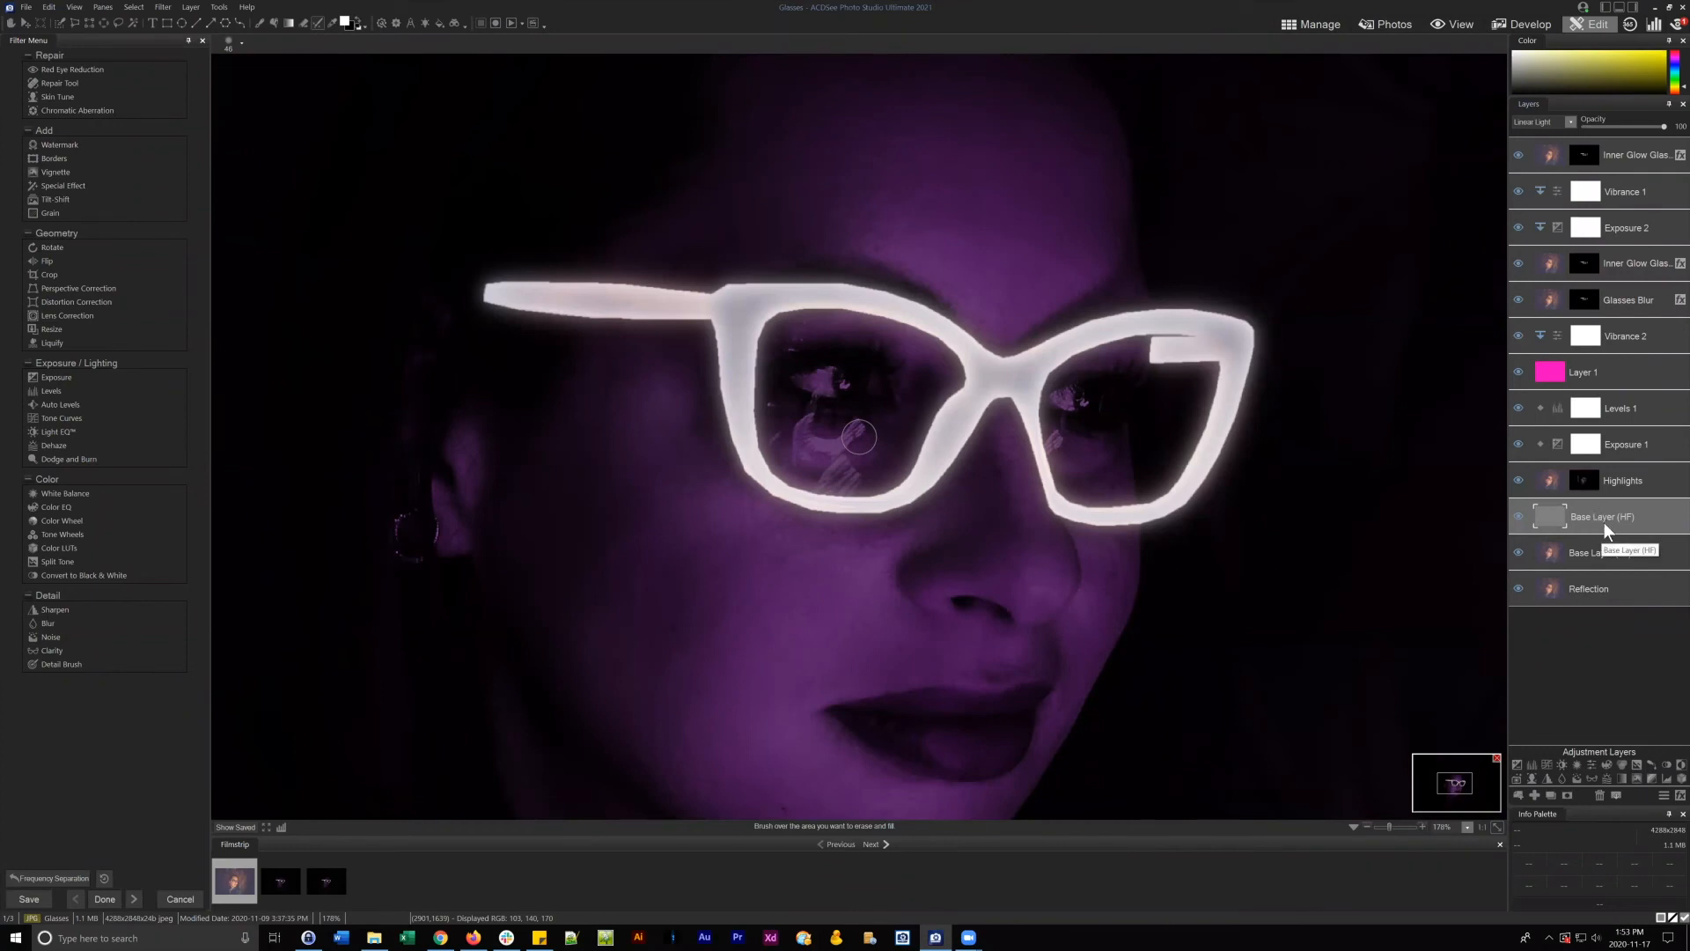
{"action": "left_click", "coordinate": [1517, 586]}
{"action": "left_click", "coordinate": [1518, 552]}
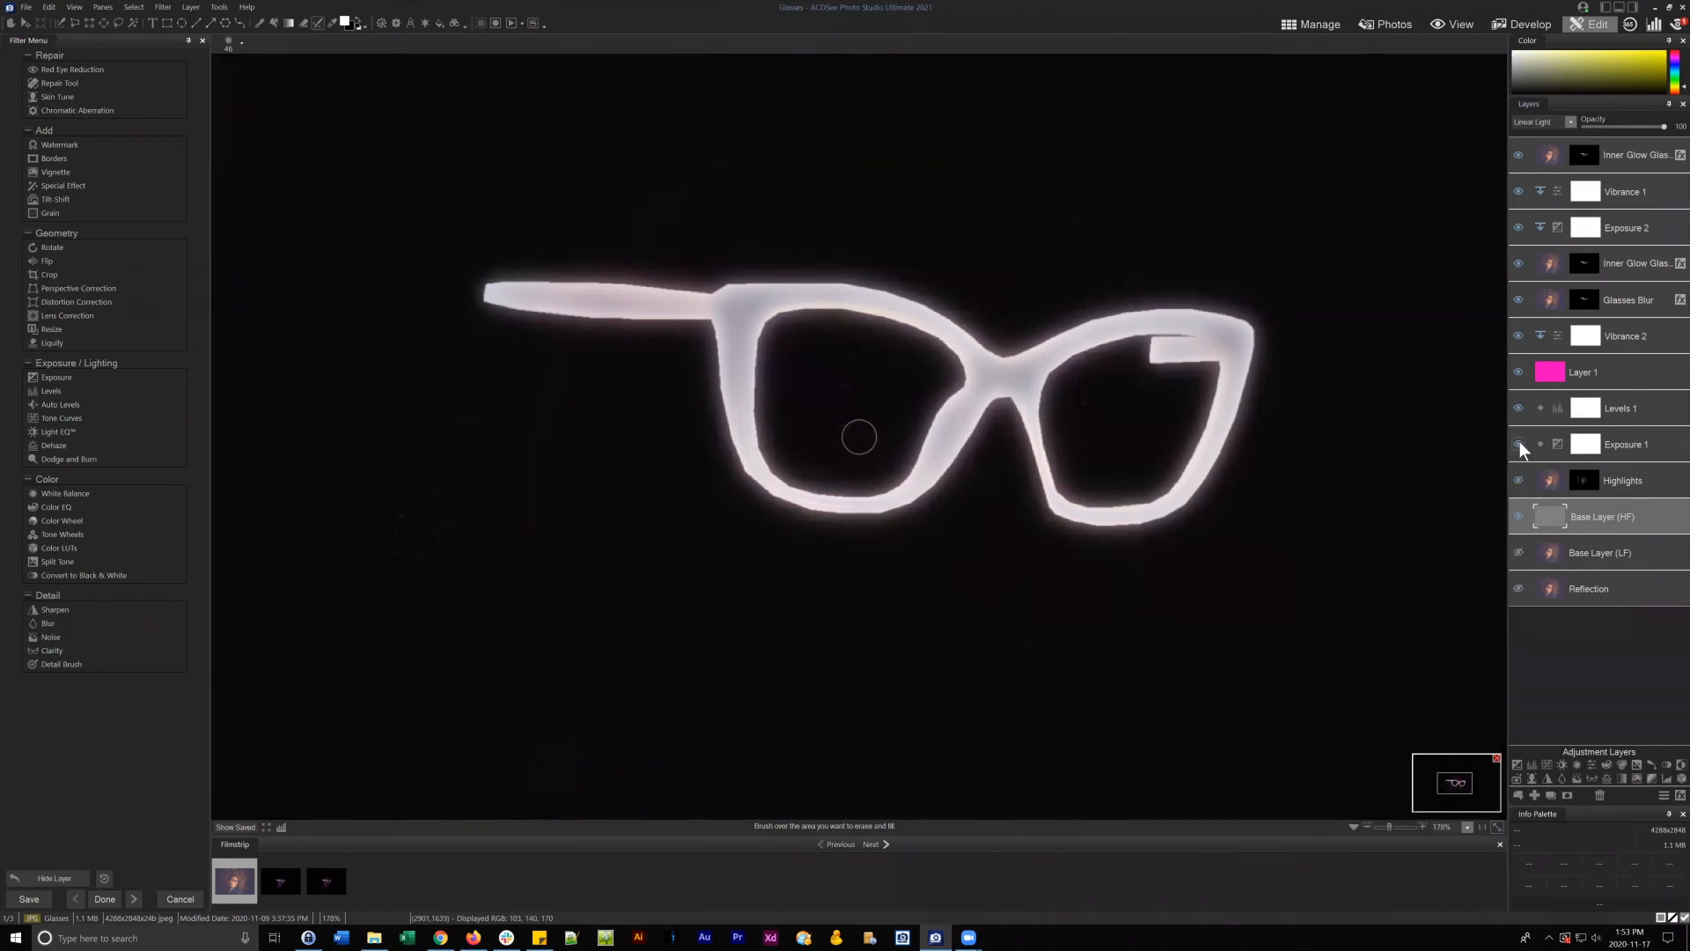
{"action": "left_click", "coordinate": [1517, 443]}
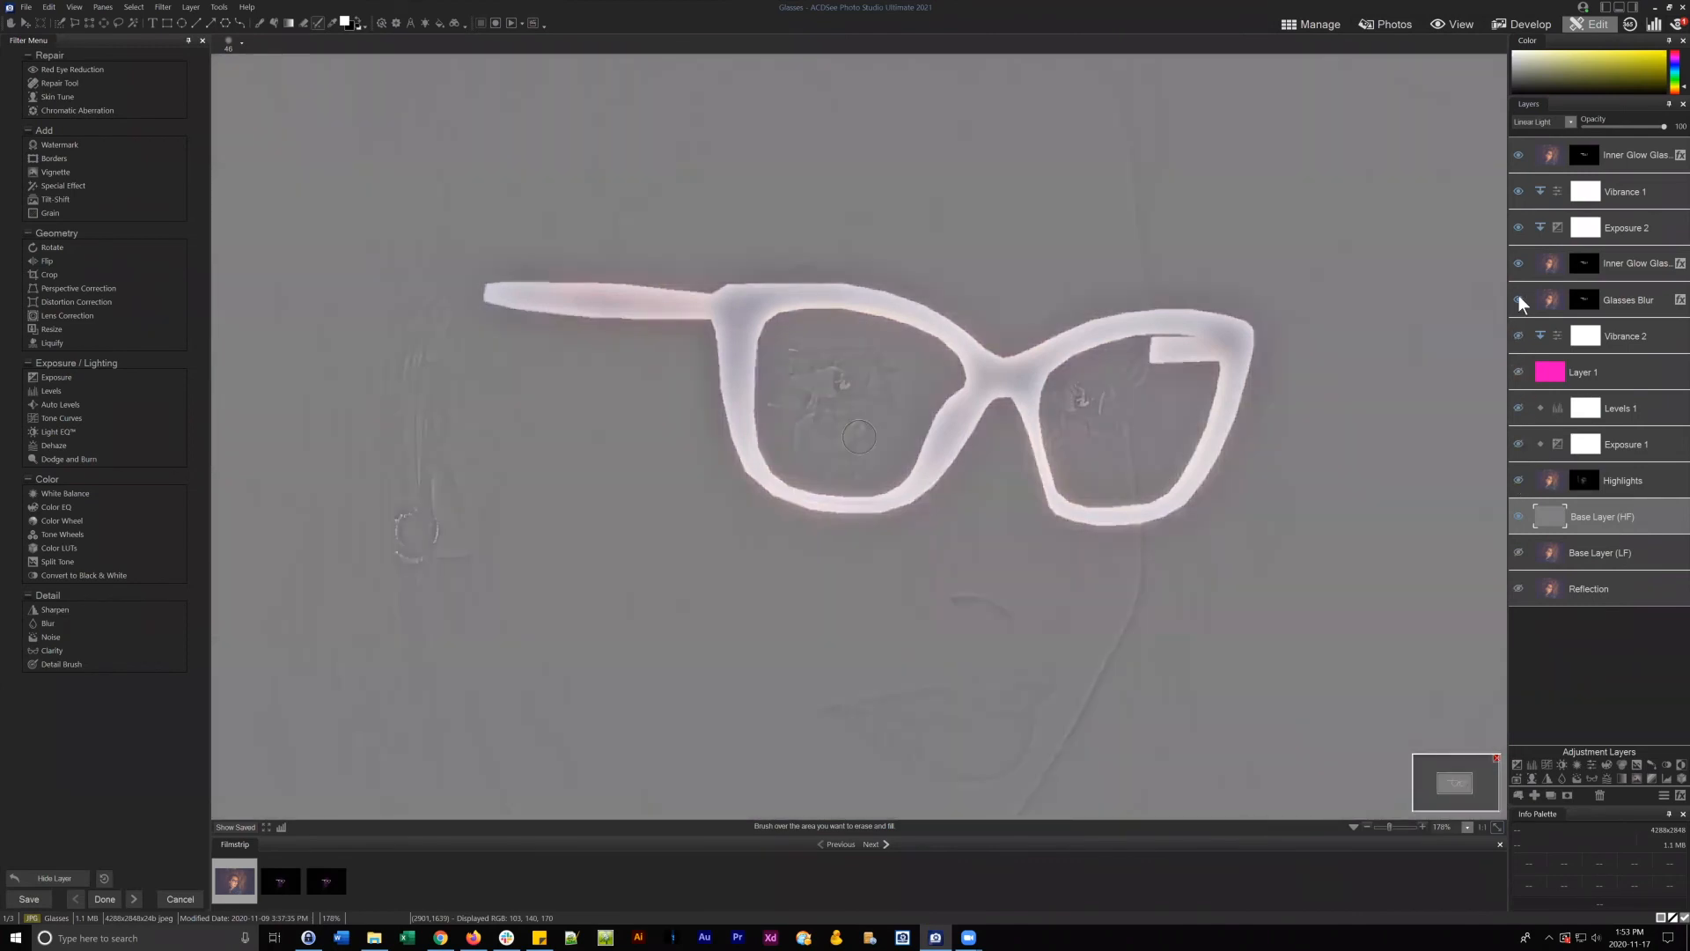
{"action": "left_click", "coordinate": [1517, 298]}
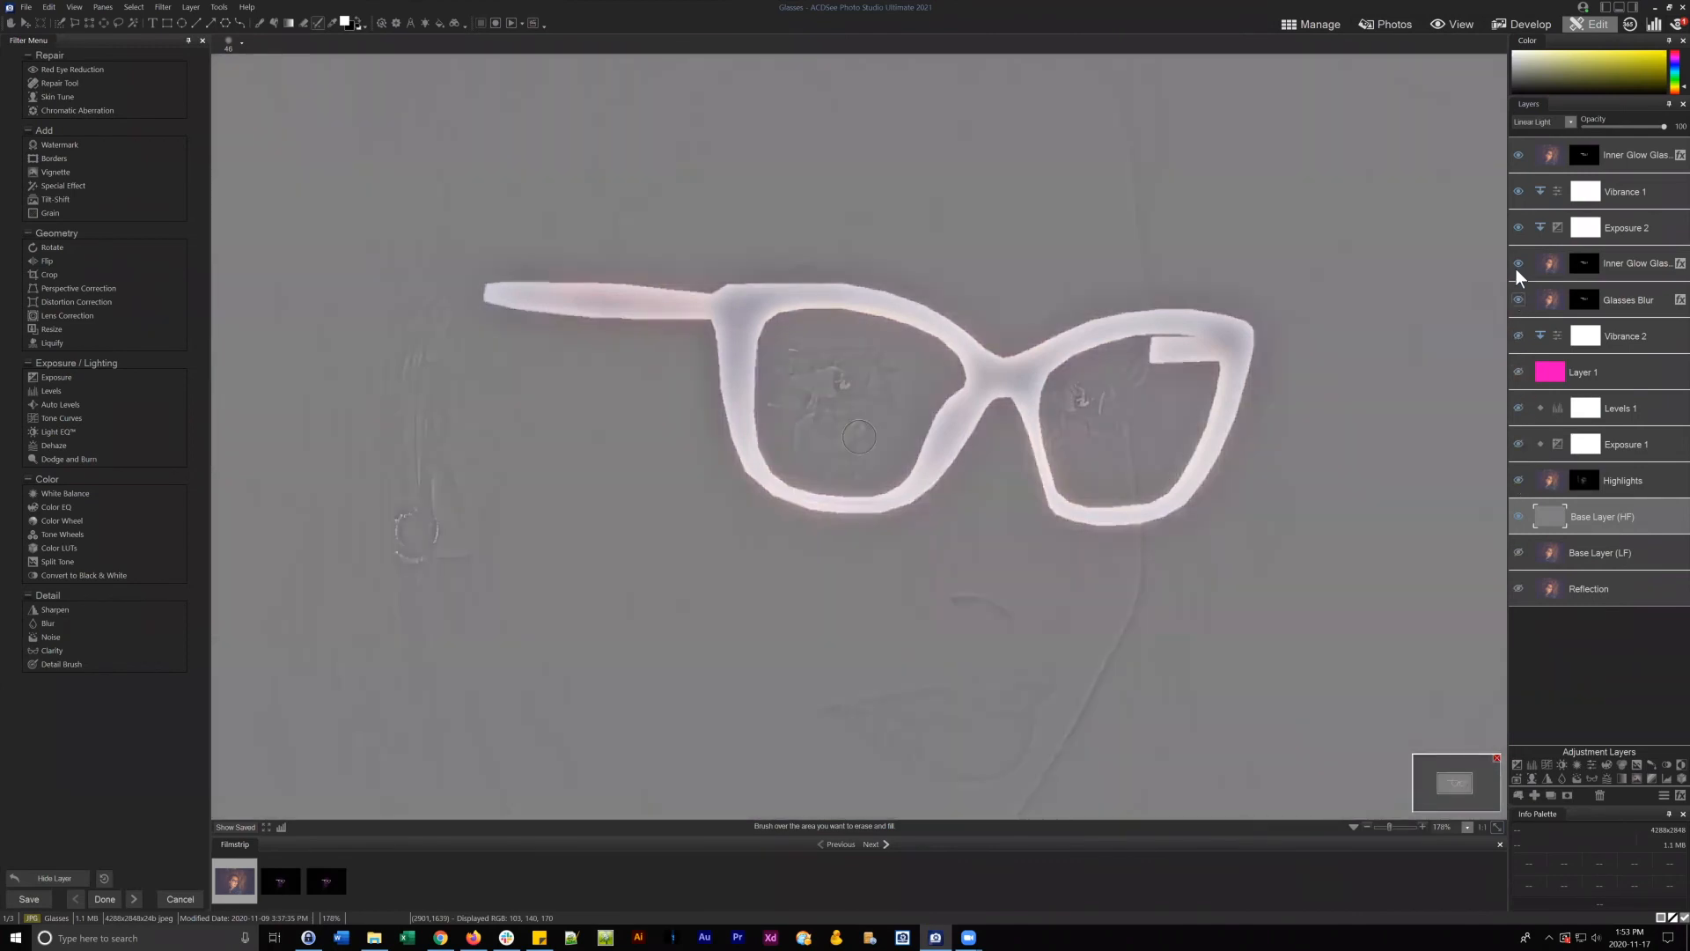
{"action": "left_click", "coordinate": [1518, 154]}
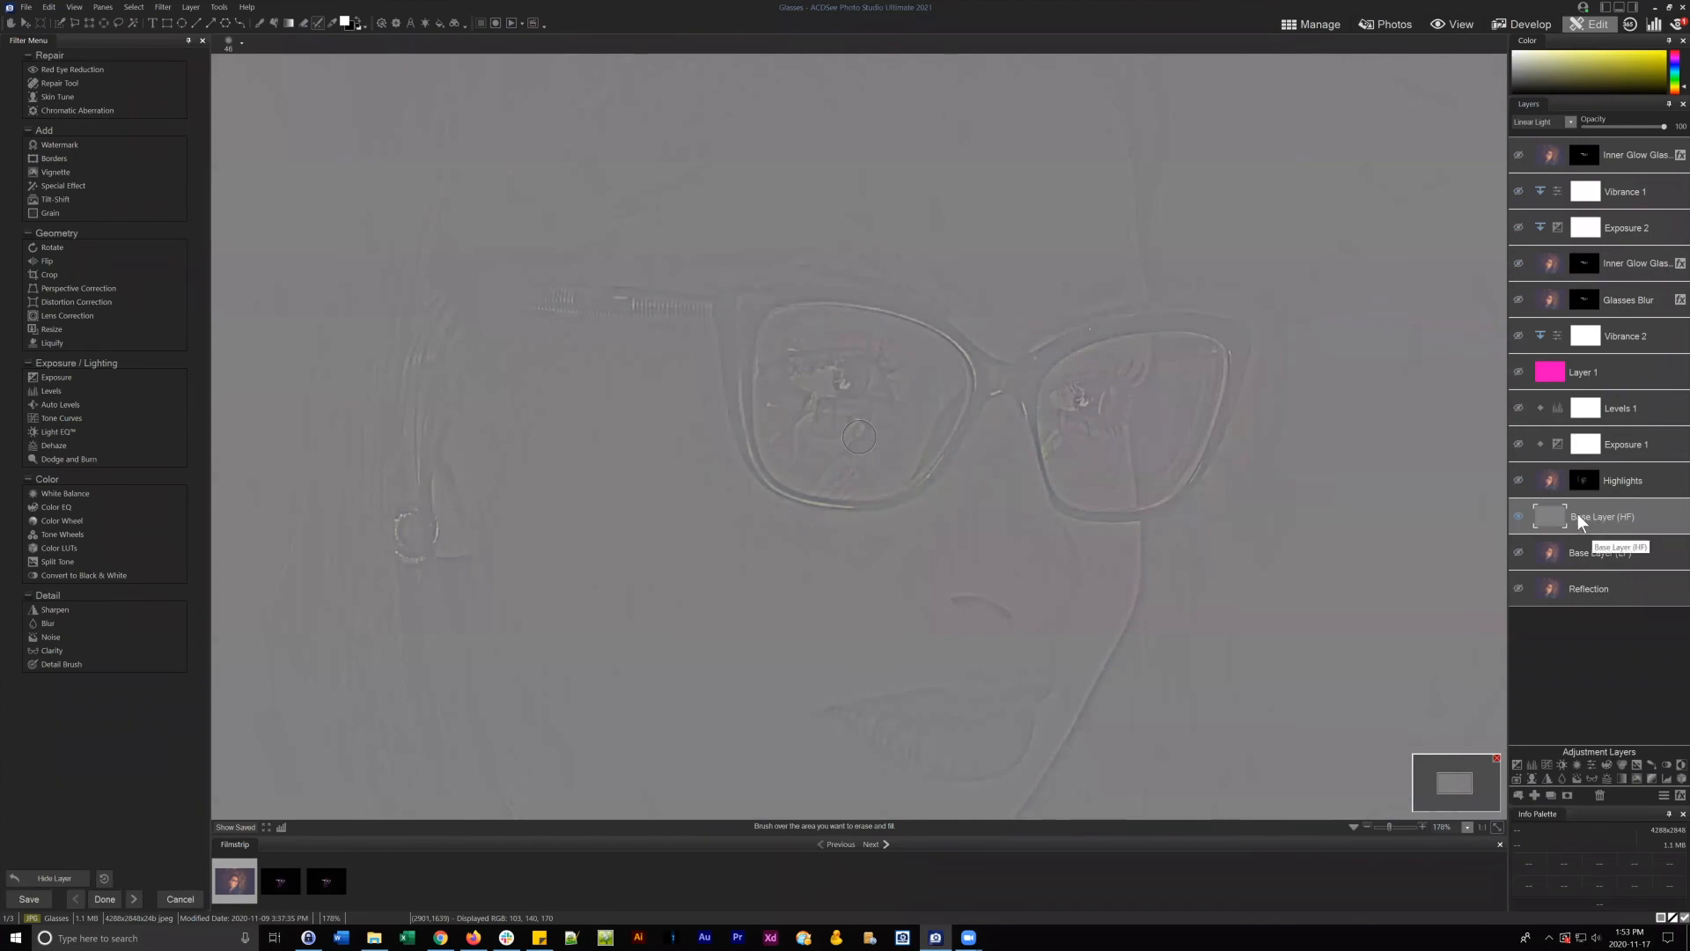
- Clone over the hand reflection in the larger lens on Base Layer (HF) using the Repair Tool's Blended Clone with nib width 14
{"action": "left_click", "coordinate": [57, 84]}
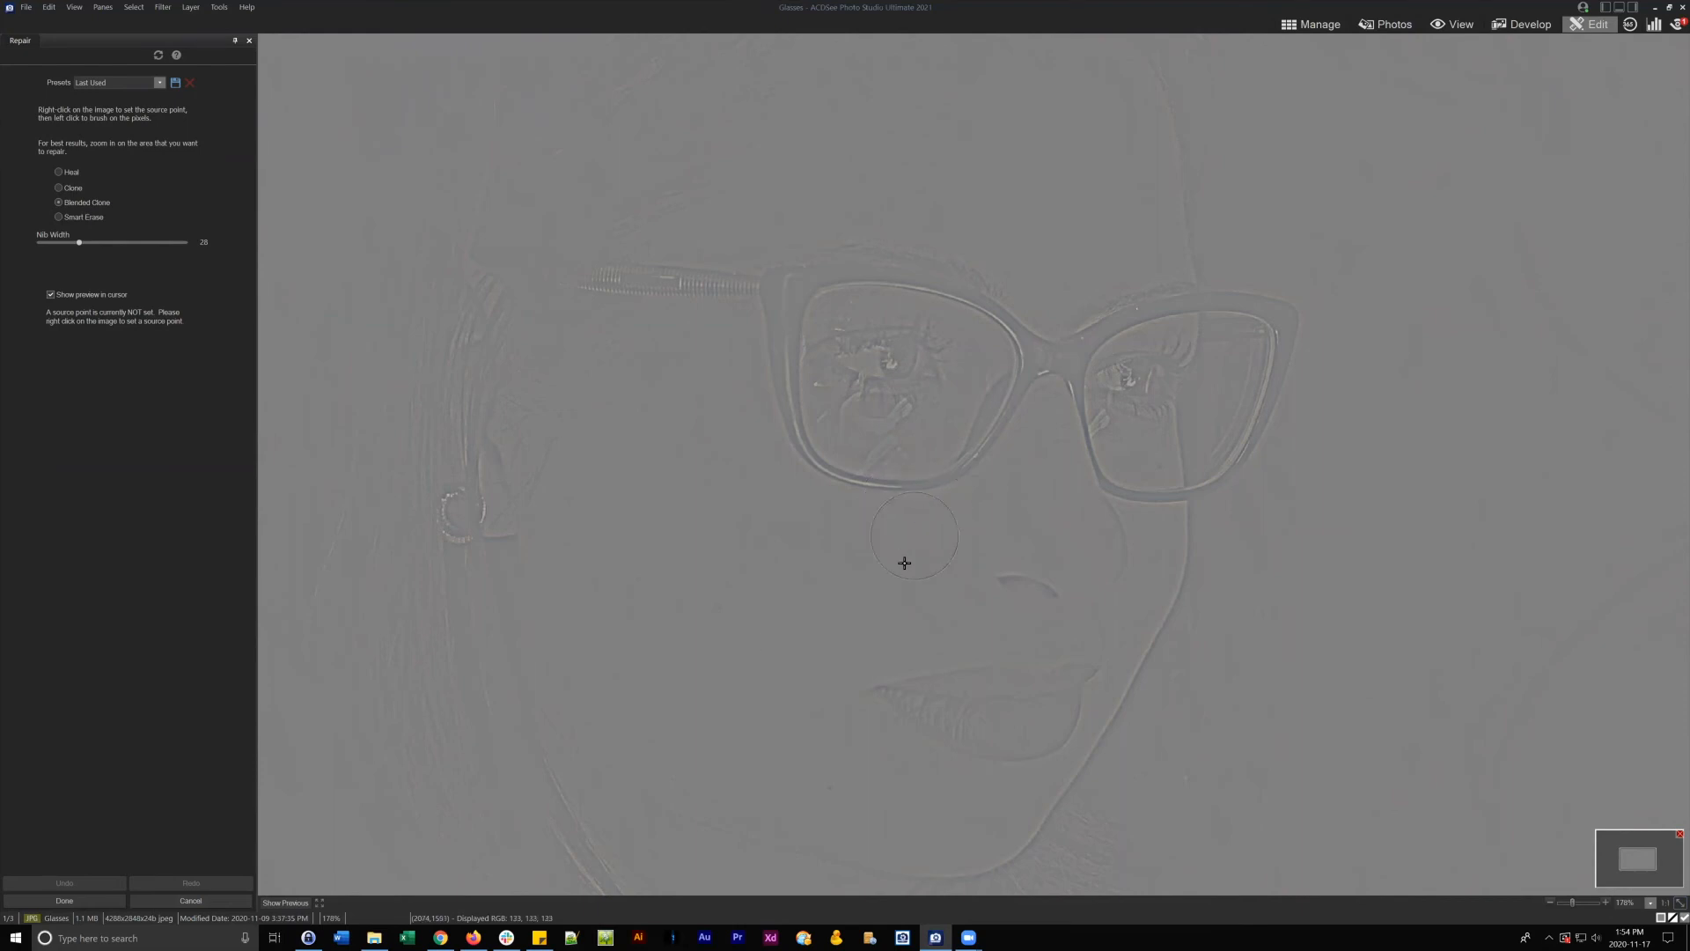
{"action": "left_click", "coordinate": [190, 900]}
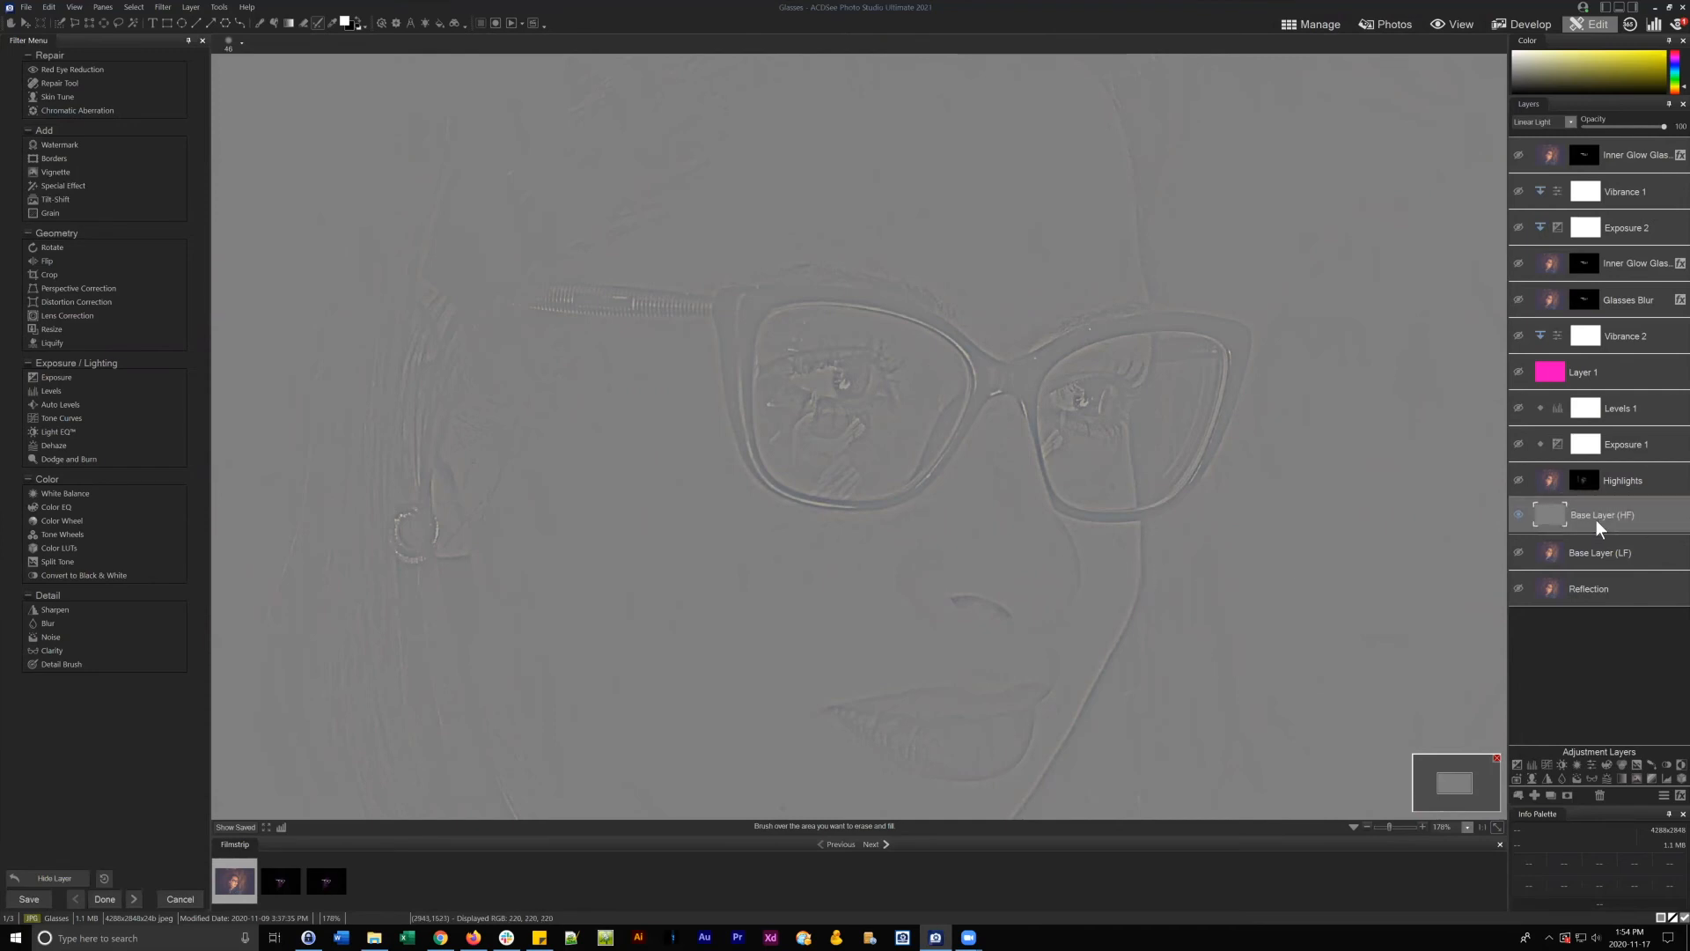
{"action": "left_click", "coordinate": [54, 84]}
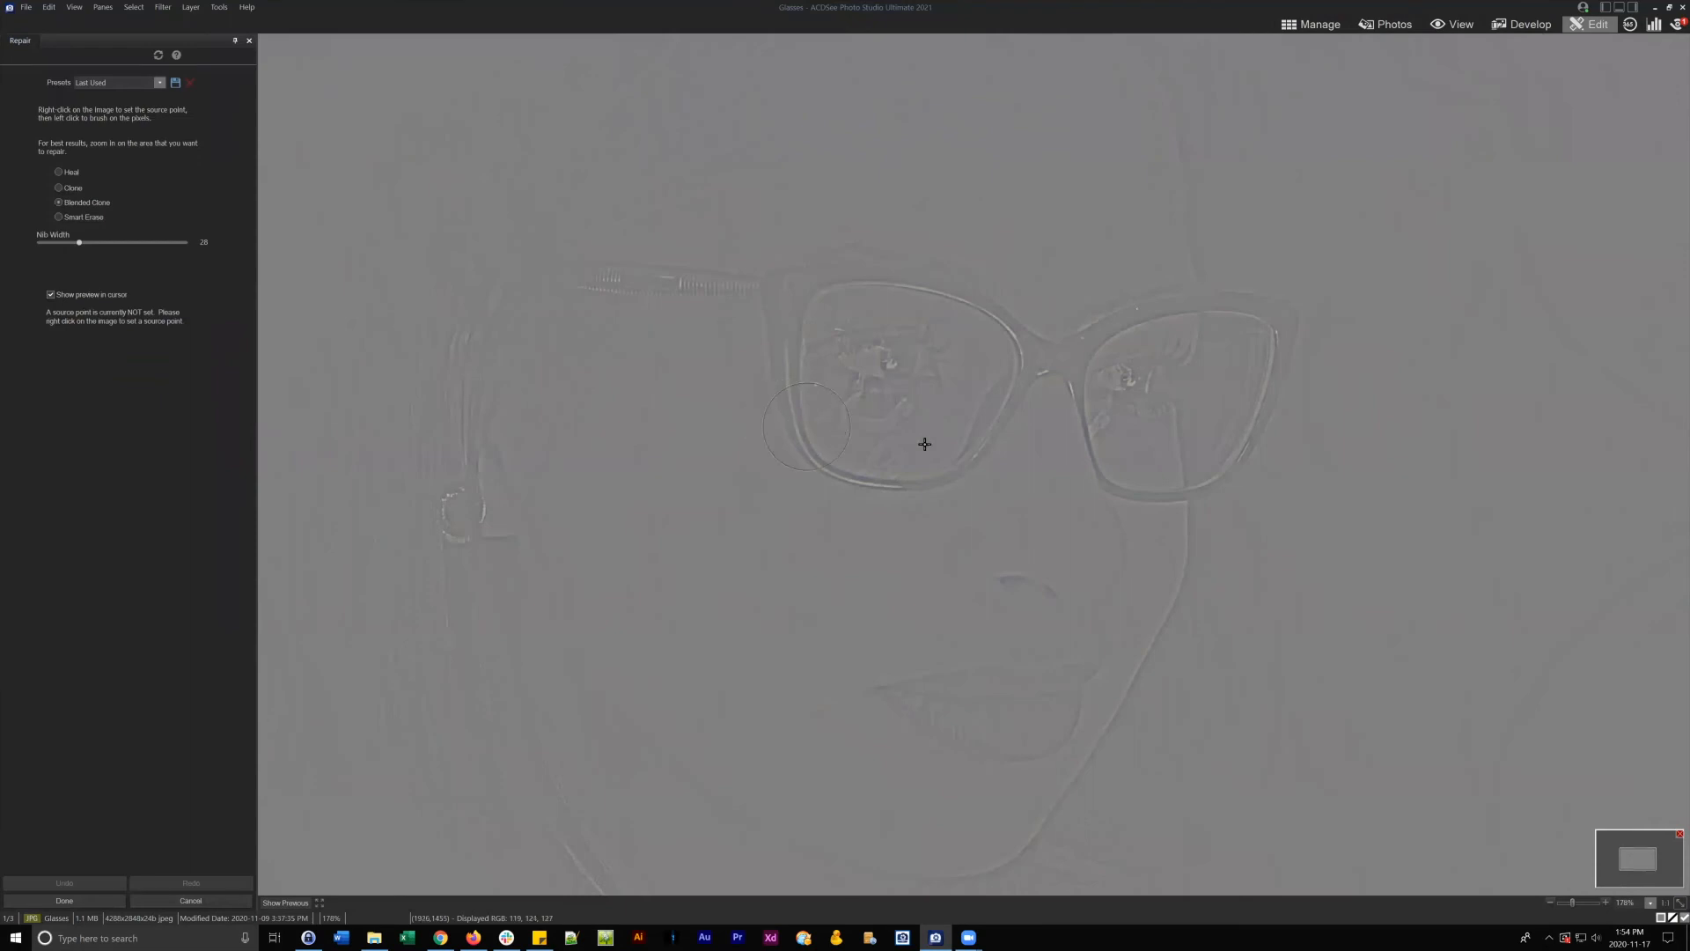
{"action": "left_click_drag", "start_coordinate": [1572, 904], "coordinate": [1637, 859]}
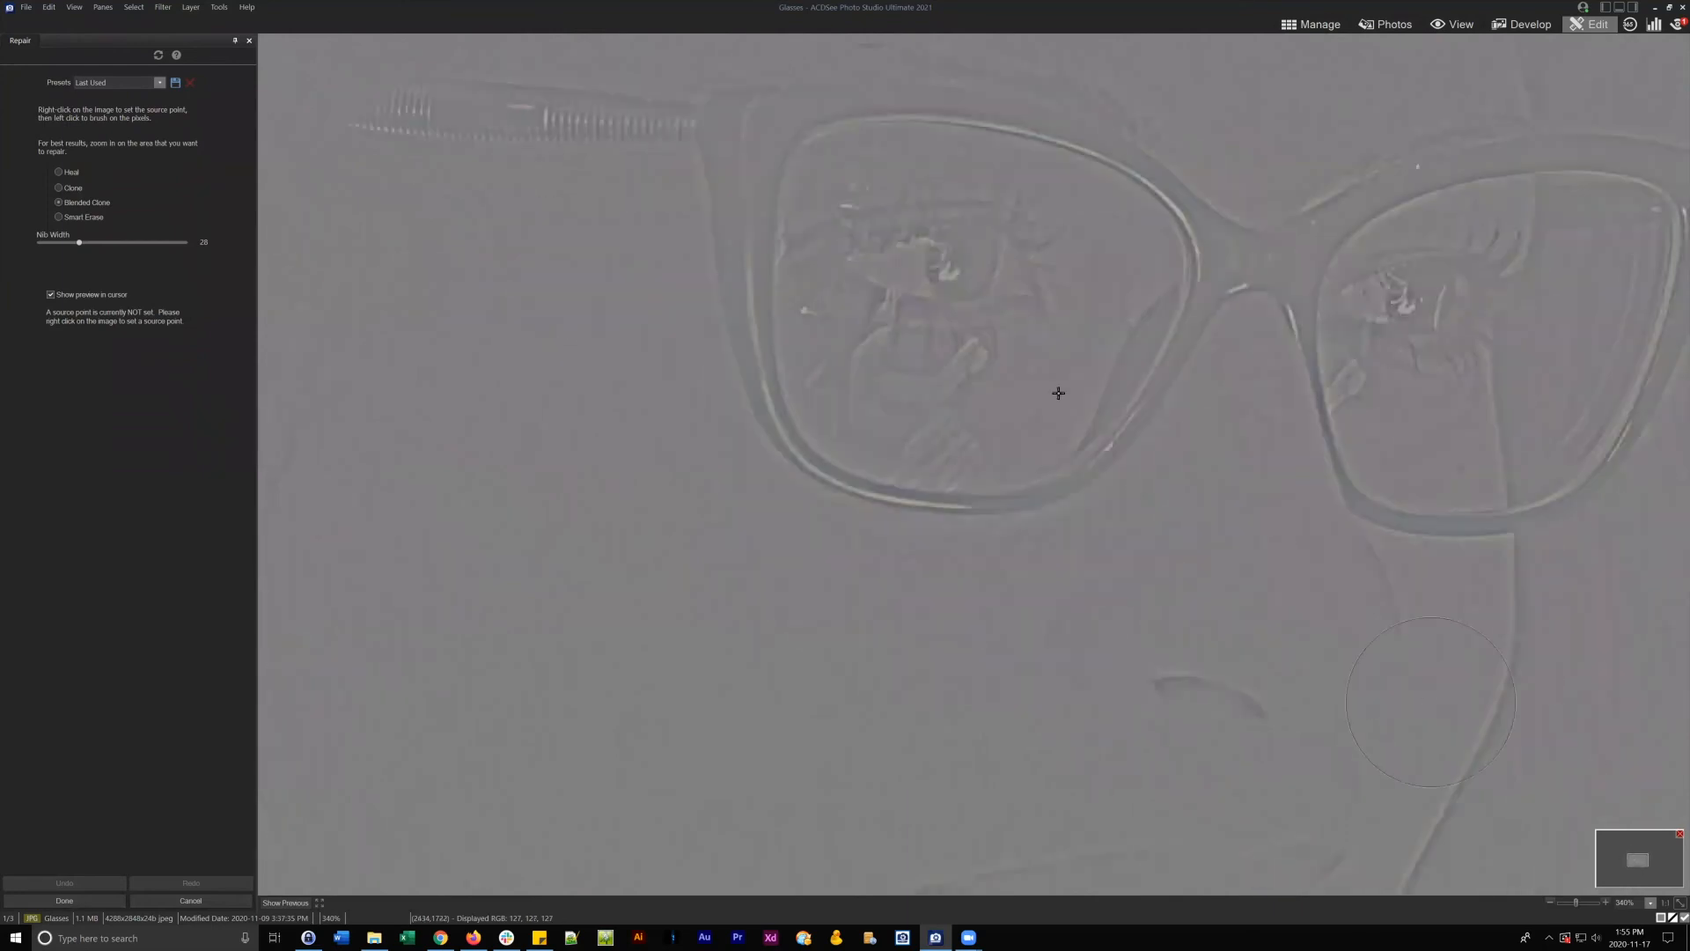
{"action": "key", "text": "alt"}
{"action": "left_click", "coordinate": [1061, 376]}
{"action": "left_click", "coordinate": [877, 481]}
{"action": "right_click", "coordinate": [969, 378]}
{"action": "left_click", "coordinate": [970, 441]}
{"action": "left_click", "coordinate": [939, 406]}
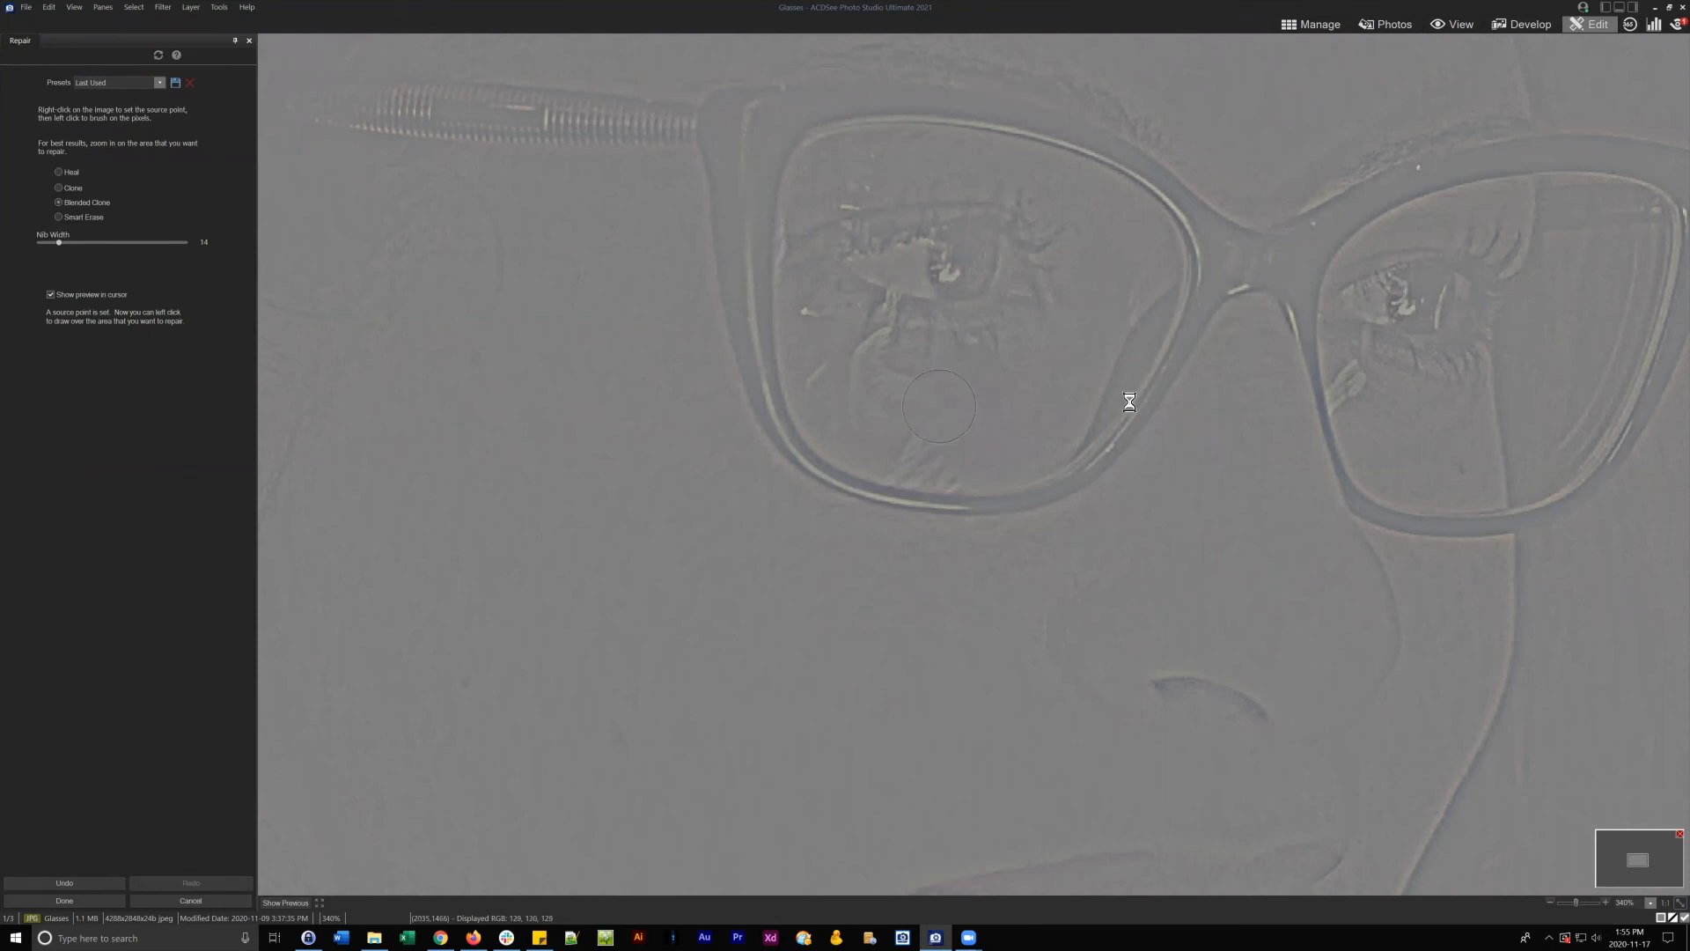
{"action": "left_click", "coordinate": [885, 396]}
{"action": "left_click", "coordinate": [920, 401]}
{"action": "left_click", "coordinate": [851, 401]}
- Clone away the reflection at the smaller lens's inner edge and touch up the lenses with nib widths of 9 and 5, applying the repair
{"action": "scroll", "coordinate": [844, 416], "scroll_direction": "up", "scroll_amount": 1}
{"action": "scroll", "coordinate": [832, 380], "scroll_direction": "down", "scroll_amount": 2}
{"action": "left_click_drag", "start_coordinate": [1641, 858], "coordinate": [1646, 863]}
{"action": "scroll", "coordinate": [1043, 618], "scroll_direction": "up", "scroll_amount": 2}
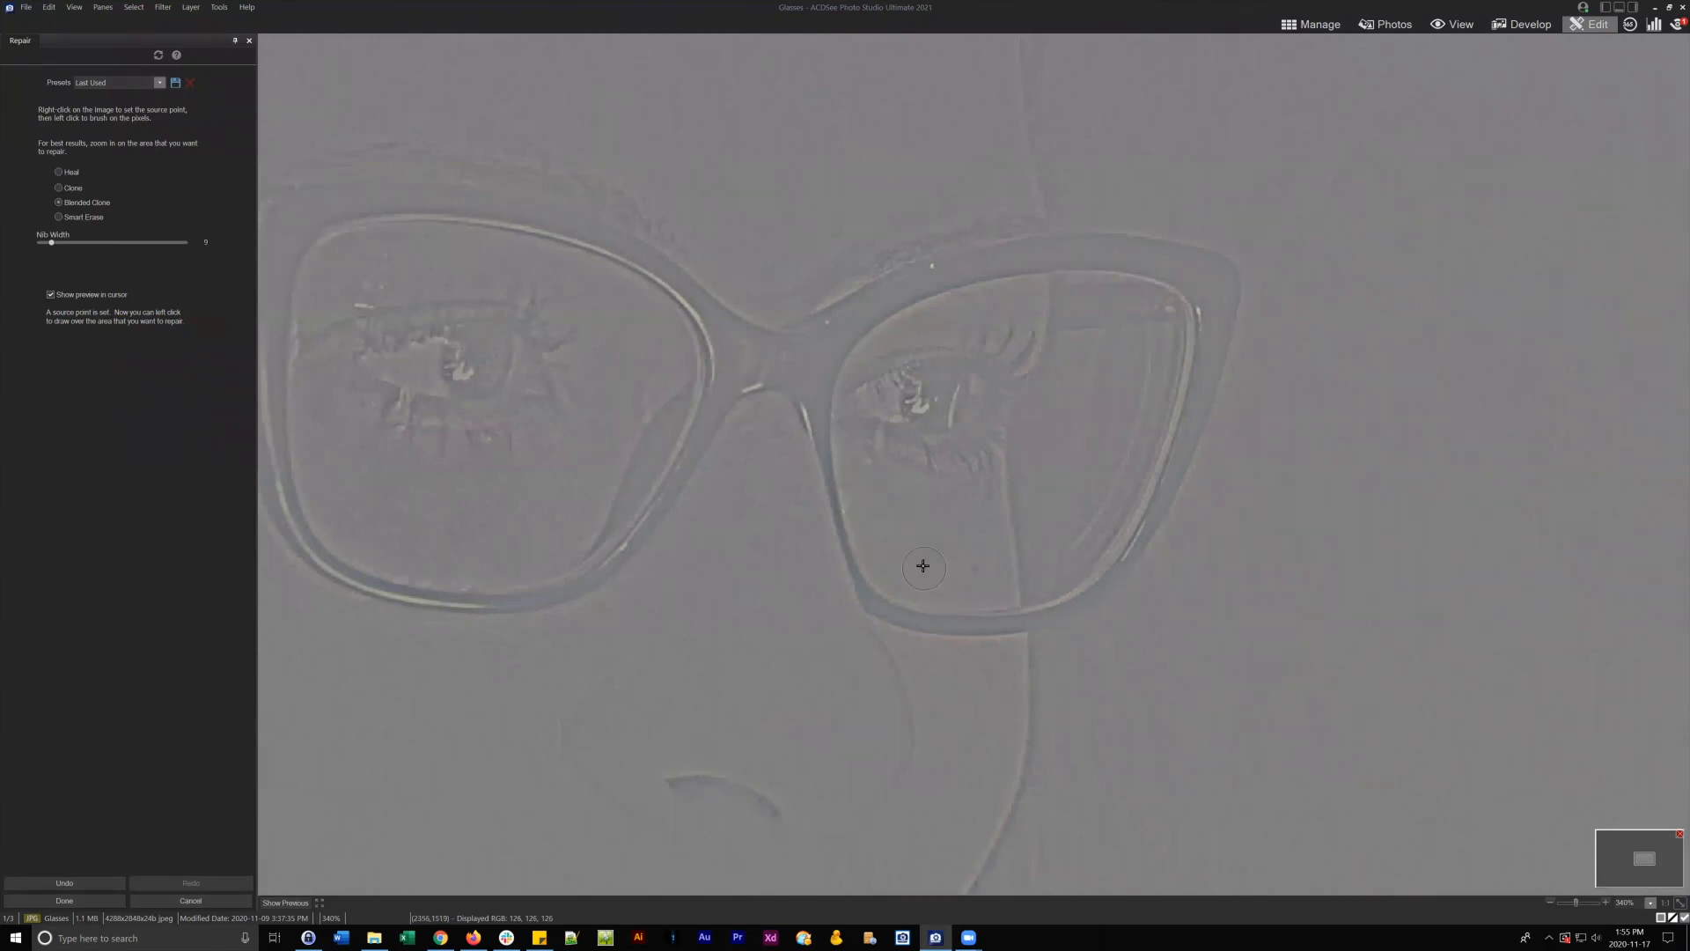
{"action": "scroll", "coordinate": [916, 563], "scroll_direction": "down", "scroll_amount": 6}
{"action": "left_click_drag", "start_coordinate": [1643, 858], "coordinate": [1641, 863]}
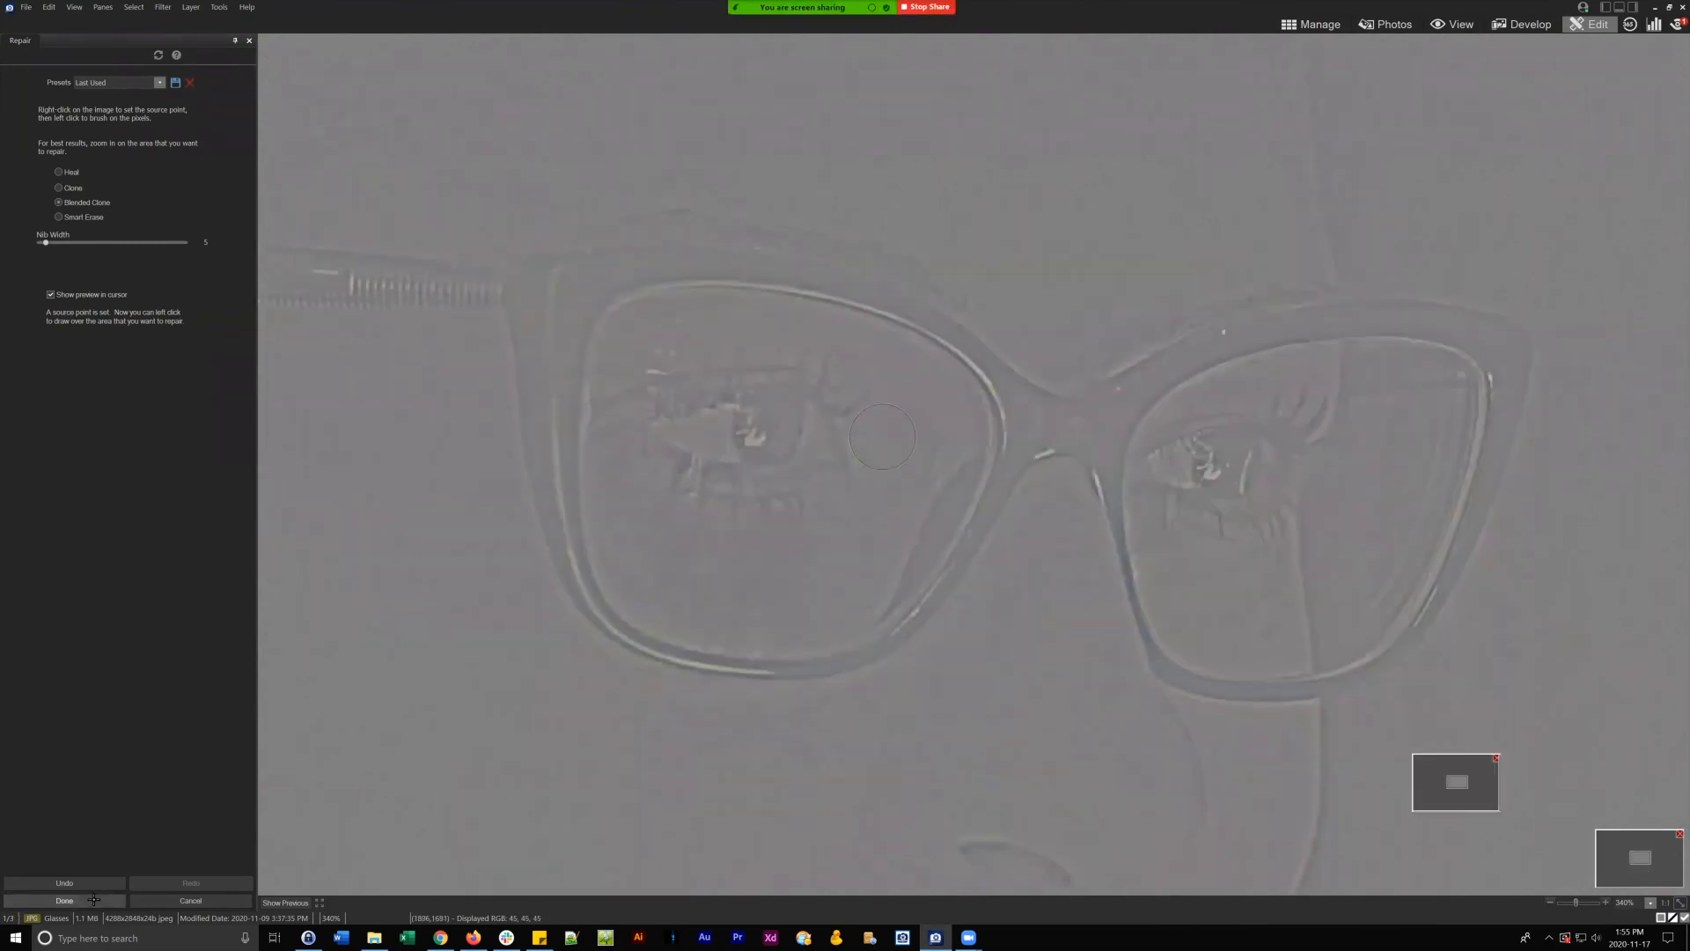
{"action": "left_click", "coordinate": [92, 895]}
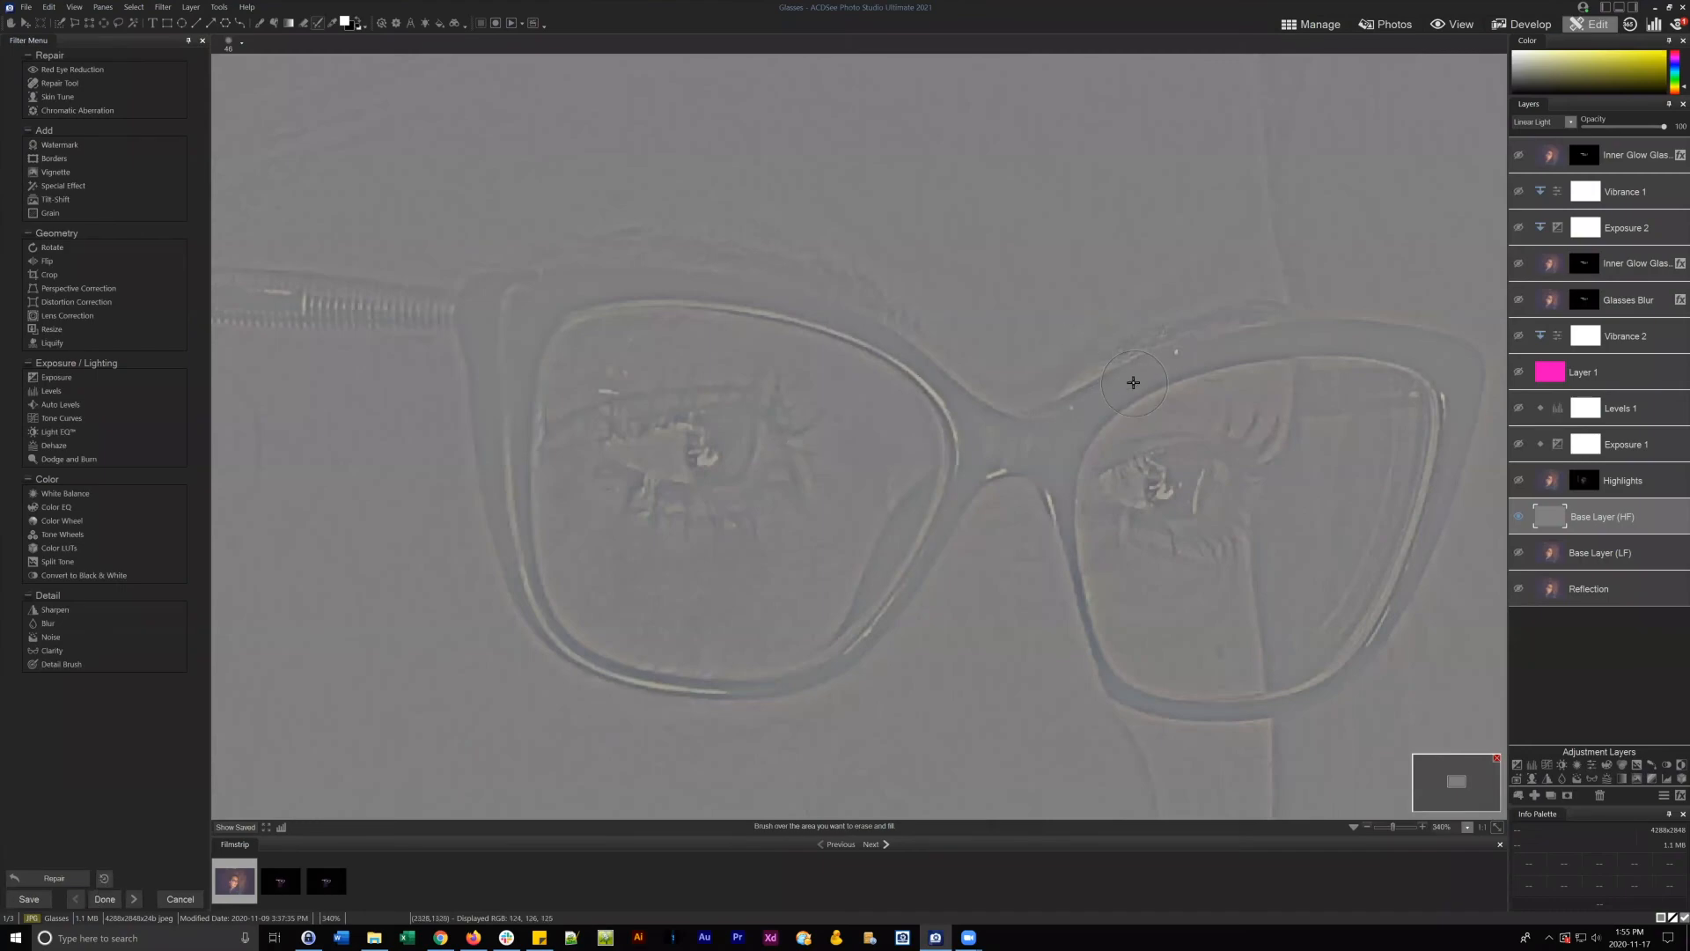
- Show all the hidden layers again, from Reflection up to the uppermost Inner Glow Glasses layer
{"action": "left_click", "coordinate": [1518, 588]}
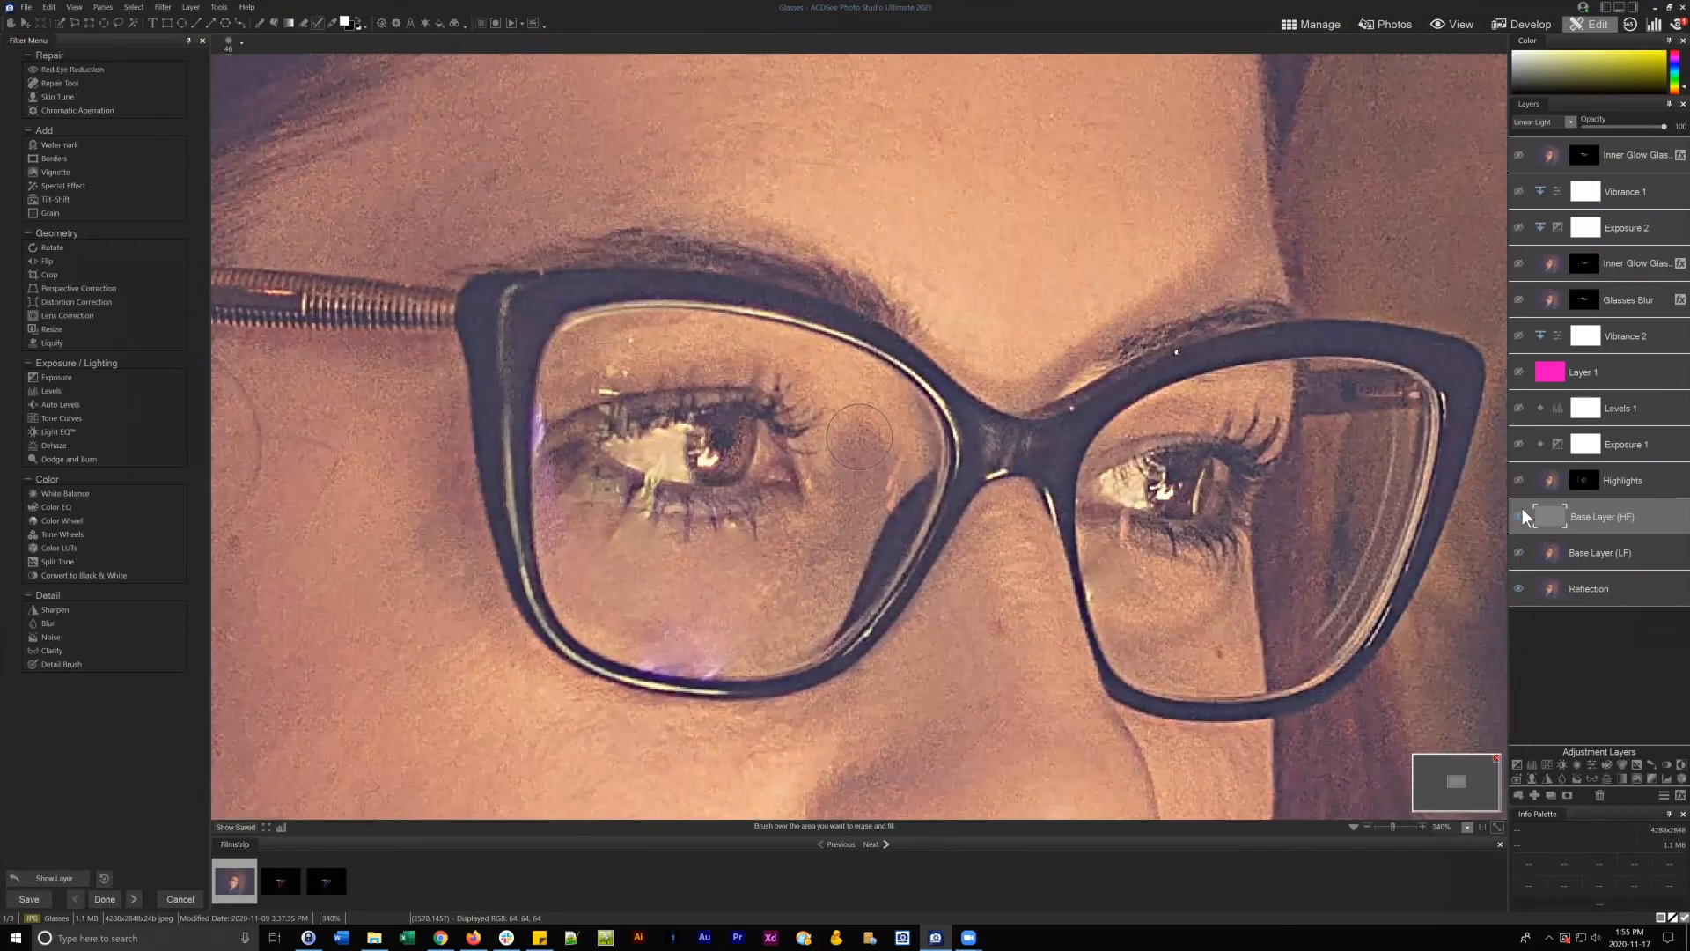
{"action": "left_click", "coordinate": [1518, 445]}
{"action": "left_click", "coordinate": [1518, 407]}
{"action": "left_click", "coordinate": [1518, 371]}
{"action": "left_click", "coordinate": [1518, 335]}
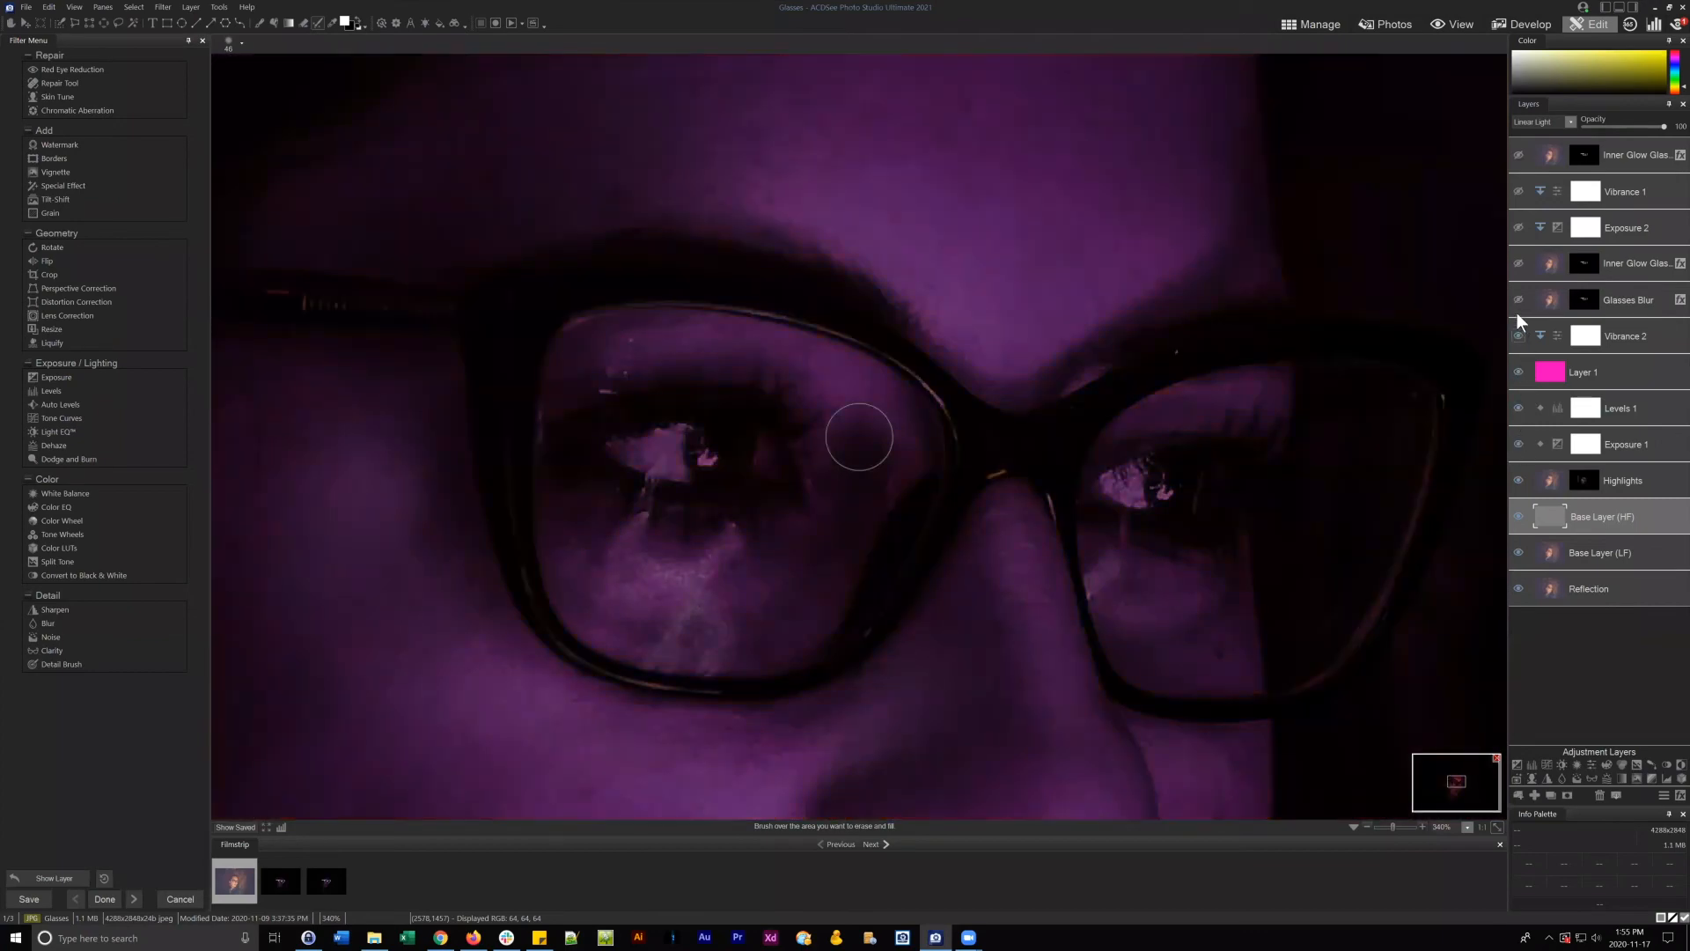
{"action": "left_click", "coordinate": [1518, 300]}
{"action": "left_click", "coordinate": [1518, 264]}
{"action": "left_click", "coordinate": [1518, 227]}
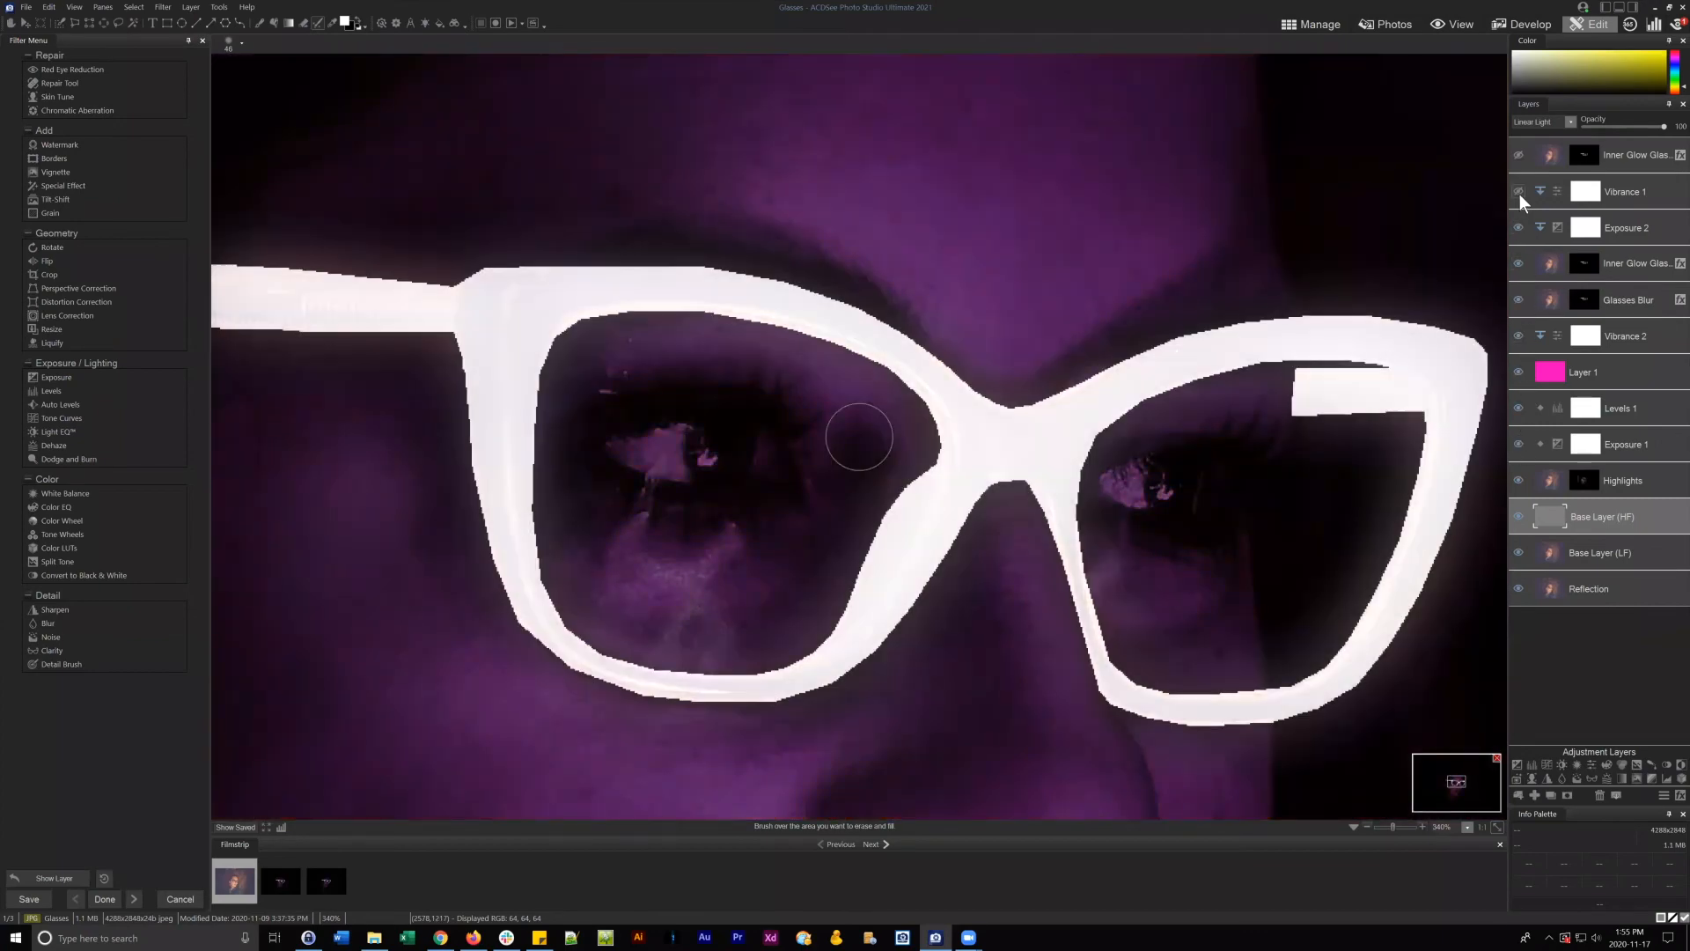
{"action": "left_click", "coordinate": [1518, 191]}
{"action": "left_click", "coordinate": [1517, 155]}
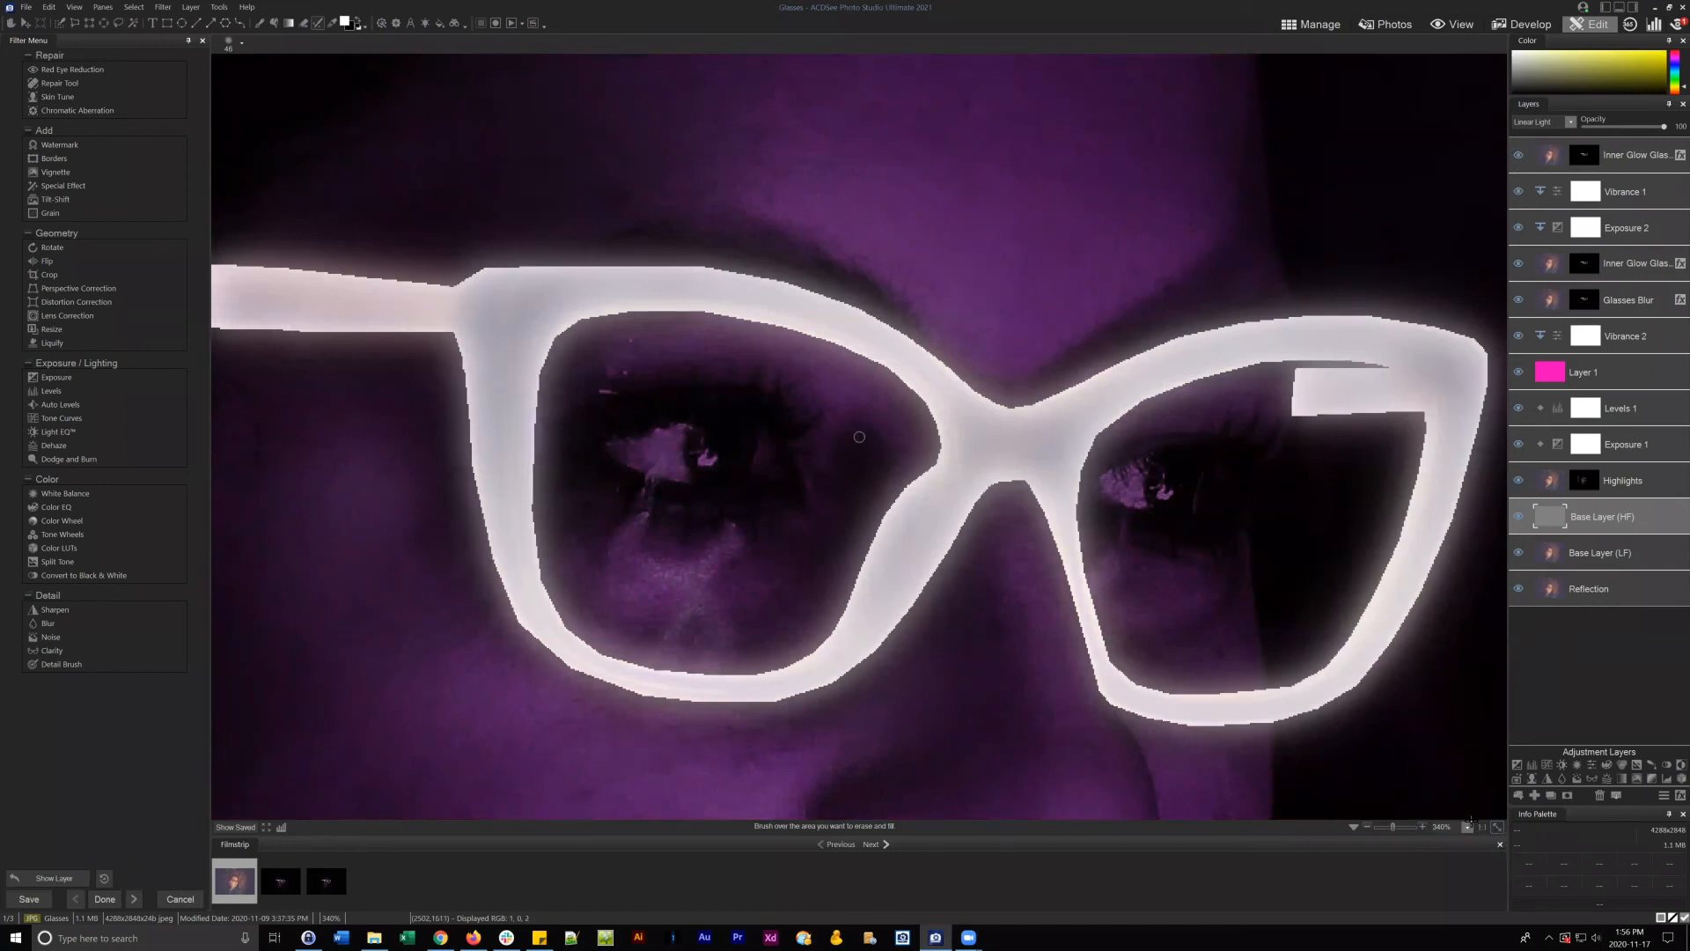
- Select Base Layer (LF) and hide every layer above it, from Base Layer (HF) up to the uppermost Inner Glow Glasses layer
{"action": "key", "text": "/"}
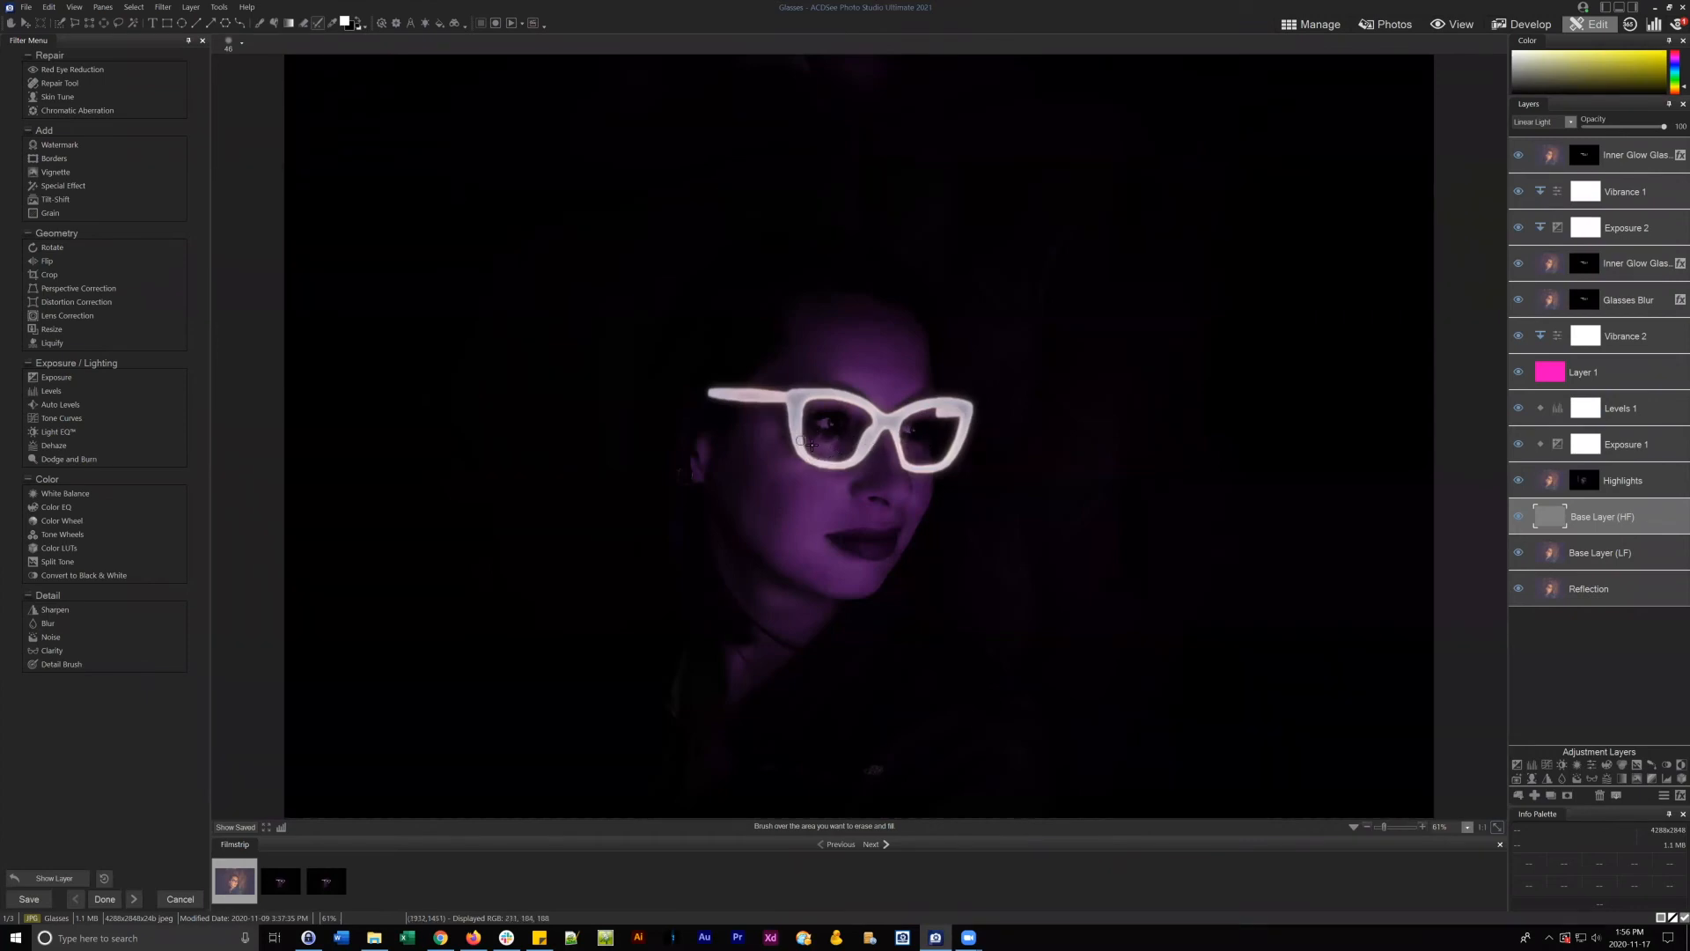
{"action": "left_click_drag", "start_coordinate": [1614, 514], "coordinate": [1523, 516]}
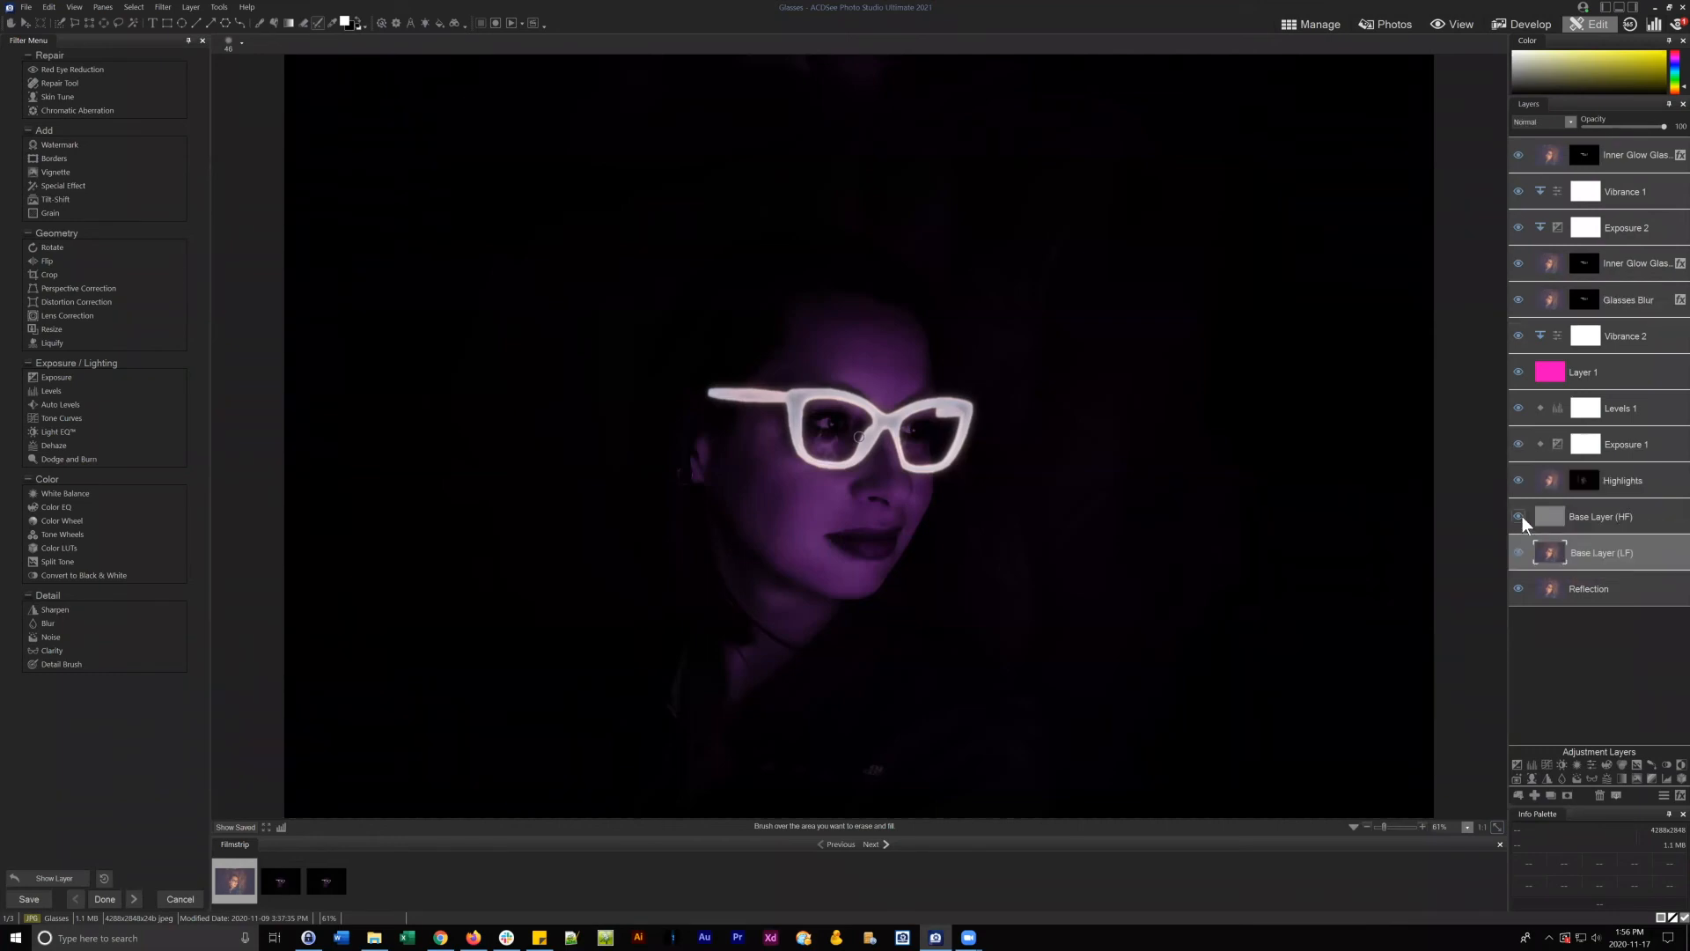
{"action": "left_click", "coordinate": [1519, 518]}
{"action": "left_click", "coordinate": [1517, 480]}
{"action": "left_click", "coordinate": [1514, 443]}
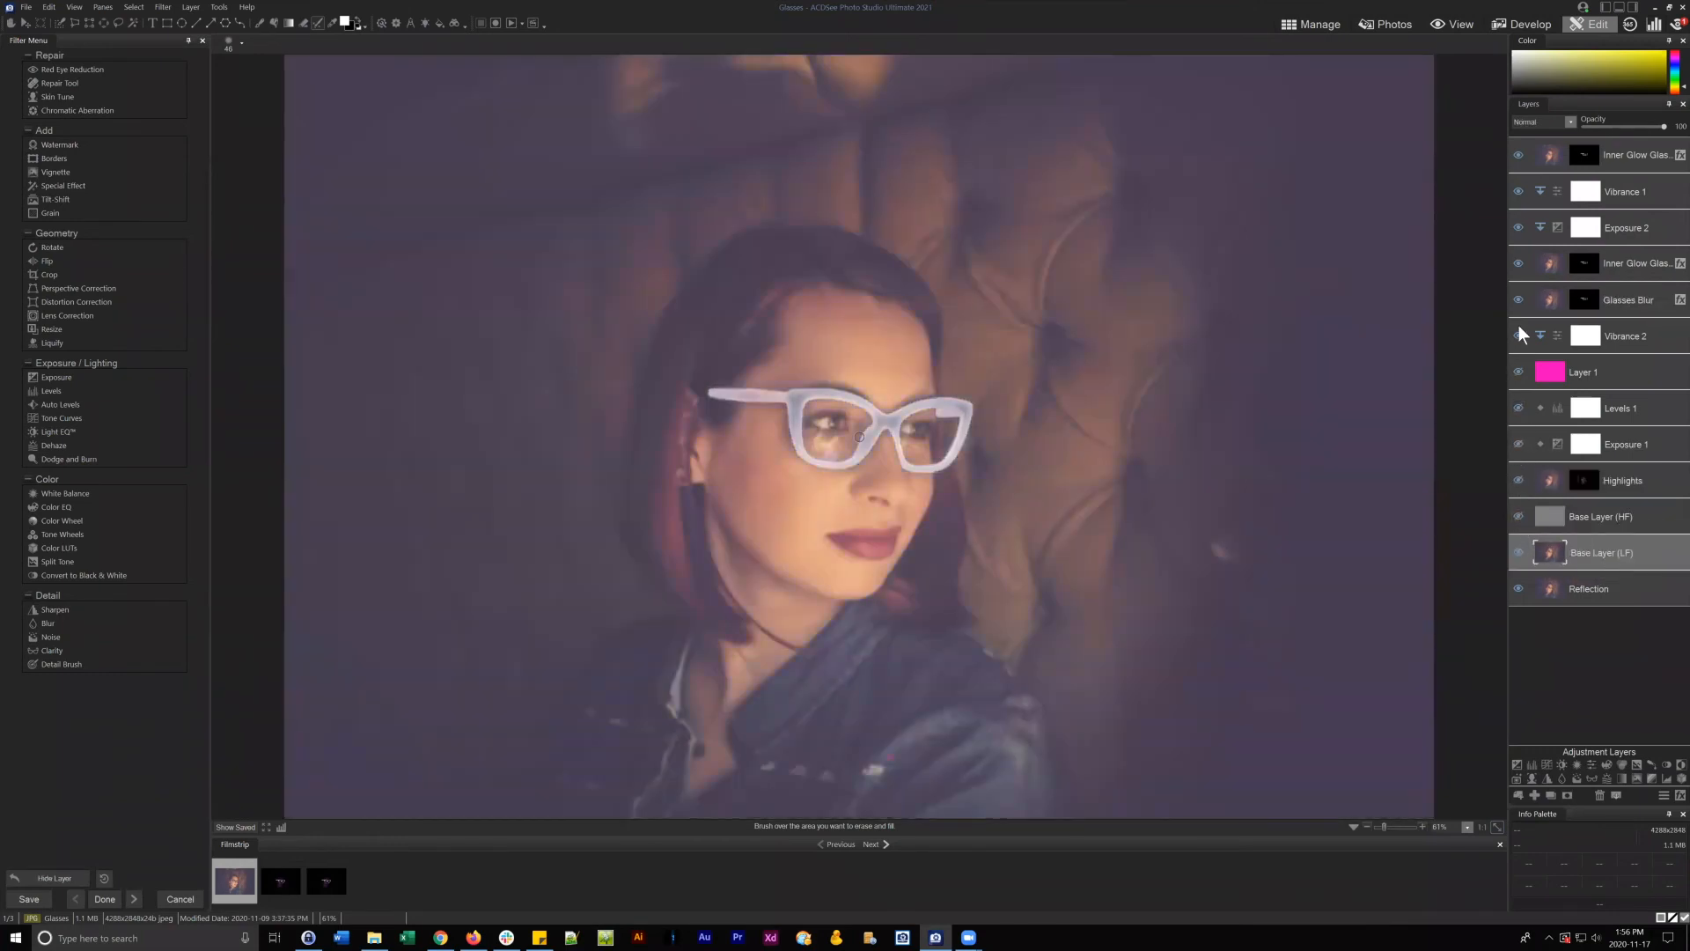
{"action": "left_click", "coordinate": [1516, 300]}
{"action": "left_click", "coordinate": [1518, 262]}
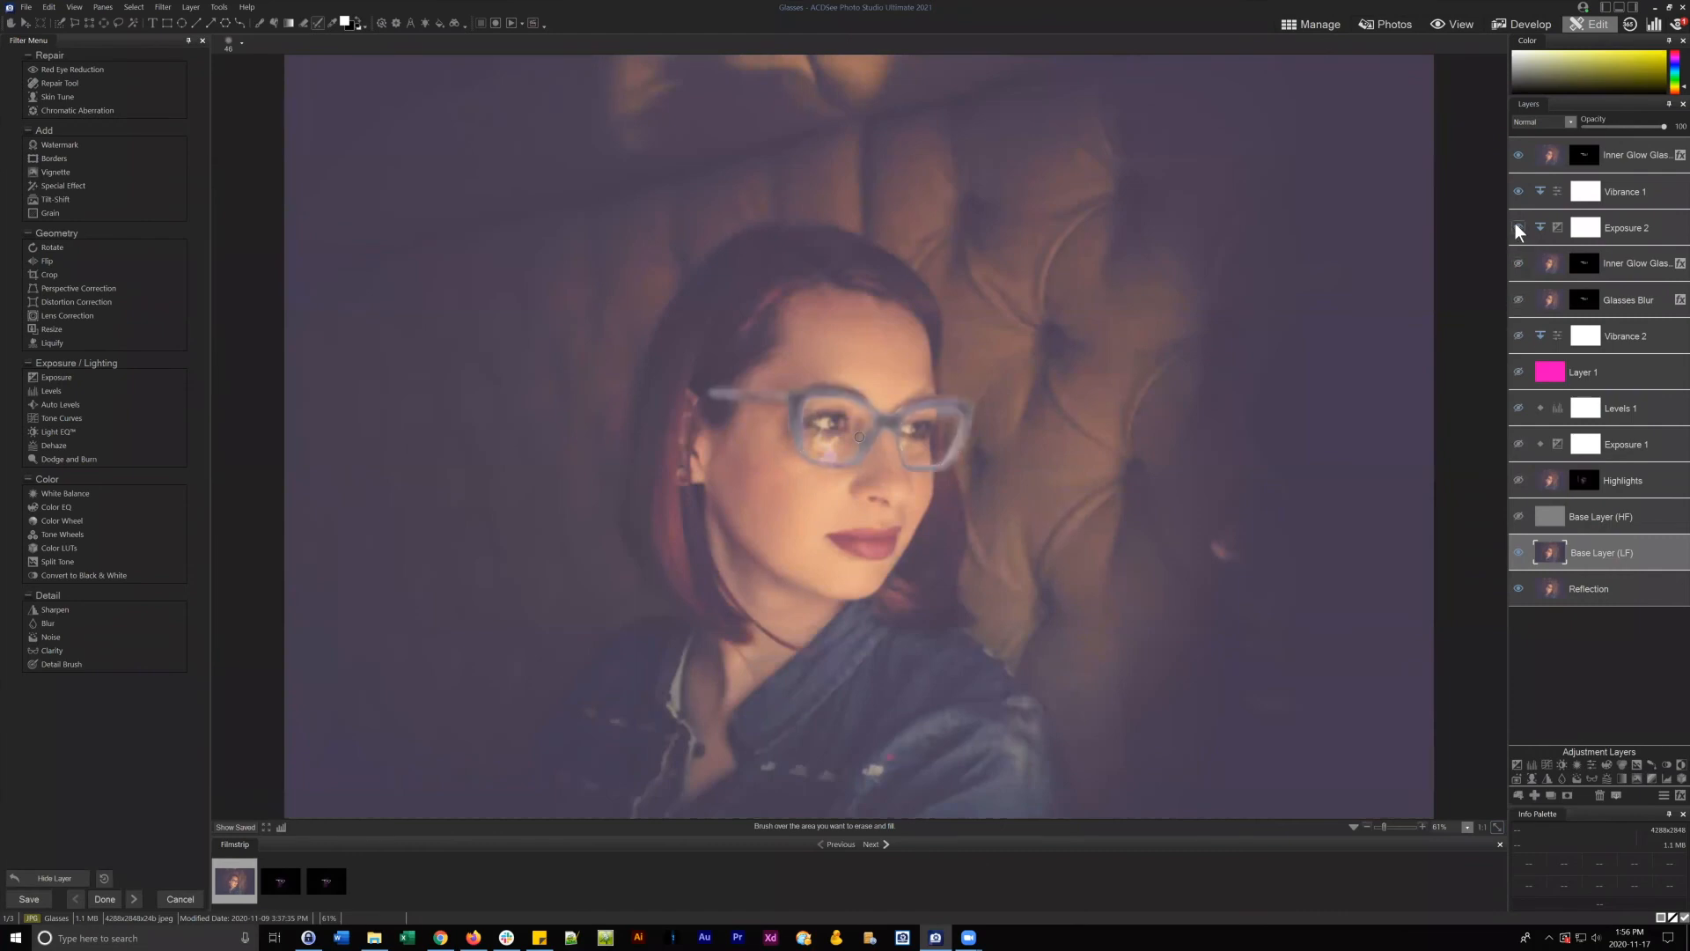
{"action": "left_click", "coordinate": [1518, 154]}
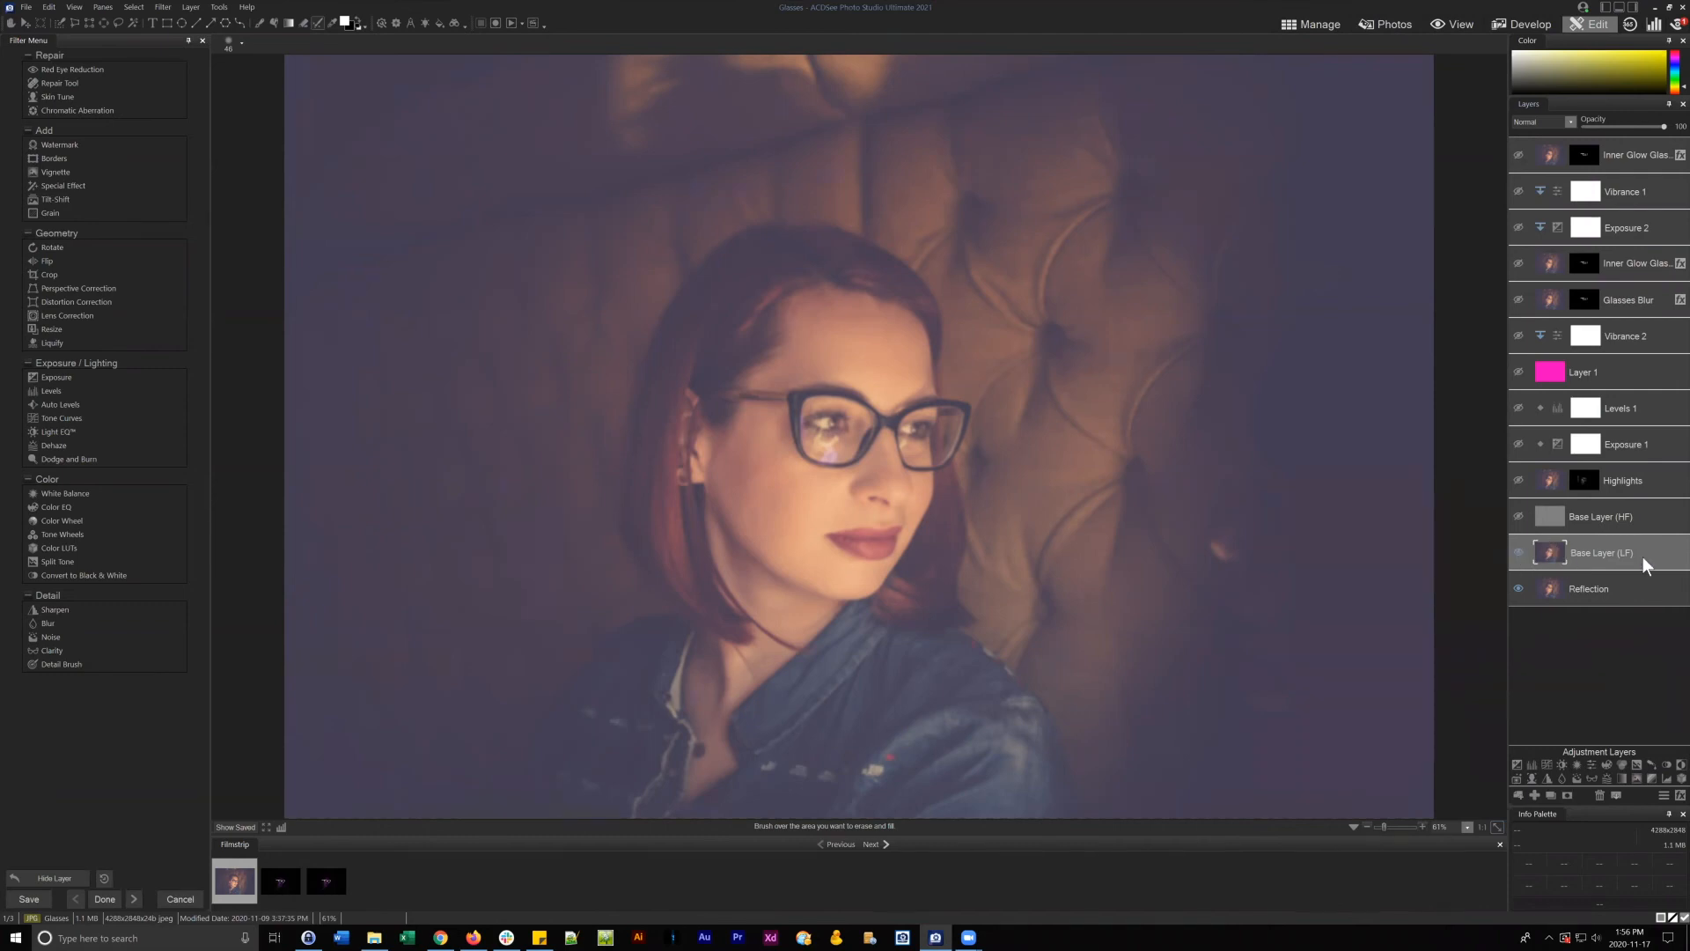
- Examine the frequency separation by displaying Base Layer (HF) and Base Layer (LF) alternately on their own
{"action": "left_click", "coordinate": [1517, 516]}
{"action": "left_click", "coordinate": [1517, 517]}
{"action": "left_click", "coordinate": [1515, 552]}
{"action": "left_click", "coordinate": [1600, 515]}
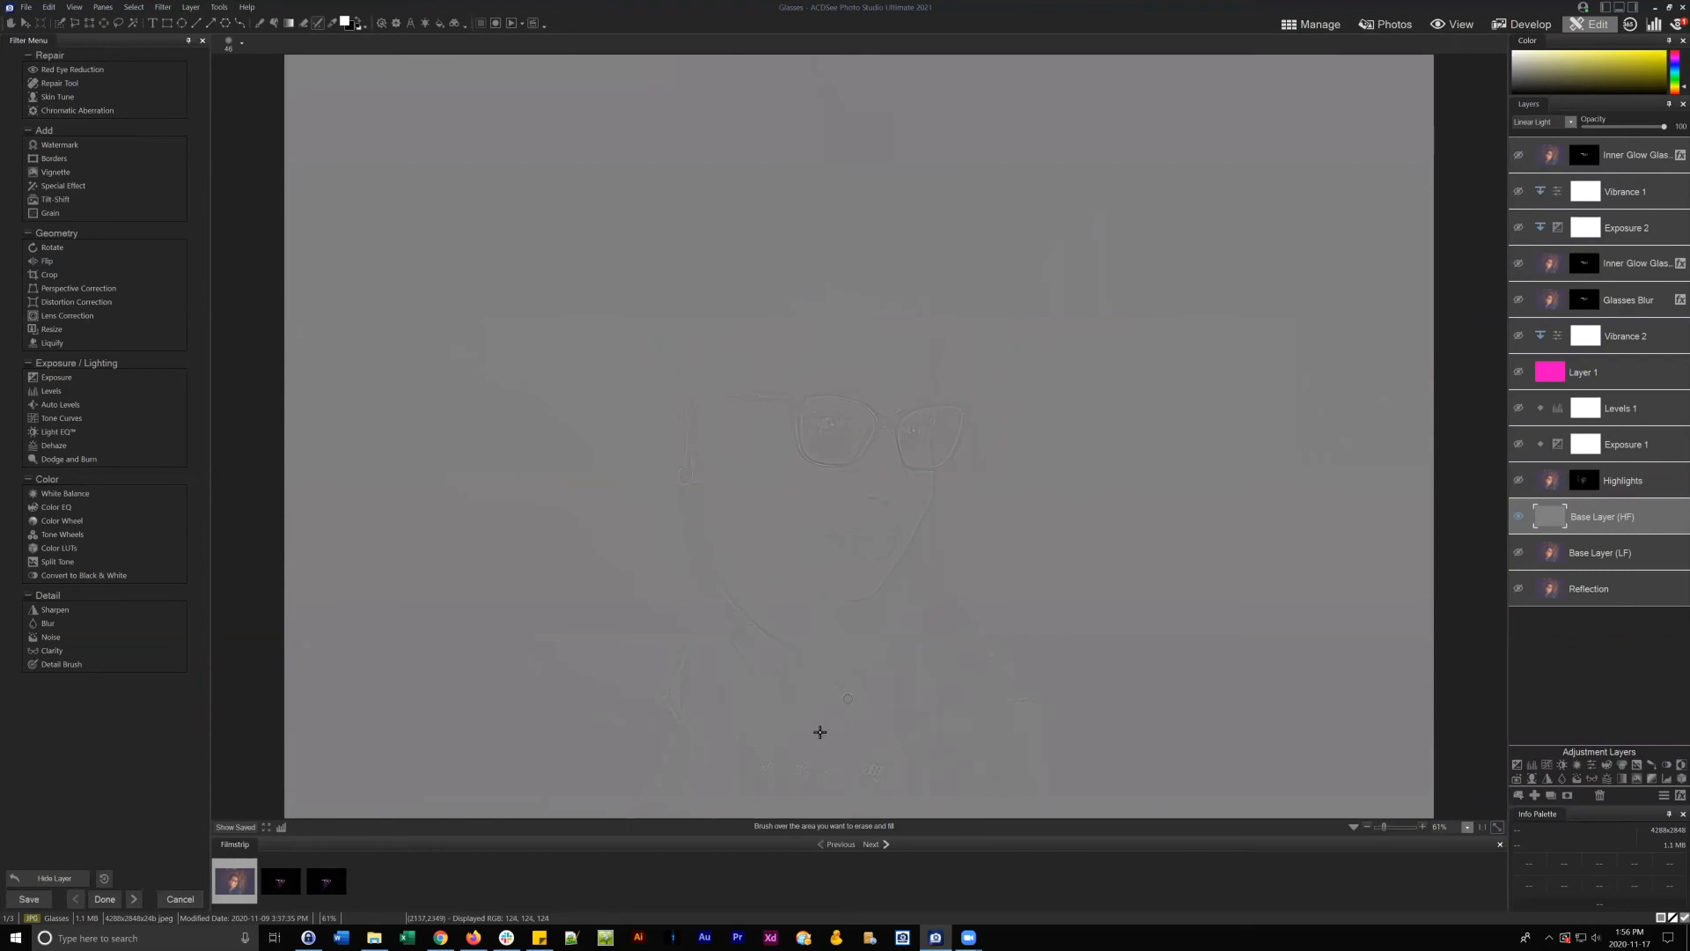
{"action": "left_click", "coordinate": [1519, 516]}
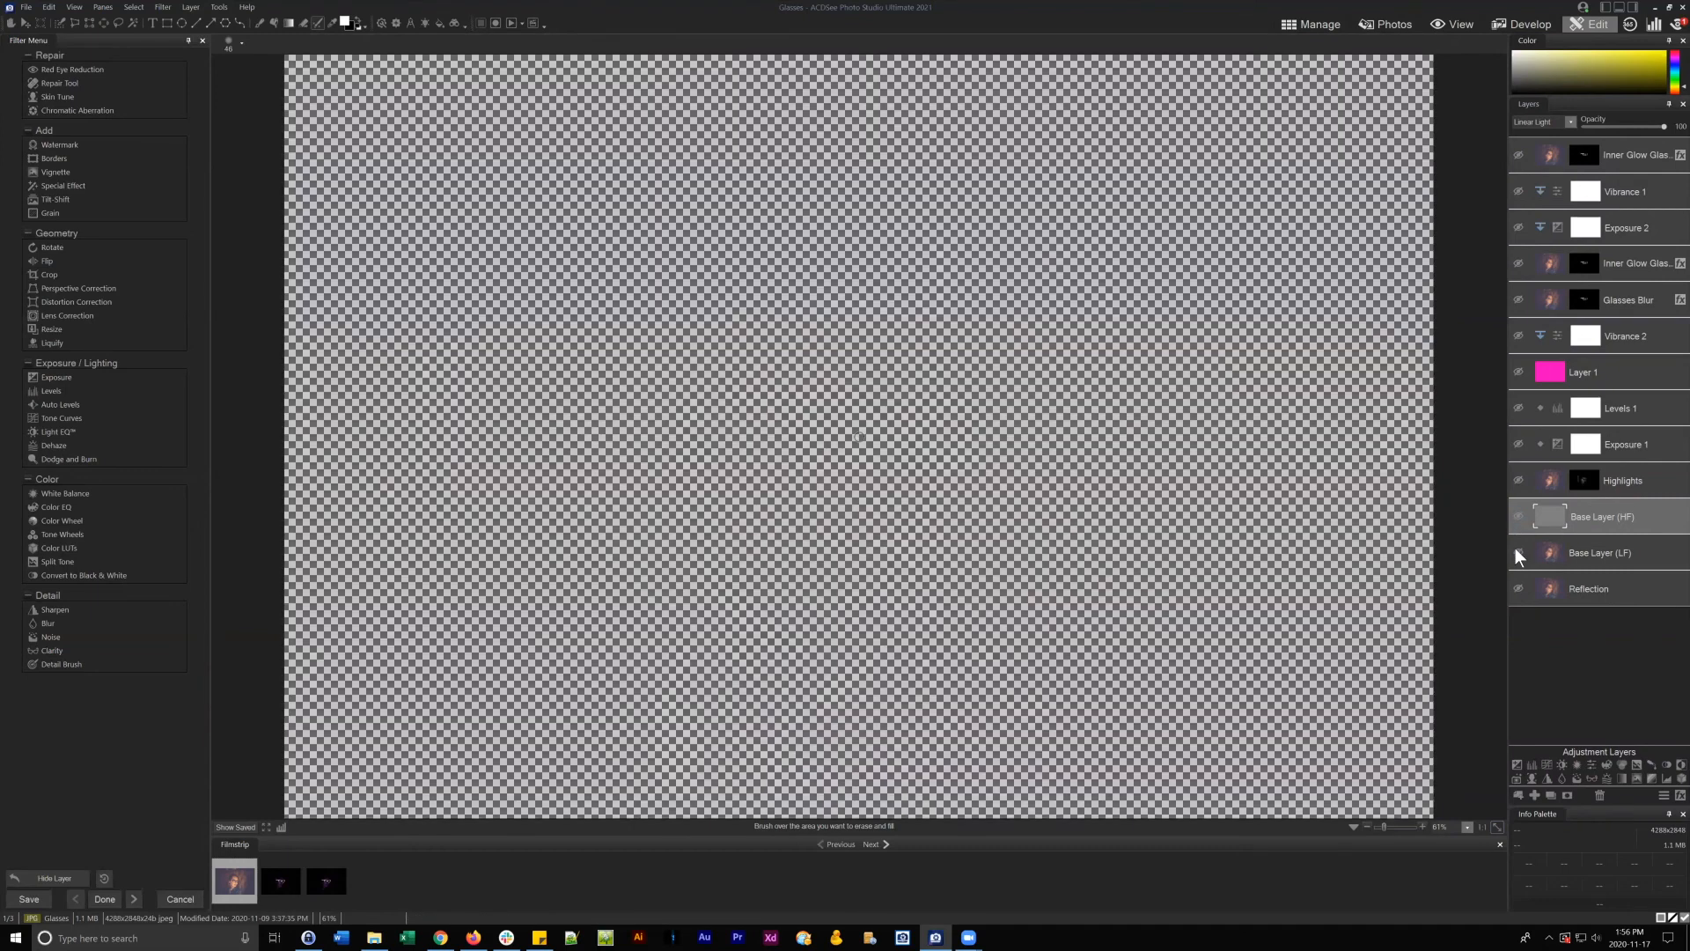
{"action": "left_click", "coordinate": [1516, 551]}
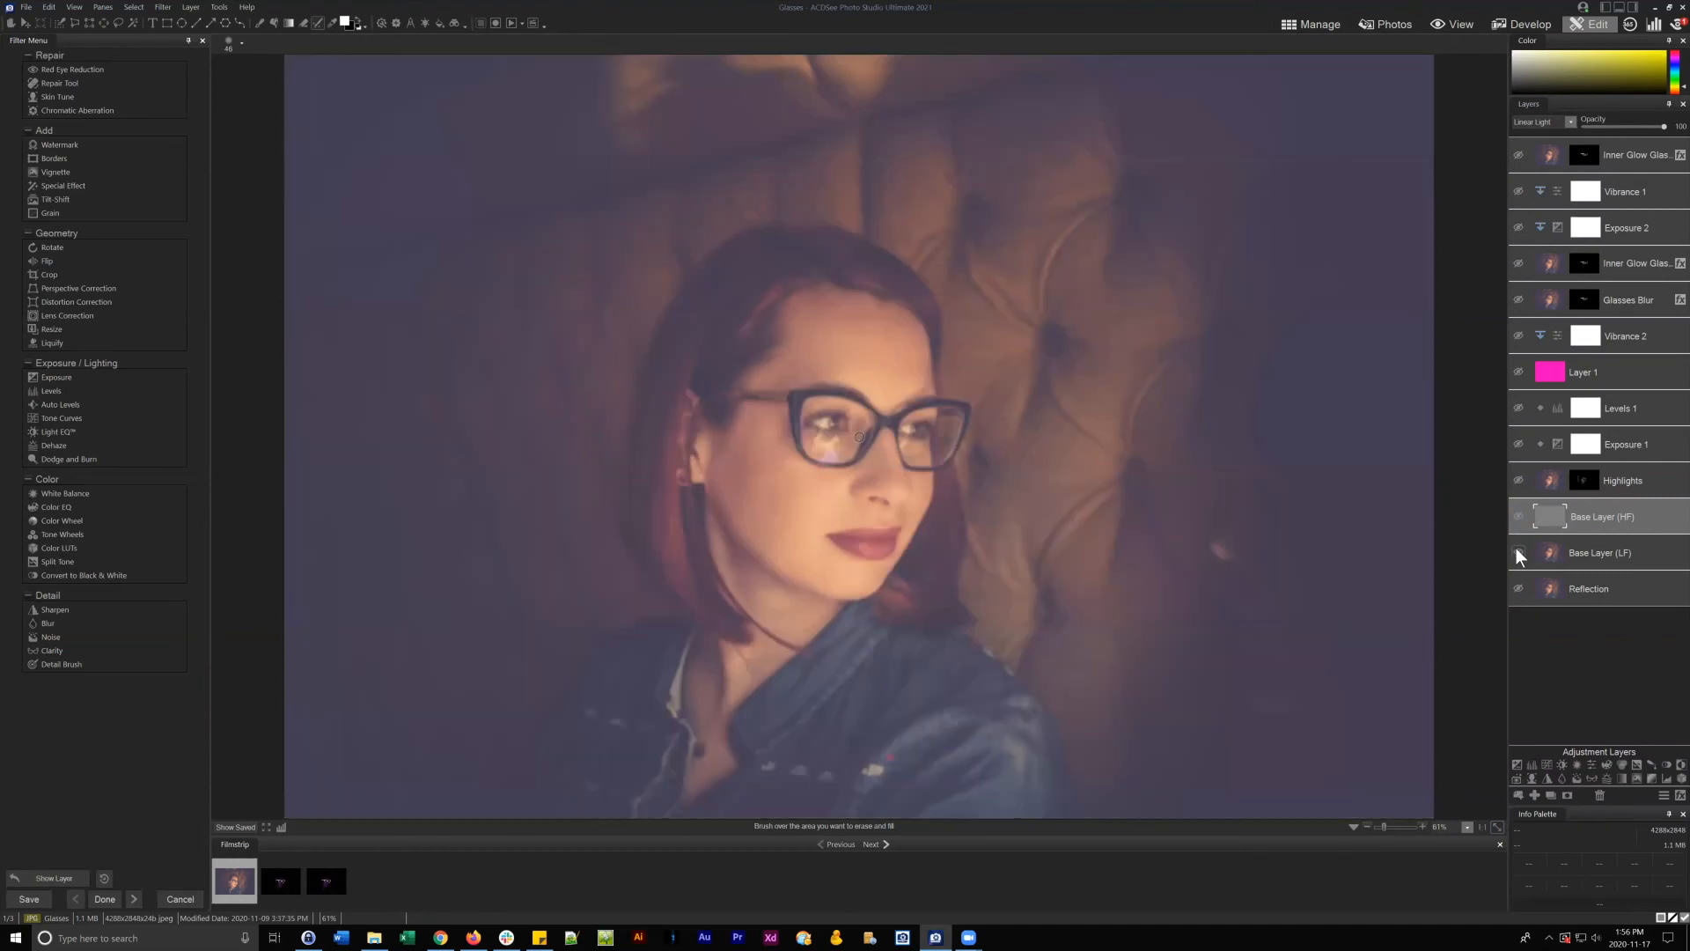
{"action": "left_click", "coordinate": [1597, 554]}
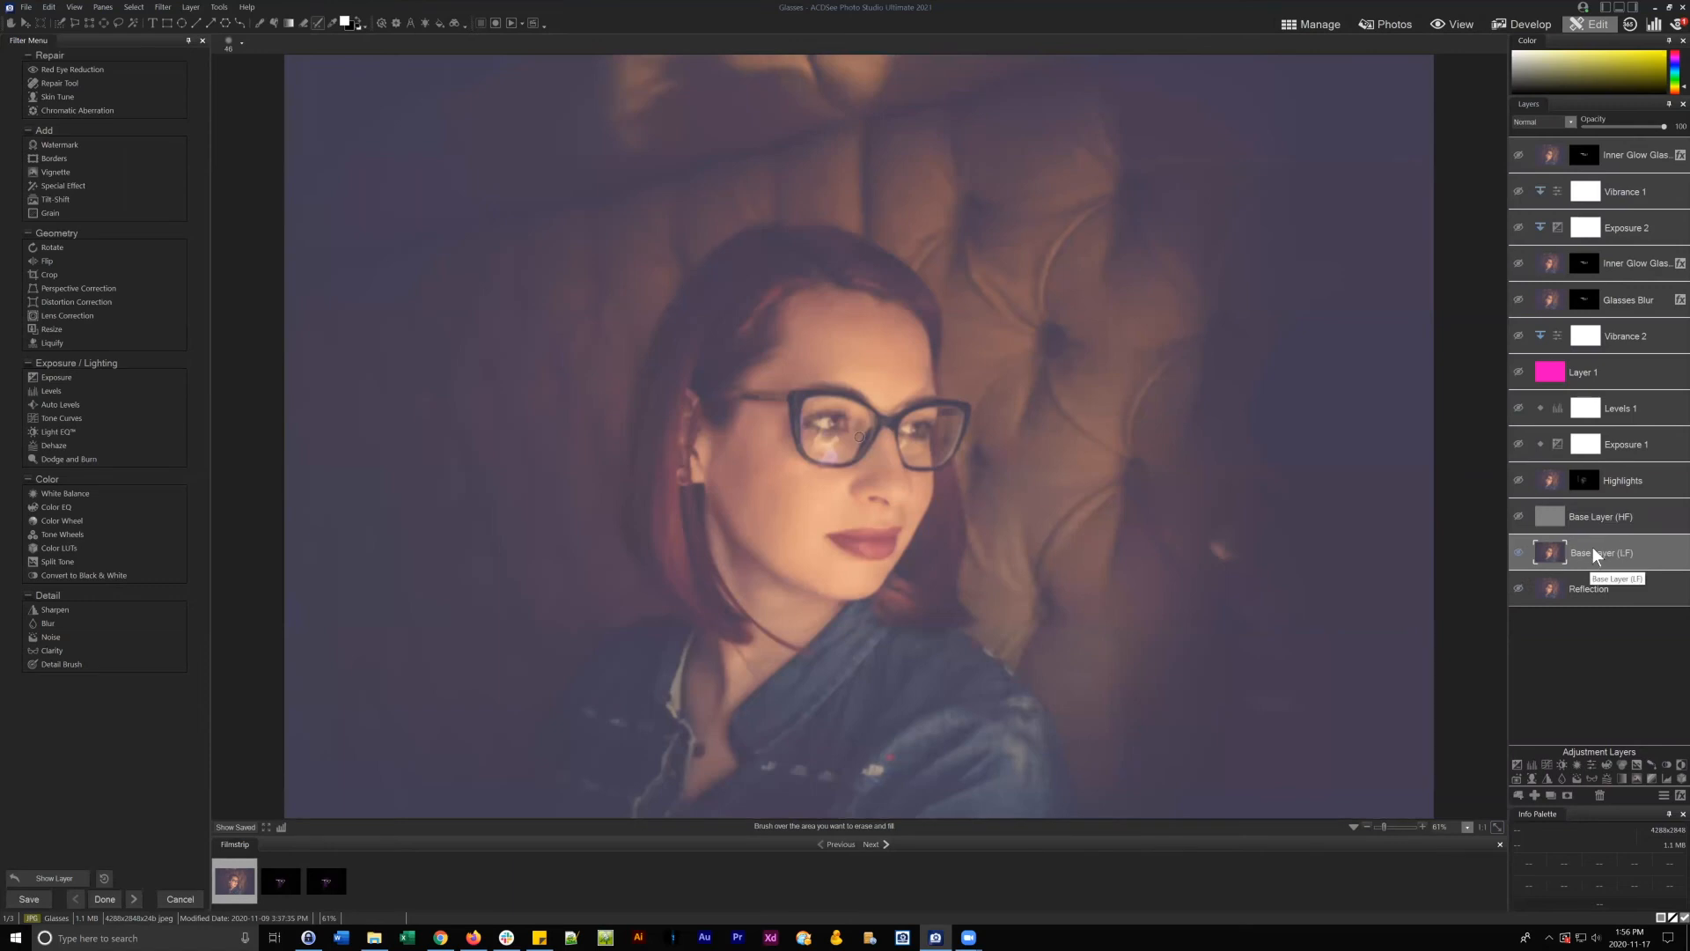
{"action": "left_click", "coordinate": [1517, 517]}
{"action": "left_click", "coordinate": [1591, 521]}
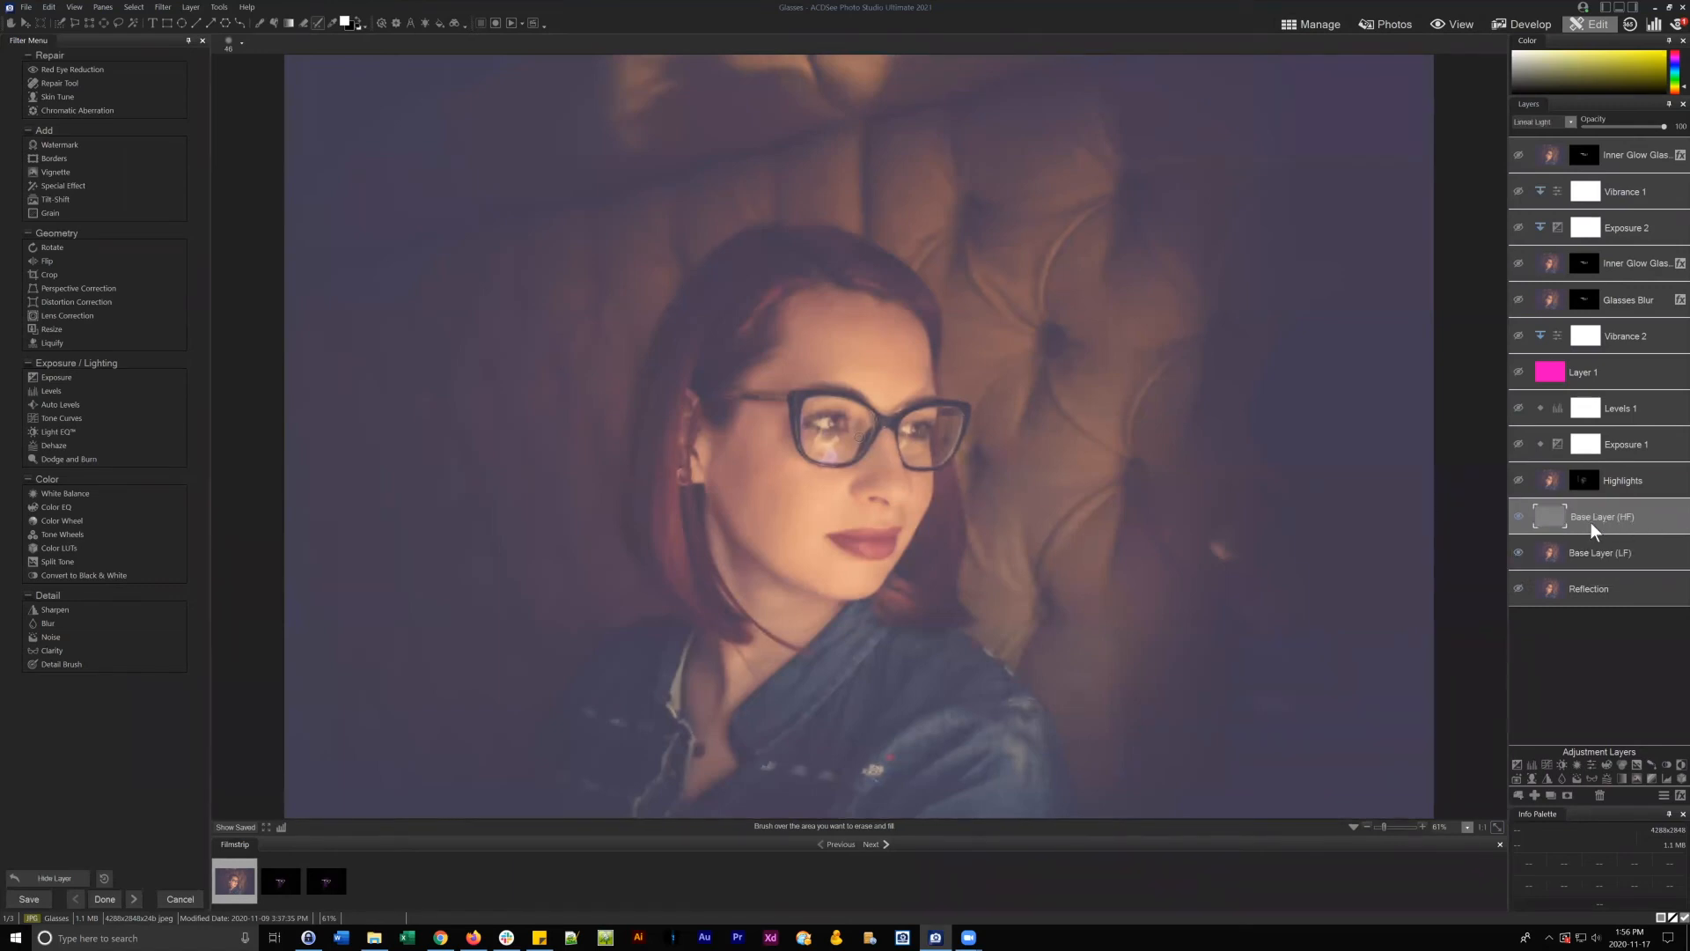
{"action": "left_click", "coordinate": [1518, 518]}
{"action": "left_click", "coordinate": [1517, 552]}
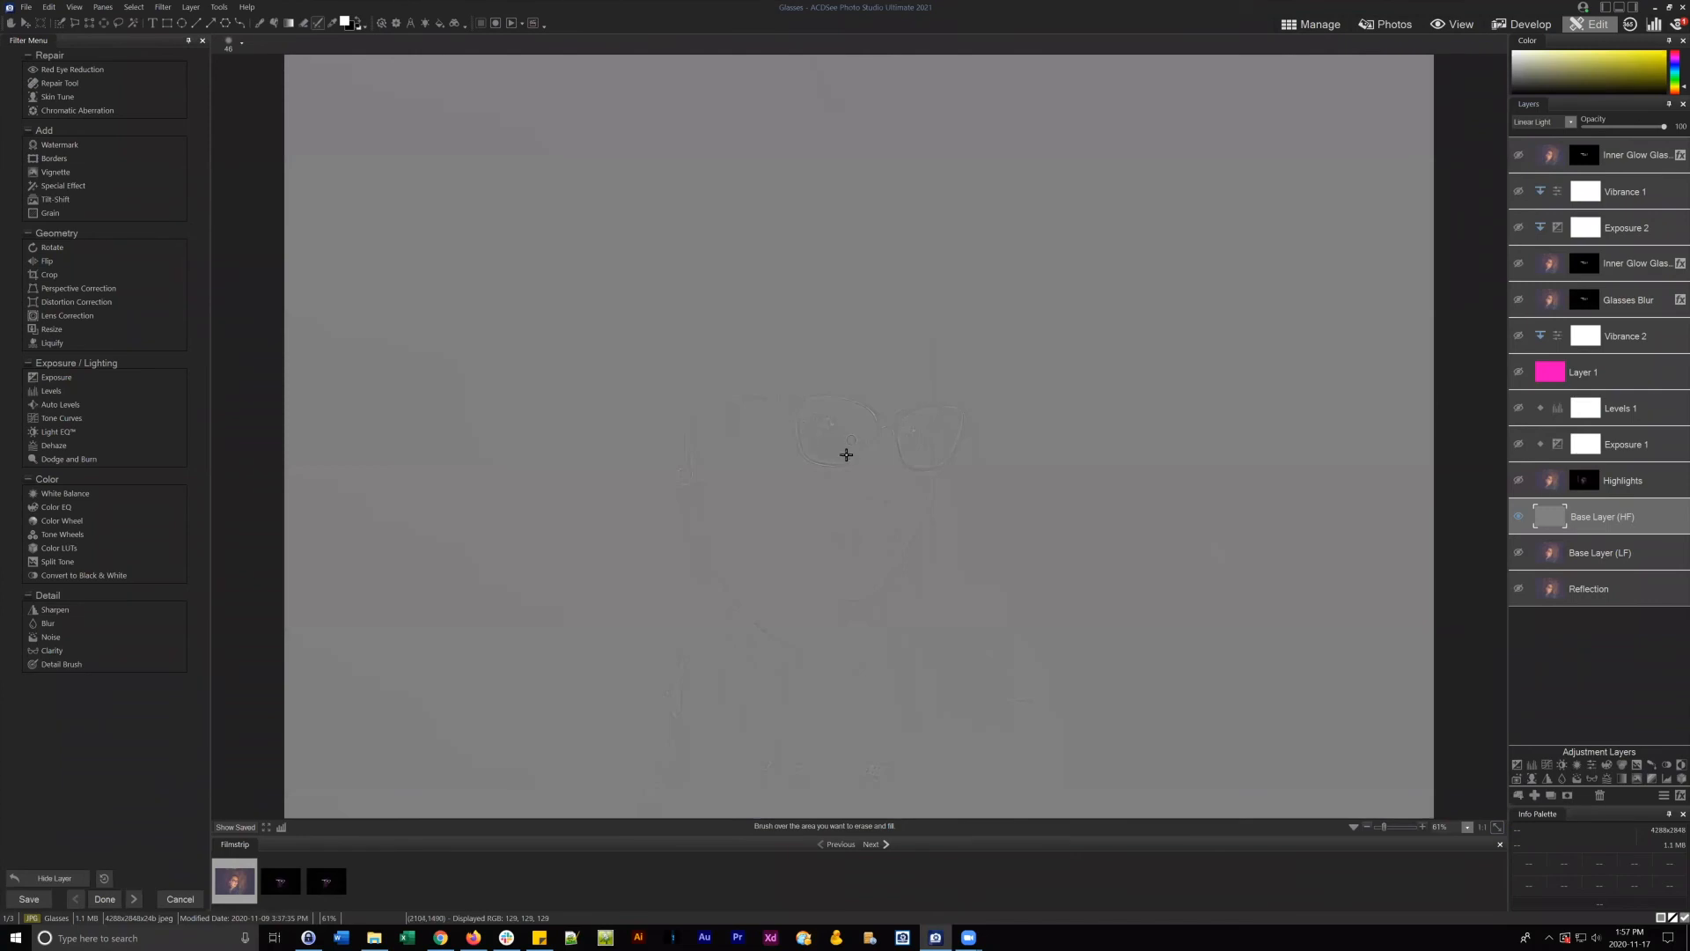
- Isolate Base Layer (LF) by hiding Base Layer (HF), and select it for editing around the glasses
{"action": "left_click", "coordinate": [1518, 518]}
{"action": "left_click", "coordinate": [1517, 552]}
{"action": "left_click", "coordinate": [1608, 551]}
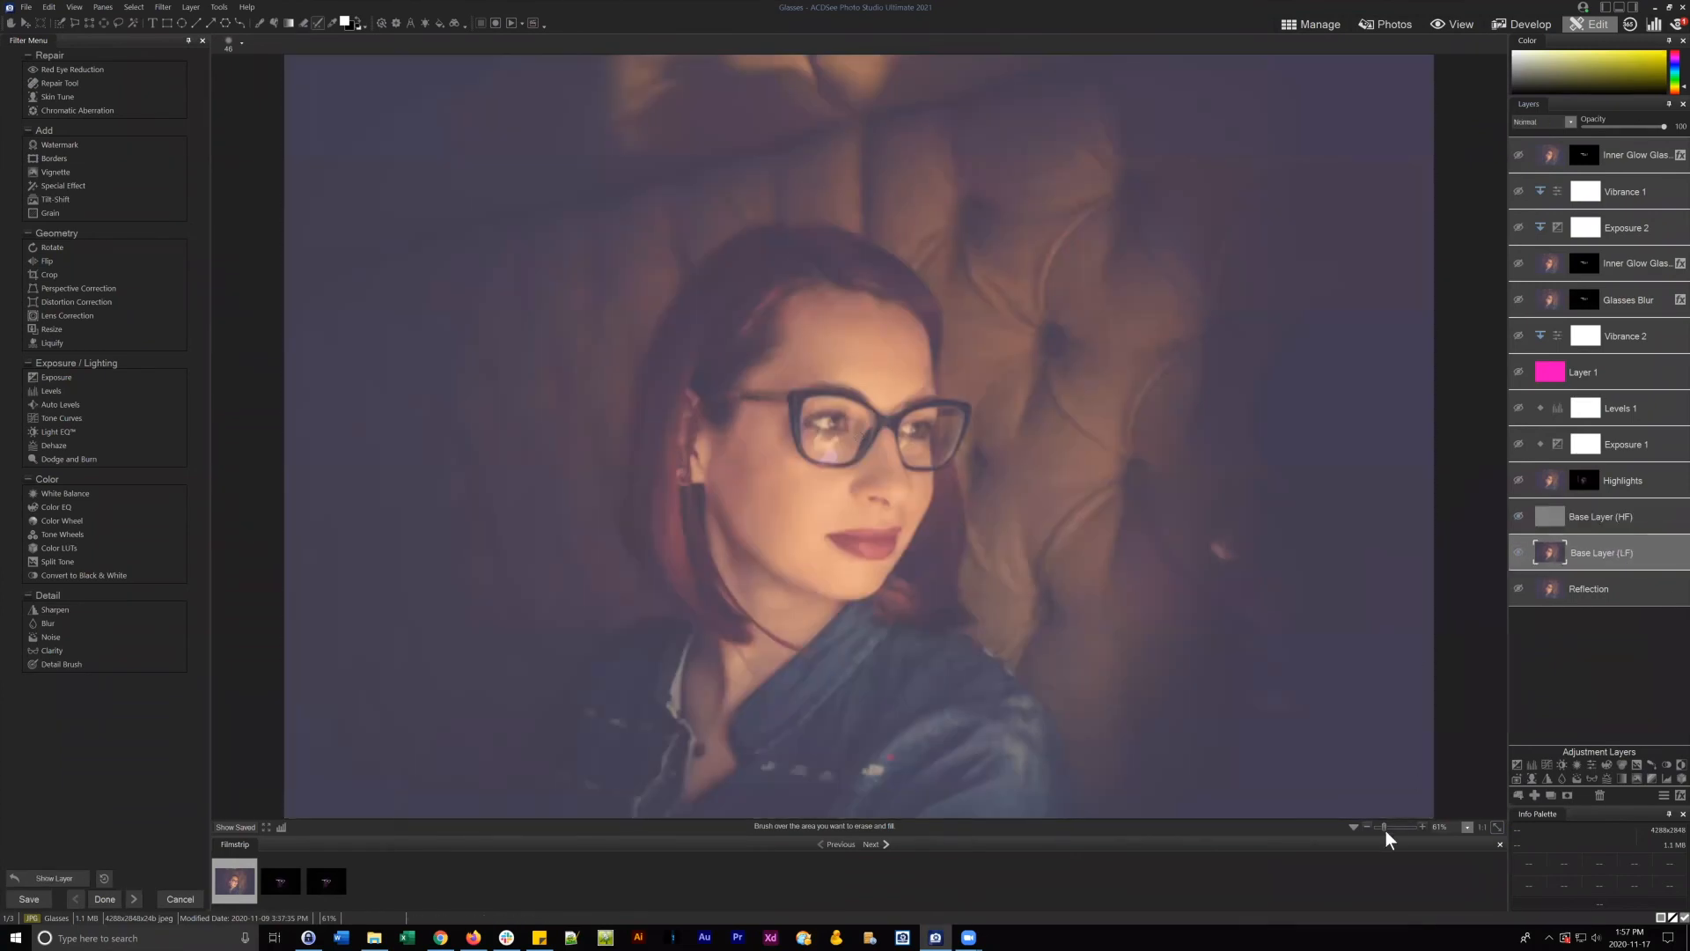
{"action": "left_click_drag", "start_coordinate": [1385, 831], "coordinate": [1390, 827]}
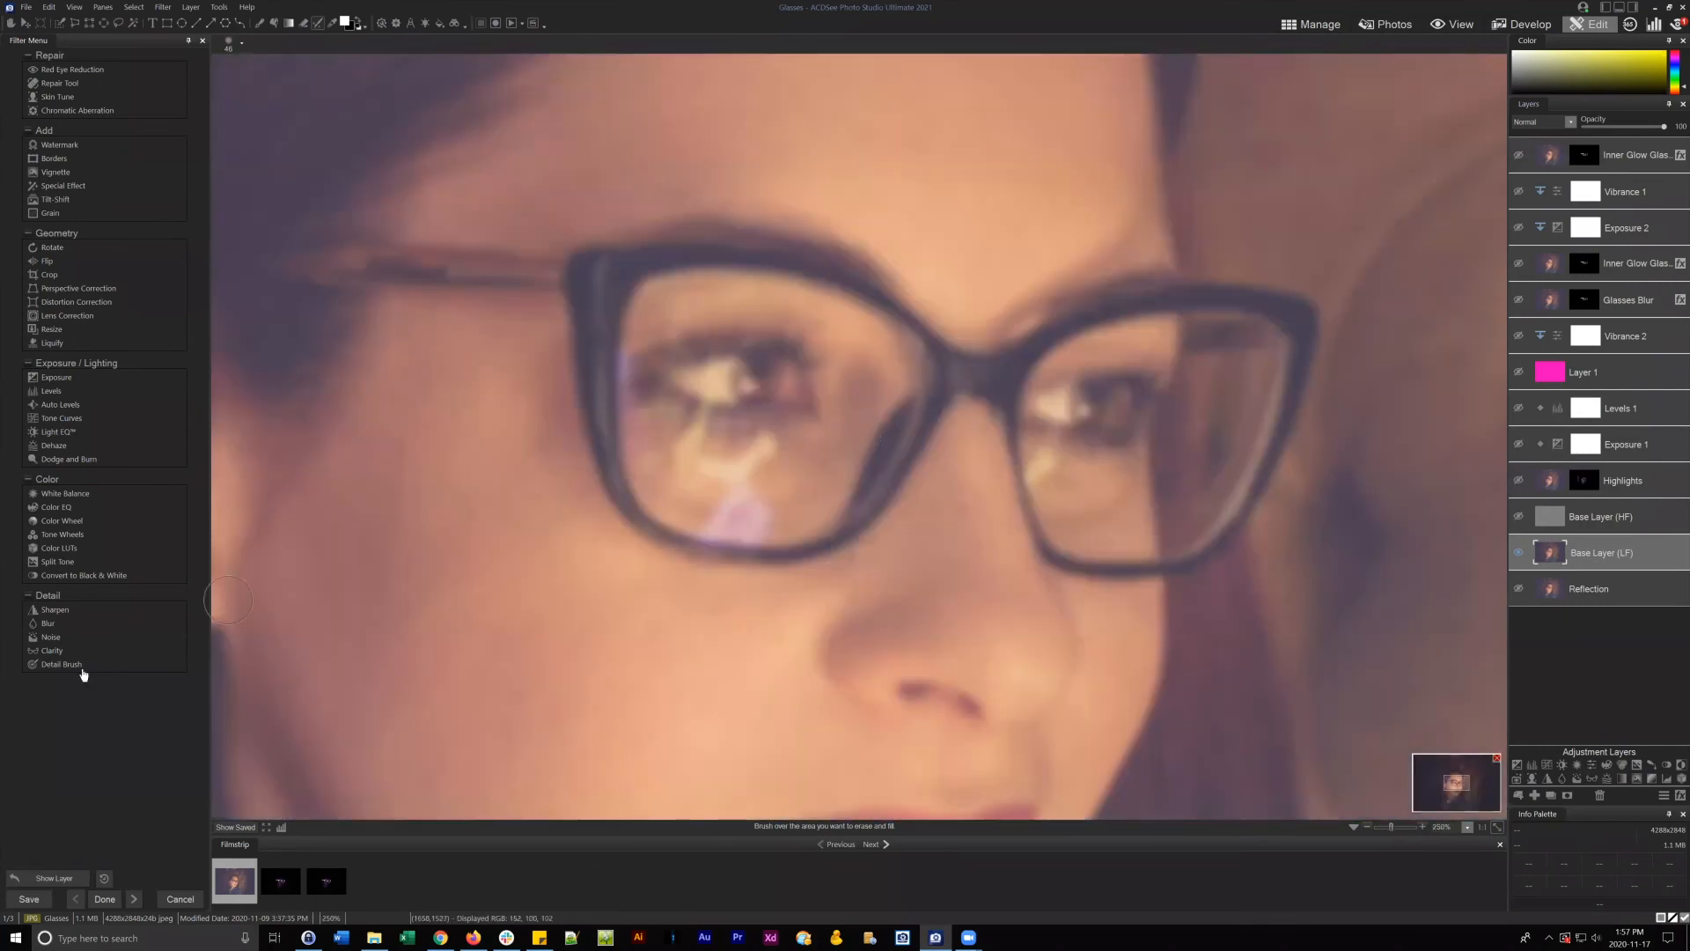
- Brush Gaussian Blur over the reflections in both lenses on Base Layer (LF) using nib width 3
{"action": "left_click", "coordinate": [48, 624]}
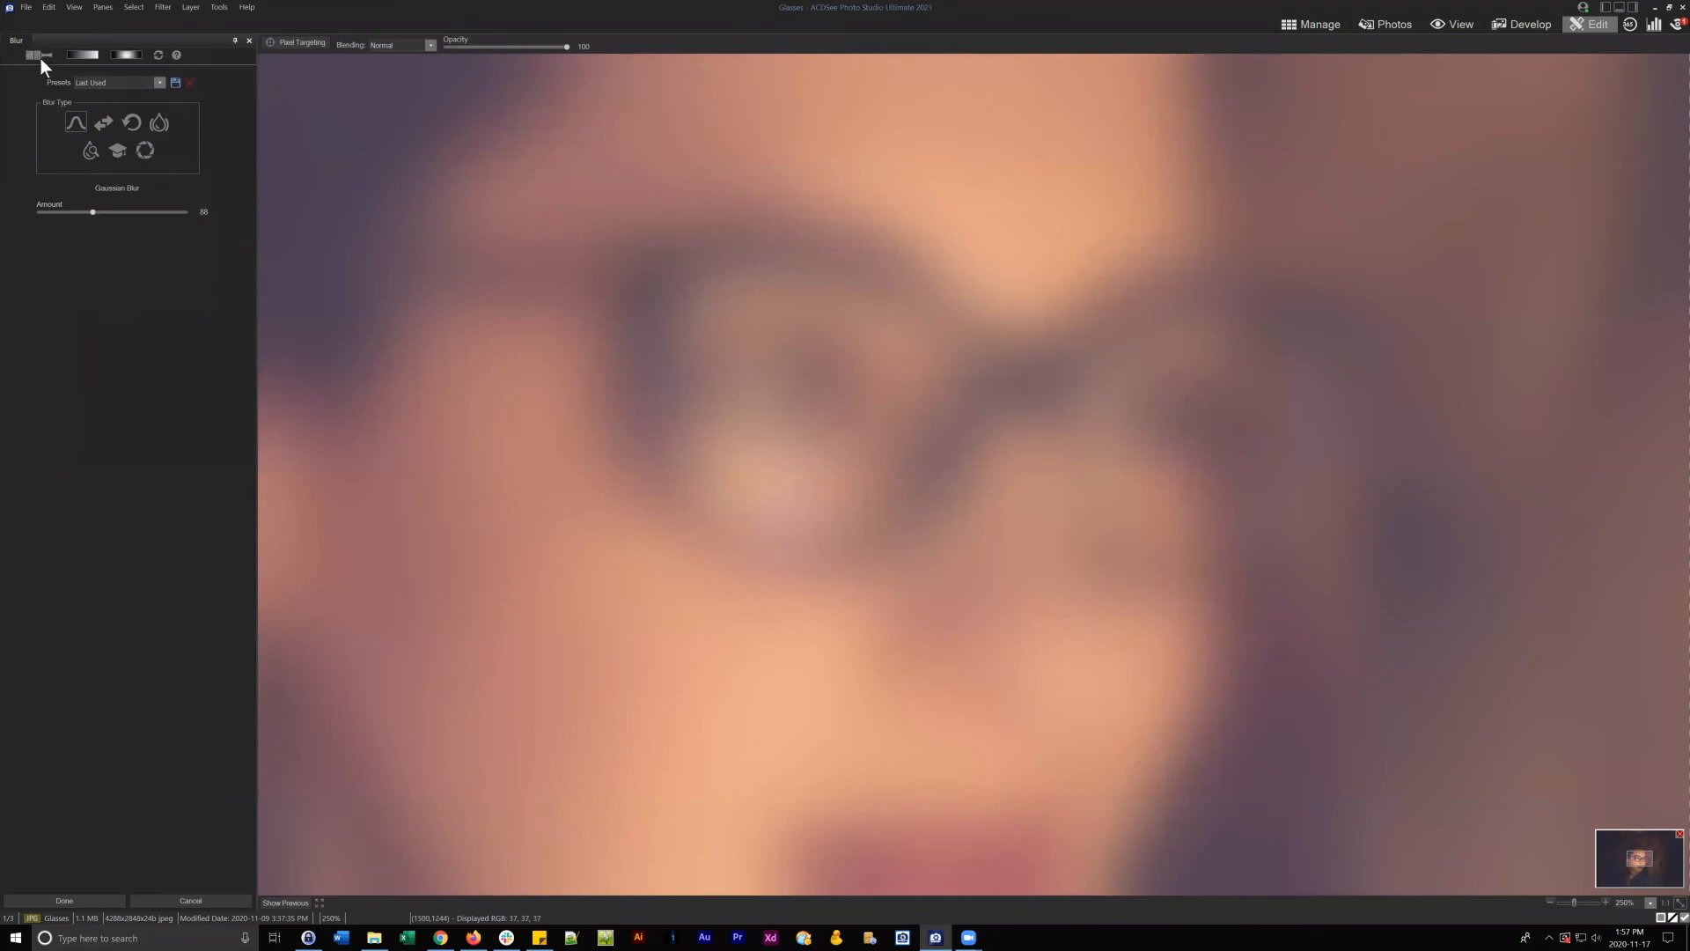
{"action": "left_click", "coordinate": [35, 52]}
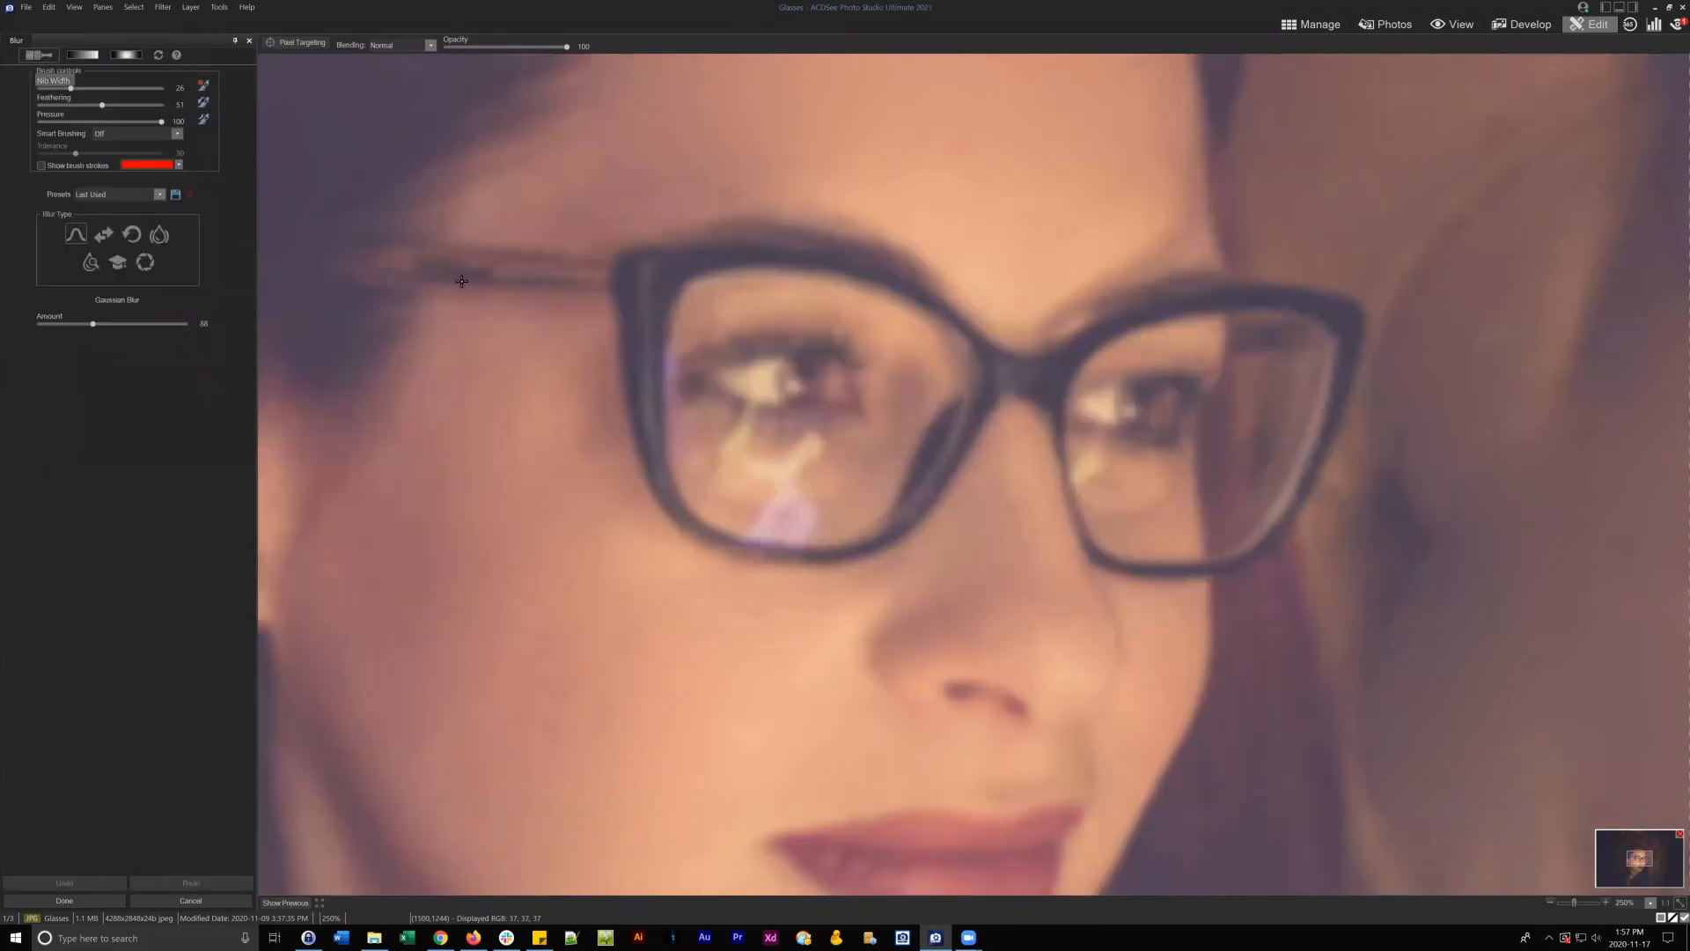
{"action": "scroll", "coordinate": [790, 443], "scroll_direction": "down", "scroll_amount": 9}
{"action": "mouse_move", "coordinate": [846, 477]}
{"action": "left_mouse_down"}
{"action": "mouse_move", "coordinate": [739, 457]}
{"action": "mouse_move", "coordinate": [804, 507]}
{"action": "mouse_move", "coordinate": [766, 505]}
{"action": "mouse_move", "coordinate": [721, 487]}
{"action": "mouse_move", "coordinate": [694, 426]}
{"action": "mouse_move", "coordinate": [743, 509]}
{"action": "mouse_move", "coordinate": [857, 525]}
{"action": "left_mouse_up"}
{"action": "mouse_move", "coordinate": [1116, 489]}
{"action": "left_mouse_down"}
{"action": "mouse_move", "coordinate": [1089, 460]}
{"action": "mouse_move", "coordinate": [1135, 506]}
{"action": "left_mouse_up"}
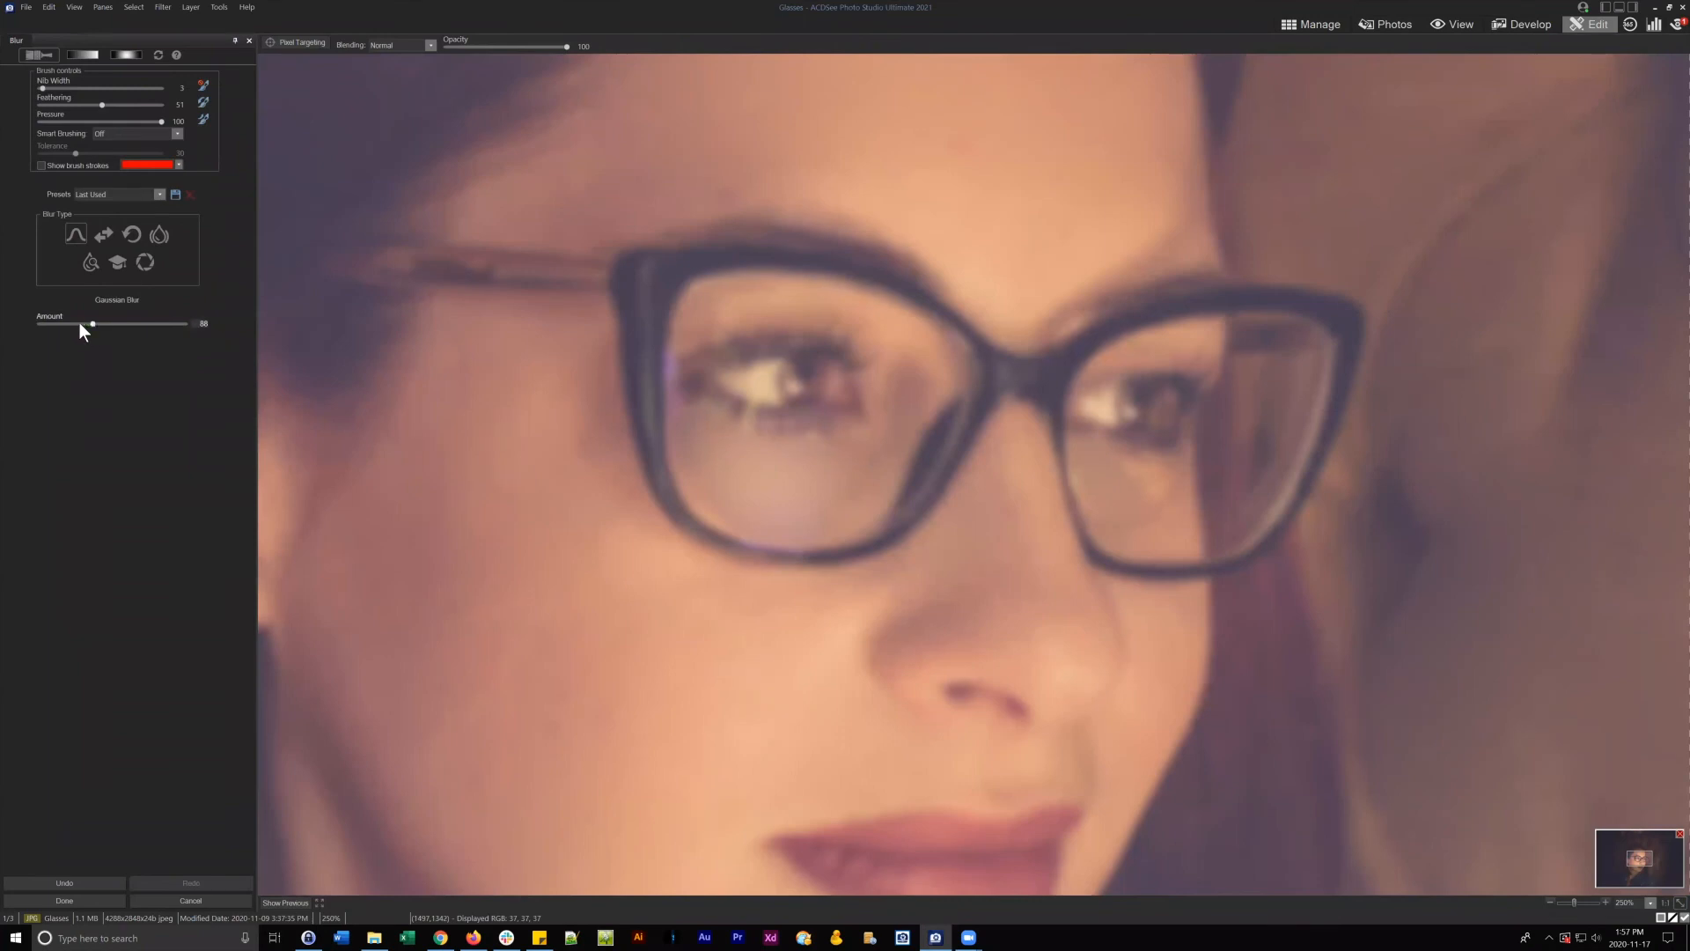
- Set the brushed Gaussian Blur amount to 46 and apply the blur
{"action": "left_click_drag", "start_coordinate": [63, 322], "coordinate": [89, 321]}
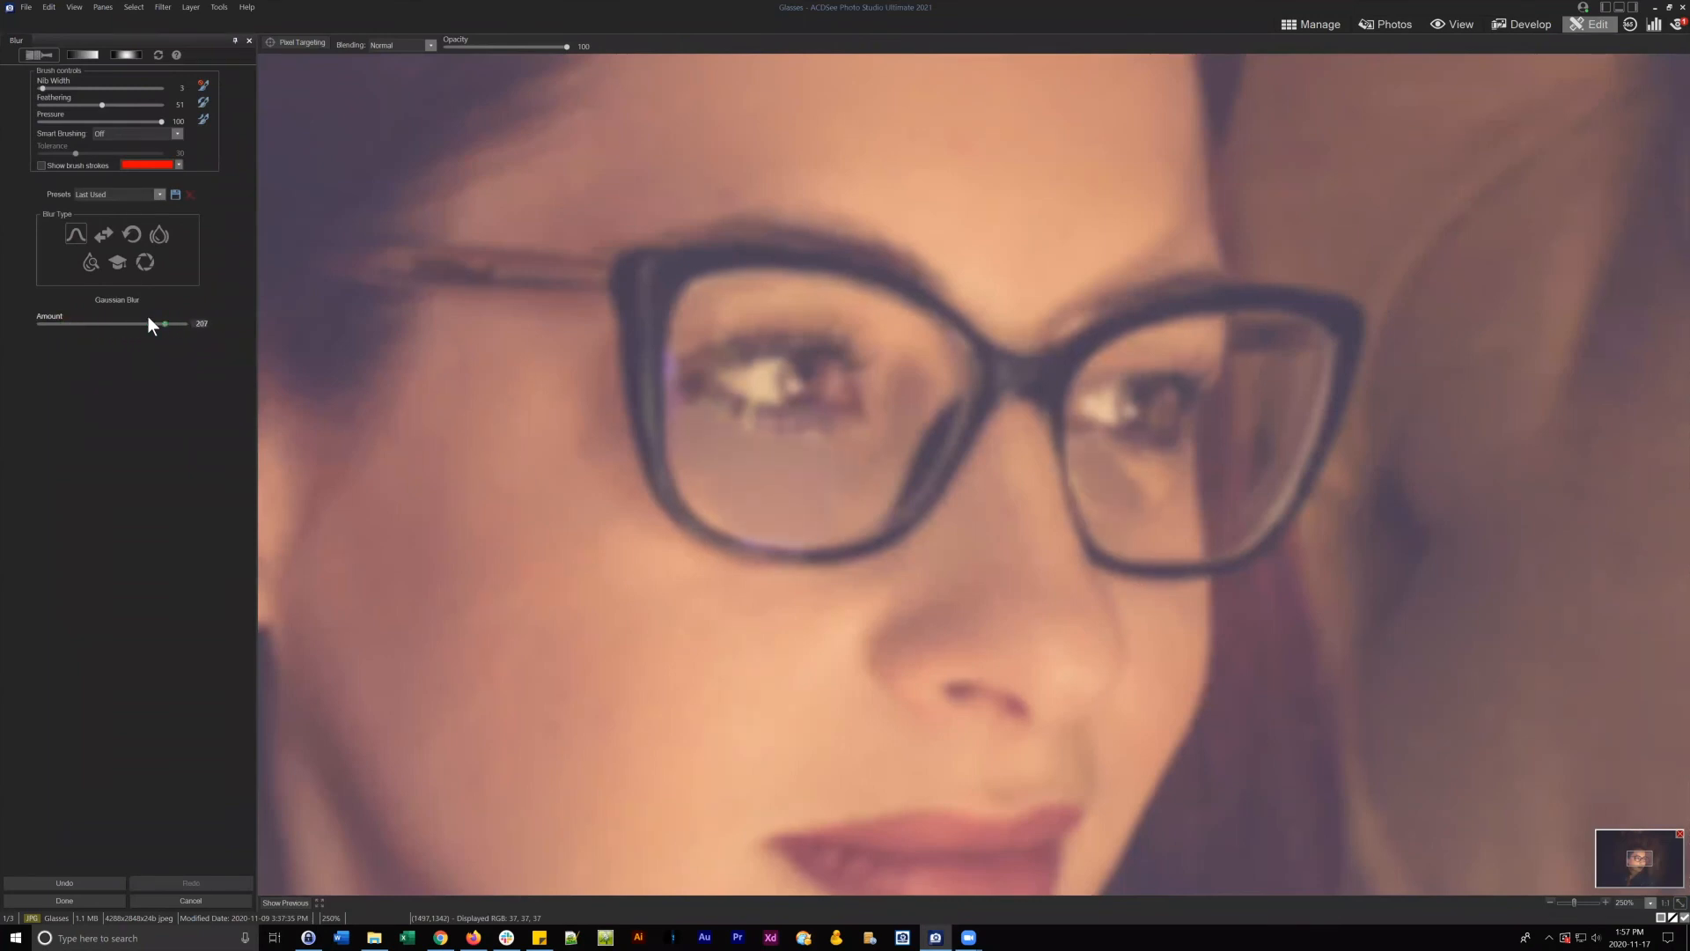
{"action": "left_click_drag", "start_coordinate": [148, 318], "coordinate": [67, 320]}
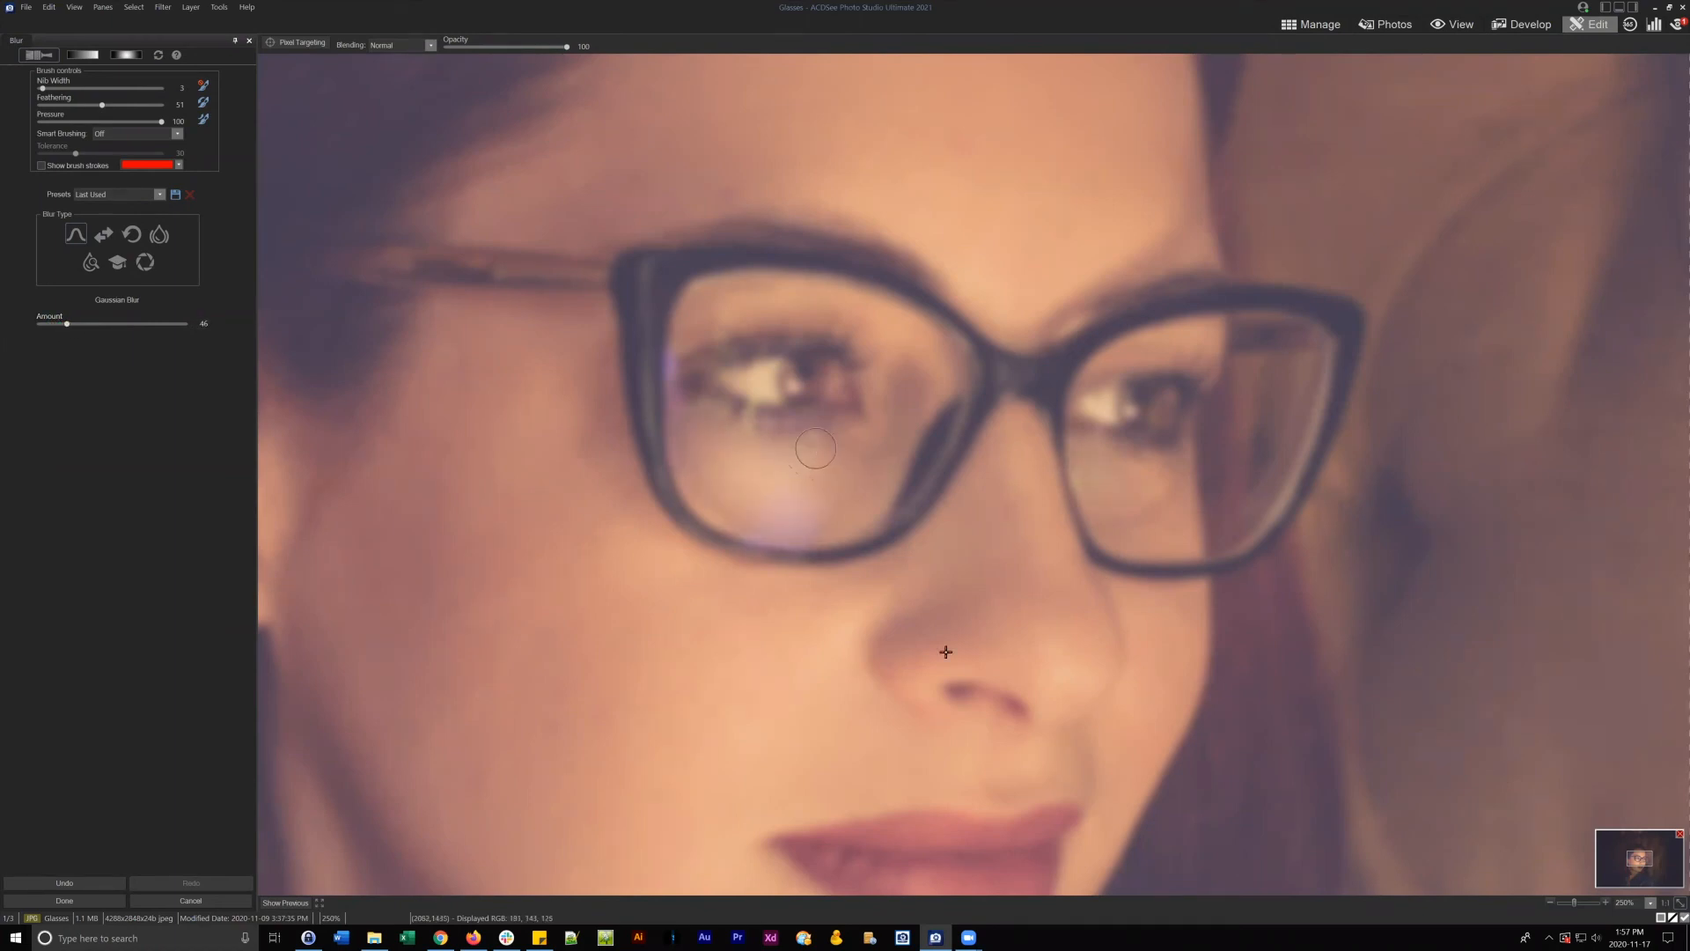
{"action": "left_click", "coordinate": [60, 899]}
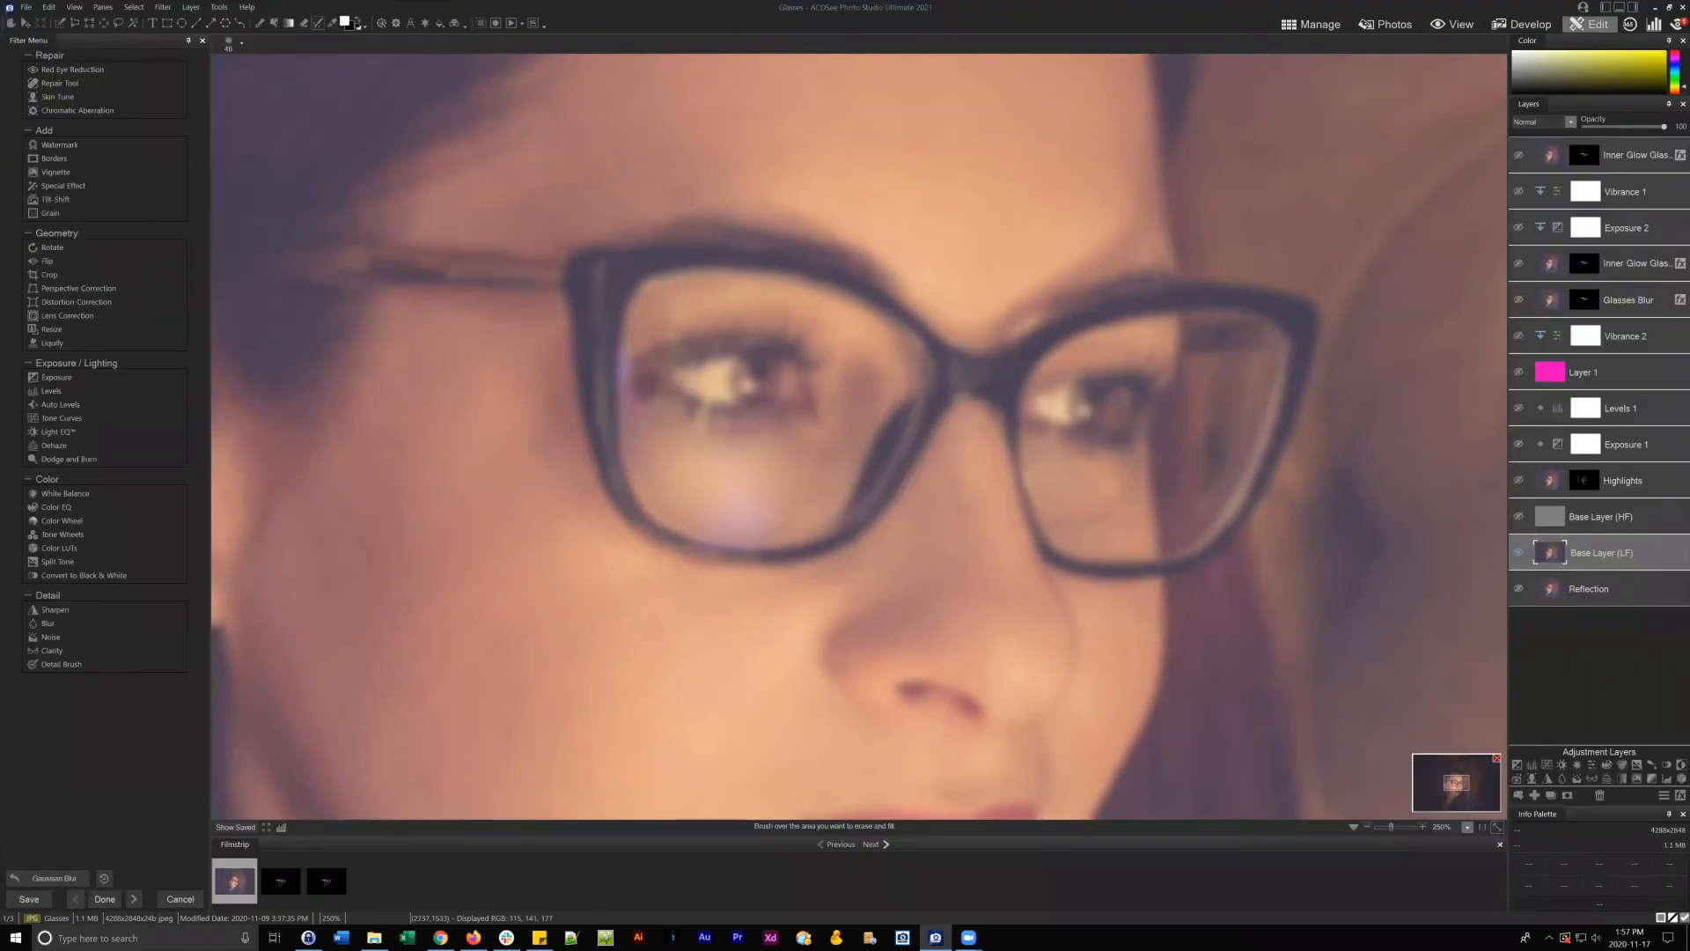
- Restore the visibility of Reflection and all layers above Base Layer (LF), and view the complete composite
{"action": "left_click", "coordinate": [1517, 589]}
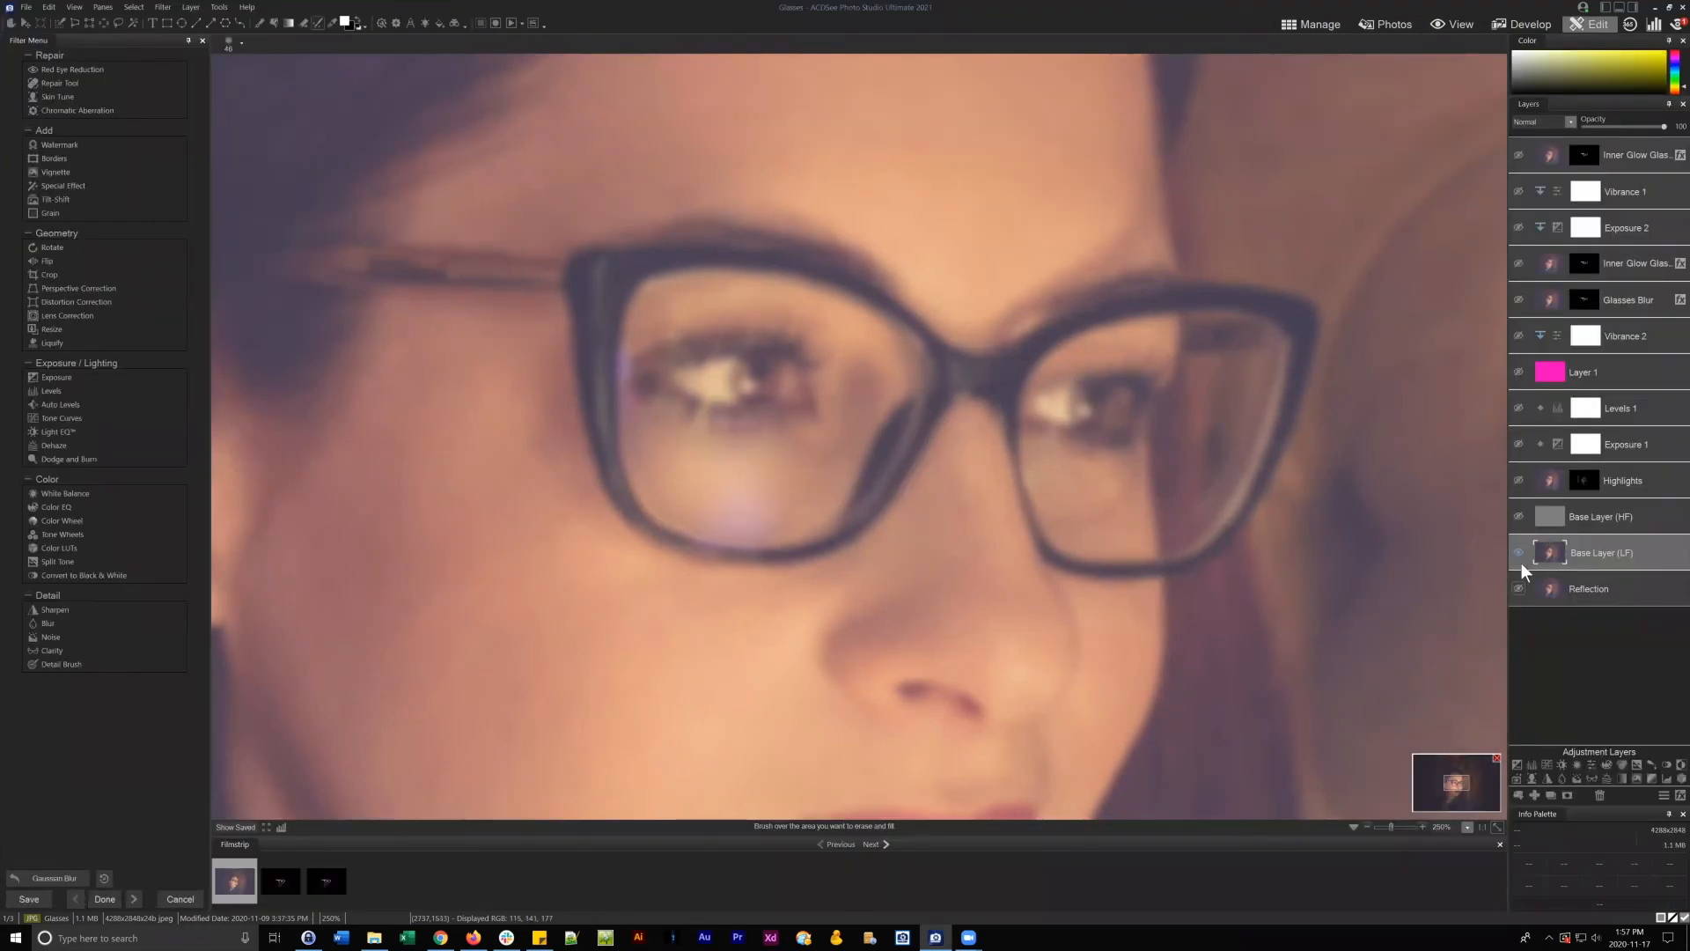
{"action": "left_click", "coordinate": [1518, 516]}
{"action": "left_click", "coordinate": [1517, 480]}
{"action": "left_click", "coordinate": [1518, 444]}
{"action": "left_click", "coordinate": [1517, 407]}
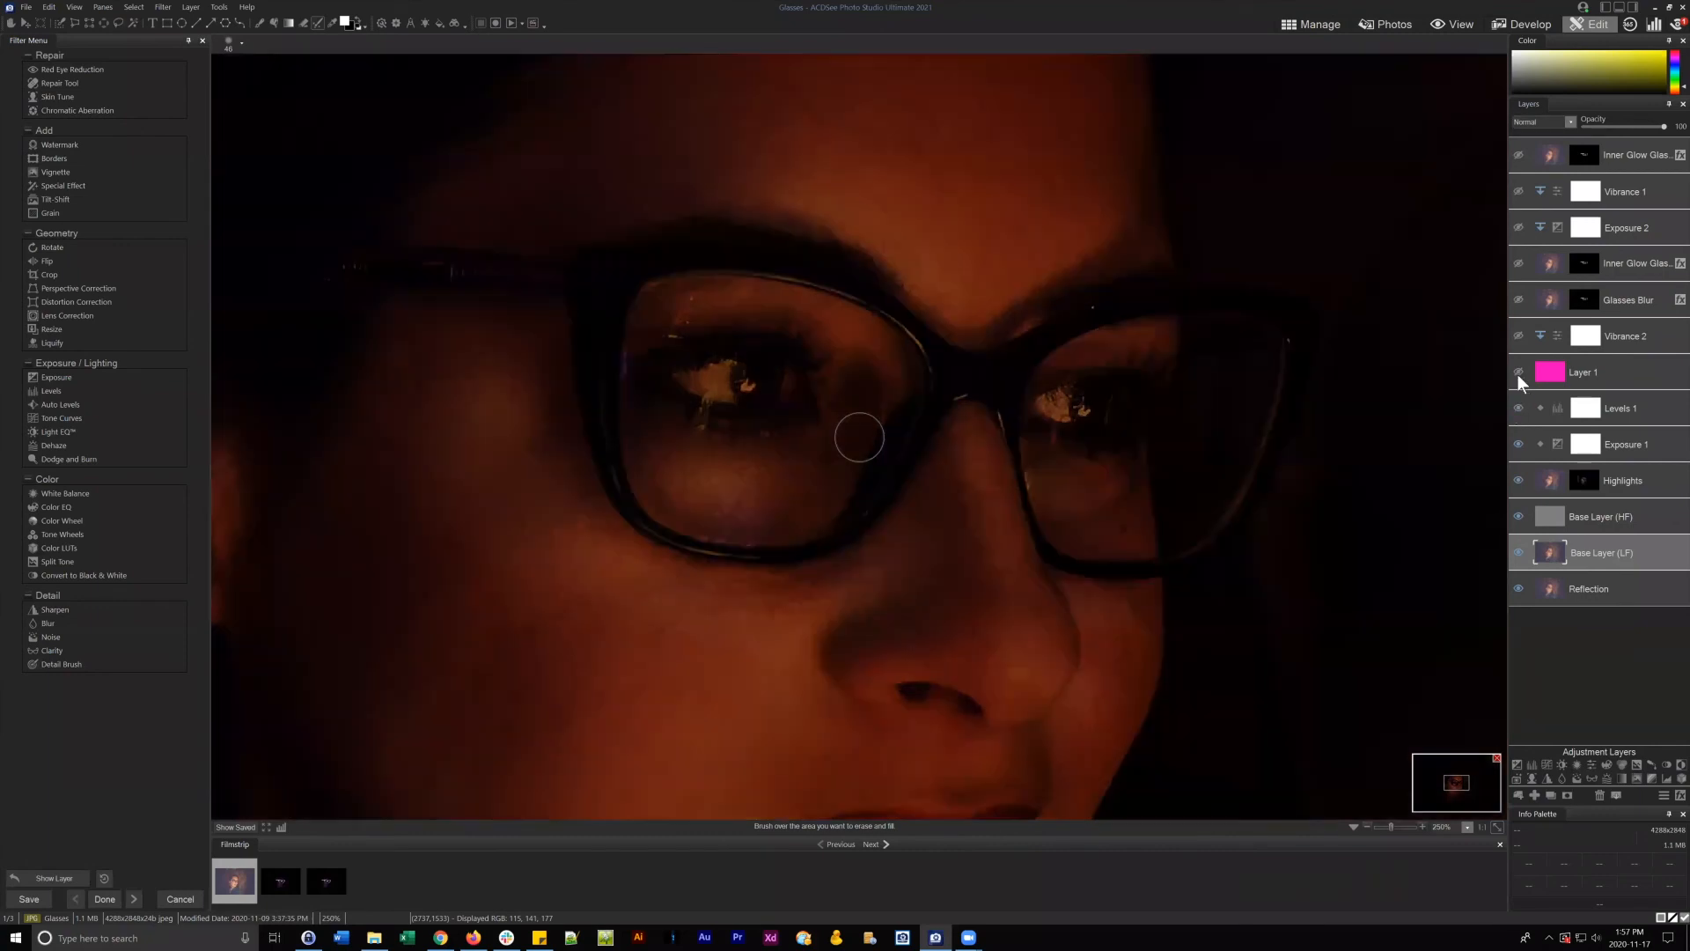
{"action": "left_click", "coordinate": [1518, 299]}
{"action": "left_click", "coordinate": [1518, 263]}
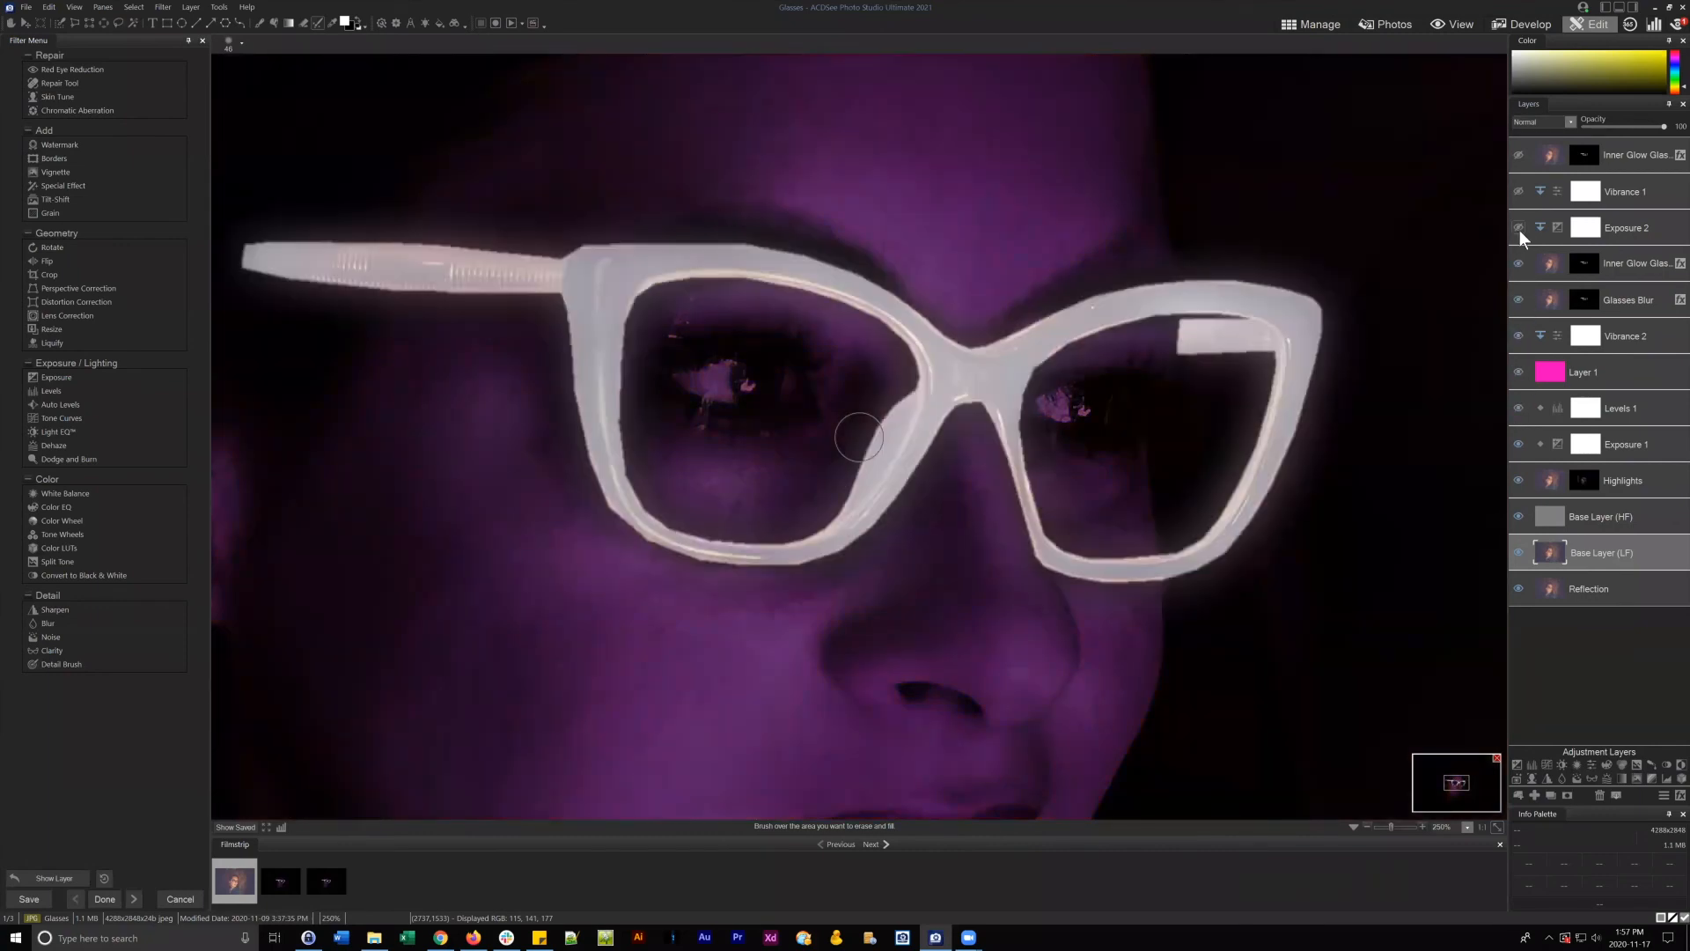
{"action": "left_click", "coordinate": [1519, 227]}
{"action": "left_click", "coordinate": [1518, 191]}
{"action": "left_click", "coordinate": [1518, 155]}
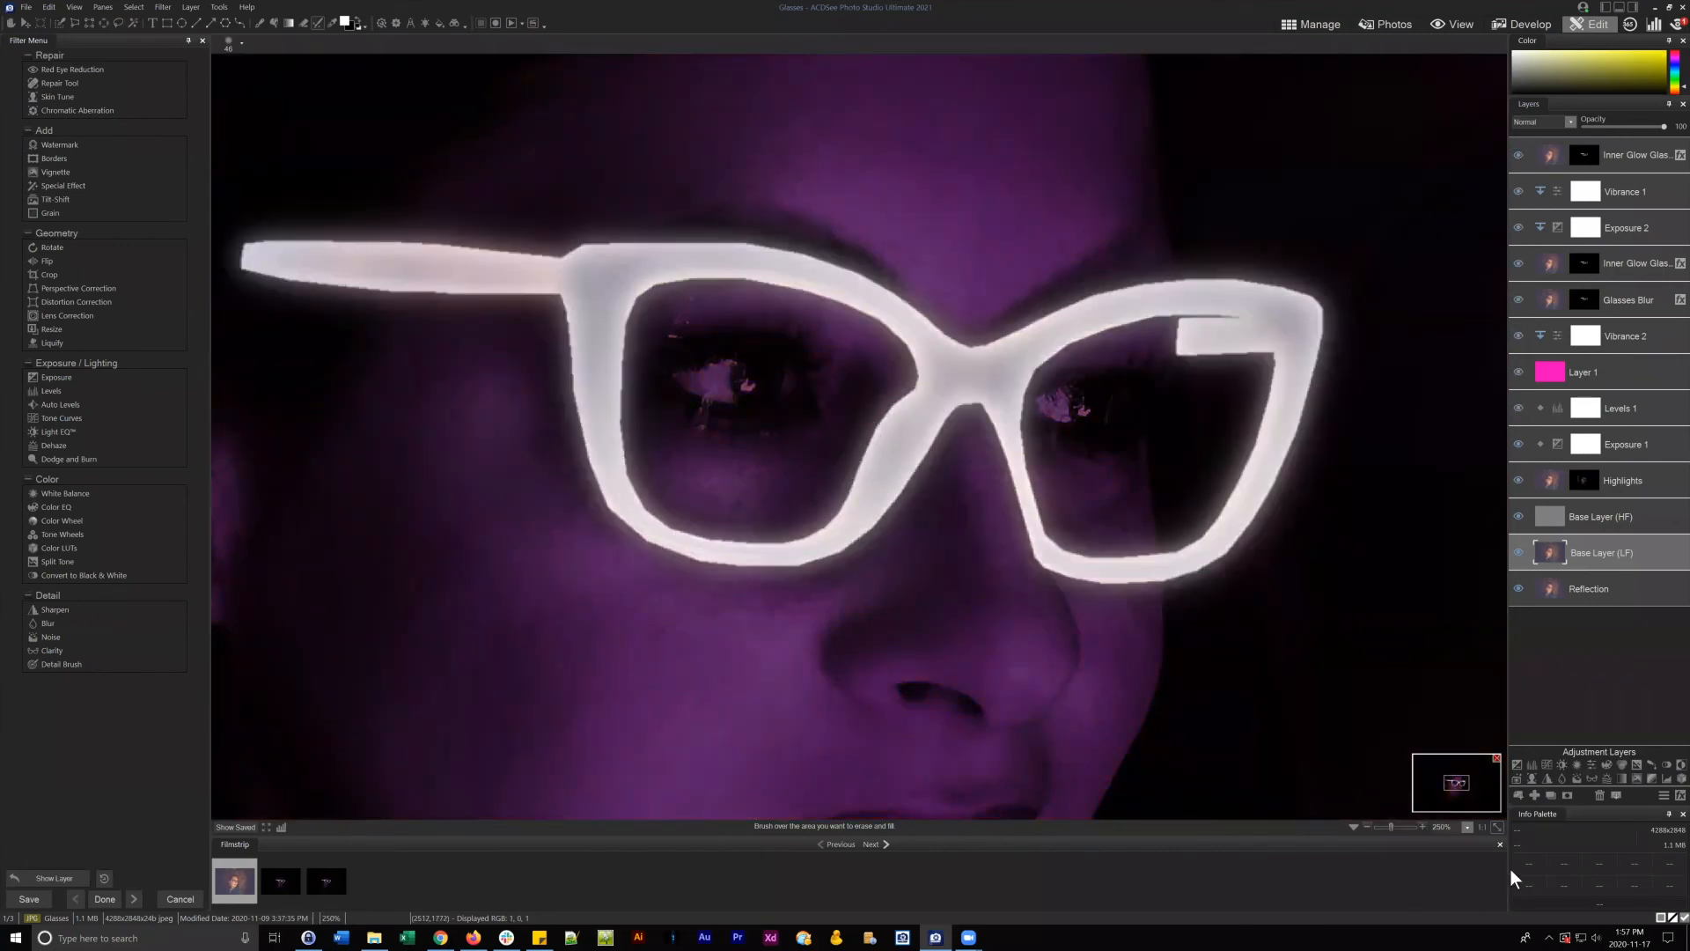
{"action": "left_click", "coordinate": [1497, 828]}
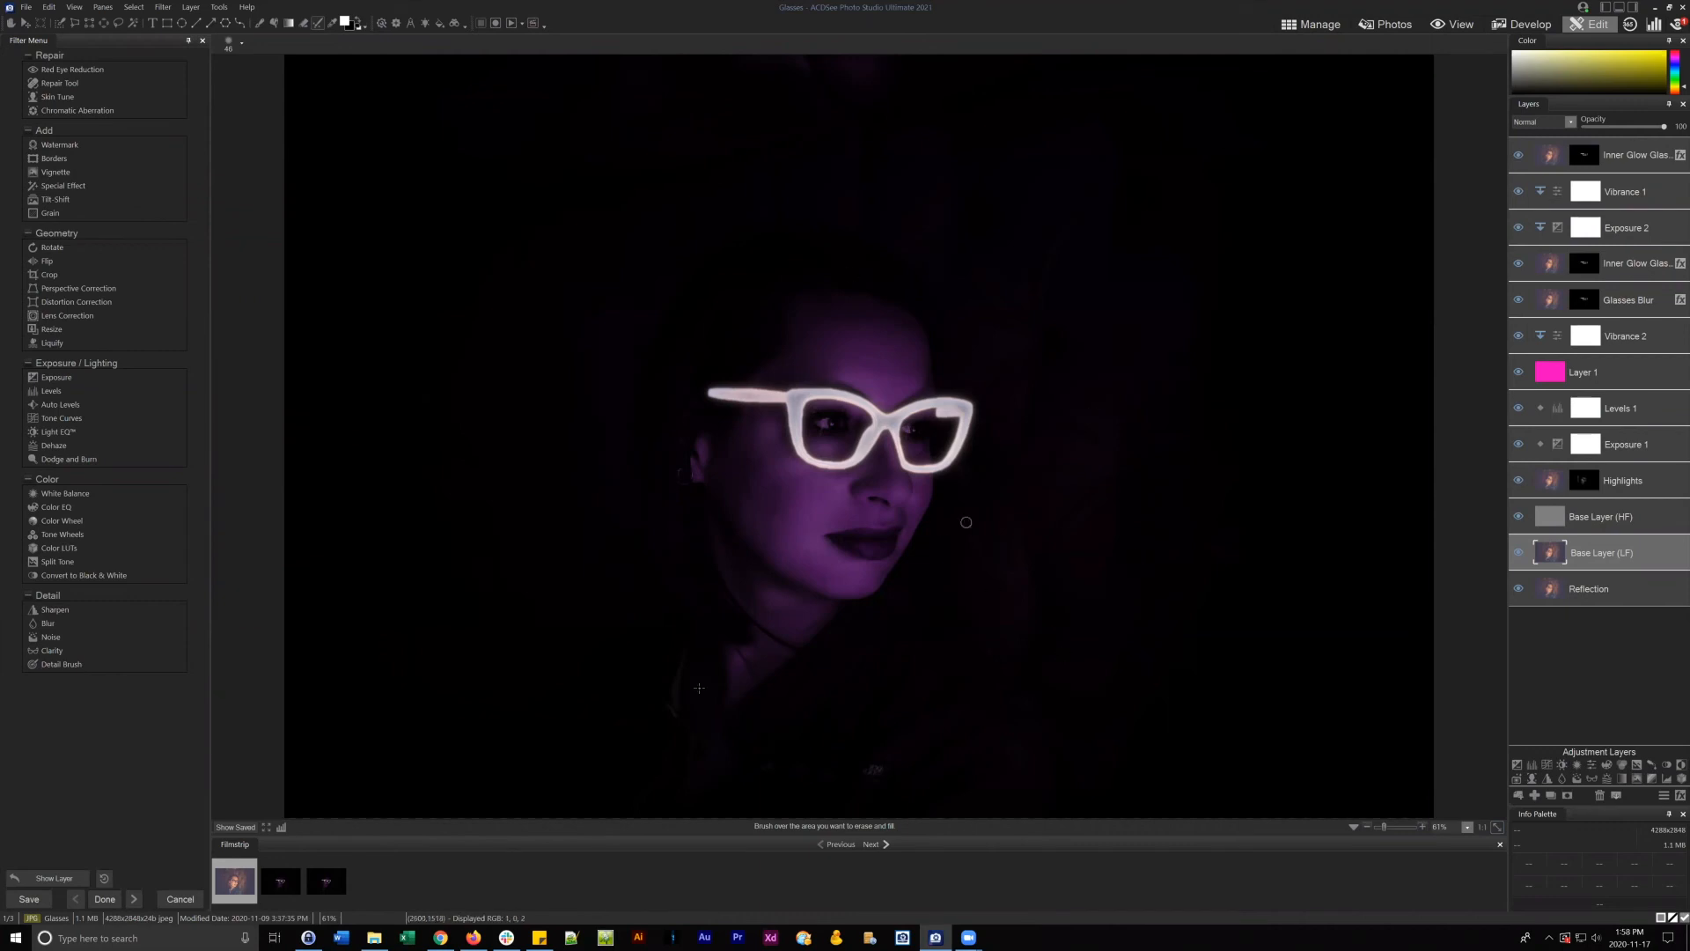
- Hide Base Layer (HF) and Base Layer (LF), and select the Reflection layer
{"action": "left_click", "coordinate": [1624, 520]}
{"action": "left_click", "coordinate": [1545, 558]}
{"action": "left_click", "coordinate": [1518, 552]}
{"action": "left_click", "coordinate": [1596, 583]}
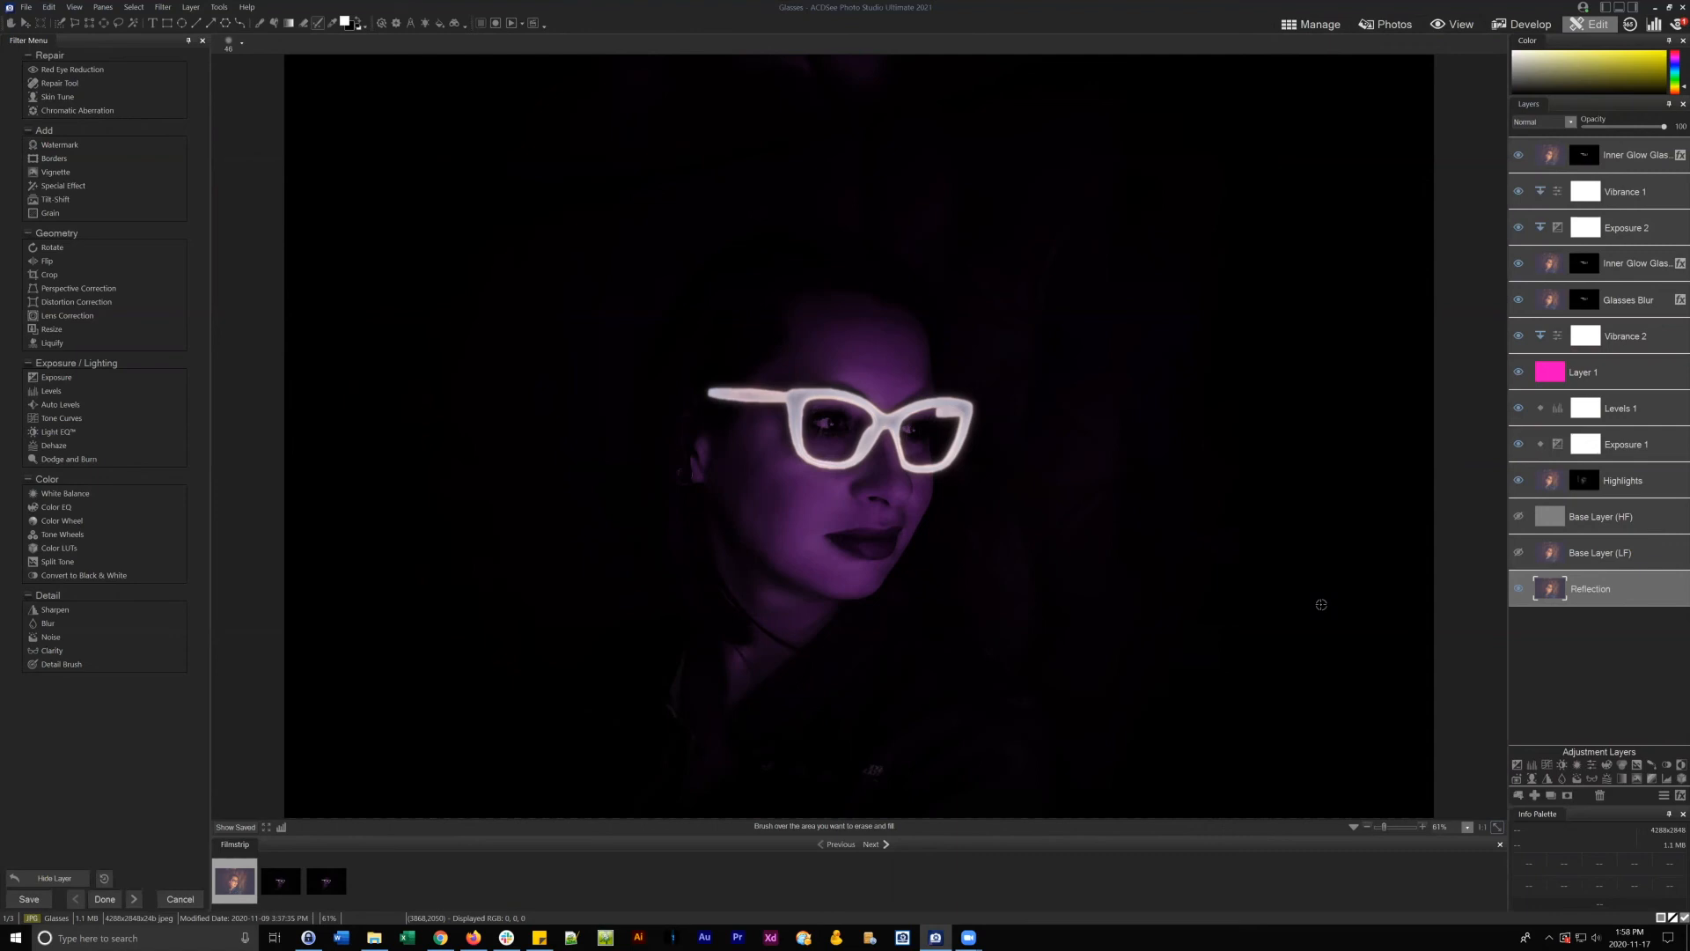
- Compare the edited portrait with its saved version
{"action": "left_click", "coordinate": [239, 829]}
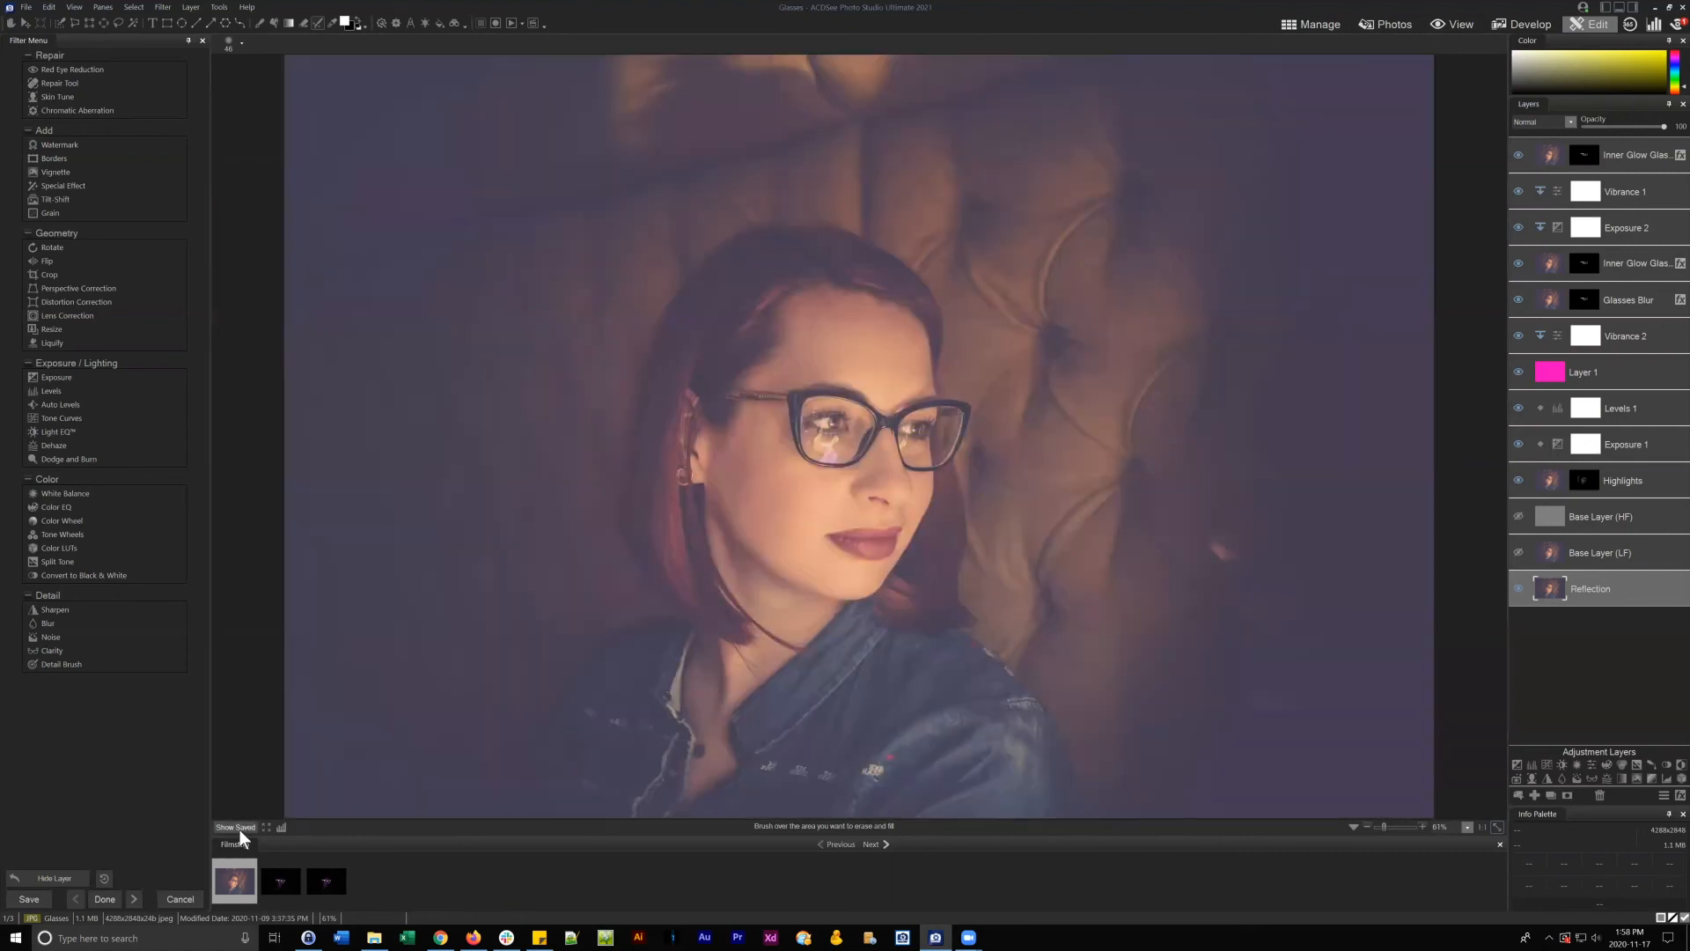
{"action": "left_click_drag", "start_coordinate": [239, 827], "coordinate": [240, 827]}
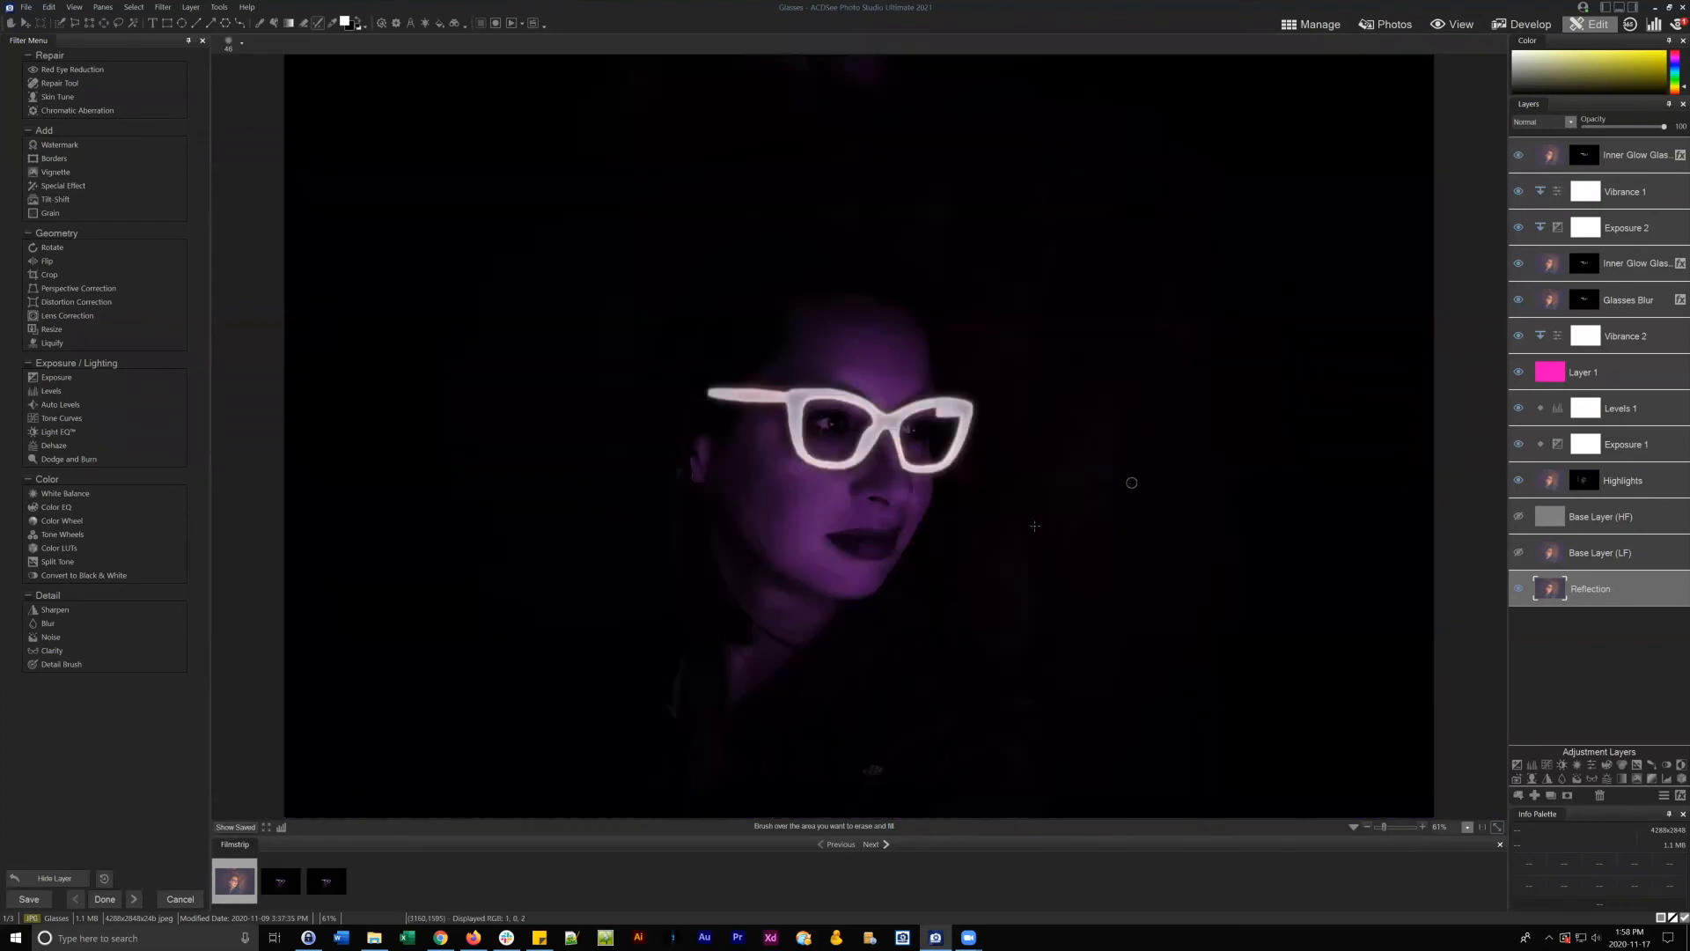
{"action": "left_click", "coordinate": [240, 827]}
{"action": "left_click_drag", "start_coordinate": [240, 828], "coordinate": [239, 828]}
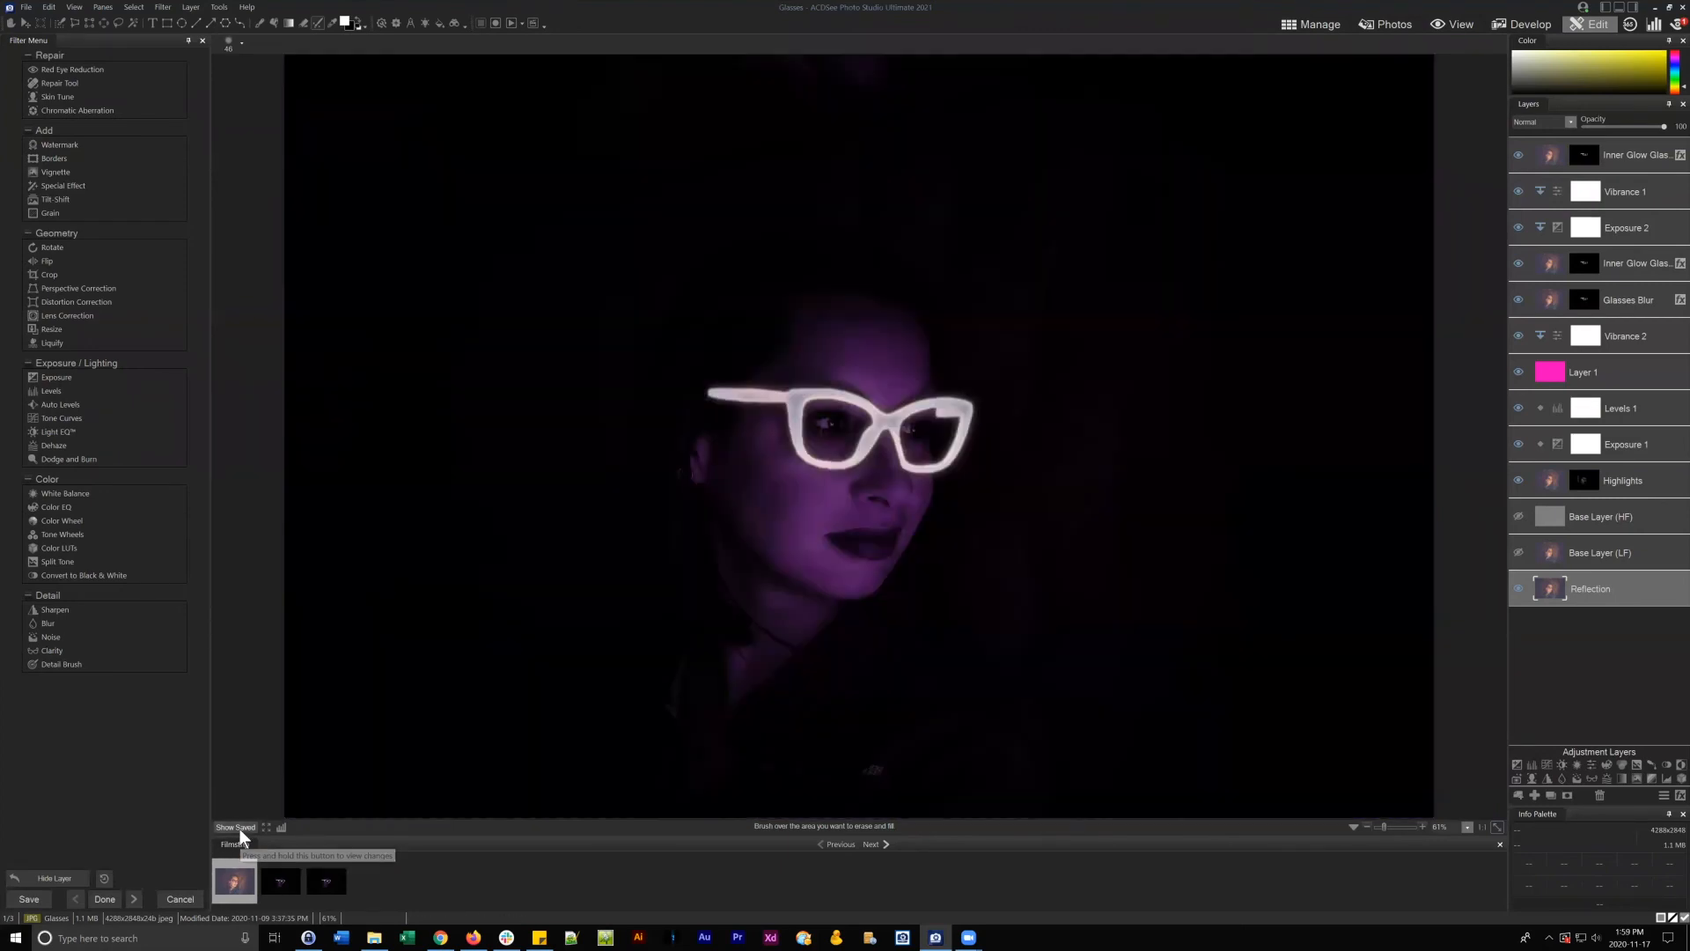
- Review the blend mode options for the pink Layer 1, keeping Hue
{"action": "left_click", "coordinate": [1587, 367]}
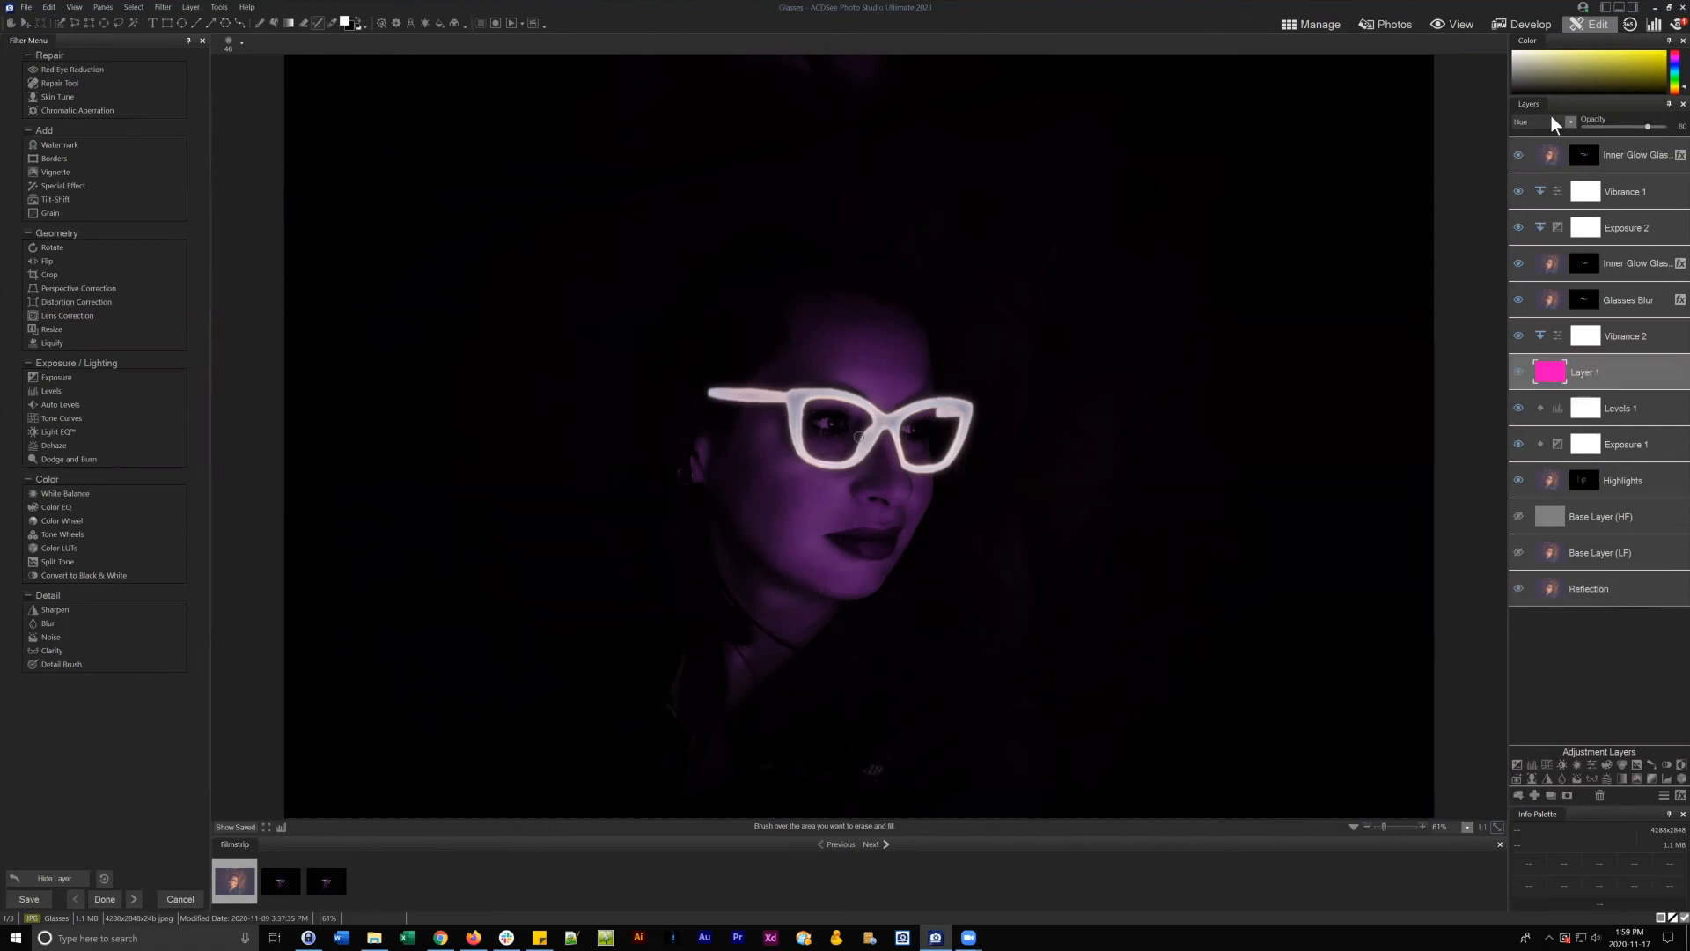
{"action": "left_click", "coordinate": [1574, 120]}
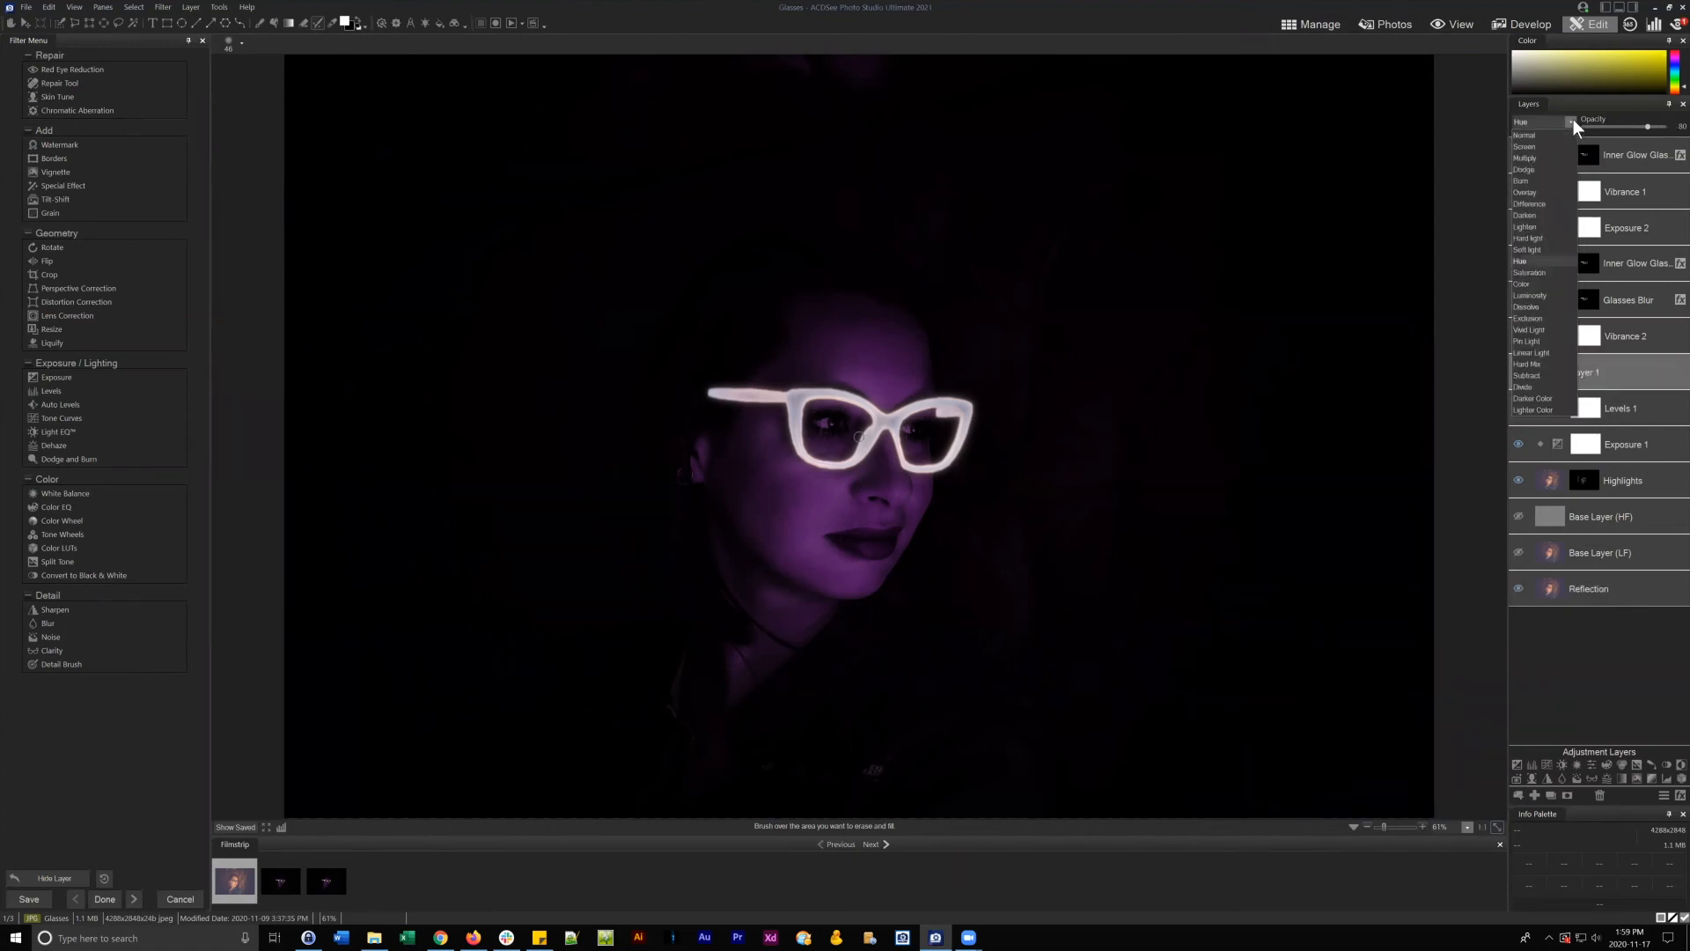
{"action": "left_click", "coordinate": [1571, 119]}
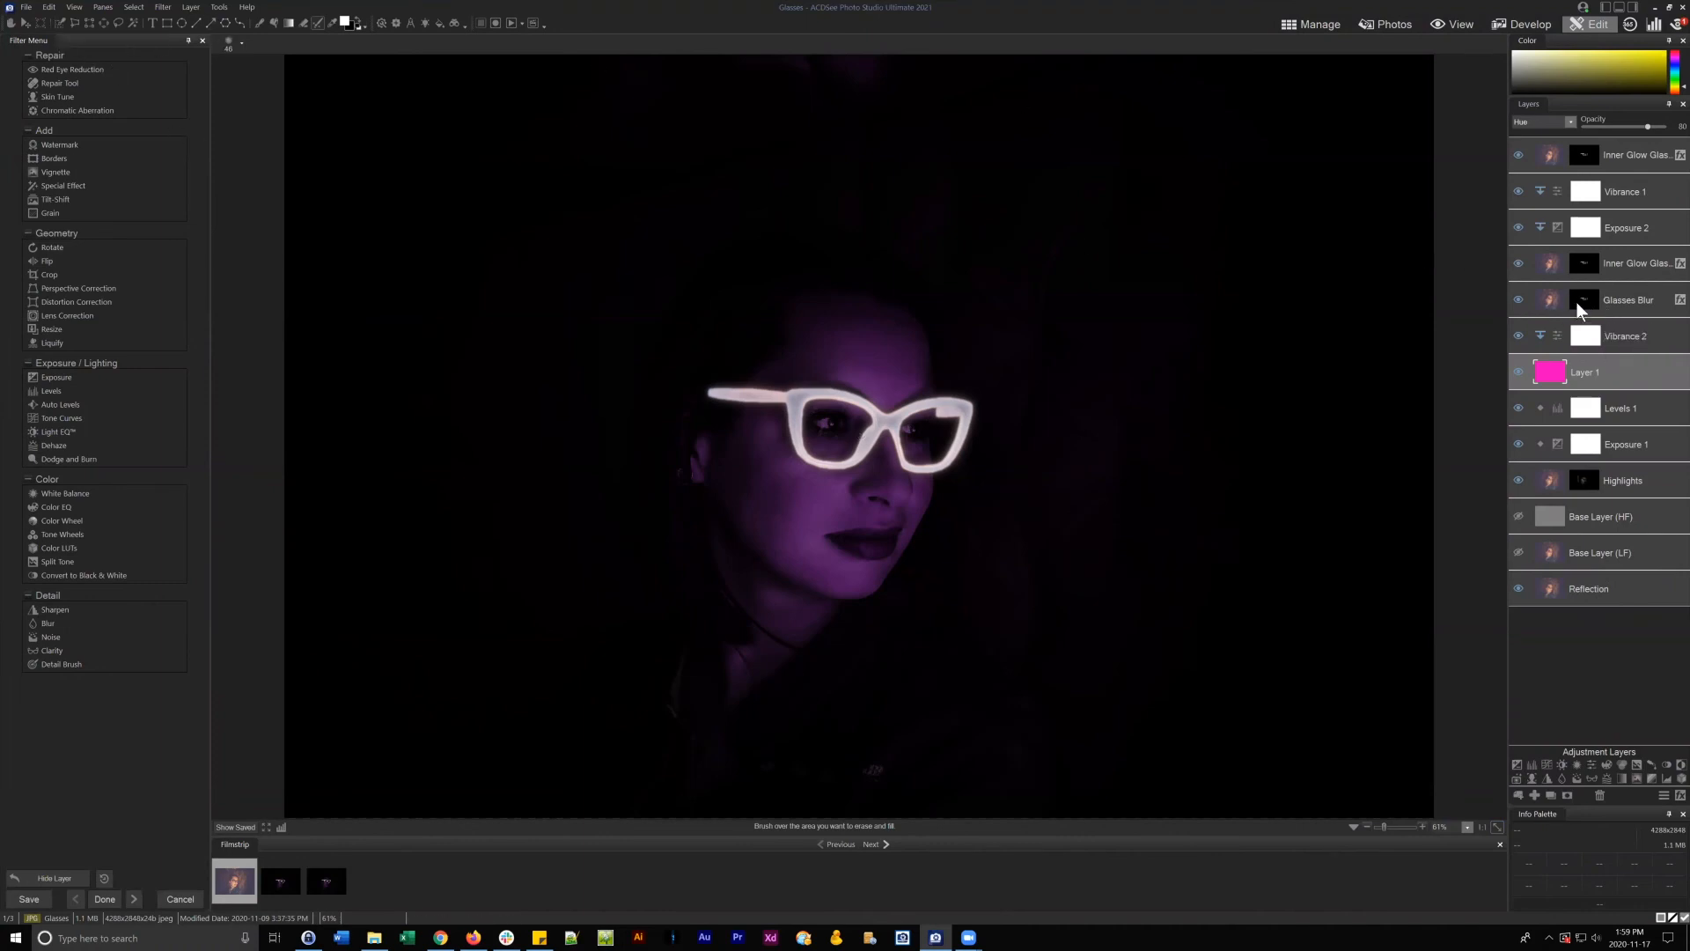
- Select the Glasses Blur layer and look up the Frequency Separation command for Base Layer (HF)
{"action": "left_click", "coordinate": [1628, 299]}
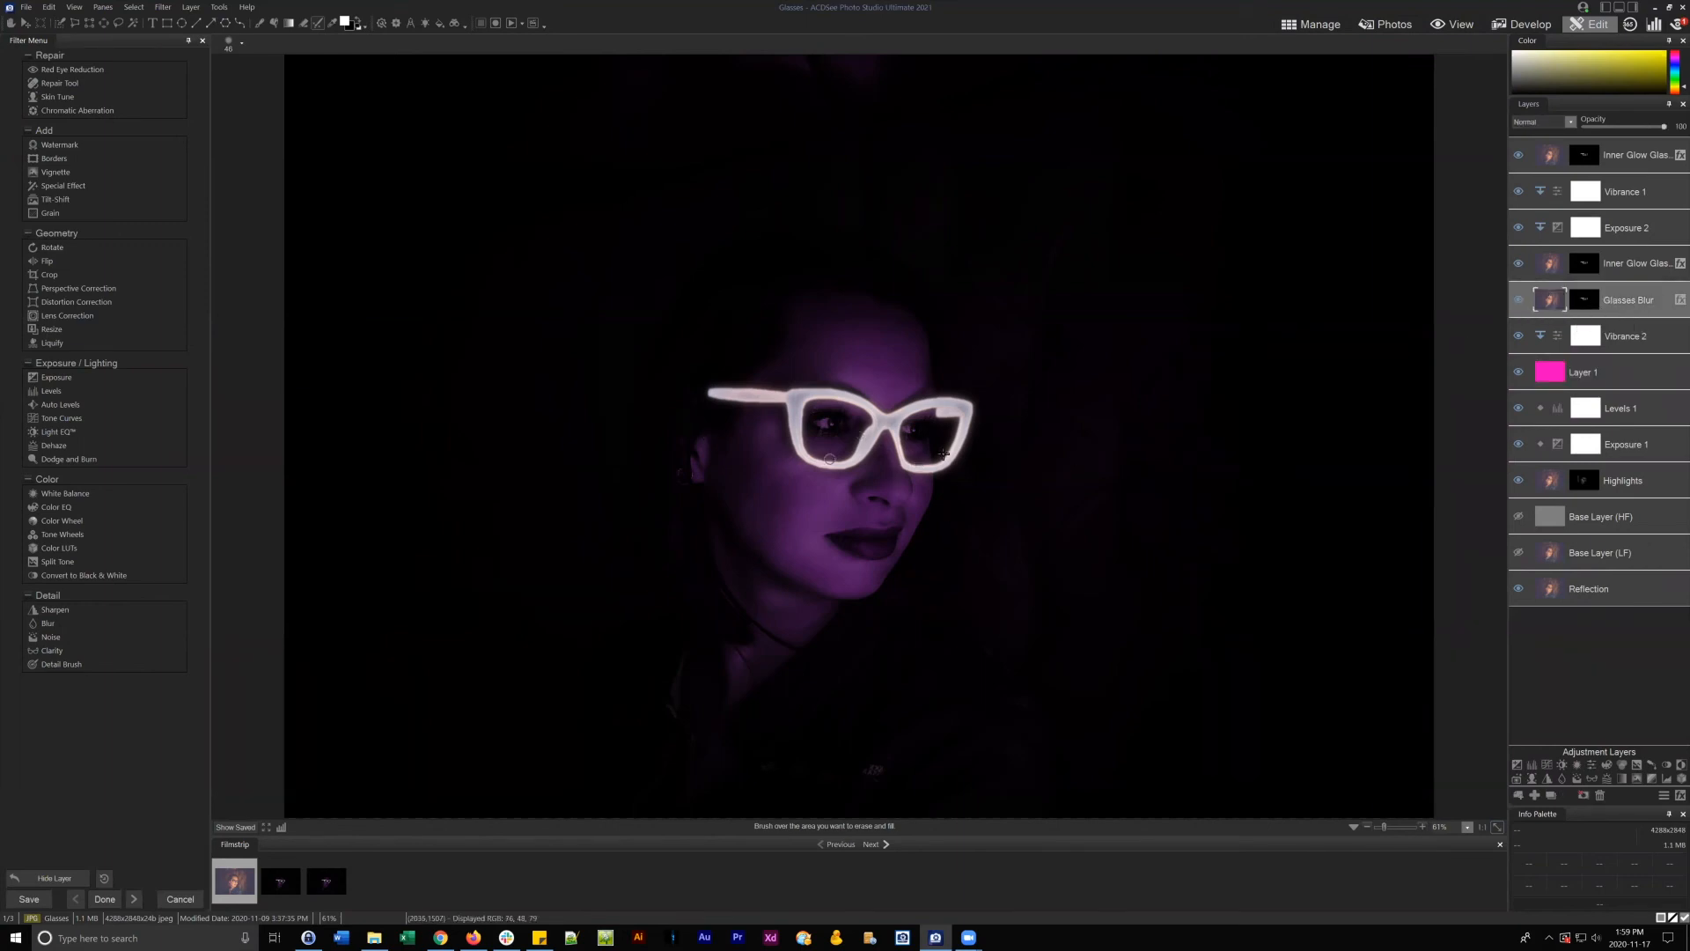
{"action": "left_click_drag", "start_coordinate": [1626, 306], "coordinate": [1633, 302]}
{"action": "right_click", "coordinate": [1613, 518]}
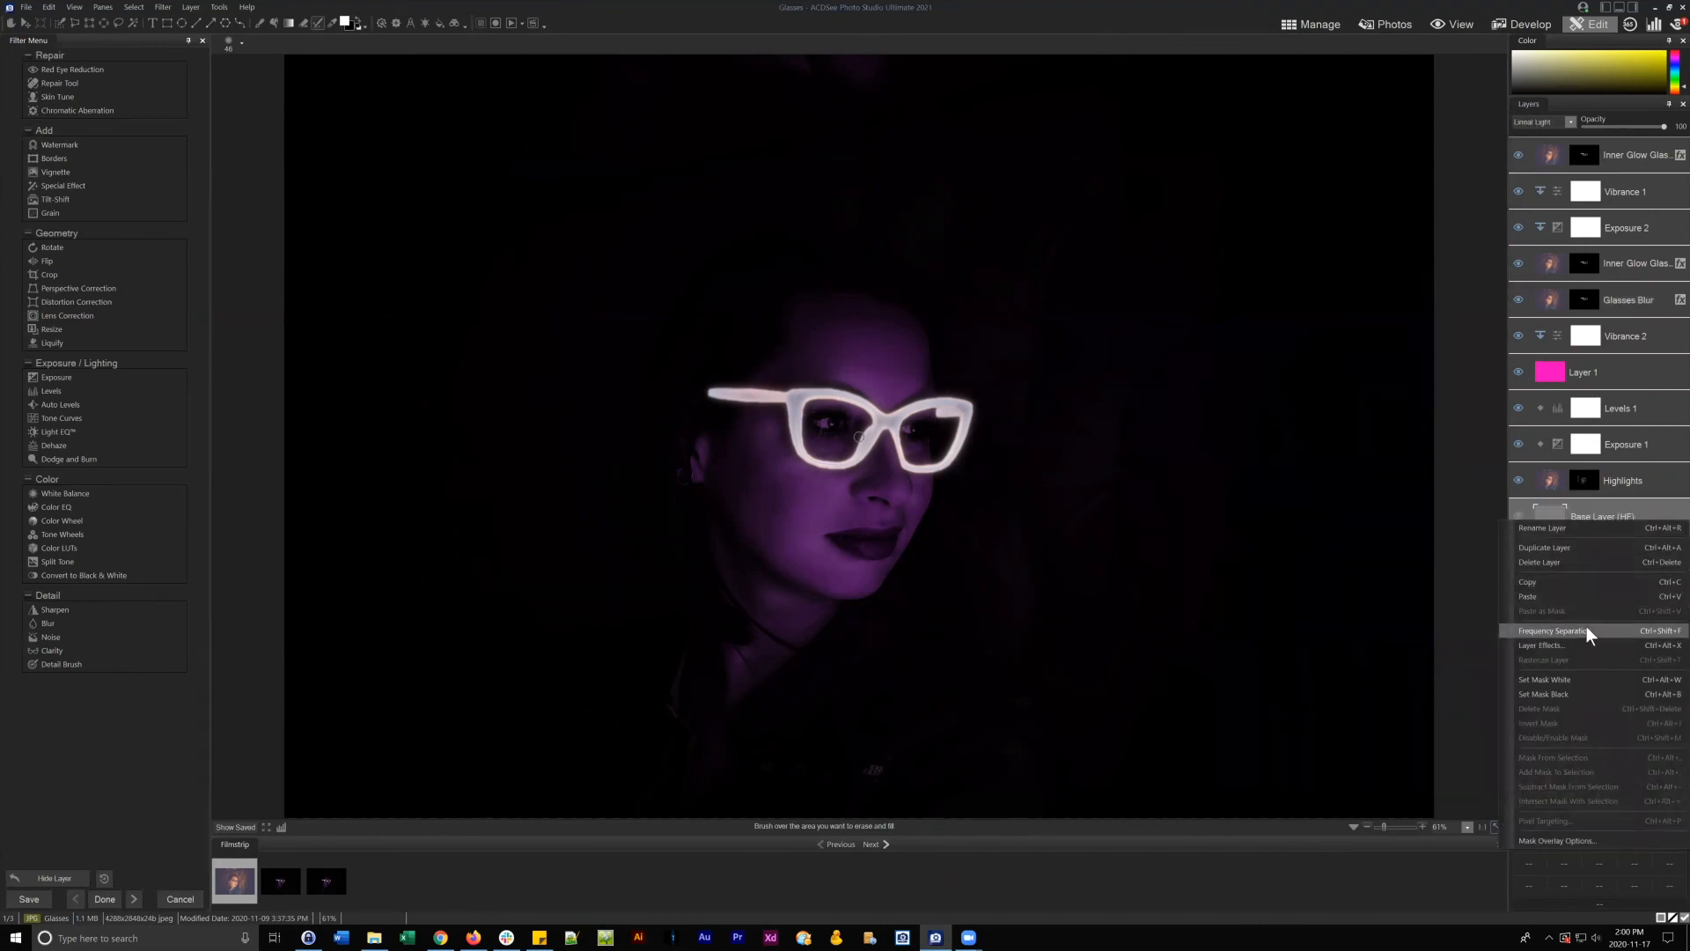
{"action": "left_click", "coordinate": [1608, 509]}
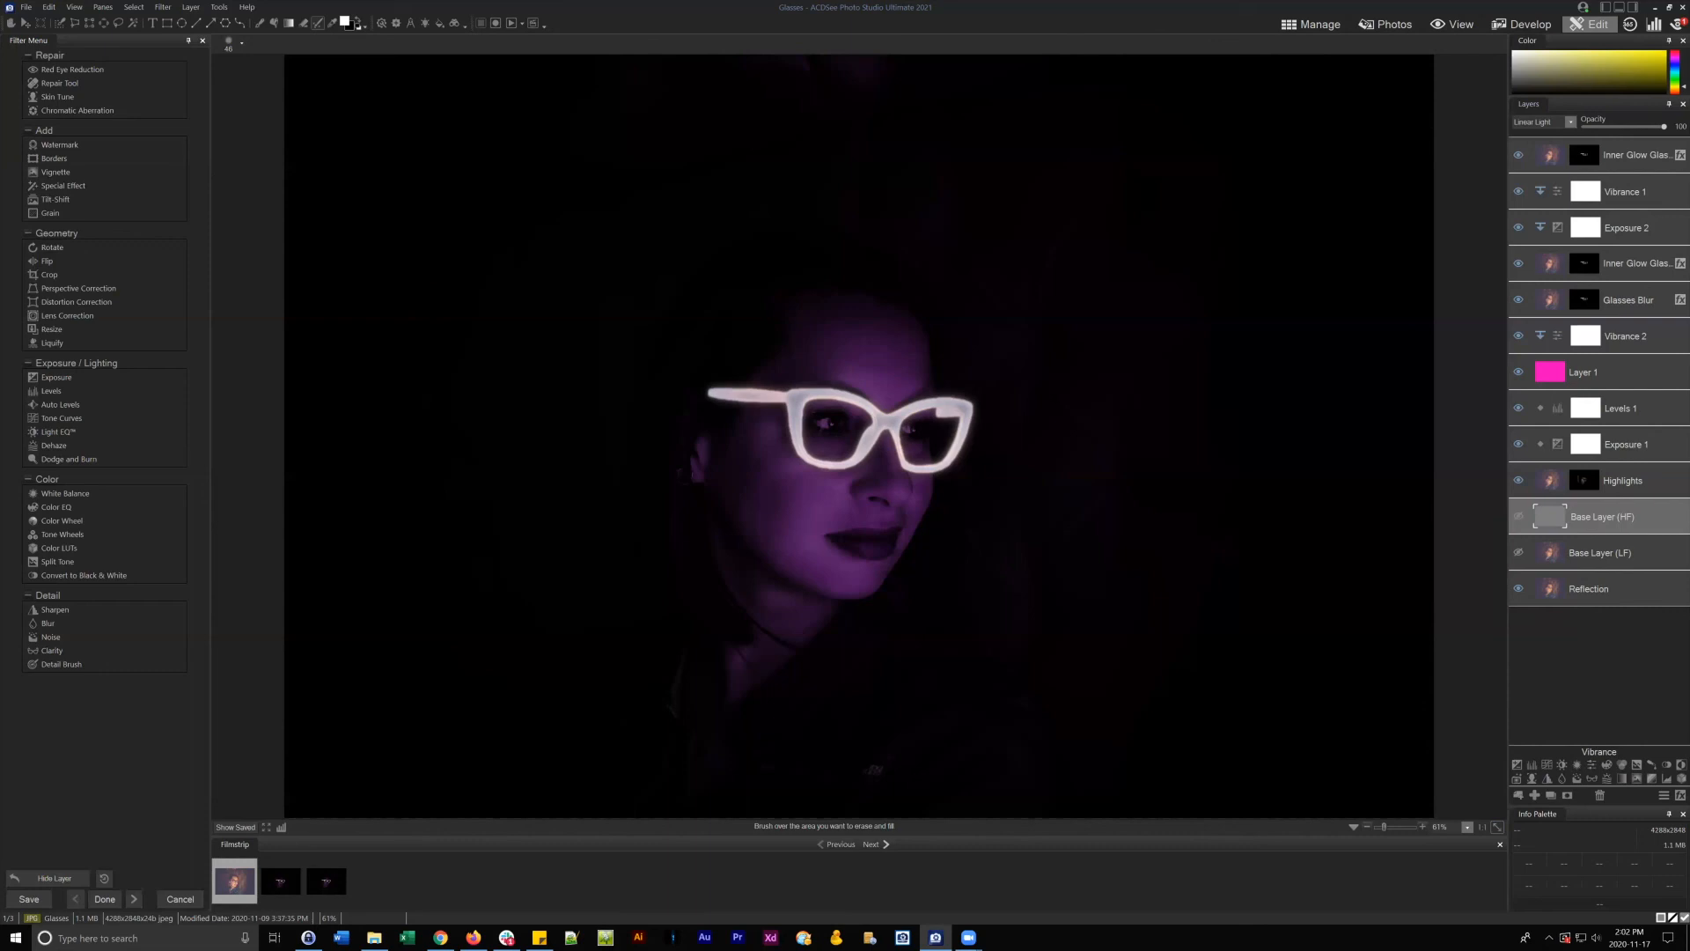
- Save a copy of the layered glasses portrait as GlowInTheDark2 in ACDC format in the Nov 17 folder
{"action": "left_click", "coordinate": [26, 7]}
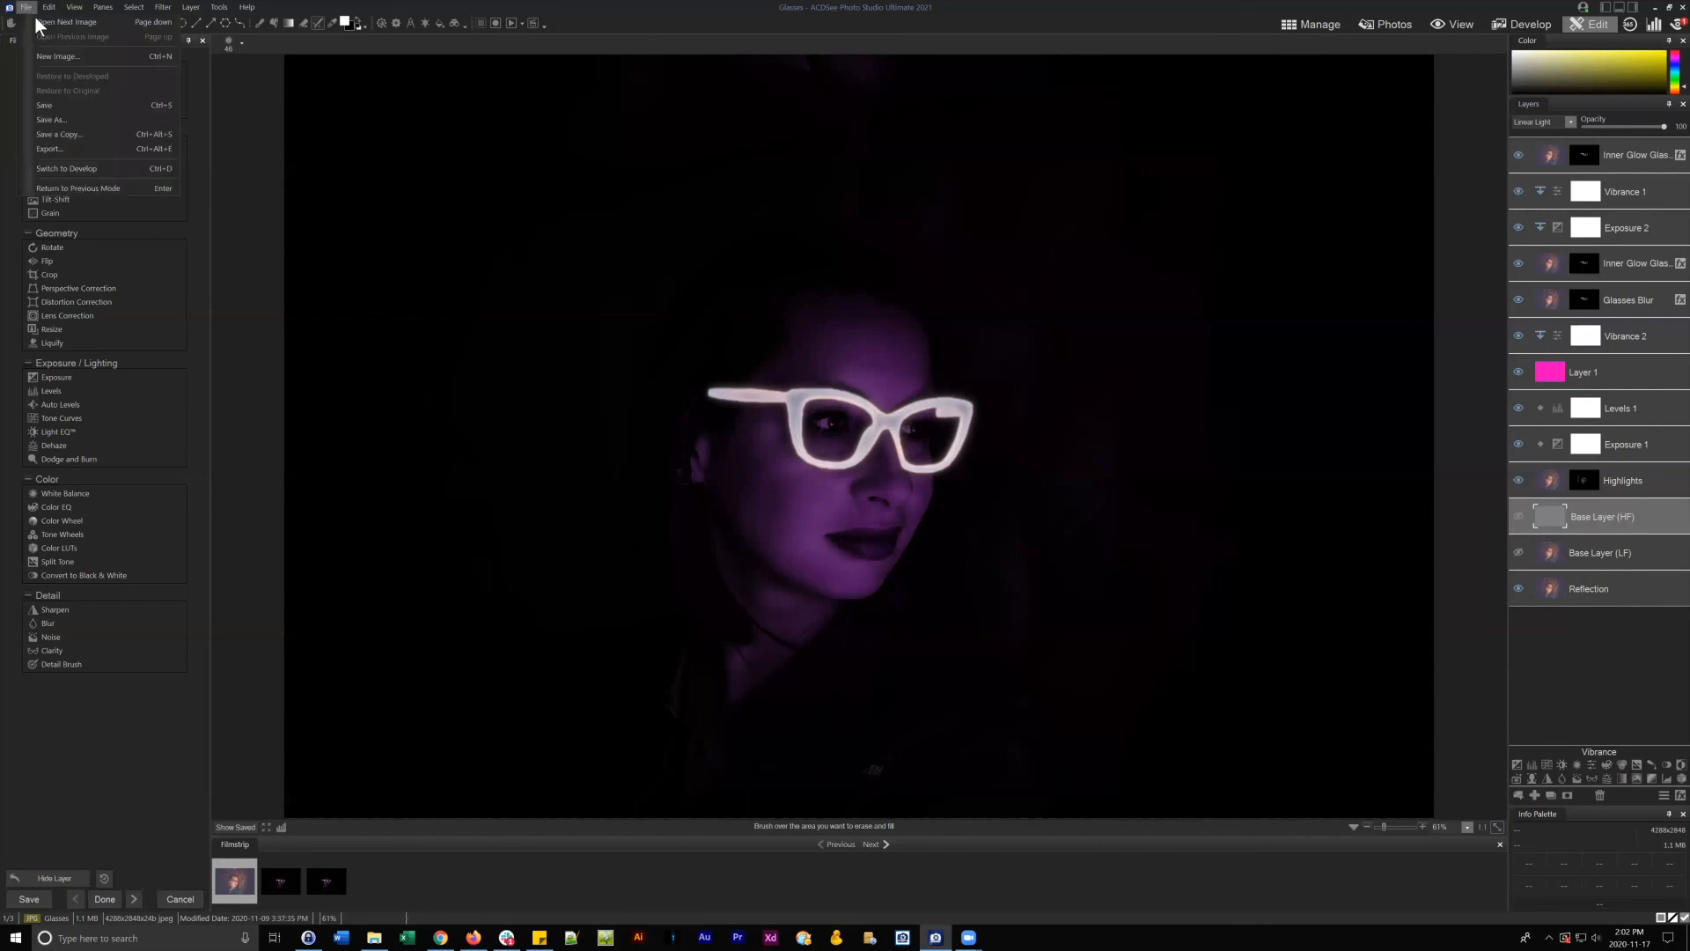
{"action": "left_click", "coordinate": [85, 134]}
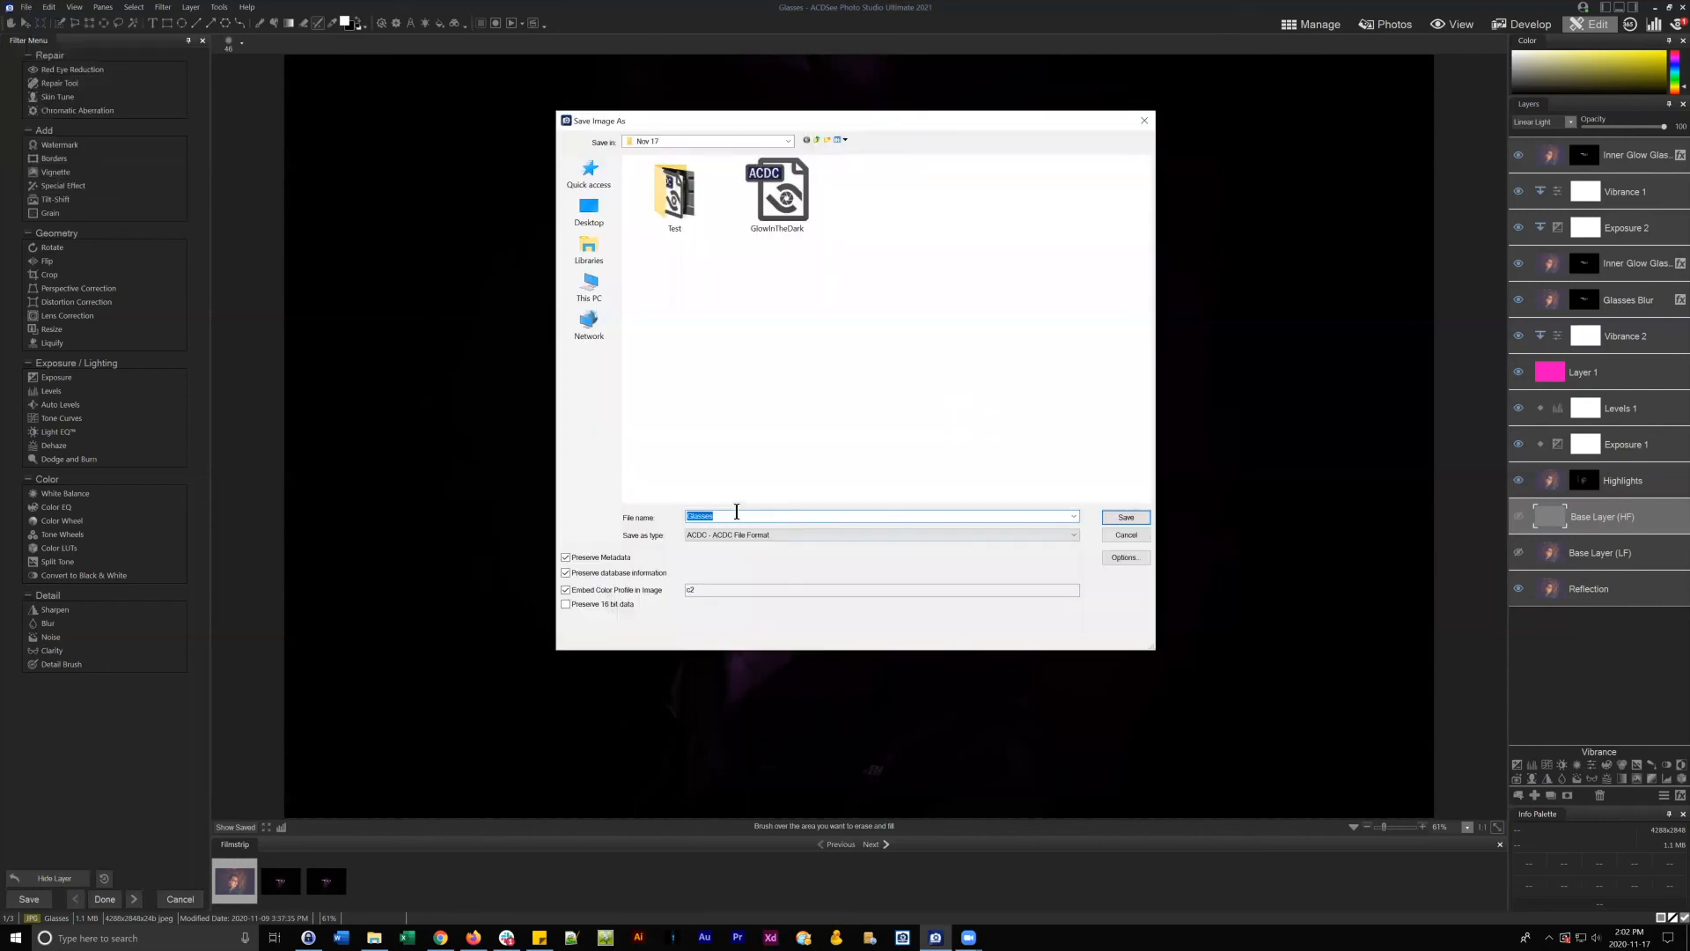
{"action": "left_click", "coordinate": [745, 516]}
{"action": "key", "text": "ctrl+a"}
{"action": "type", "text": "GlowInt"}
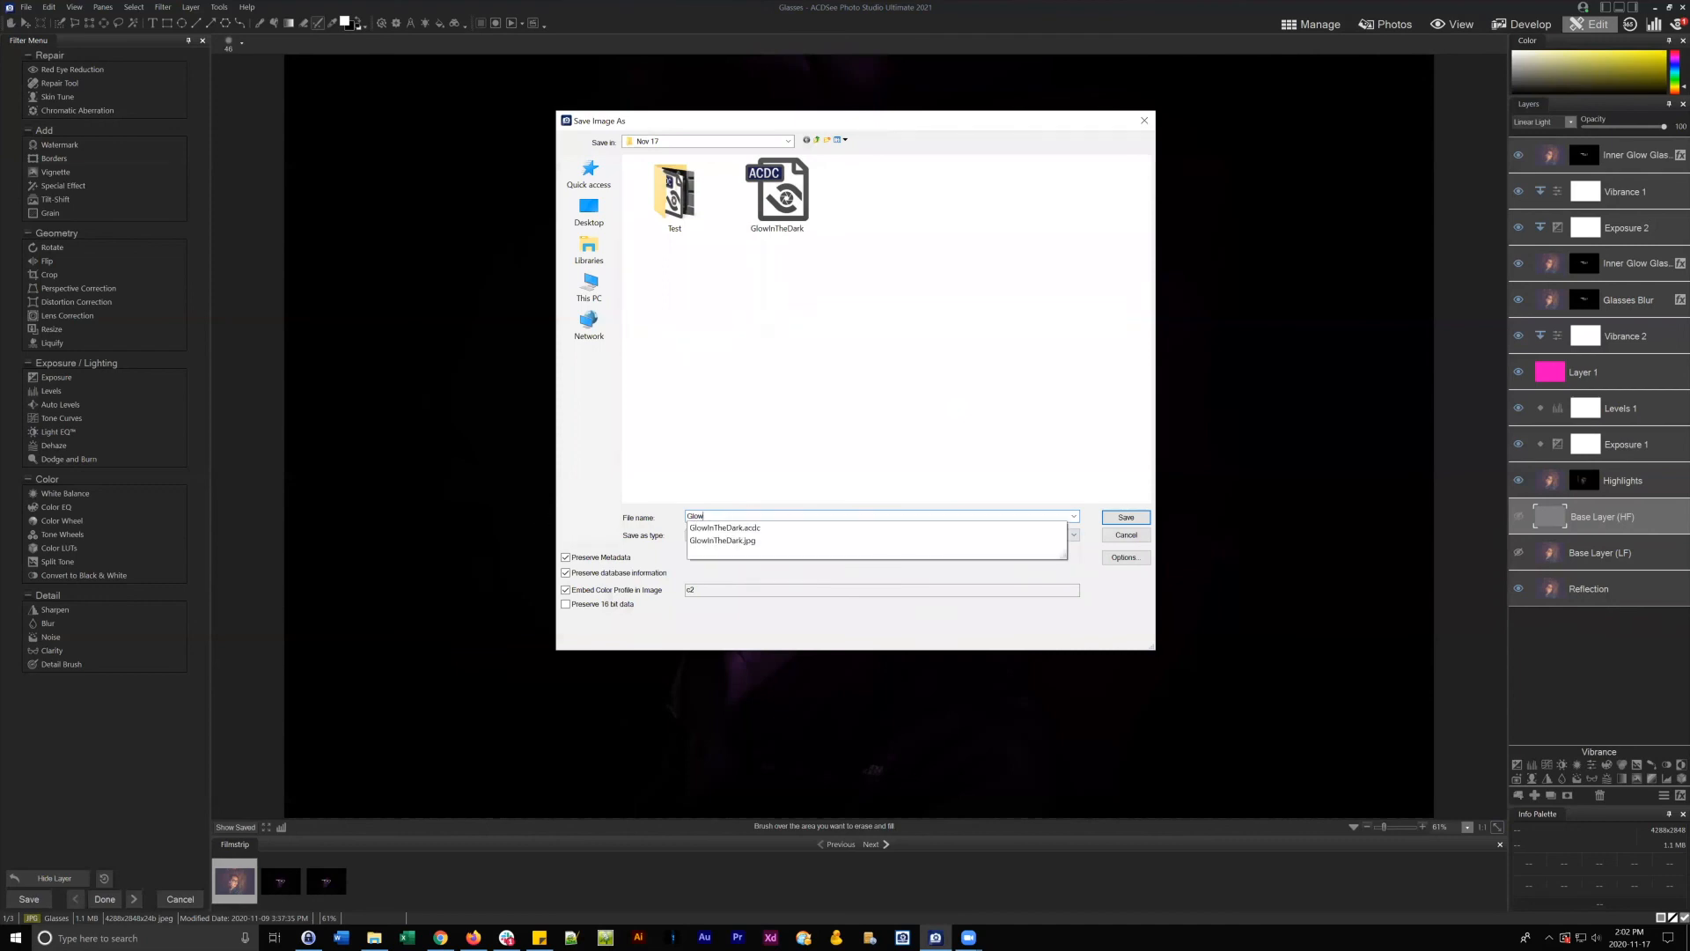
{"action": "type", "text": "THe"}
{"action": "key", "text": "BackSpace"}
{"action": "key", "text": "BackSpace"}
{"action": "type", "text": "heDark2"}
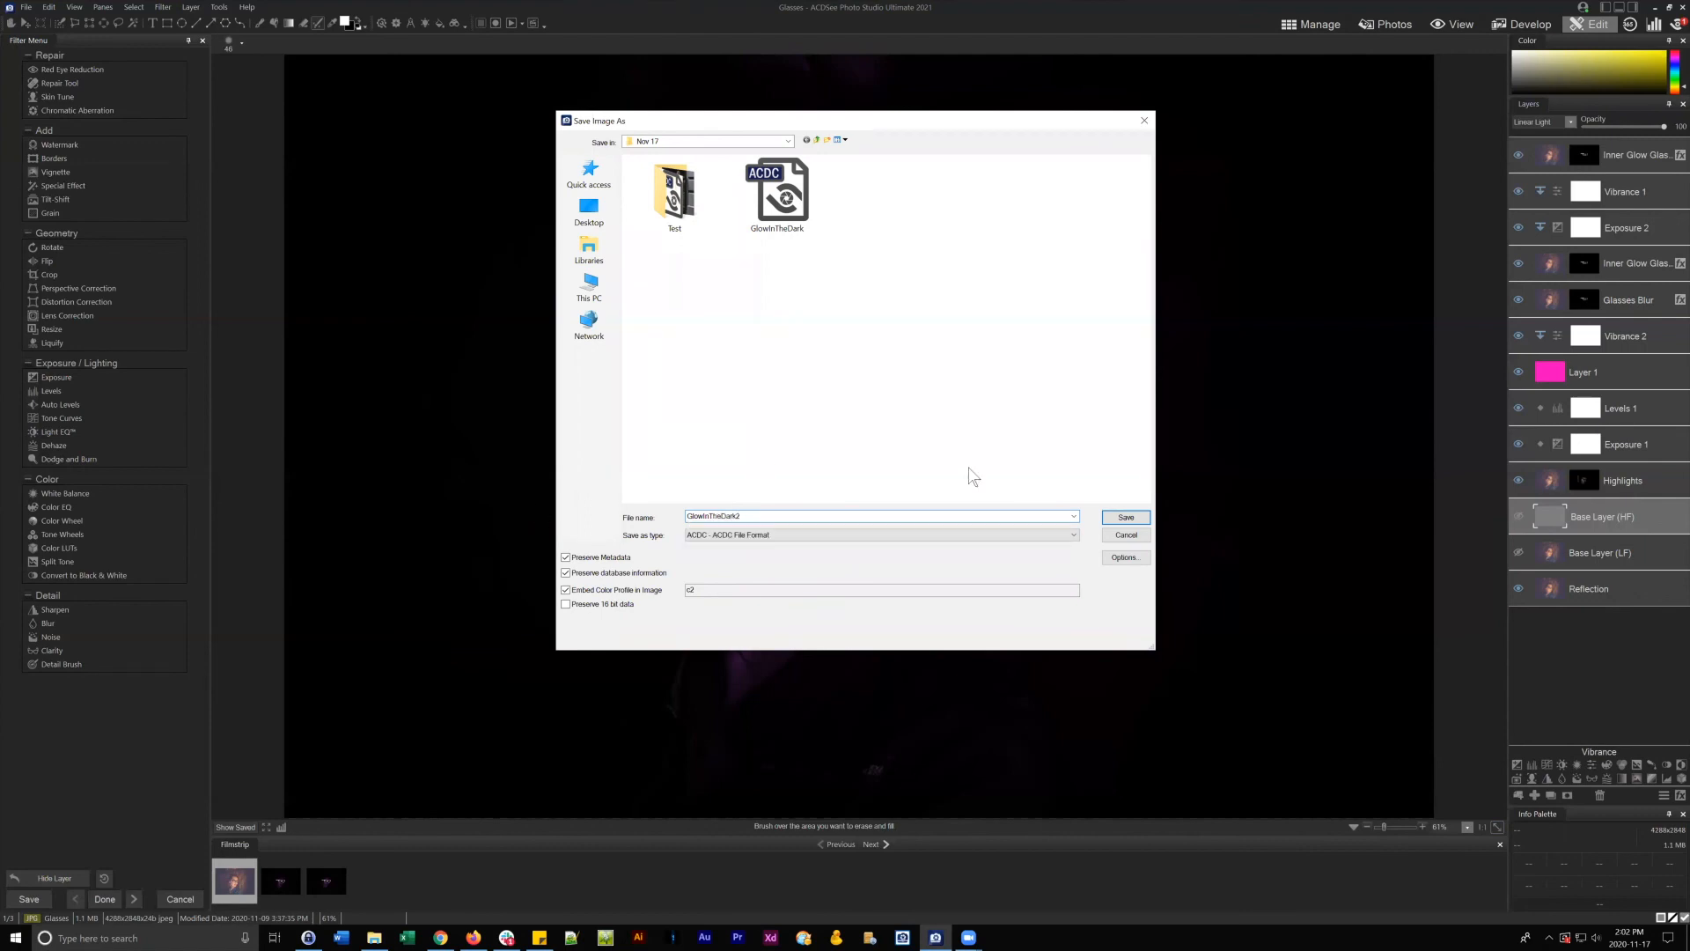
{"action": "left_click", "coordinate": [1142, 519]}
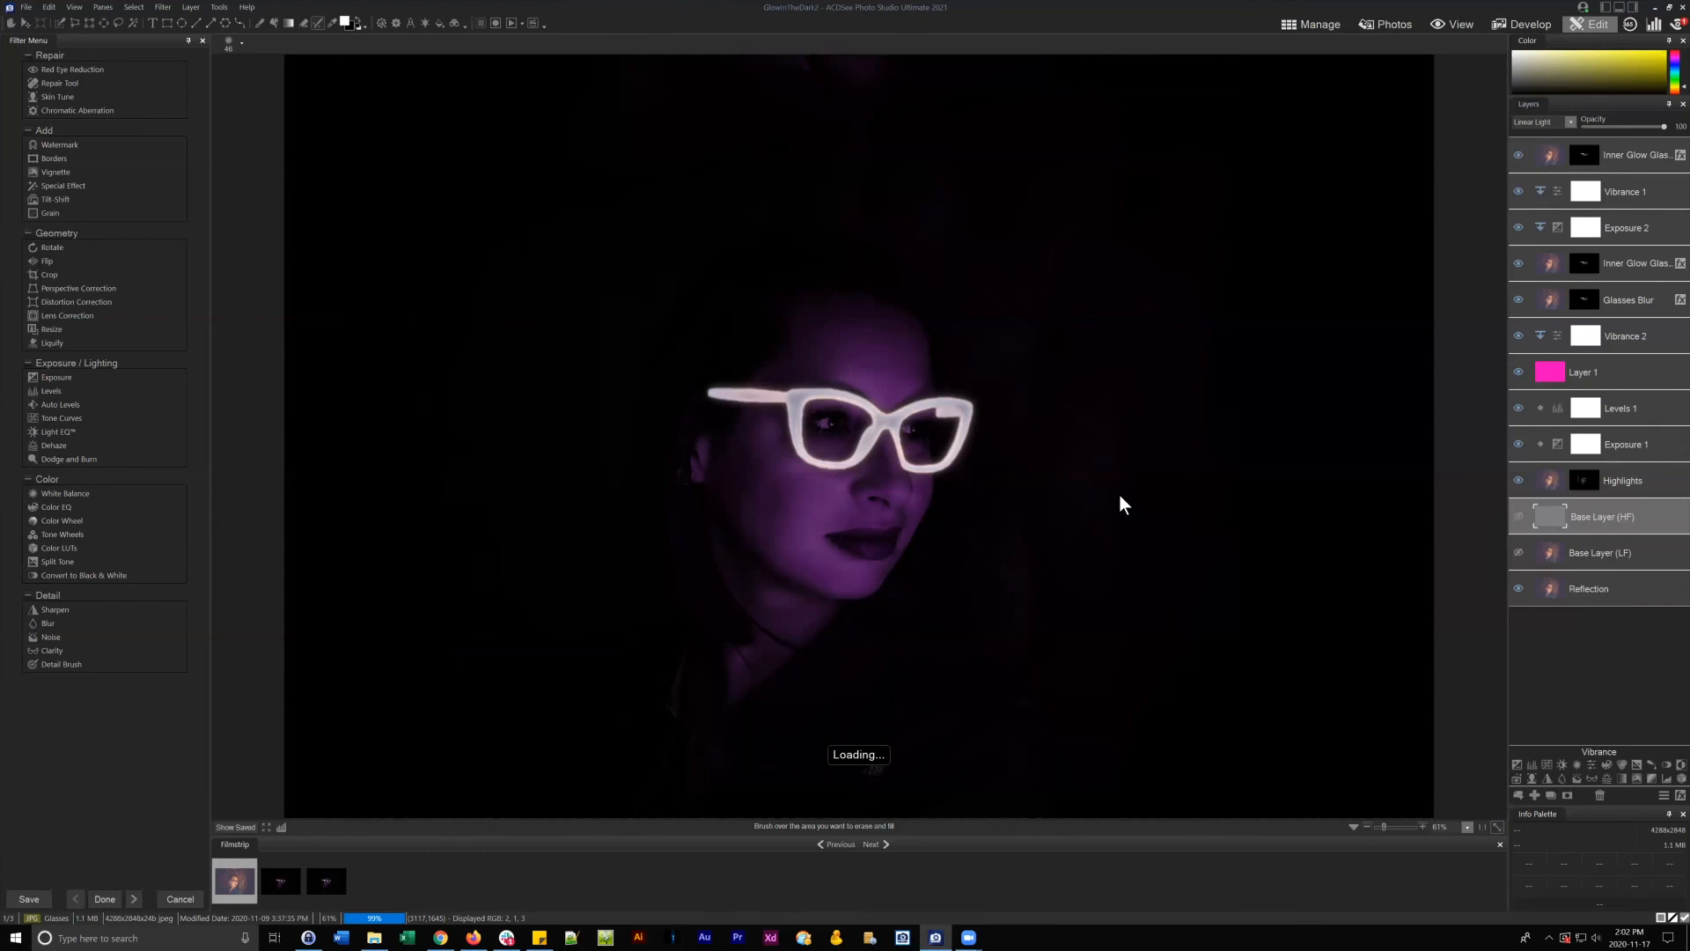
- Try a hue of -30 on the Vibrance 2 layer of GlowInTheDark2, discarding the change on return to Manage mode
{"action": "left_click", "coordinate": [1313, 21]}
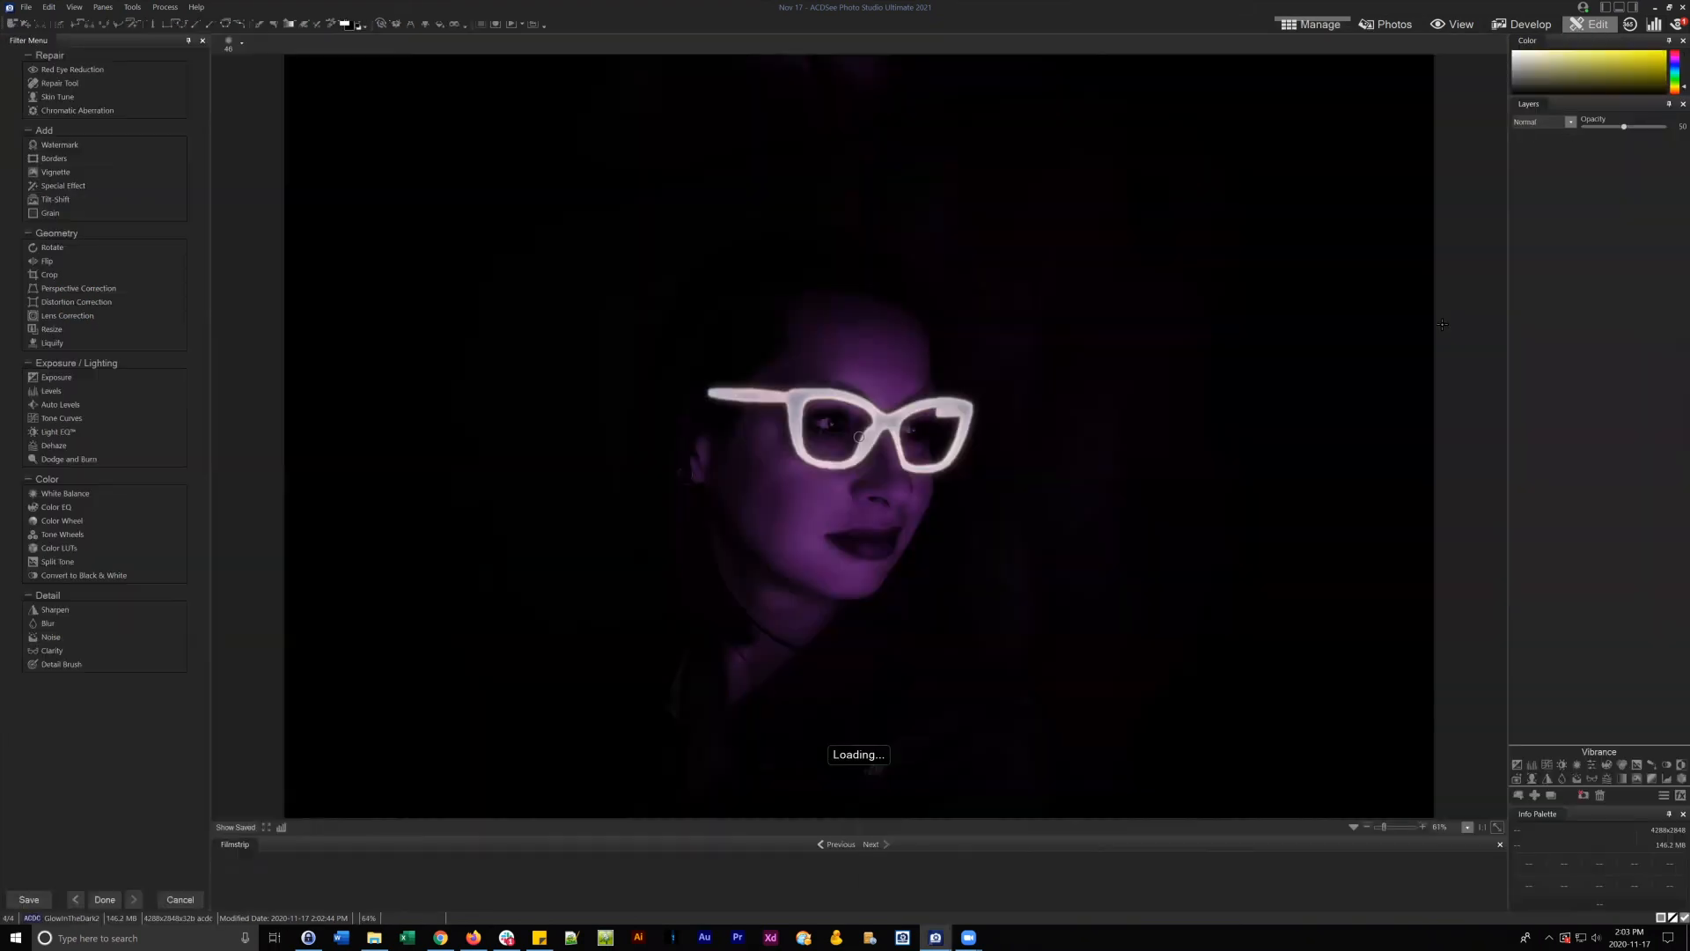
{"action": "left_click", "coordinate": [1624, 336]}
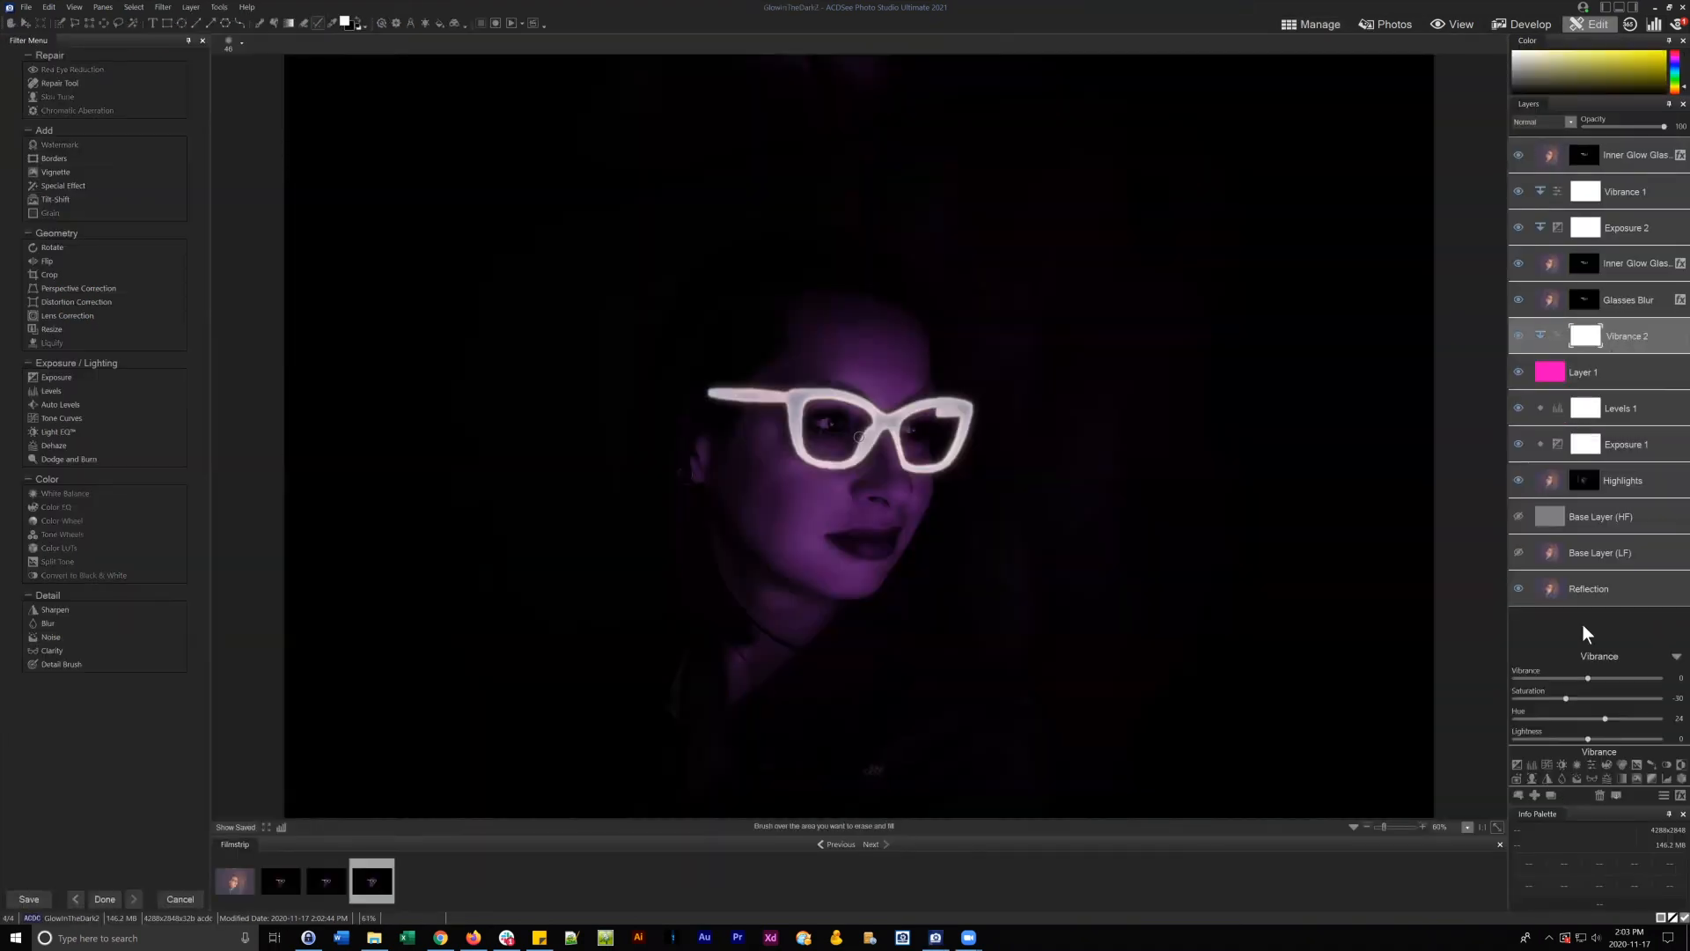
{"action": "left_click_drag", "start_coordinate": [1605, 721], "coordinate": [1584, 719]}
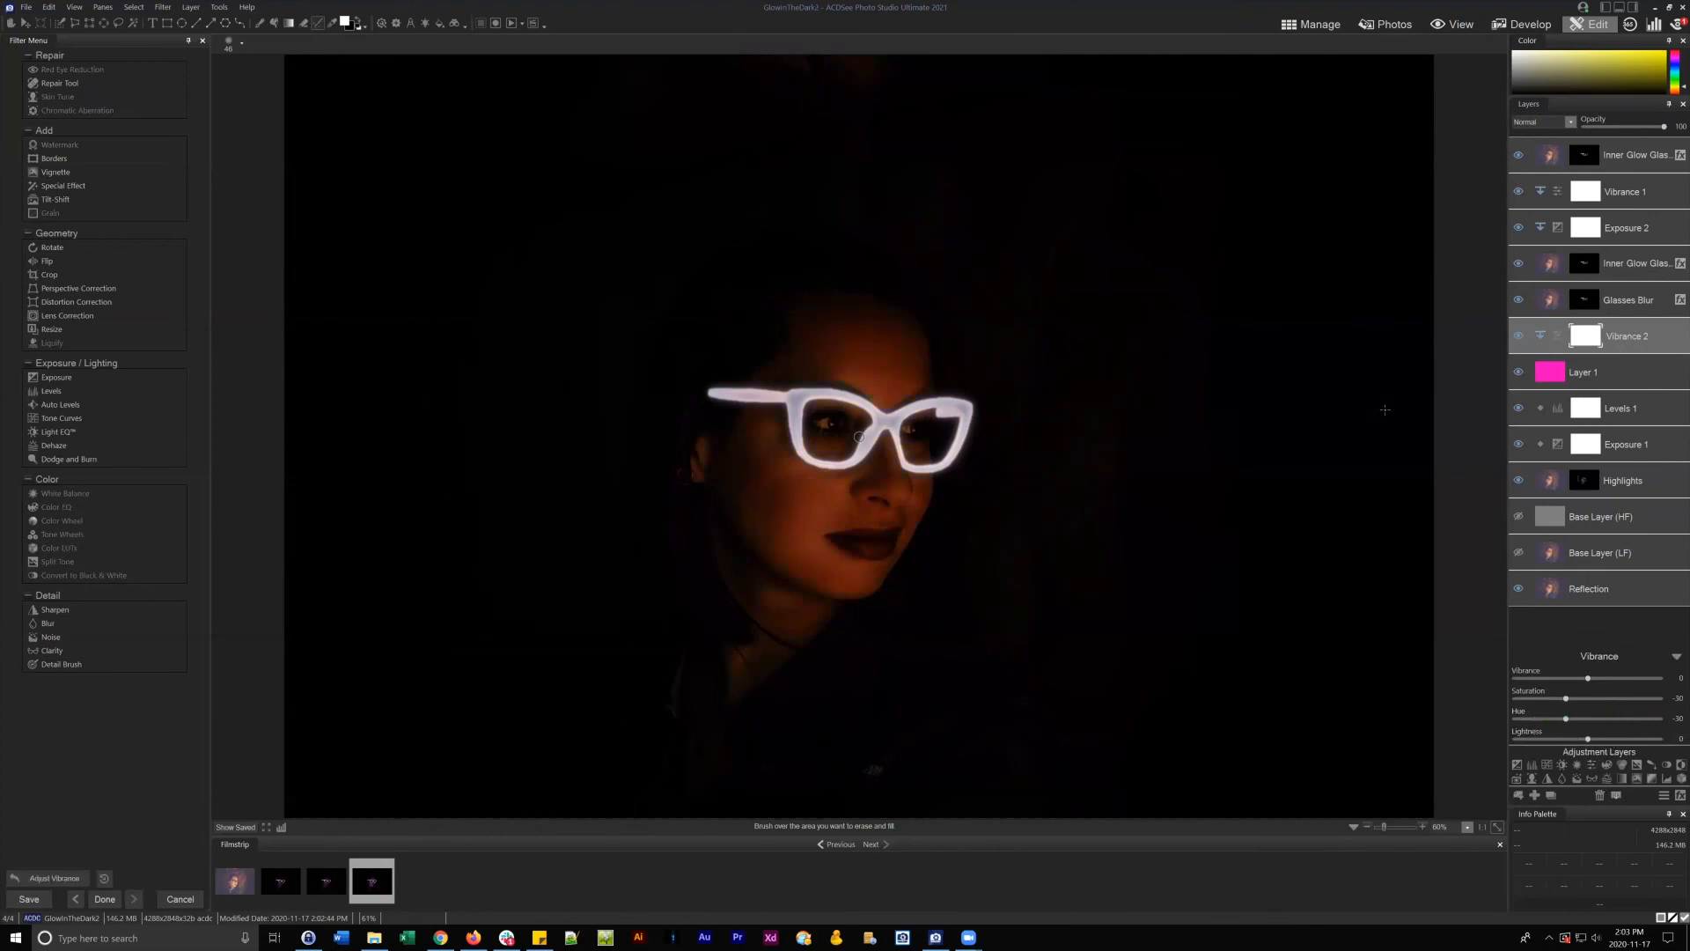
{"action": "left_click", "coordinate": [1334, 29]}
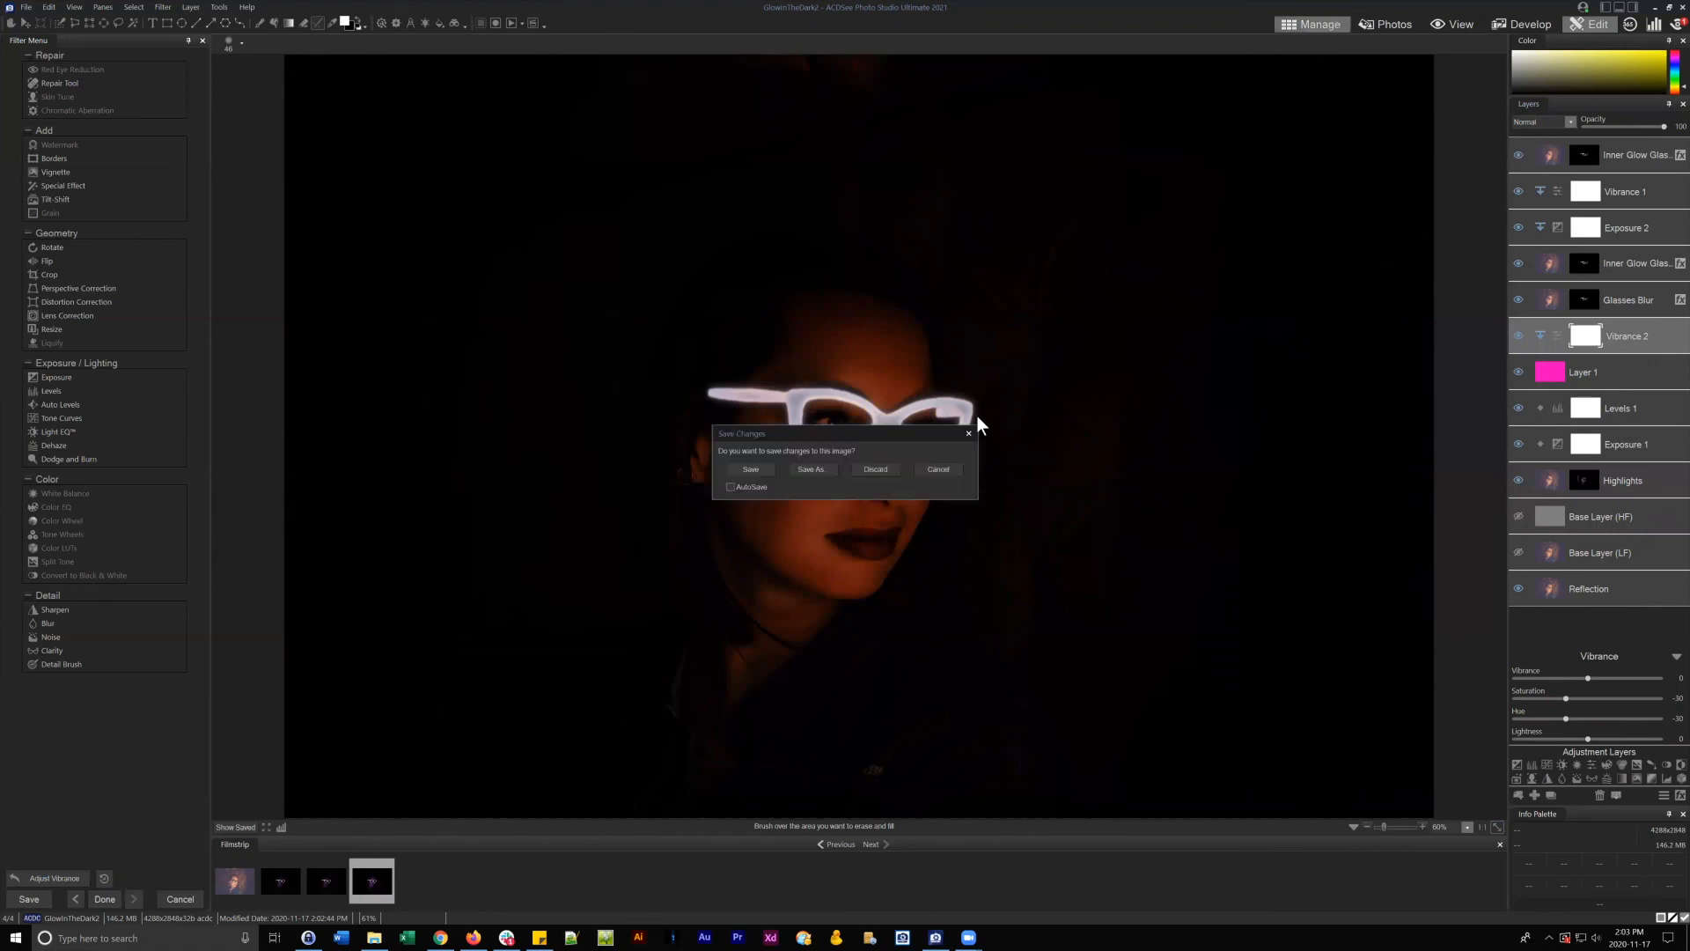
{"action": "left_click", "coordinate": [887, 471]}
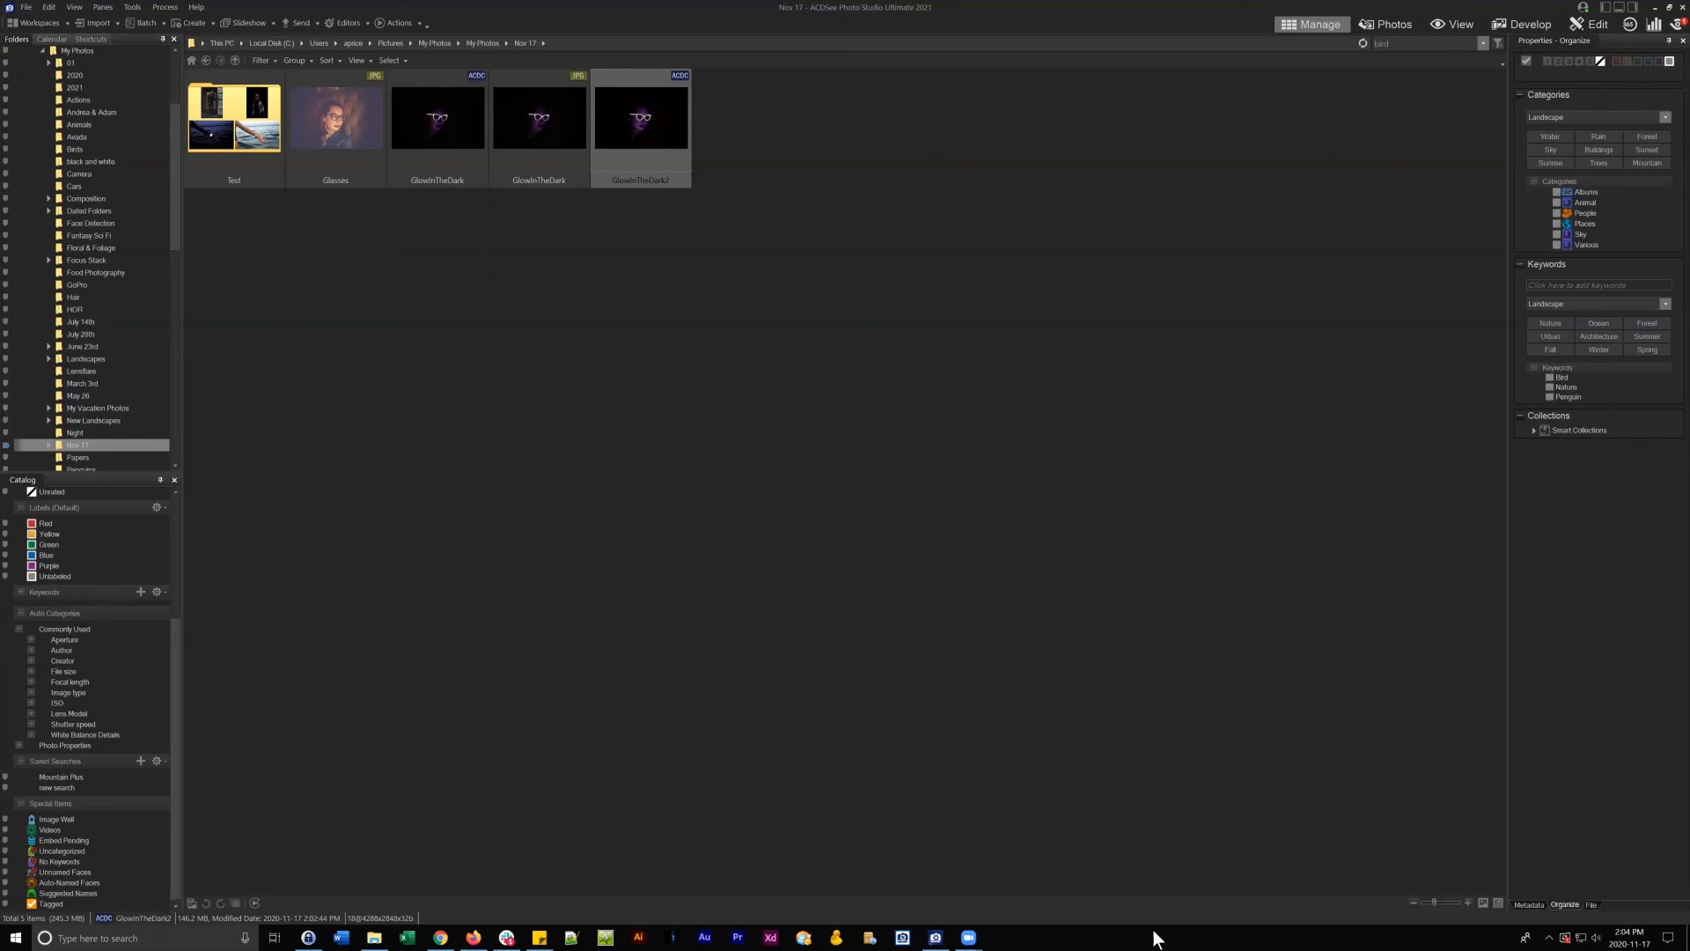
- Switch to Chrome, load youtube.com in a new tab, and go to the signed-in account's ACDSee channel
{"action": "left_click", "coordinate": [440, 937]}
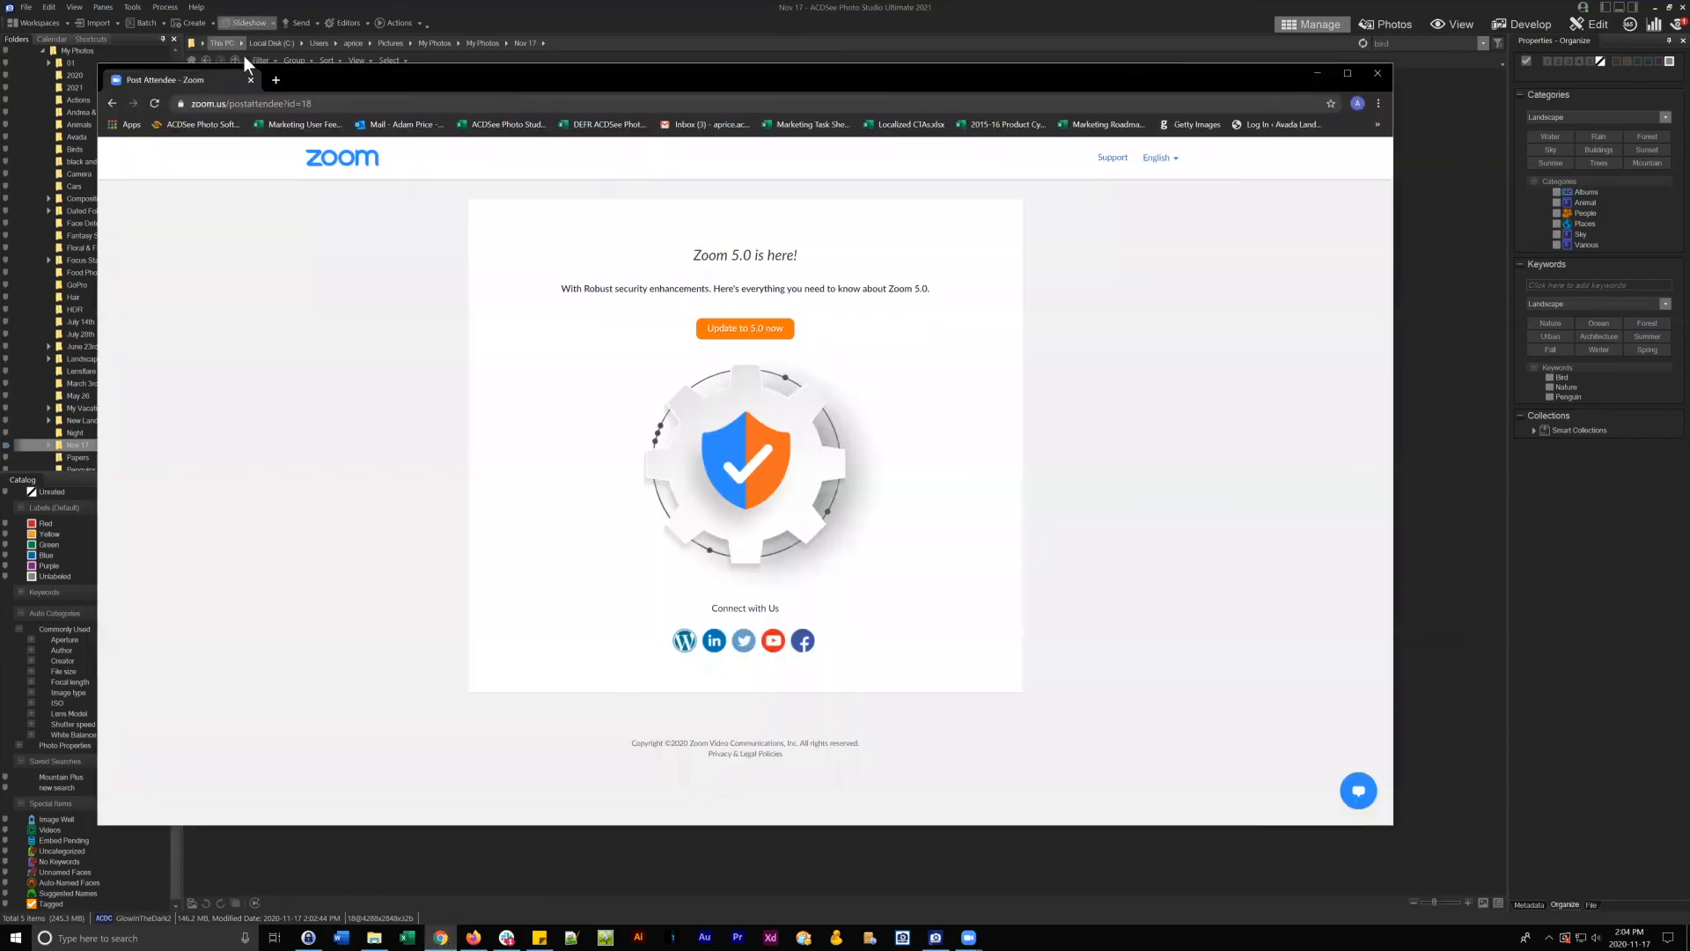
{"action": "left_click", "coordinate": [276, 79]}
{"action": "type", "text": "youtube.com"}
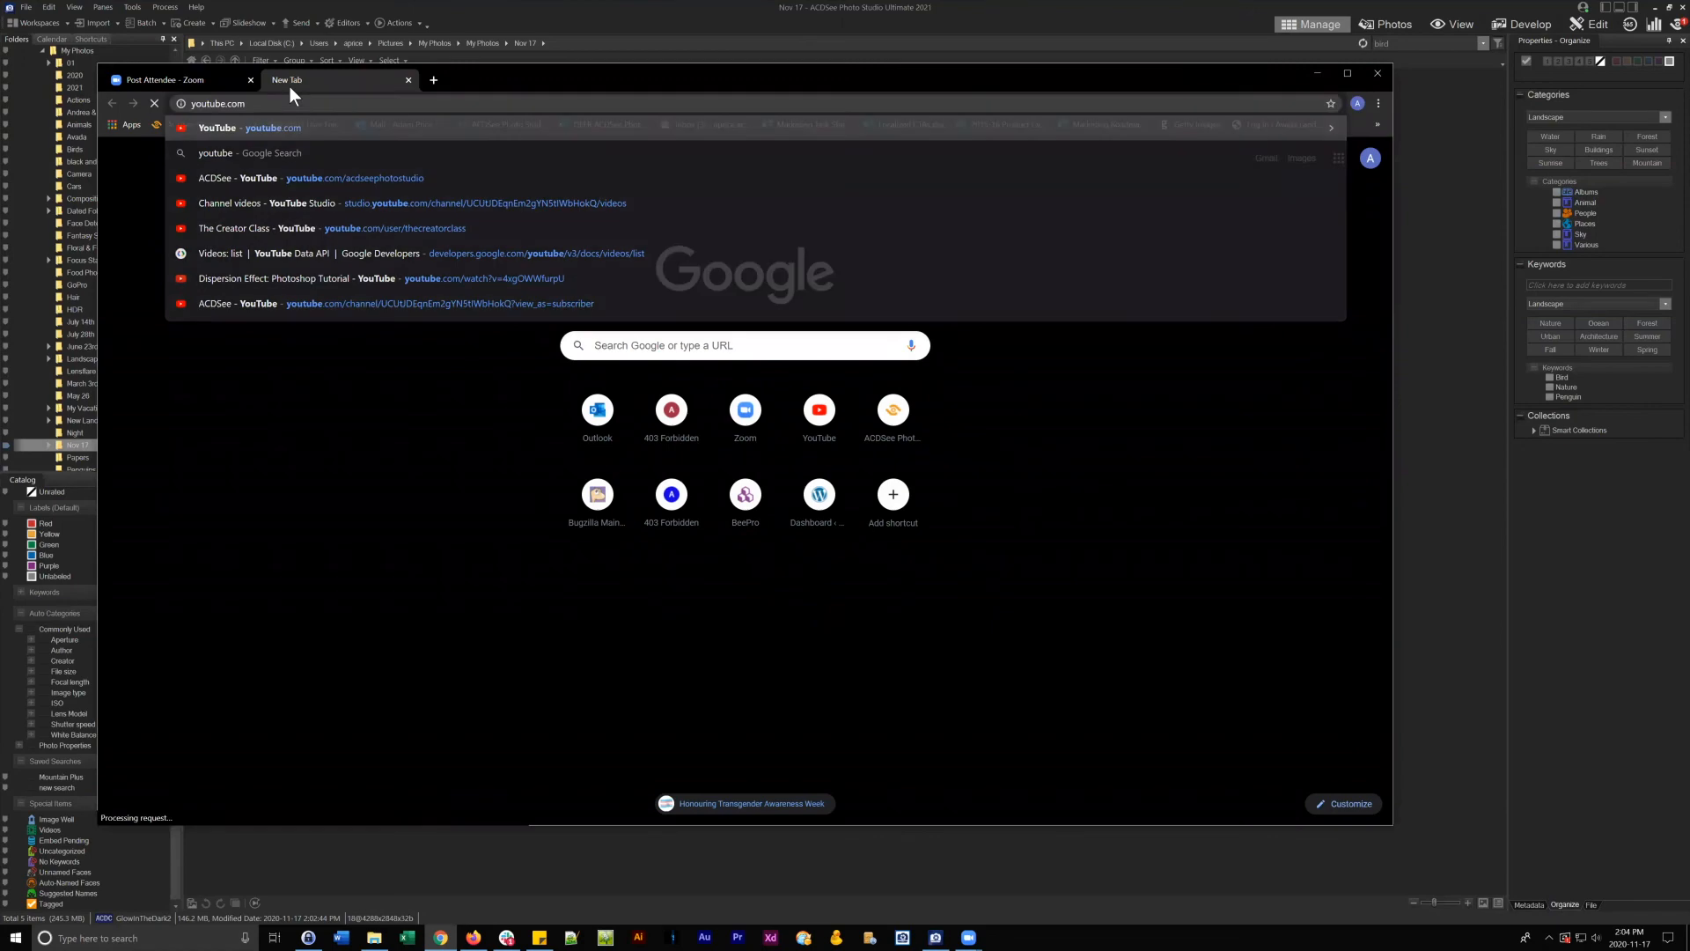
{"action": "key", "text": "Return"}
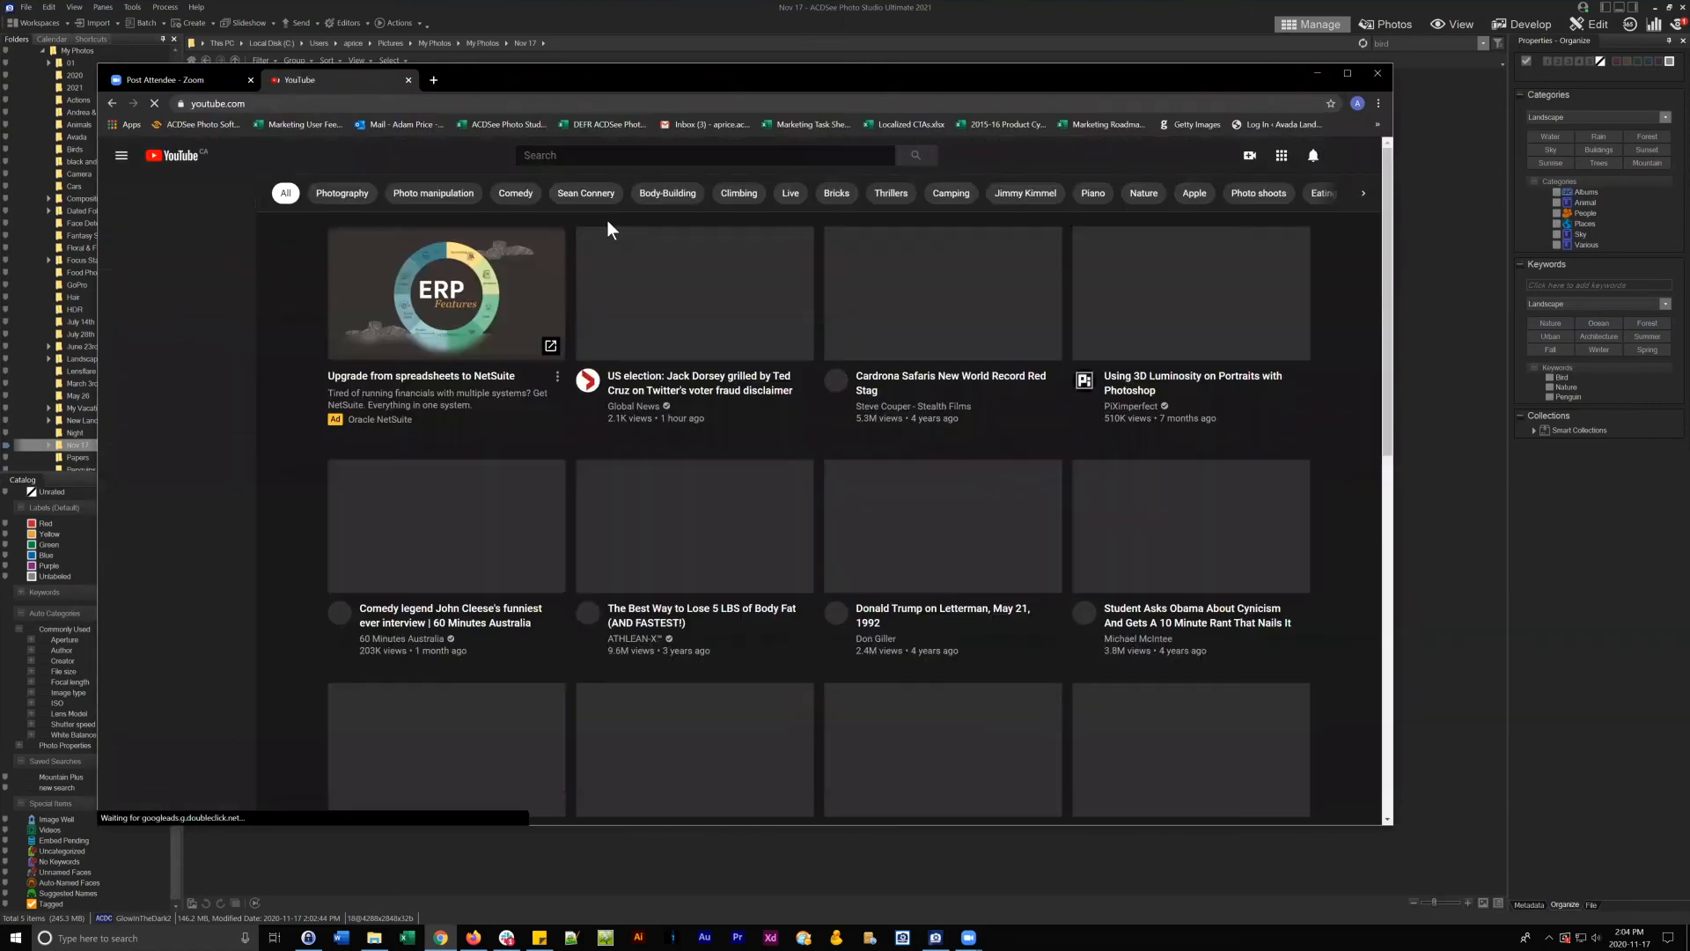
{"action": "left_click", "coordinate": [1314, 155]}
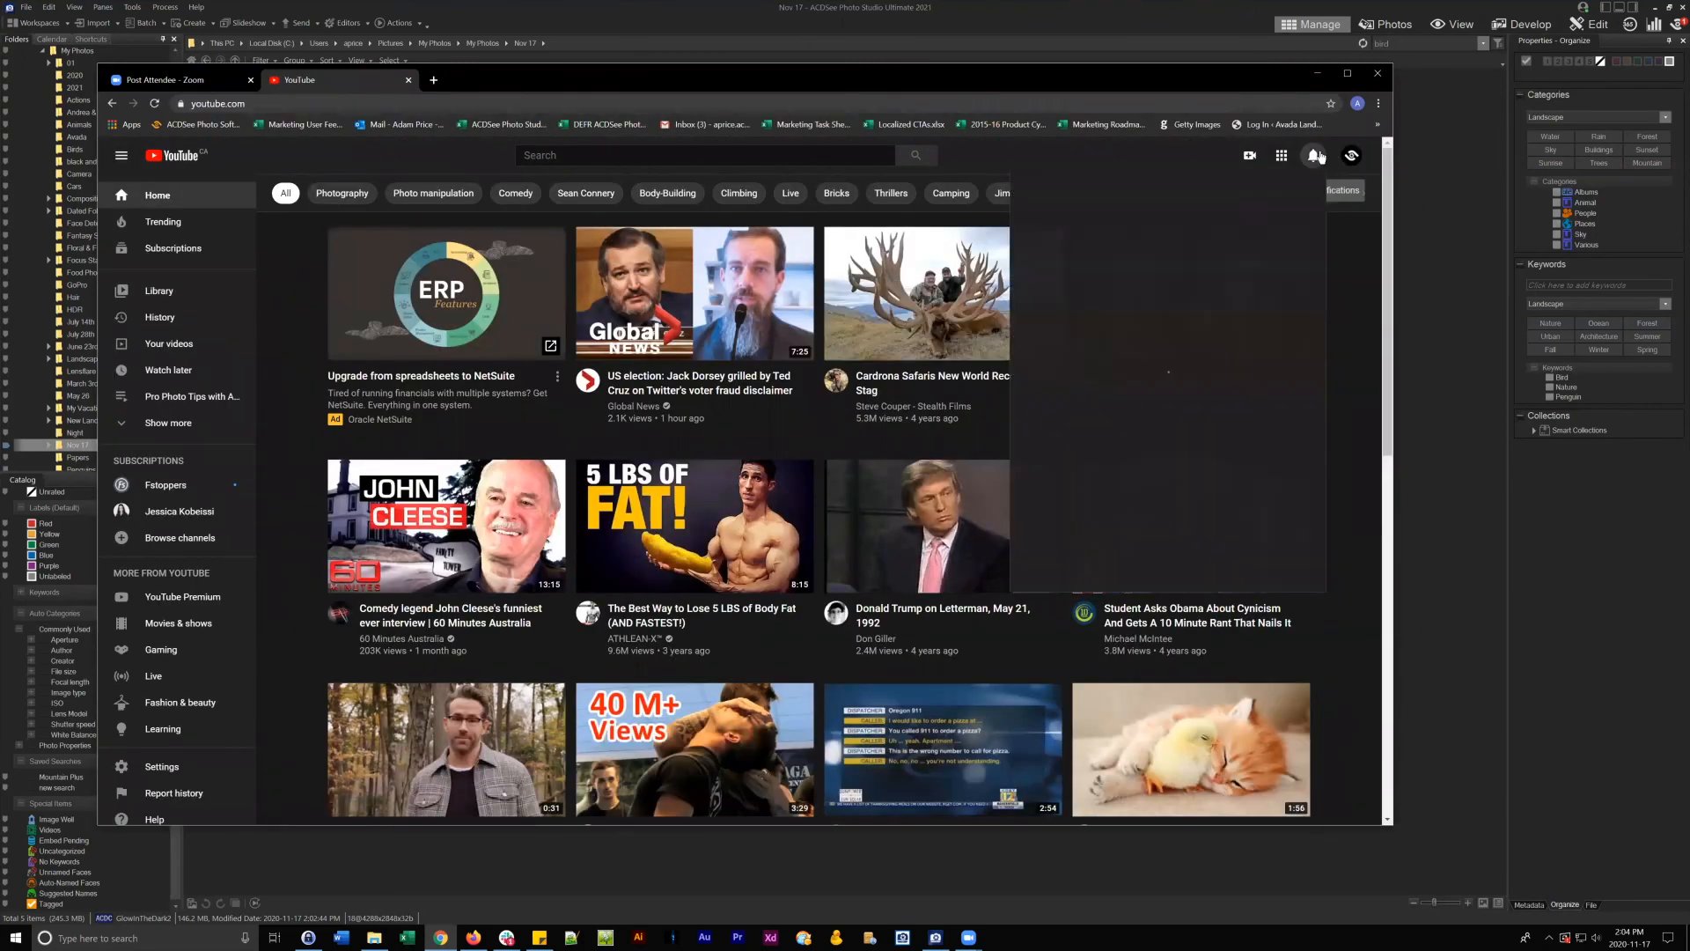
{"action": "left_click", "coordinate": [1351, 155]}
{"action": "left_click", "coordinate": [1259, 236]}
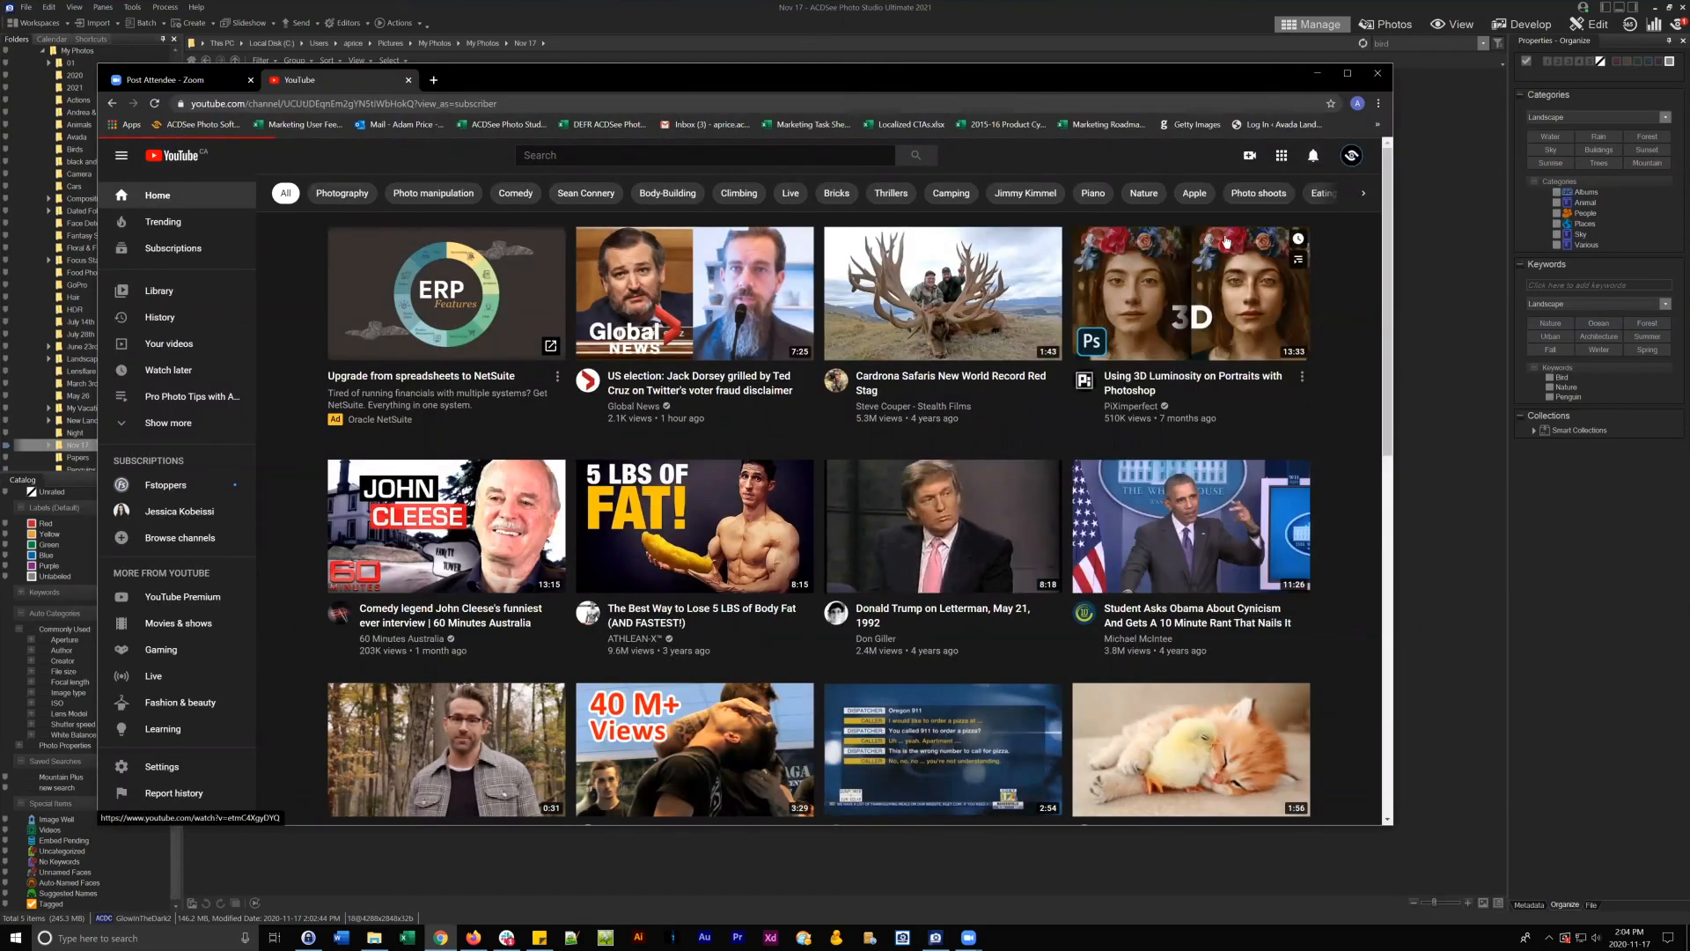
- Open the Workshop playlist from the ACDSee channel's playlists
{"action": "scroll", "coordinate": [1229, 421], "scroll_direction": "down", "scroll_amount": 1}
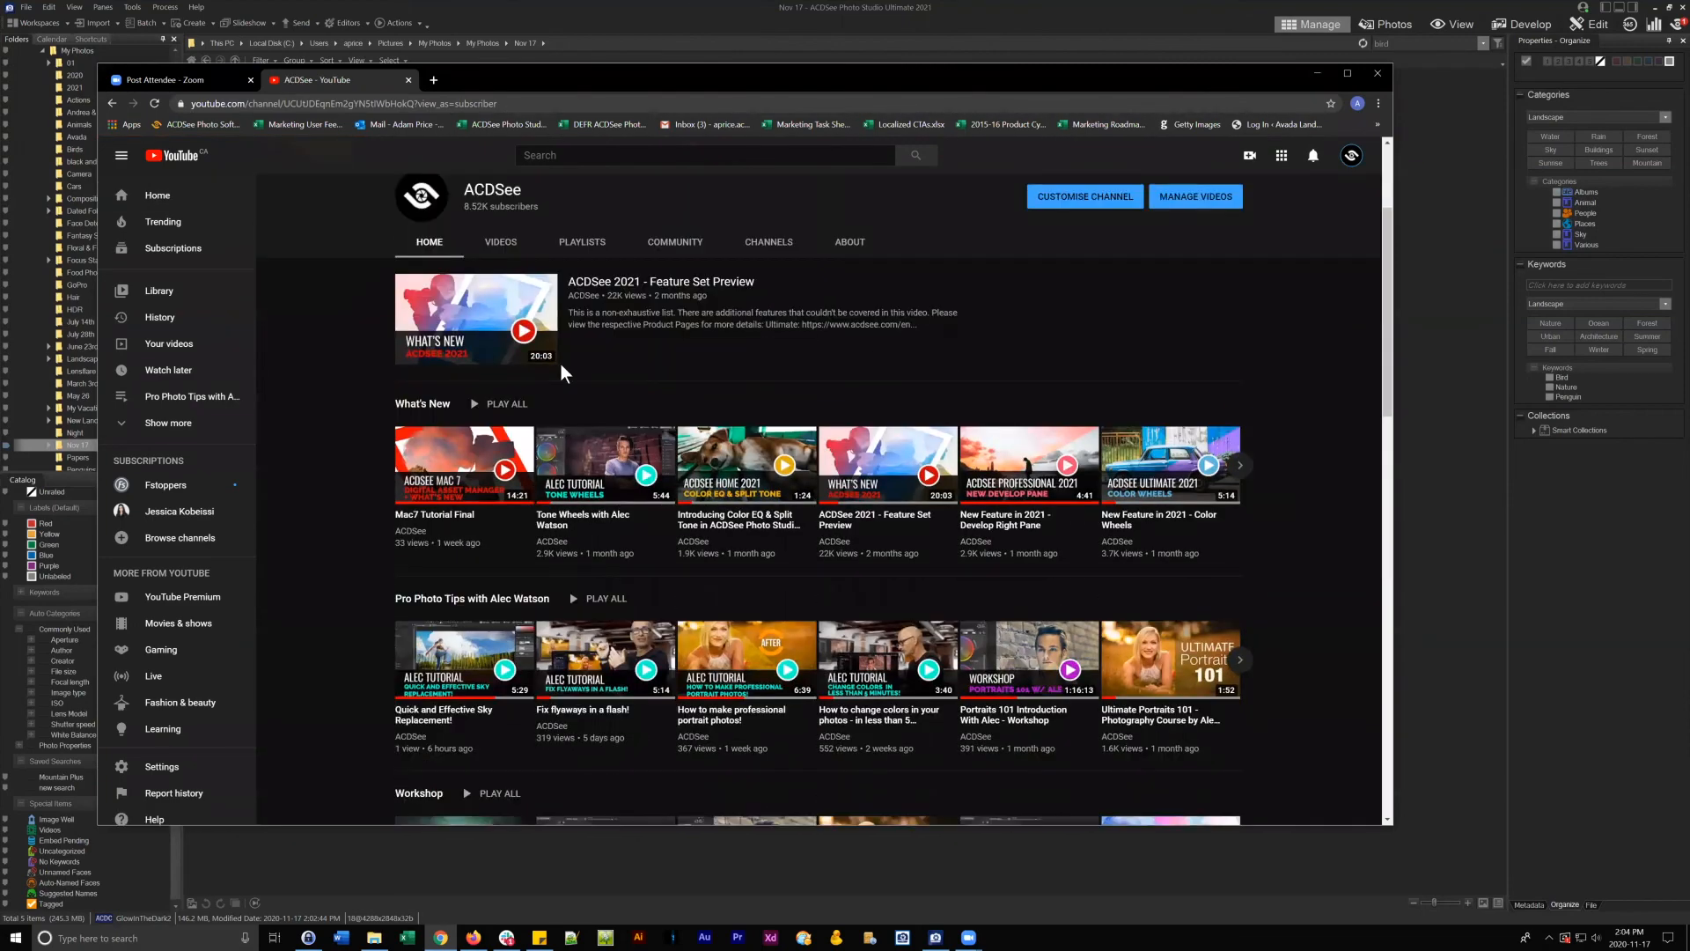
{"action": "left_click", "coordinate": [581, 241]}
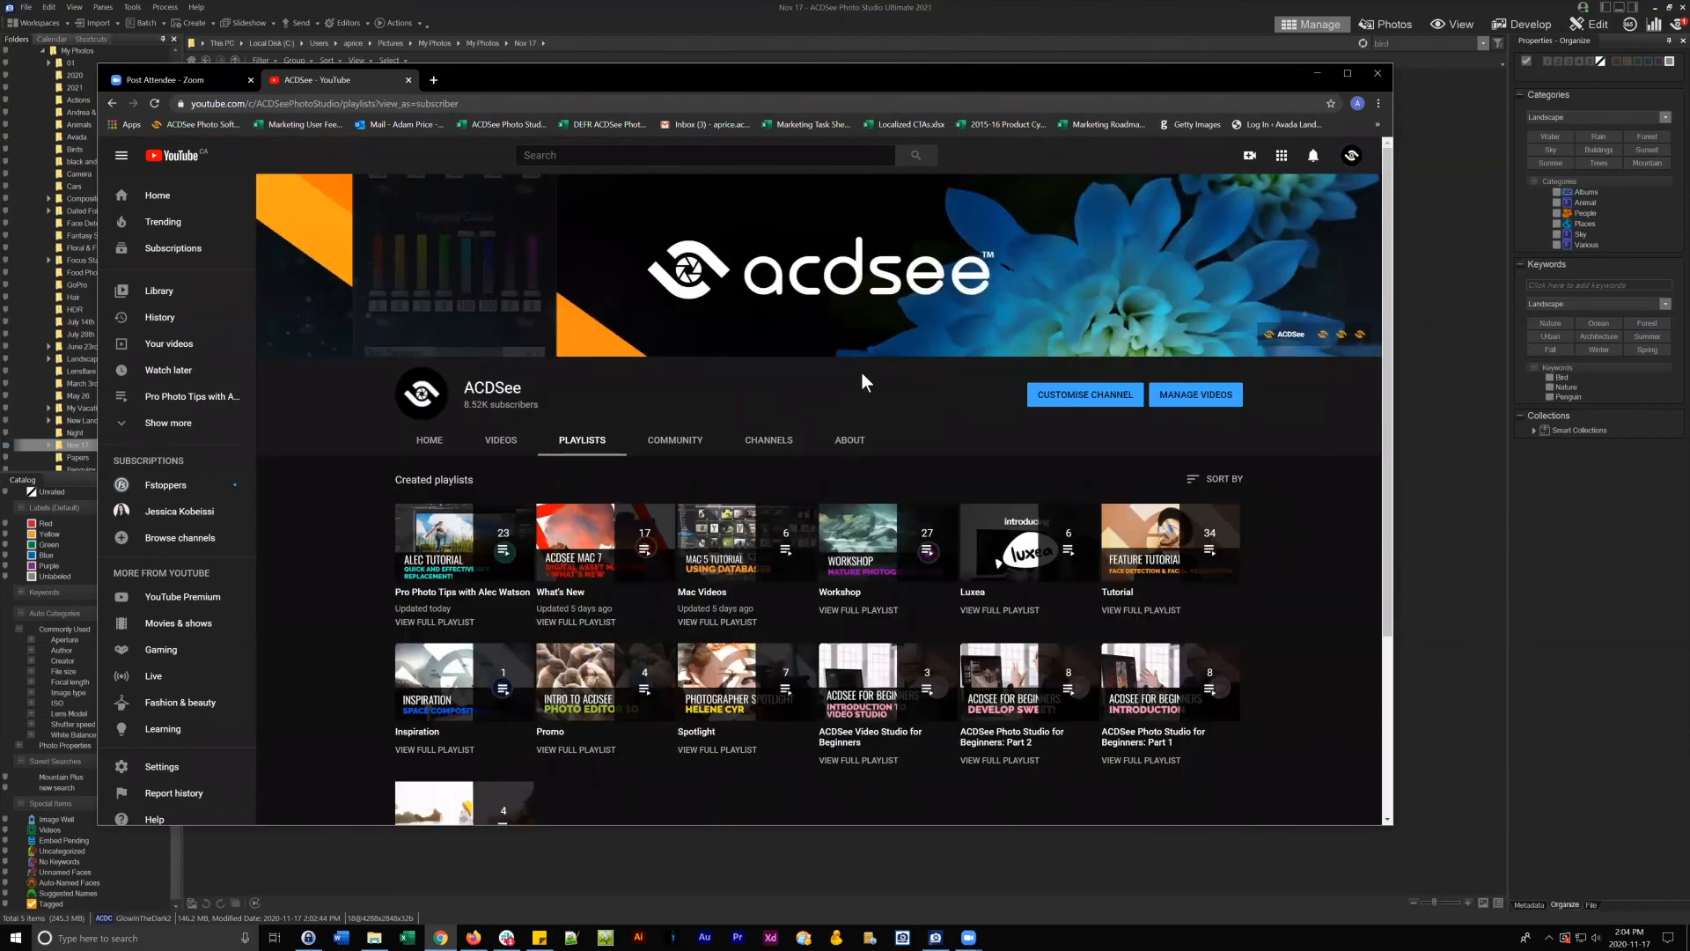
{"action": "scroll", "coordinate": [862, 373], "scroll_direction": "down", "scroll_amount": 3}
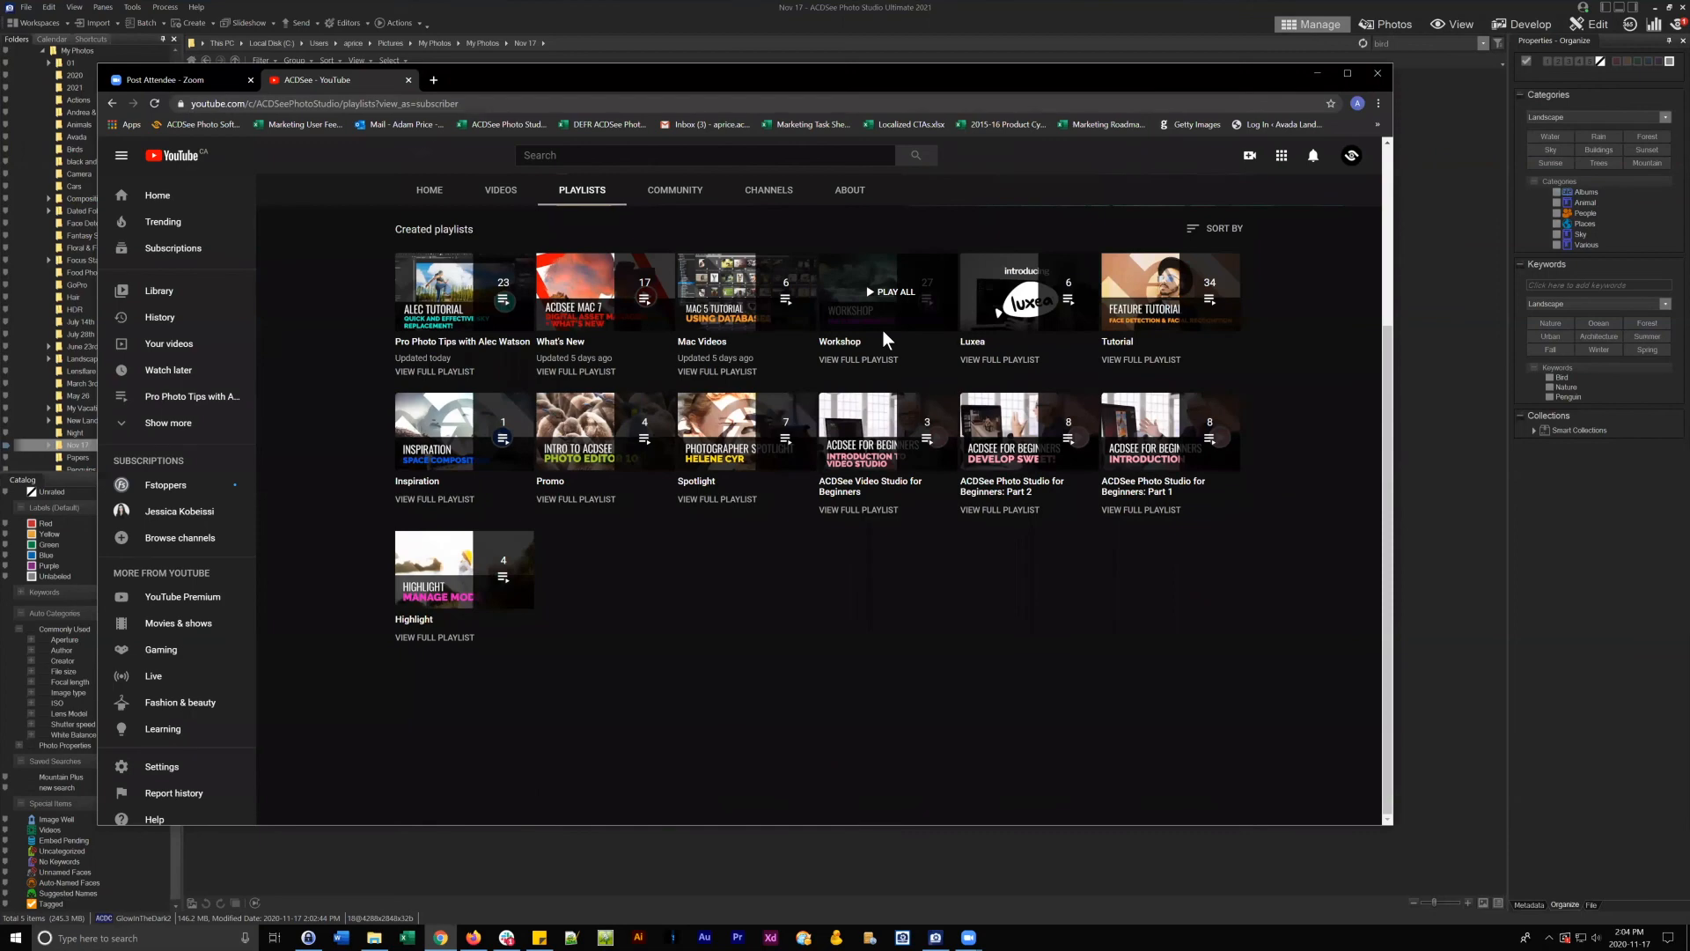
{"action": "left_click", "coordinate": [884, 330]}
- Browse the videos in the Workshop playlist, close the YouTube tab, and return to ACDSee Photo Studio
{"action": "scroll", "coordinate": [1174, 332], "scroll_direction": "down", "scroll_amount": 2}
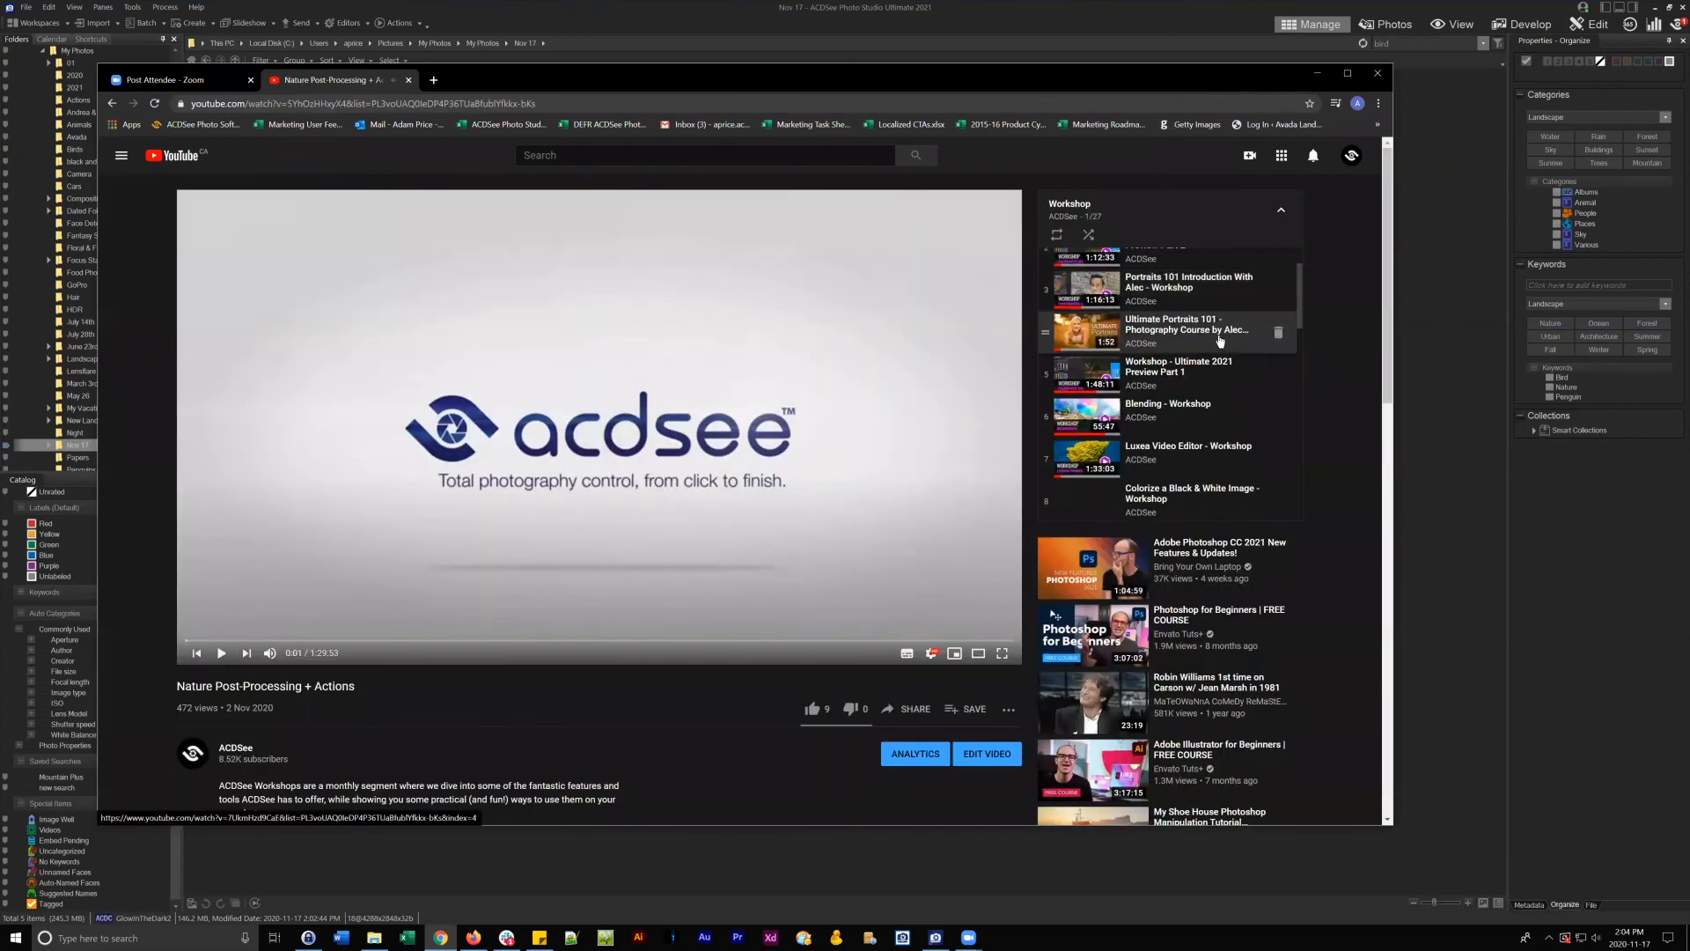
{"action": "scroll", "coordinate": [1174, 333], "scroll_direction": "up", "scroll_amount": 2}
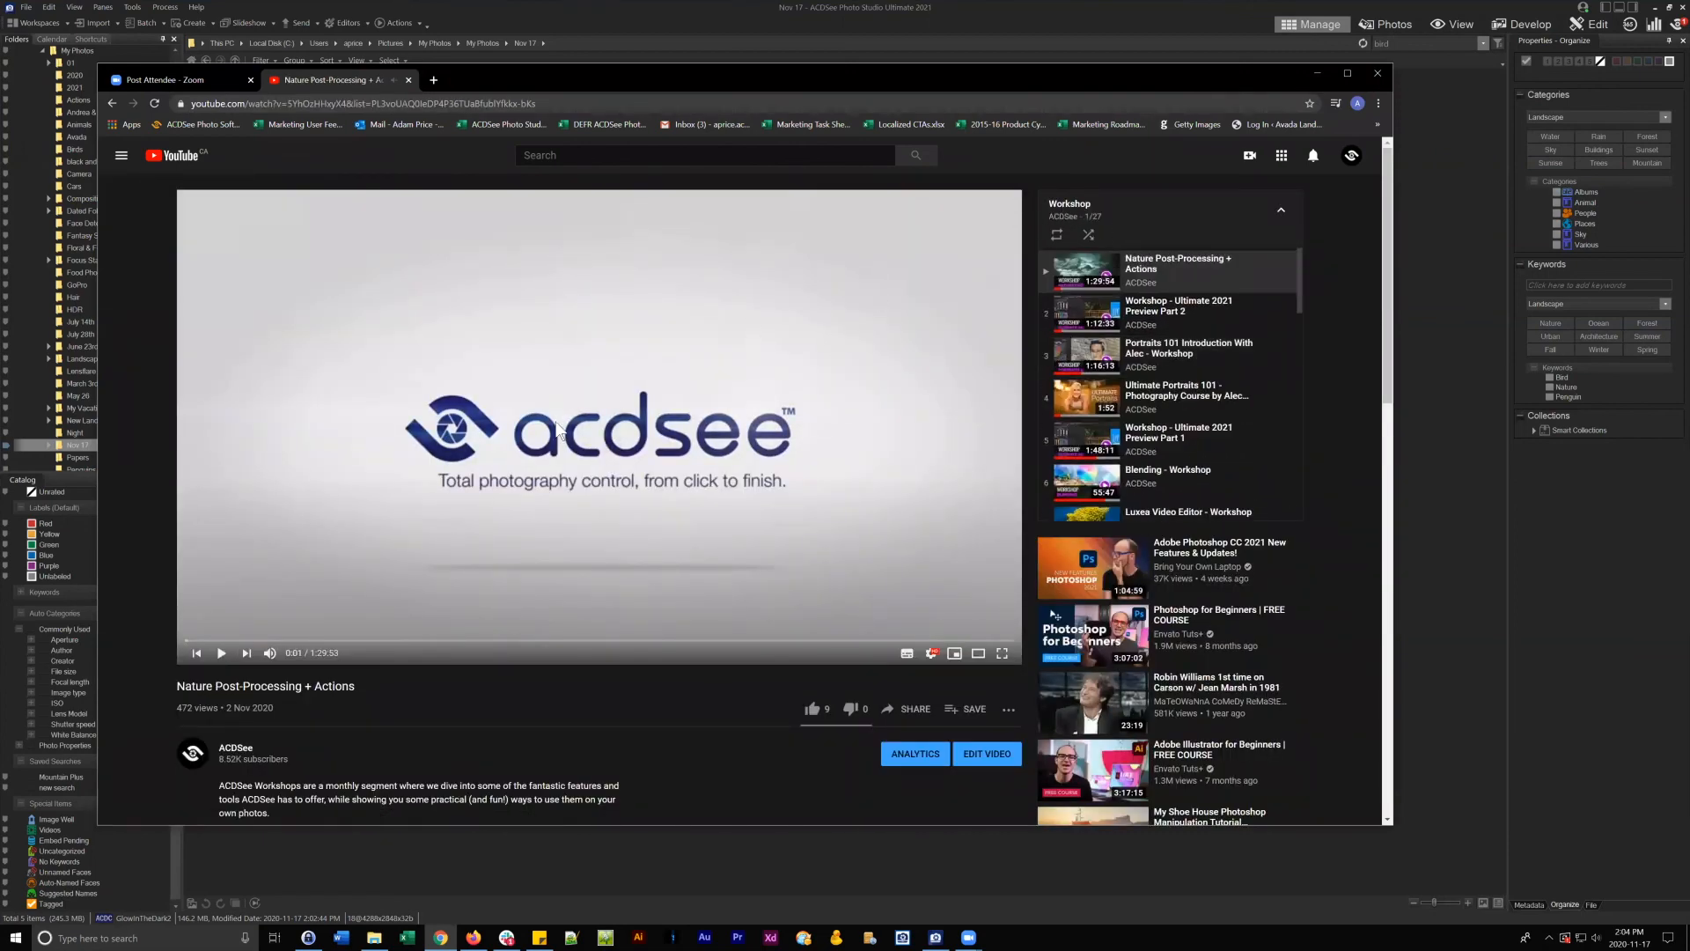
{"action": "scroll", "coordinate": [1219, 422], "scroll_direction": "down", "scroll_amount": 3}
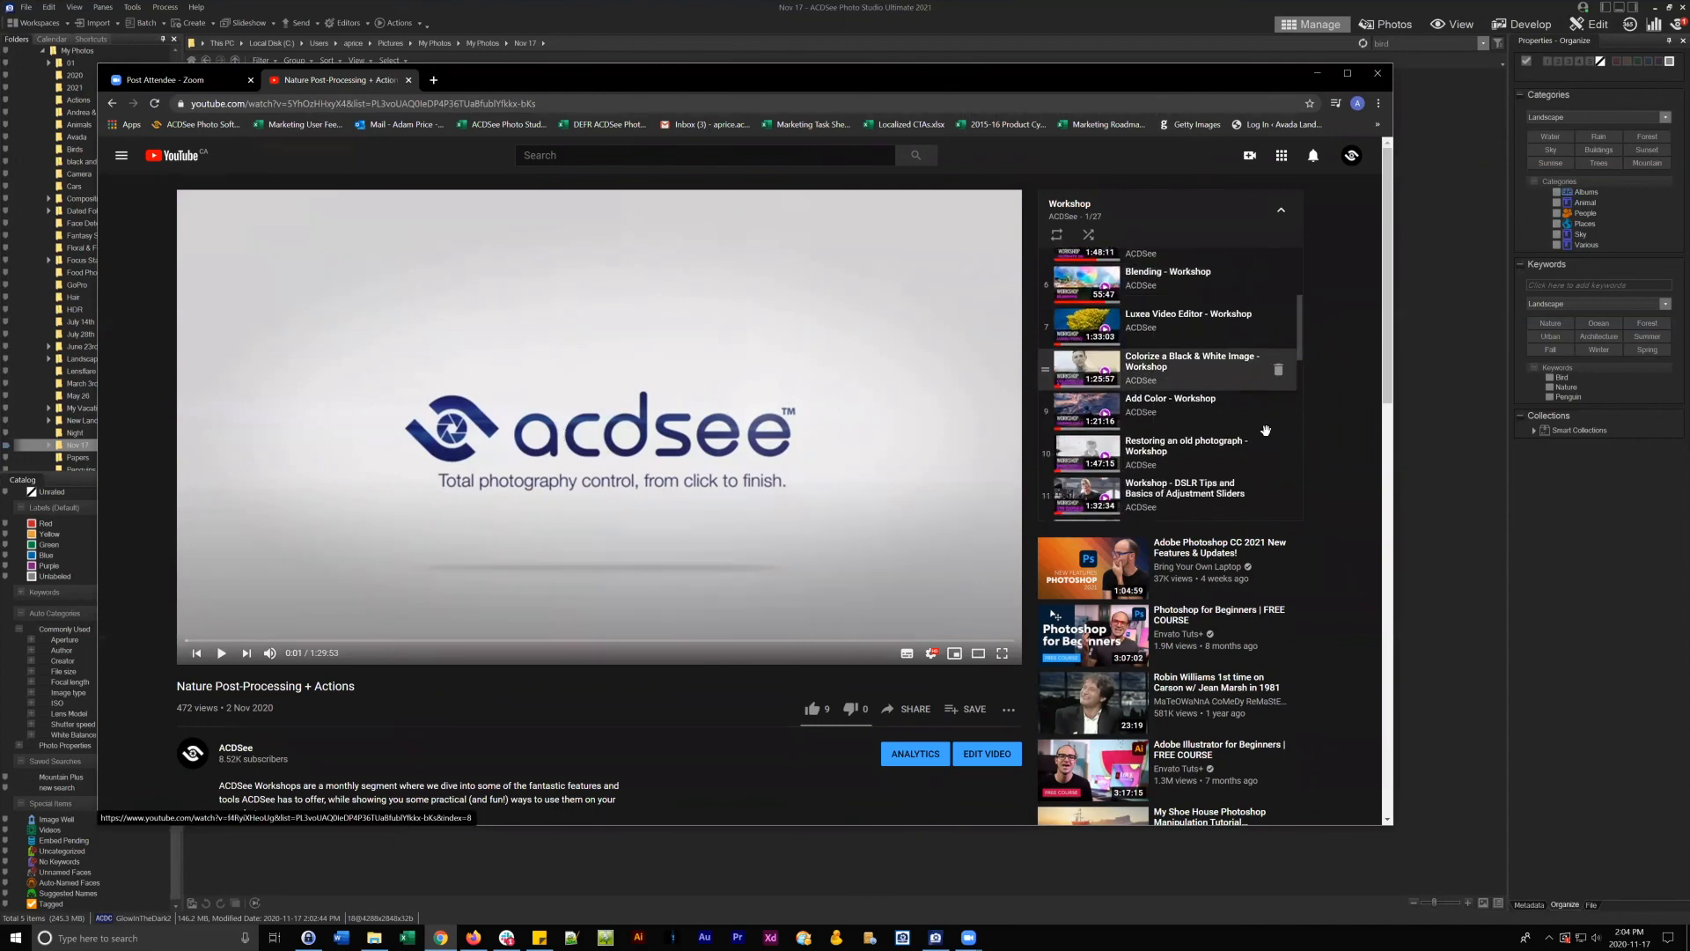
{"action": "scroll", "coordinate": [1206, 391], "scroll_direction": "down", "scroll_amount": 2}
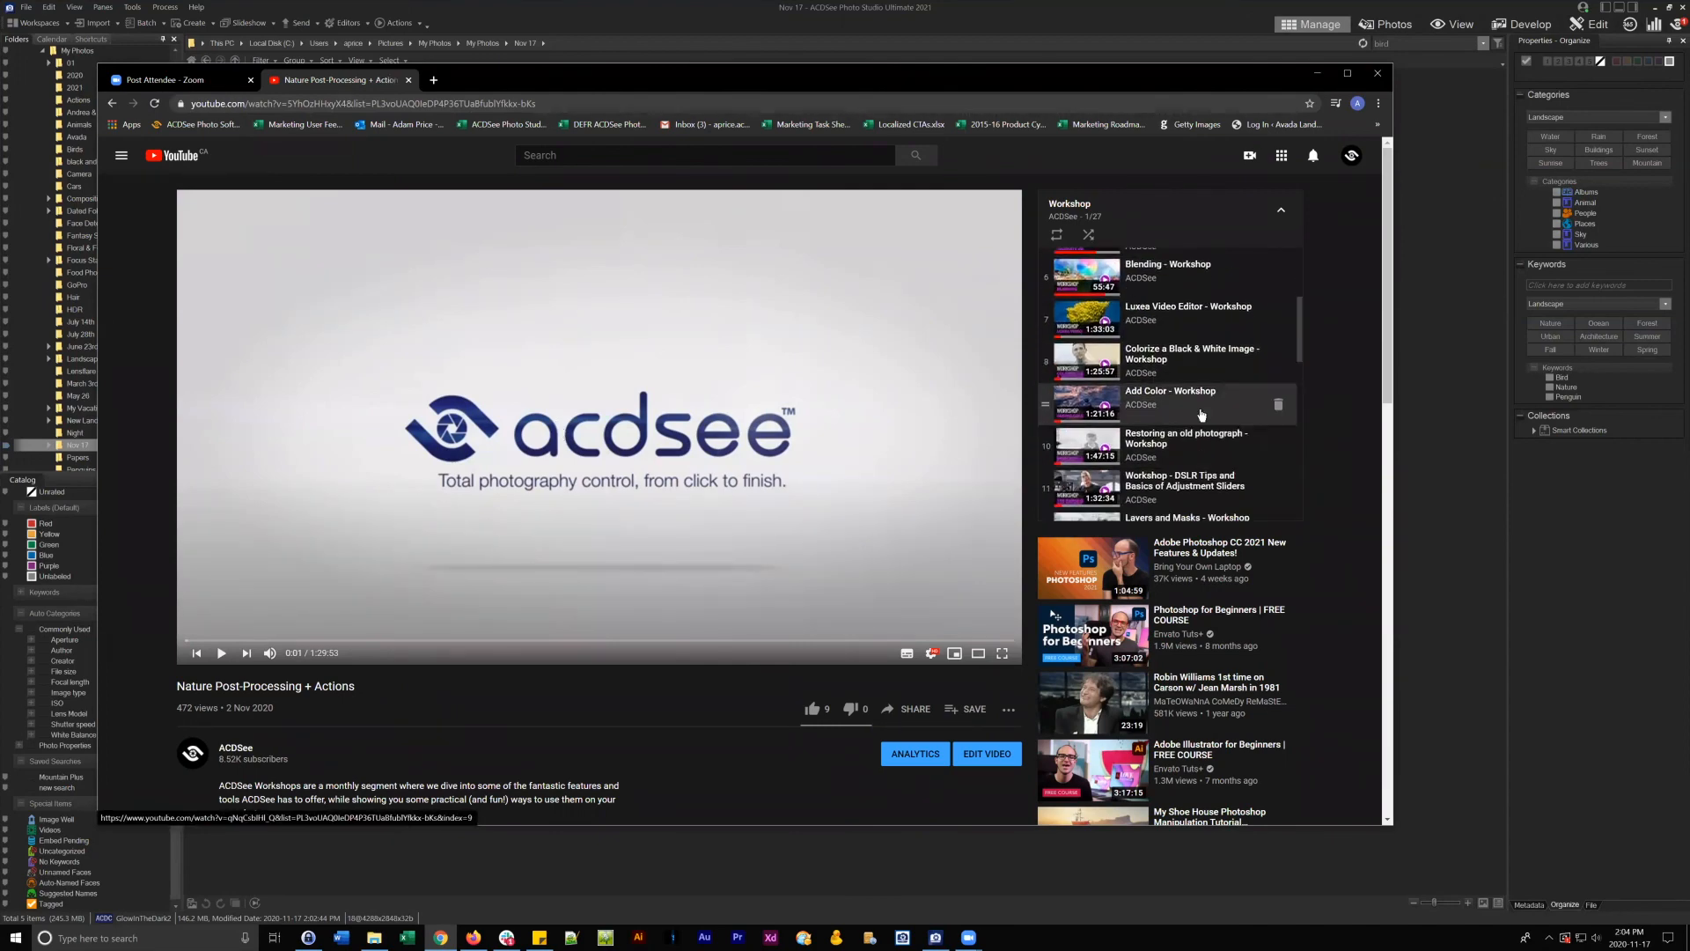
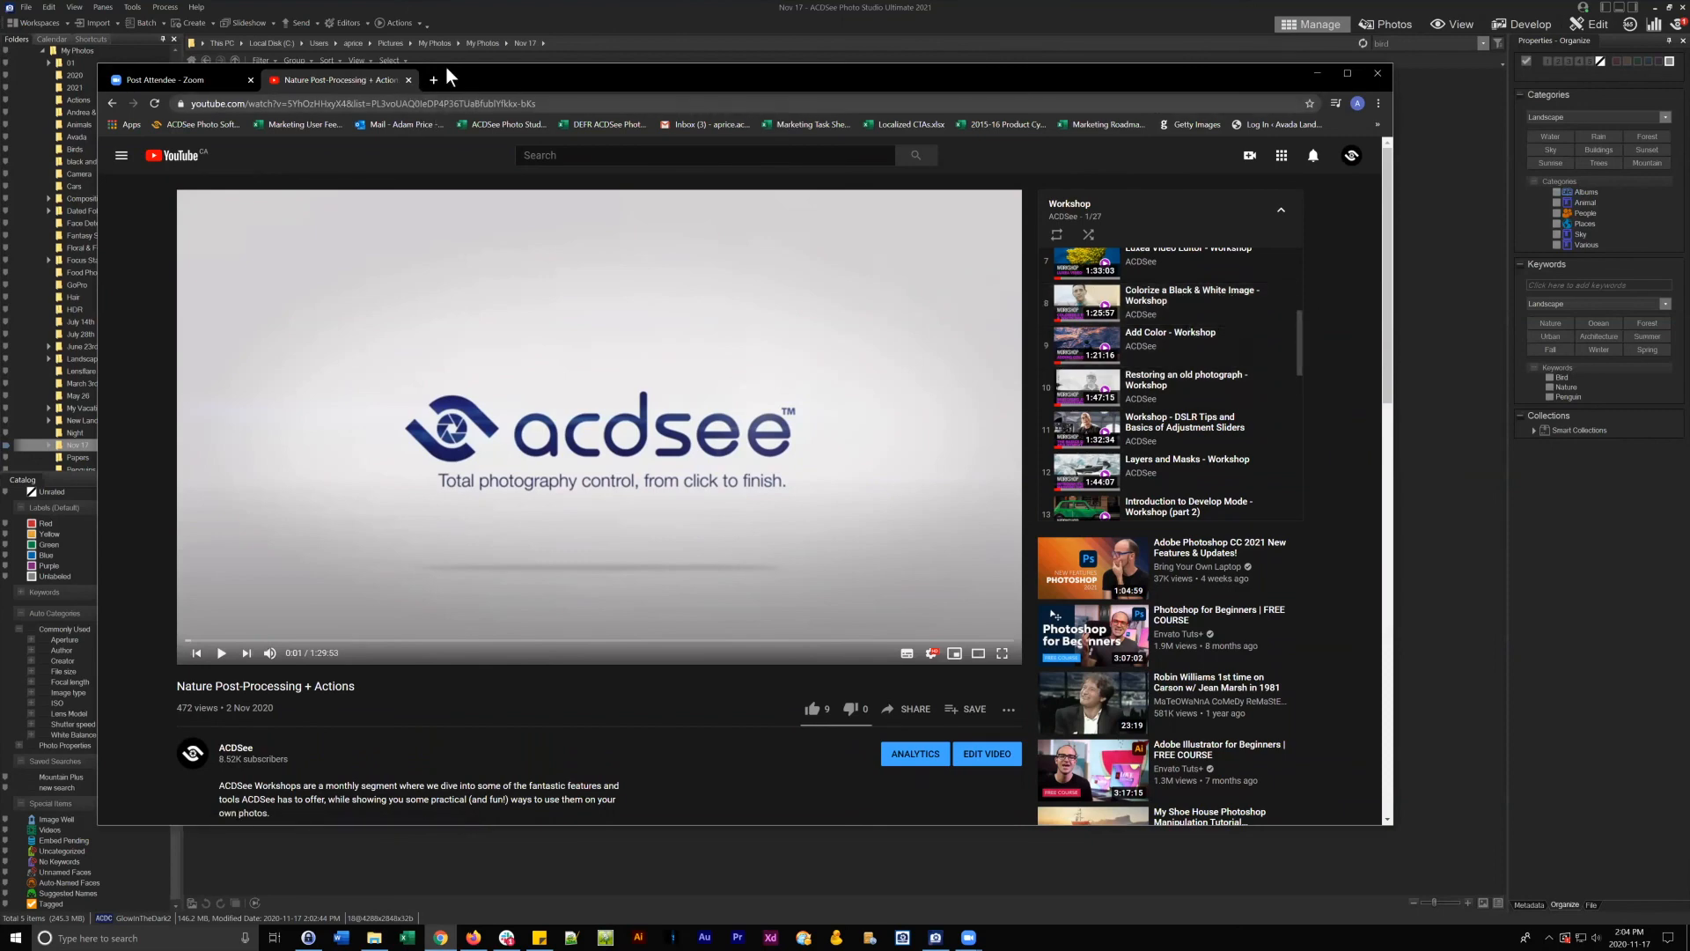
{"action": "left_click", "coordinate": [407, 79]}
{"action": "left_click", "coordinate": [1317, 72]}
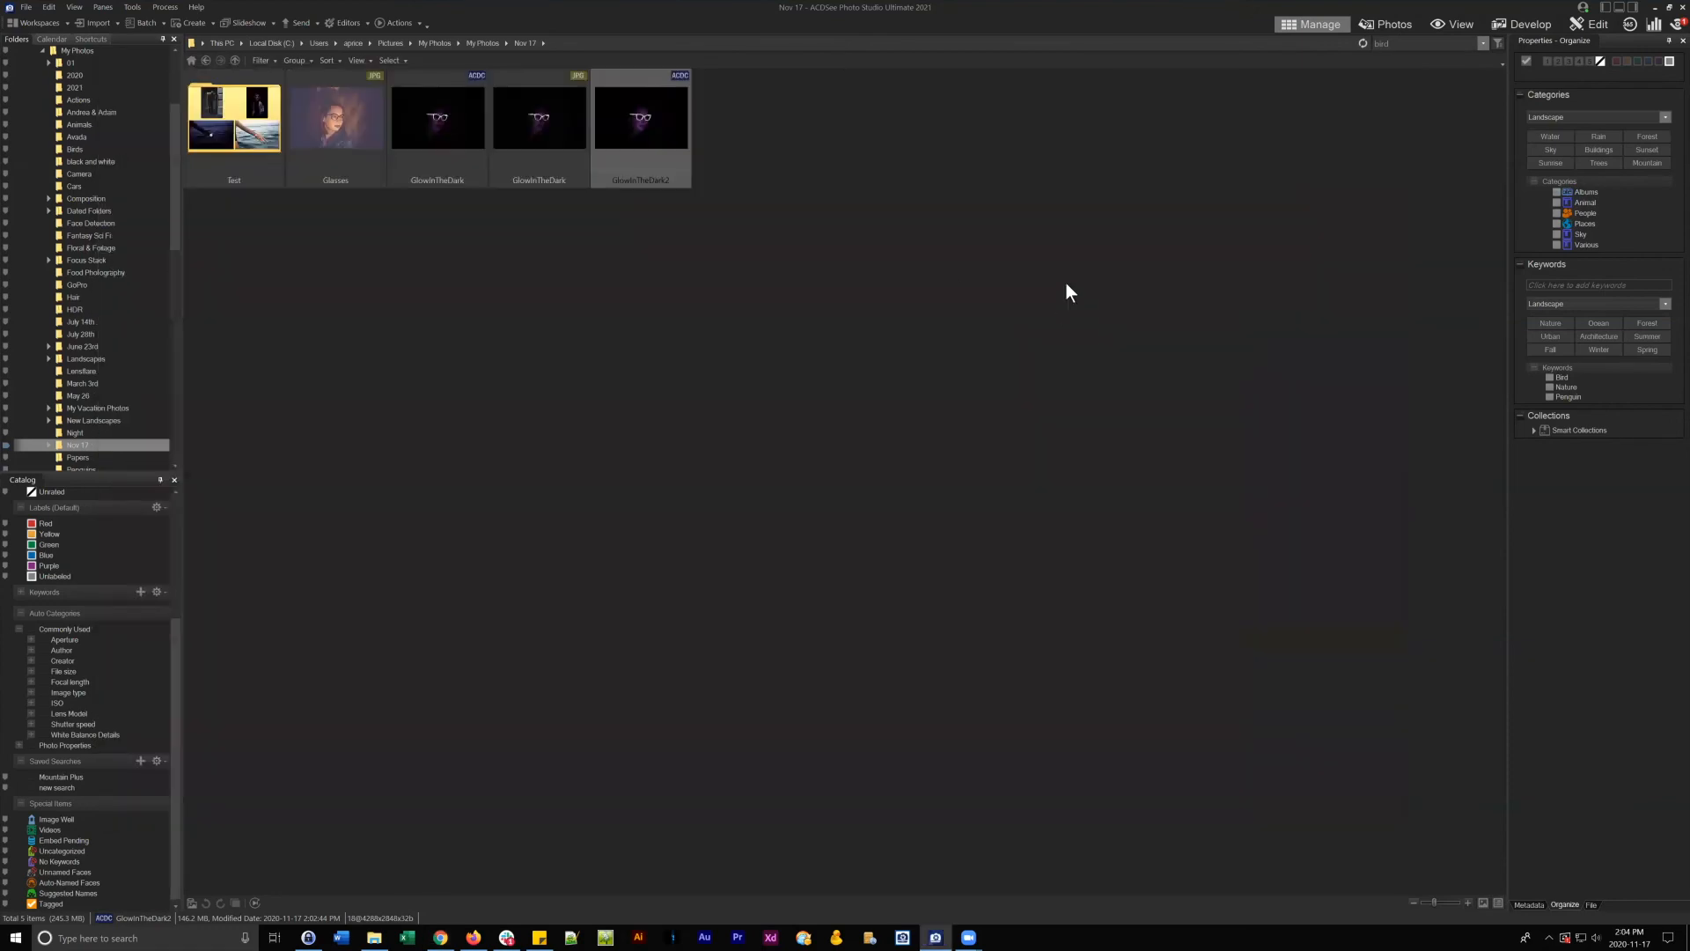
- Go to the June 23rd folder within My Photos and open the Color2 image in Edit mode
{"action": "left_click", "coordinate": [209, 60]}
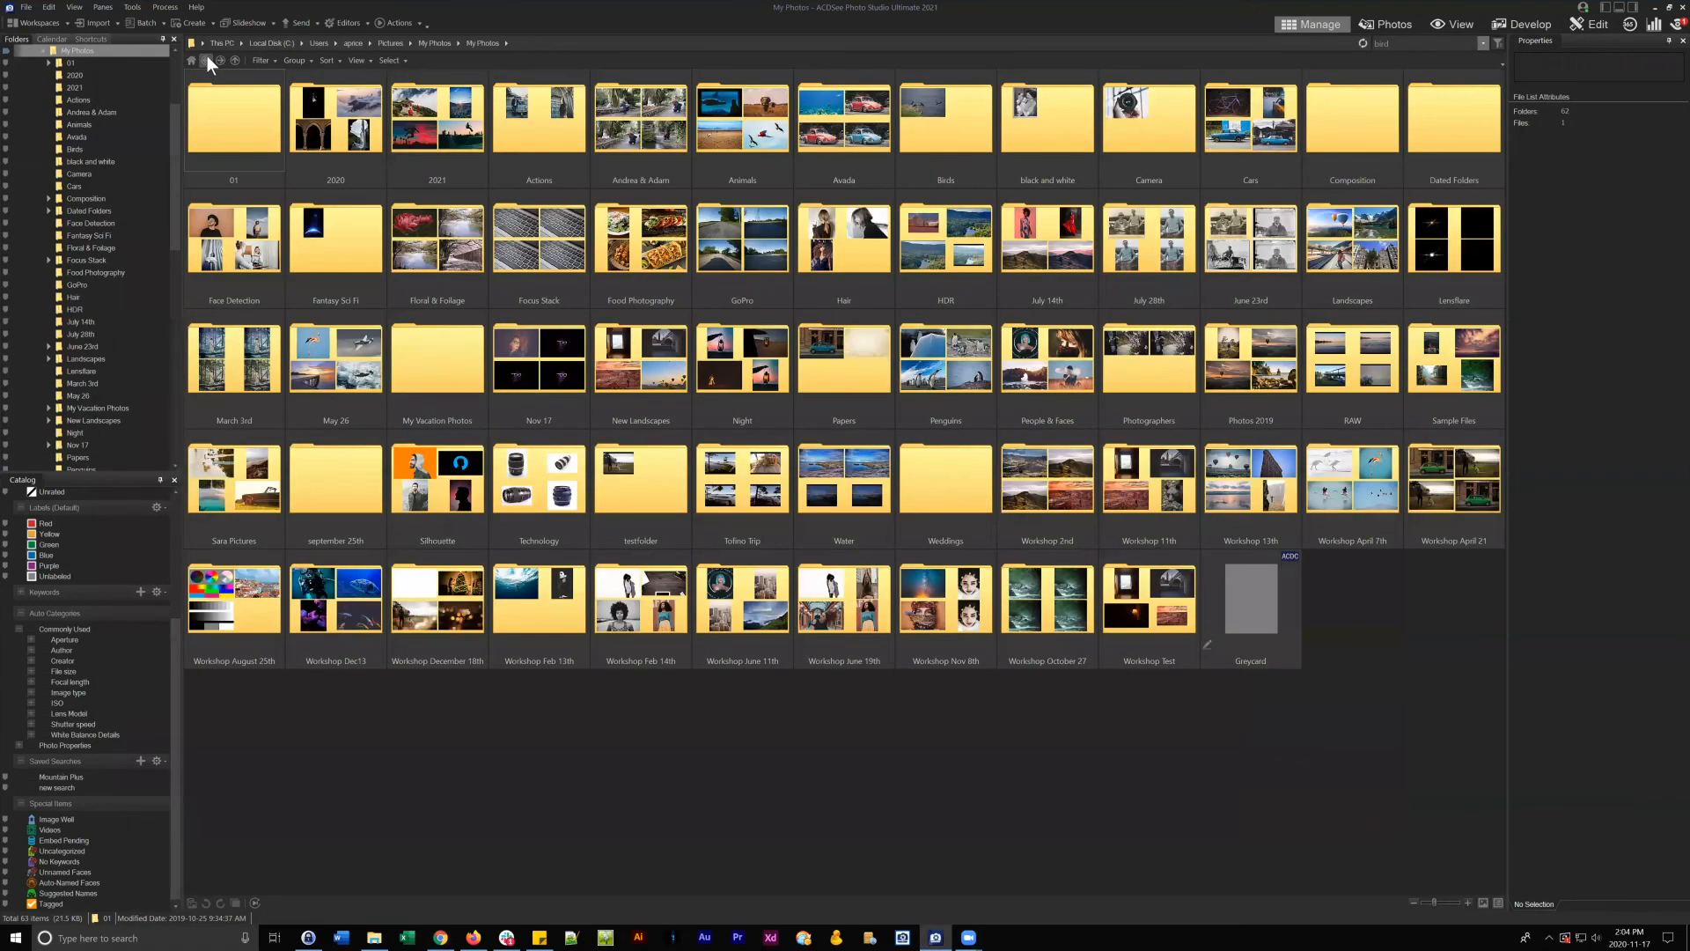
{"action": "double_click", "coordinate": [1266, 259]}
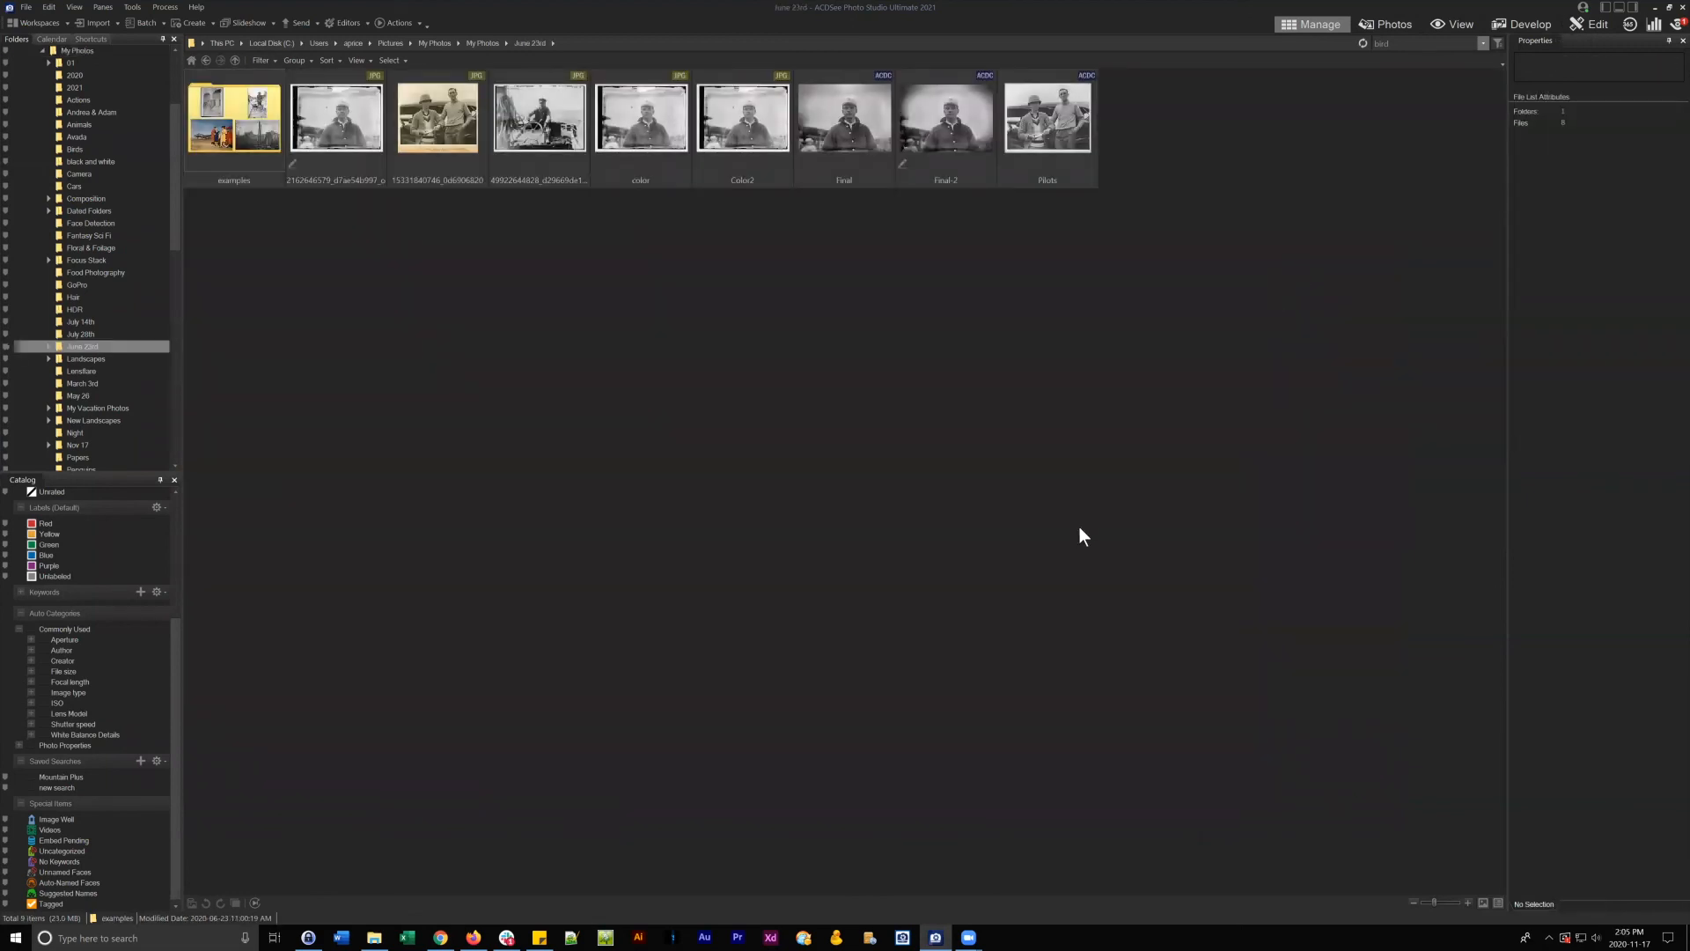
{"action": "left_click", "coordinate": [748, 123]}
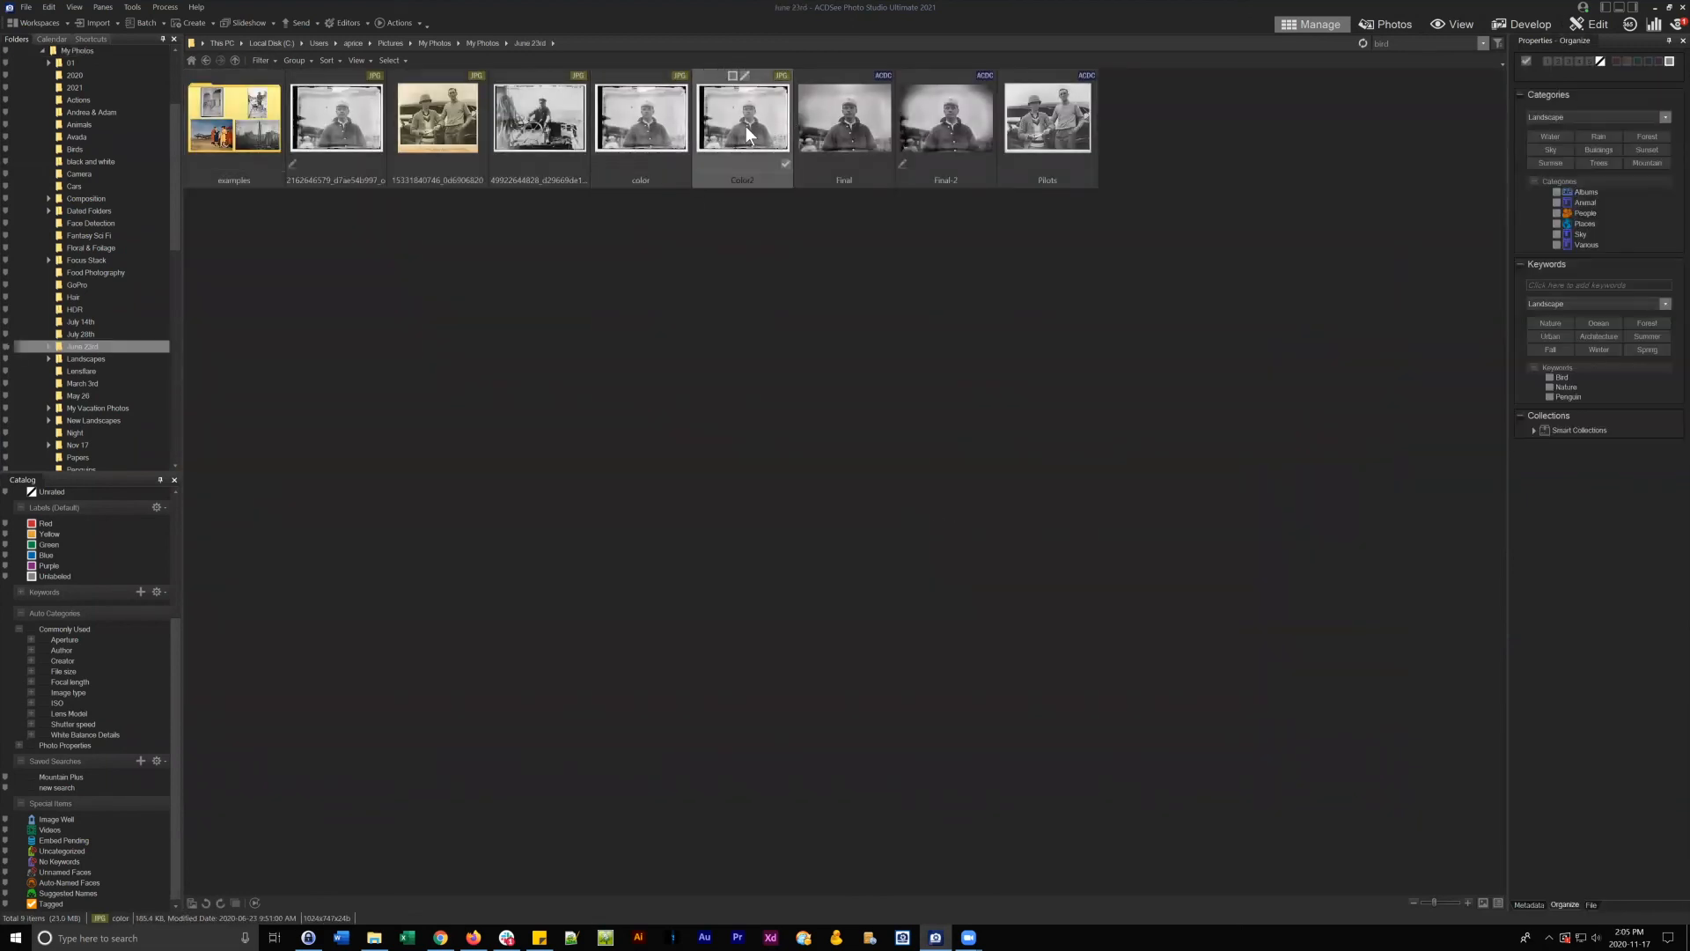
{"action": "left_click", "coordinate": [1597, 26]}
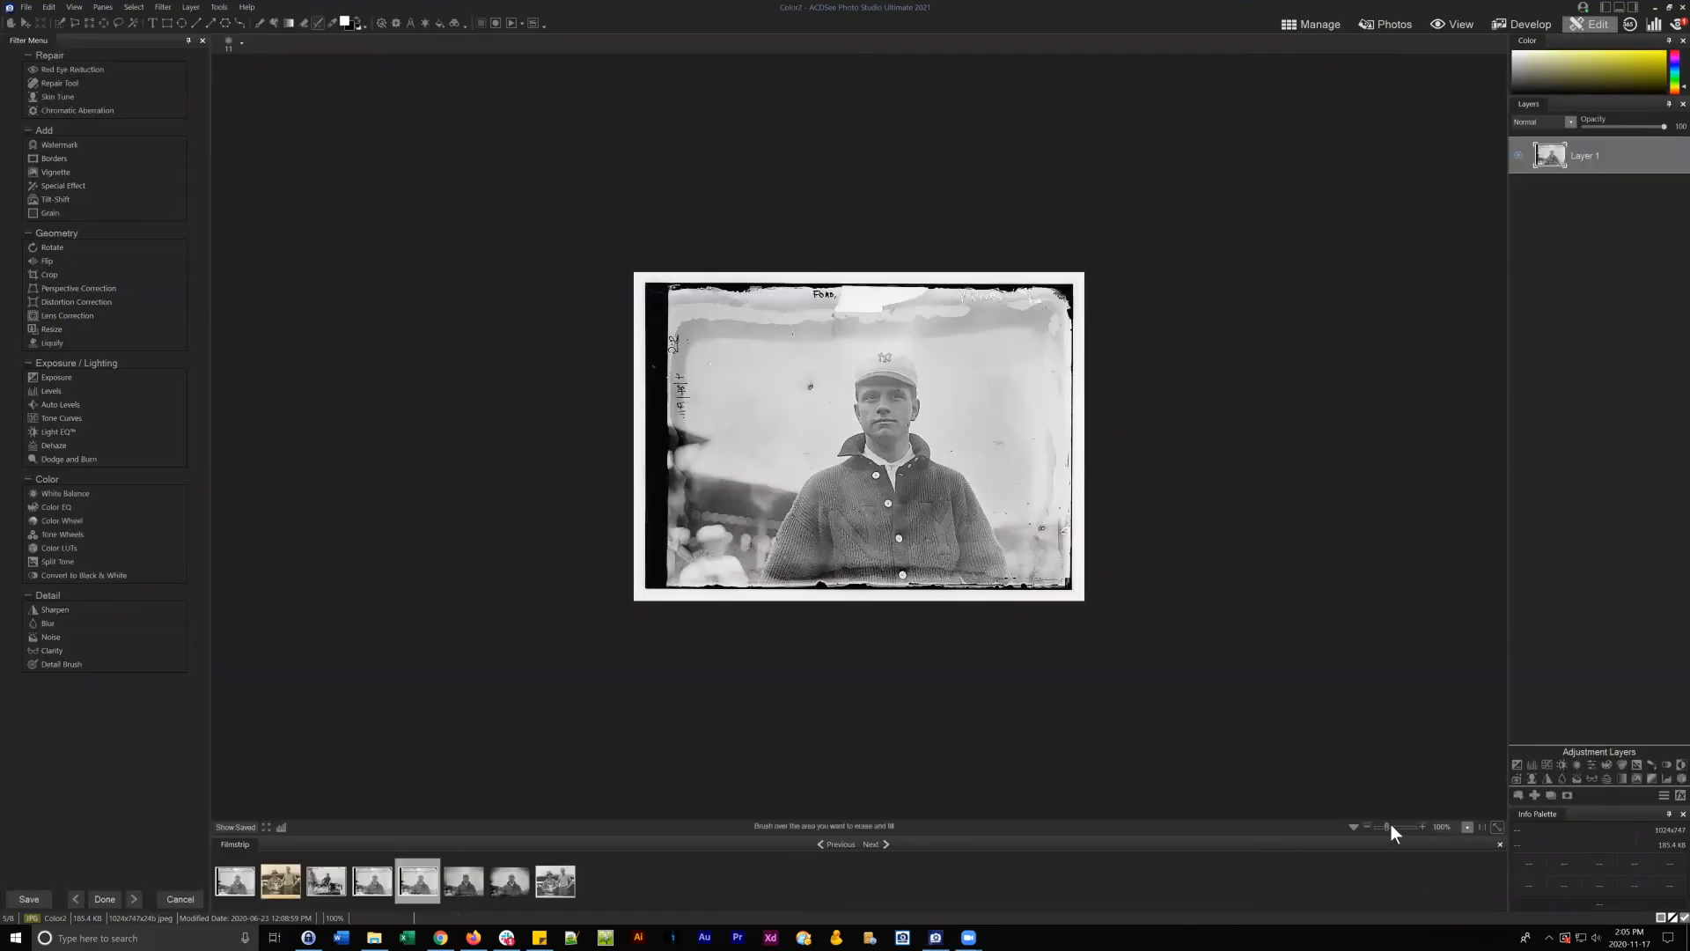
- Duplicate Layer 1 of the old baseball player photo and apply Frequency Separation to the copy with a 12-pixel blur radius
{"action": "left_click_drag", "start_coordinate": [1387, 825], "coordinate": [1389, 825]}
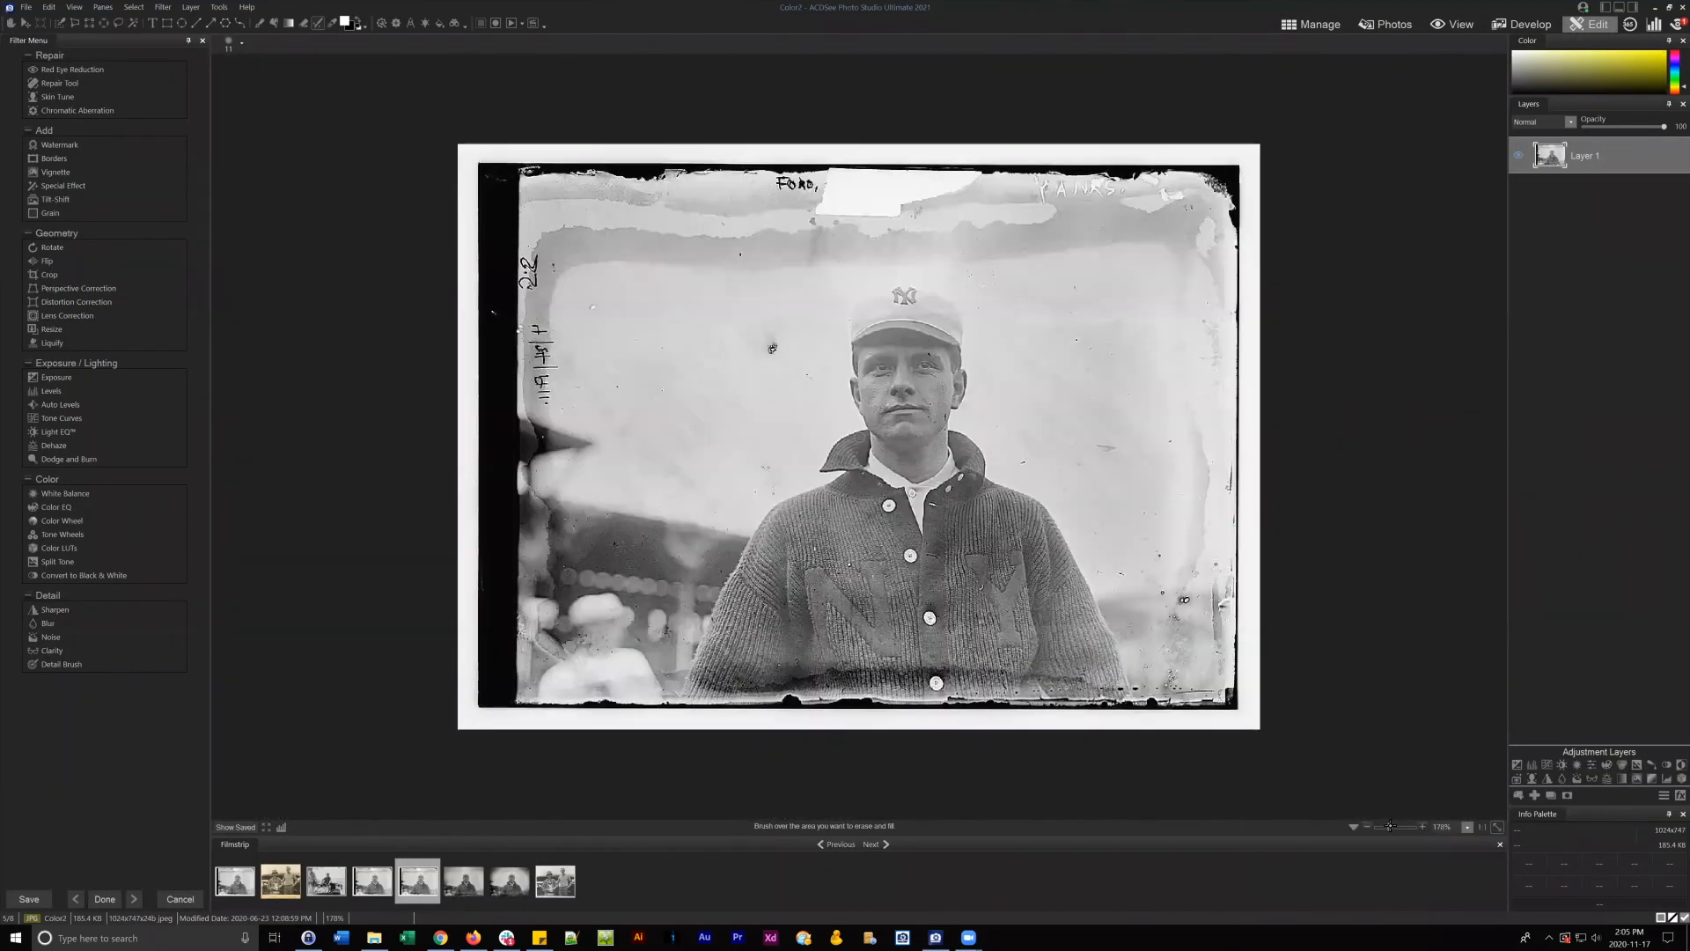
{"action": "right_click", "coordinate": [1579, 156]}
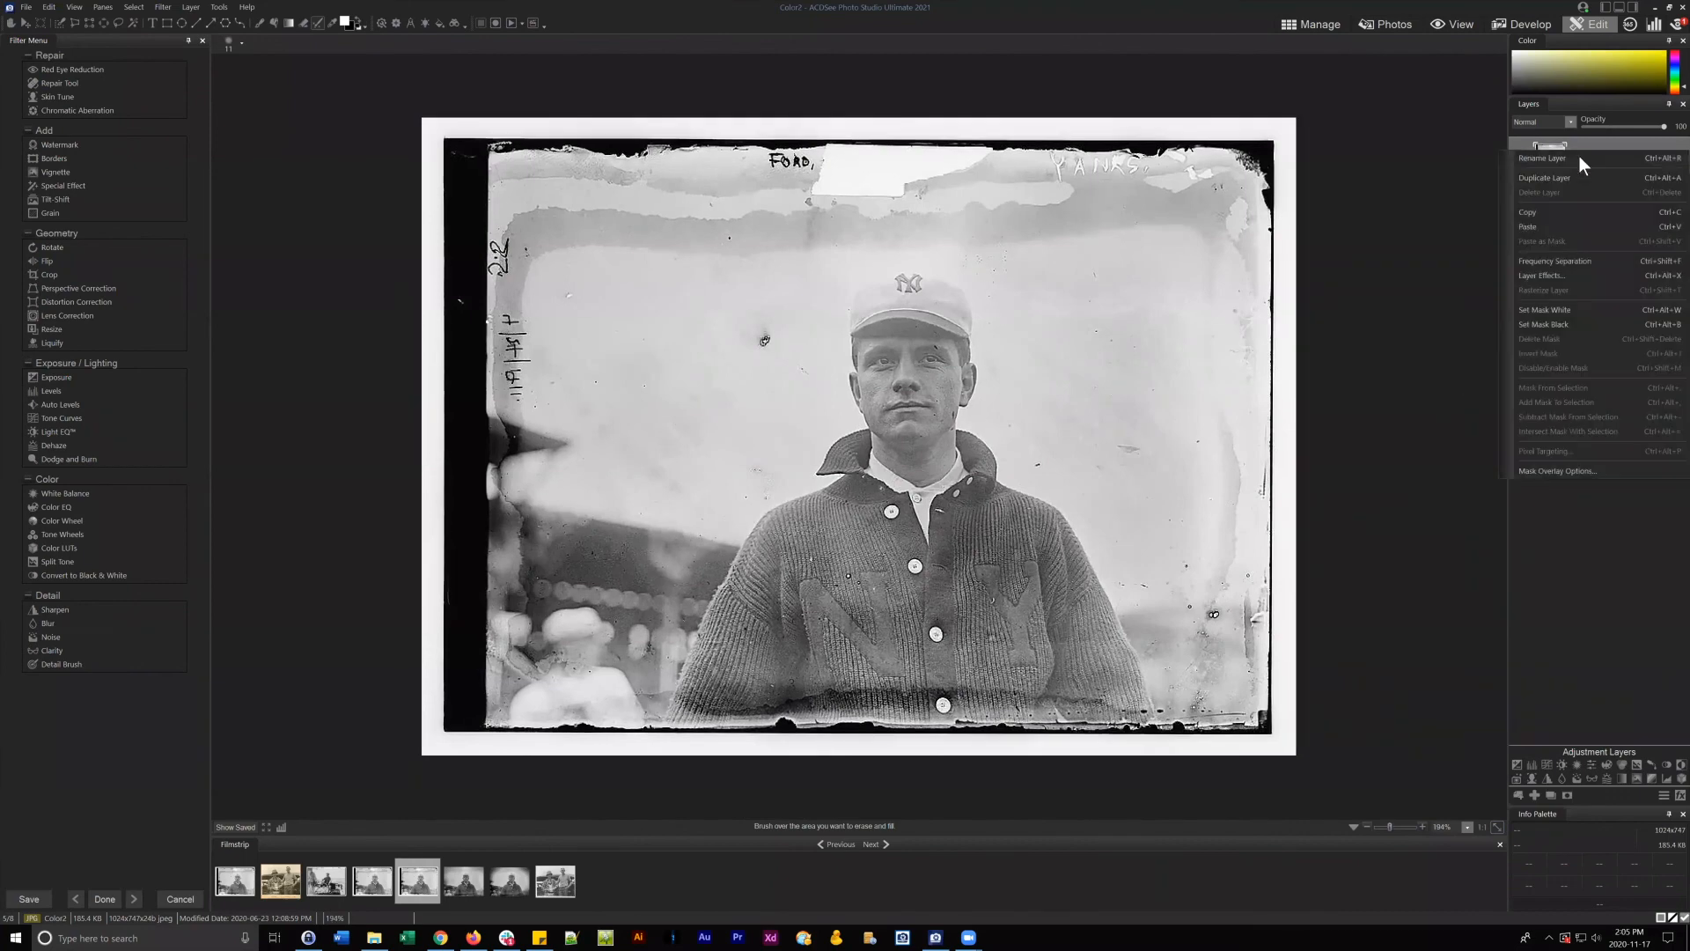
{"action": "left_click", "coordinate": [1566, 185]}
{"action": "right_click", "coordinate": [1603, 155]}
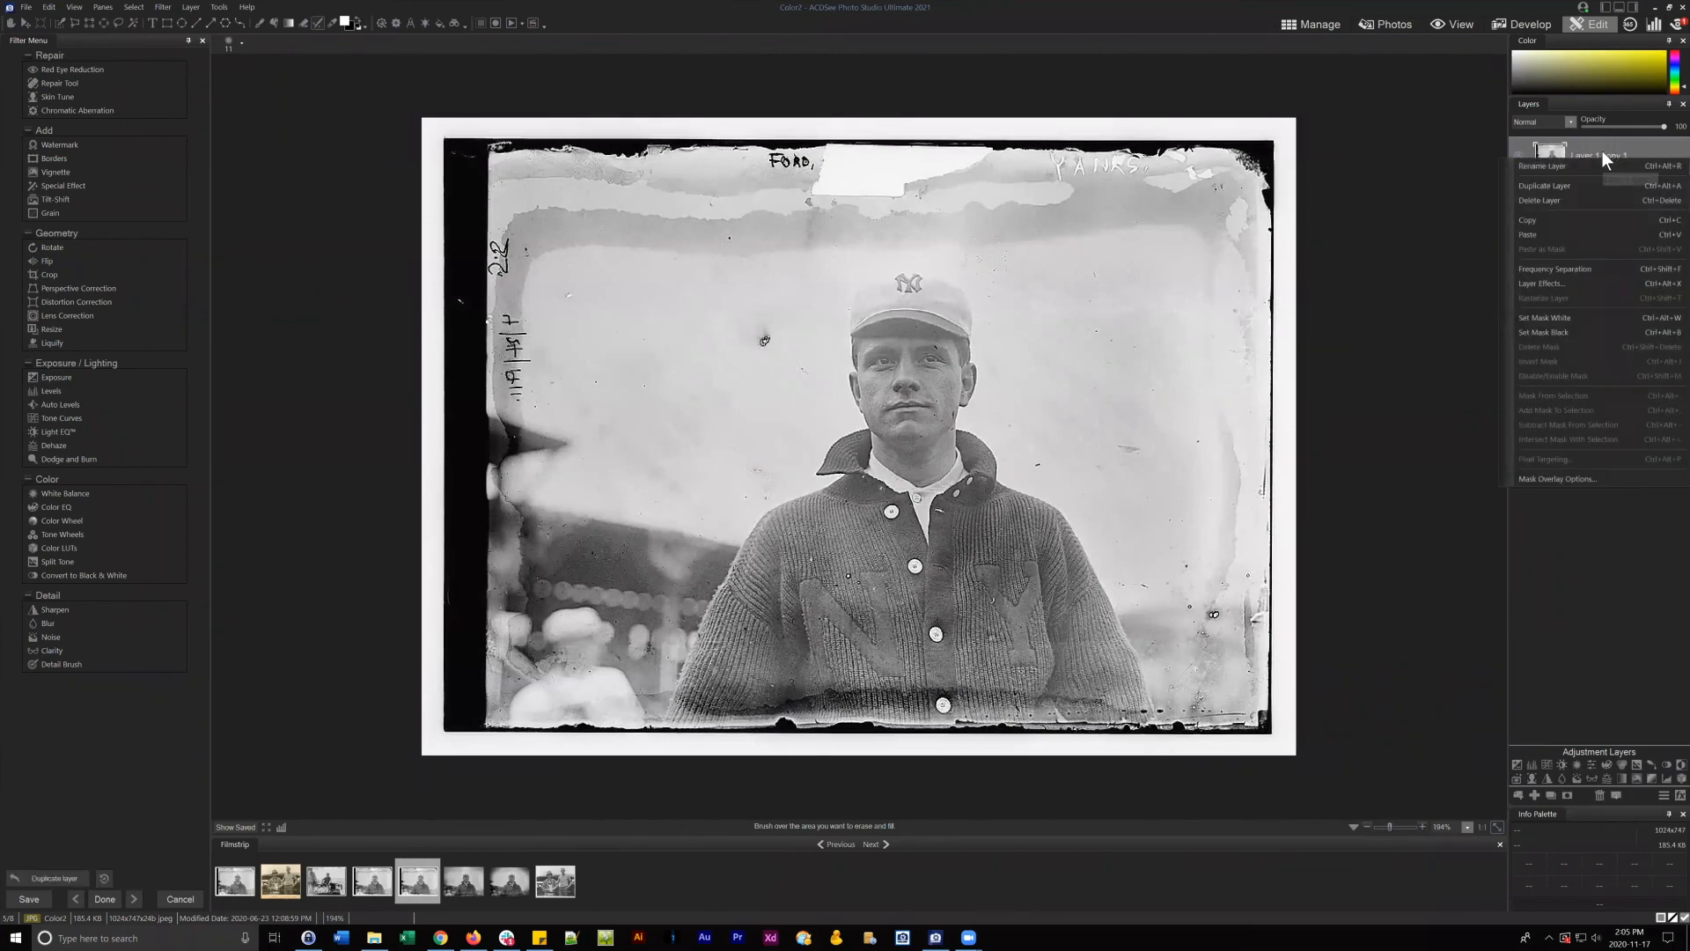
{"action": "left_click", "coordinate": [1584, 282]}
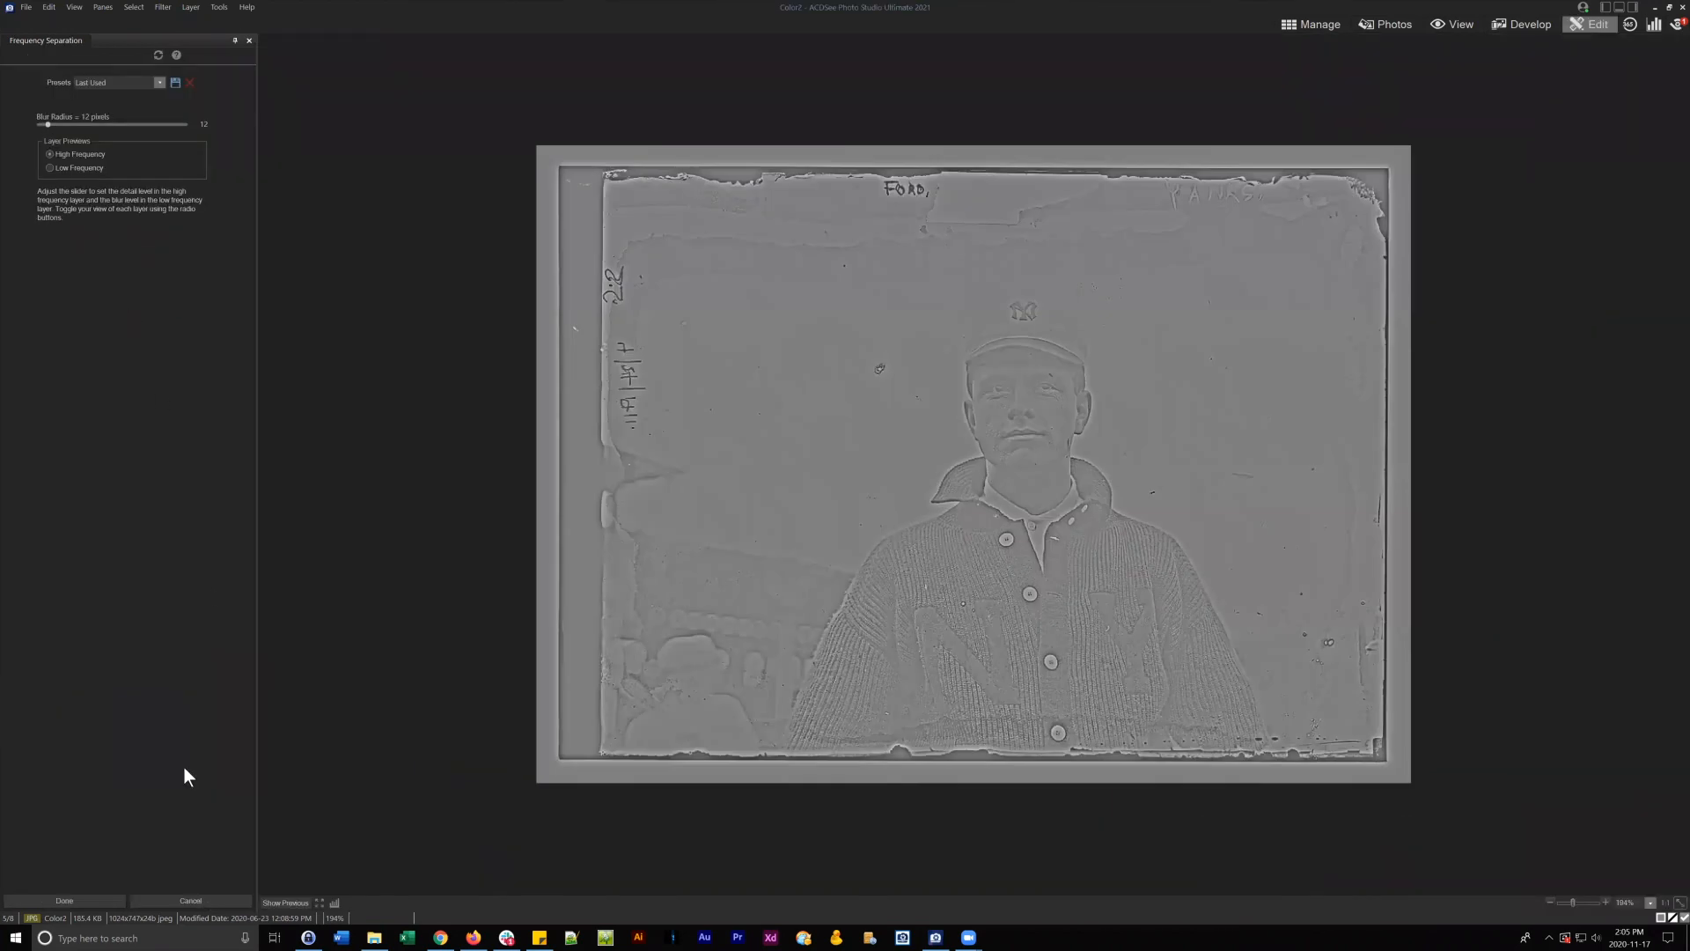
{"action": "left_click", "coordinate": [118, 898]}
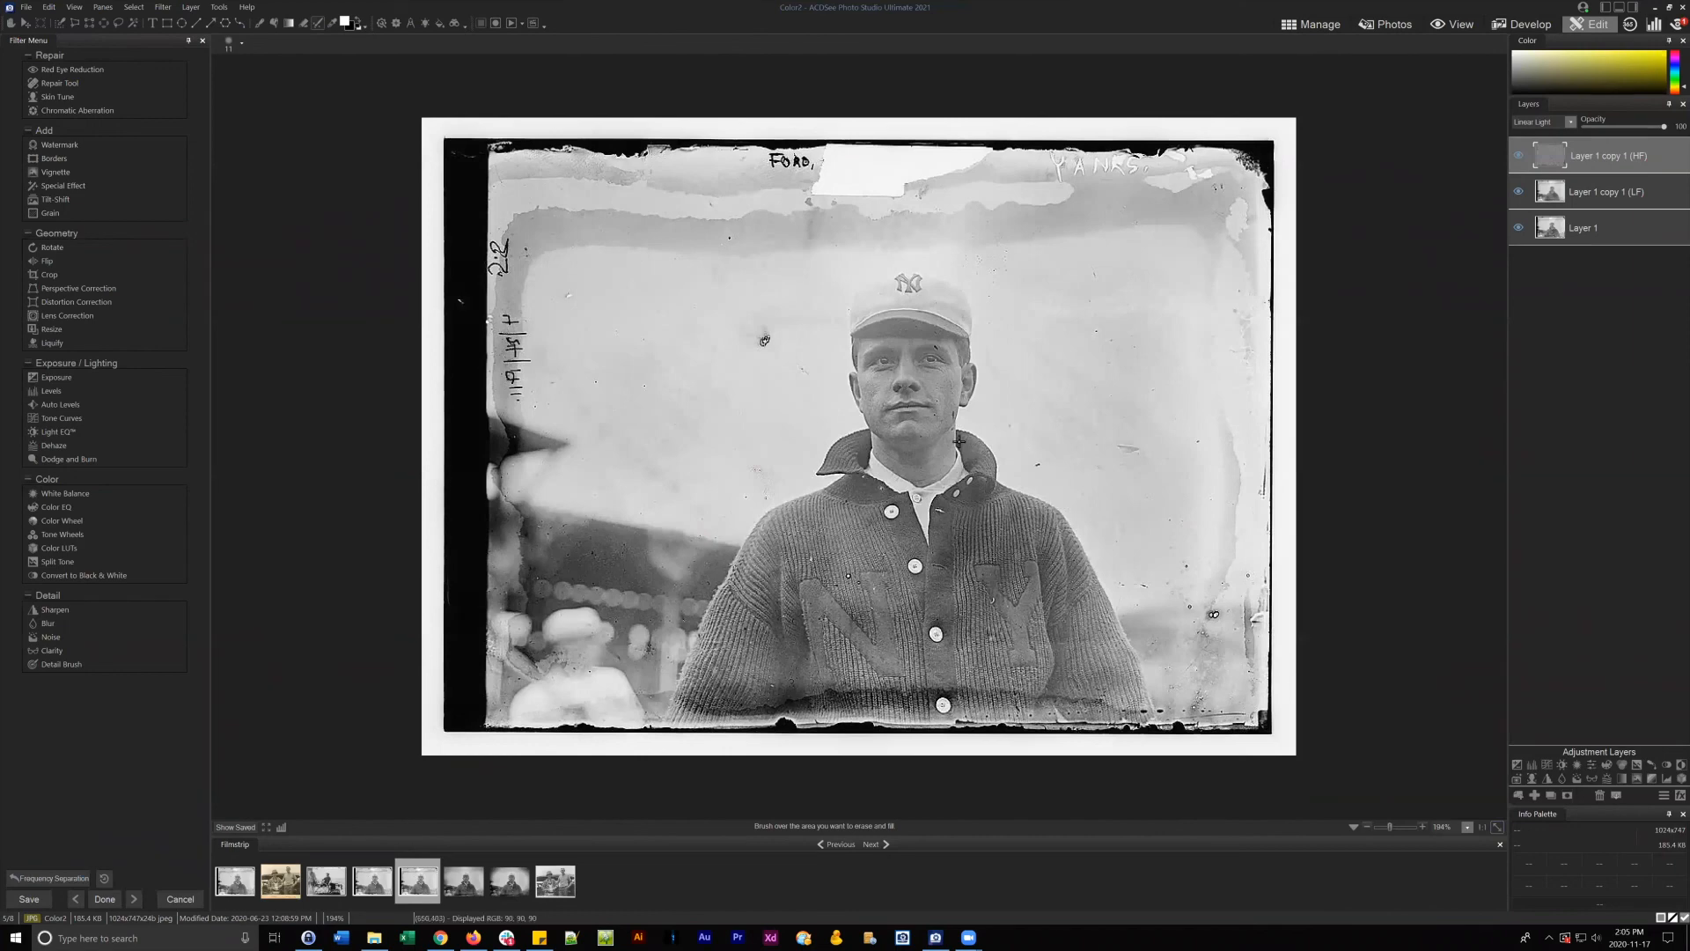
- Toggle the visibility of the high-frequency and low-frequency layers off and on to compare their effect
{"action": "left_click", "coordinate": [1518, 155]}
{"action": "left_click", "coordinate": [1519, 155]}
{"action": "left_click", "coordinate": [1614, 188]}
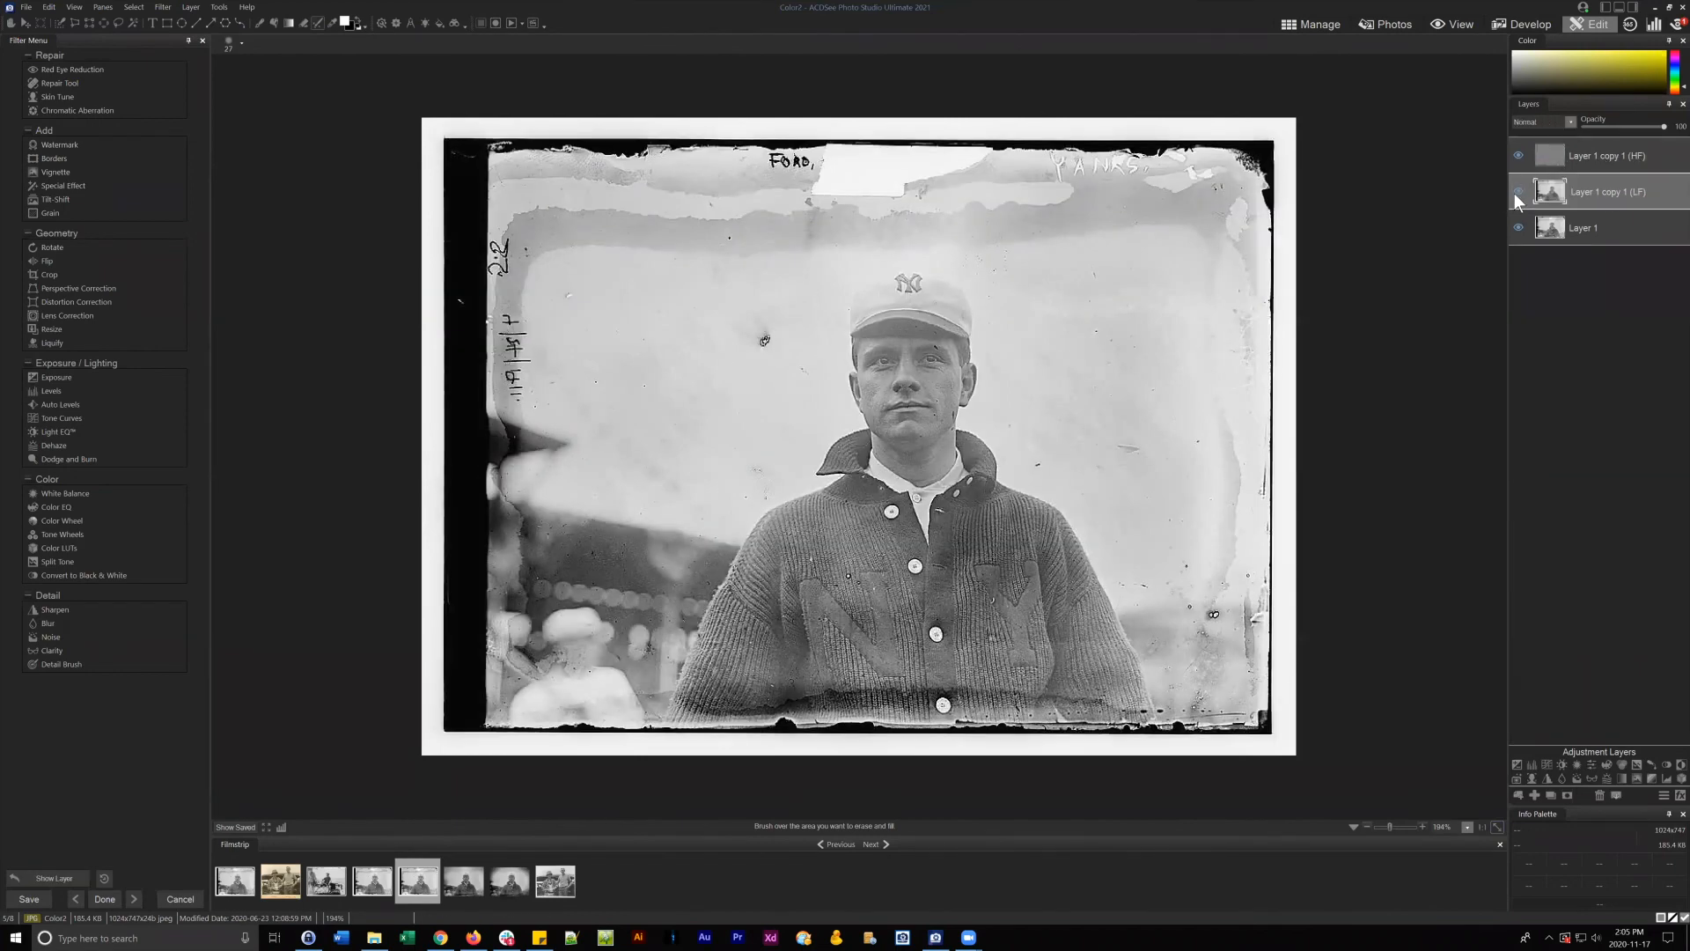
{"action": "left_click", "coordinate": [1515, 193]}
{"action": "left_click", "coordinate": [1516, 193]}
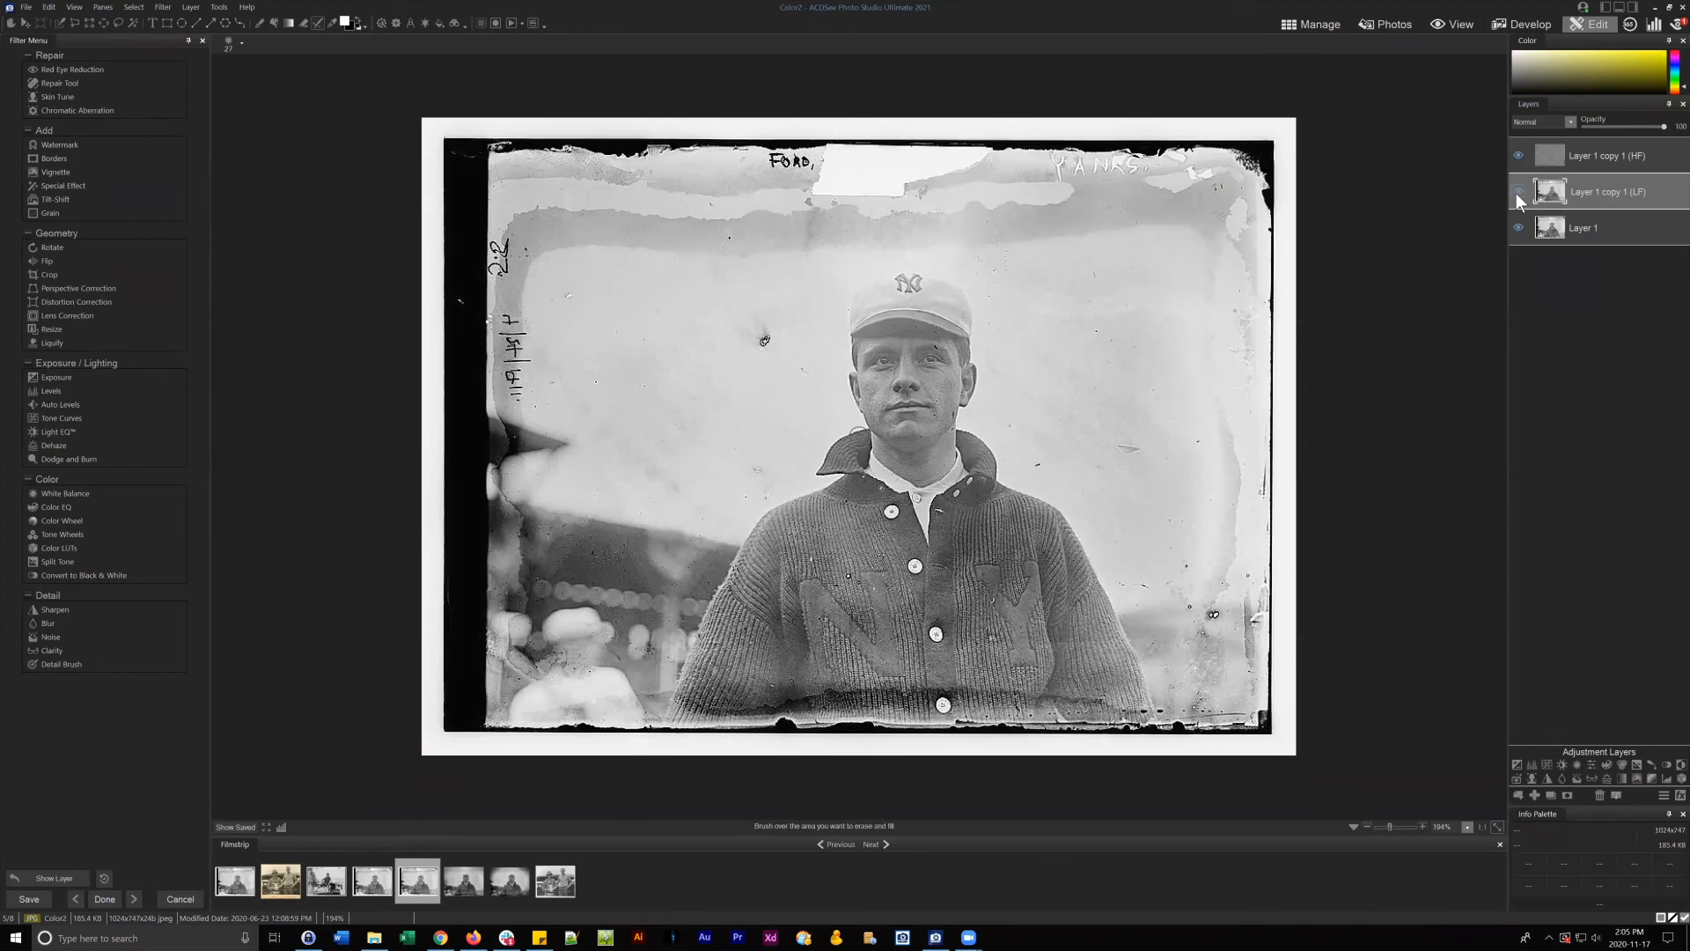
- Clone out the dark blemish left of the player's cap on the high-frequency layer using the Repair Tool's Blended Clone
{"action": "left_click", "coordinate": [1613, 150]}
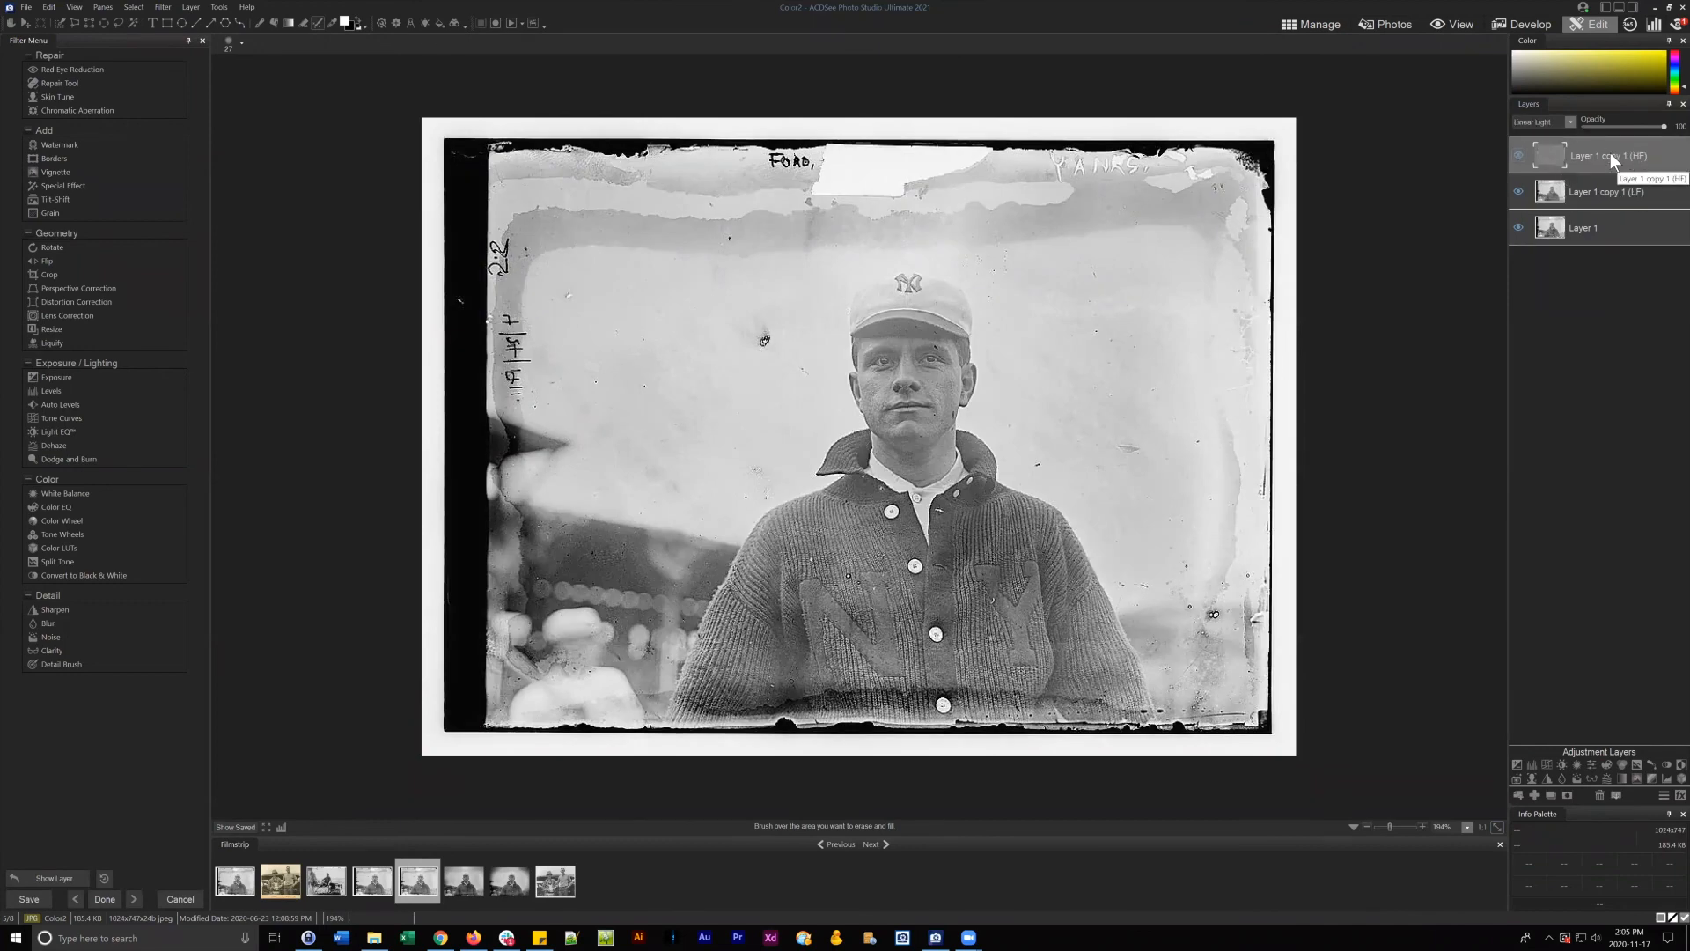
{"action": "left_click", "coordinate": [59, 82]}
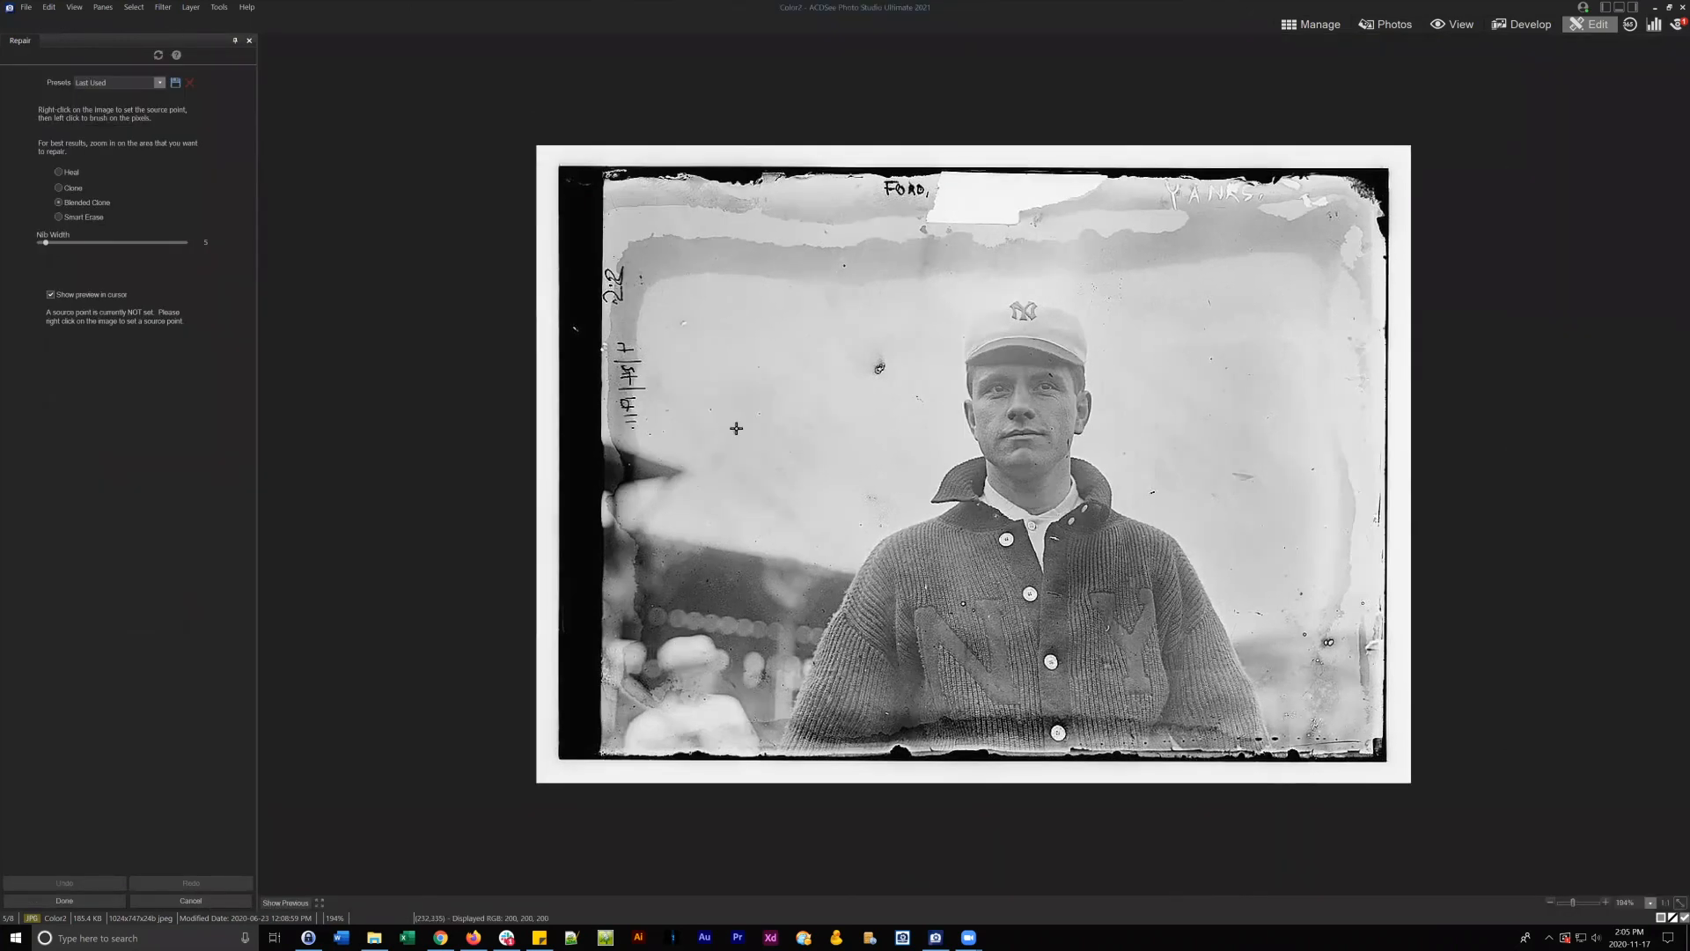
{"action": "scroll", "coordinate": [880, 370], "scroll_direction": "up", "scroll_amount": 5}
{"action": "scroll", "coordinate": [840, 401], "scroll_direction": "up", "scroll_amount": 4}
{"action": "right_click", "coordinate": [839, 399]}
{"action": "left_click", "coordinate": [877, 368]}
- Clone out the background blemishes right of the player, sampling a new source above his shoulder, and apply the repair
{"action": "left_click", "coordinate": [1242, 476]}
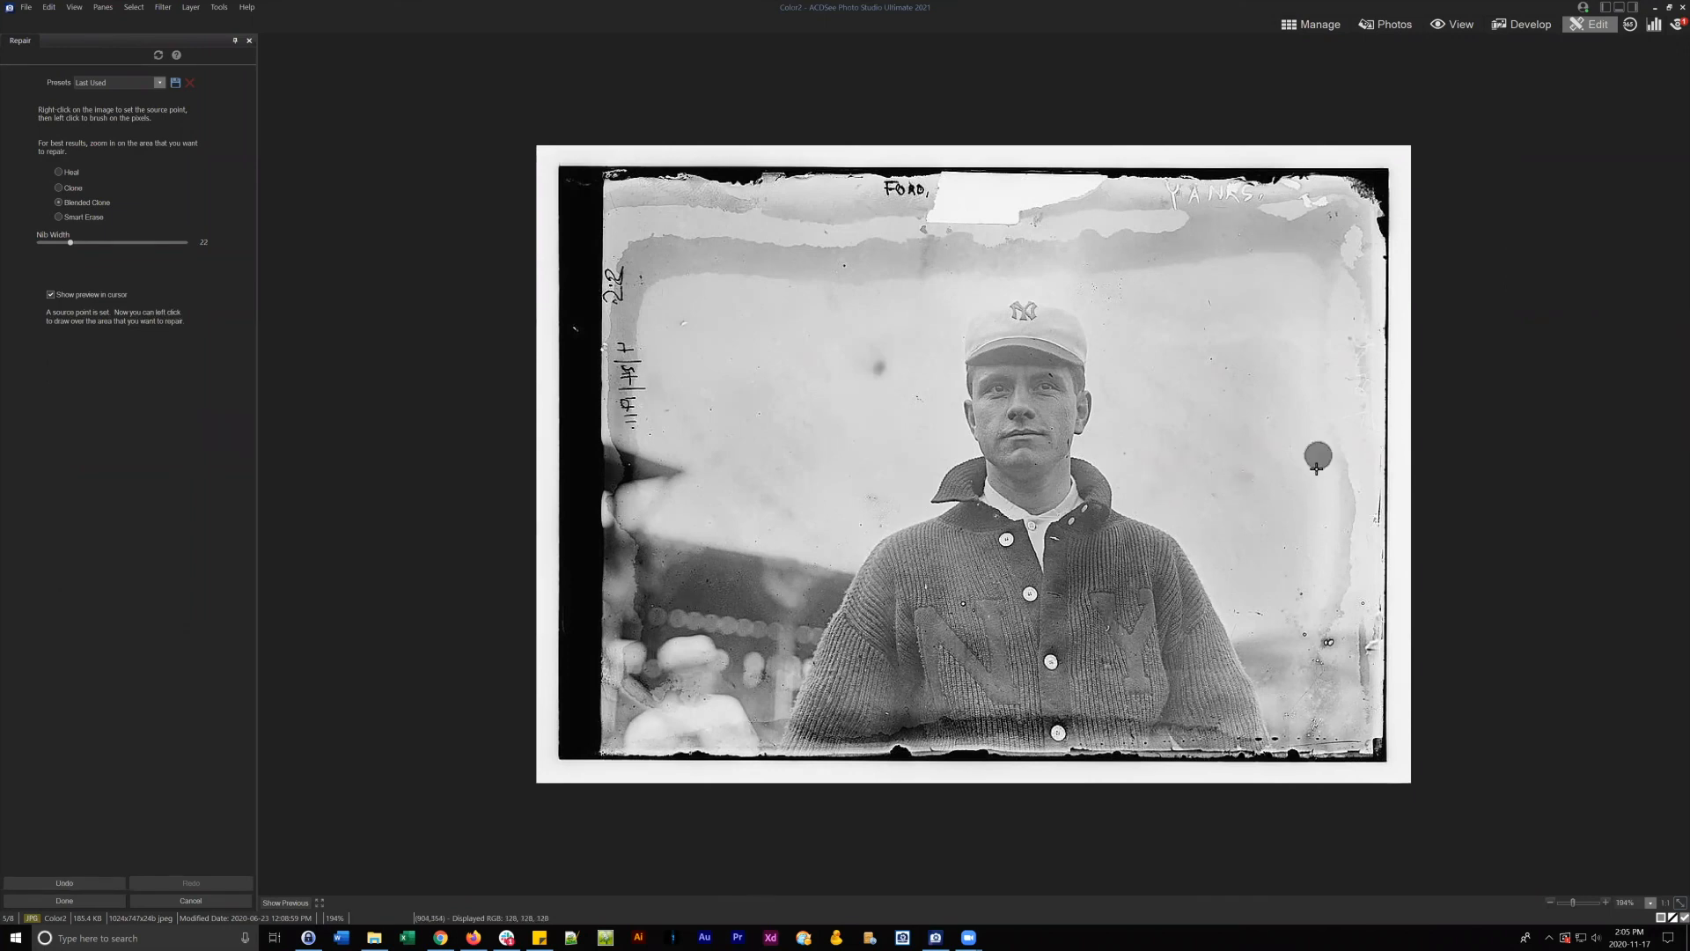
{"action": "left_click", "coordinate": [1329, 643]}
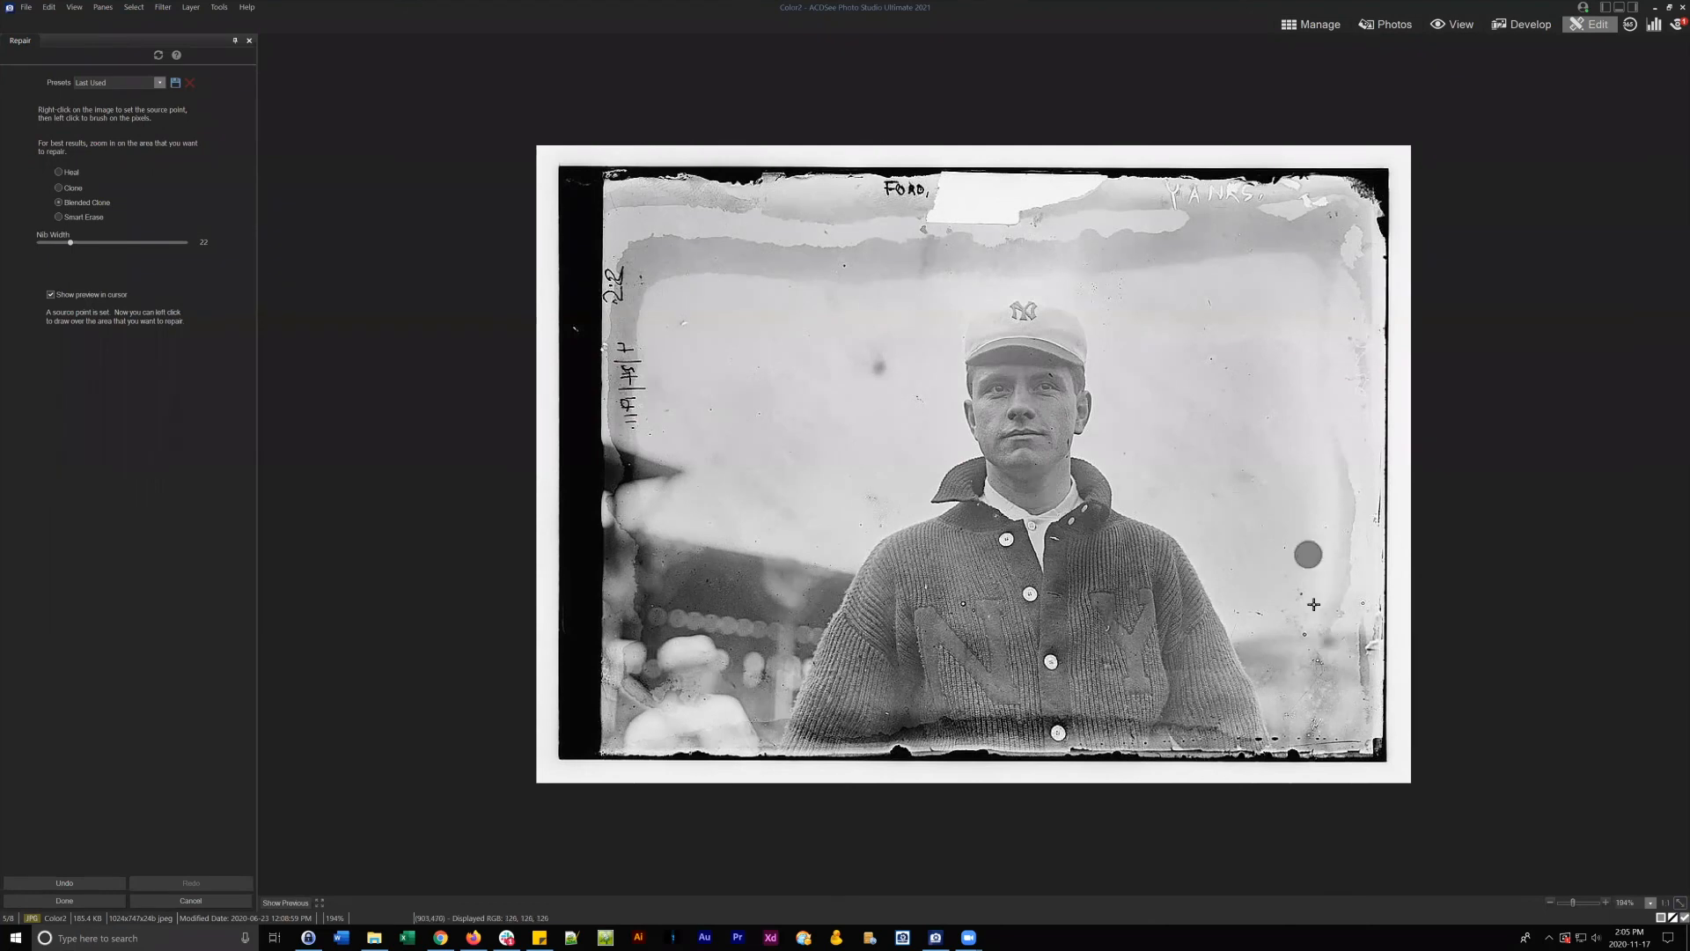
{"action": "right_click", "coordinate": [1257, 616]}
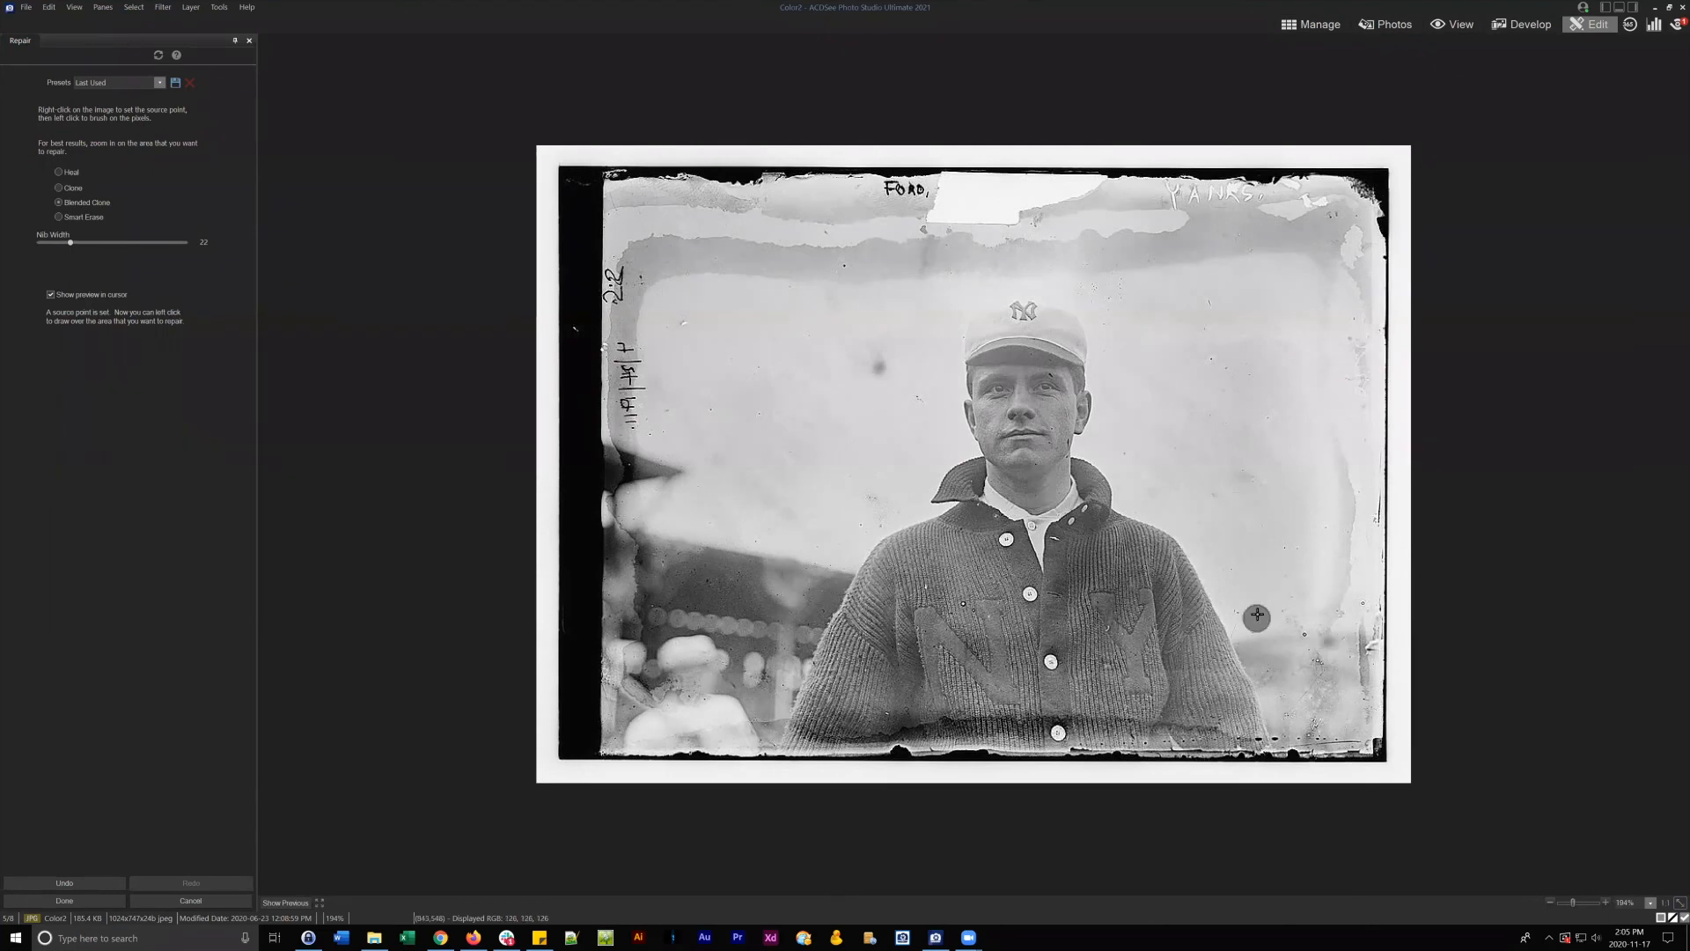
{"action": "scroll", "coordinate": [1303, 610], "scroll_direction": "down", "scroll_amount": 4}
{"action": "left_click", "coordinate": [1305, 633]}
{"action": "scroll", "coordinate": [691, 330], "scroll_direction": "up", "scroll_amount": 2}
{"action": "left_click_drag", "start_coordinate": [1572, 901], "coordinate": [1576, 900]}
{"action": "scroll", "coordinate": [1119, 256], "scroll_direction": "down", "scroll_amount": 5}
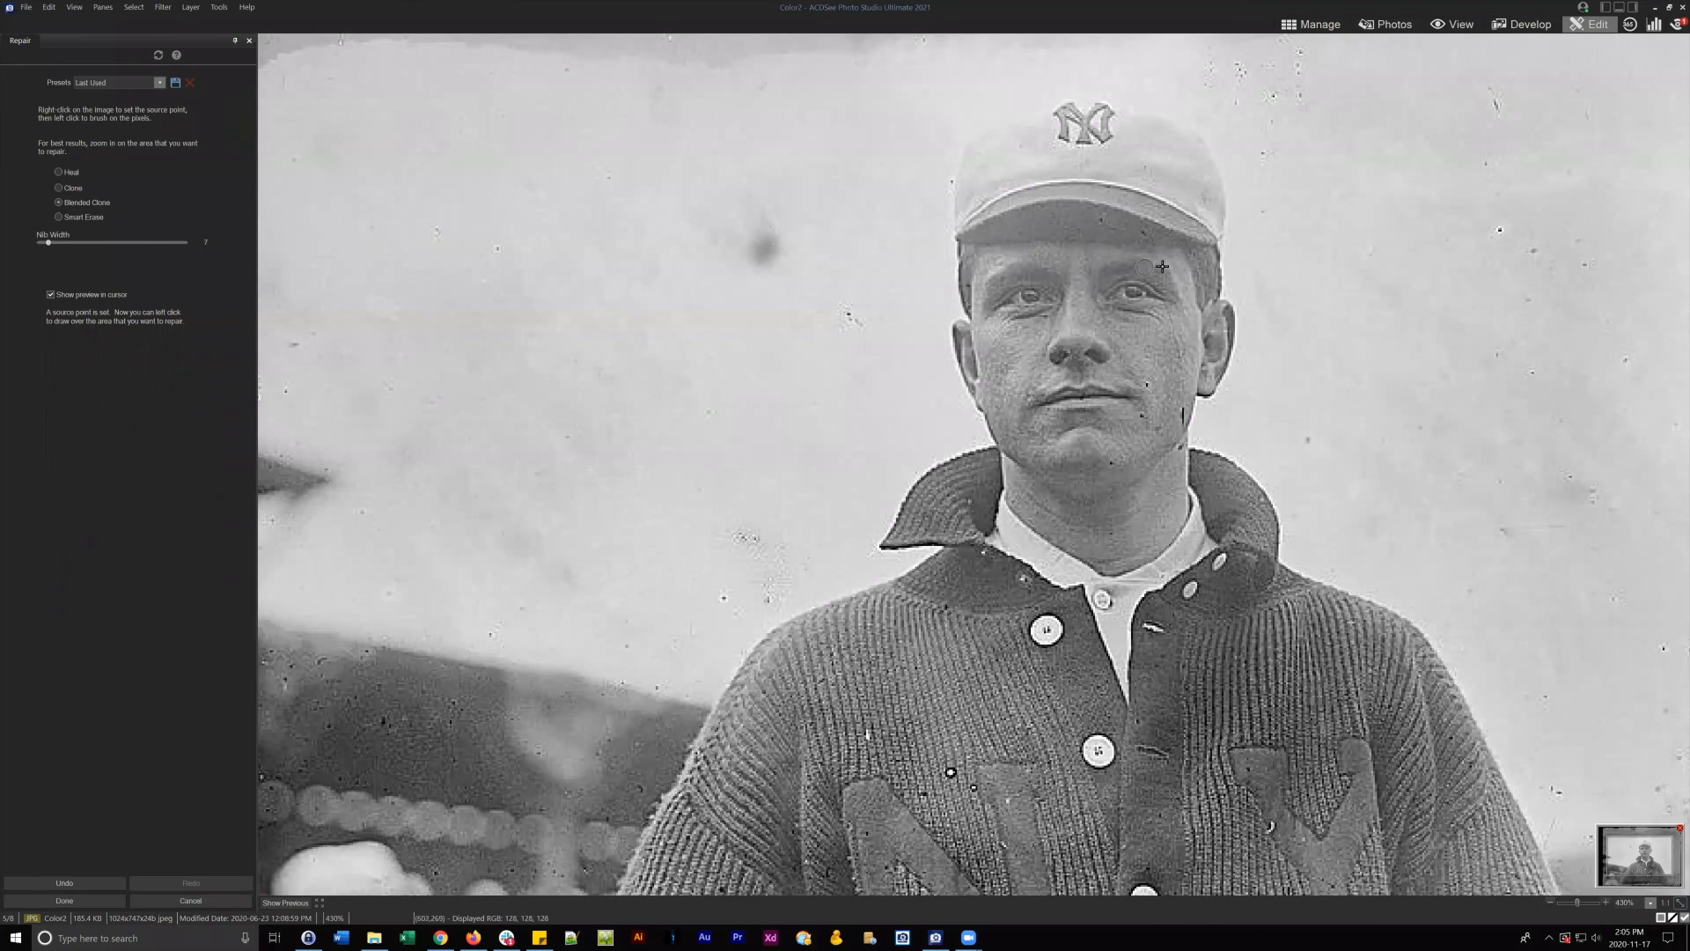
{"action": "scroll", "coordinate": [1121, 249], "scroll_direction": "up", "scroll_amount": 1}
{"action": "scroll", "coordinate": [1150, 269], "scroll_direction": "up", "scroll_amount": 2}
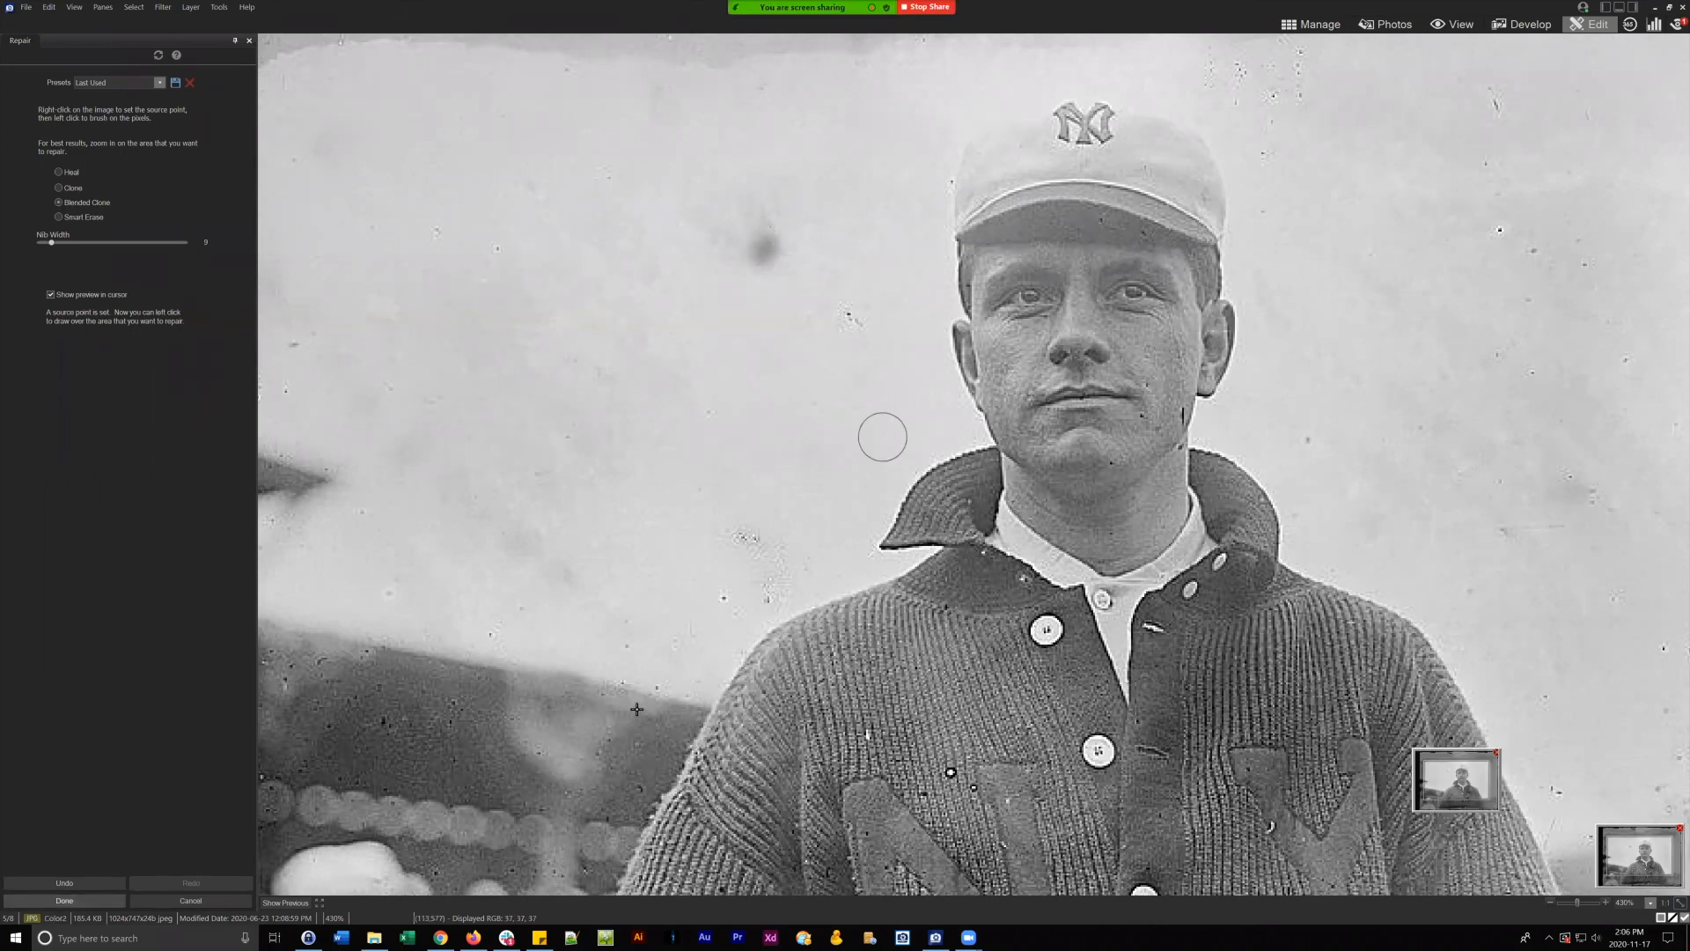
{"action": "key", "text": "Return"}
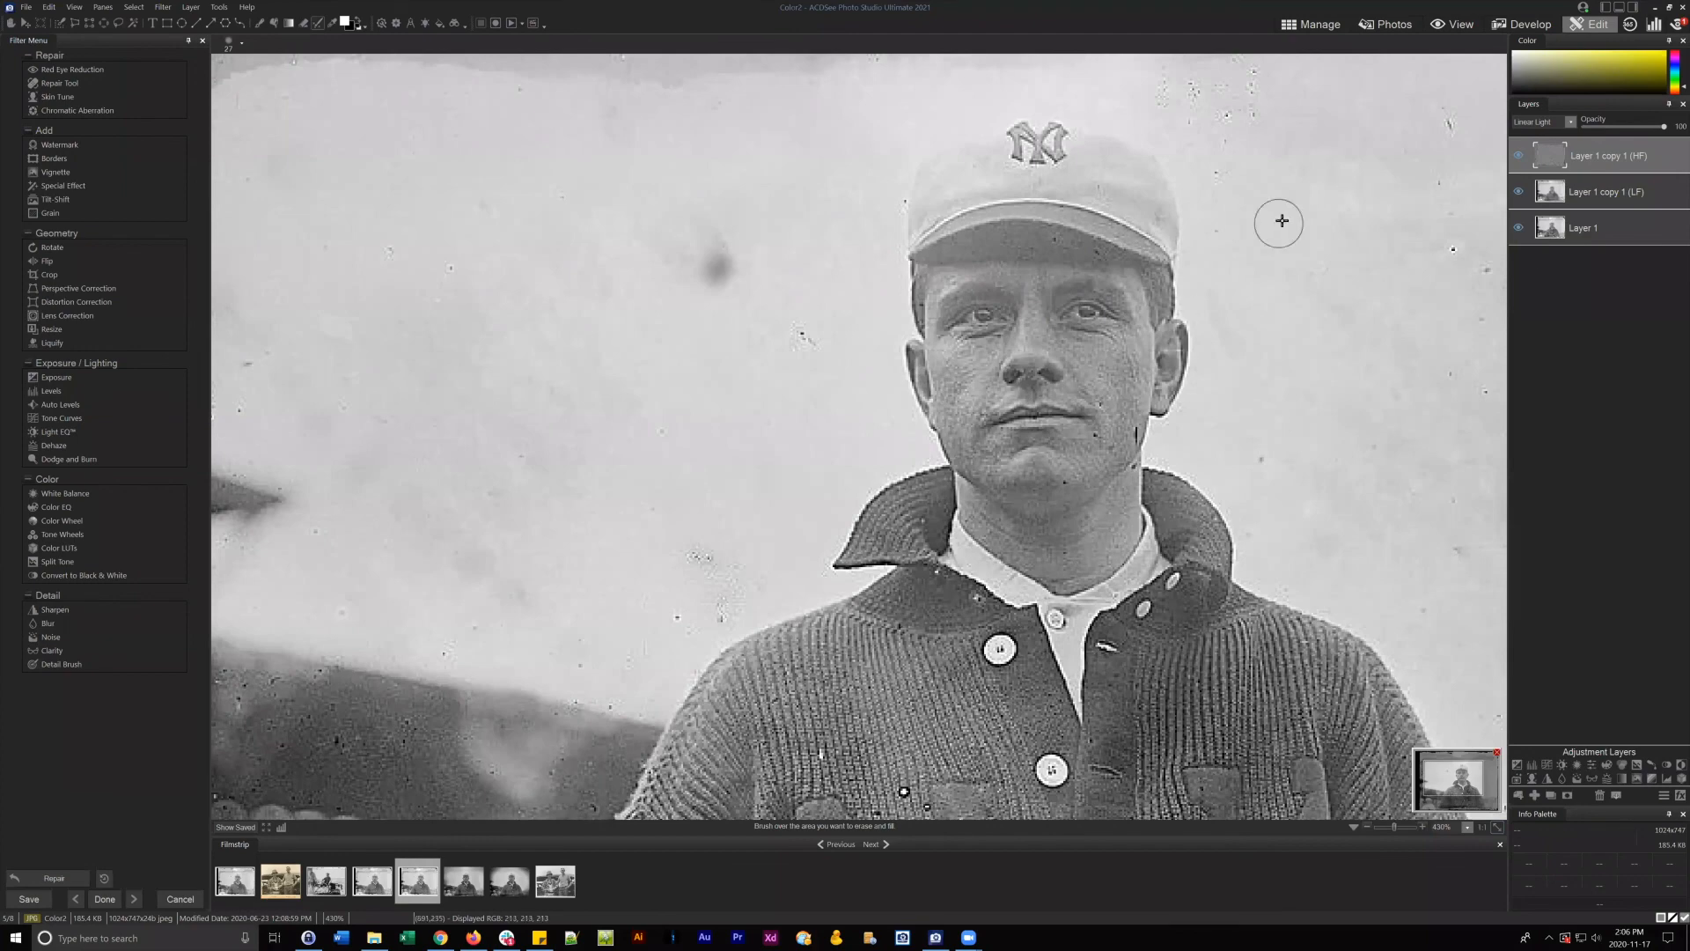
- Try brushing a Gaussian blur with an amount of 46 over the dark background on the low-frequency layer
{"action": "left_click", "coordinate": [1628, 194]}
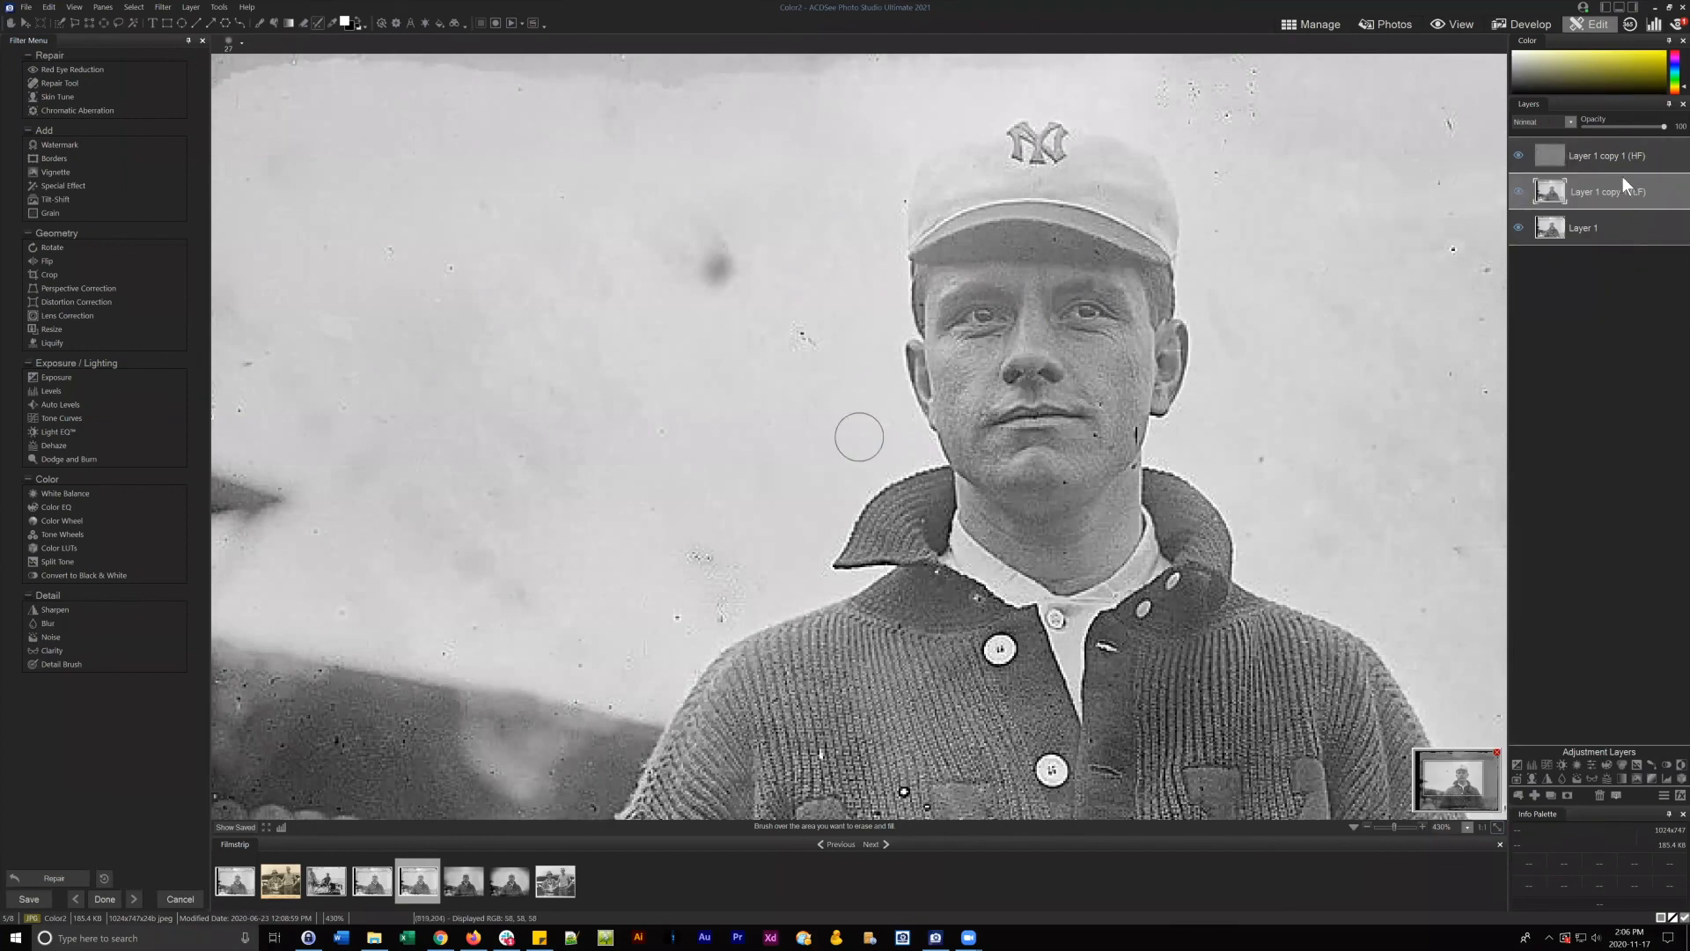
{"action": "left_click", "coordinate": [46, 623]}
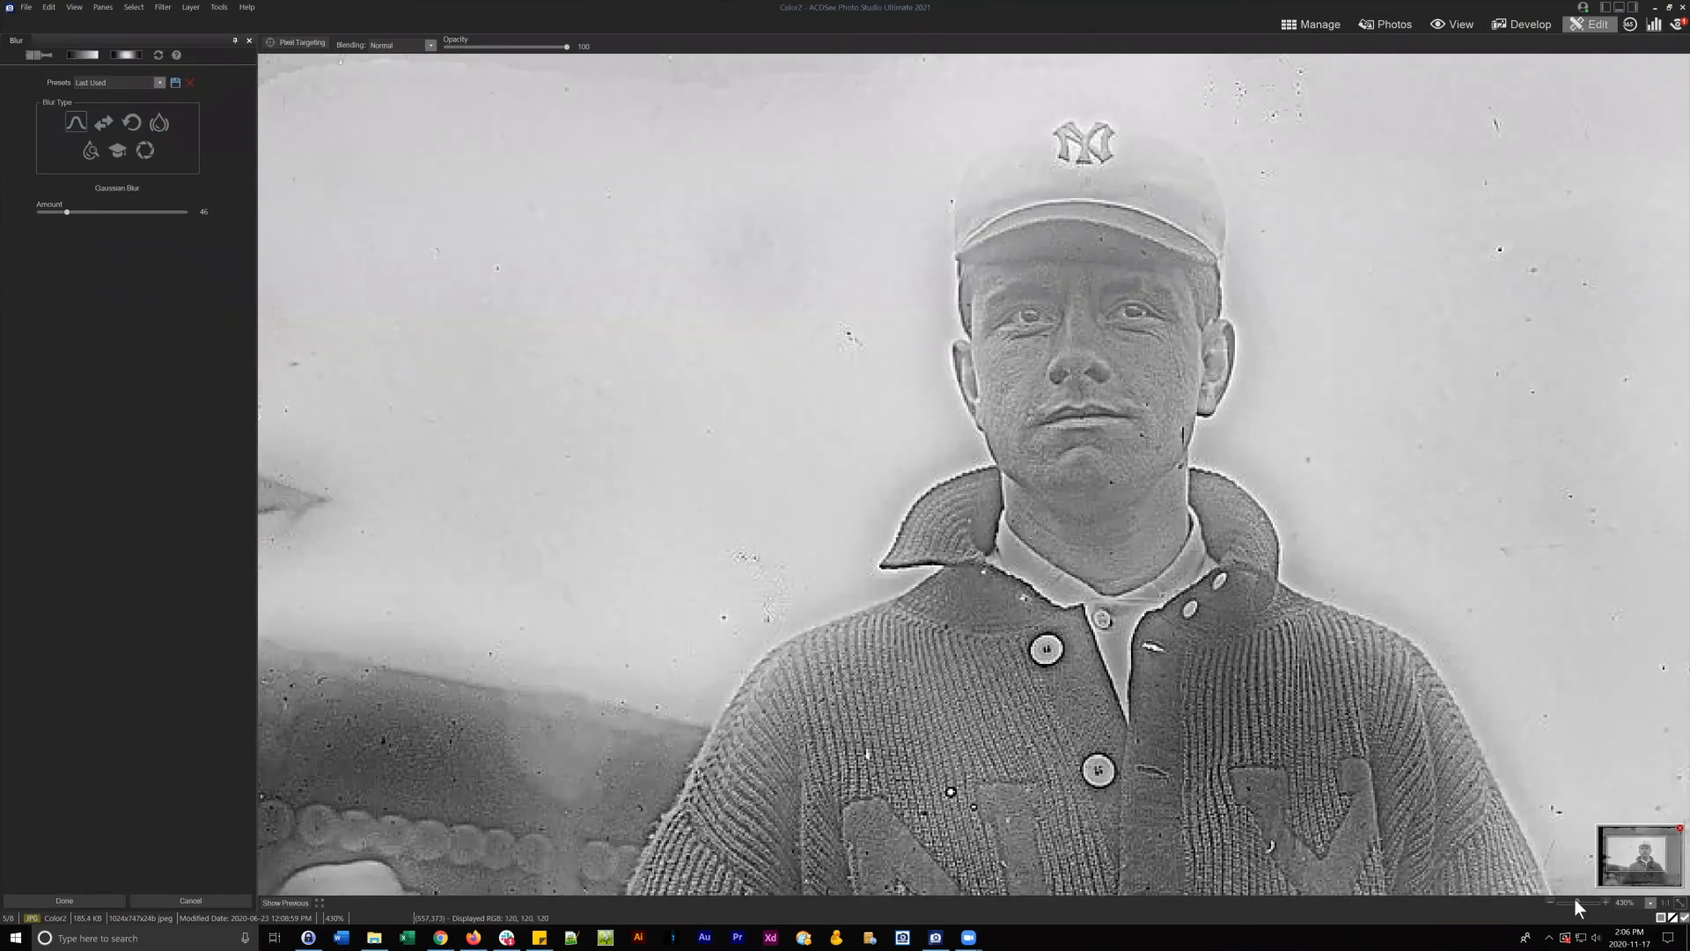
{"action": "left_click_drag", "start_coordinate": [1575, 899], "coordinate": [1571, 899]}
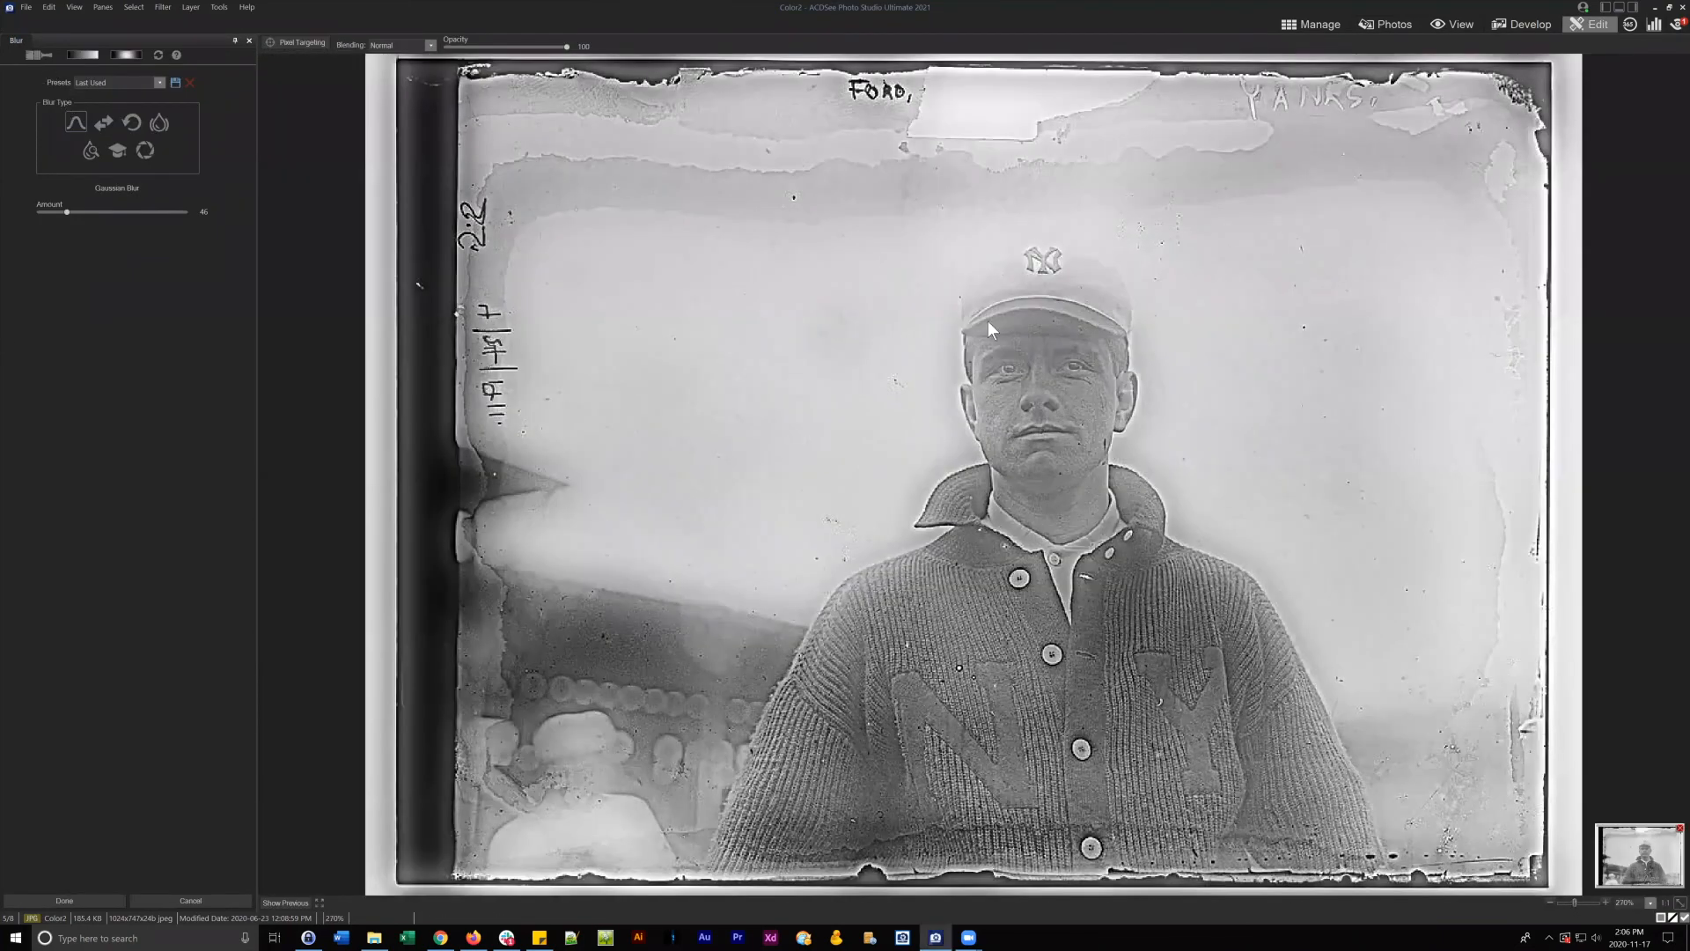
{"action": "left_click", "coordinate": [39, 55]}
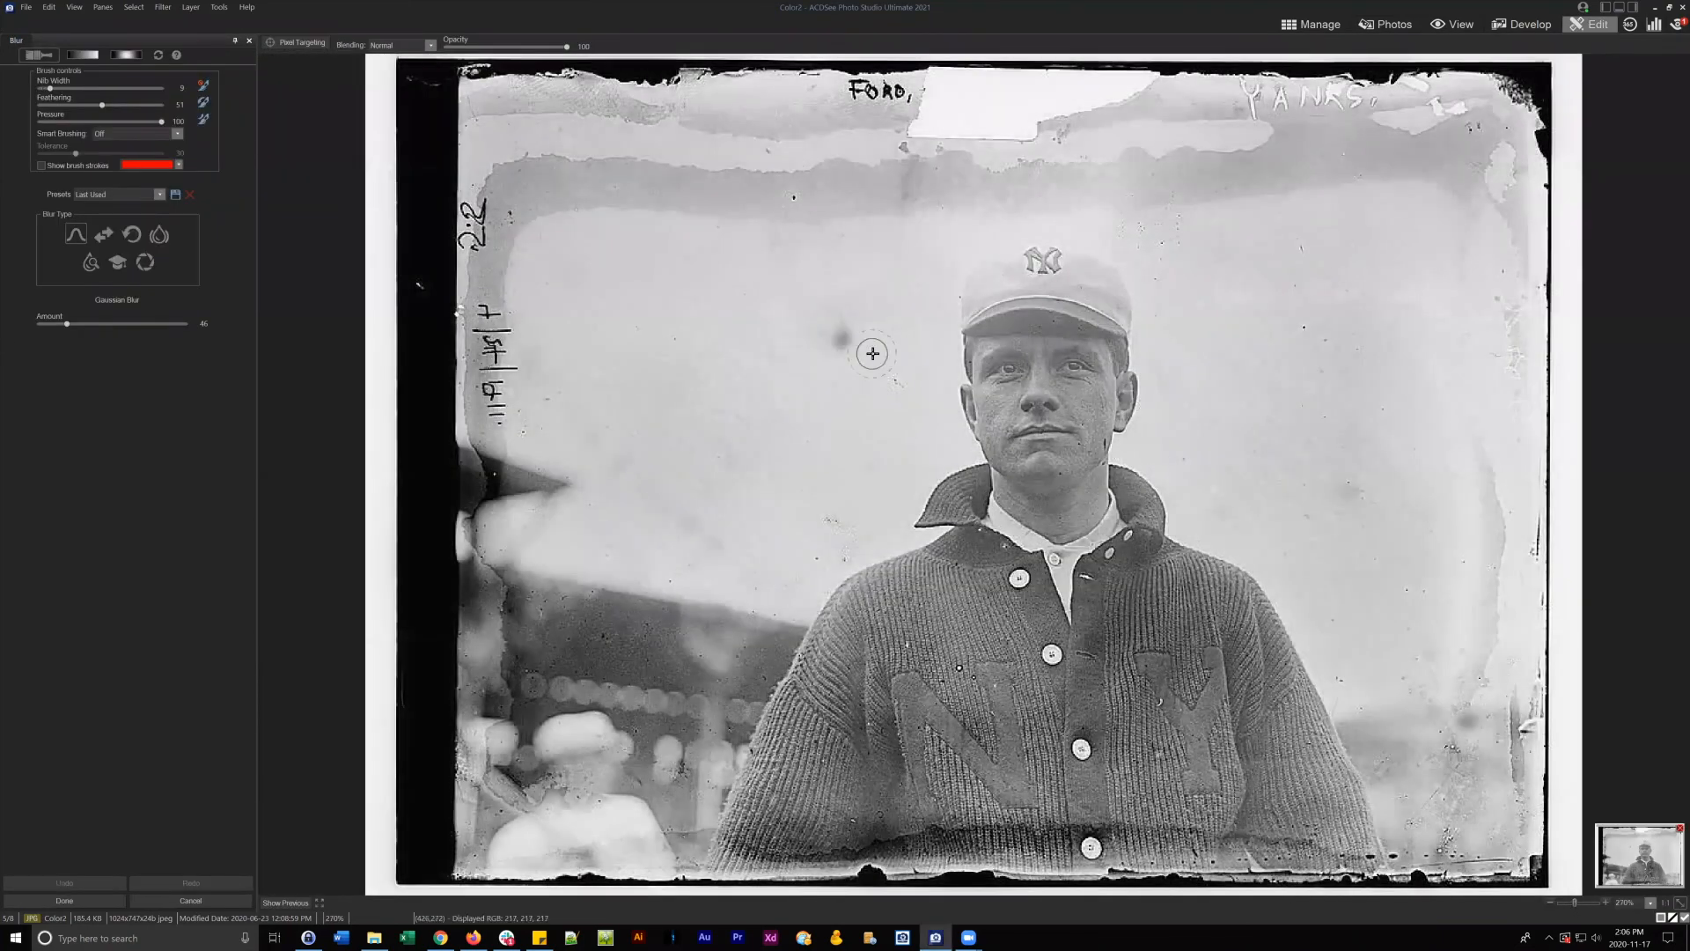
{"action": "scroll", "coordinate": [525, 617], "scroll_direction": "up", "scroll_amount": 5}
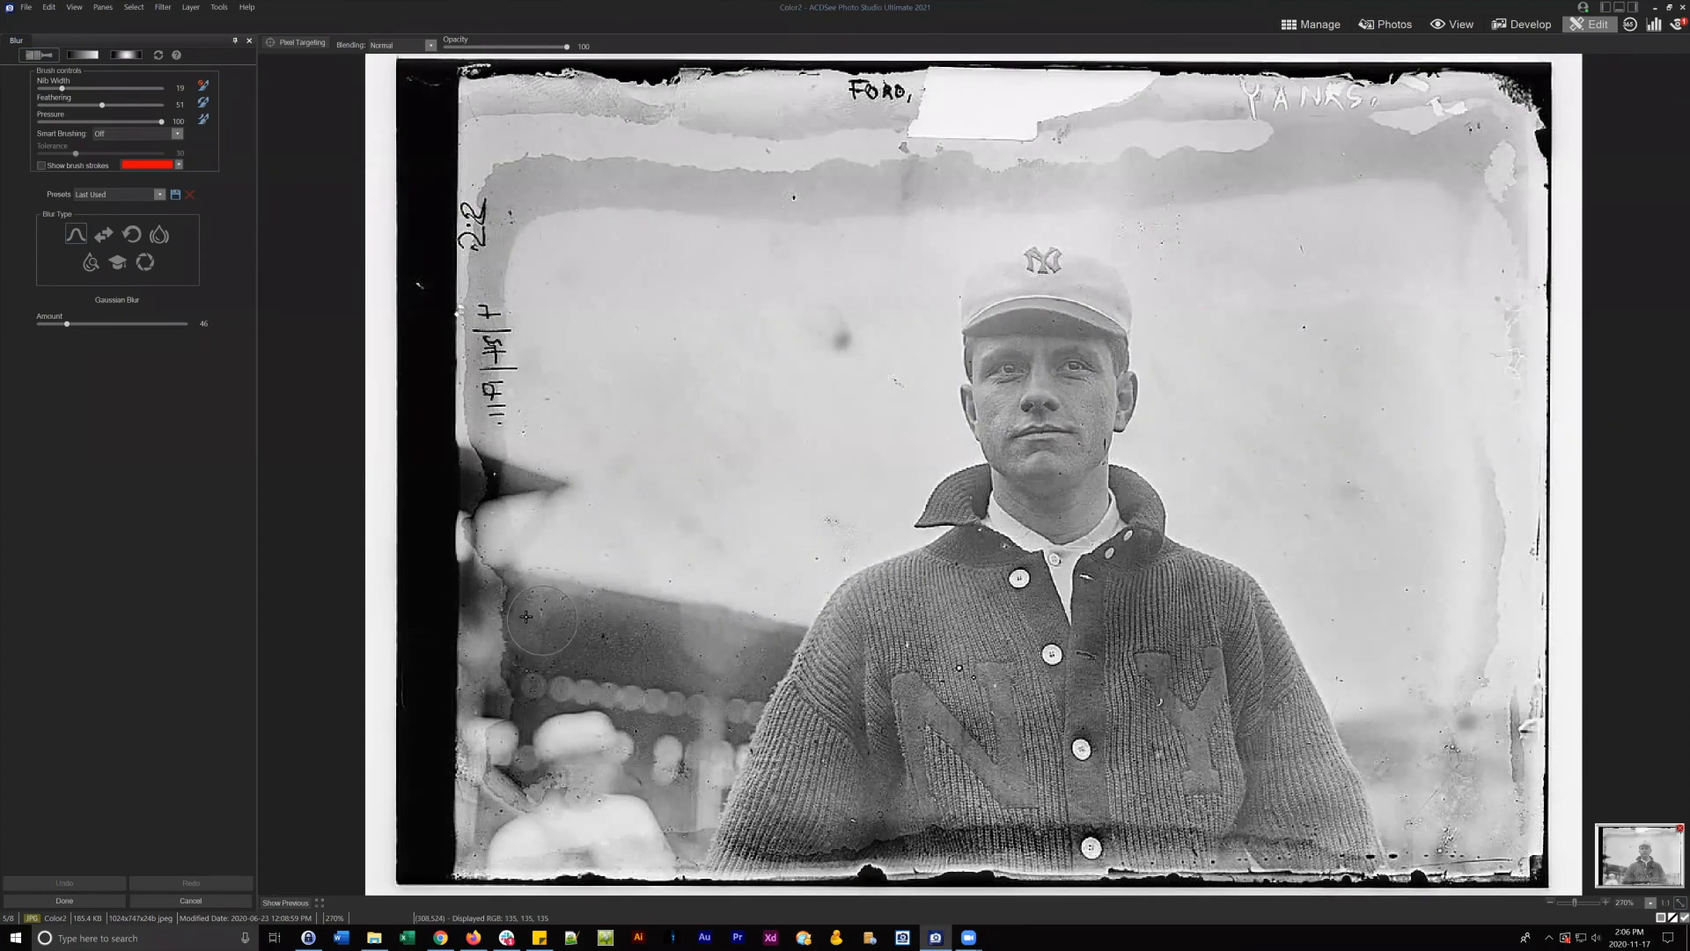
{"action": "left_click", "coordinate": [558, 633]}
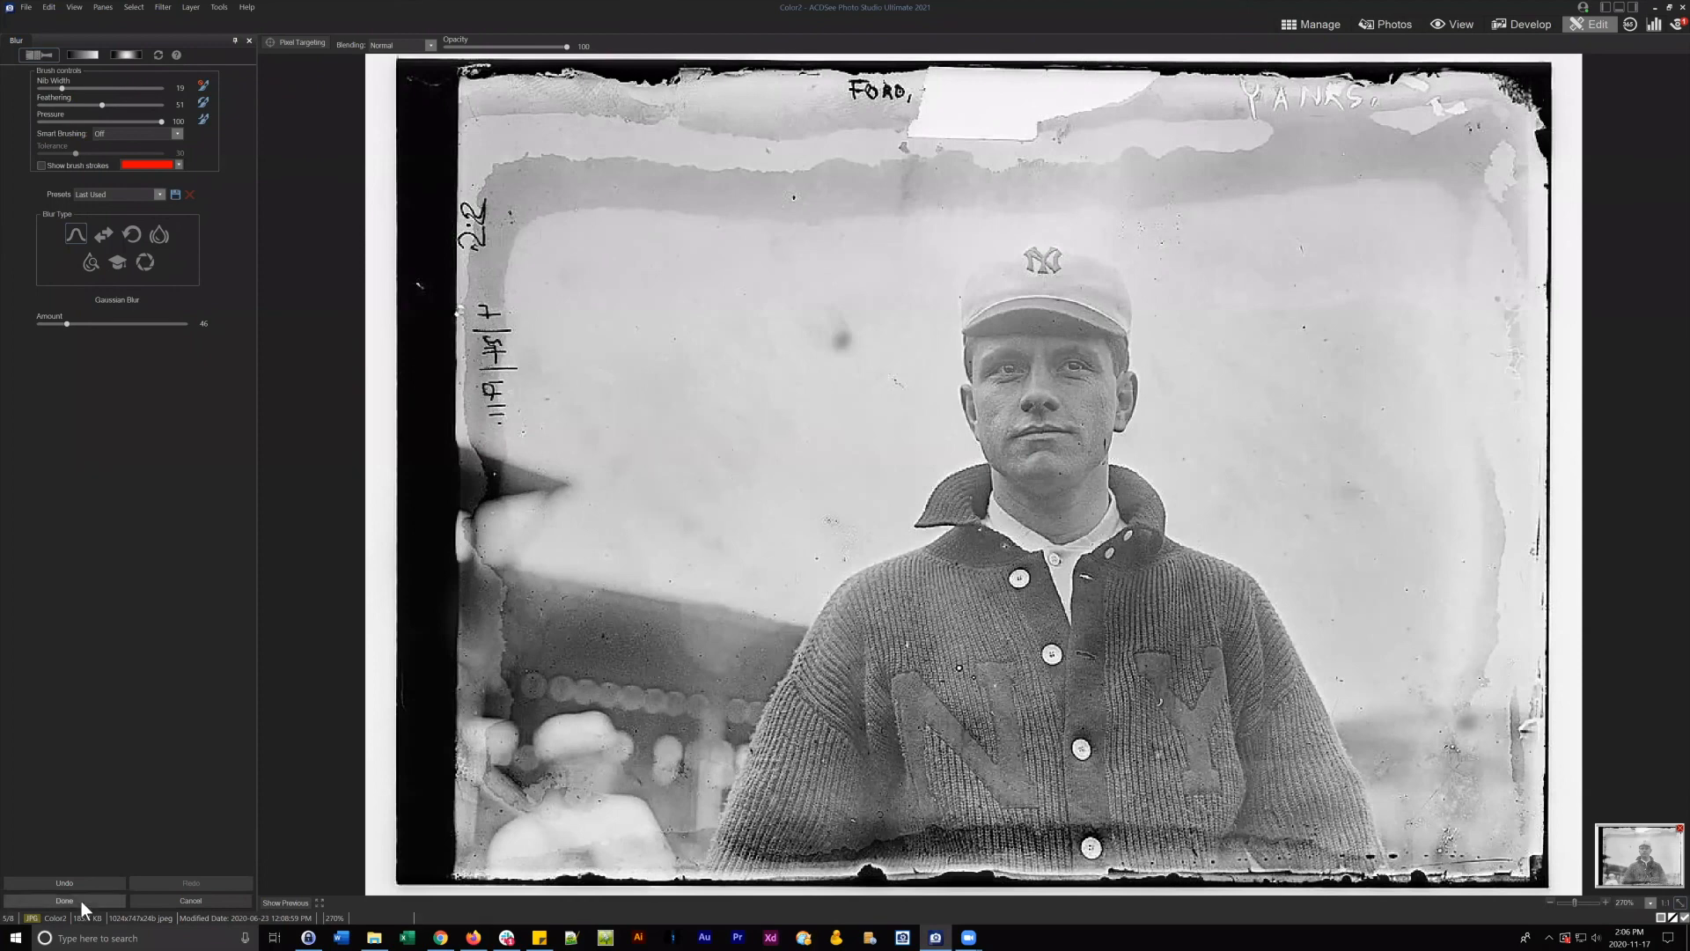
{"action": "left_click", "coordinate": [188, 902]}
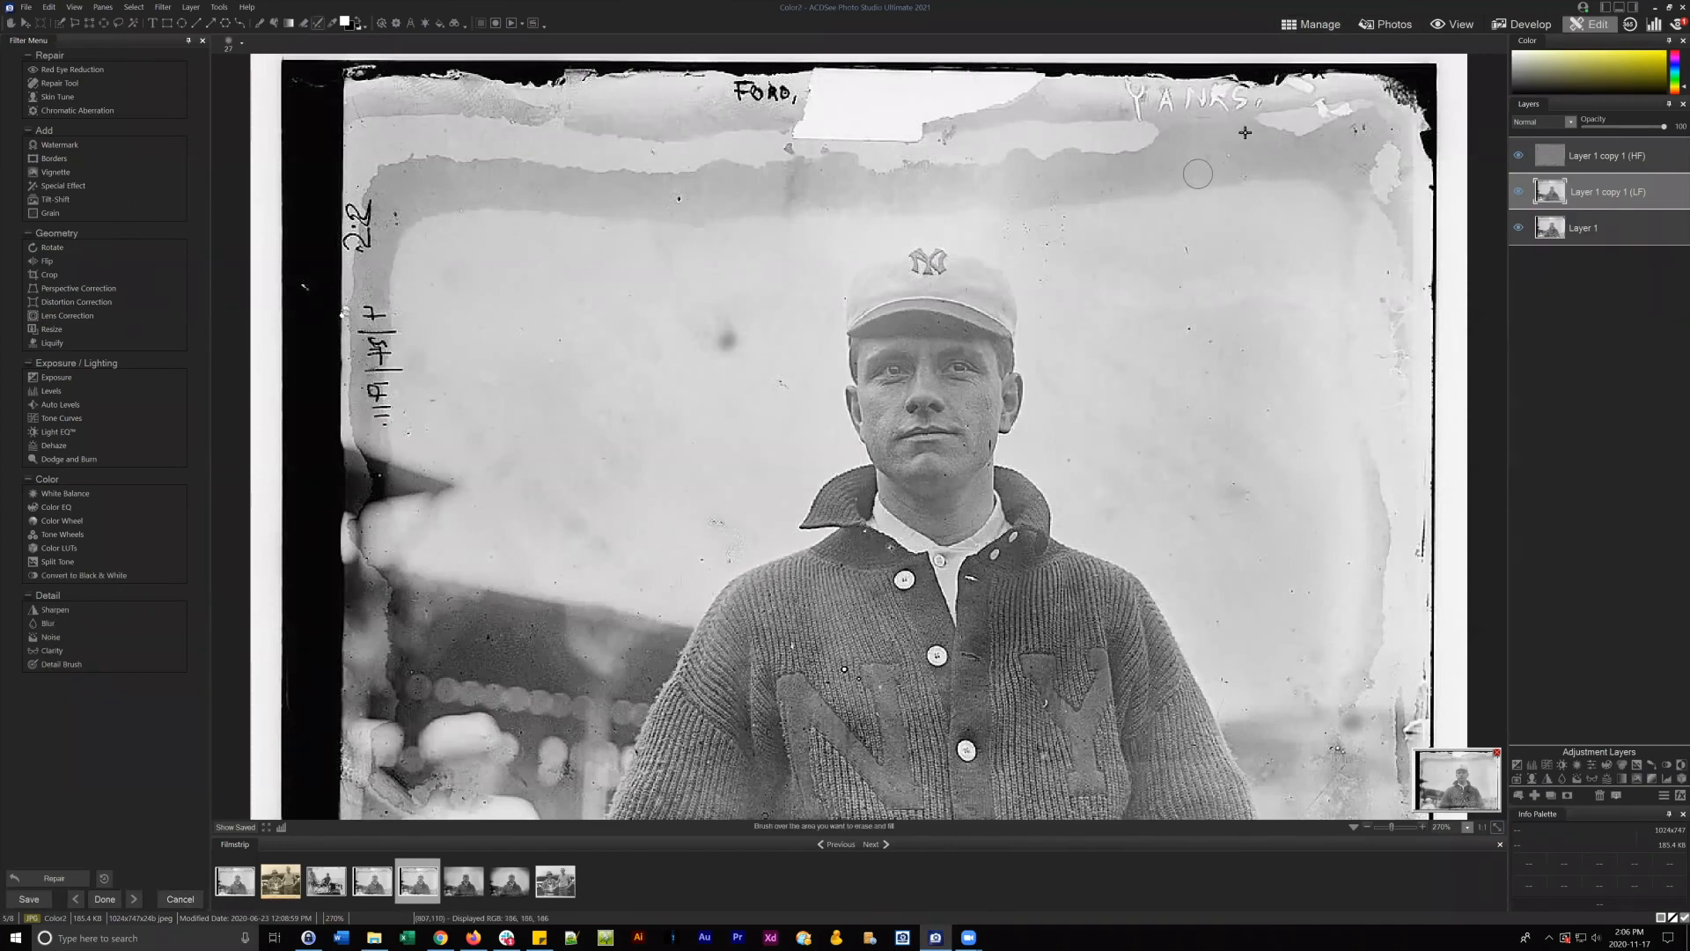
- Discard the baseball photo's changes and open the photo of the sailor at the ship's wheel in Edit mode
{"action": "left_click", "coordinate": [1325, 29]}
{"action": "left_click", "coordinate": [846, 477]}
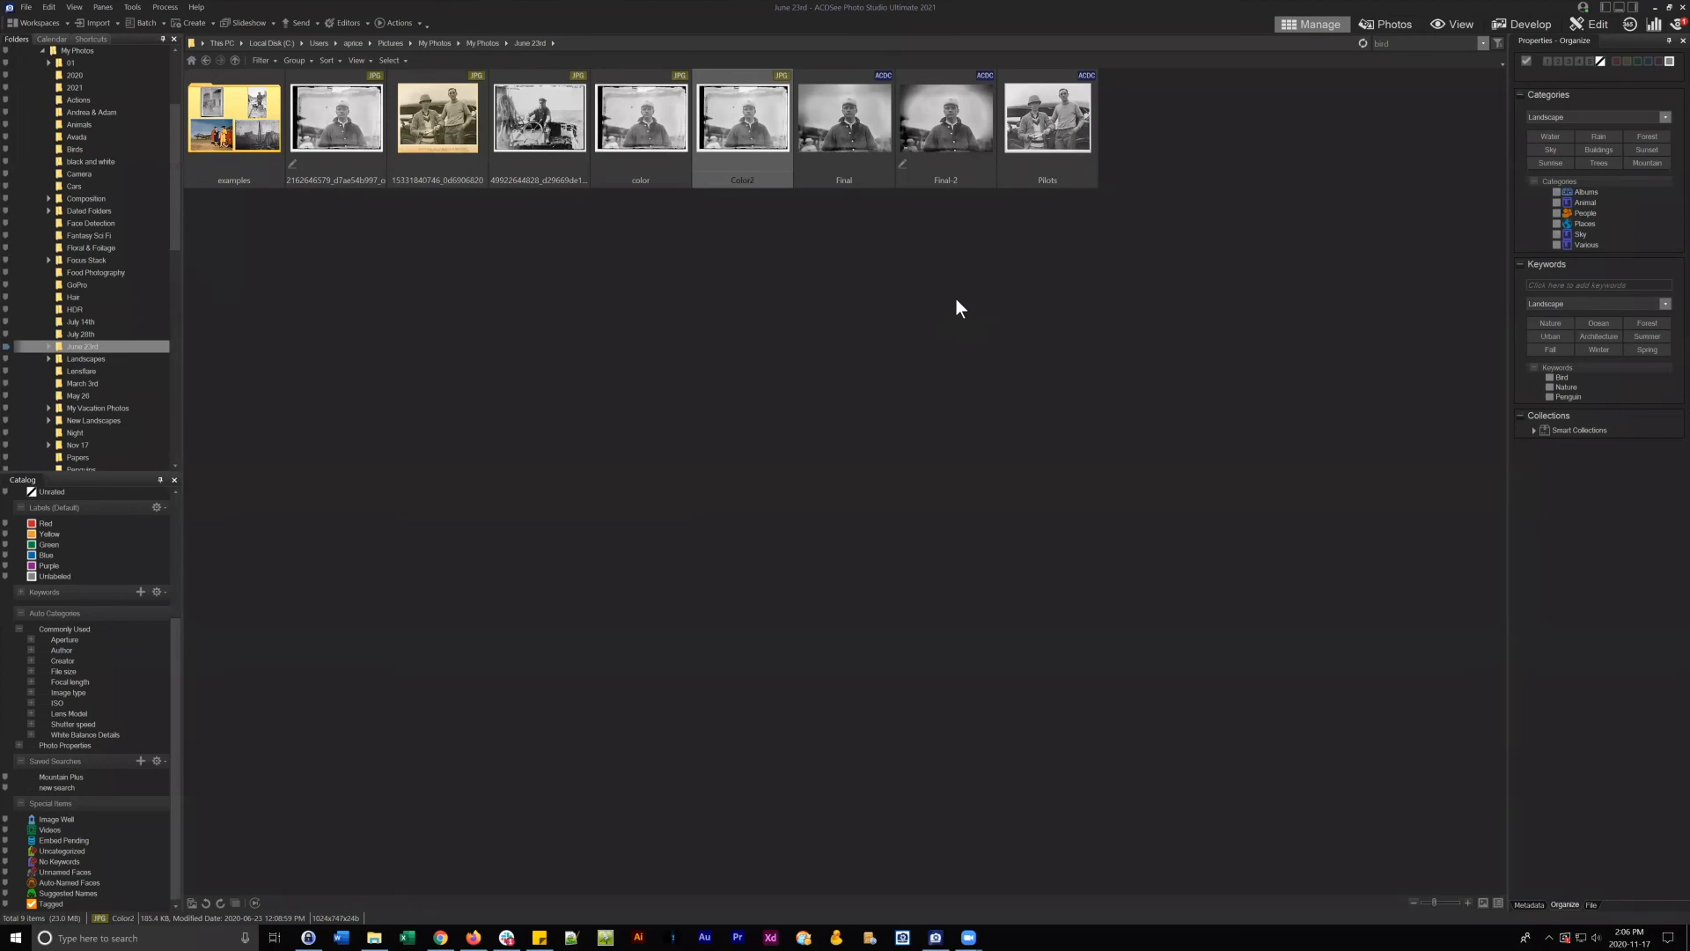
{"action": "left_click", "coordinate": [921, 429]}
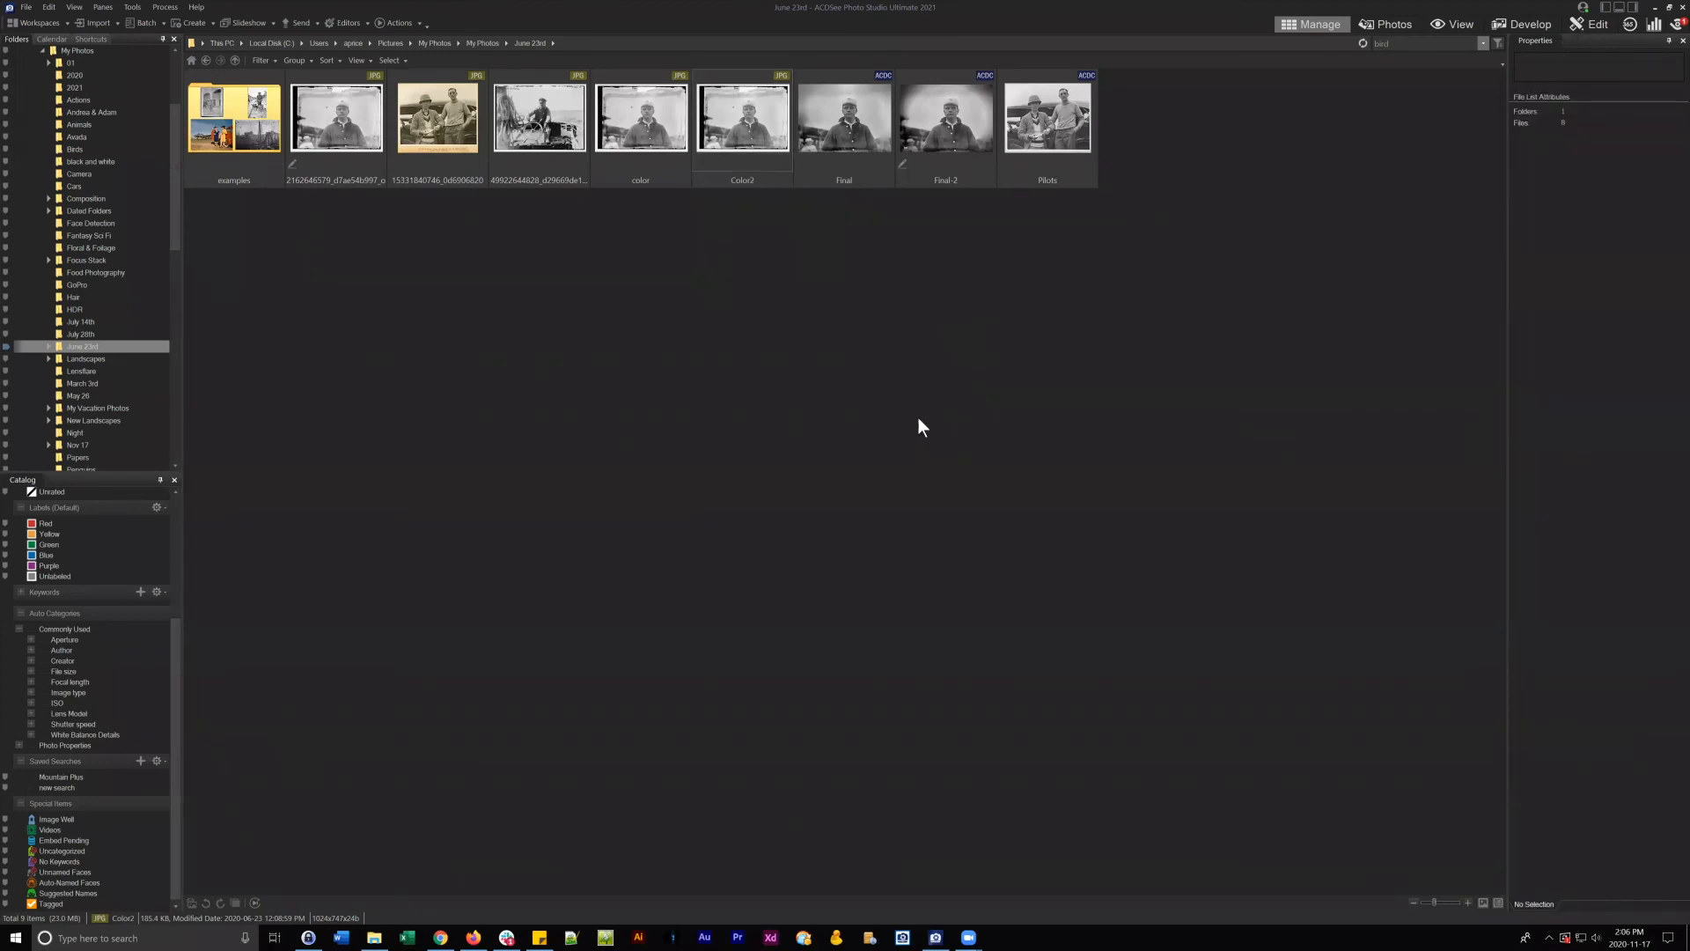
{"action": "left_click", "coordinate": [627, 118]}
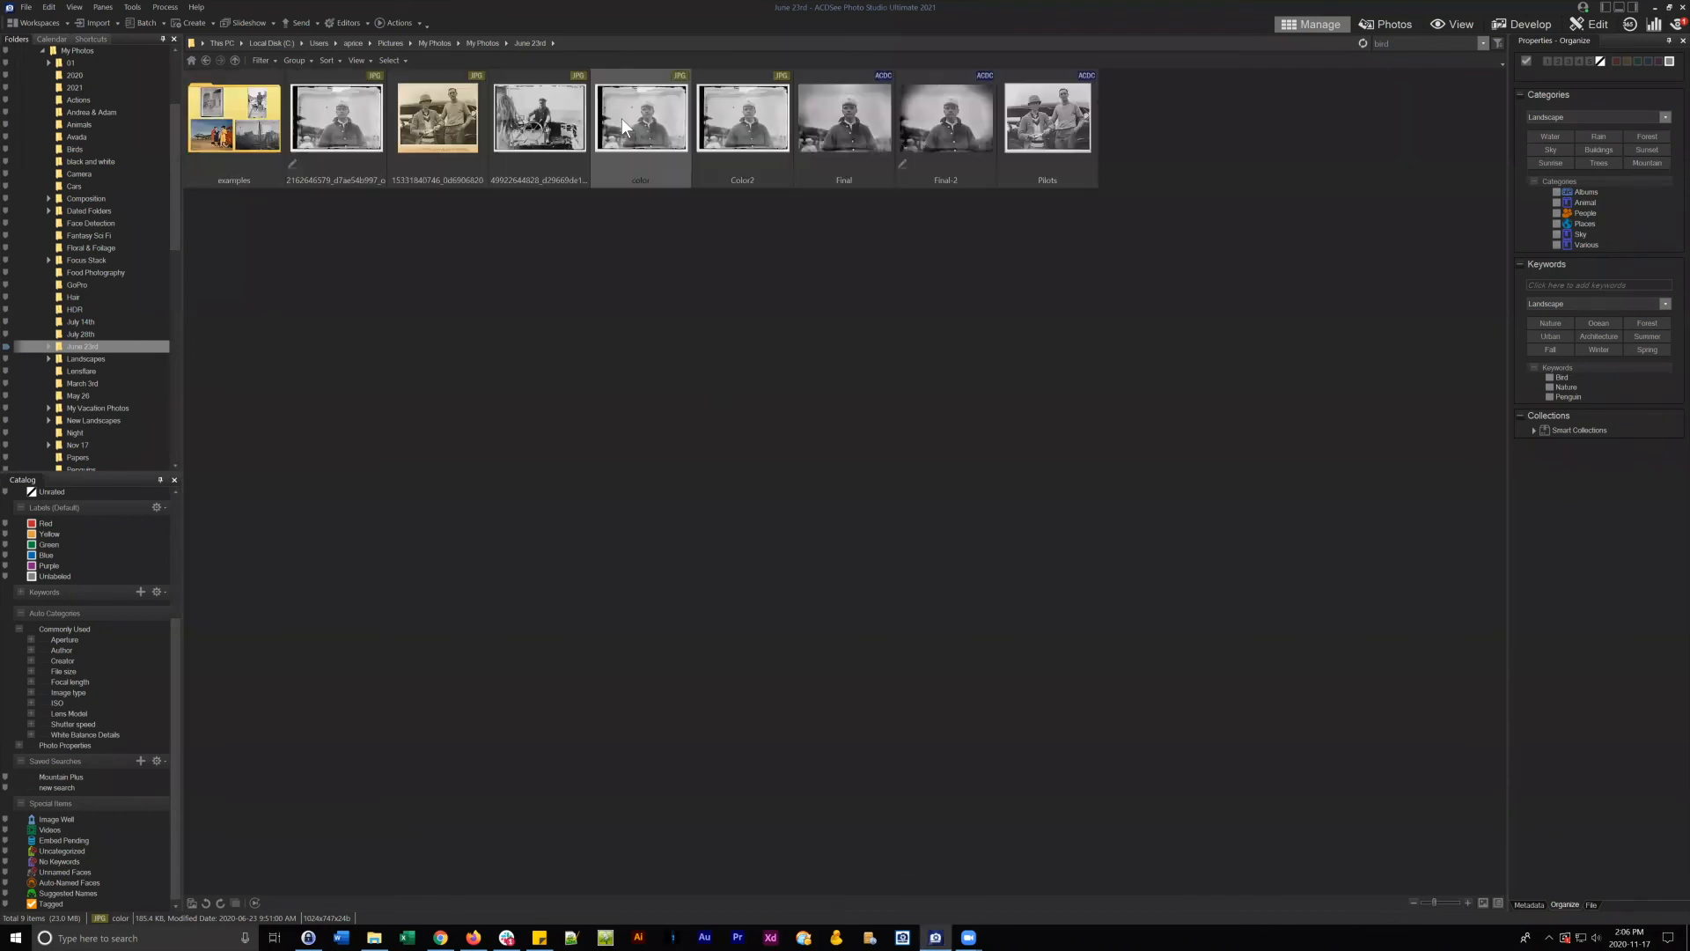
{"action": "left_click", "coordinate": [457, 130]}
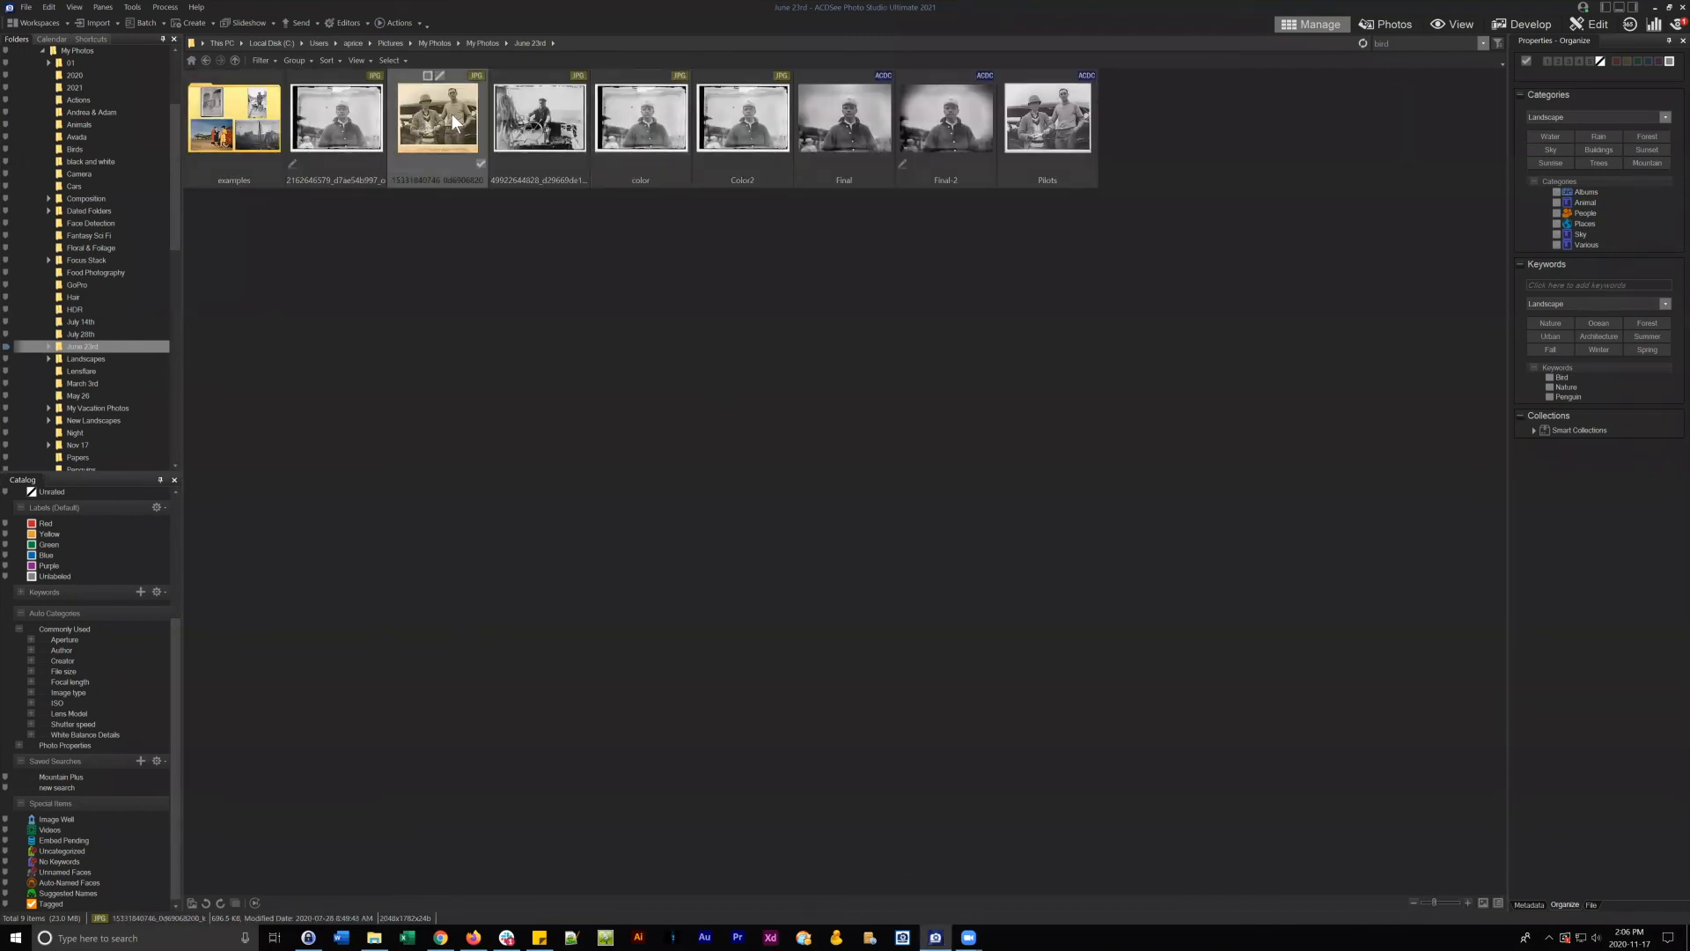
{"action": "left_click", "coordinate": [548, 125]}
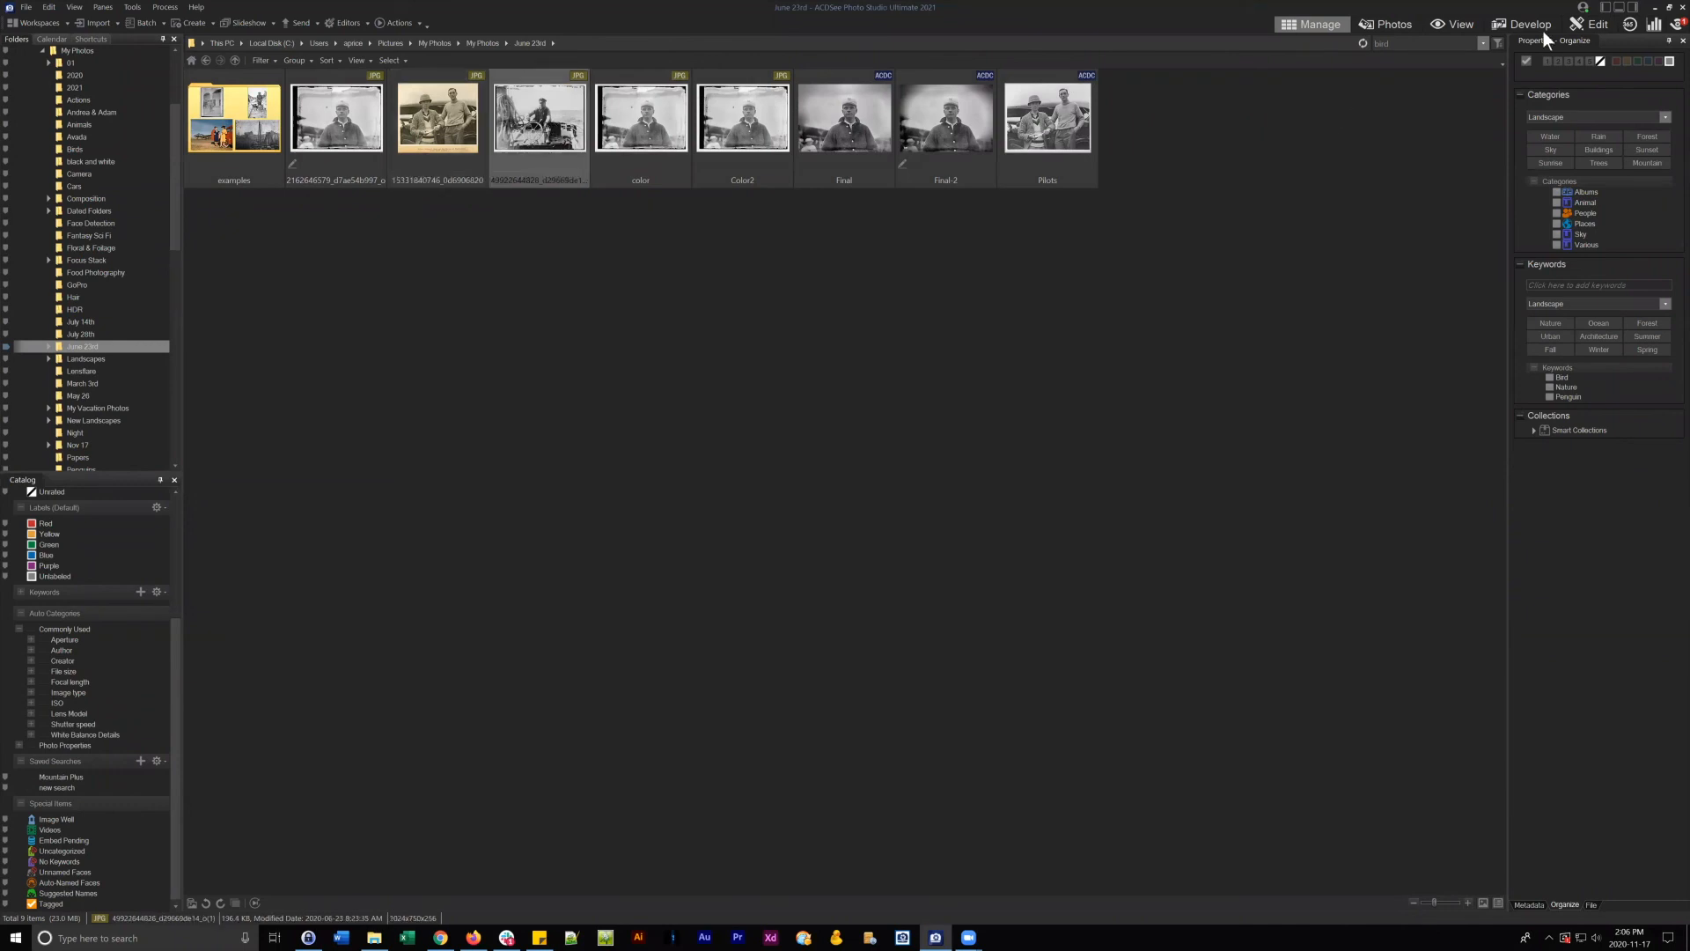
{"action": "left_click", "coordinate": [1593, 24]}
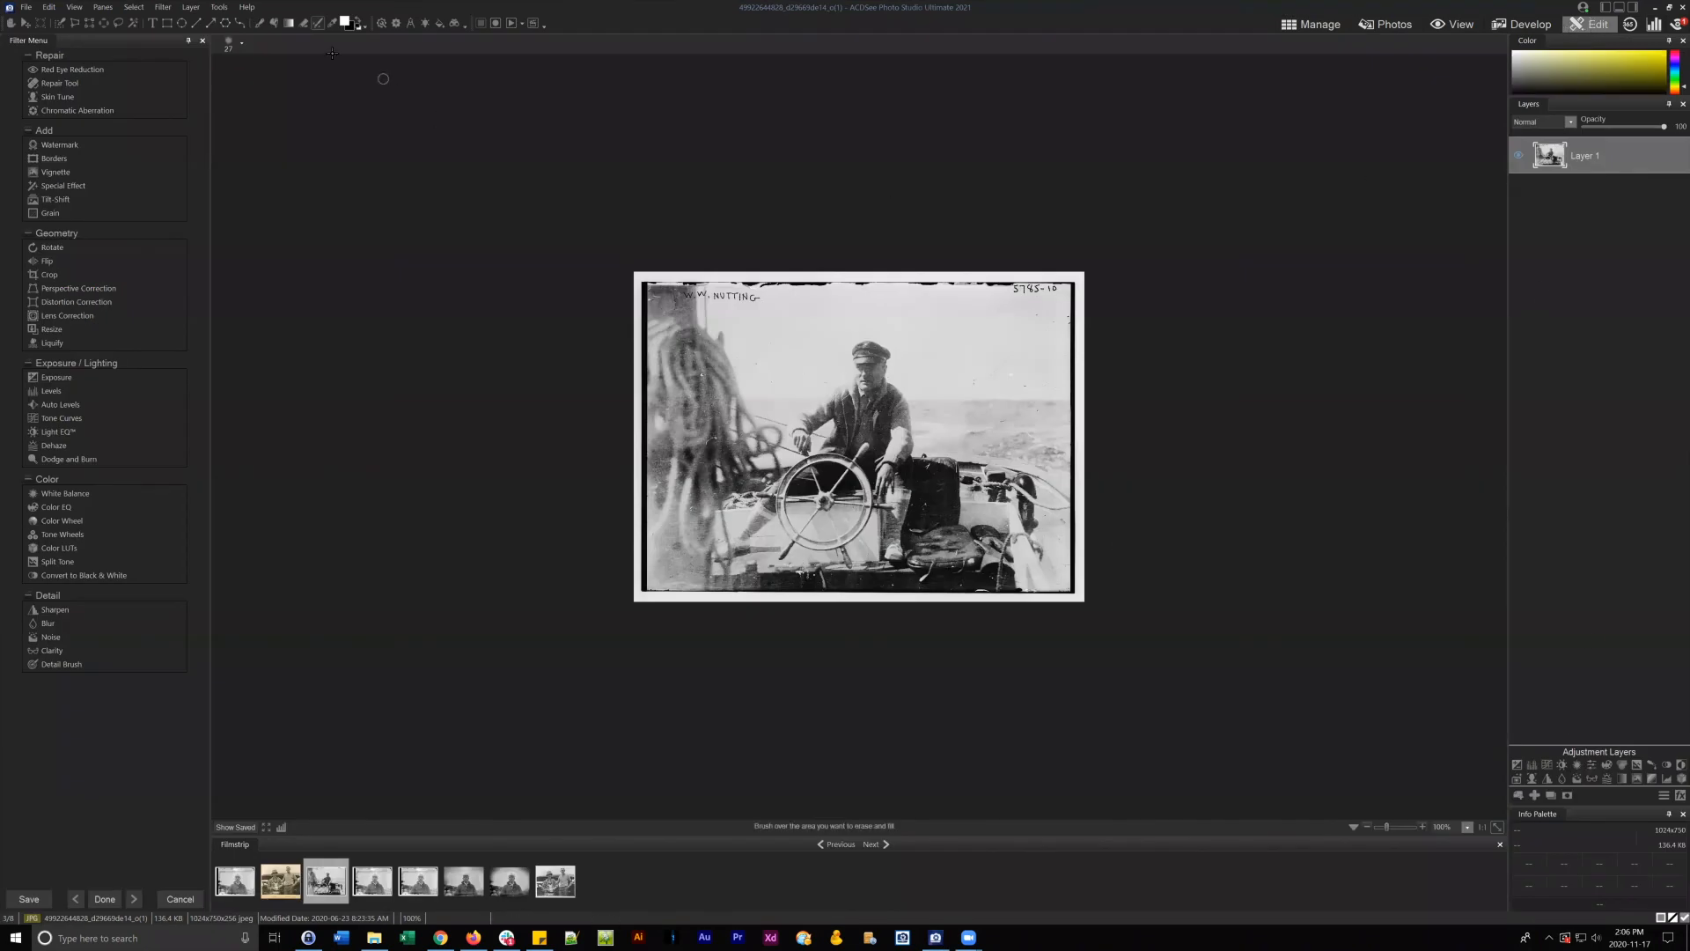
- Try painting across the sky behind the sailor using the Brush with a pink foreground color
{"action": "left_click", "coordinate": [261, 23]}
{"action": "left_click", "coordinate": [345, 21]}
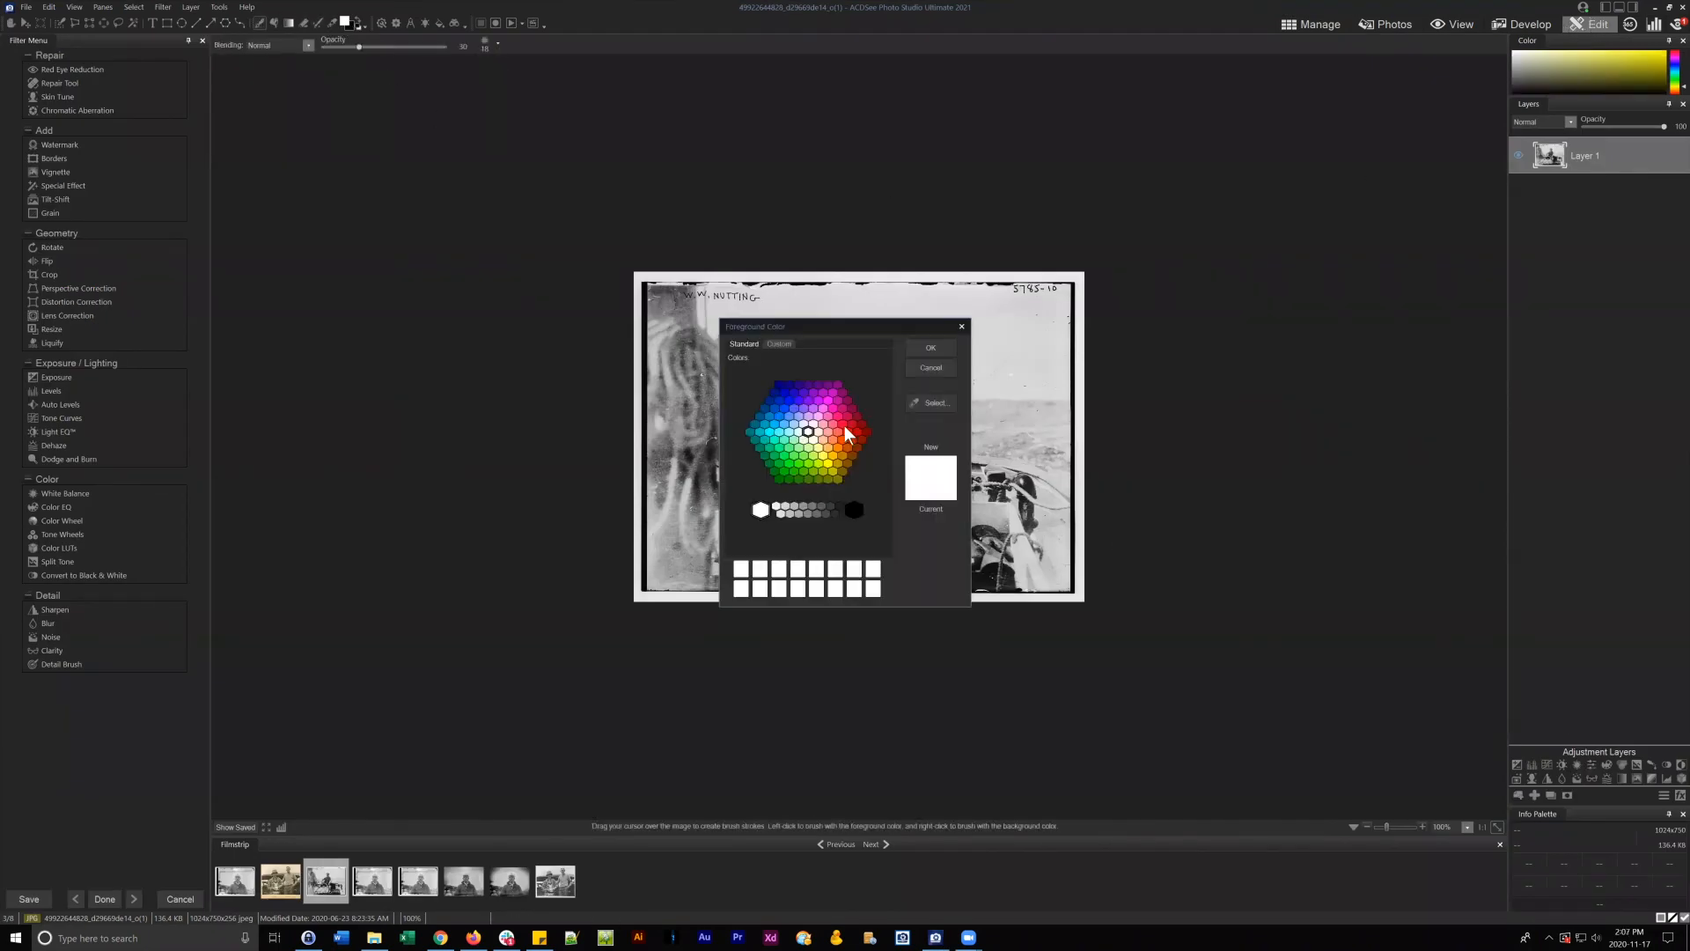
{"action": "left_click", "coordinate": [843, 425]}
{"action": "left_click", "coordinate": [930, 349]}
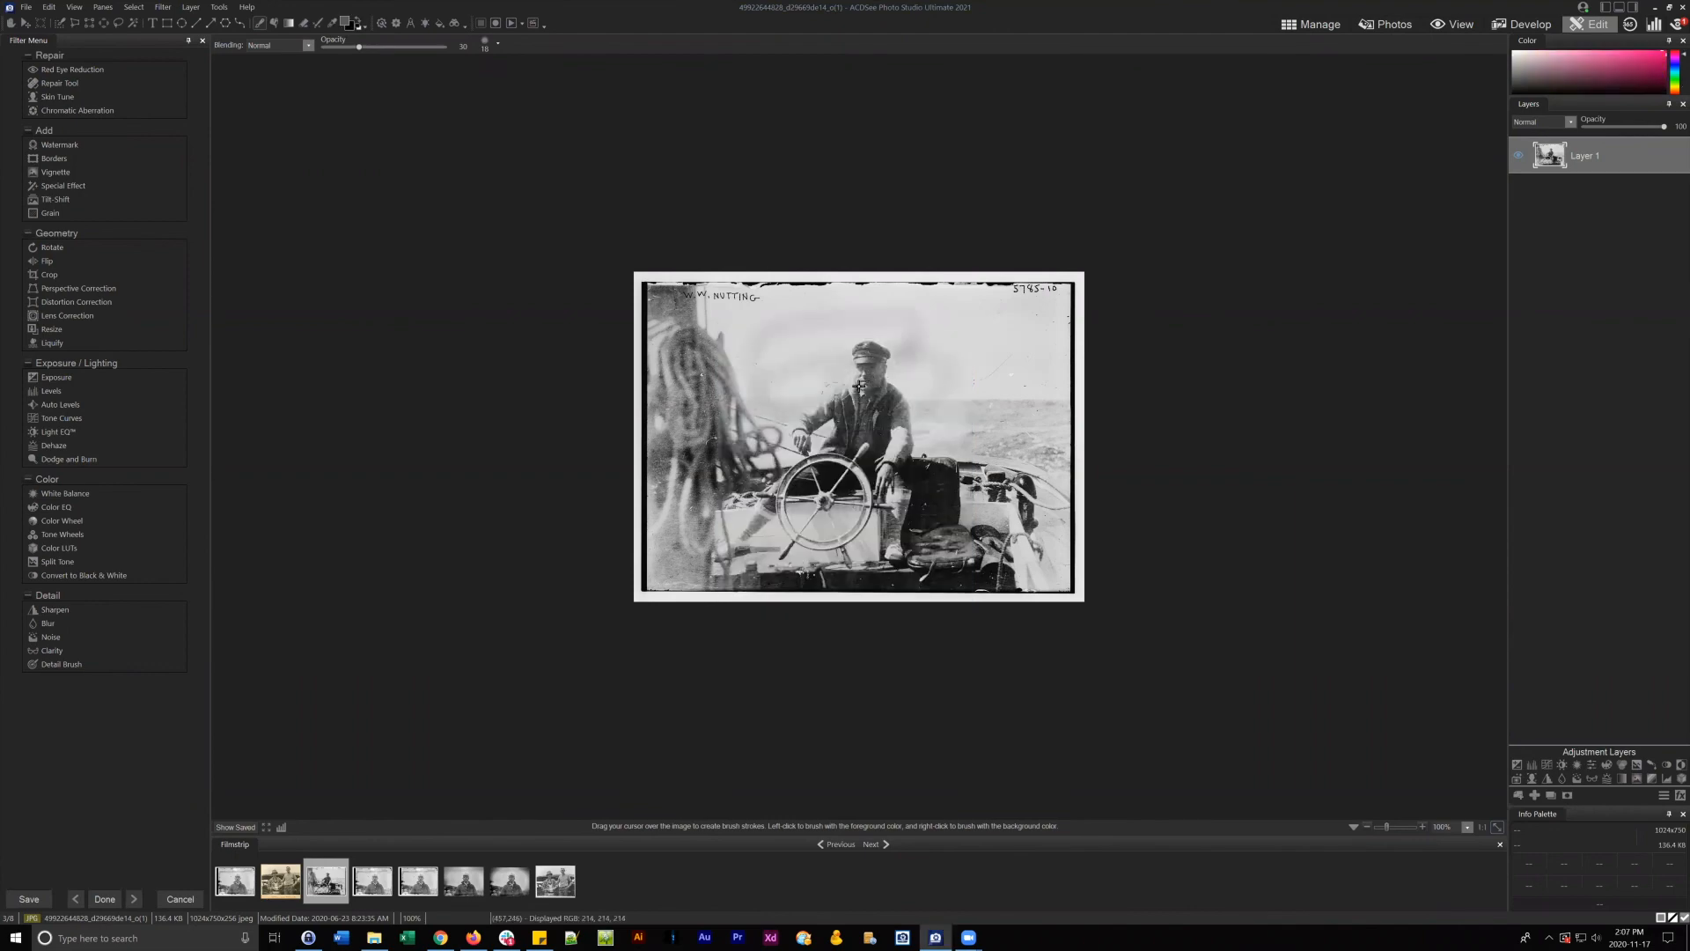
{"action": "left_click_drag", "start_coordinate": [1386, 826], "coordinate": [1396, 827]}
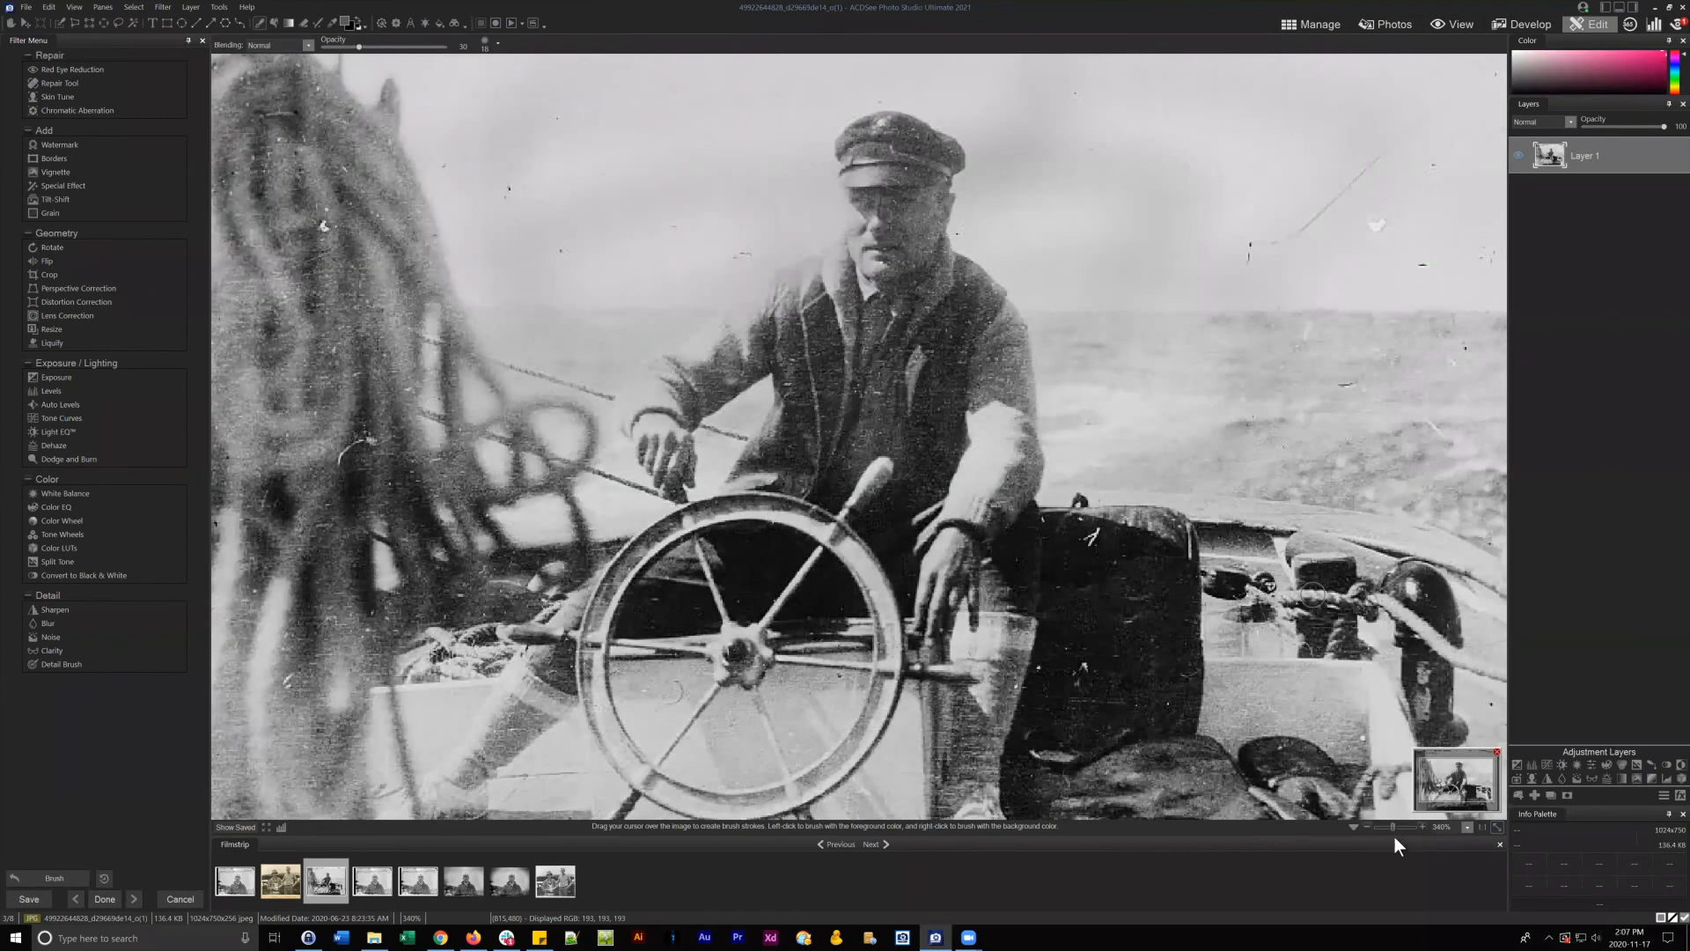
{"action": "left_click_drag", "start_coordinate": [1390, 826], "coordinate": [1393, 828]}
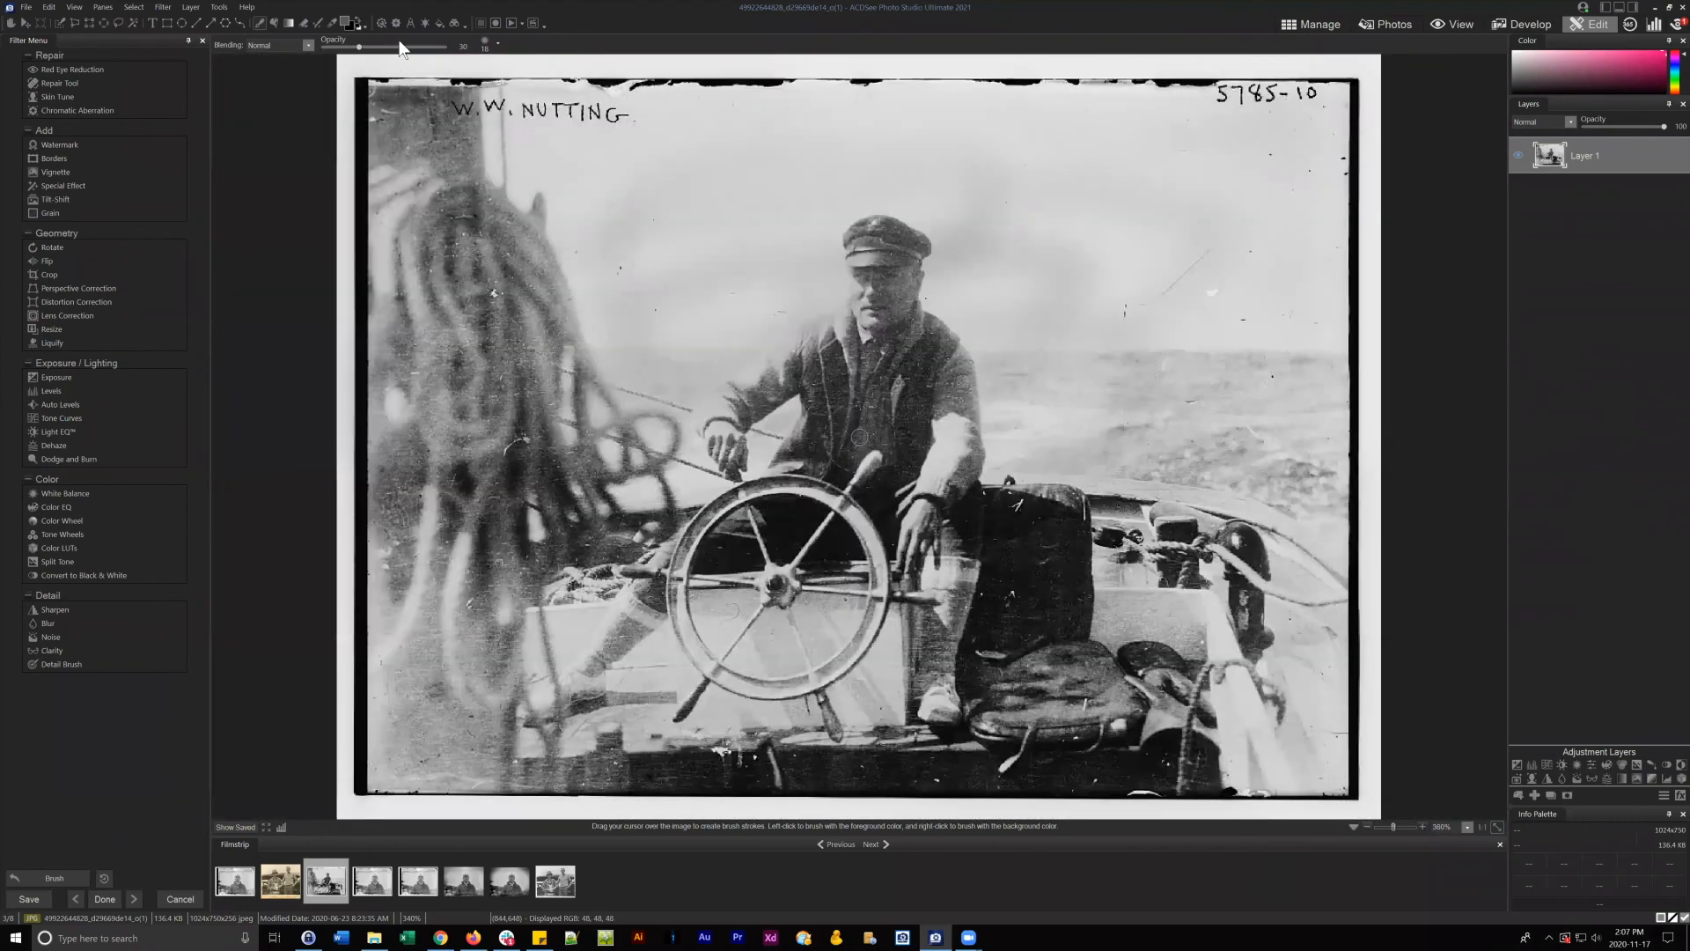
- Try a dark blue foreground color for brushing on the sailor photo and discard the changes
{"action": "left_click", "coordinate": [350, 23]}
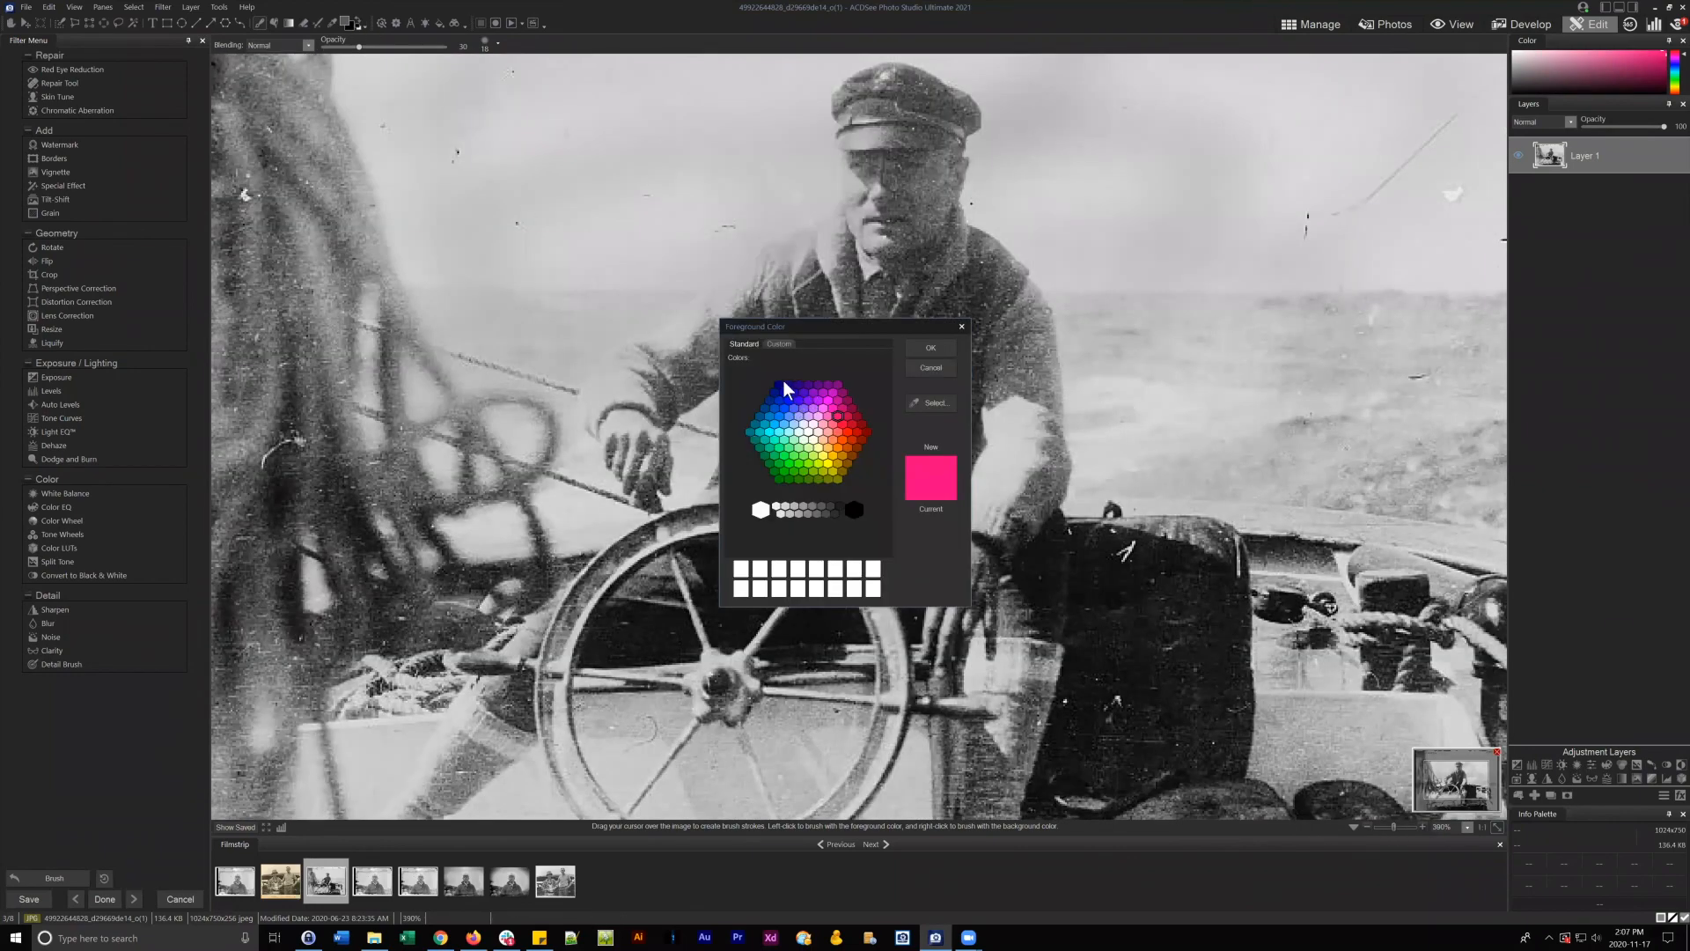
{"action": "left_click", "coordinate": [783, 383]}
{"action": "left_click", "coordinate": [930, 347]}
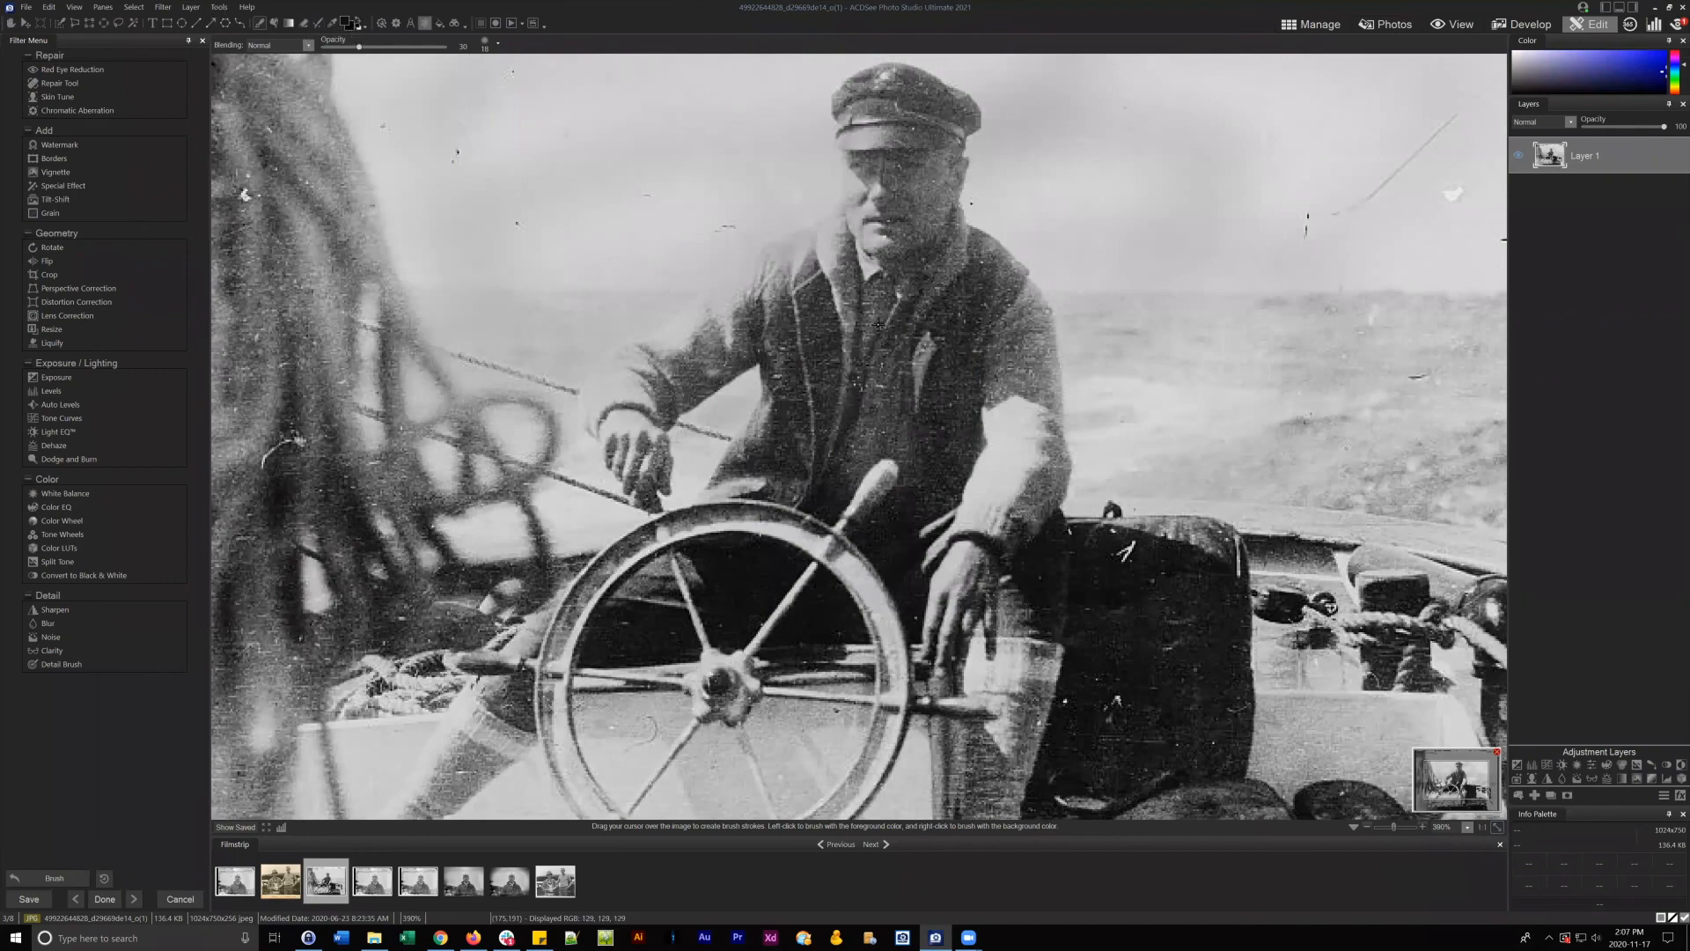
{"action": "left_click", "coordinate": [1459, 781]}
{"action": "mouse_move", "coordinate": [1459, 781]}
{"action": "left_mouse_down"}
{"action": "mouse_move", "coordinate": [1457, 795]}
{"action": "mouse_move", "coordinate": [1446, 757]}
{"action": "left_mouse_up"}
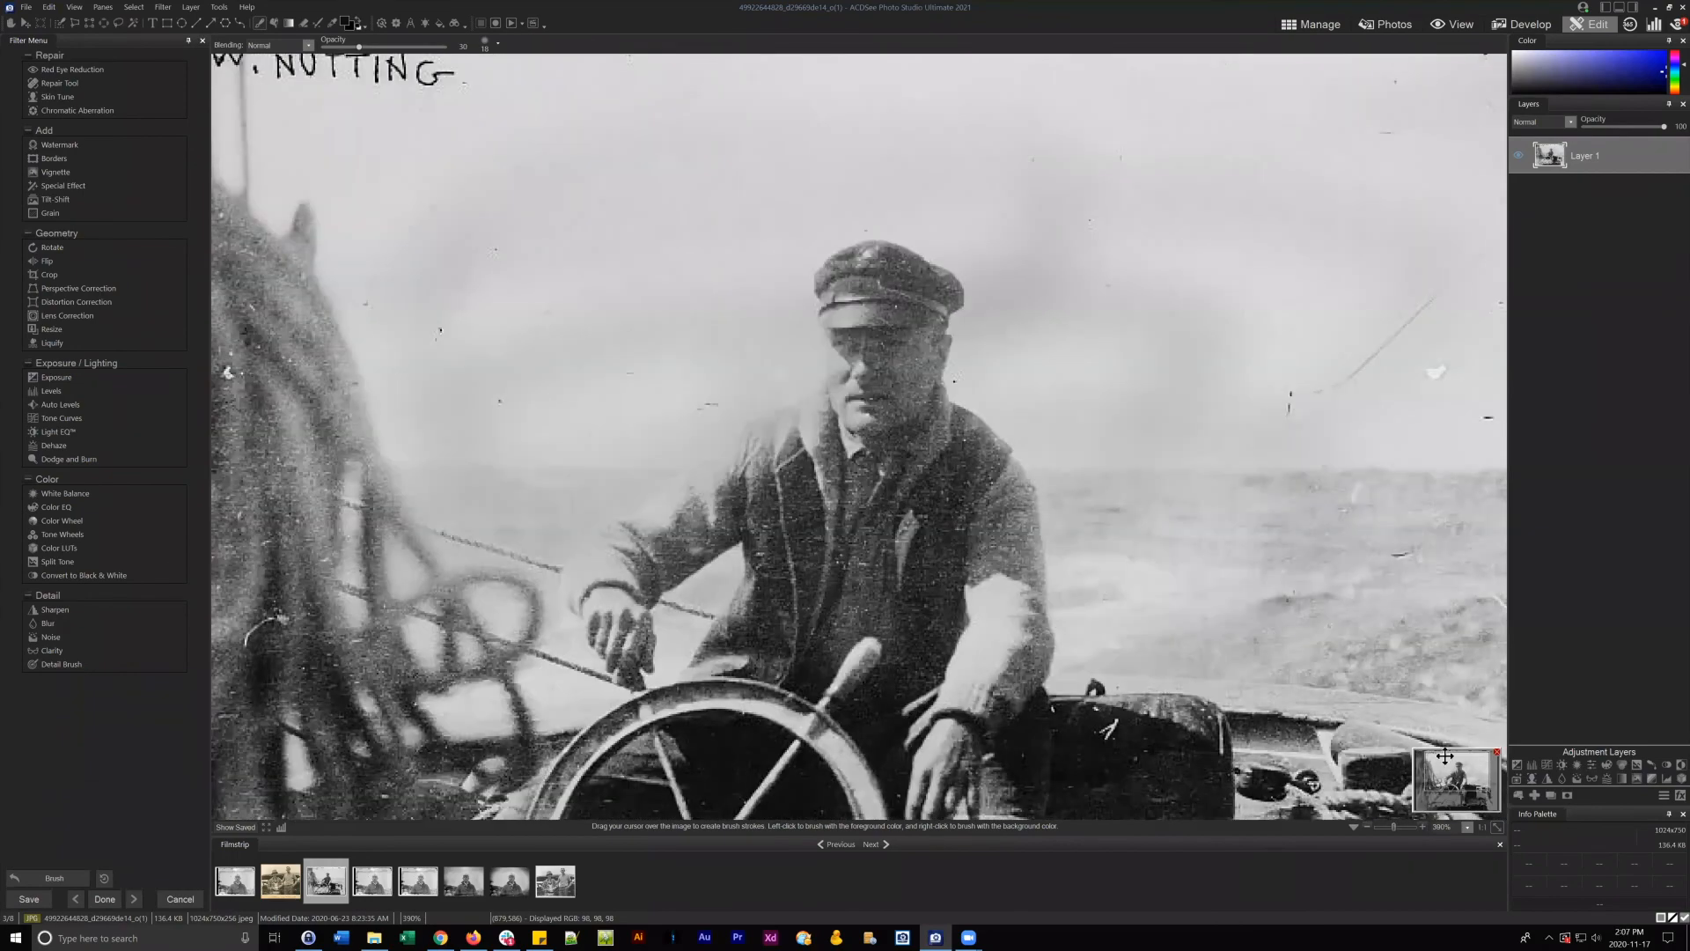
{"action": "left_click", "coordinate": [1312, 29]}
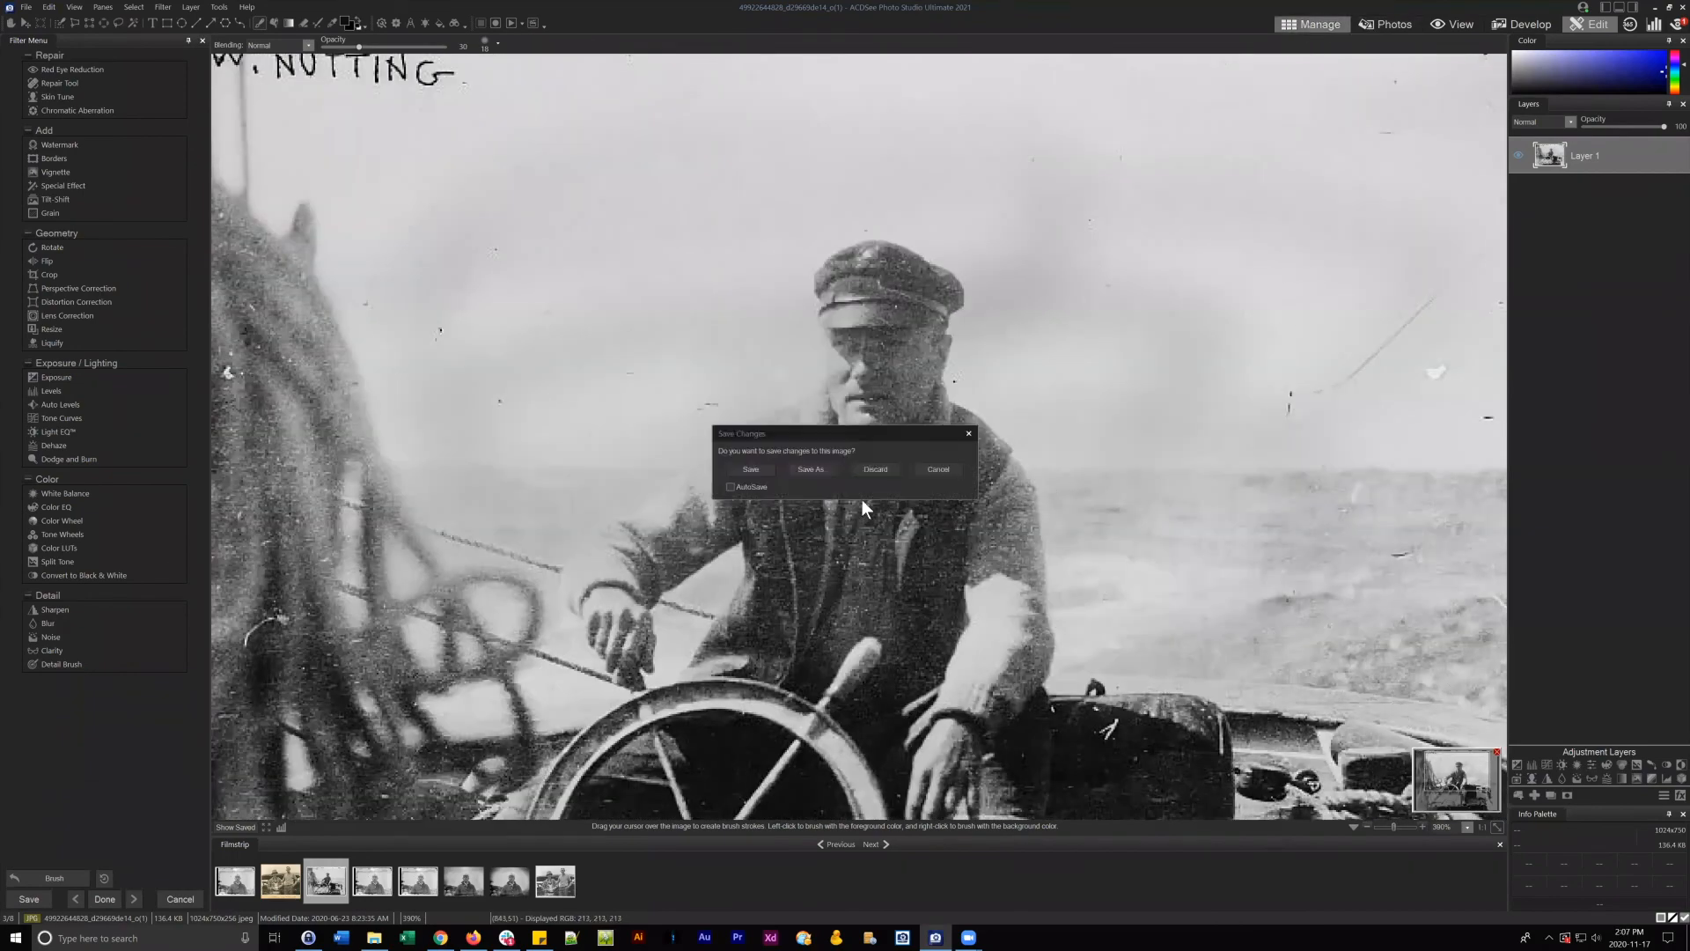
{"action": "left_click", "coordinate": [877, 470]}
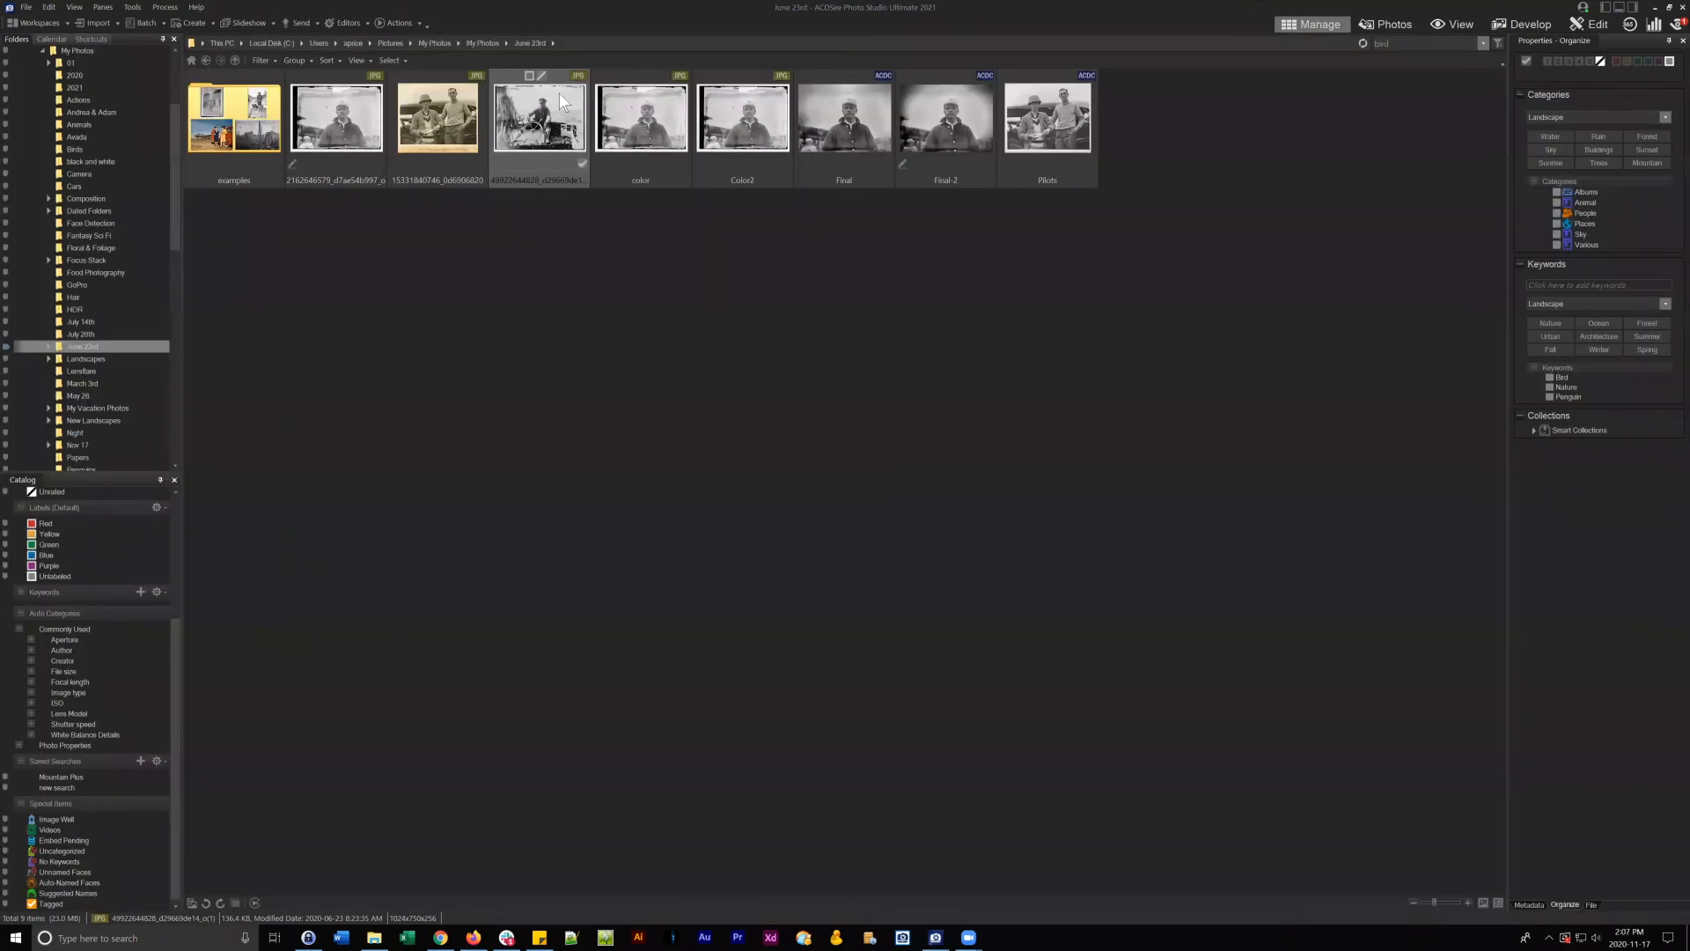
- Convert the sailor photo's color depth to Truecolor and save the result as a JPG named truecolor
{"action": "left_click", "coordinate": [1459, 24]}
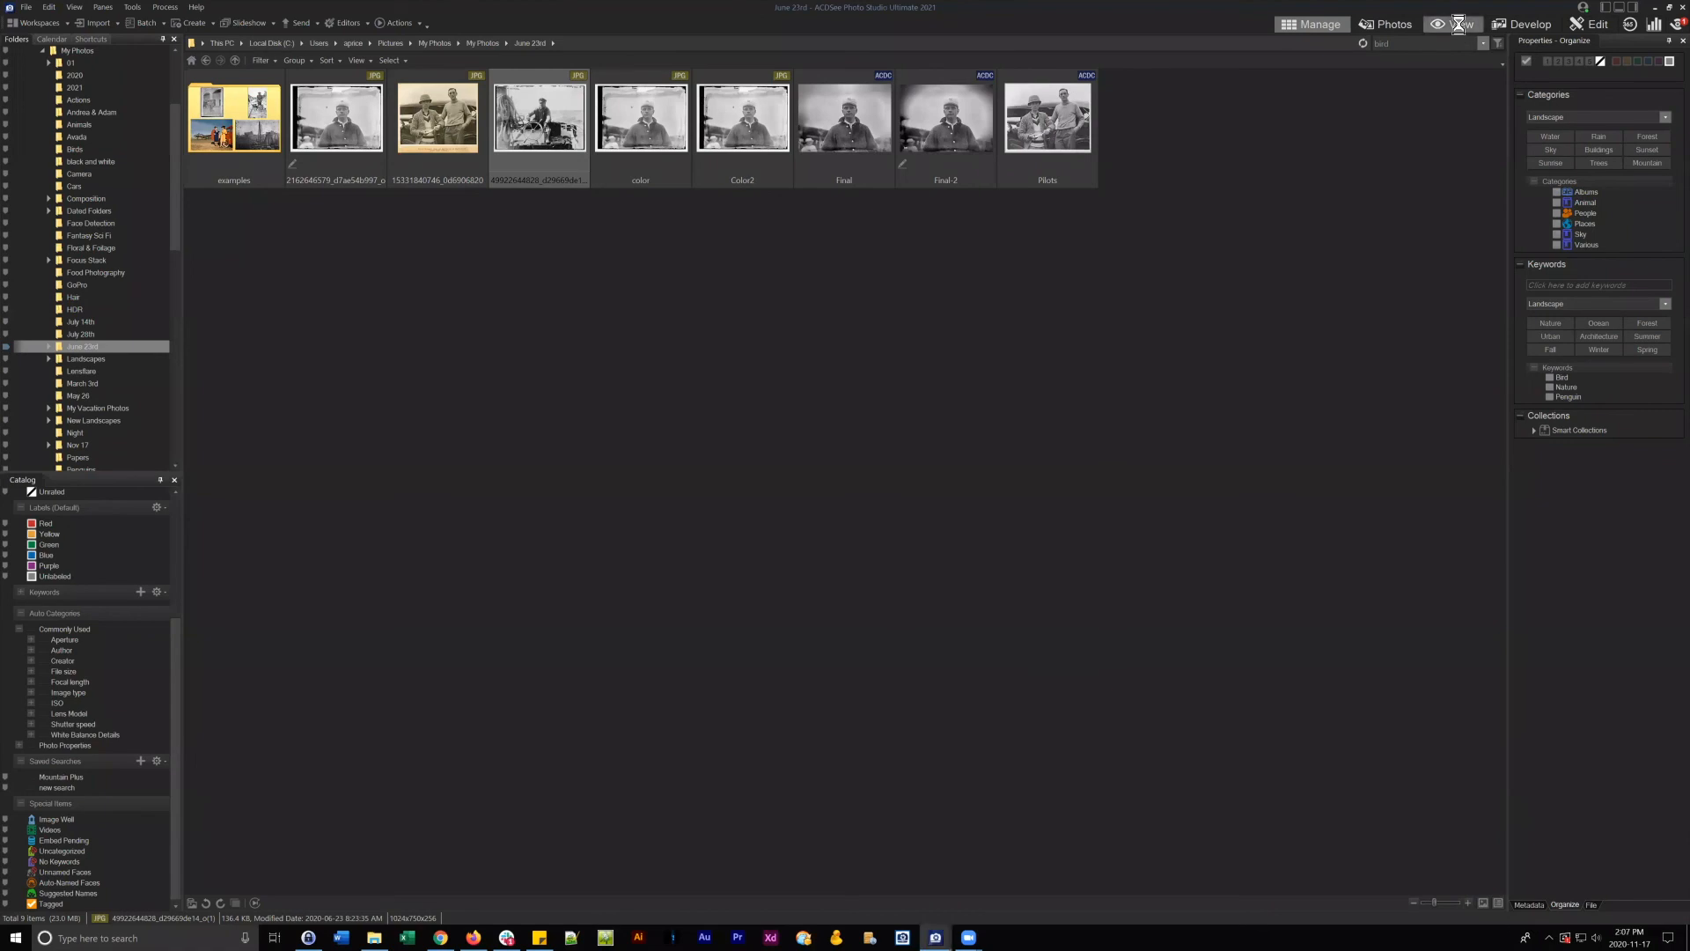
{"action": "left_click", "coordinate": [133, 8]}
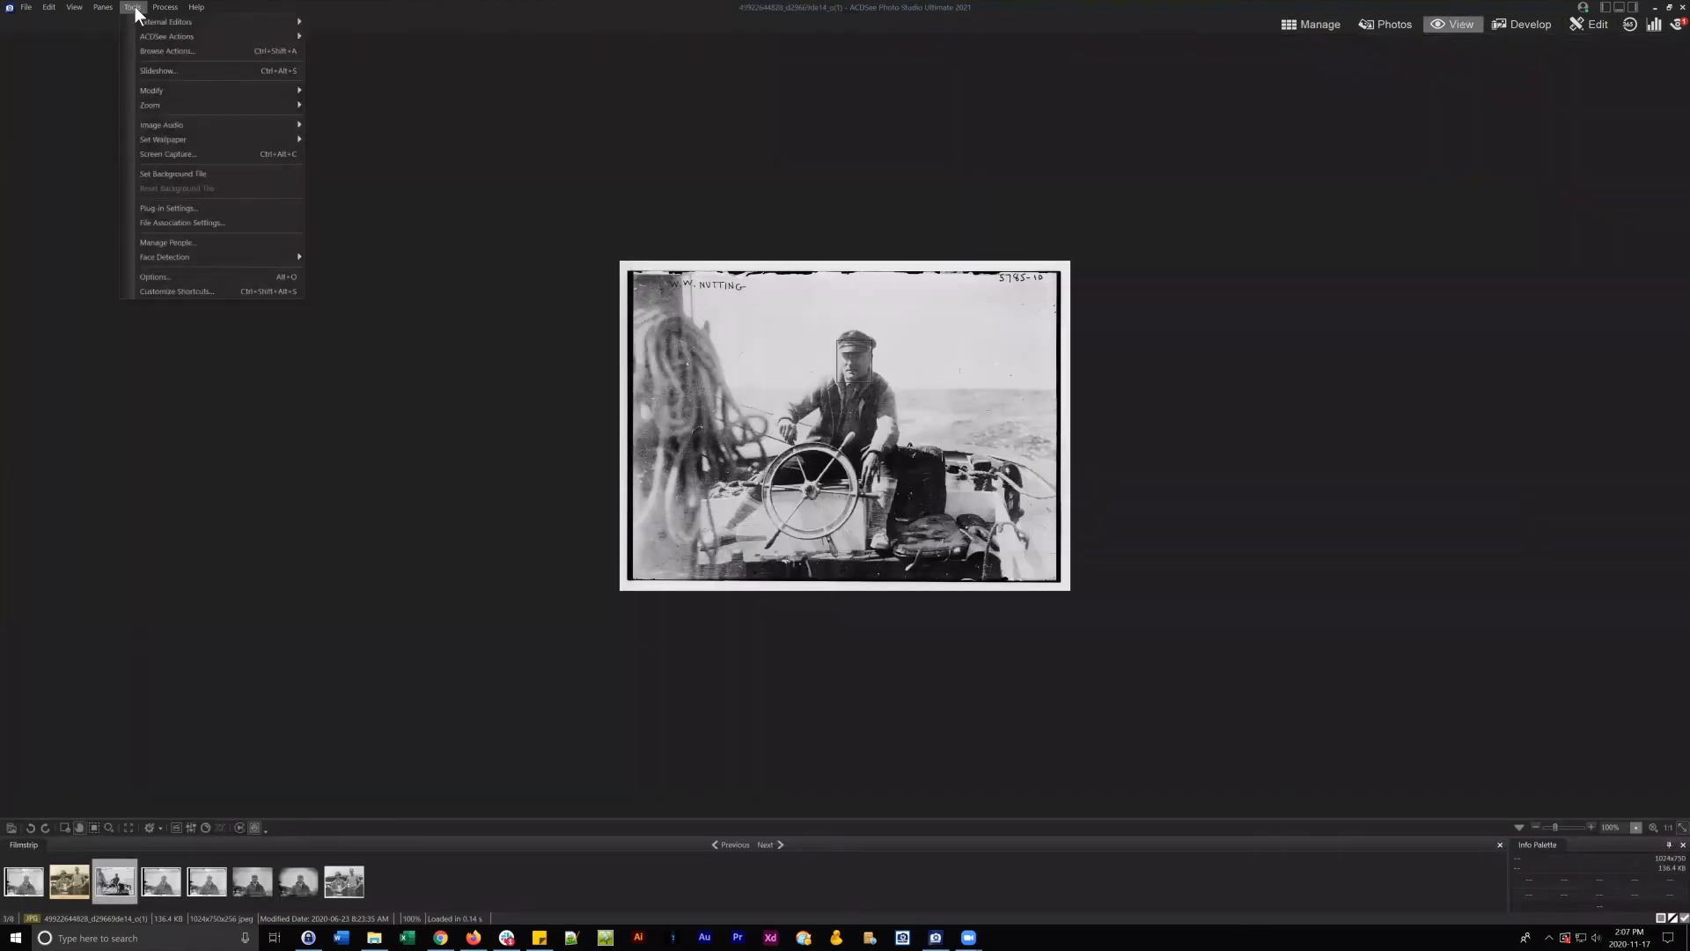
{"action": "mouse_move", "coordinate": [172, 86]}
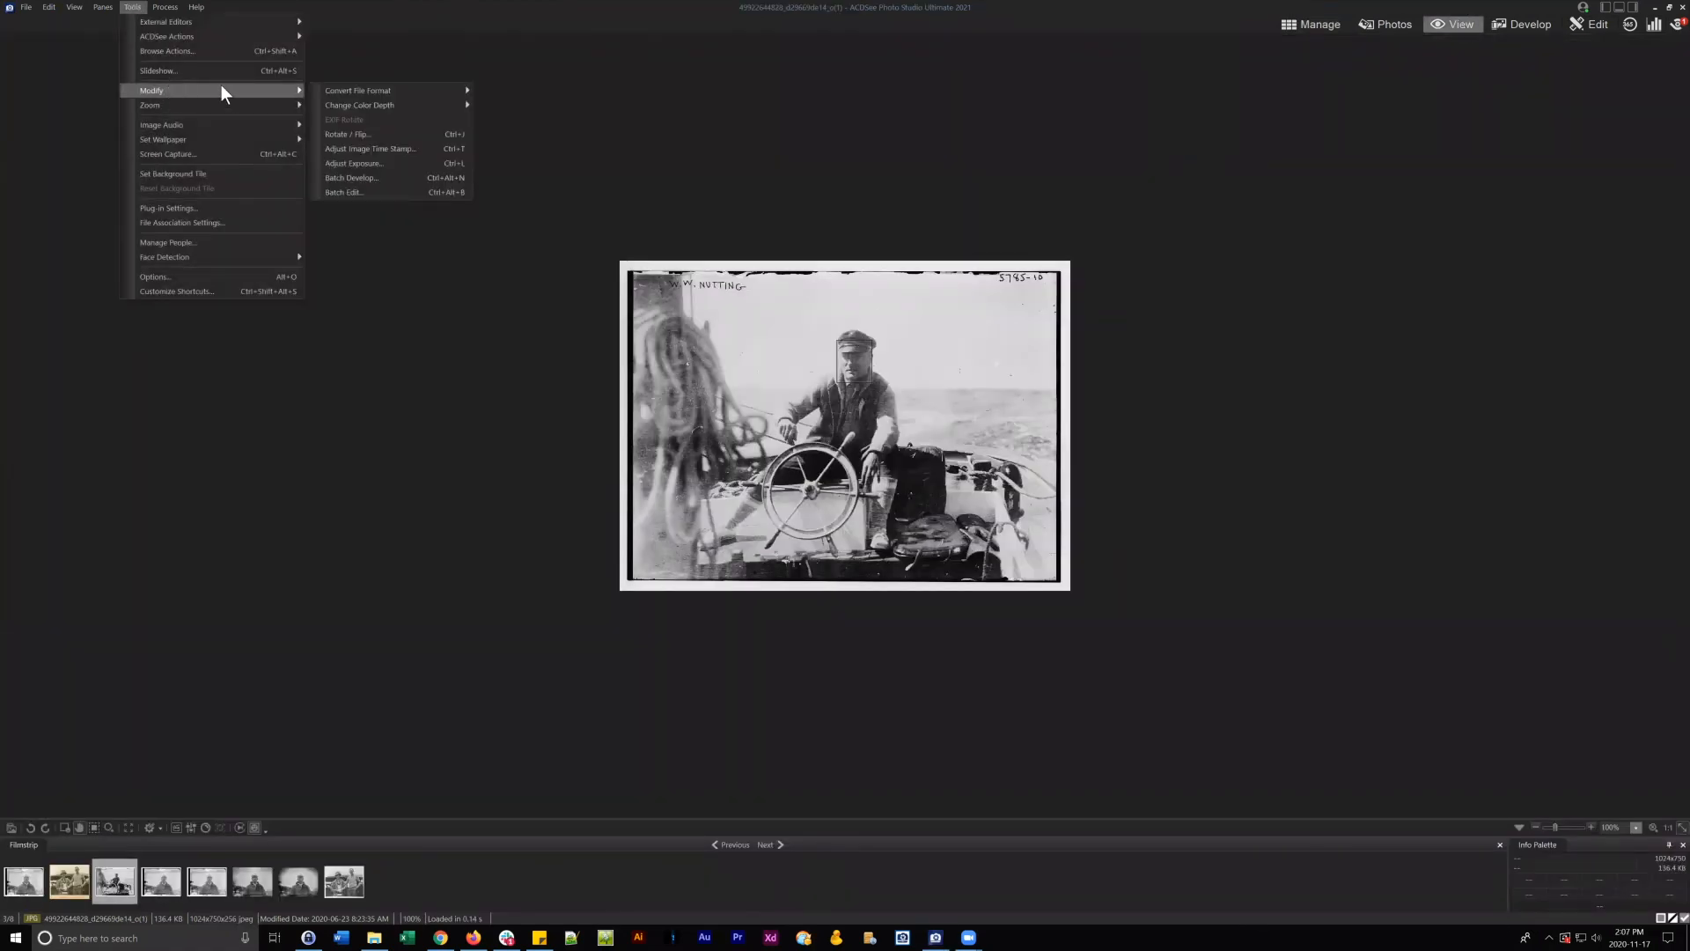
{"action": "mouse_move", "coordinate": [403, 104]}
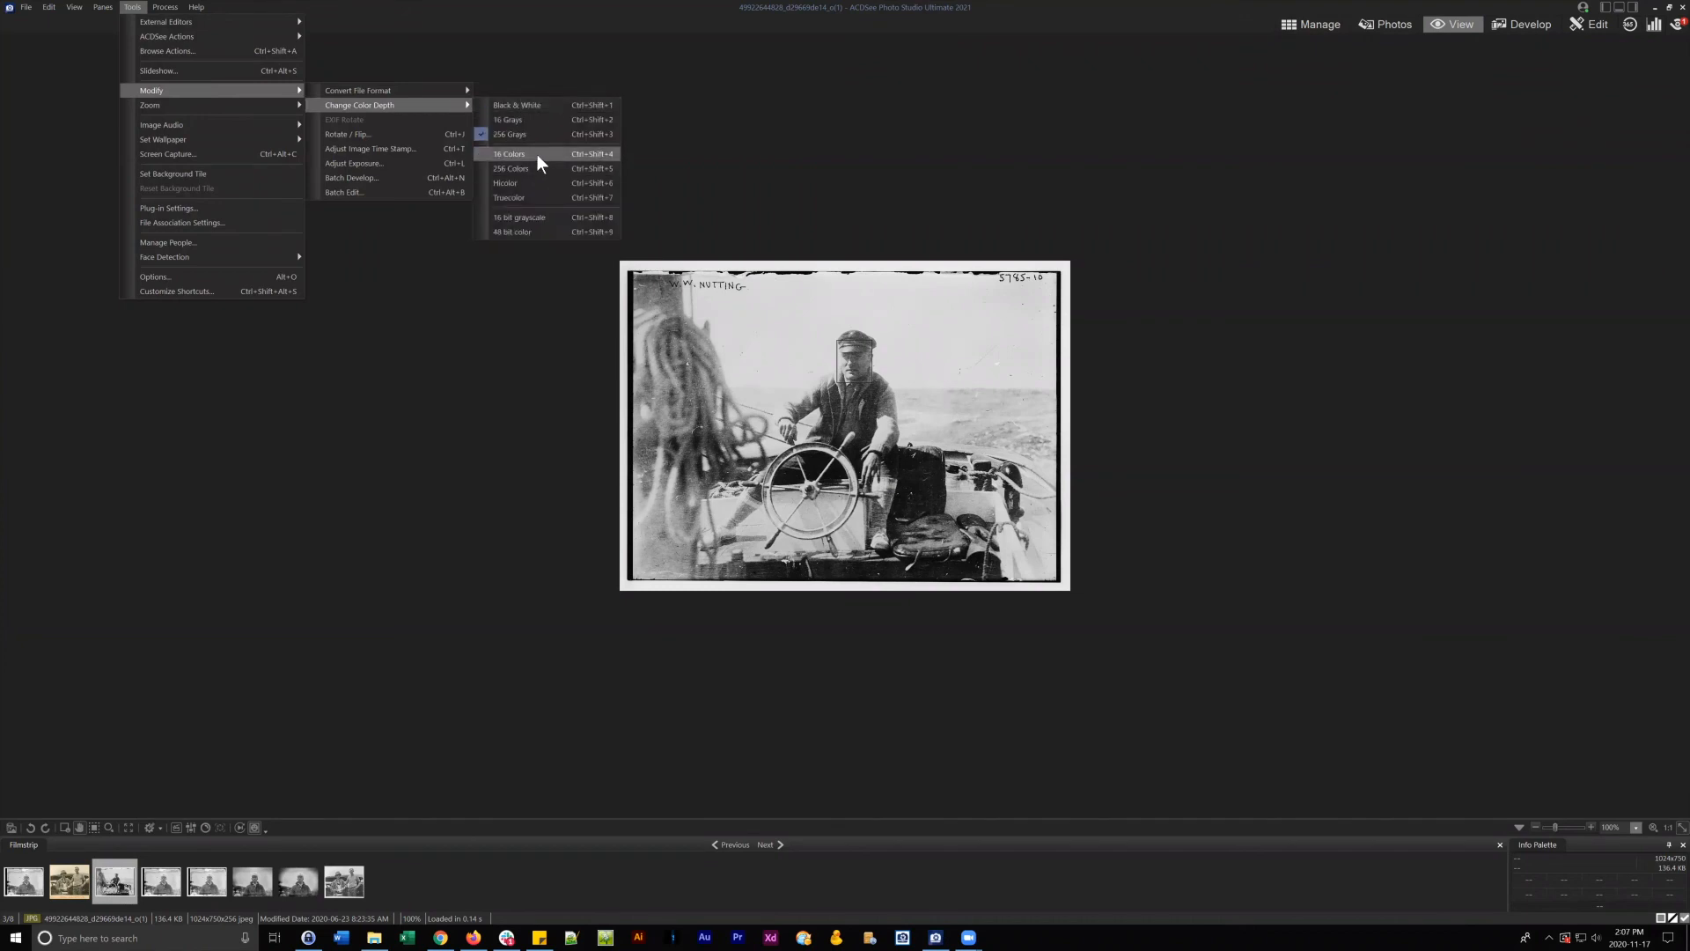
{"action": "left_click", "coordinate": [514, 198]}
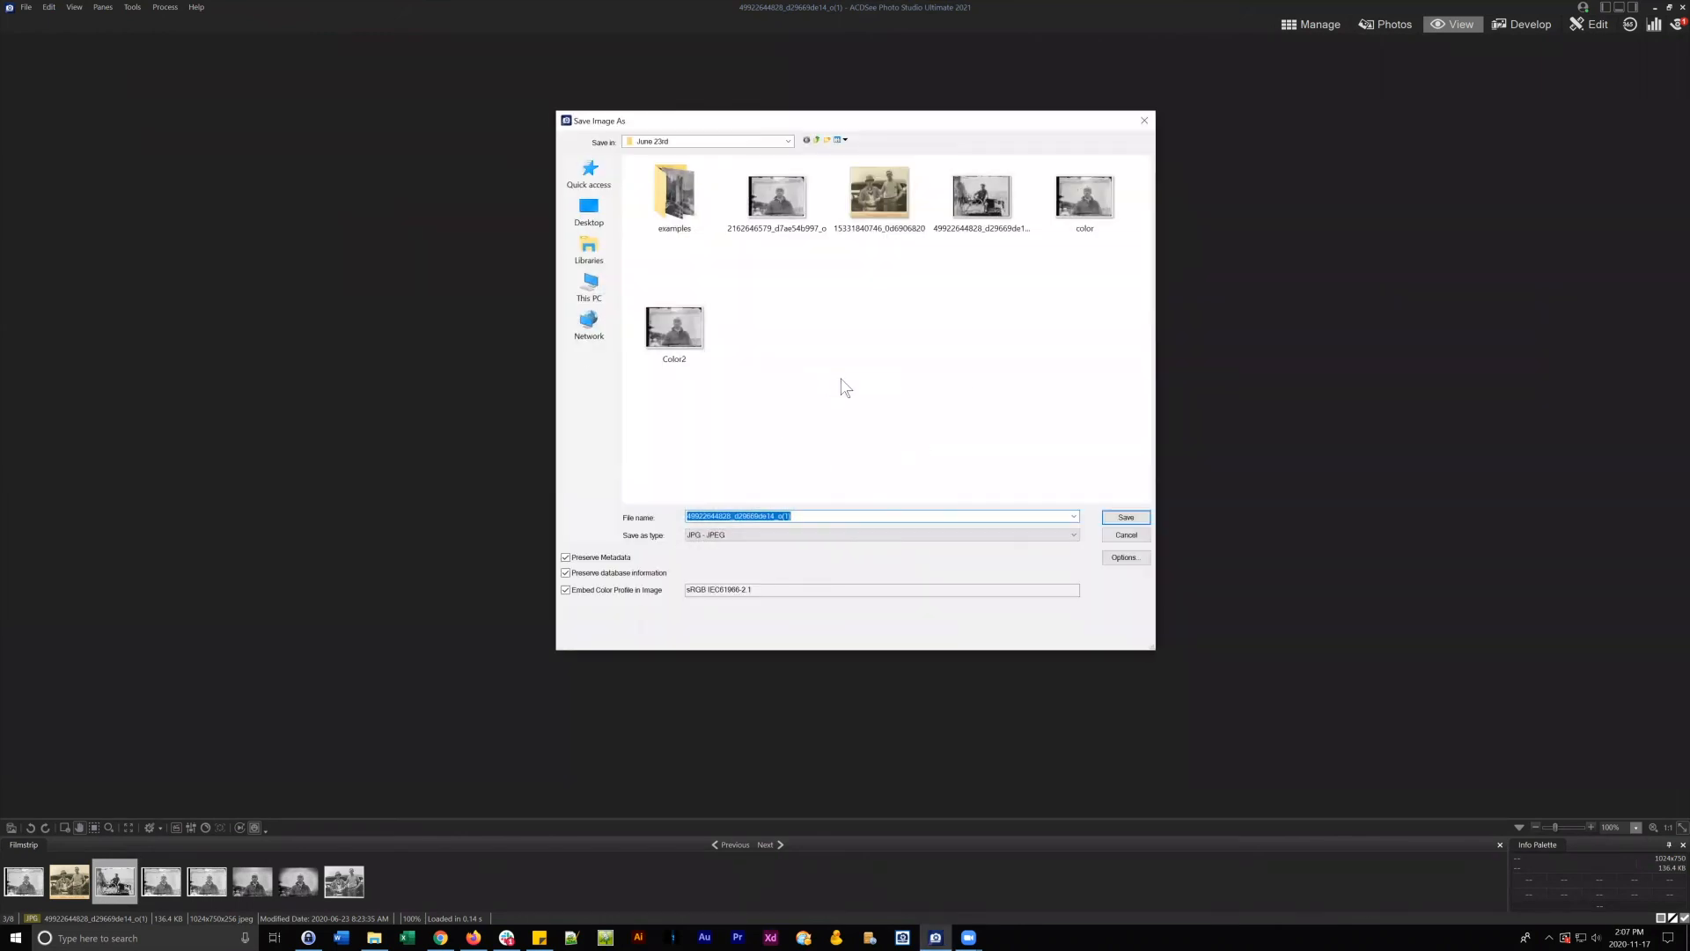
{"action": "left_click", "coordinate": [845, 515]}
{"action": "key", "text": "ctrl+a"}
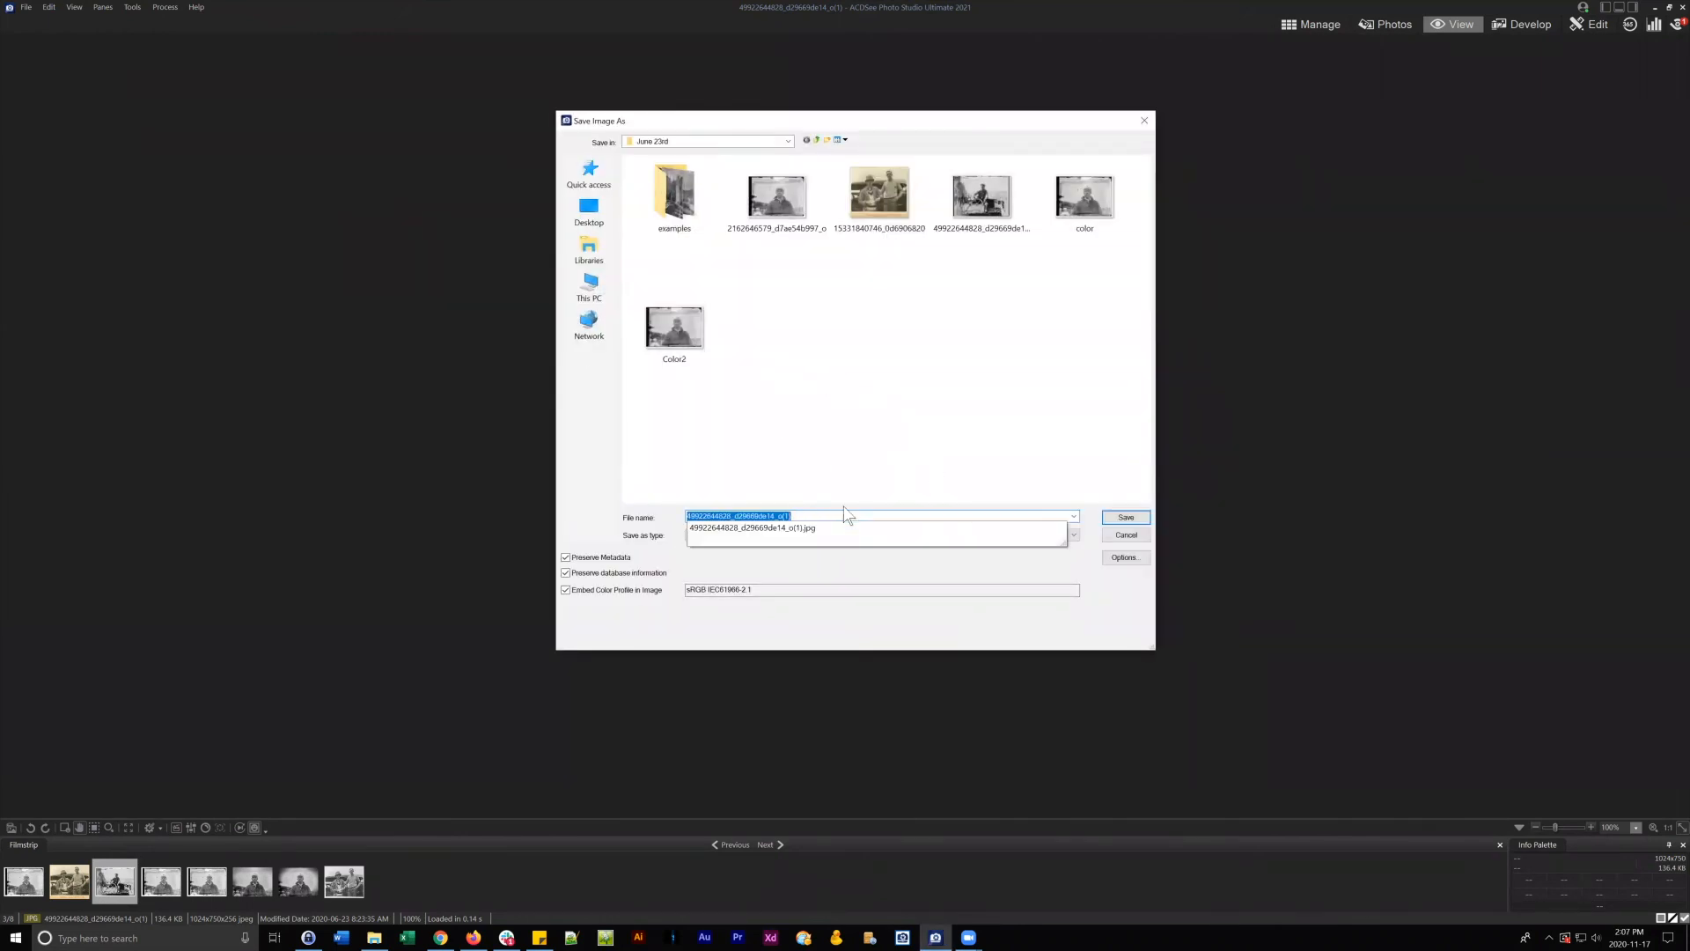
{"action": "type", "text": "truecolor"}
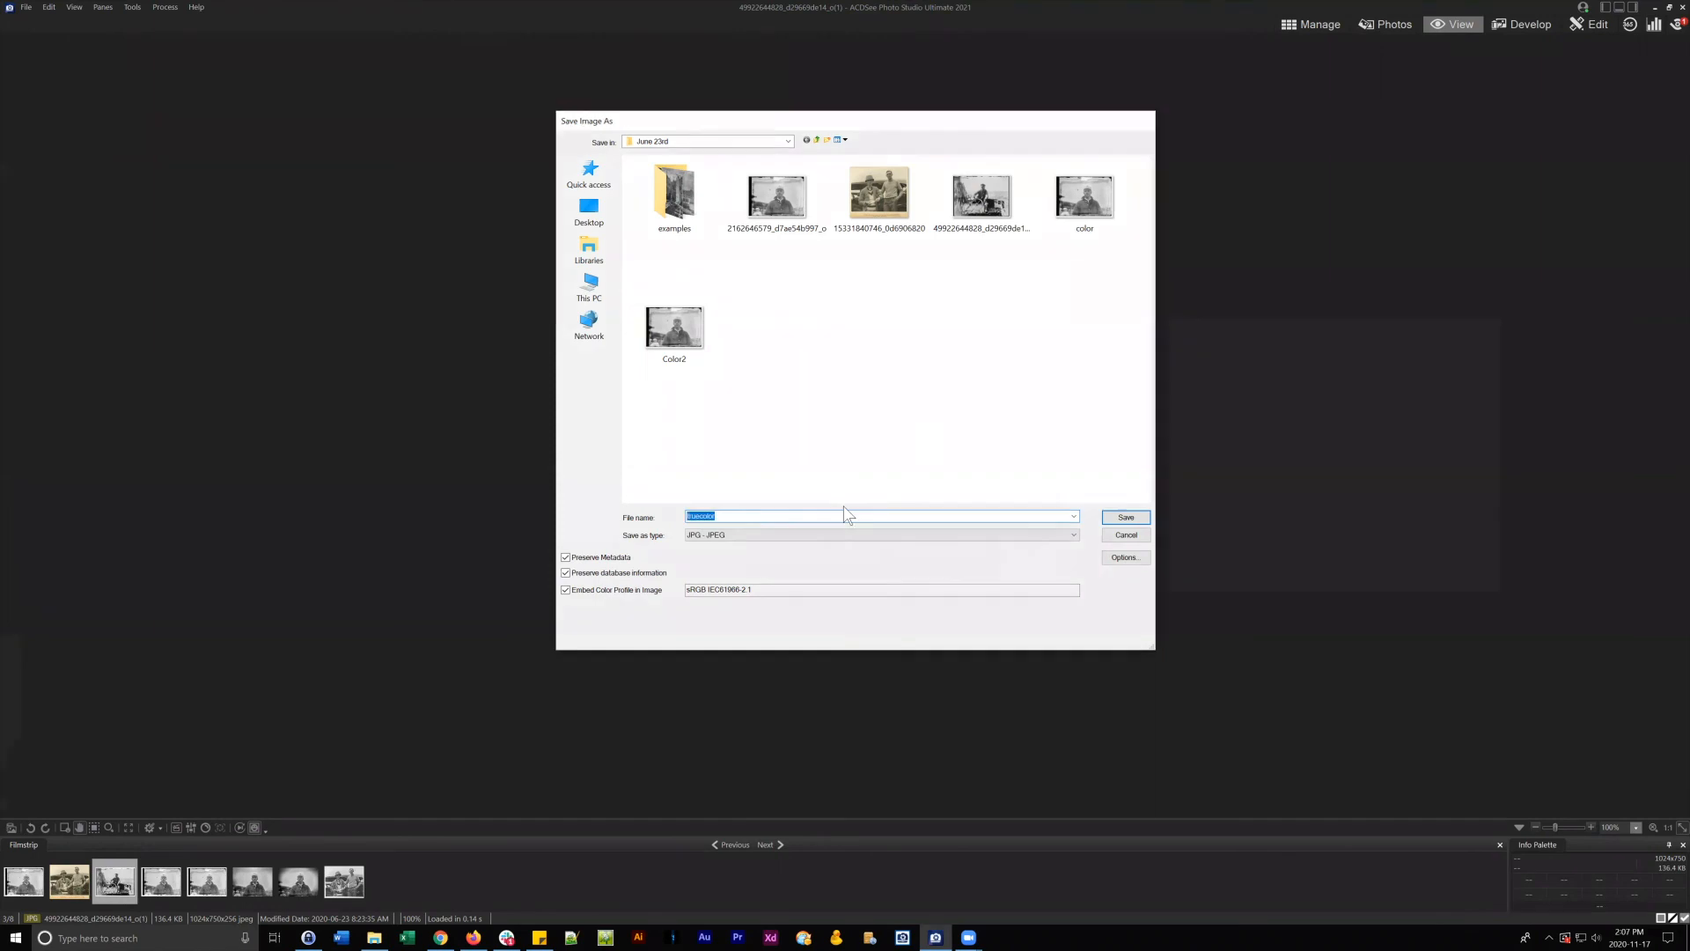
{"action": "key", "text": "Return"}
- Open the truecolor photo in Edit mode and add a blank layer above it
{"action": "left_click", "coordinate": [1316, 23]}
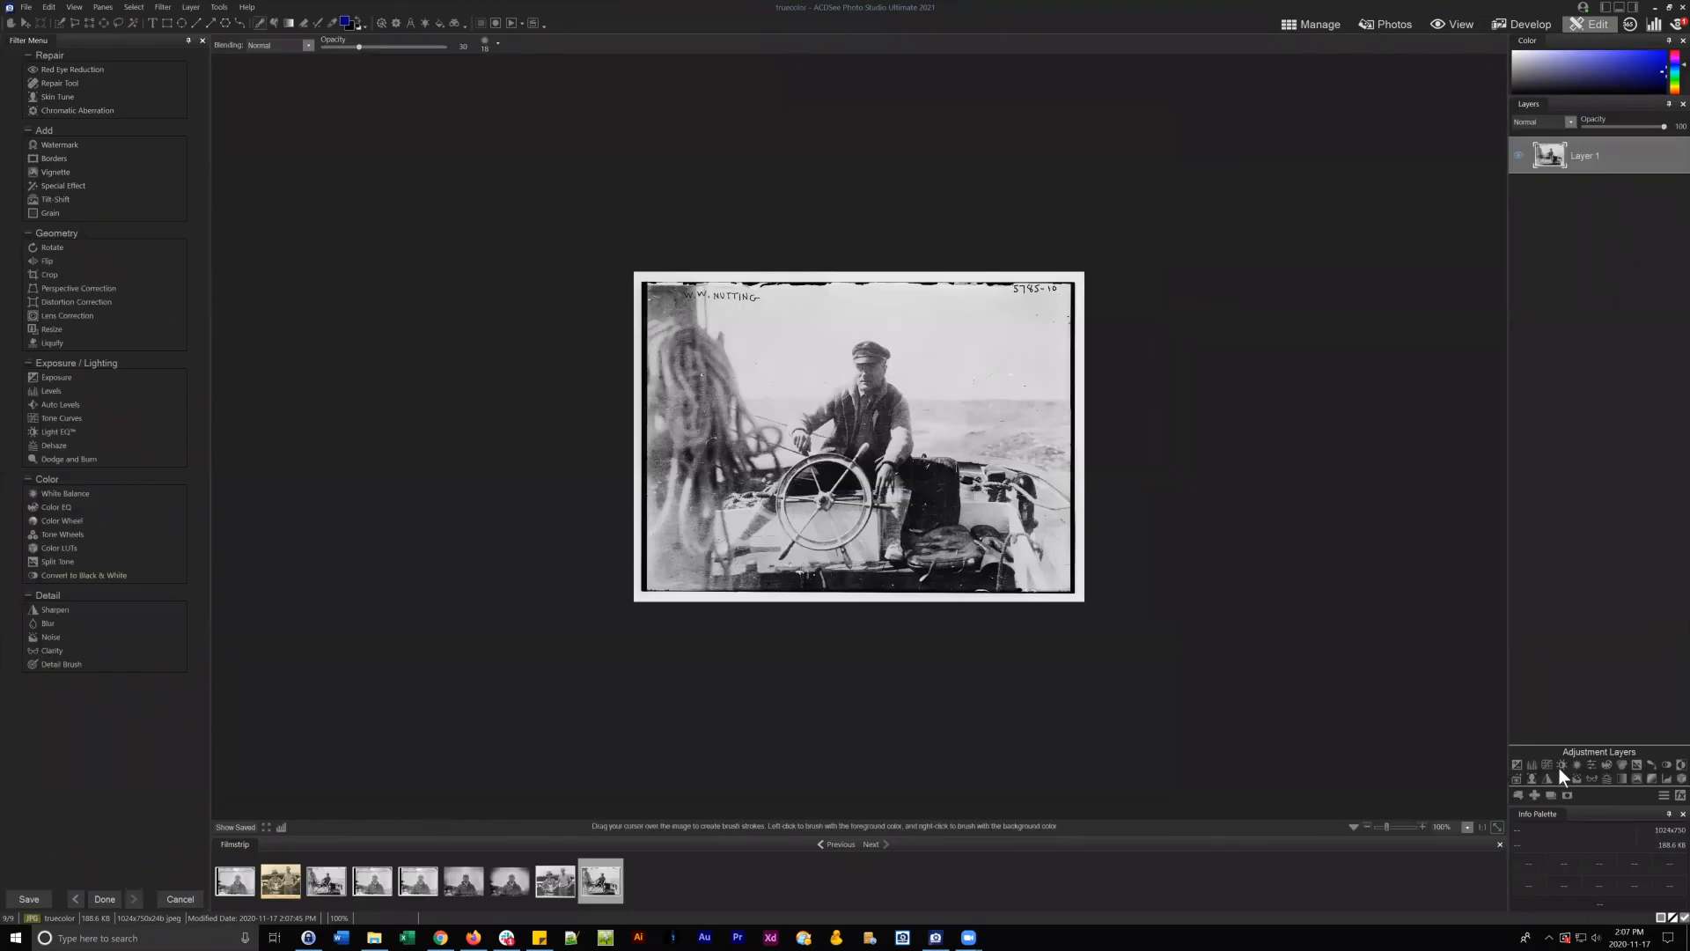
{"action": "left_click", "coordinate": [1534, 794]}
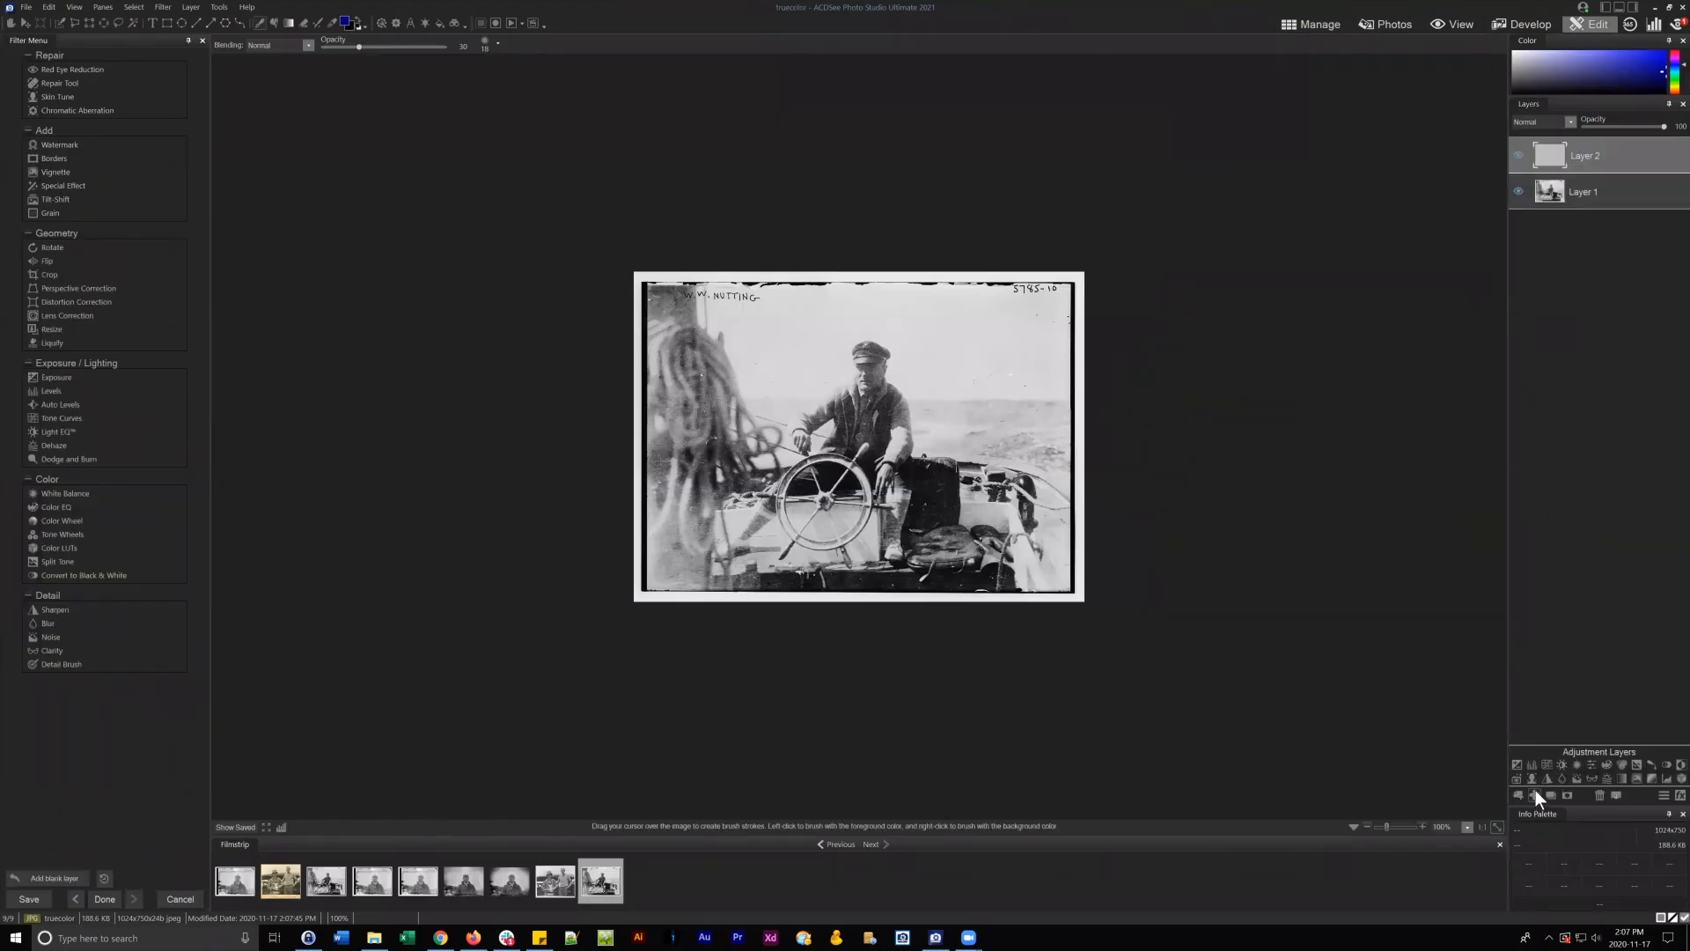
{"action": "left_click_drag", "start_coordinate": [1387, 827], "coordinate": [1391, 827]}
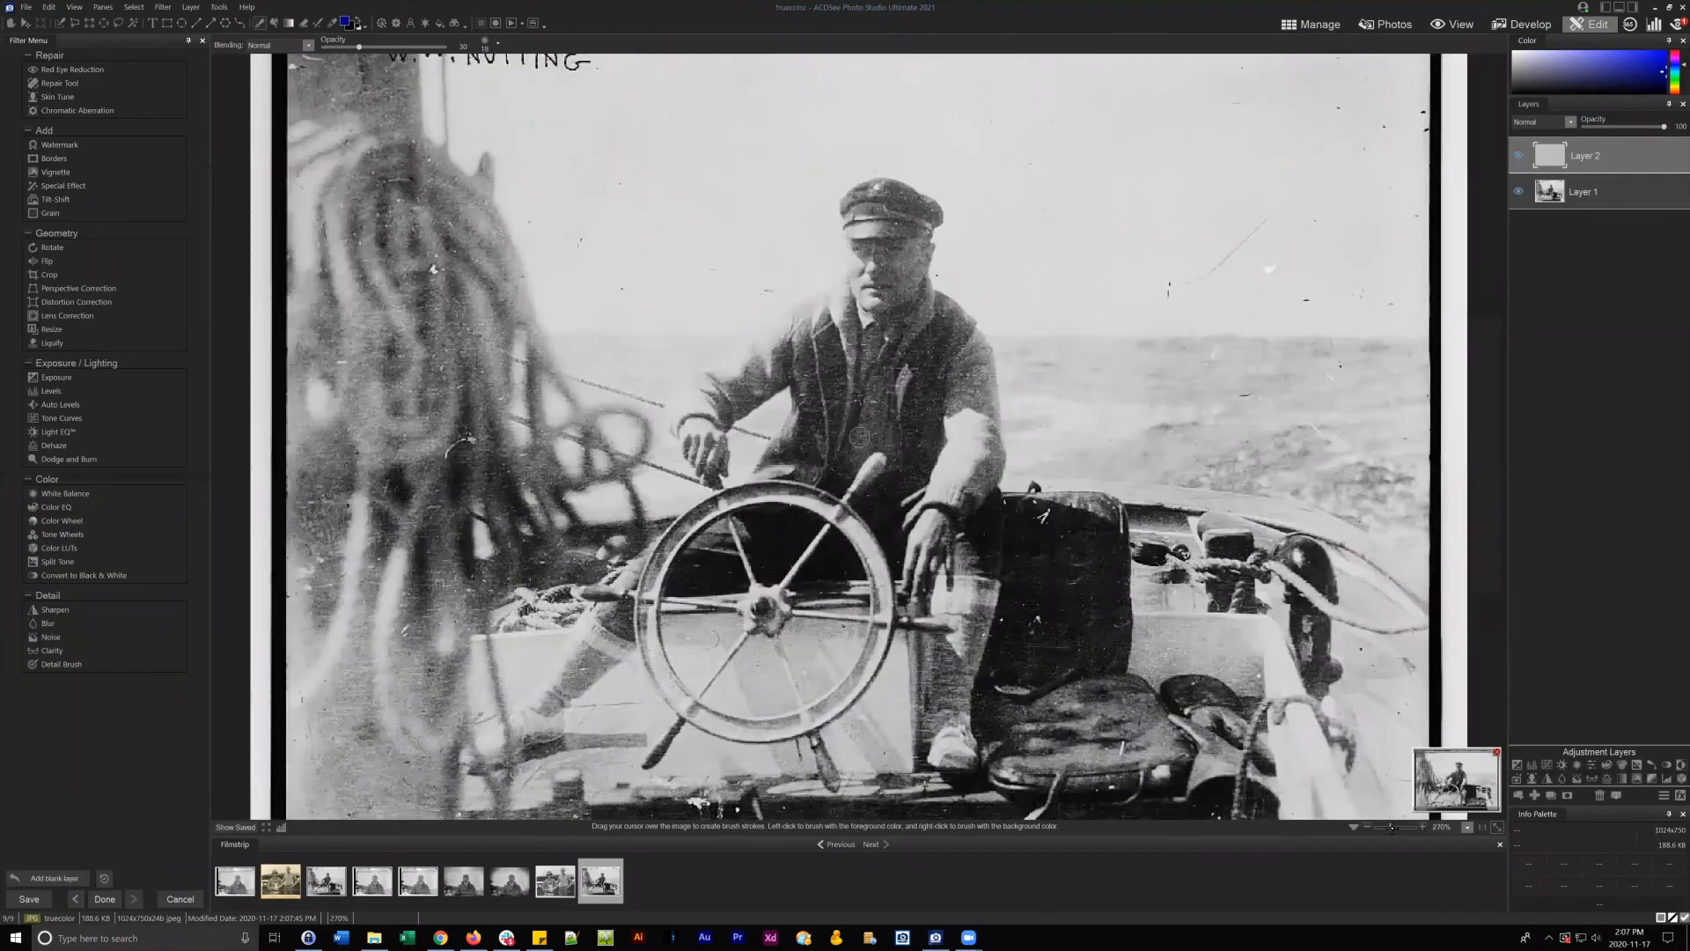
{"action": "scroll", "coordinate": [368, 81], "scroll_direction": "down", "scroll_amount": 1}
- Try painting both of the sailor's hands light pink on the blank layer, with the Brush opacity raised to 100
{"action": "left_click", "coordinate": [345, 21]}
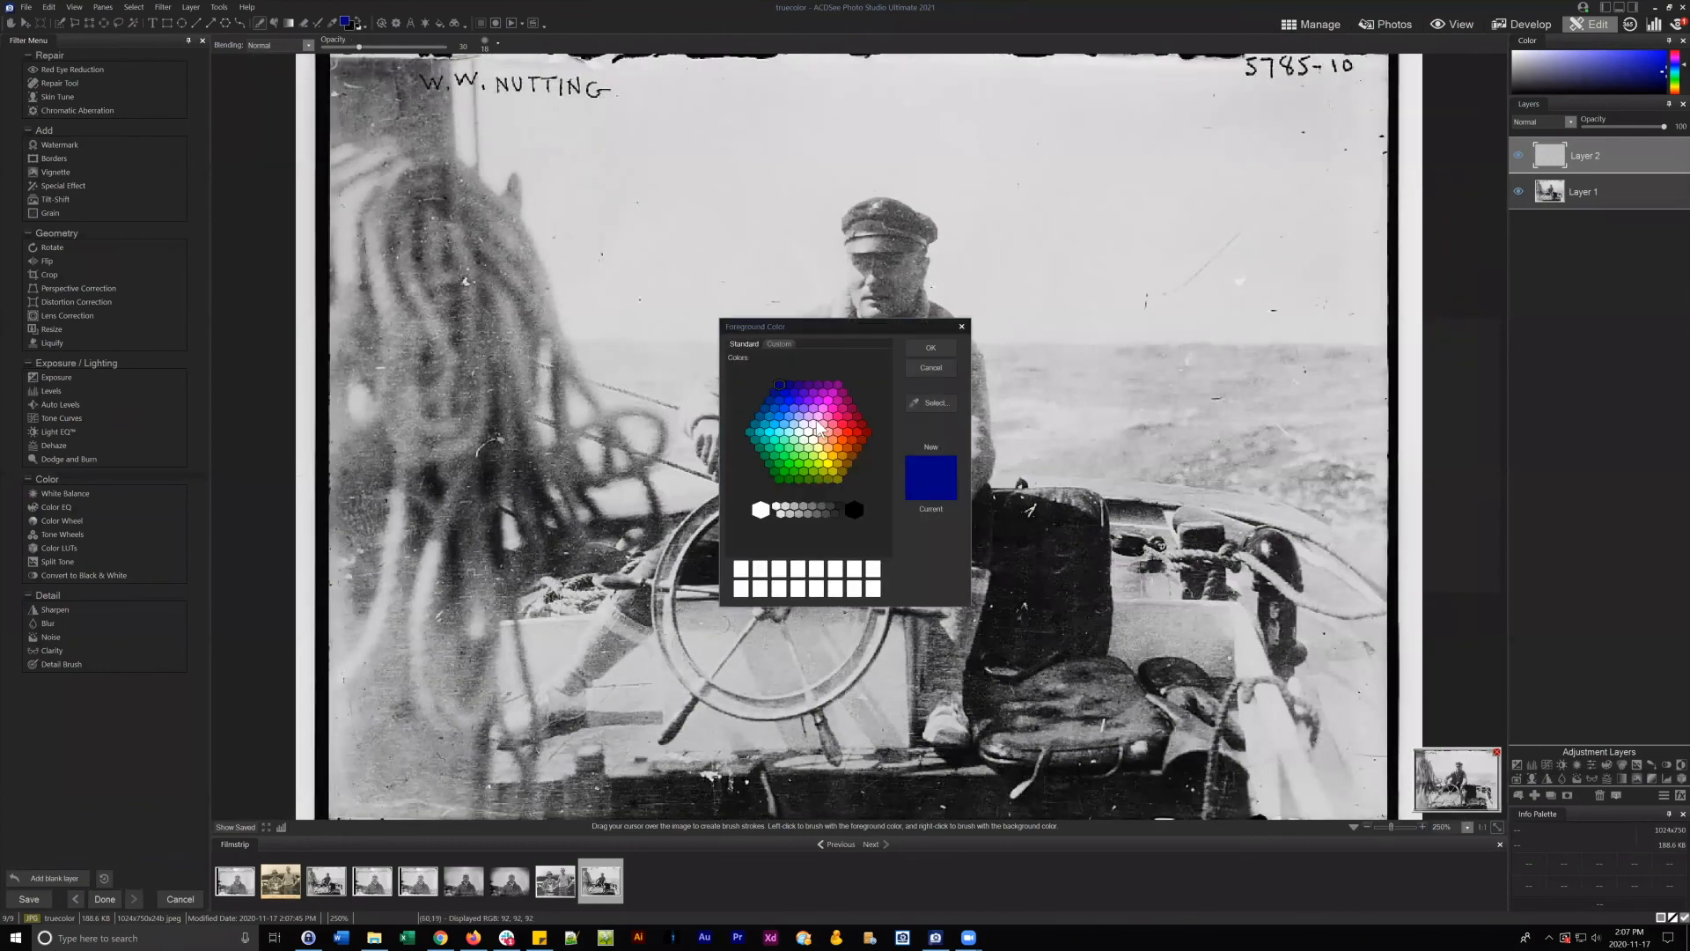
{"action": "left_click", "coordinate": [841, 433]}
{"action": "left_click", "coordinate": [829, 439]}
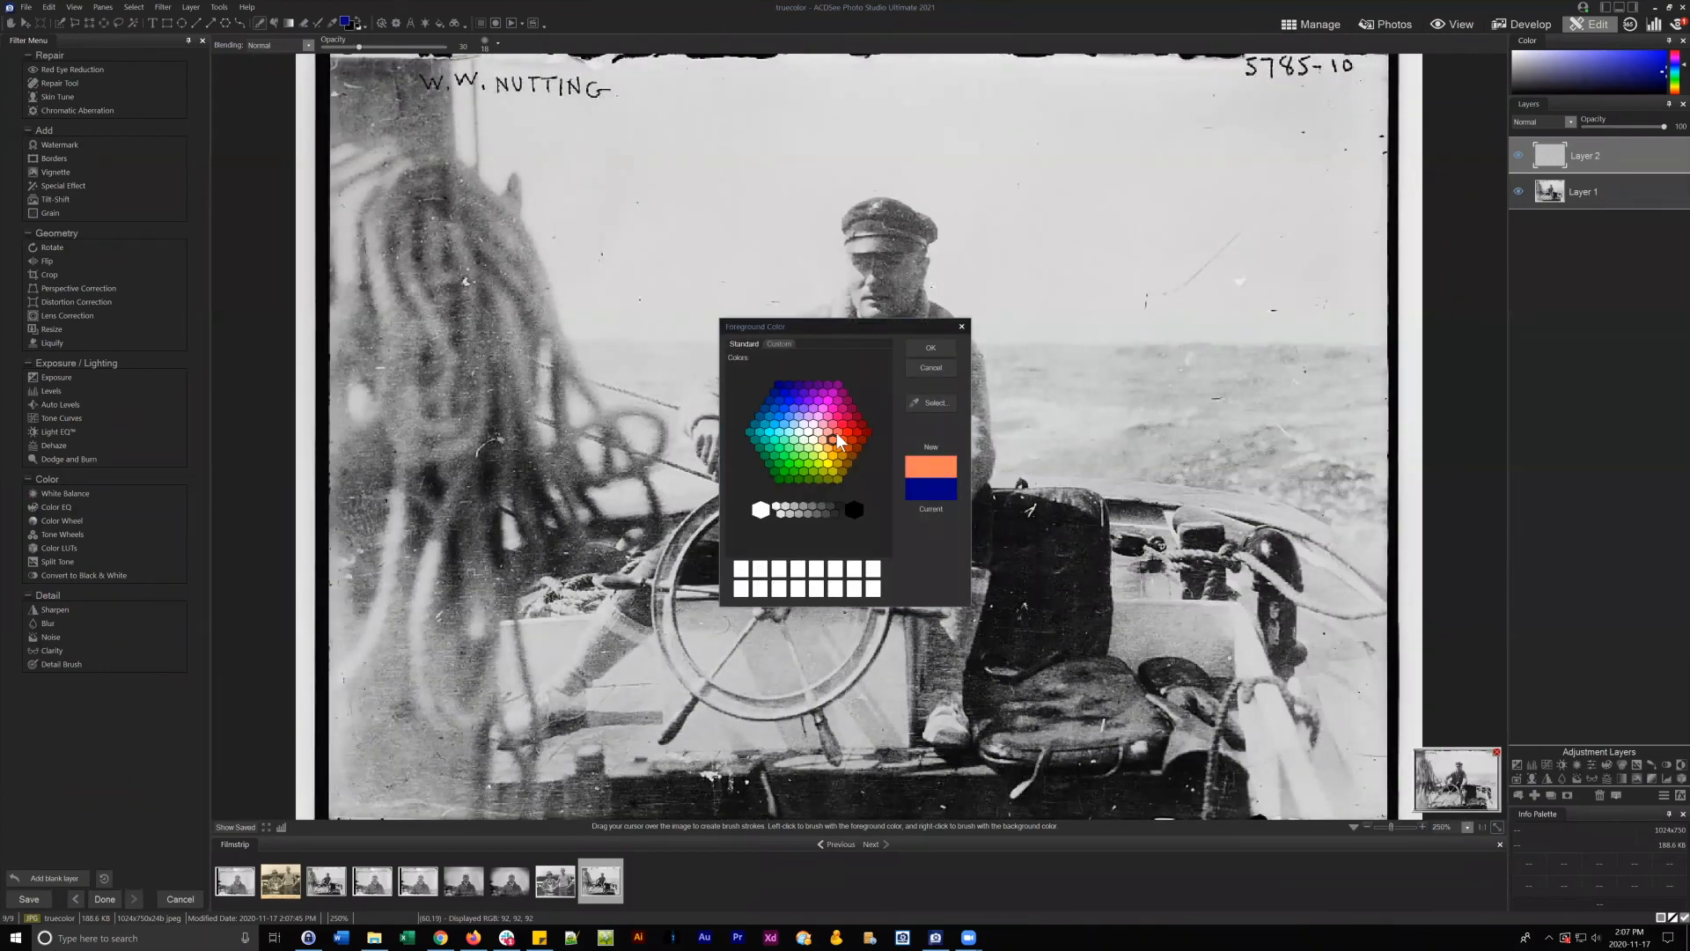
{"action": "left_click", "coordinate": [827, 431]}
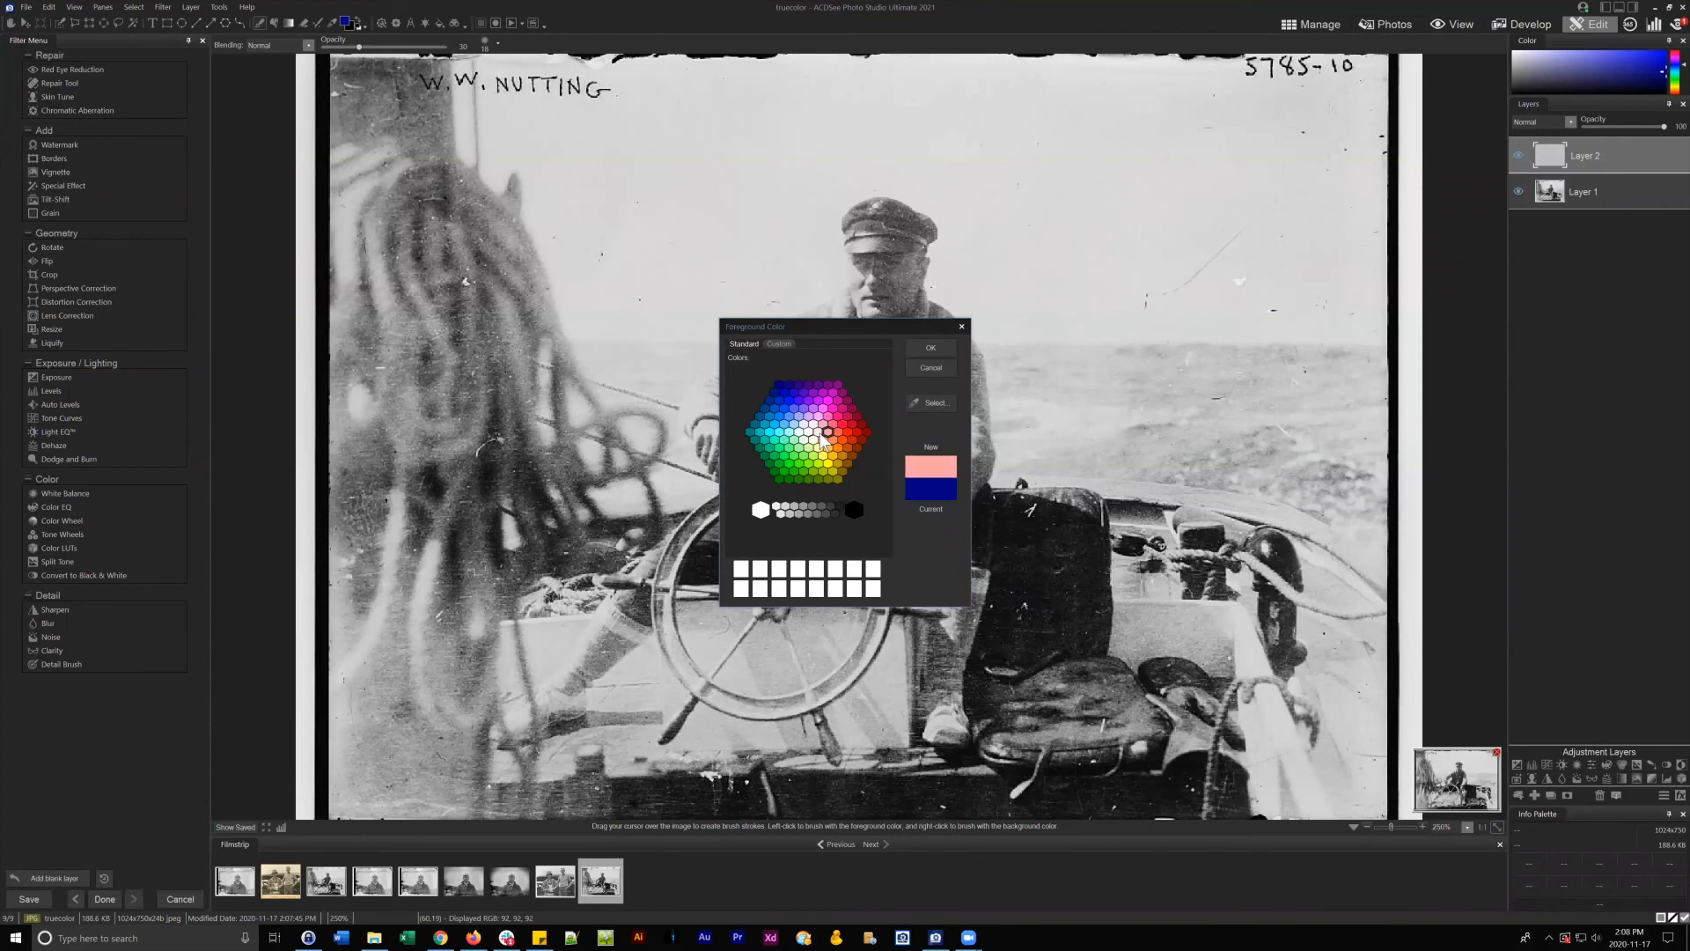
{"action": "left_click", "coordinate": [929, 350]}
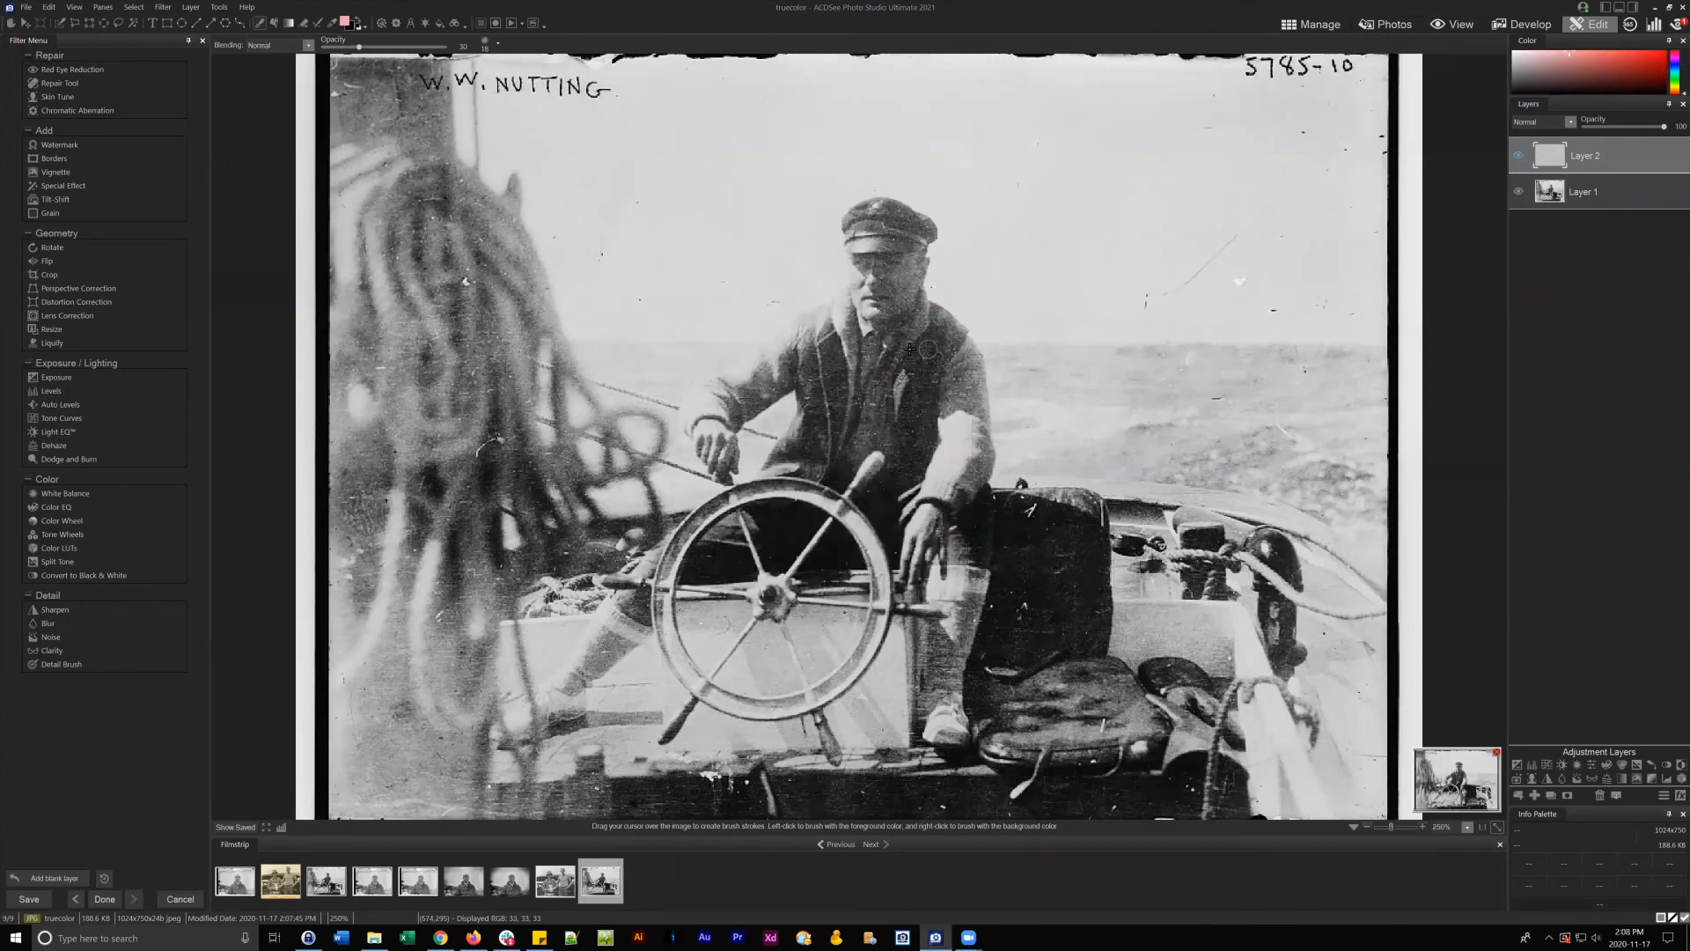
{"action": "left_click", "coordinate": [917, 525]}
{"action": "left_click_drag", "start_coordinate": [359, 46], "coordinate": [449, 46]}
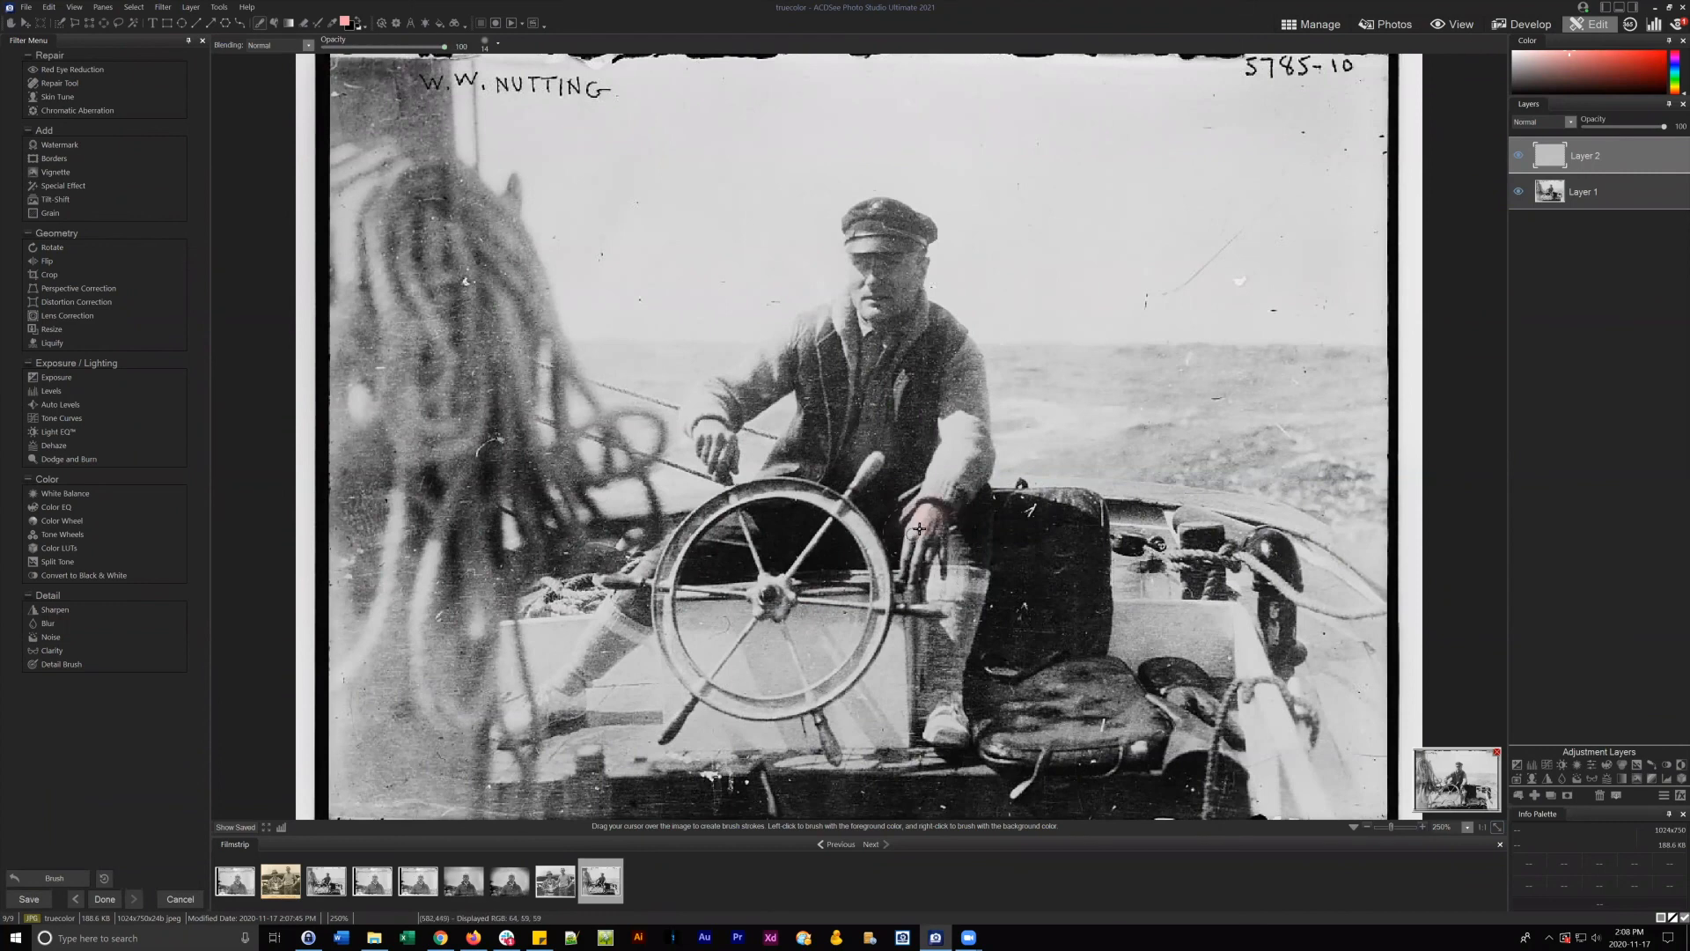
{"action": "left_click_drag", "start_coordinate": [924, 510], "coordinate": [920, 581]}
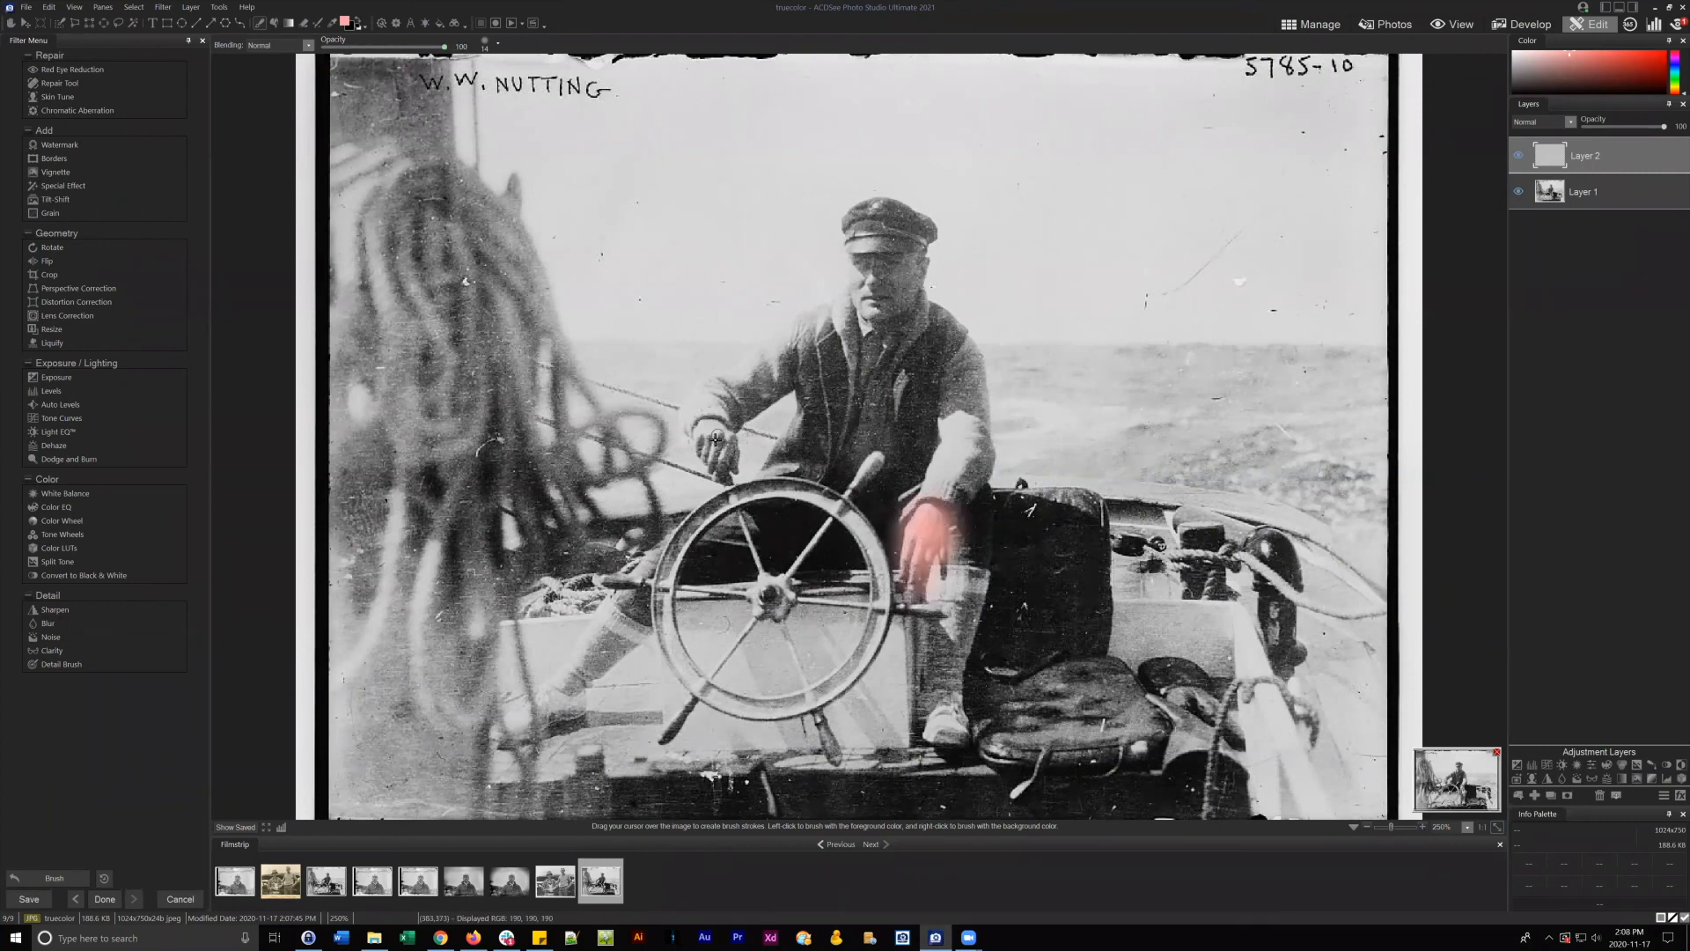
{"action": "mouse_move", "coordinate": [731, 467]}
{"action": "left_mouse_down"}
{"action": "mouse_move", "coordinate": [718, 436]}
{"action": "mouse_move", "coordinate": [726, 480]}
{"action": "left_mouse_up"}
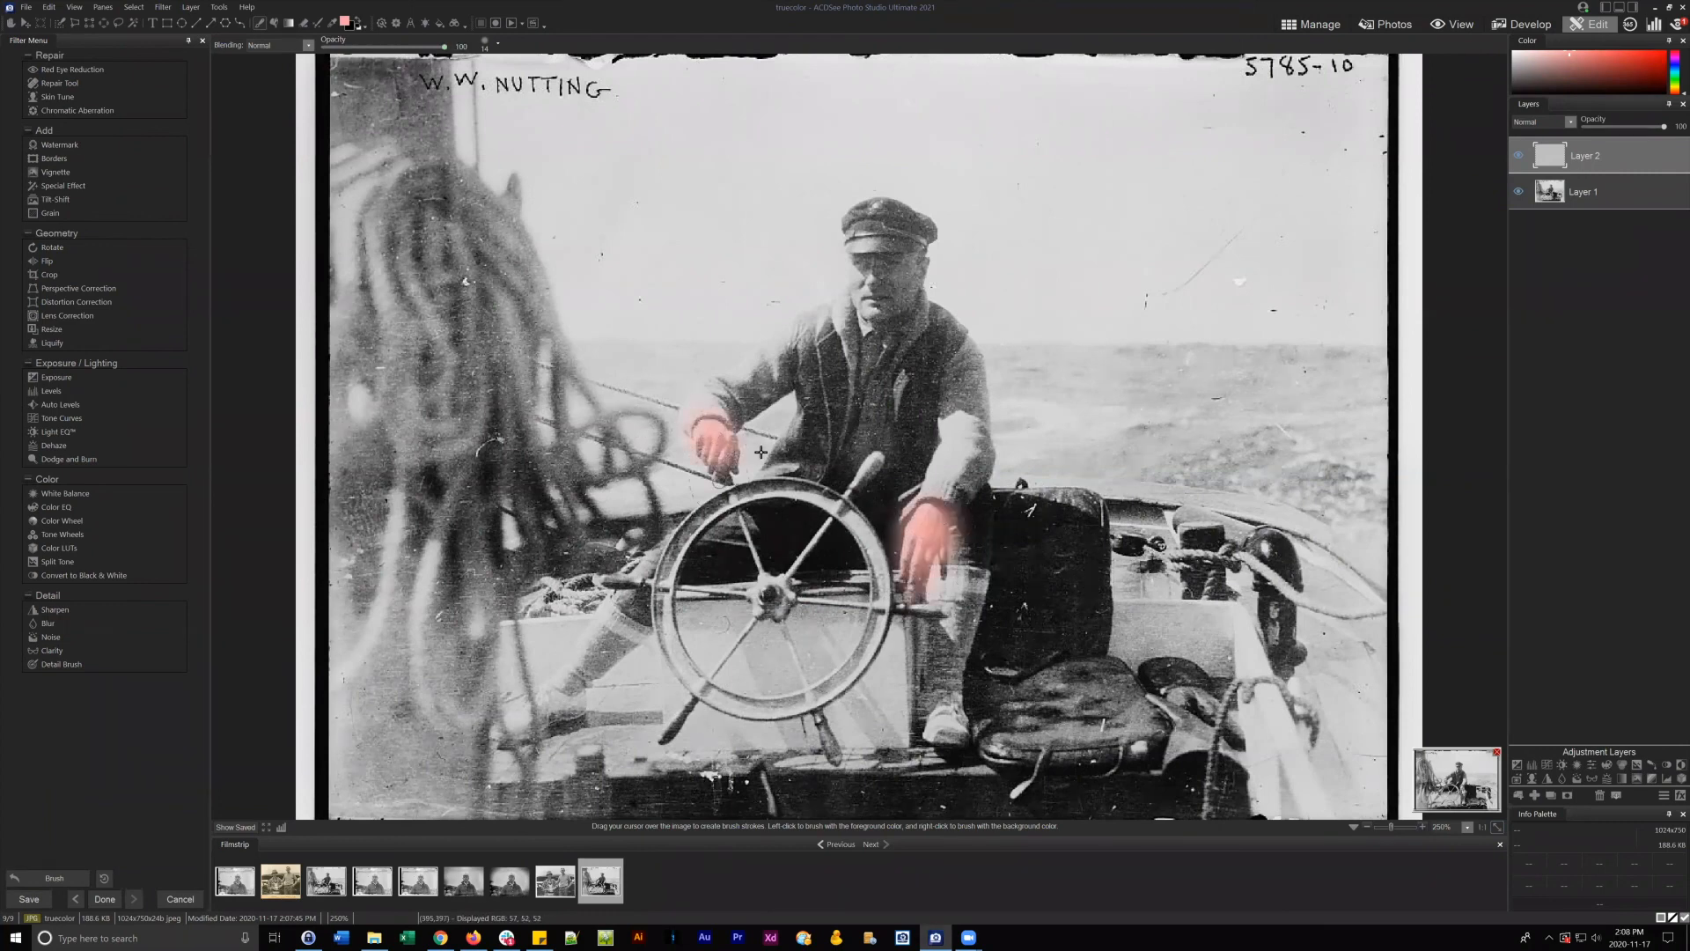
- Try the Color blend mode on the painted layer and switch it to Overlay
{"action": "left_click", "coordinate": [1546, 120]}
{"action": "left_click", "coordinate": [1525, 270]}
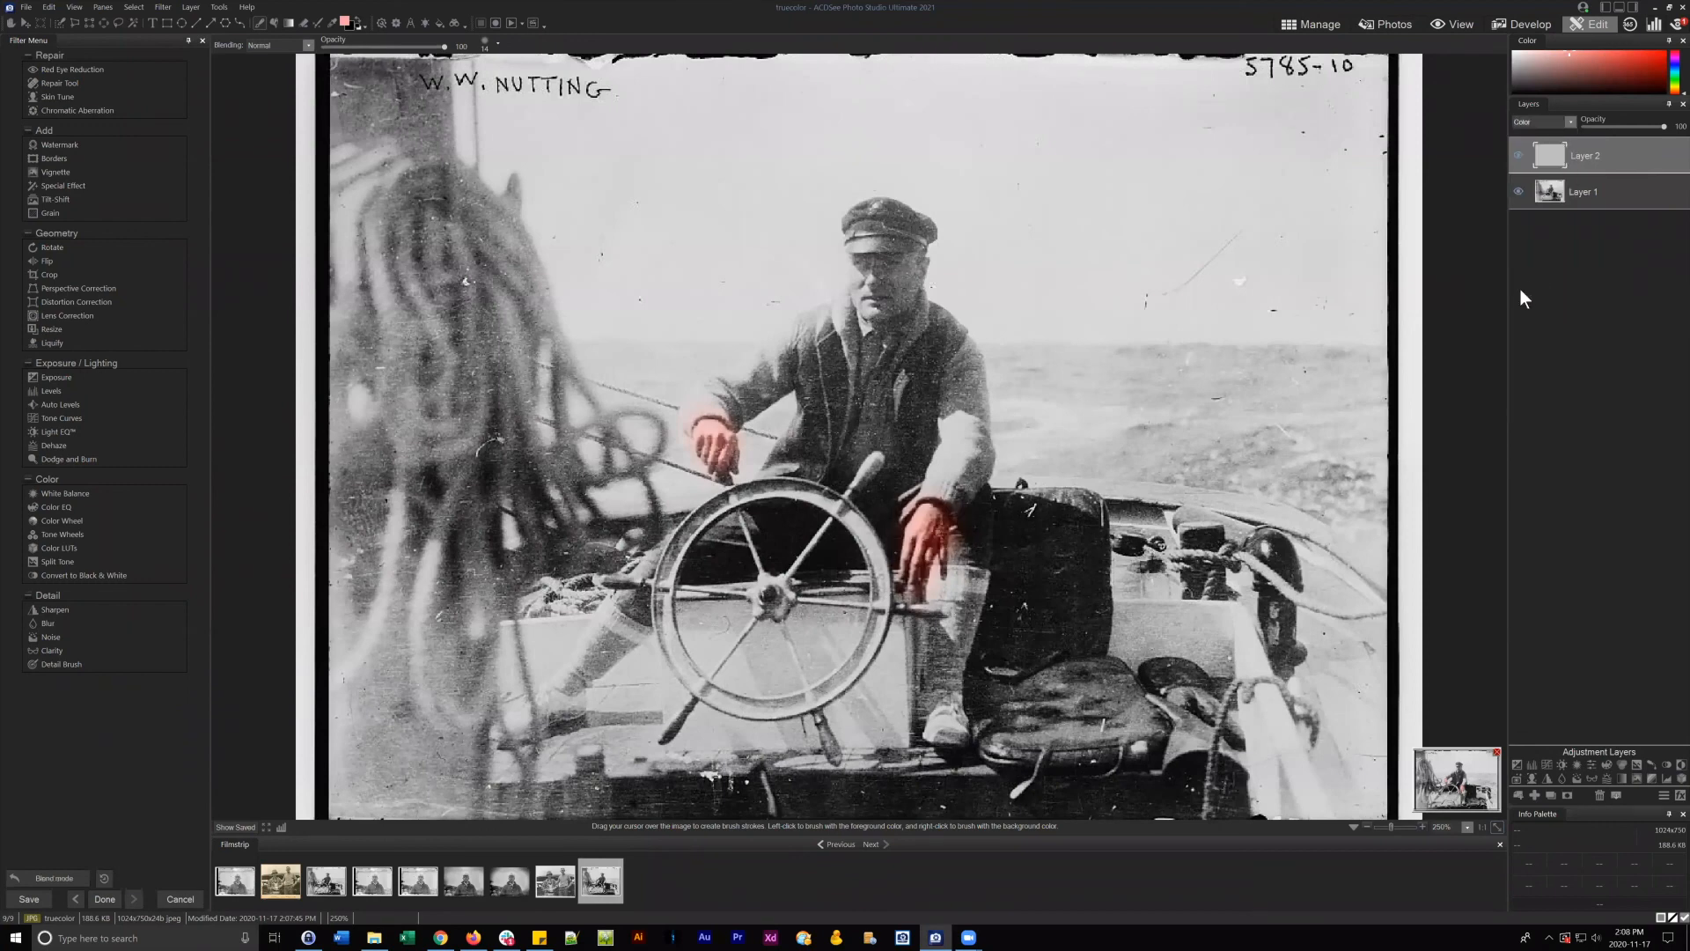
{"action": "left_click", "coordinate": [1531, 122]}
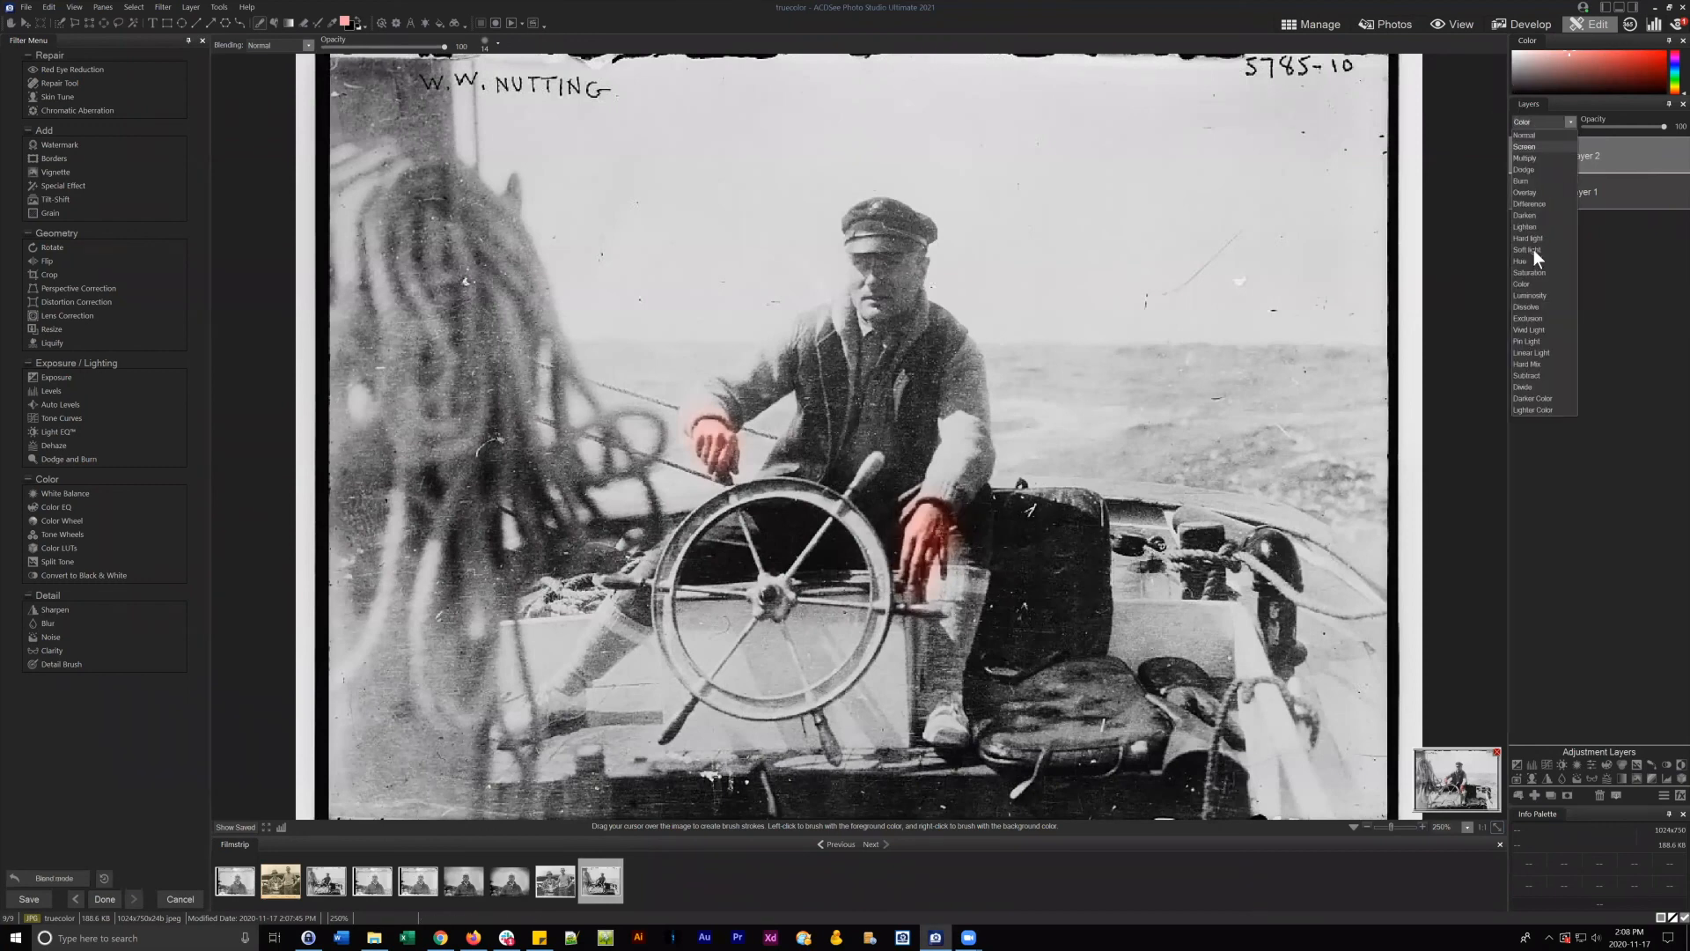
{"action": "left_click", "coordinate": [1532, 193]}
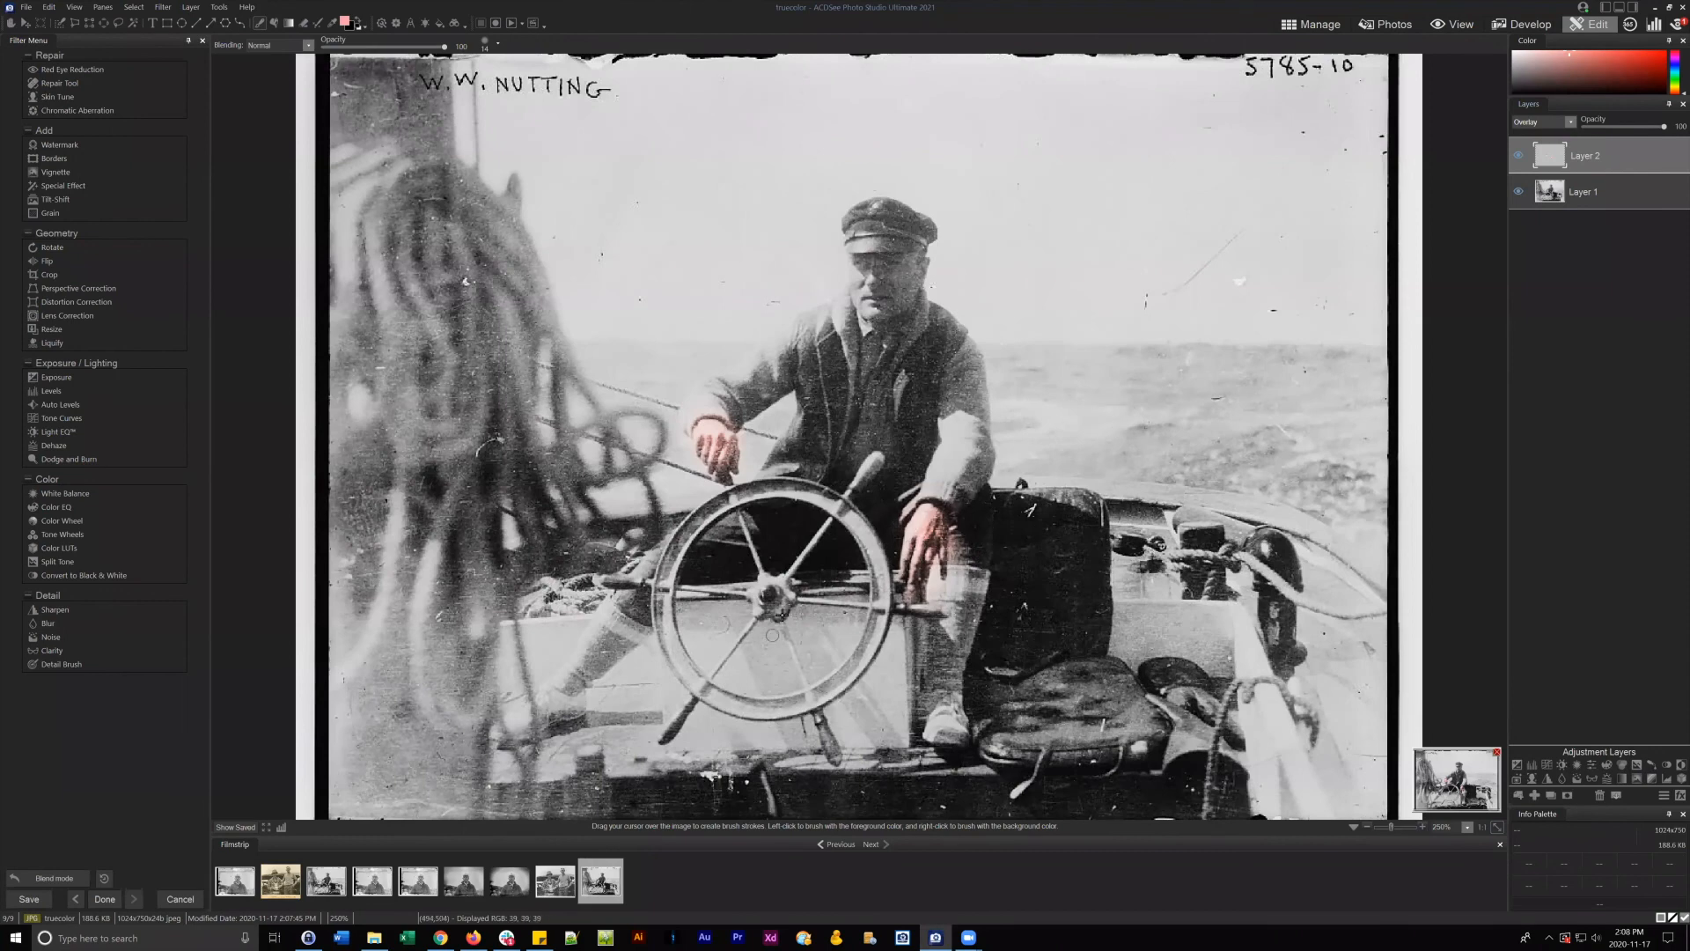
- Try painting the sailor's cap on the Overlay layer using the Brush with a blue foreground color
{"action": "left_click", "coordinate": [348, 26]}
{"action": "left_click", "coordinate": [774, 424]}
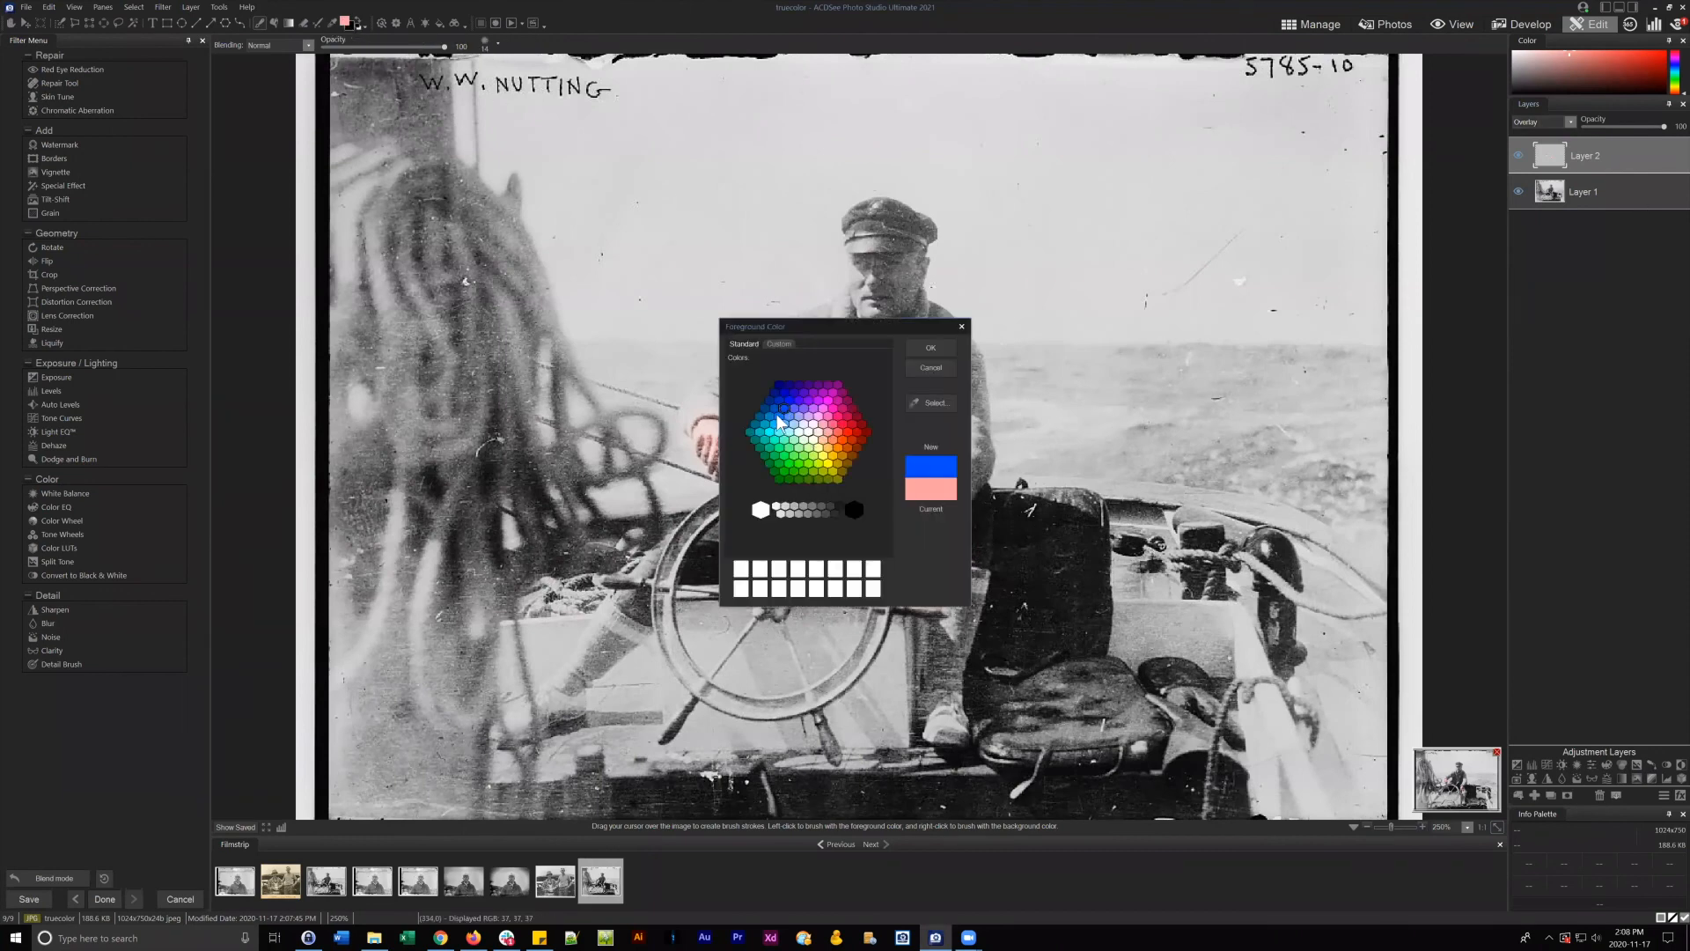
{"action": "left_click", "coordinate": [930, 348]}
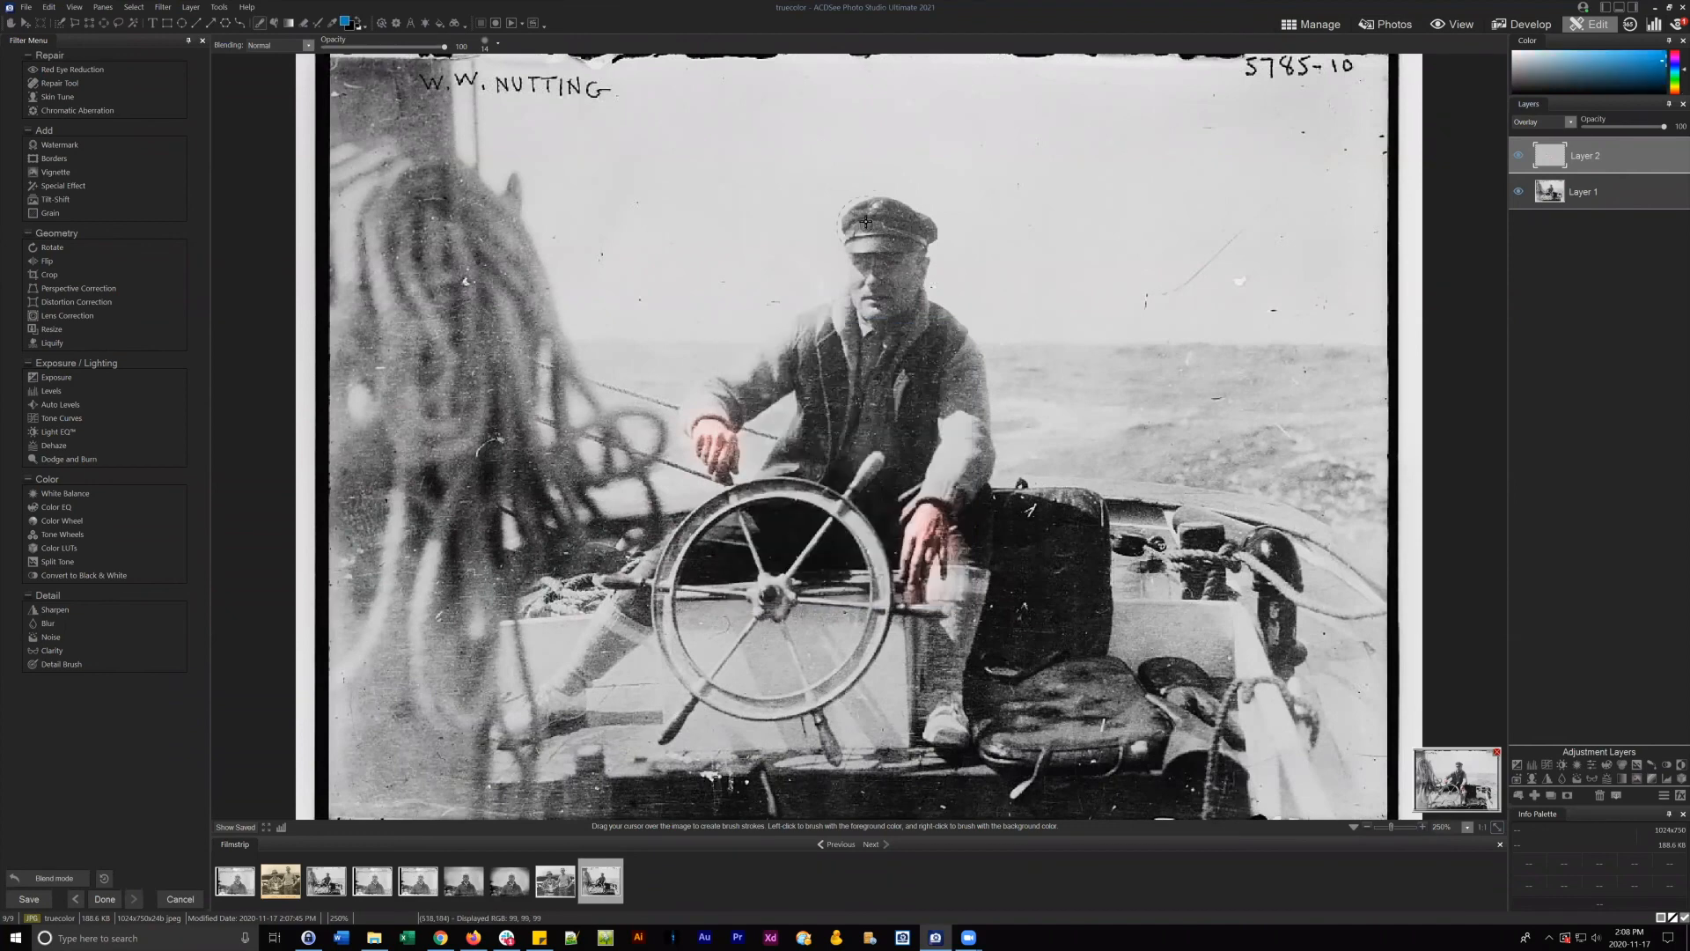
{"action": "mouse_move", "coordinate": [854, 224]}
{"action": "left_mouse_down"}
{"action": "mouse_move", "coordinate": [909, 224]}
{"action": "mouse_move", "coordinate": [866, 214]}
{"action": "mouse_move", "coordinate": [863, 228]}
{"action": "mouse_move", "coordinate": [887, 206]}
{"action": "mouse_move", "coordinate": [933, 231]}
{"action": "mouse_move", "coordinate": [834, 256]}
{"action": "mouse_move", "coordinate": [876, 247]}
{"action": "left_mouse_up"}
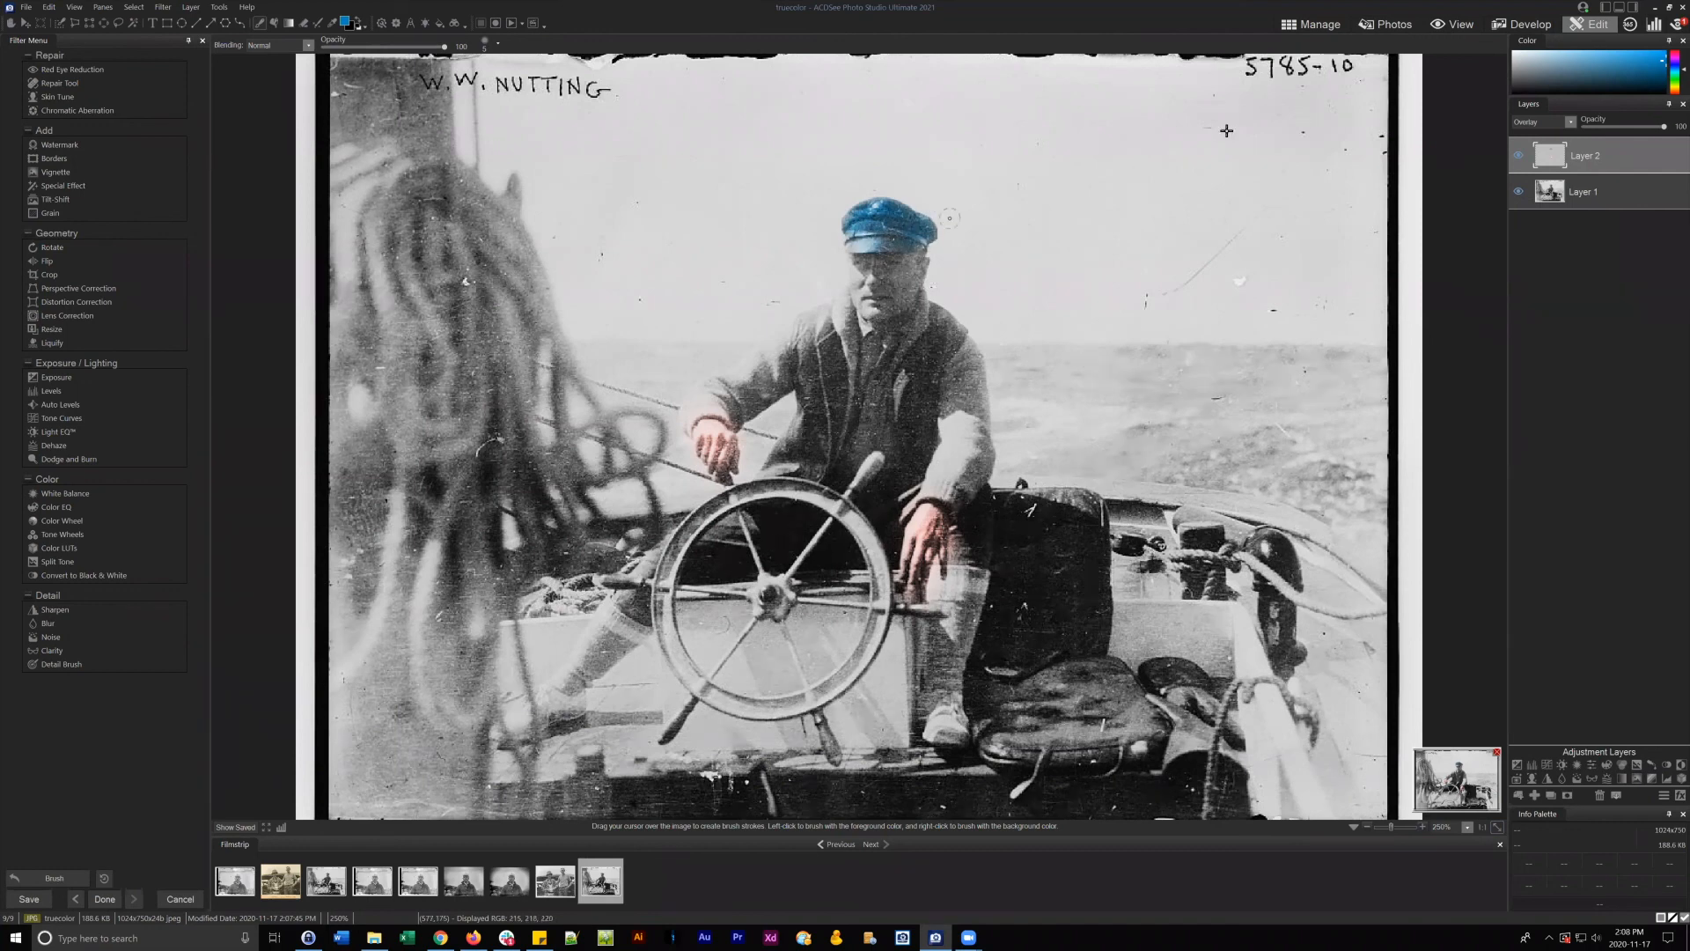
- Discard the painted changes and review the Truecolor option among the color depth choices for the original sailor photo
{"action": "left_click", "coordinate": [1312, 25]}
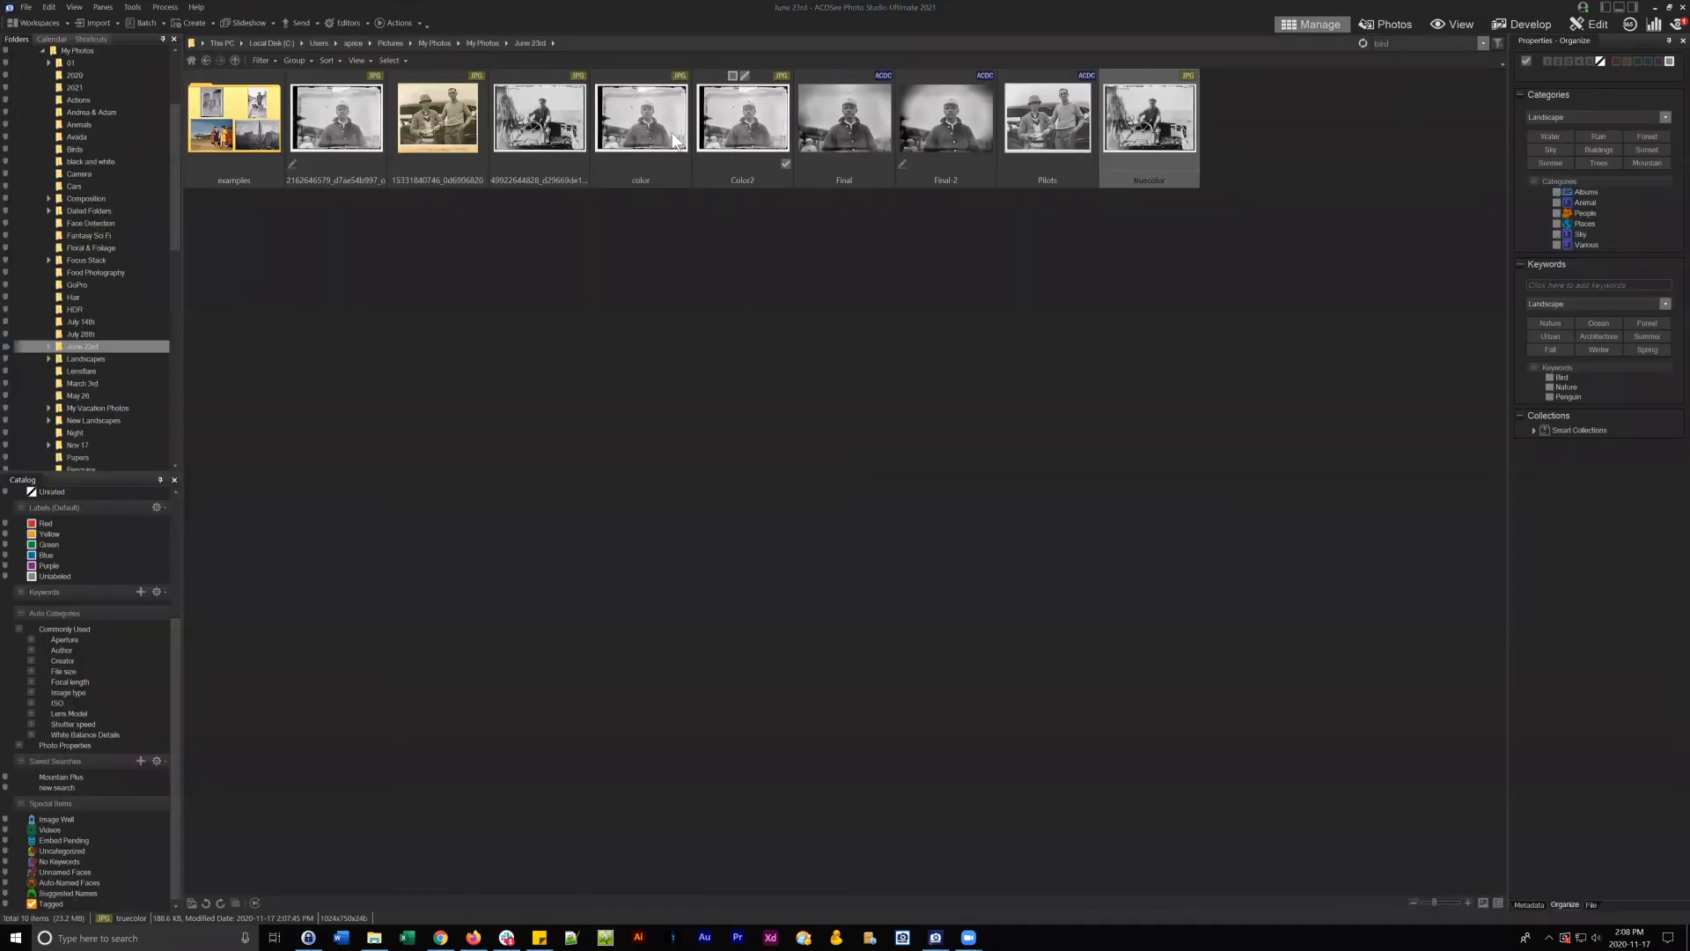
{"action": "left_click", "coordinate": [1452, 25]}
{"action": "left_click", "coordinate": [132, 8]}
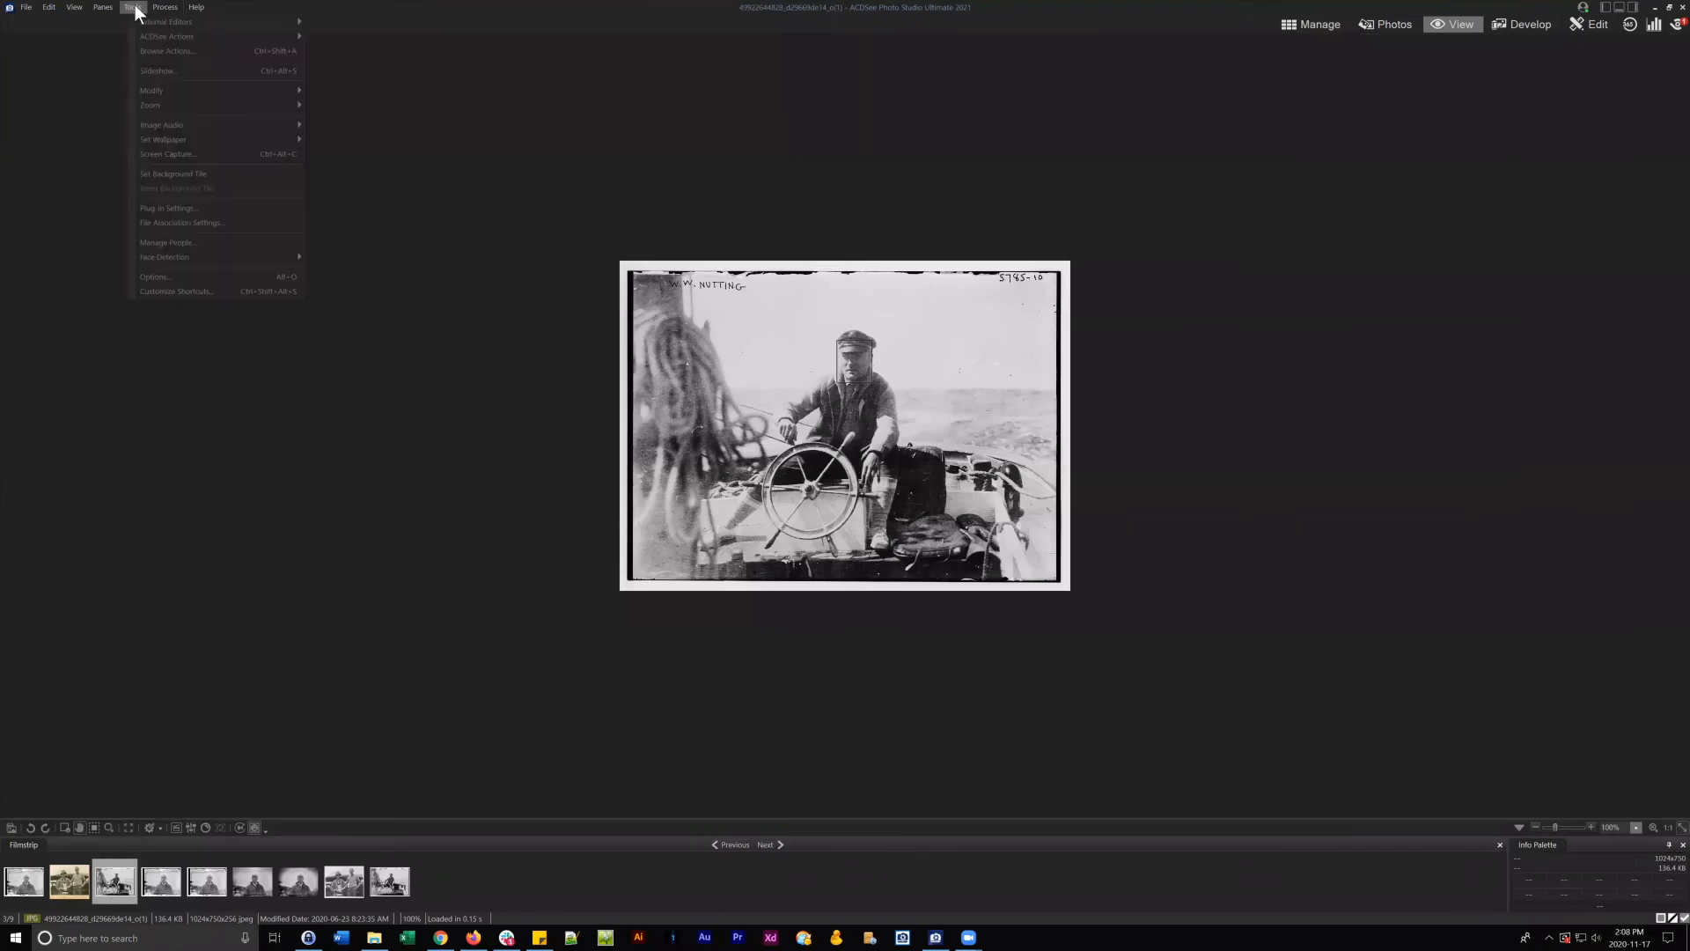
{"action": "mouse_move", "coordinate": [188, 91]}
{"action": "mouse_move", "coordinate": [408, 108]}
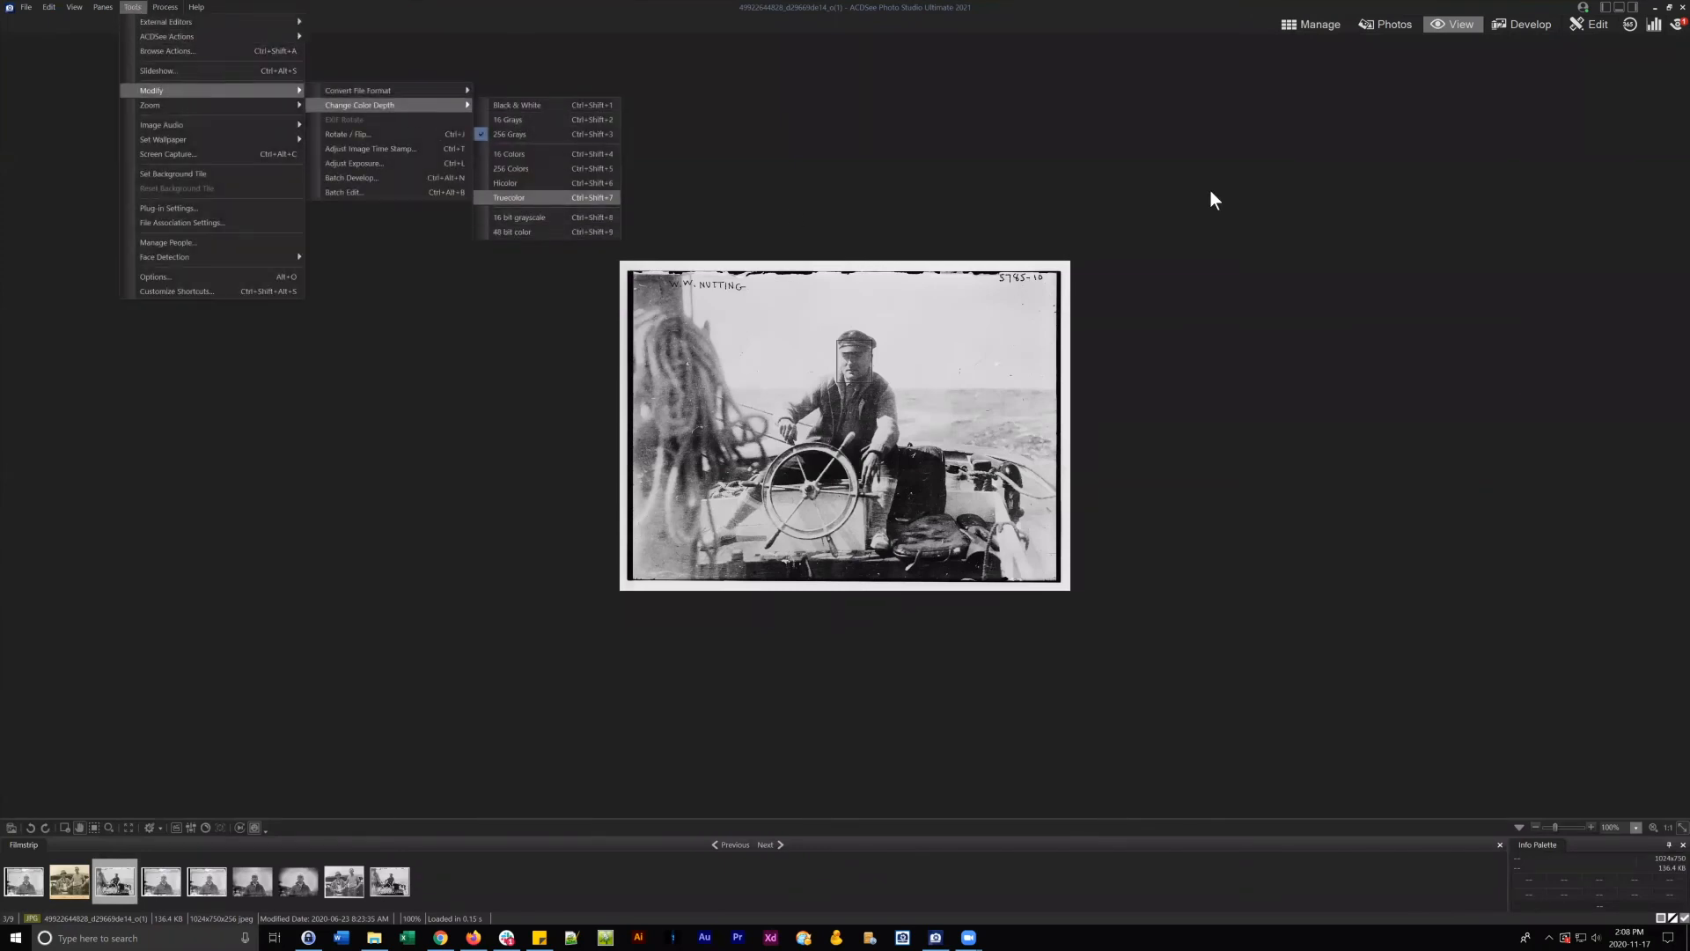
{"action": "left_click", "coordinate": [1311, 21]}
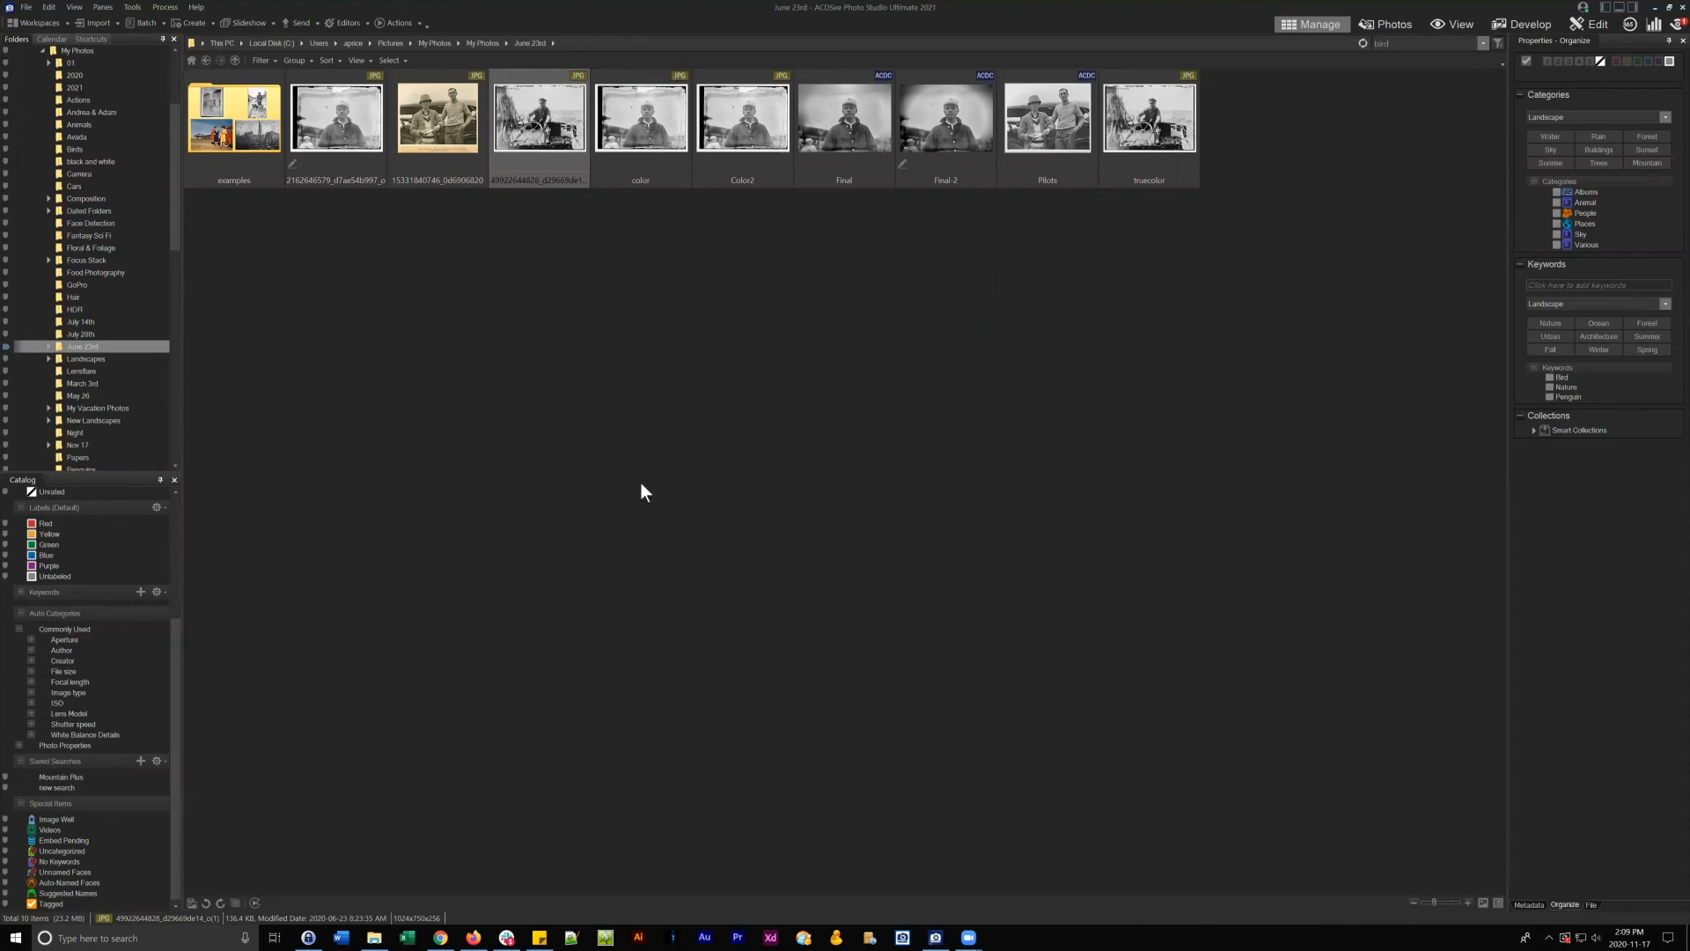
- Browse to the May 26 folder and open the flamingo photo in Edit mode
{"action": "left_click", "coordinate": [206, 62]}
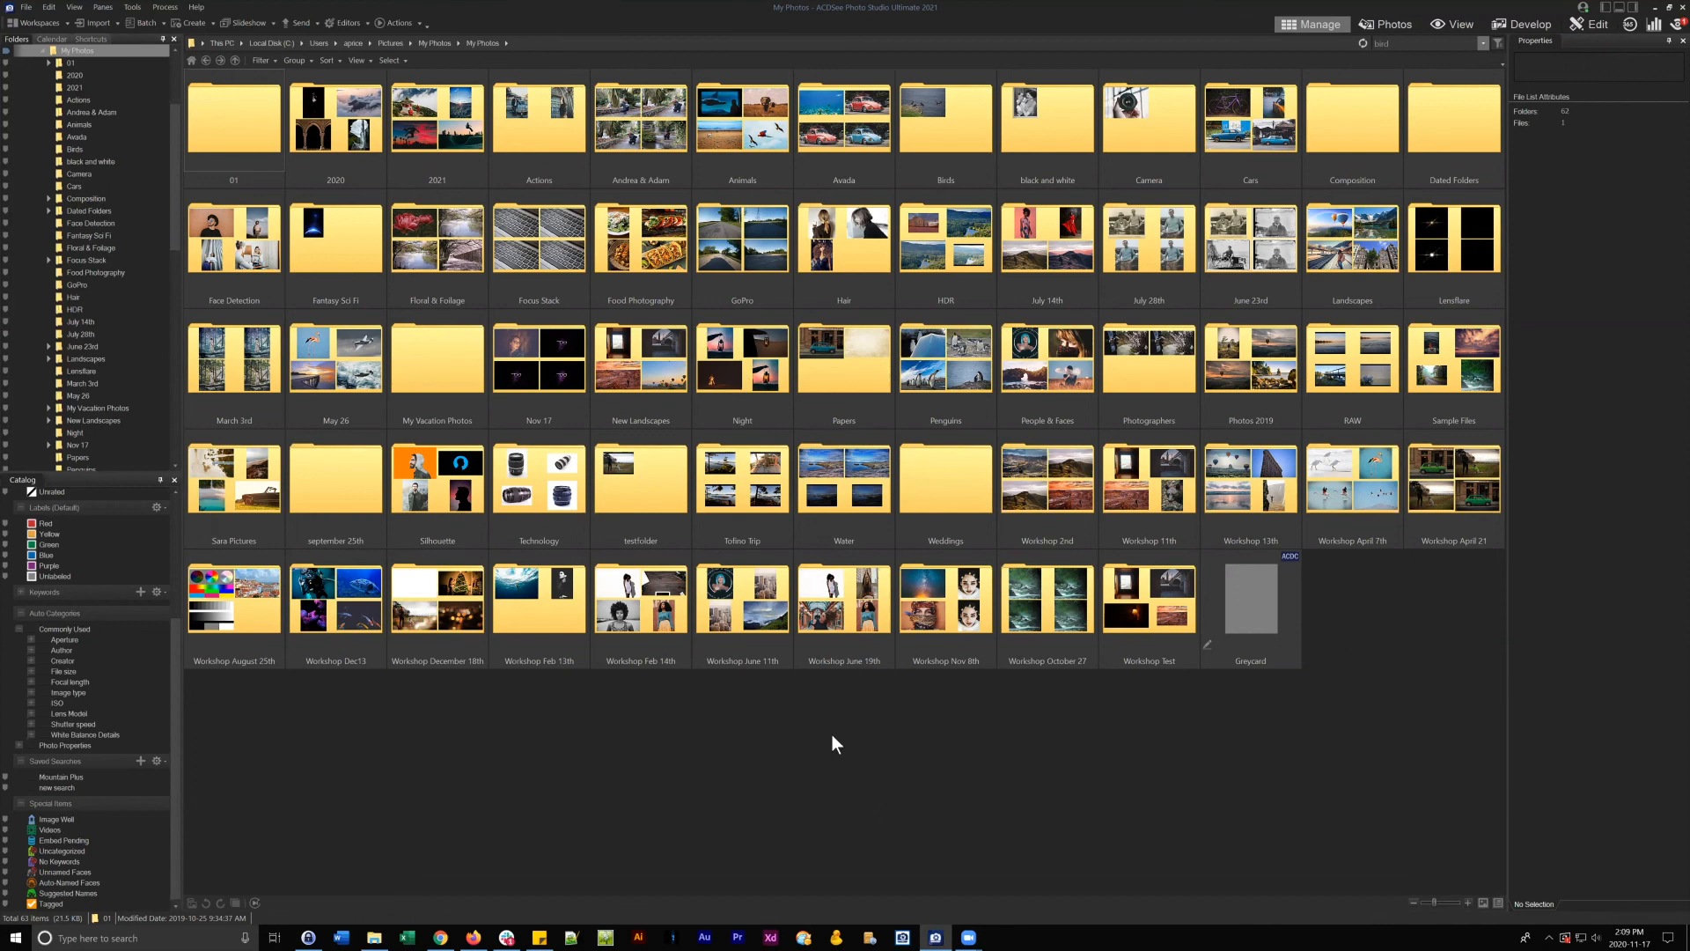
{"action": "left_click", "coordinate": [308, 354]}
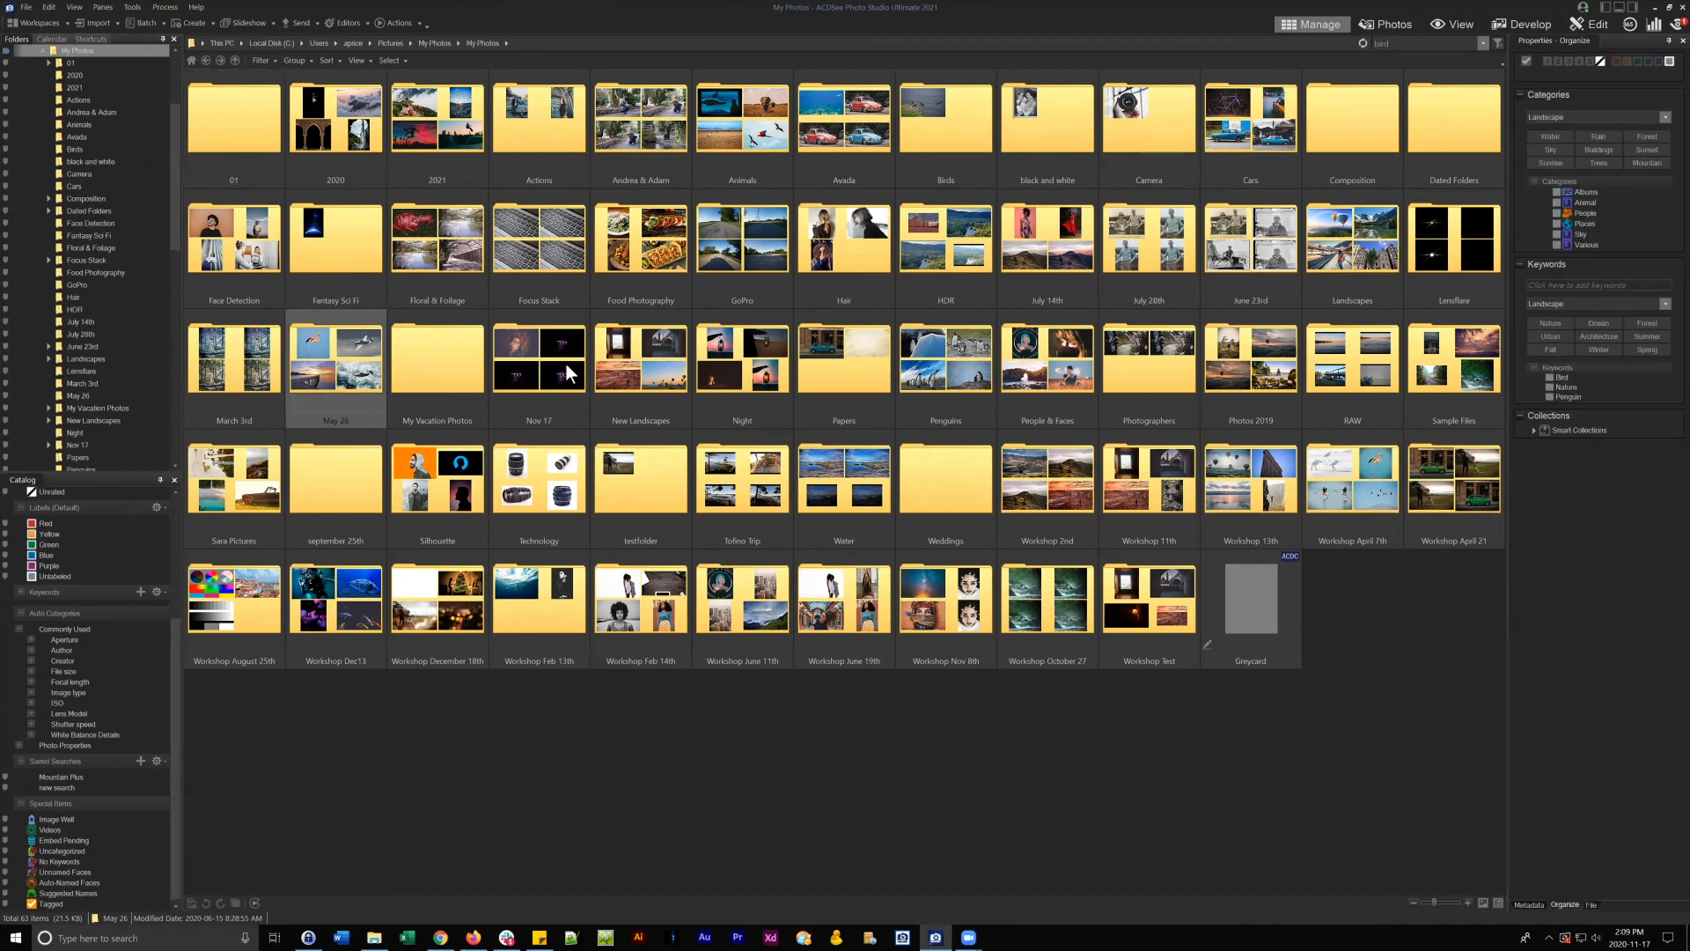
{"action": "double_click", "coordinate": [349, 345]}
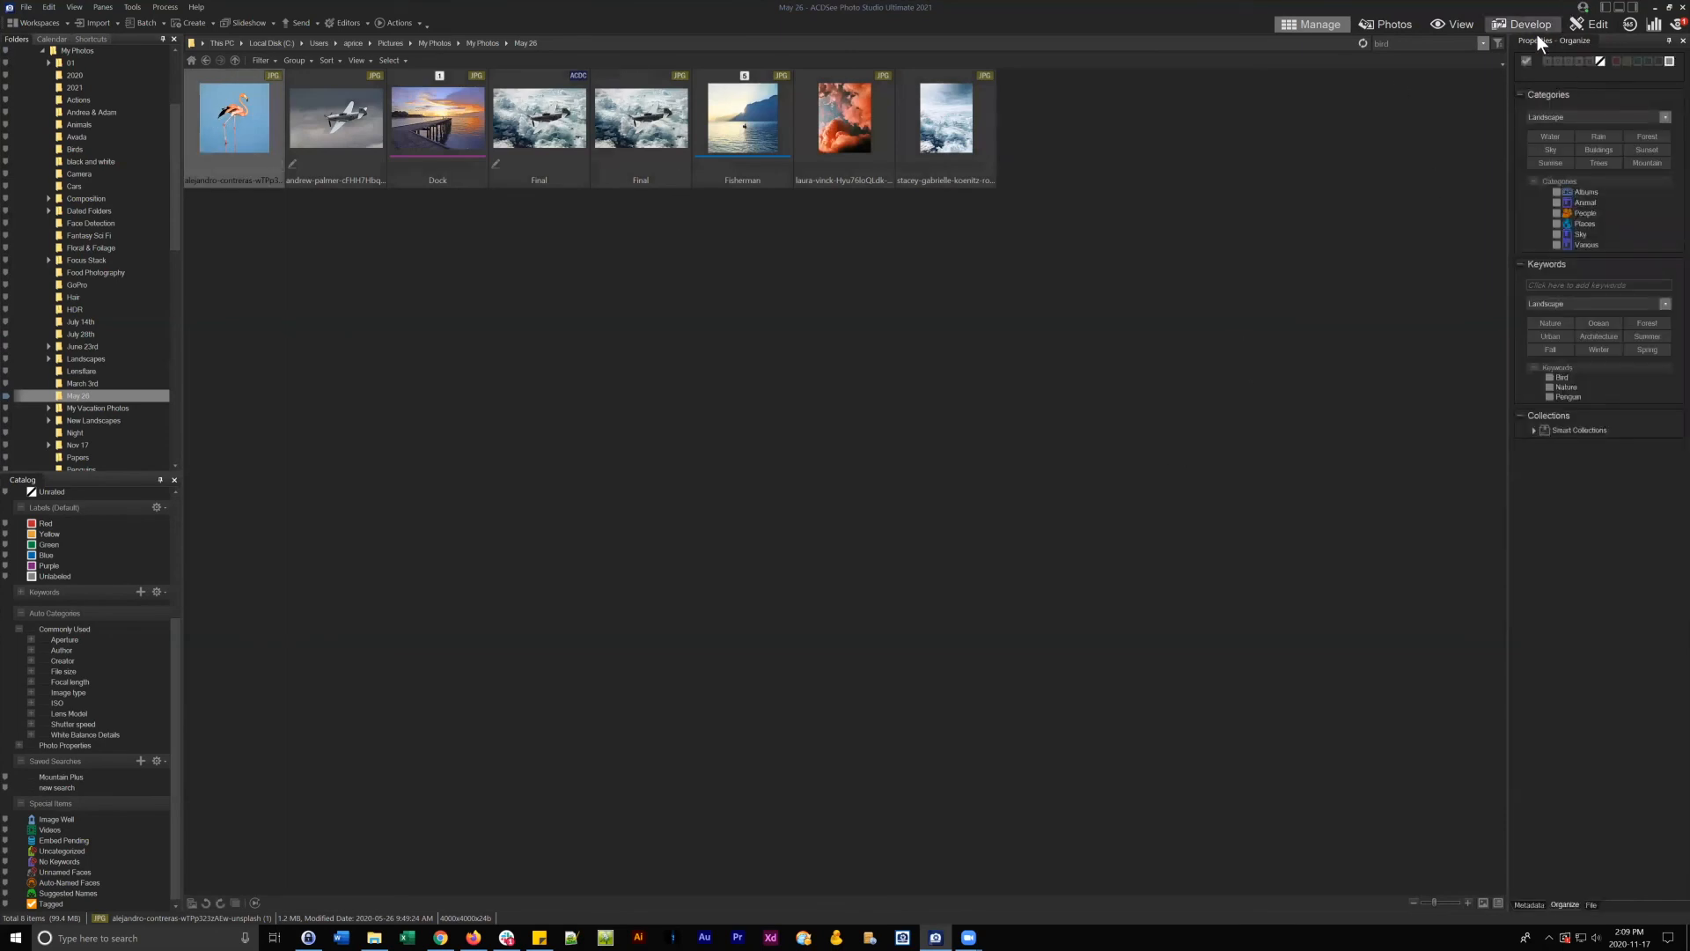
{"action": "left_click", "coordinate": [1596, 25]}
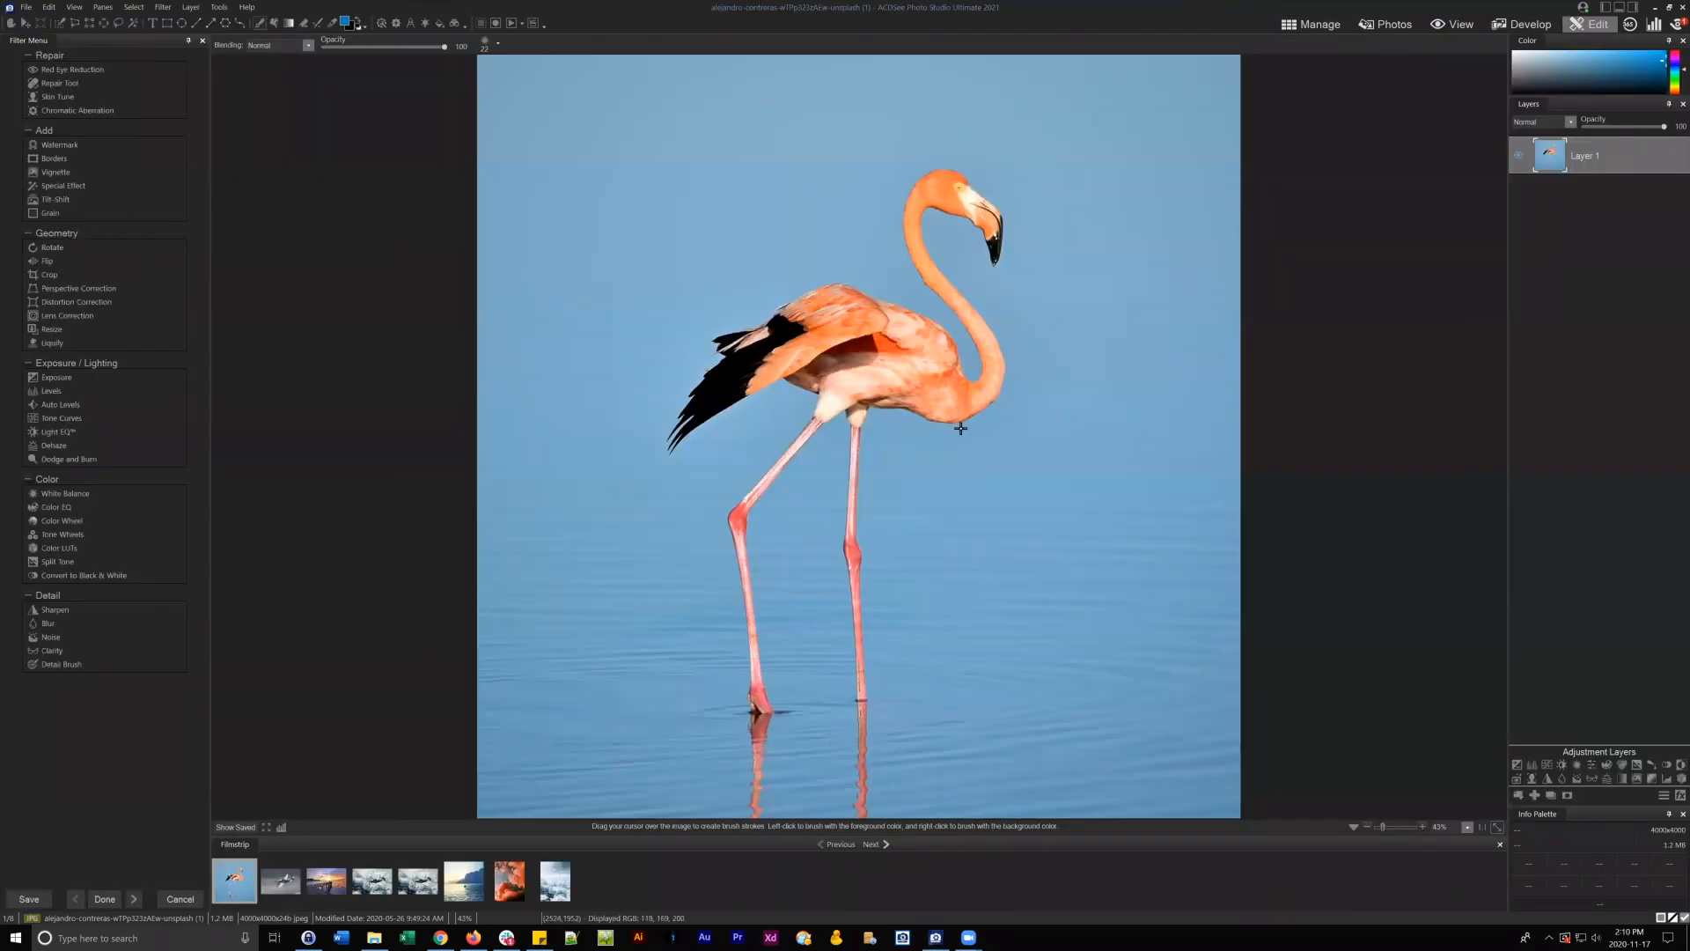
- Draw a polygon selection around the flamingo's head and upper neck, closing it from the beak tip across to the neck
{"action": "left_click", "coordinate": [75, 23]}
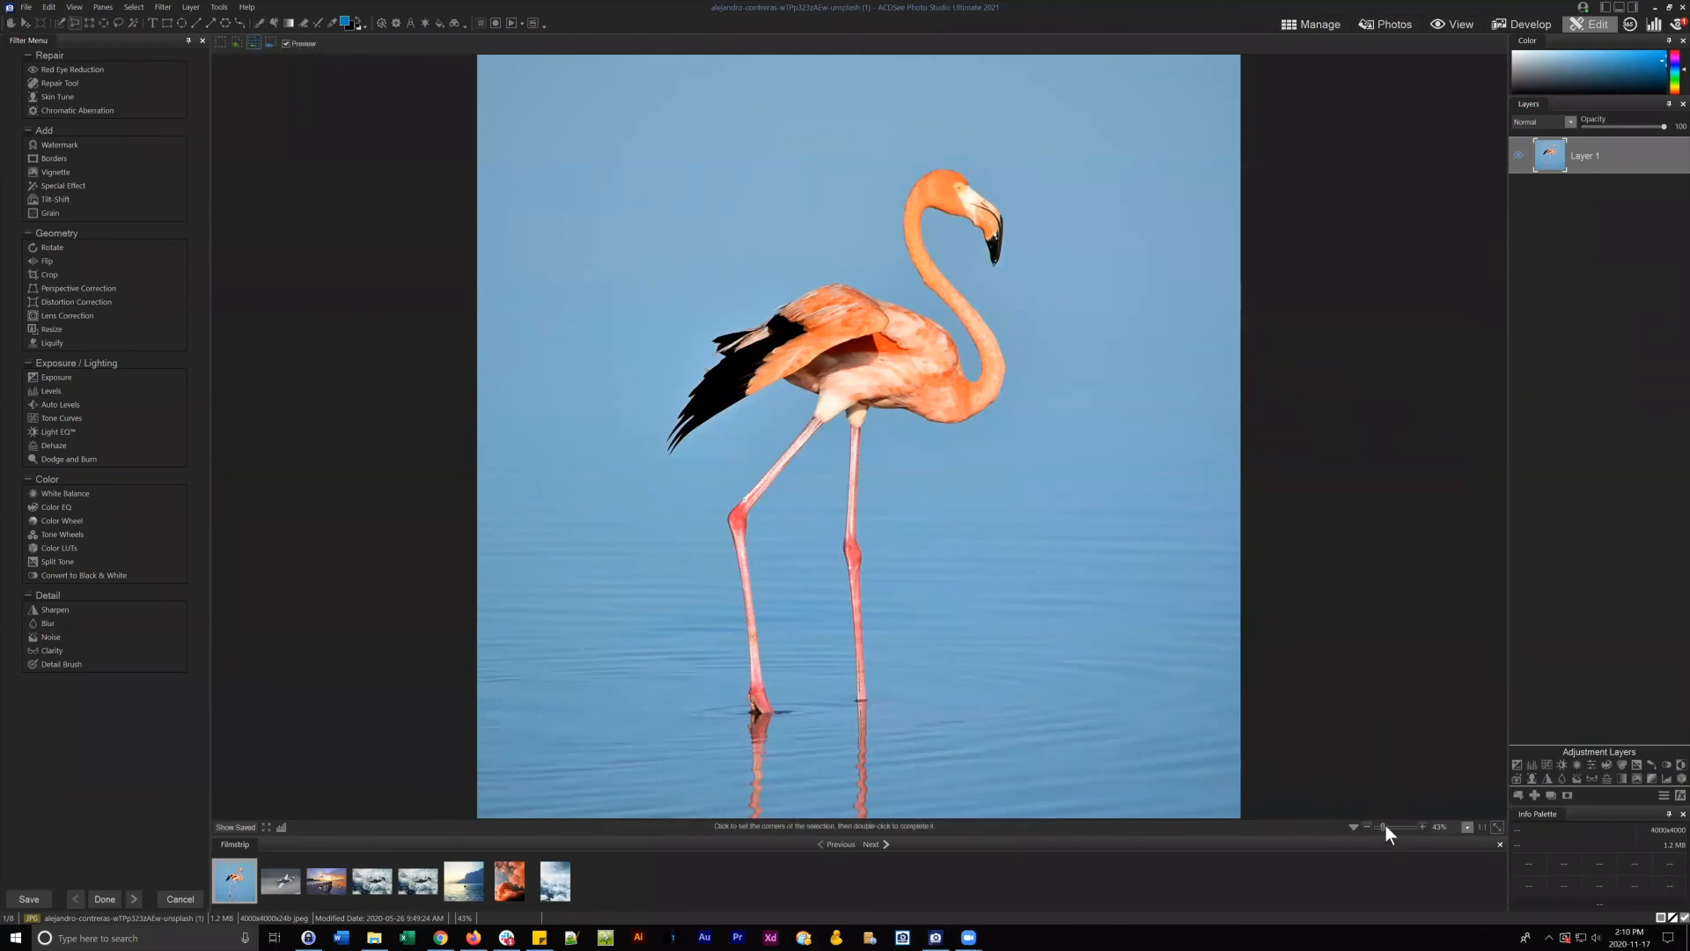
{"action": "left_click_drag", "start_coordinate": [1385, 826], "coordinate": [1393, 826]}
{"action": "left_click_drag", "start_coordinate": [1461, 765], "coordinate": [1470, 781]}
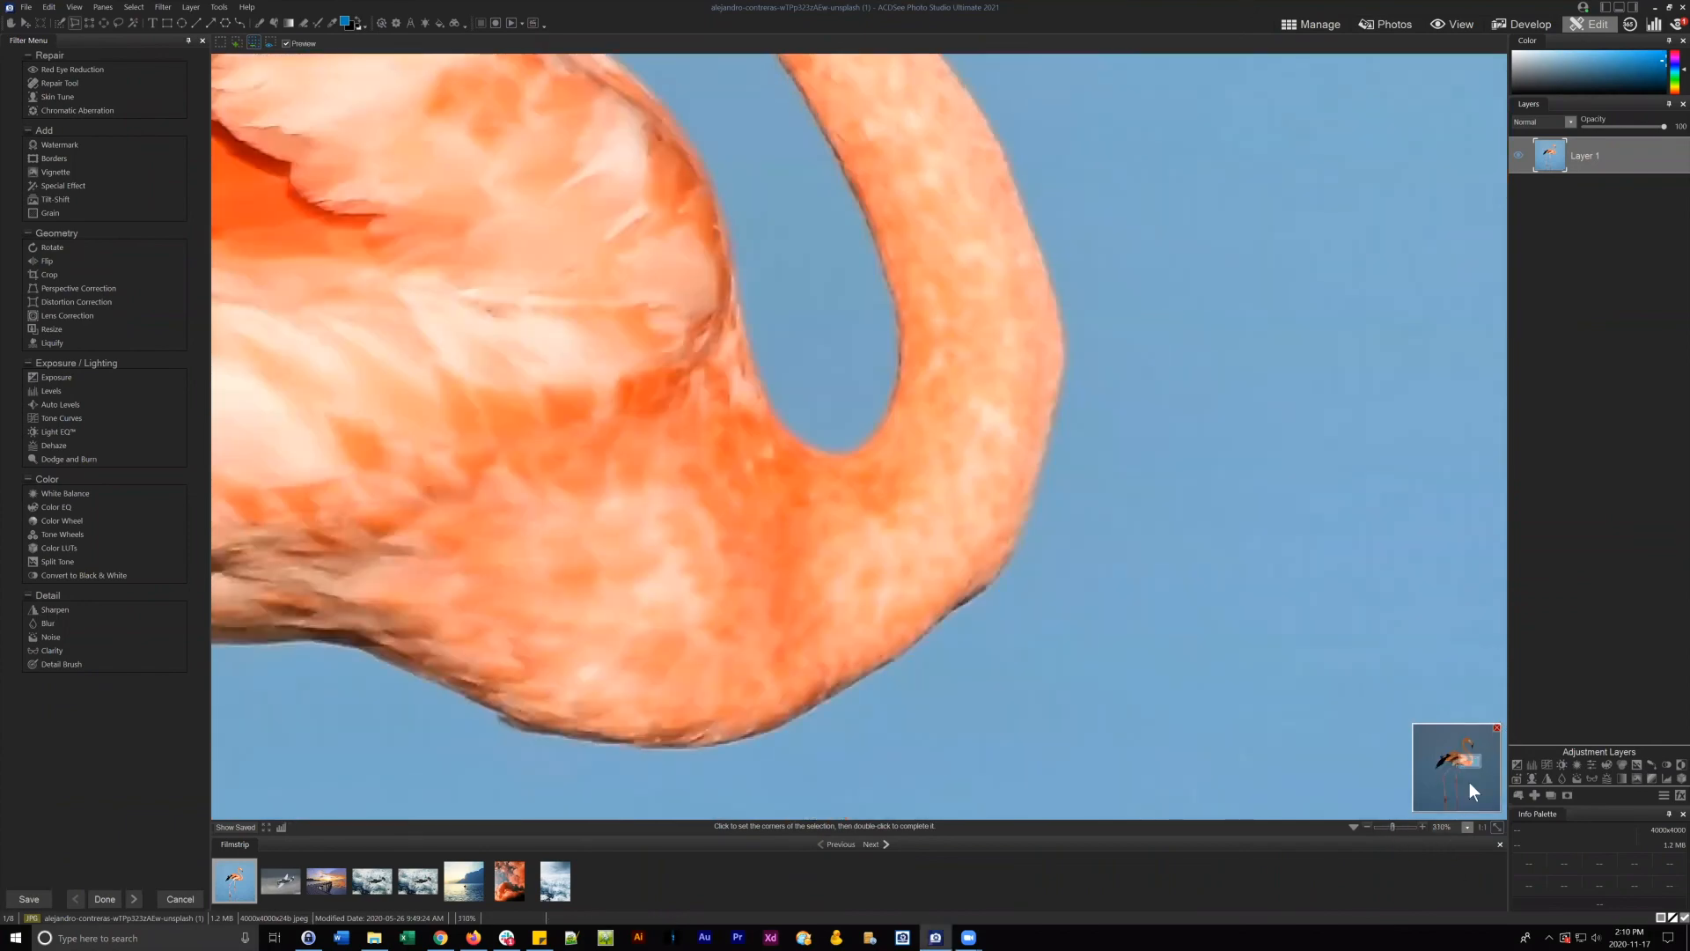
{"action": "left_click_drag", "start_coordinate": [1385, 827], "coordinate": [1386, 826]}
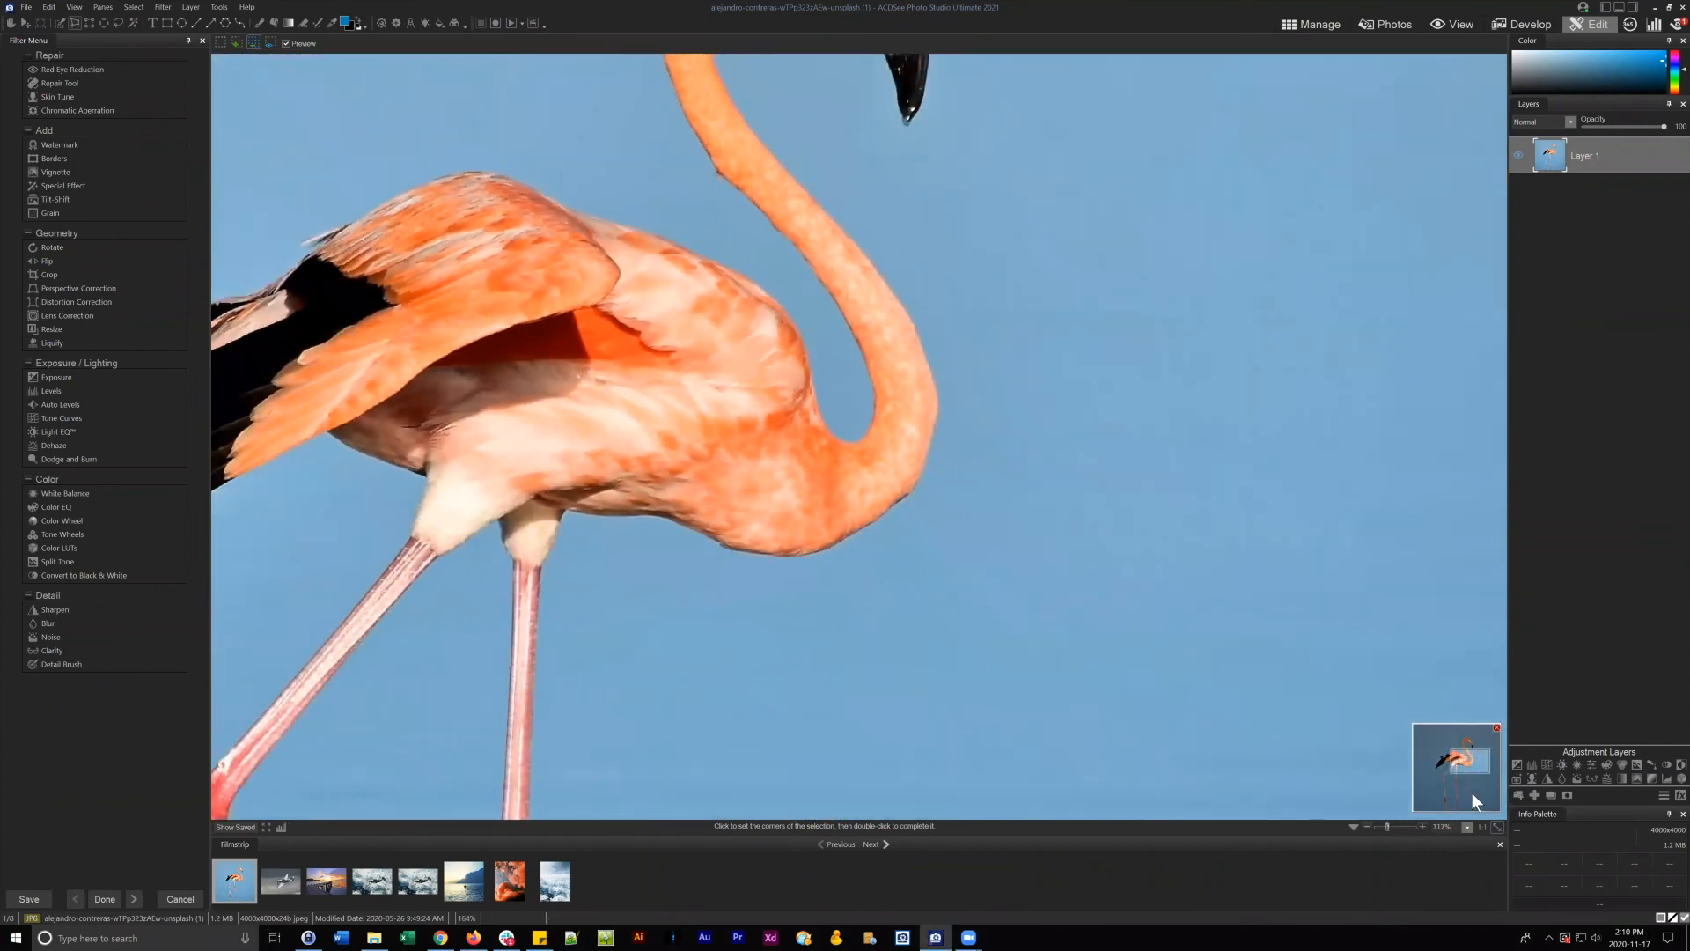
{"action": "left_click_drag", "start_coordinate": [1471, 792], "coordinate": [1469, 749]}
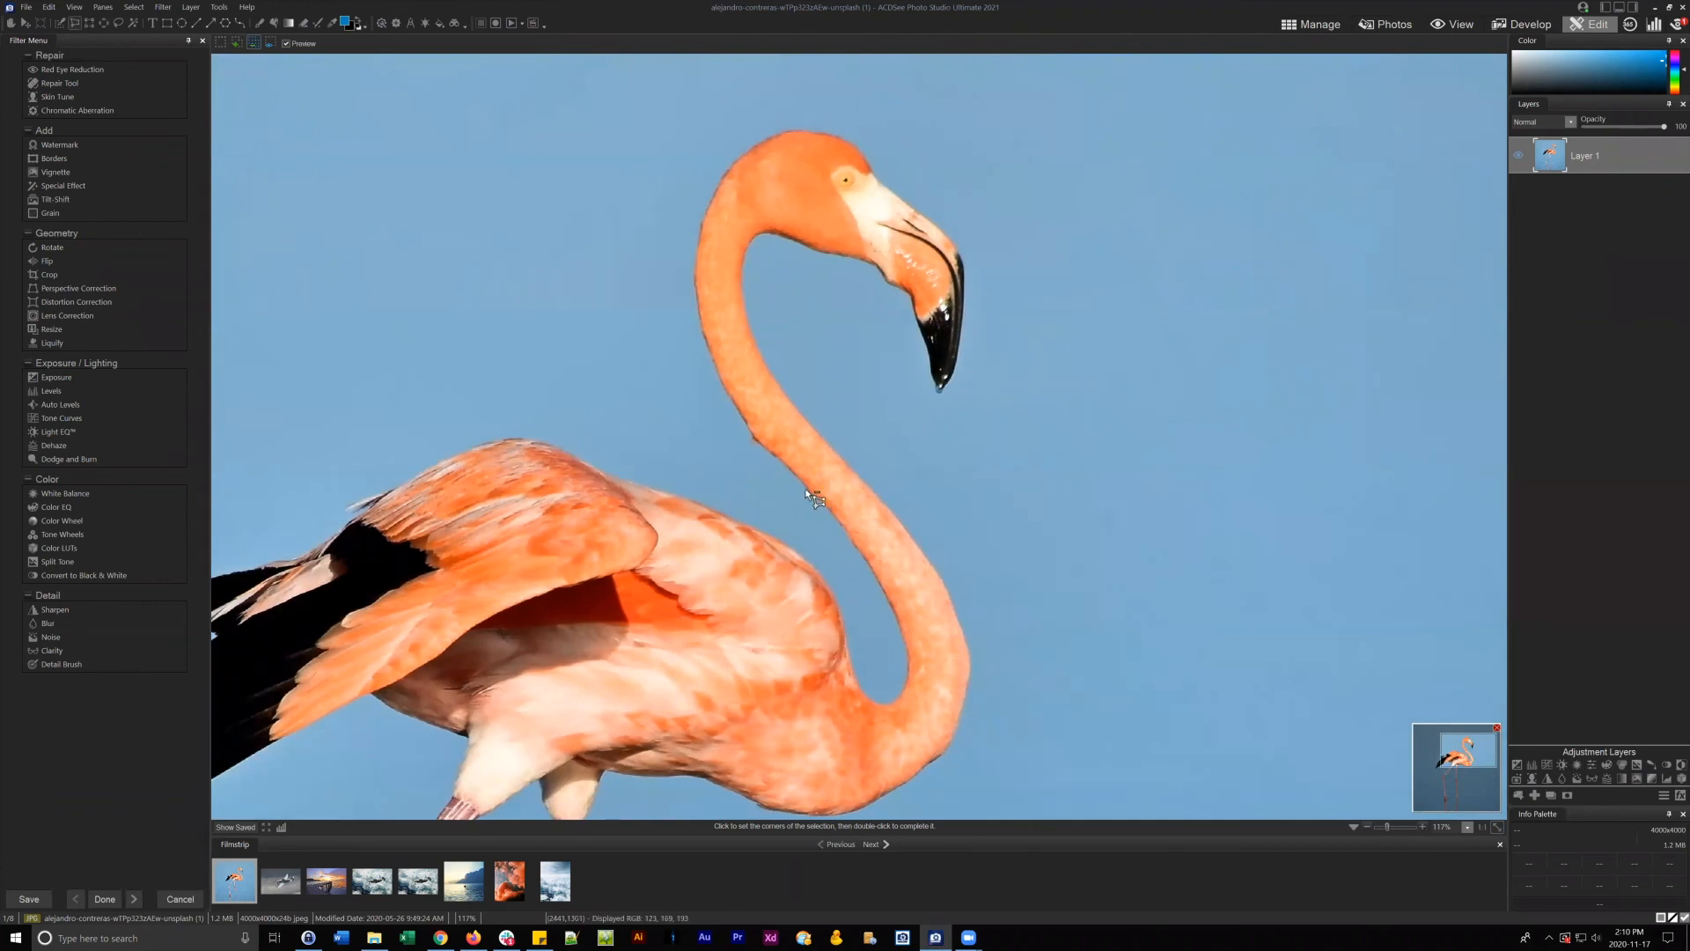
{"action": "left_click", "coordinate": [237, 41]}
{"action": "mouse_move", "coordinate": [782, 467]}
{"action": "left_mouse_down"}
{"action": "mouse_move", "coordinate": [671, 330]}
{"action": "mouse_move", "coordinate": [725, 385]}
{"action": "mouse_move", "coordinate": [695, 325]}
{"action": "mouse_move", "coordinate": [714, 194]}
{"action": "mouse_move", "coordinate": [706, 225]}
{"action": "mouse_move", "coordinate": [753, 148]}
{"action": "mouse_move", "coordinate": [836, 135]}
{"action": "mouse_move", "coordinate": [964, 258]}
{"action": "mouse_move", "coordinate": [957, 369]}
{"action": "mouse_move", "coordinate": [885, 500]}
{"action": "left_mouse_up"}
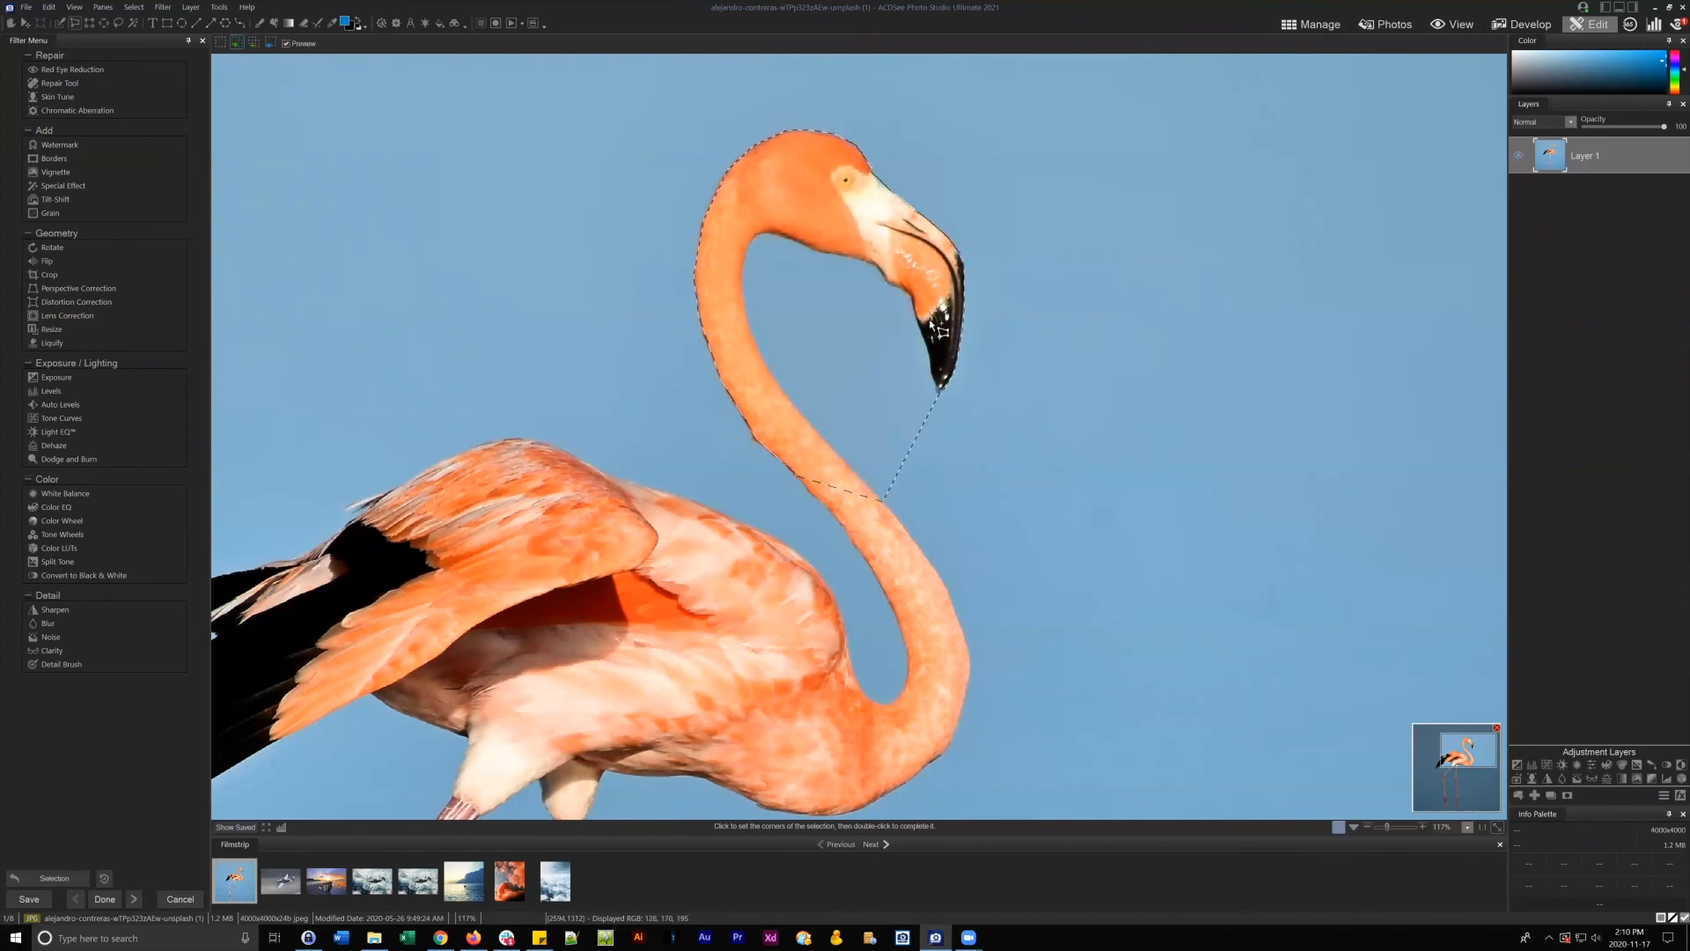
- Refine the head selection by increasing its feathering, and compare the result by undoing and redoing the refinement
{"action": "left_click", "coordinate": [103, 7]}
{"action": "left_click", "coordinate": [155, 66]}
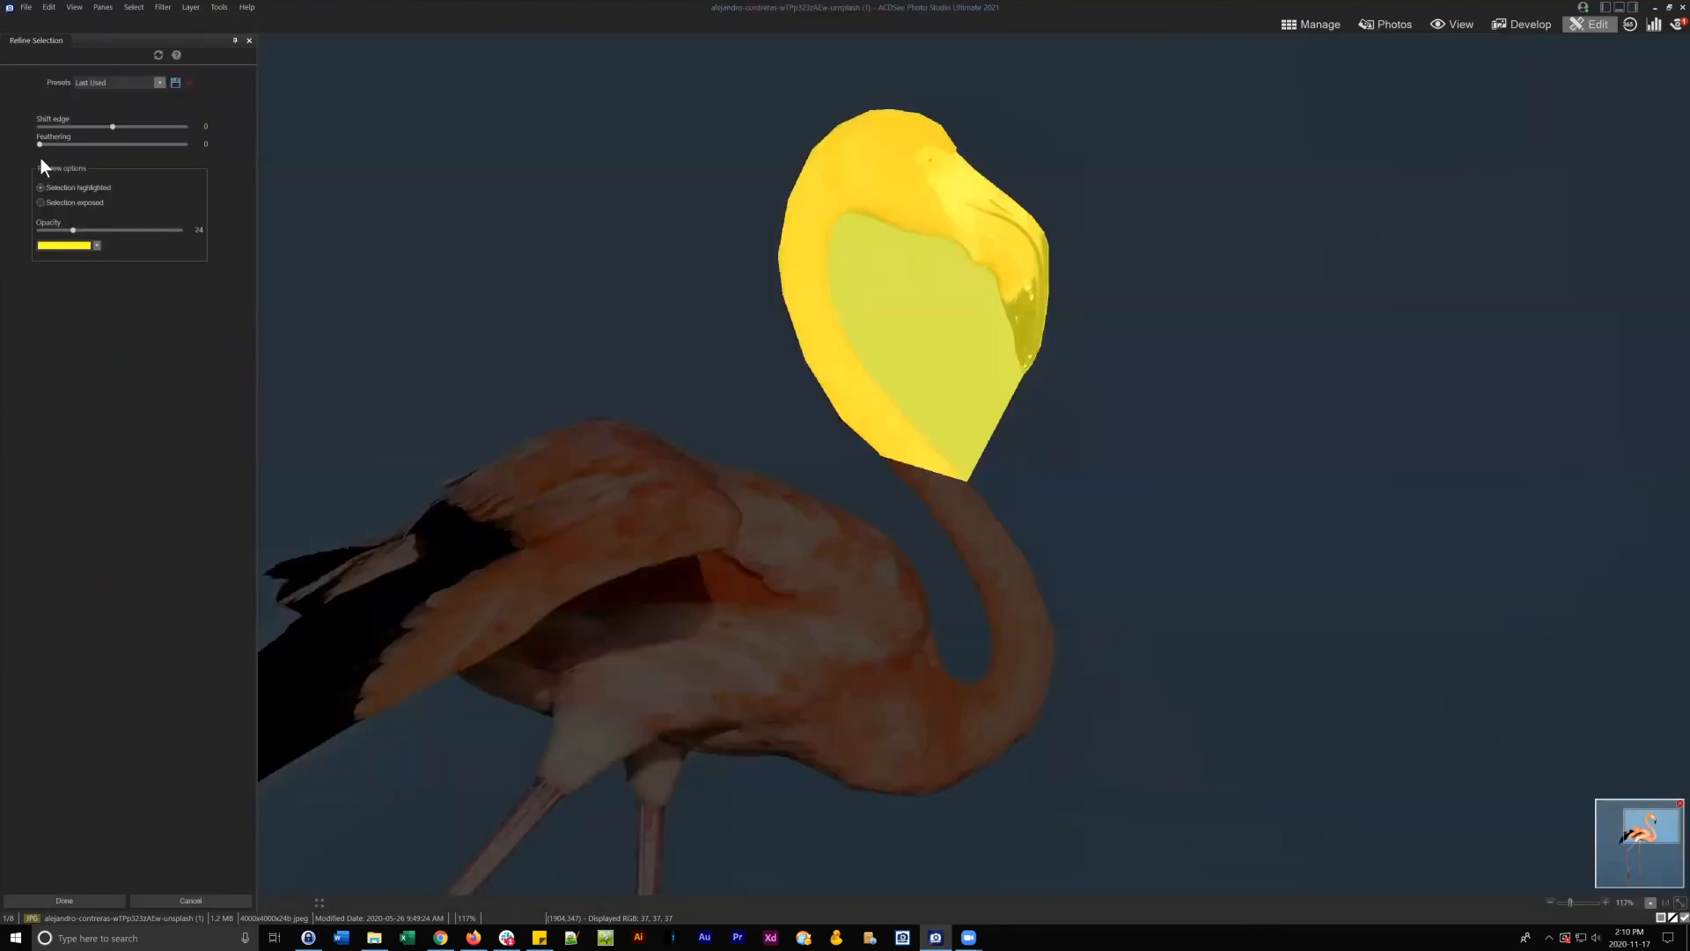
{"action": "left_click_drag", "start_coordinate": [49, 145], "coordinate": [51, 145]}
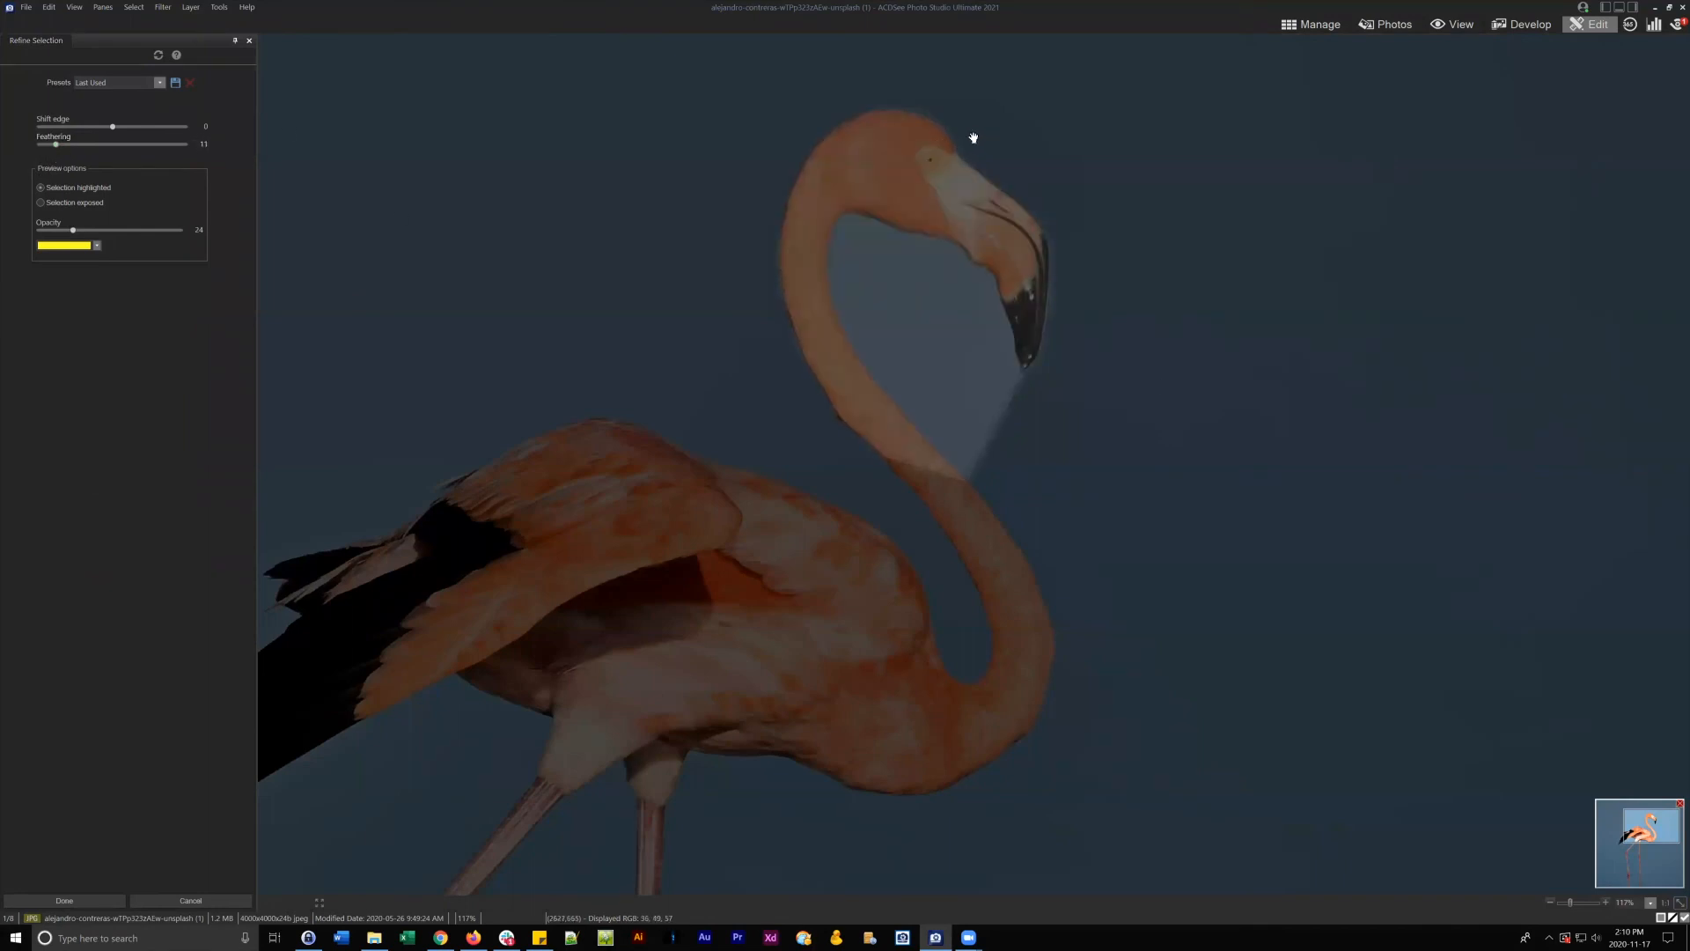
{"action": "left_click_drag", "start_coordinate": [54, 143], "coordinate": [58, 144]}
{"action": "left_click", "coordinate": [64, 901]}
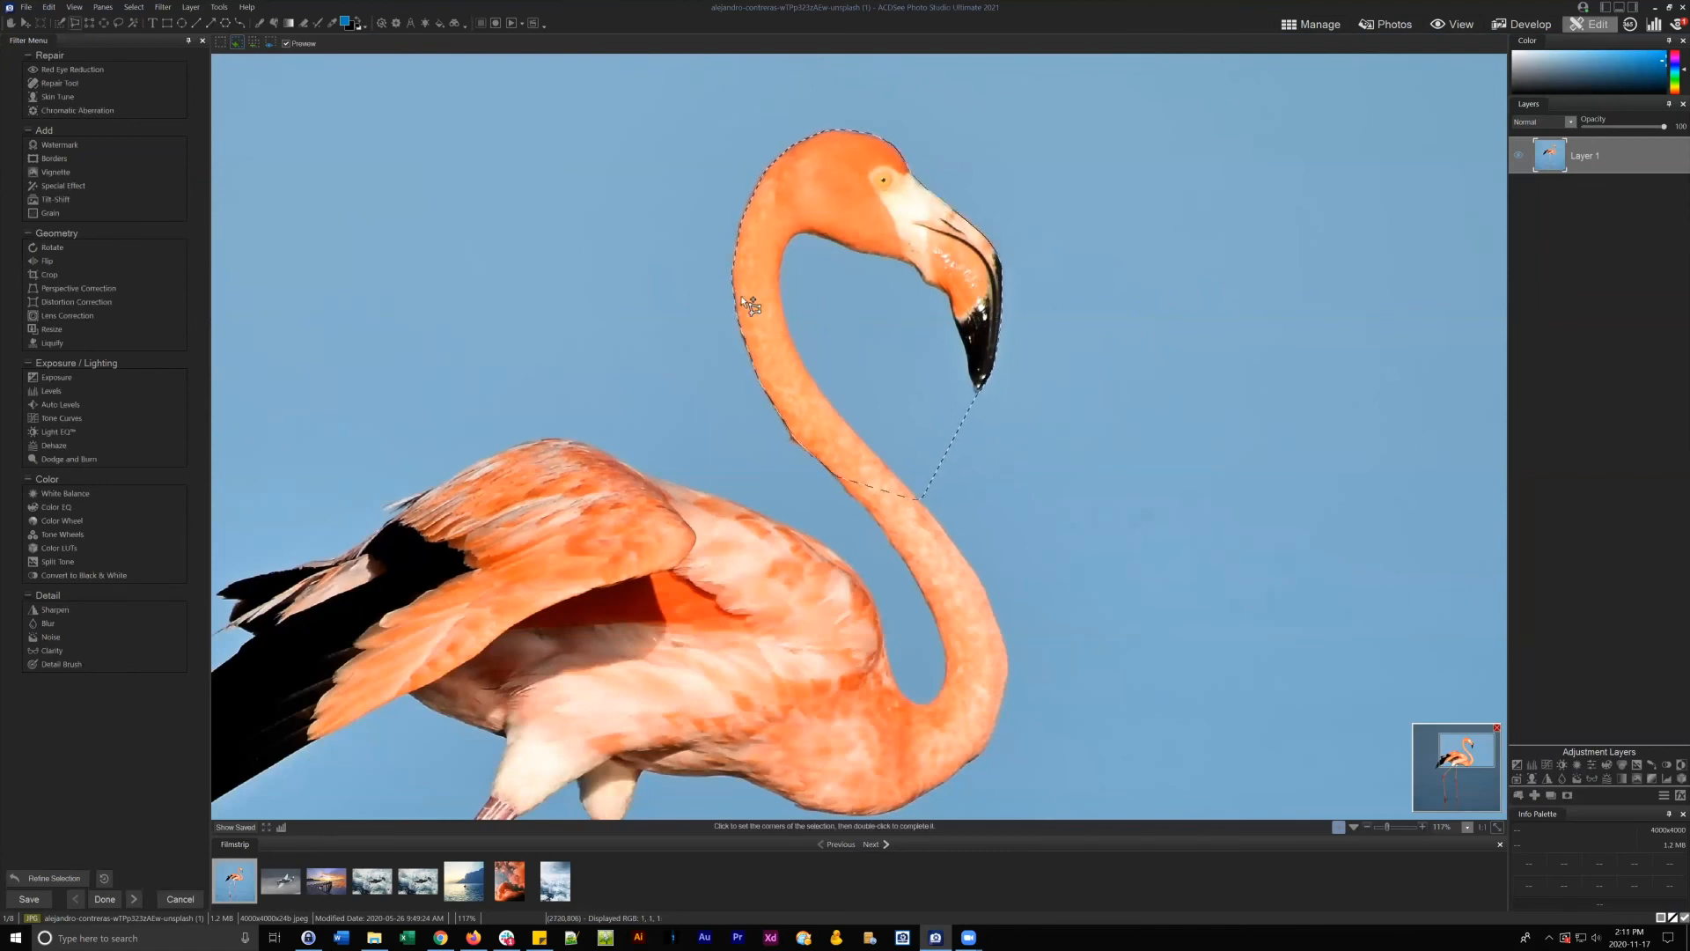
{"action": "left_click", "coordinate": [60, 879]}
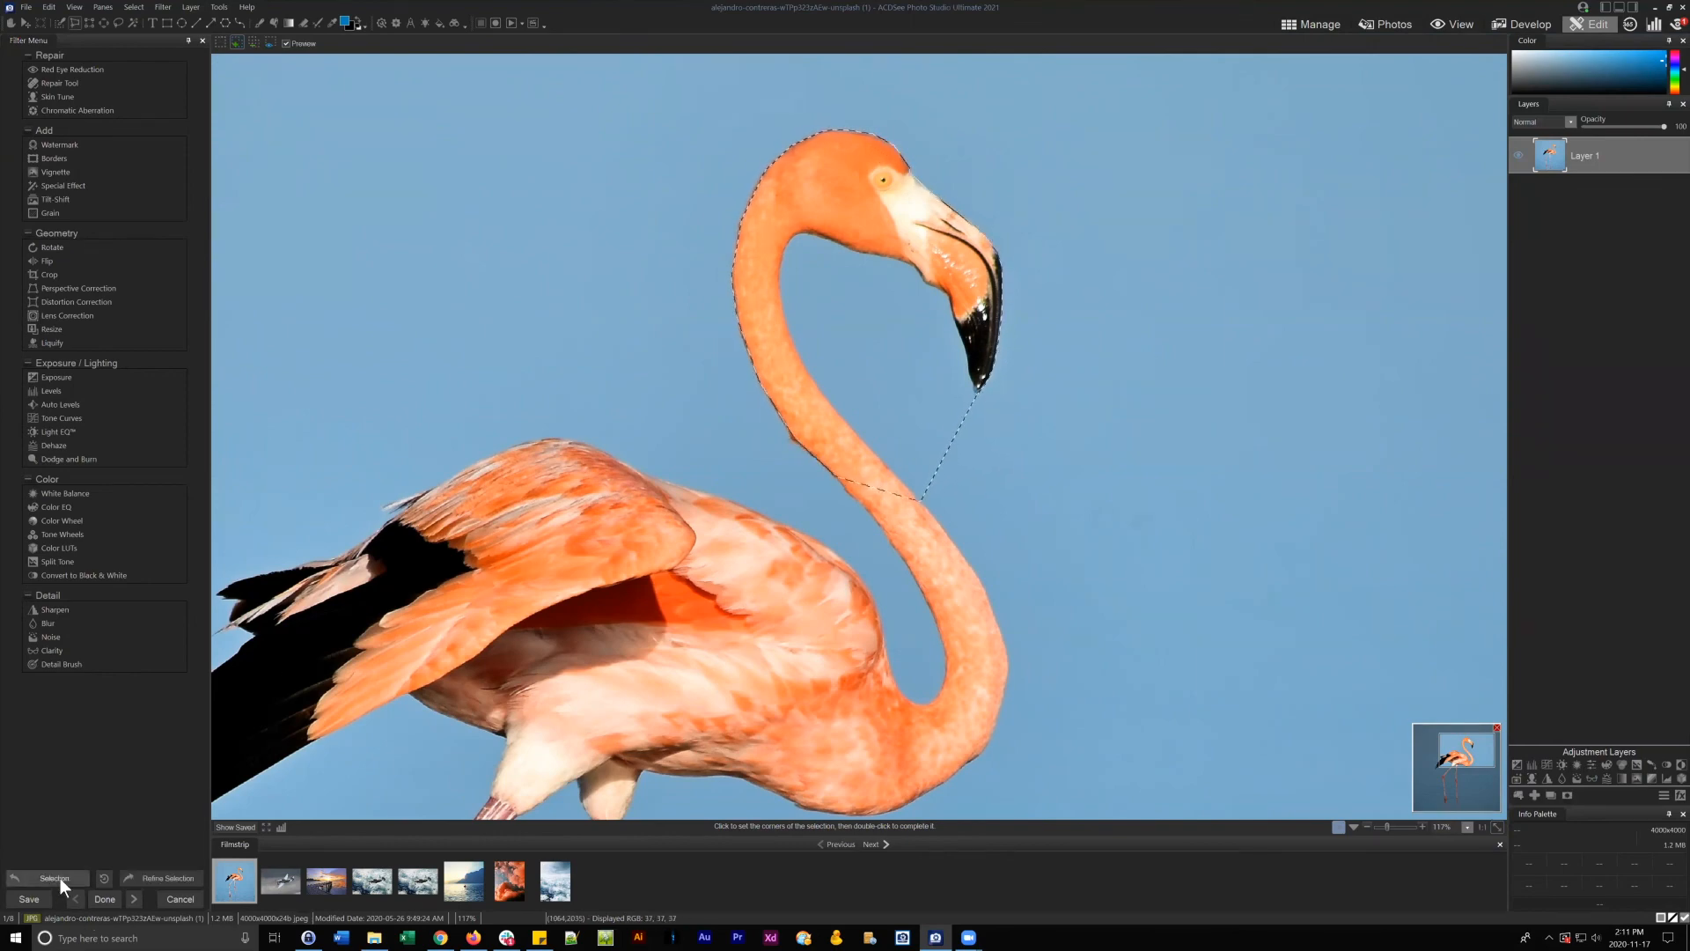
{"action": "left_click", "coordinate": [161, 879]}
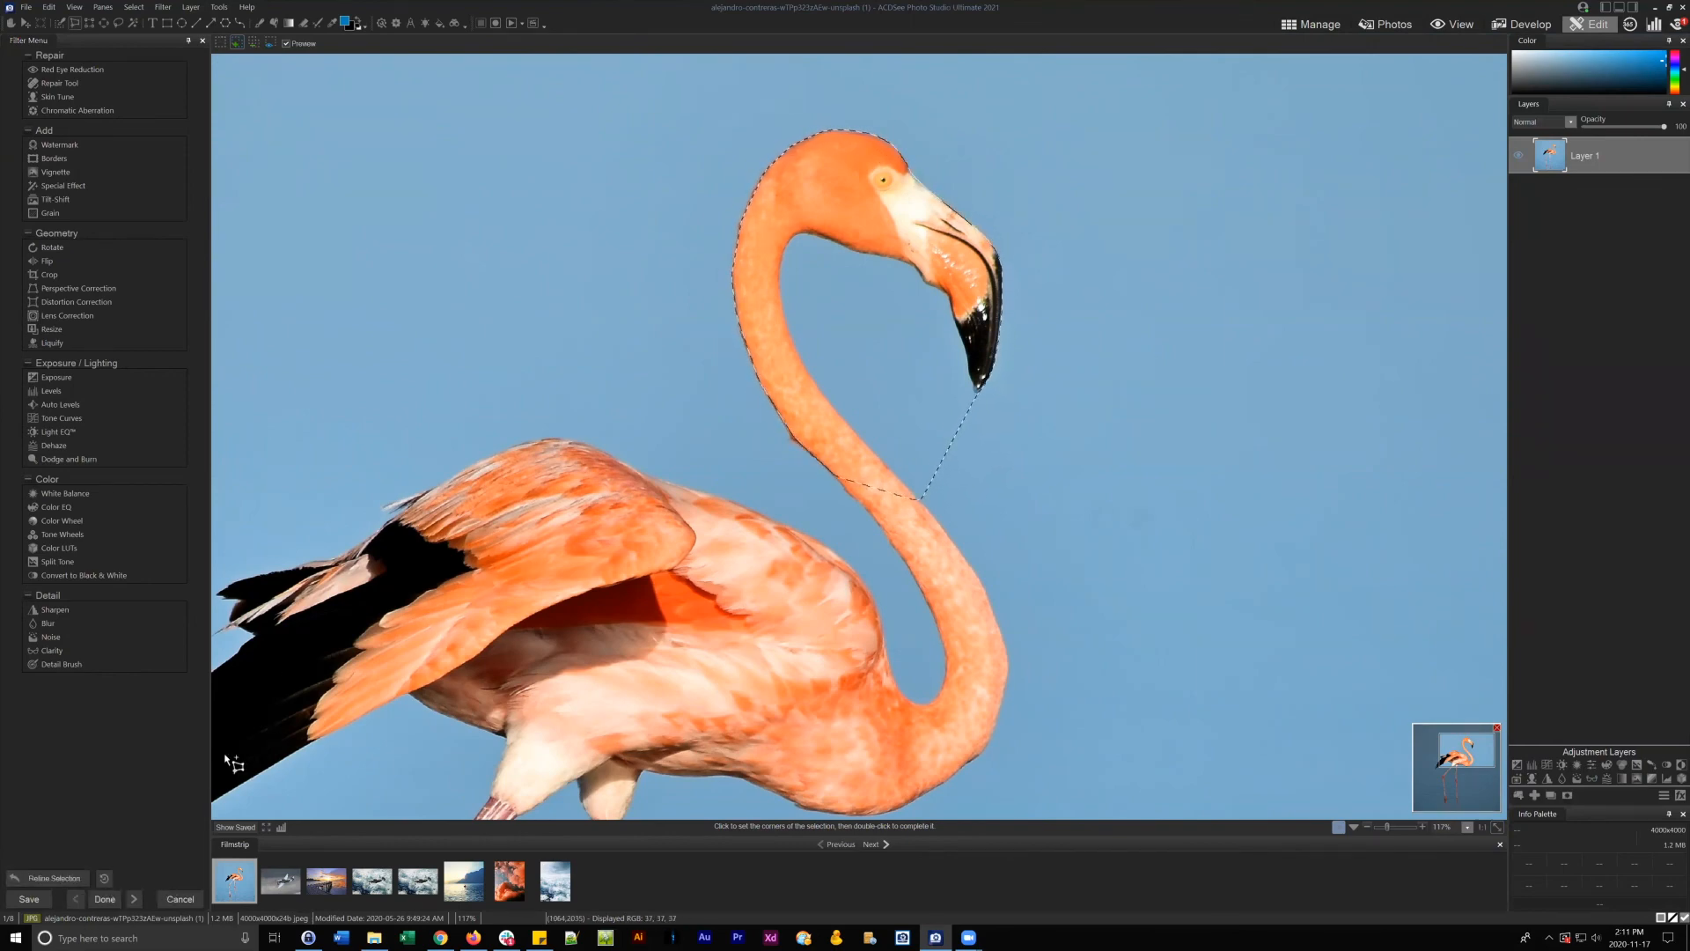
- Turn Smart Brushing off for the Brush Selection tool and brush along the outer edge of the flamingo's neck to adjust the selection
{"action": "left_click", "coordinate": [60, 21]}
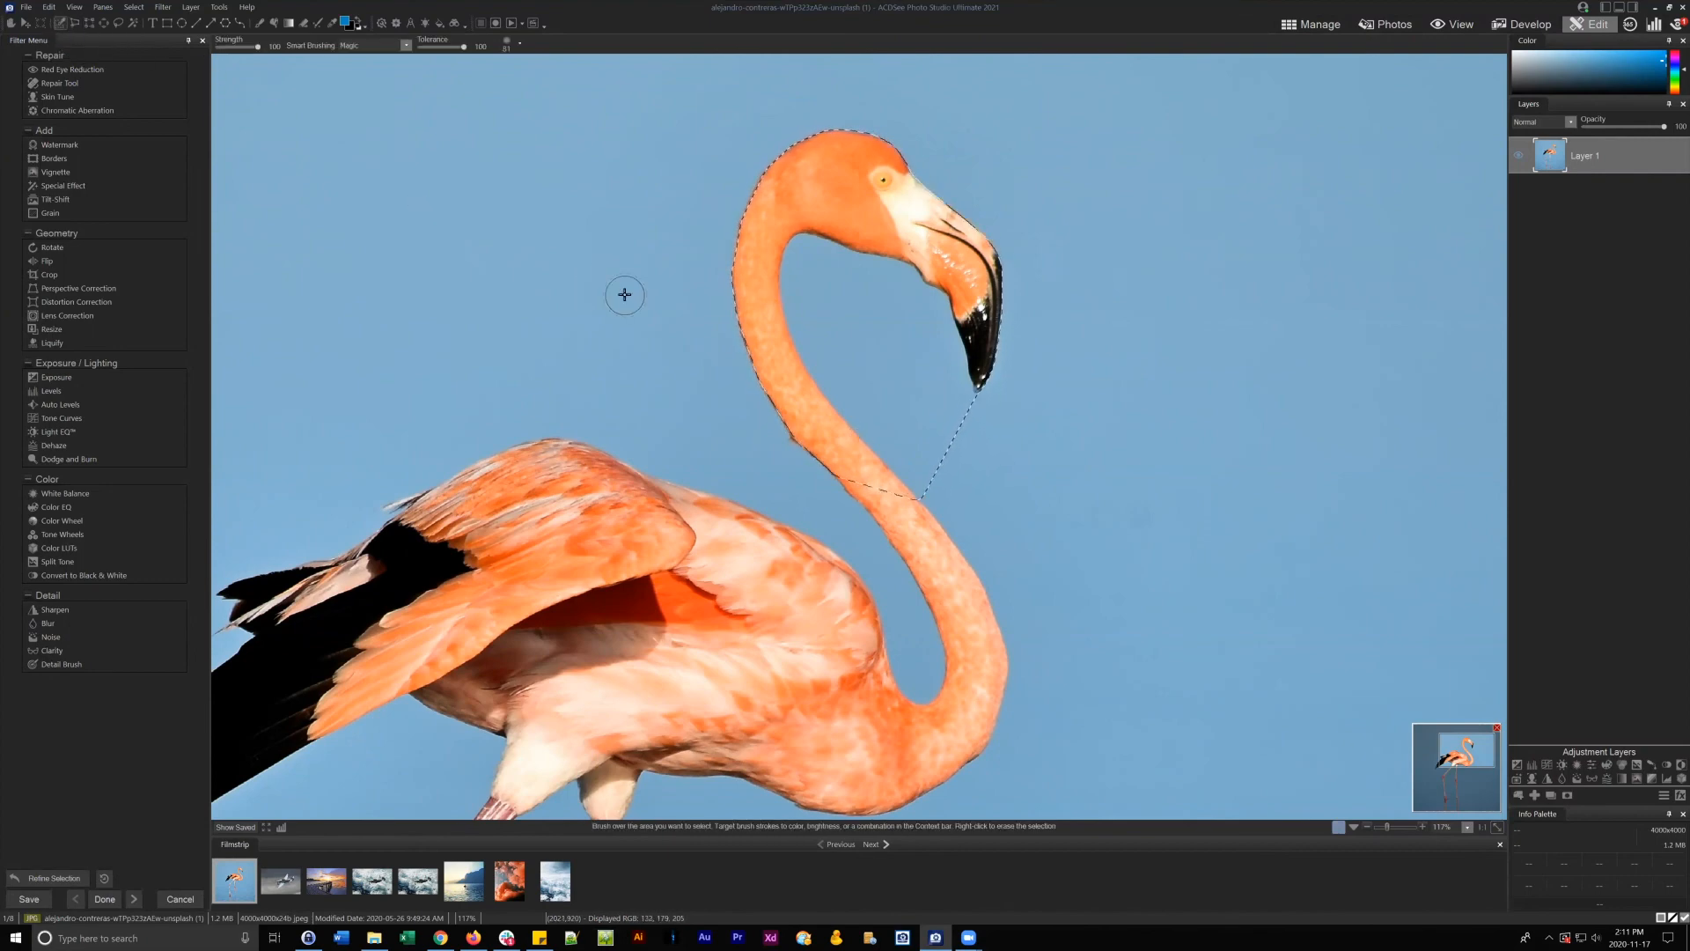
{"action": "left_click", "coordinate": [403, 44]}
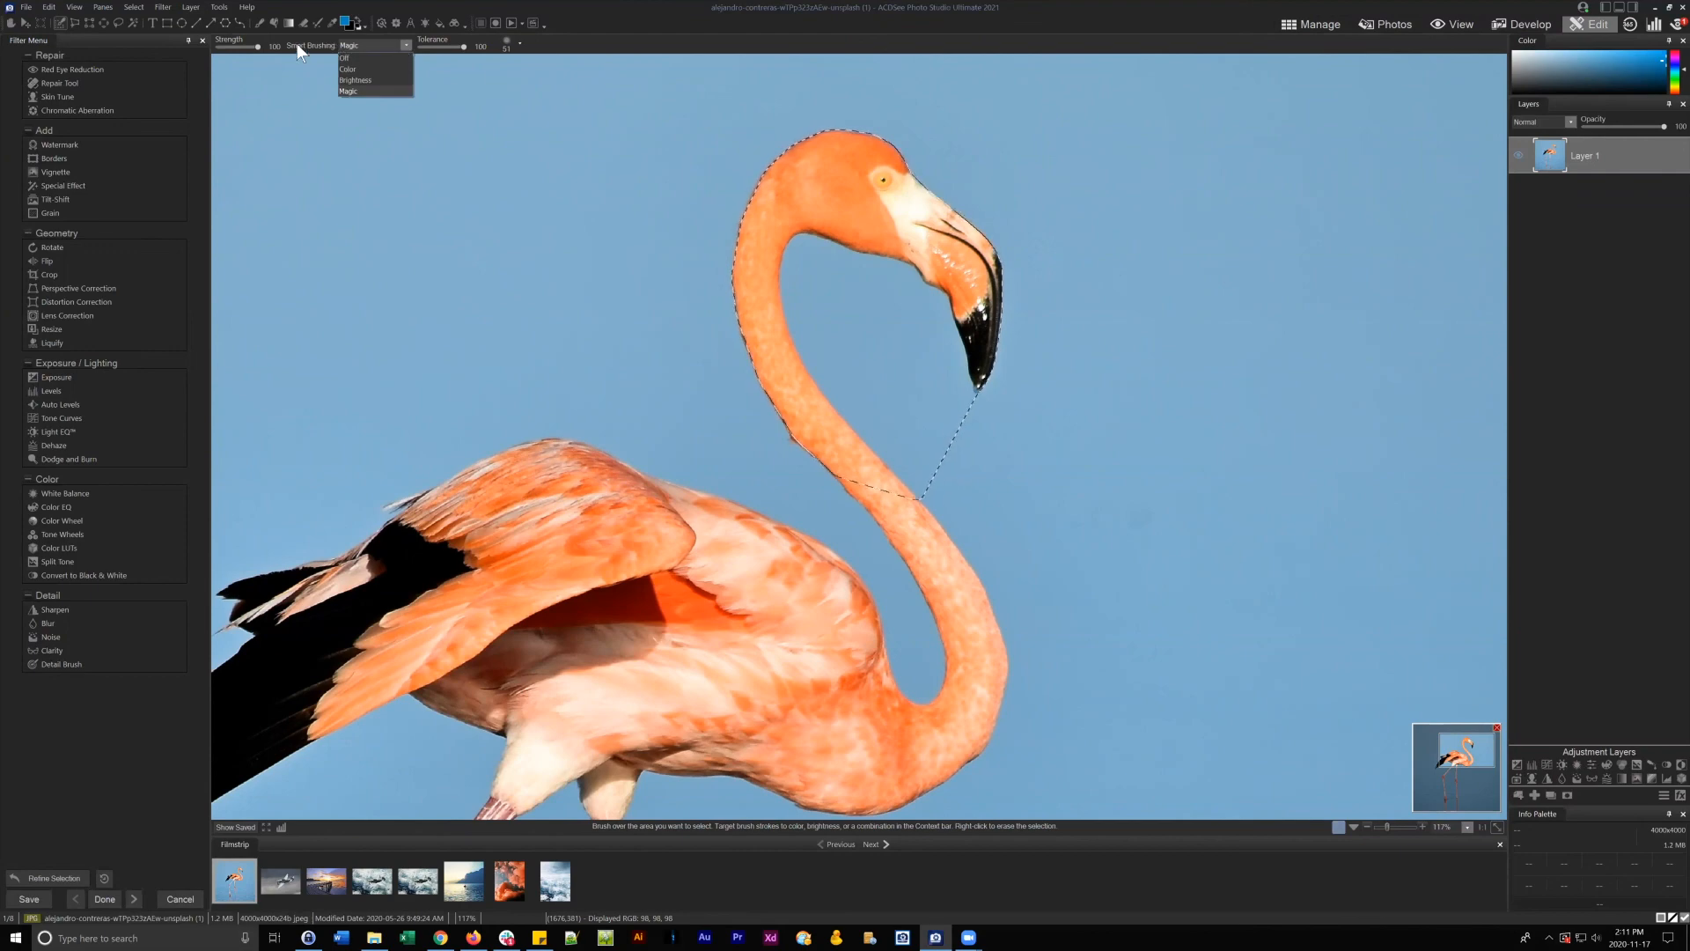
{"action": "left_click", "coordinate": [354, 58]}
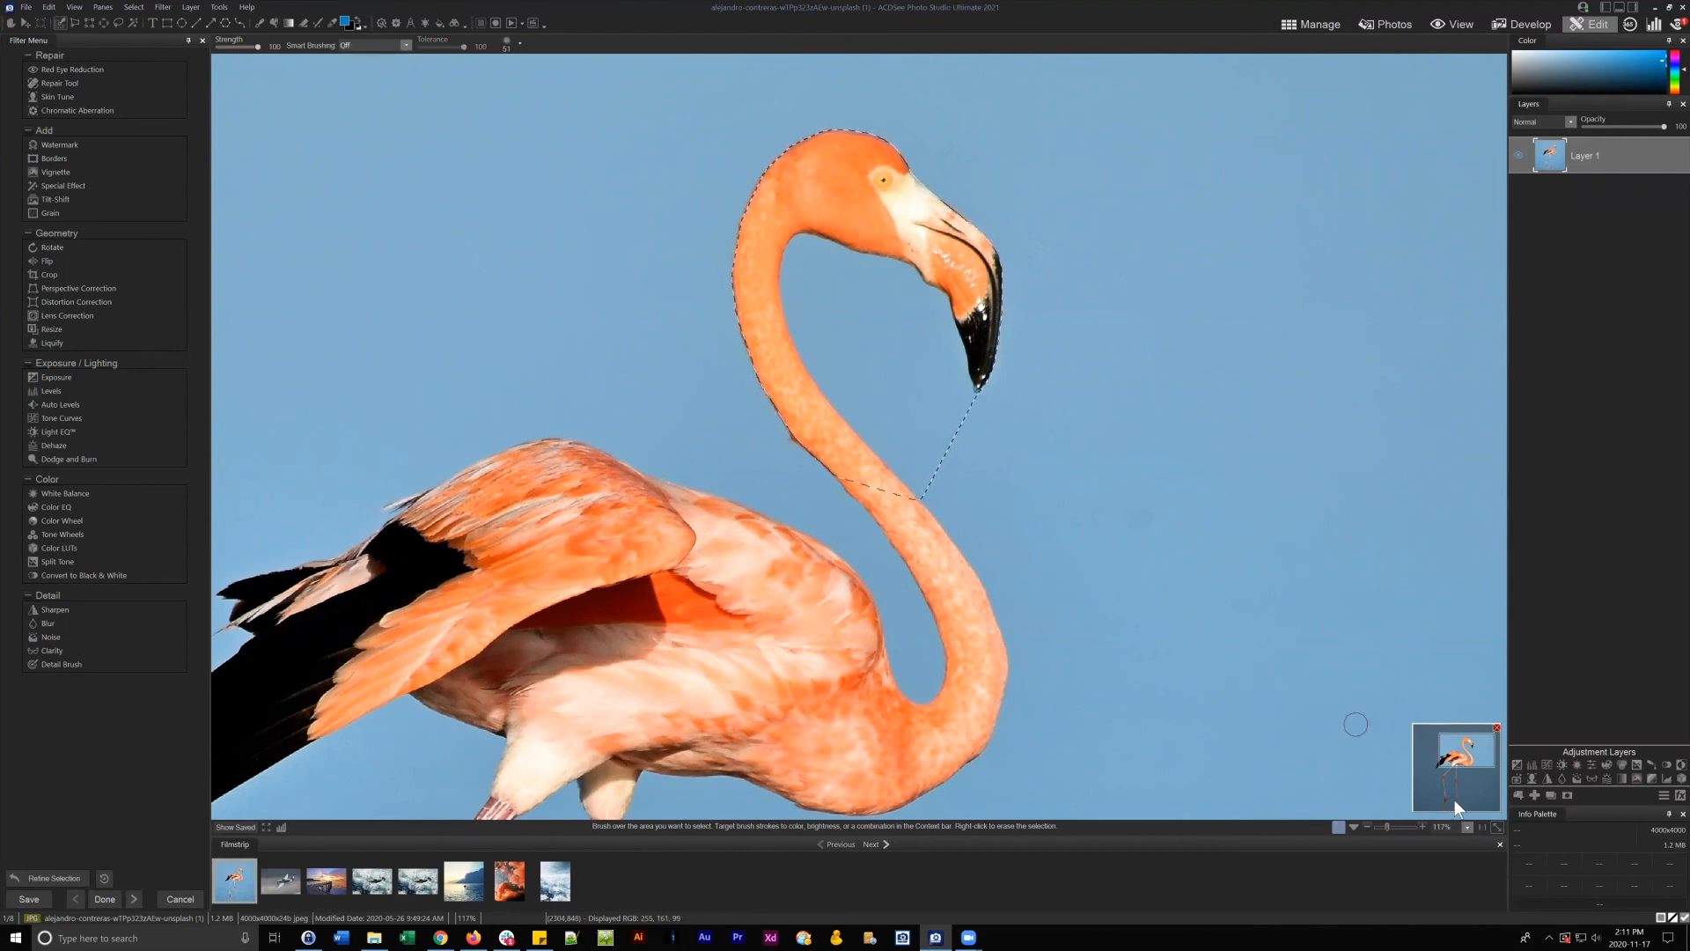
{"action": "left_click_drag", "start_coordinate": [1462, 755], "coordinate": [1455, 751]}
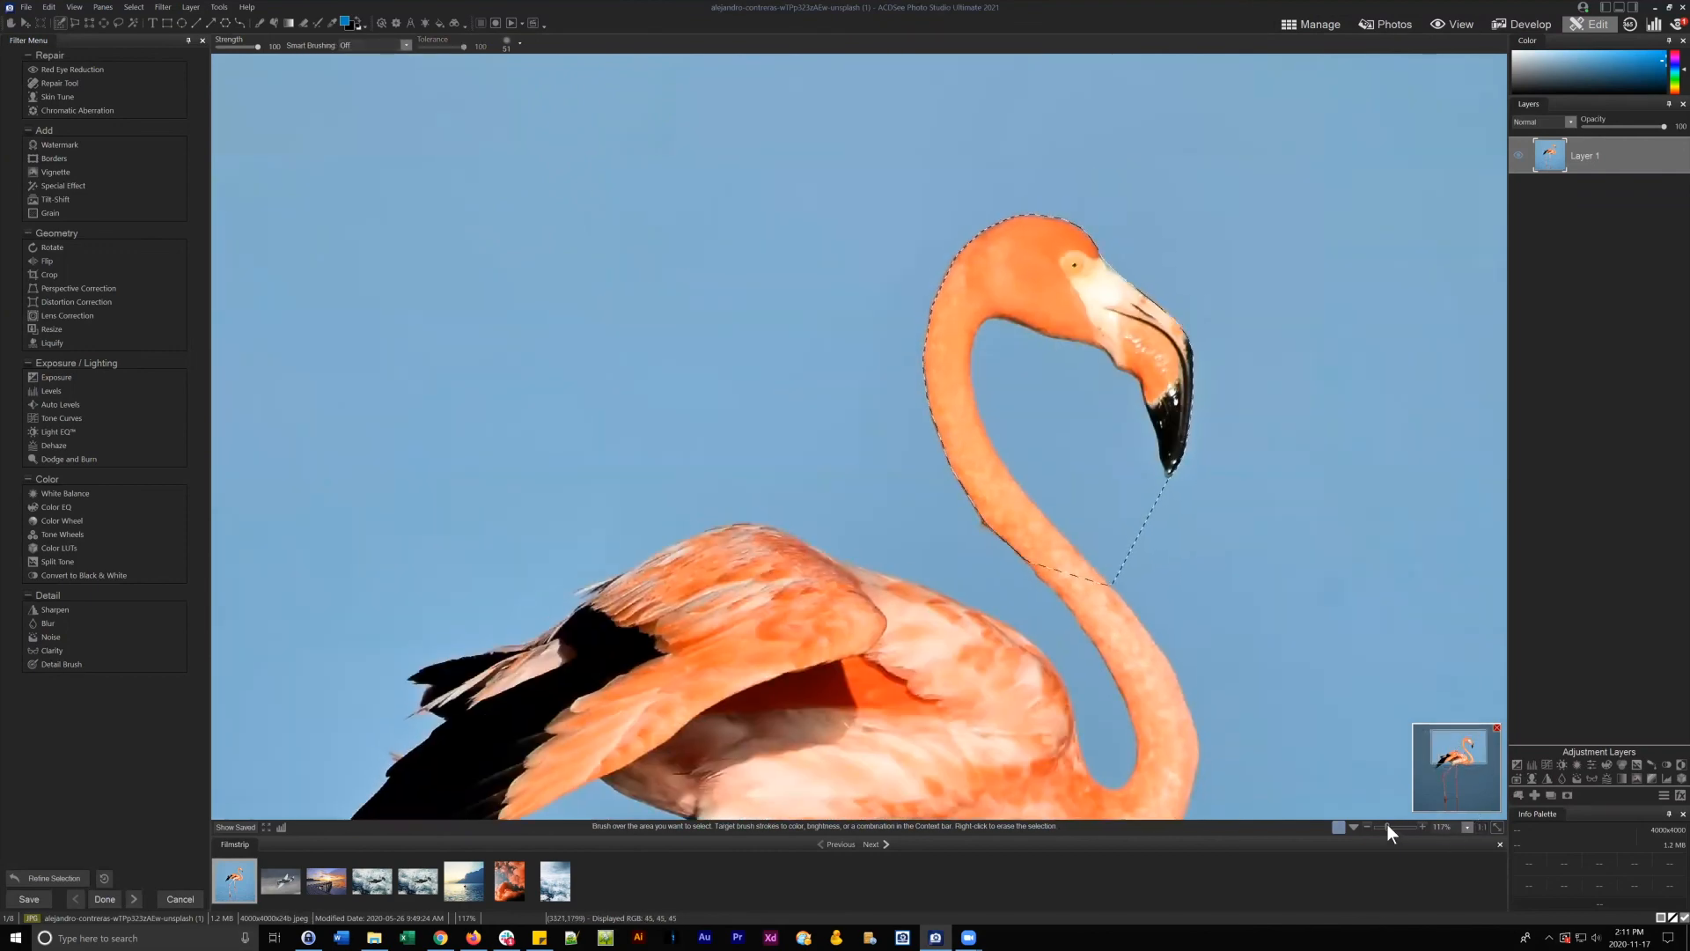
{"action": "scroll", "coordinate": [860, 434], "scroll_direction": "up", "scroll_amount": 5}
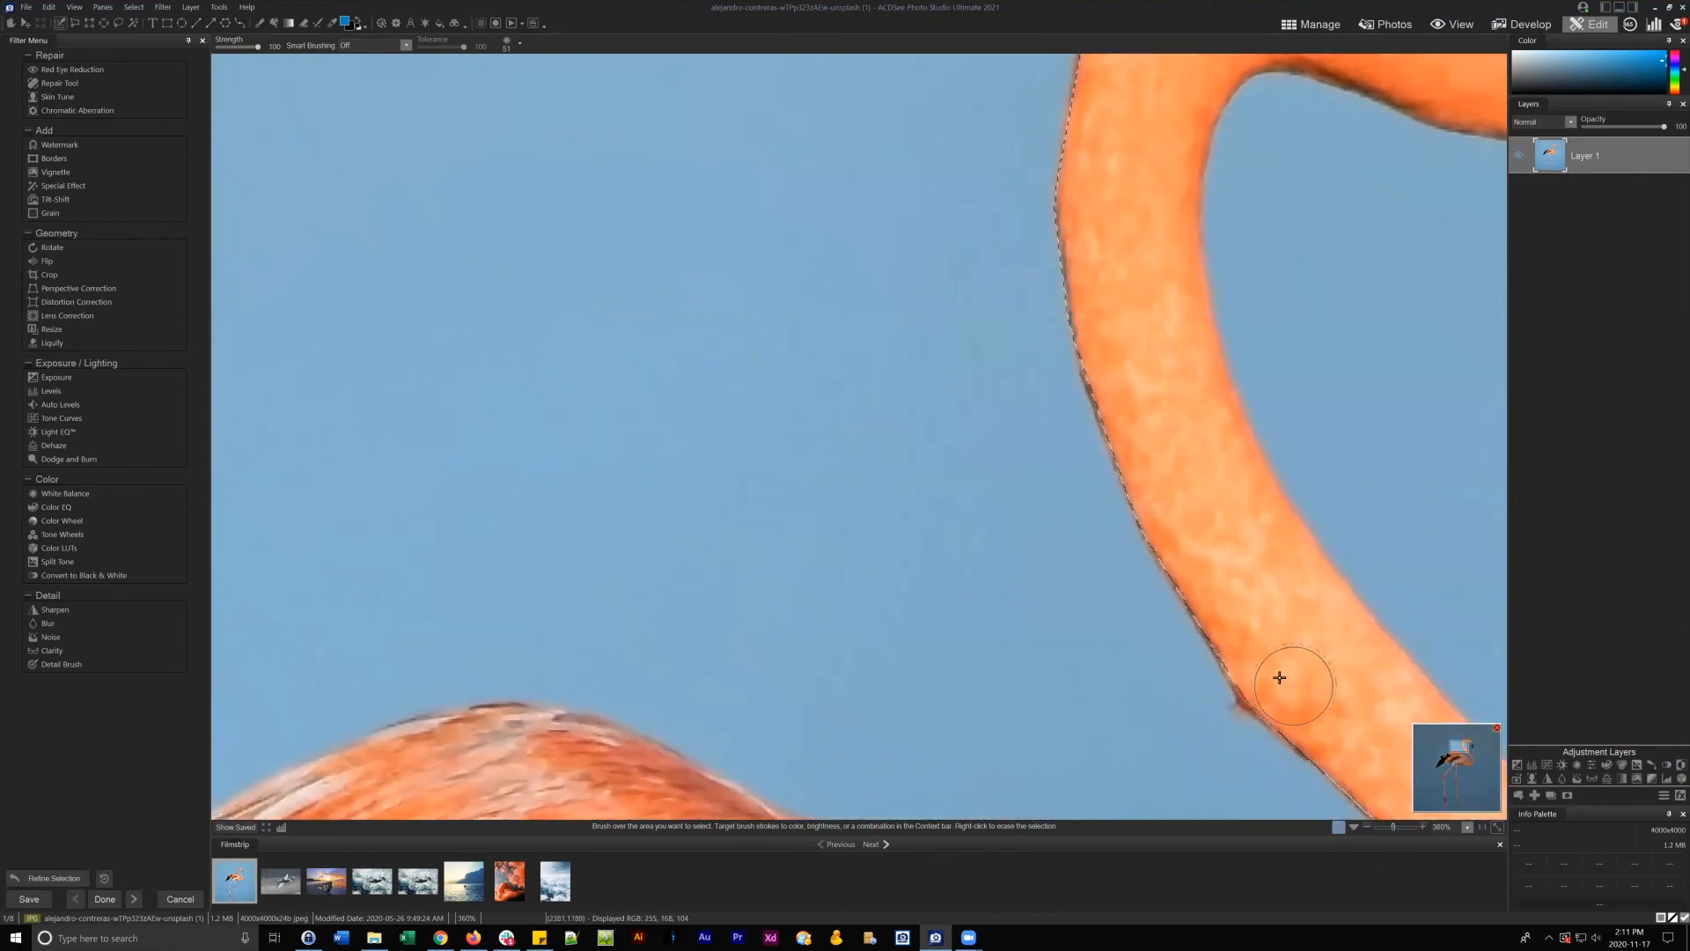
{"action": "mouse_move", "coordinate": [1279, 676]}
{"action": "left_mouse_down"}
{"action": "mouse_move", "coordinate": [1151, 356]}
{"action": "mouse_move", "coordinate": [1113, 307]}
{"action": "mouse_move", "coordinate": [1115, 387]}
{"action": "mouse_move", "coordinate": [1114, 341]}
{"action": "mouse_move", "coordinate": [1167, 501]}
{"action": "mouse_move", "coordinate": [1018, 378]}
{"action": "mouse_move", "coordinate": [1053, 432]}
{"action": "mouse_move", "coordinate": [1039, 376]}
{"action": "left_mouse_up"}
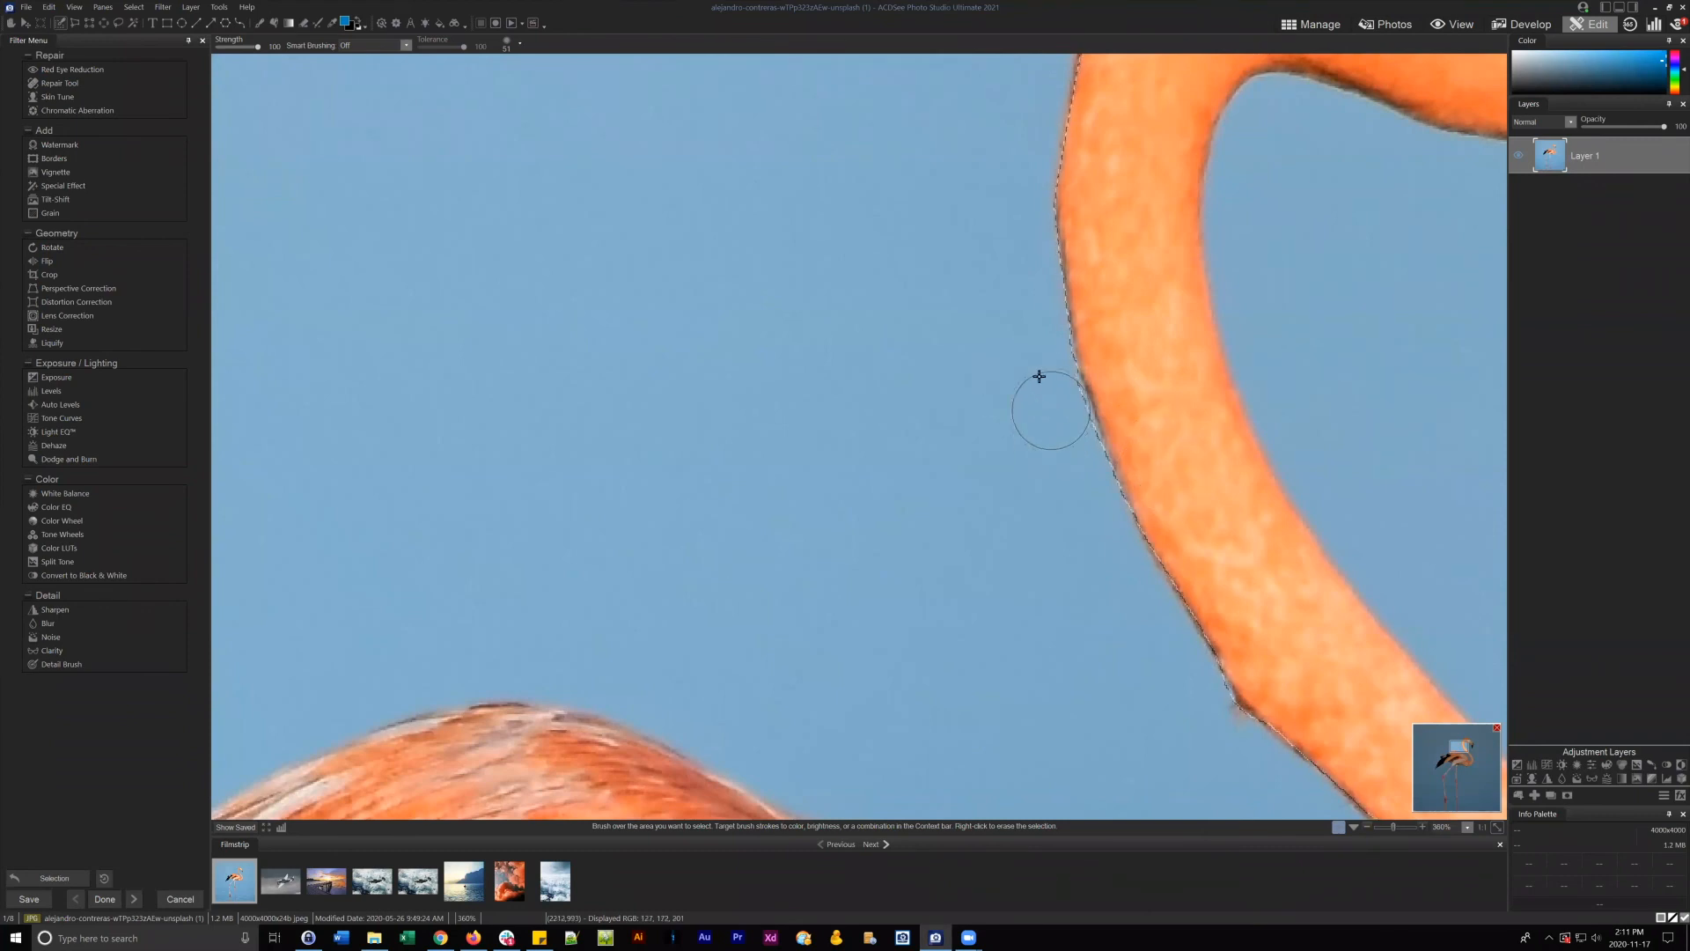
- Increase the selection brush's feathering and touch up the selection edge along the top of the flamingo's head
{"action": "left_click_drag", "start_coordinate": [1443, 750], "coordinate": [1466, 744]}
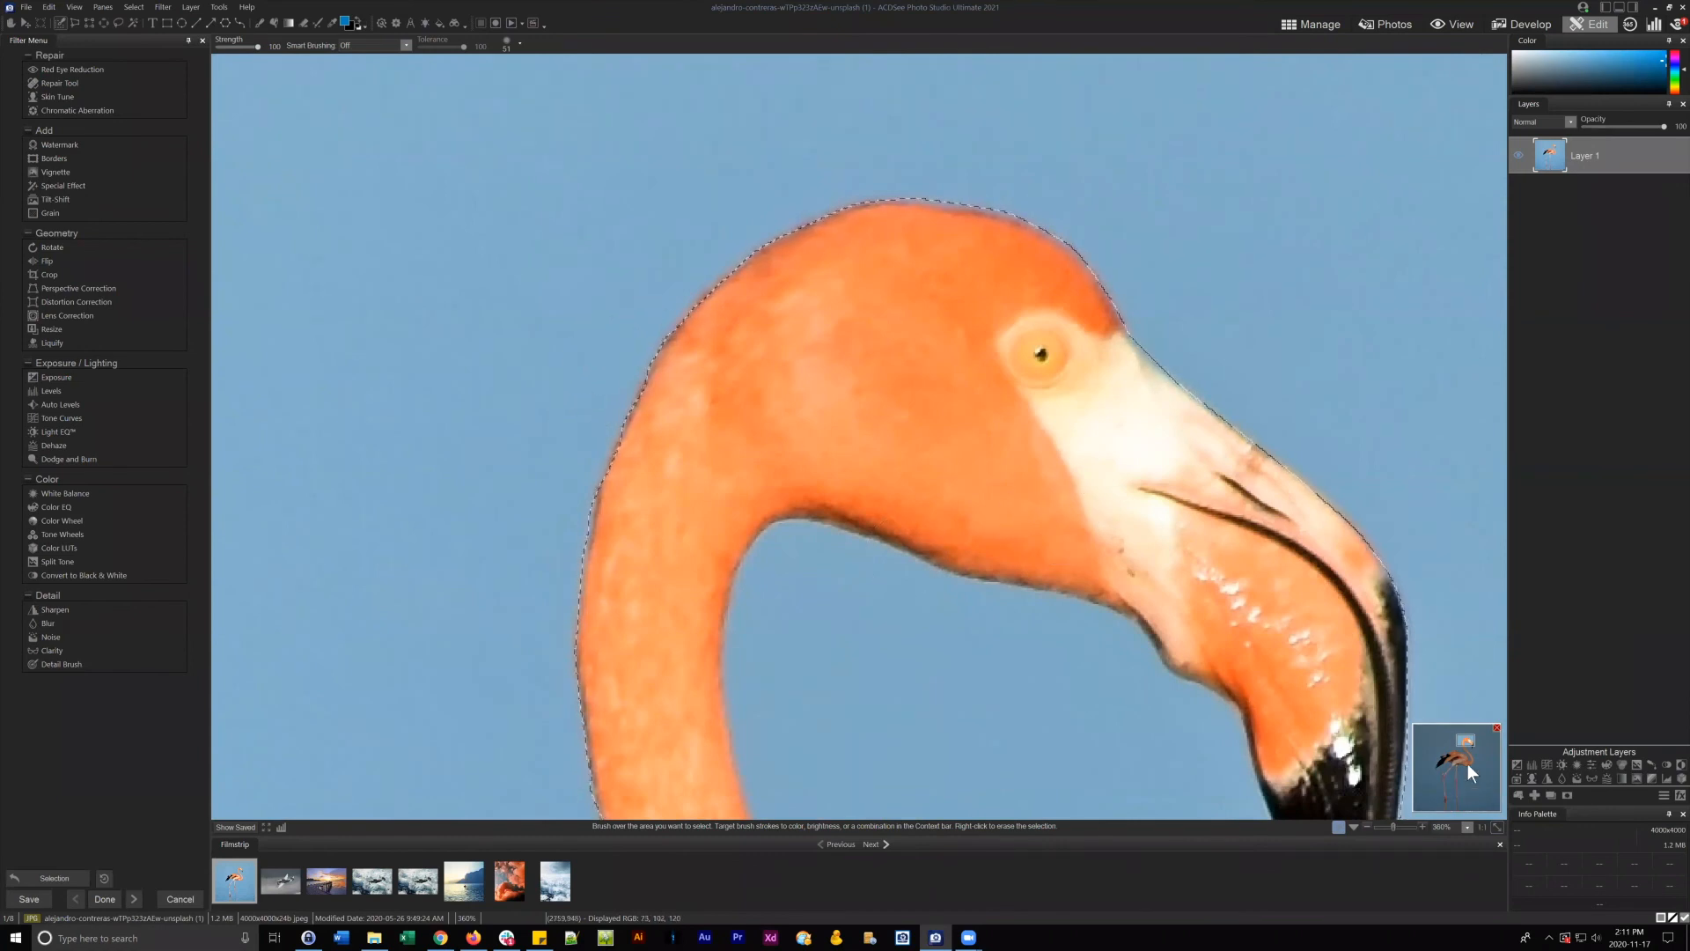
{"action": "left_click_drag", "start_coordinate": [1466, 772], "coordinate": [1469, 769]}
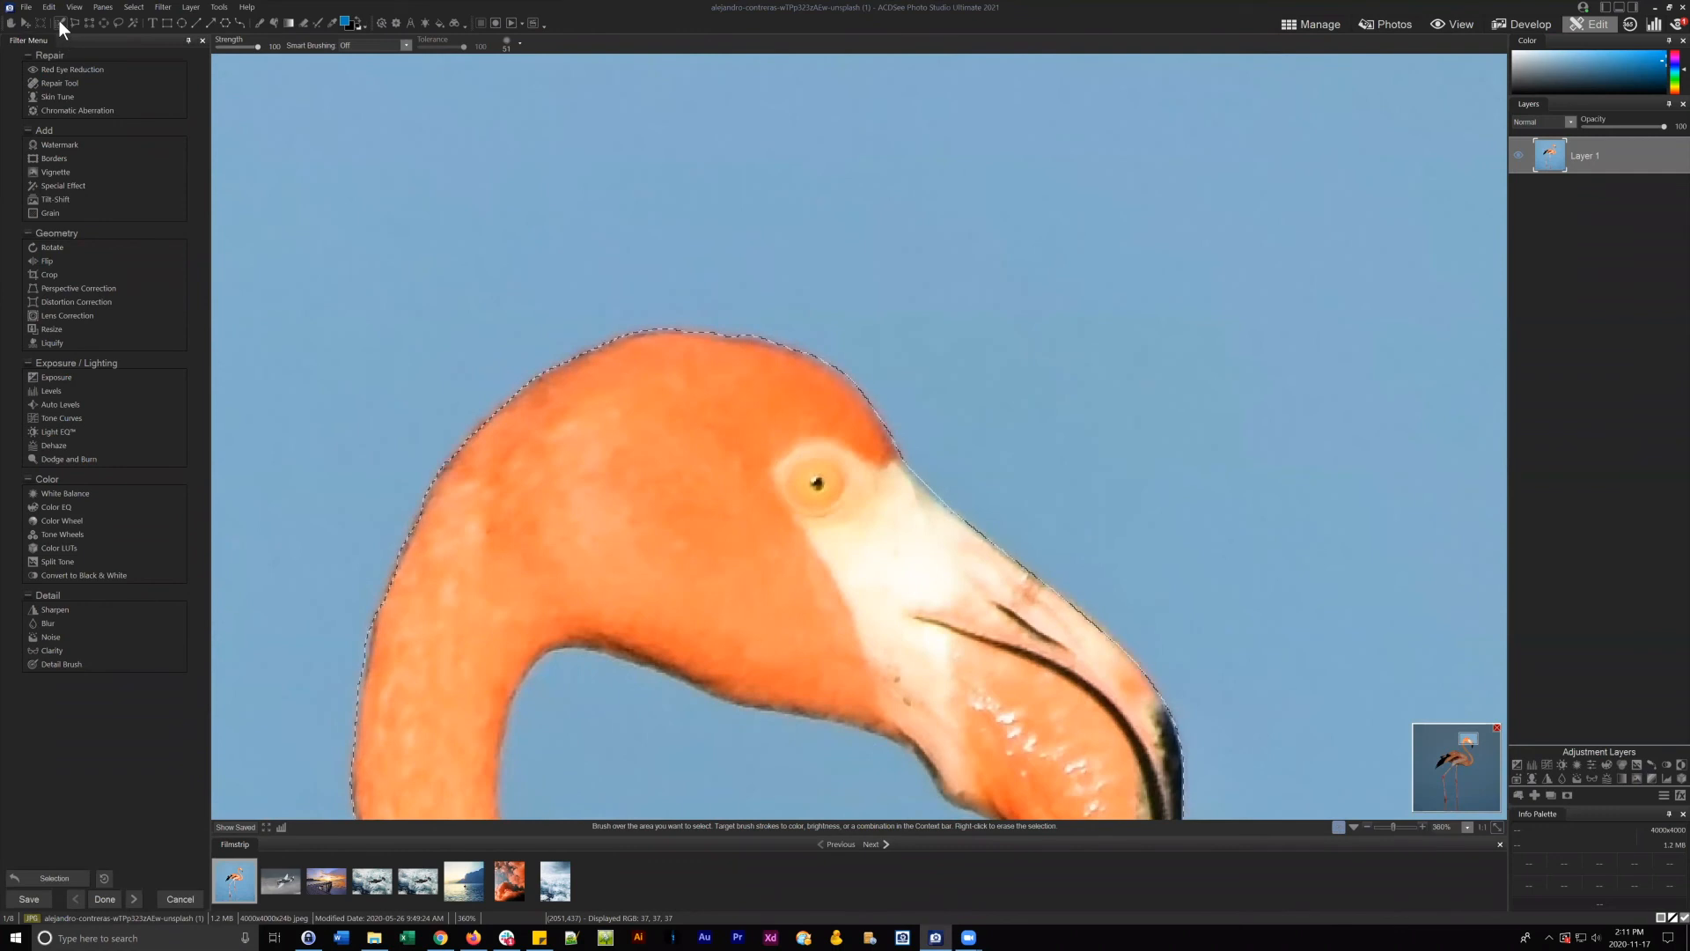
{"action": "left_click", "coordinate": [520, 43]}
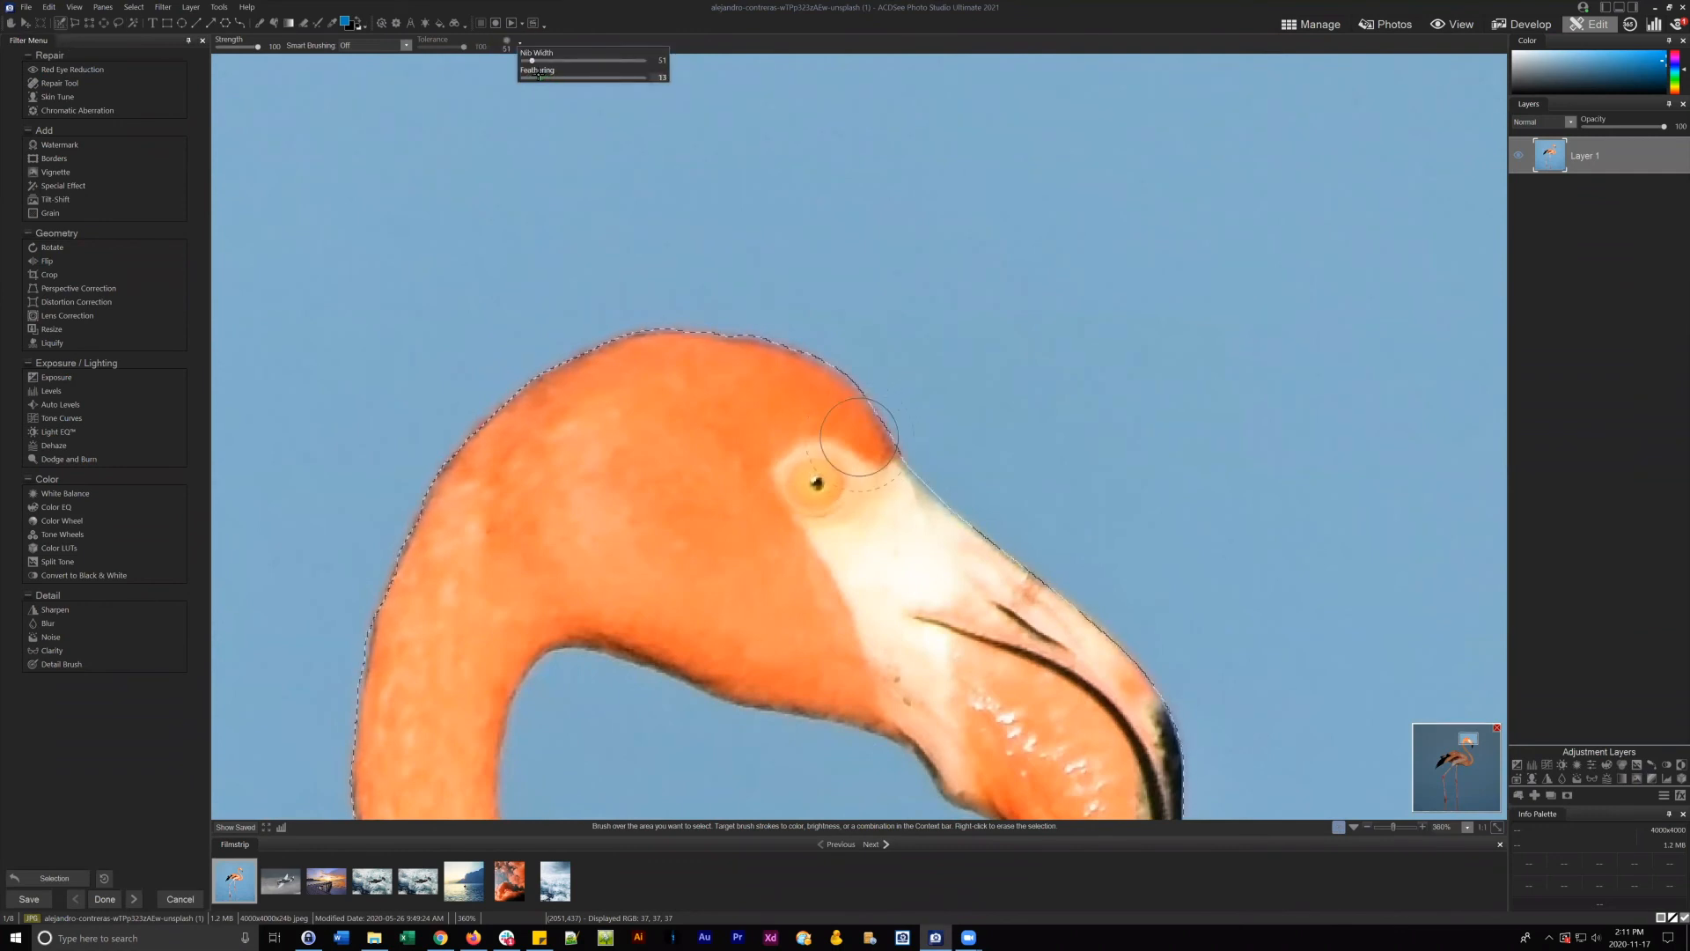
{"action": "left_click_drag", "start_coordinate": [539, 75], "coordinate": [546, 76]}
{"action": "left_click", "coordinate": [805, 401]}
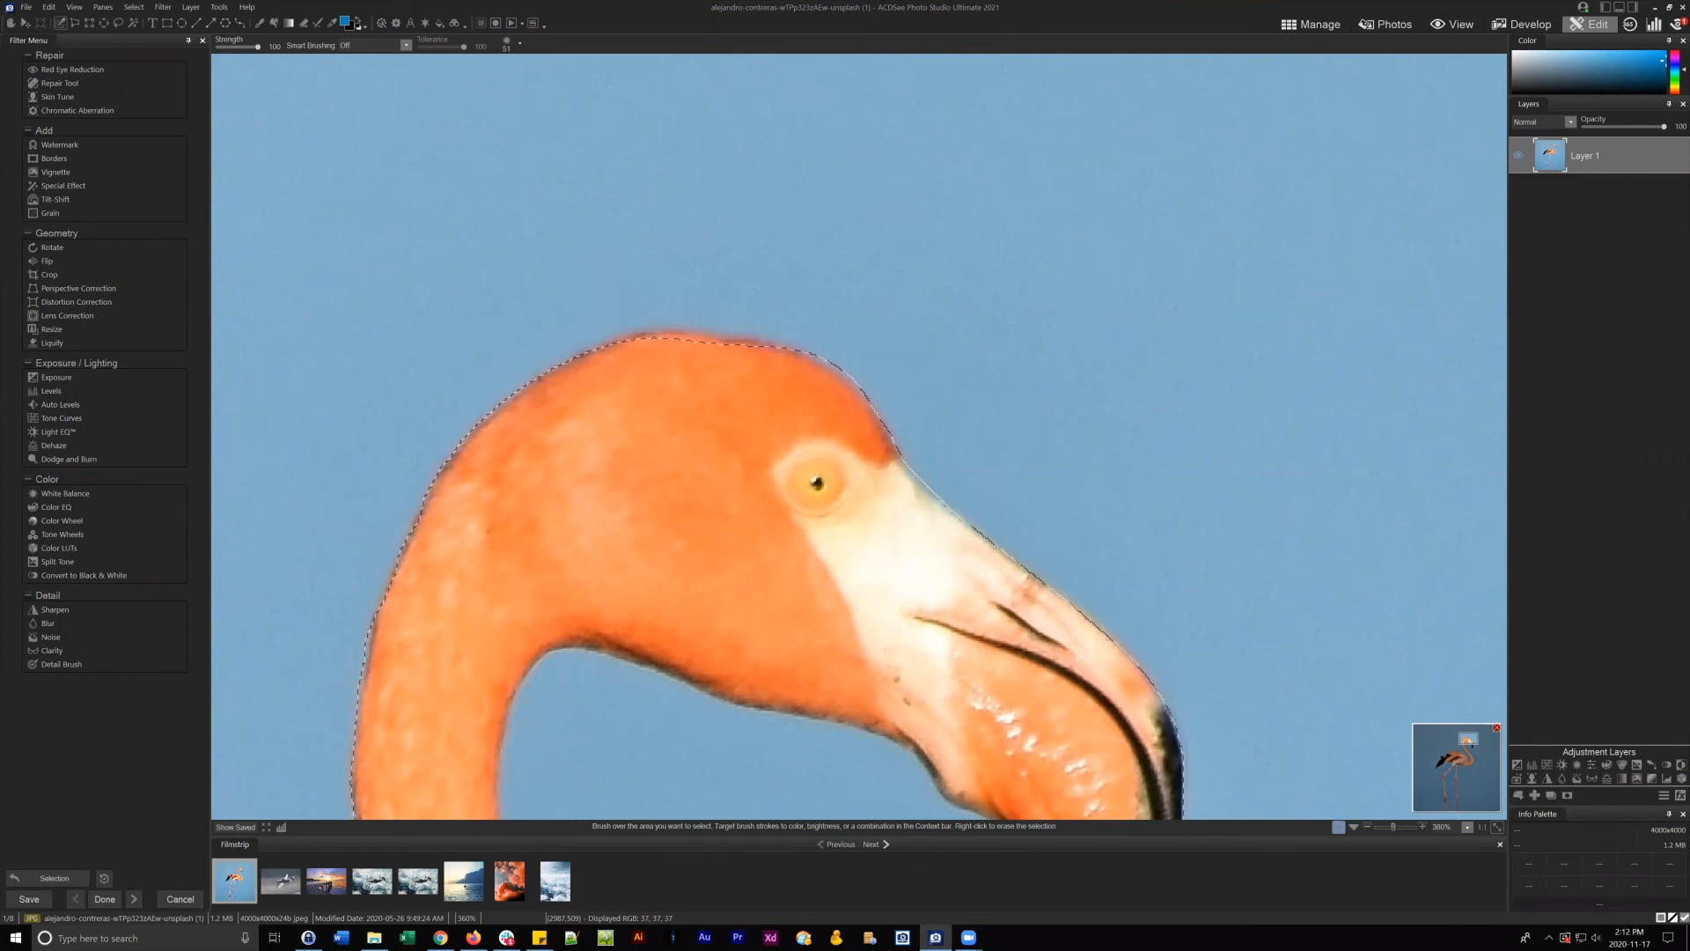
- Add a layer mask to Layer 1 from the head and neck selection and clear the selection
{"action": "left_click", "coordinate": [1495, 827]}
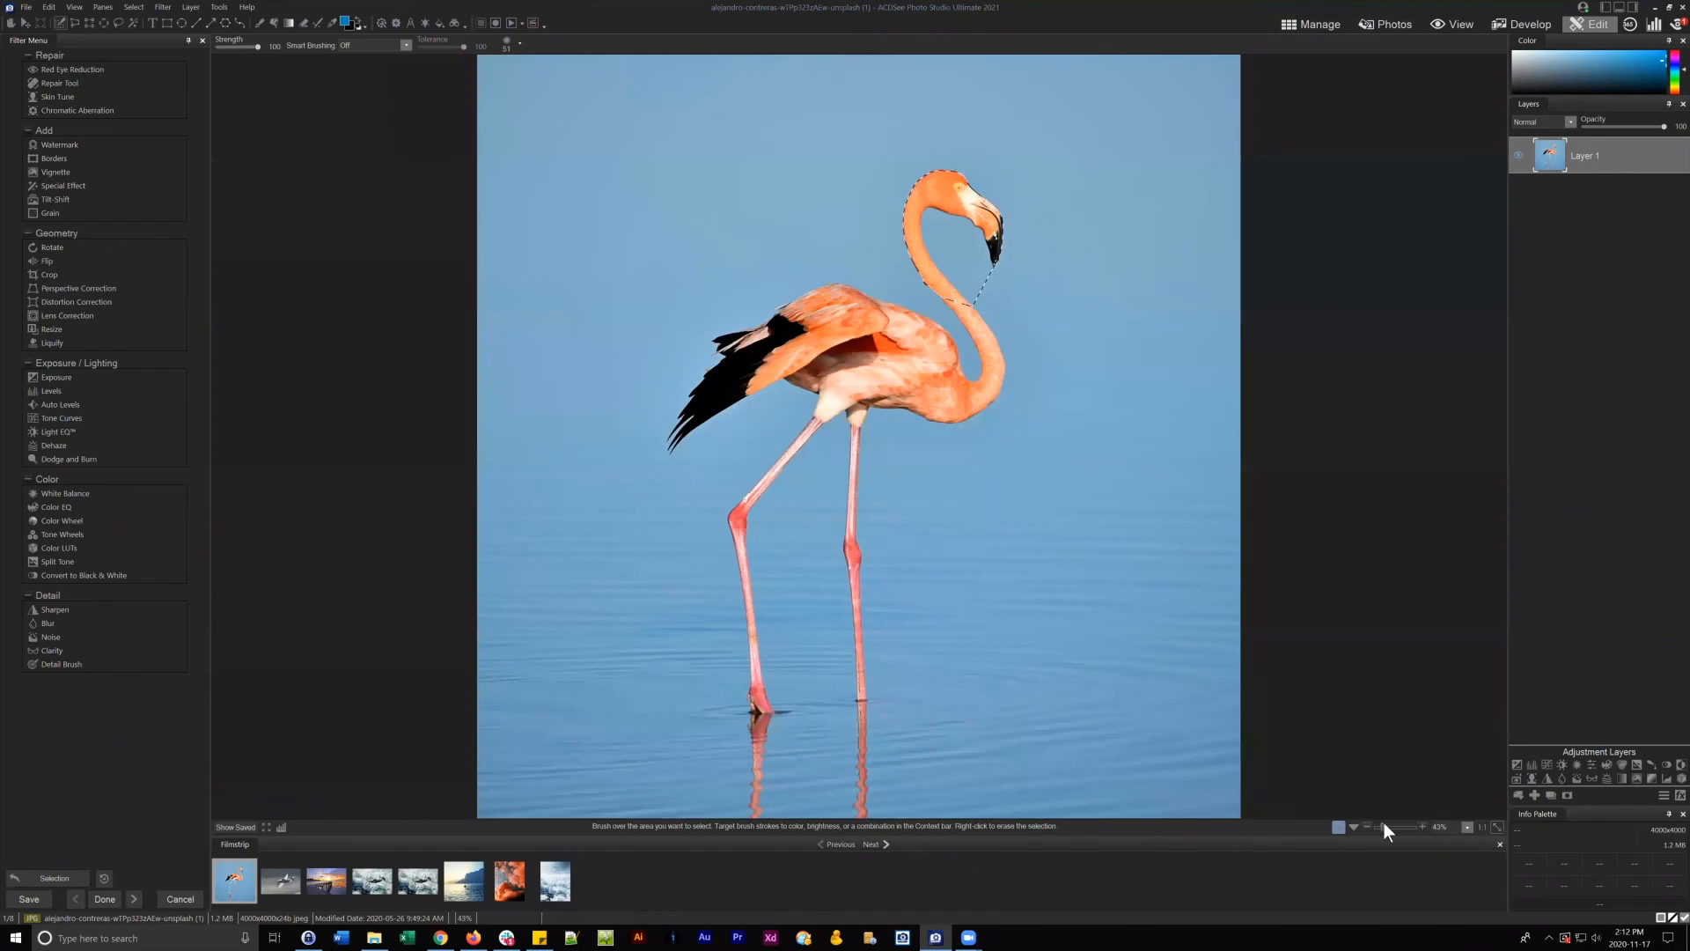
{"action": "left_click_drag", "start_coordinate": [1383, 827], "coordinate": [1386, 827]}
{"action": "left_click_drag", "start_coordinate": [1478, 758], "coordinate": [1477, 736]}
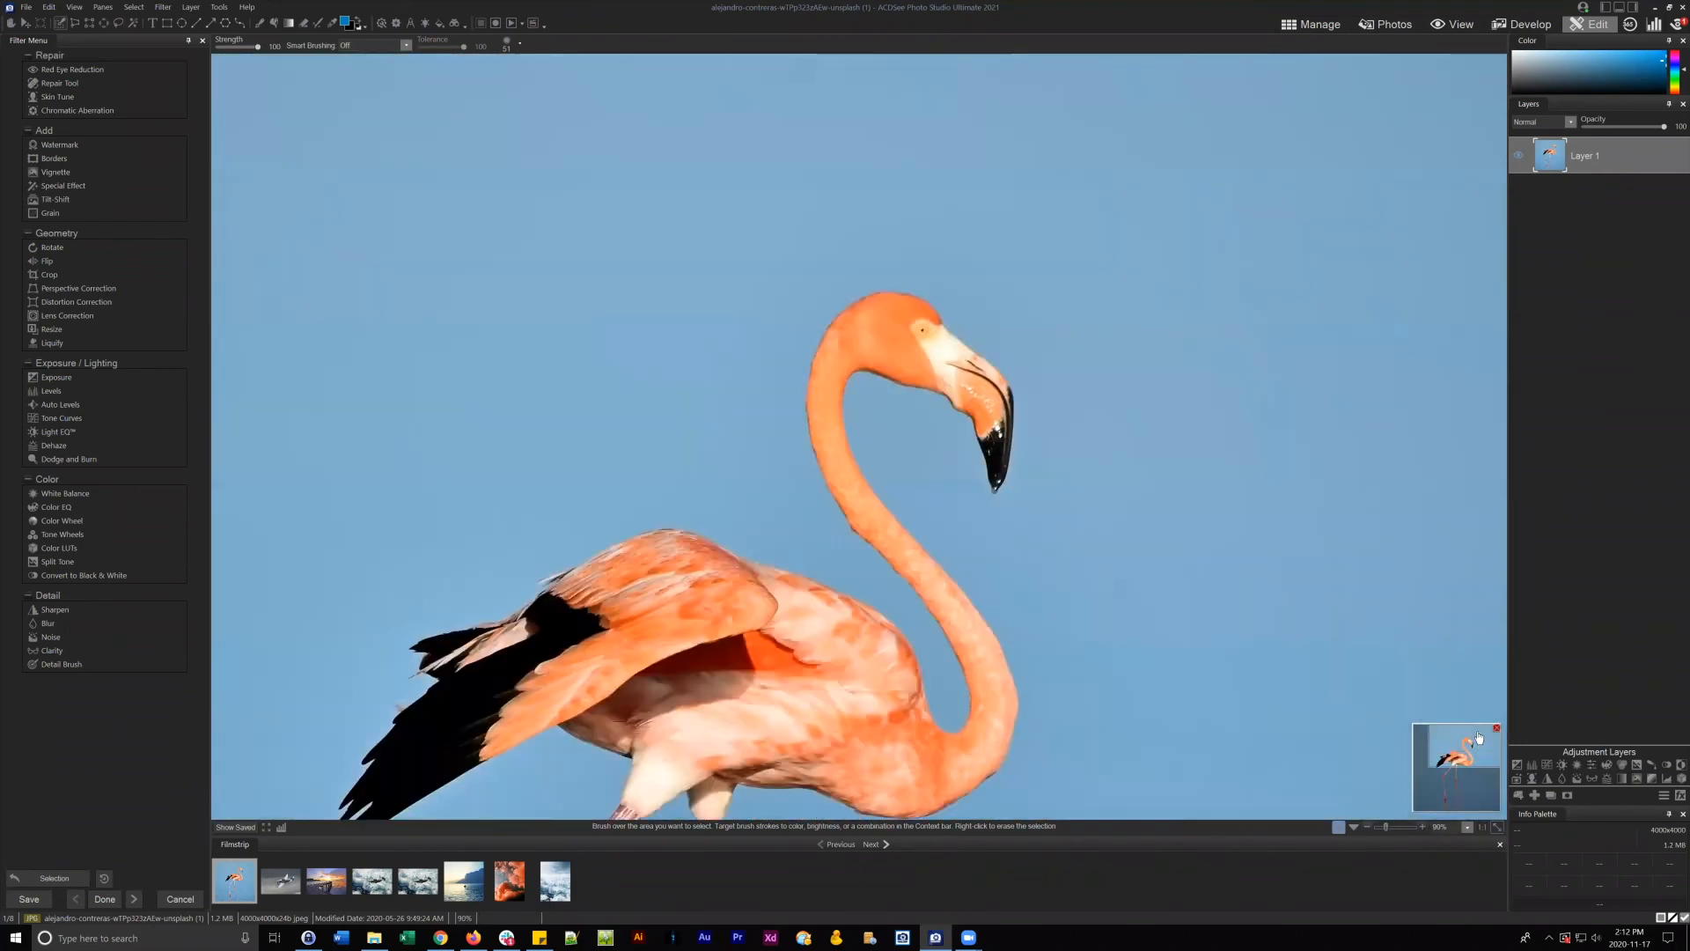
{"action": "left_click", "coordinate": [1565, 795]}
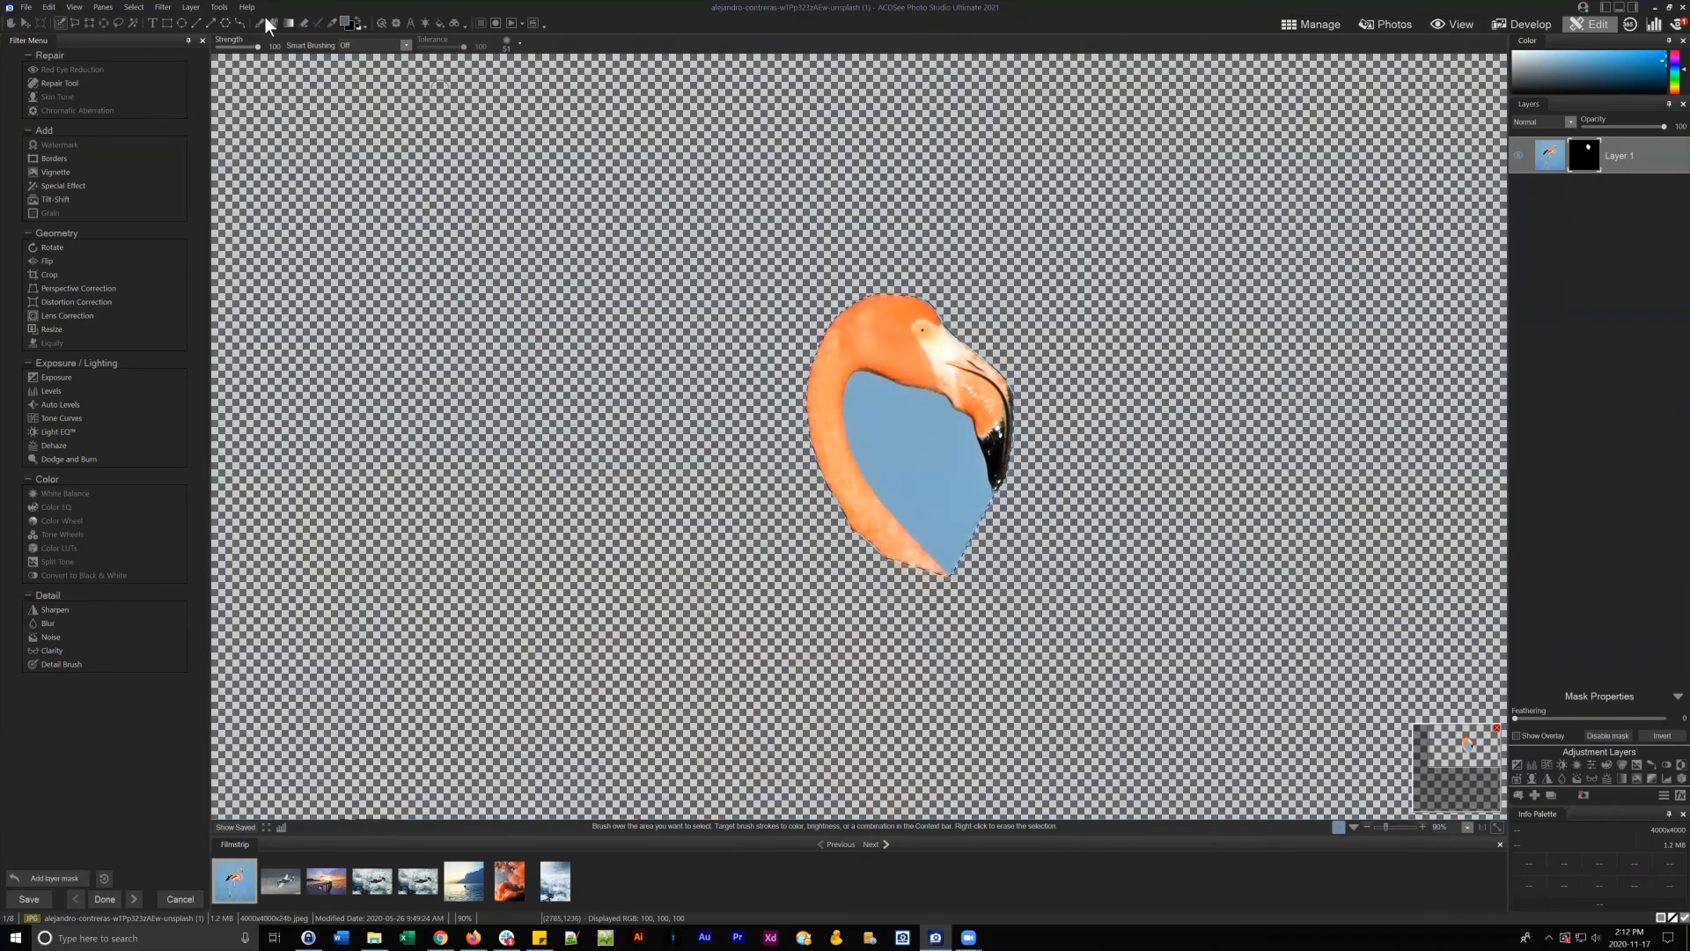
{"action": "left_click", "coordinate": [134, 7]}
{"action": "left_click", "coordinate": [163, 111]}
- Leave Edit mode for Manage mode and discard the changes to the flamingo photo
{"action": "left_click", "coordinate": [1312, 24]}
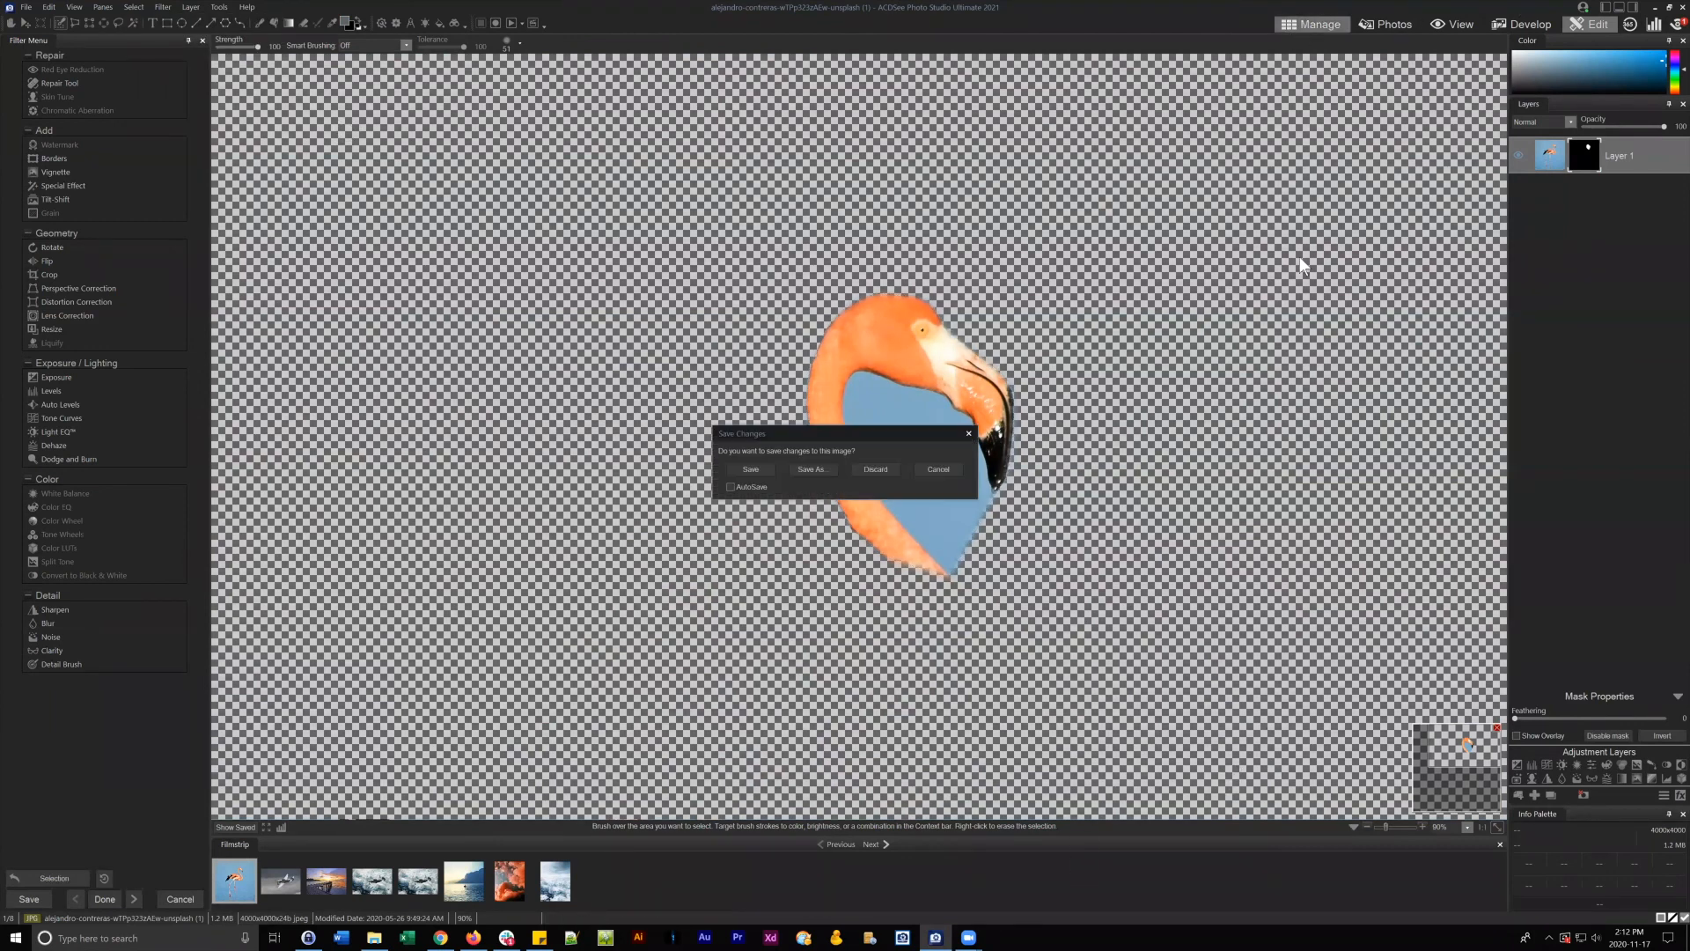
{"action": "left_click", "coordinate": [889, 464]}
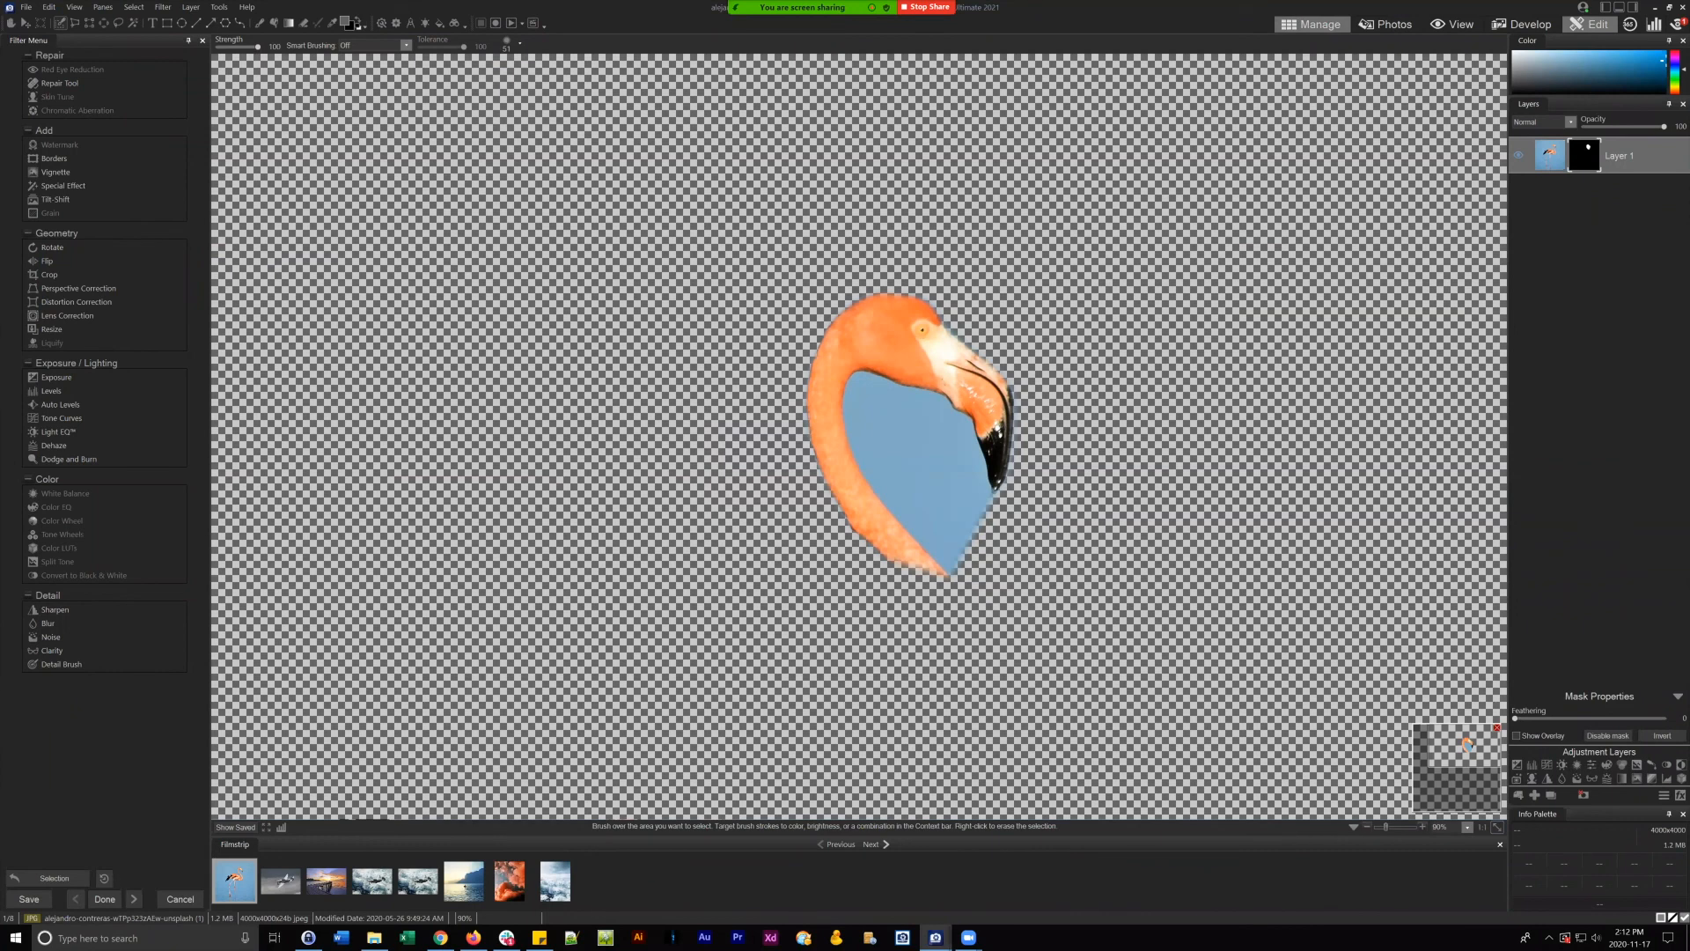